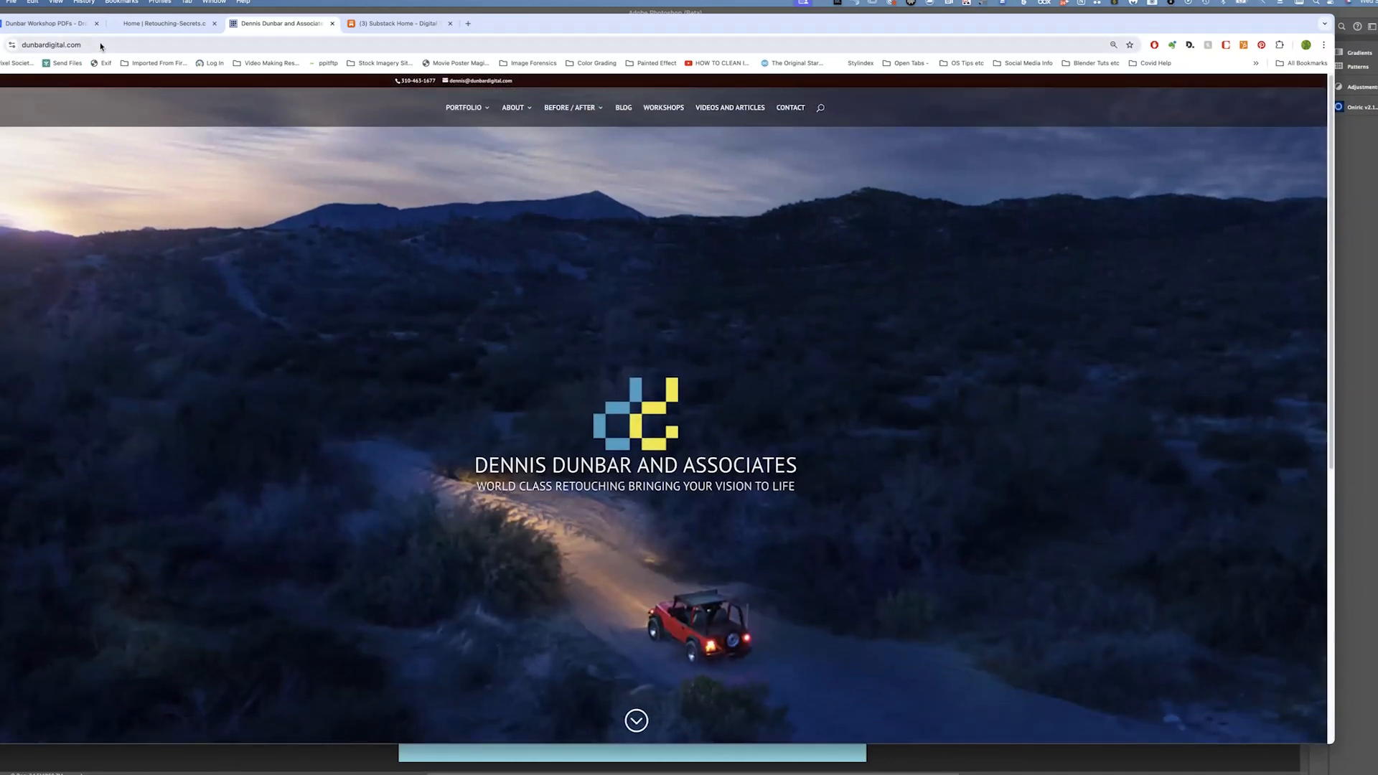
# Scroll through the Dennis Dunbar and Associates homepage to review its portfolio categories
pyautogui.scroll(-4, 263, 273)
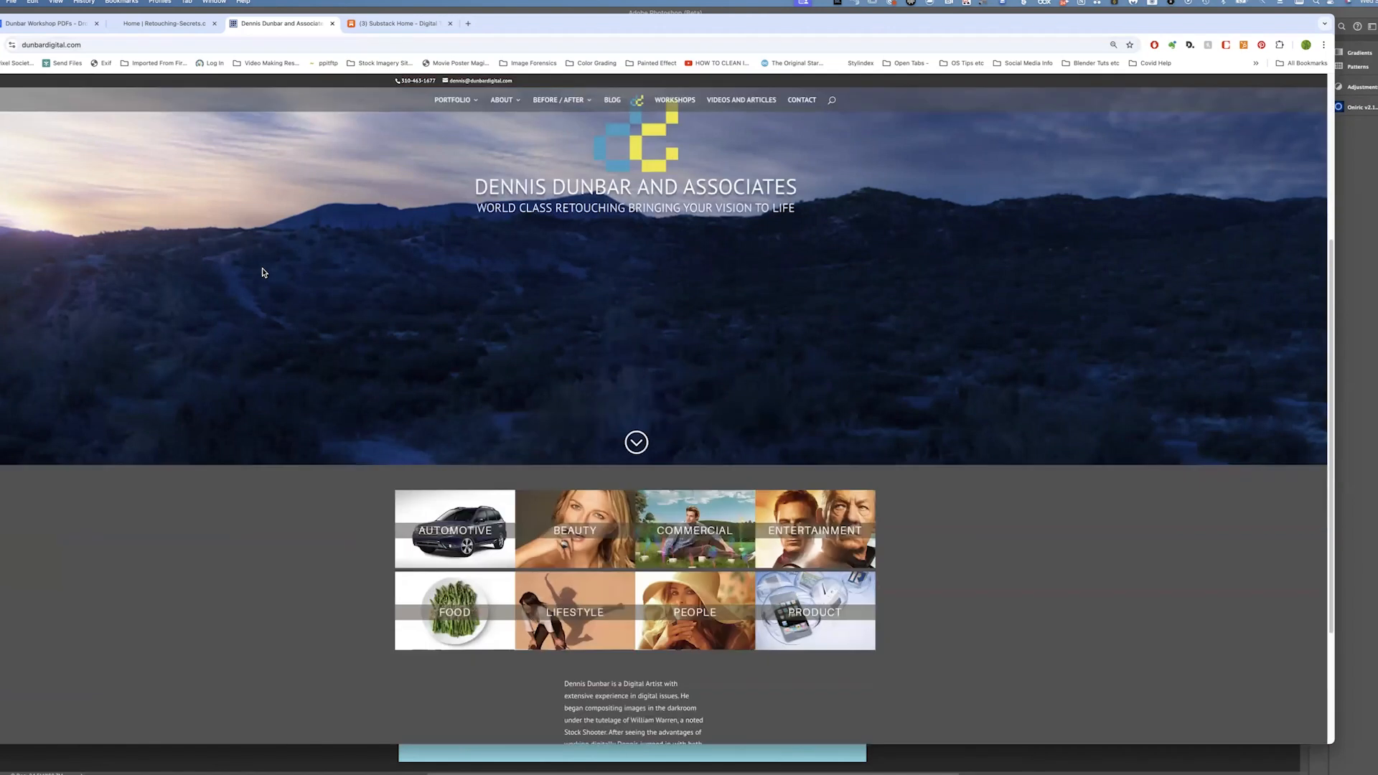
pyautogui.scroll(-3, 263, 272)
pyautogui.scroll(2, 262, 272)
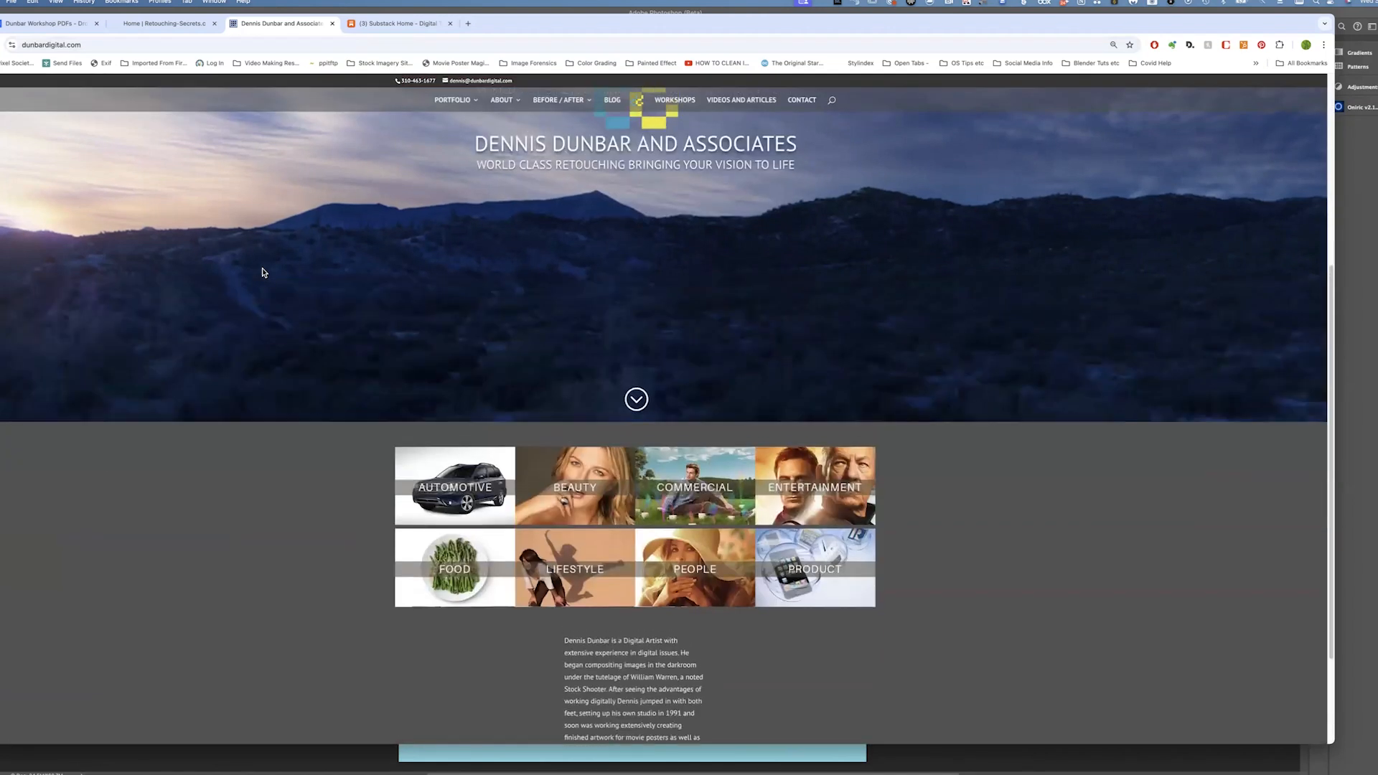
pyautogui.scroll(4, 263, 272)
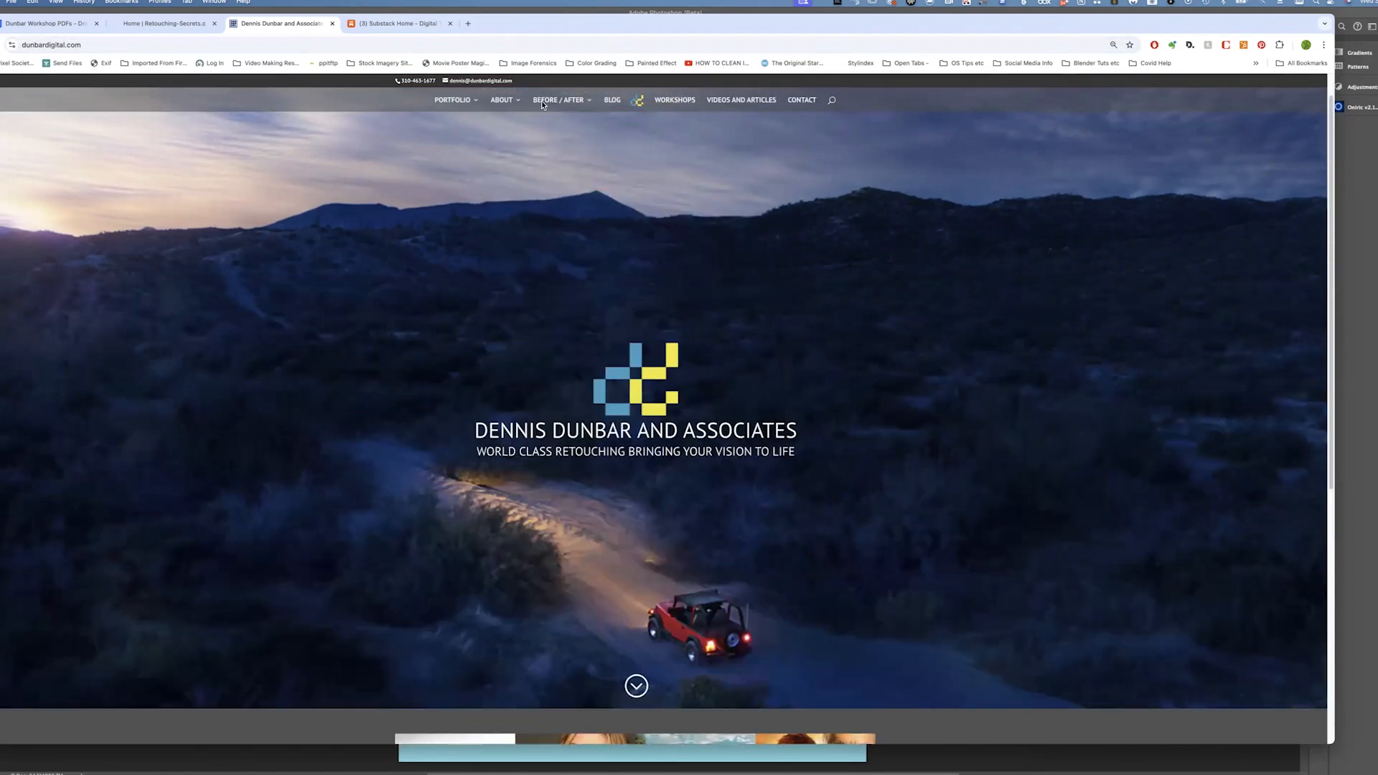
# Open the site's Blog page and scroll through the listed posts
pyautogui.click(614, 101)
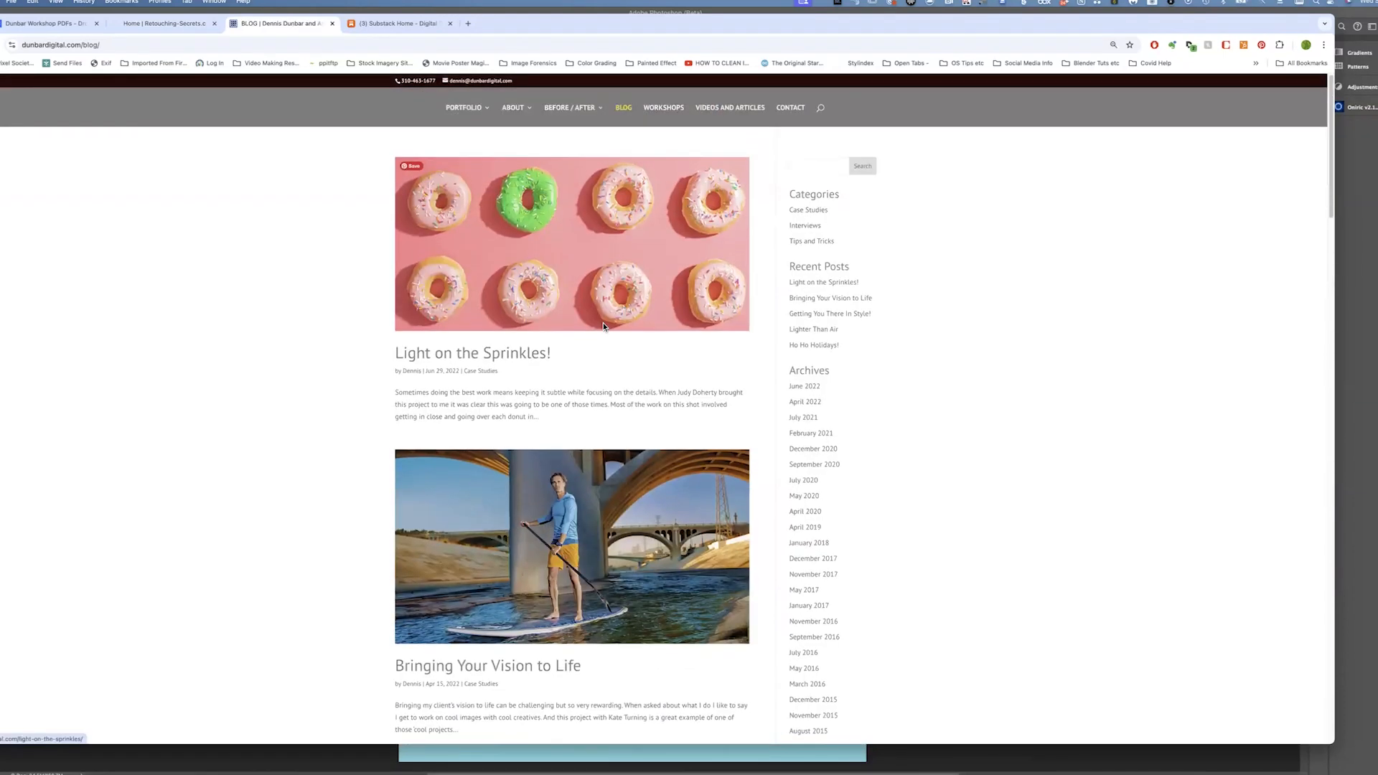
pyautogui.scroll(-3, 603, 326)
pyautogui.scroll(-5, 603, 327)
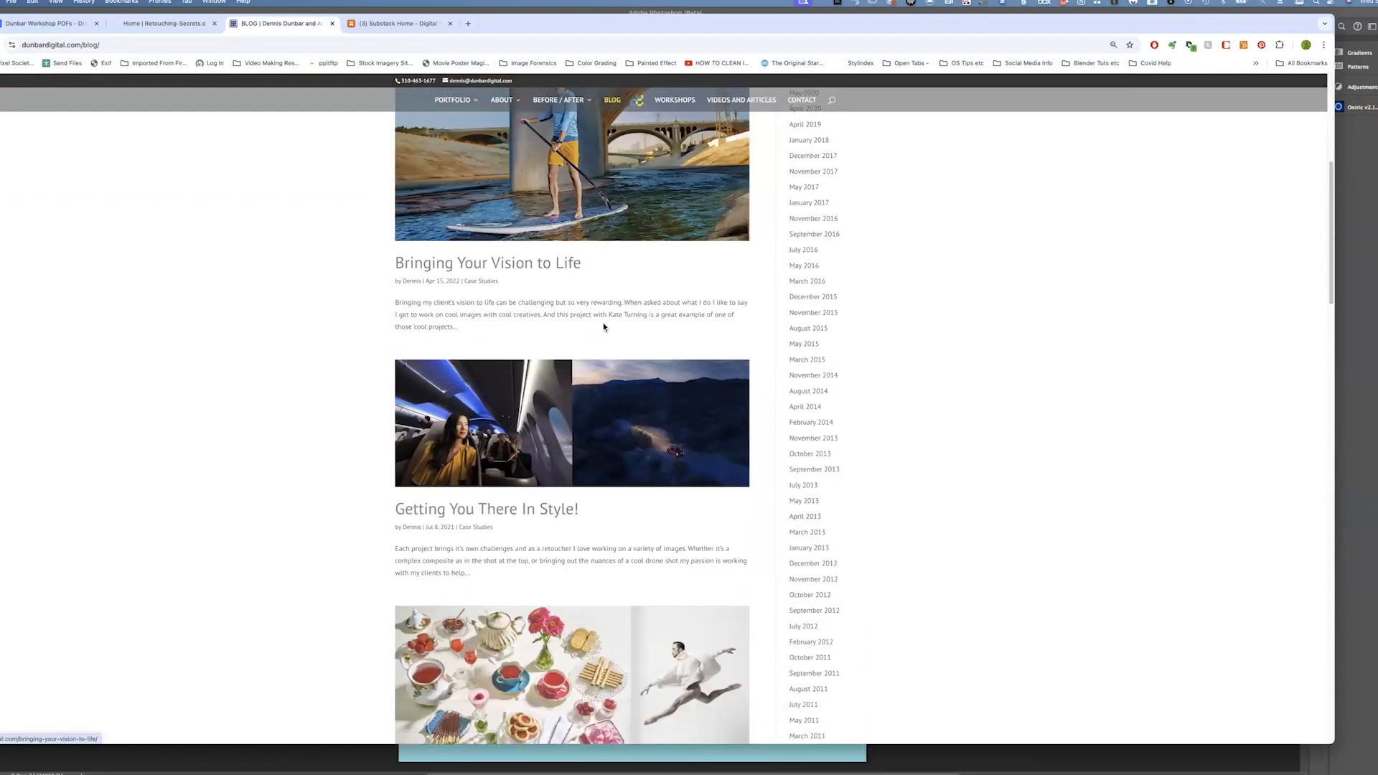
pyautogui.scroll(-5, 602, 327)
pyautogui.scroll(12, 603, 327)
# Switch to the Substack dashboard tab and scroll through the list of published posts
pyautogui.click(391, 24)
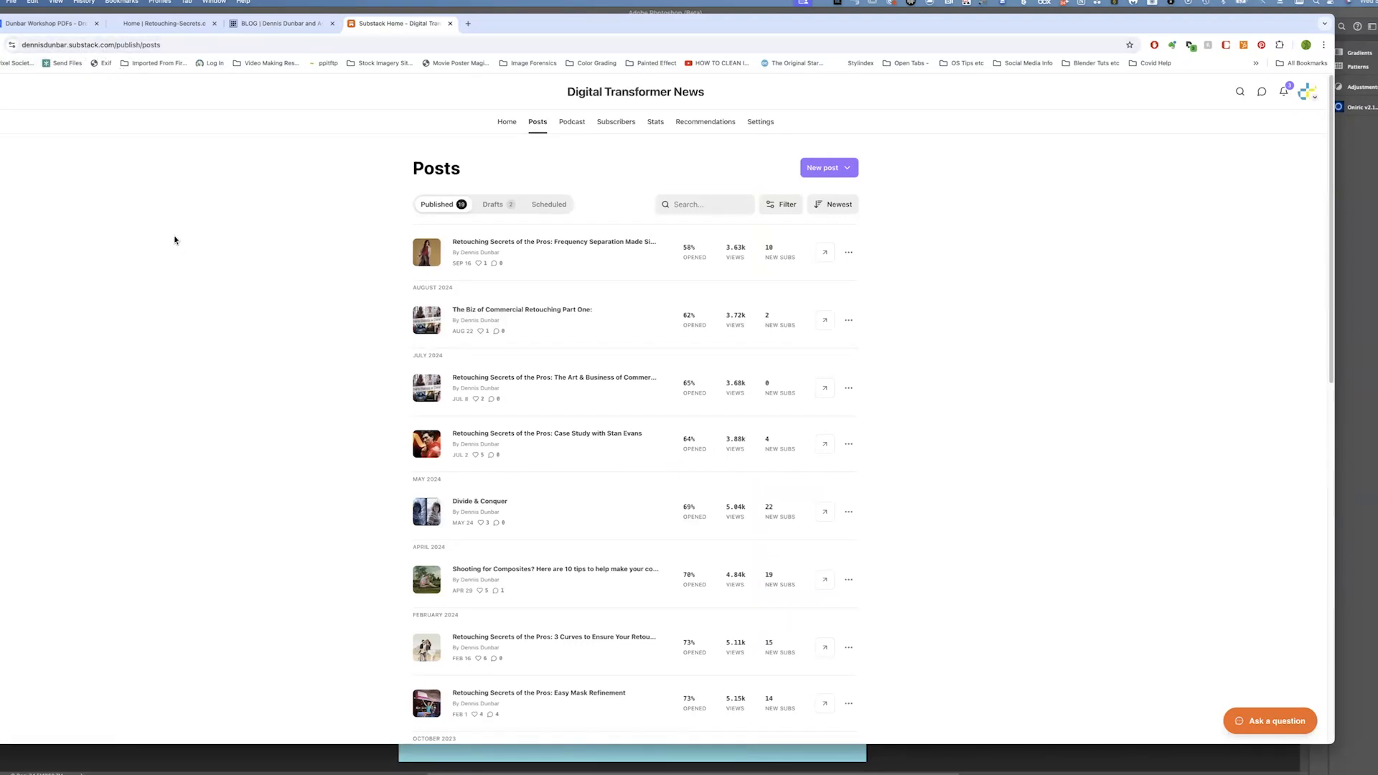
pyautogui.scroll(-15, 174, 240)
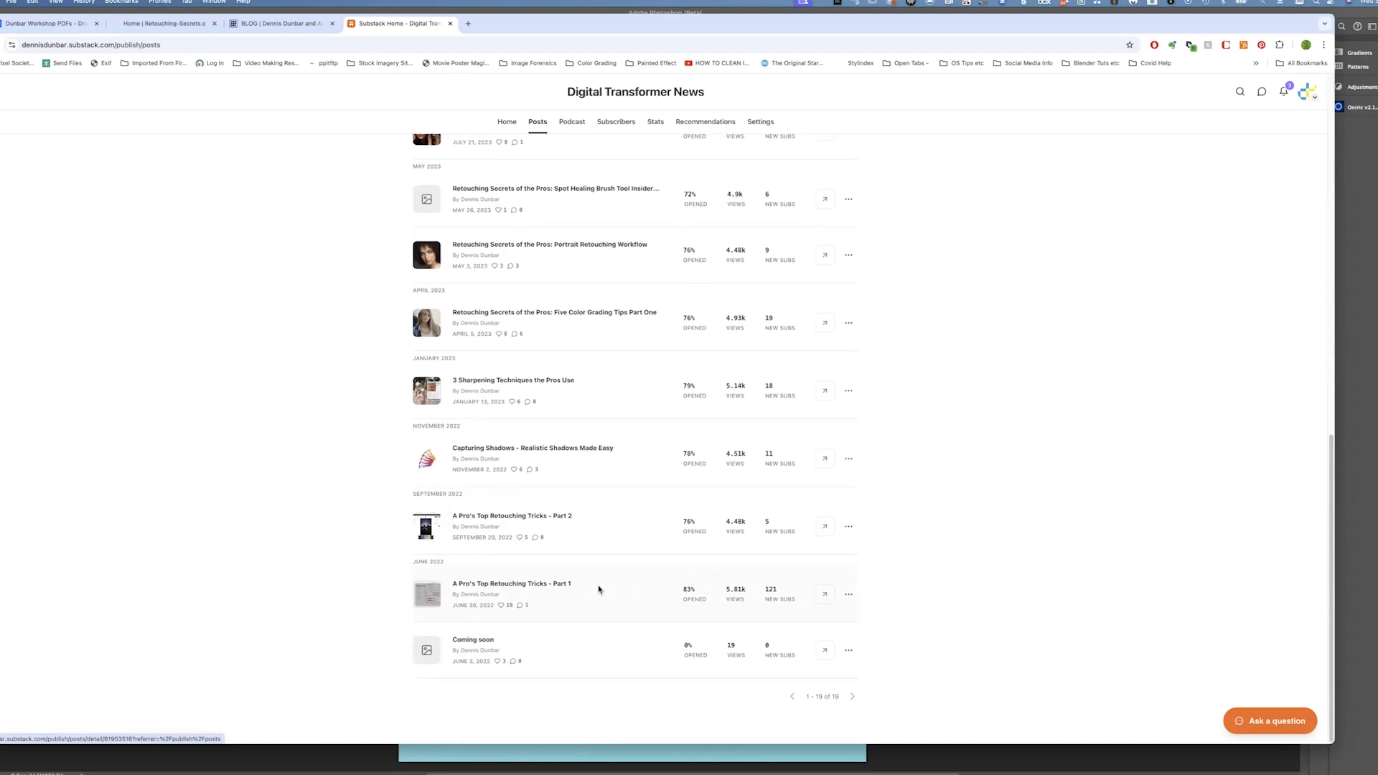
pyautogui.scroll(1, 598, 589)
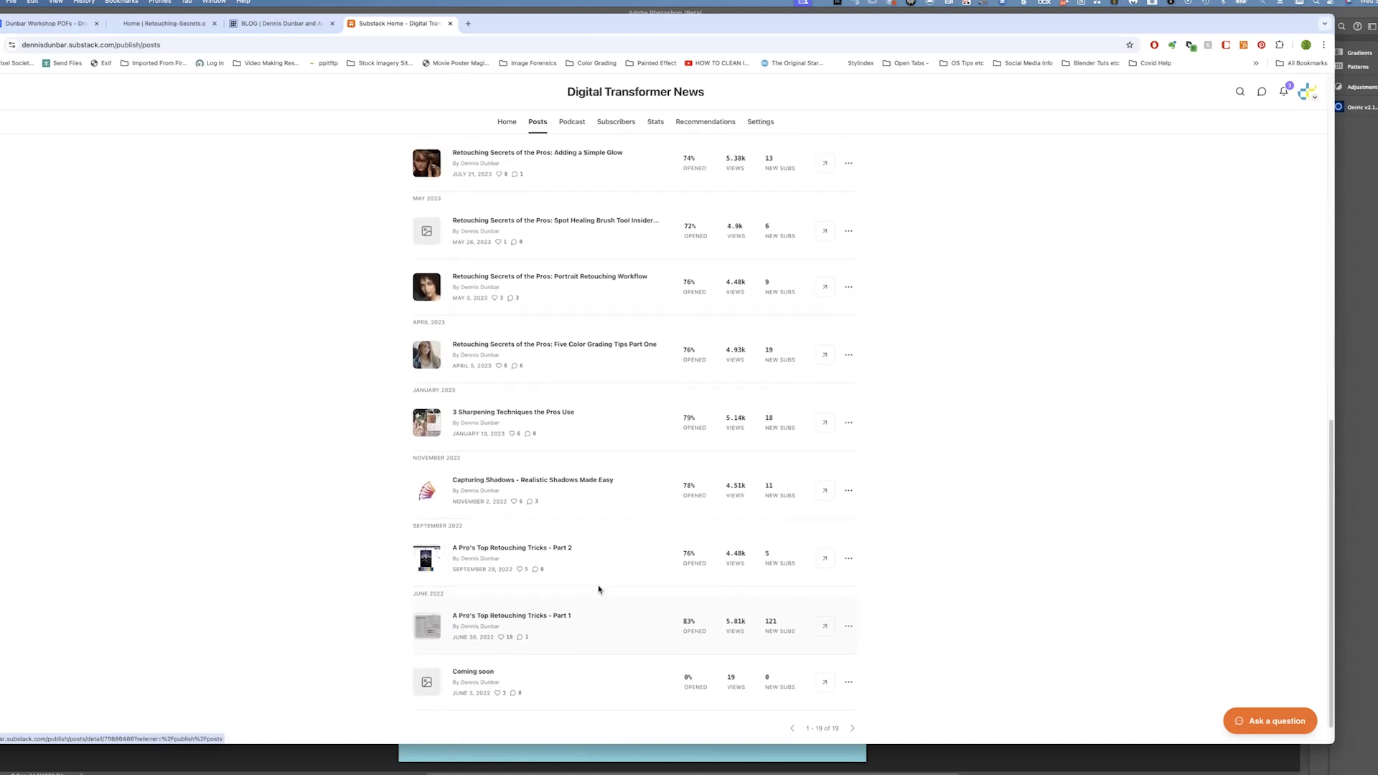
pyautogui.scroll(10, 599, 589)
pyautogui.scroll(2, 623, 422)
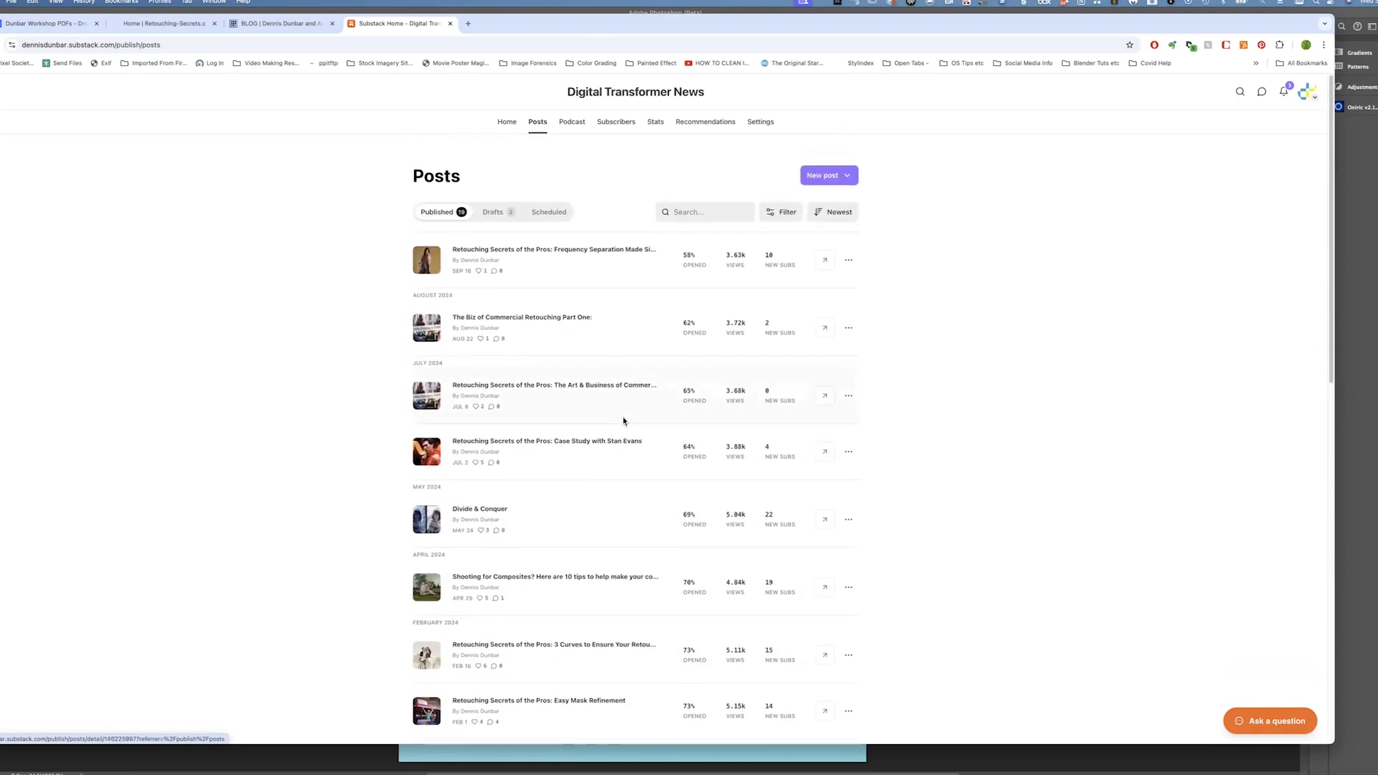
# Open the stats of the post Retouching Secrets of the Pros: Frequency Separation Made Simple! and view the published post
pyautogui.click(535, 250)
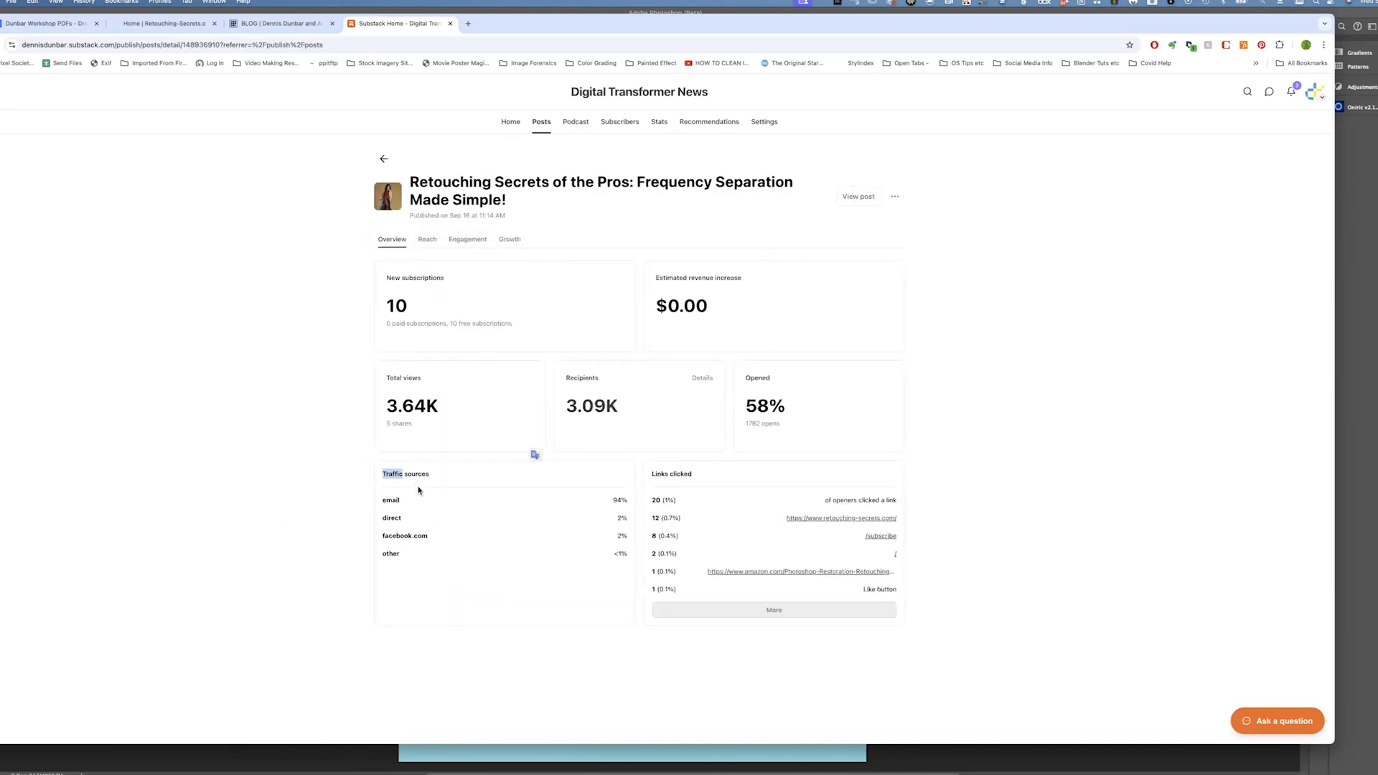
pyautogui.click(461, 205)
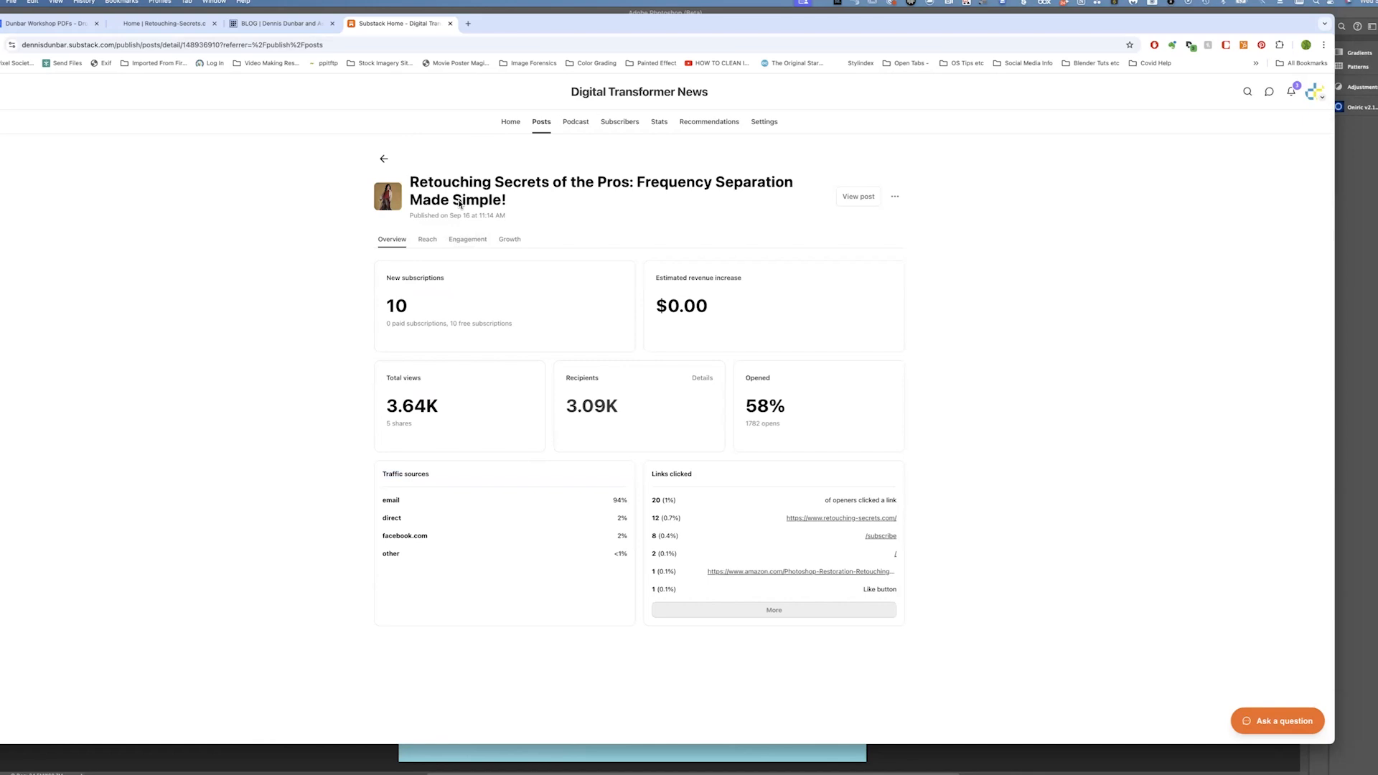
pyautogui.click(858, 200)
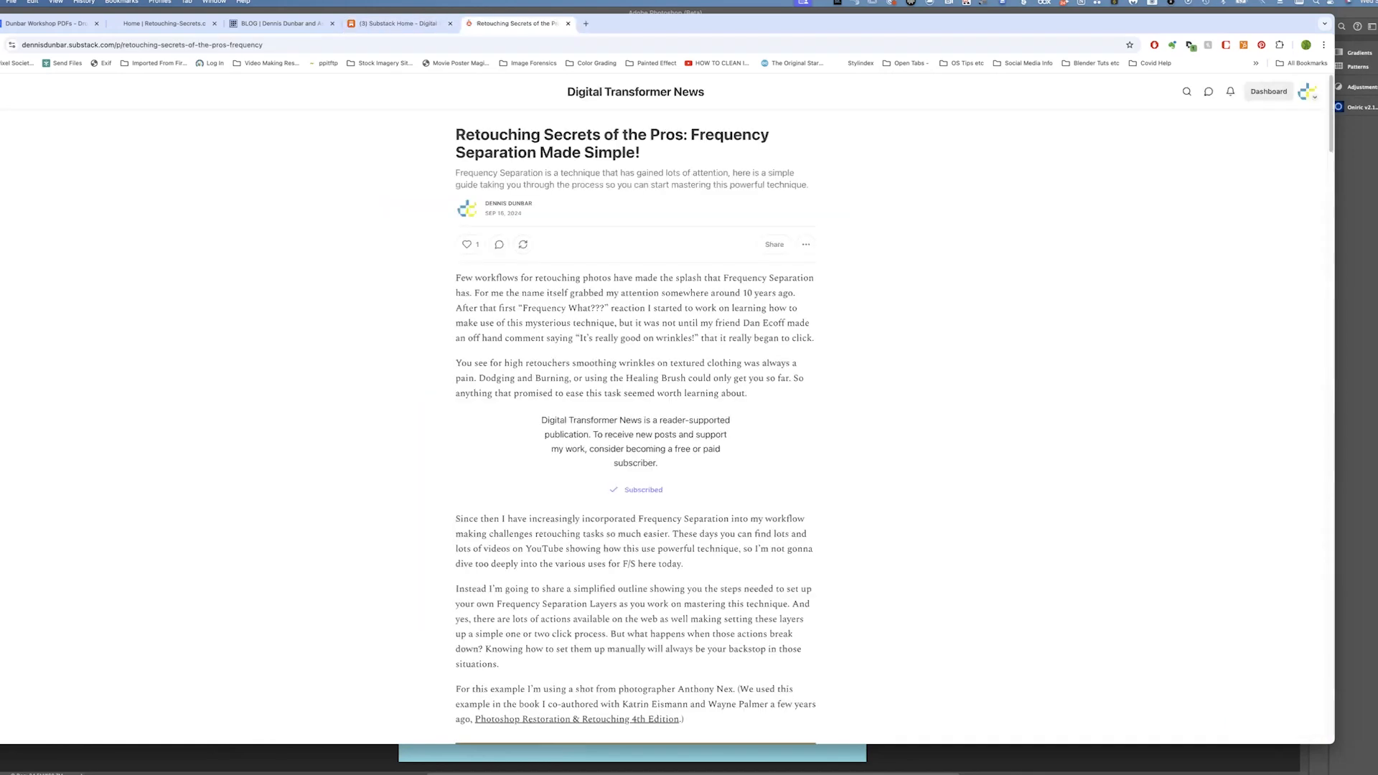
# Scroll through the Frequency Separation article to read its steps and screenshots
pyautogui.scroll(-15, 635, 409)
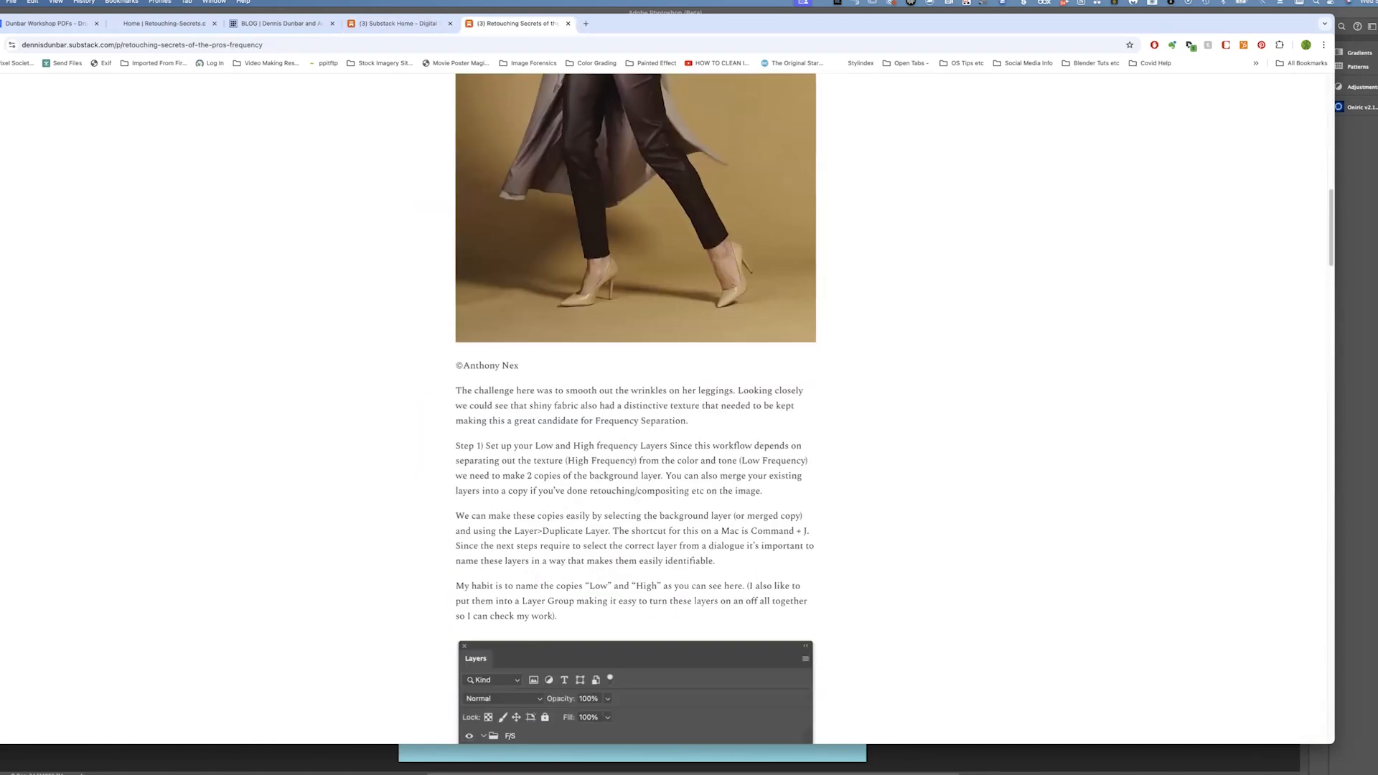
pyautogui.scroll(-10, 635, 409)
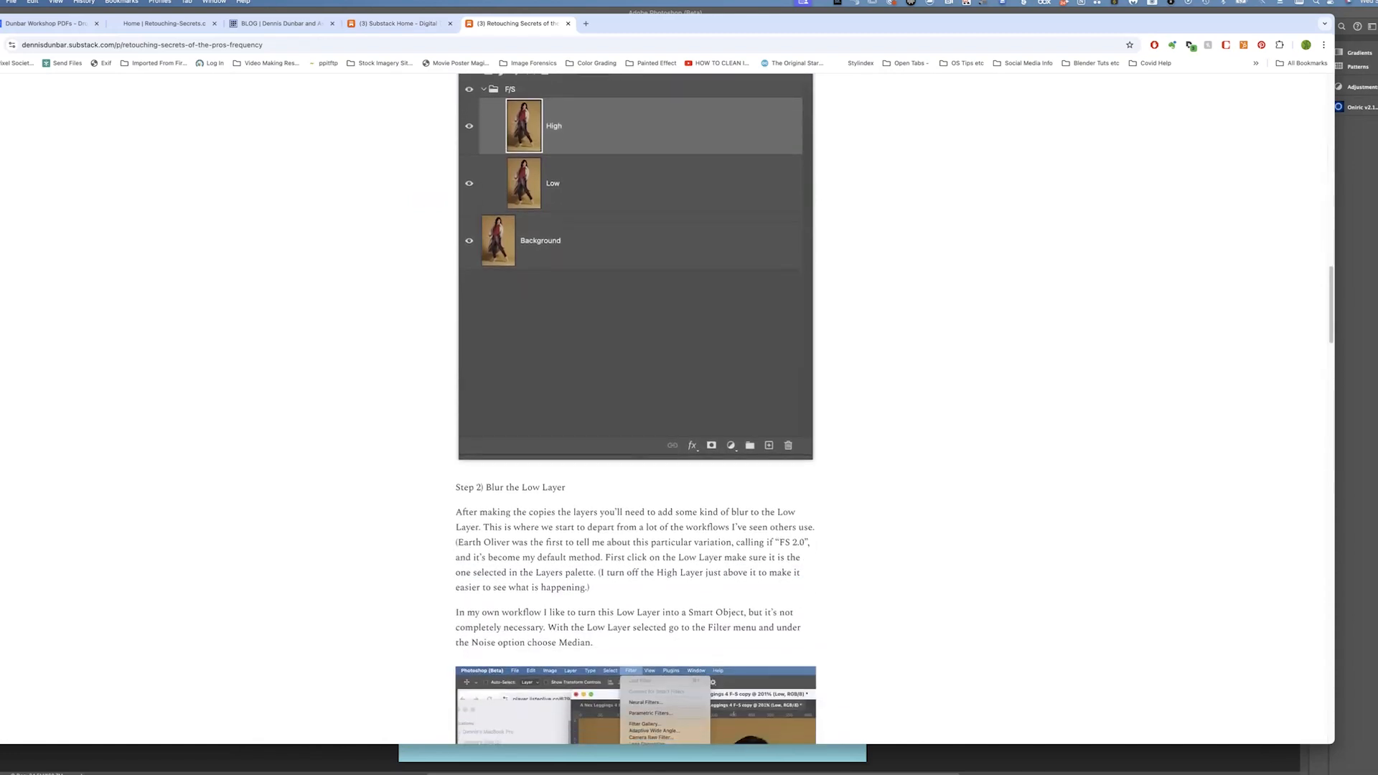
pyautogui.scroll(-5, 635, 409)
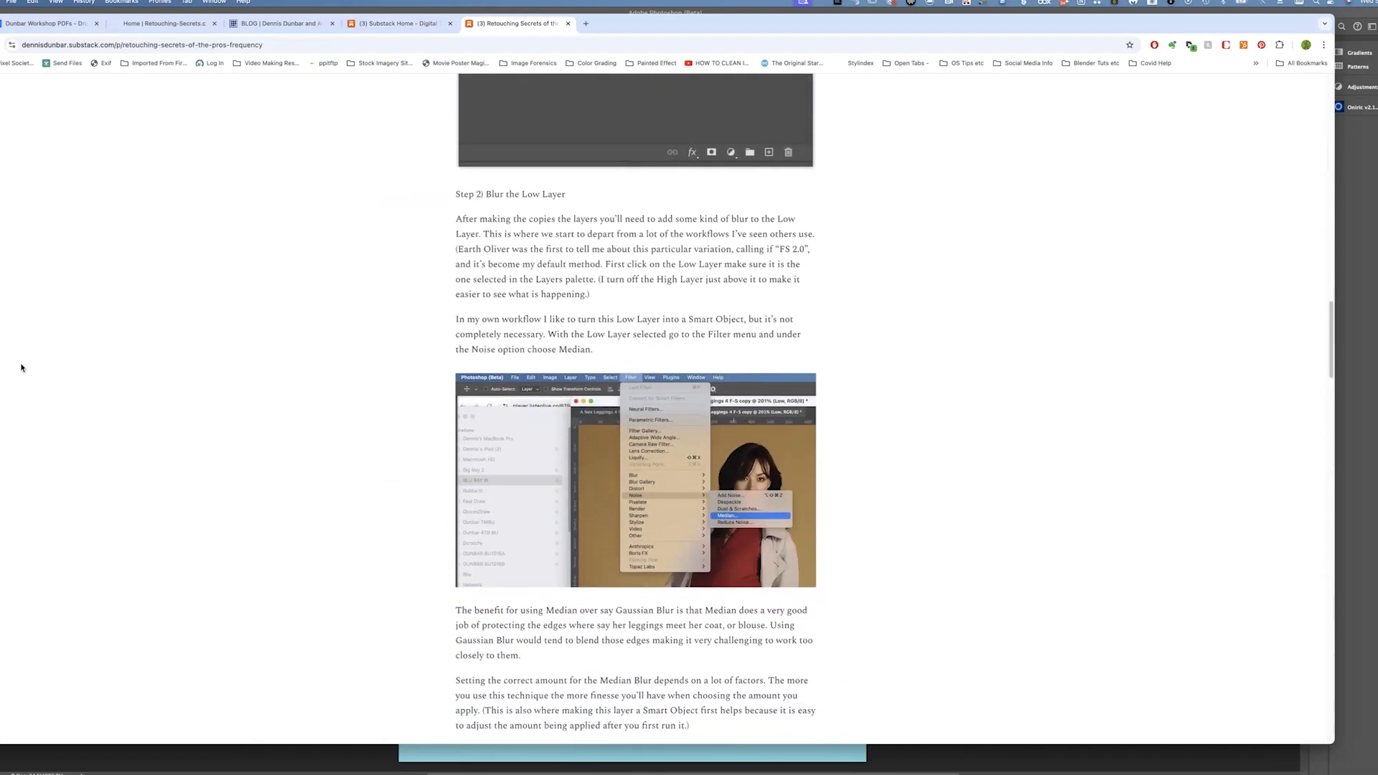
pyautogui.scroll(-2, 209, 385)
pyautogui.scroll(-1, 209, 386)
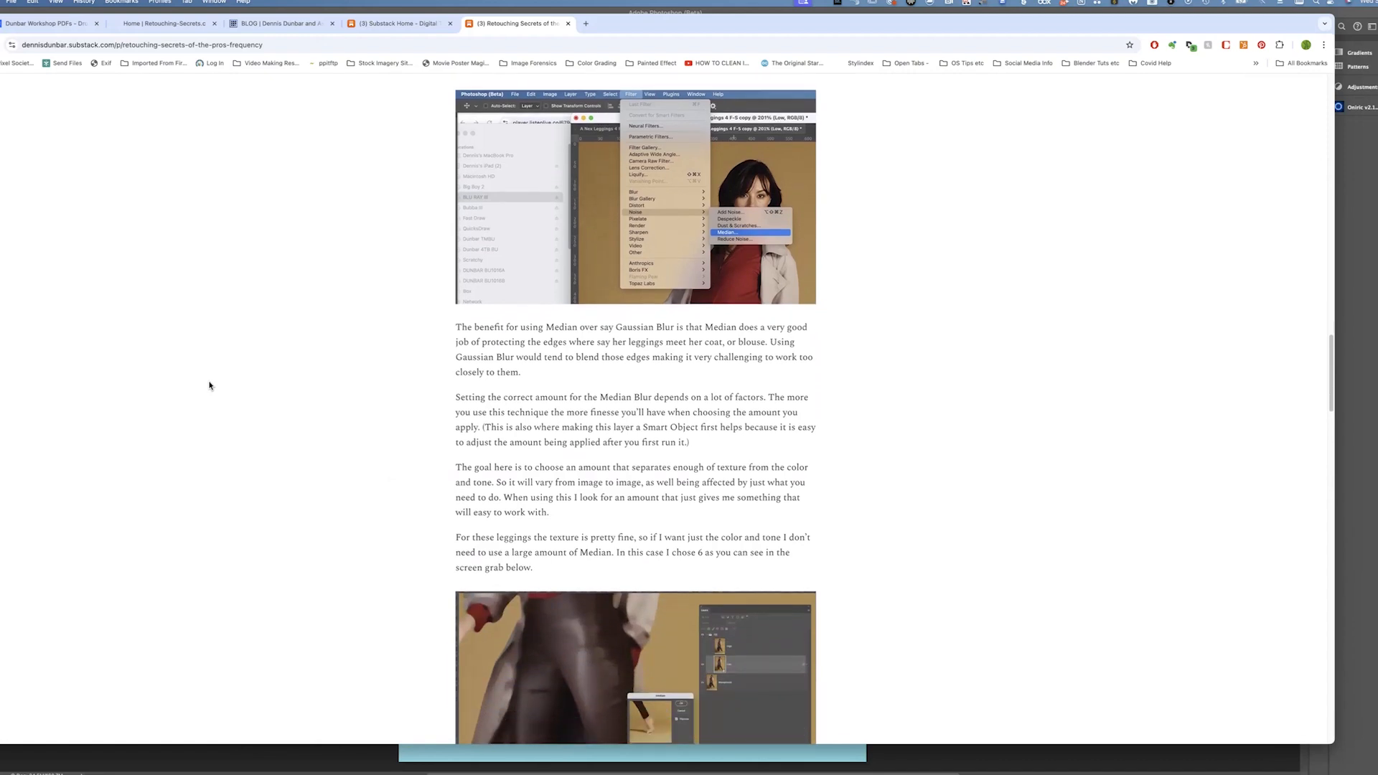
pyautogui.scroll(-5, 209, 385)
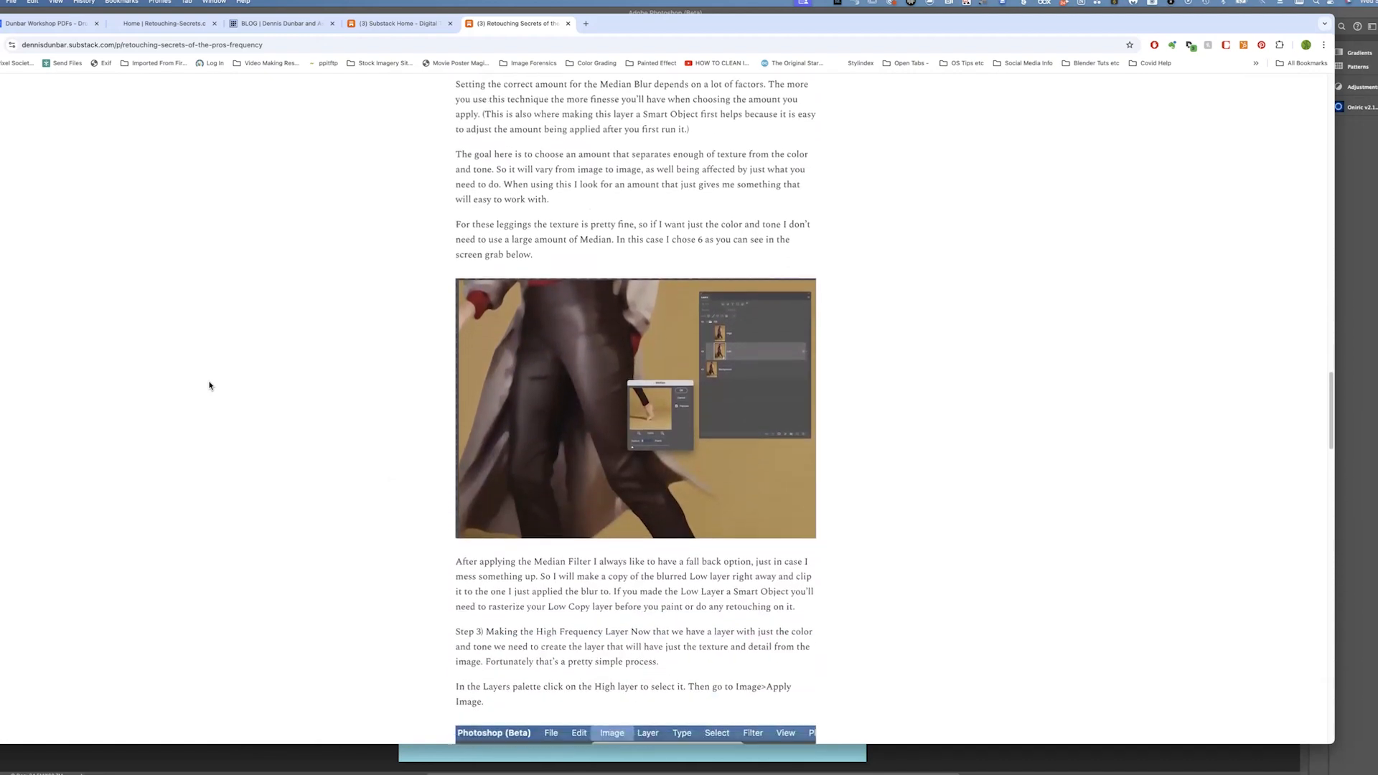
pyautogui.scroll(-10, 208, 385)
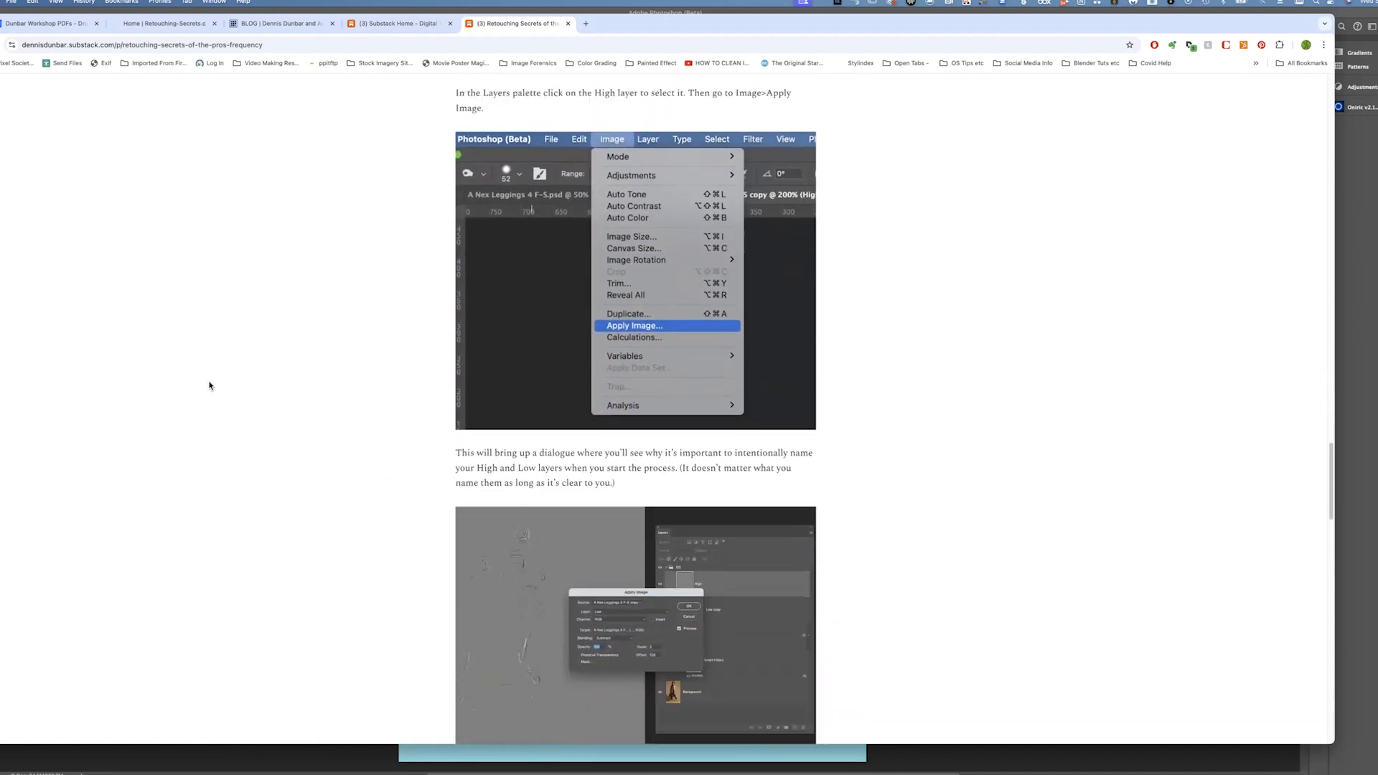
pyautogui.scroll(-2, 208, 386)
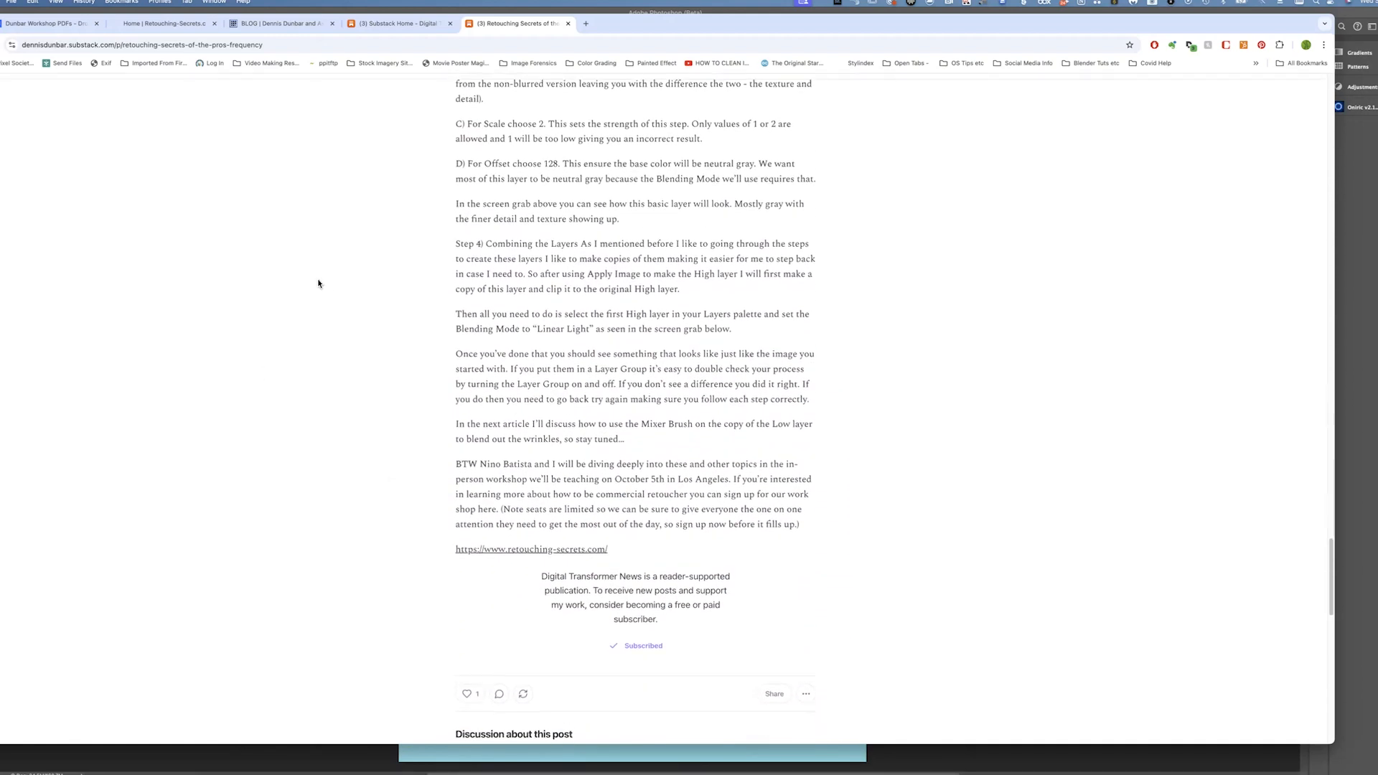
pyautogui.scroll(4, 318, 283)
pyautogui.scroll(7, 318, 283)
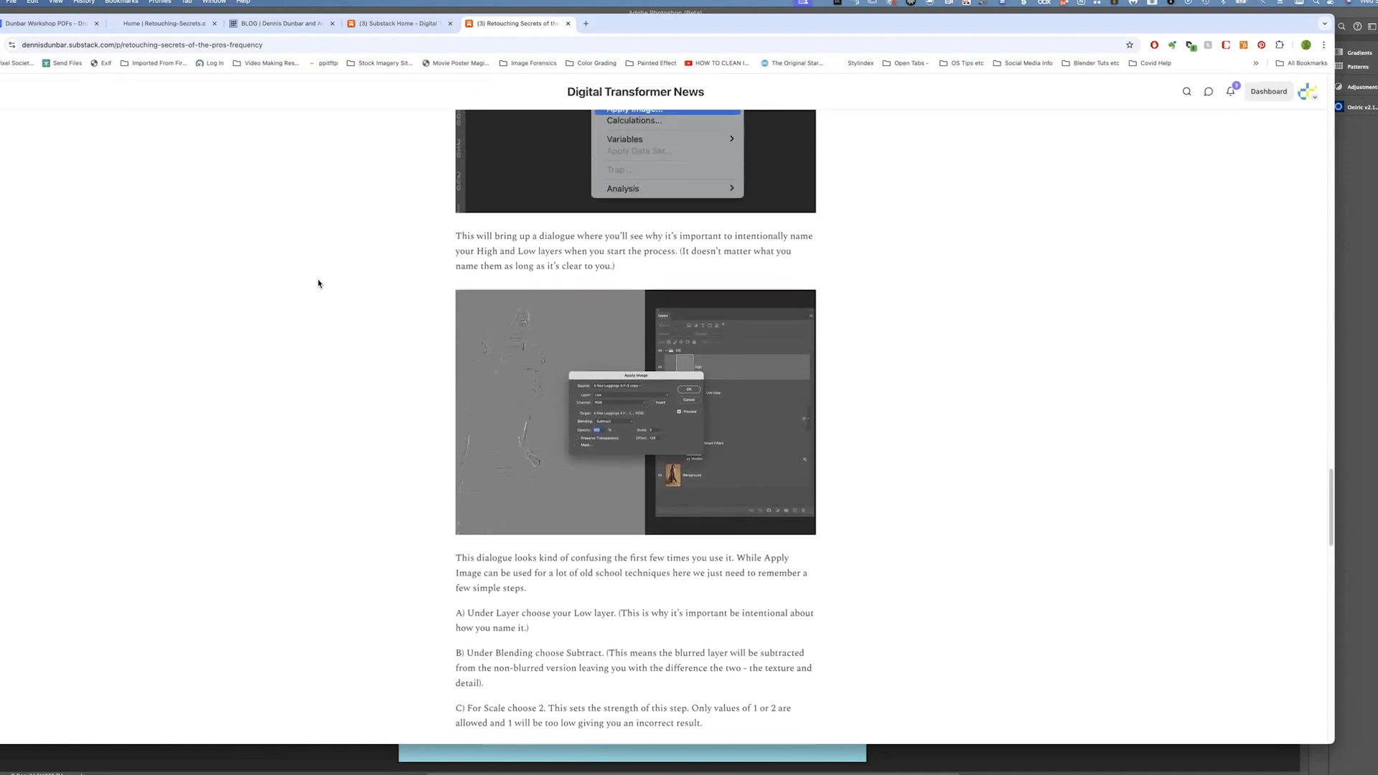
pyautogui.scroll(20, 318, 284)
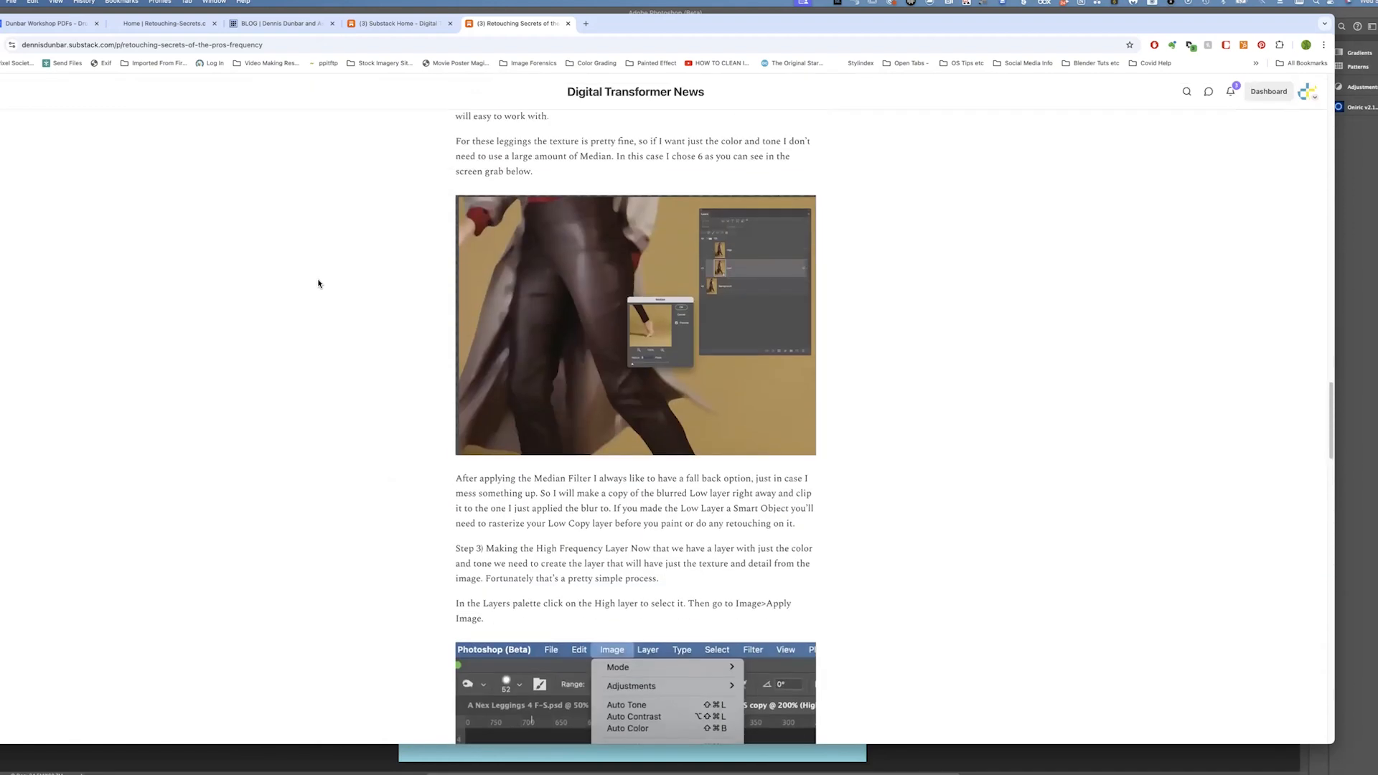
pyautogui.scroll(20, 318, 284)
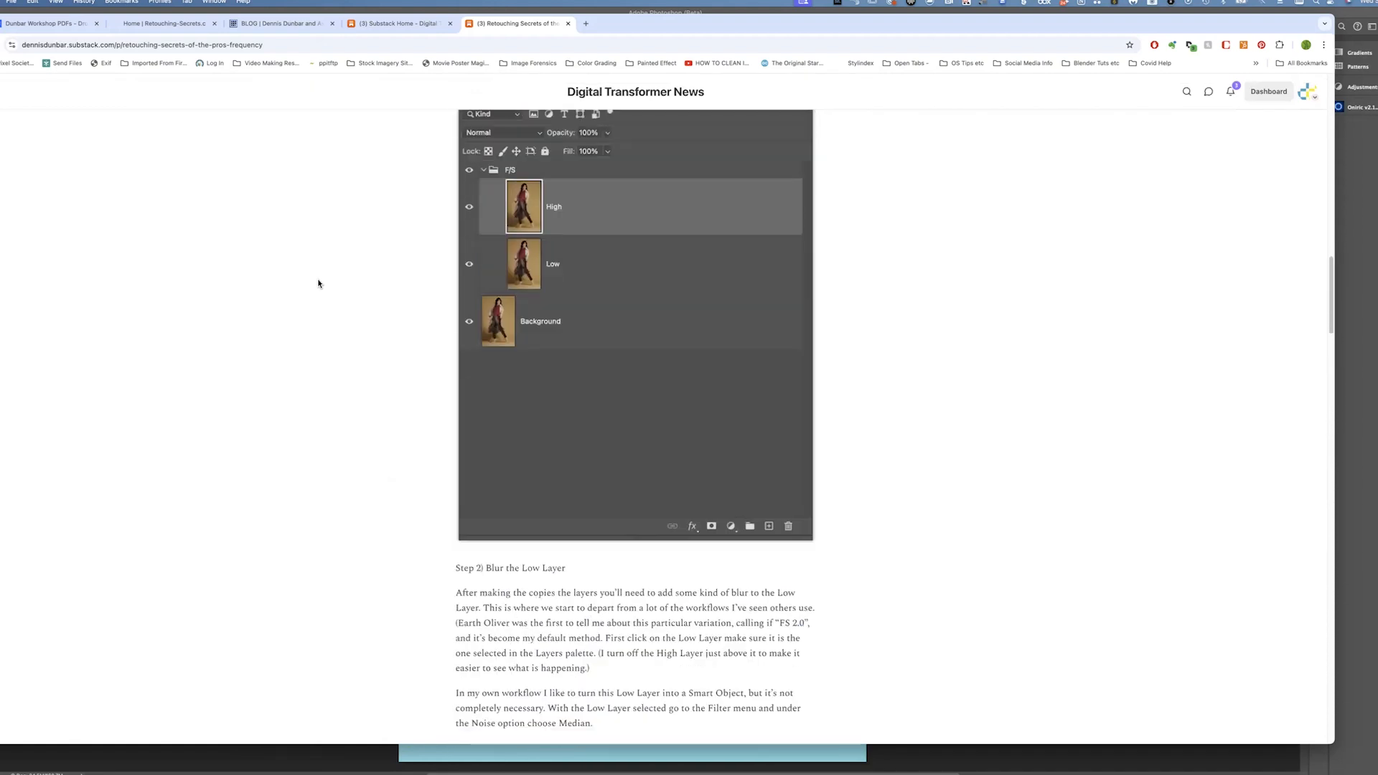
pyautogui.scroll(15, 318, 283)
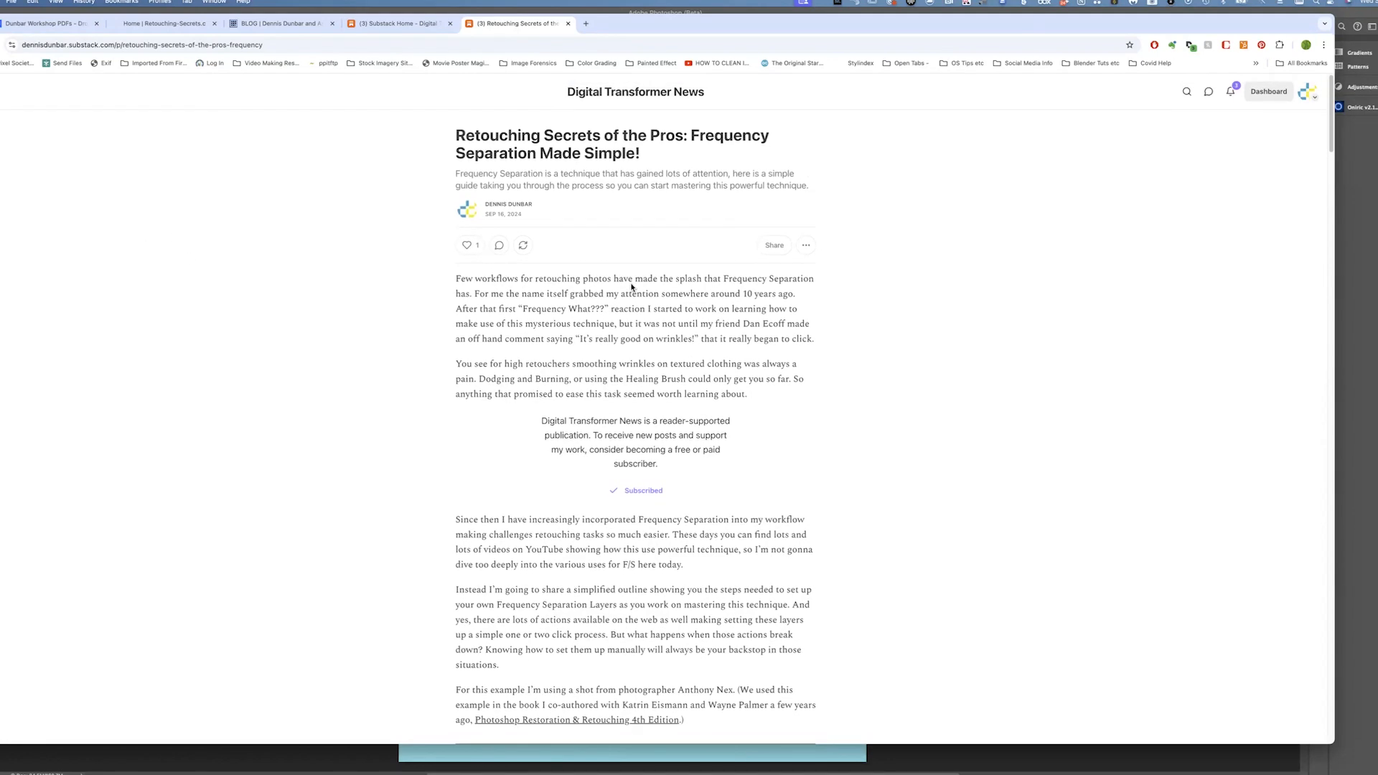
# View the Retouching Secrets workshop site and the Dunbar Workshop PDFs folder in Dropbox
pyautogui.click(173, 33)
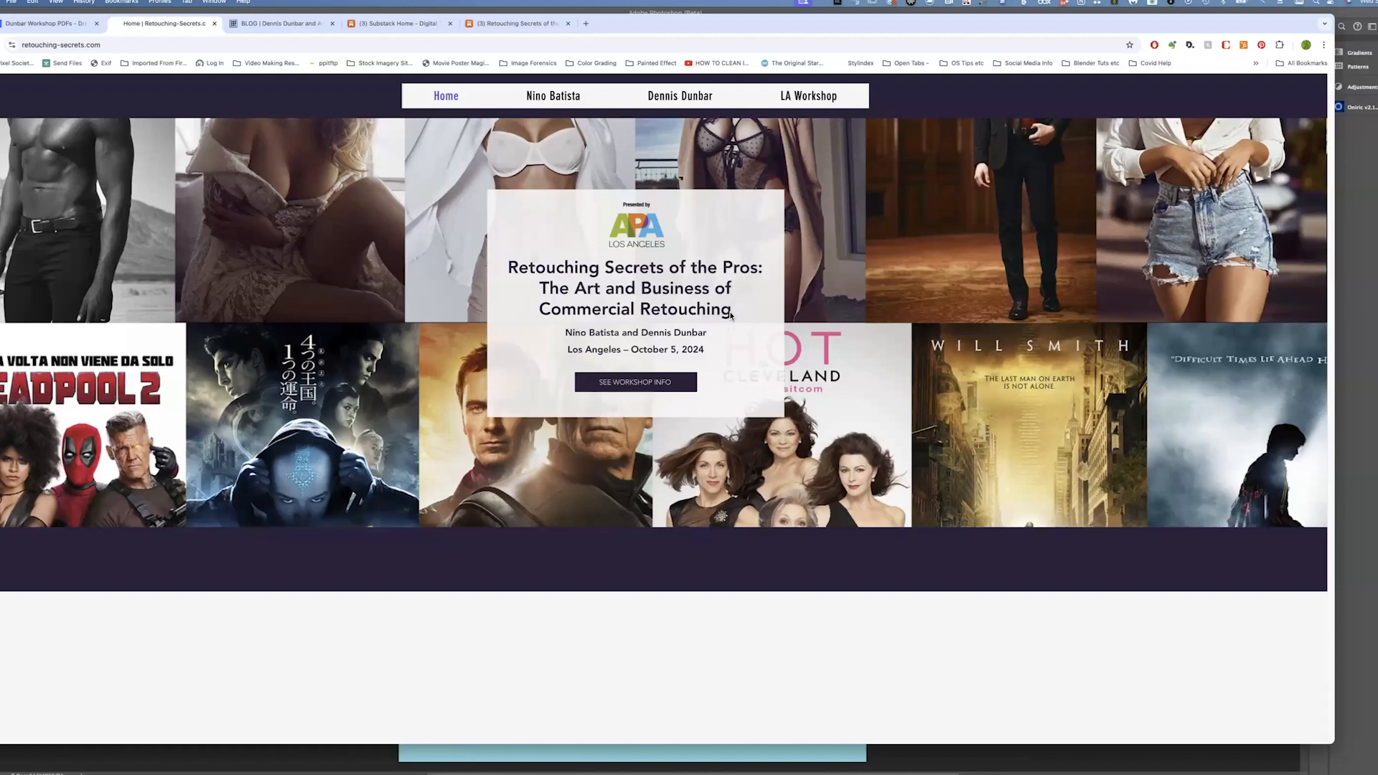
pyautogui.click(76, 27)
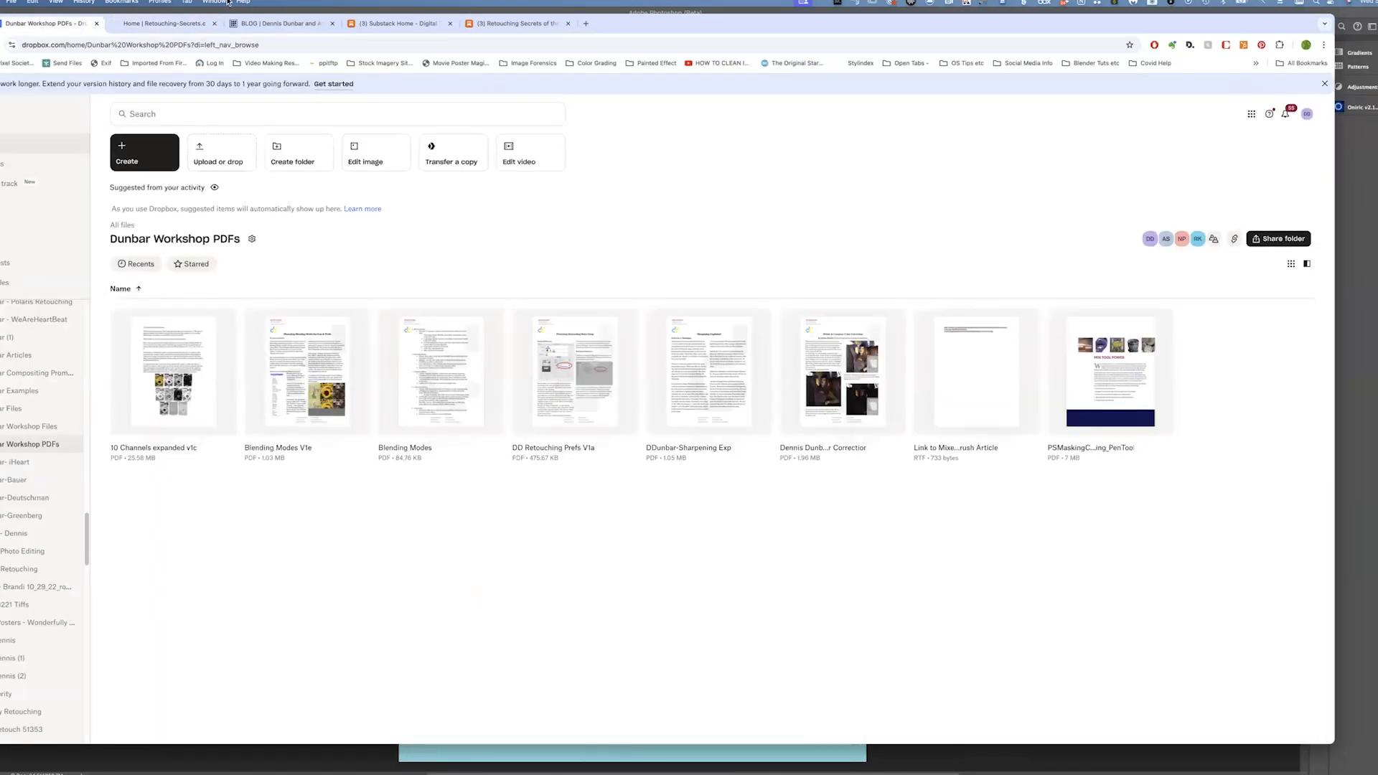
pyautogui.click(287, 45)
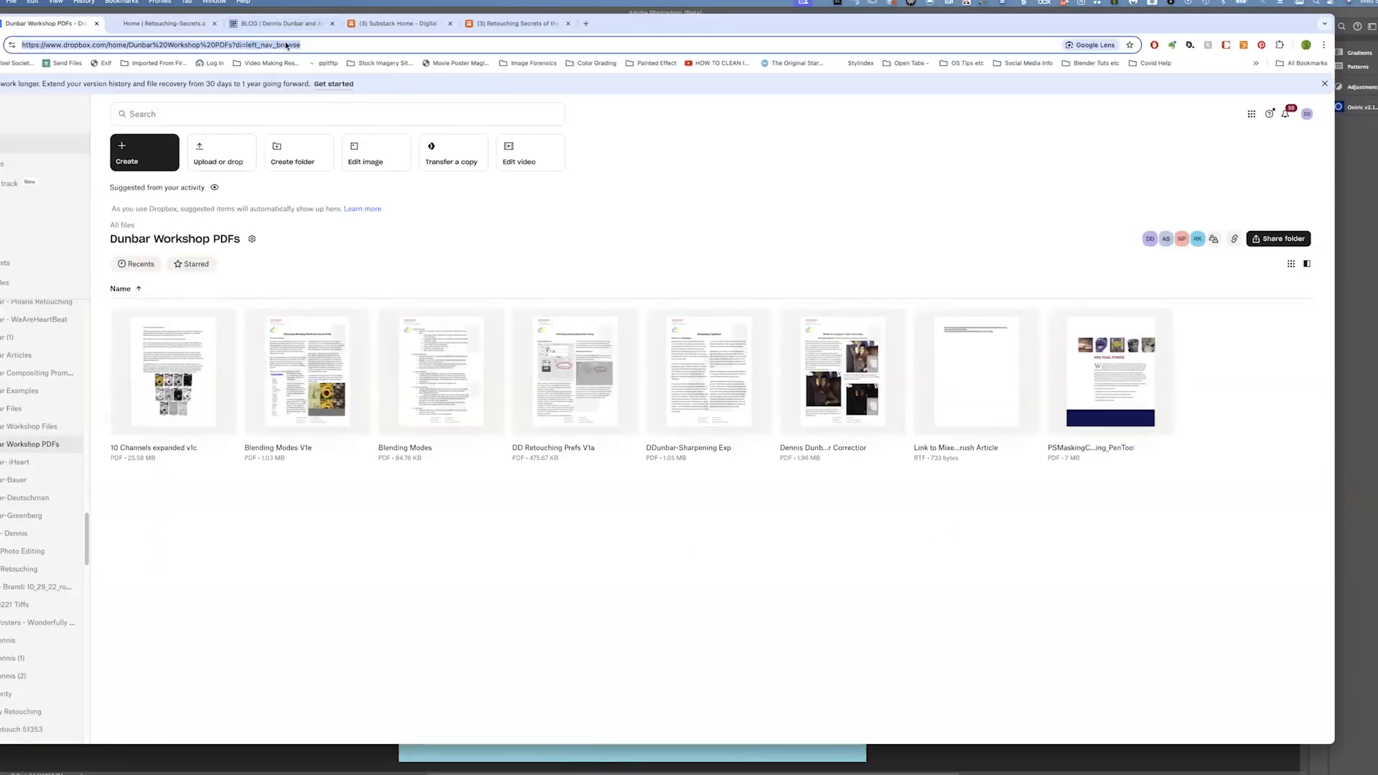
# Switch between Photoshop showing the pin-up image and the browser
pyautogui.moveTo(920, 769)
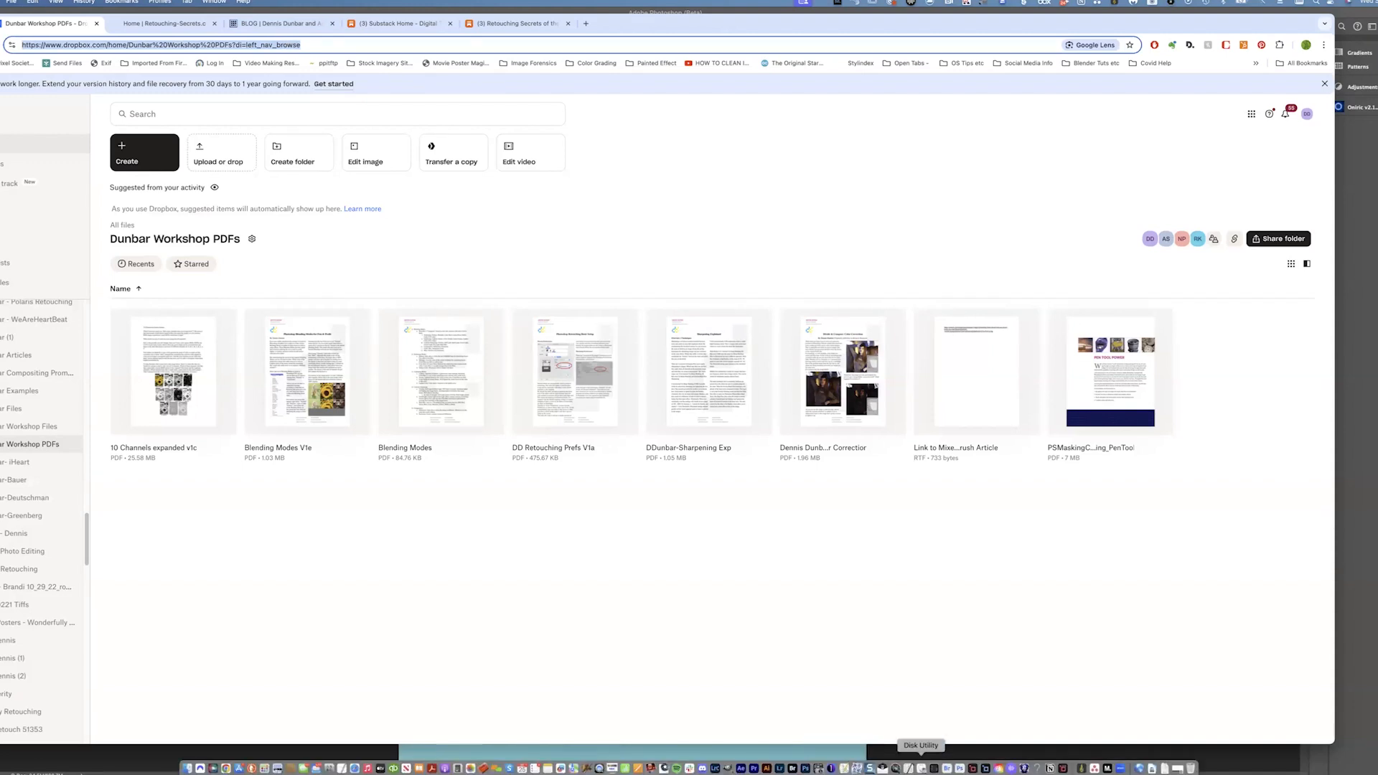
pyautogui.click(1139, 768)
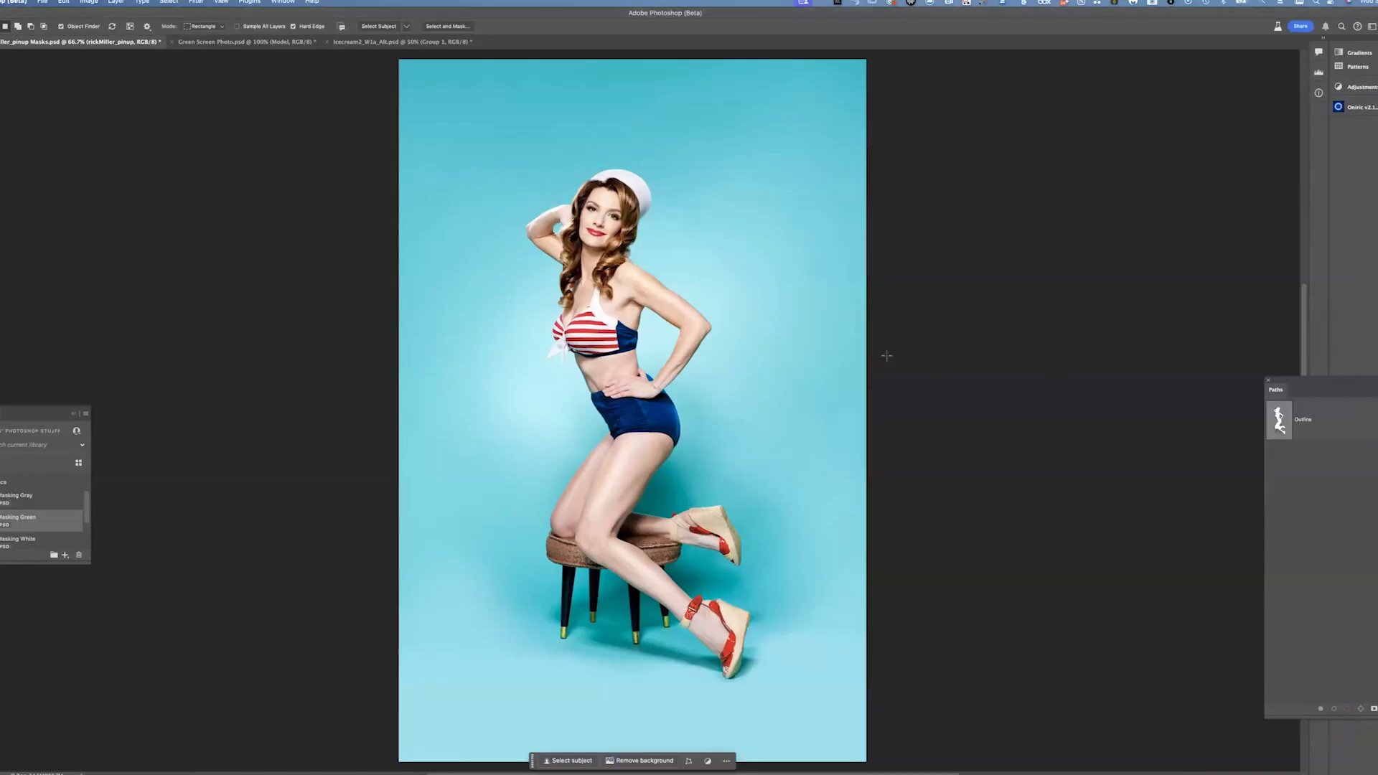
pyautogui.press('super+Tab')
pyautogui.press('super+Tab')
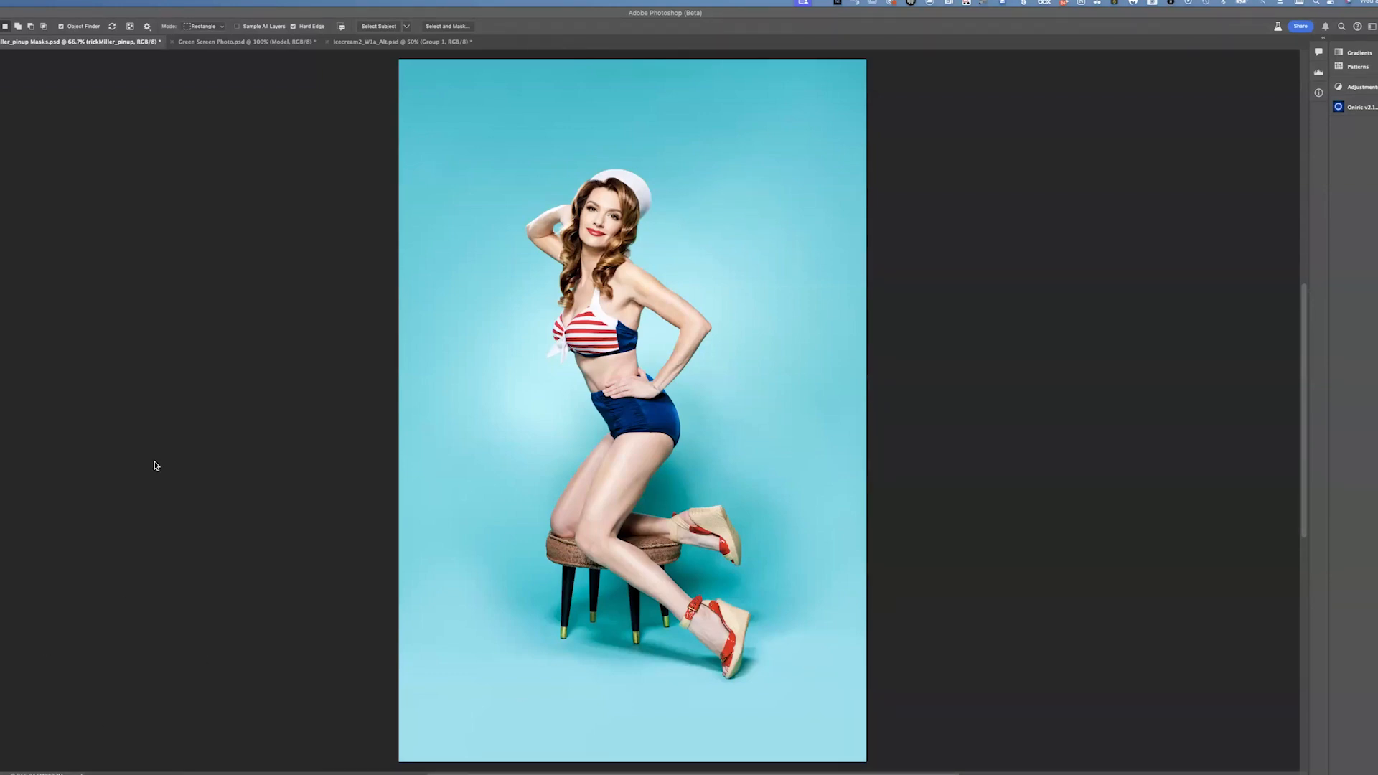
pyautogui.press('super+Tab')
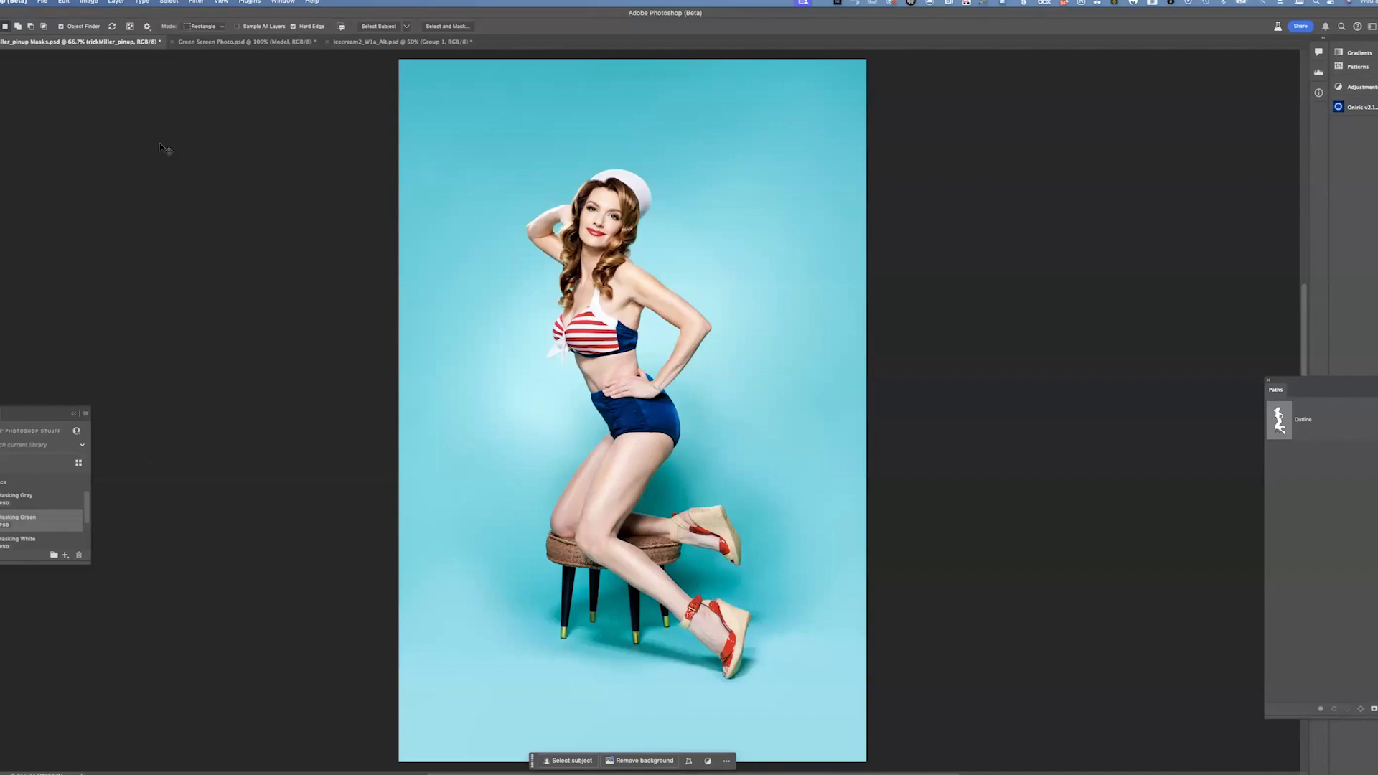
pyautogui.press('super+Tab')
pyautogui.press('super+Tab')
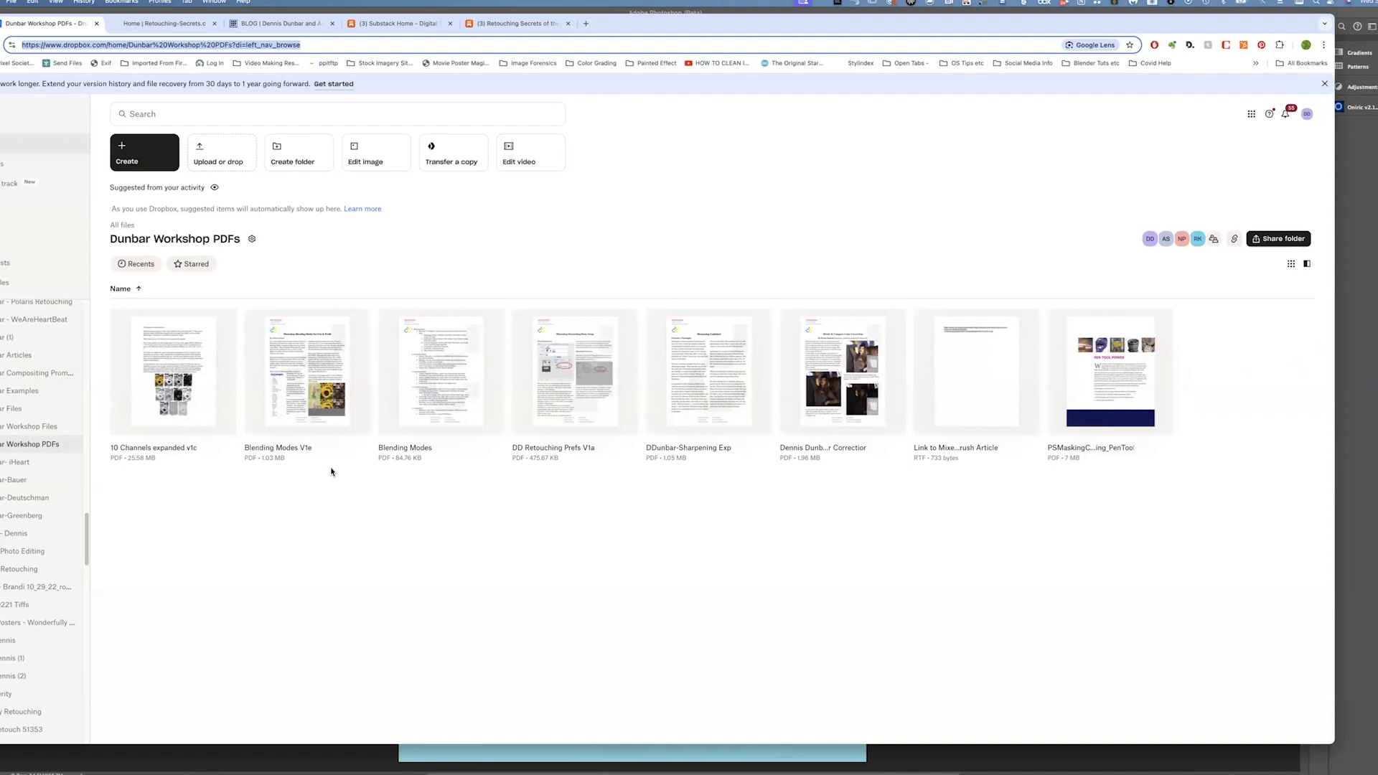
# Return to the Substack dashboard's Posts list and scroll through the published posts
pyautogui.moveTo(201, 382)
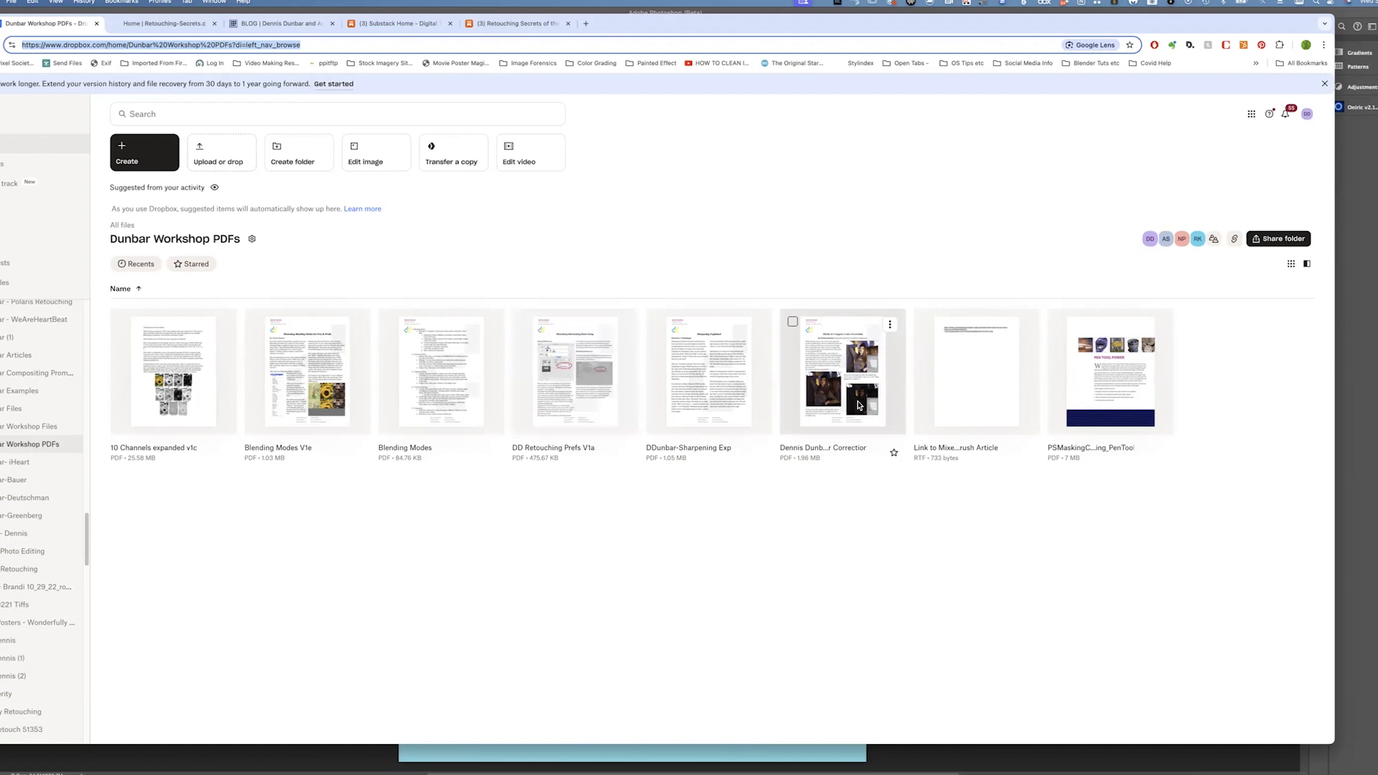
pyautogui.click(402, 23)
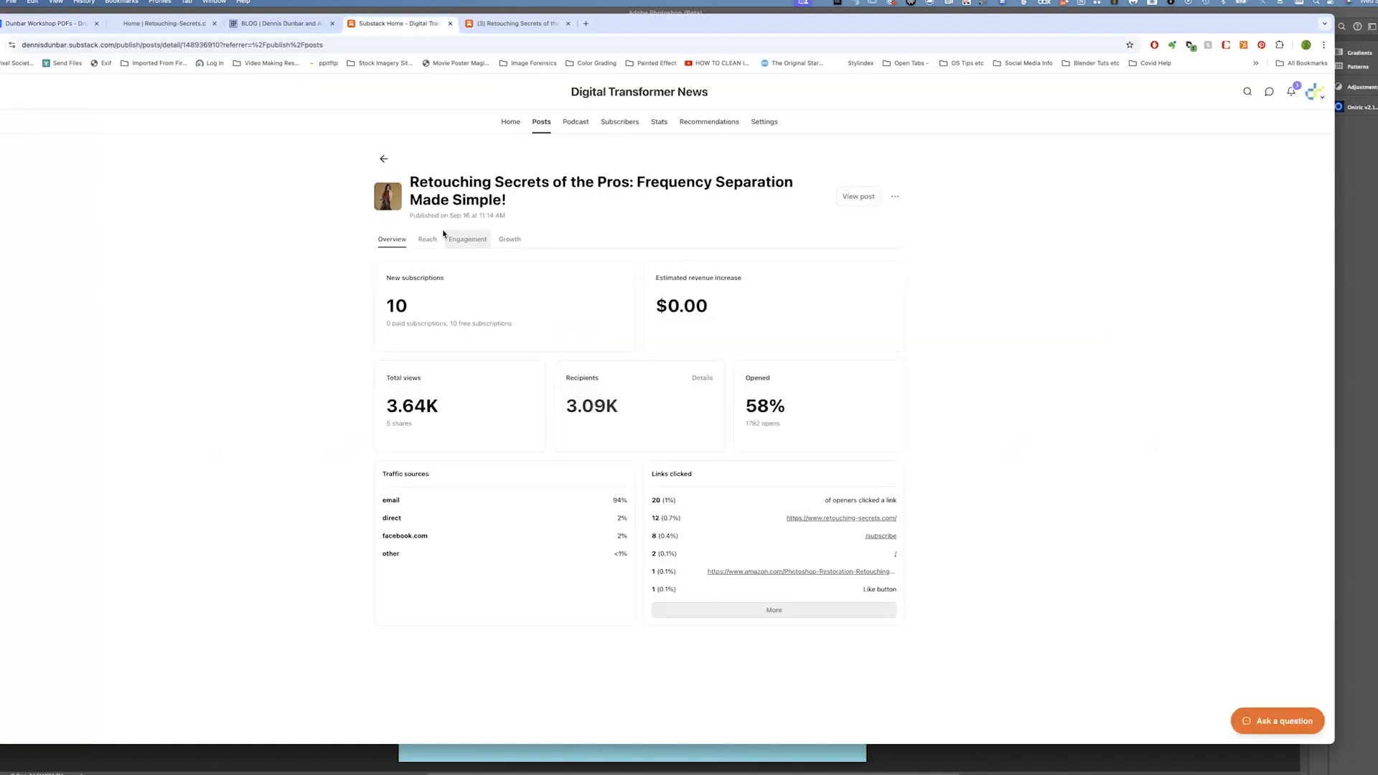
pyautogui.click(540, 123)
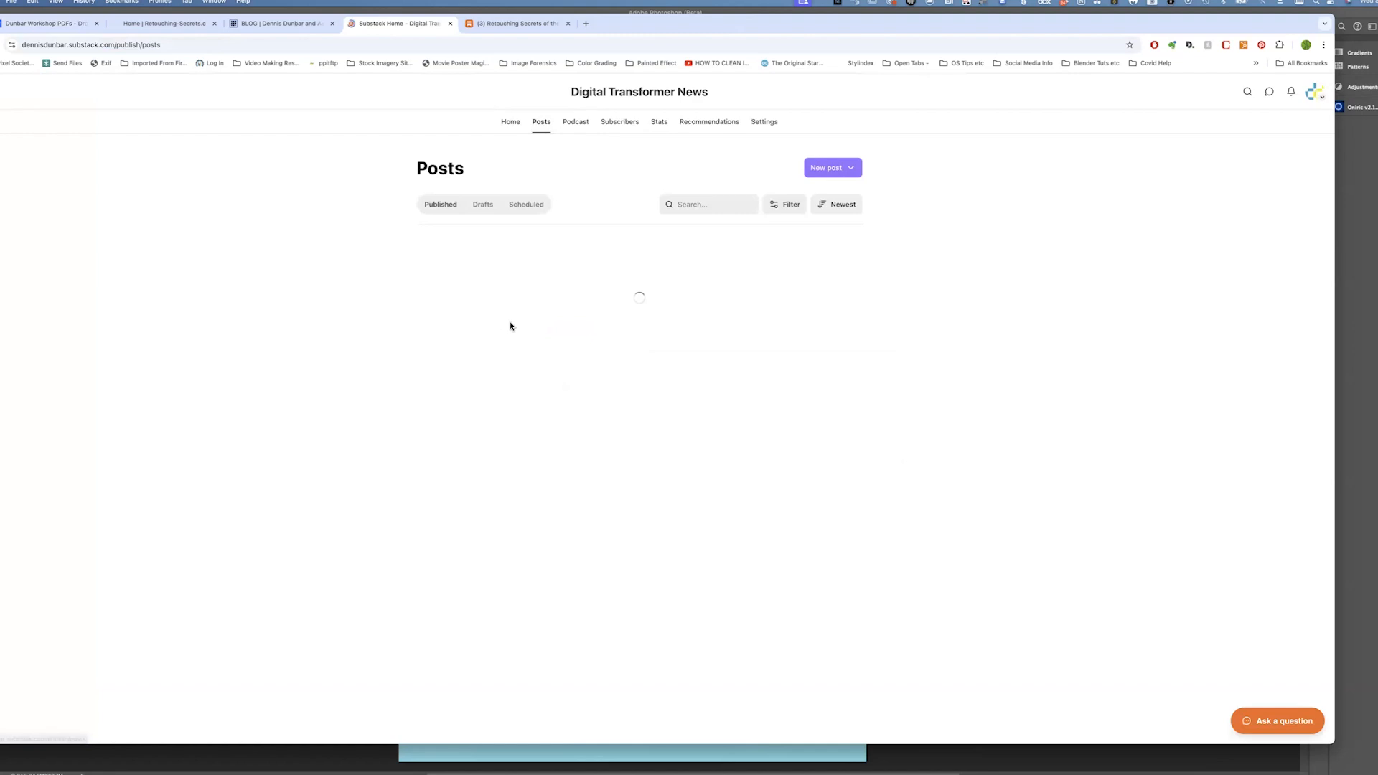
pyautogui.scroll(-2, 686, 335)
pyautogui.scroll(-3, 687, 336)
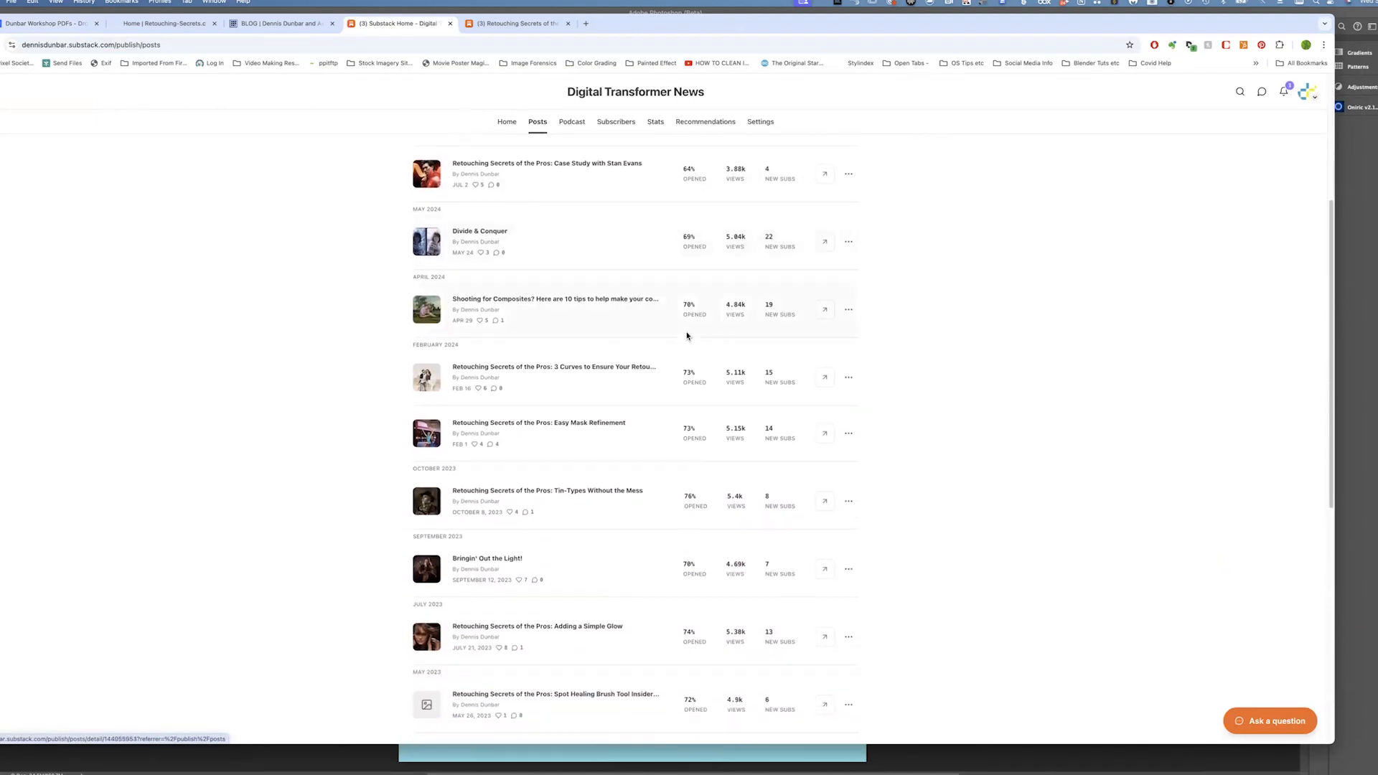
pyautogui.scroll(-4, 687, 336)
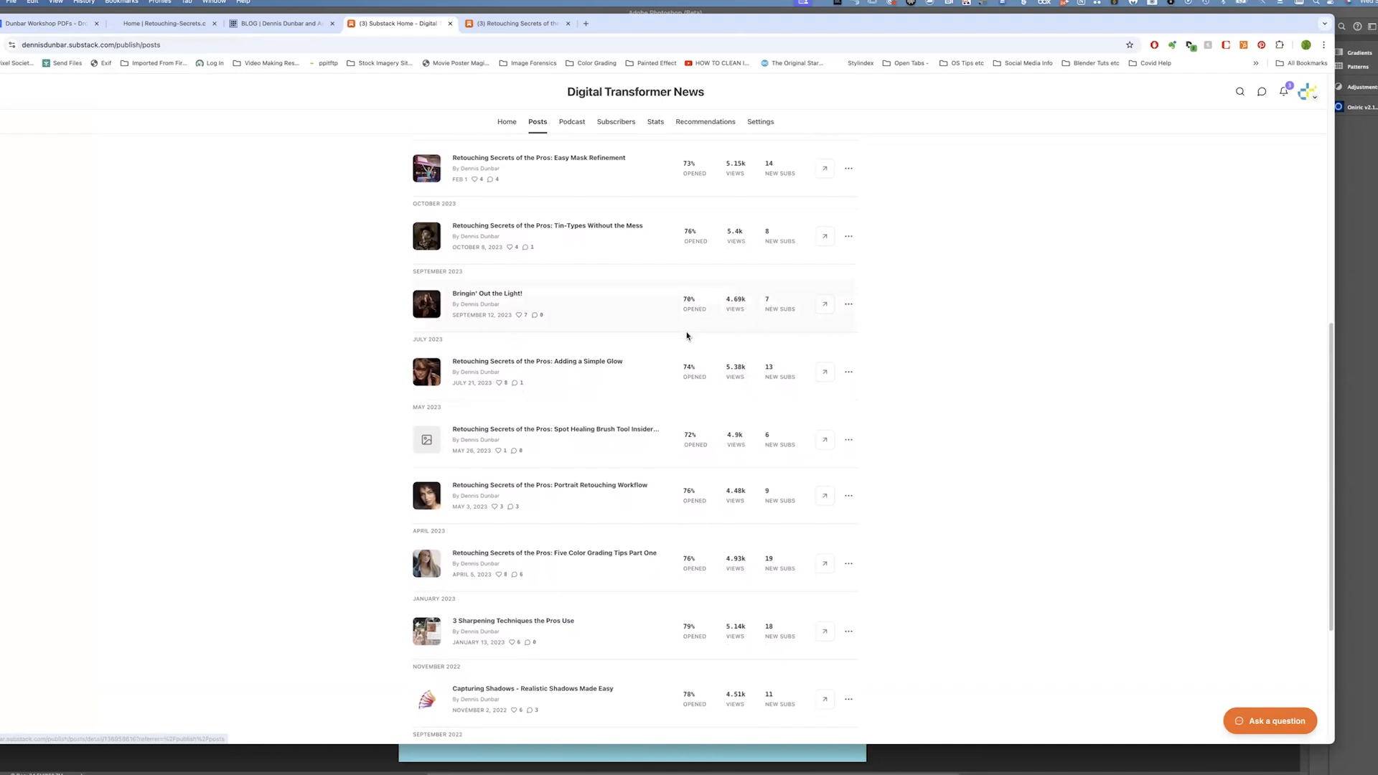
# Scroll through the published posts list and open the Divide & Conquer post's statistics page
pyautogui.scroll(-3, 687, 336)
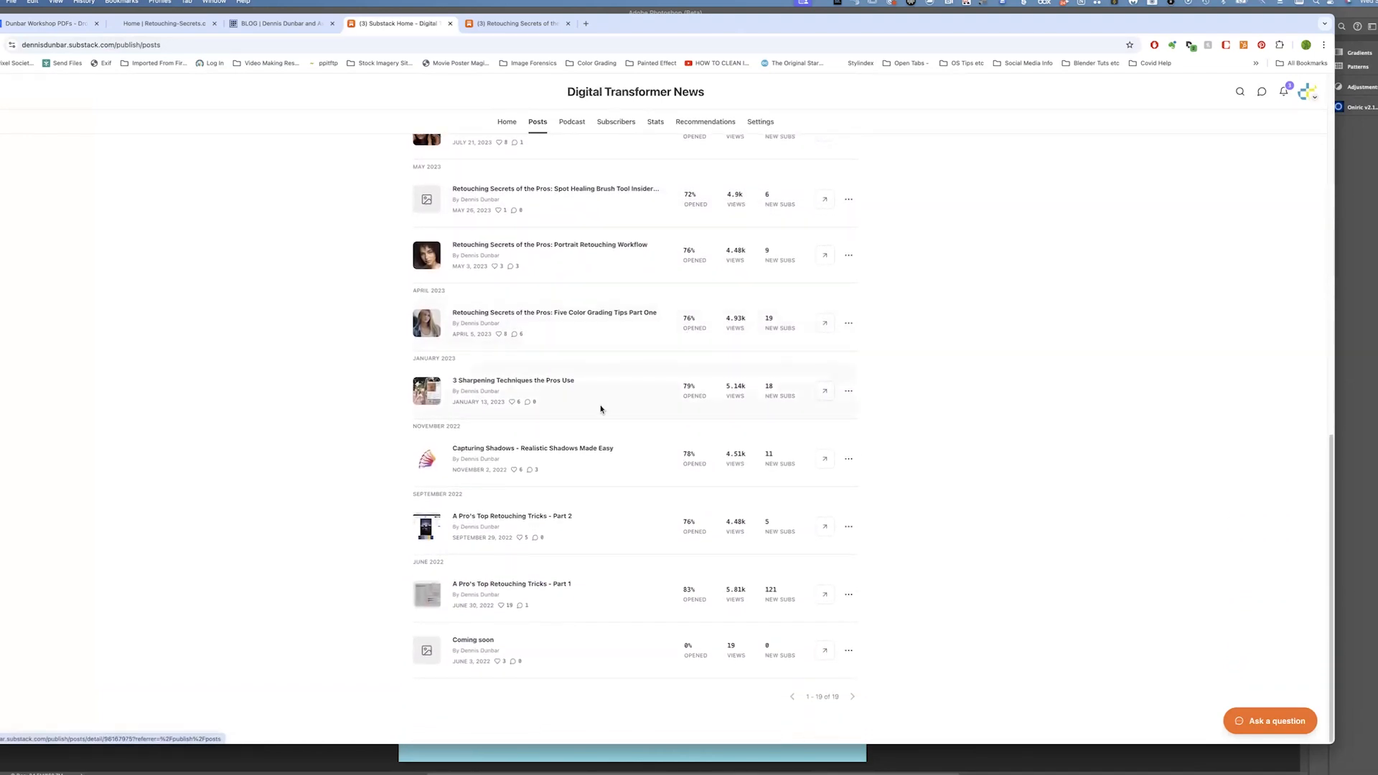
pyautogui.scroll(5, 594, 394)
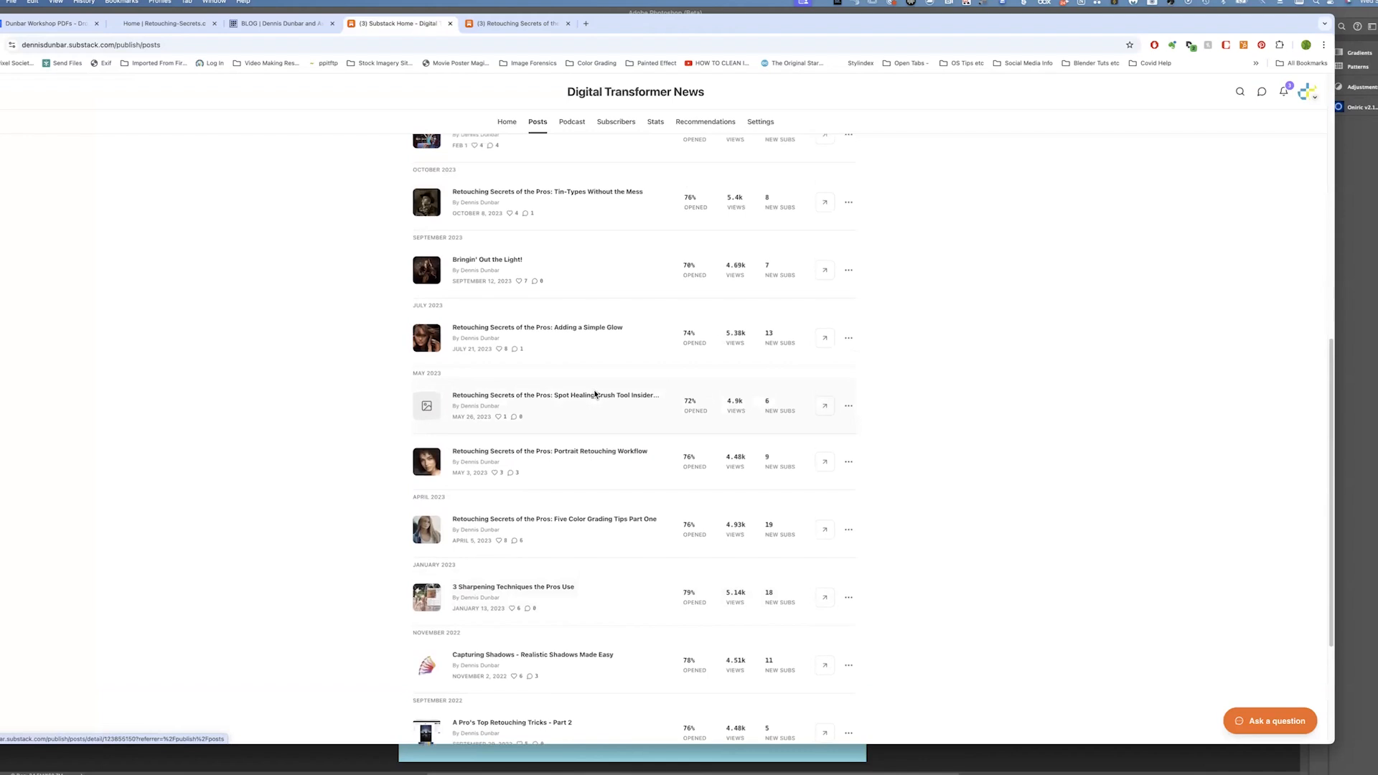
pyautogui.scroll(5, 594, 394)
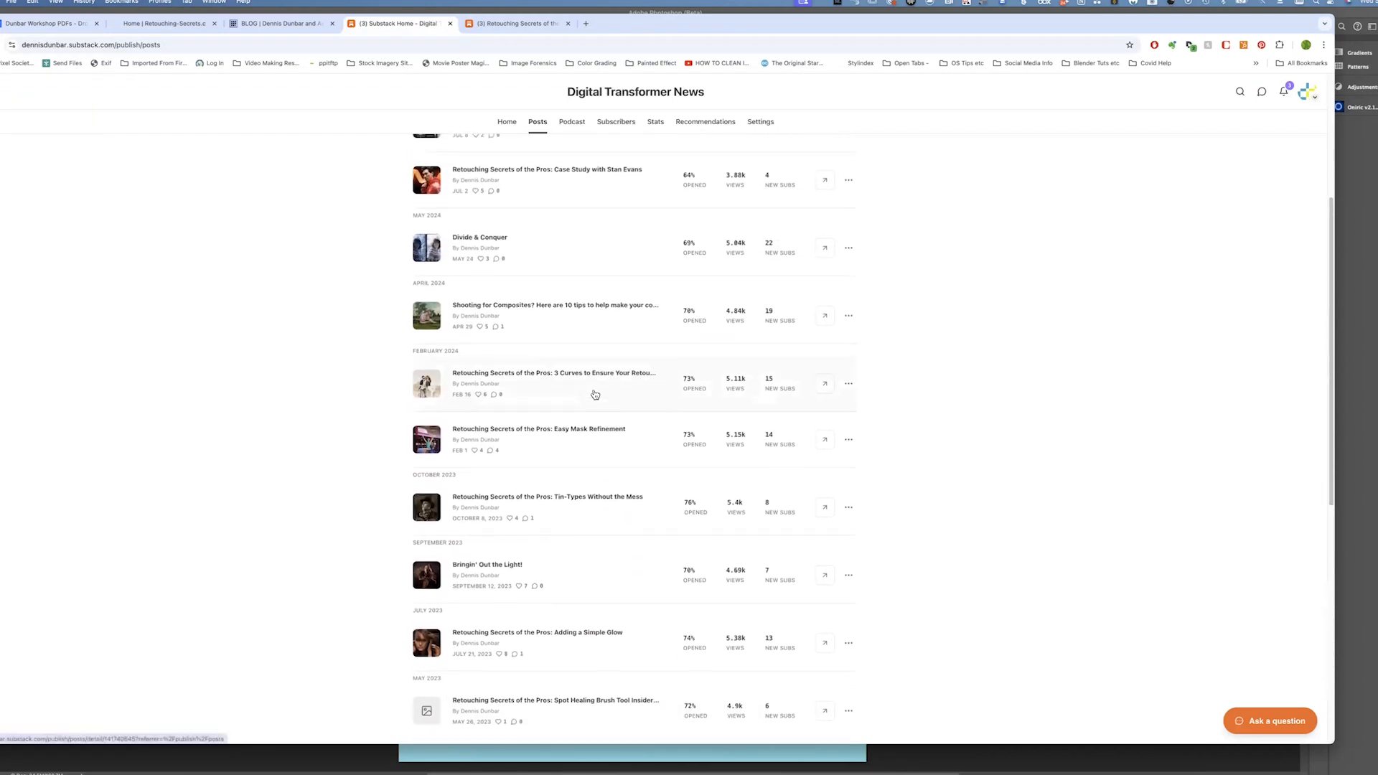
pyautogui.scroll(1, 594, 394)
pyautogui.click(507, 373)
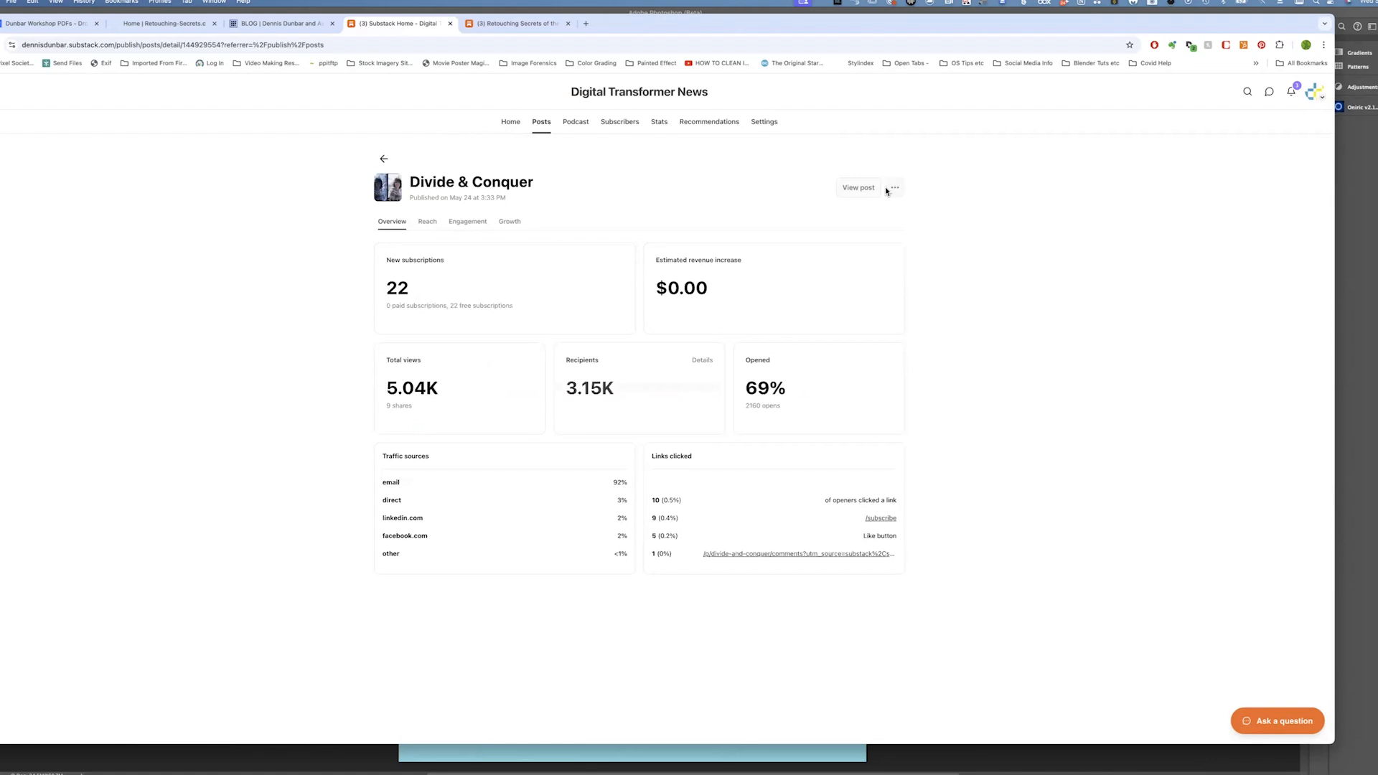
# Open the Divide & Conquer article and scroll through its opening section
pyautogui.click(863, 189)
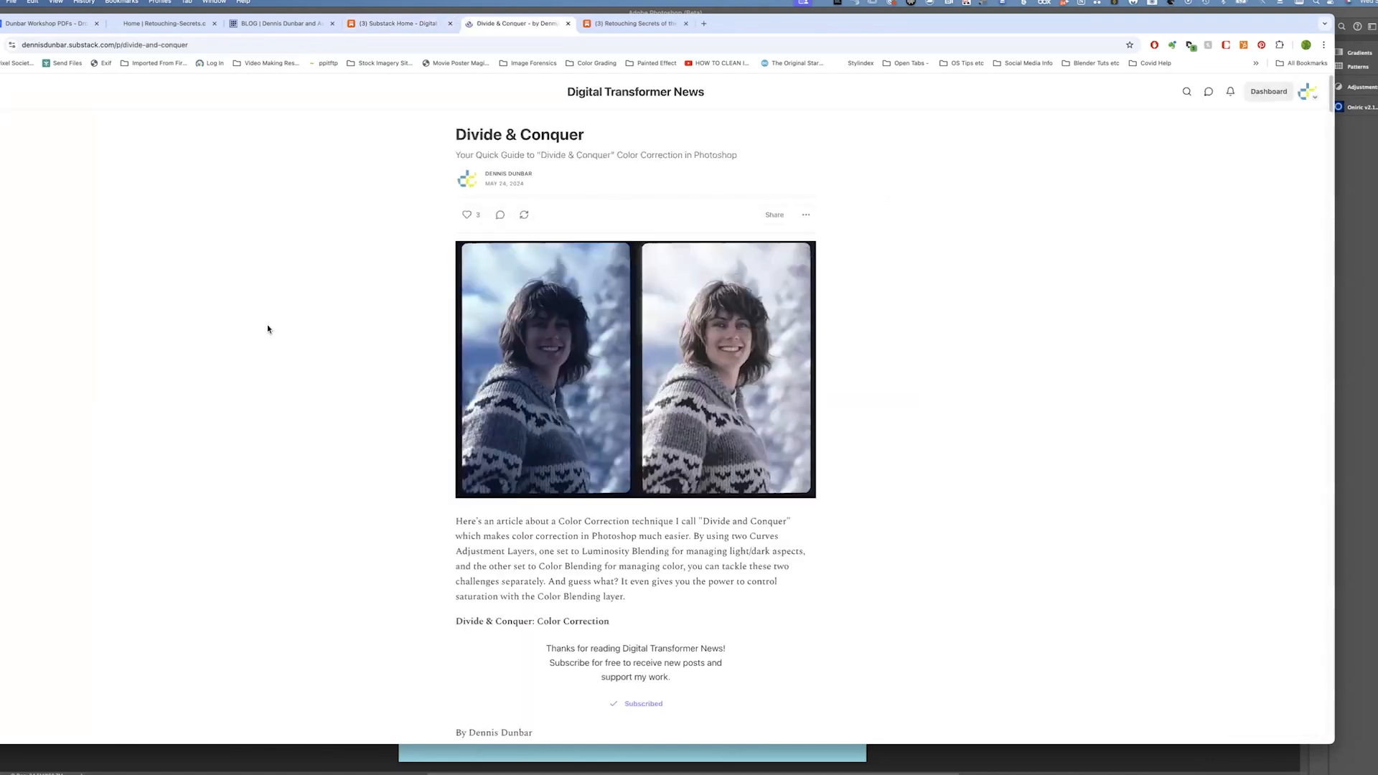
pyautogui.scroll(-3, 268, 329)
pyautogui.scroll(-15, 268, 329)
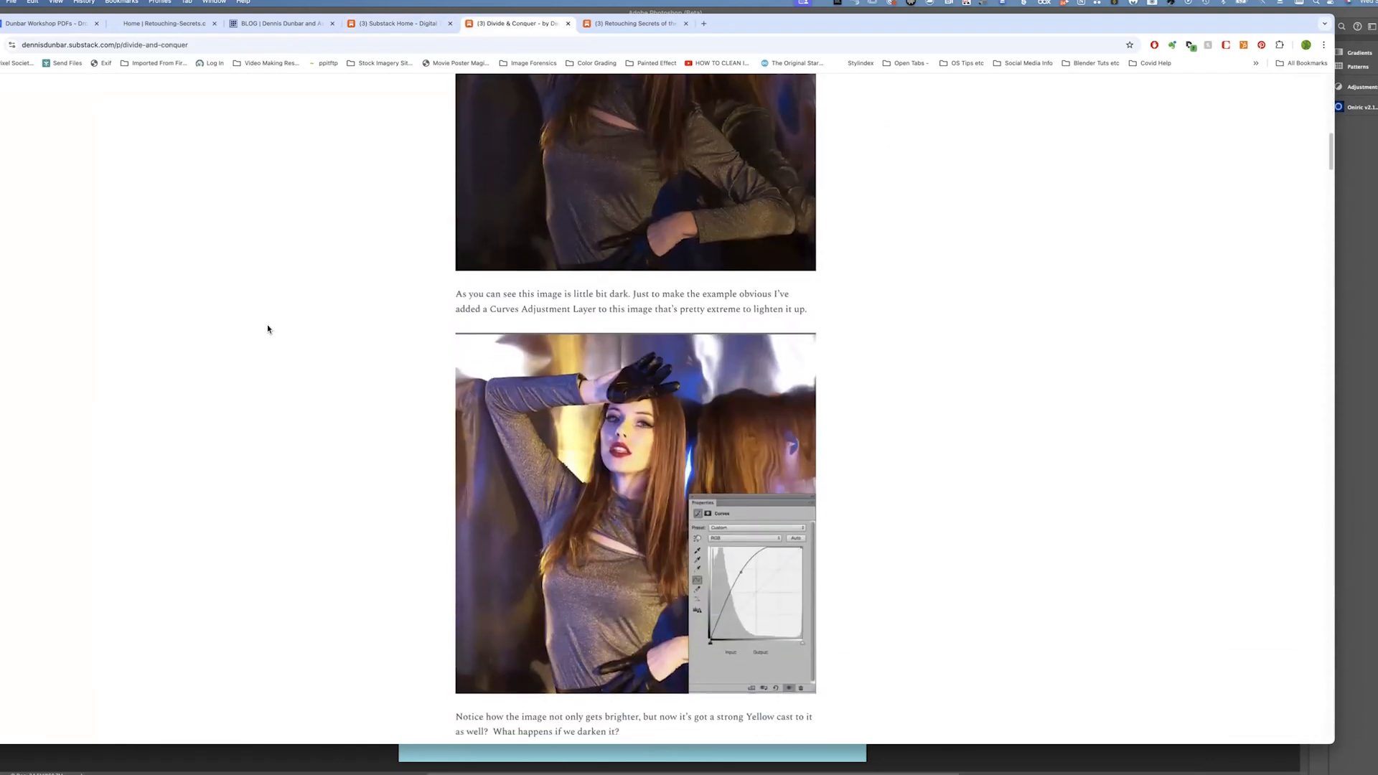
pyautogui.scroll(18, 267, 330)
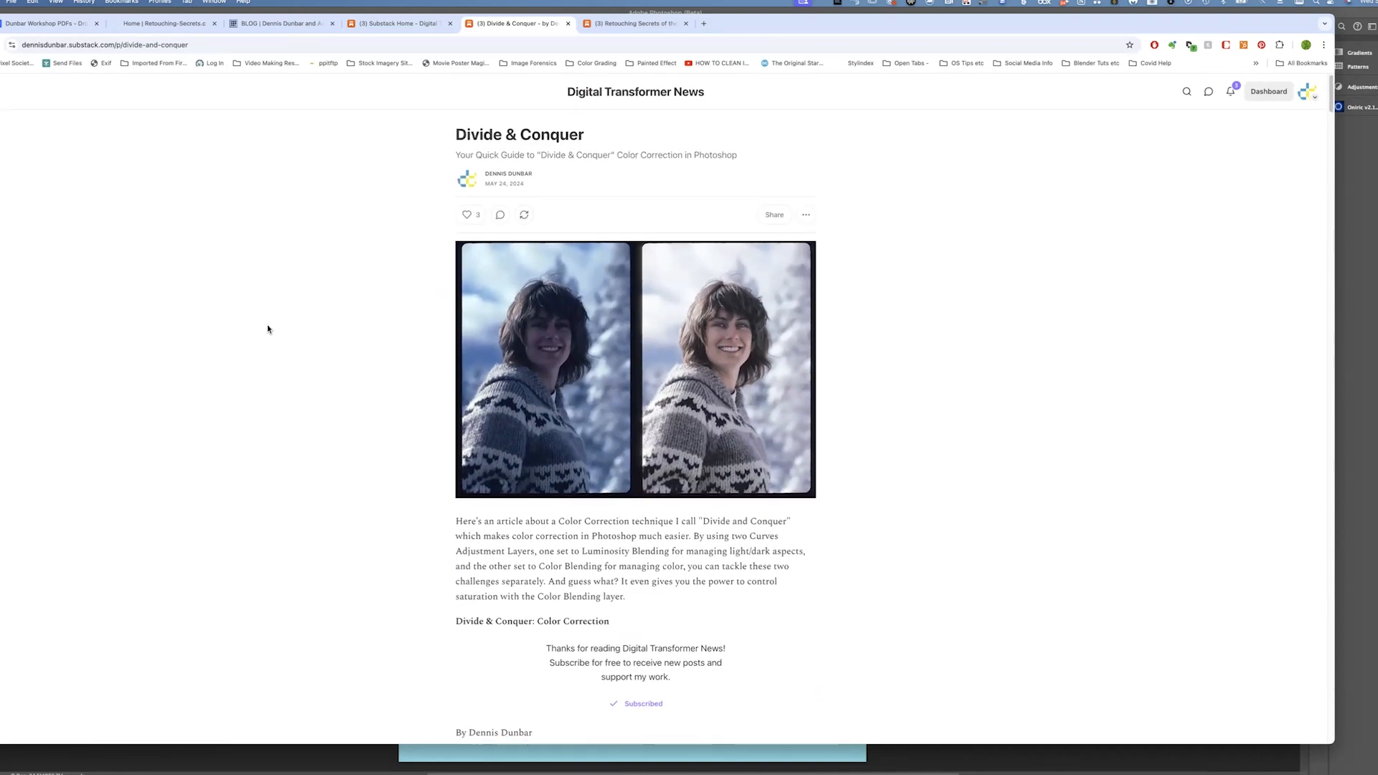
# Switch briefly to Photoshop and back to the browser
pyautogui.press('super+Tab')
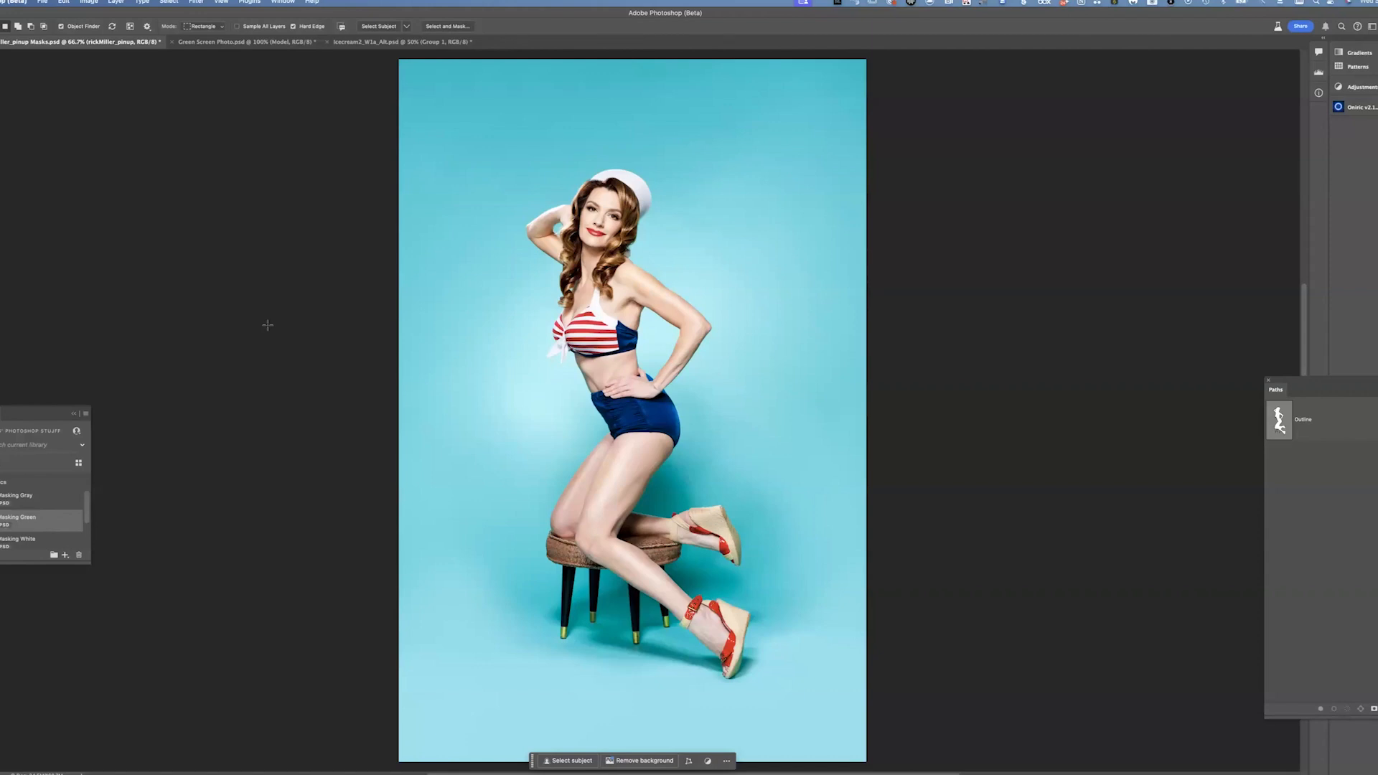
pyautogui.press('super+Tab')
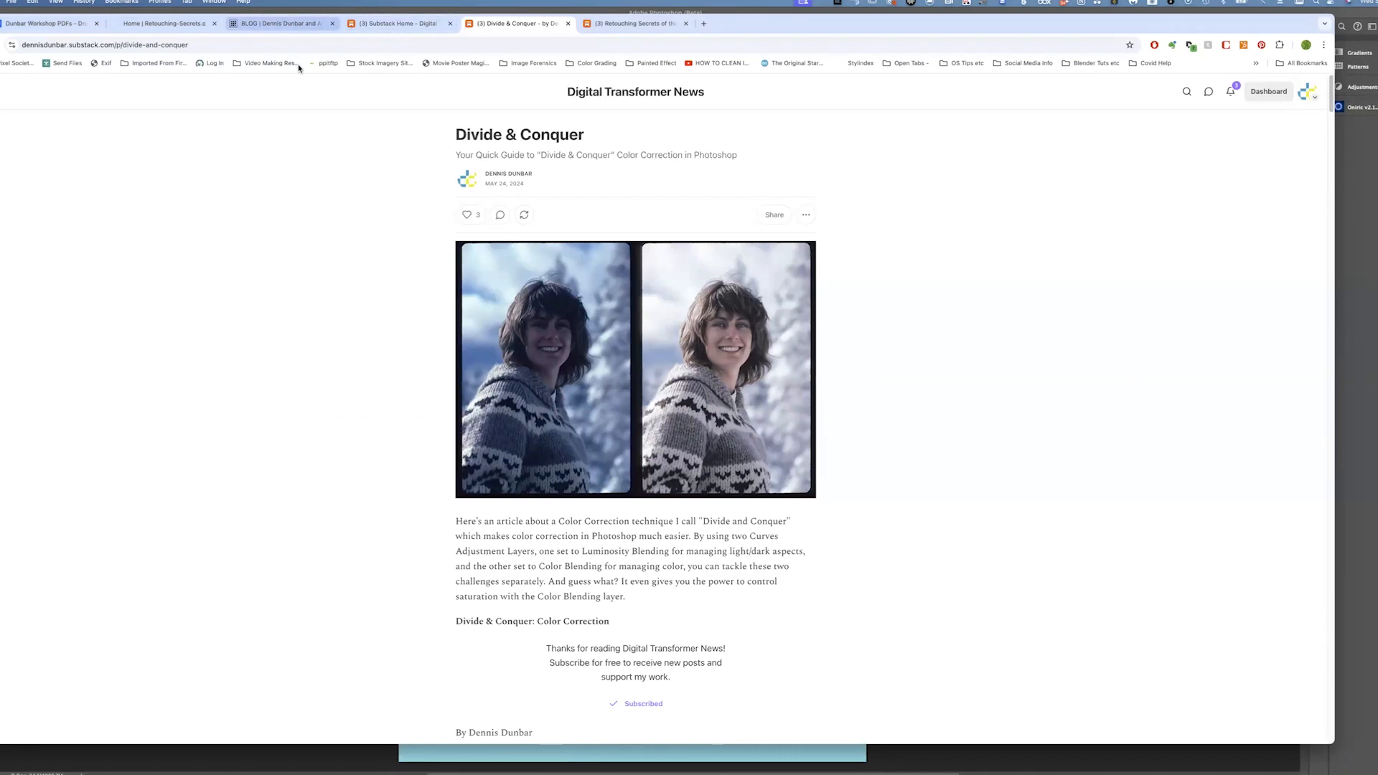
# Go to the blog tab and open the Entertainment page from the website's Portfolio menu
pyautogui.click(280, 23)
pyautogui.moveTo(466, 111)
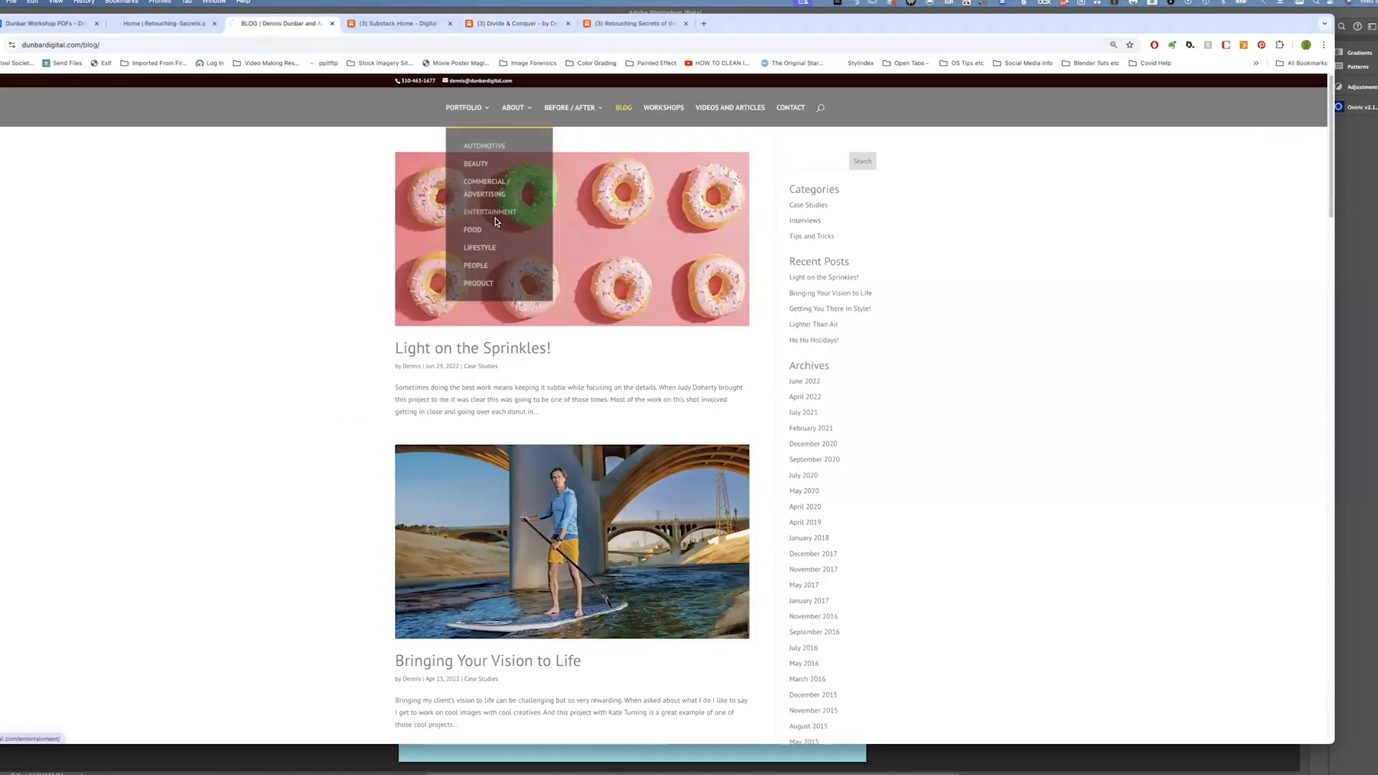
pyautogui.click(486, 212)
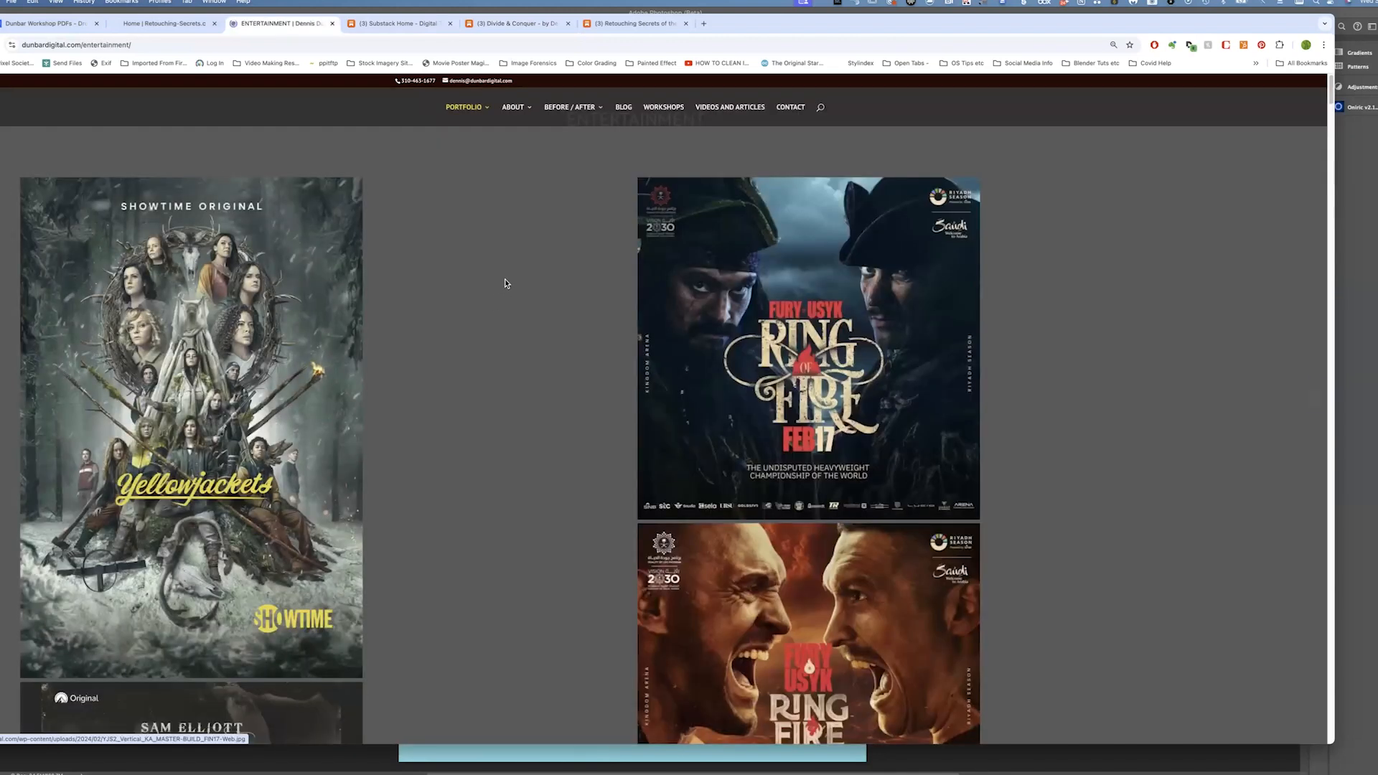
# Scroll through the Entertainment portfolio's movie and TV posters
pyautogui.scroll(-5, 505, 280)
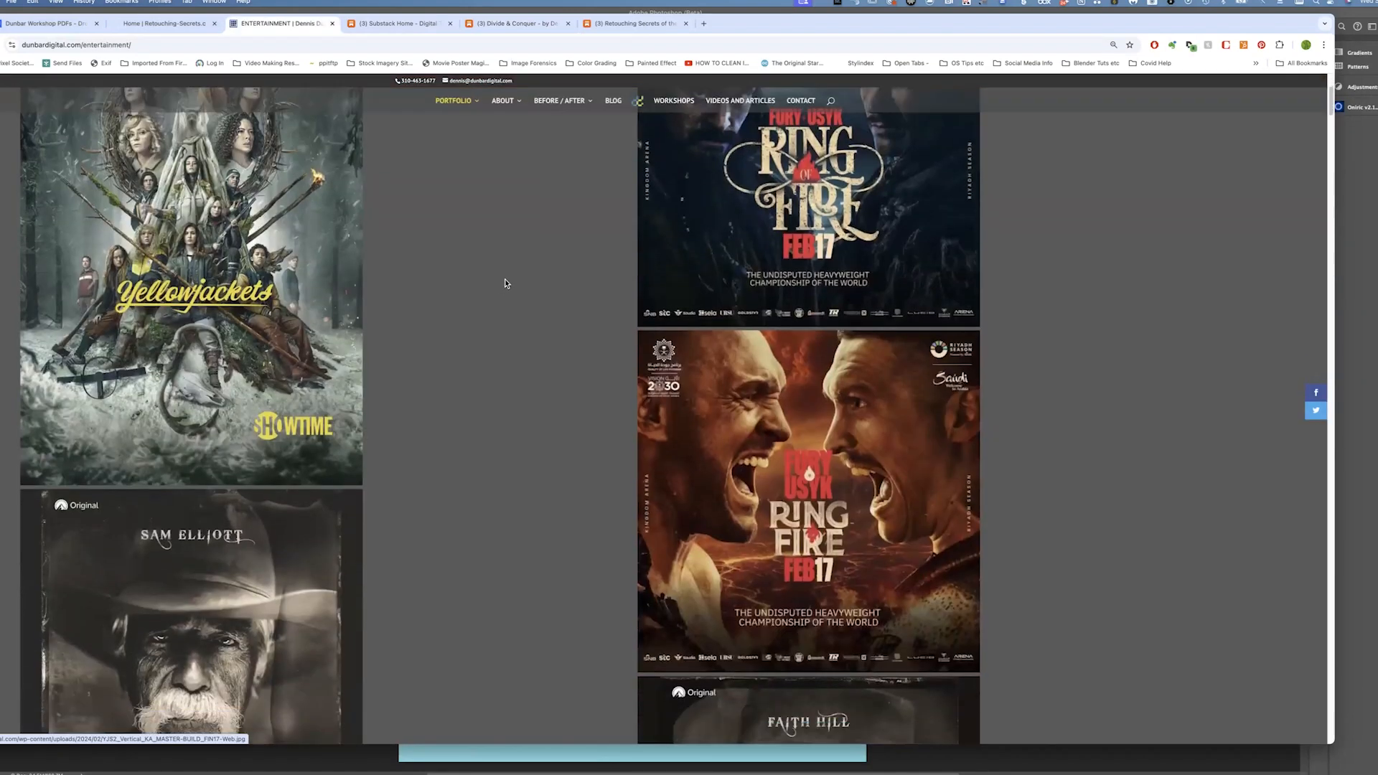
pyautogui.scroll(-10, 506, 281)
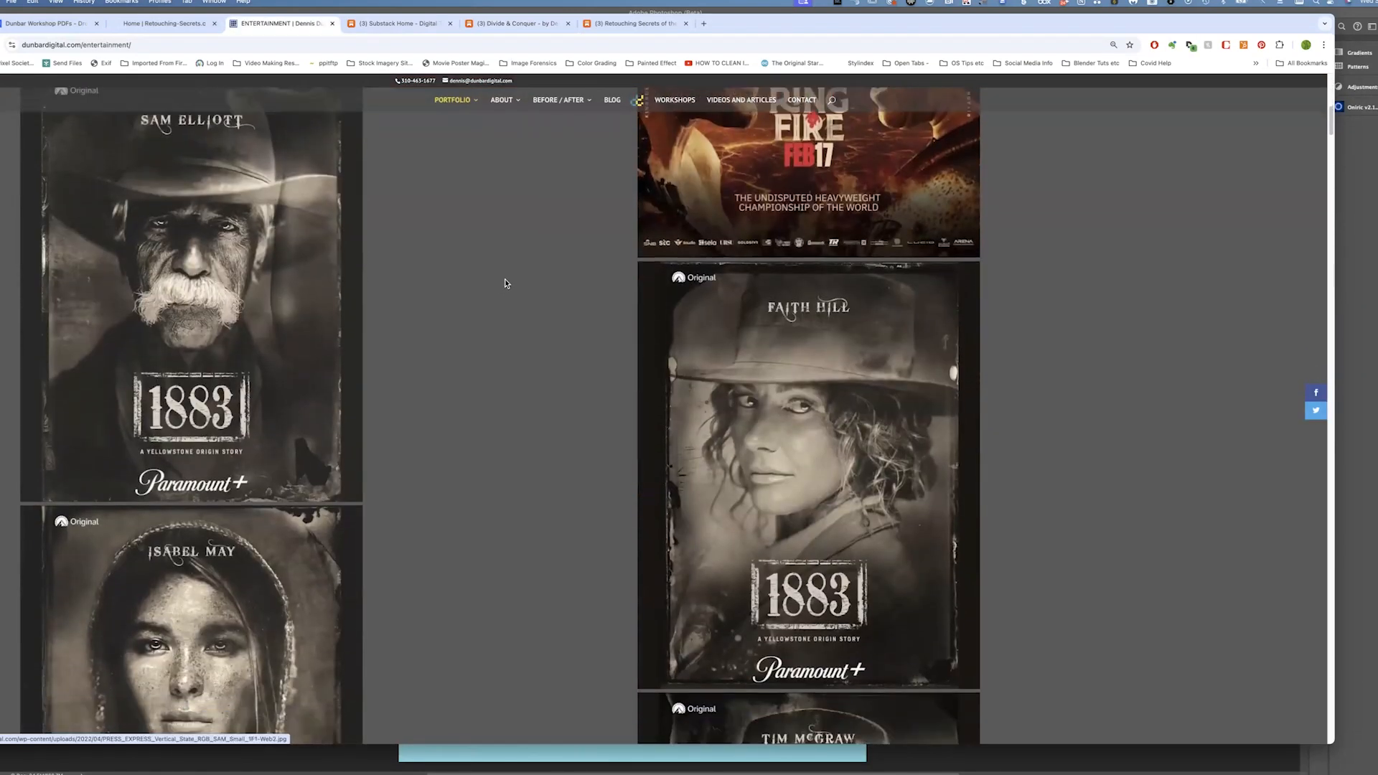
pyautogui.scroll(-13, 506, 282)
pyautogui.scroll(-12, 505, 283)
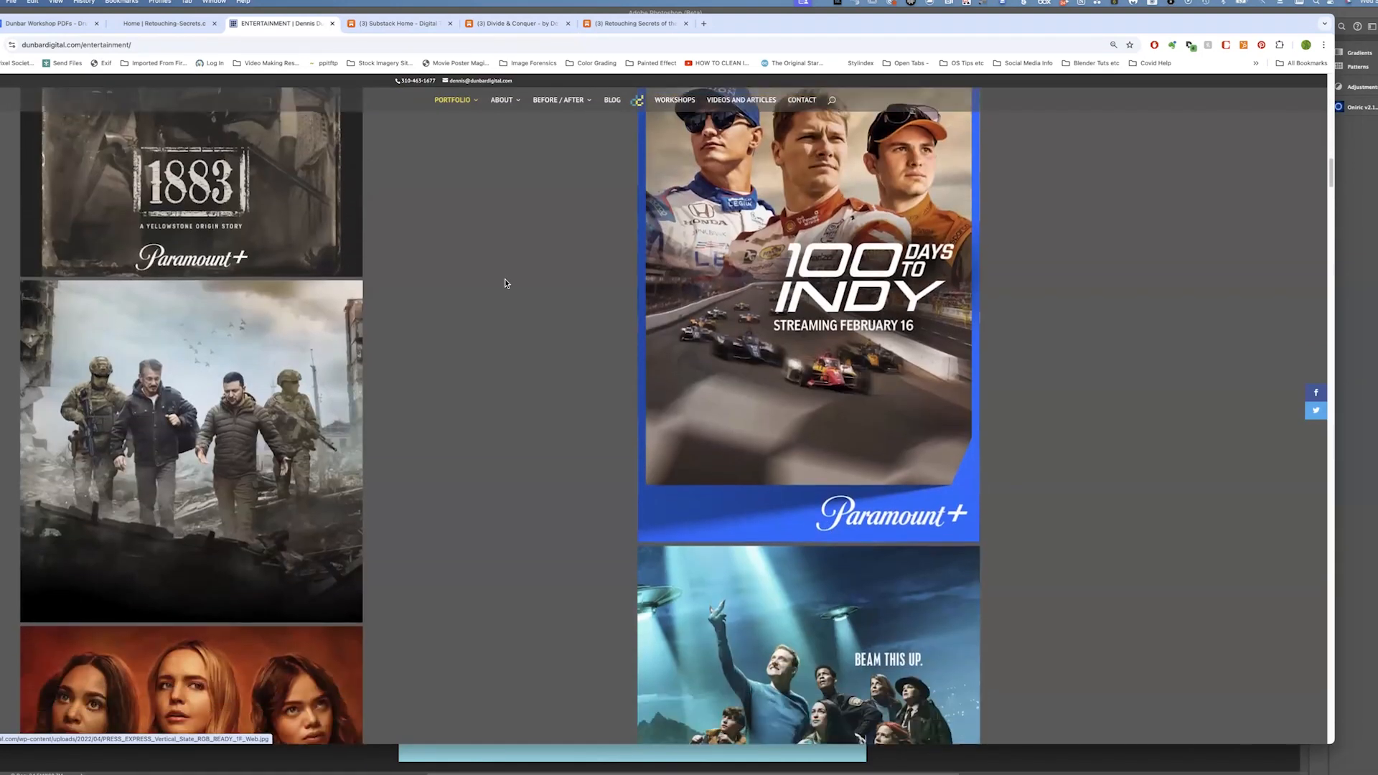
pyautogui.scroll(-18, 505, 283)
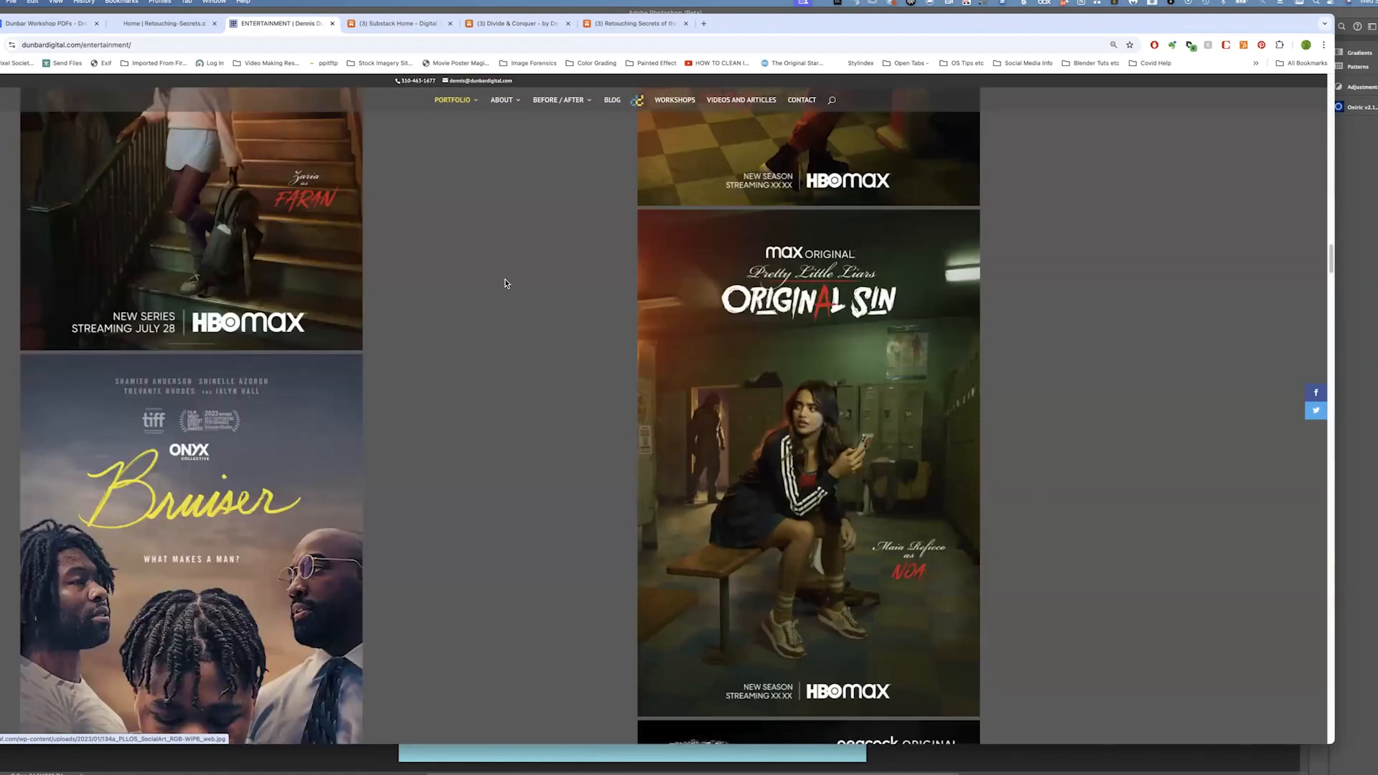
pyautogui.scroll(-2, 506, 283)
pyautogui.scroll(-12, 506, 283)
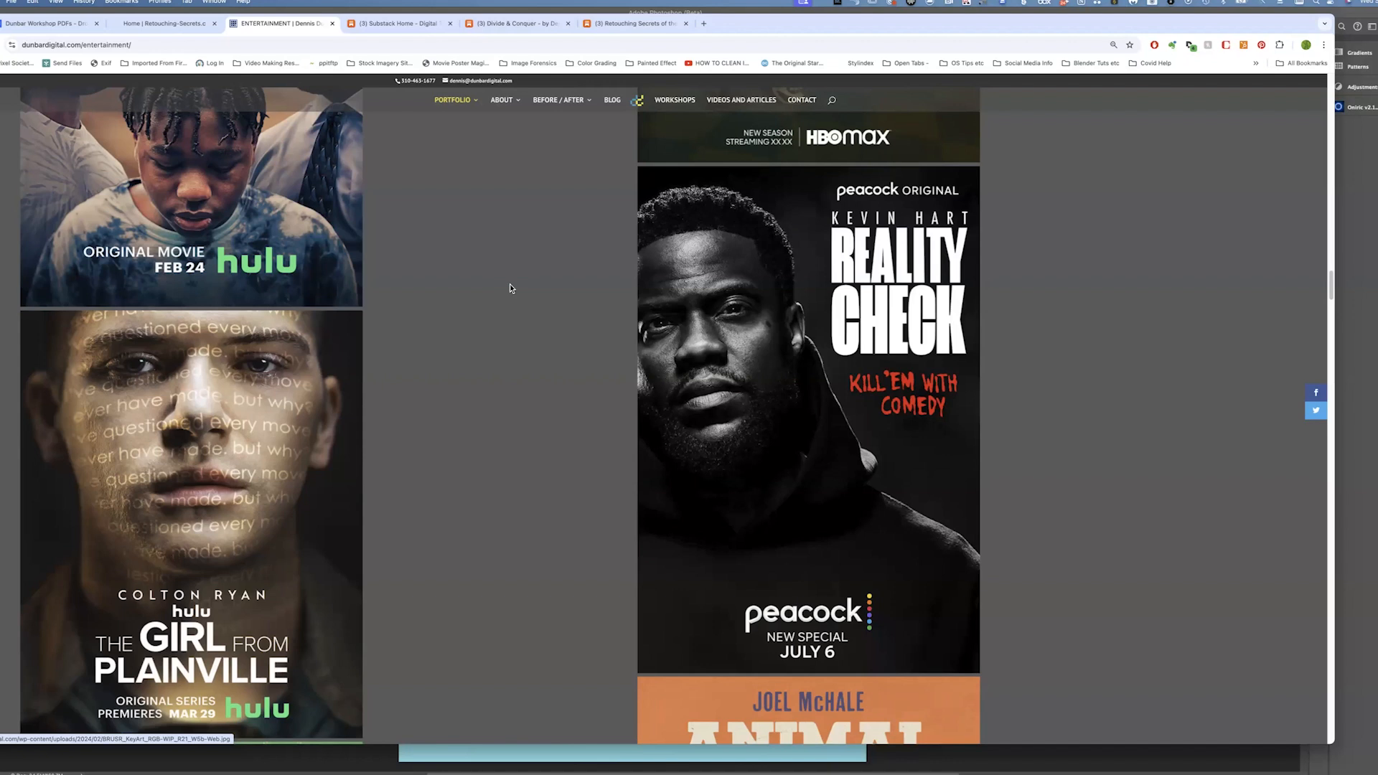
pyautogui.scroll(-3, 509, 289)
pyautogui.scroll(-3, 509, 288)
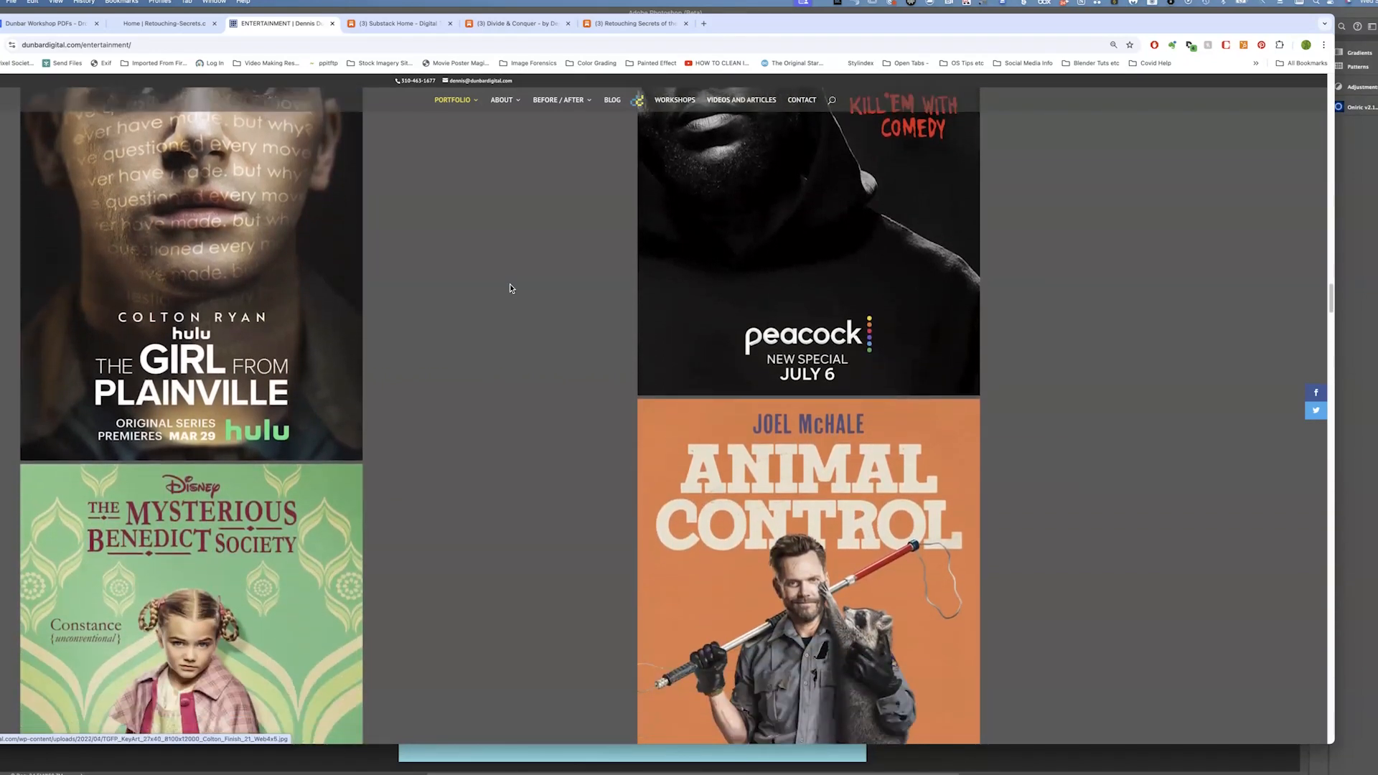
pyautogui.scroll(-5, 510, 288)
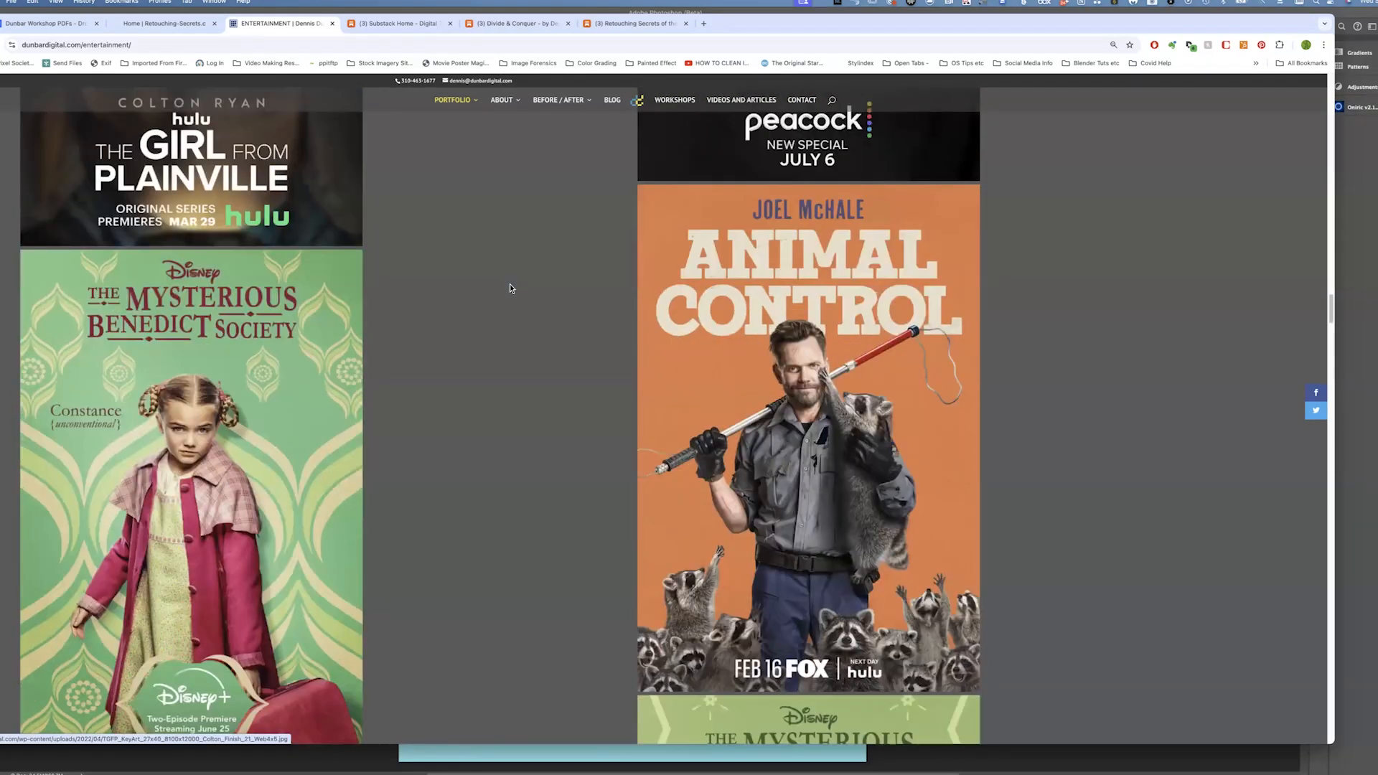
pyautogui.scroll(-15, 510, 289)
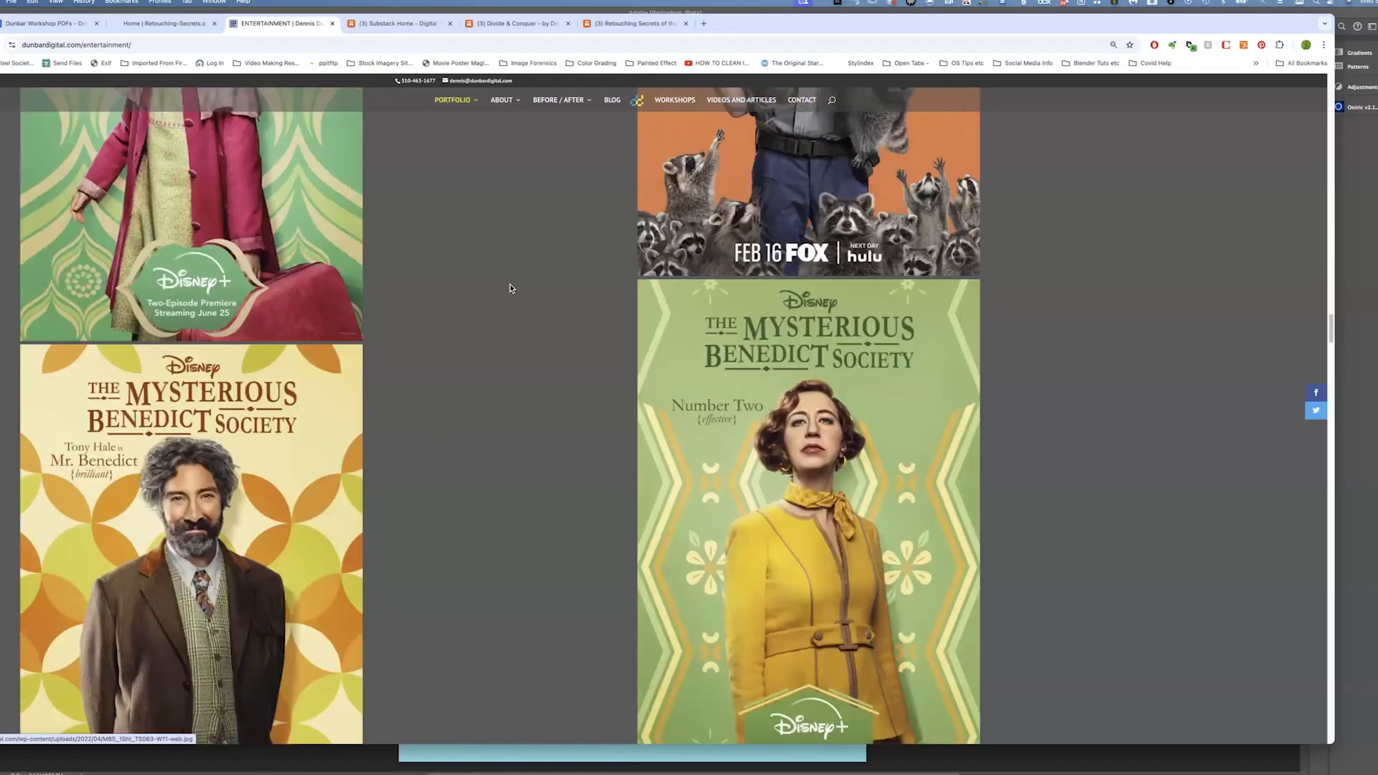
pyautogui.scroll(-3, 509, 289)
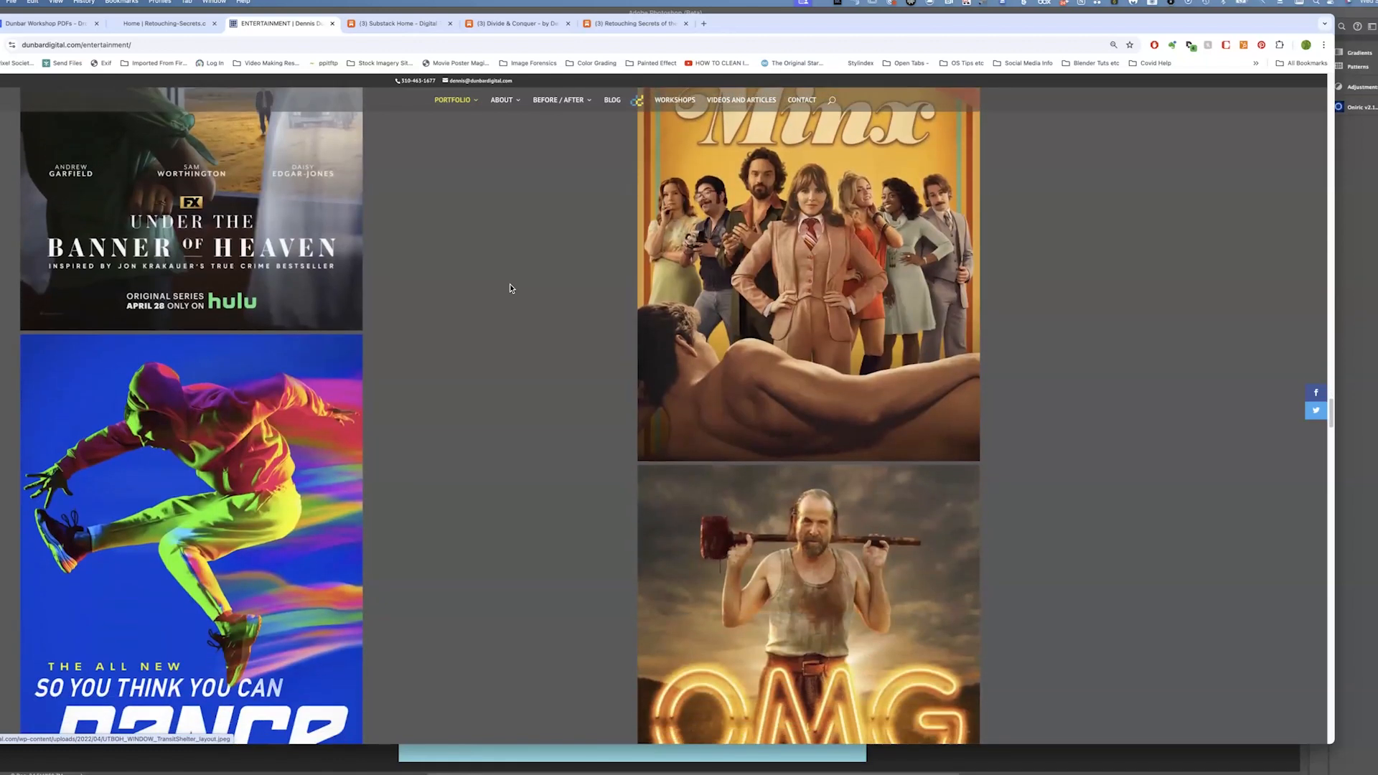
pyautogui.scroll(-1, 510, 288)
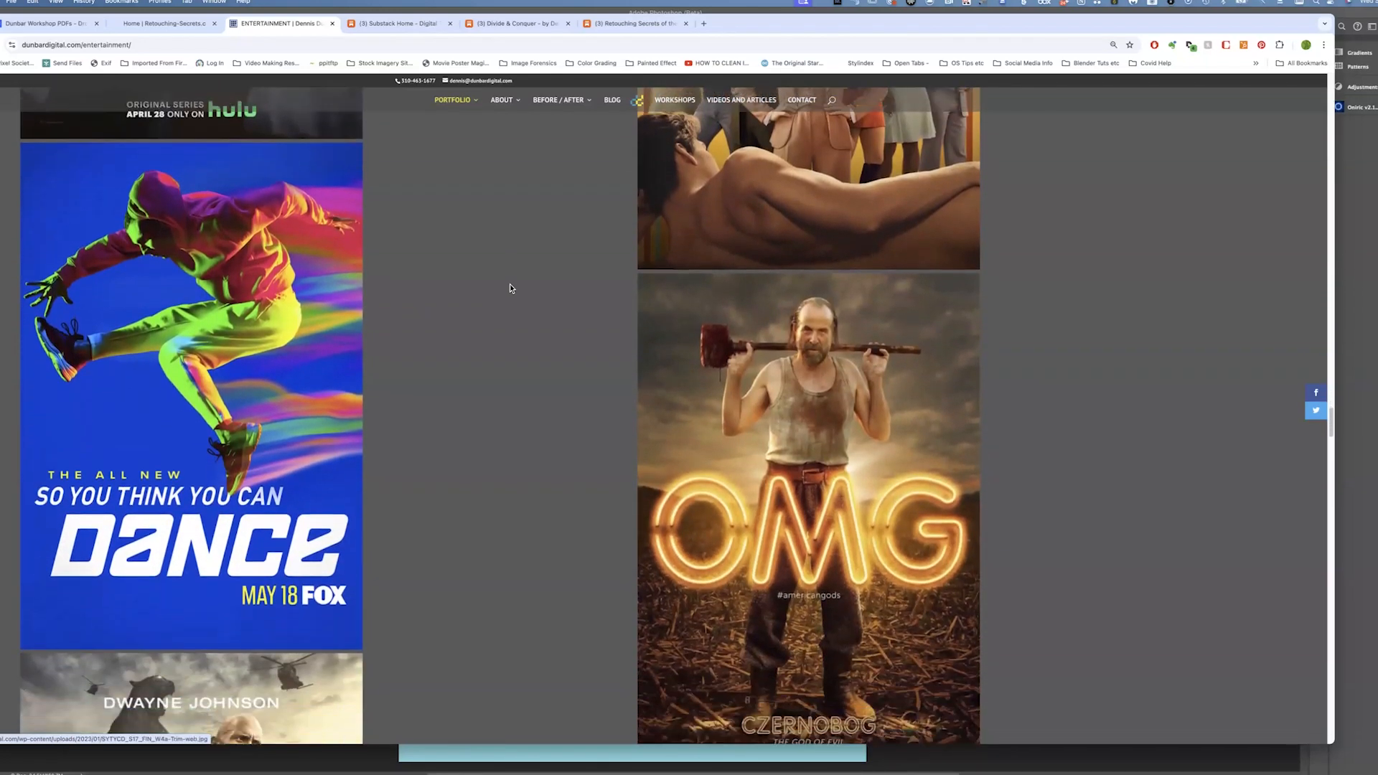
pyautogui.scroll(-2, 509, 288)
pyautogui.scroll(-2, 509, 288)
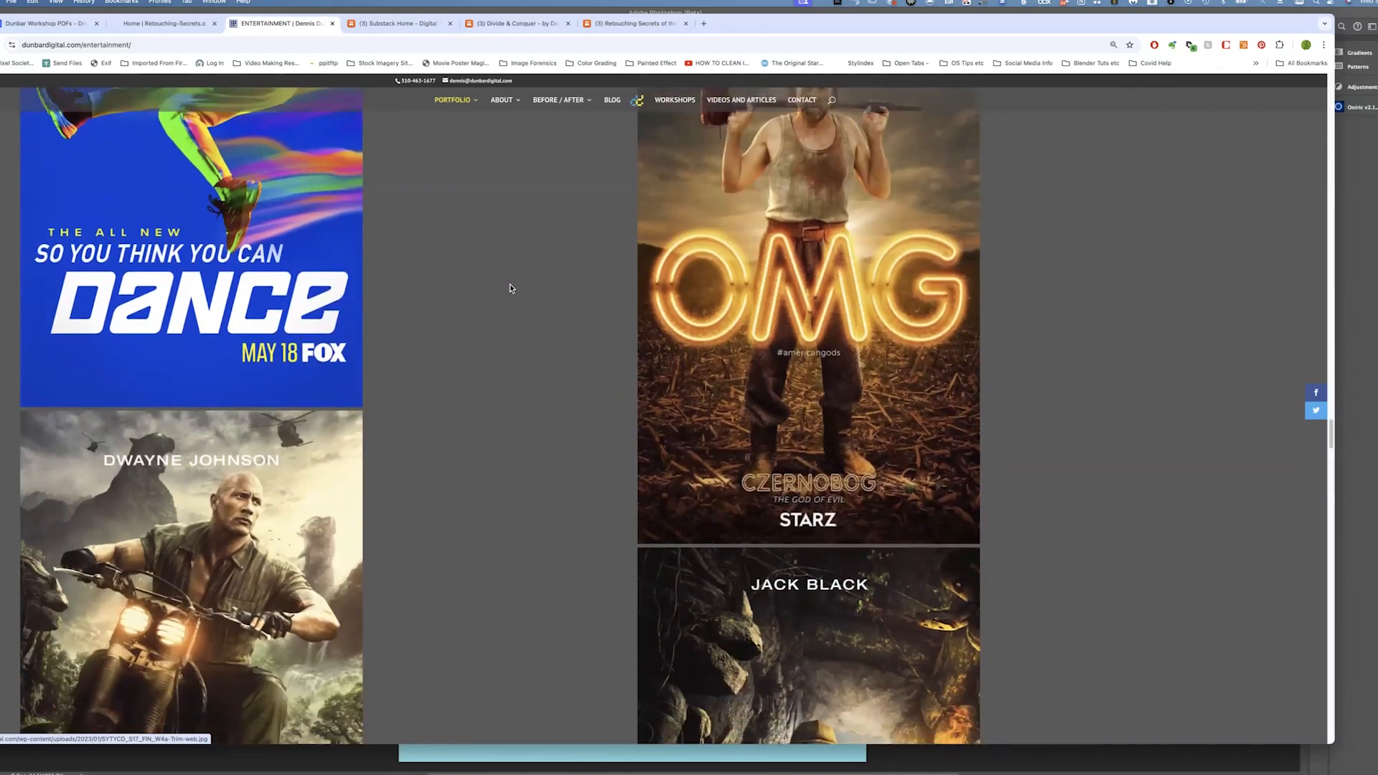
pyautogui.scroll(-5, 510, 288)
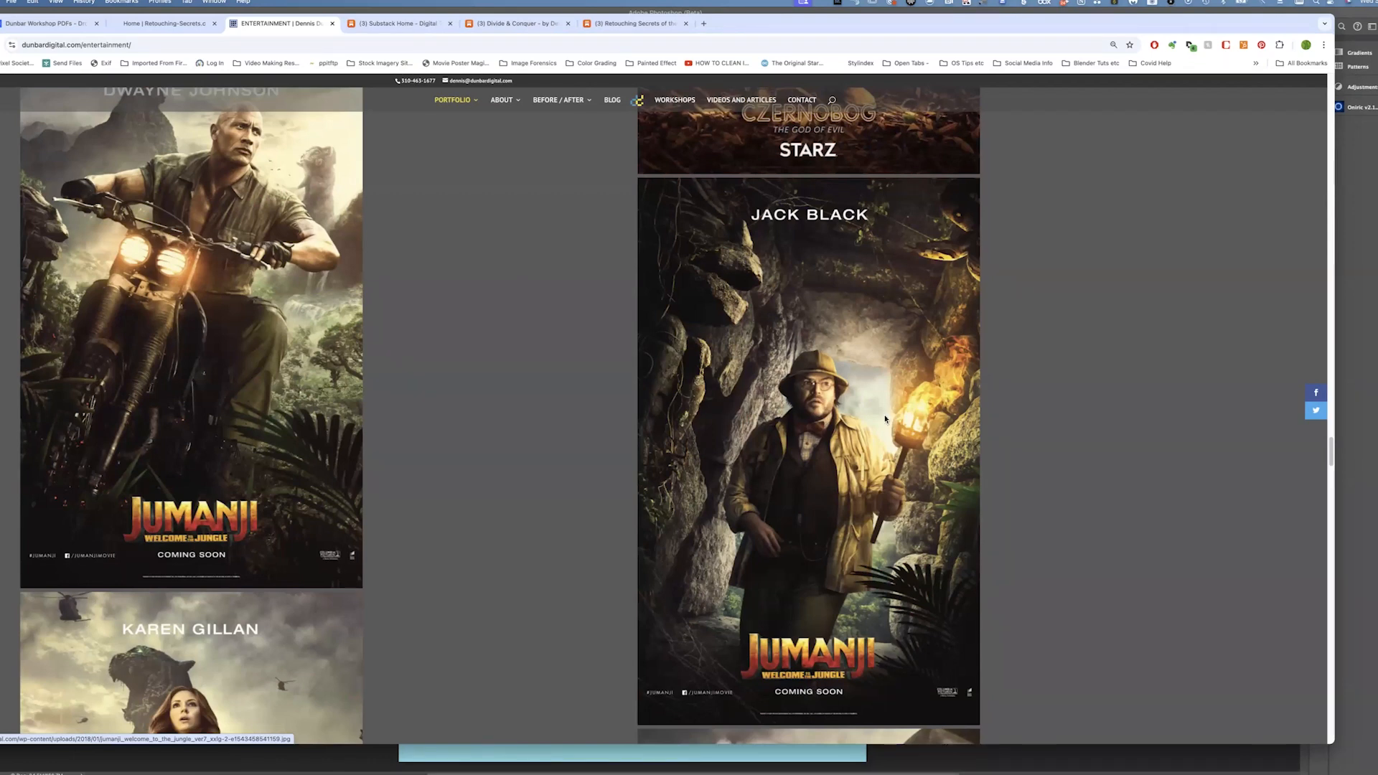
pyautogui.scroll(-2, 884, 419)
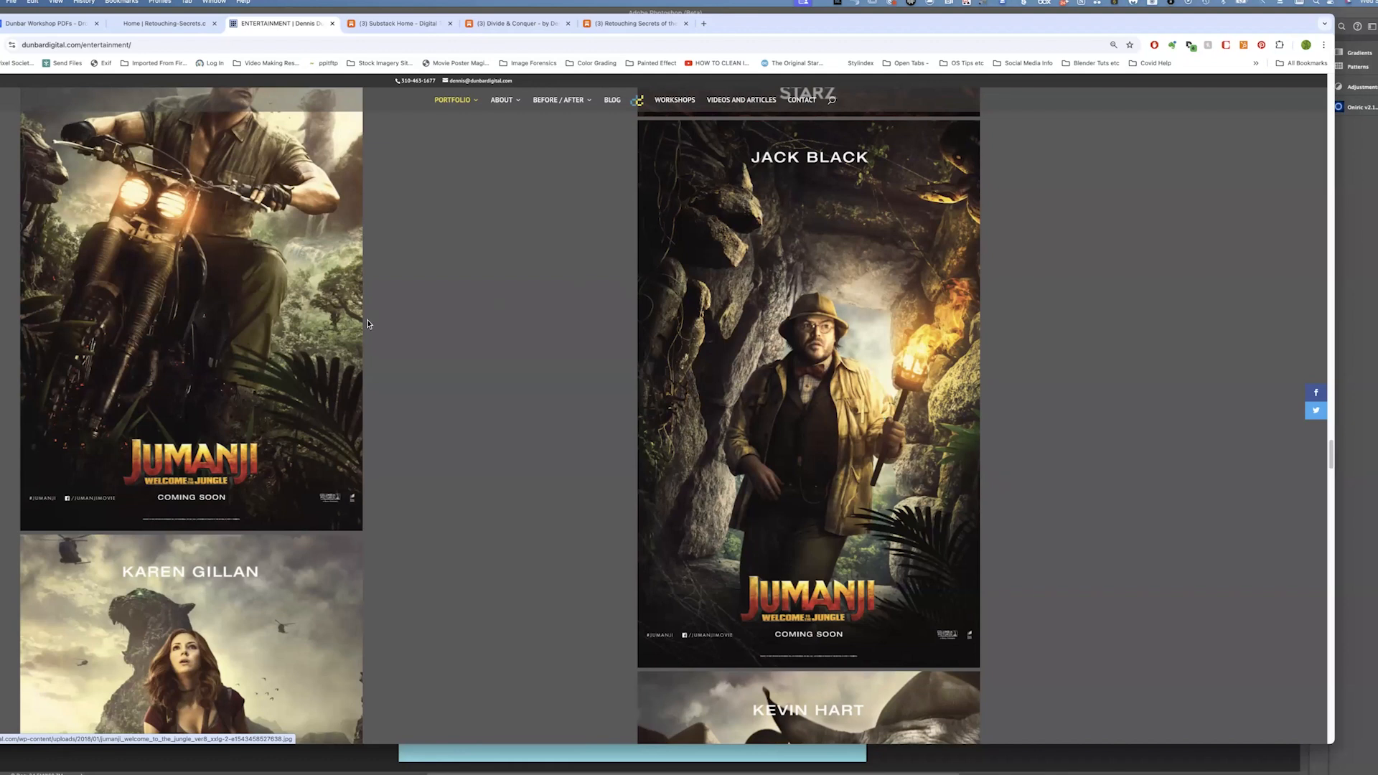
pyautogui.scroll(2, 321, 314)
pyautogui.scroll(3, 321, 315)
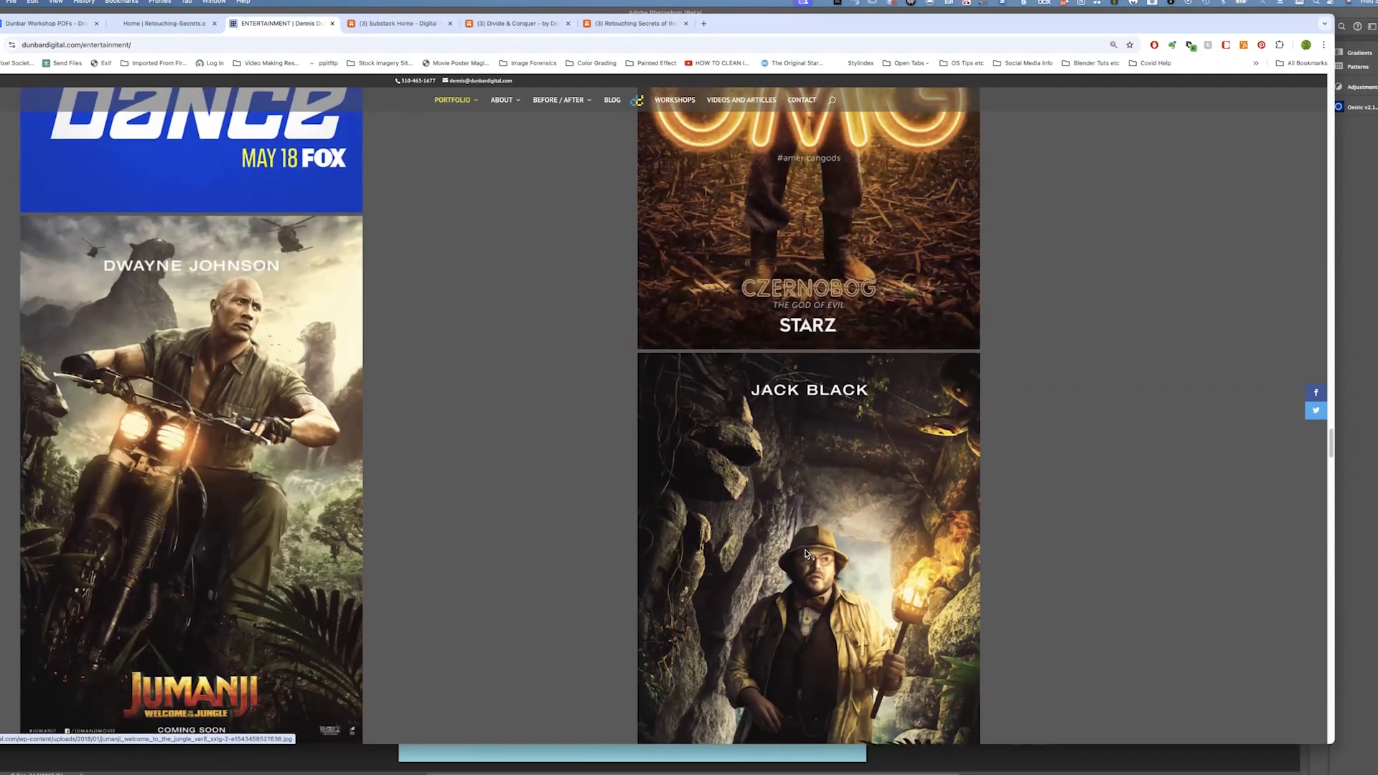
pyautogui.scroll(-2, 805, 553)
pyautogui.scroll(-3, 805, 553)
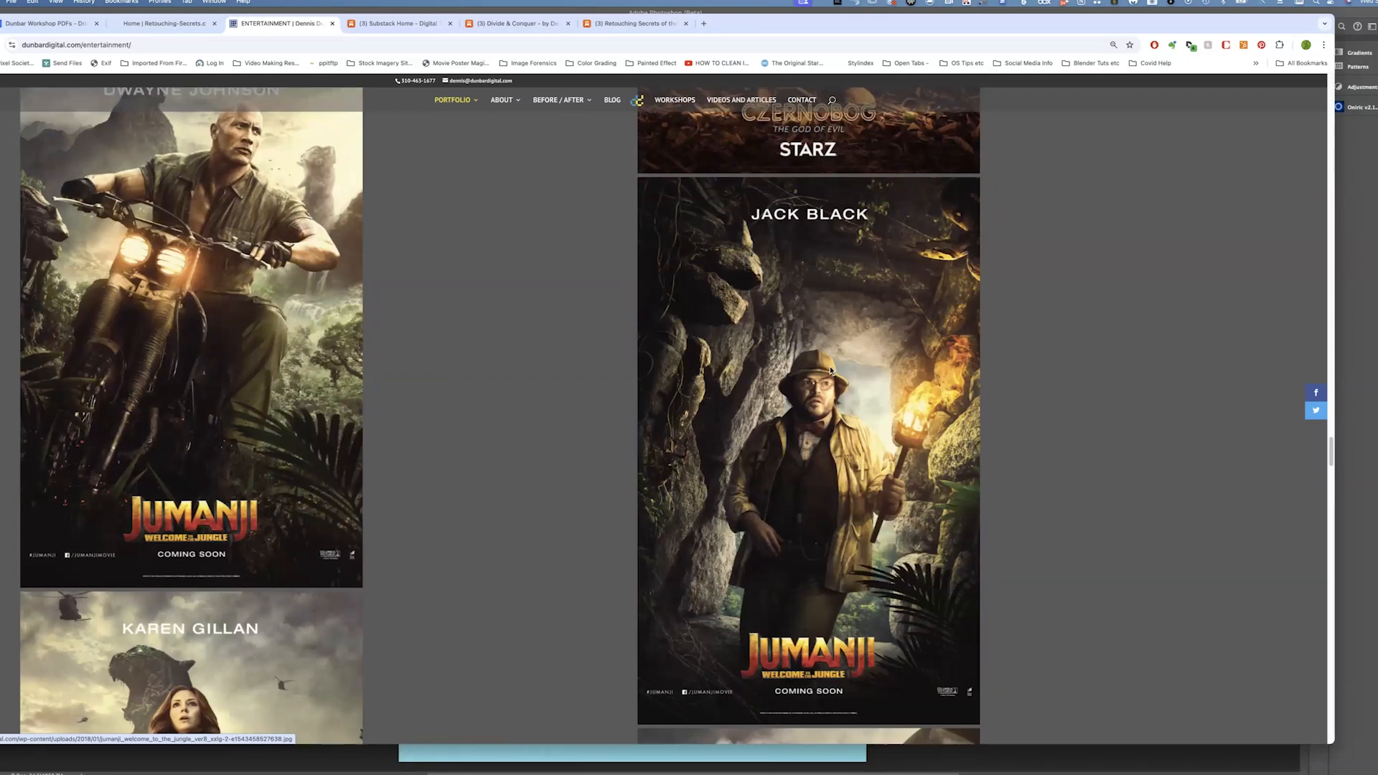
pyautogui.scroll(-1, 794, 404)
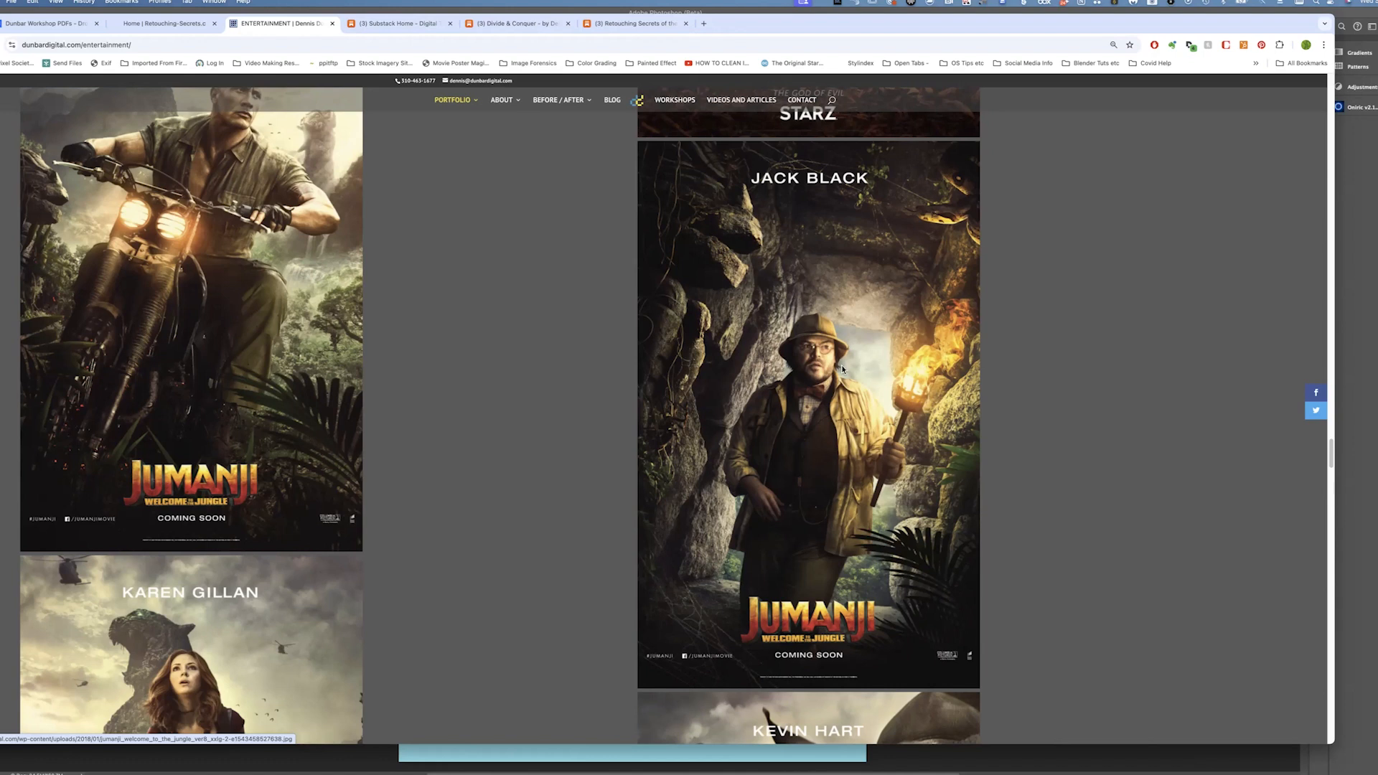
# Enlarge the Jack Black Jumanji poster in the lightbox, then close it
pyautogui.click(810, 388)
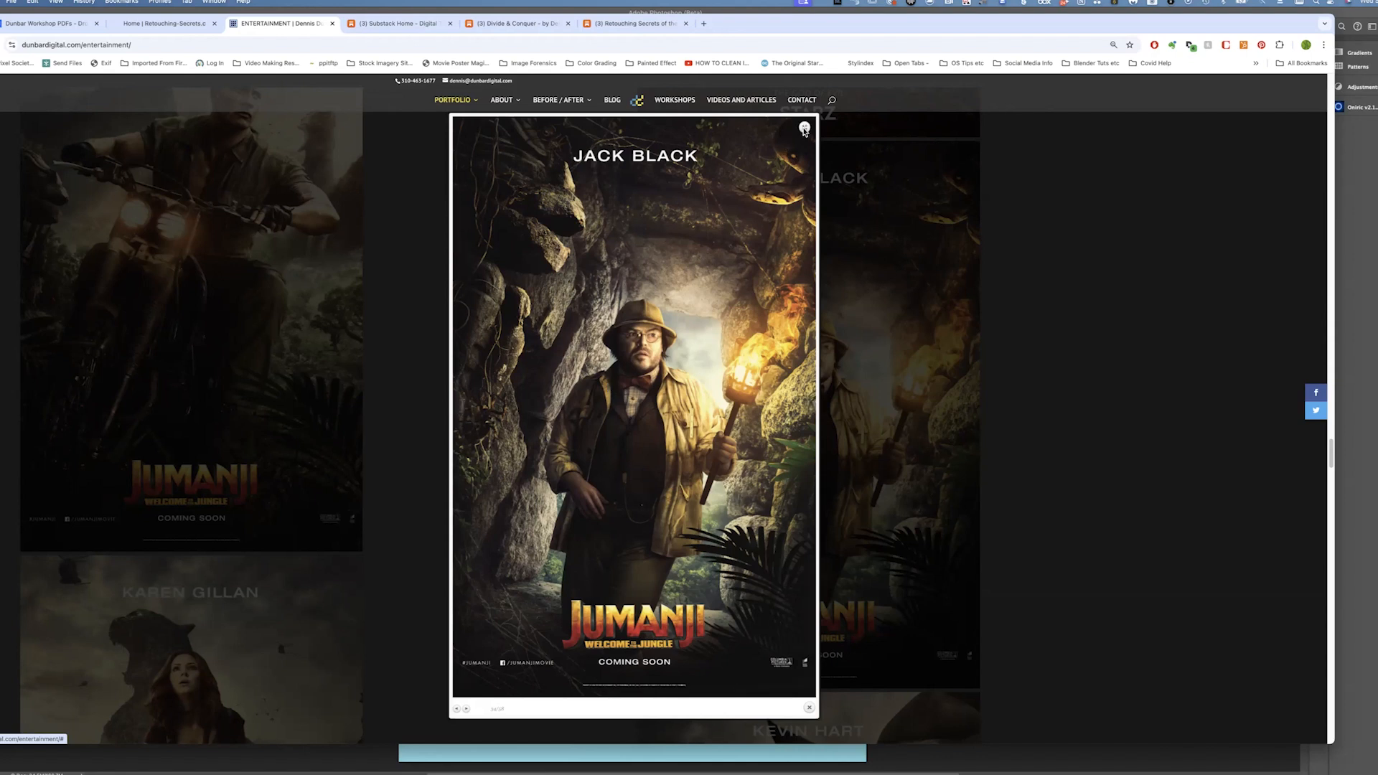
pyautogui.click(449, 422)
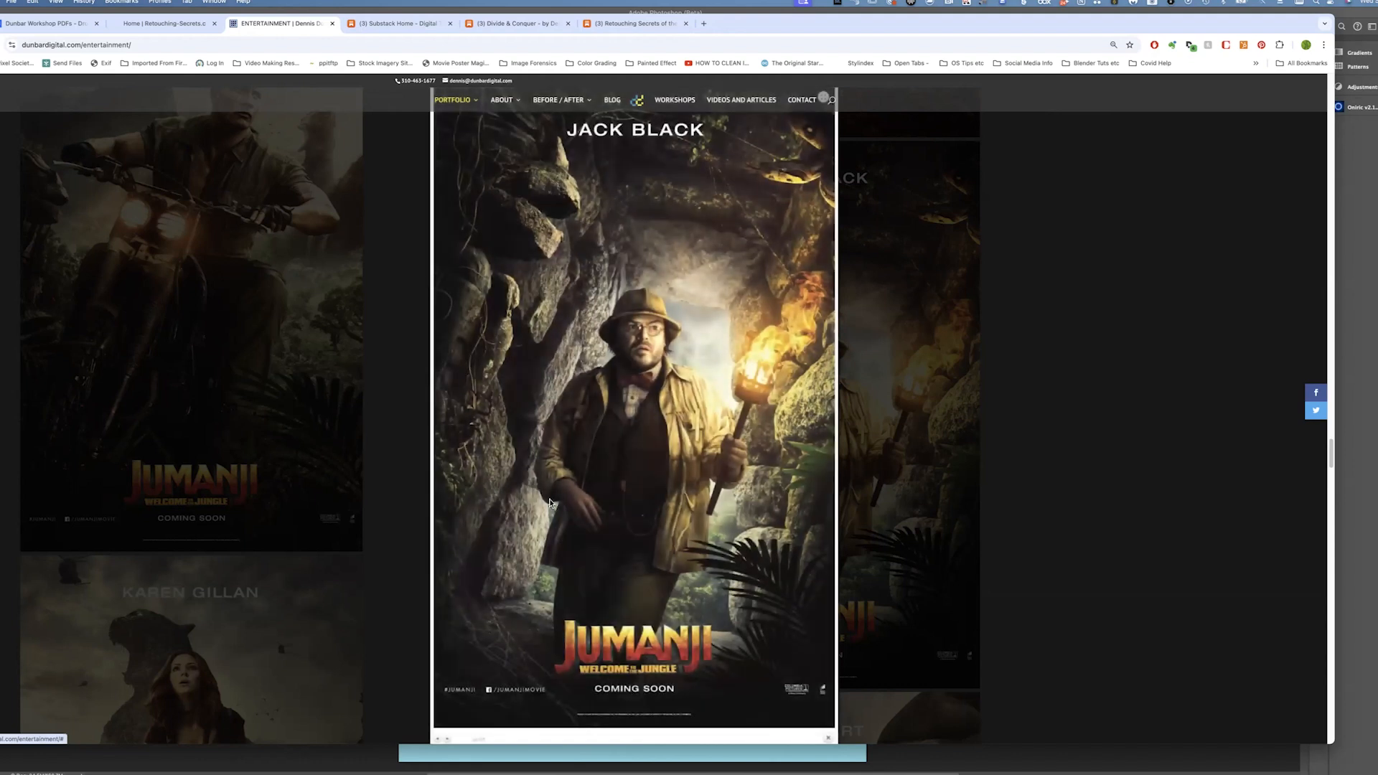
pyautogui.click(549, 502)
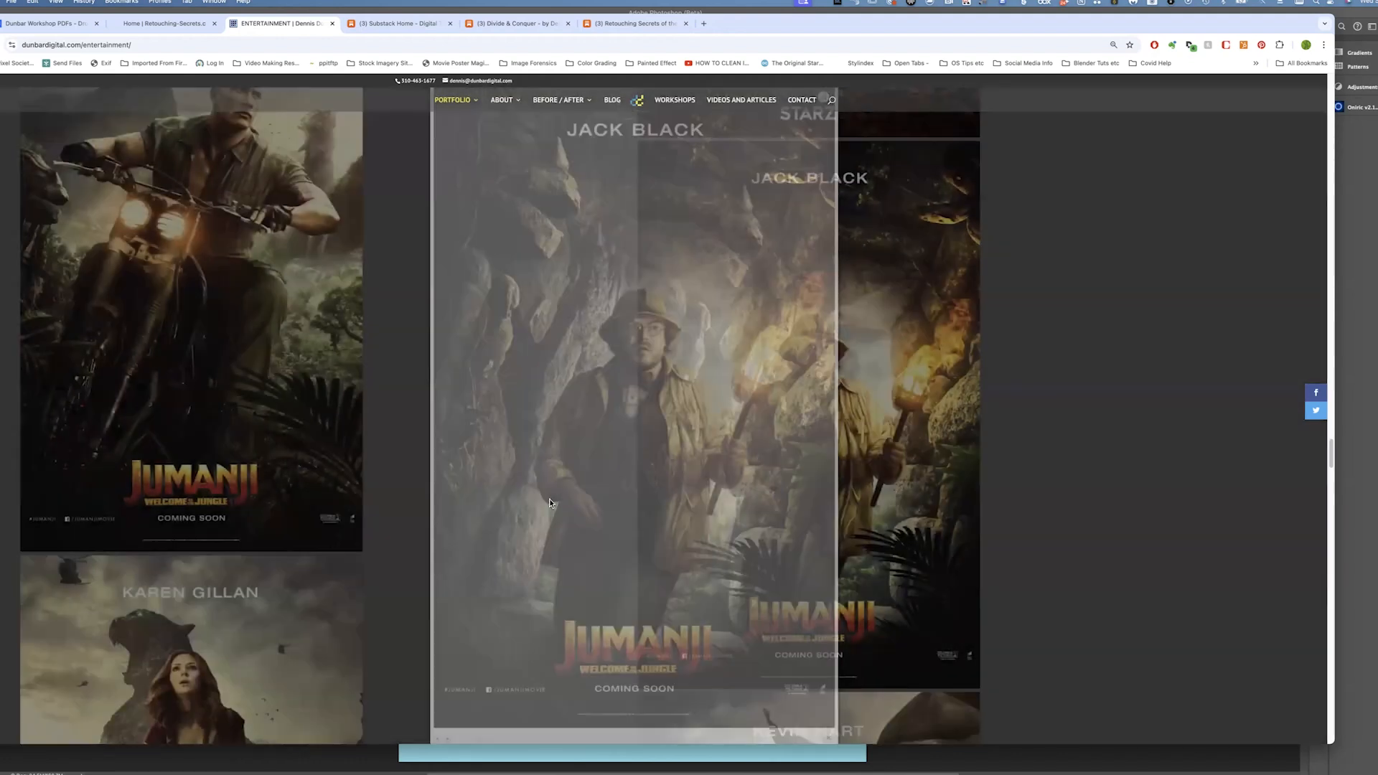
# Continue scrolling down through the remaining Entertainment portfolio posters
pyautogui.scroll(-10, 550, 502)
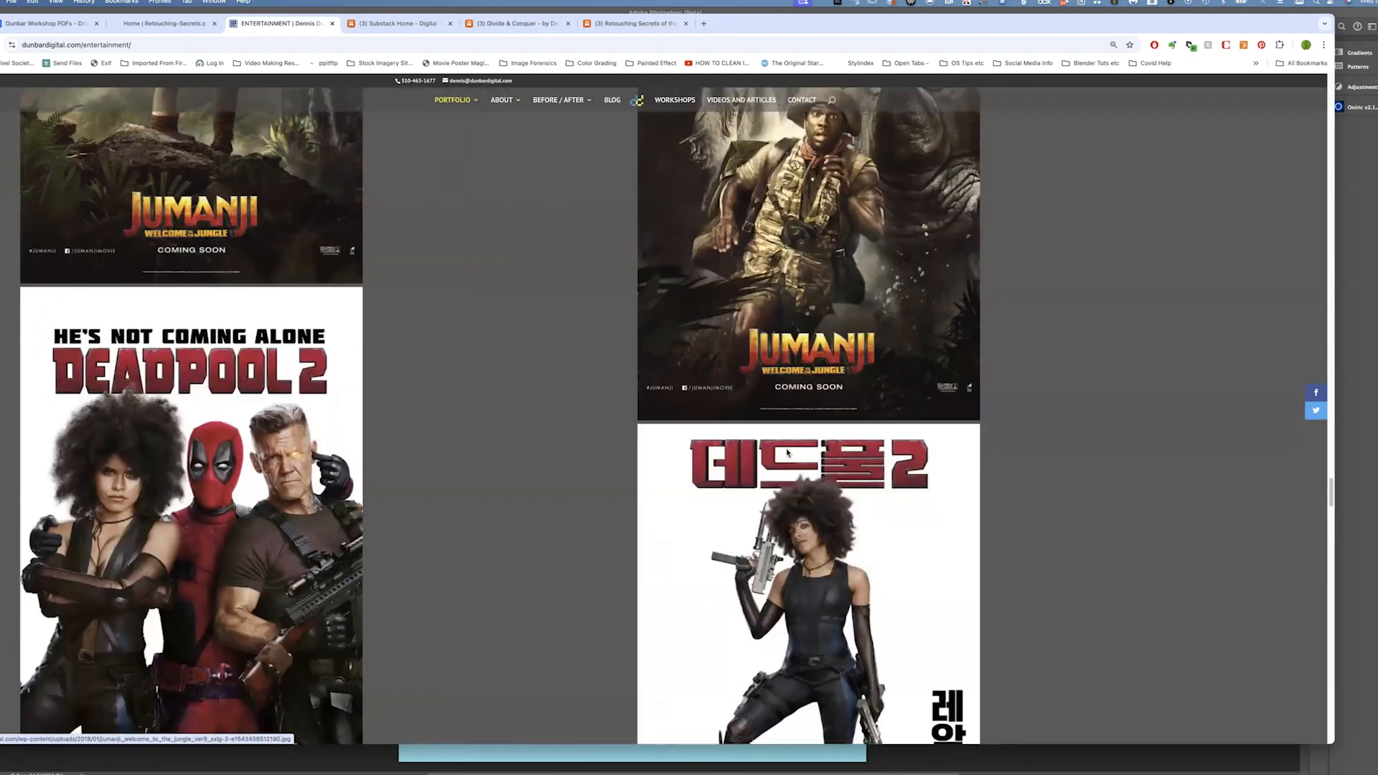
pyautogui.scroll(-9, 664, 327)
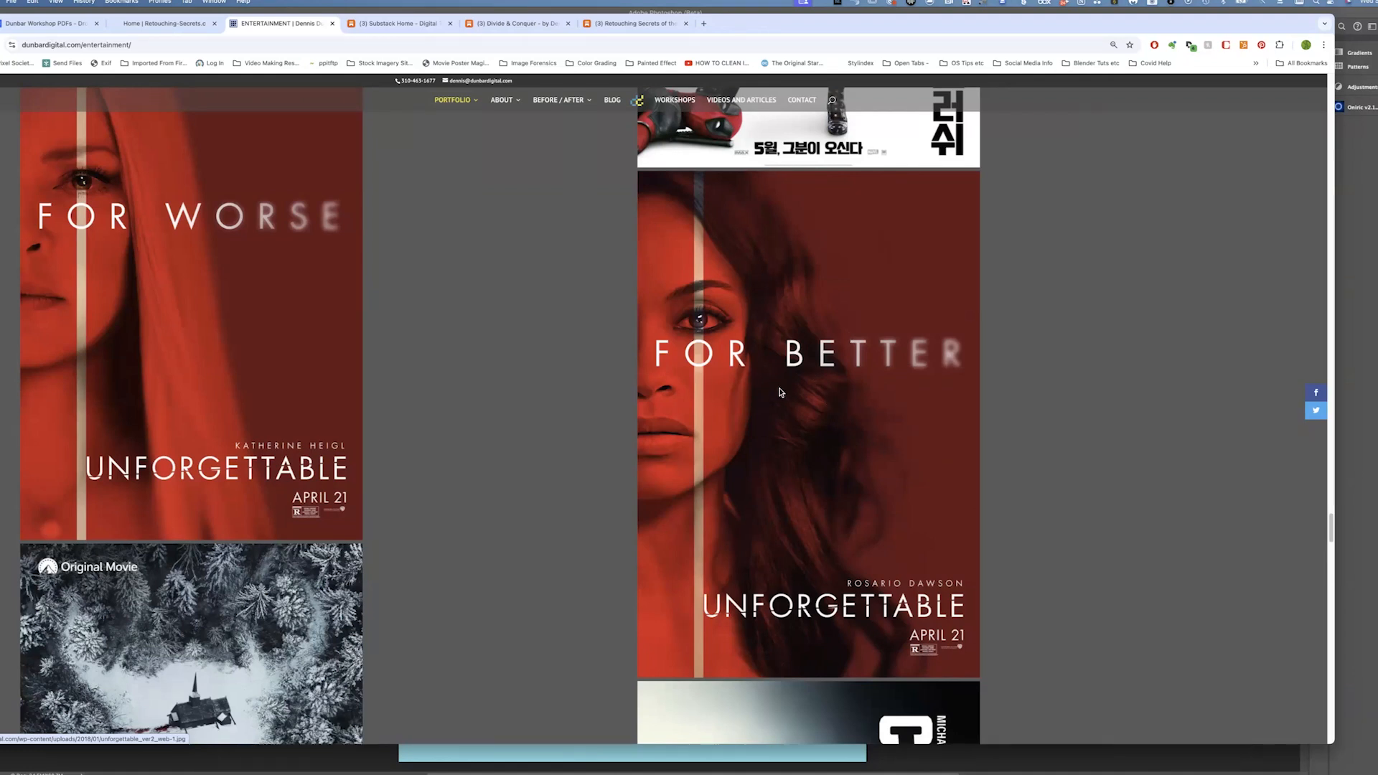
pyautogui.scroll(-3, 778, 387)
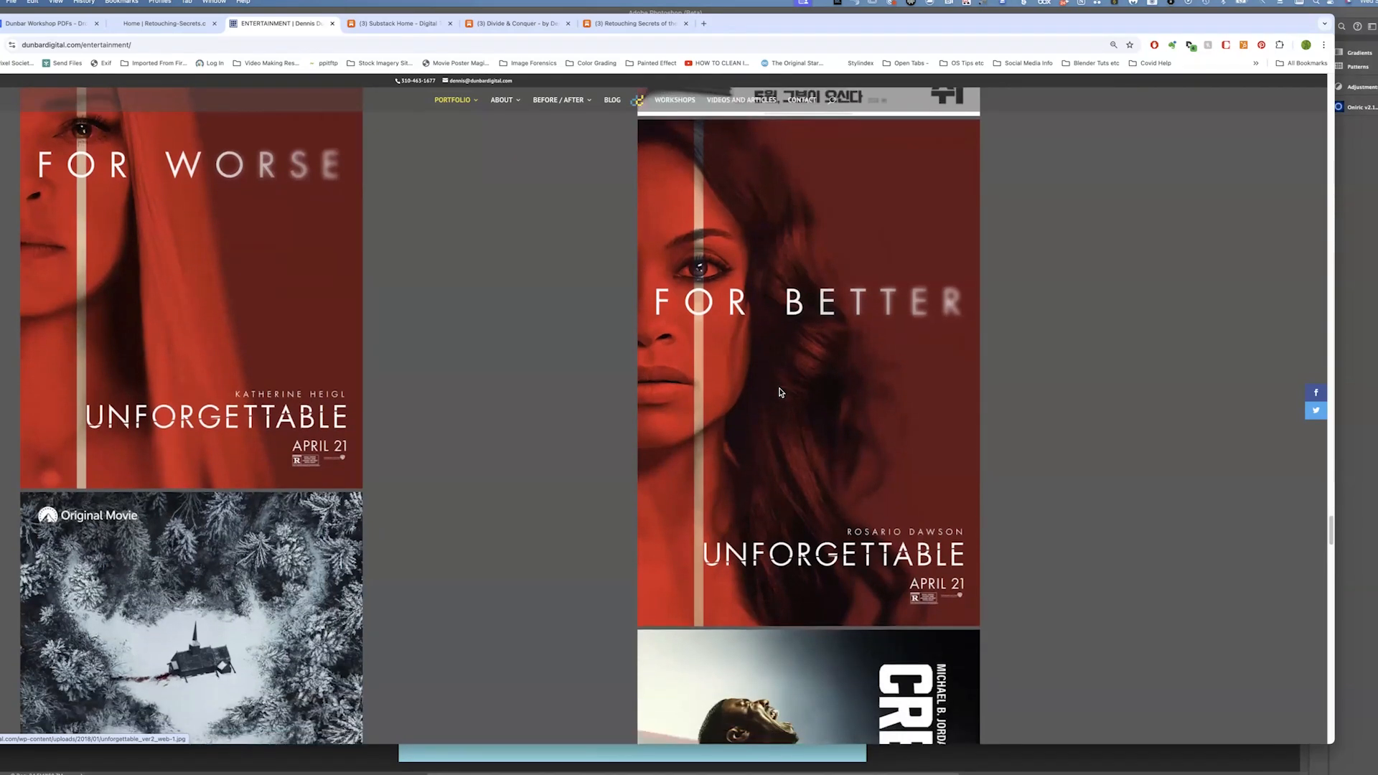
pyautogui.scroll(-4, 771, 367)
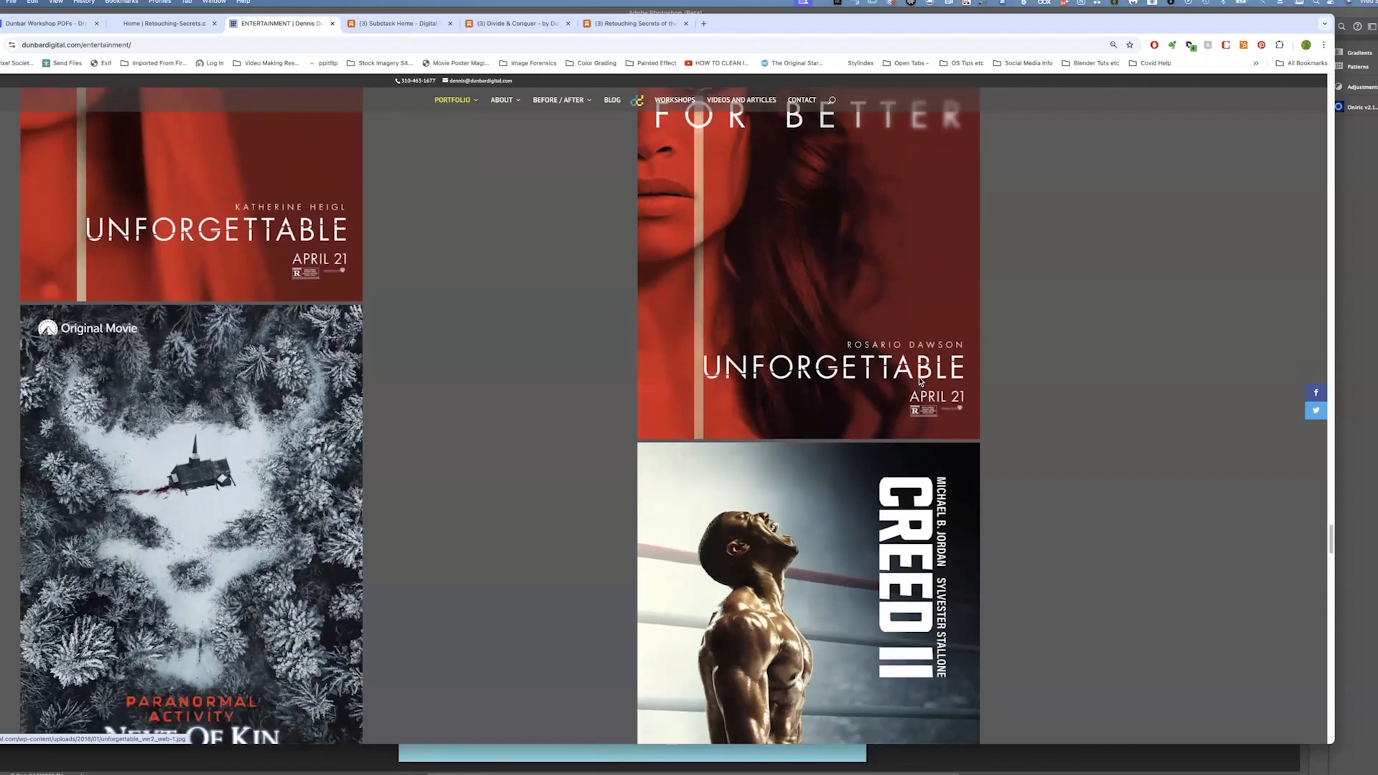
pyautogui.scroll(-10, 735, 268)
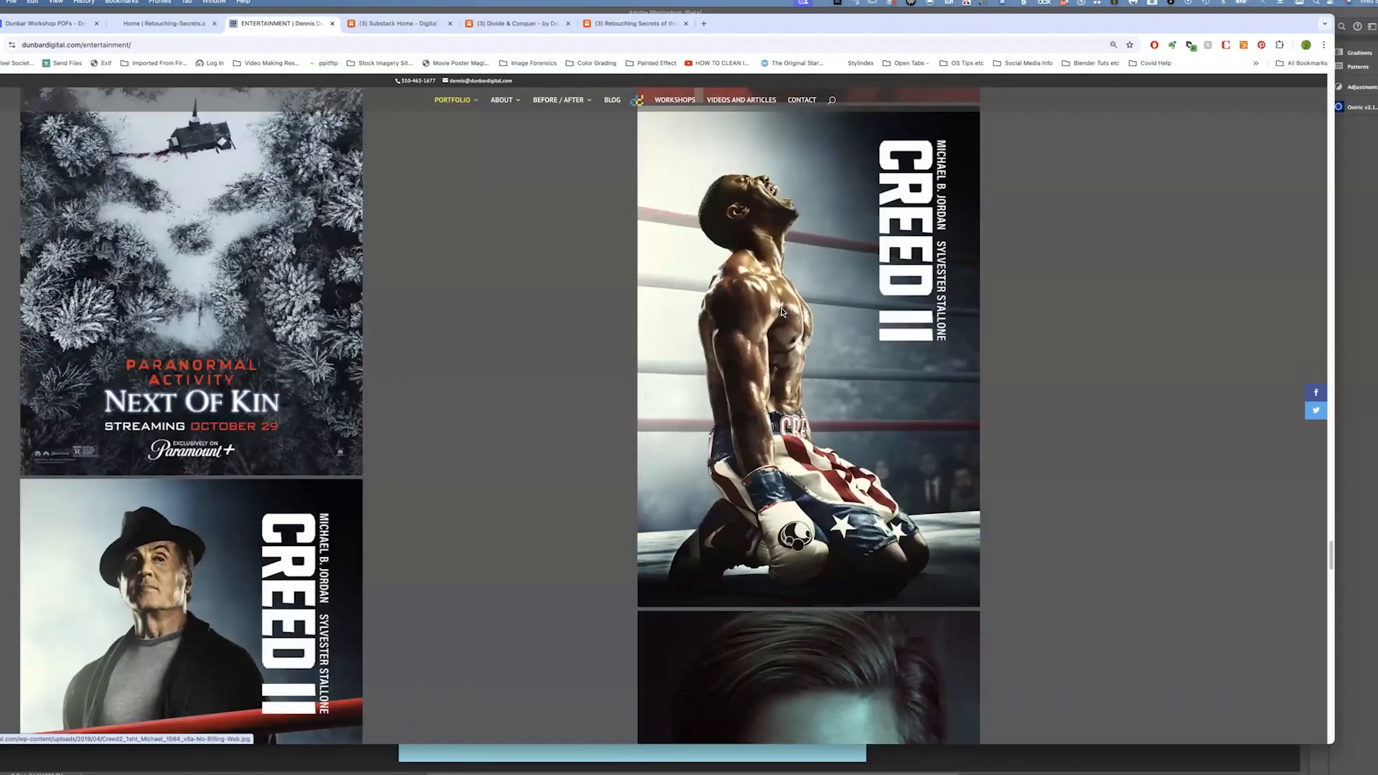
# Scroll past the Creed II and Dismissed posters and back up to the top of the Entertainment page
pyautogui.scroll(-2, 154, 277)
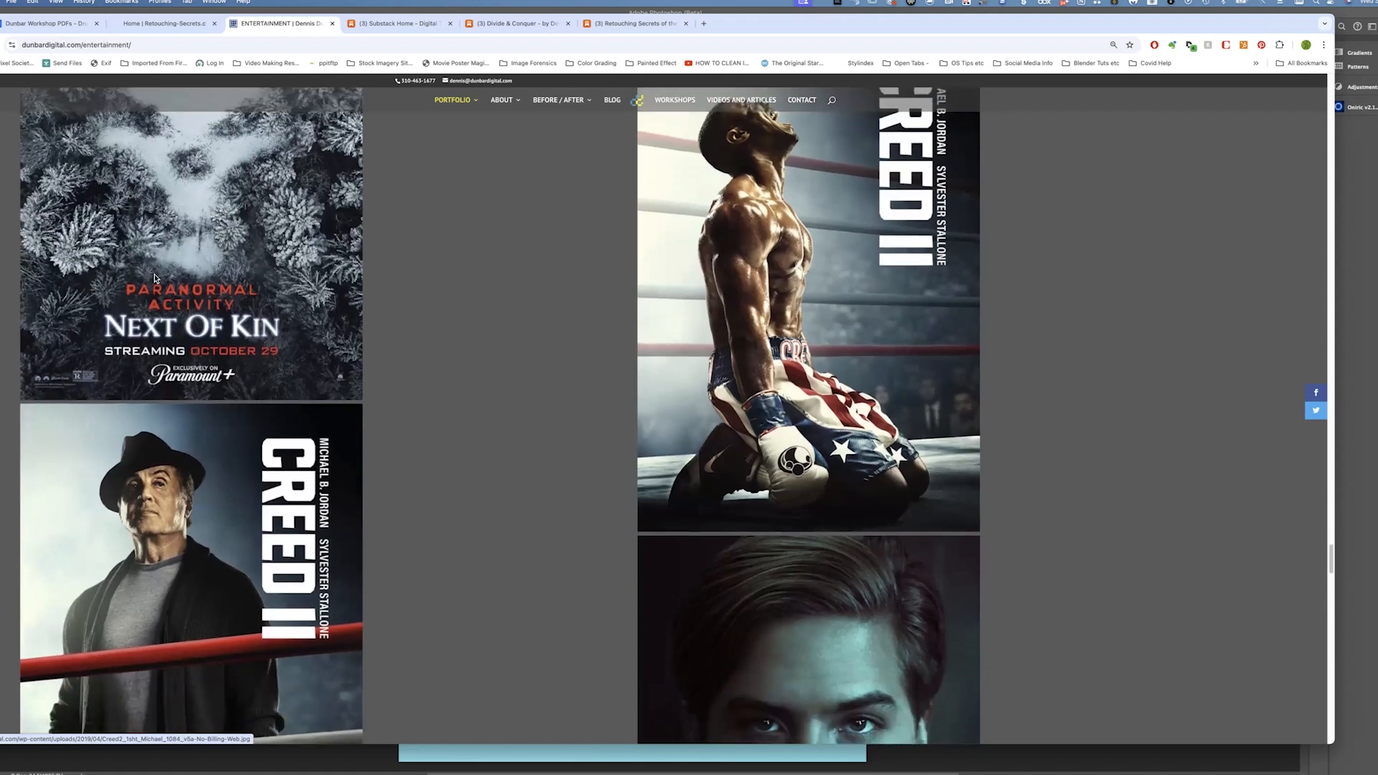
pyautogui.scroll(-3, 112, 341)
pyautogui.scroll(-4, 384, 393)
pyautogui.scroll(-3, 460, 358)
pyautogui.scroll(-2, 460, 358)
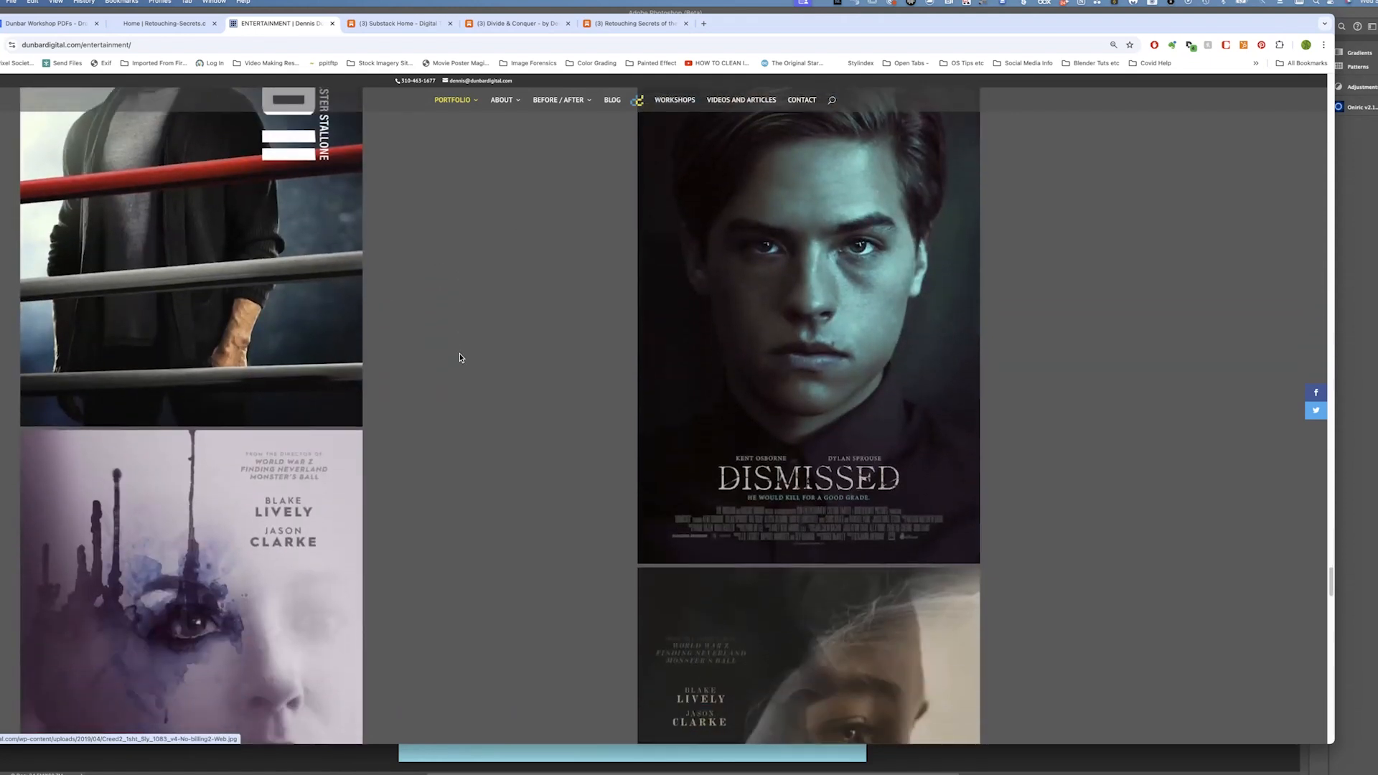
pyautogui.scroll(6, 460, 358)
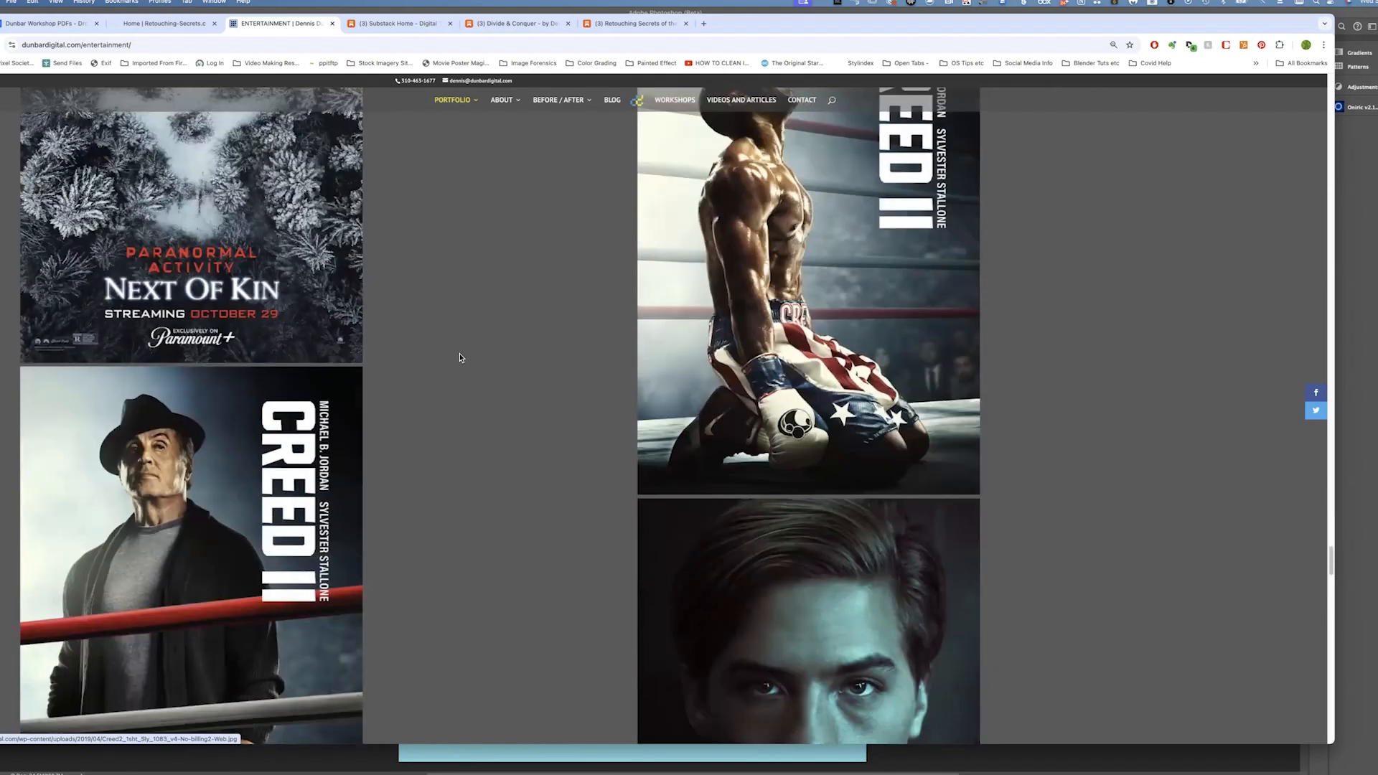
pyautogui.scroll(10, 460, 357)
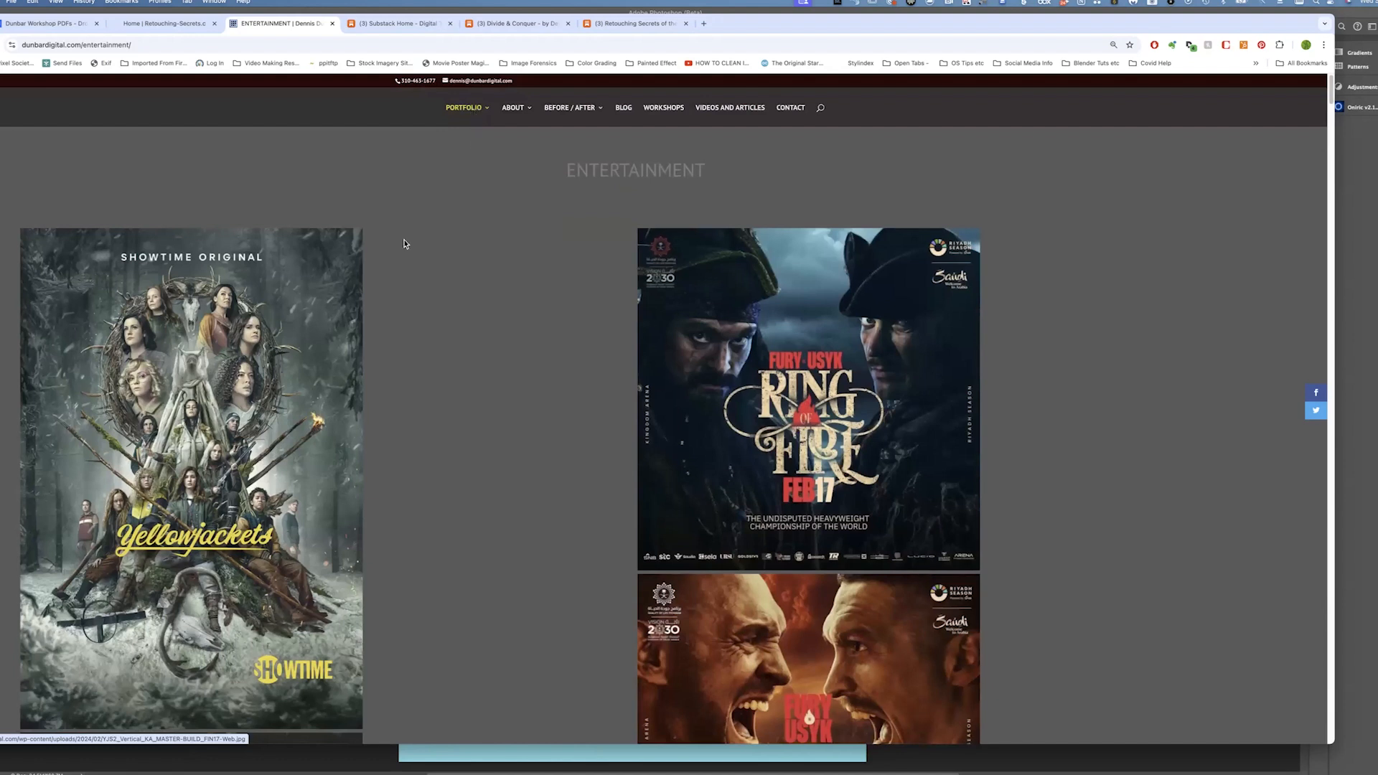
# Open the Commercial / Advertising portfolio page and scroll through its Paramount+ and lifestyle ad images
pyautogui.moveTo(463, 109)
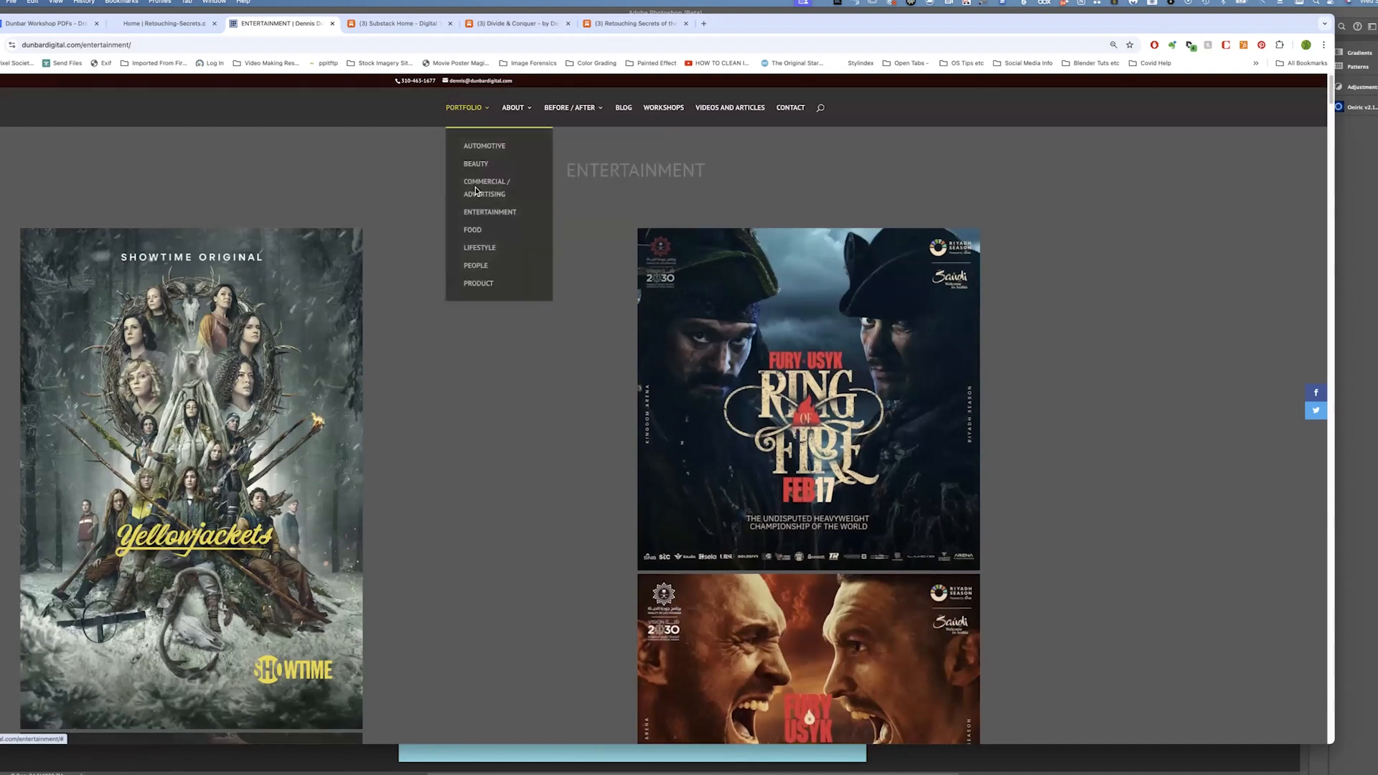
pyautogui.click(475, 188)
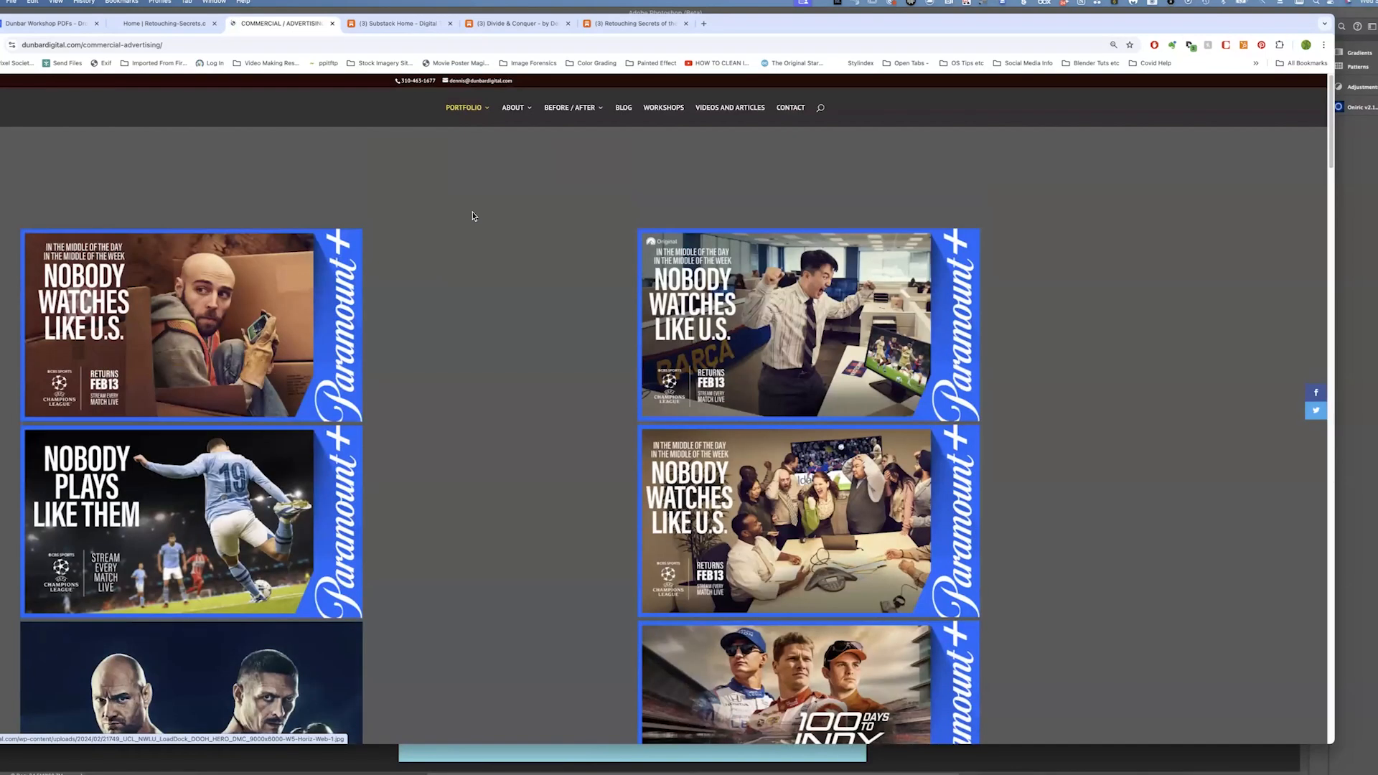
pyautogui.scroll(-3, 472, 215)
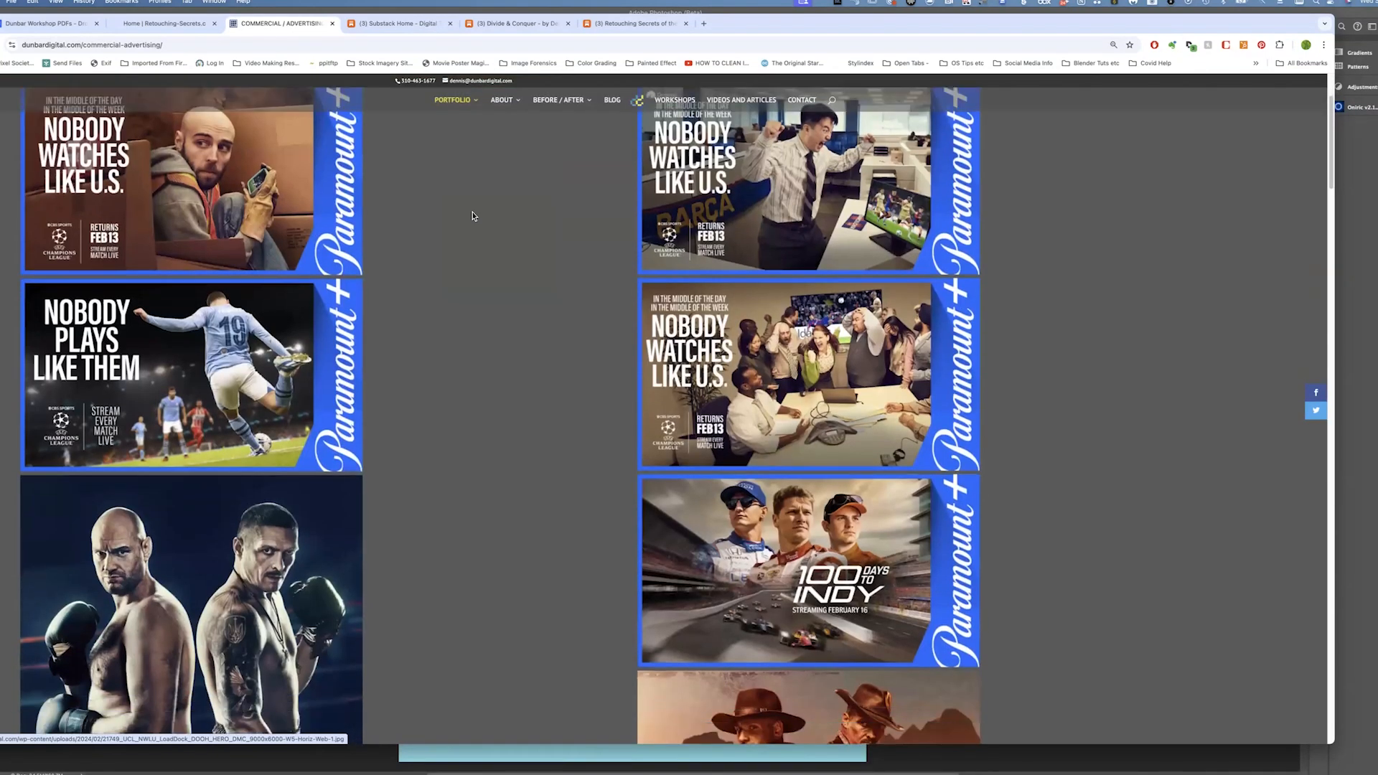
pyautogui.scroll(-2, 473, 216)
pyautogui.scroll(-2, 167, 236)
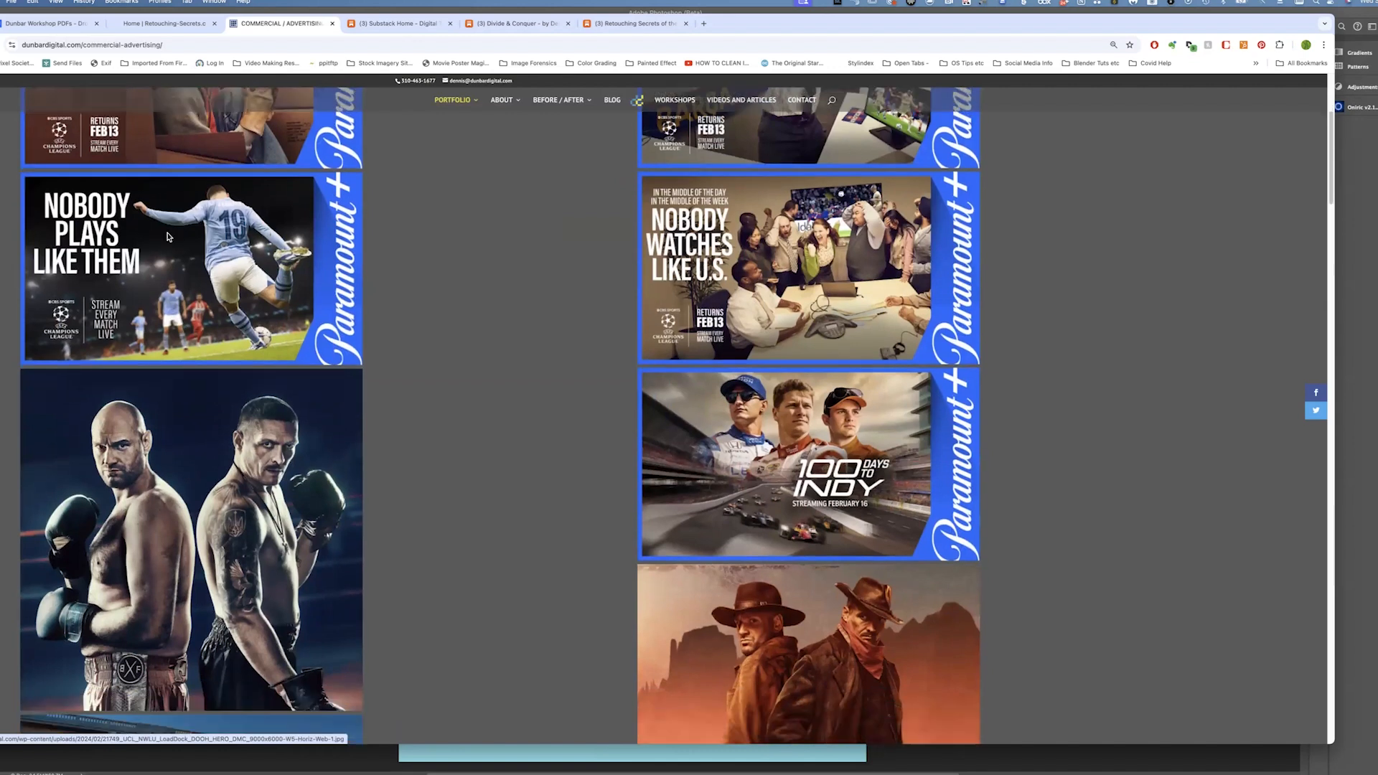
pyautogui.scroll(-1, 168, 237)
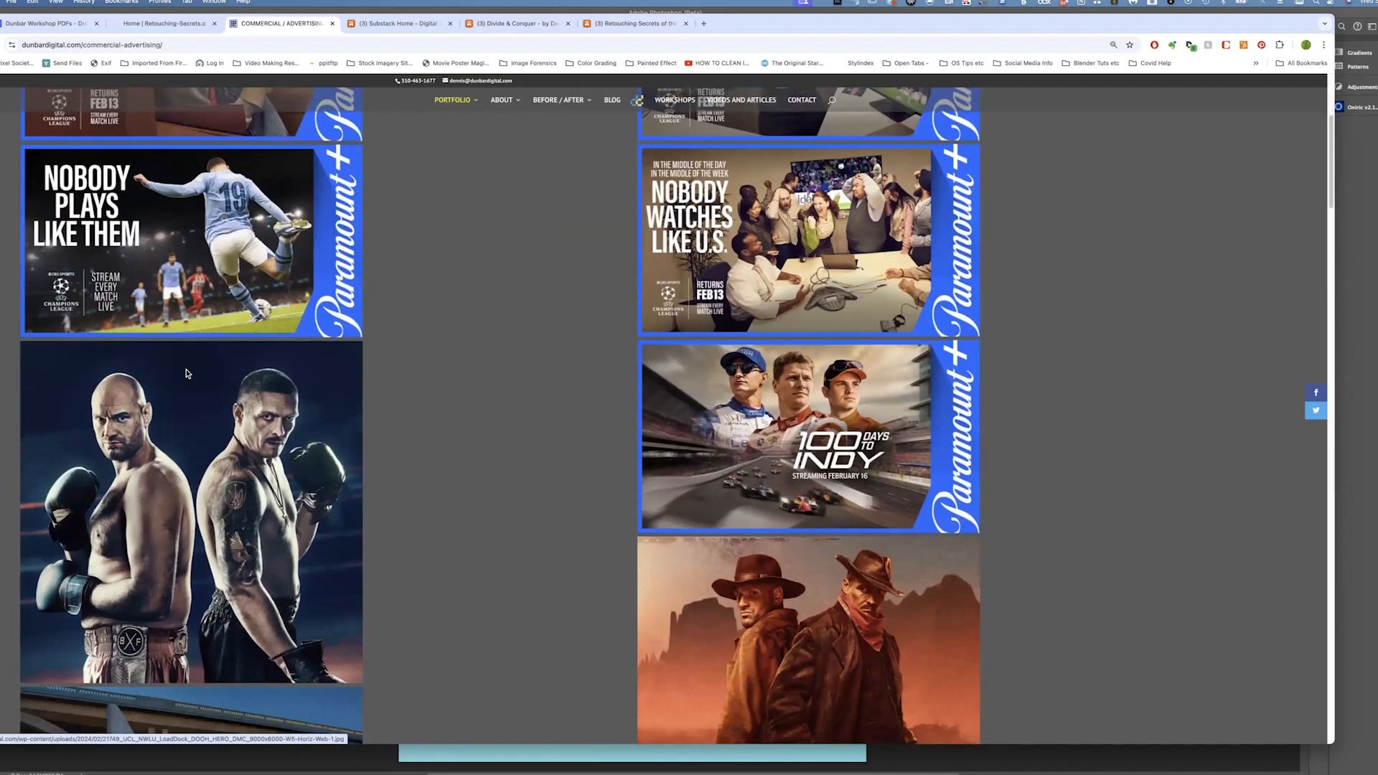
pyautogui.scroll(-15, 185, 373)
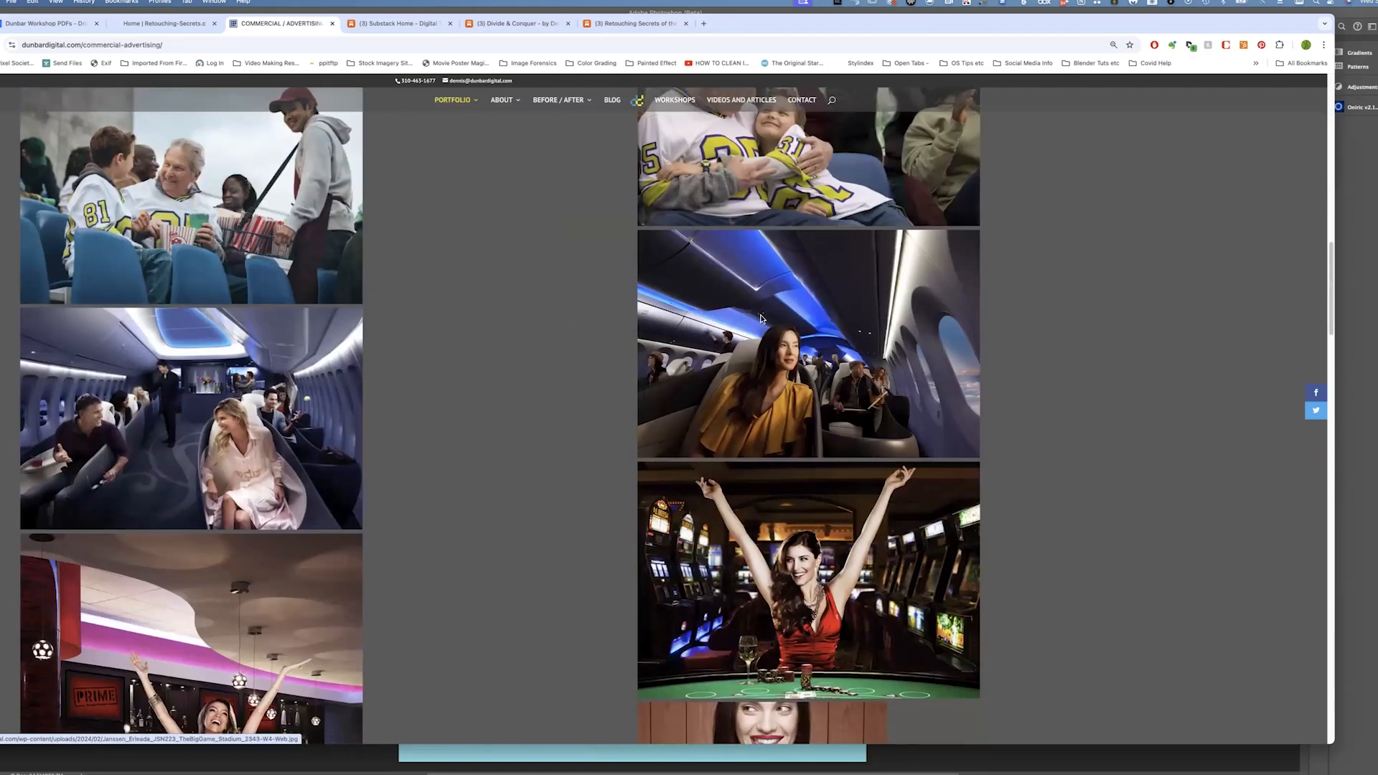
pyautogui.scroll(-3, 396, 313)
pyautogui.scroll(-1, 419, 310)
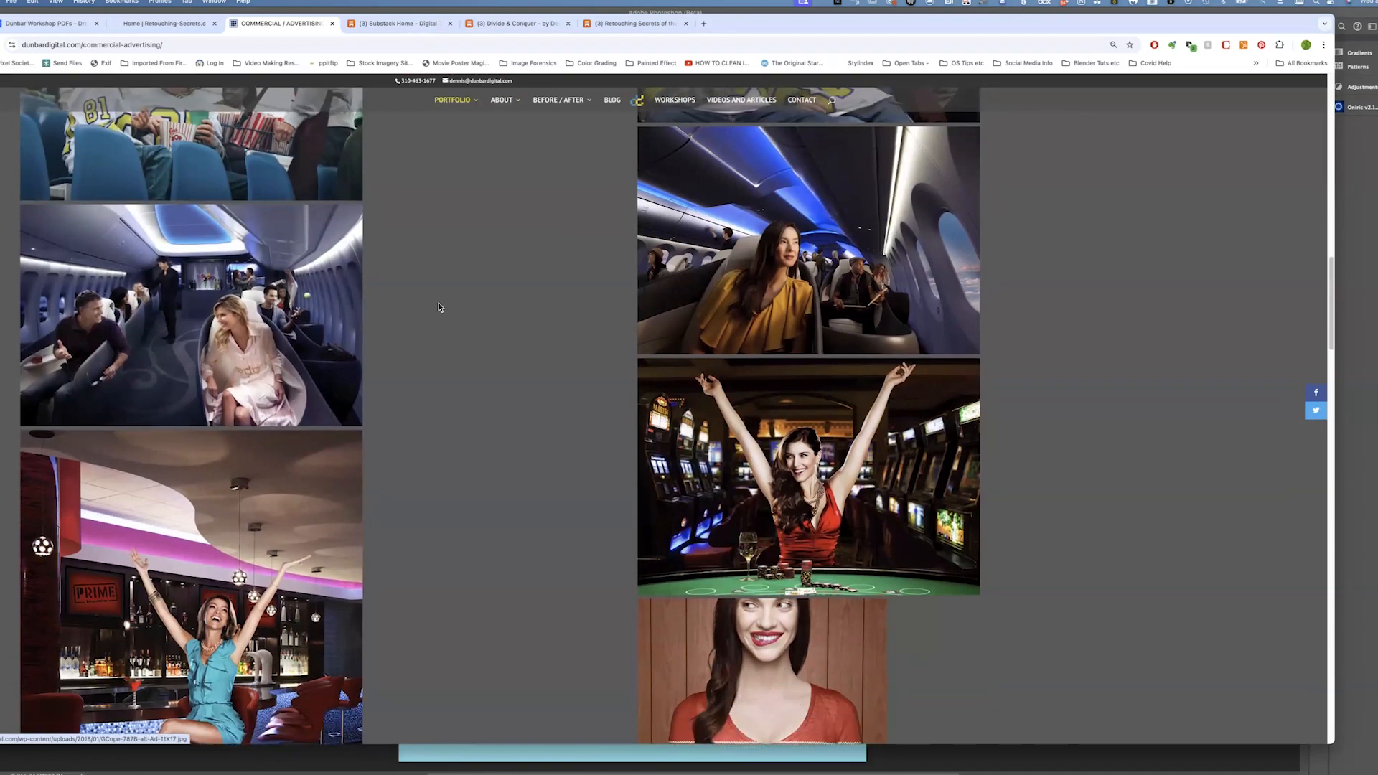
pyautogui.scroll(2, 440, 307)
pyautogui.scroll(1, 439, 307)
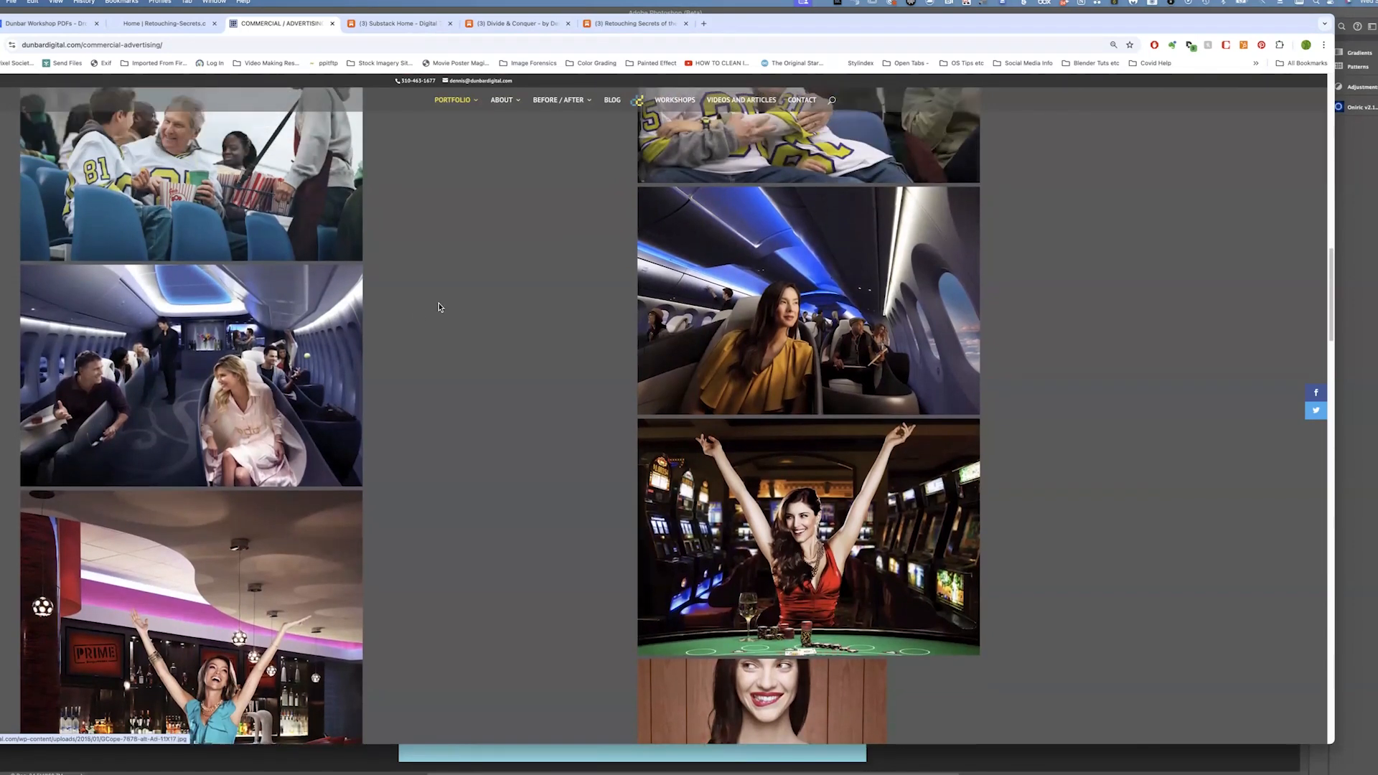
pyautogui.scroll(-2, 439, 307)
pyautogui.scroll(-2, 439, 307)
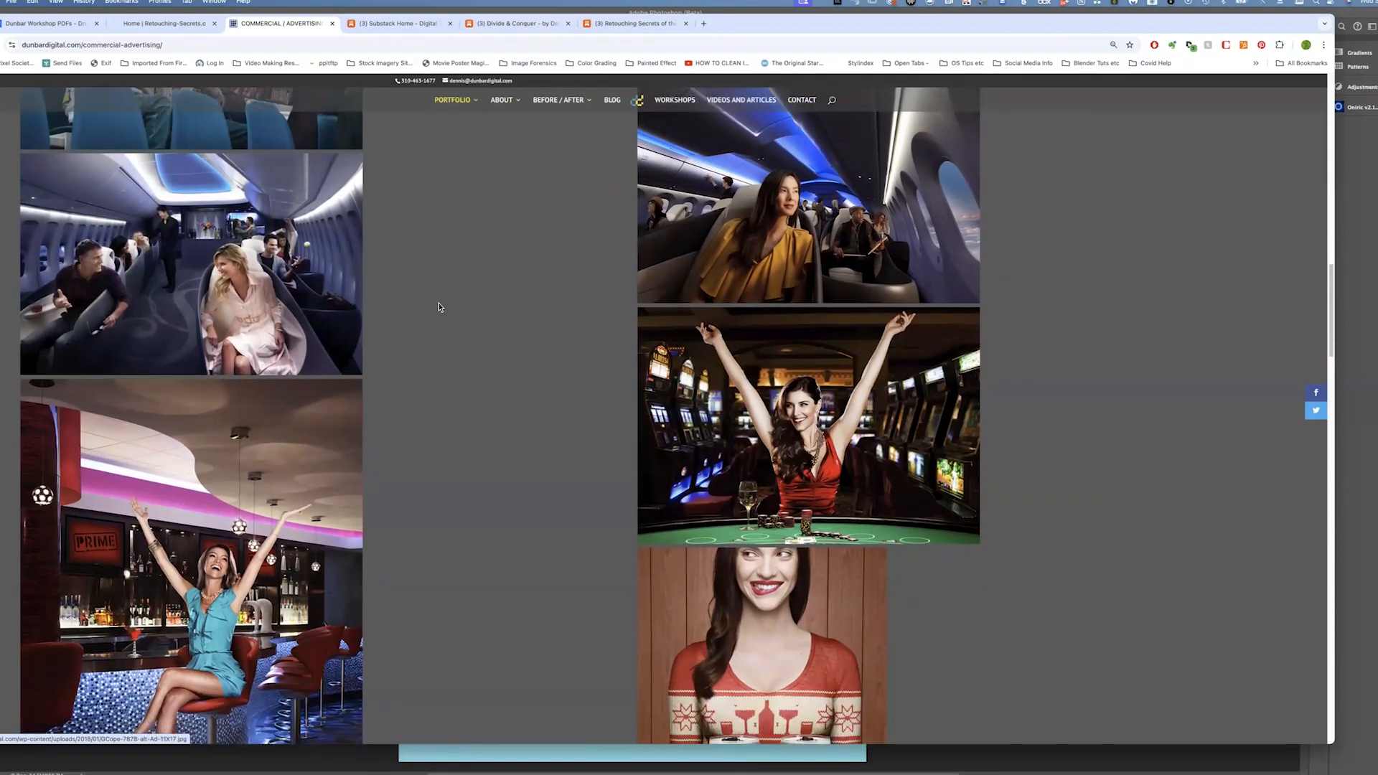
pyautogui.scroll(-3, 499, 316)
pyautogui.scroll(-1, 508, 352)
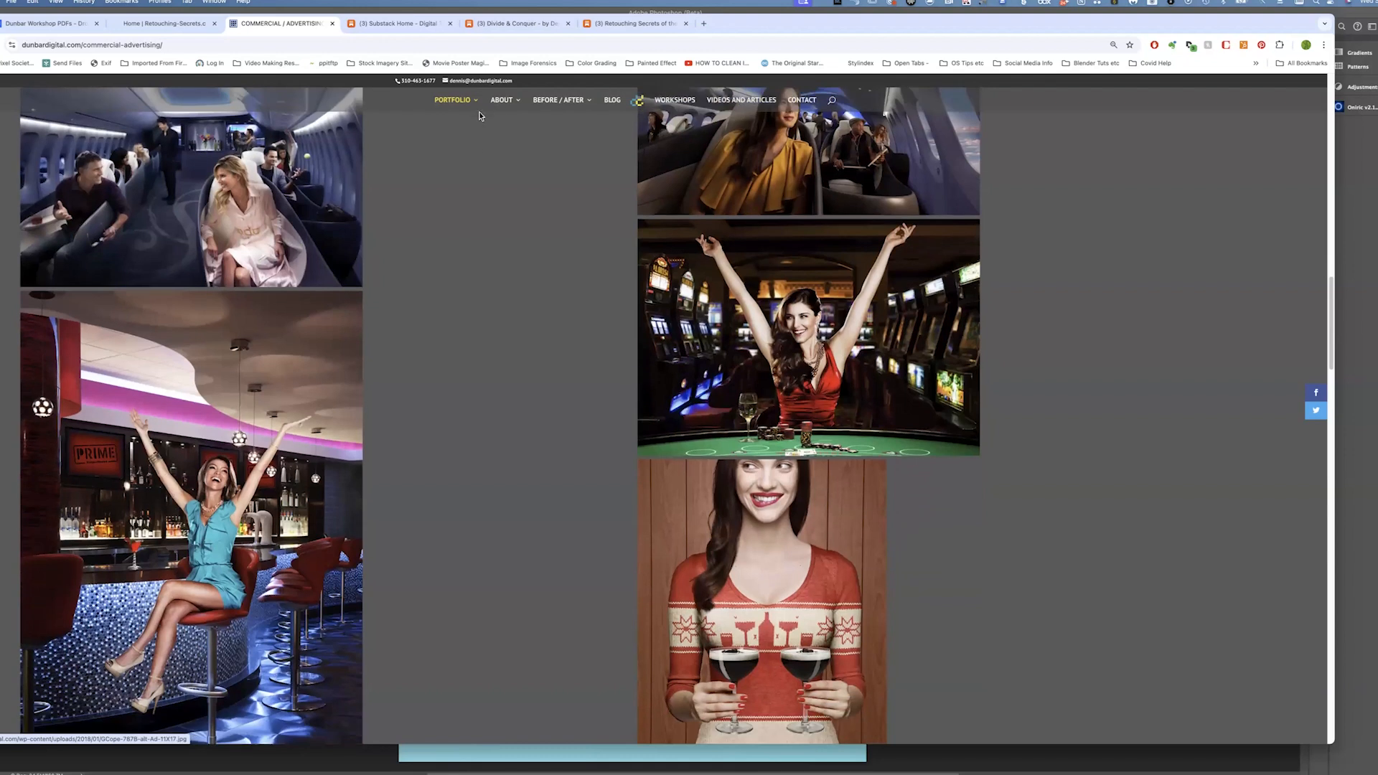
pyautogui.scroll(20, 473, 231)
# Open the Product portfolio page and scroll through its product images
pyautogui.moveTo(463, 108)
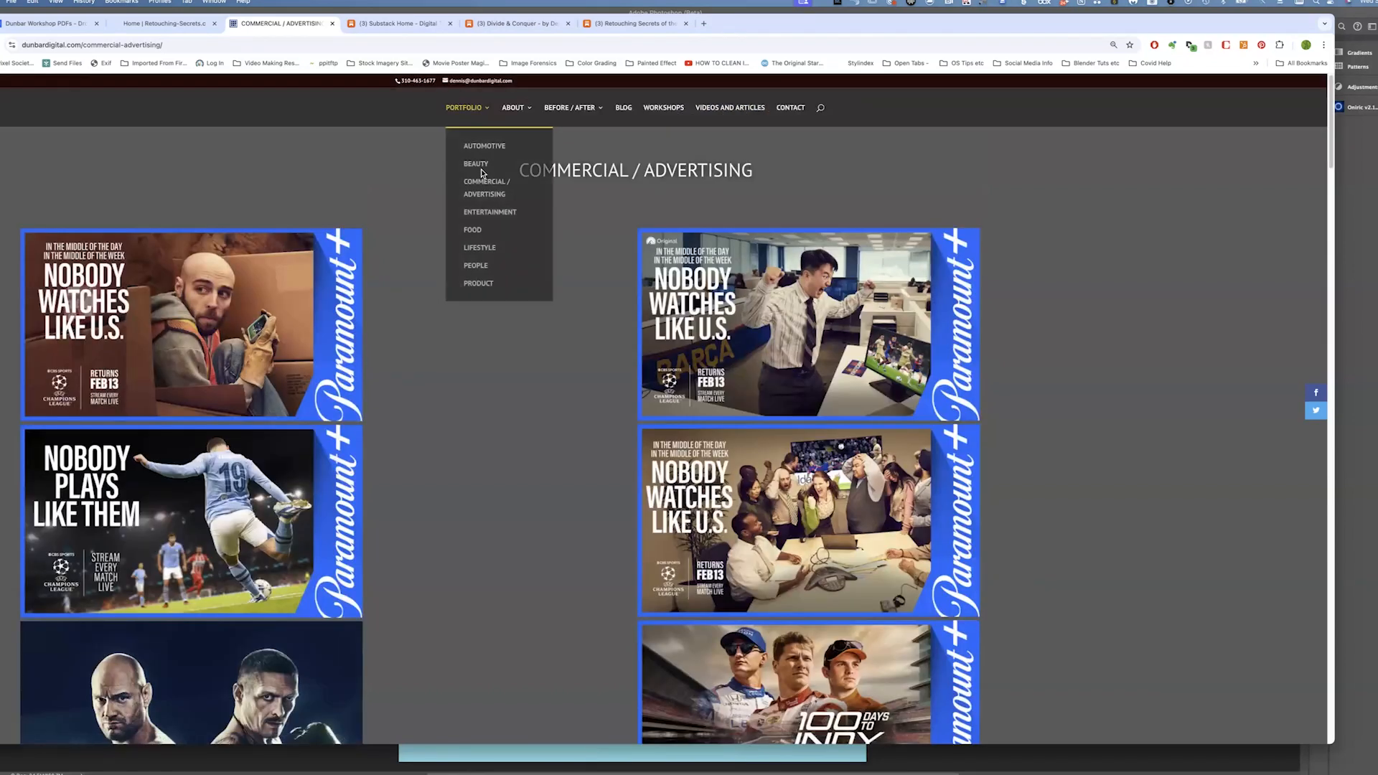
pyautogui.click(479, 286)
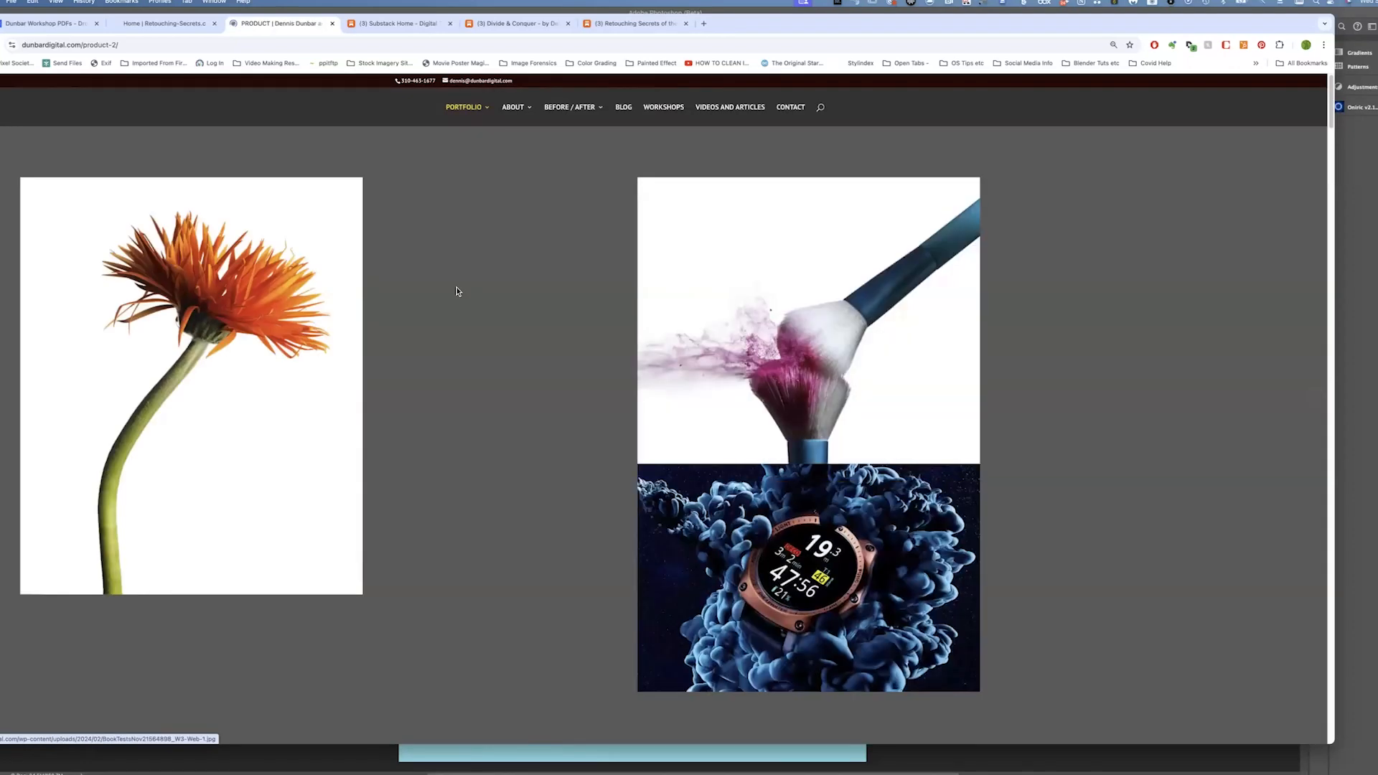
pyautogui.scroll(-2, 457, 290)
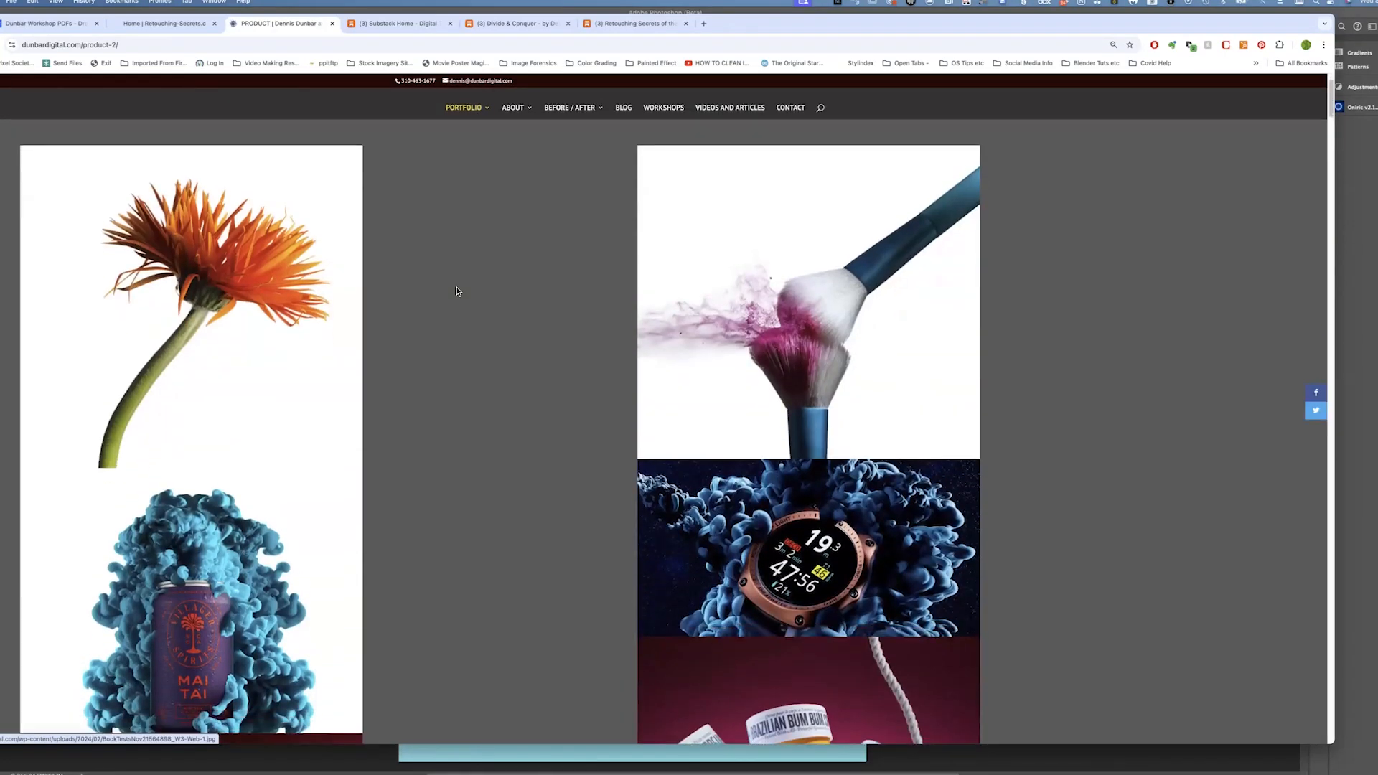
pyautogui.scroll(-4, 636, 101)
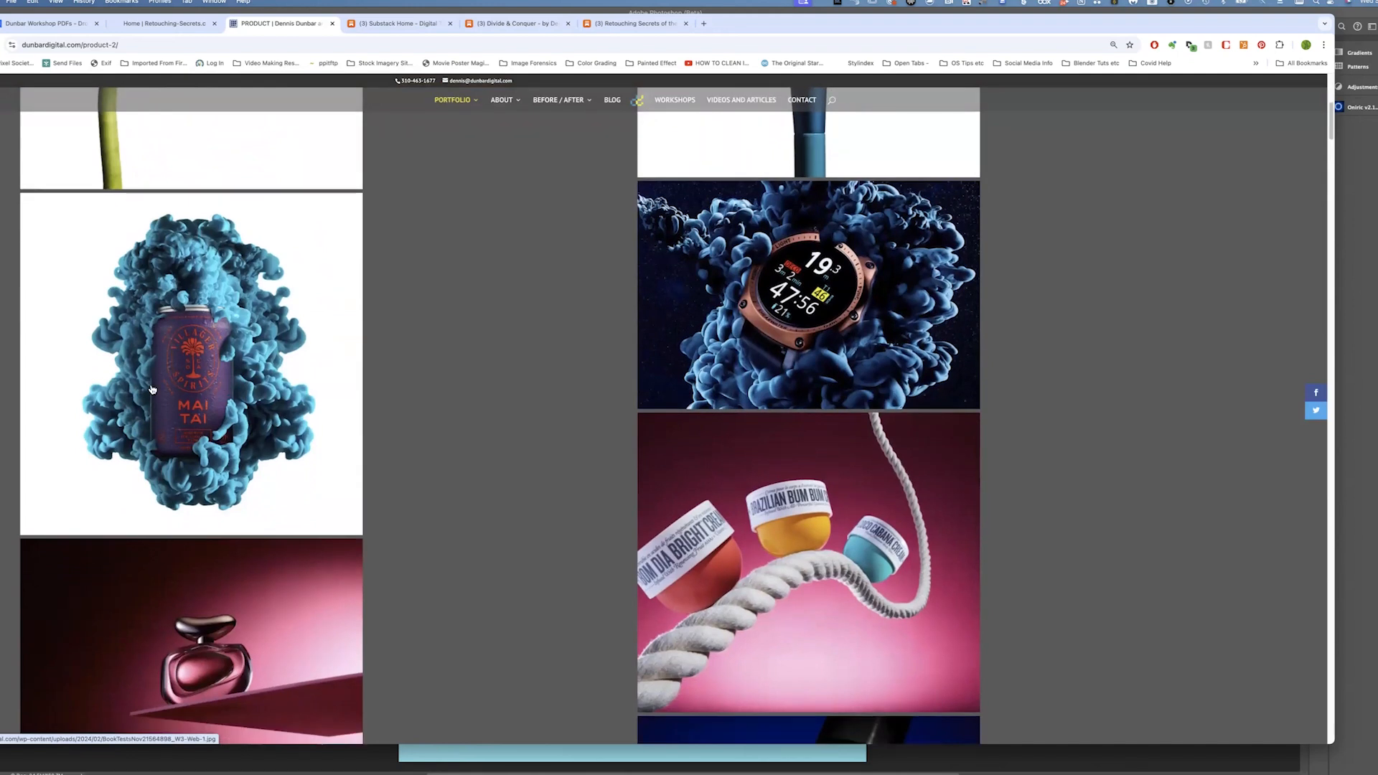
pyautogui.scroll(-6, 153, 389)
# Switch to Photoshop with the pin-up model image open
pyautogui.press('super+Tab')
pyautogui.click(244, 387)
pyautogui.press('super+Tab')
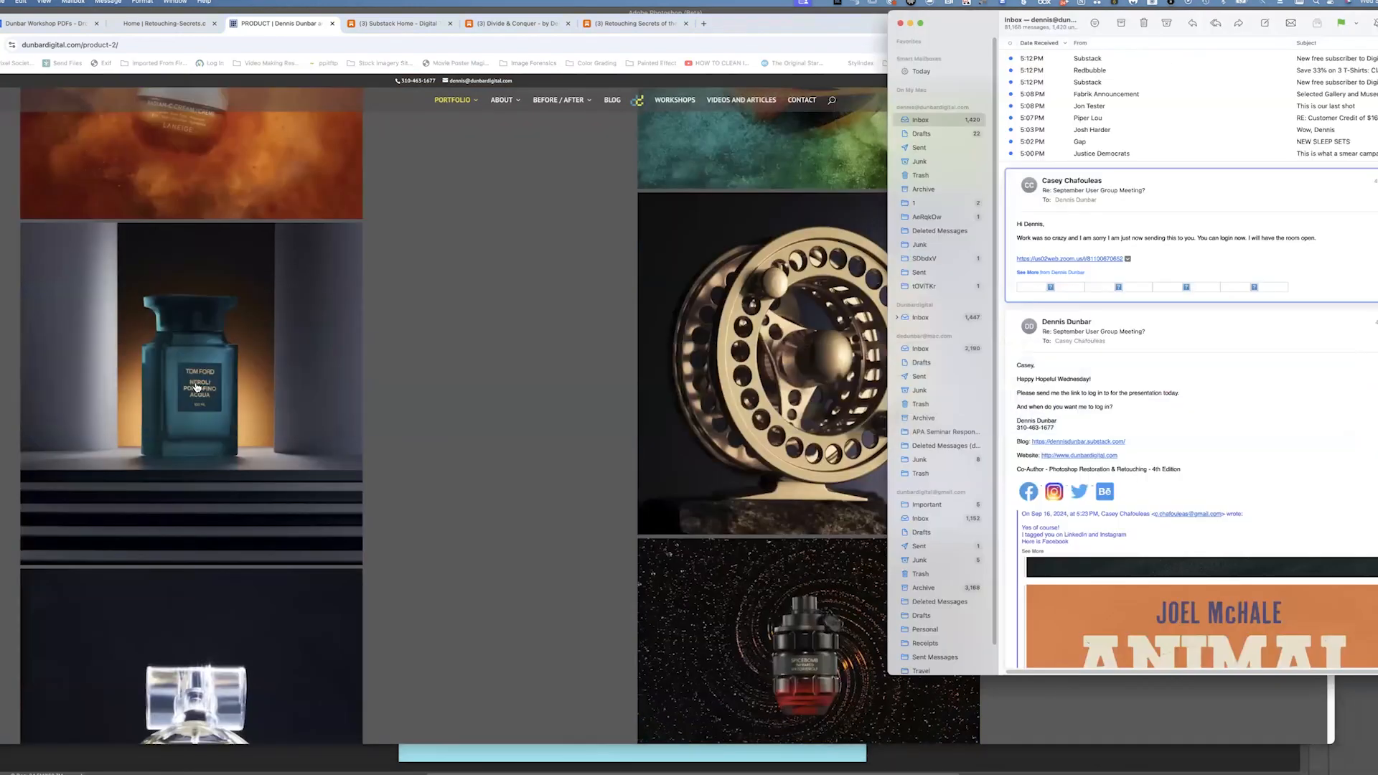
pyautogui.click(203, 391)
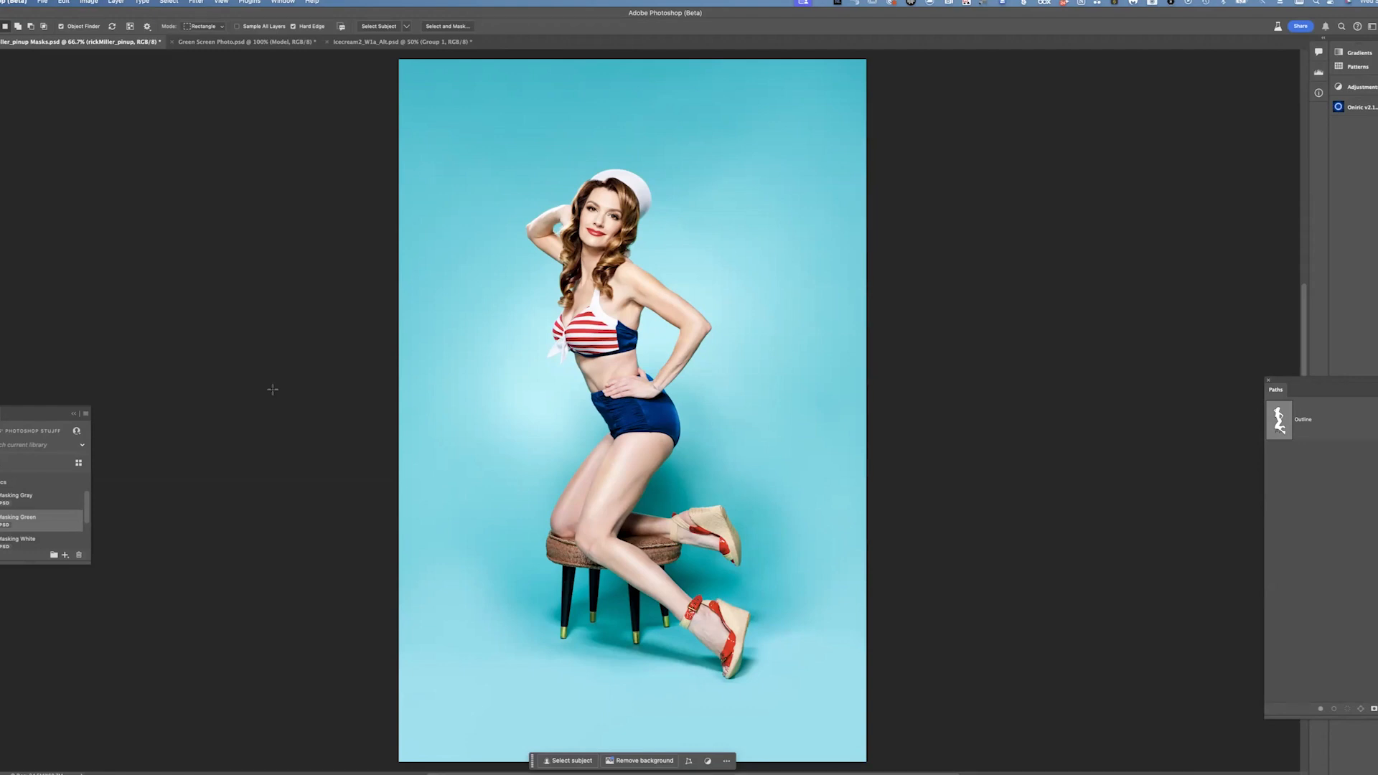
# Float the Paths panel over the zoomed-in image and set its thumbnail size to the largest option
pyautogui.press('super+1')
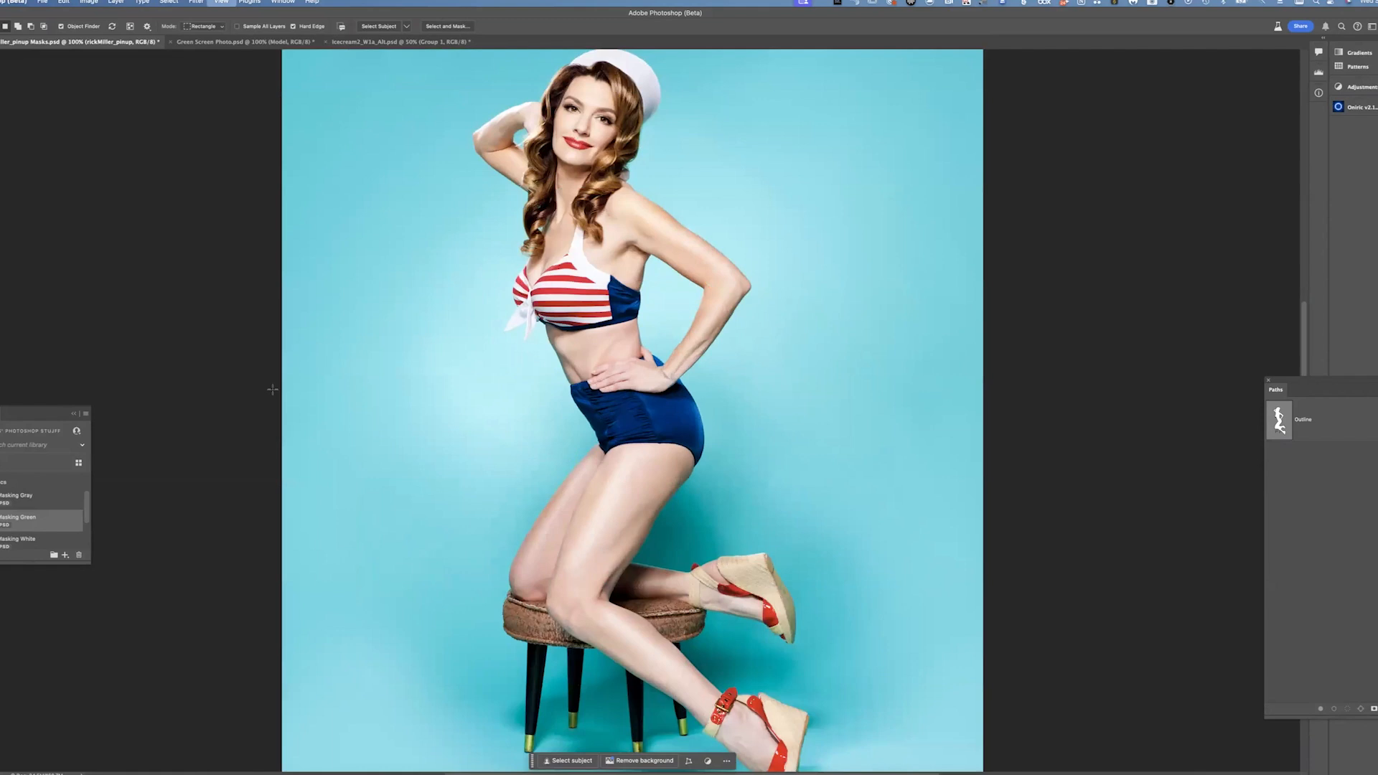
pyautogui.press('super+equal')
pyautogui.press('super+equal')
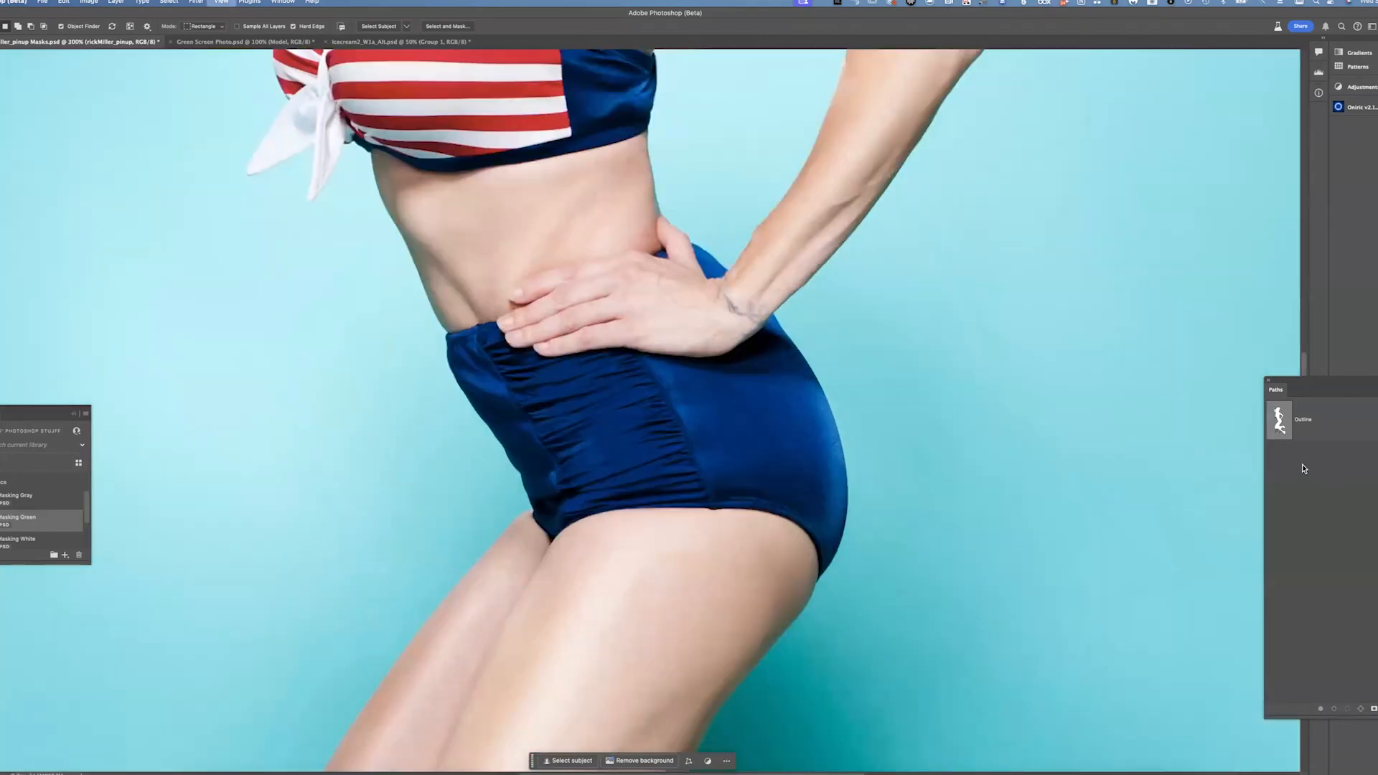
pyautogui.press('super+equal')
pyautogui.press('super+equal')
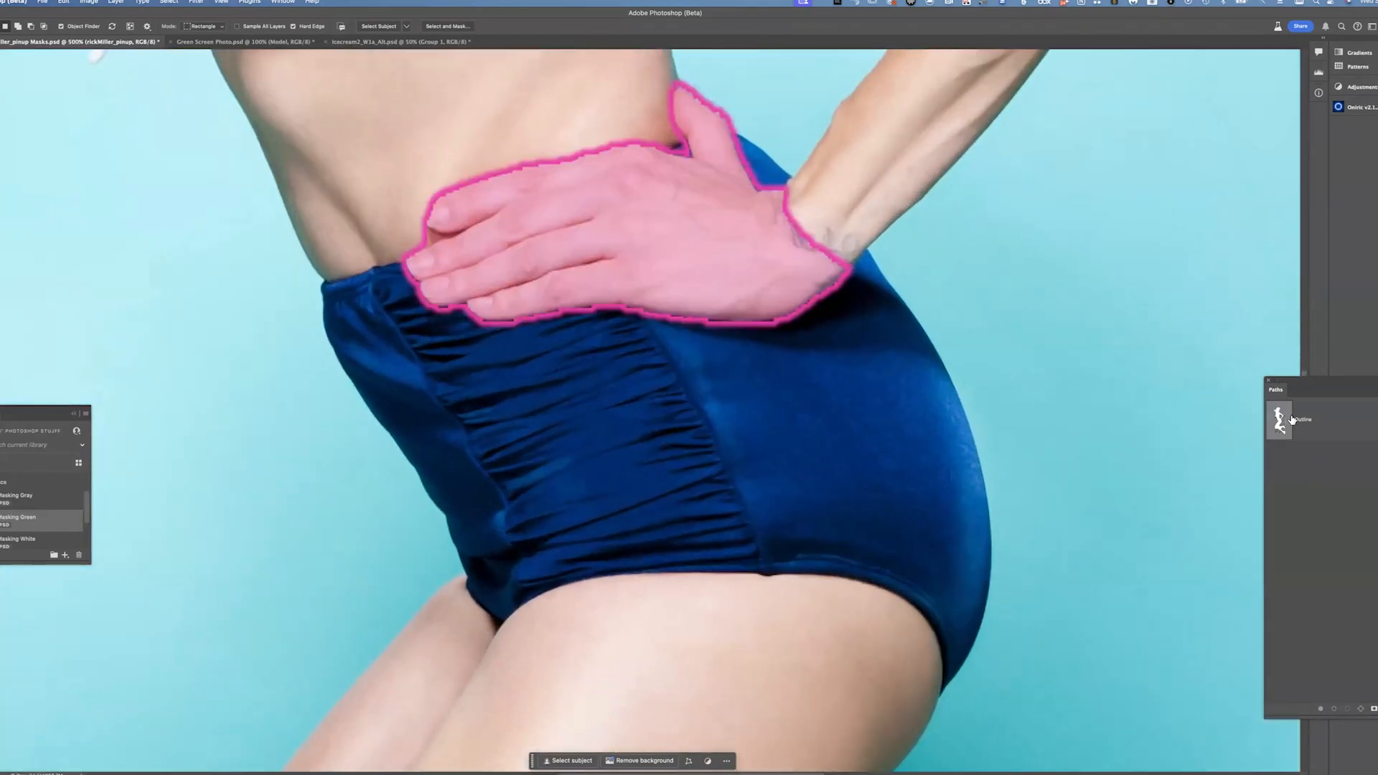
pyautogui.click(1281, 419)
pyautogui.moveTo(1283, 379); pyautogui.dragTo(1002, 183)
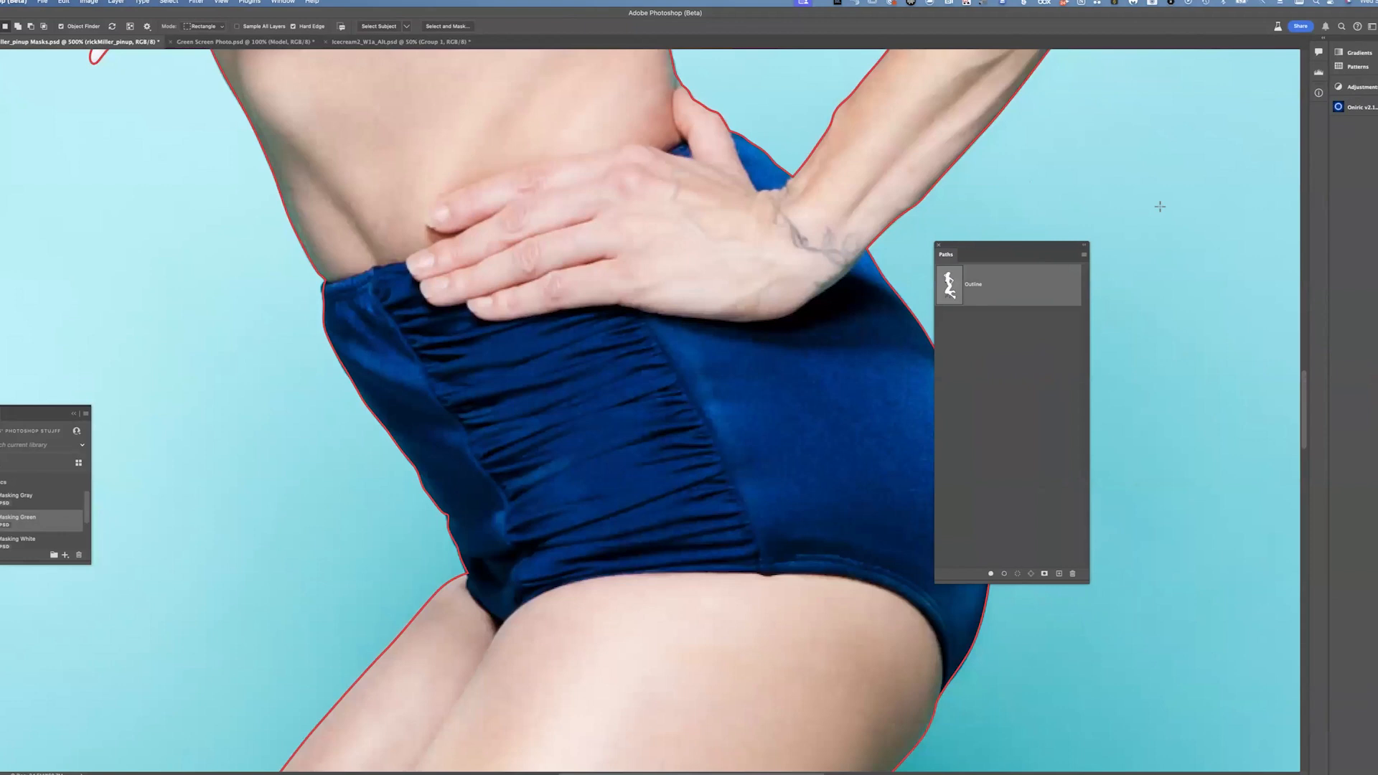
pyautogui.click(1130, 195)
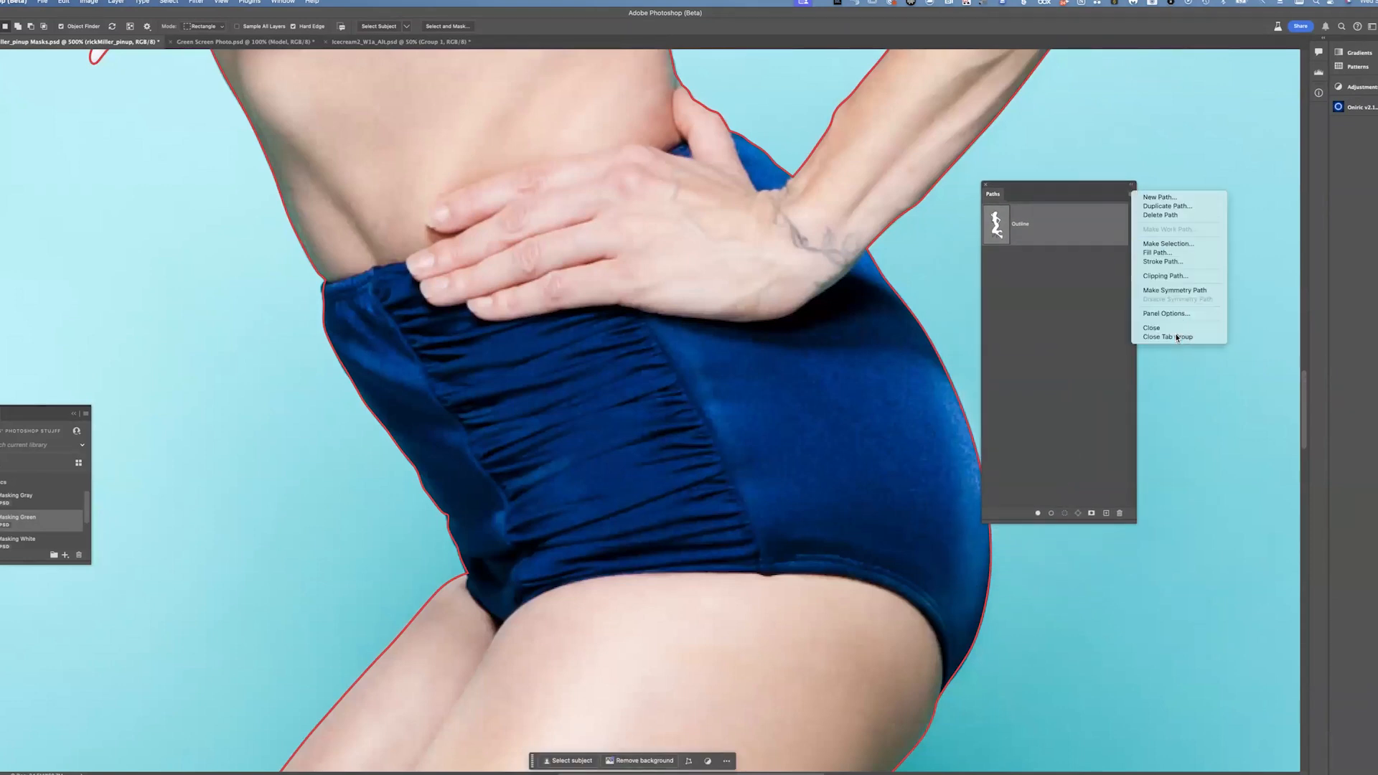
pyautogui.click(1165, 314)
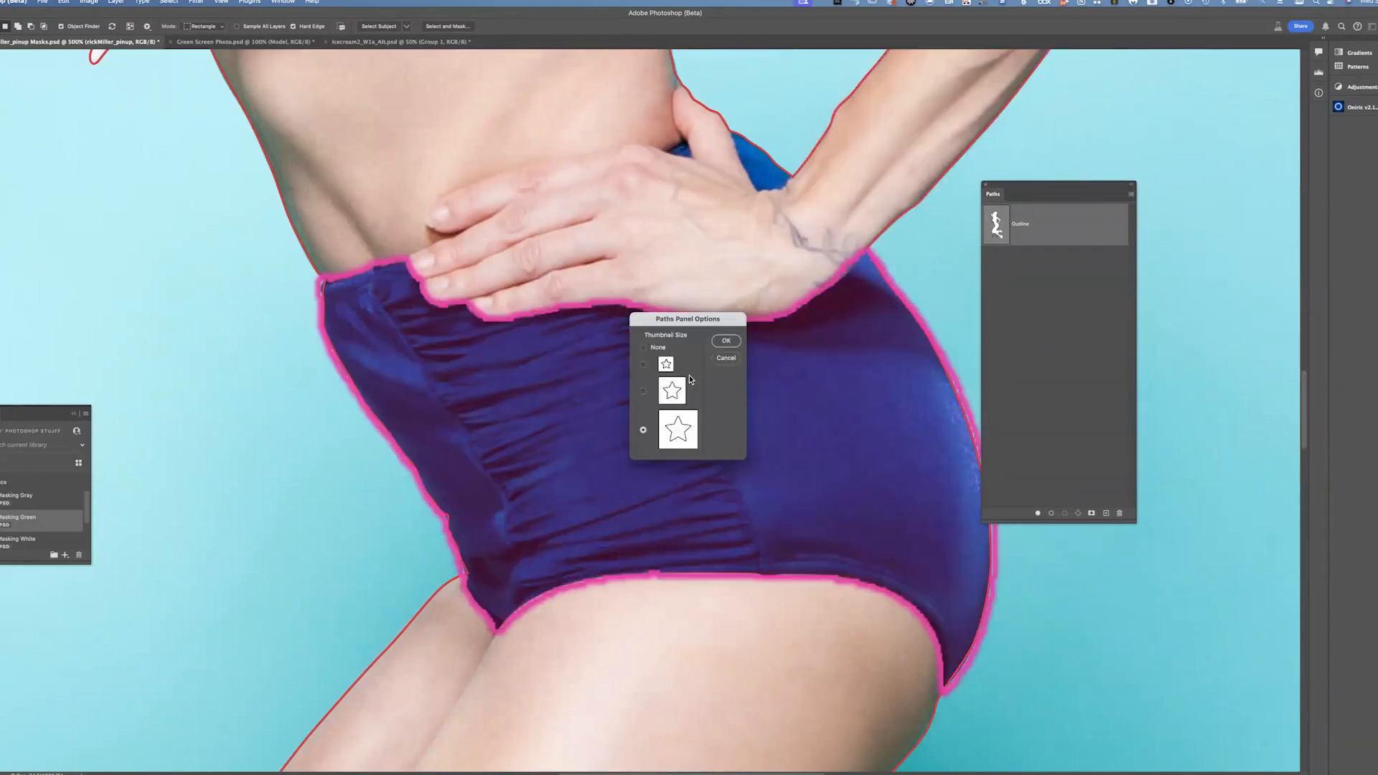
pyautogui.click(725, 342)
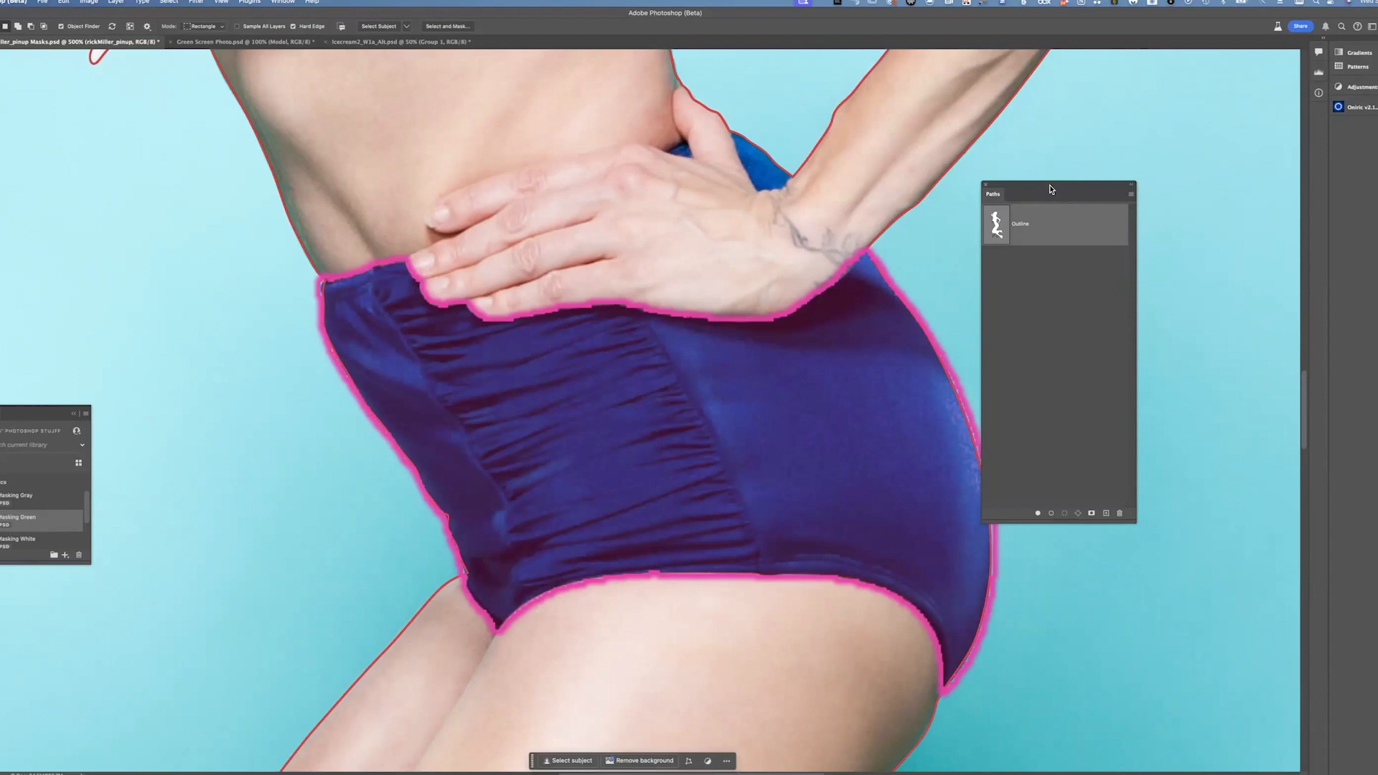
# Switch the workspace to MBPro Dual NECs
pyautogui.click(283, 2)
pyautogui.moveTo(293, 22)
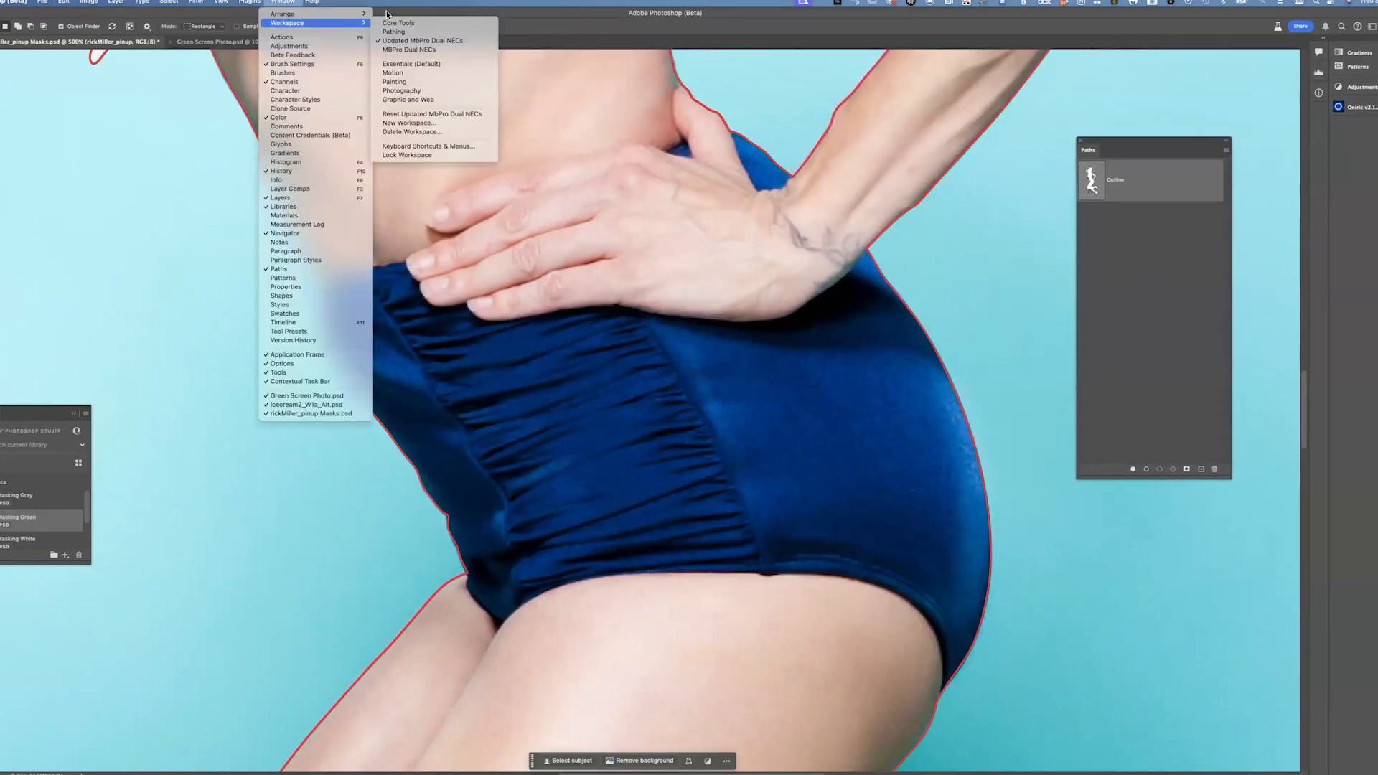
pyautogui.click(406, 51)
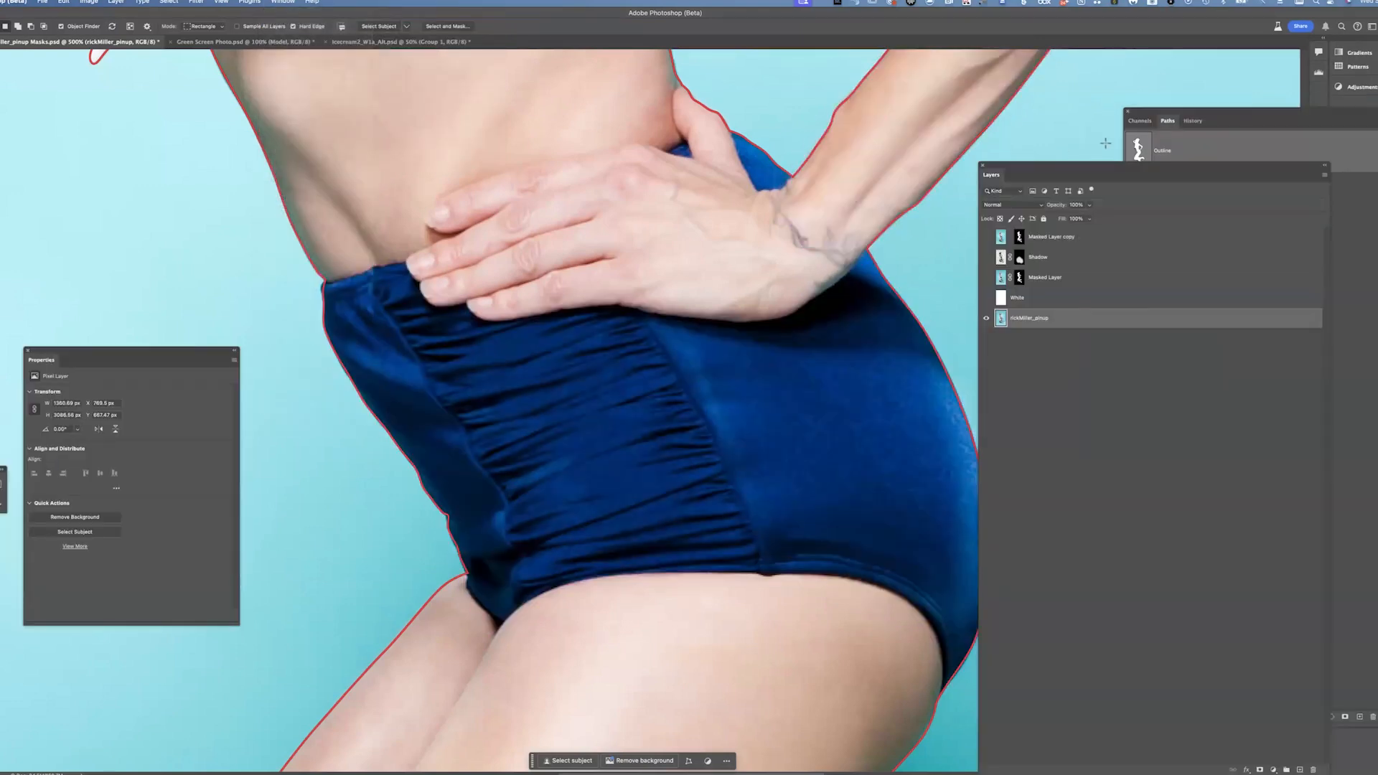
# Float the Layers panel, set its thumbnail size to the largest option, and place it below the Paths panel
pyautogui.moveTo(1068, 171); pyautogui.dragTo(1292, 236)
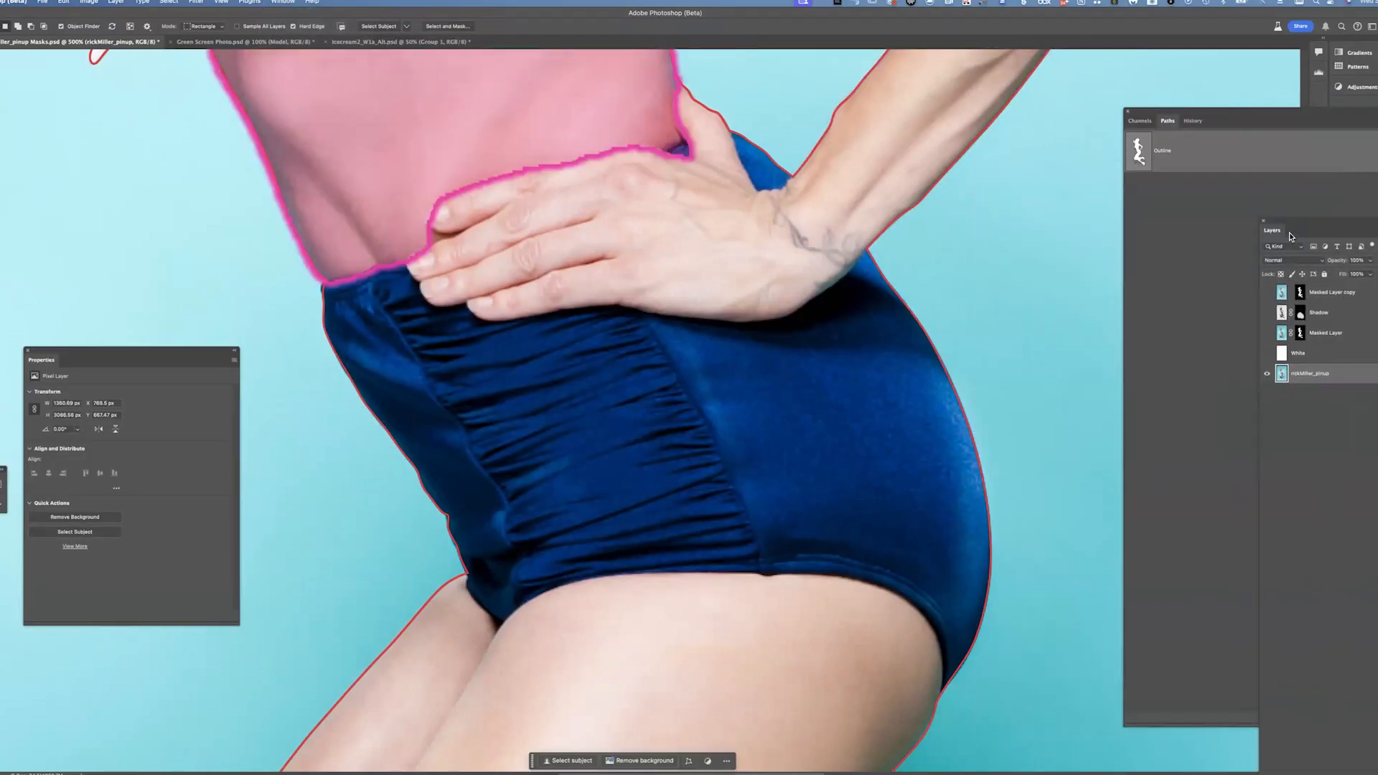
pyautogui.moveTo(883, 234); pyautogui.dragTo(984, 166)
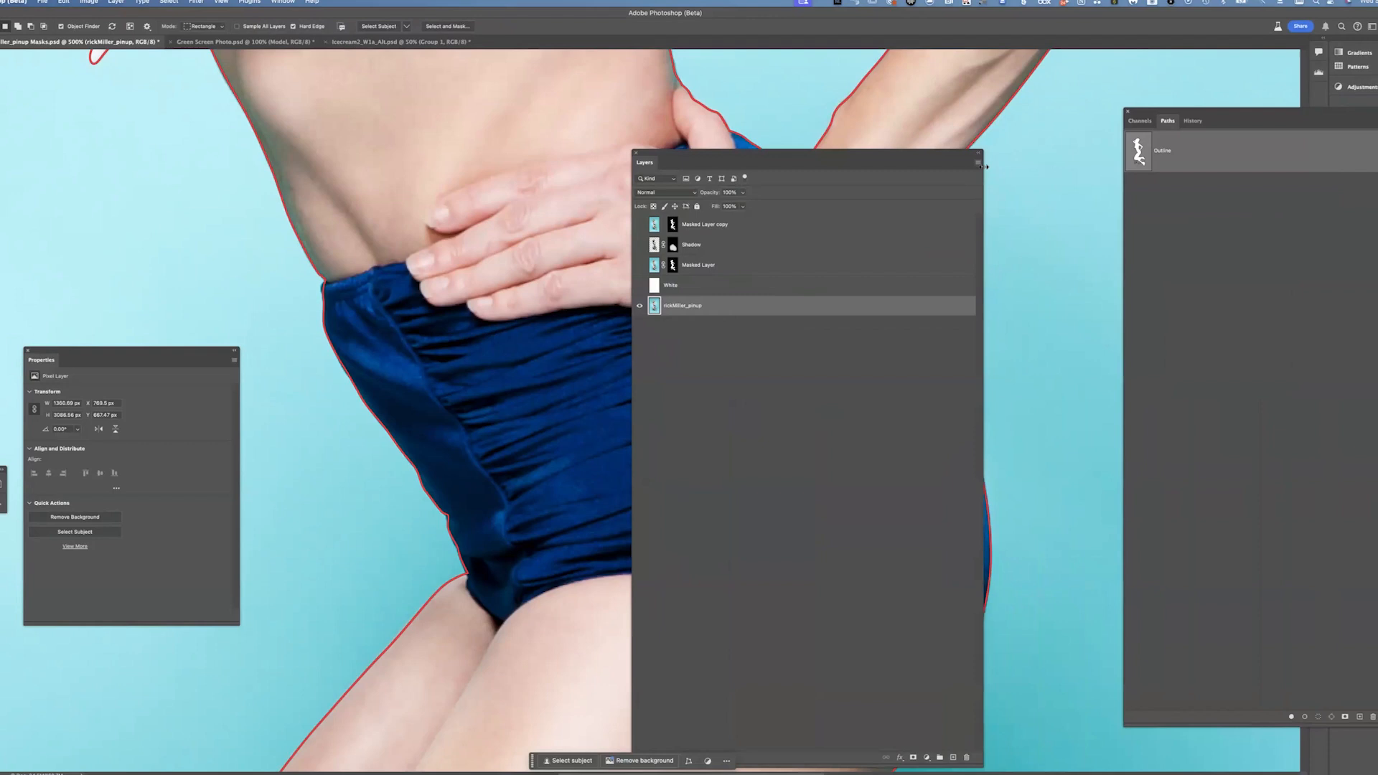
pyautogui.click(977, 167)
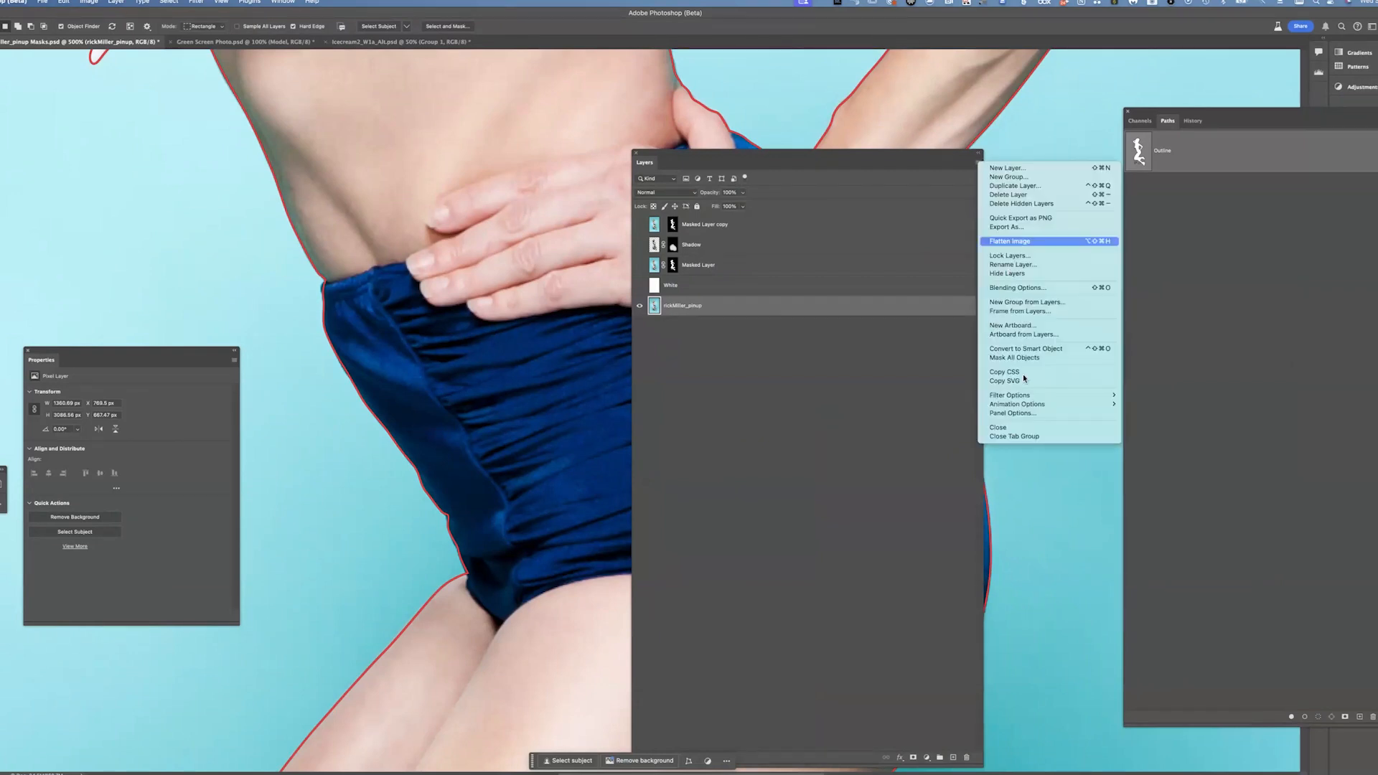
pyautogui.click(1020, 400)
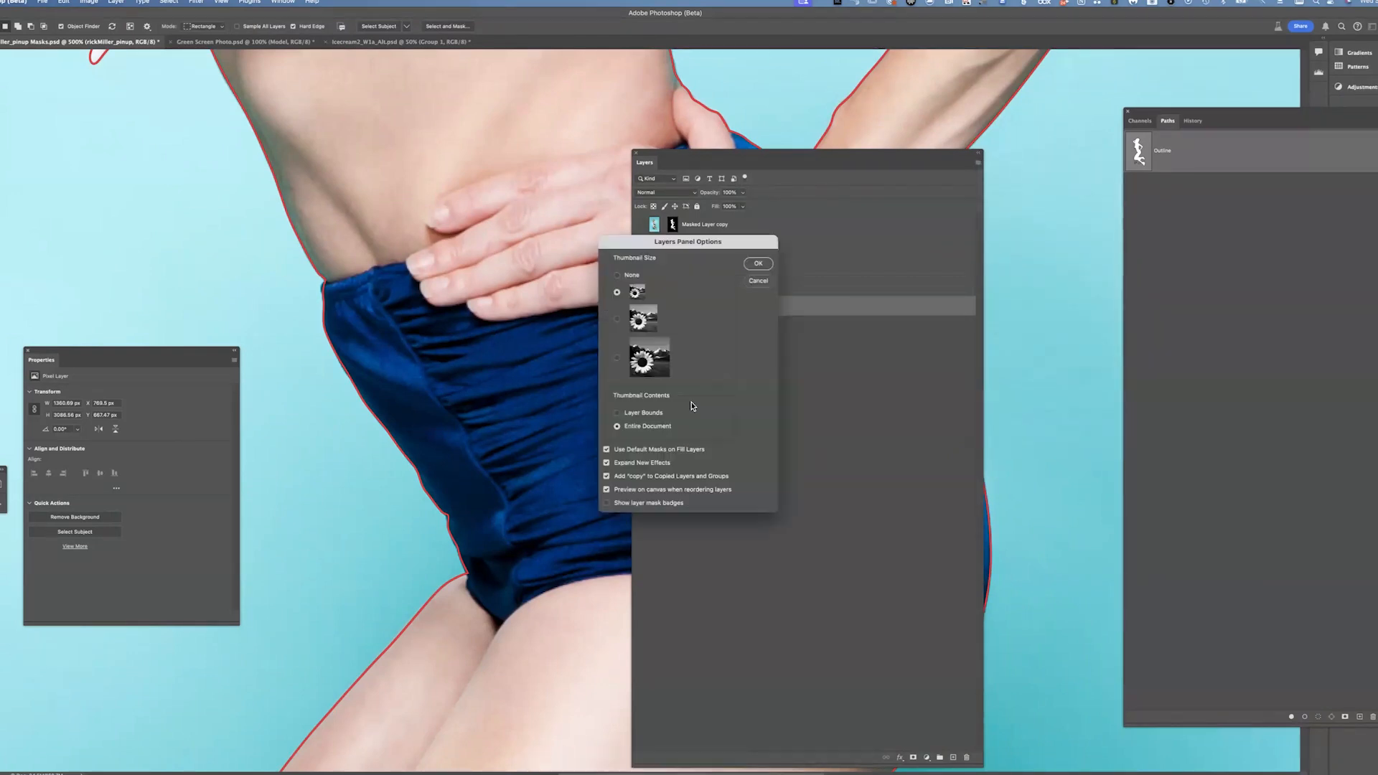
pyautogui.click(617, 358)
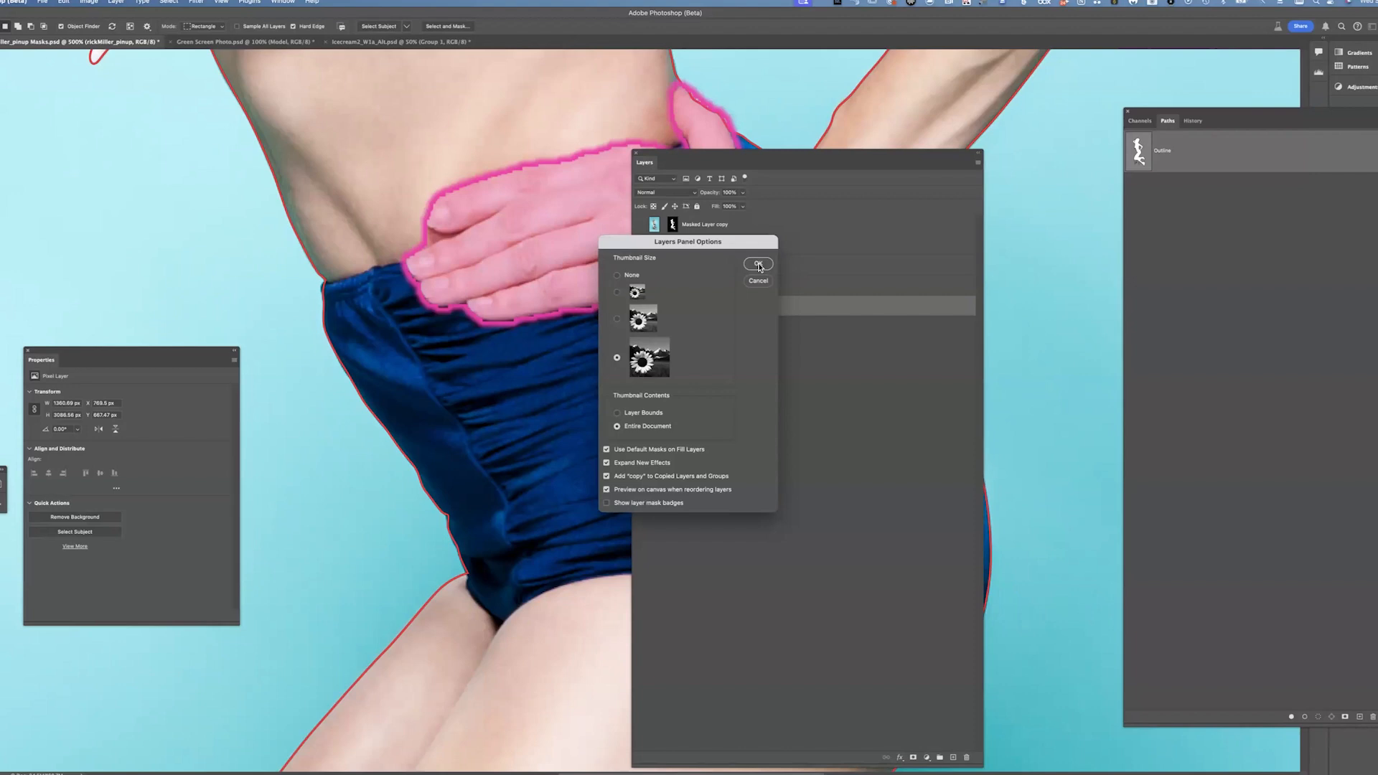
pyautogui.click(757, 264)
pyautogui.moveTo(867, 169); pyautogui.dragTo(1185, 205)
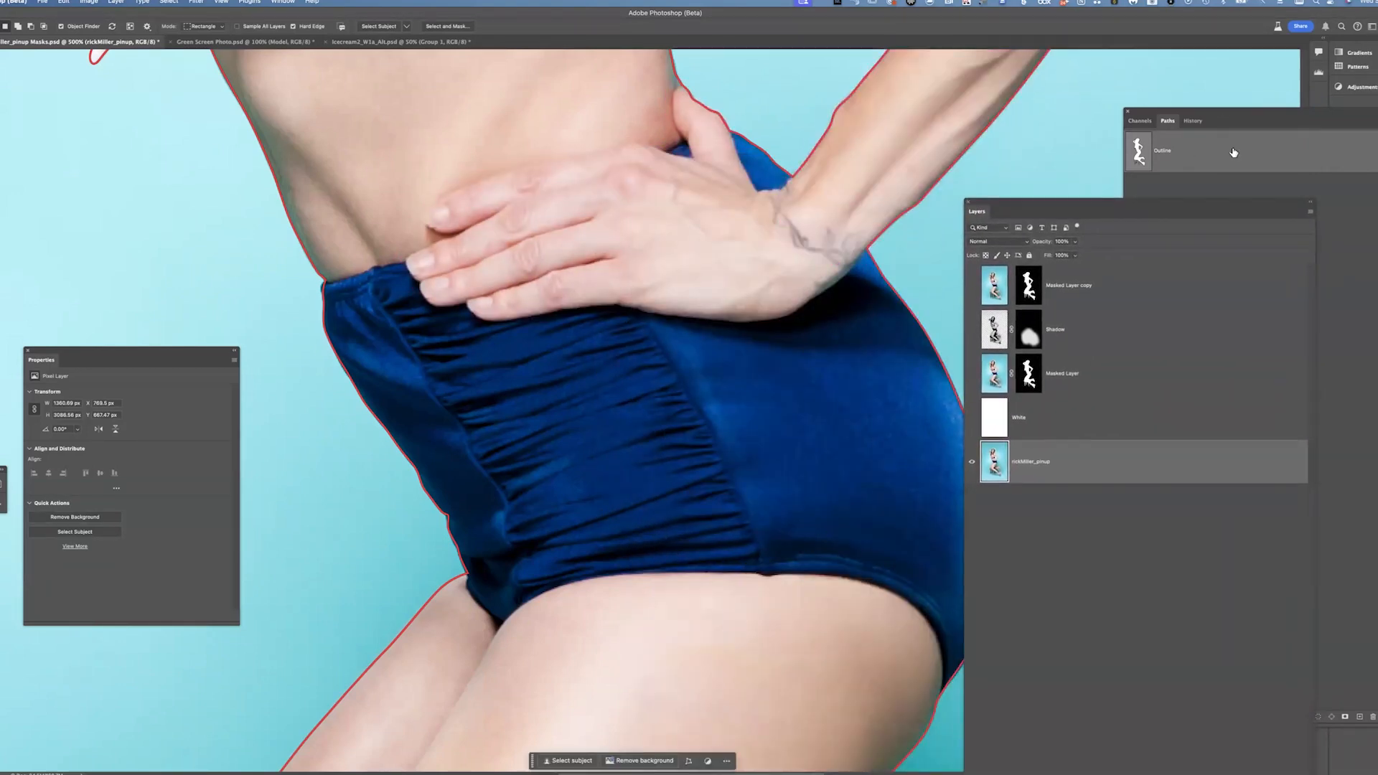
# Display the Outline path and zoom out to view the whole figure
pyautogui.click(1233, 151)
pyautogui.moveTo(704, 289); pyautogui.dragTo(646, 562)
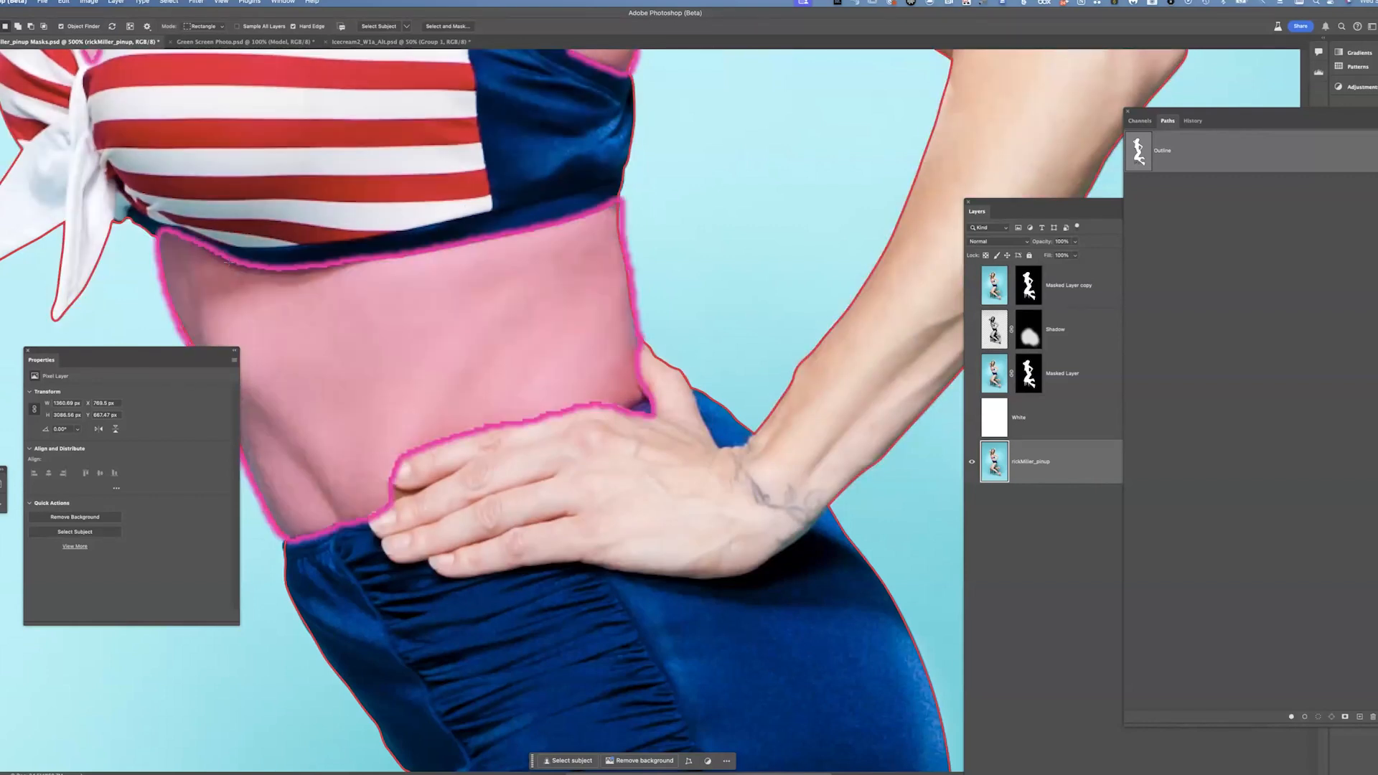
pyautogui.hotkey('ctrl', '-')
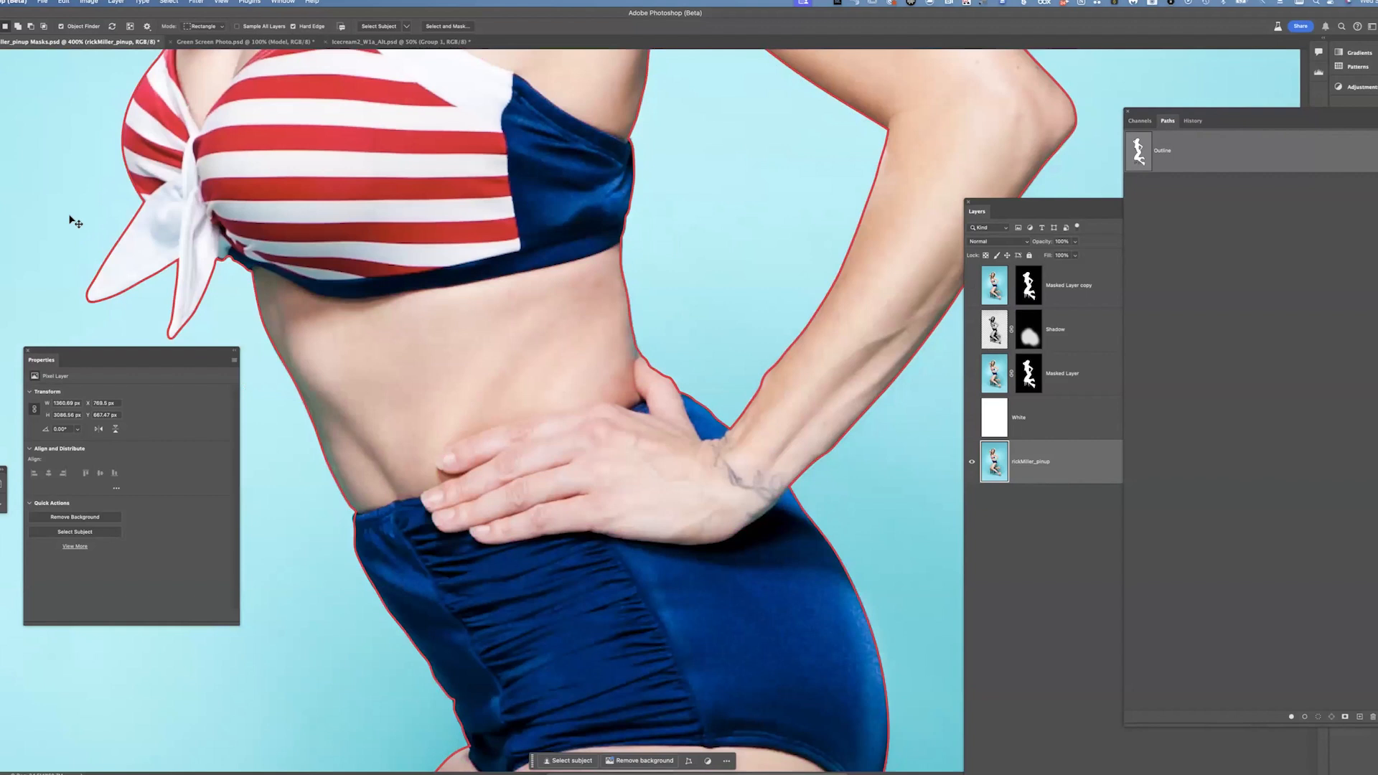
pyautogui.hotkey('ctrl', '-')
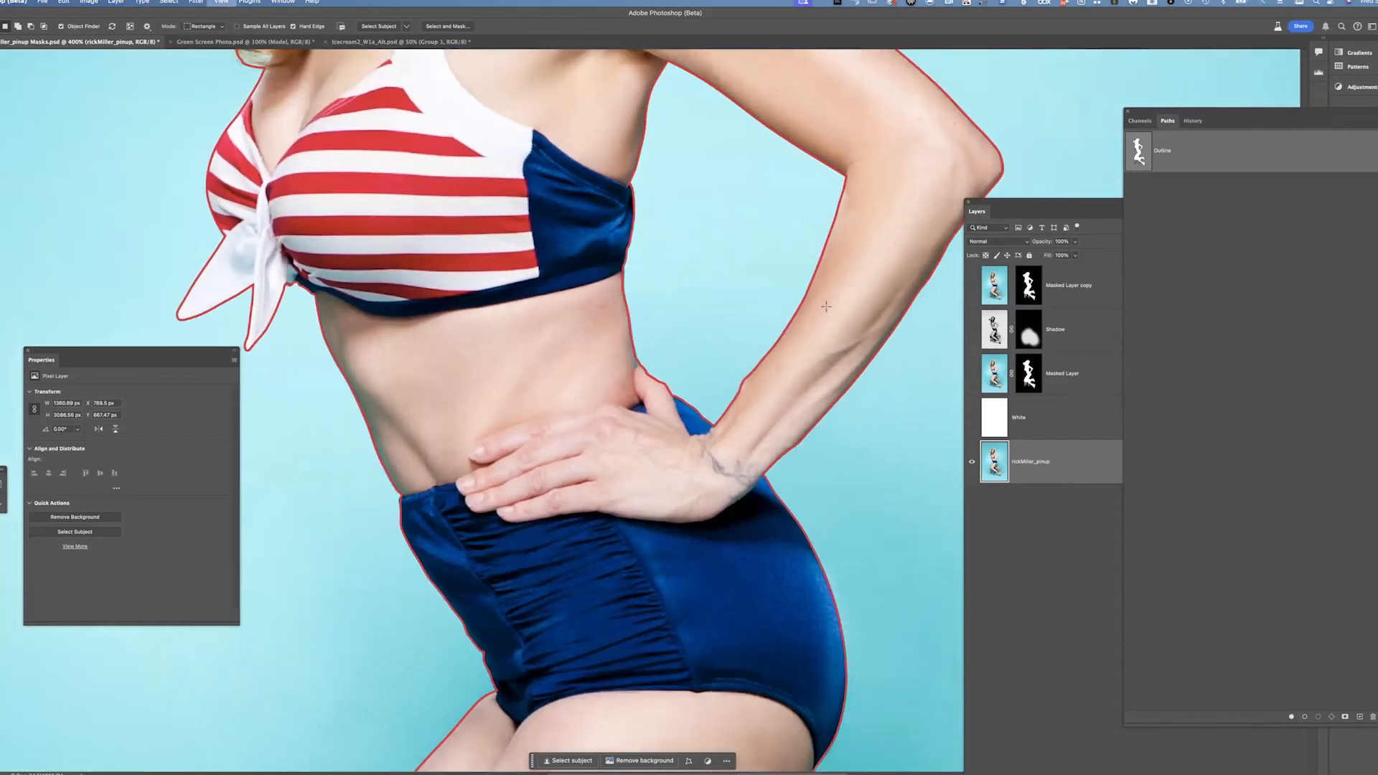
pyautogui.press('super+minus')
pyautogui.press('super+minus')
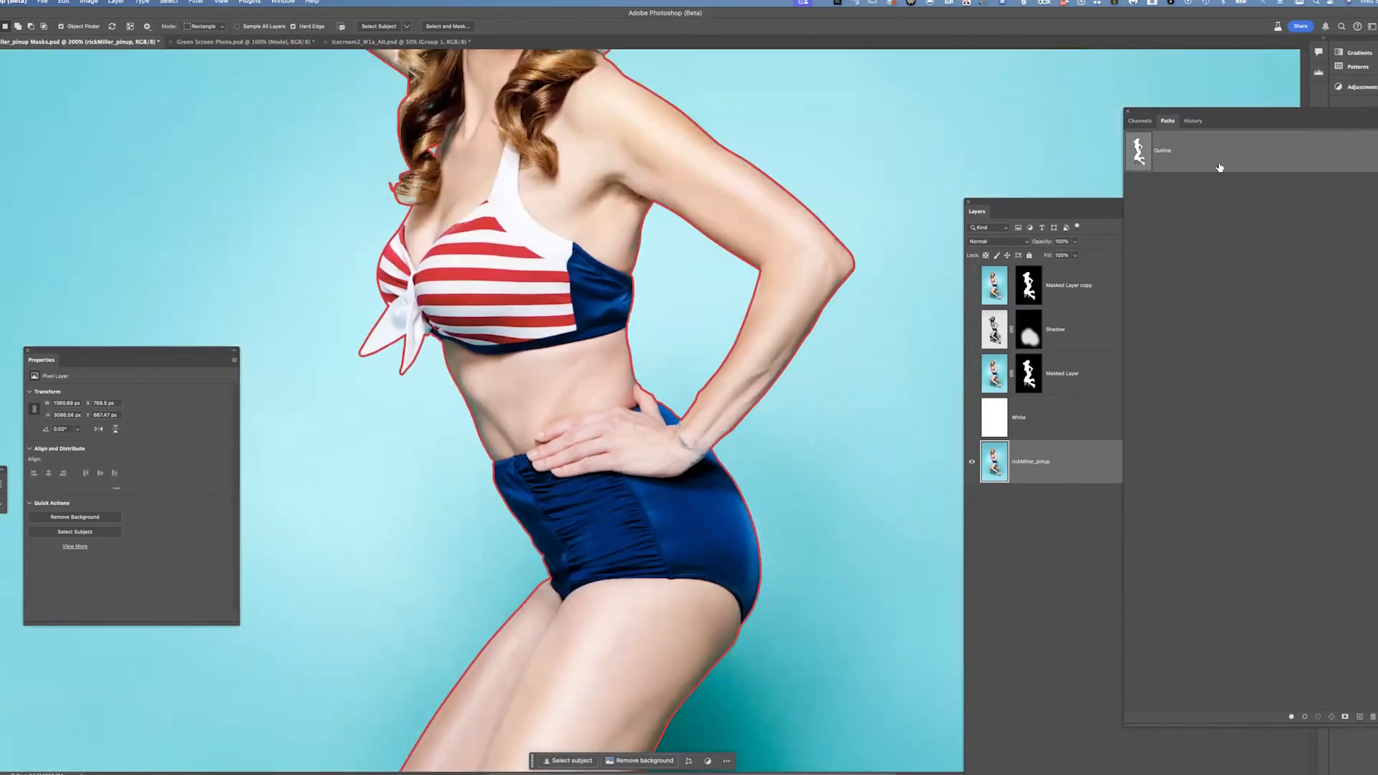
pyautogui.press('super+minus')
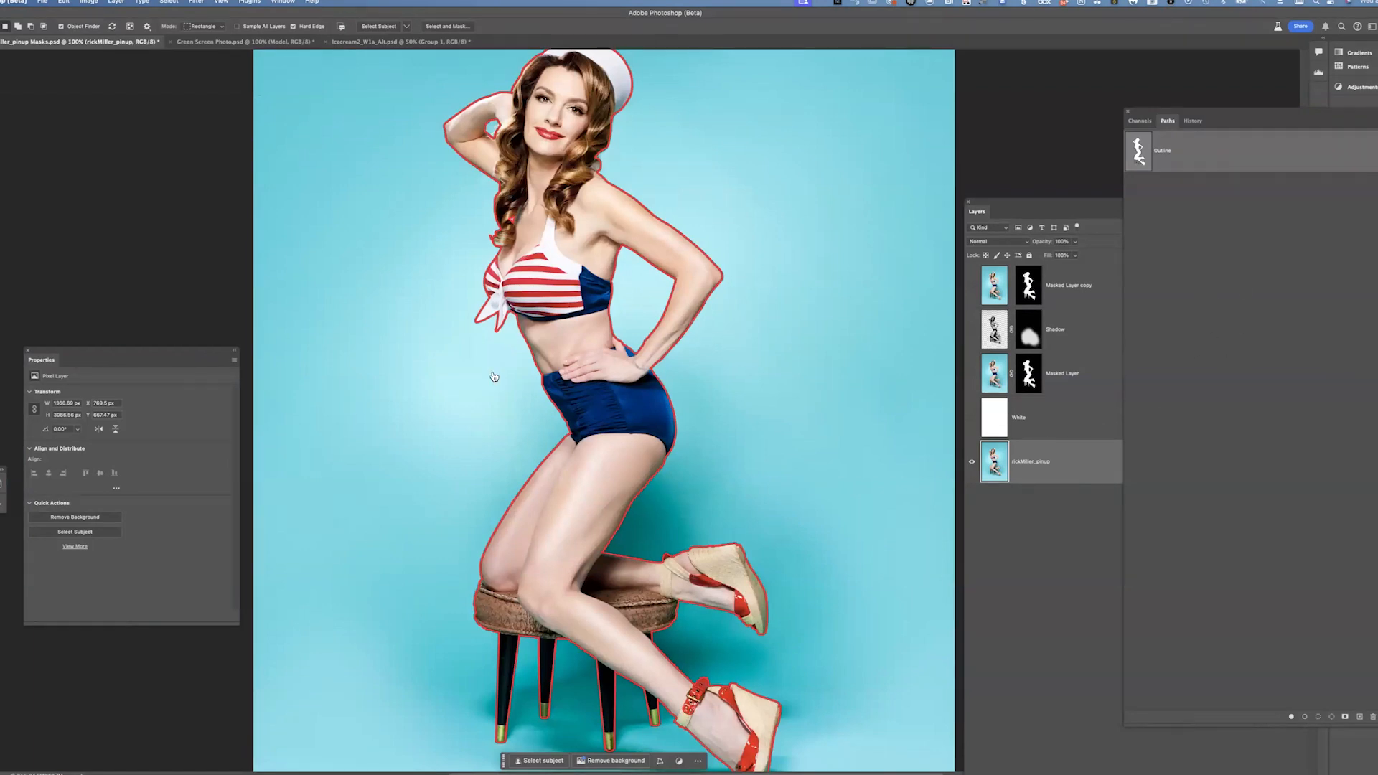
# Switch to the browser and open the PSMaskingCompositing_PenTool PDF in the Dunbar Workshop PDFs folder
pyautogui.press('super+Tab')
pyautogui.press('super+shift+Tab')
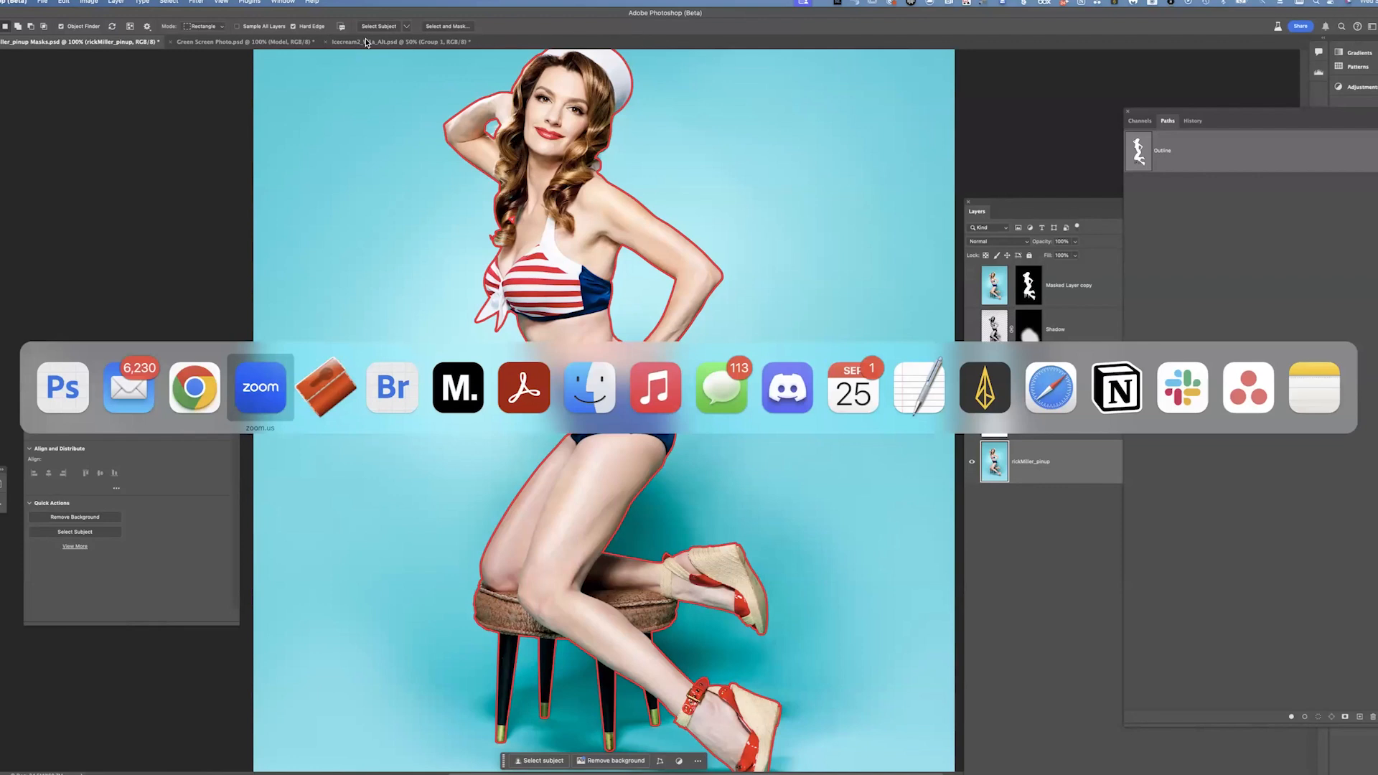
pyautogui.press('super+shift+Tab')
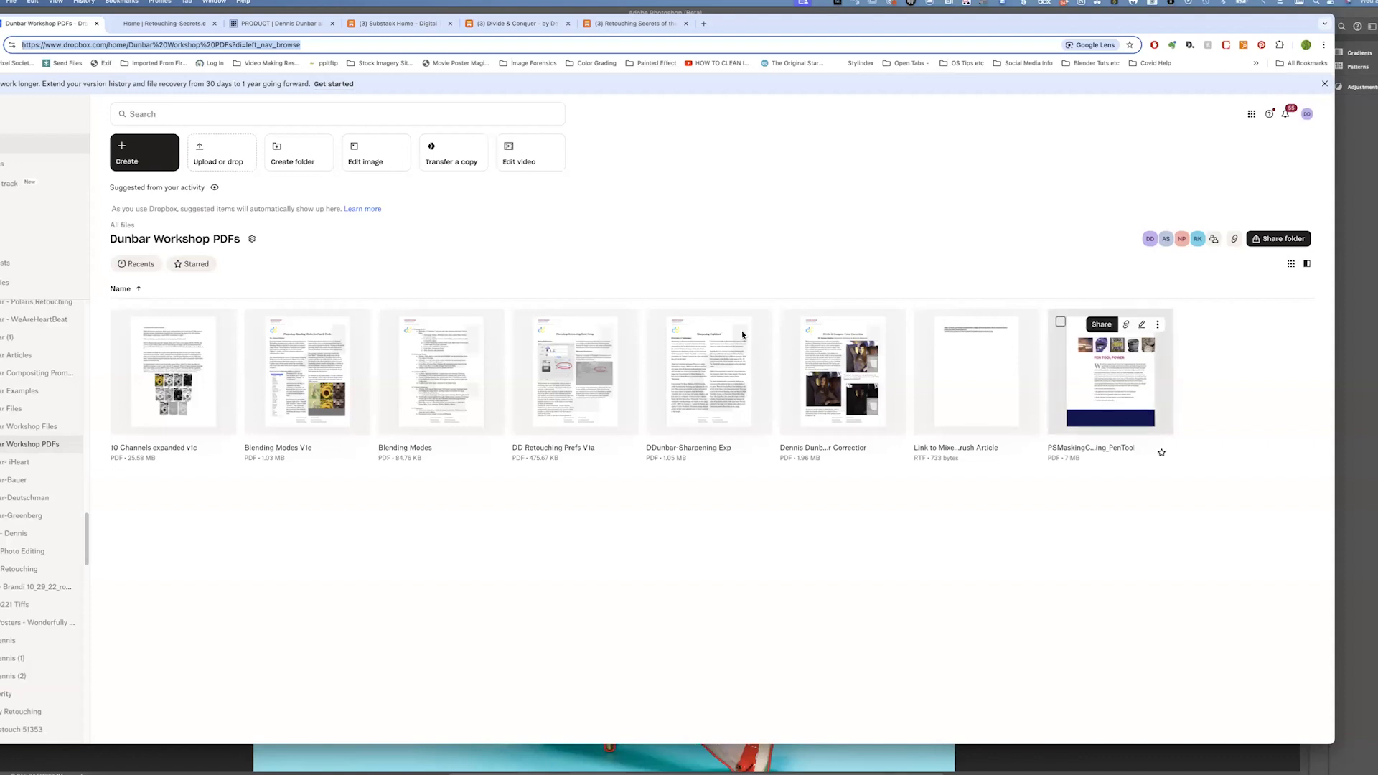
pyautogui.click(1109, 399)
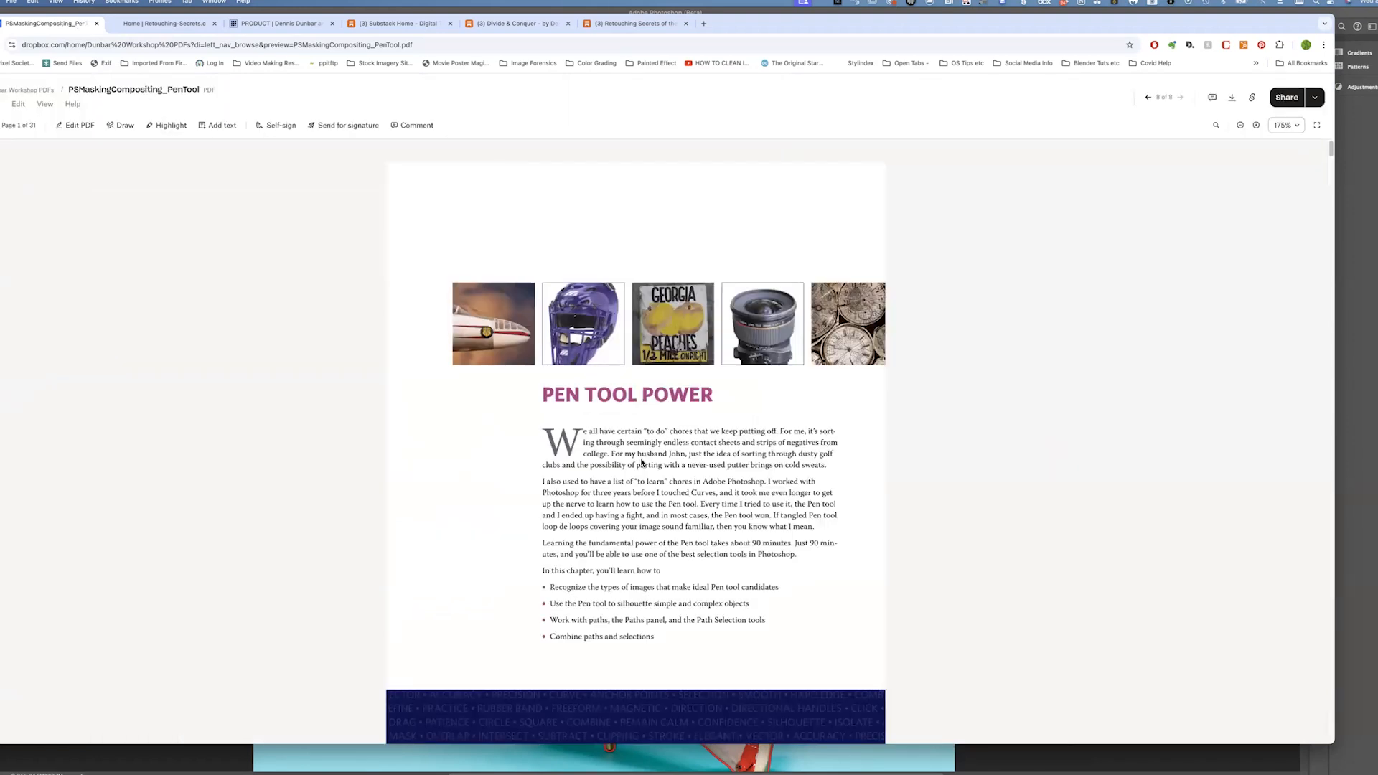
# Scroll through the Pen Tool Power chapter of the PDF, dismissing the upgrade popup
pyautogui.scroll(-1, 488, 384)
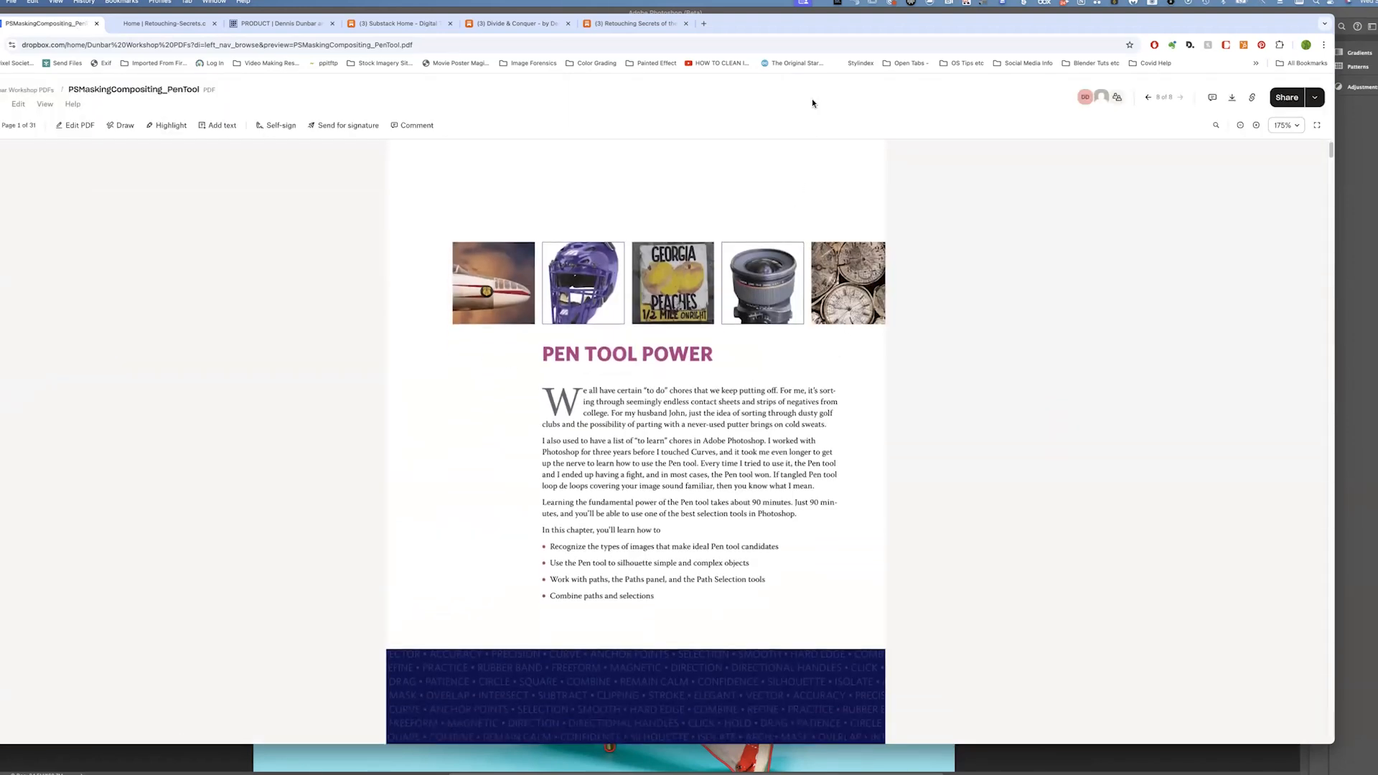
pyautogui.scroll(-8, 806, 153)
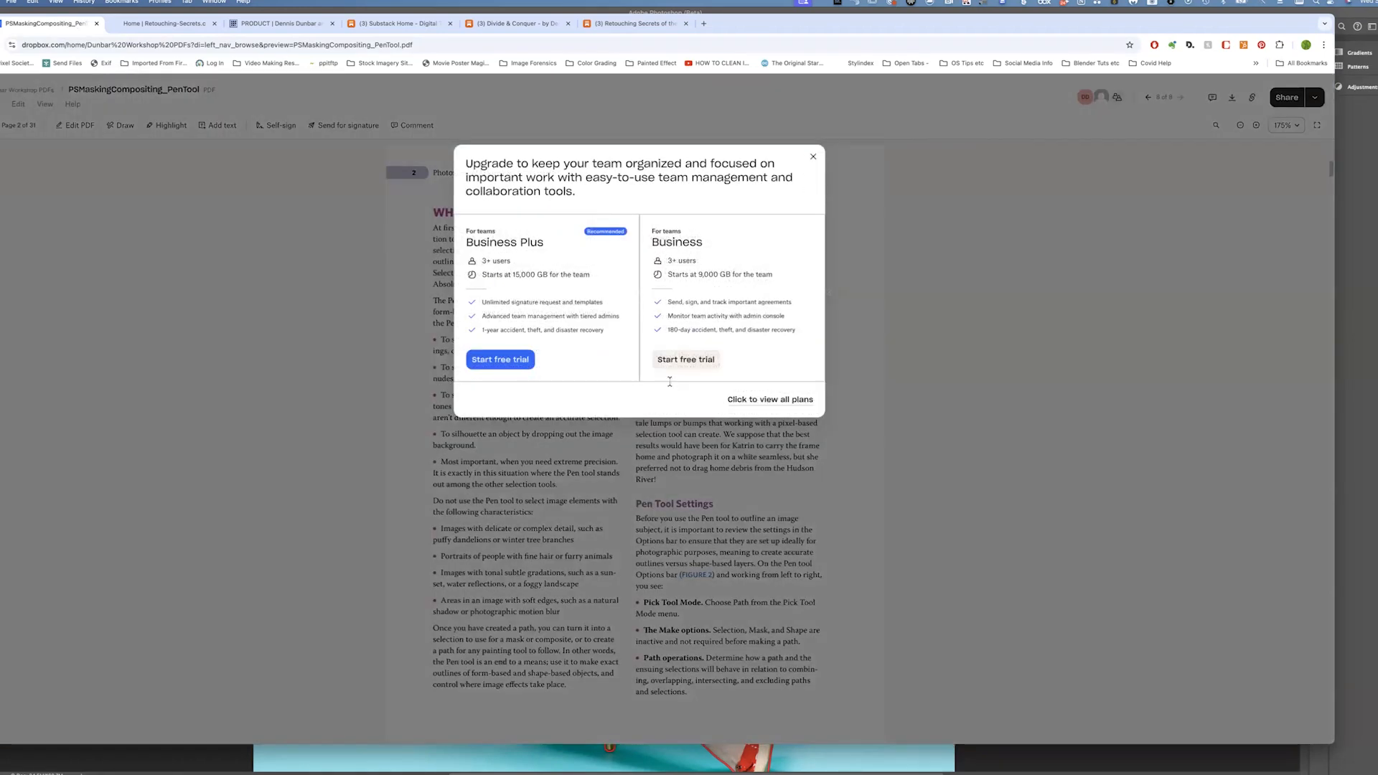
pyautogui.press('Escape')
pyautogui.scroll(-6, 671, 387)
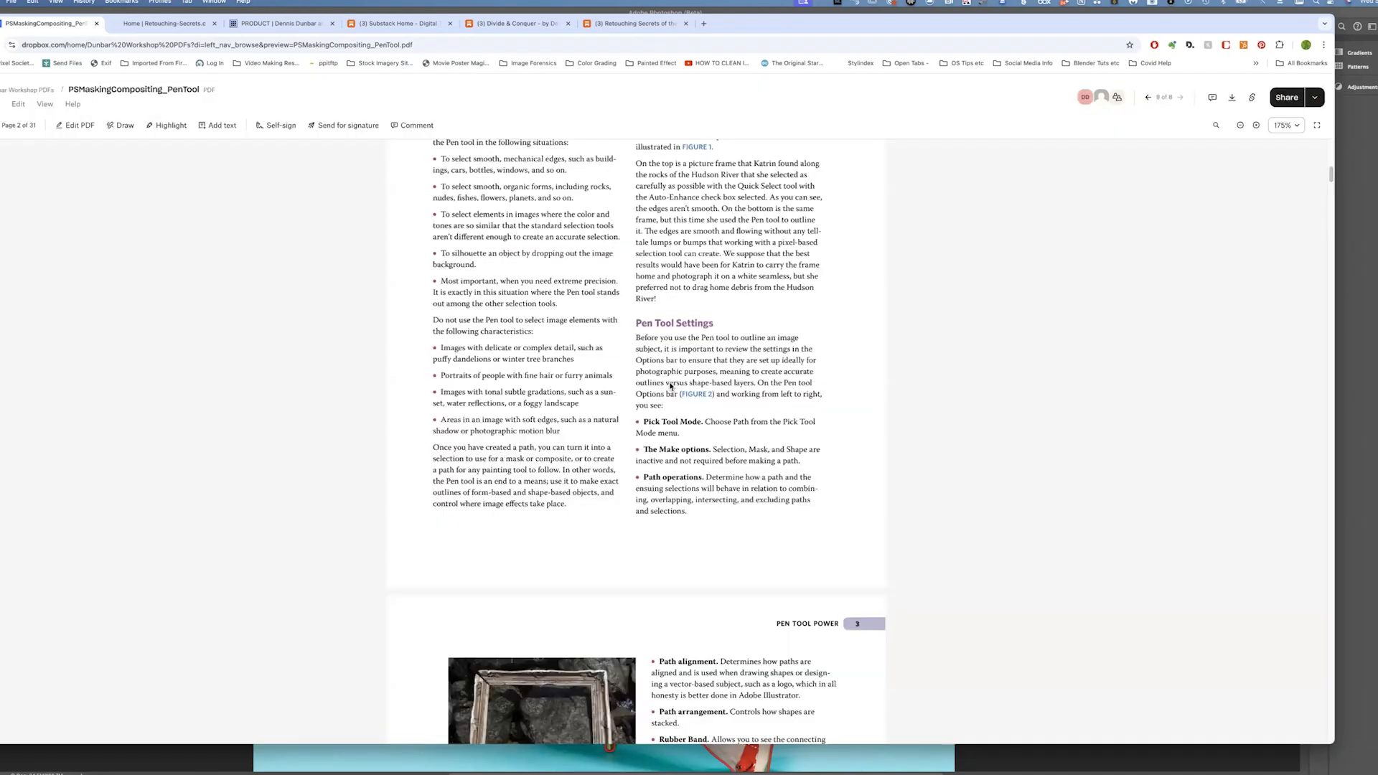
pyautogui.scroll(-15, 669, 381)
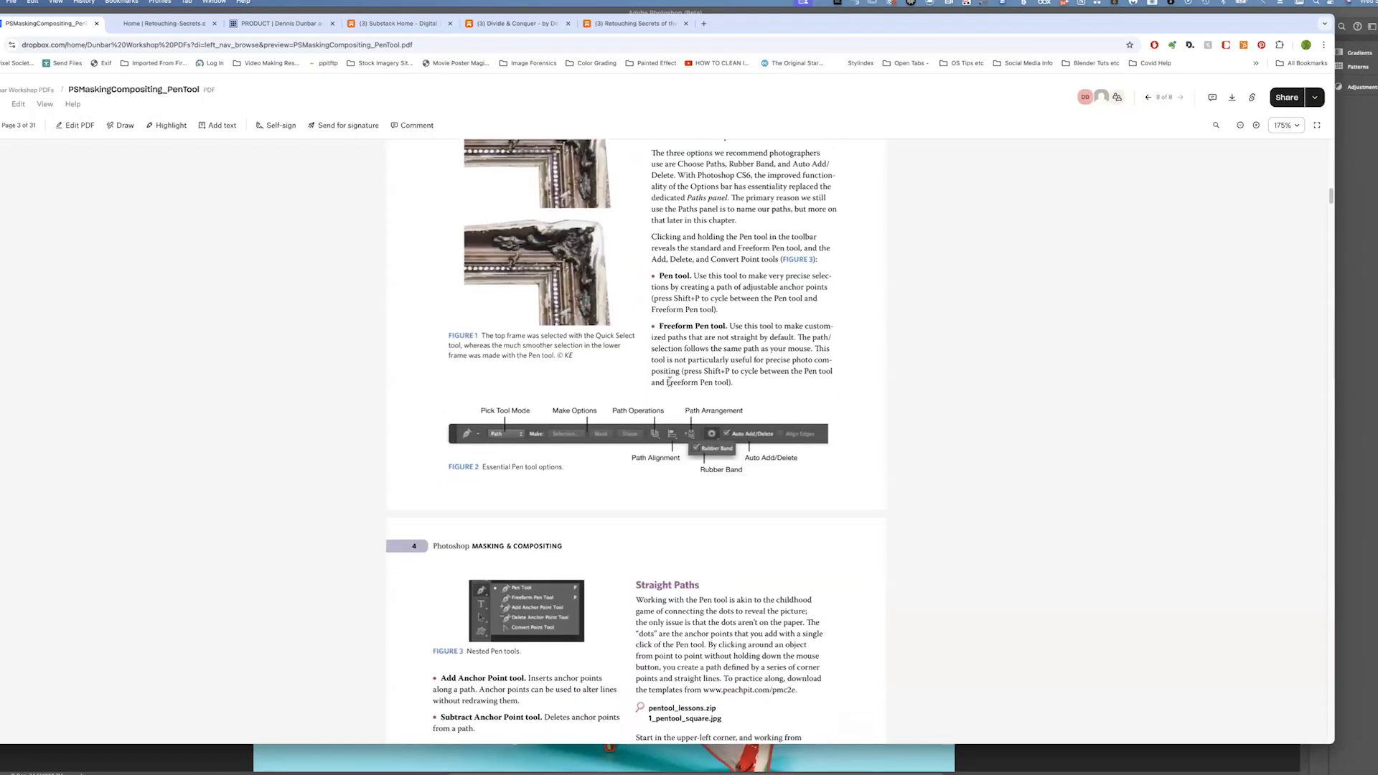
pyautogui.scroll(-2, 669, 381)
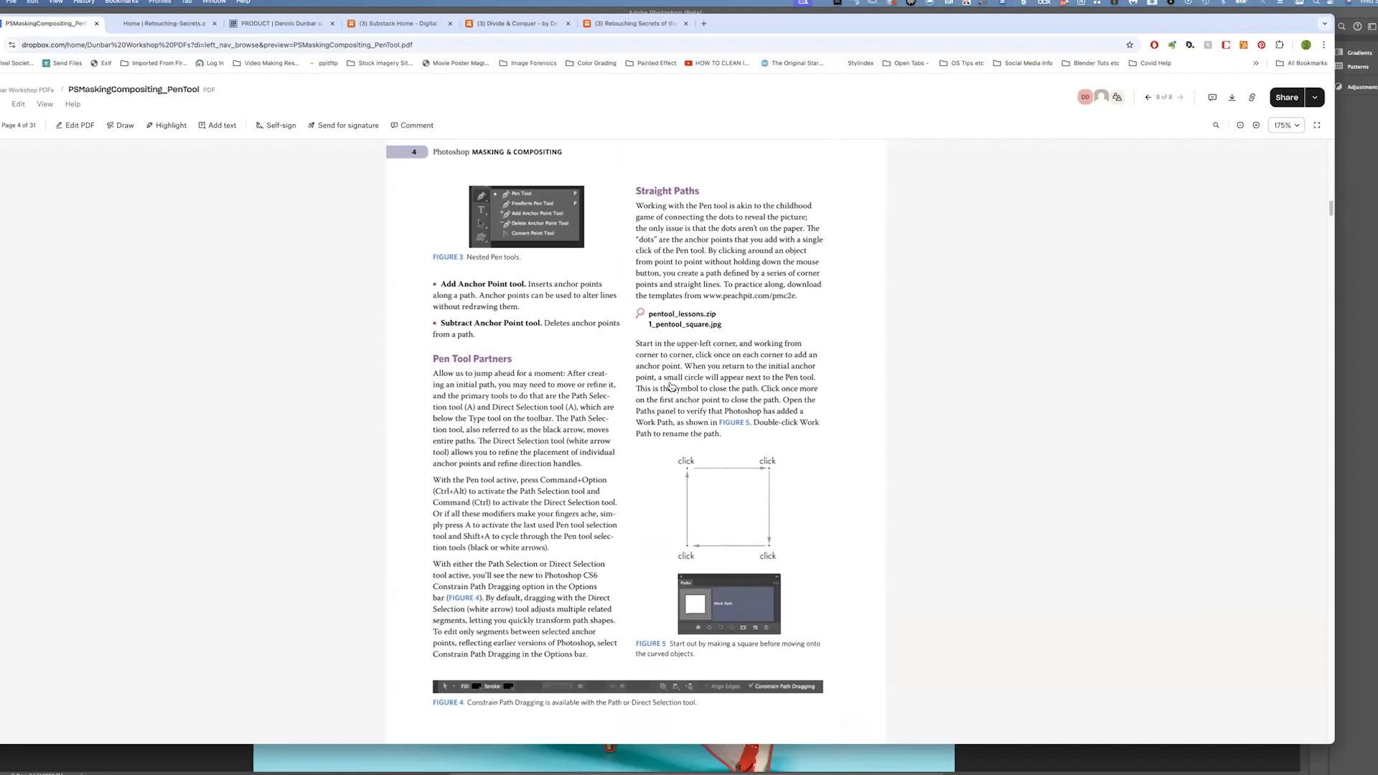
pyautogui.scroll(-10, 133, 376)
# Switch back to Photoshop with the pin-up image
pyautogui.press('super+Tab')
pyautogui.press('super+Tab')
pyautogui.press('super+Tab')
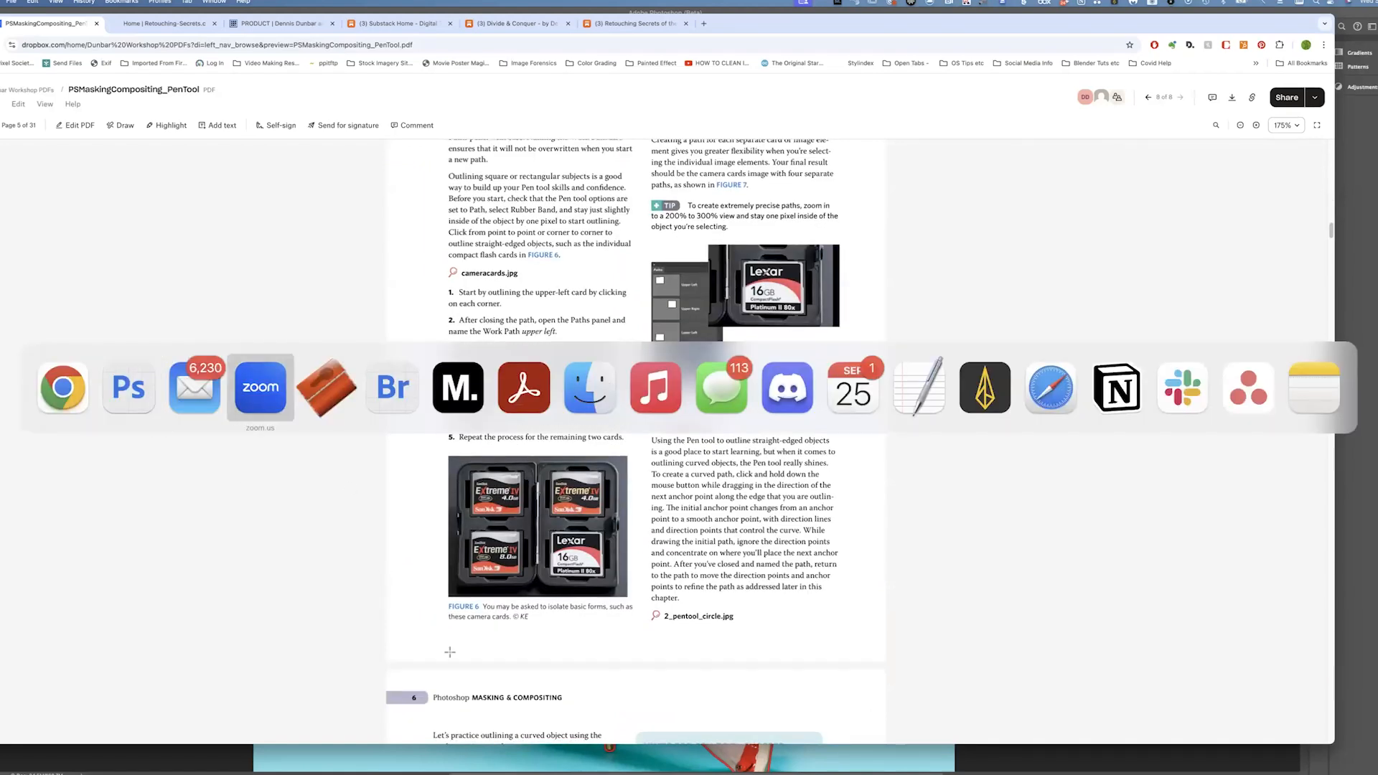
pyautogui.press('super+shift+Tab')
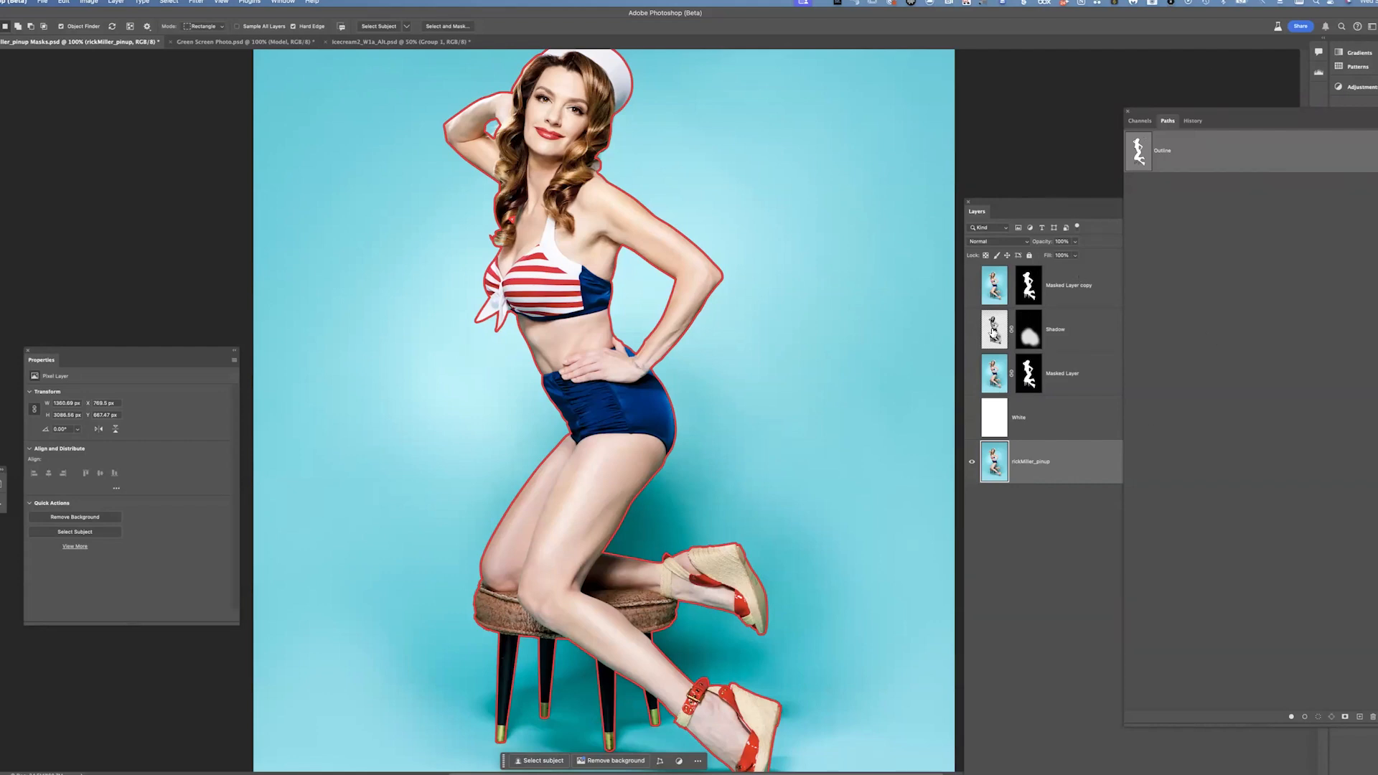
# Duplicate the rickMiller_pinup layer above the White layer and toggle the copy's visibility off and on
pyautogui.moveTo(1071, 456); pyautogui.dragTo(1147, 402)
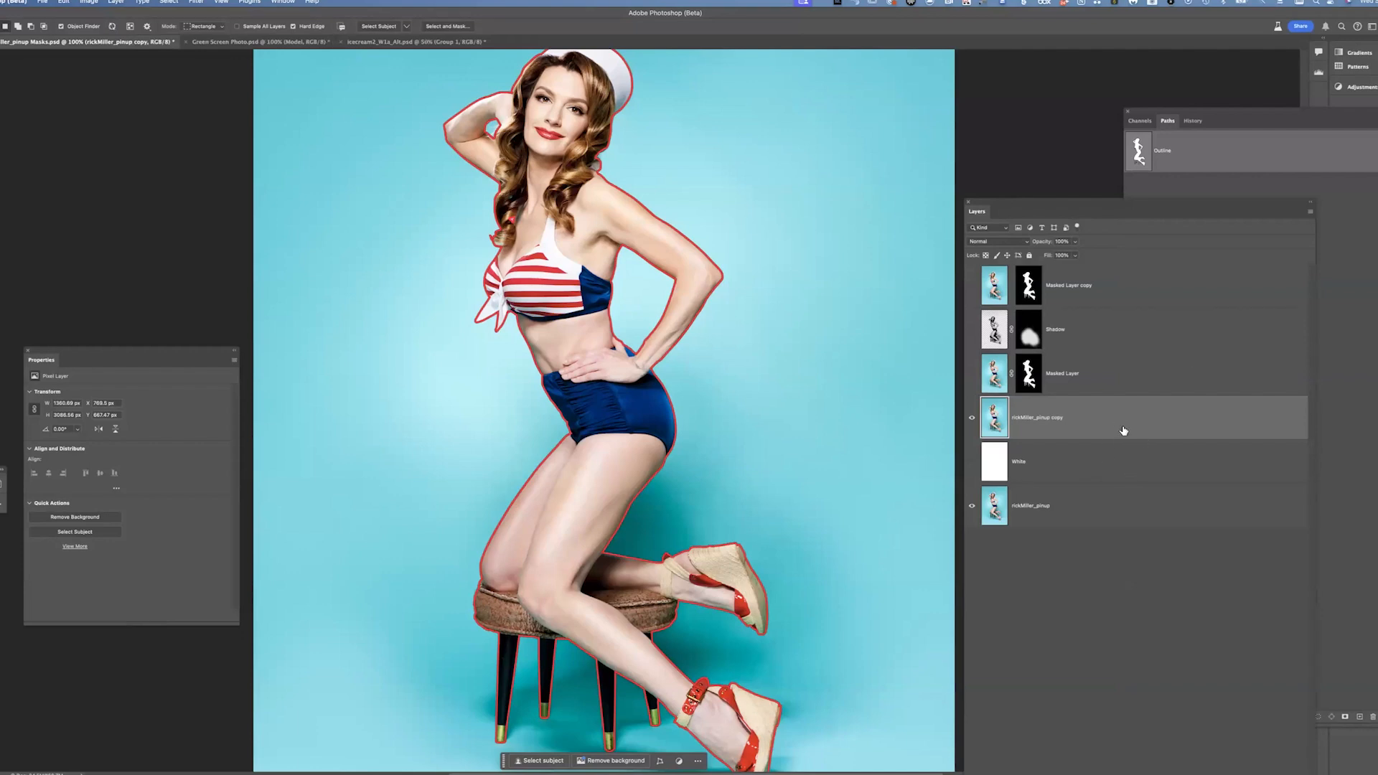
pyautogui.click(972, 418)
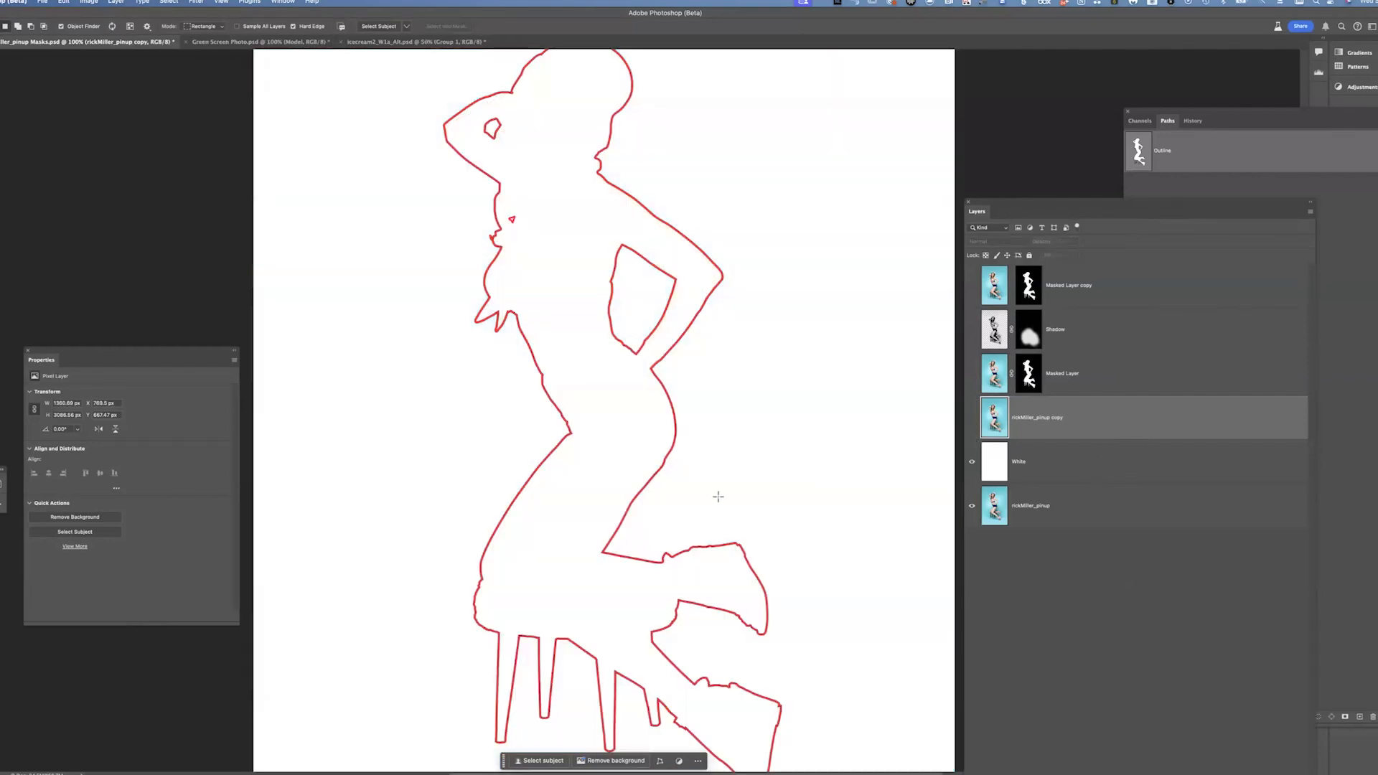
pyautogui.click(972, 418)
pyautogui.moveTo(994, 400); pyautogui.dragTo(995, 406)
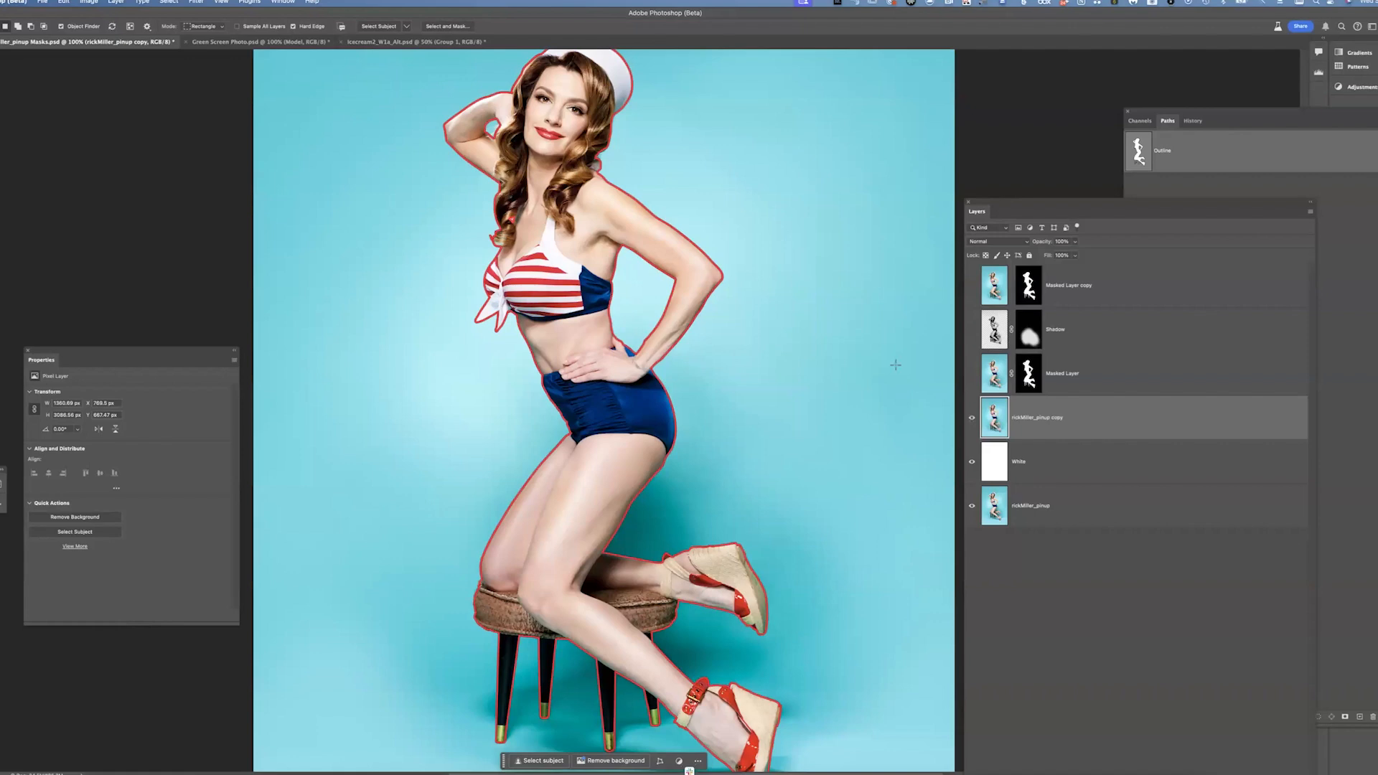
# Load the Outline path as a selection, then deselect it
pyautogui.click(1225, 161)
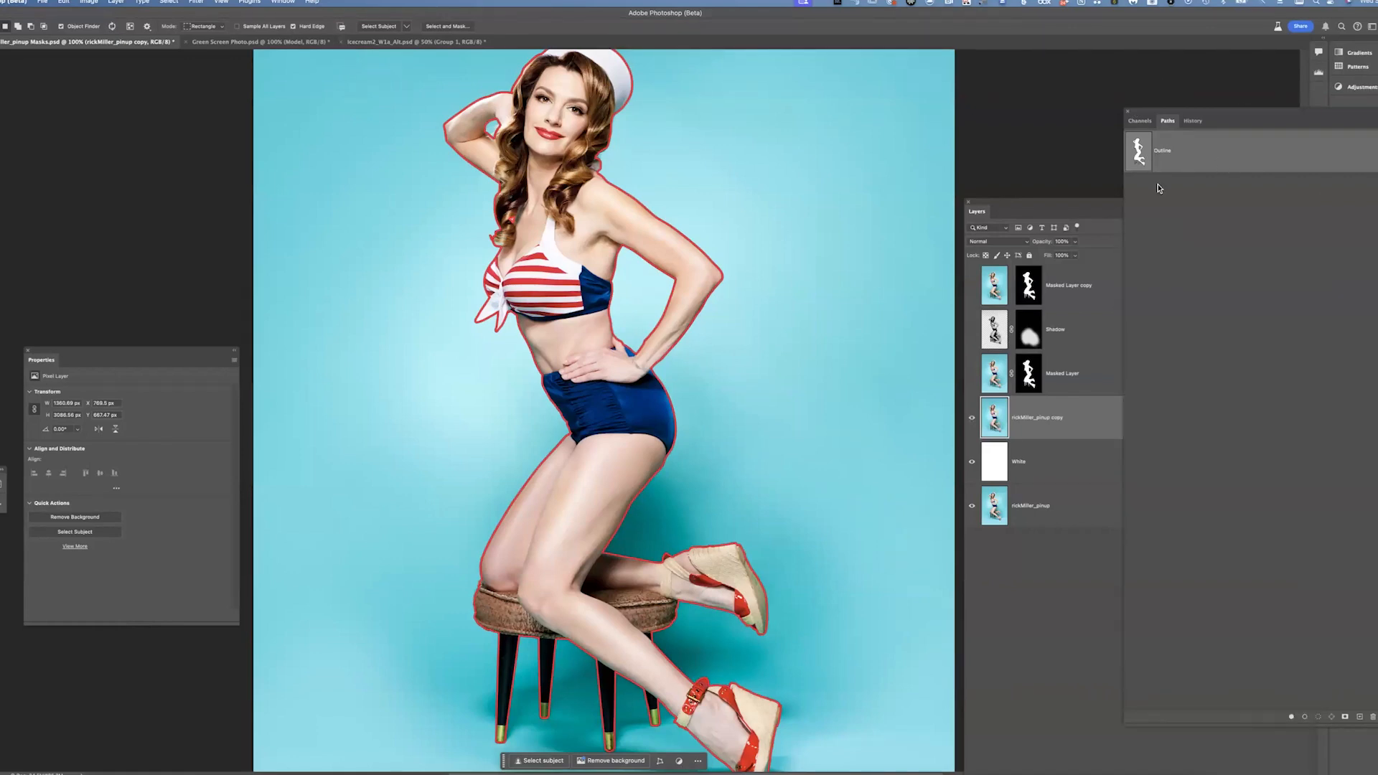
pyautogui.keyDown('super'); pyautogui.click(1142, 154); pyautogui.keyUp('super')
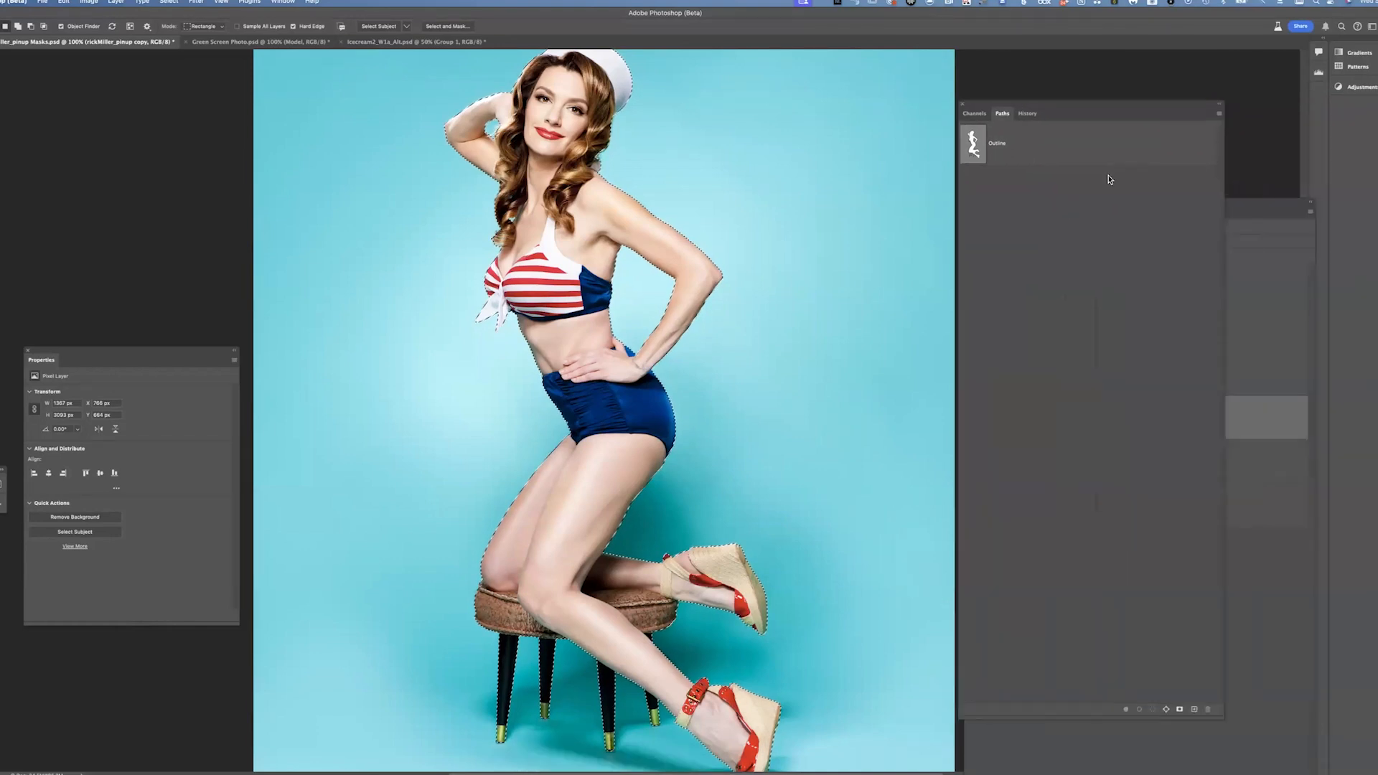
pyautogui.press('super+d')
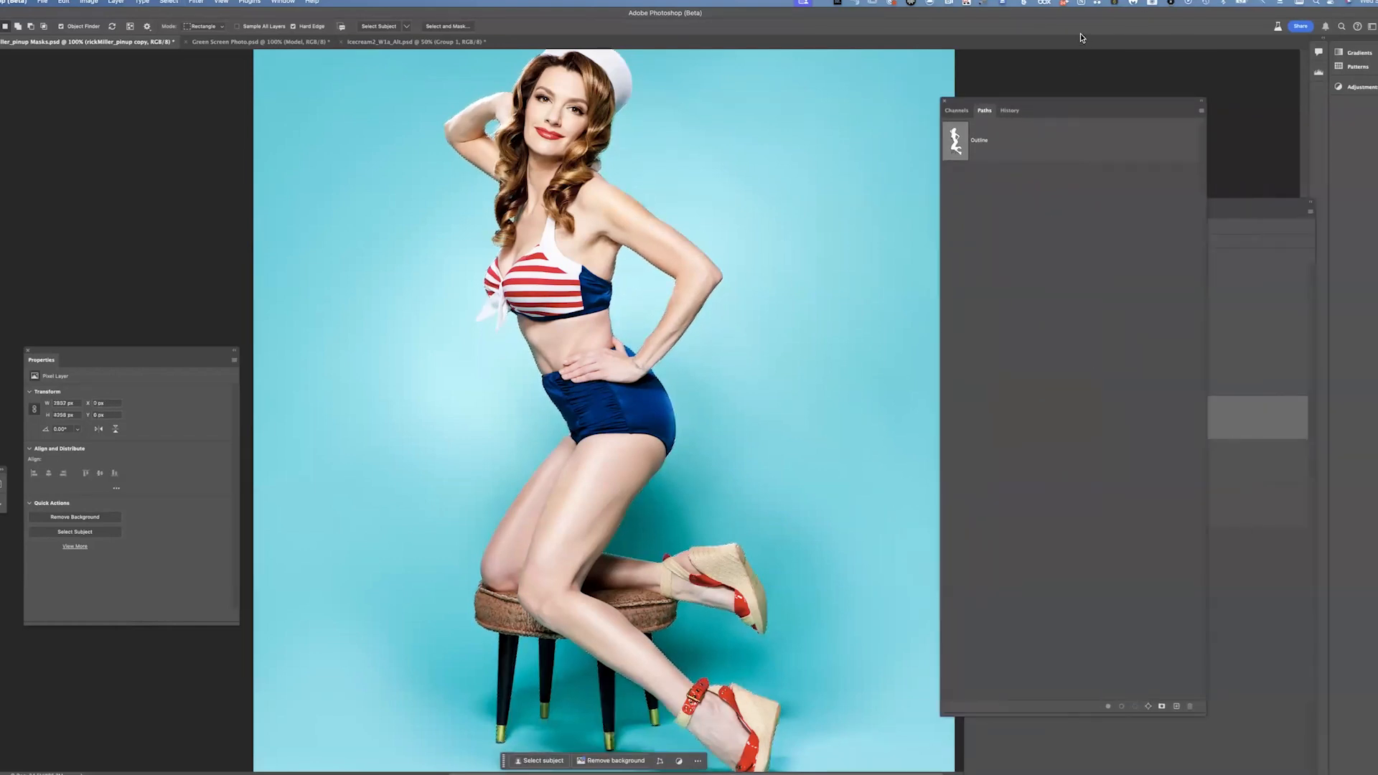
# Convert the Outline path into a selection with the Make Selection command
pyautogui.click(1031, 146)
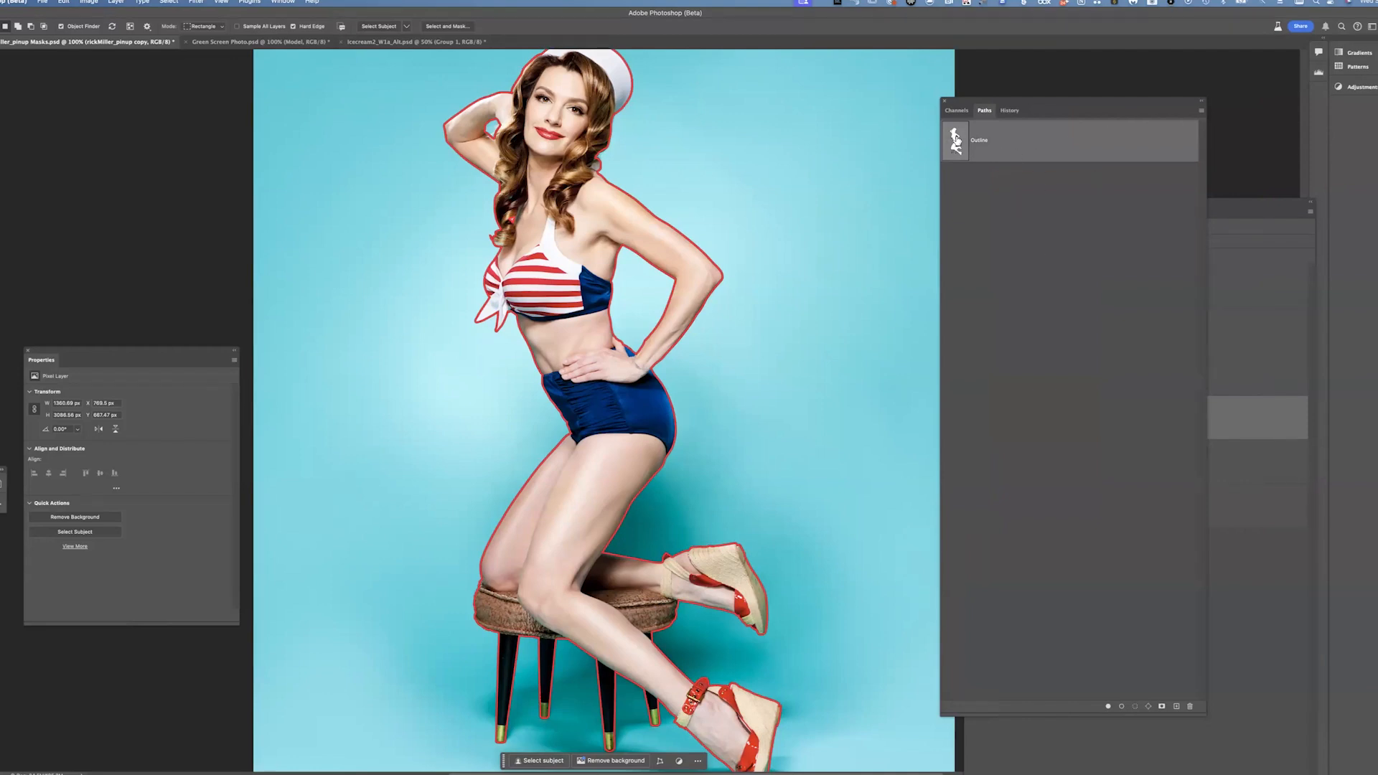
pyautogui.click(1202, 113)
pyautogui.click(1144, 246)
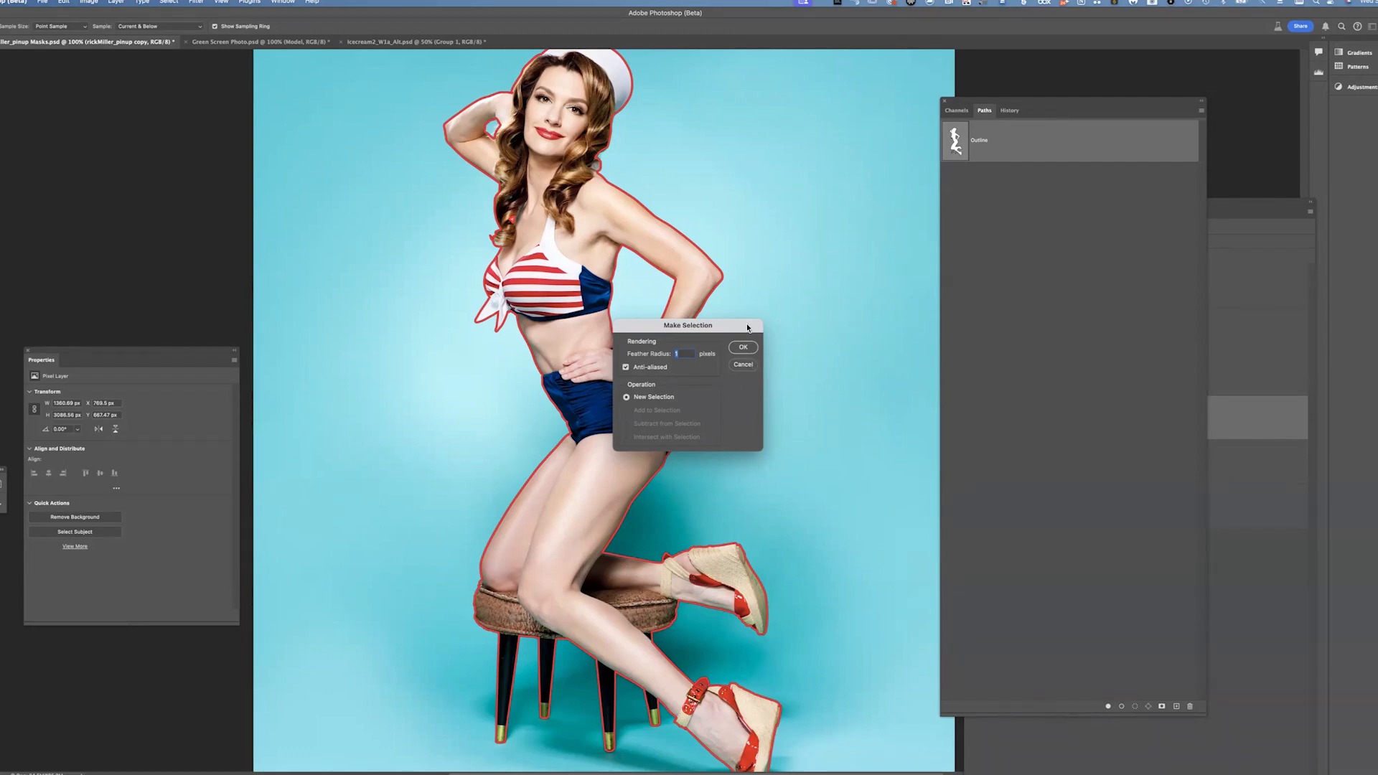
pyautogui.press('Return')
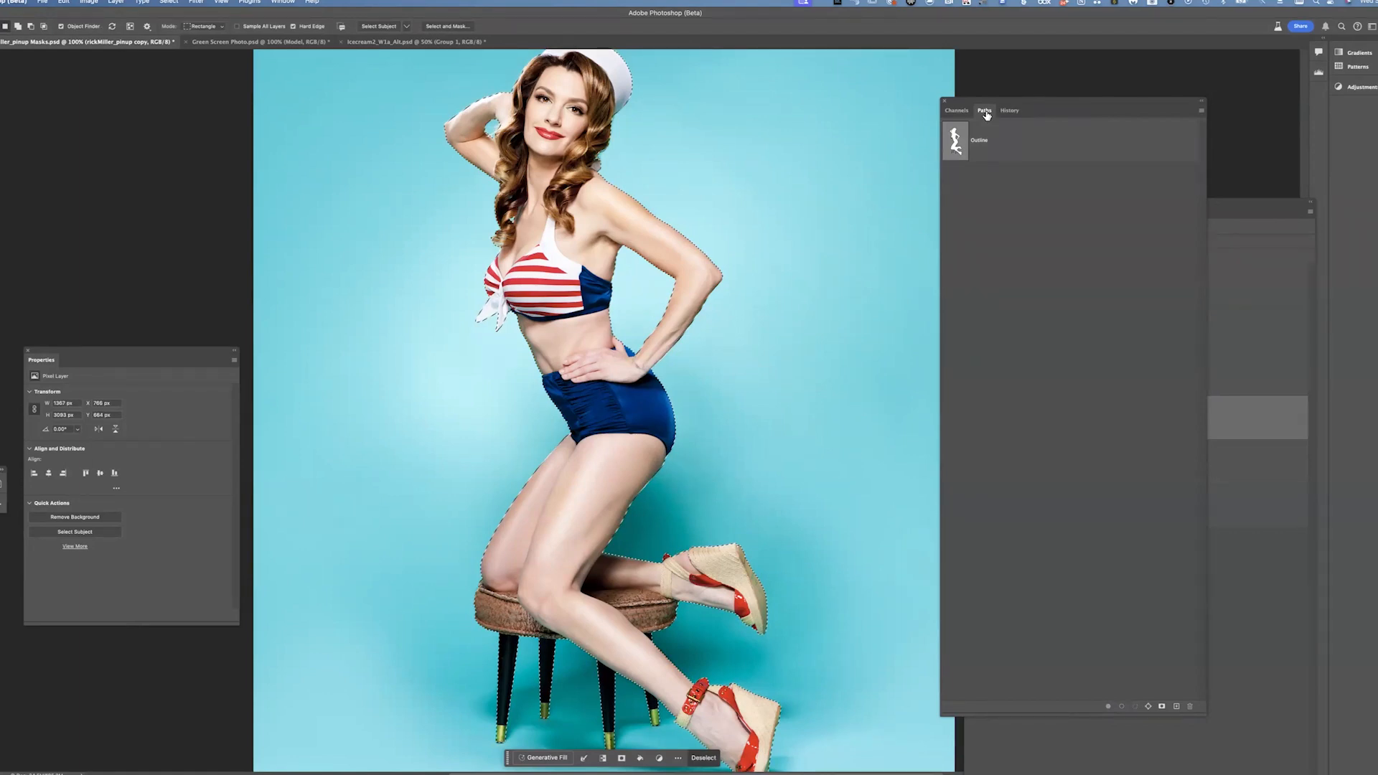
# Select the rickMiller_pinup copy layer and move the Layers panel up over the Paths panel
pyautogui.click(1285, 547)
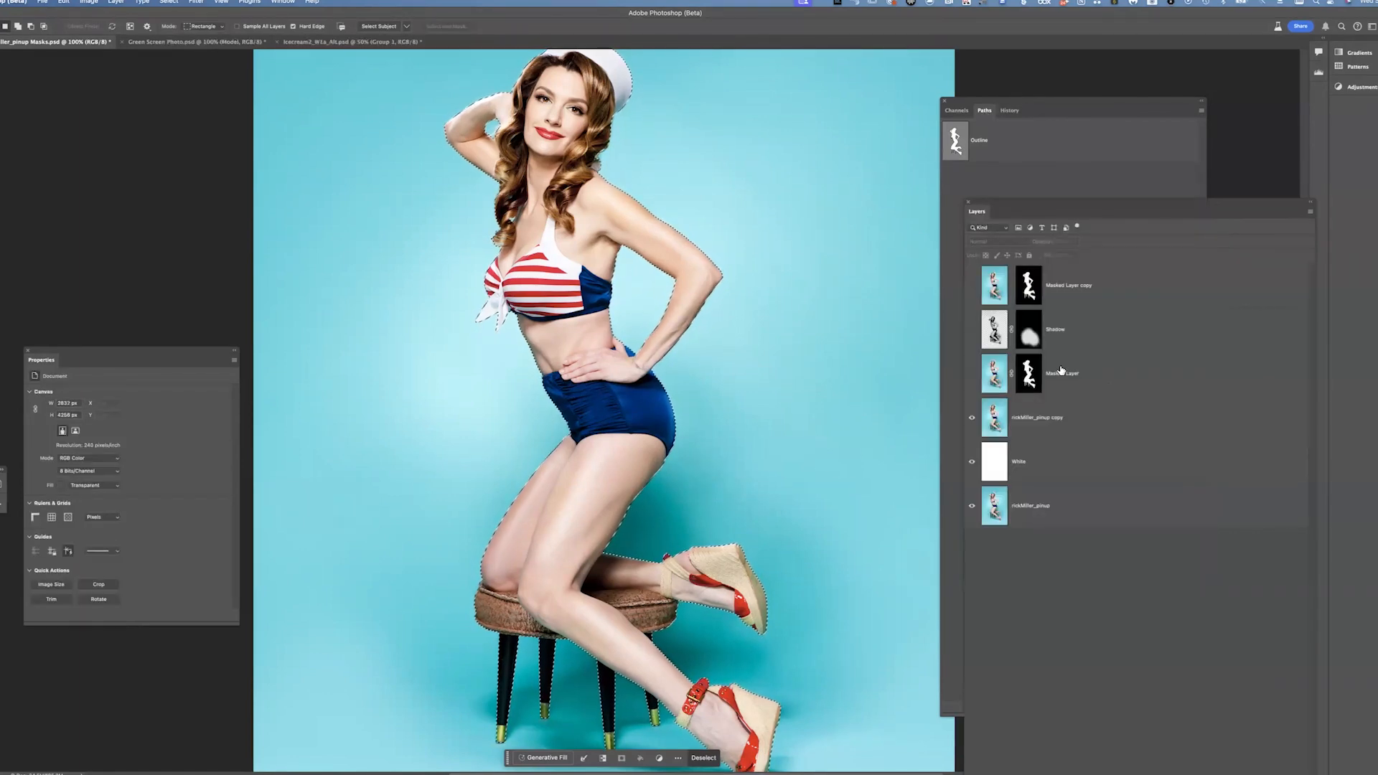
pyautogui.click(1076, 426)
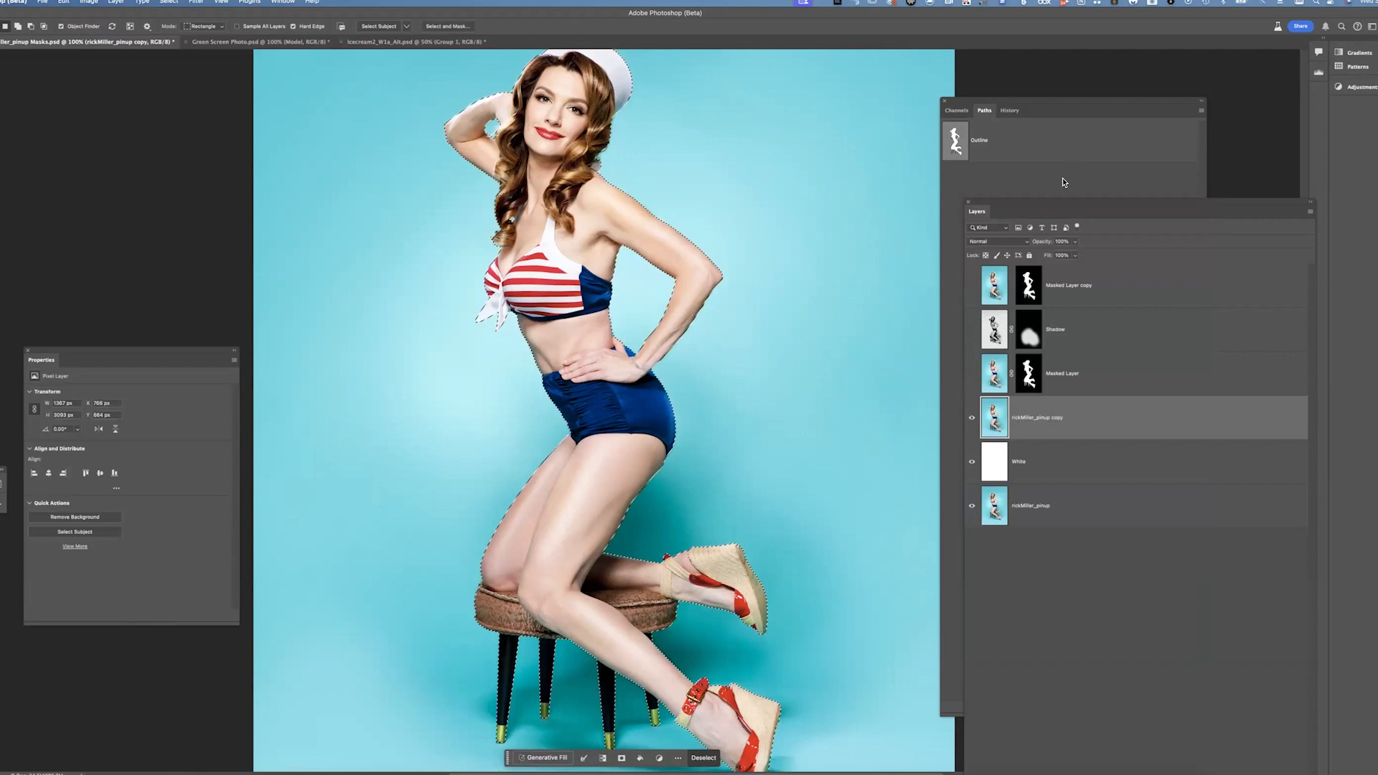
pyautogui.moveTo(1069, 203); pyautogui.dragTo(1066, 83)
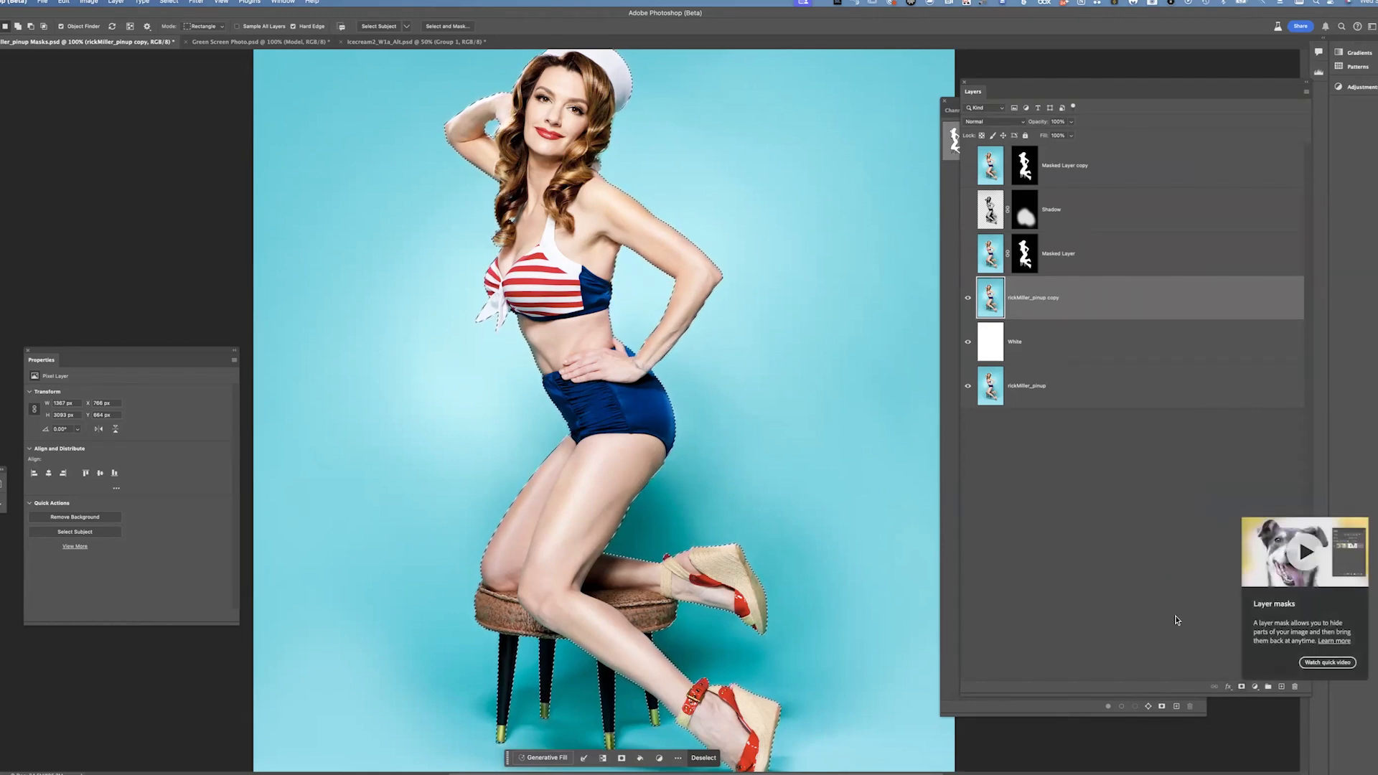
# Add a layer mask that reveals the selection to the rickMiller_pinup copy layer
pyautogui.click(115, 2)
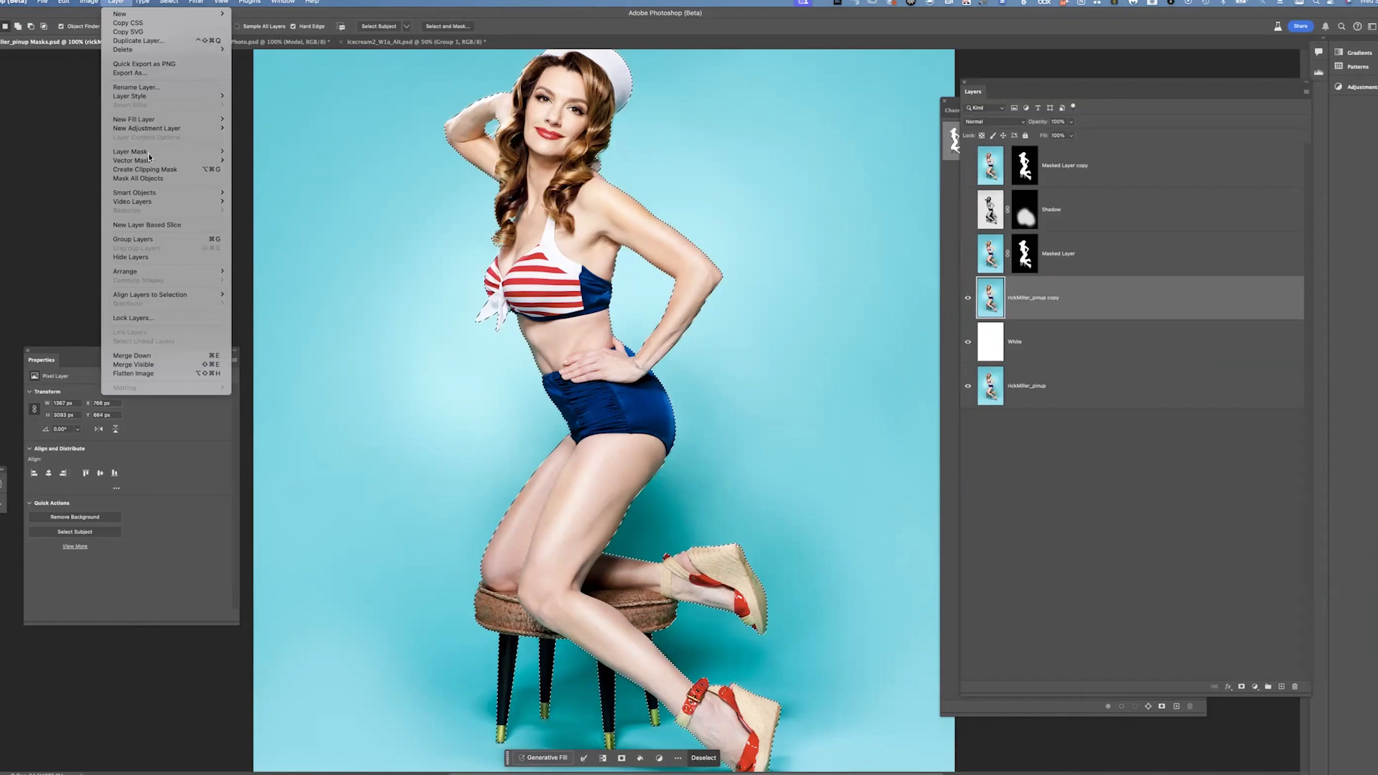
pyautogui.moveTo(216, 152)
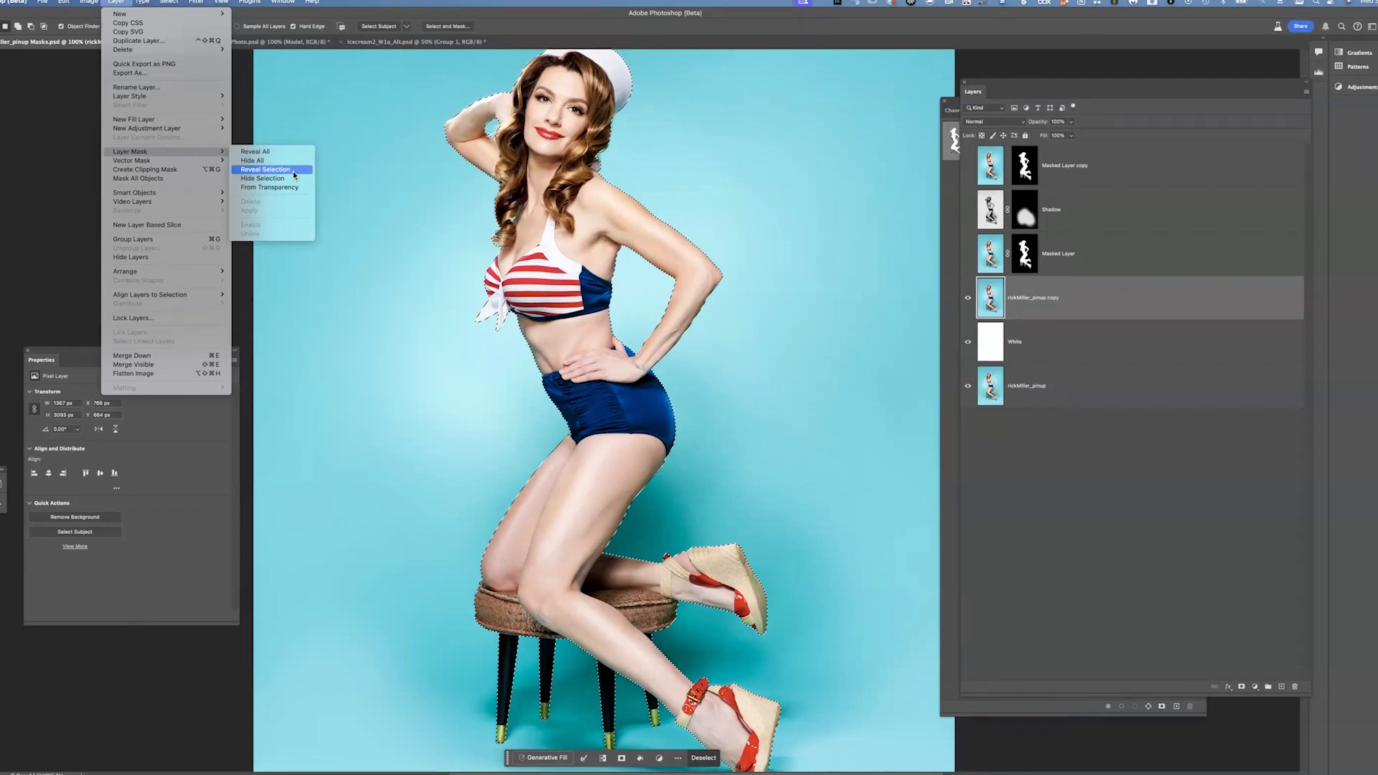
pyautogui.click(291, 171)
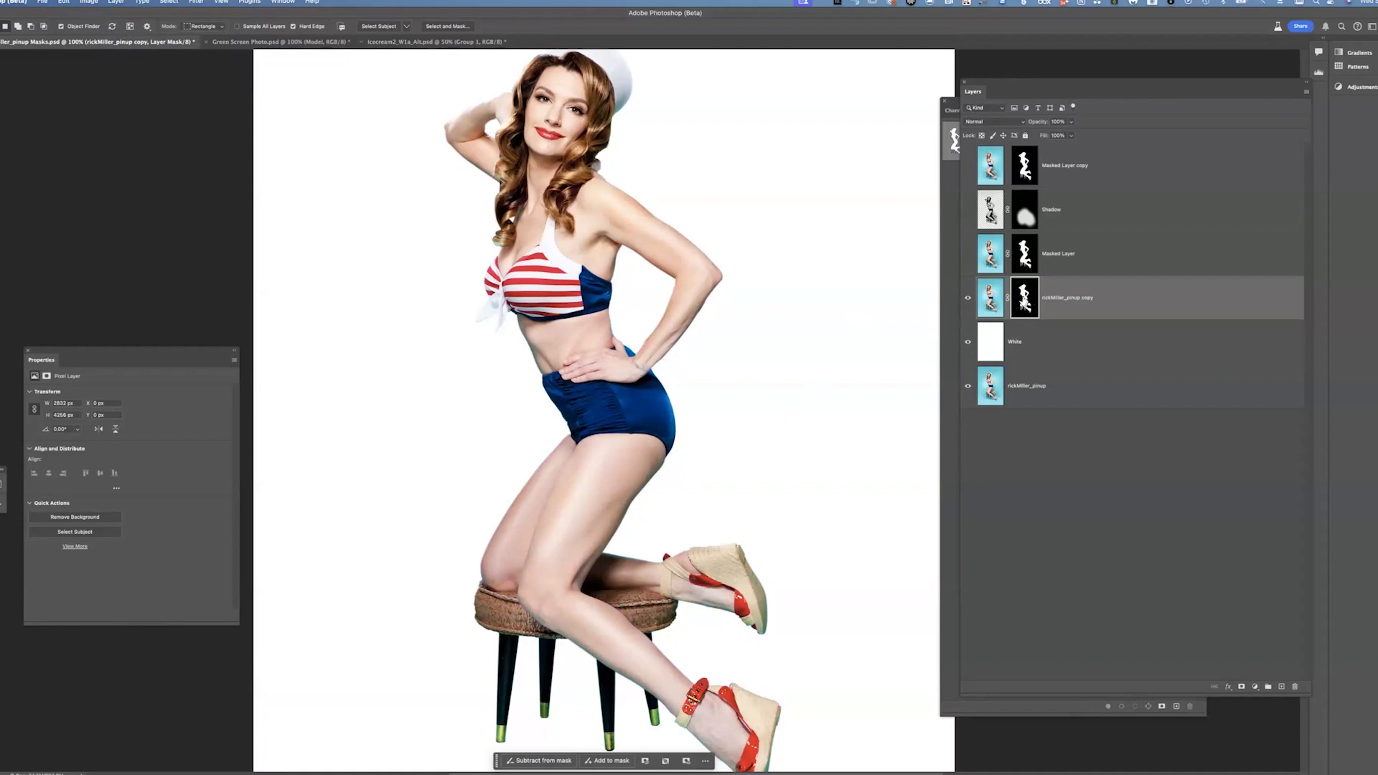
# Inspect the new layer mask, then zoom in on the masked edge around the swimsuit and hip
pyautogui.keyDown('alt'); pyautogui.click(1024, 298); pyautogui.keyUp('alt')
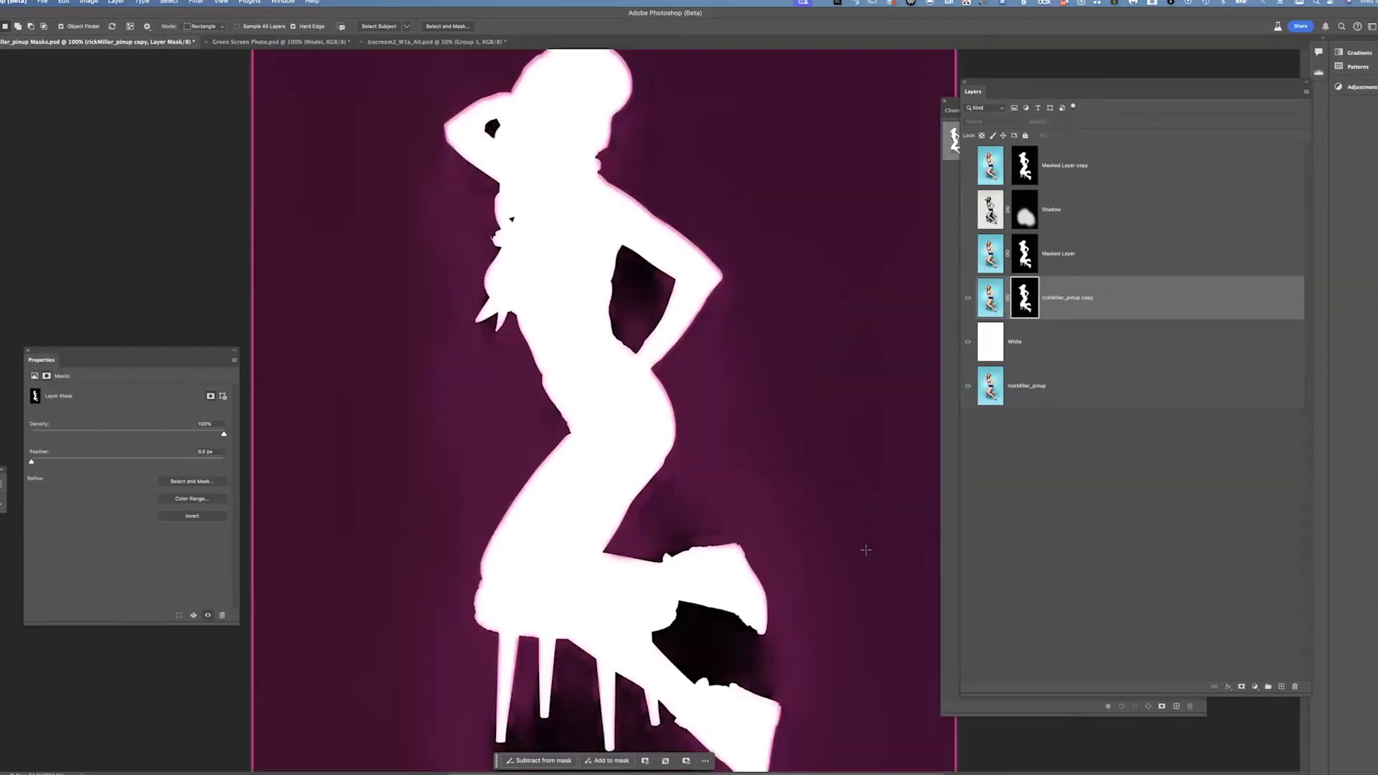
pyautogui.press('v')
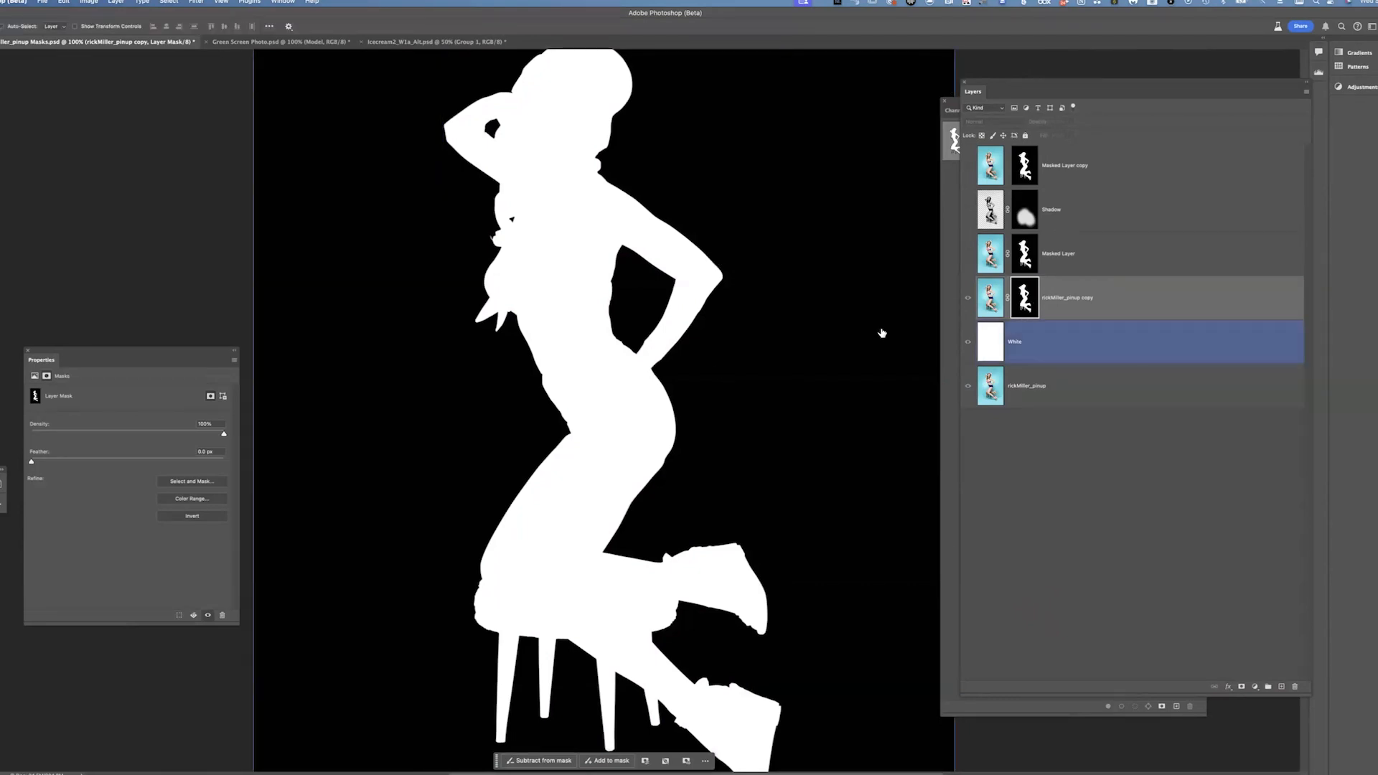
pyautogui.click(967, 298)
pyautogui.hotkey('alt', ']')
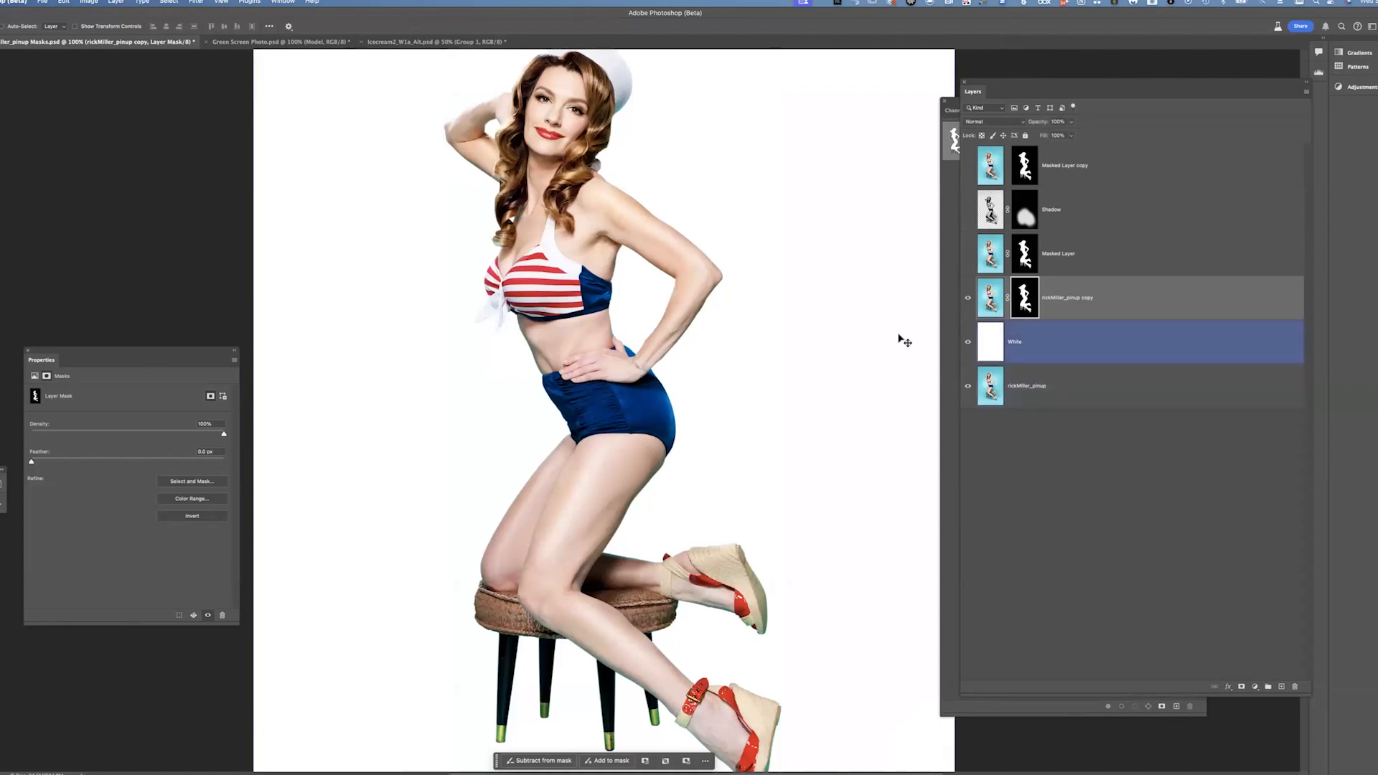
pyautogui.press('super+plus')
pyautogui.press('super+plus')
pyautogui.press('super+plus')
pyautogui.press('super+plus')
pyautogui.press('super+plus')
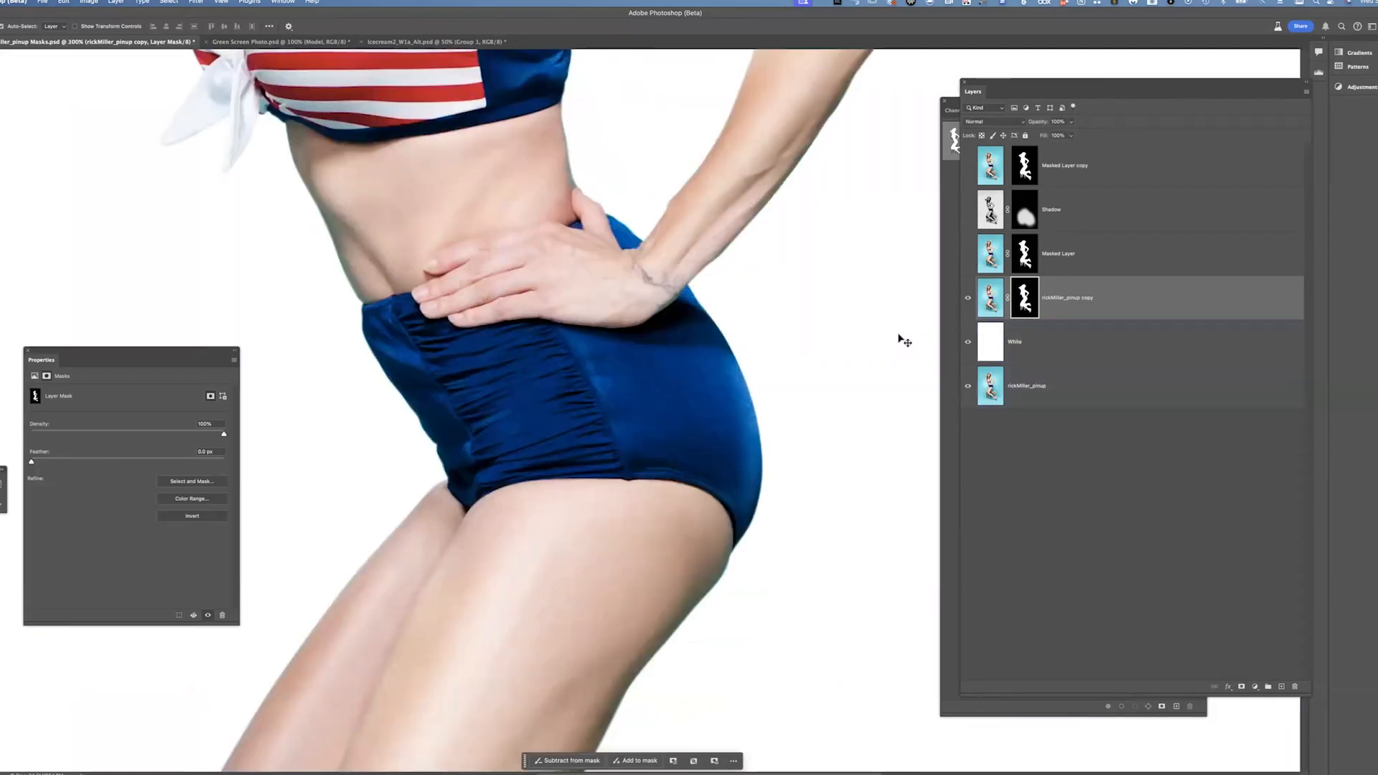
pyautogui.moveTo(775, 495); pyautogui.dragTo(691, 326)
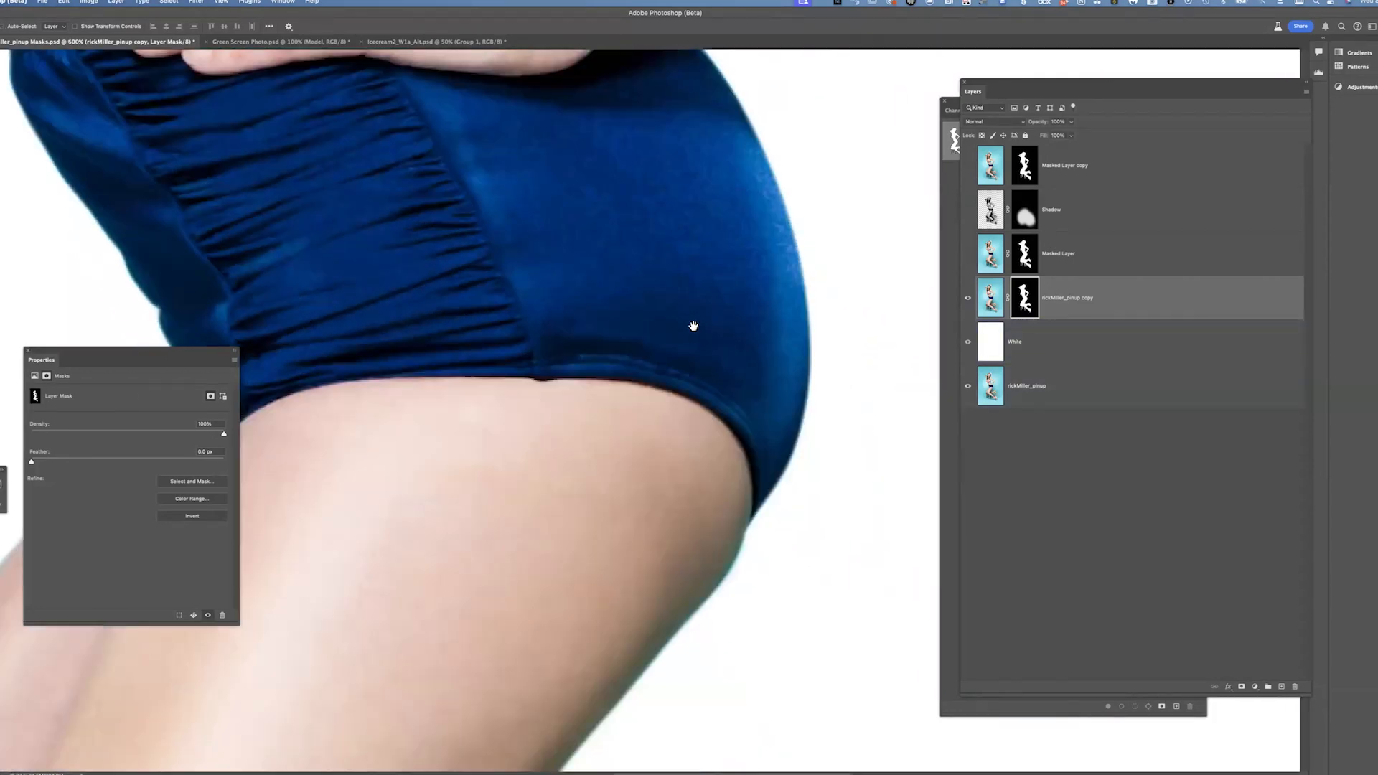
# Pan down to the leg and sandal, then disable and re-enable the layer mask to compare the edges
pyautogui.moveTo(761, 603); pyautogui.dragTo(702, 328)
pyautogui.moveTo(622, 639); pyautogui.dragTo(622, 389)
pyautogui.moveTo(758, 513); pyautogui.dragTo(809, 265)
pyautogui.moveTo(544, 363); pyautogui.dragTo(404, 283)
pyautogui.moveTo(309, 229); pyautogui.dragTo(384, 265)
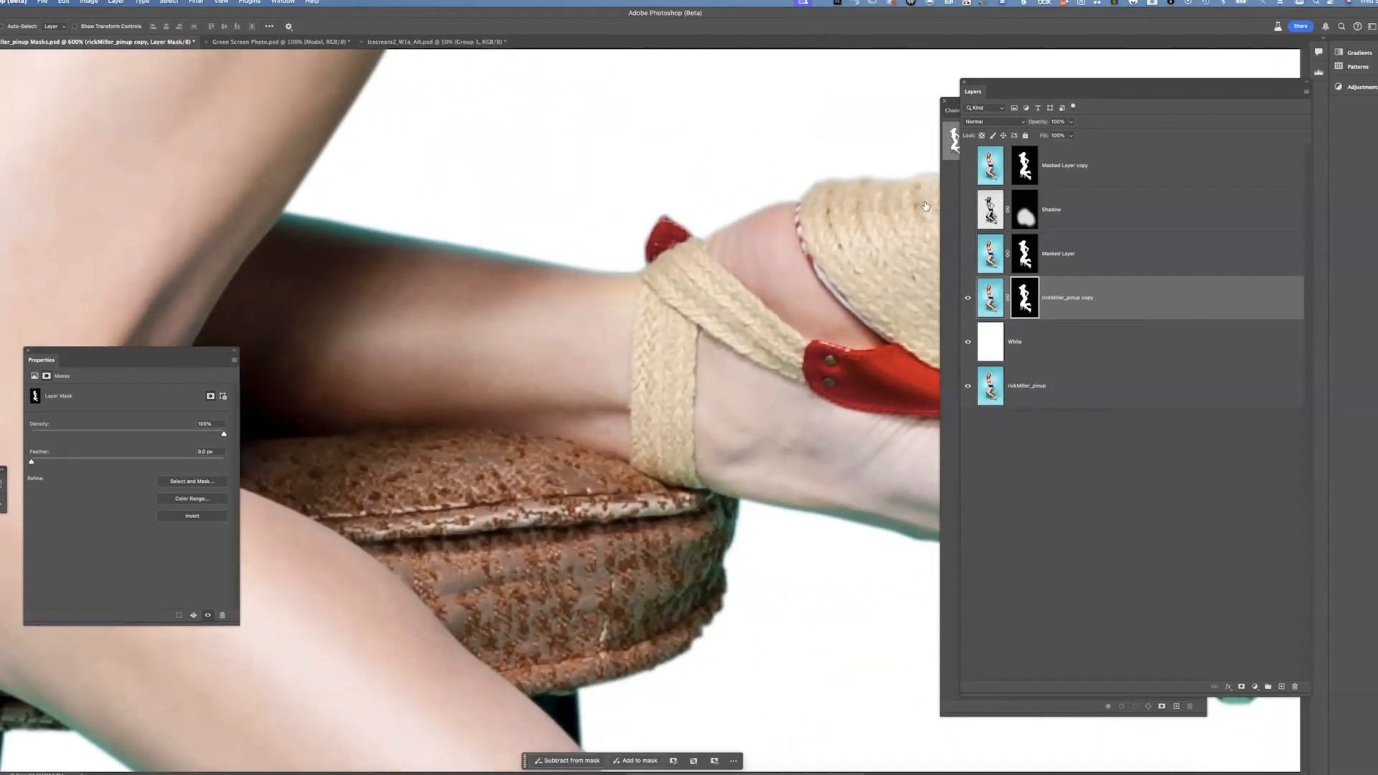
pyautogui.keyDown('shift'); pyautogui.click(1024, 298); pyautogui.keyUp('shift')
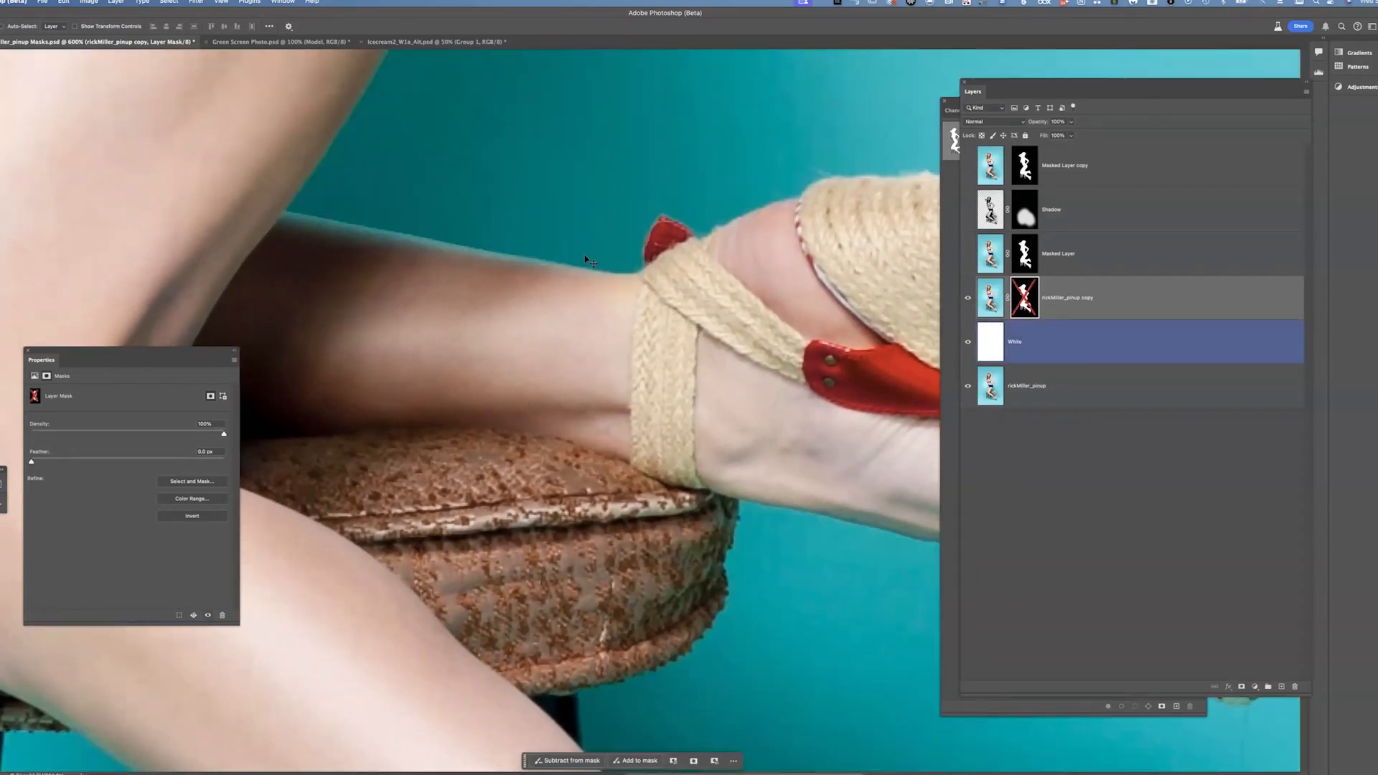
pyautogui.keyDown('shift'); pyautogui.click(1030, 301); pyautogui.keyUp('shift')
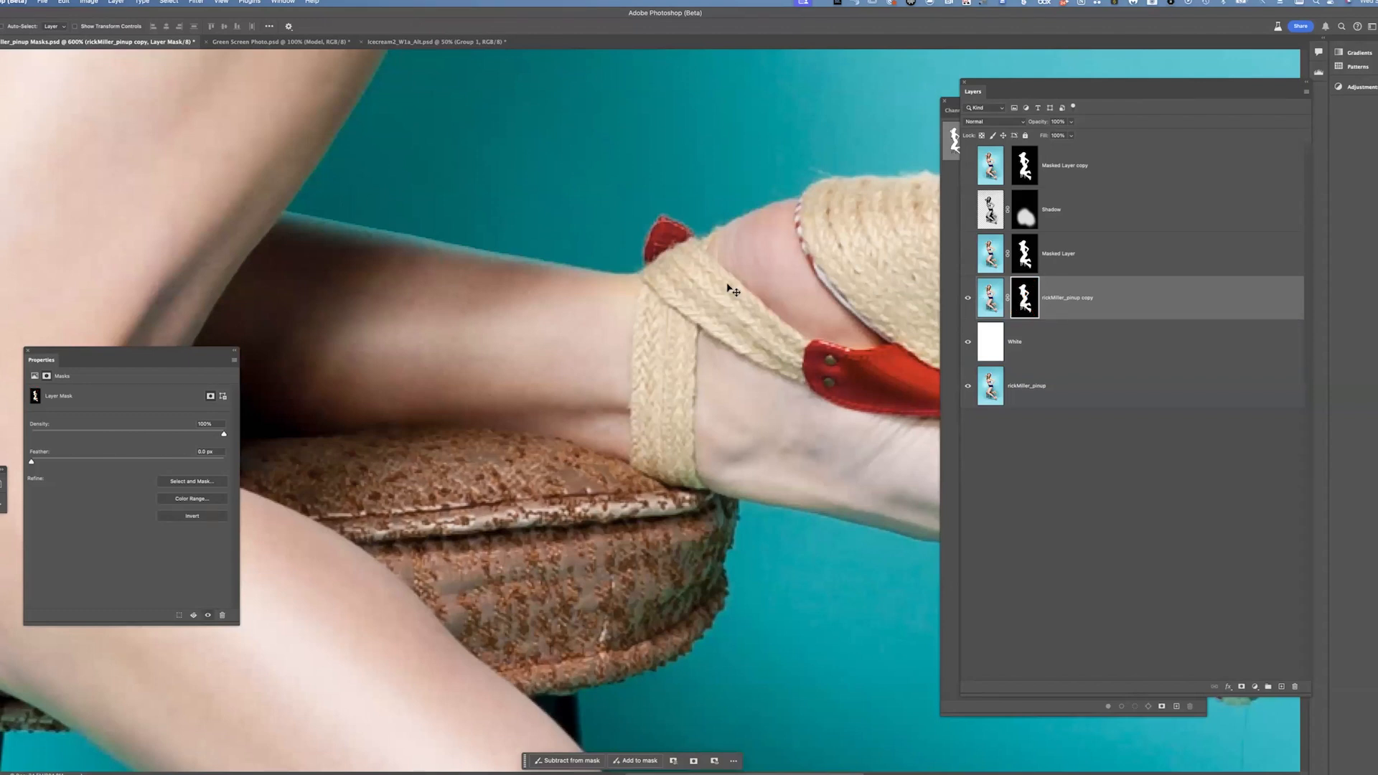
# Pan across the sandals, knee, torso, neck and hair to inspect the masked edges of the figure
pyautogui.moveTo(557, 304); pyautogui.dragTo(242, 300)
pyautogui.moveTo(717, 330); pyautogui.dragTo(618, 323)
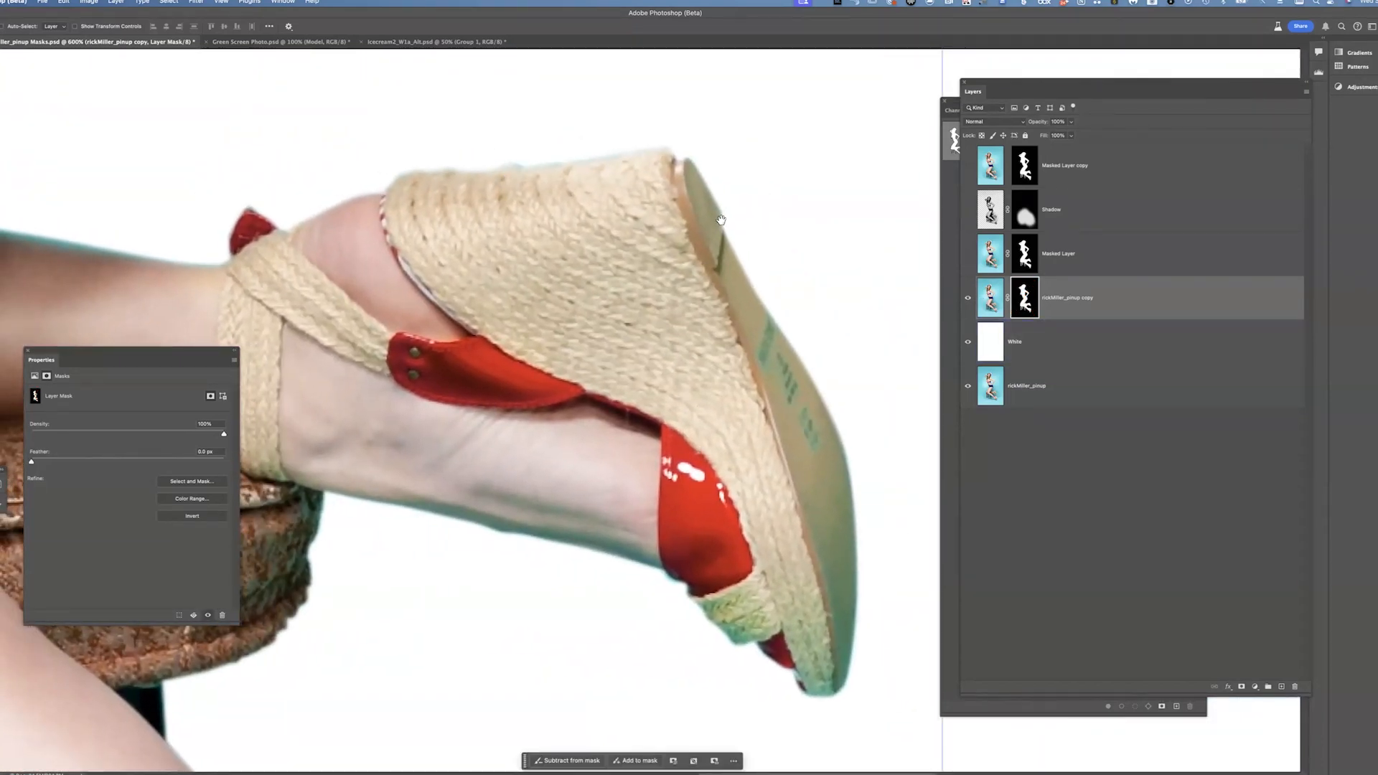
pyautogui.scroll(-5, 789, 463)
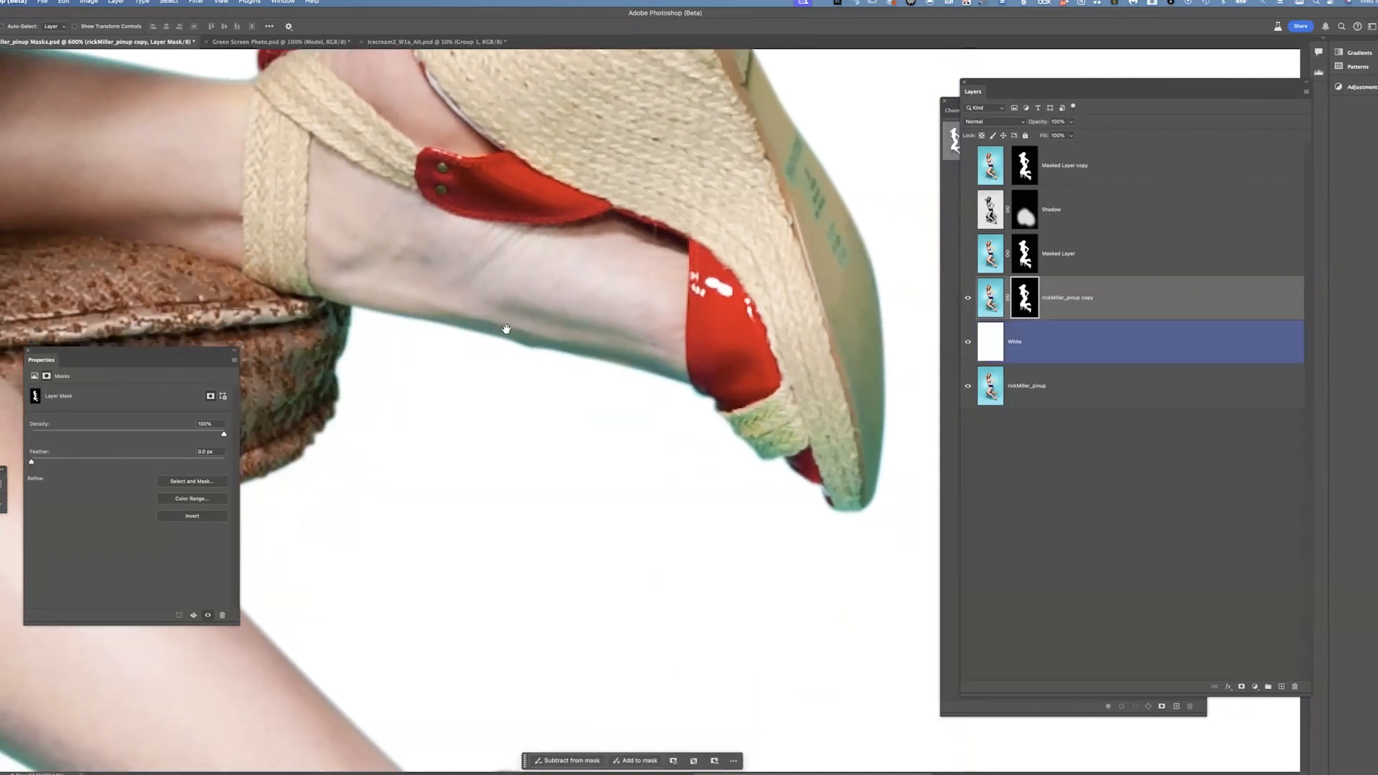
pyautogui.moveTo(504, 329); pyautogui.dragTo(677, 271)
pyautogui.scroll(-10, 602, 345)
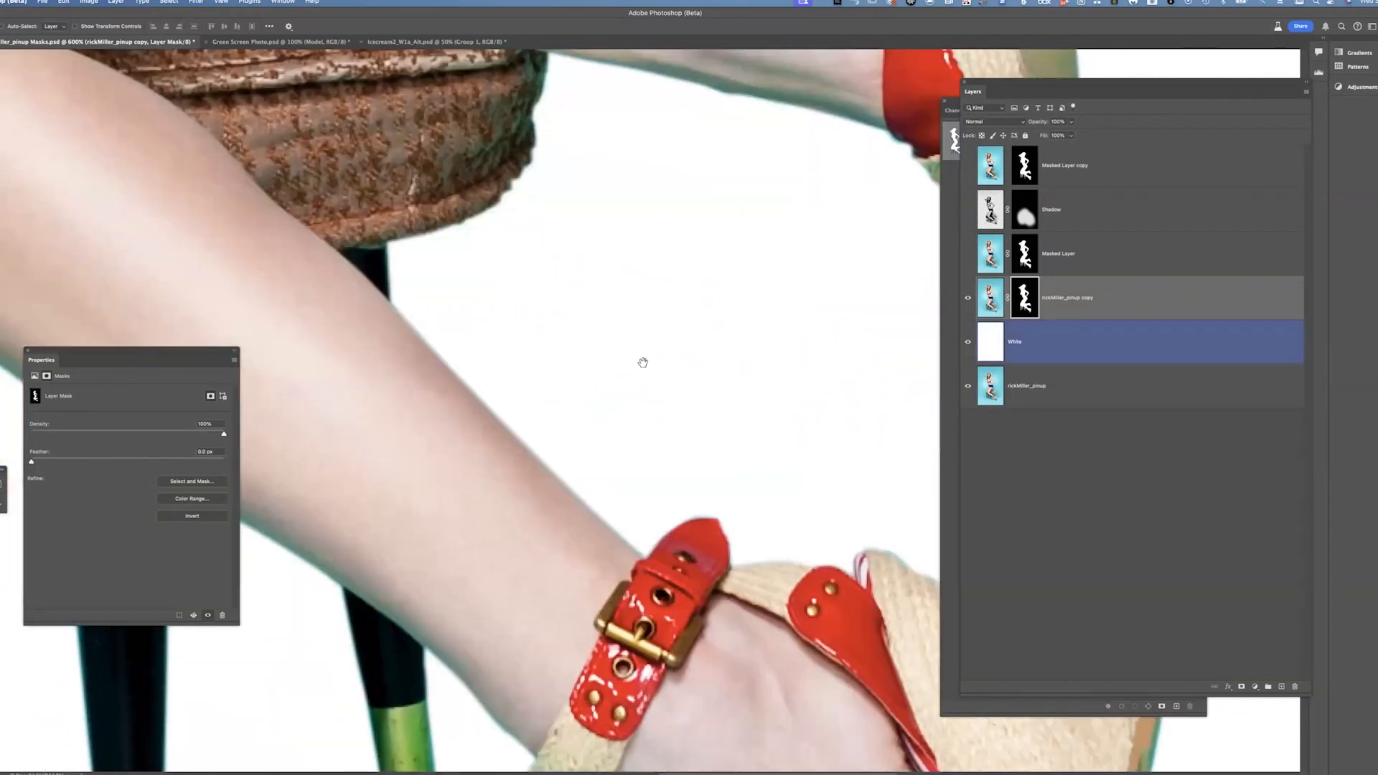
pyautogui.scroll(-5, 662, 203)
pyautogui.hscroll(10, 663, 203)
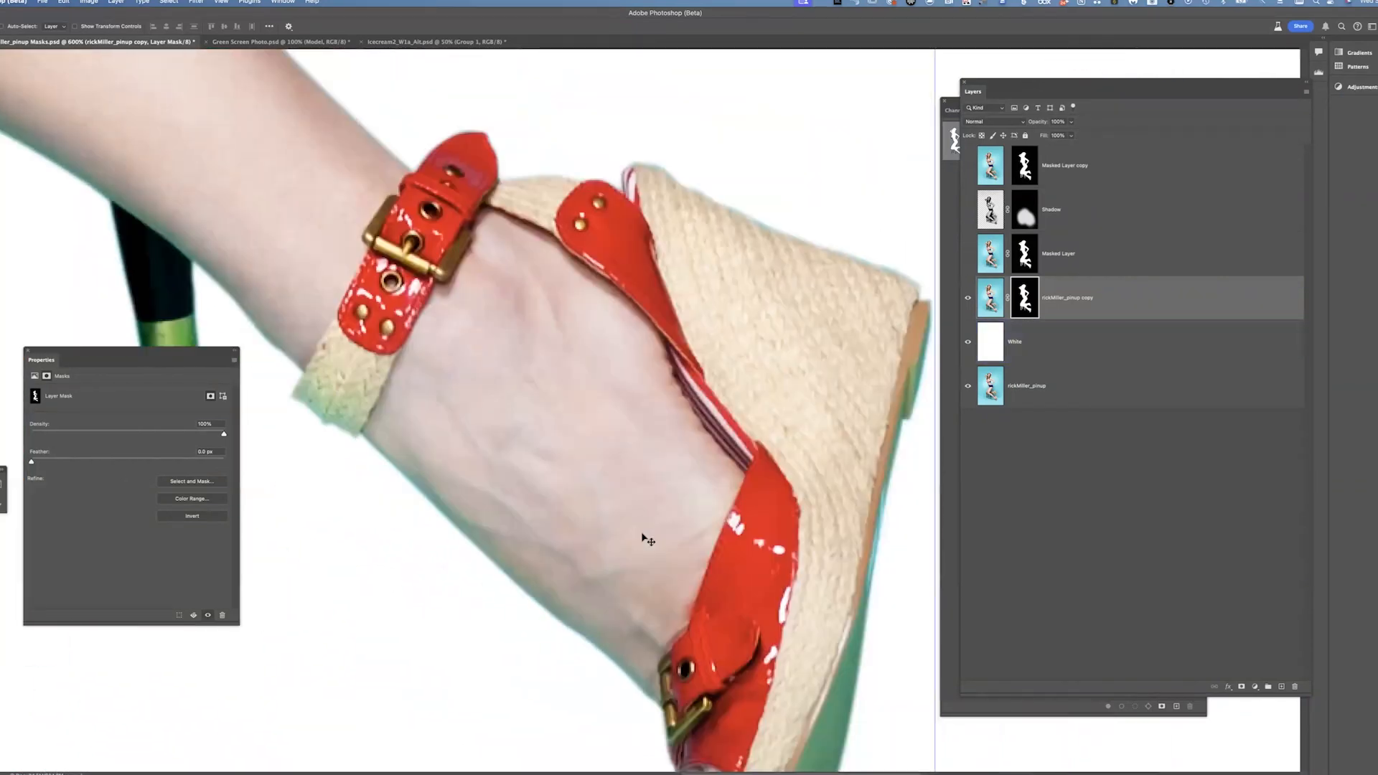
pyautogui.moveTo(793, 445); pyautogui.dragTo(756, 372)
pyautogui.moveTo(431, 230); pyautogui.dragTo(804, 590)
pyautogui.moveTo(678, 510); pyautogui.dragTo(757, 628)
pyautogui.moveTo(344, 471); pyautogui.dragTo(735, 626)
pyautogui.moveTo(673, 311); pyautogui.dragTo(658, 577)
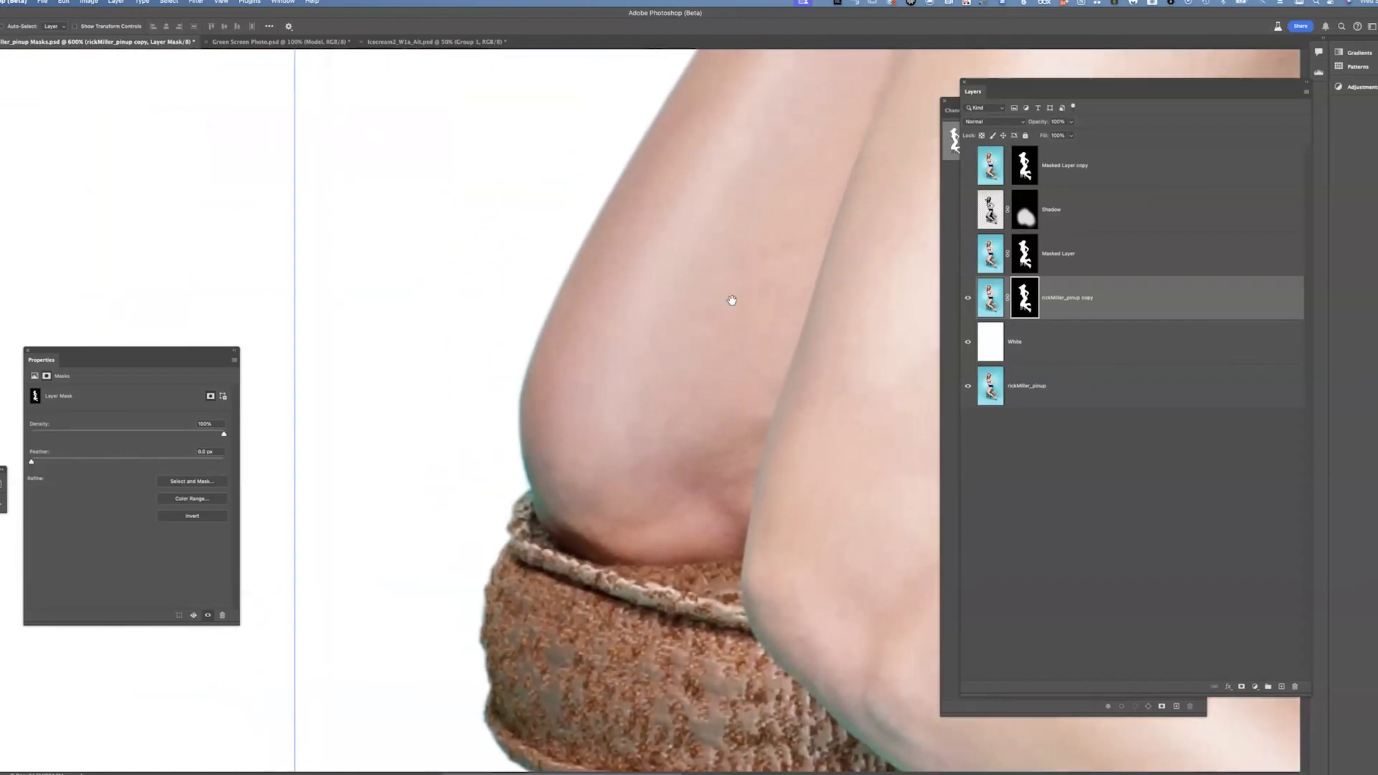
pyautogui.moveTo(732, 298); pyautogui.dragTo(685, 473)
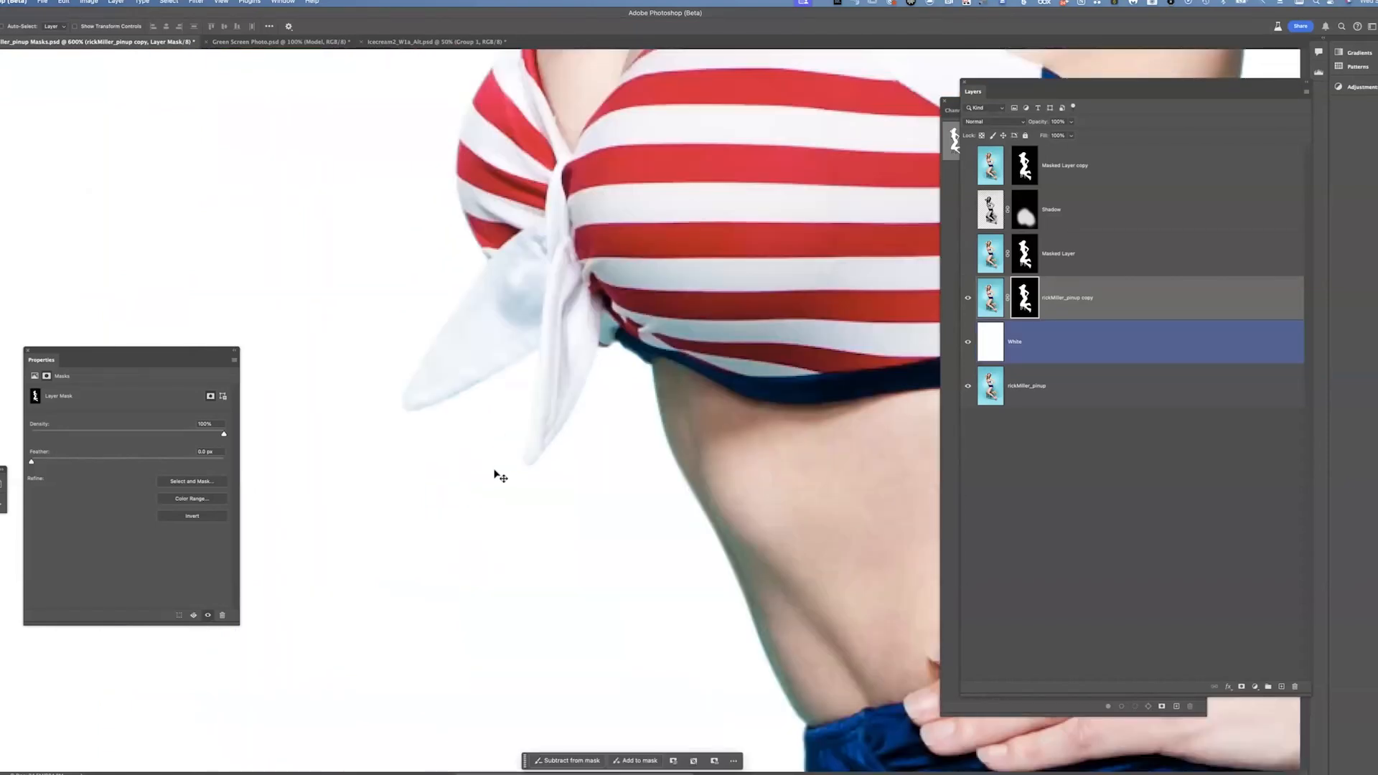
pyautogui.moveTo(567, 356); pyautogui.dragTo(518, 649)
pyautogui.moveTo(604, 267); pyautogui.dragTo(612, 397)
pyautogui.moveTo(546, 271); pyautogui.dragTo(508, 451)
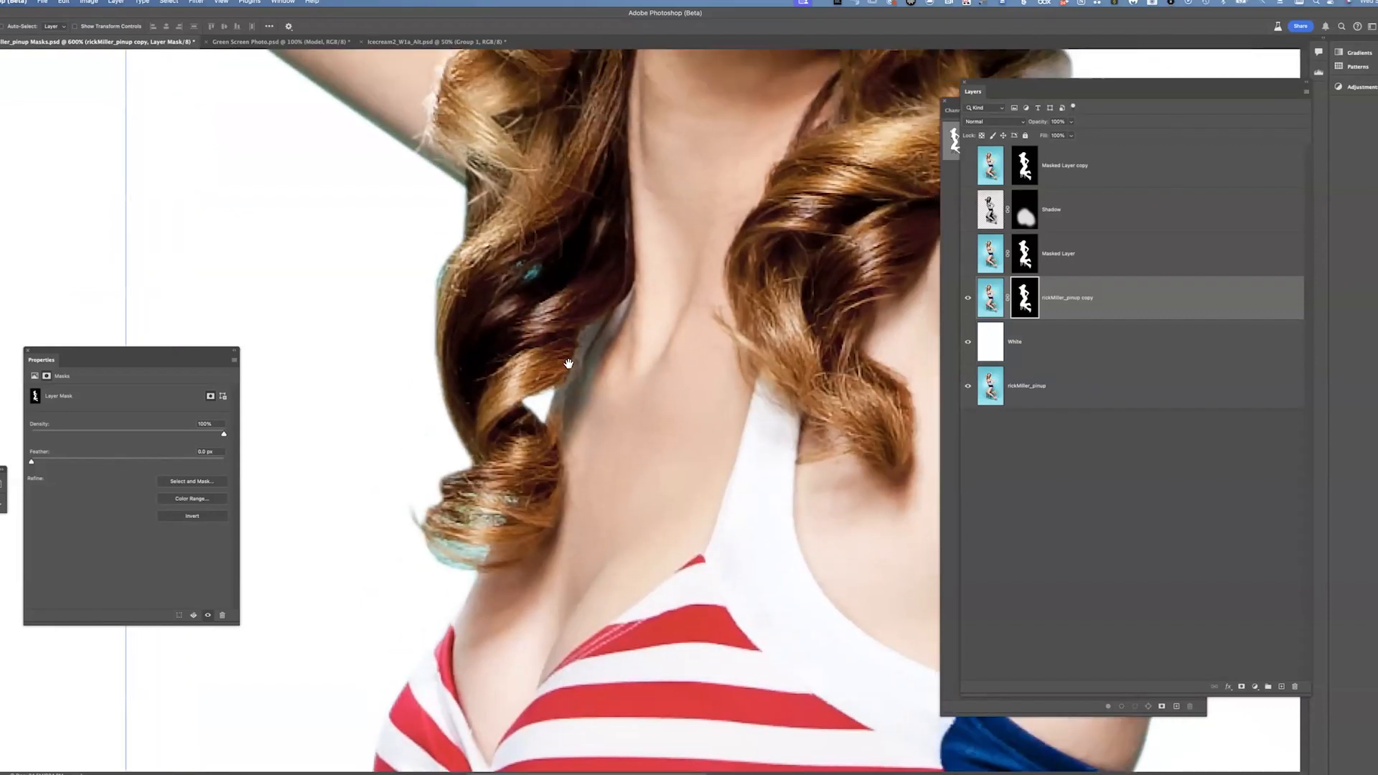
pyautogui.moveTo(612, 324); pyautogui.dragTo(603, 369)
pyautogui.moveTo(514, 611); pyautogui.dragTo(558, 476)
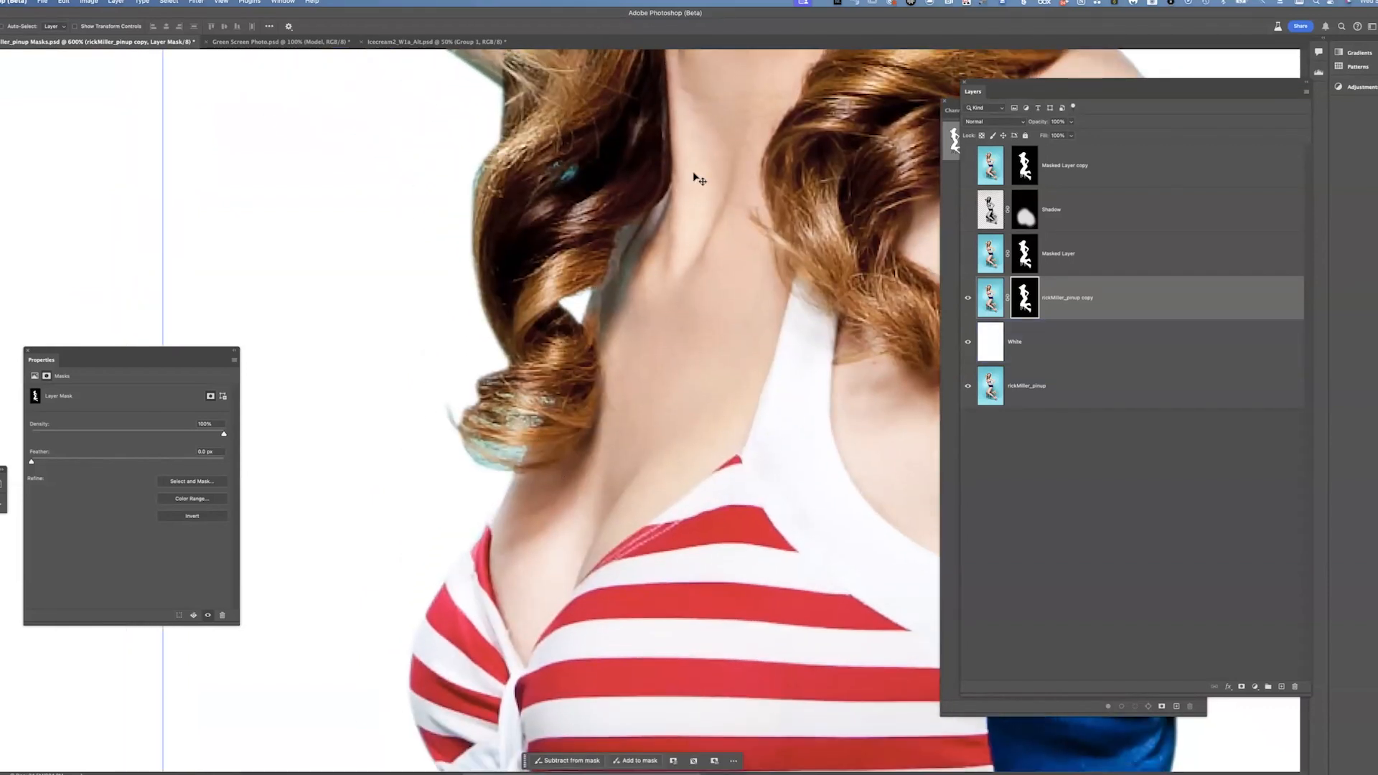
pyautogui.scroll(15, 695, 175)
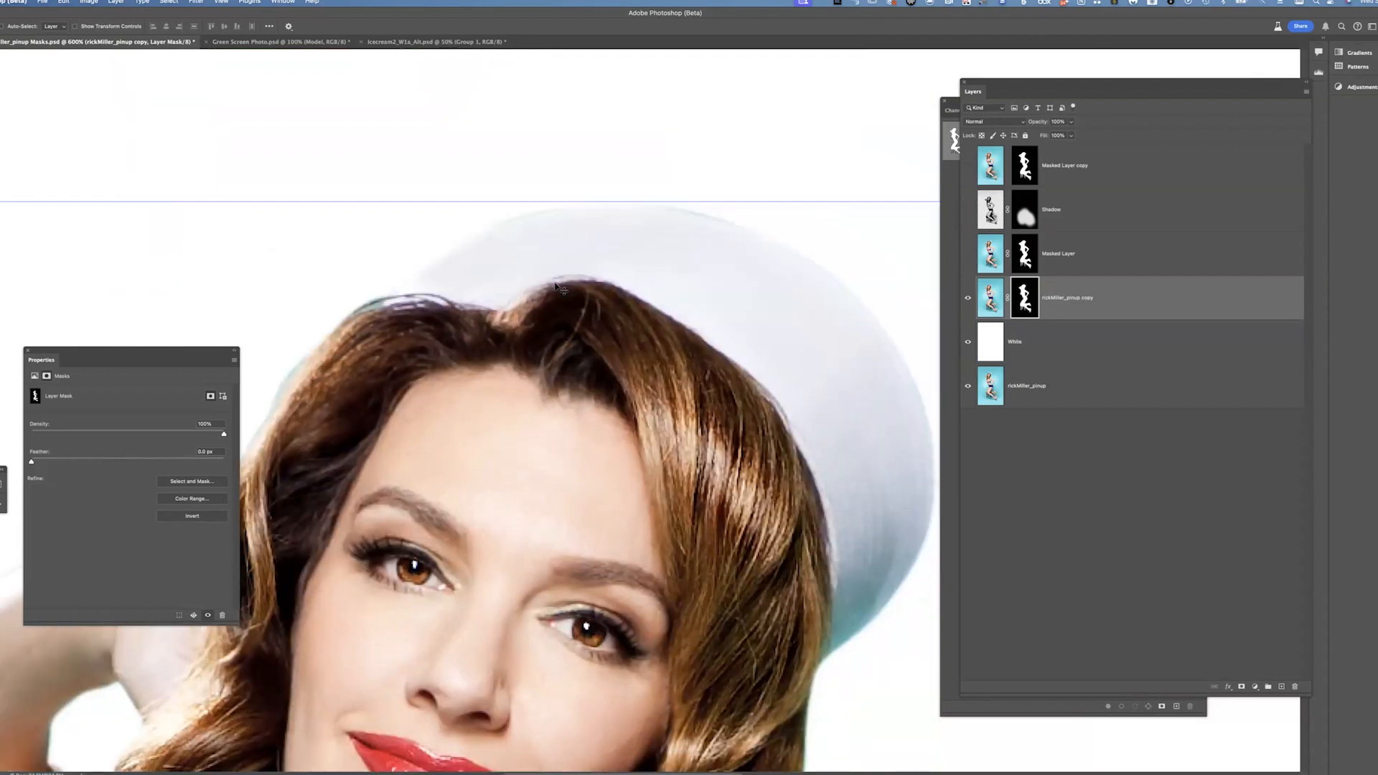
pyautogui.moveTo(556, 287); pyautogui.dragTo(521, 296)
pyautogui.moveTo(457, 357); pyautogui.dragTo(632, 169)
pyautogui.moveTo(496, 302); pyautogui.dragTo(676, 191)
pyautogui.moveTo(360, 347); pyautogui.dragTo(548, 212)
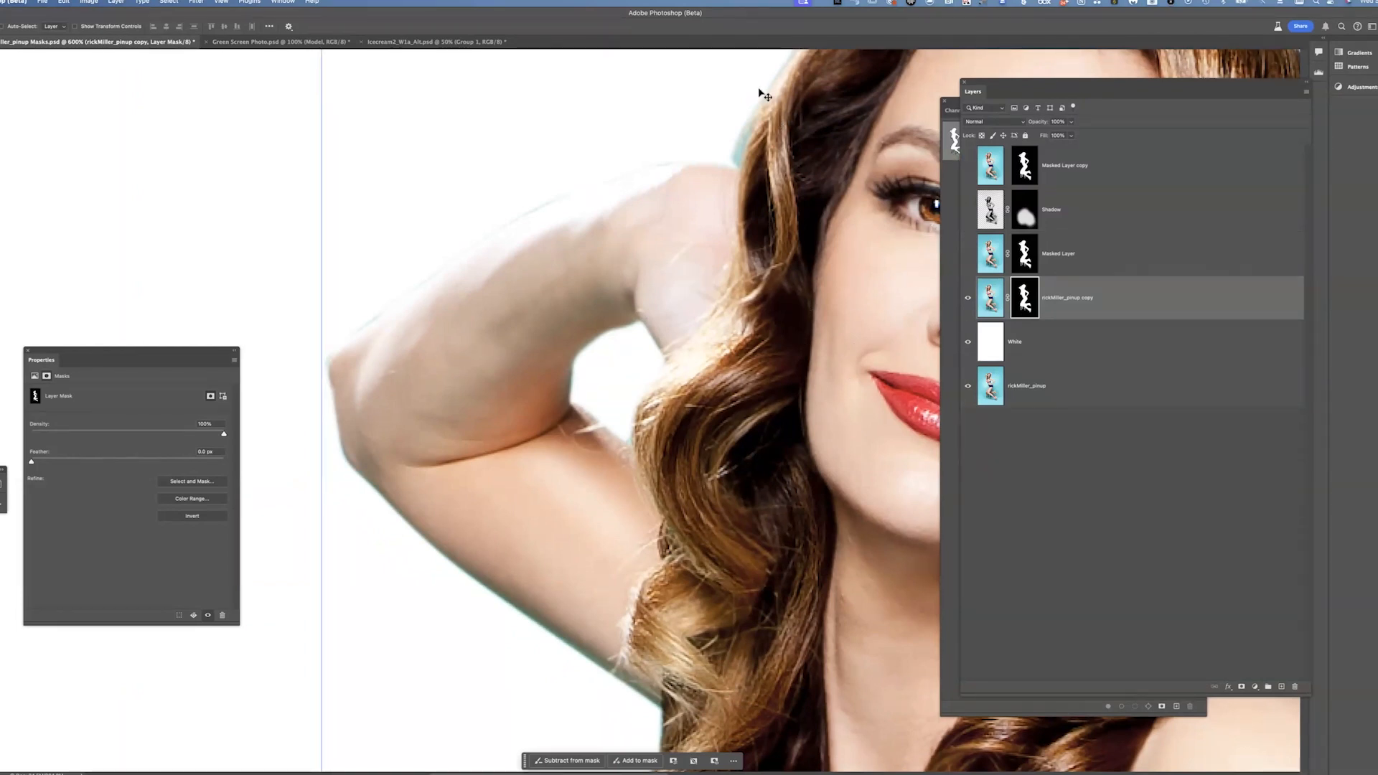
# Switch to the Brush tool and zoom in on the edge of the raised arm
pyautogui.hotkey('alt', '[')
pyautogui.press('b')
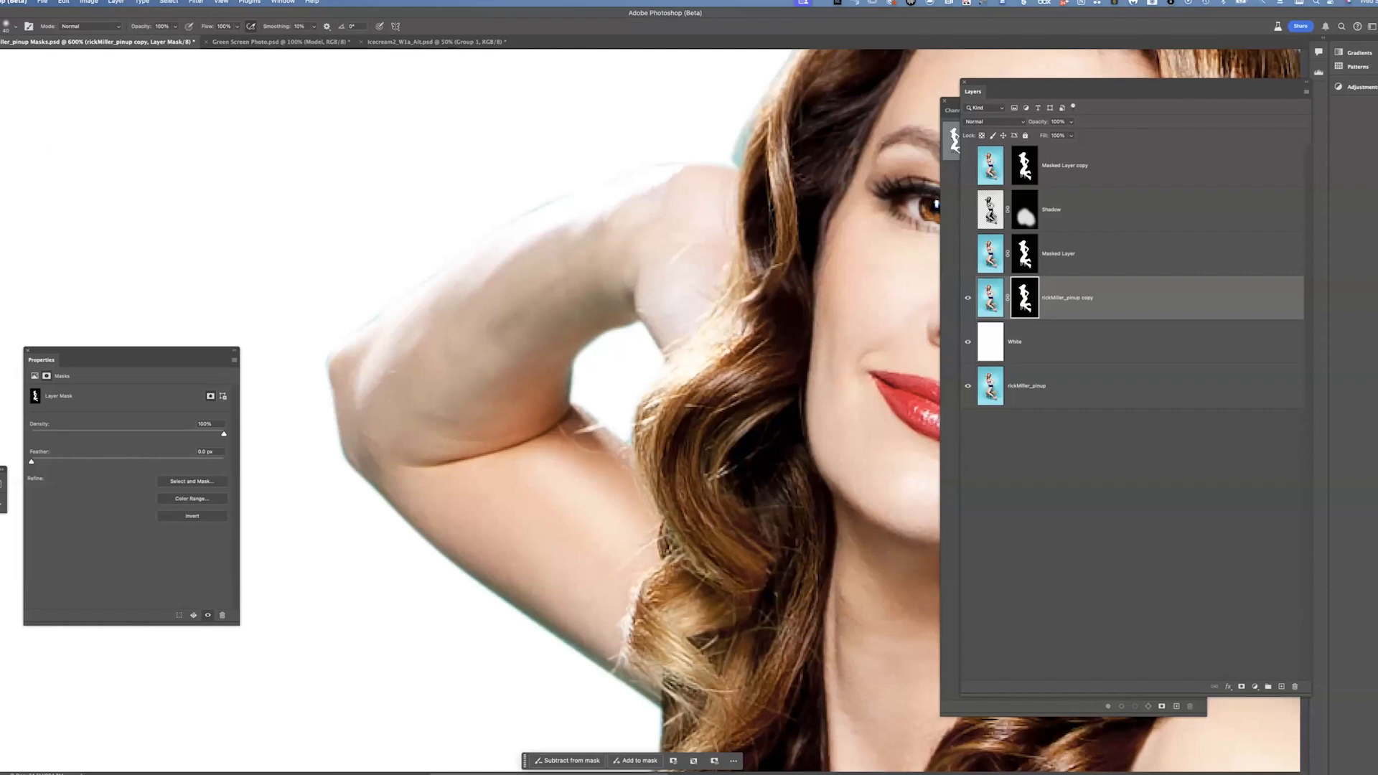
pyautogui.moveTo(449, 190); pyautogui.dragTo(403, 182)
pyautogui.press('super+plus')
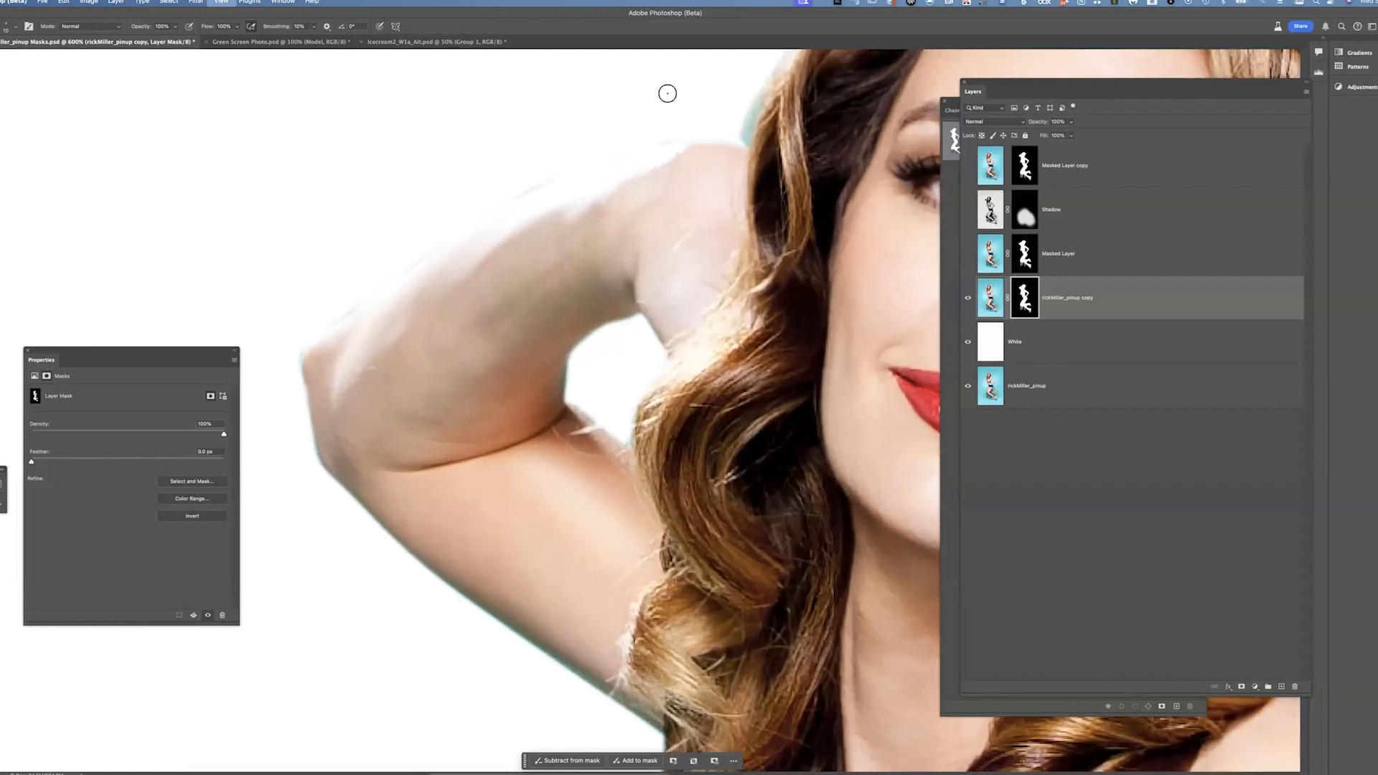
pyautogui.press('super+plus')
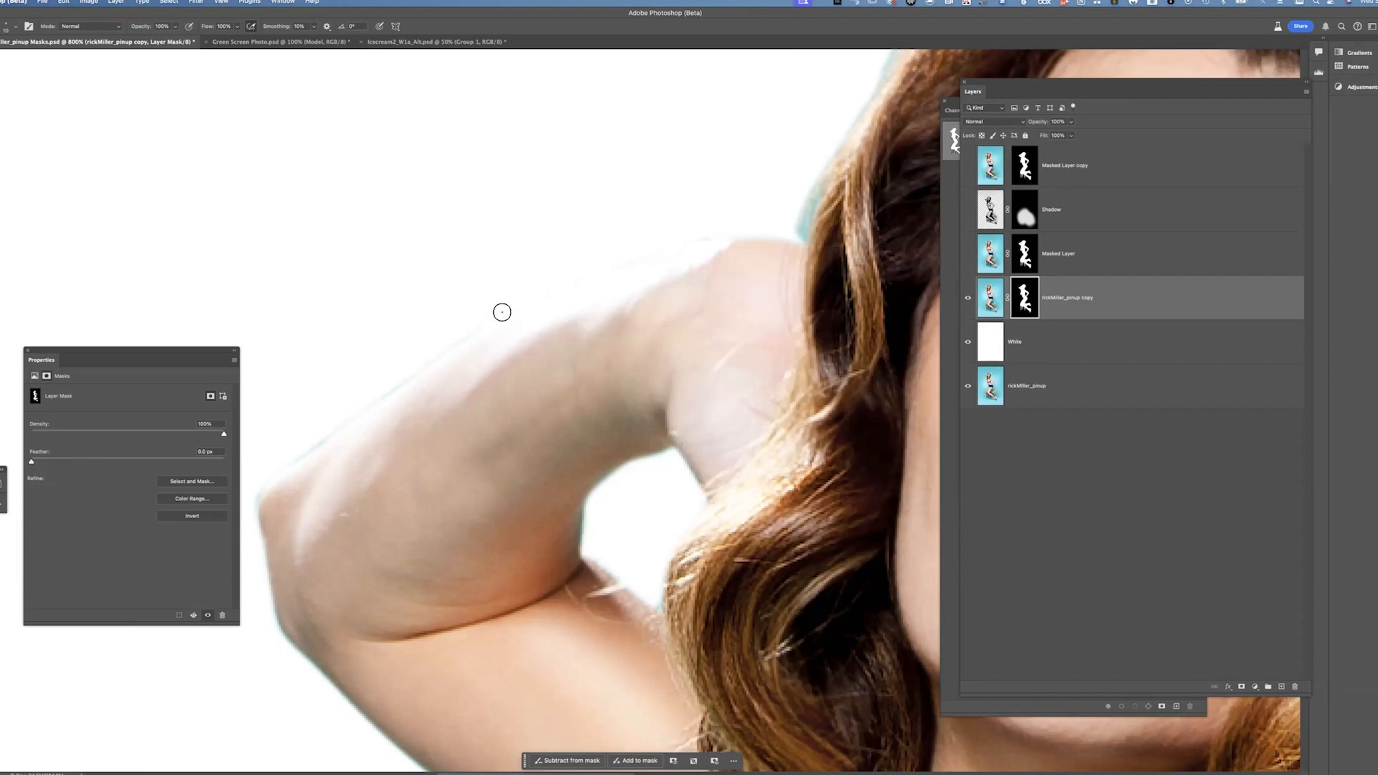
# Select the White layer and drag the Masking Green graphic from the Libraries into the document above it
pyautogui.click(1074, 350)
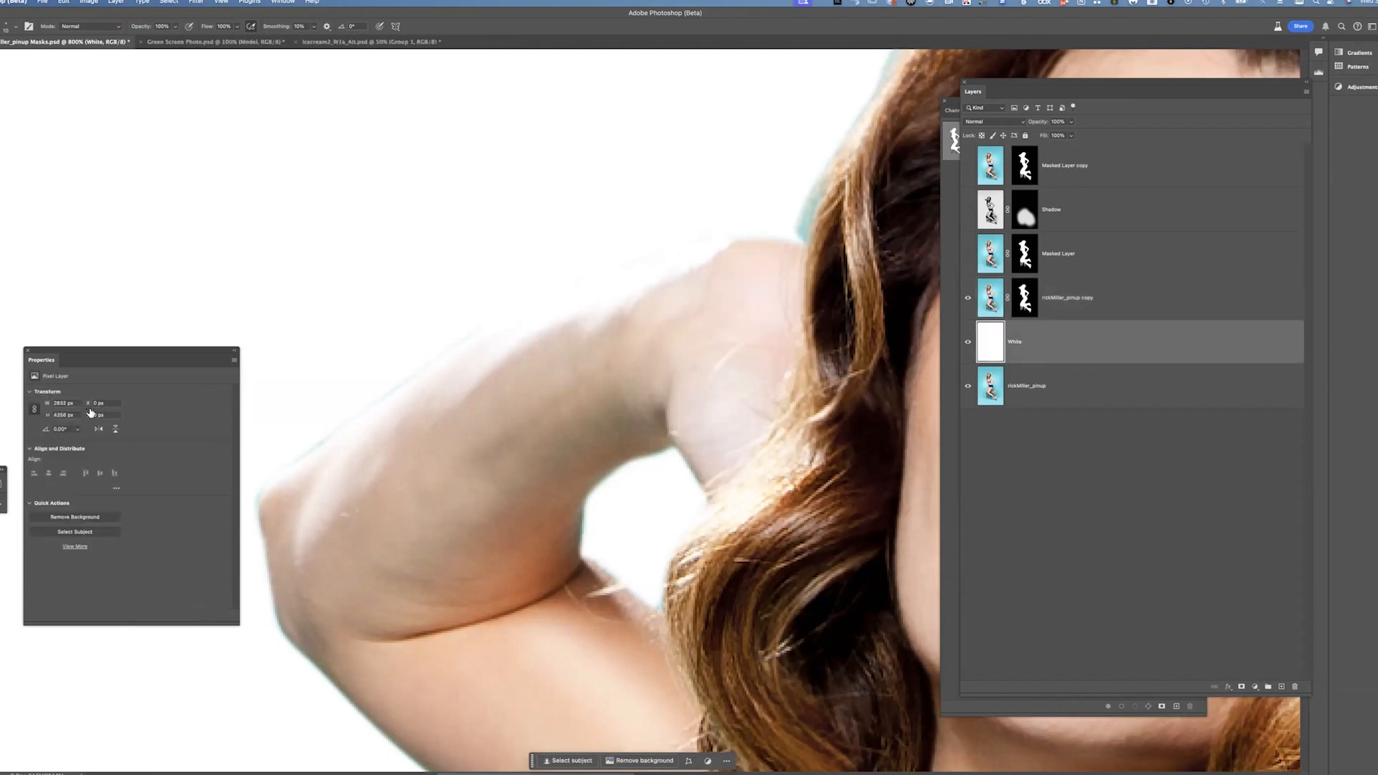
pyautogui.click(2, 467)
pyautogui.moveTo(77, 600); pyautogui.dragTo(1020, 370)
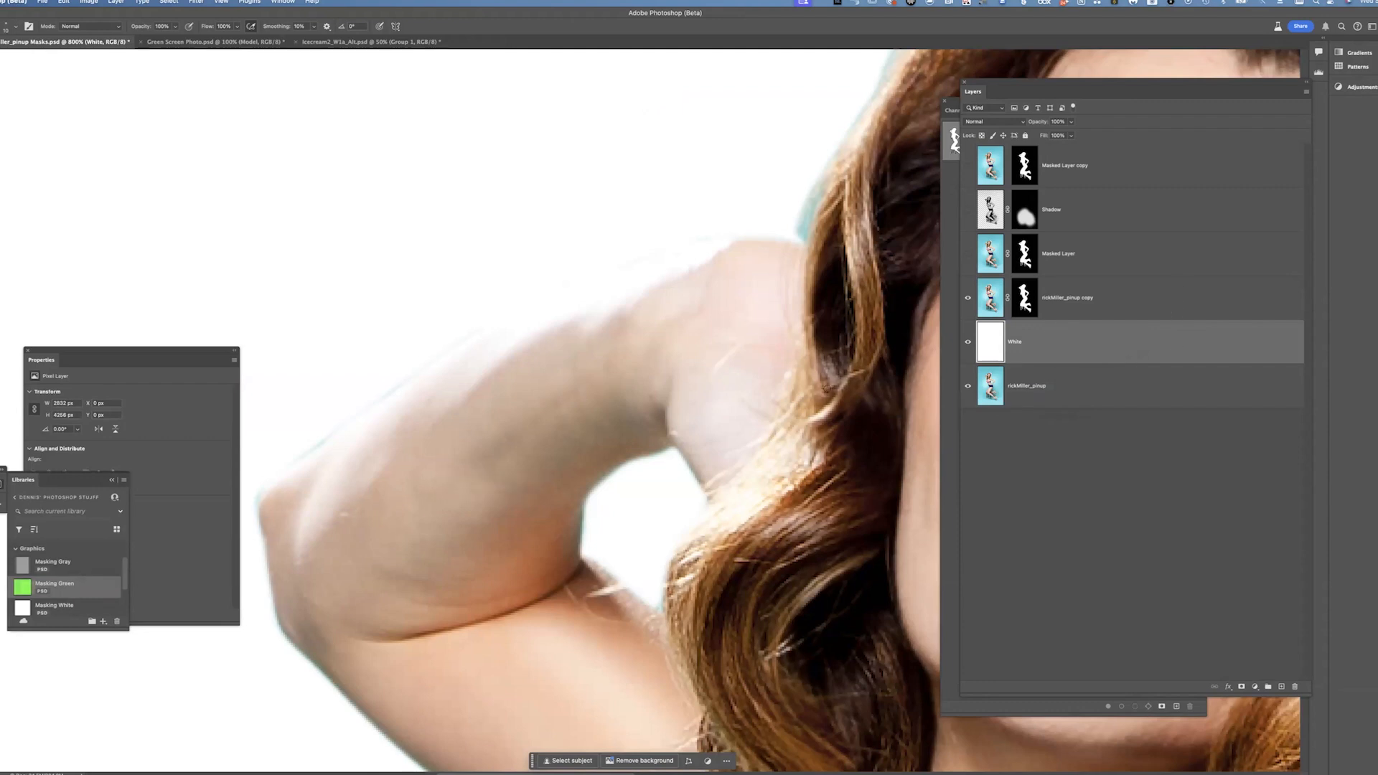
pyautogui.moveTo(72, 587); pyautogui.dragTo(373, 388)
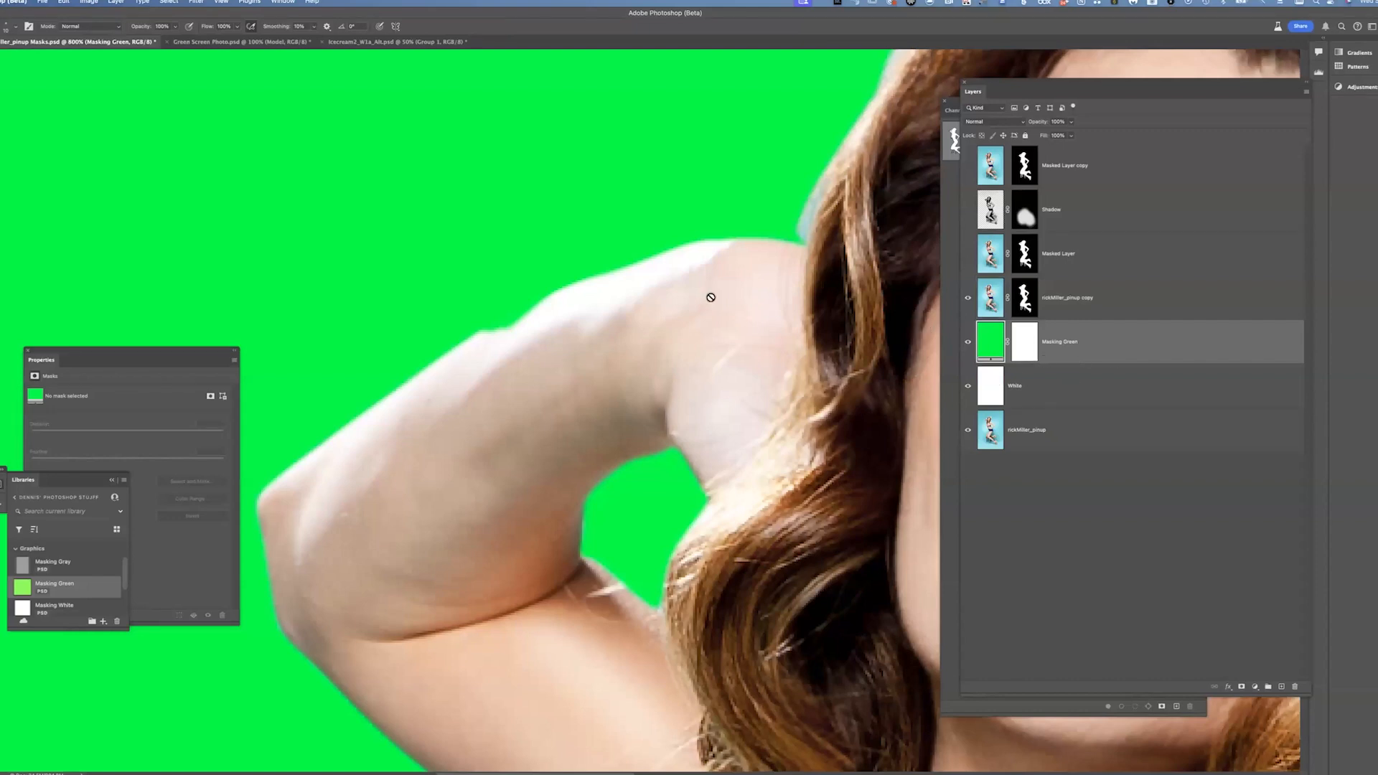
# Pan around the arm and toggle the Masking Green layer's visibility to compare the mask edge against both backgrounds
pyautogui.scroll(-5, 594, 402)
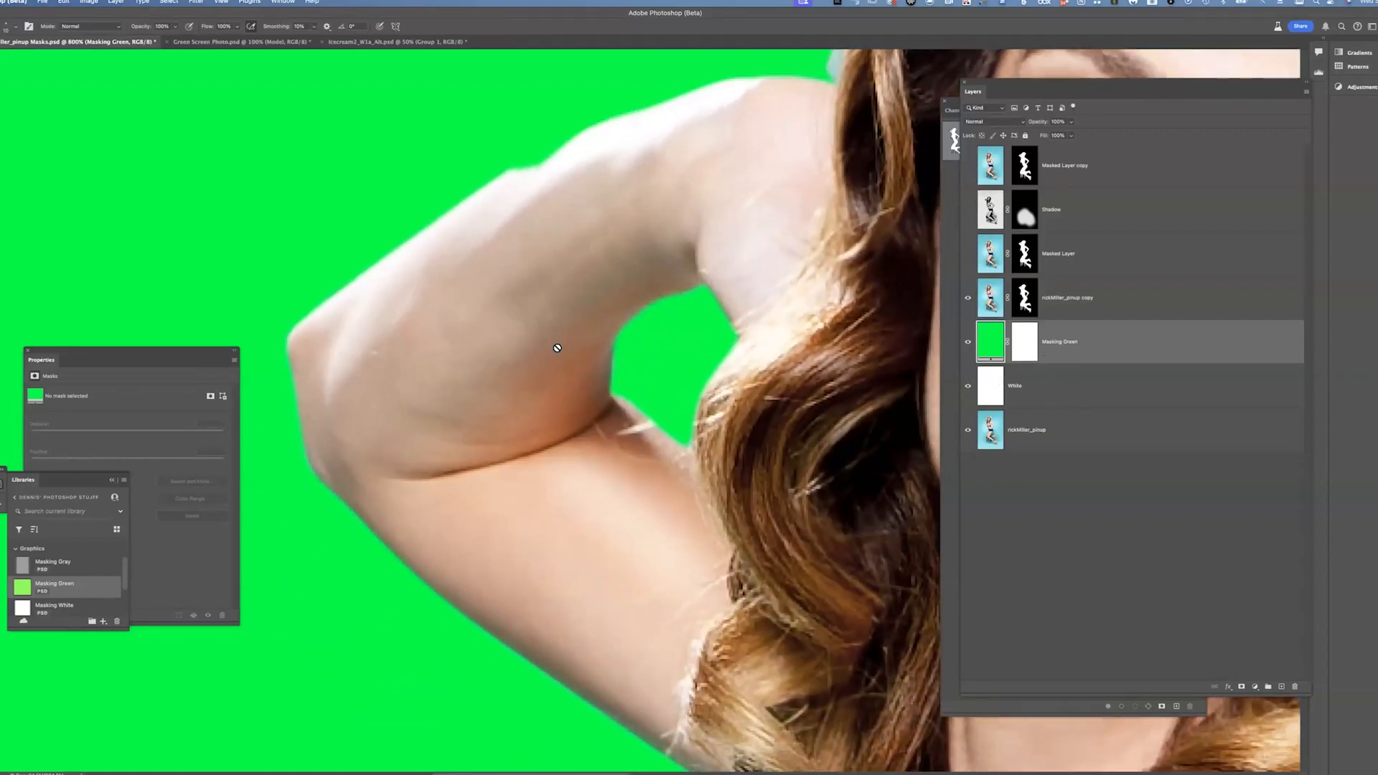
pyautogui.scroll(6, 1029, 304)
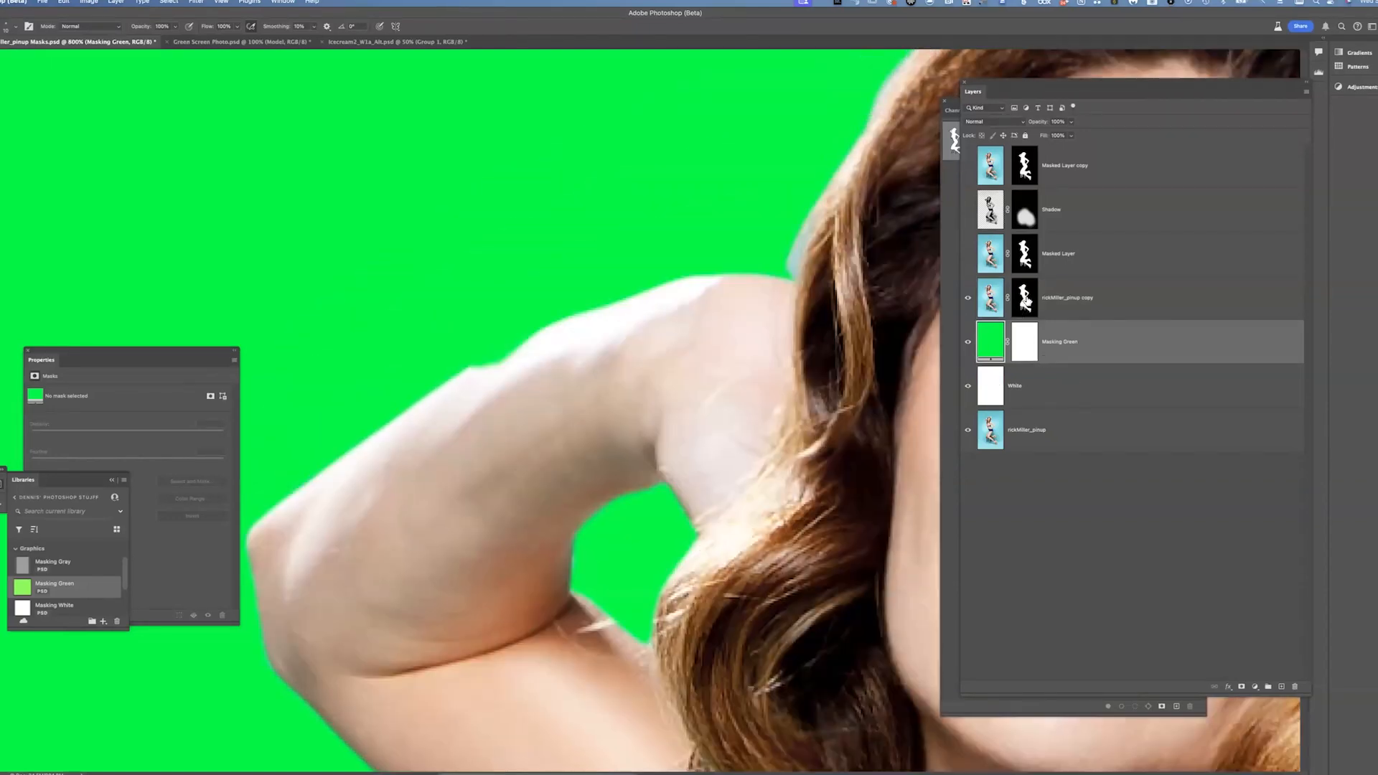
pyautogui.scroll(-1, 1027, 301)
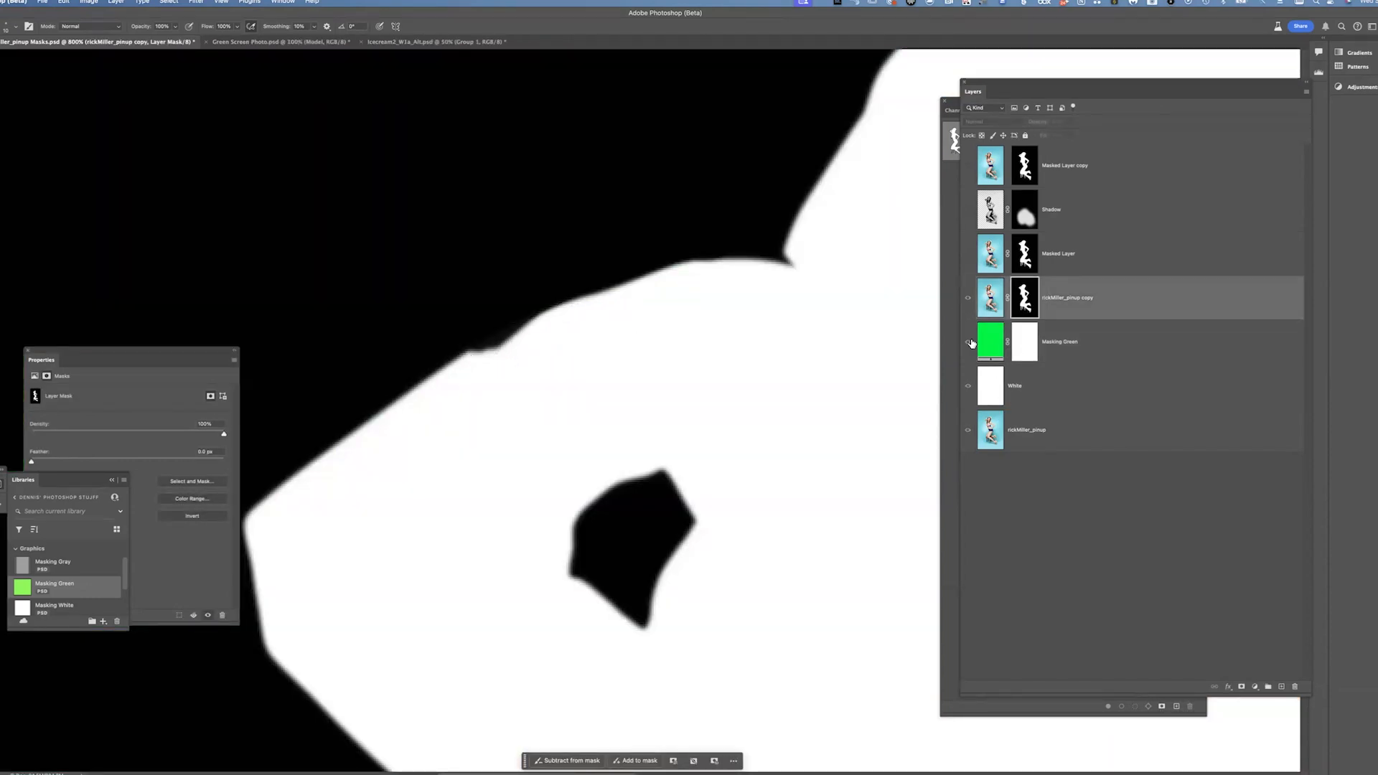
pyautogui.click(968, 333)
pyautogui.click(971, 299)
pyautogui.click(970, 341)
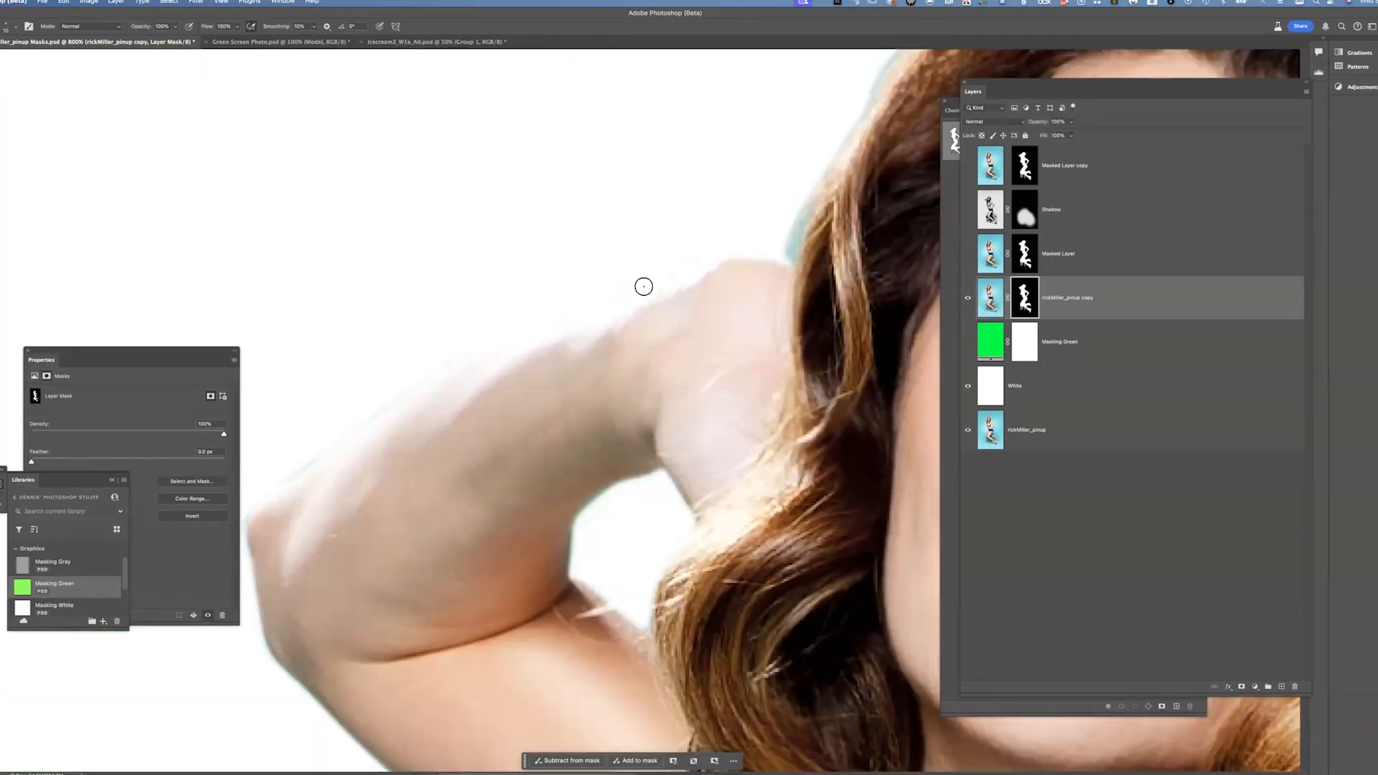
pyautogui.click(967, 343)
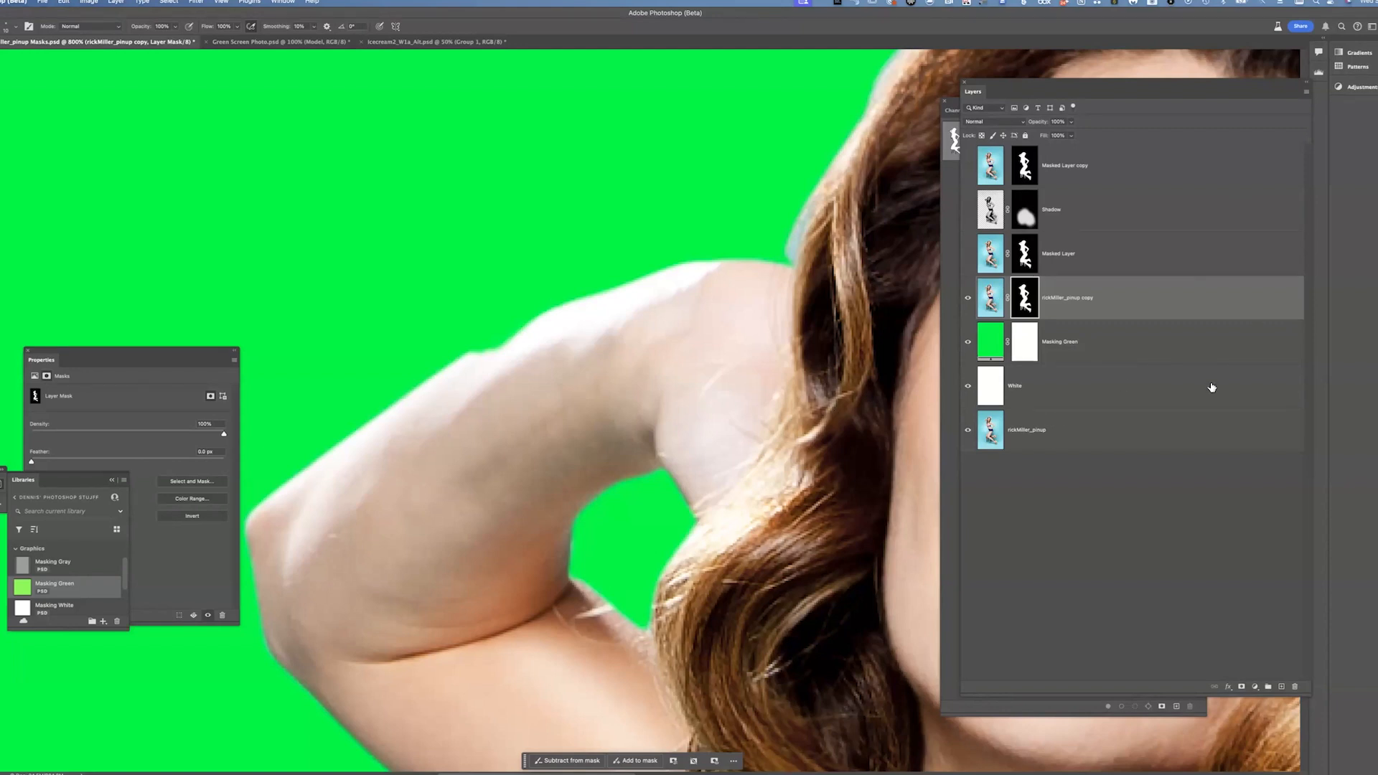
# Move the Masking Green layer above the model copy and add a new Solid Color fill layer
pyautogui.moveTo(1138, 359); pyautogui.dragTo(1020, 277)
pyautogui.click(114, 3)
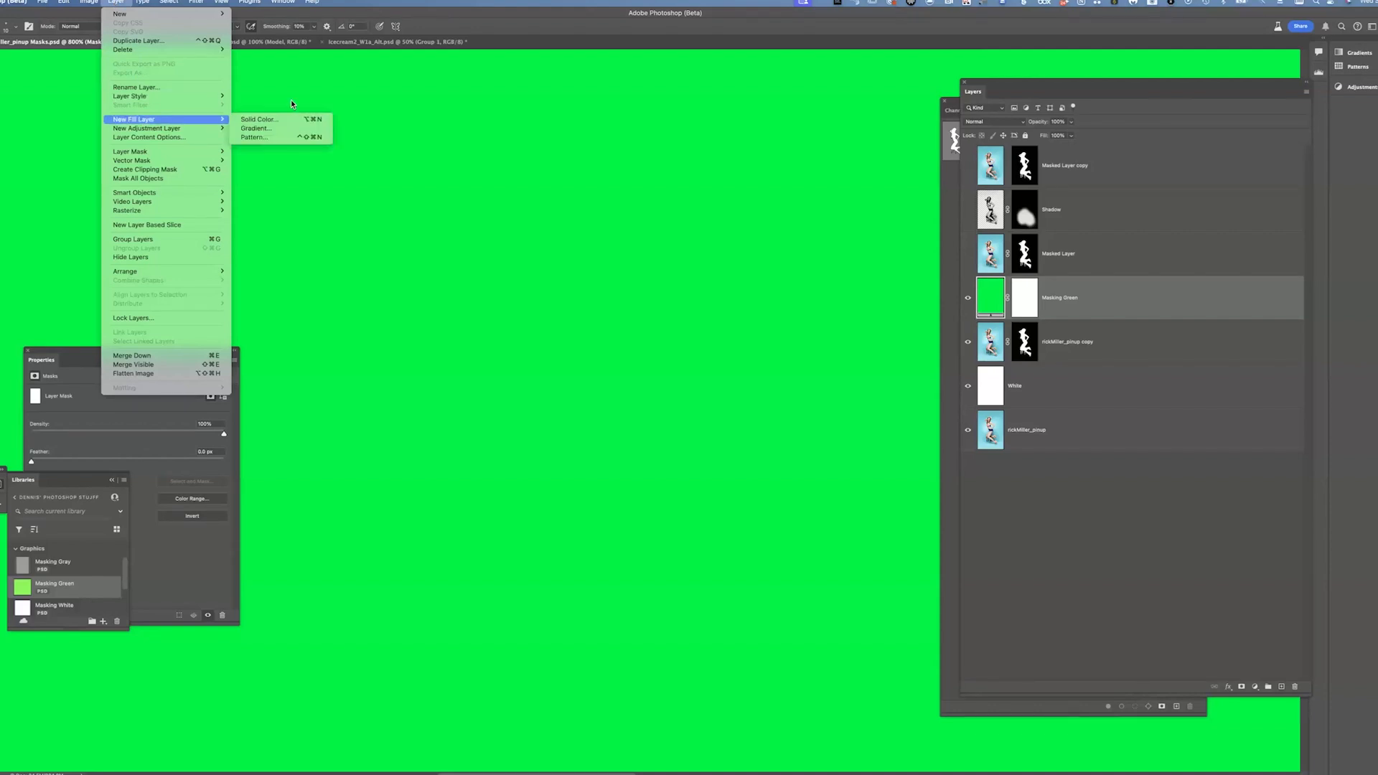
pyautogui.press('Escape')
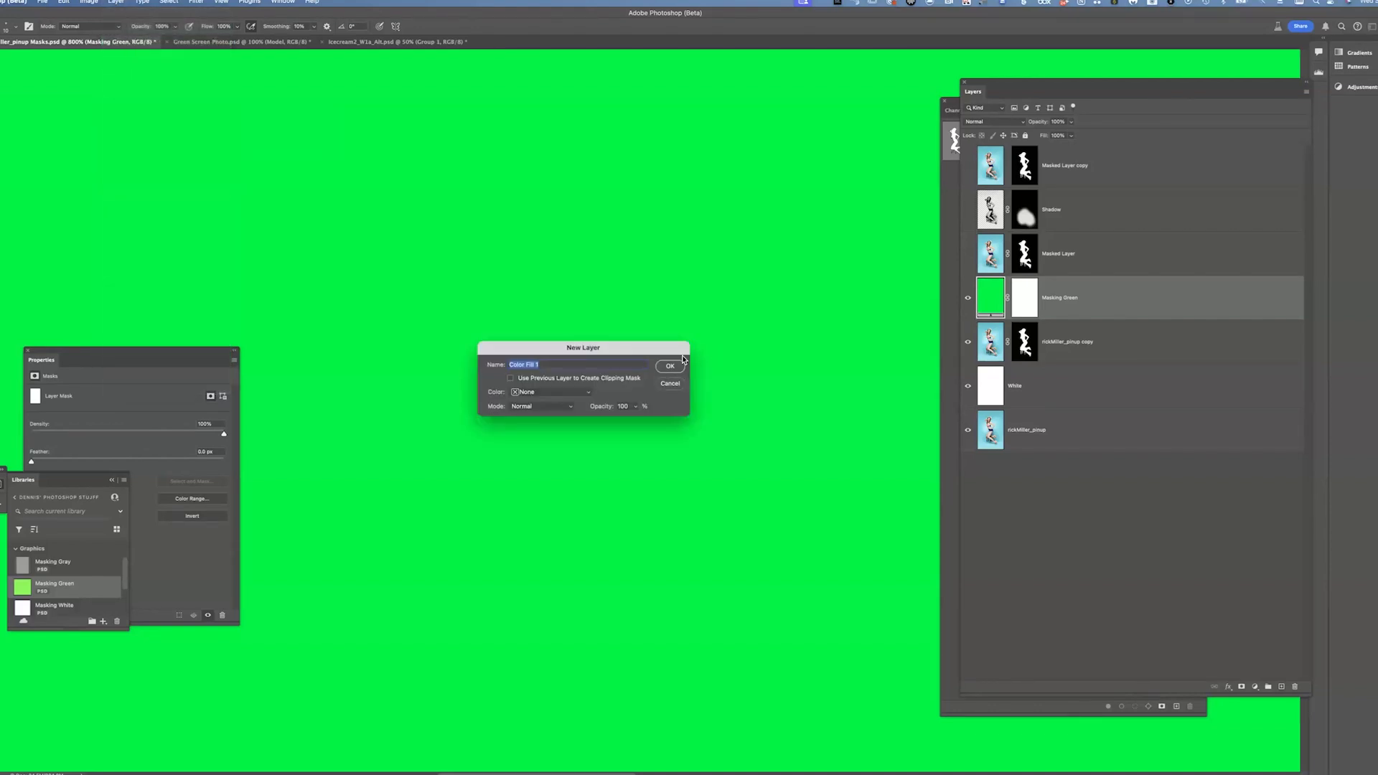
pyautogui.click(670, 366)
# Set the fill color to a deep blue-violet, R 60, G 0, B 169, and confirm it
pyautogui.click(1179, 177)
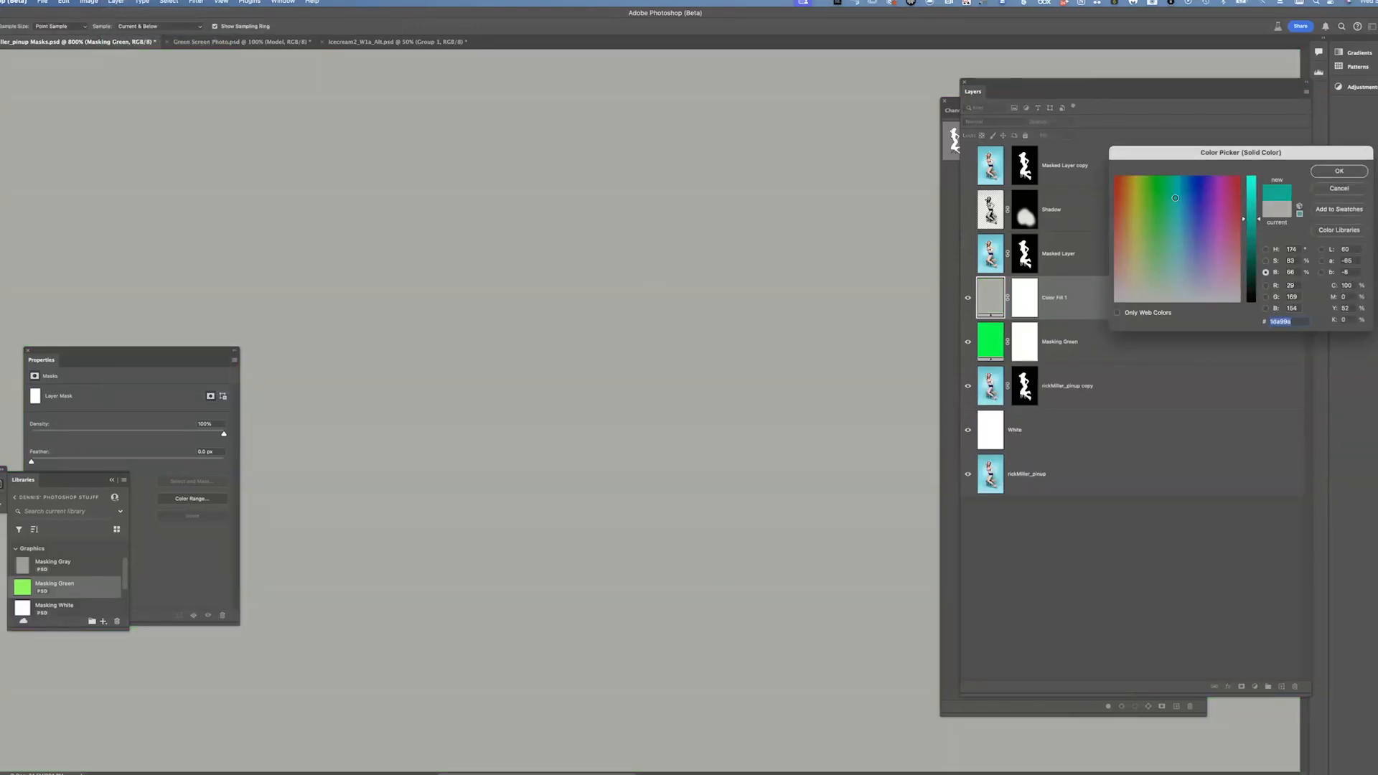
pyautogui.click(1205, 176)
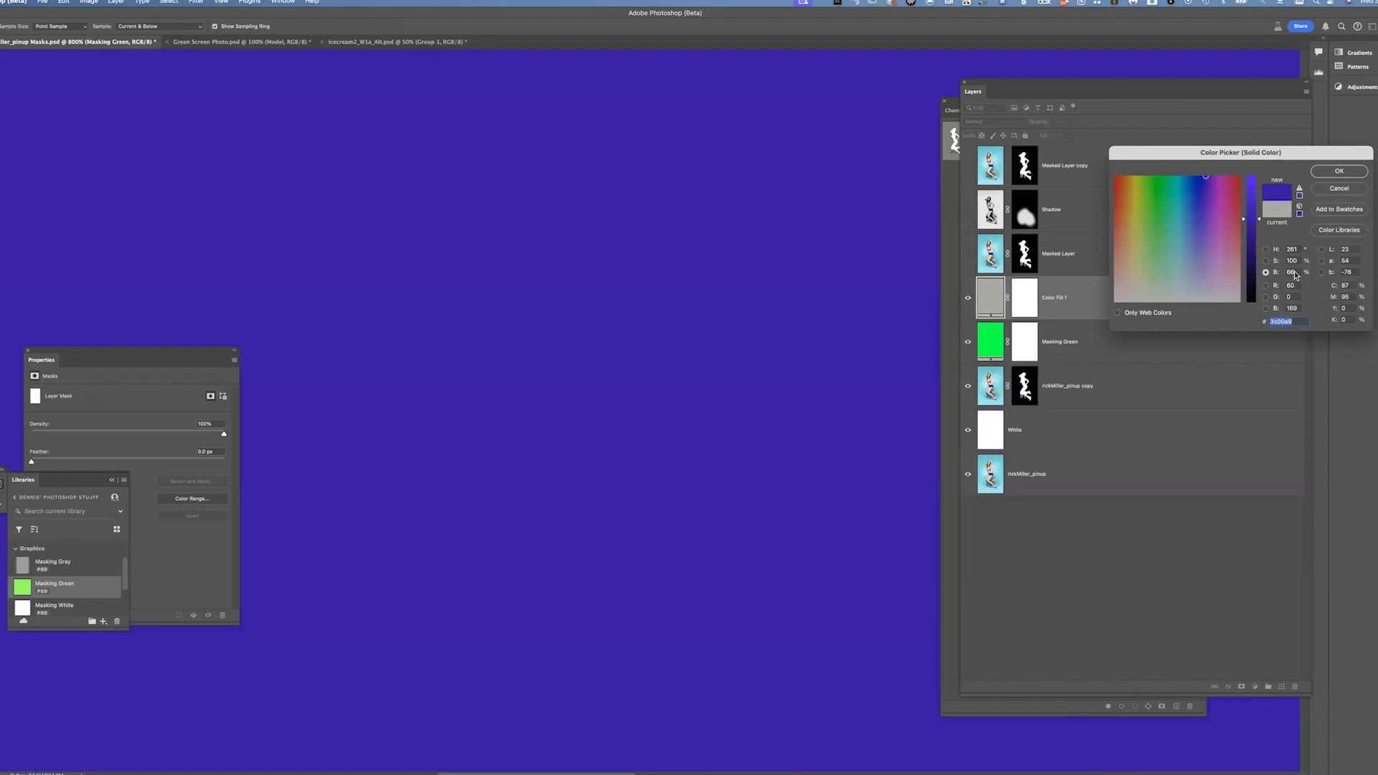
pyautogui.moveTo(1196, 156); pyautogui.dragTo(976, 149)
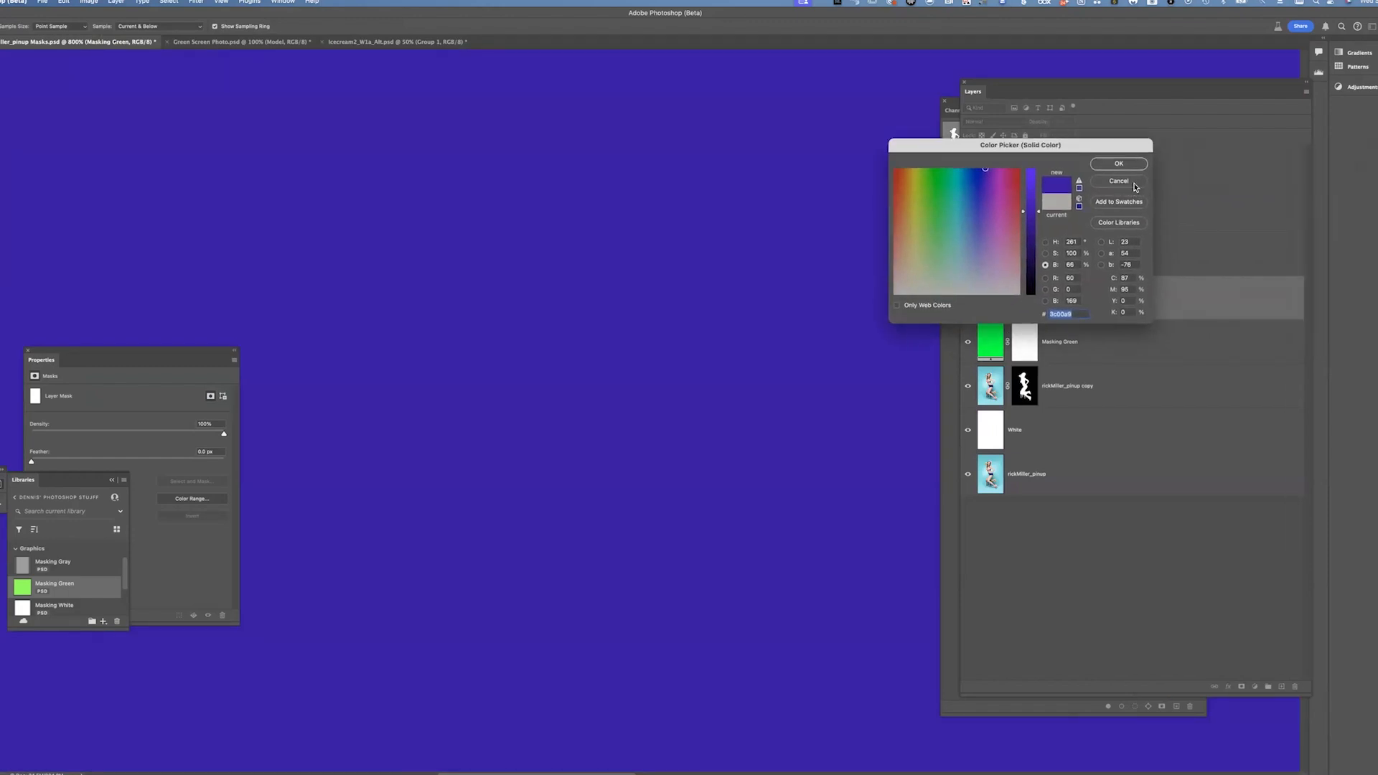
pyautogui.click(1119, 164)
# Move the rickMiller_pinup copy layer above the color fill layer and toggle layer visibility to compare
pyautogui.click(968, 254)
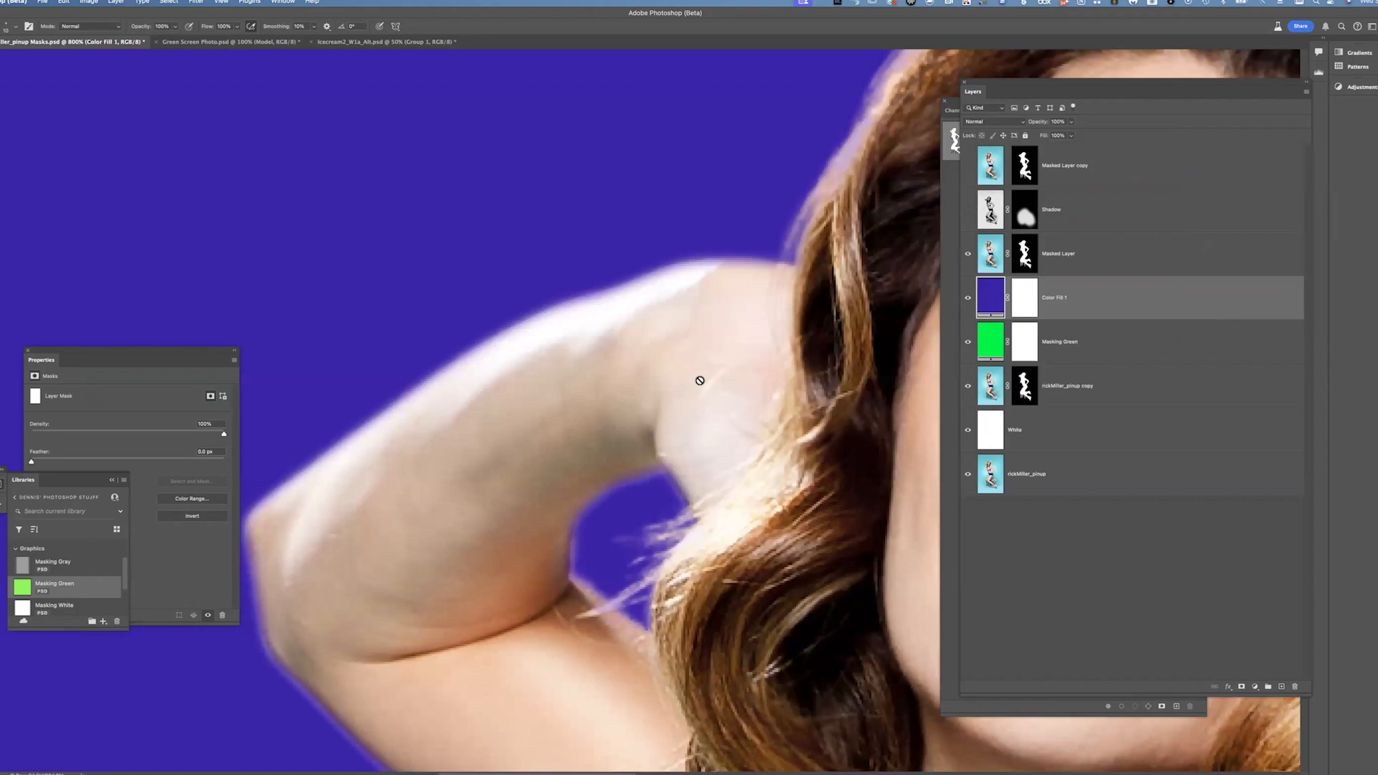
pyautogui.moveTo(1108, 291)
pyautogui.mouseDown()
pyautogui.moveTo(1129, 390)
pyautogui.moveTo(1117, 271)
pyautogui.mouseUp()
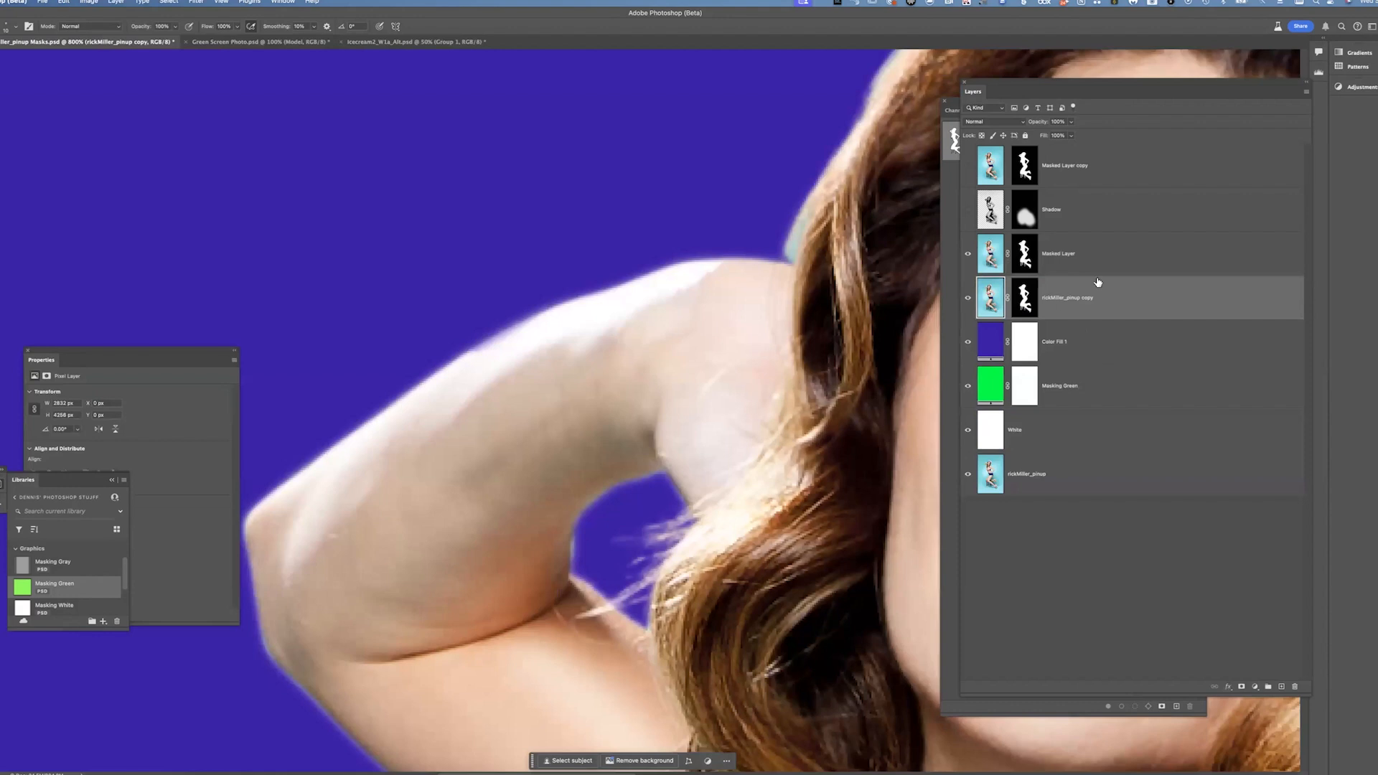
pyautogui.click(968, 255)
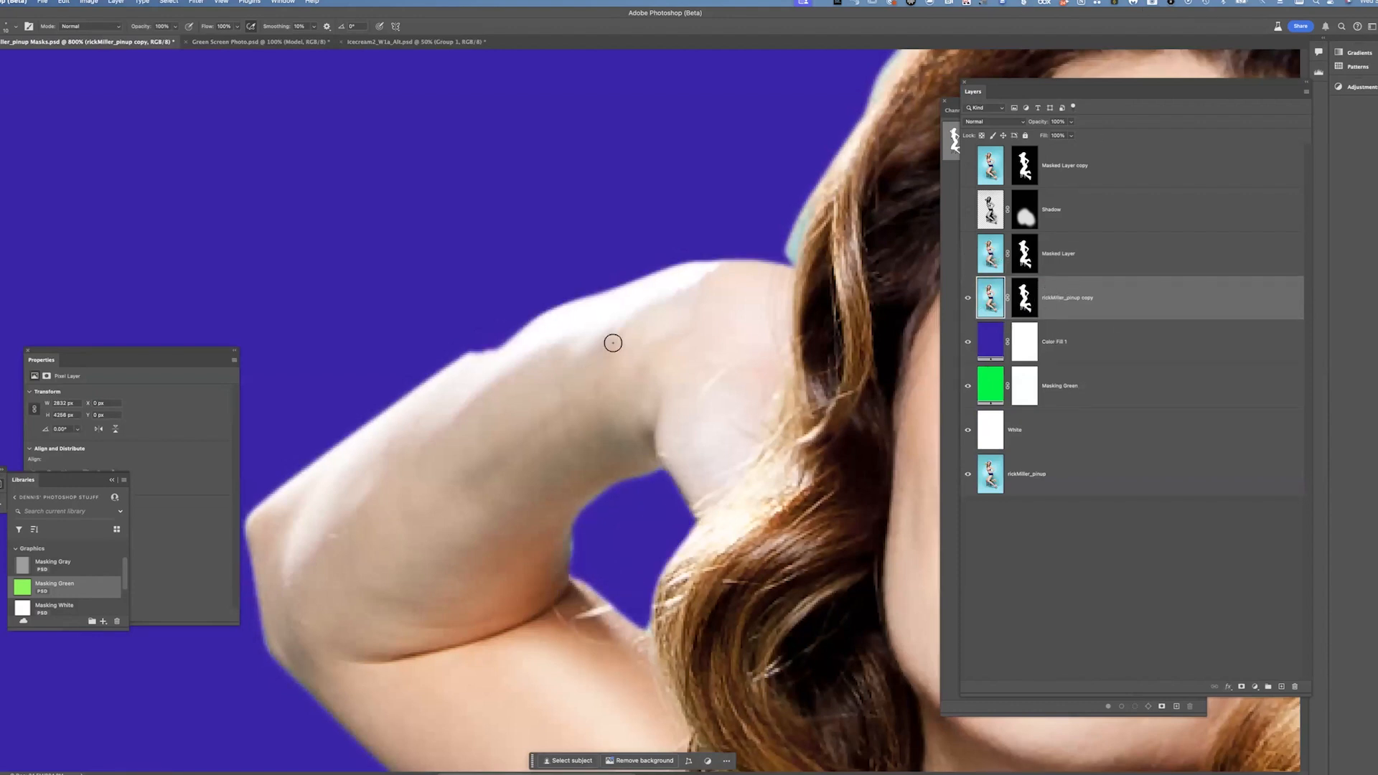
pyautogui.click(967, 343)
pyautogui.click(968, 343)
pyautogui.doubleClick(990, 348)
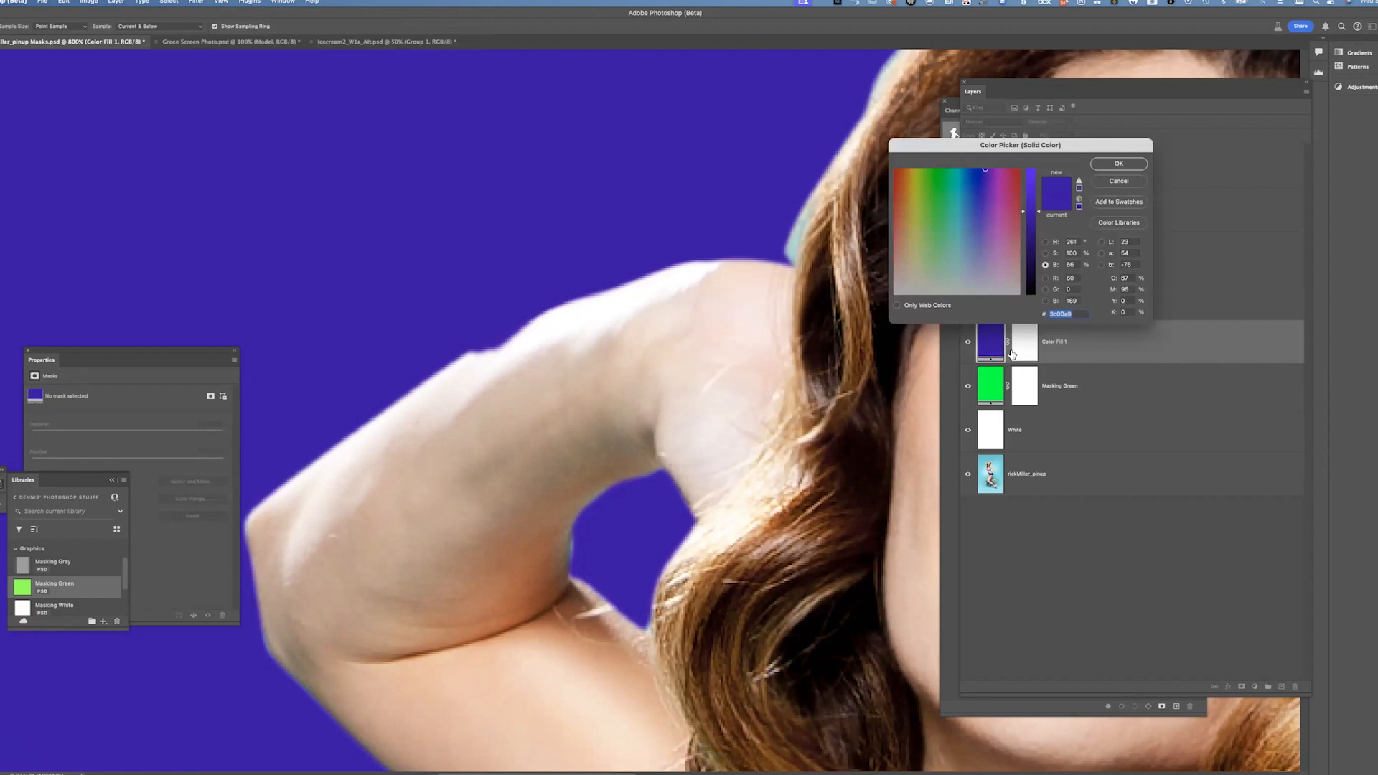
pyautogui.click(1036, 238)
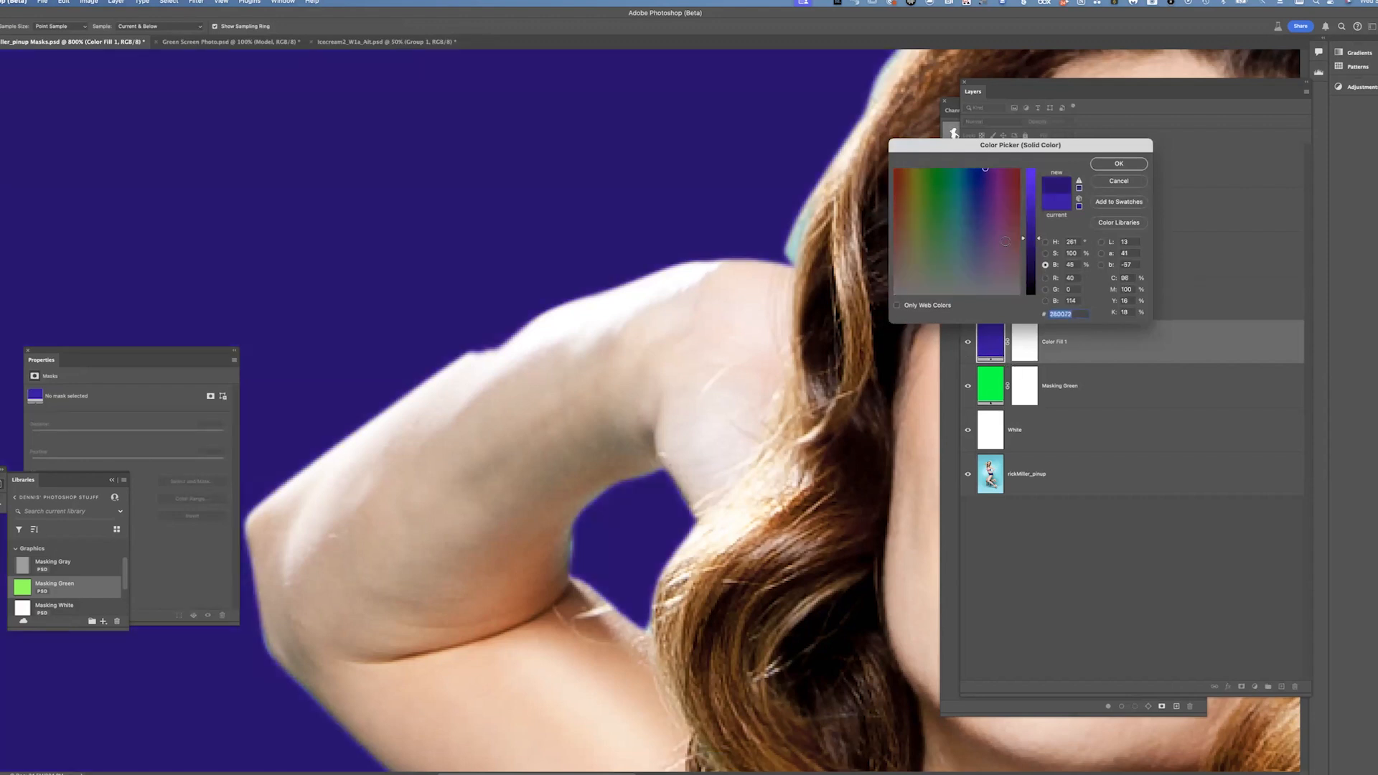
pyautogui.moveTo(916, 298); pyautogui.dragTo(796, 327)
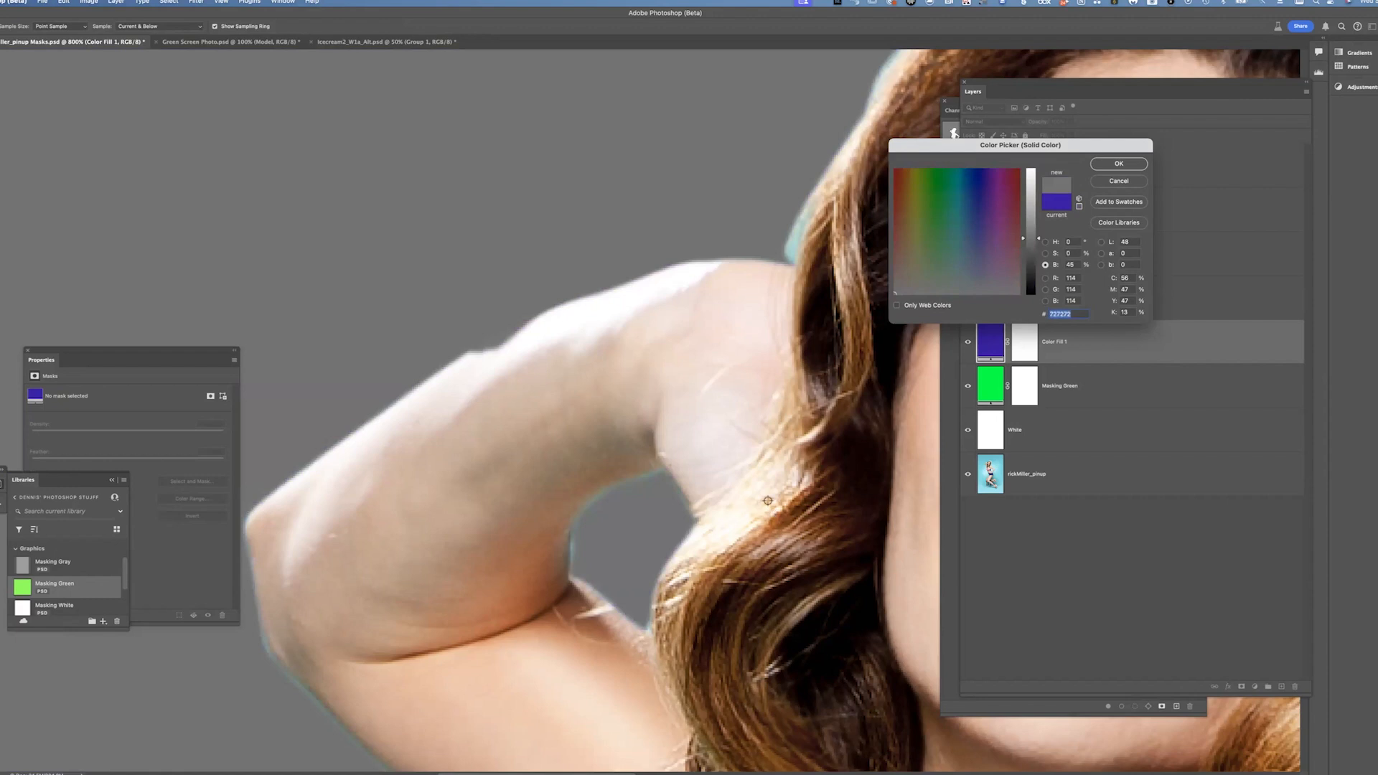
pyautogui.moveTo(1036, 238); pyautogui.dragTo(1038, 206)
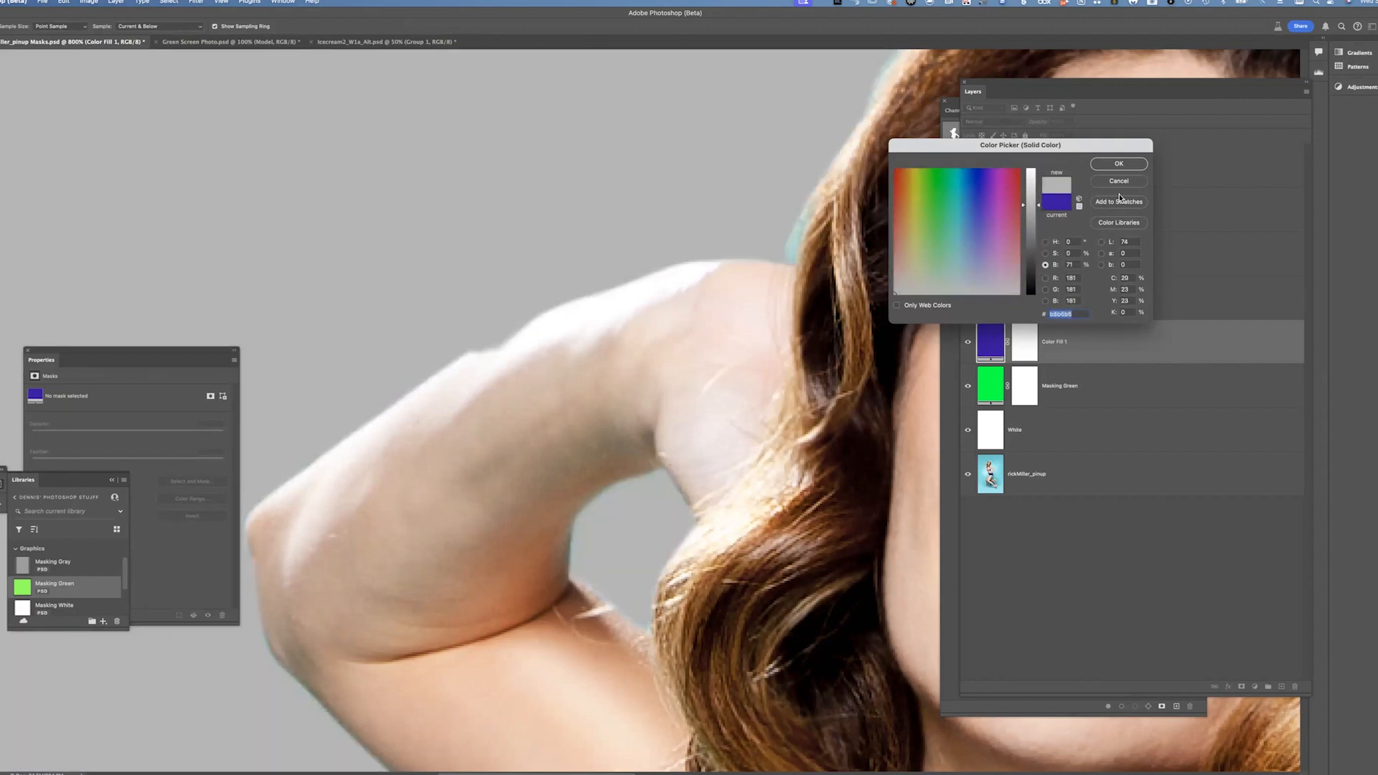
pyautogui.click(1117, 181)
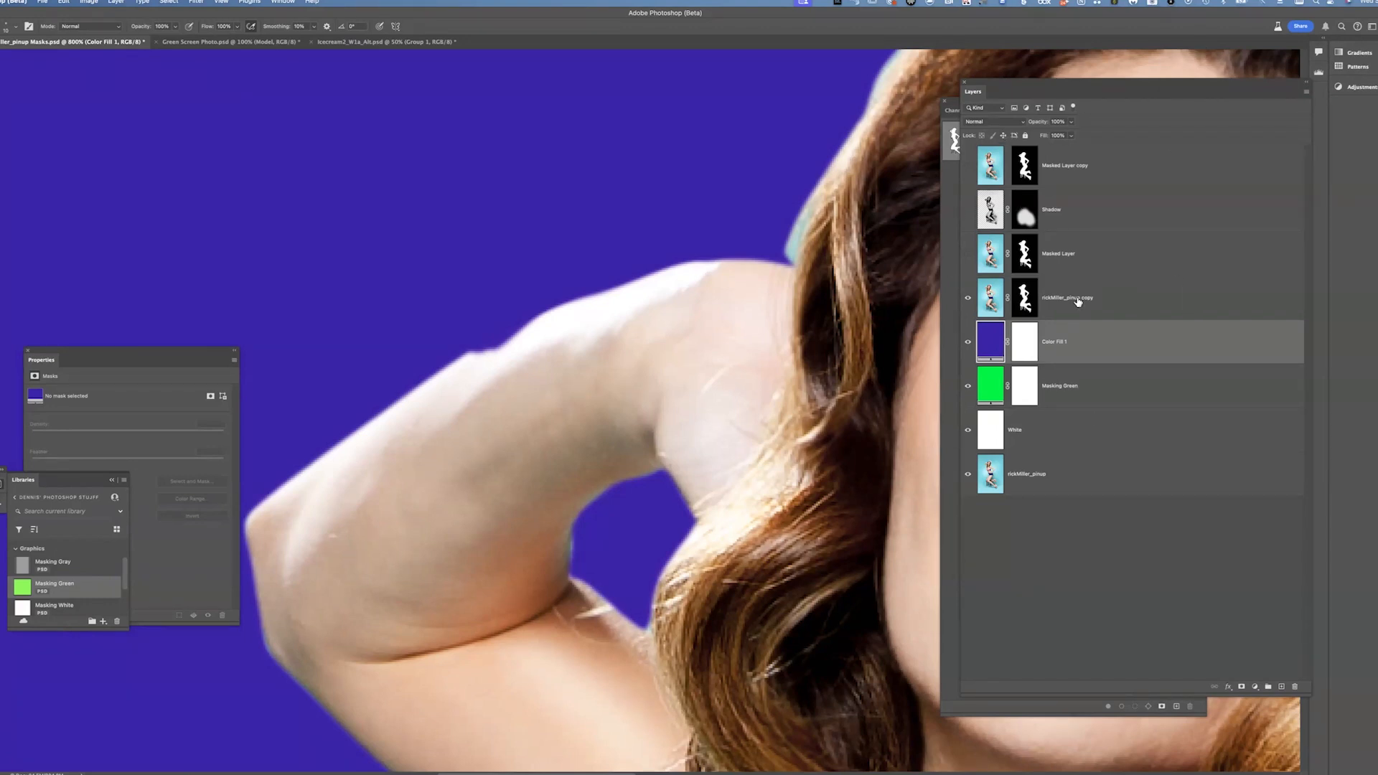
# Delete the rickMiller_pinup copy layer's mask and create a new layer mask from the Outline path selection
pyautogui.moveTo(1035, 298); pyautogui.dragTo(1296, 686)
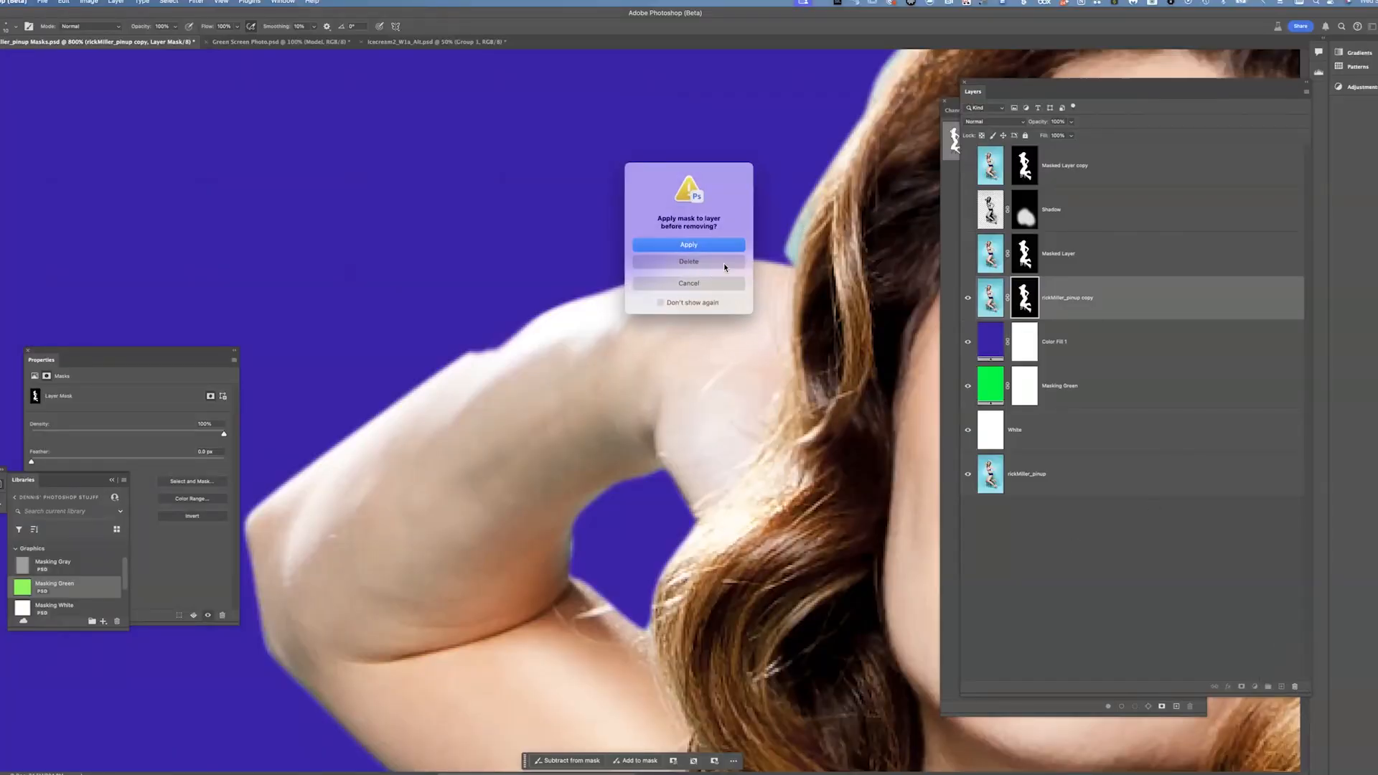
pyautogui.click(695, 263)
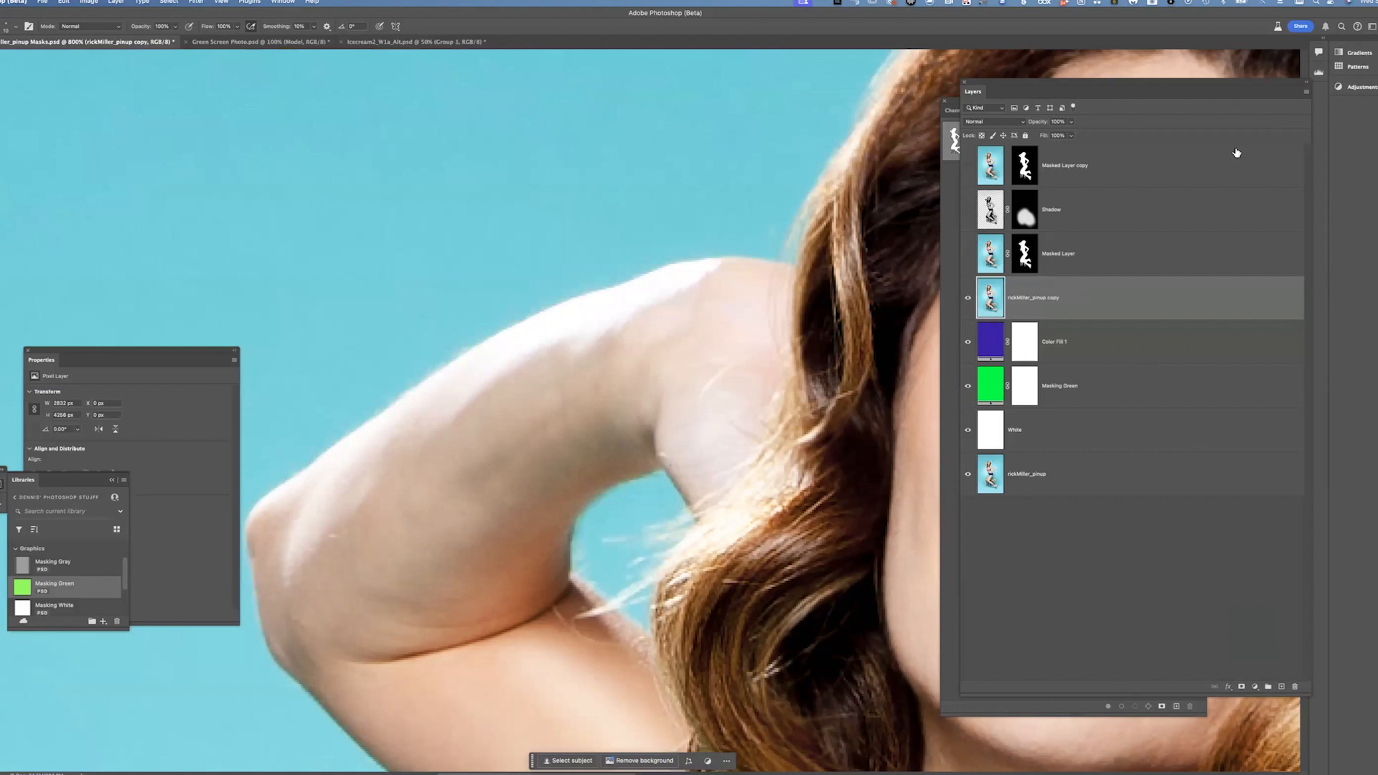
pyautogui.click(955, 139)
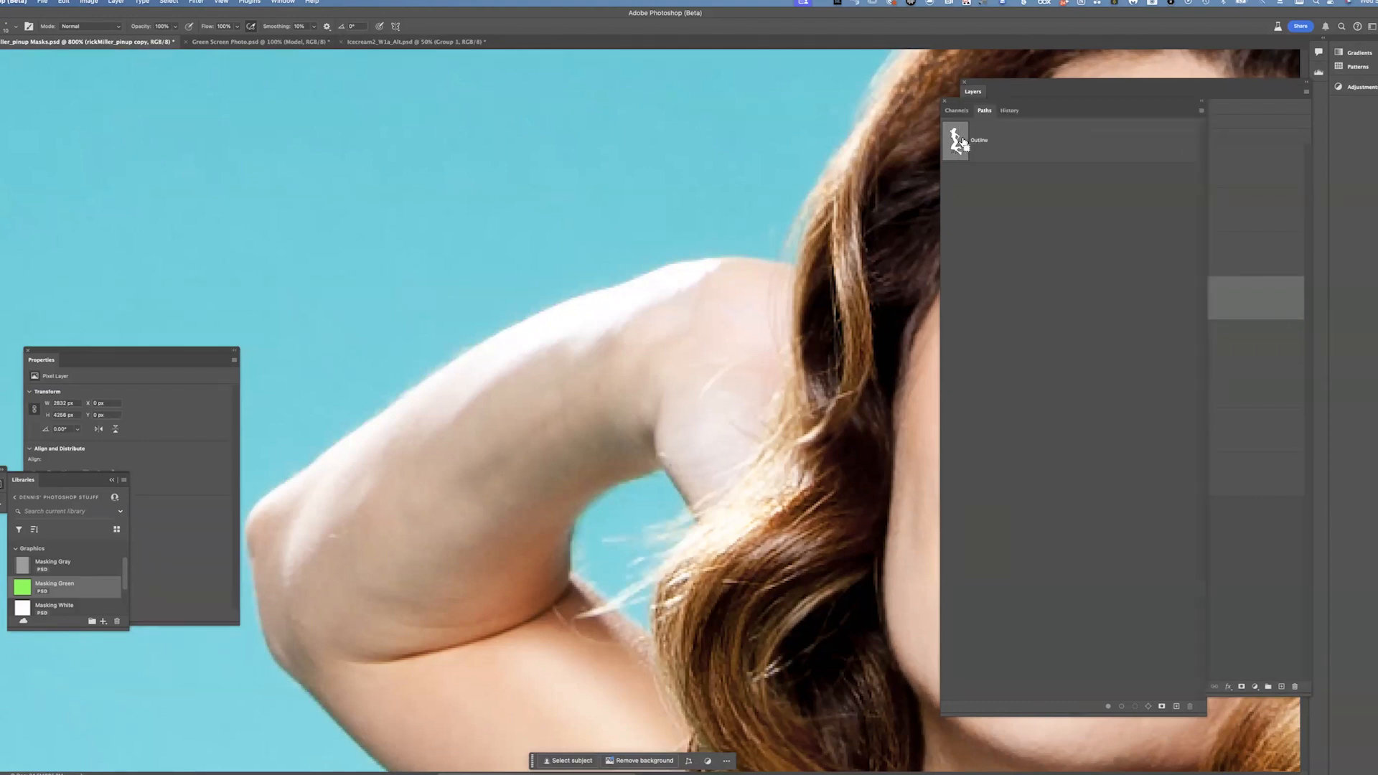
pyautogui.keyDown('super'); pyautogui.click(961, 146); pyautogui.keyUp('super')
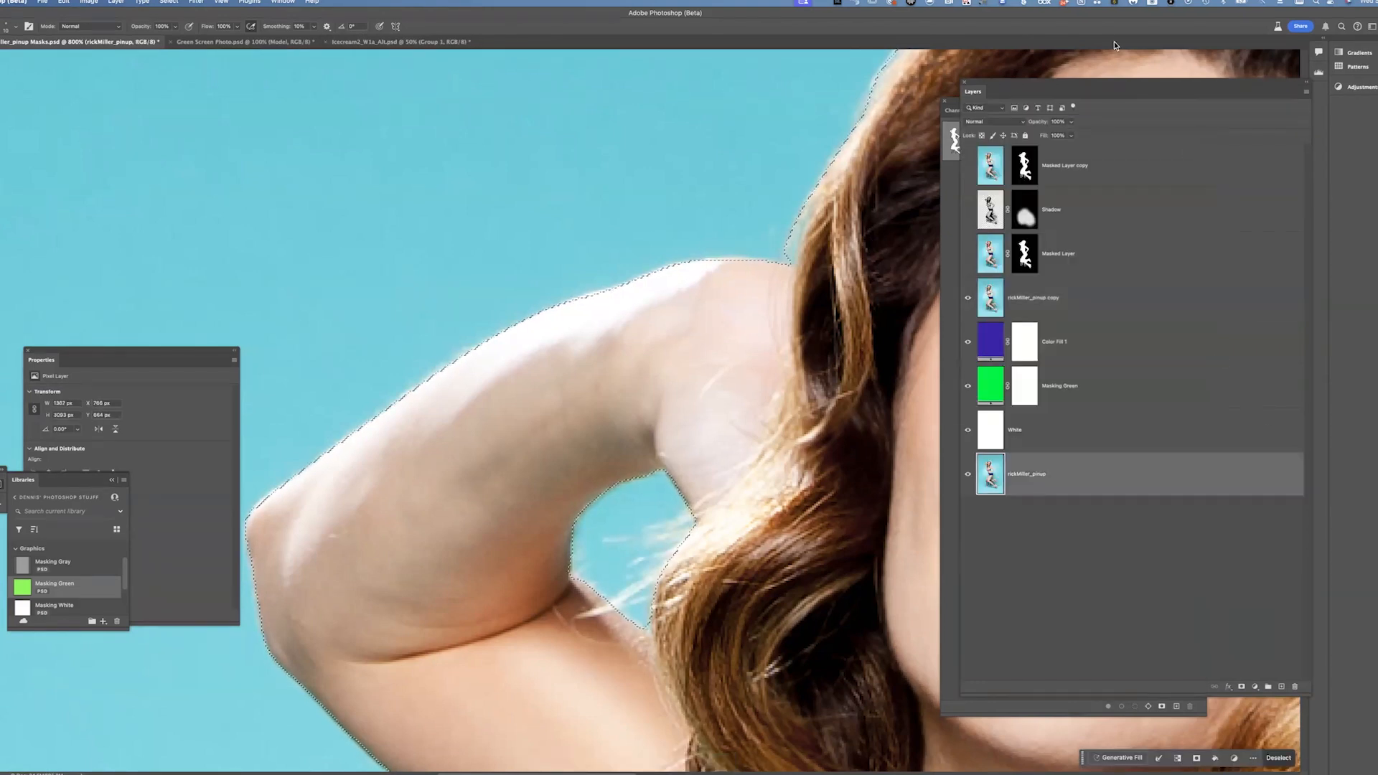
pyautogui.click(1073, 298)
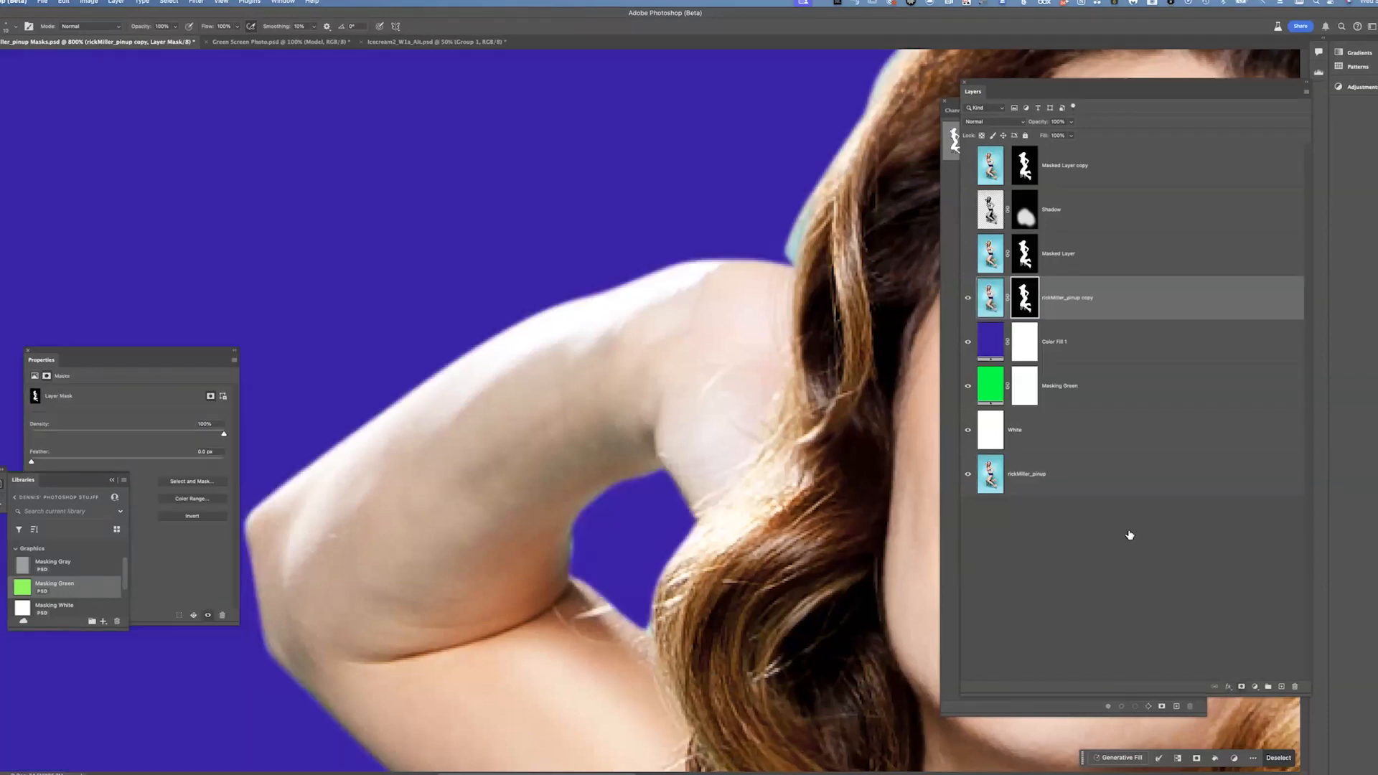
pyautogui.click(1241, 686)
# Inspect the new mask edge around the arm while toggling the Color Fill 1, Masking Green and White backgrounds
pyautogui.moveTo(737, 317); pyautogui.dragTo(805, 239)
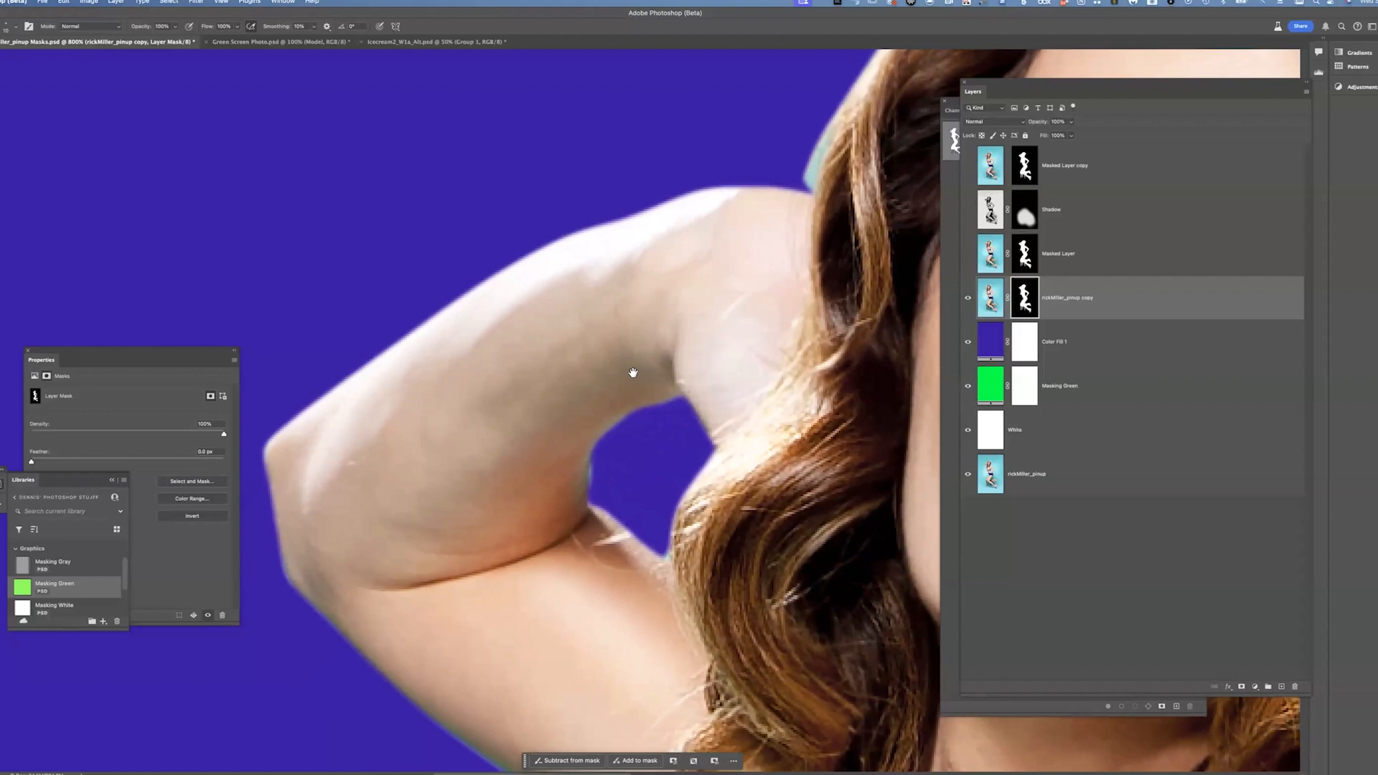
pyautogui.moveTo(585, 411); pyautogui.dragTo(521, 453)
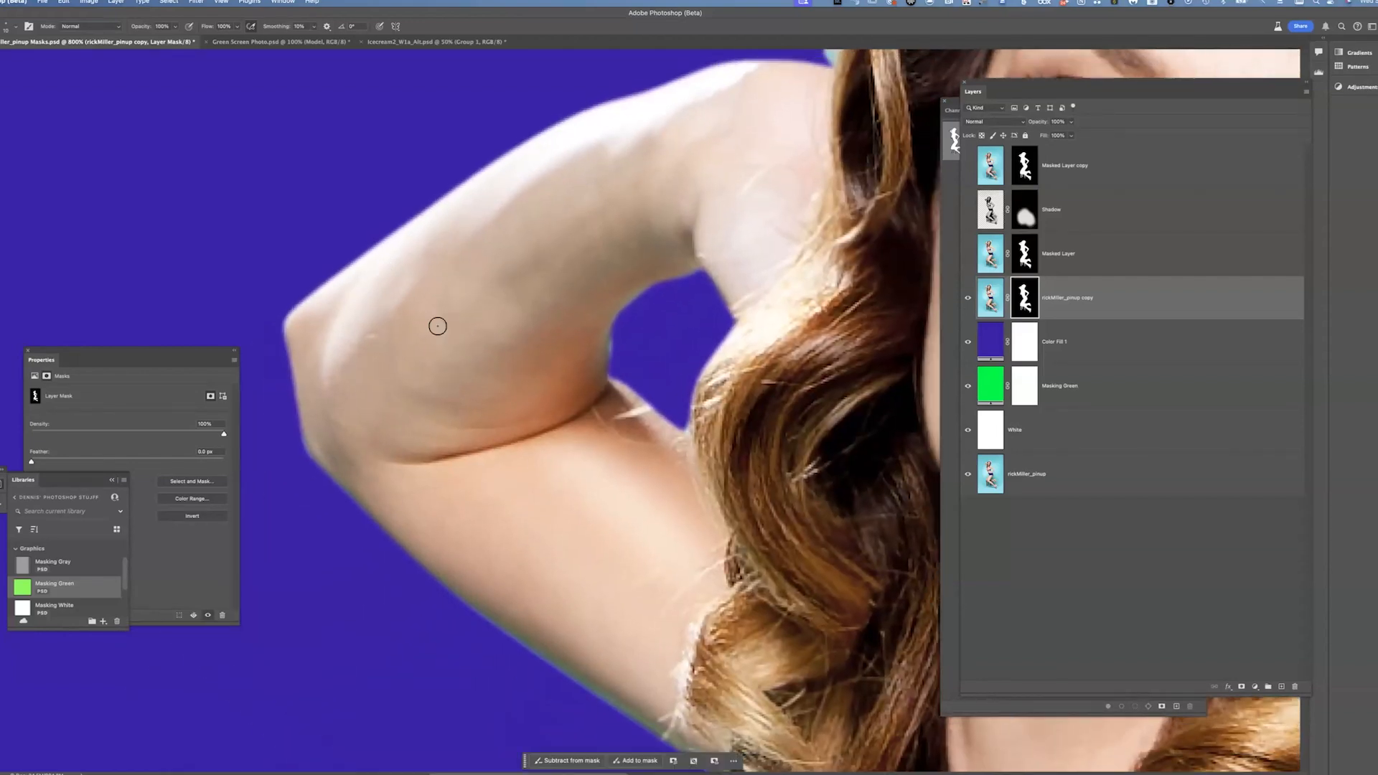
pyautogui.click(970, 356)
pyautogui.click(968, 386)
pyautogui.moveTo(544, 331); pyautogui.dragTo(568, 420)
pyautogui.moveTo(647, 330); pyautogui.dragTo(548, 545)
pyautogui.moveTo(768, 474); pyautogui.dragTo(890, 301)
pyautogui.click(979, 423)
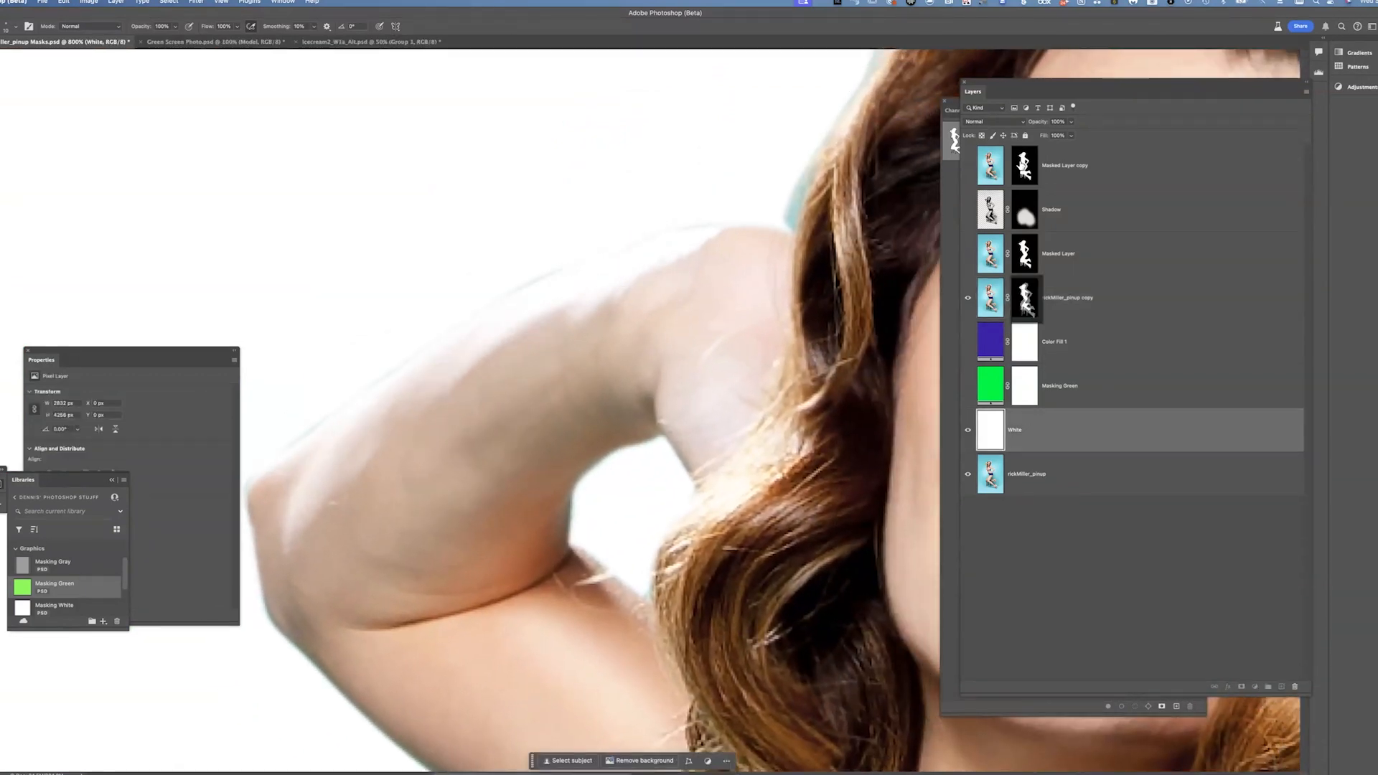
# View the copy layer's mask on its own and zoom in to examine the edge along the arm
pyautogui.click(1024, 297)
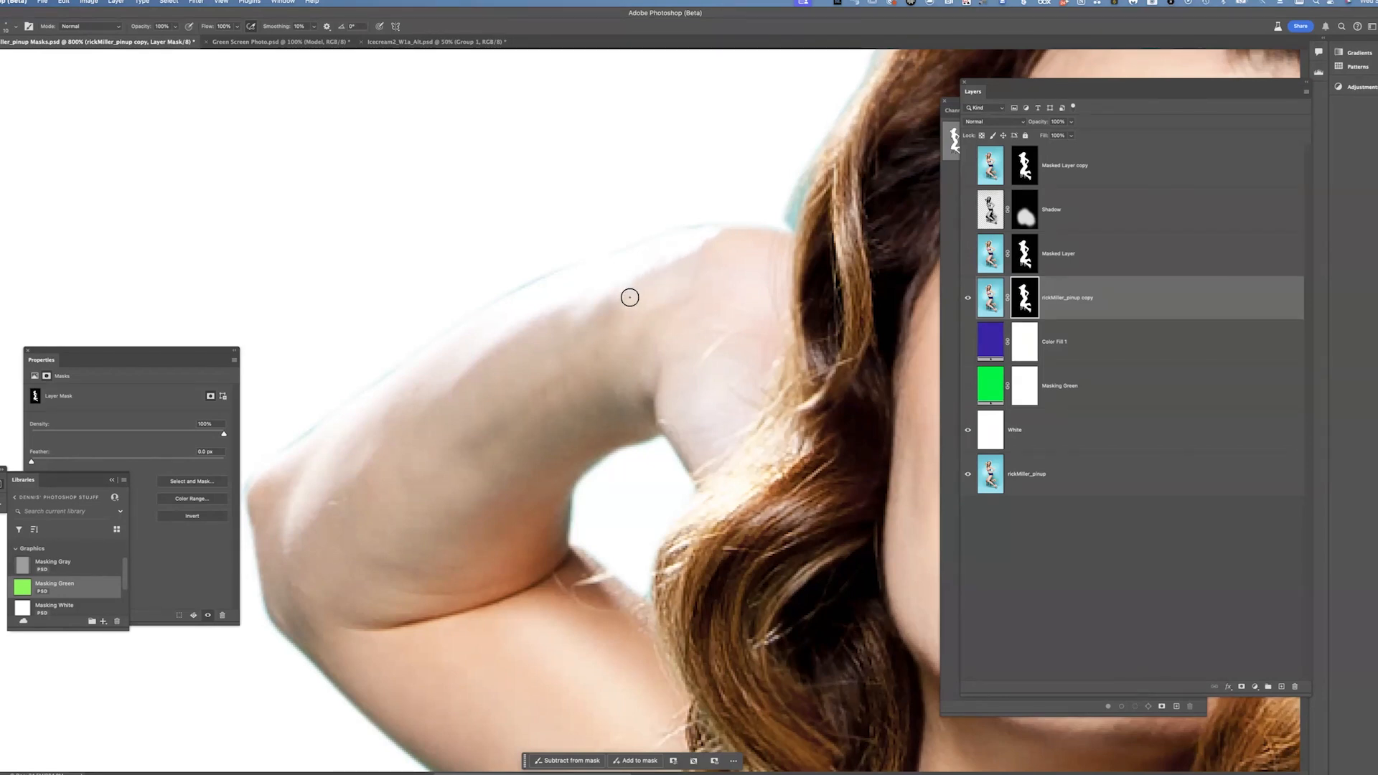
pyautogui.keyDown('alt'); pyautogui.click(1024, 298); pyautogui.keyUp('alt')
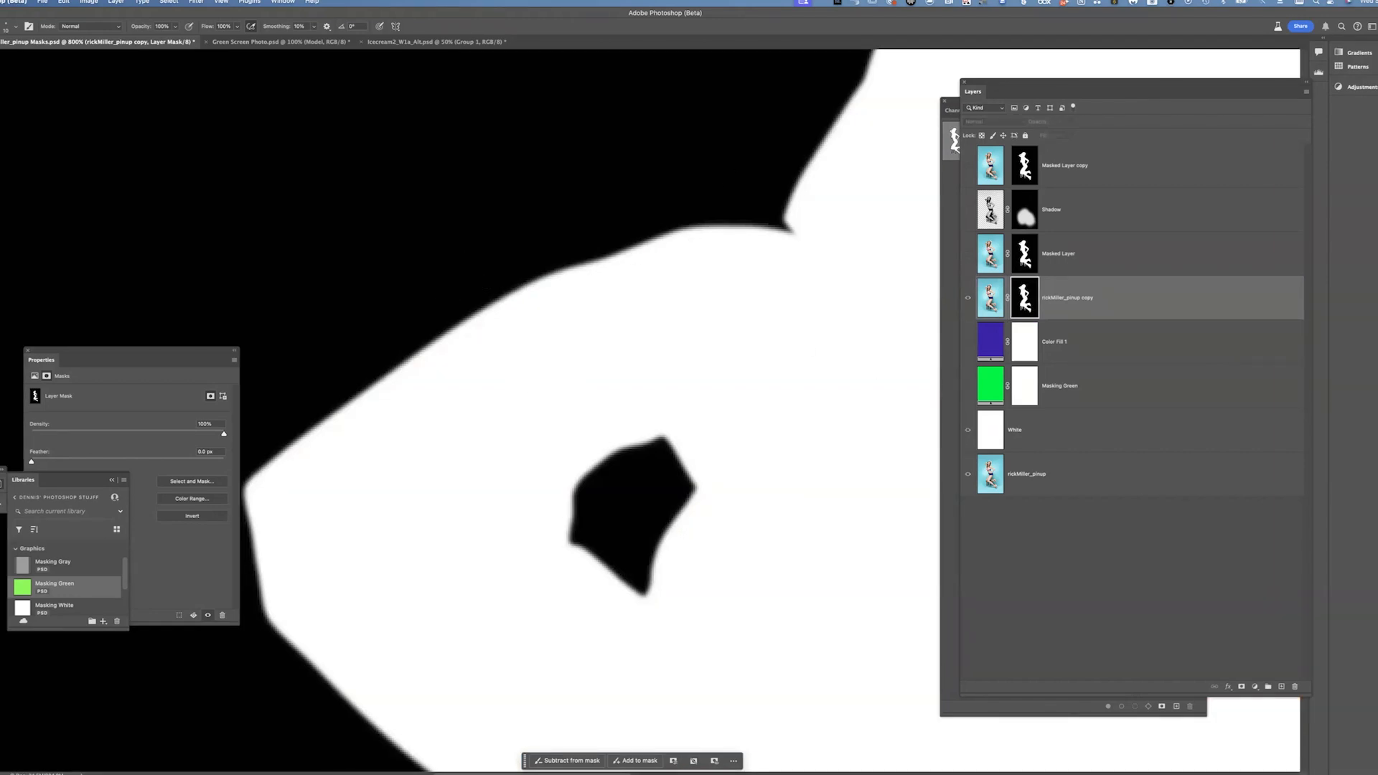
pyautogui.moveTo(196, 357); pyautogui.dragTo(136, 459)
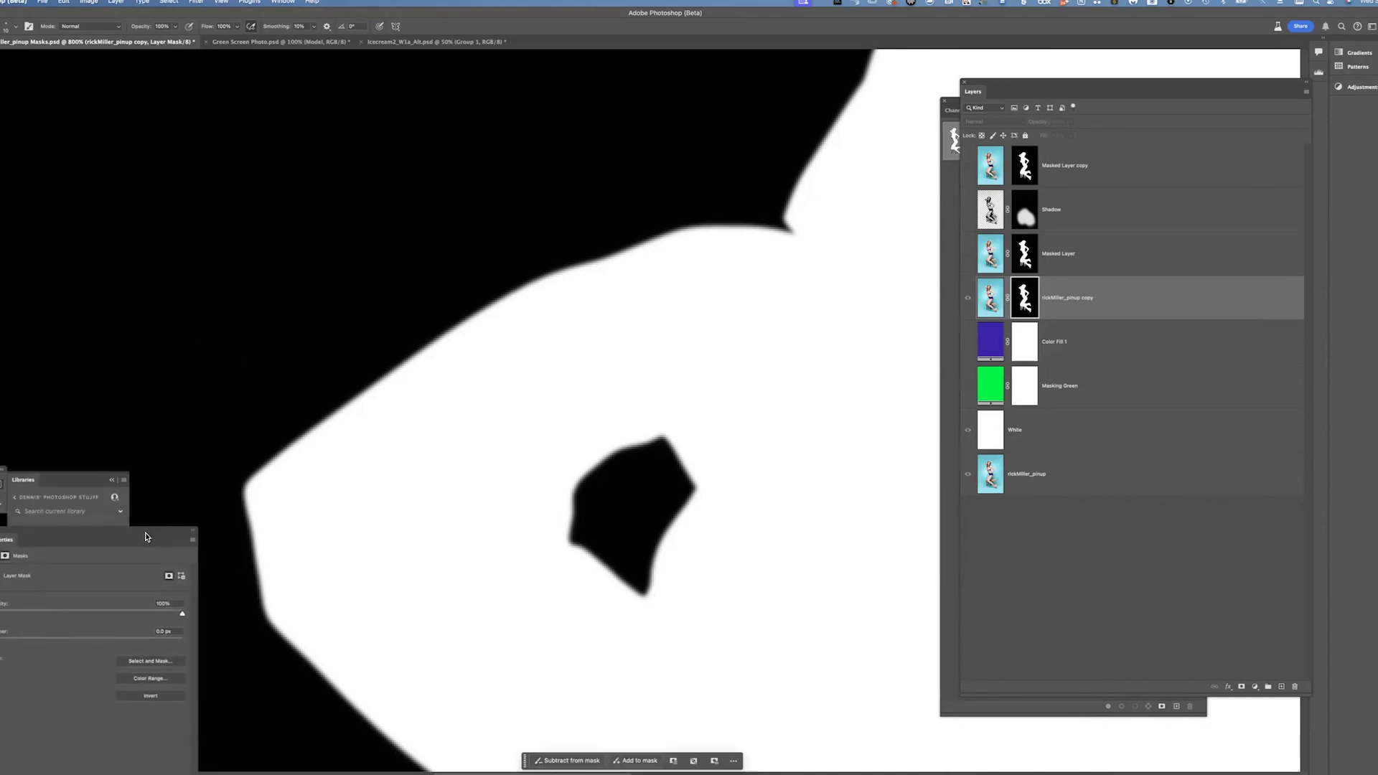
pyautogui.click(112, 480)
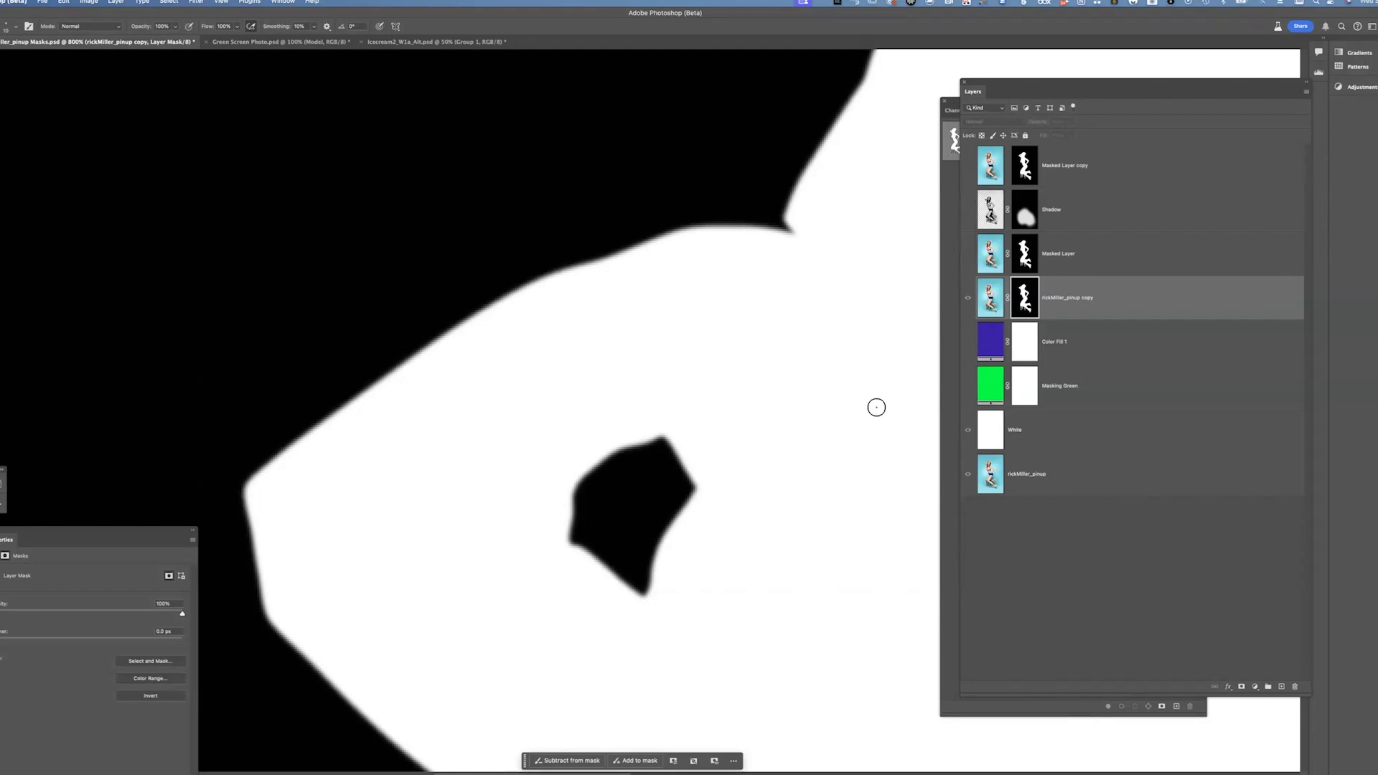
pyautogui.press('z')
pyautogui.moveTo(498, 315)
pyautogui.mouseDown()
pyautogui.moveTo(580, 327)
pyautogui.moveTo(492, 270)
pyautogui.mouseUp()
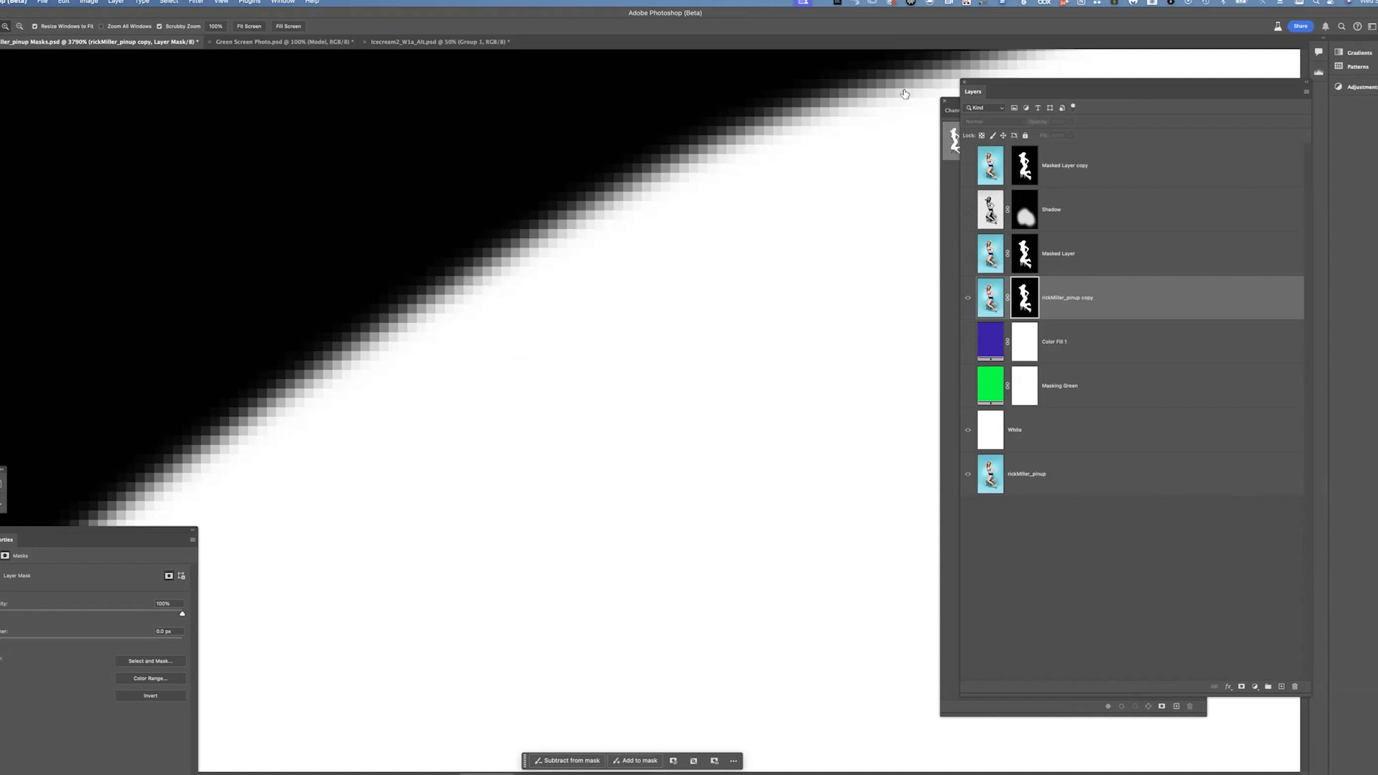
pyautogui.click(958, 291)
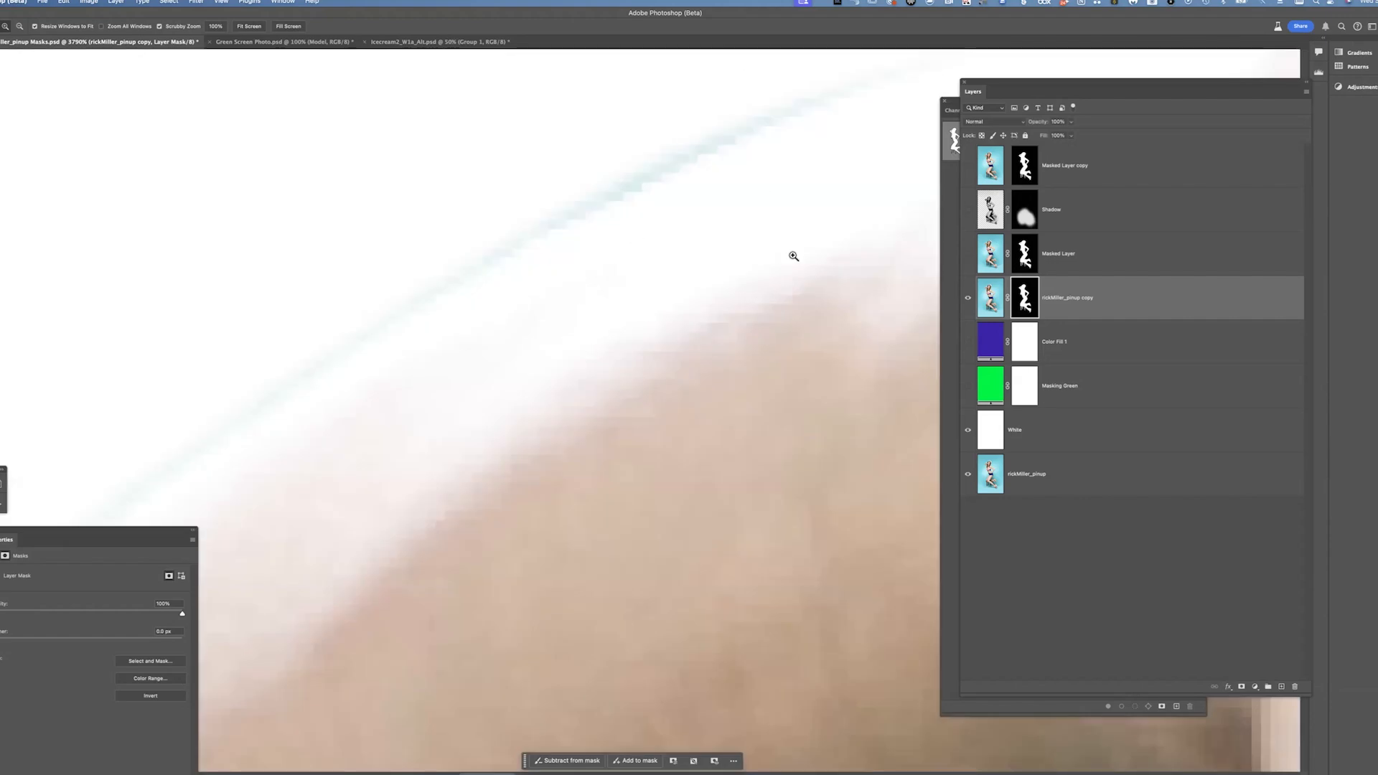
pyautogui.moveTo(541, 393); pyautogui.dragTo(354, 458)
pyautogui.moveTo(811, 212)
pyautogui.mouseDown()
pyautogui.moveTo(548, 326)
pyautogui.moveTo(811, 186)
pyautogui.mouseUp()
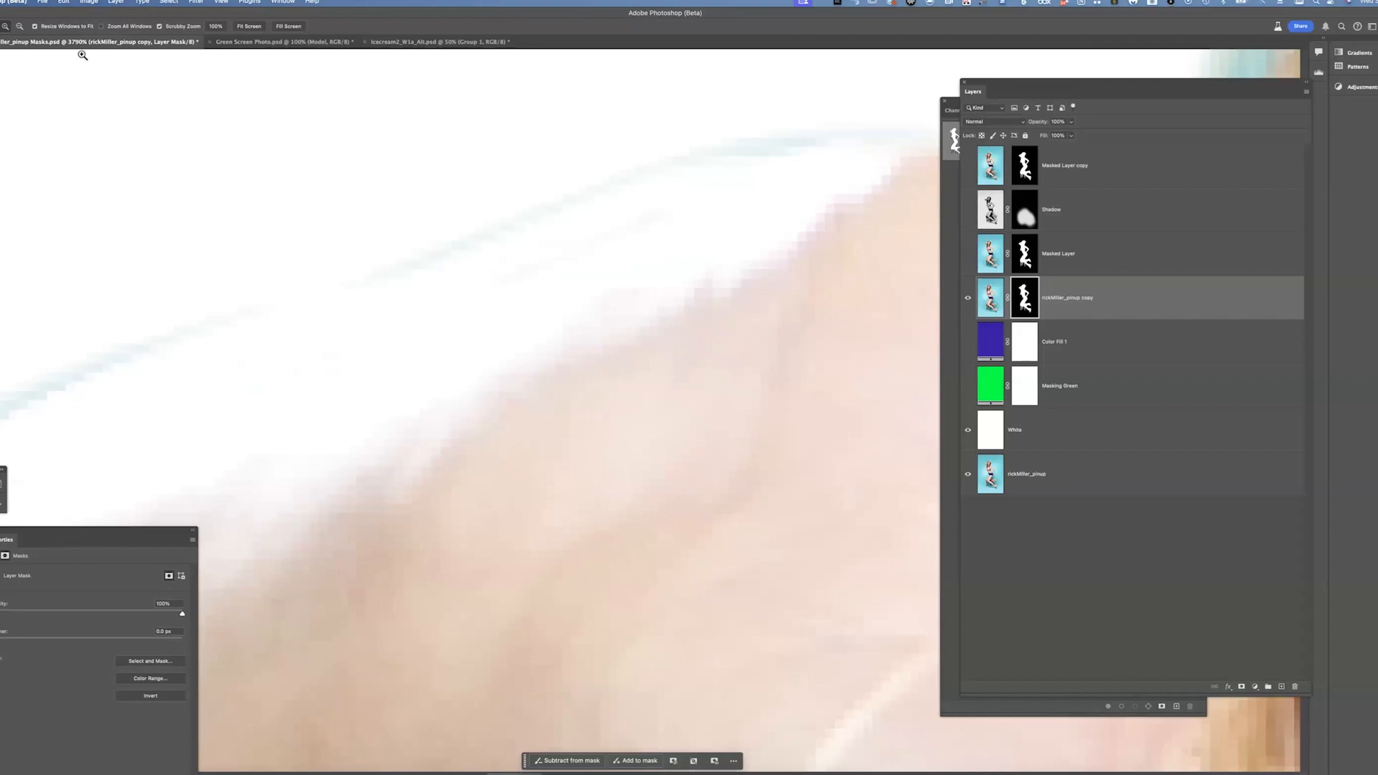
pyautogui.moveTo(579, 322); pyautogui.dragTo(574, 289)
pyautogui.moveTo(520, 353); pyautogui.dragTo(645, 221)
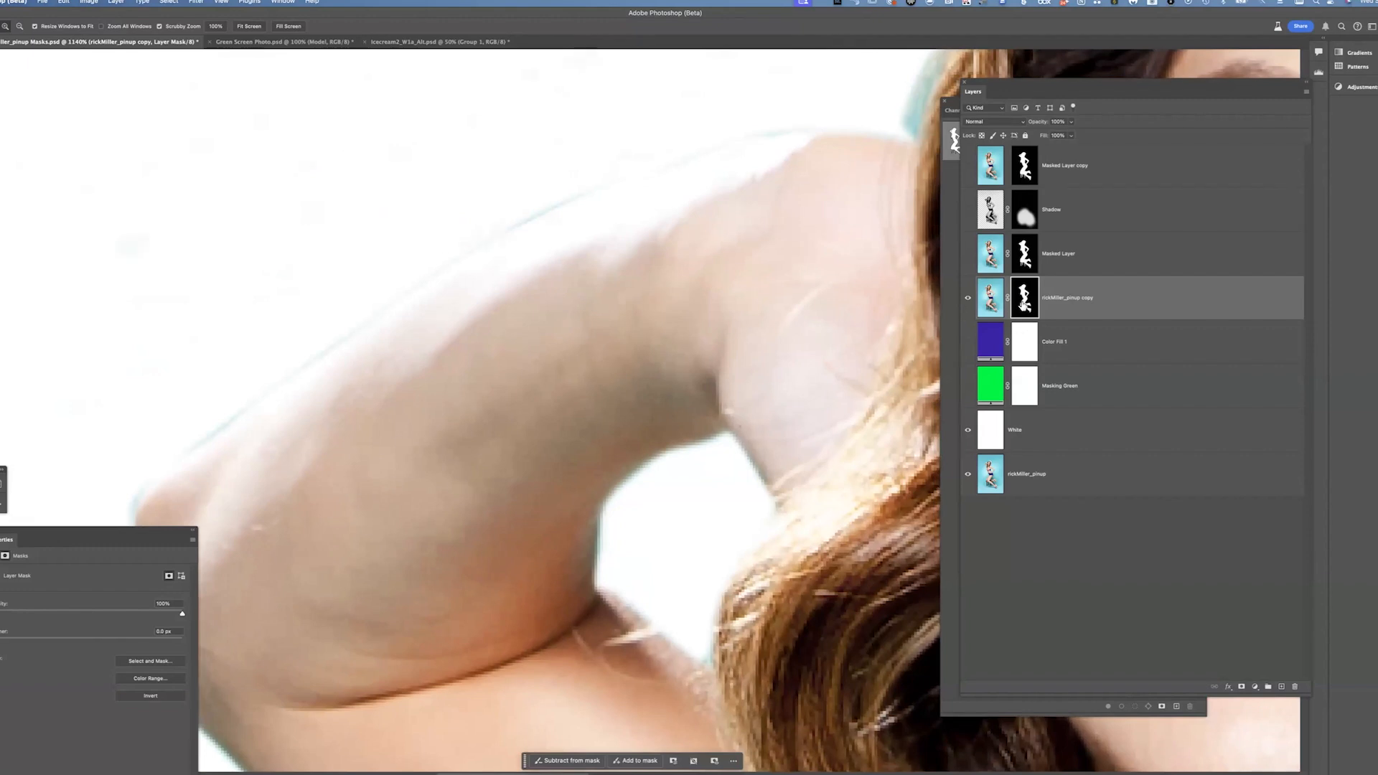
pyautogui.scroll(-5, 510, 418)
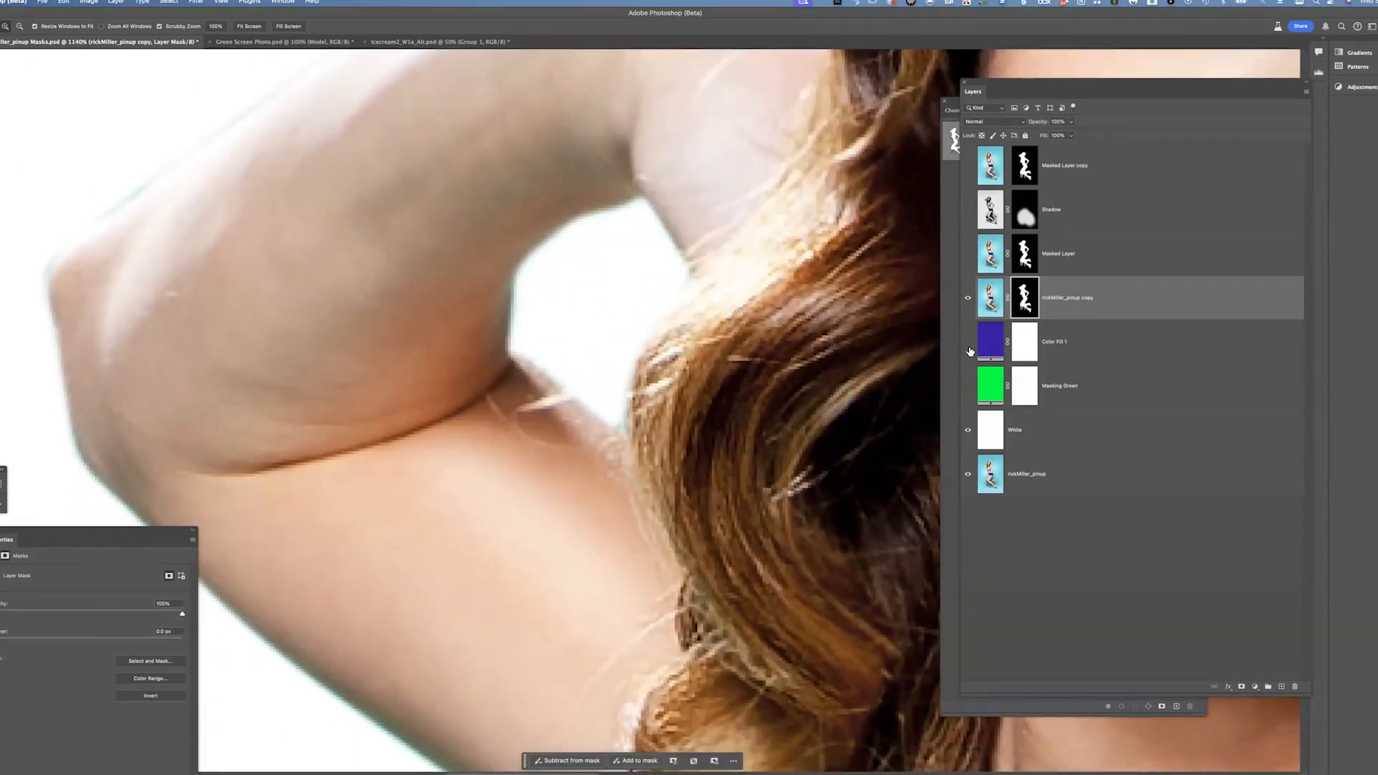
pyautogui.scroll(5, 638, 378)
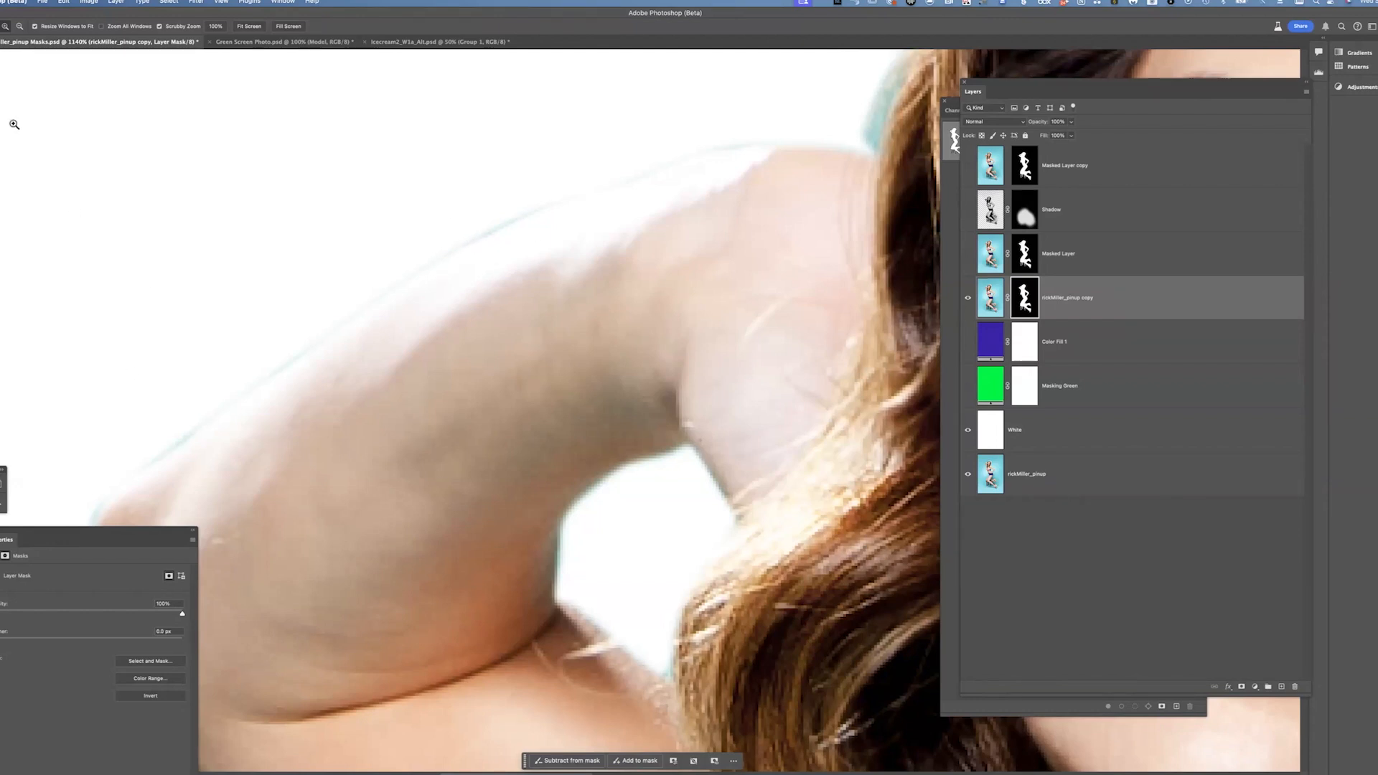
# Soften the arm's mask edge with the Blur tool at 40% strength while viewing the mask
pyautogui.press('r')
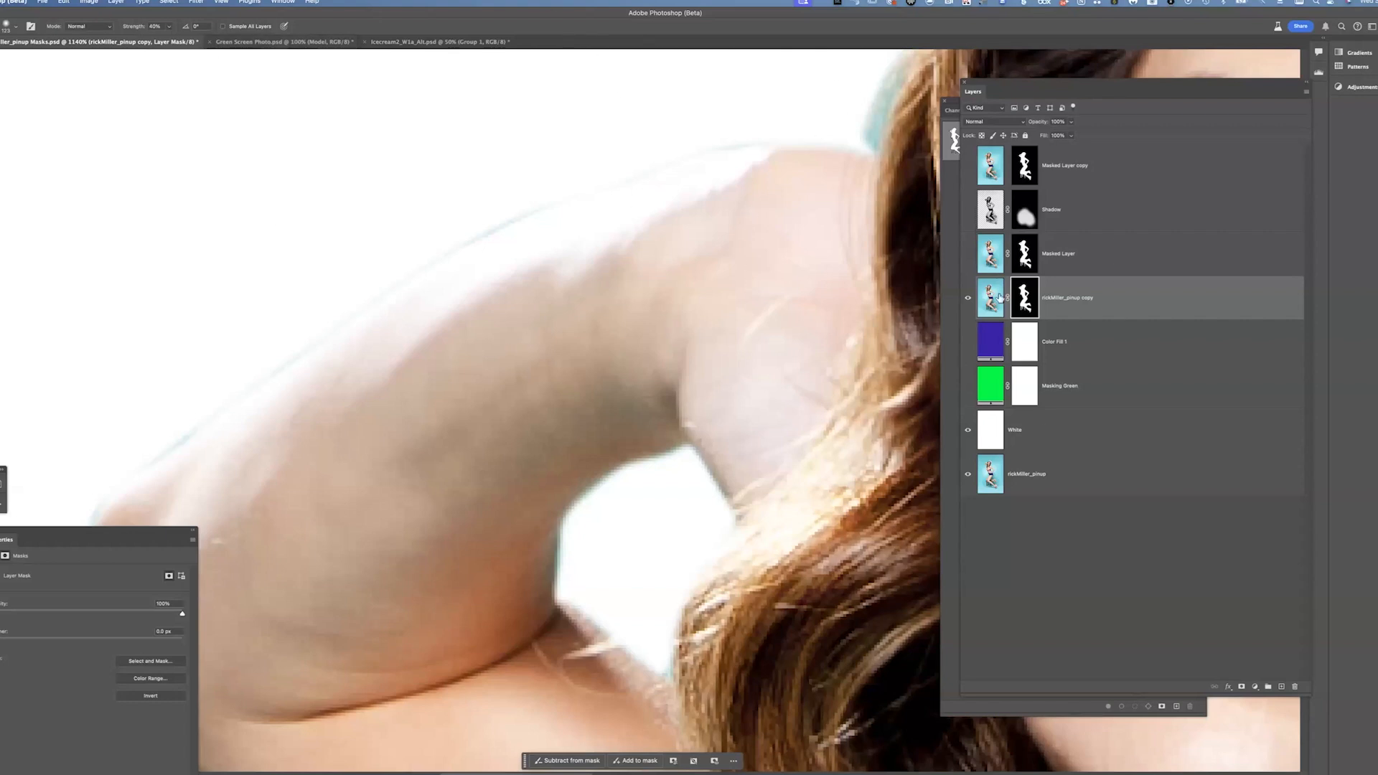
pyautogui.moveTo(522, 261); pyautogui.dragTo(314, 290)
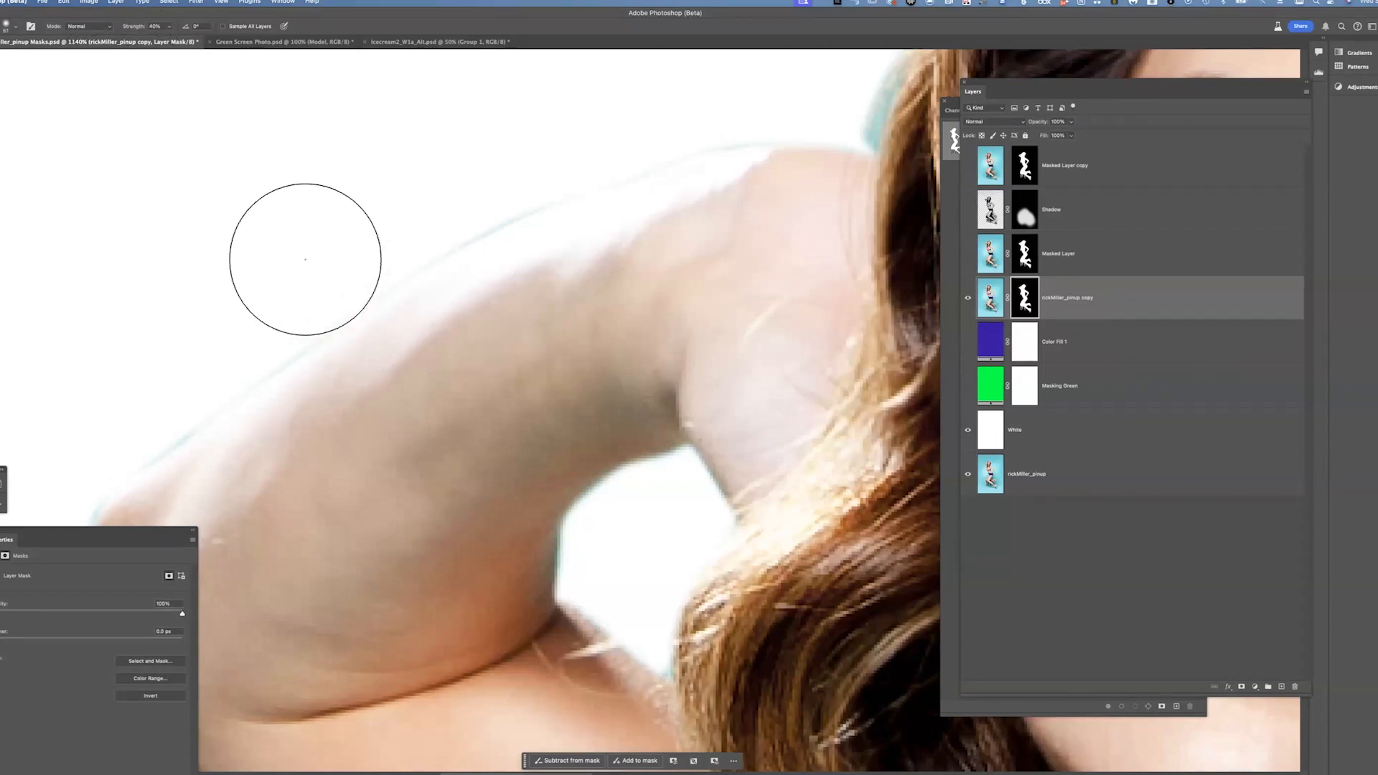
pyautogui.keyDown('alt'); pyautogui.click(1037, 305); pyautogui.keyUp('alt')
pyautogui.moveTo(384, 399); pyautogui.dragTo(622, 206)
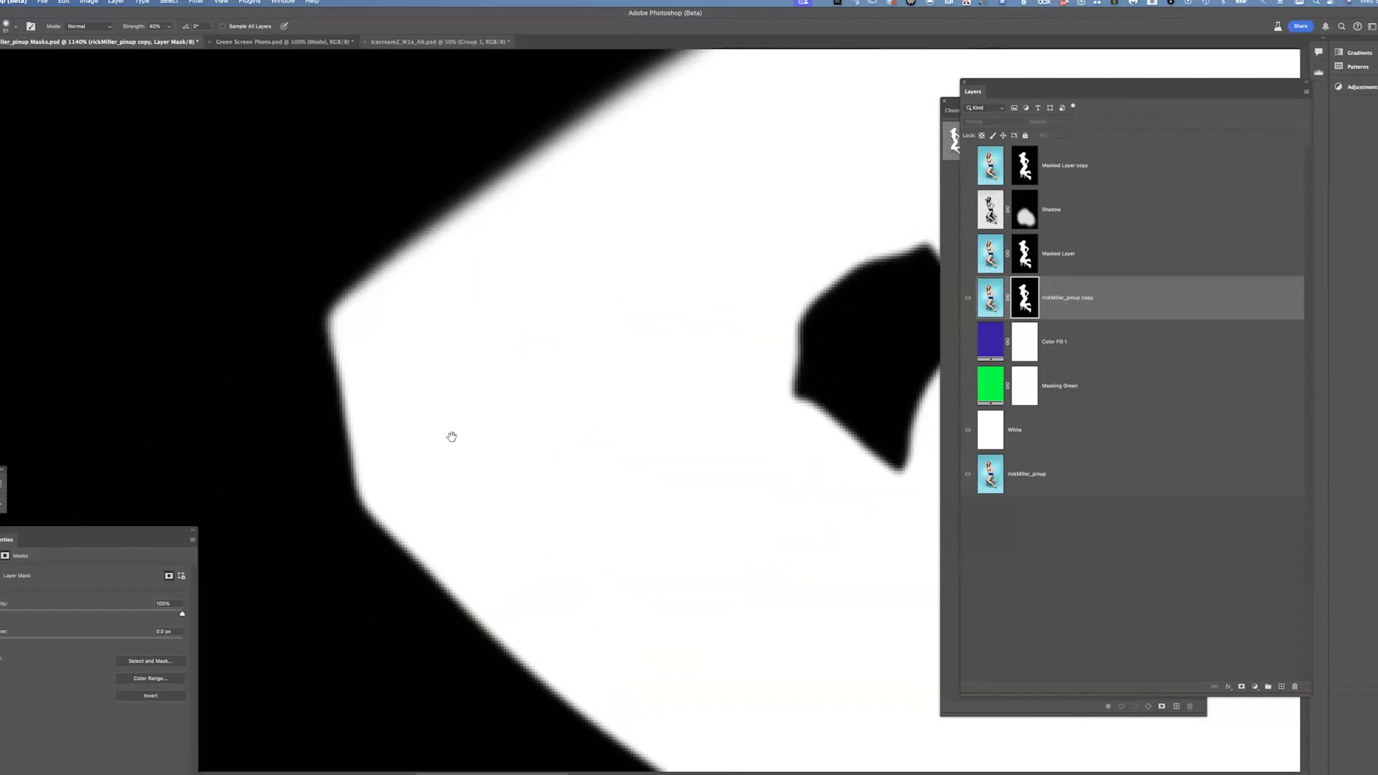
pyautogui.moveTo(452, 437); pyautogui.dragTo(409, 464)
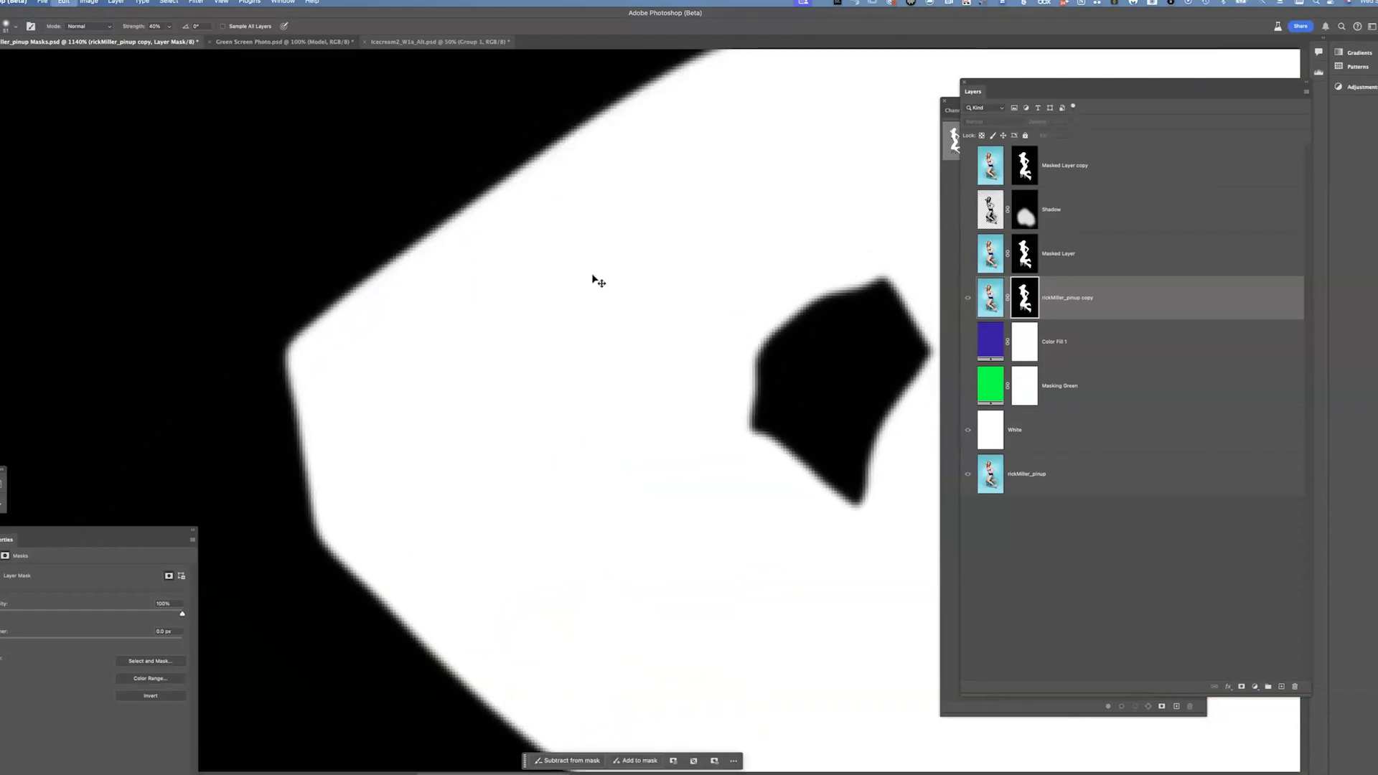
pyautogui.moveTo(658, 237); pyautogui.dragTo(487, 398)
pyautogui.moveTo(541, 305); pyautogui.dragTo(596, 259)
pyautogui.keyDown('alt'); pyautogui.click(1025, 298); pyautogui.keyUp('alt')
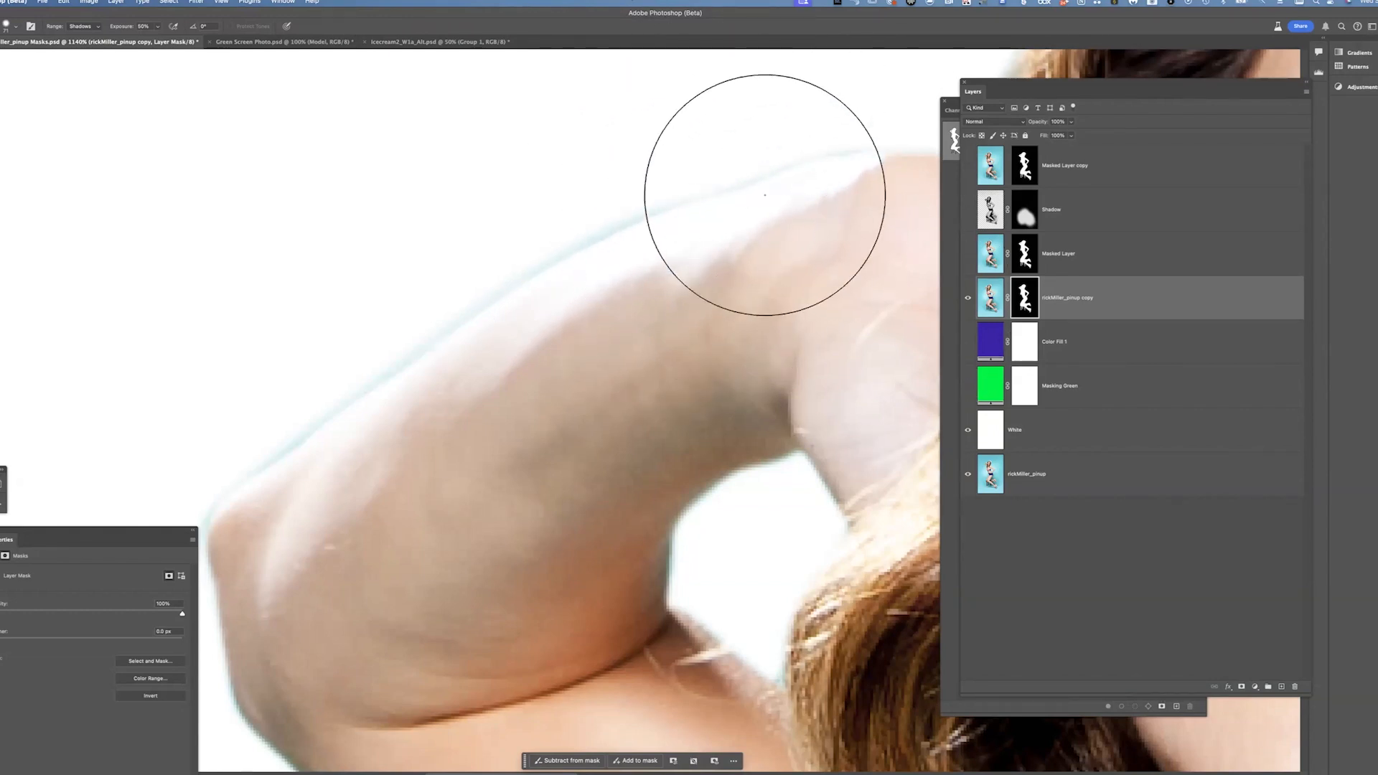
# Burn the light halo off the upper arm's mask edge with the Burn tool in Shadows range at 50% exposure
pyautogui.moveTo(593, 225)
pyautogui.mouseDown()
pyautogui.moveTo(554, 273)
pyautogui.moveTo(306, 442)
pyautogui.moveTo(244, 513)
pyautogui.mouseUp()
pyautogui.moveTo(695, 302); pyautogui.dragTo(429, 282)
pyautogui.moveTo(495, 319); pyautogui.dragTo(796, 125)
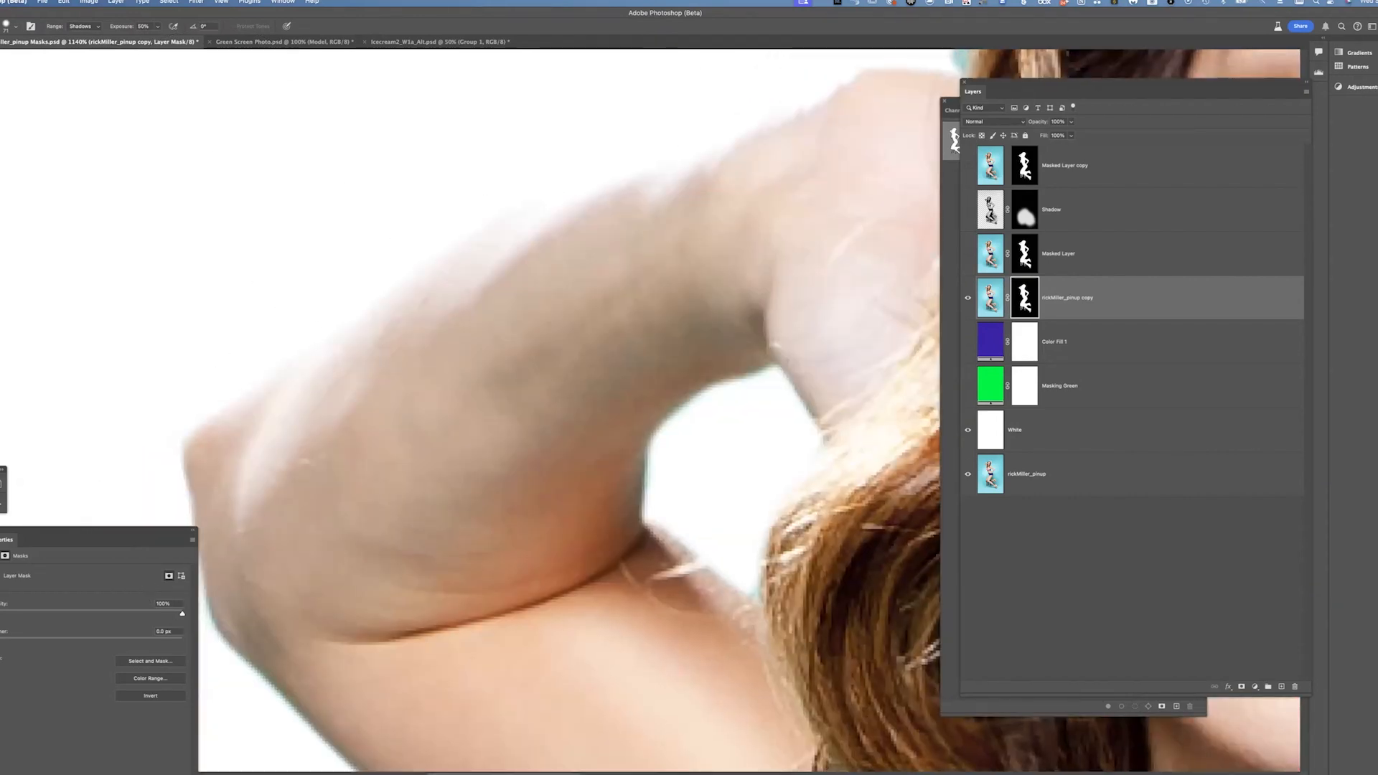
pyautogui.moveTo(411, 418); pyautogui.dragTo(440, 198)
pyautogui.moveTo(337, 453)
pyautogui.mouseDown()
pyautogui.moveTo(275, 302)
pyautogui.moveTo(362, 477)
pyautogui.mouseUp()
pyautogui.moveTo(331, 245); pyautogui.dragTo(163, 52)
pyautogui.moveTo(818, 507); pyautogui.dragTo(736, 426)
pyautogui.moveTo(643, 583); pyautogui.dragTo(388, 323)
pyautogui.moveTo(497, 398)
pyautogui.mouseDown()
pyautogui.moveTo(758, 470)
pyautogui.moveTo(747, 498)
pyautogui.mouseUp()
pyautogui.moveTo(694, 578)
pyautogui.mouseDown()
pyautogui.moveTo(368, 198)
pyautogui.moveTo(357, 216)
pyautogui.moveTo(415, 372)
pyautogui.mouseUp()
pyautogui.moveTo(283, 150); pyautogui.dragTo(351, 400)
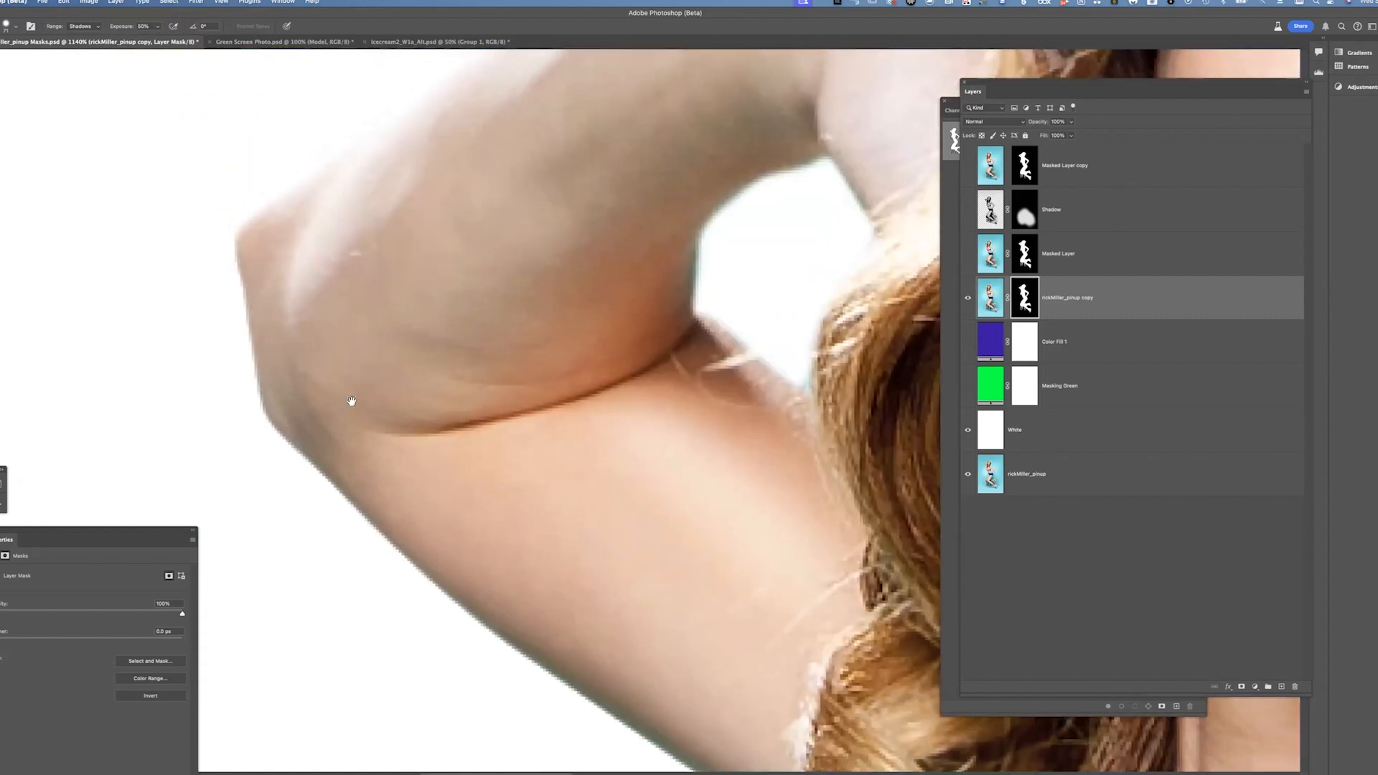
pyautogui.moveTo(495, 202); pyautogui.dragTo(495, 332)
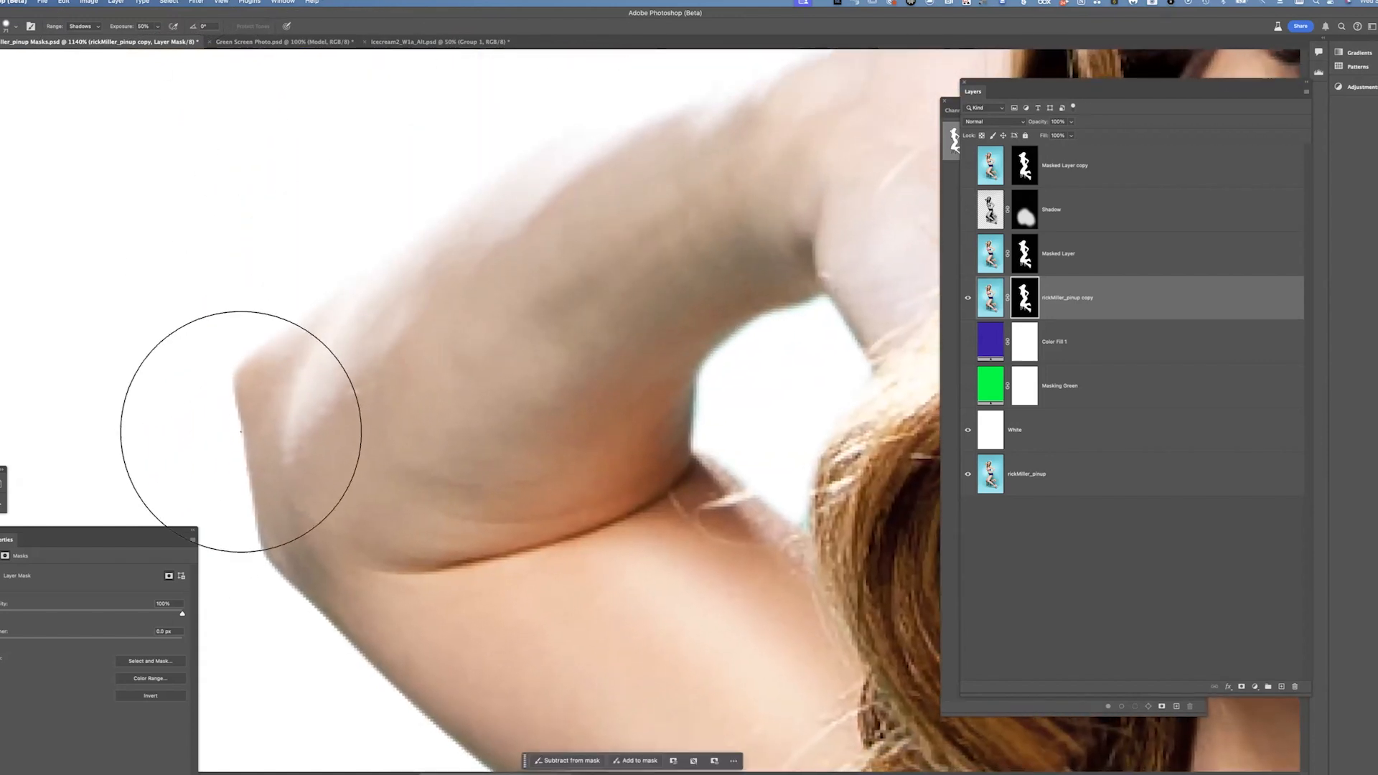
pyautogui.moveTo(317, 488); pyautogui.dragTo(319, 325)
pyautogui.moveTo(484, 322); pyautogui.dragTo(396, 113)
pyautogui.moveTo(504, 382); pyautogui.dragTo(434, 310)
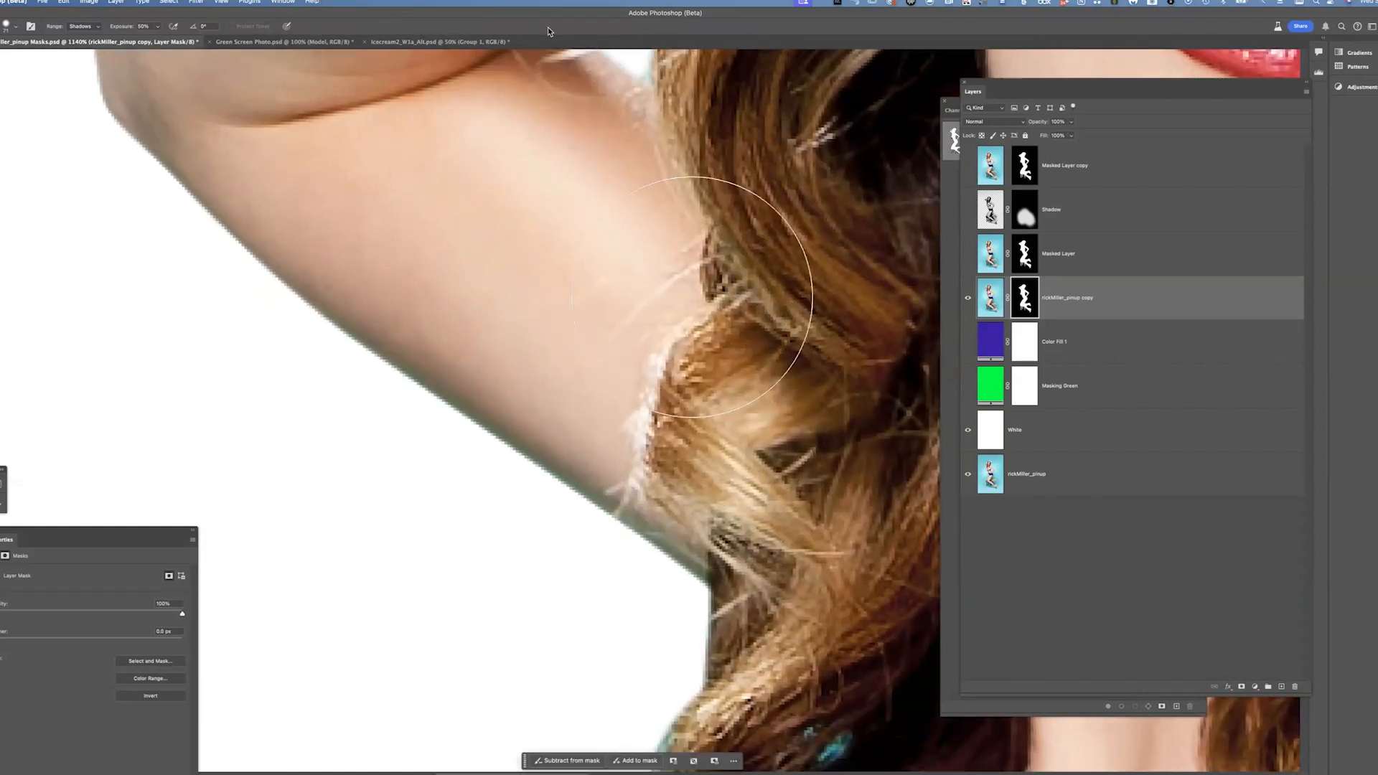
# Continue burning the mask edge along the hair, neck and dress neckline
pyautogui.moveTo(803, 417); pyautogui.dragTo(575, 391)
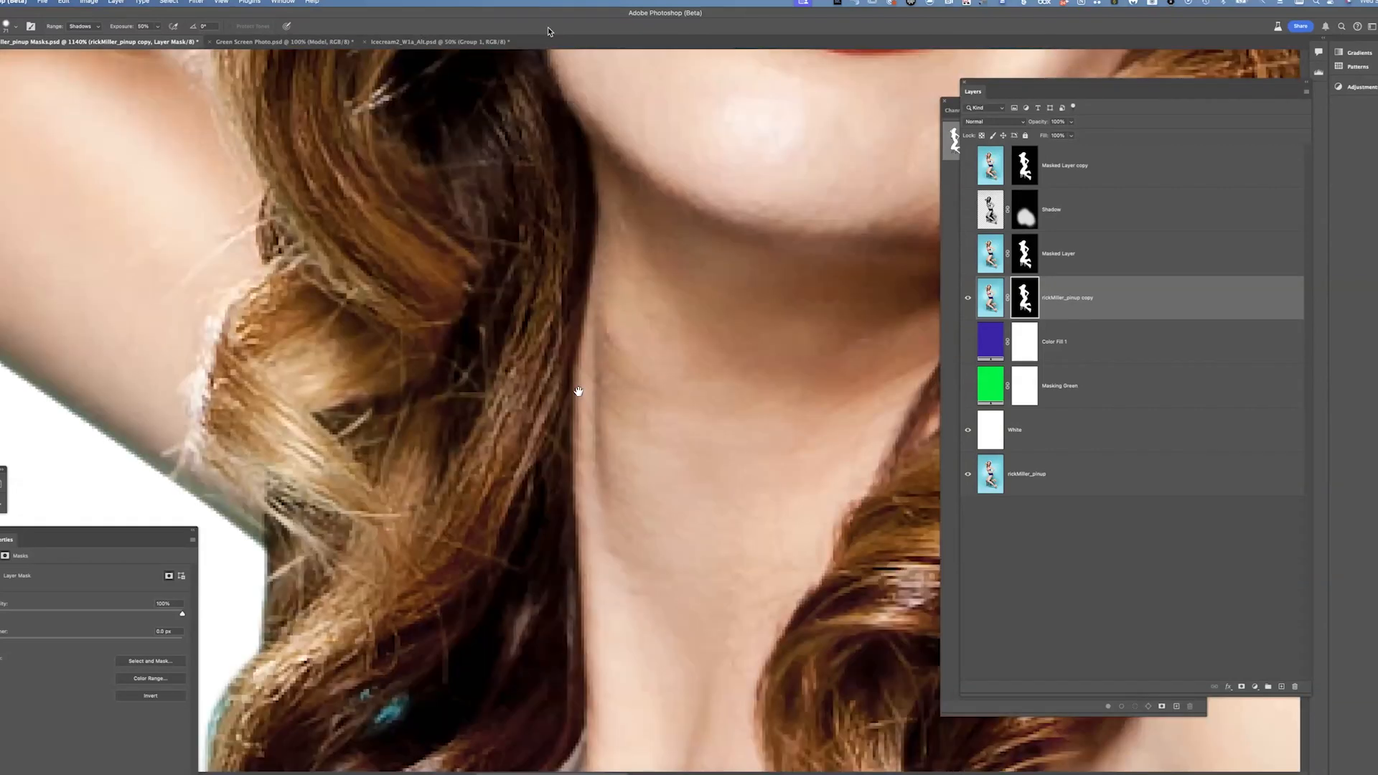
pyautogui.moveTo(729, 265); pyautogui.dragTo(699, 213)
pyautogui.scroll(-3, 549, 32)
pyautogui.hscroll(-3, 548, 31)
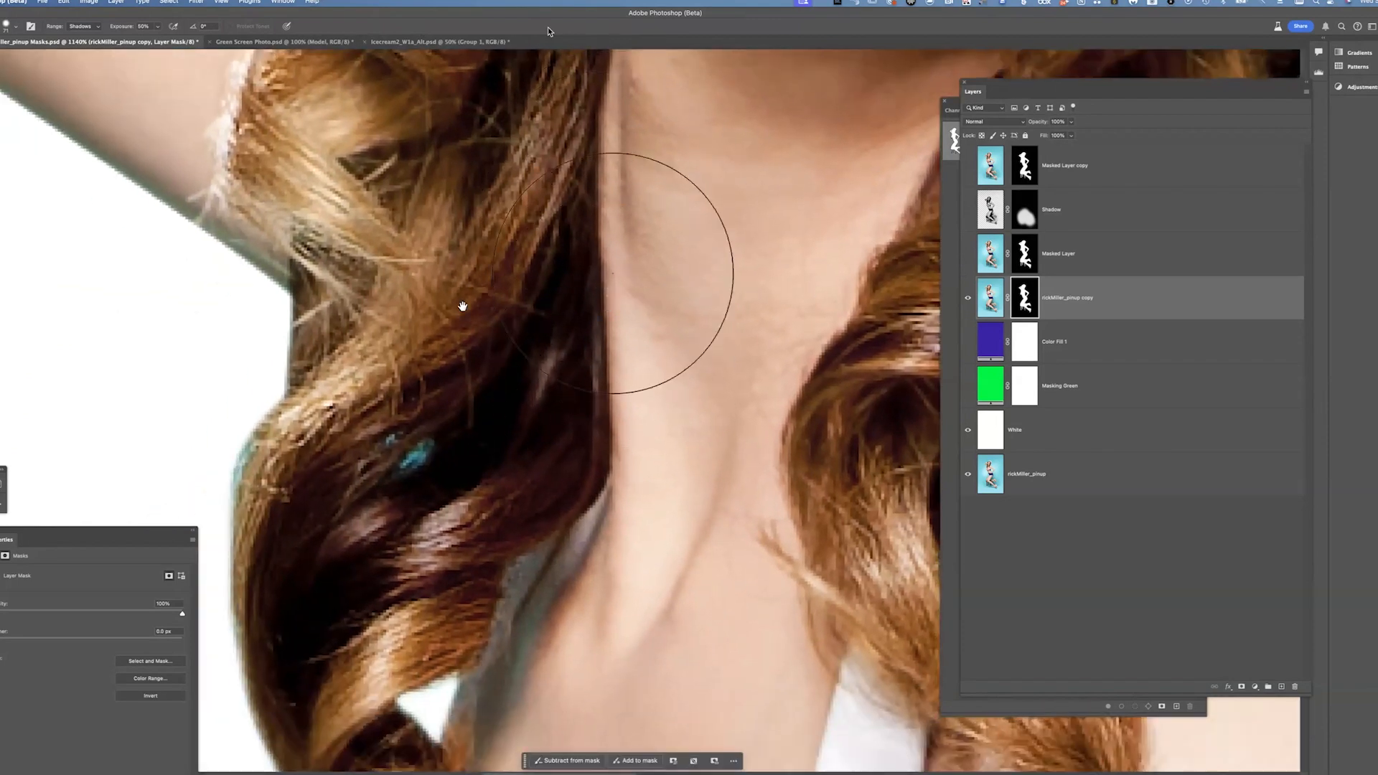
pyautogui.moveTo(649, 391); pyautogui.dragTo(596, 255)
pyautogui.scroll(-4, 567, 402)
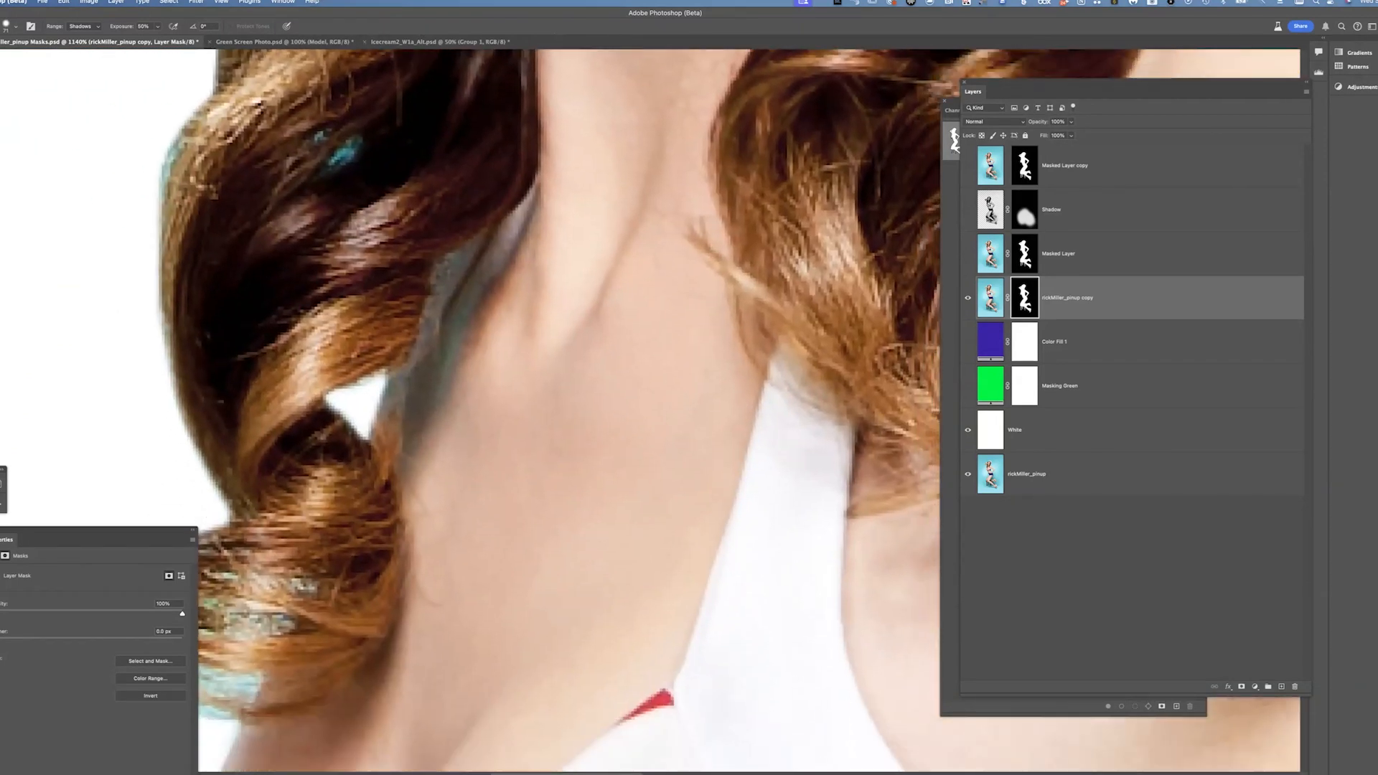
pyautogui.hscroll(3, 567, 402)
pyautogui.moveTo(502, 277); pyautogui.dragTo(496, 258)
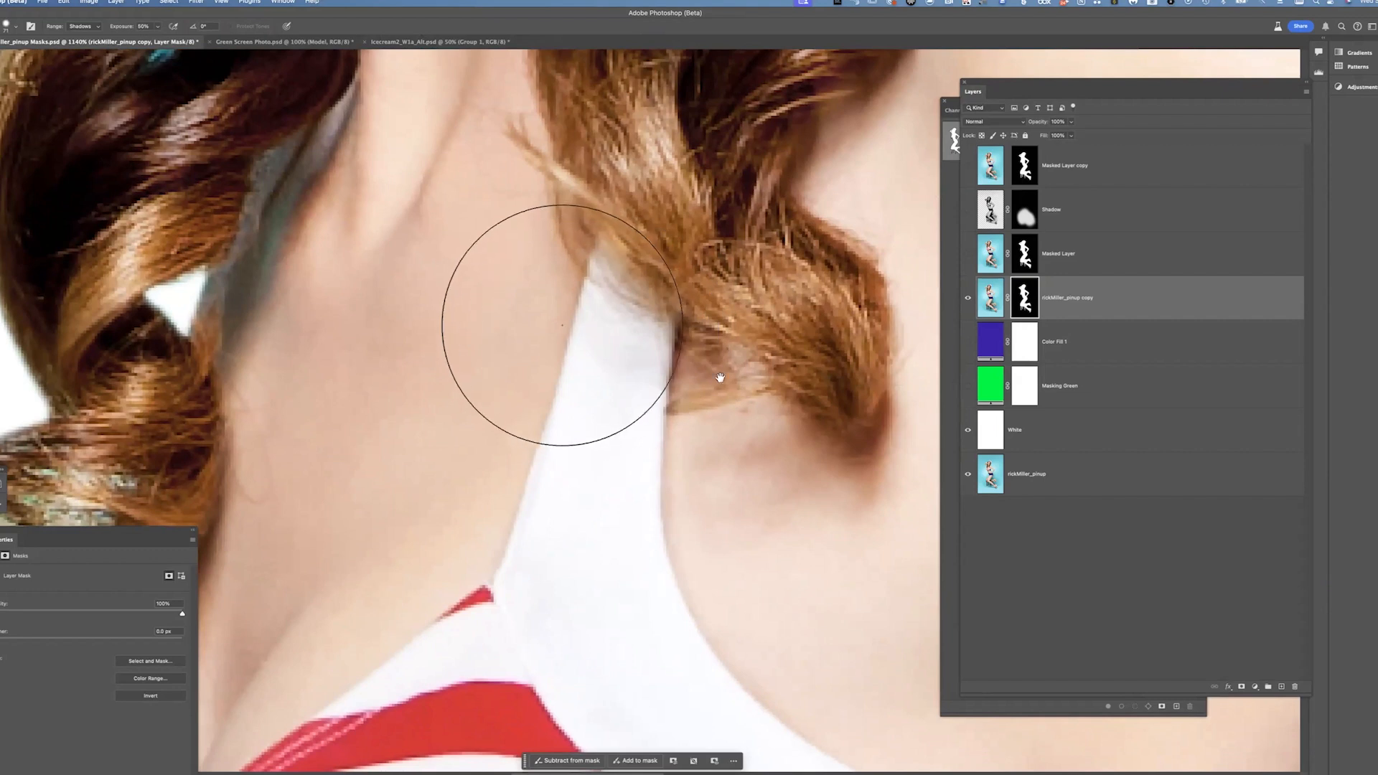
pyautogui.moveTo(581, 353); pyautogui.dragTo(752, 446)
pyautogui.moveTo(385, 261); pyautogui.dragTo(643, 455)
pyautogui.moveTo(510, 387); pyautogui.dragTo(730, 681)
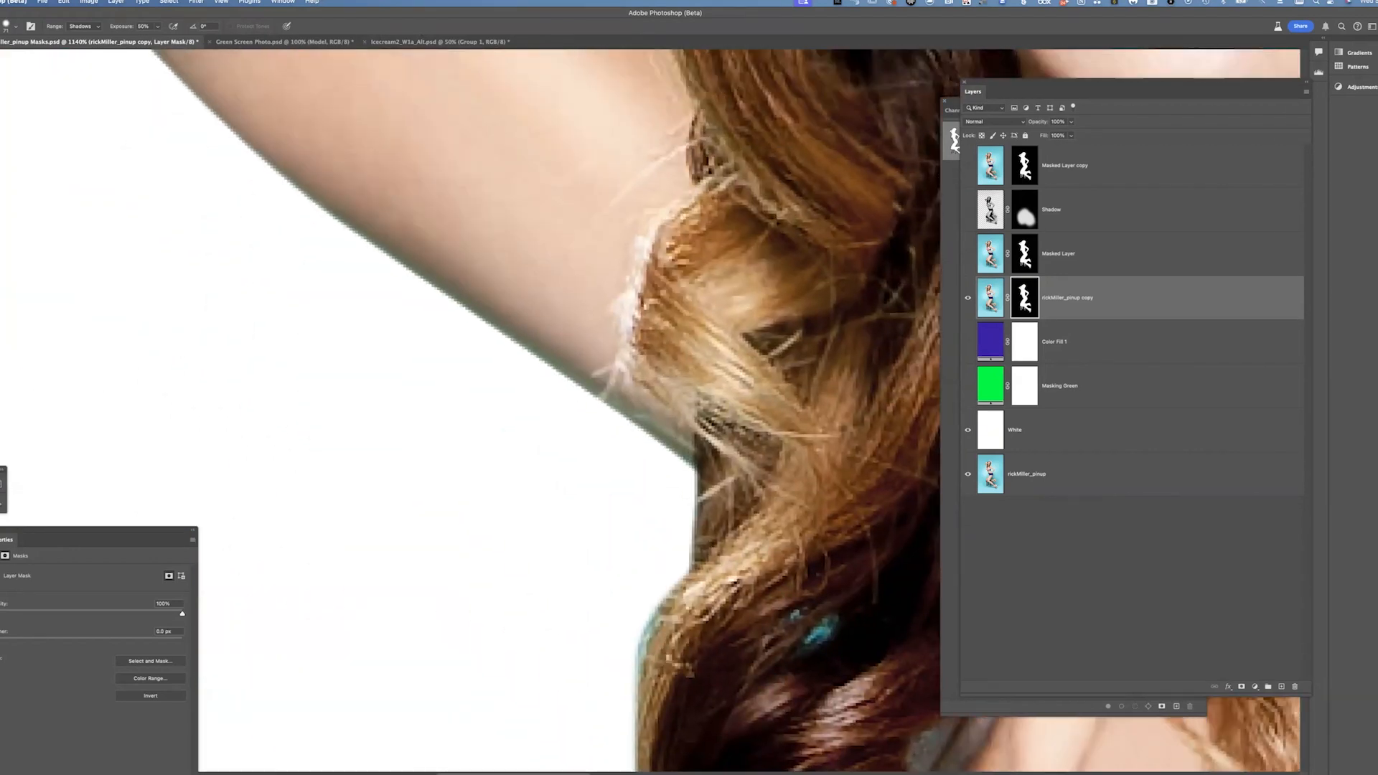
# Burn the mask edge along the lower arm where it meets the hair
pyautogui.moveTo(483, 216); pyautogui.dragTo(531, 317)
pyautogui.moveTo(530, 243)
pyautogui.mouseDown()
pyautogui.moveTo(538, 311)
pyautogui.moveTo(574, 374)
pyautogui.mouseUp()
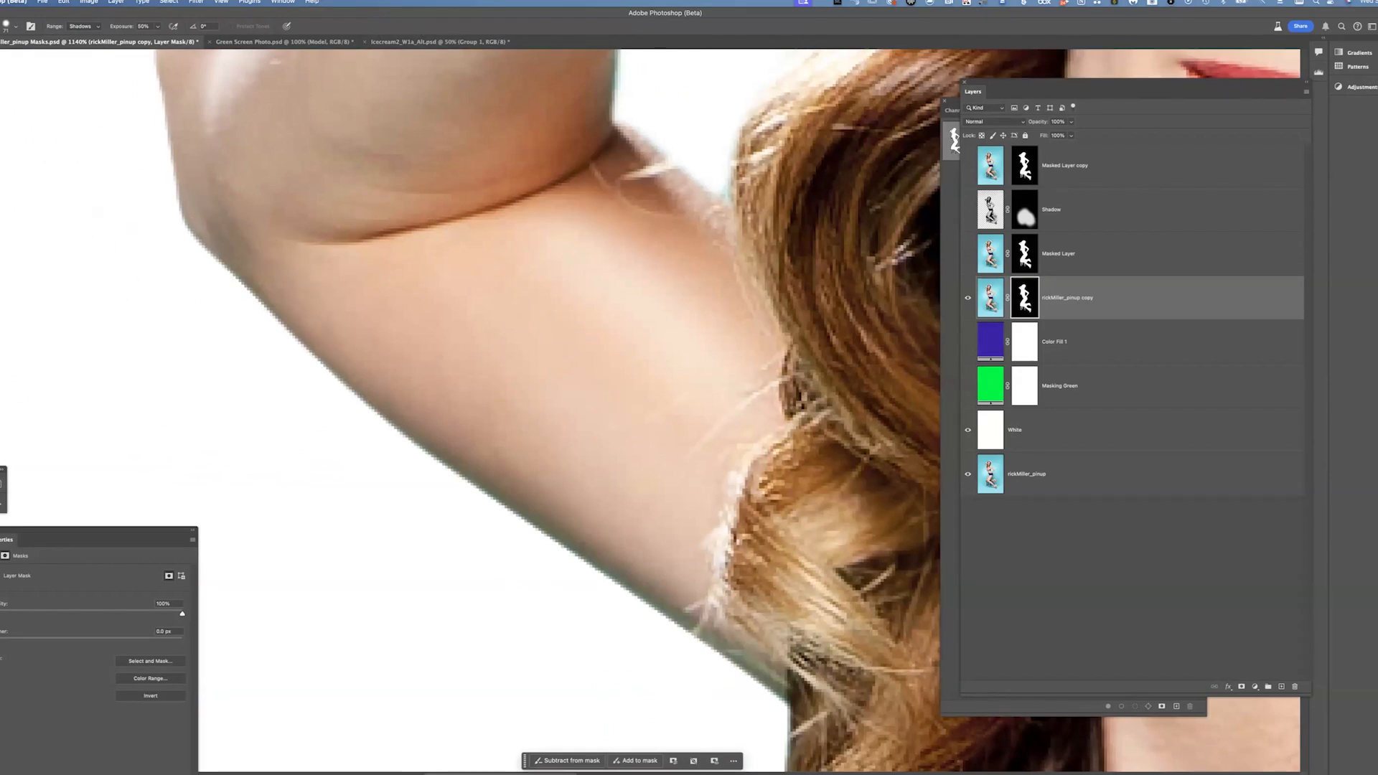
pyautogui.moveTo(555, 510); pyautogui.dragTo(713, 698)
pyautogui.moveTo(294, 424); pyautogui.dragTo(333, 467)
pyautogui.moveTo(529, 271); pyautogui.dragTo(375, 381)
pyautogui.moveTo(537, 233); pyautogui.dragTo(459, 341)
pyautogui.moveTo(732, 241); pyautogui.dragTo(726, 122)
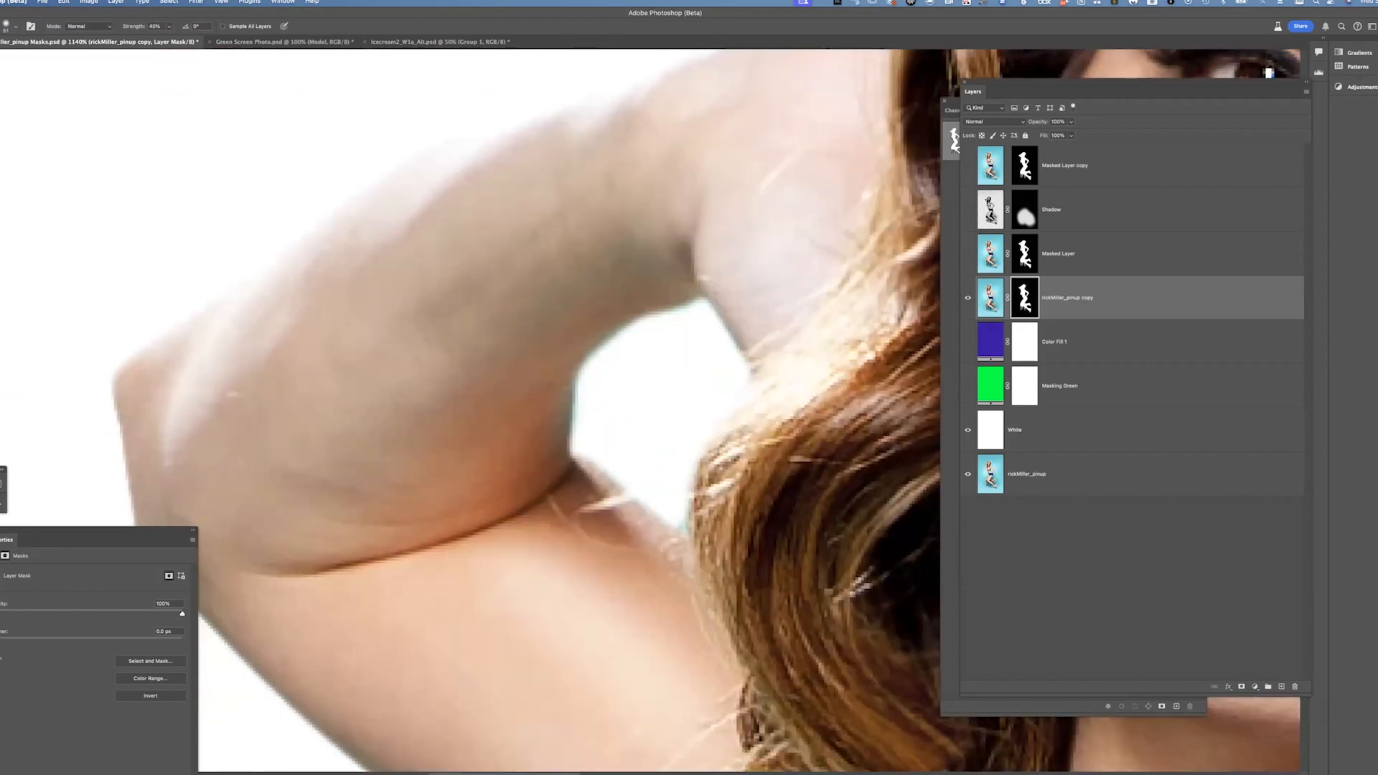
# Rework the mask in the gap between the arm and hair using the Burn and Blur tools
pyautogui.press('o')
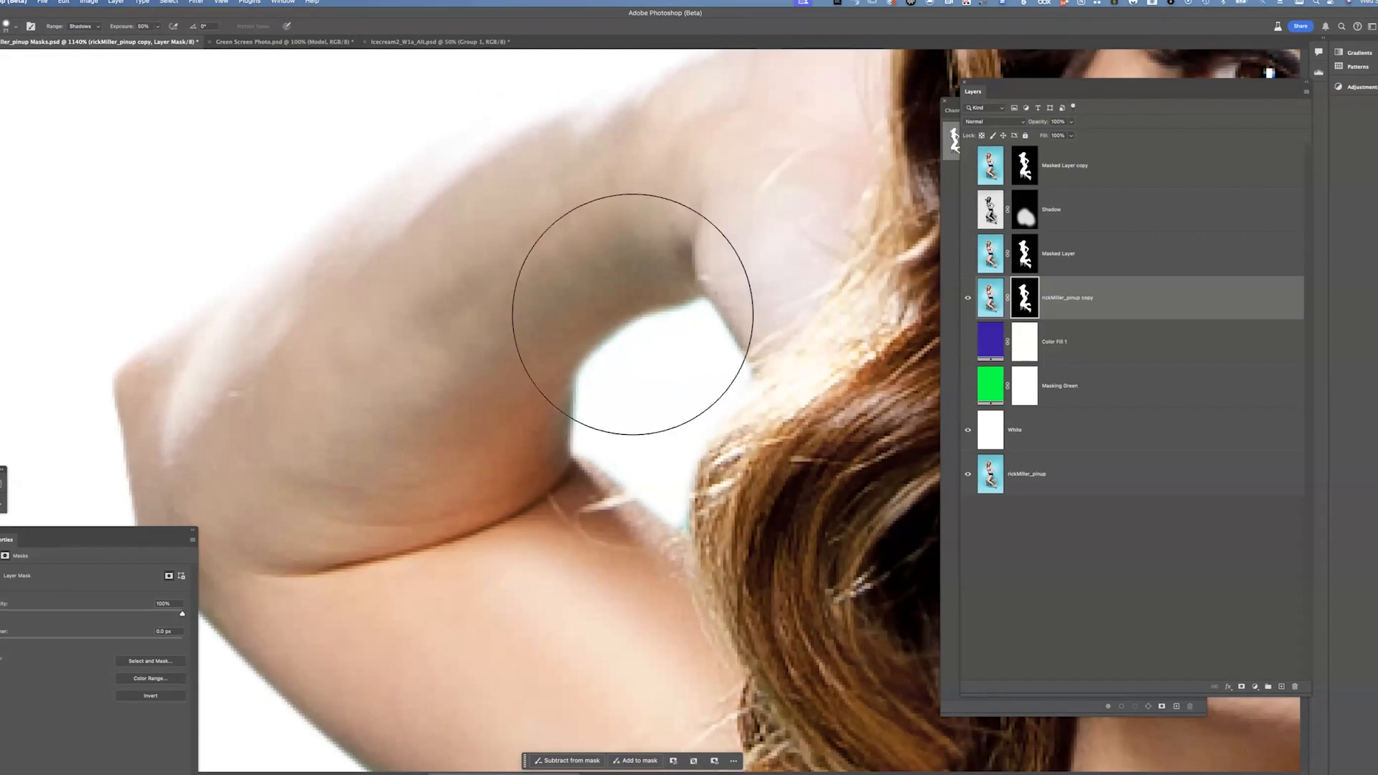
pyautogui.press('r')
pyautogui.press('o')
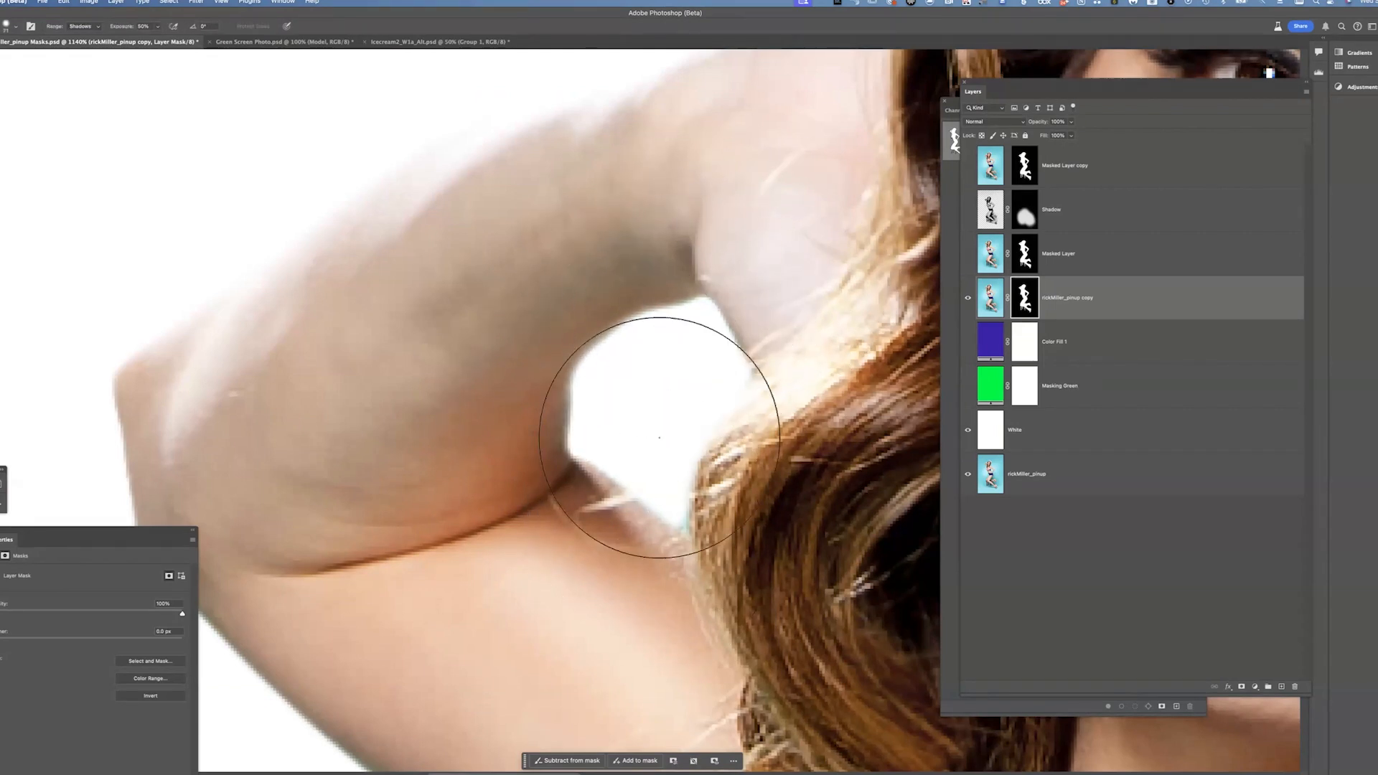
pyautogui.moveTo(560, 466)
pyautogui.mouseDown()
pyautogui.moveTo(529, 376)
pyautogui.moveTo(532, 489)
pyautogui.mouseUp()
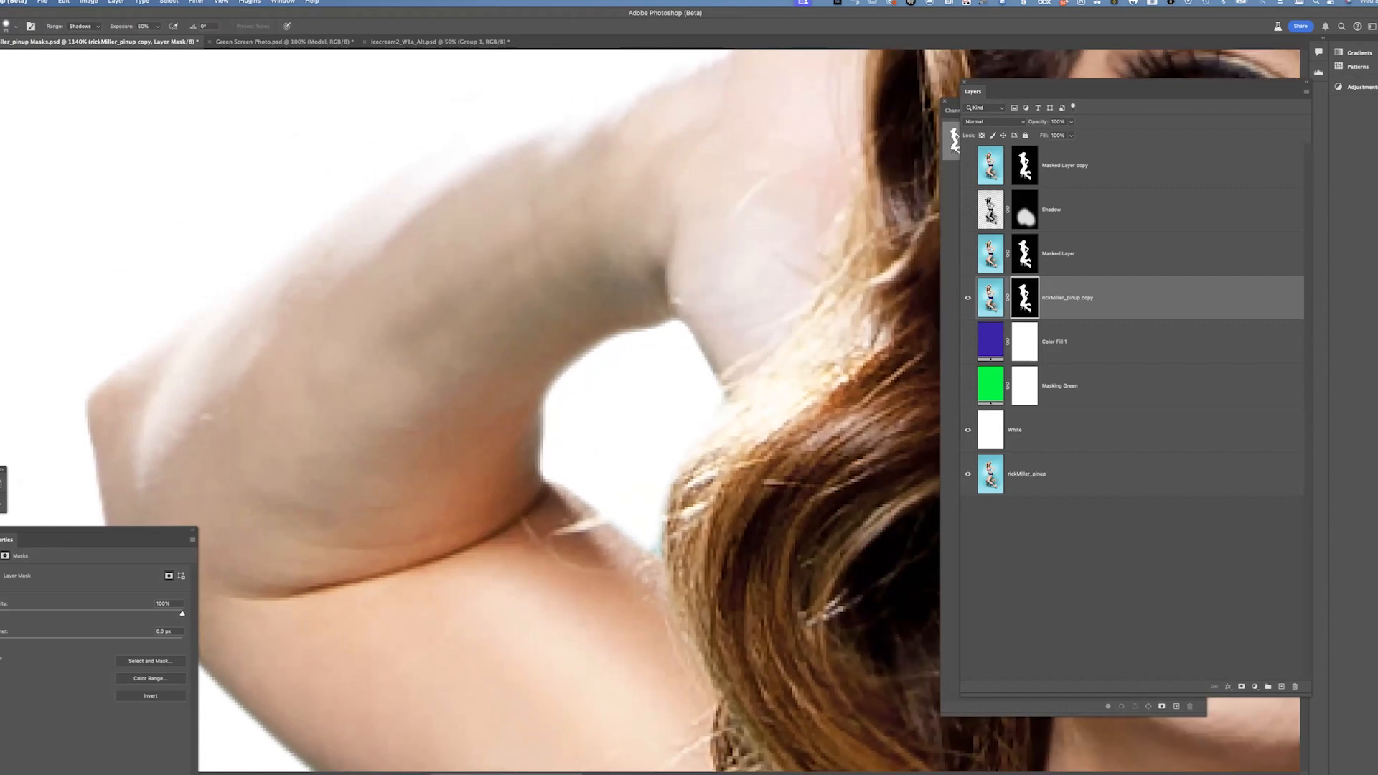
pyautogui.keyDown('shift'); pyautogui.click(1025, 304); pyautogui.keyUp('shift')
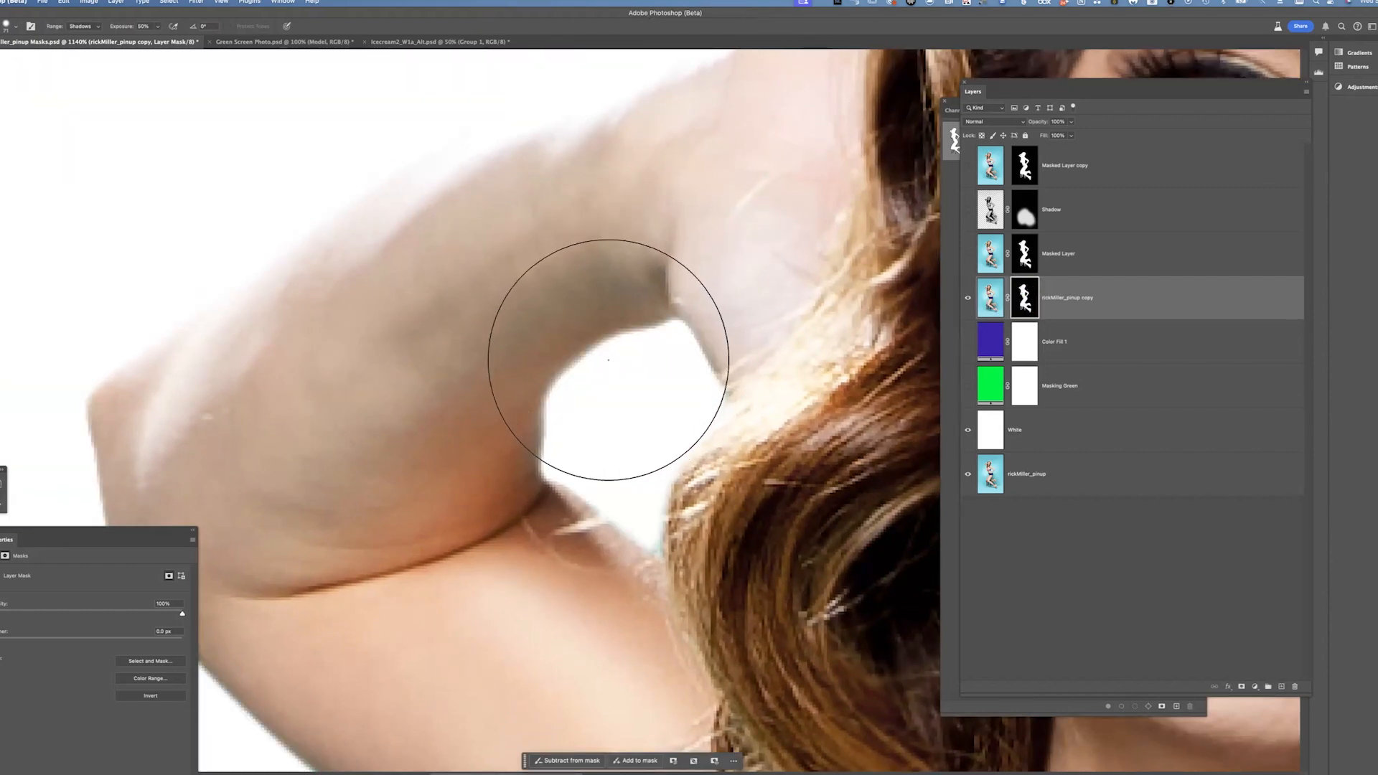
pyautogui.moveTo(595, 373); pyautogui.dragTo(552, 373)
pyautogui.moveTo(535, 437); pyautogui.dragTo(467, 265)
pyautogui.moveTo(514, 360); pyautogui.dragTo(495, 129)
pyautogui.moveTo(607, 419)
pyautogui.mouseDown()
pyautogui.moveTo(564, 319)
pyautogui.moveTo(582, 242)
pyautogui.moveTo(528, 179)
pyautogui.mouseUp()
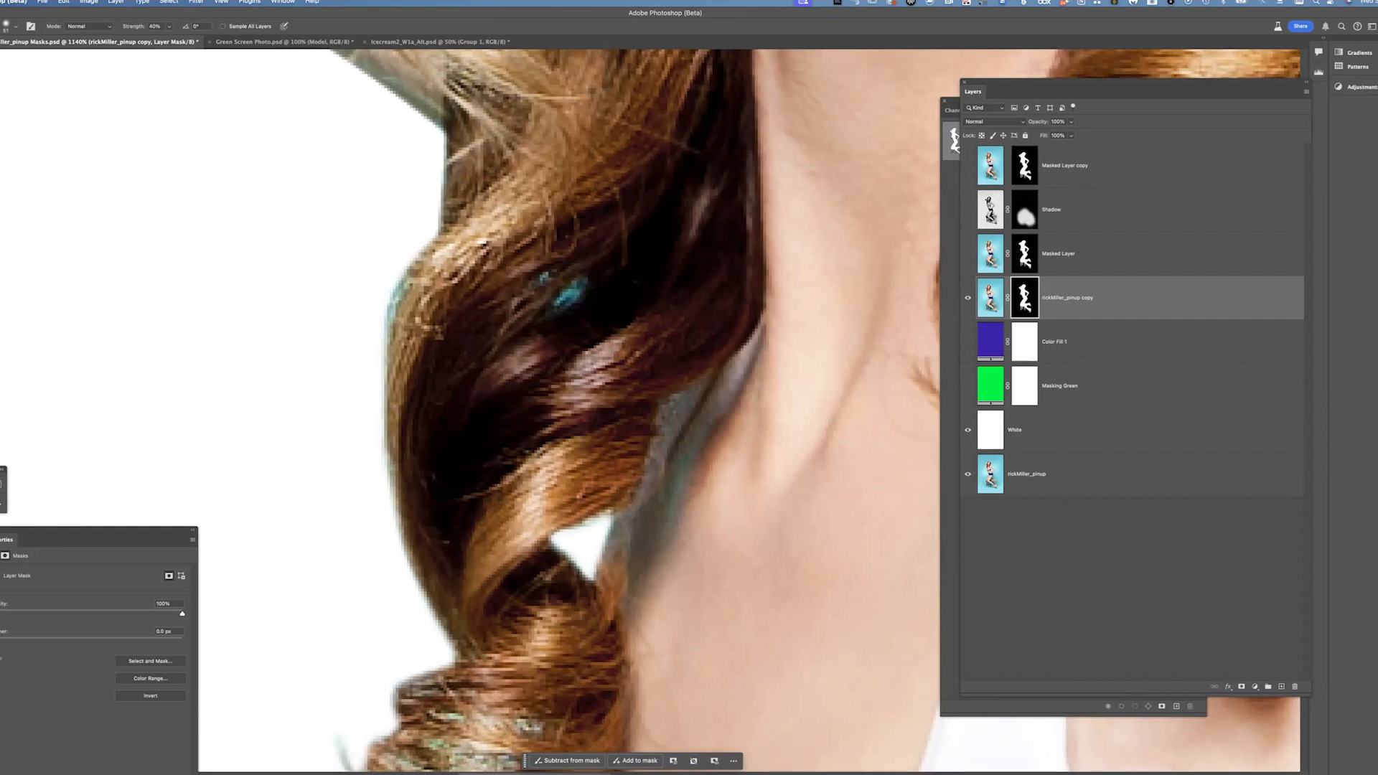
# Dodge the mask edge along the left hair curls with the Dodge tool in Highlights range at 100% exposure
pyautogui.press('o')
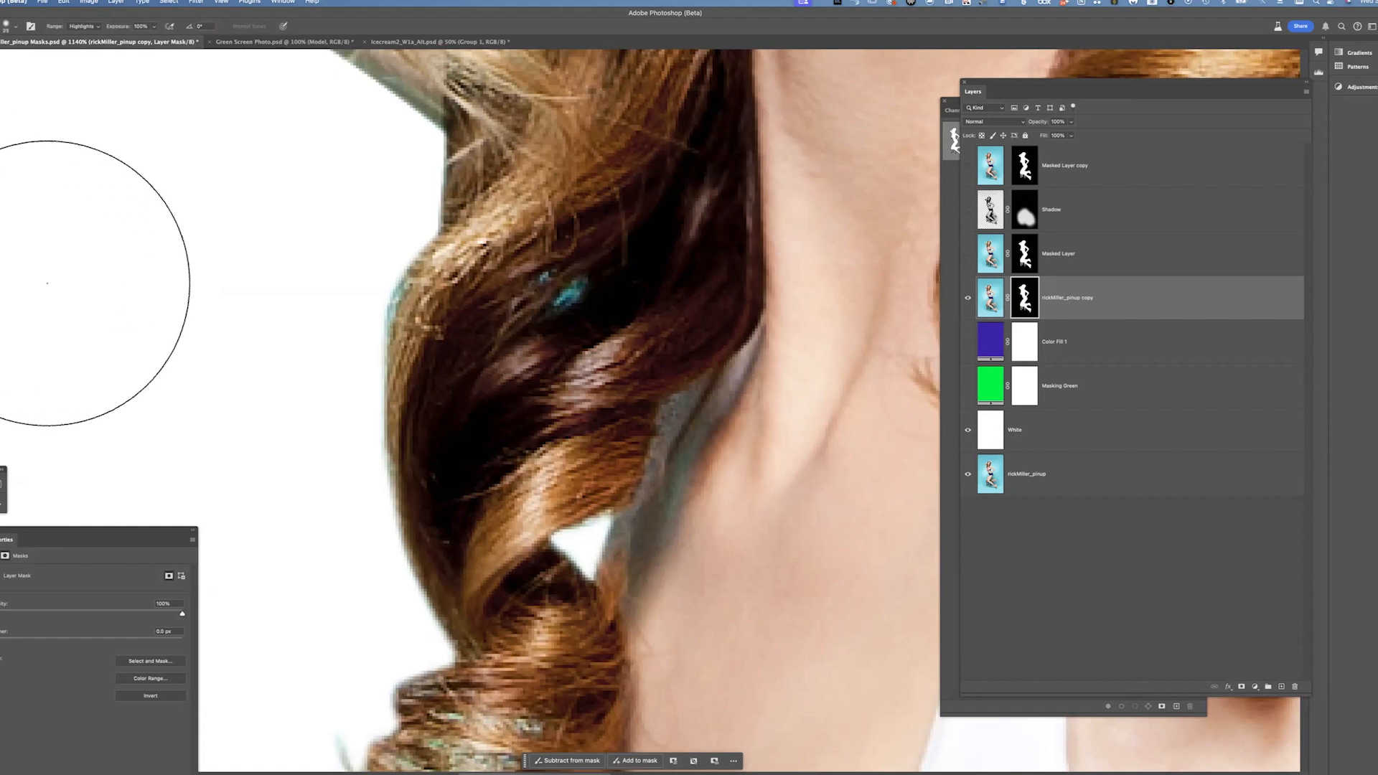
pyautogui.press('alt')
pyautogui.press('alt')
pyautogui.press('alt')
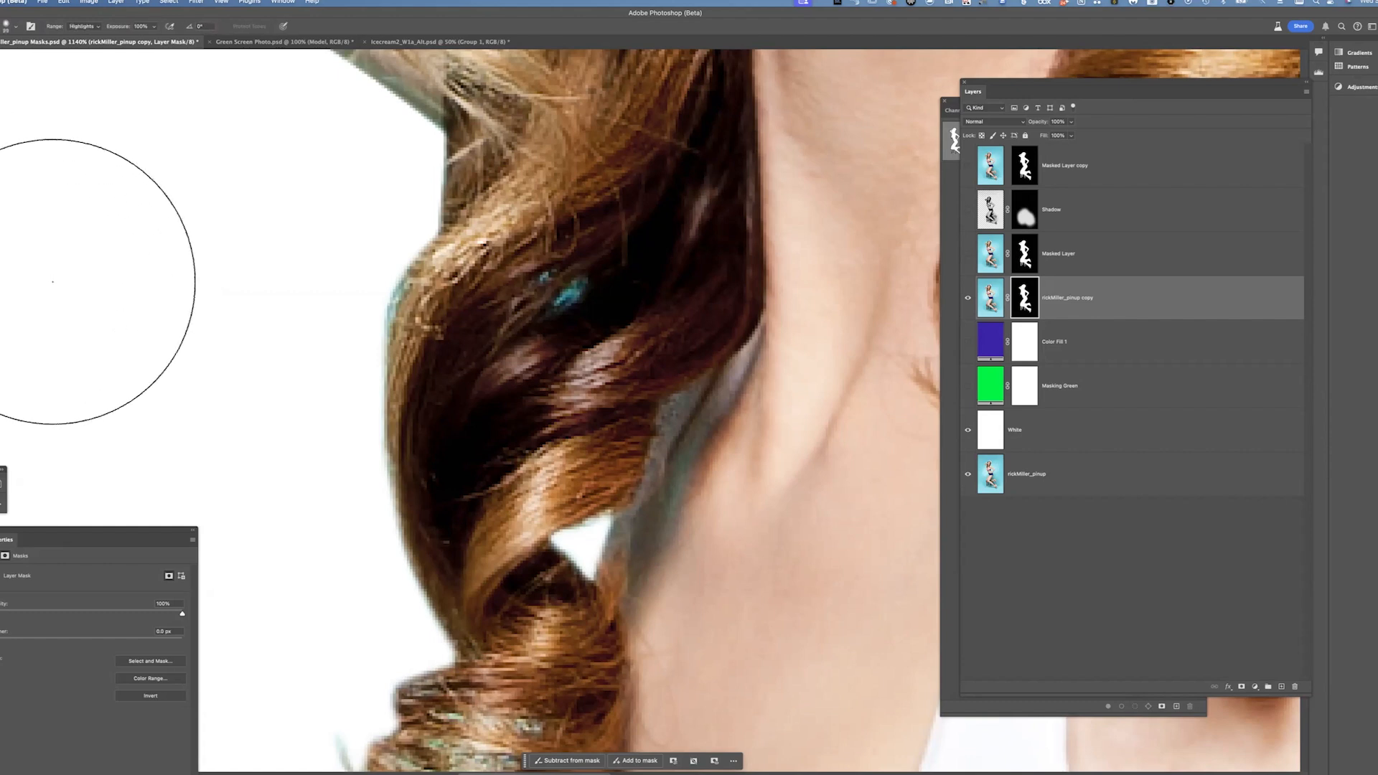
pyautogui.press('alt')
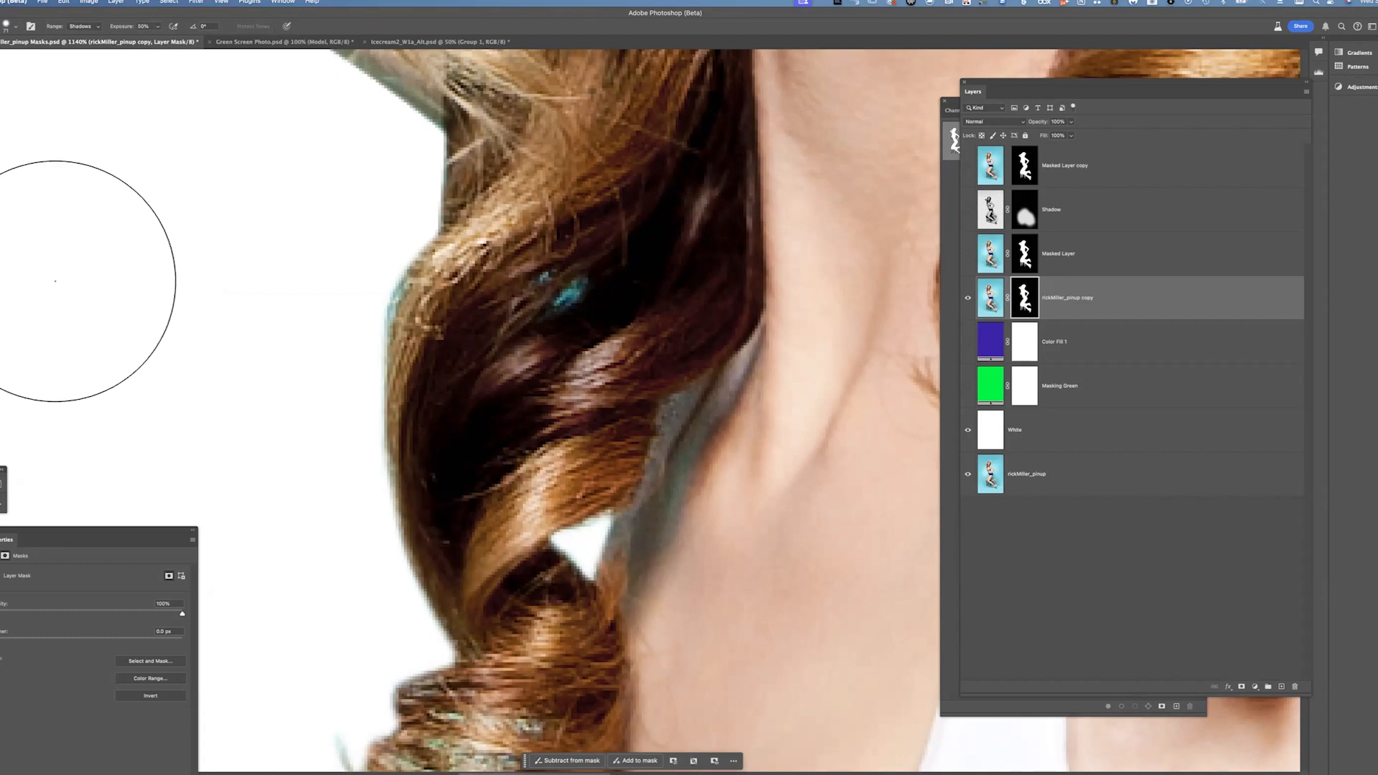
pyautogui.hotkey('shift', 'o')
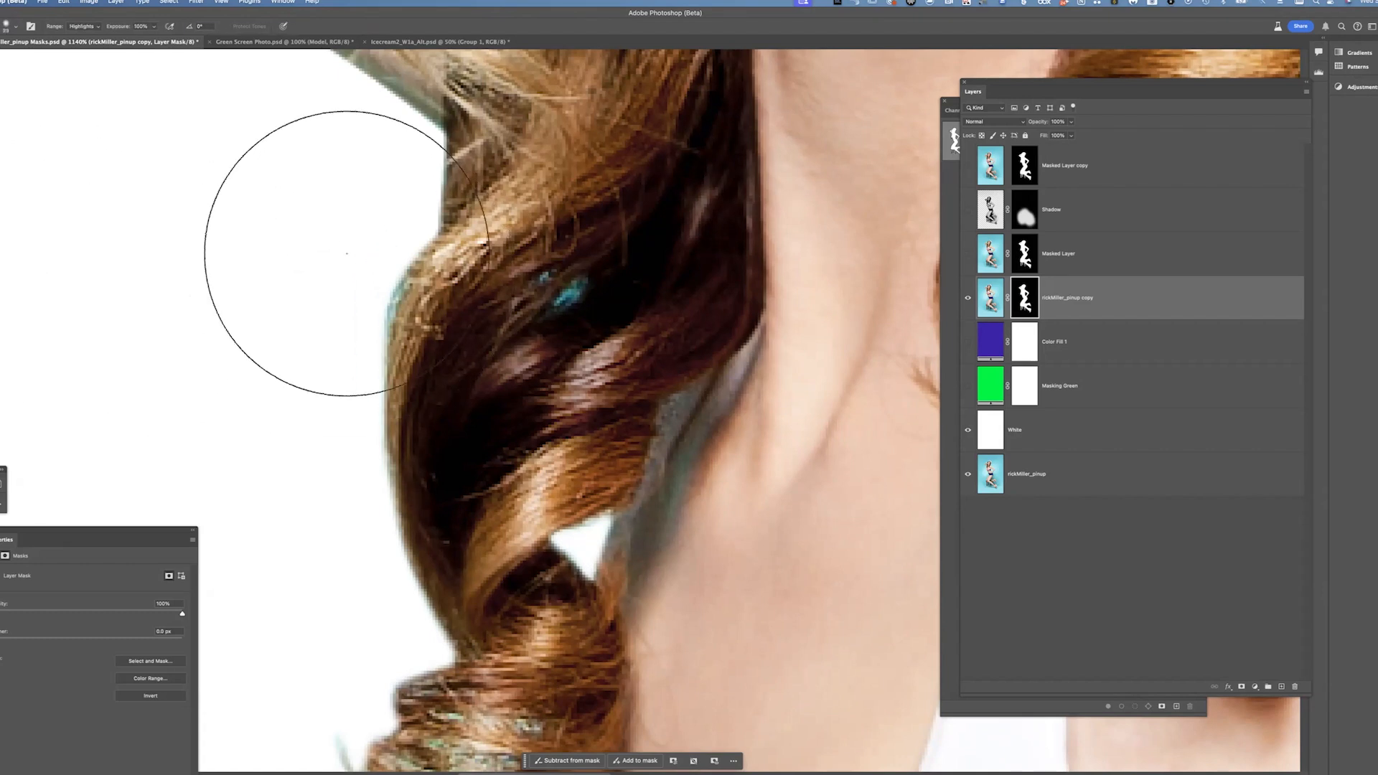
pyautogui.moveTo(289, 356); pyautogui.dragTo(396, 574)
pyautogui.moveTo(440, 437); pyautogui.dragTo(496, 623)
pyautogui.moveTo(425, 209); pyautogui.dragTo(402, 360)
pyautogui.moveTo(401, 287)
pyautogui.mouseDown()
pyautogui.moveTo(429, 348)
pyautogui.moveTo(447, 352)
pyautogui.moveTo(452, 193)
pyautogui.moveTo(396, 295)
pyautogui.mouseUp()
pyautogui.moveTo(450, 216); pyautogui.dragTo(446, 222)
# Touch up the mask where the hair meets the armpit with the Burn tool and a 100% opacity brush
pyautogui.press('r')
pyautogui.press('o')
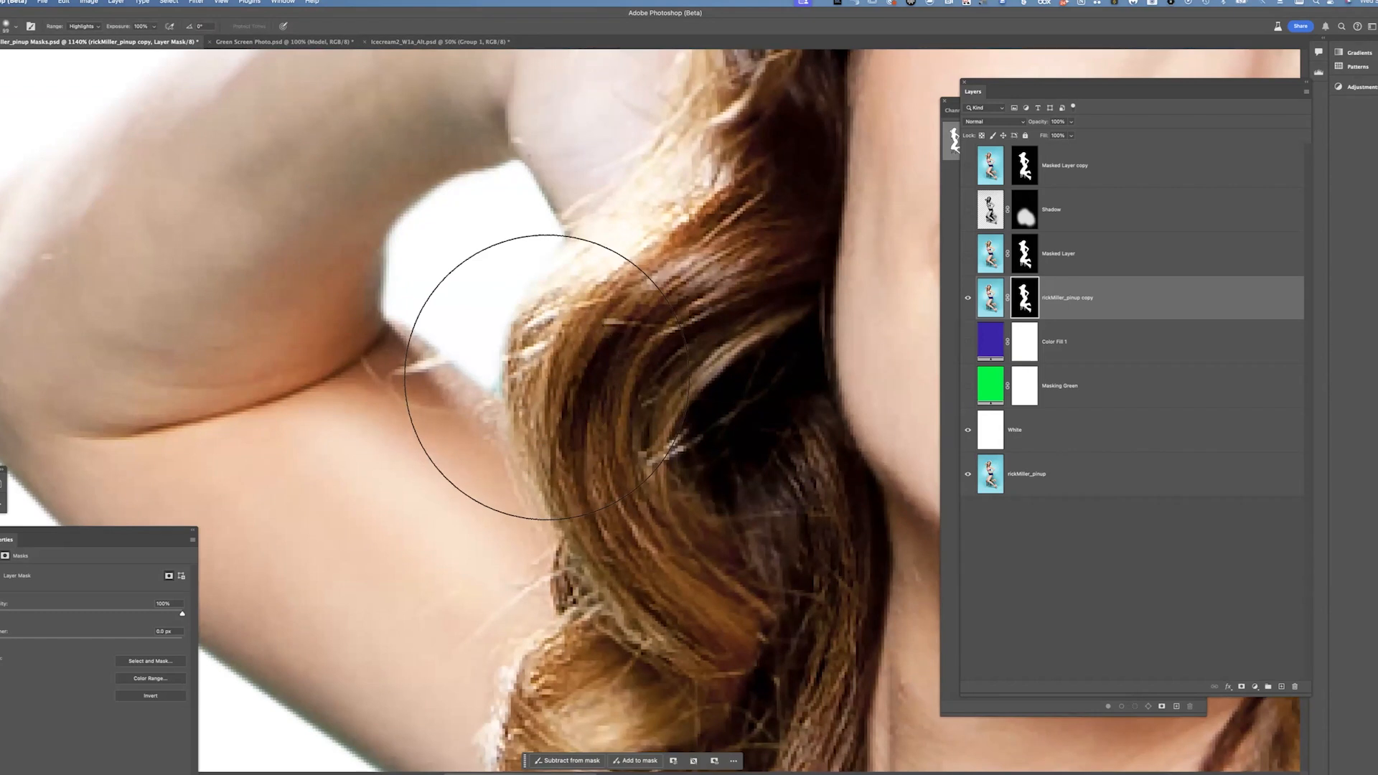
pyautogui.moveTo(478, 377); pyautogui.dragTo(388, 404)
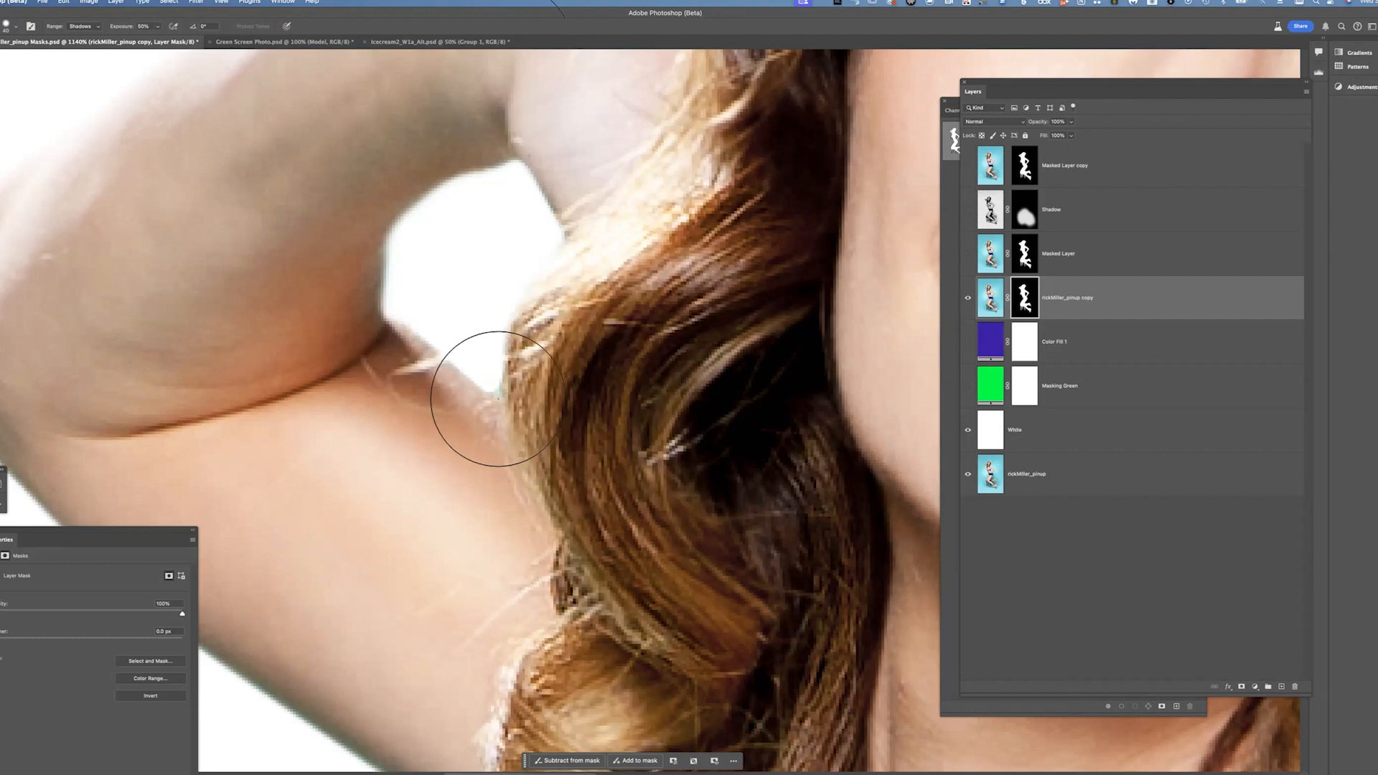
pyautogui.press('b')
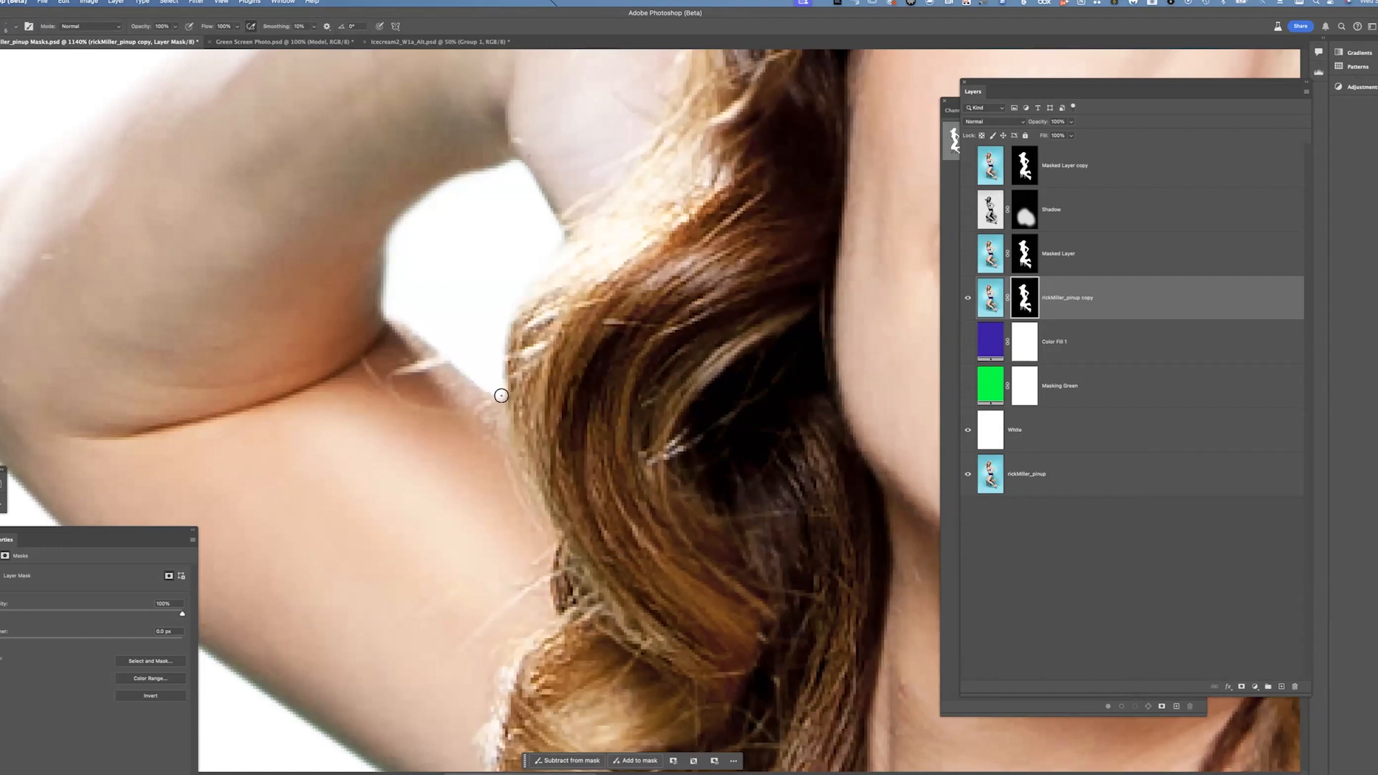
pyautogui.moveTo(482, 401); pyautogui.dragTo(527, 332)
pyautogui.moveTo(402, 323); pyautogui.dragTo(448, 275)
pyautogui.moveTo(630, 464); pyautogui.dragTo(590, 309)
pyautogui.moveTo(585, 413); pyautogui.dragTo(564, 354)
pyautogui.moveTo(713, 505); pyautogui.dragTo(565, 354)
pyautogui.moveTo(640, 592); pyautogui.dragTo(596, 526)
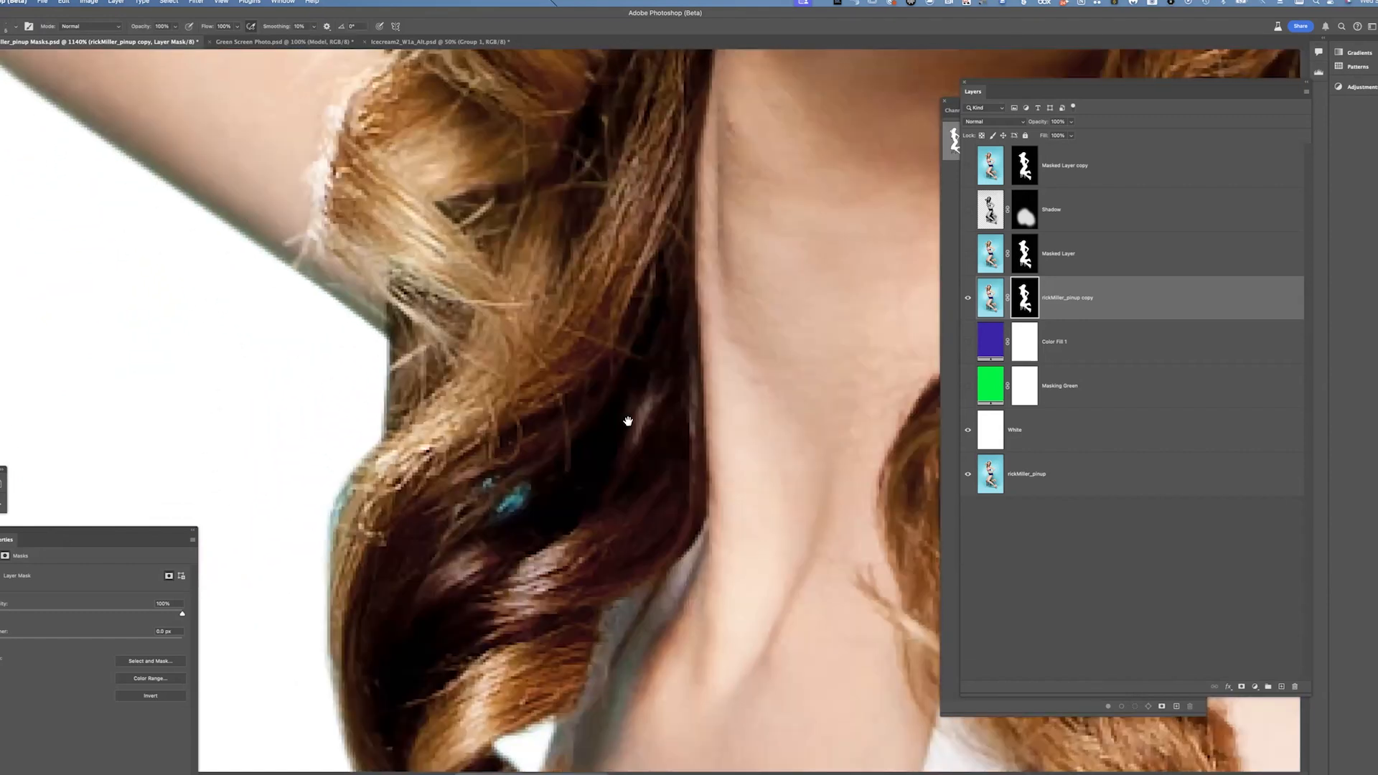
pyautogui.moveTo(628, 422); pyautogui.dragTo(574, 215)
# Zoom out and compare the Masked Layer and Masked Layer copy against the copy layer by toggling their visibility along the arm and legs
pyautogui.press('super+minus')
pyautogui.press('super+minus')
pyautogui.moveTo(712, 511); pyautogui.dragTo(650, 605)
pyautogui.moveTo(736, 402); pyautogui.dragTo(652, 605)
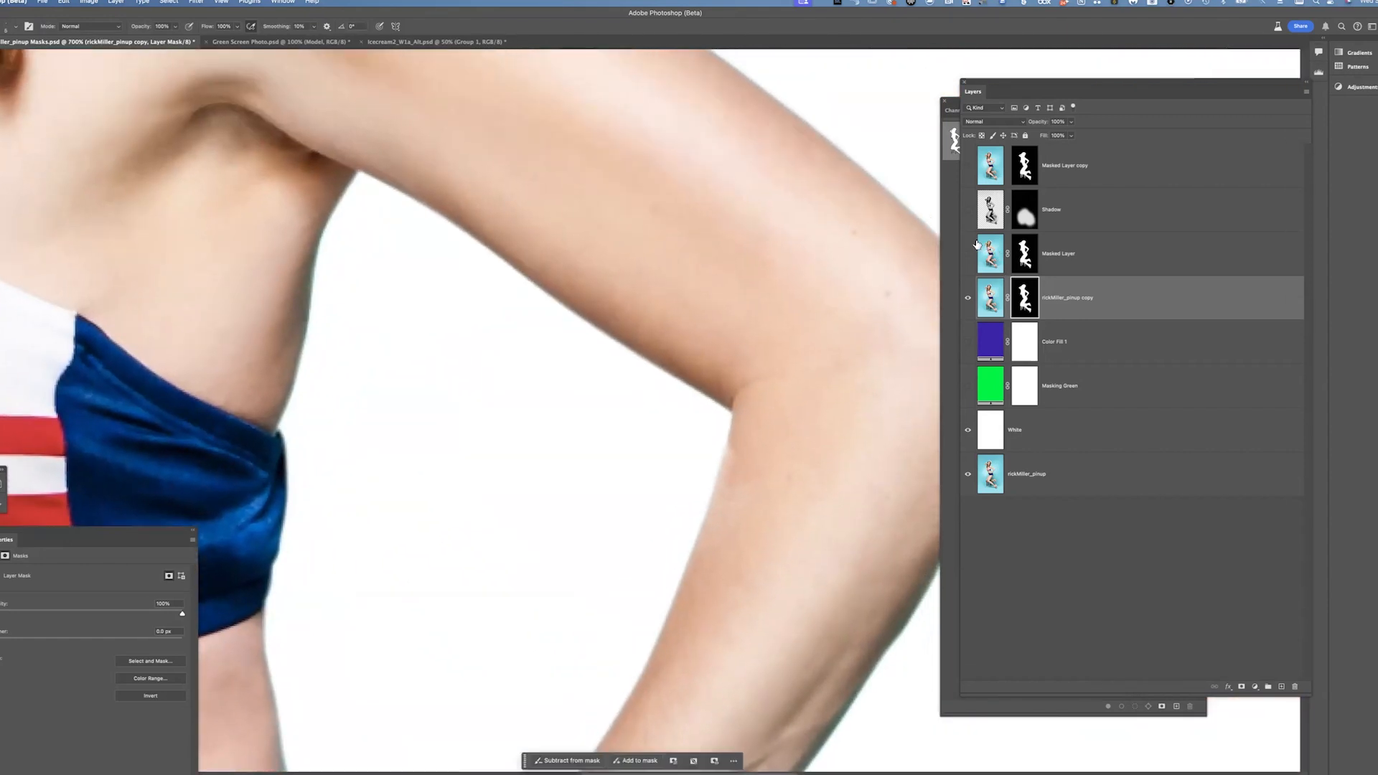
pyautogui.moveTo(911, 179); pyautogui.dragTo(801, 380)
pyautogui.click(968, 254)
pyautogui.click(968, 298)
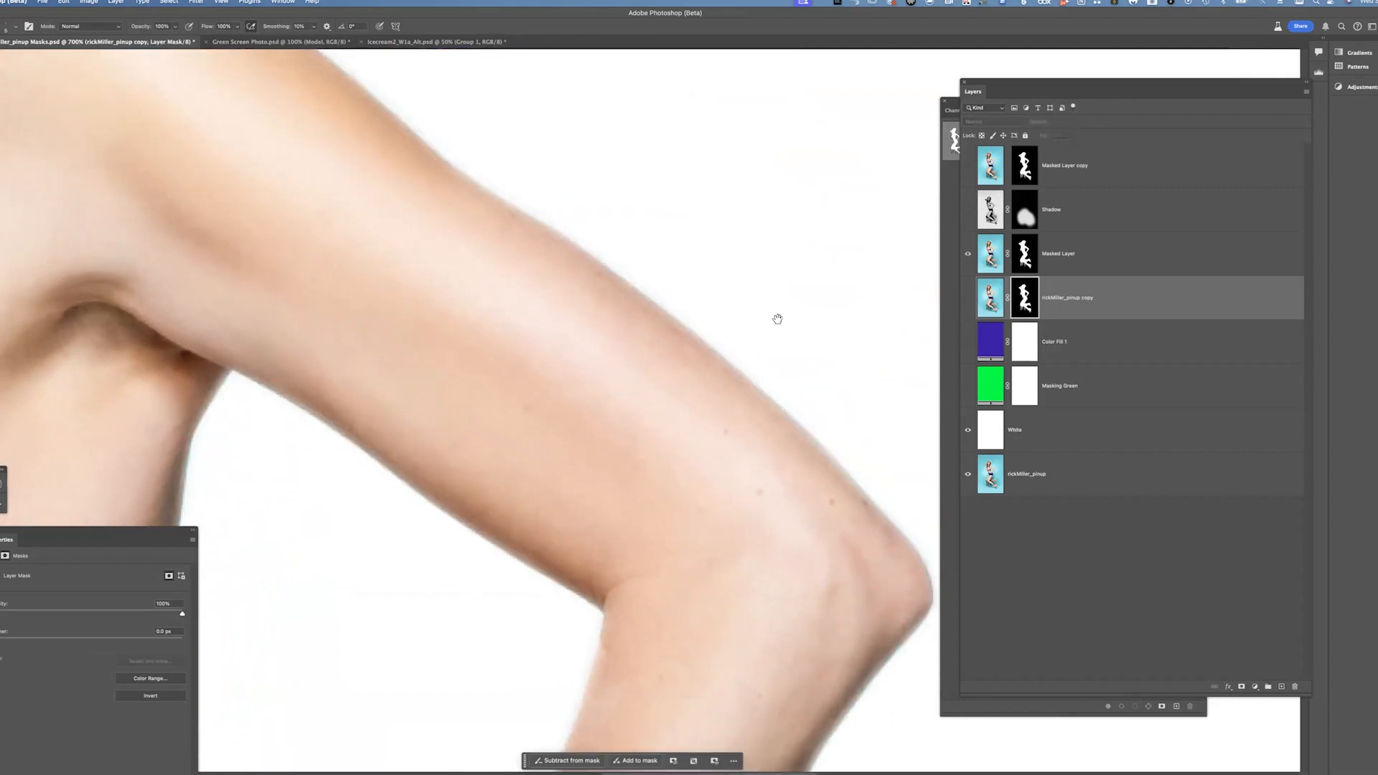
pyautogui.moveTo(708, 534); pyautogui.dragTo(723, 628)
pyautogui.click(968, 165)
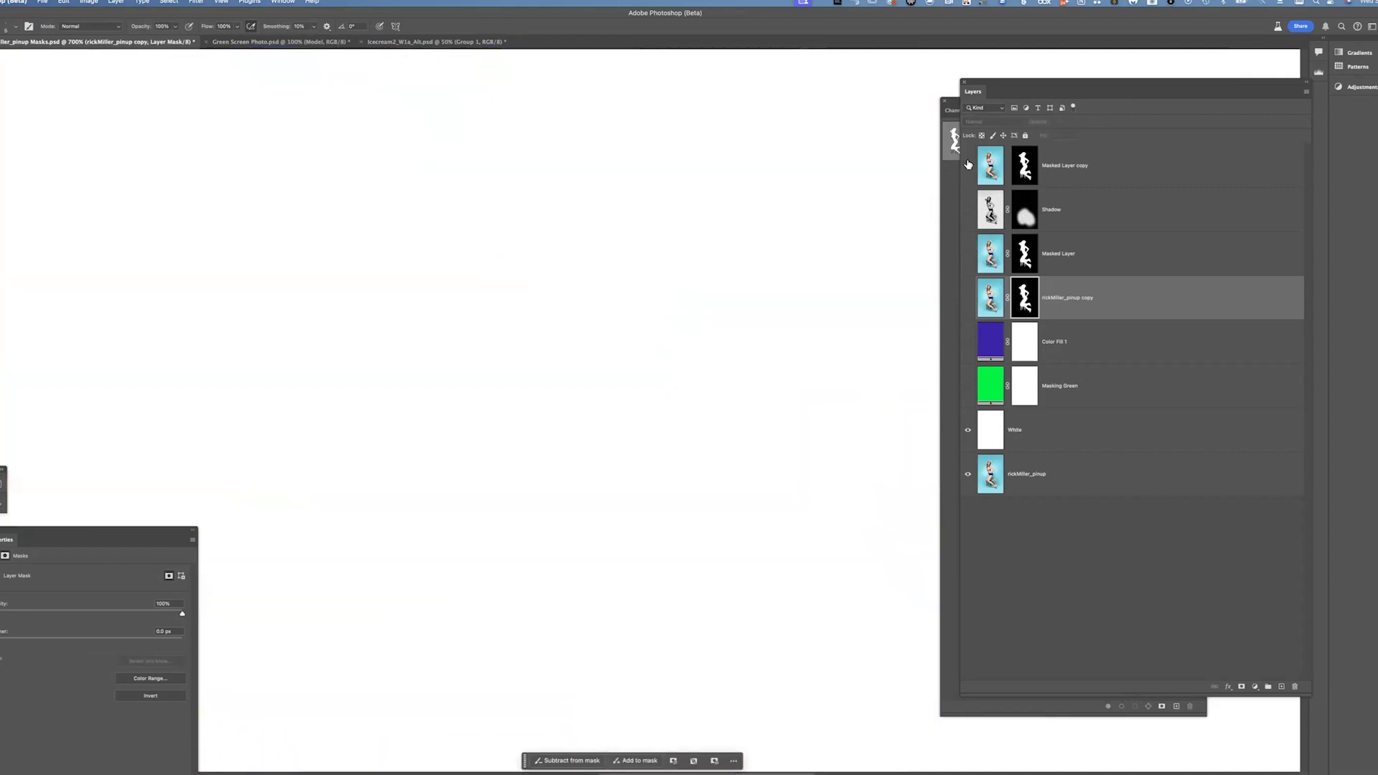
pyautogui.scroll(-5, 678, 421)
pyautogui.scroll(-10, 626, 408)
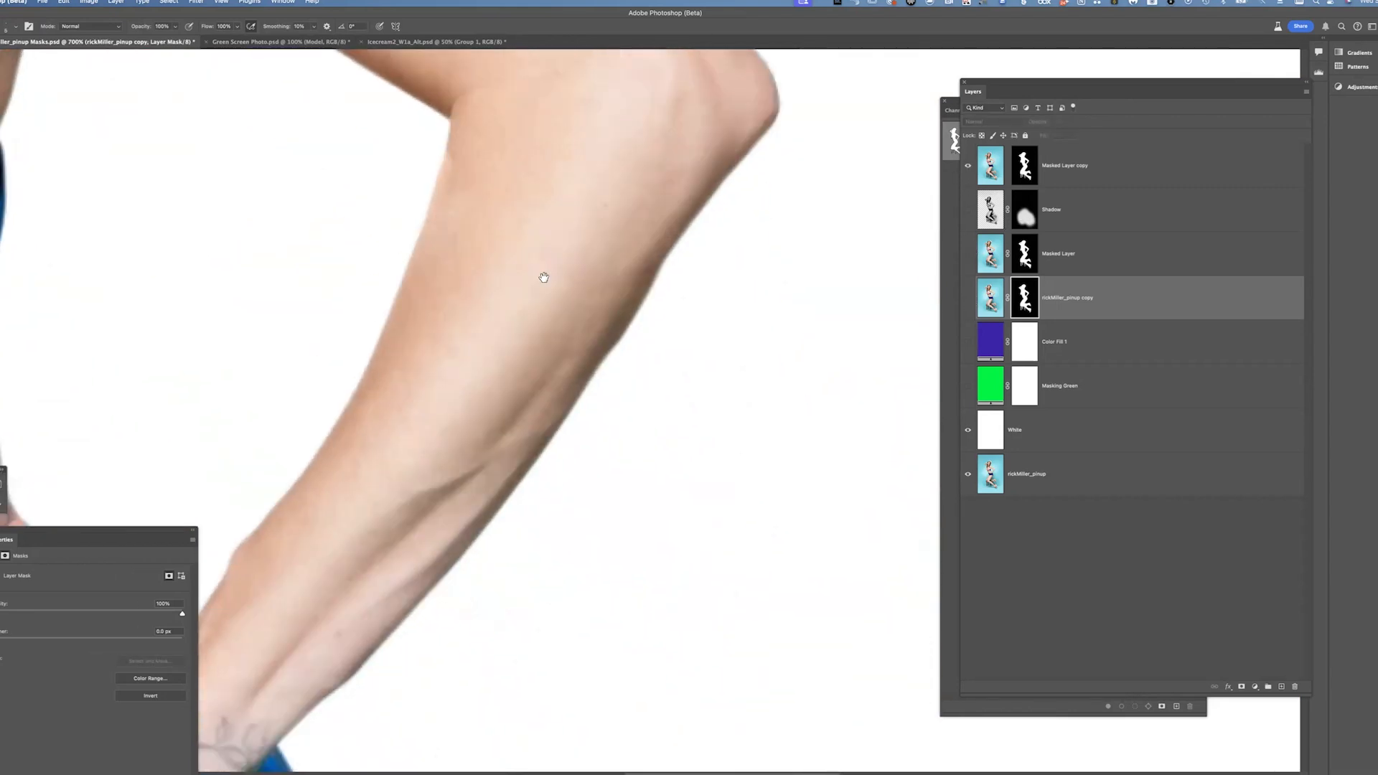
pyautogui.scroll(-10, 661, 371)
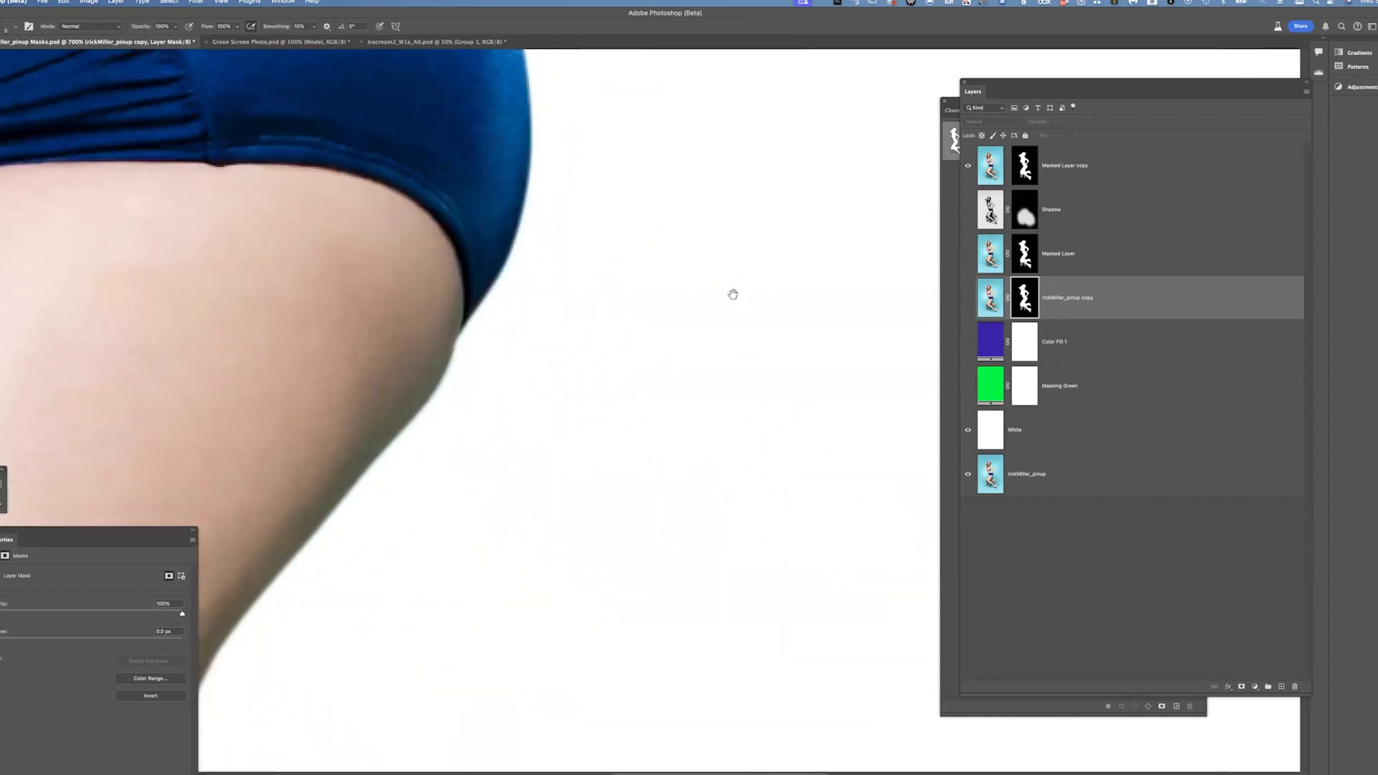
pyautogui.scroll(-10, 965, 302)
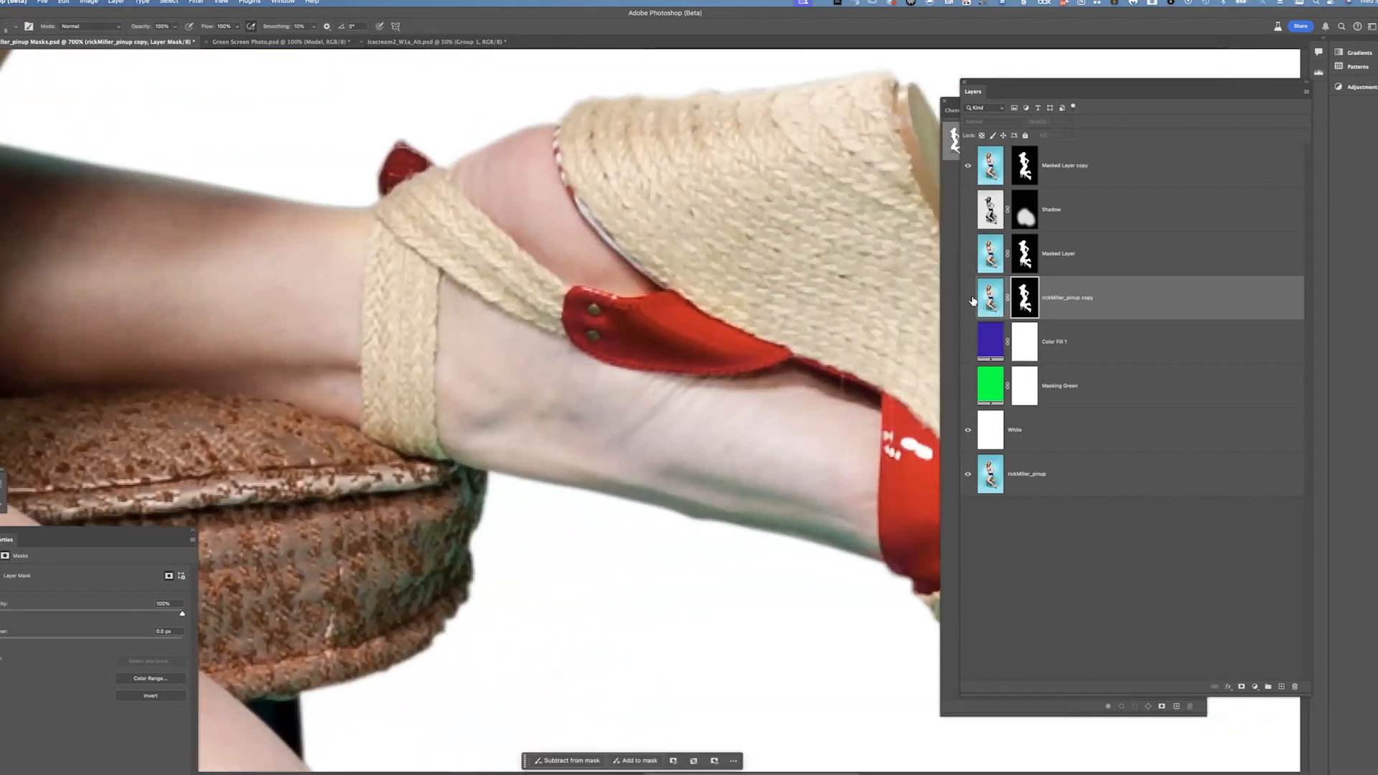
# Toggle the copy layer's visibility to compare the shoe and leg edges, then view the image at 100%
pyautogui.click(970, 299)
pyautogui.click(970, 299)
pyautogui.click(971, 299)
pyautogui.click(970, 299)
pyautogui.moveTo(769, 245); pyautogui.dragTo(913, 397)
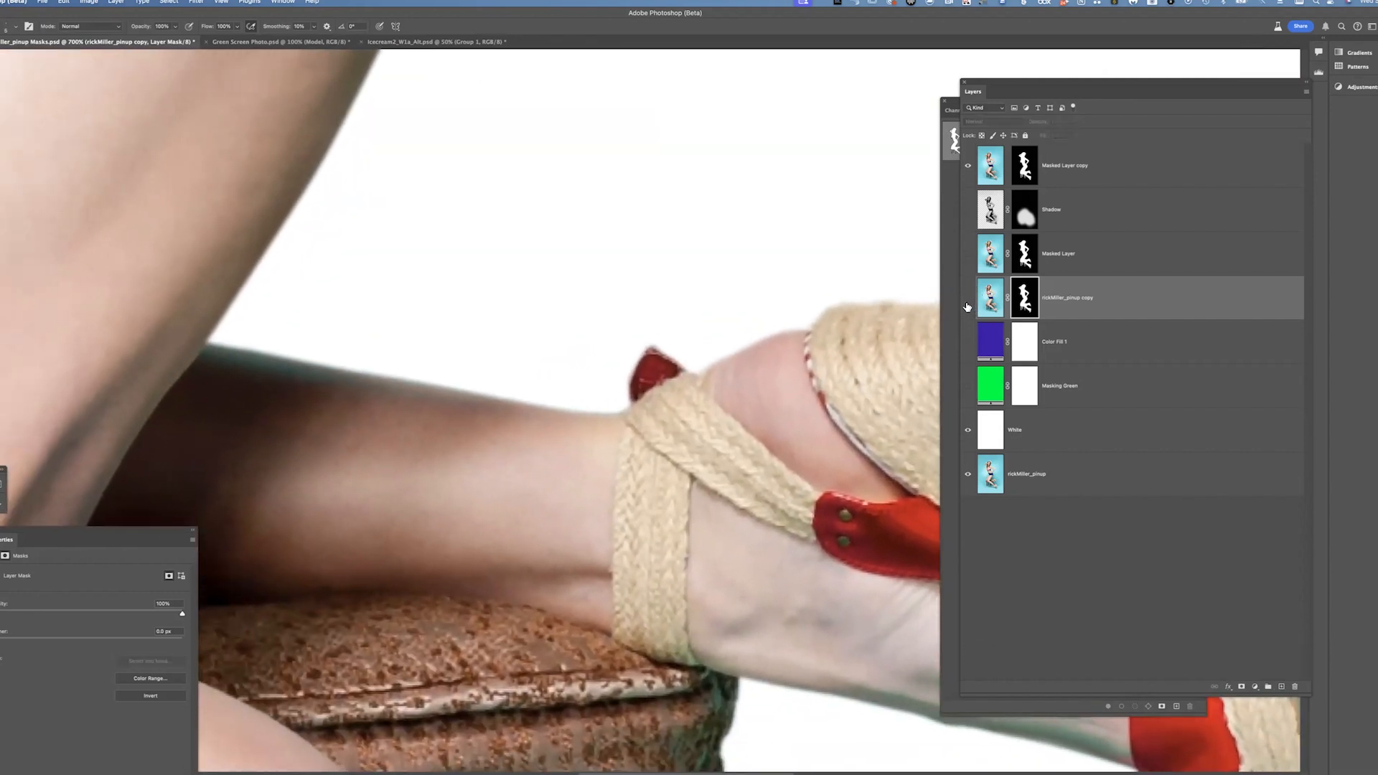
pyautogui.click(965, 300)
pyautogui.click(965, 300)
pyautogui.click(966, 300)
pyautogui.scroll(-10, 790, 384)
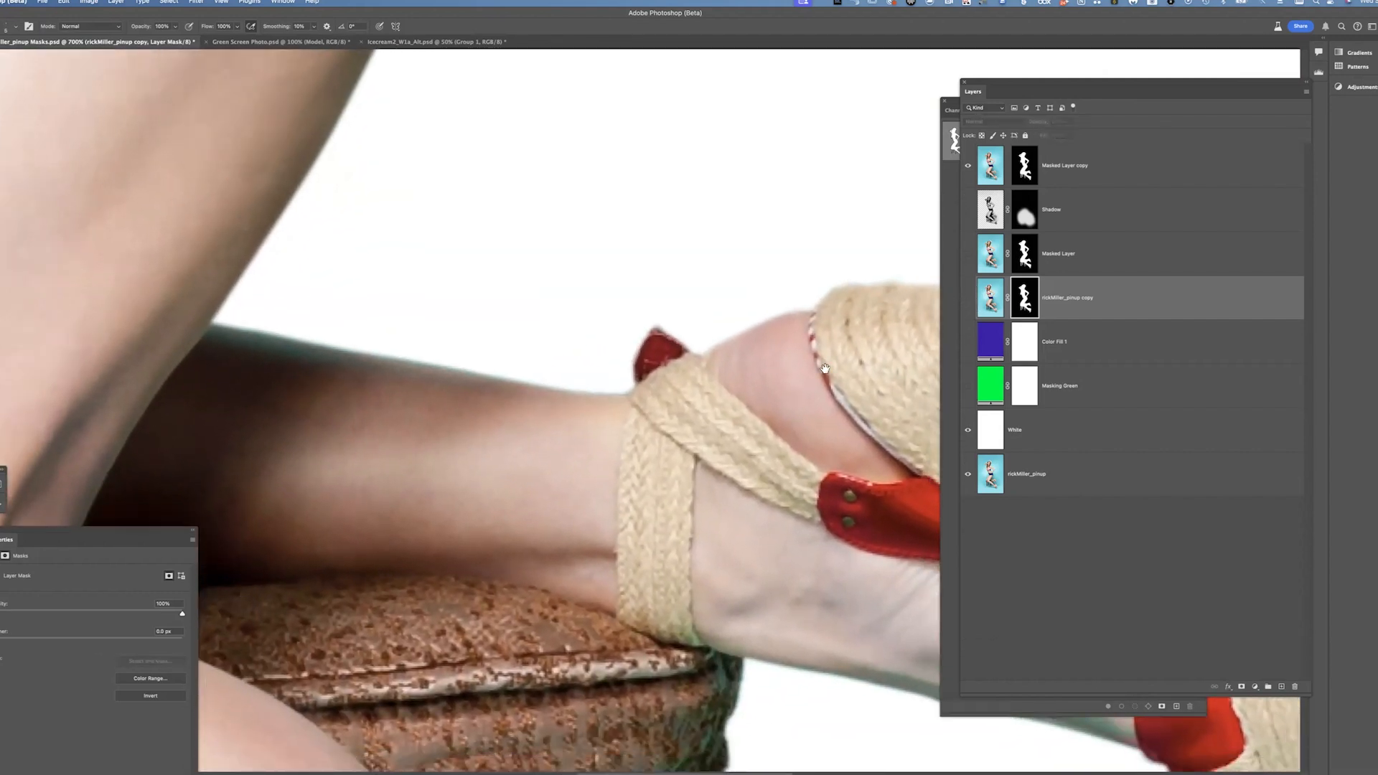
pyautogui.scroll(-10, 566, 316)
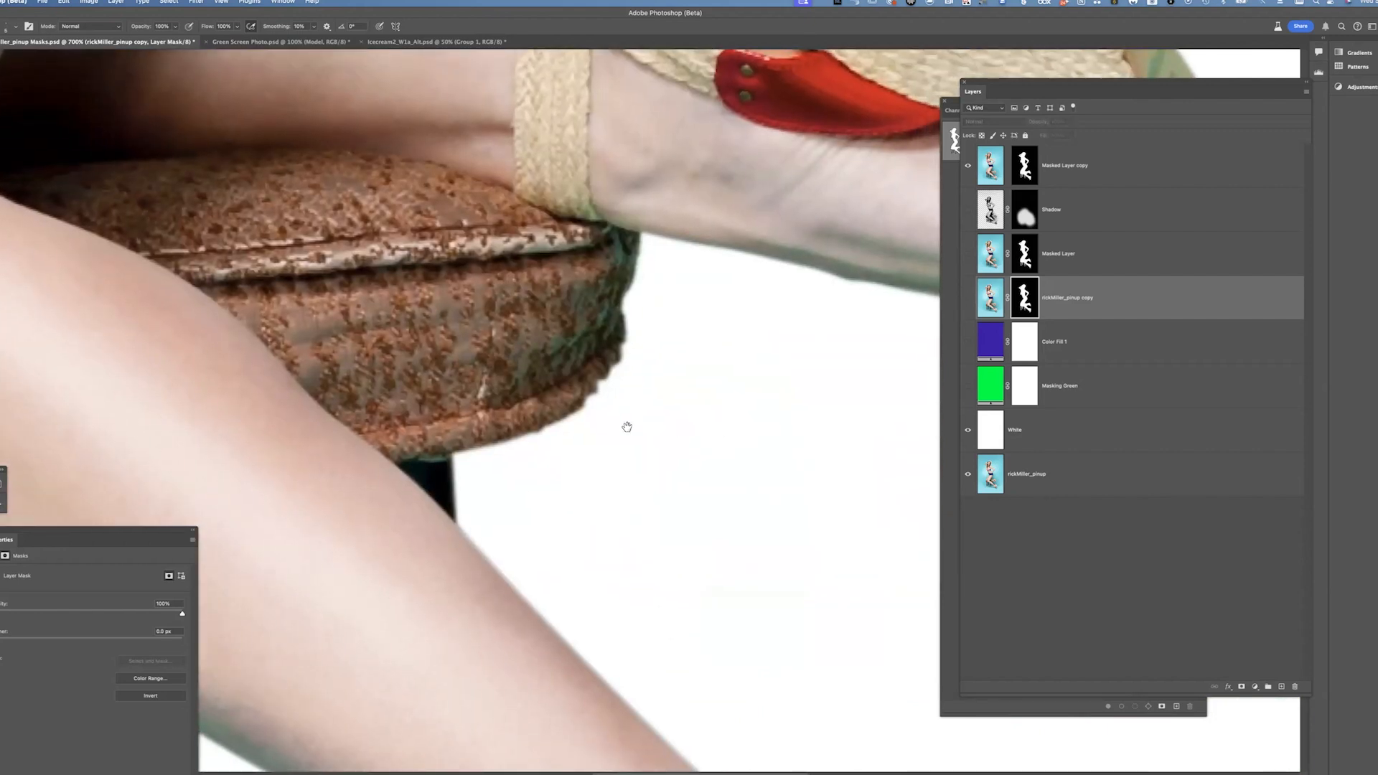
pyautogui.scroll(-6, 755, 576)
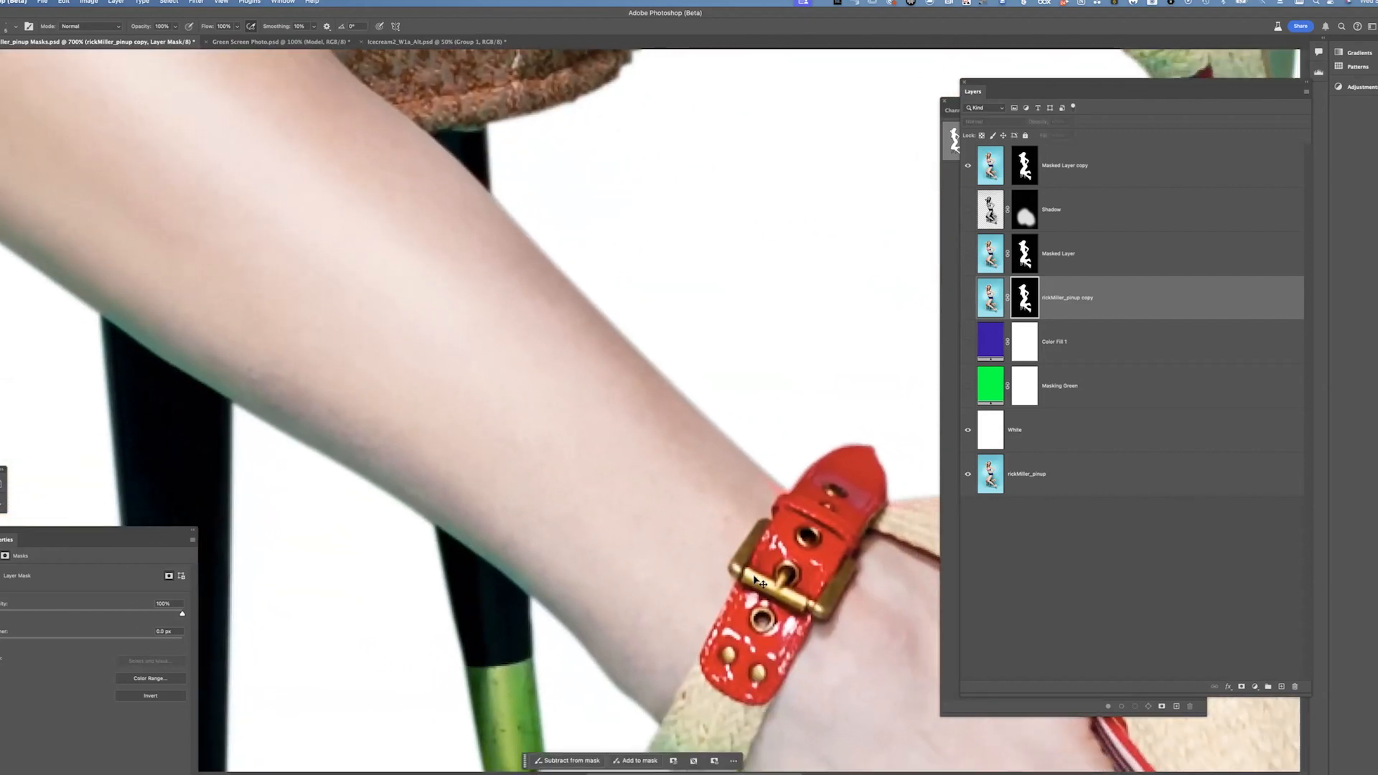
pyautogui.press('super+1')
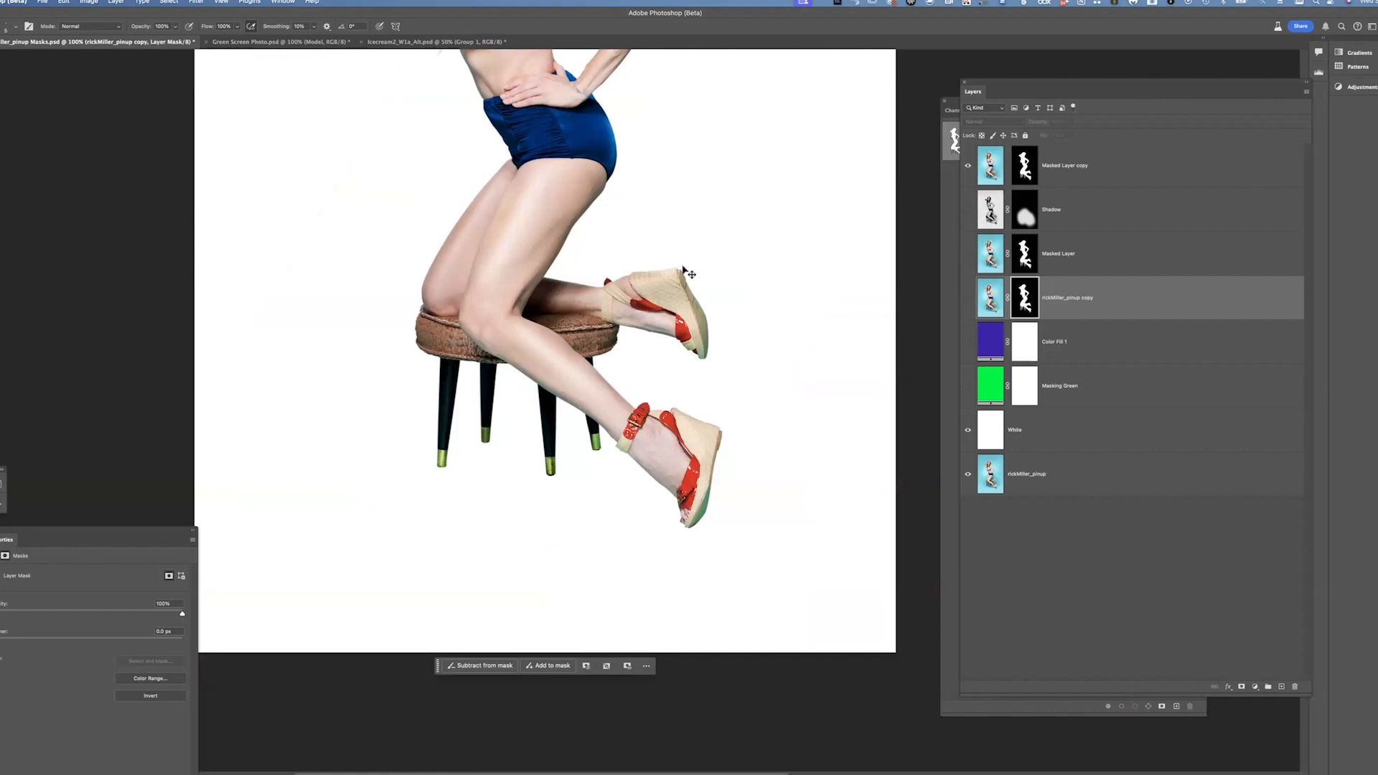
# Zoom out to the whole image, glance at the Paths panel, and move the Layers panel beside it
pyautogui.press('super+minus')
pyautogui.scroll(4, 673, 324)
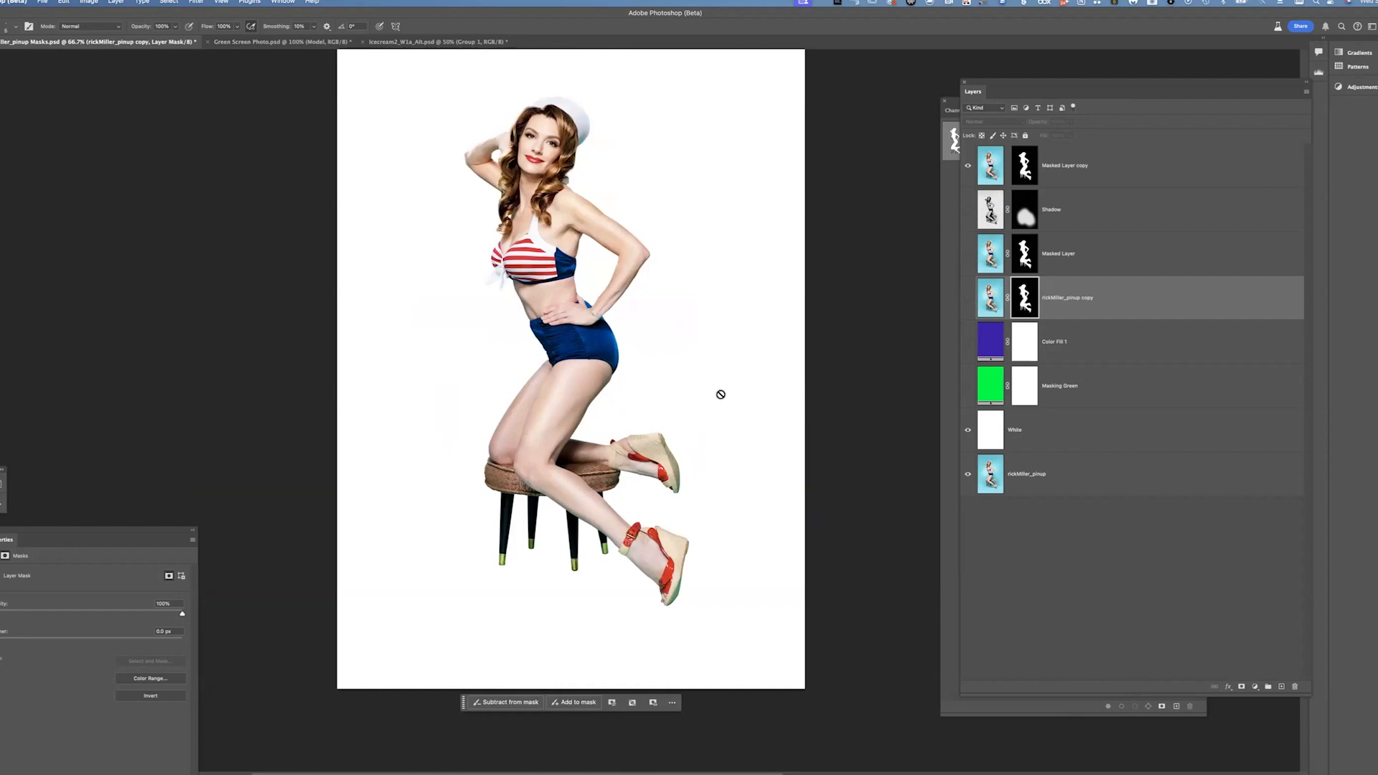
pyautogui.click(956, 216)
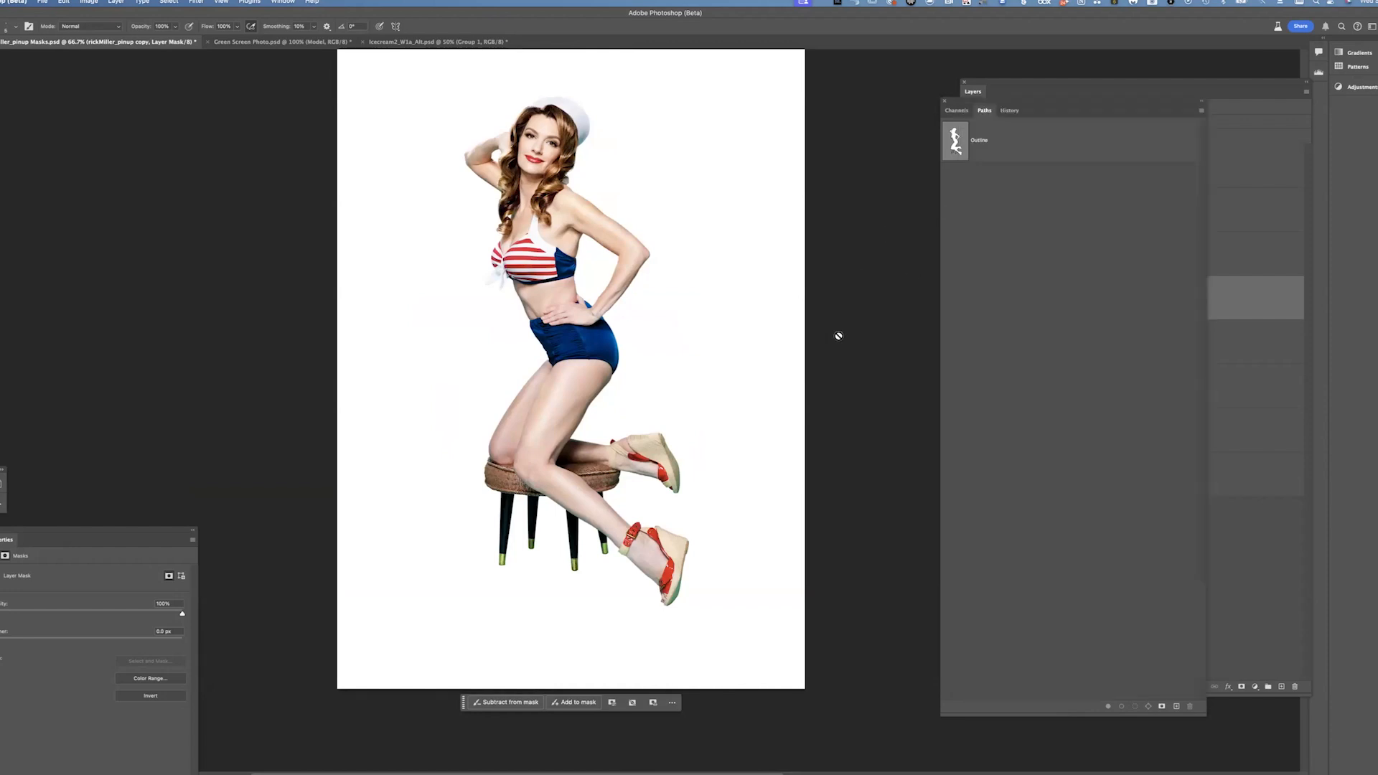
pyautogui.click(1040, 93)
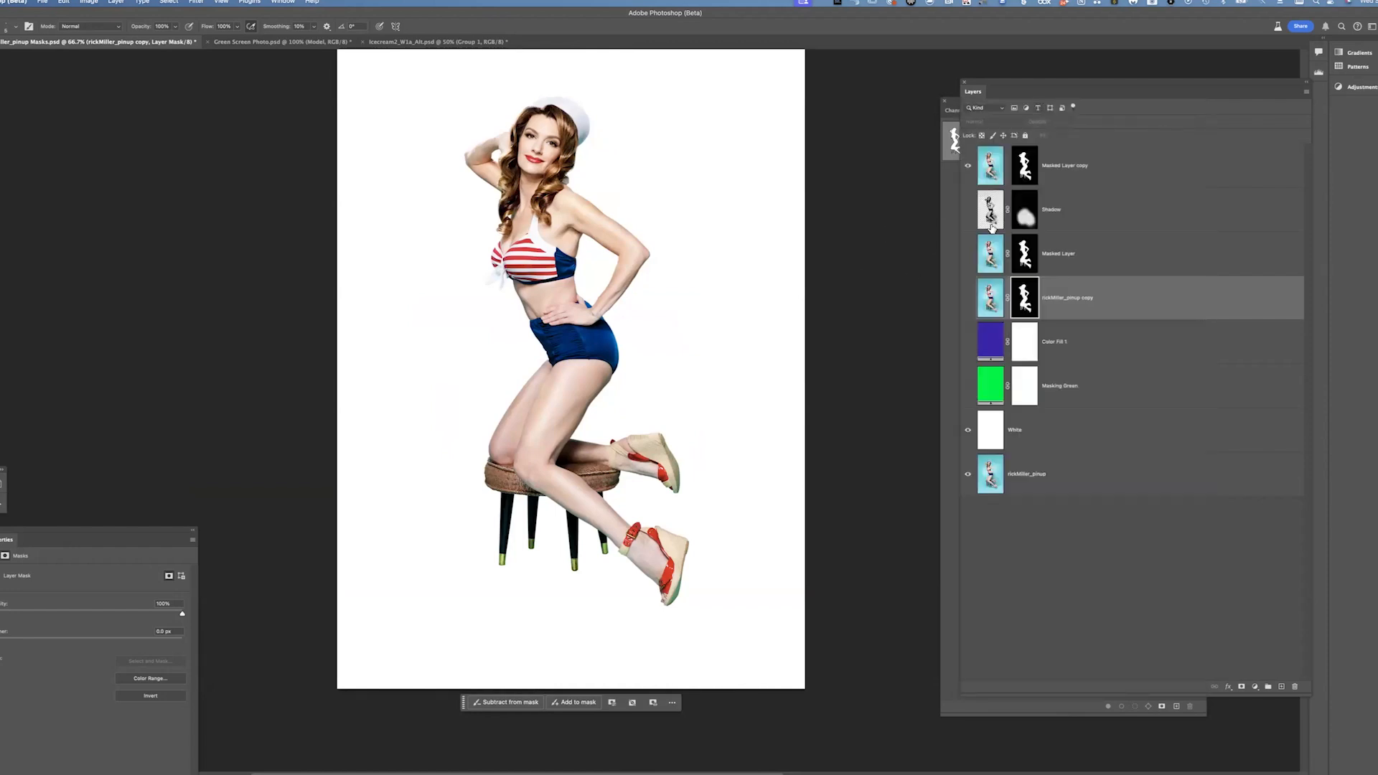
pyautogui.click(953, 216)
pyautogui.click(1033, 86)
pyautogui.click(967, 210)
pyautogui.moveTo(1033, 92); pyautogui.dragTo(942, 127)
pyautogui.click(875, 246)
pyautogui.click(876, 245)
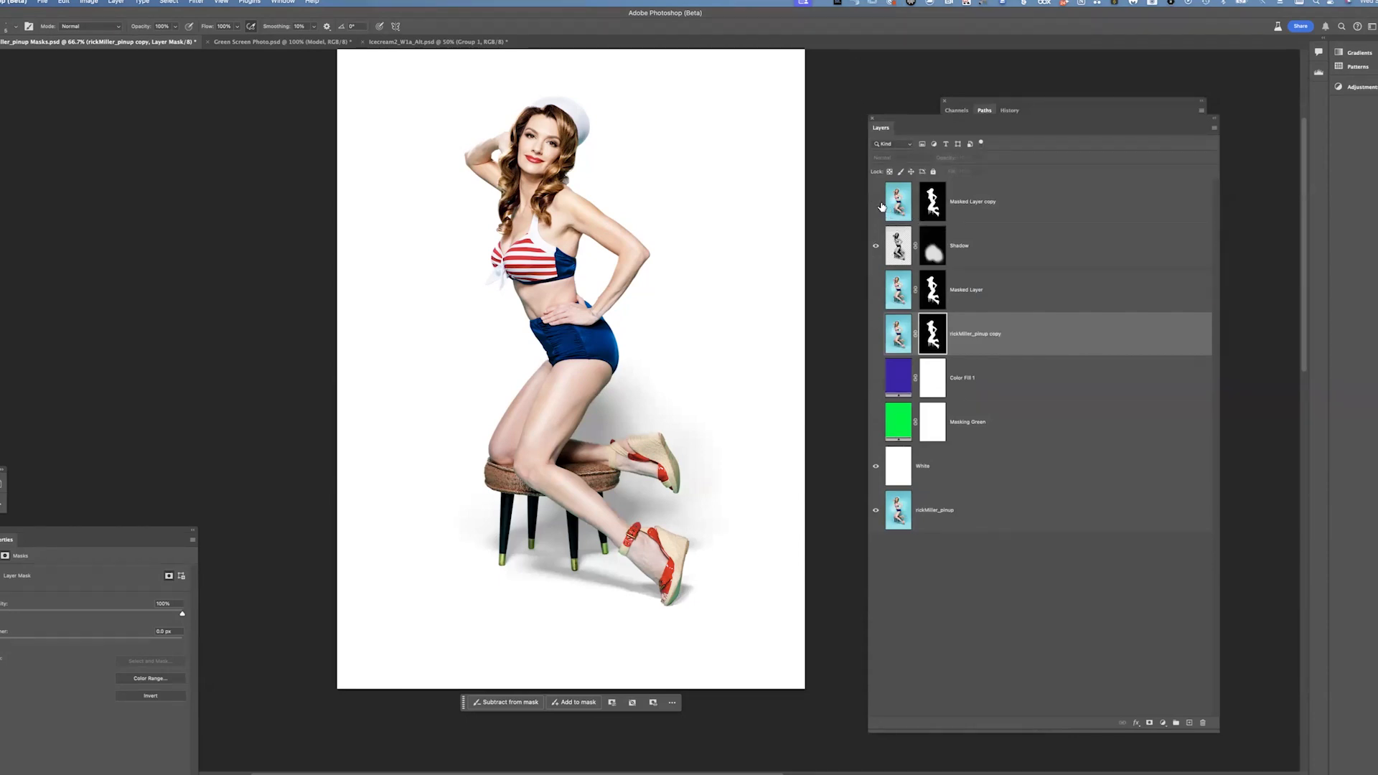
pyautogui.moveTo(875, 202); pyautogui.dragTo(877, 245)
pyautogui.click(876, 468)
pyautogui.click(959, 518)
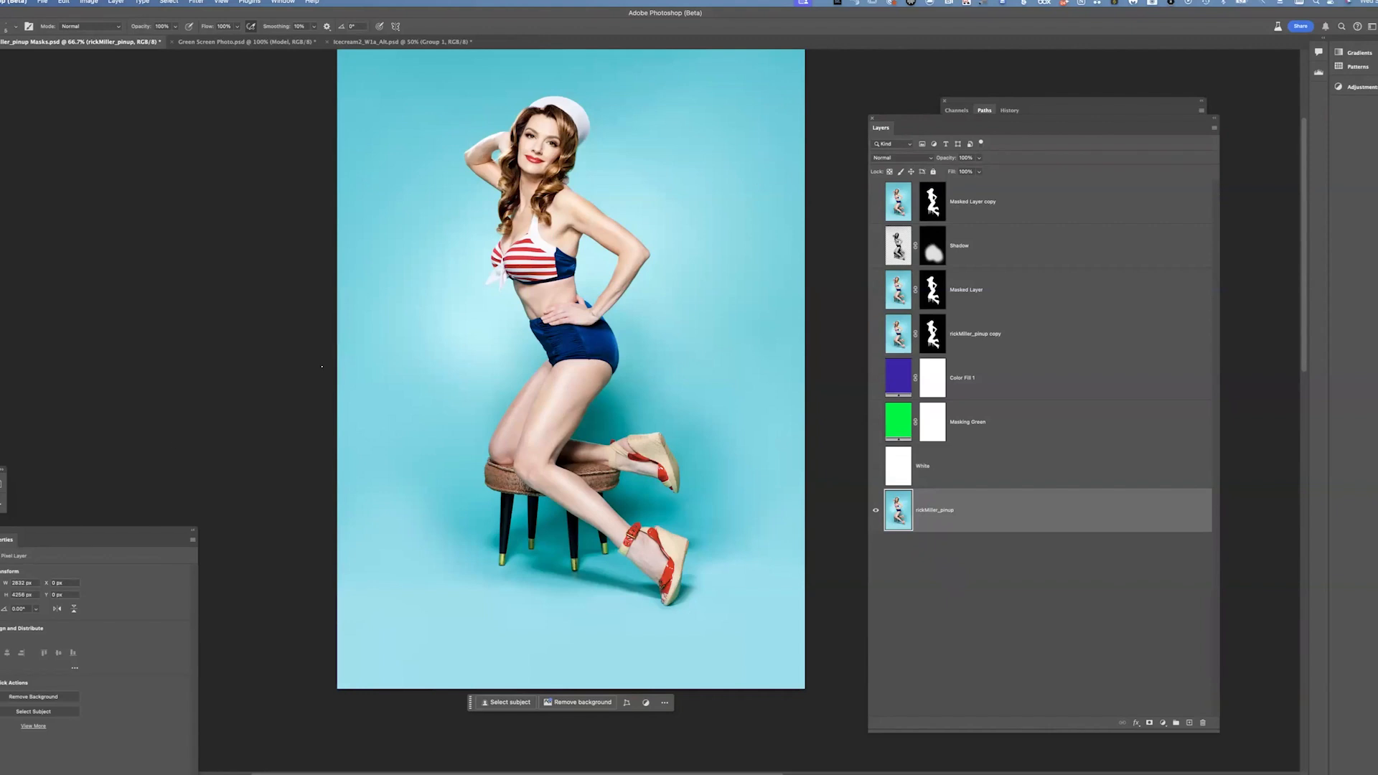
pyautogui.click(956, 110)
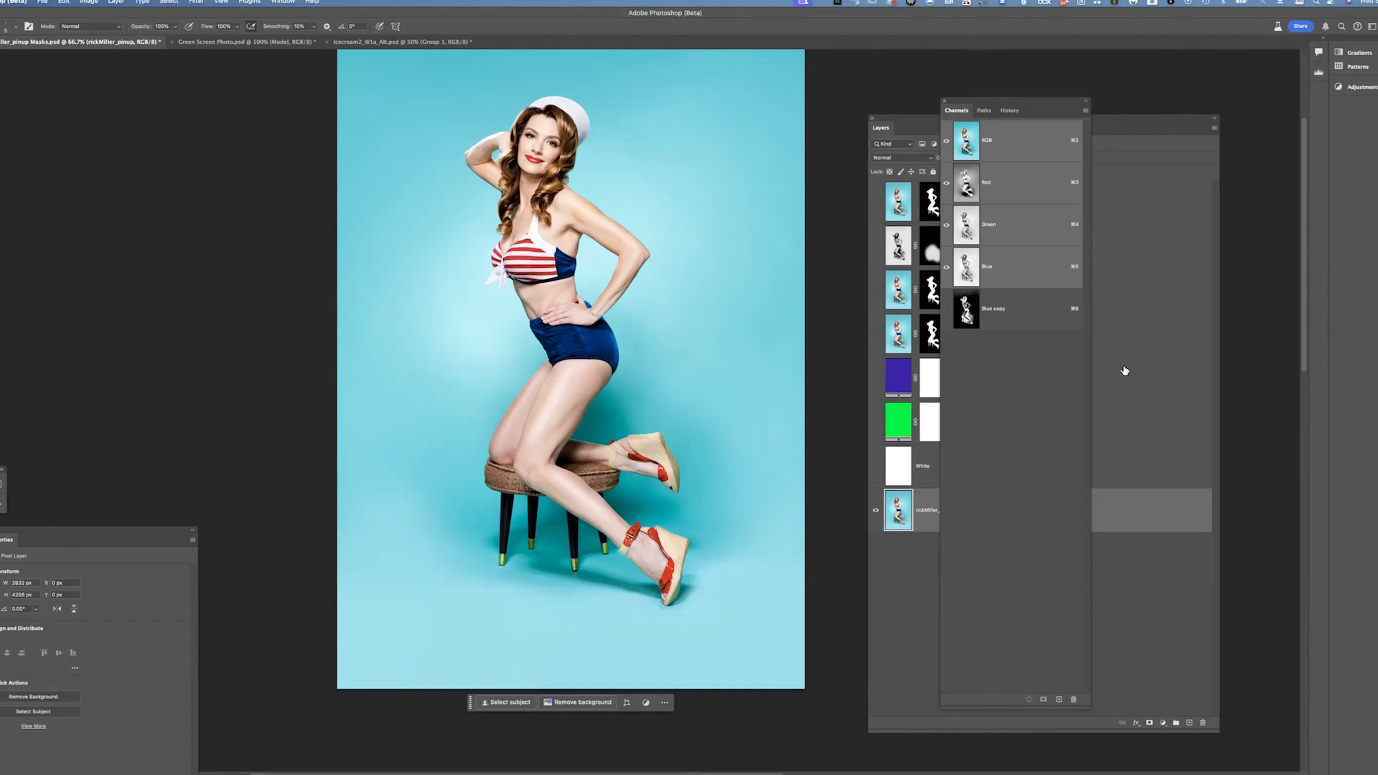
# Inspect the Red, Green and Blue channels one by one and duplicate the Blue channel as a new channel
pyautogui.click(1019, 184)
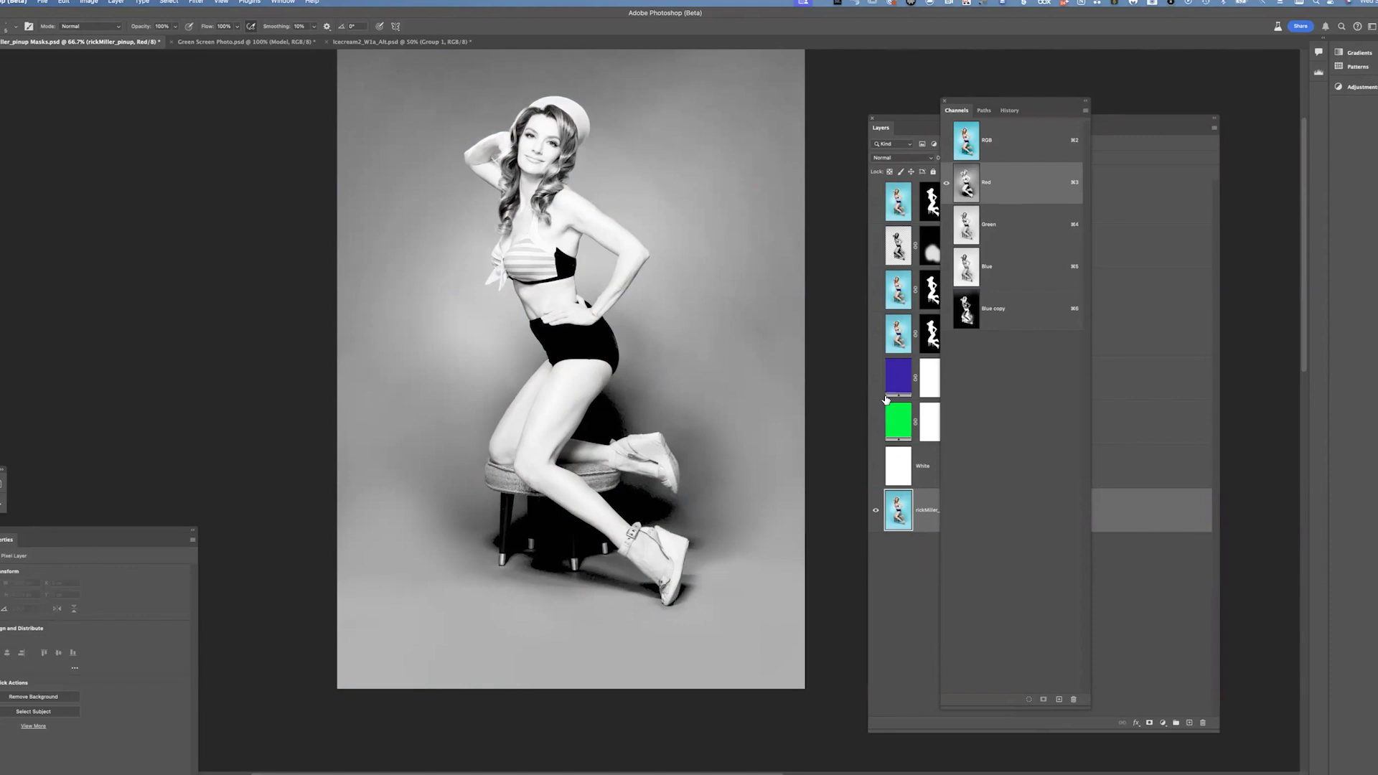
pyautogui.click(1021, 228)
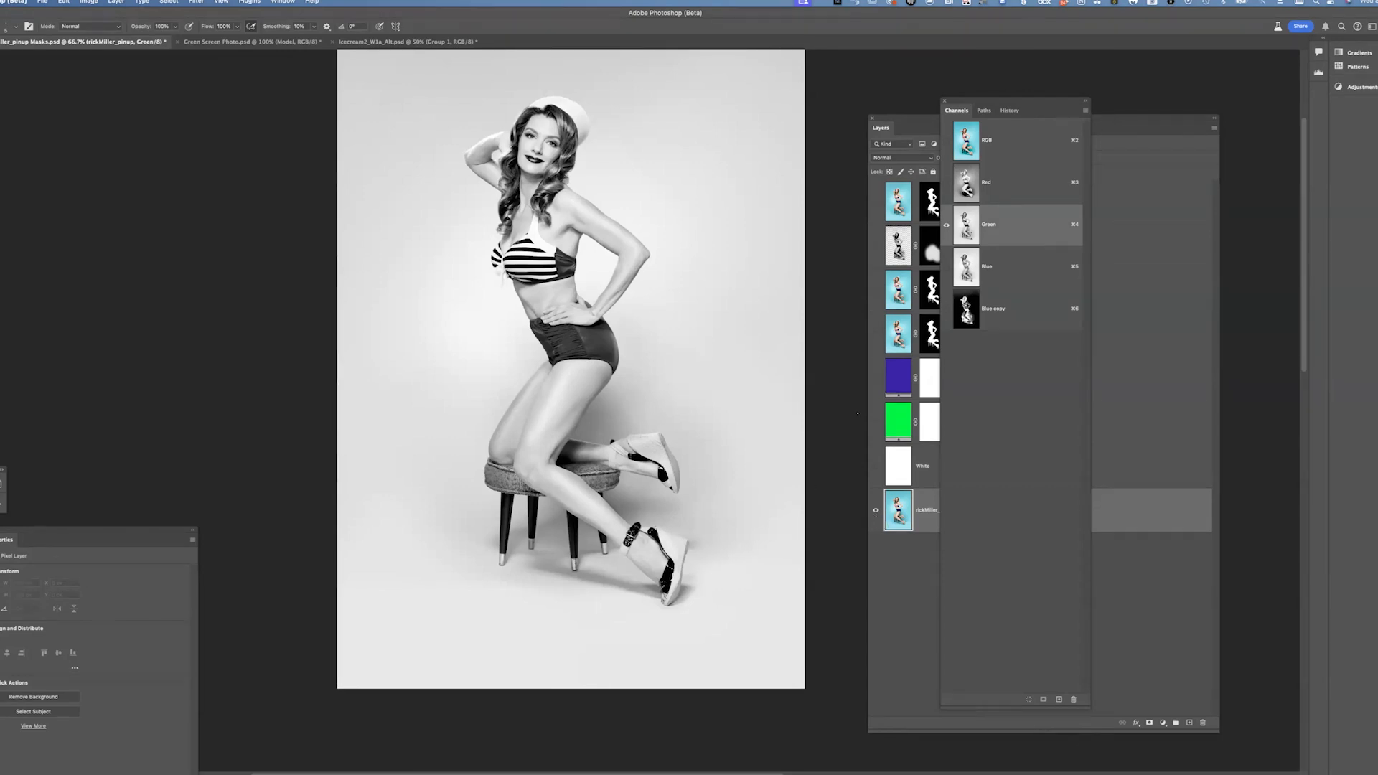
pyautogui.click(1034, 277)
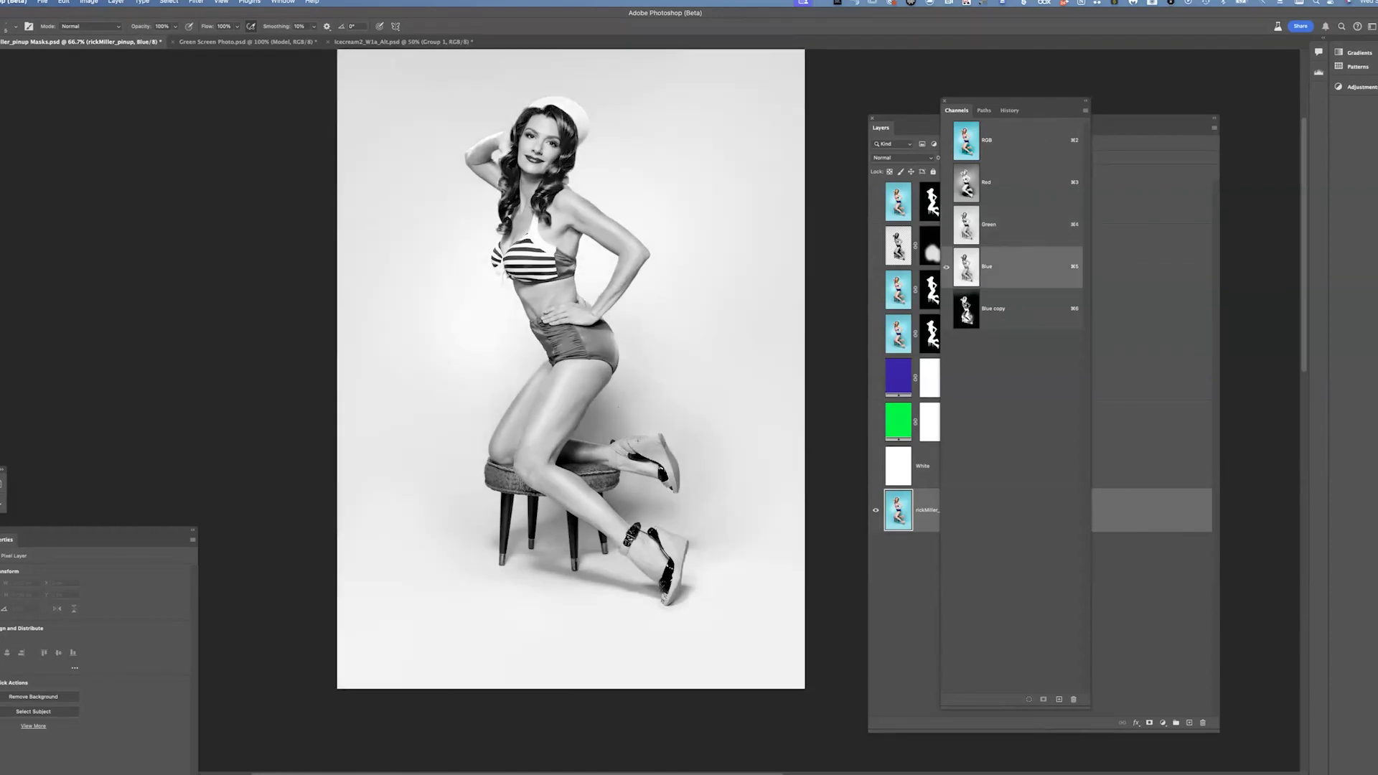
pyautogui.click(1023, 144)
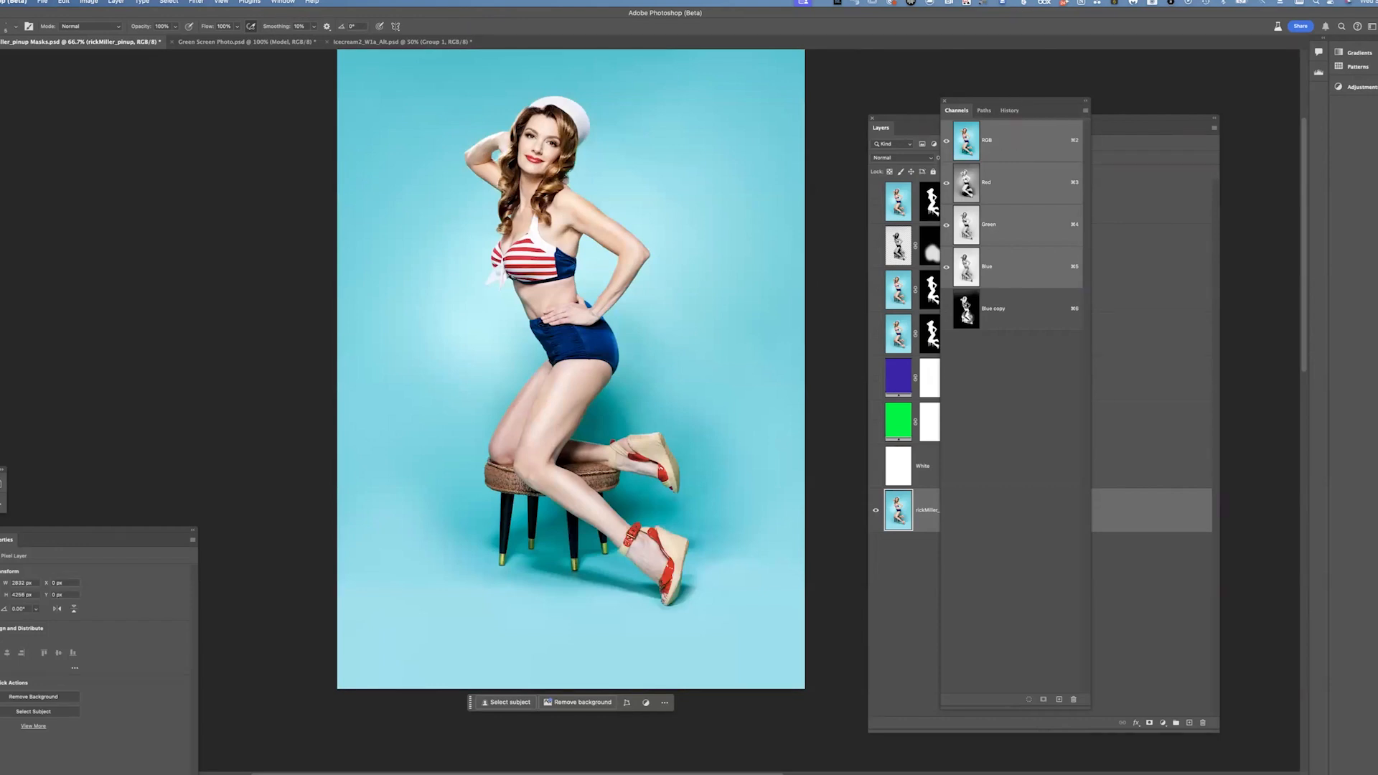
pyautogui.click(1027, 270)
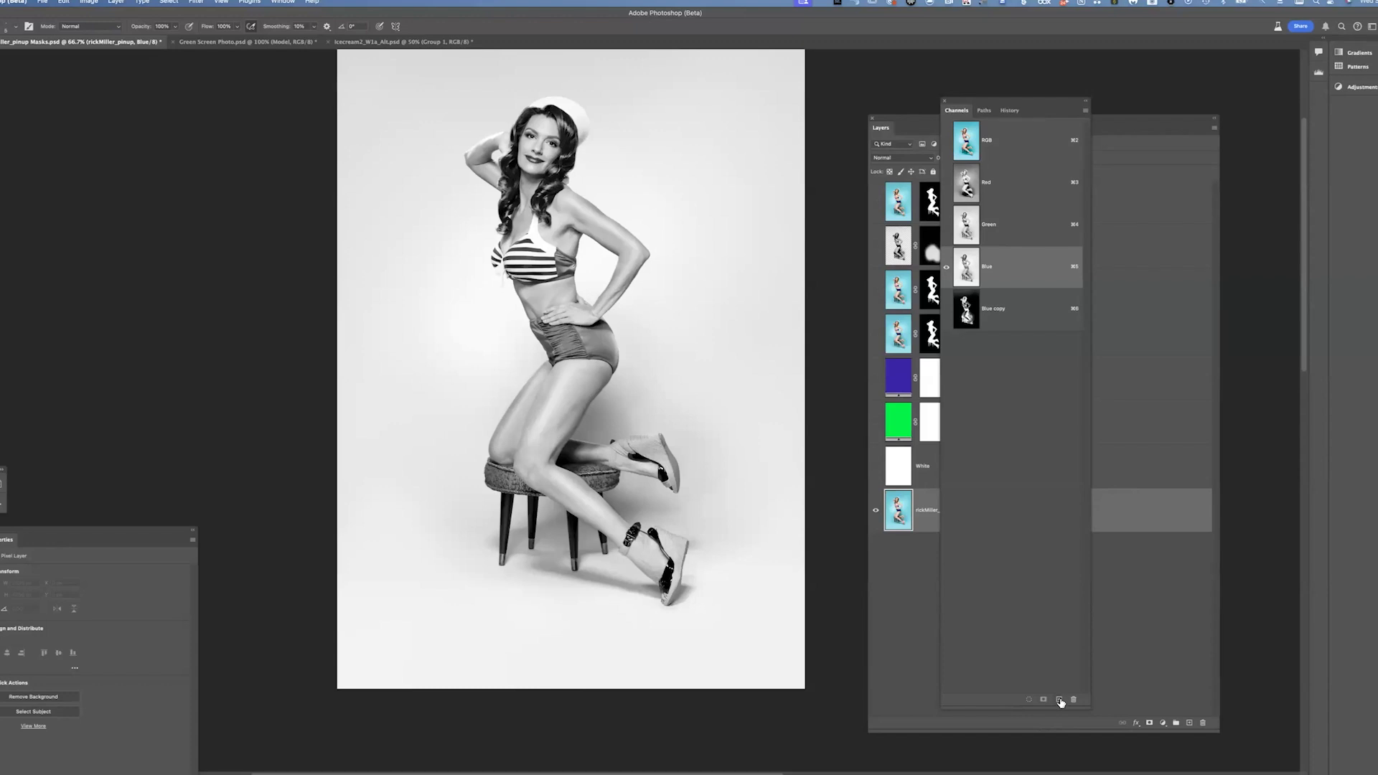
pyautogui.moveTo(1022, 275); pyautogui.dragTo(1060, 700)
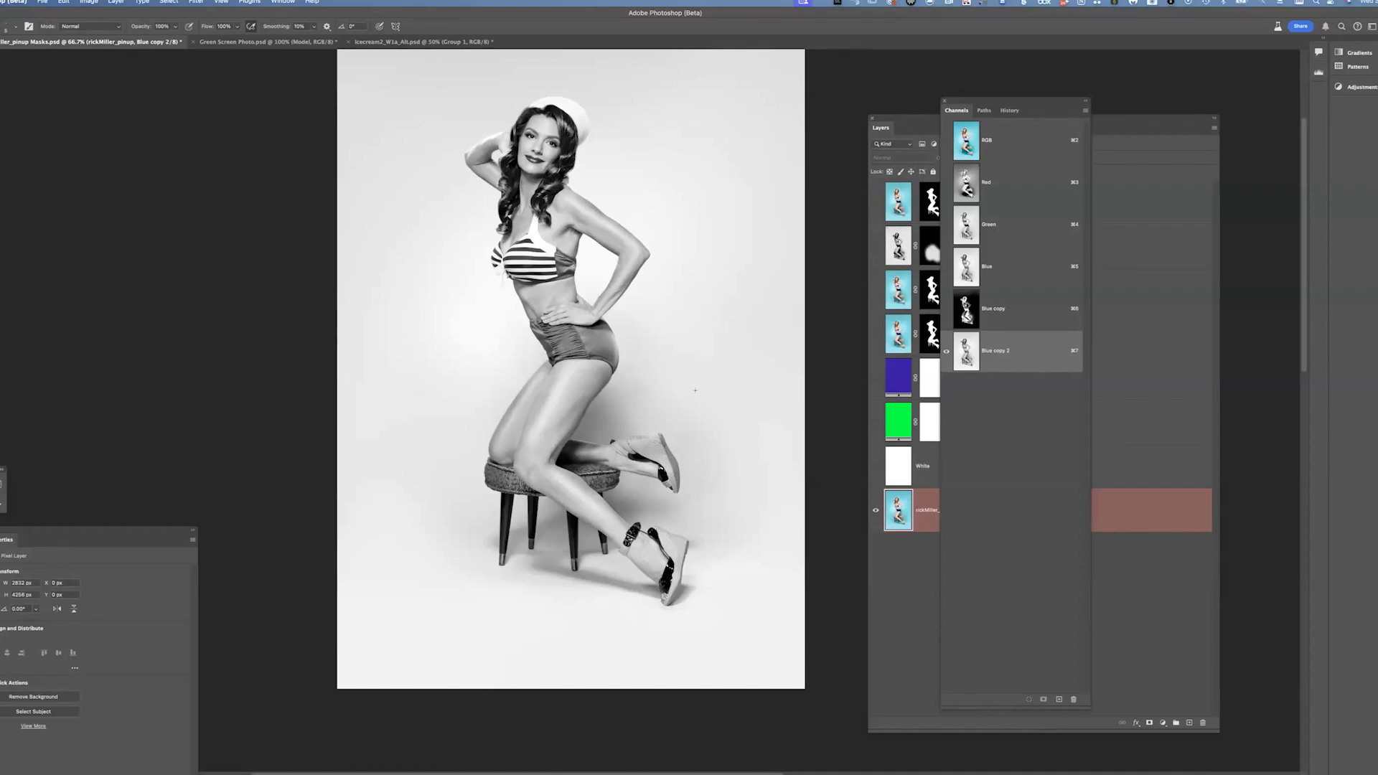
# Apply Curves to Blue copy 2, sampling the background as white point and setting the black input to 43
pyautogui.click(87, 2)
pyautogui.moveTo(108, 28)
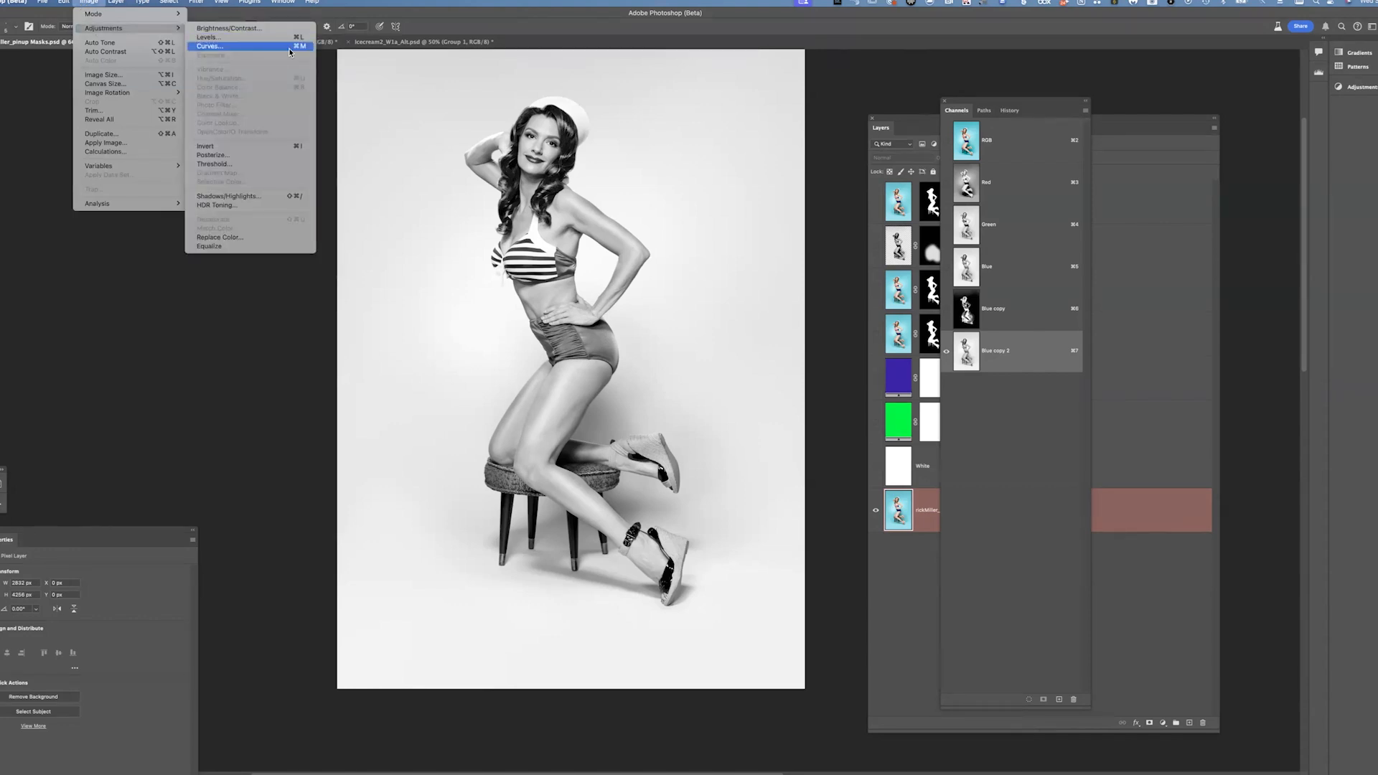
pyautogui.click(249, 46)
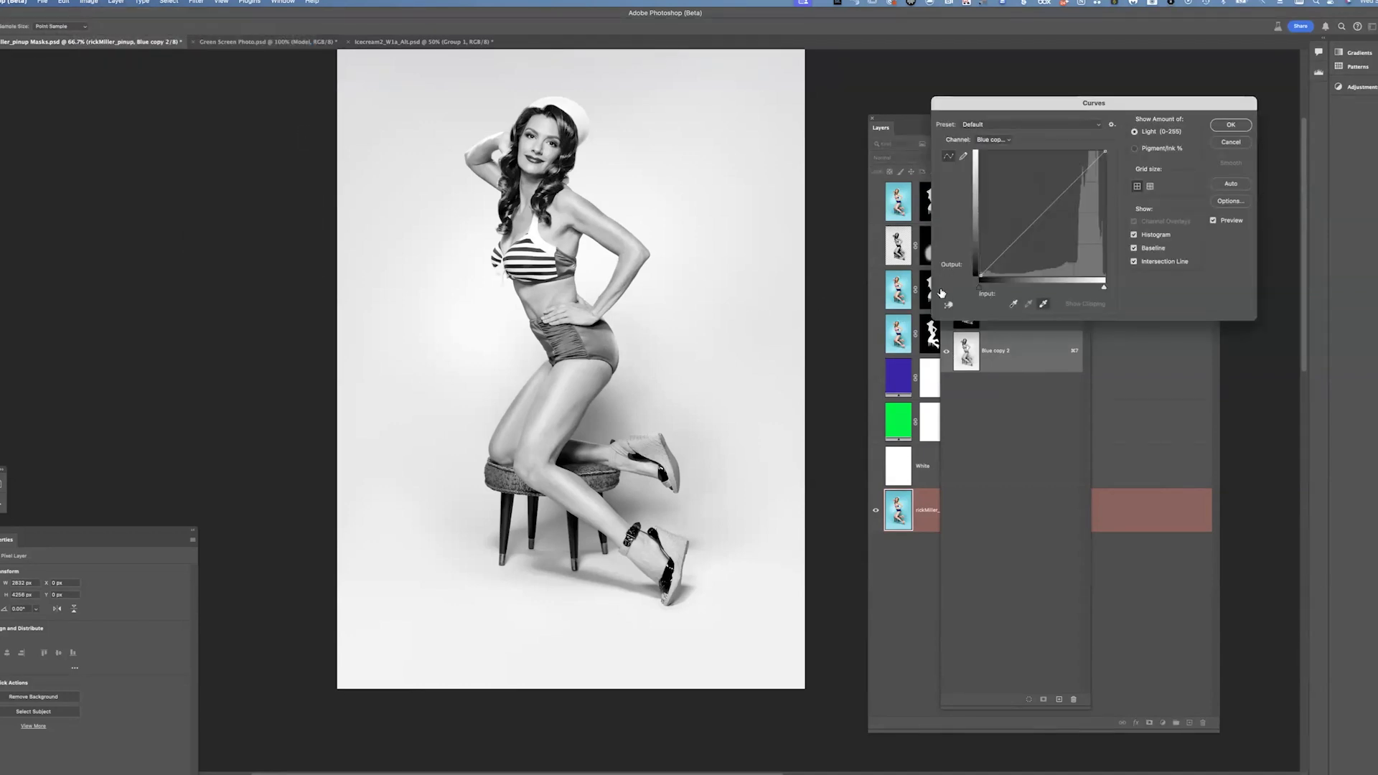
pyautogui.click(1044, 305)
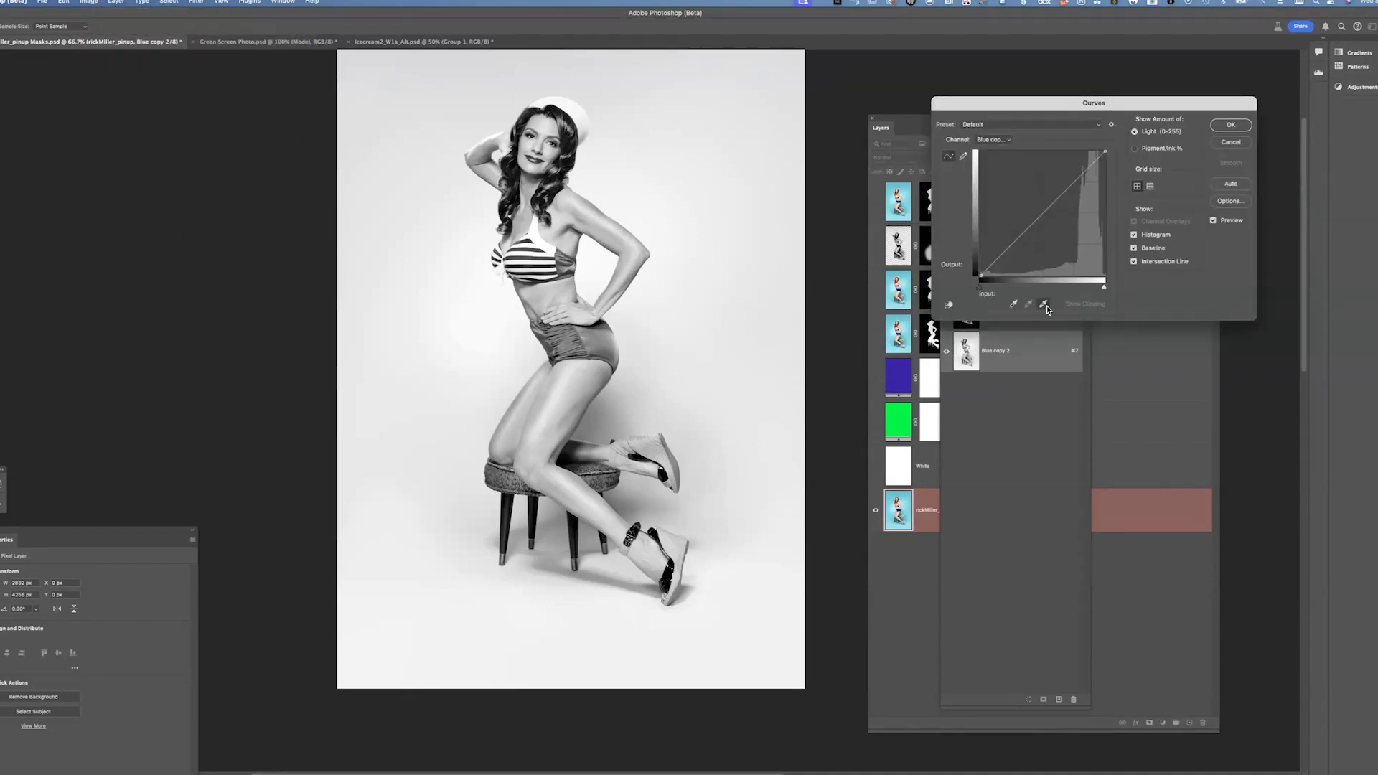
pyautogui.click(477, 82)
pyautogui.click(453, 83)
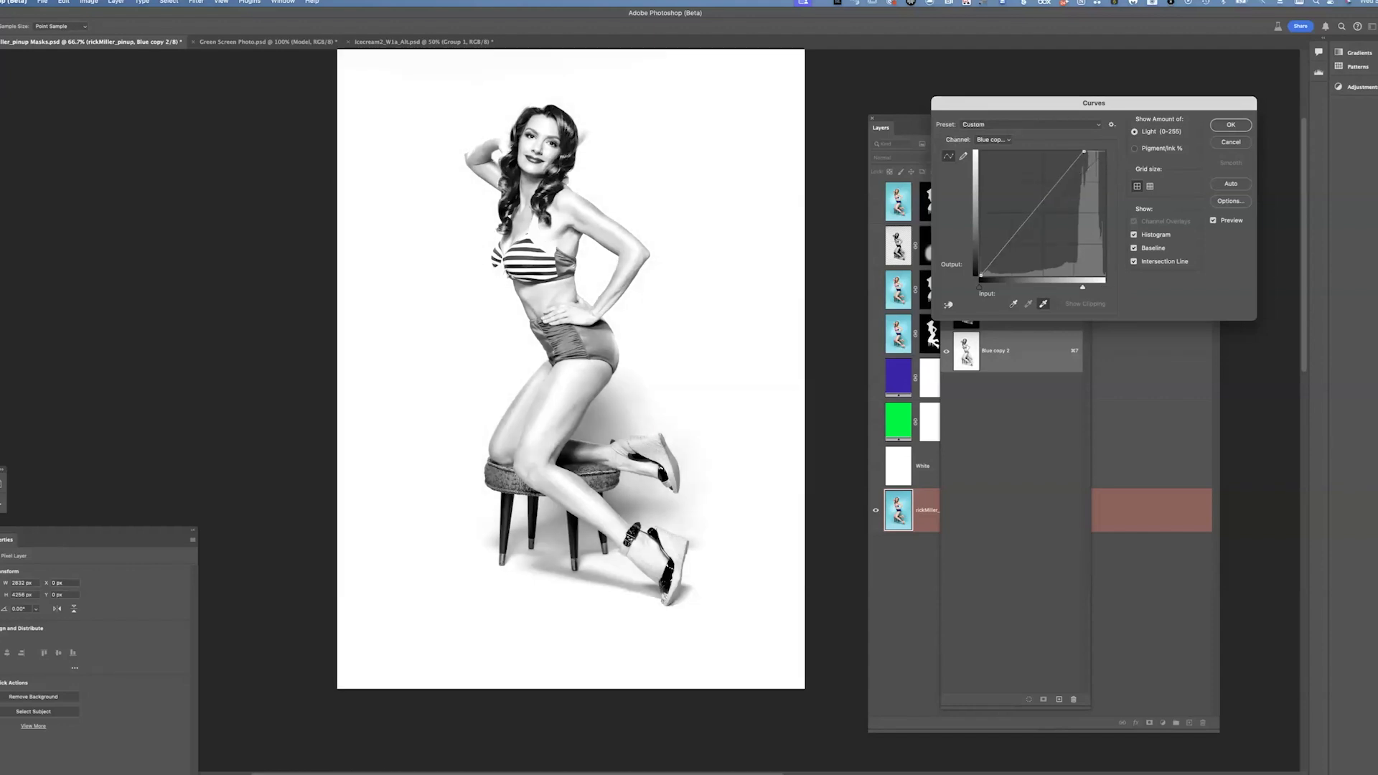
pyautogui.moveTo(1085, 287); pyautogui.dragTo(1078, 287)
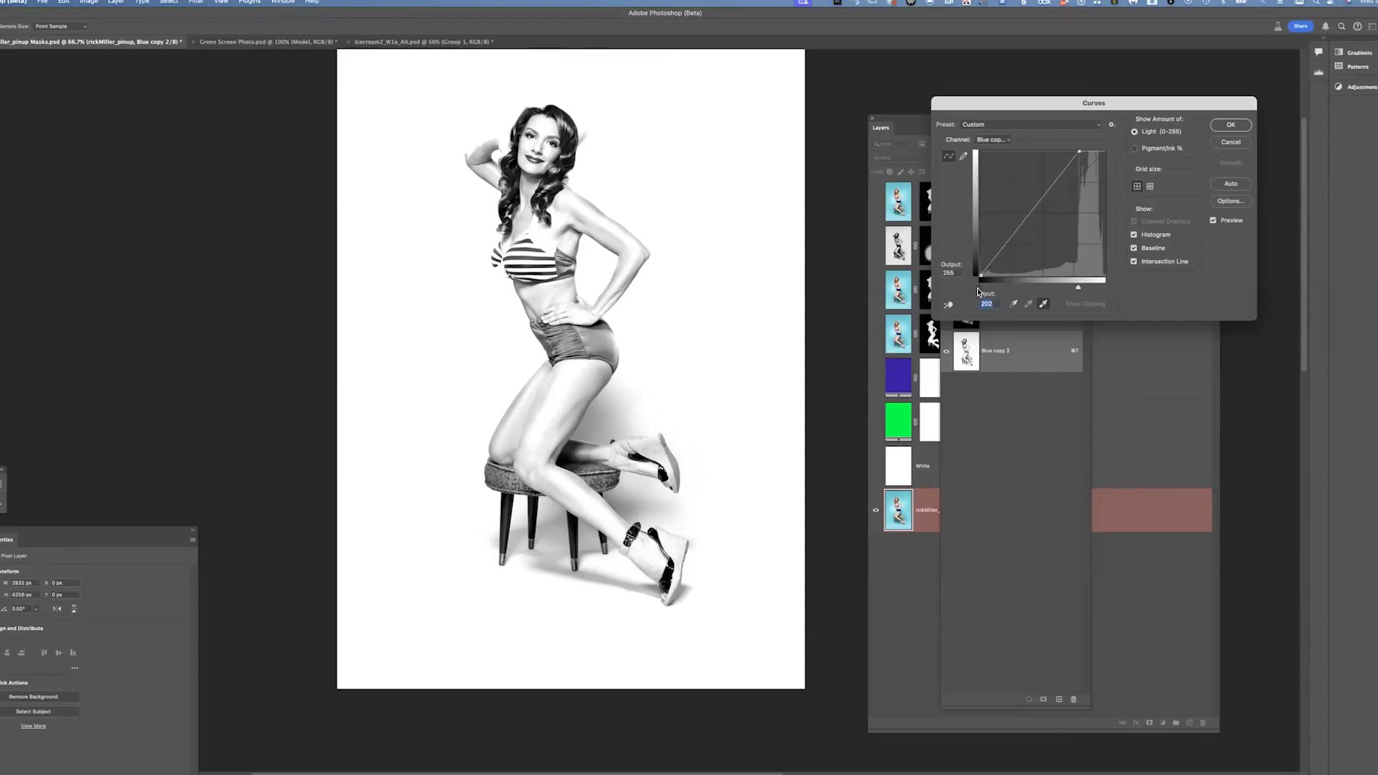
pyautogui.moveTo(980, 288); pyautogui.dragTo(1002, 296)
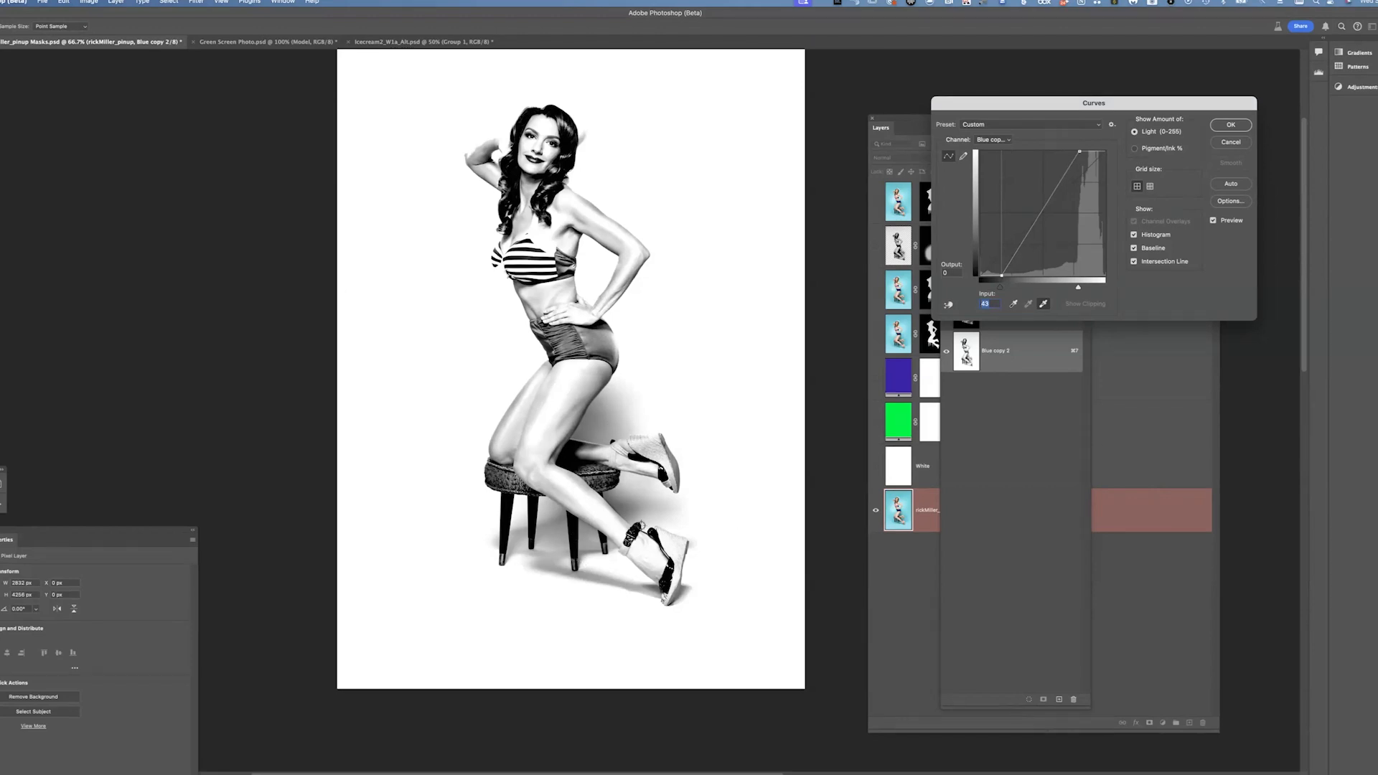
pyautogui.click(1231, 128)
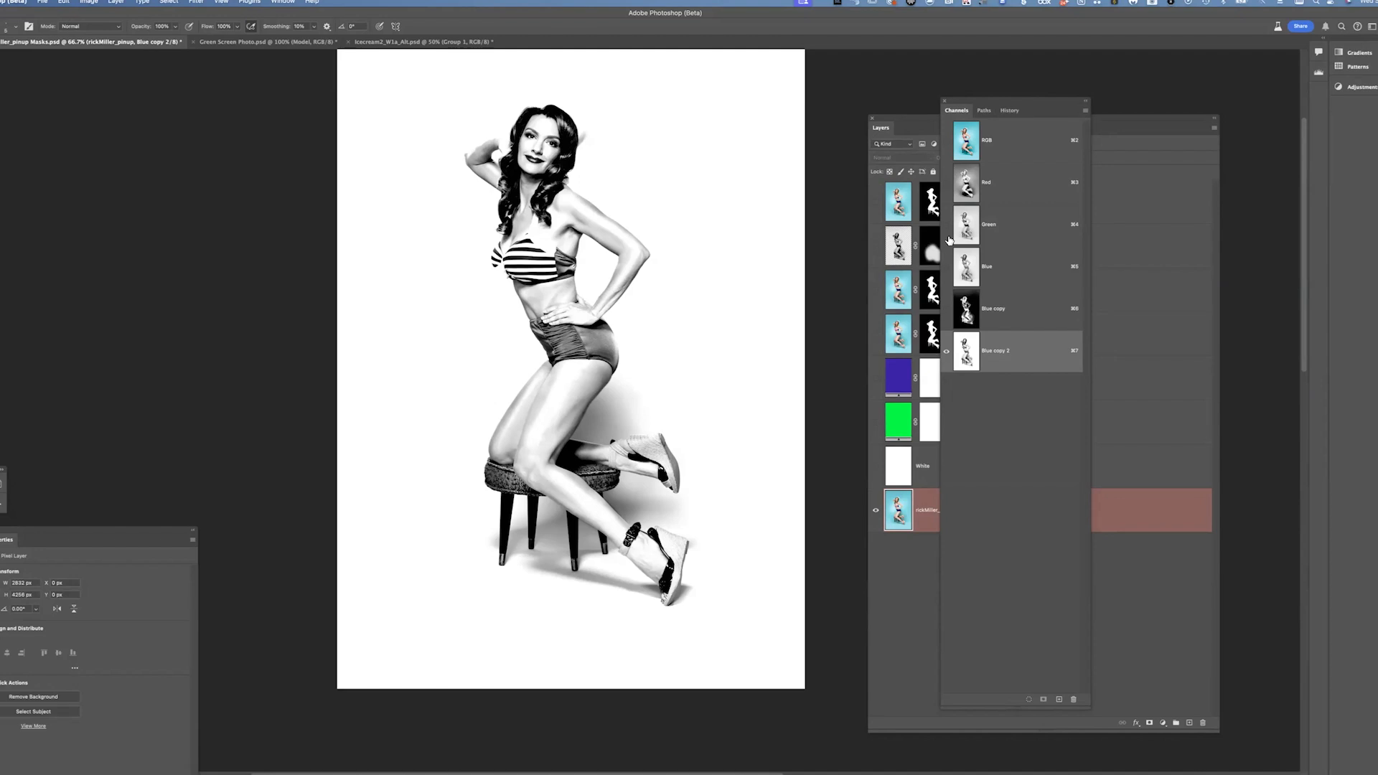
# Invert the Blue copy 2 channel and load it as a new selection
pyautogui.press('super+i')
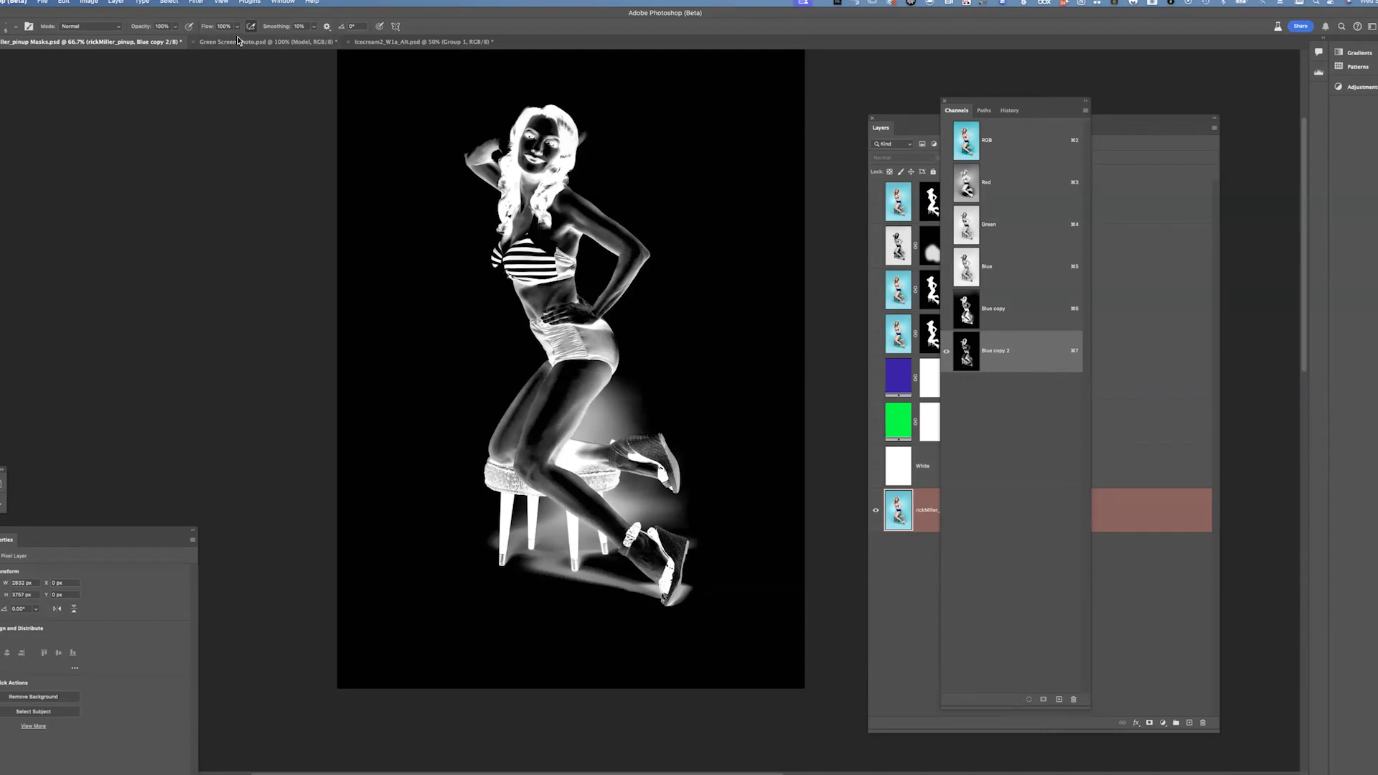
pyautogui.click(169, 3)
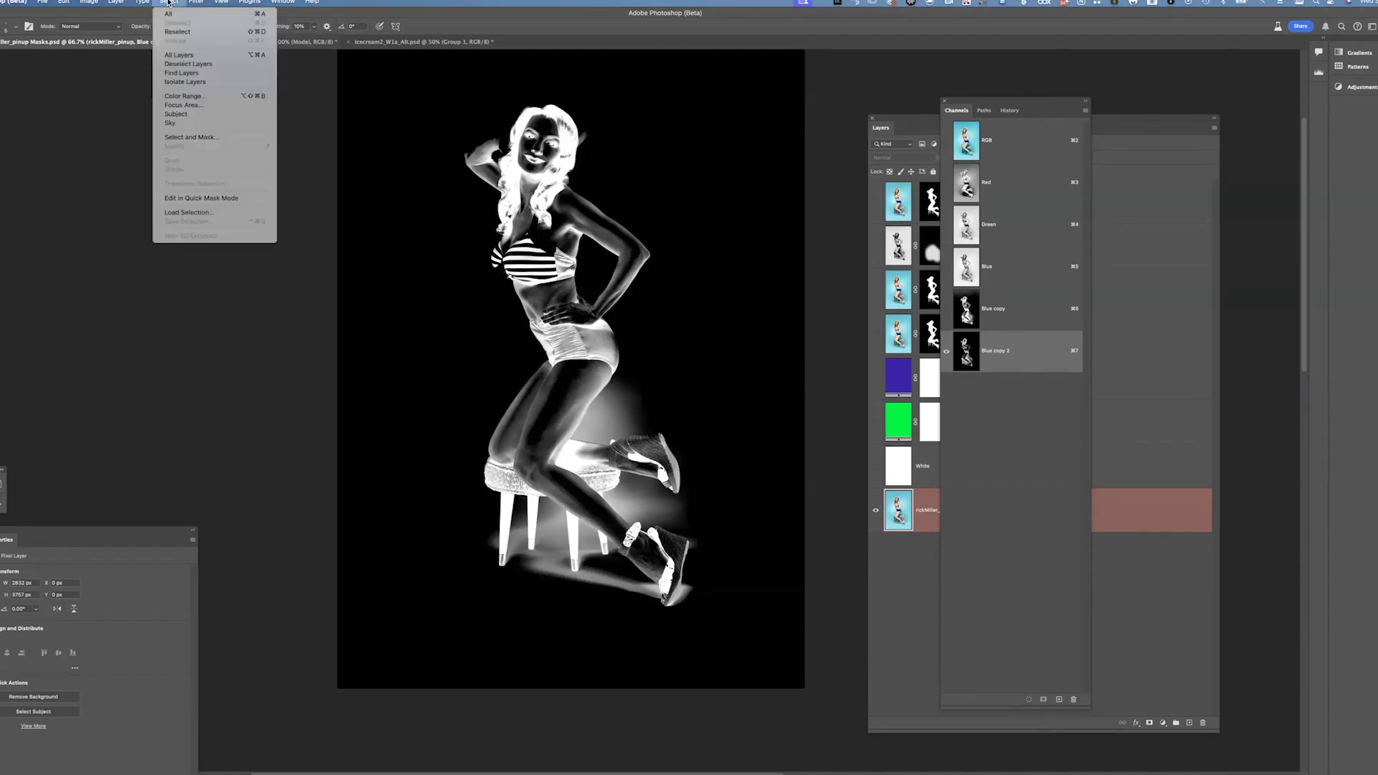
pyautogui.click(192, 212)
pyautogui.click(697, 360)
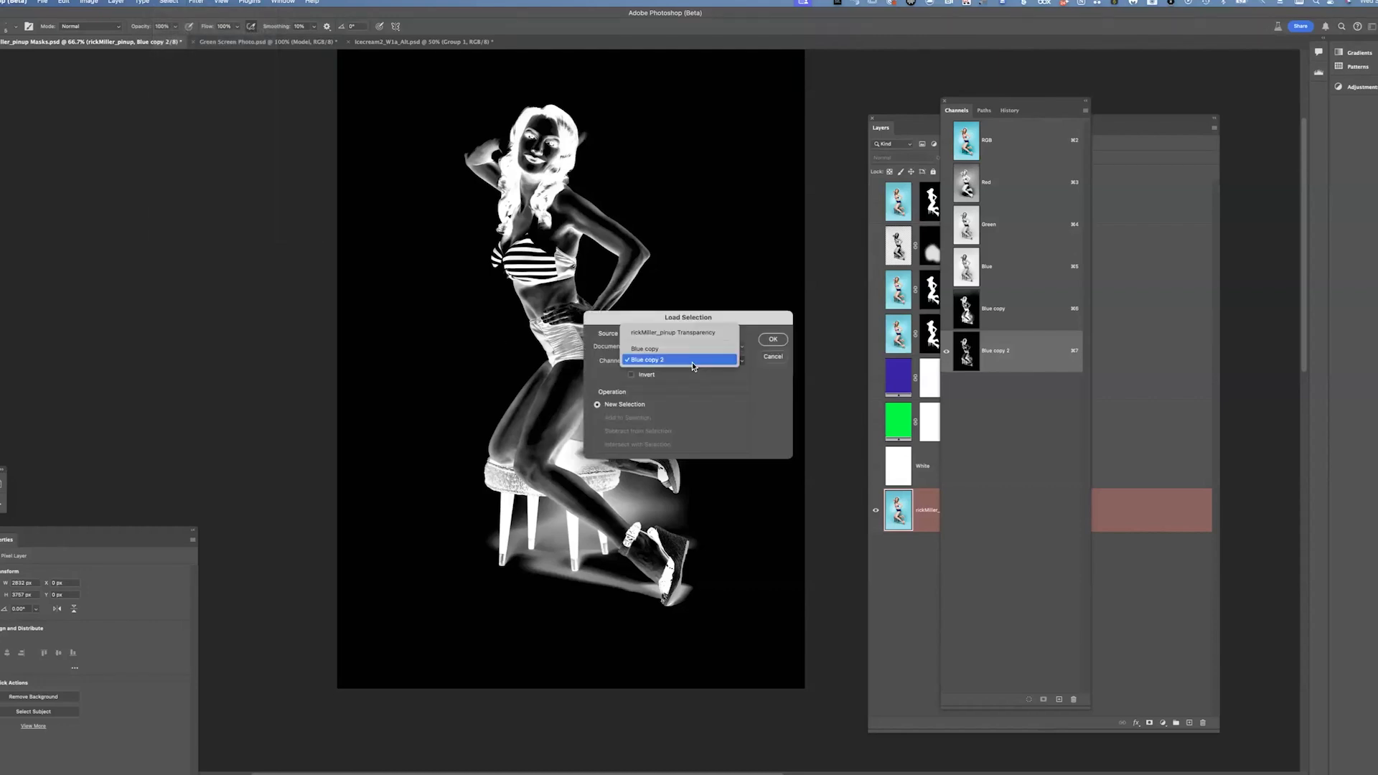
pyautogui.click(717, 371)
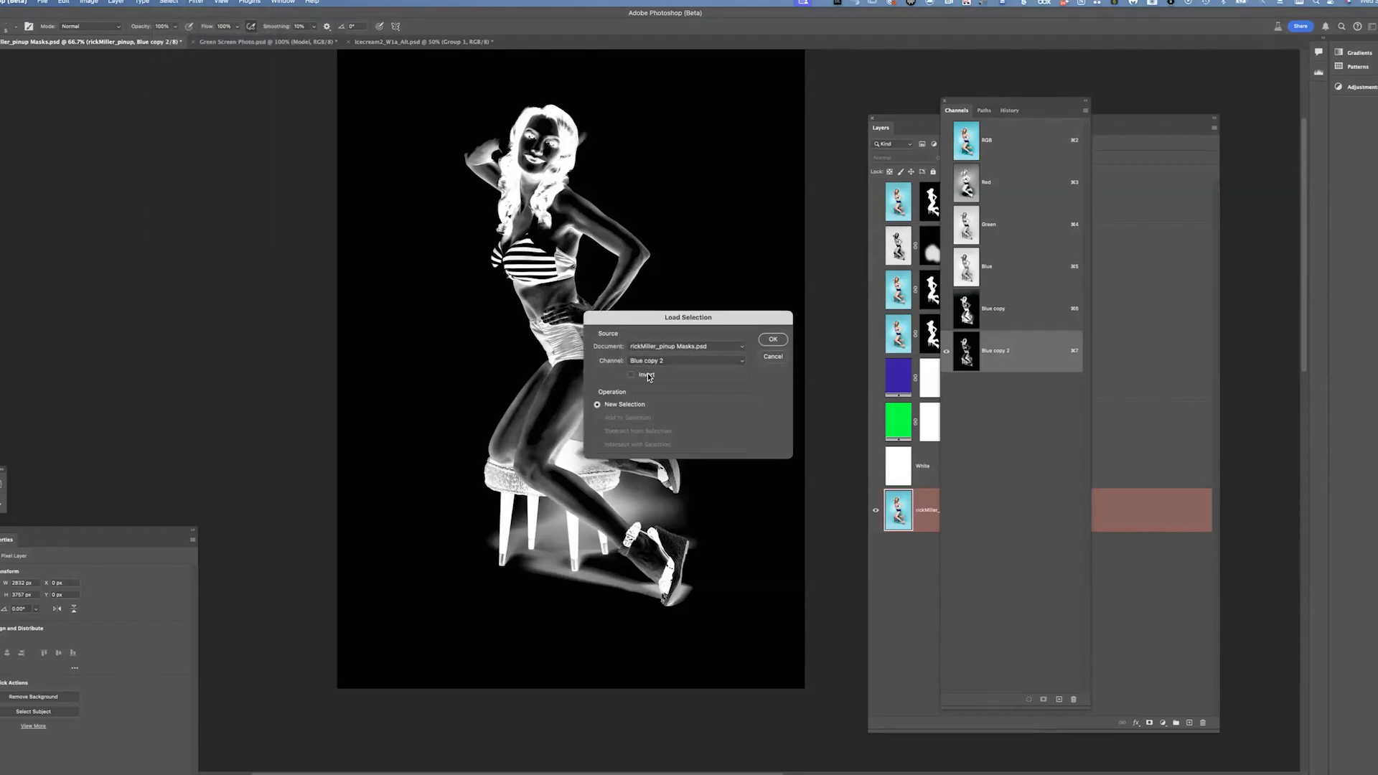
pyautogui.click(774, 340)
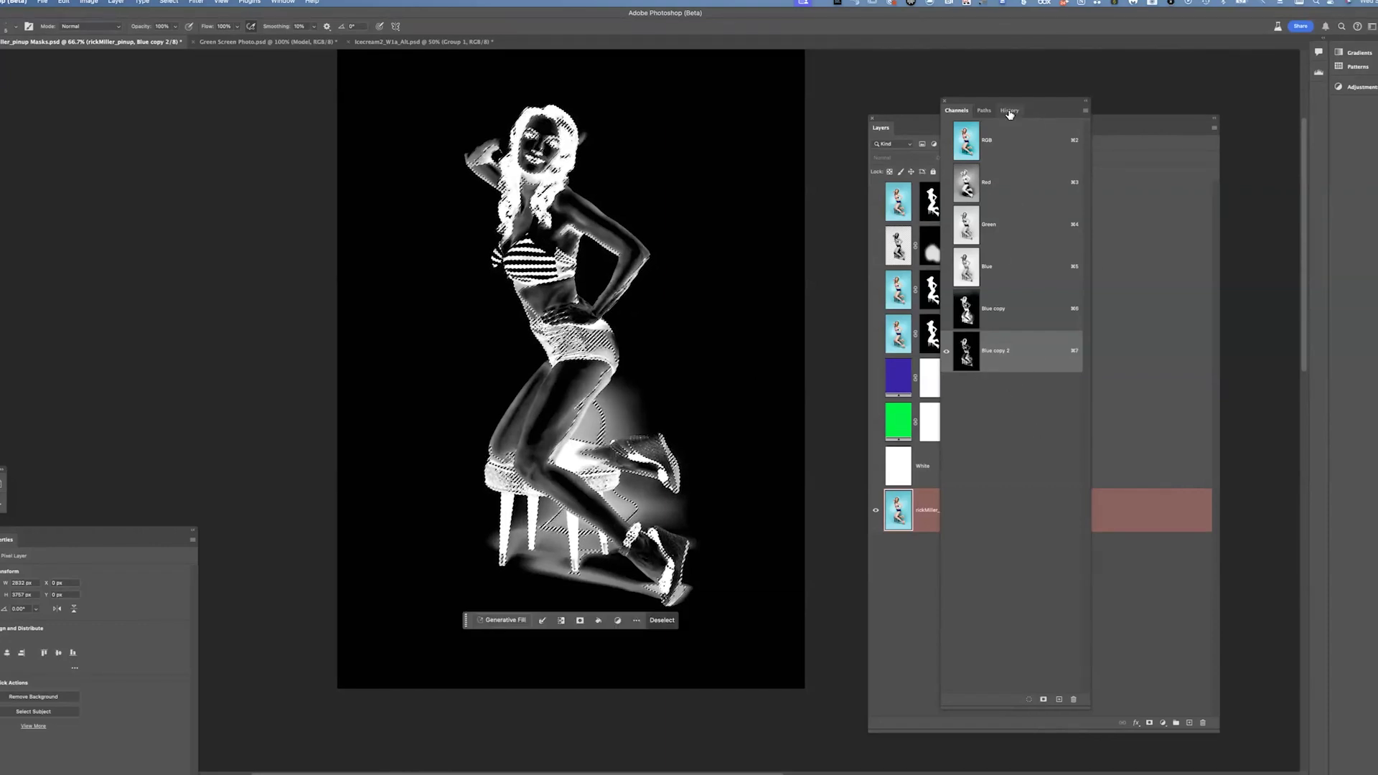
# Return to Layers and show the White and Masked Layer copy layers, selecting Masked Layer copy
pyautogui.click(899, 136)
pyautogui.click(877, 468)
pyautogui.click(876, 335)
pyautogui.click(876, 334)
pyautogui.click(876, 202)
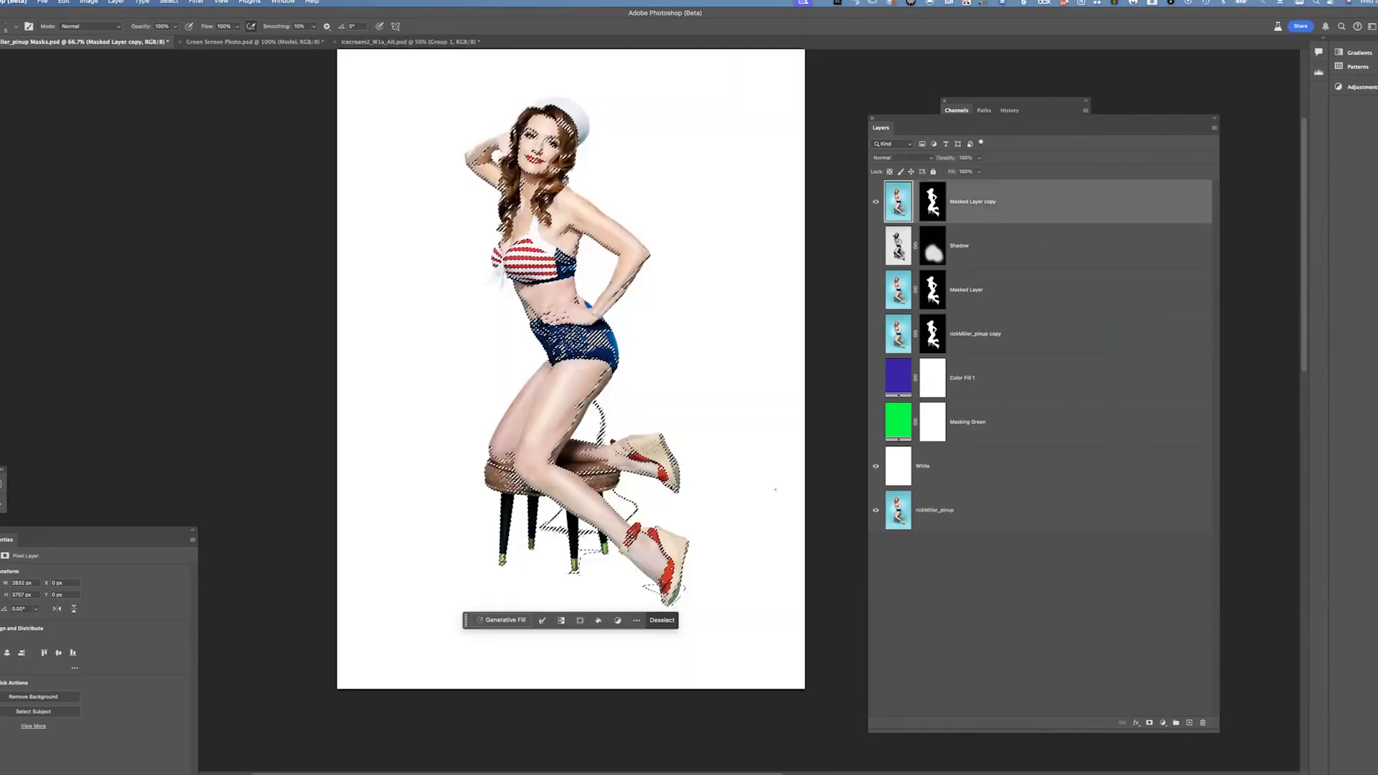
pyautogui.click(902, 202)
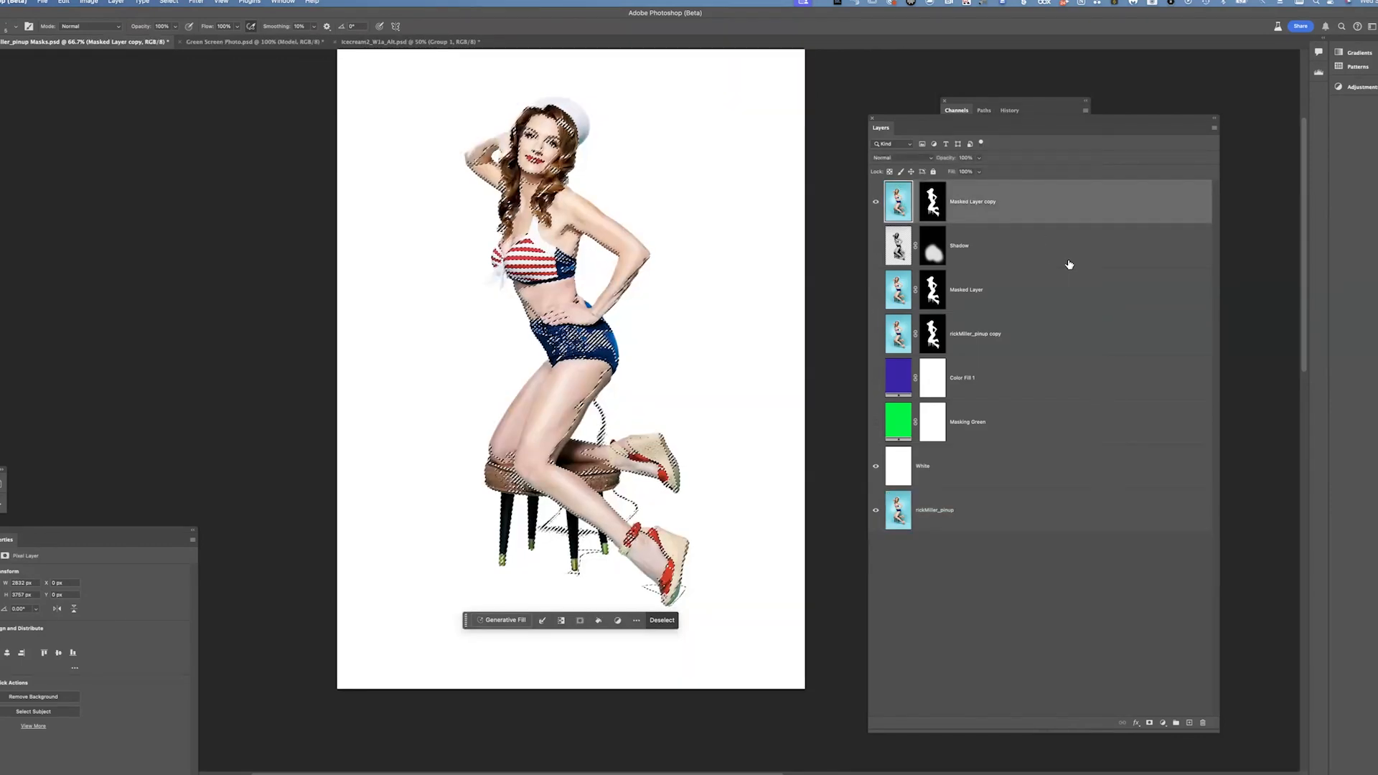
# Add a new layer named Demo Shadow above the Shadow layer and set the background color to black
pyautogui.click(1012, 257)
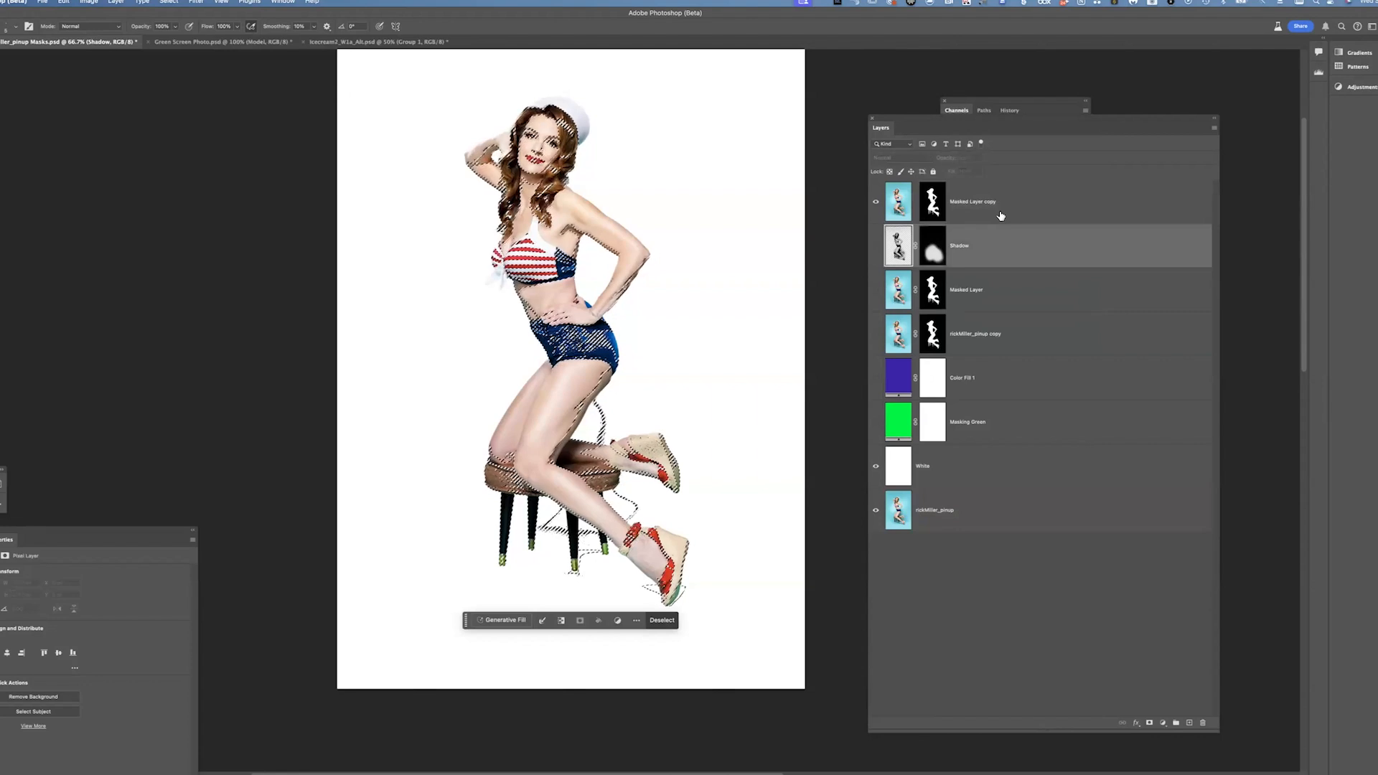
pyautogui.press('super+shift+n')
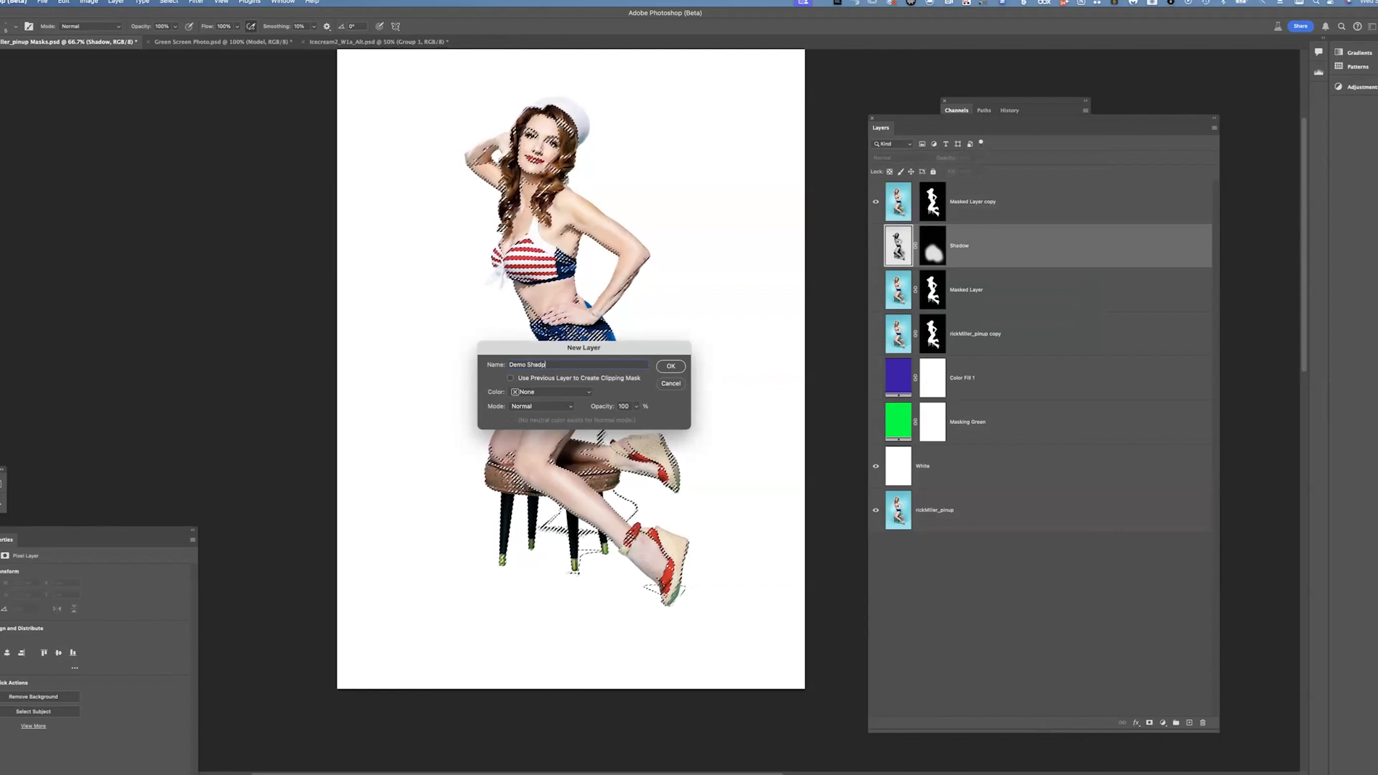
pyautogui.press('Return')
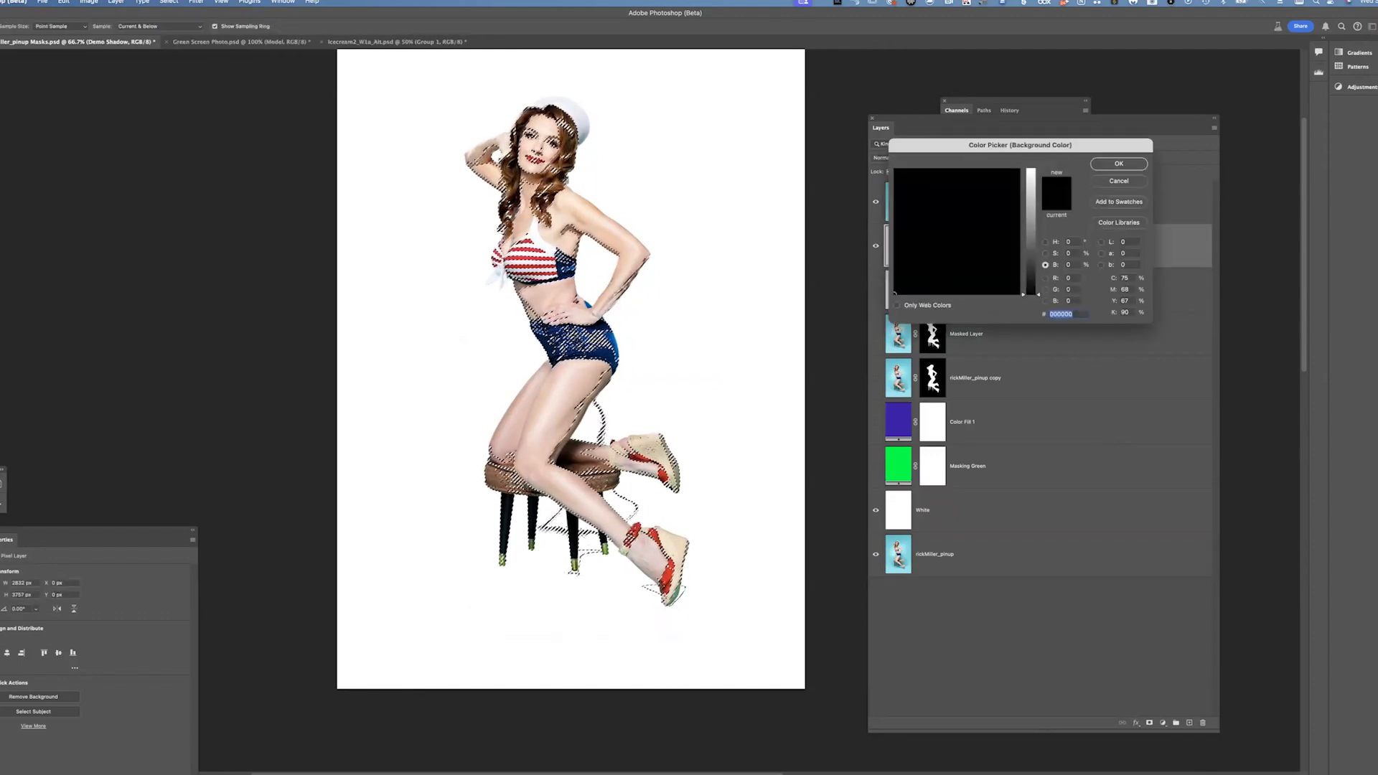
pyautogui.moveTo(978, 215)
pyautogui.mouseDown()
pyautogui.moveTo(974, 194)
pyautogui.moveTo(894, 169)
pyautogui.mouseUp()
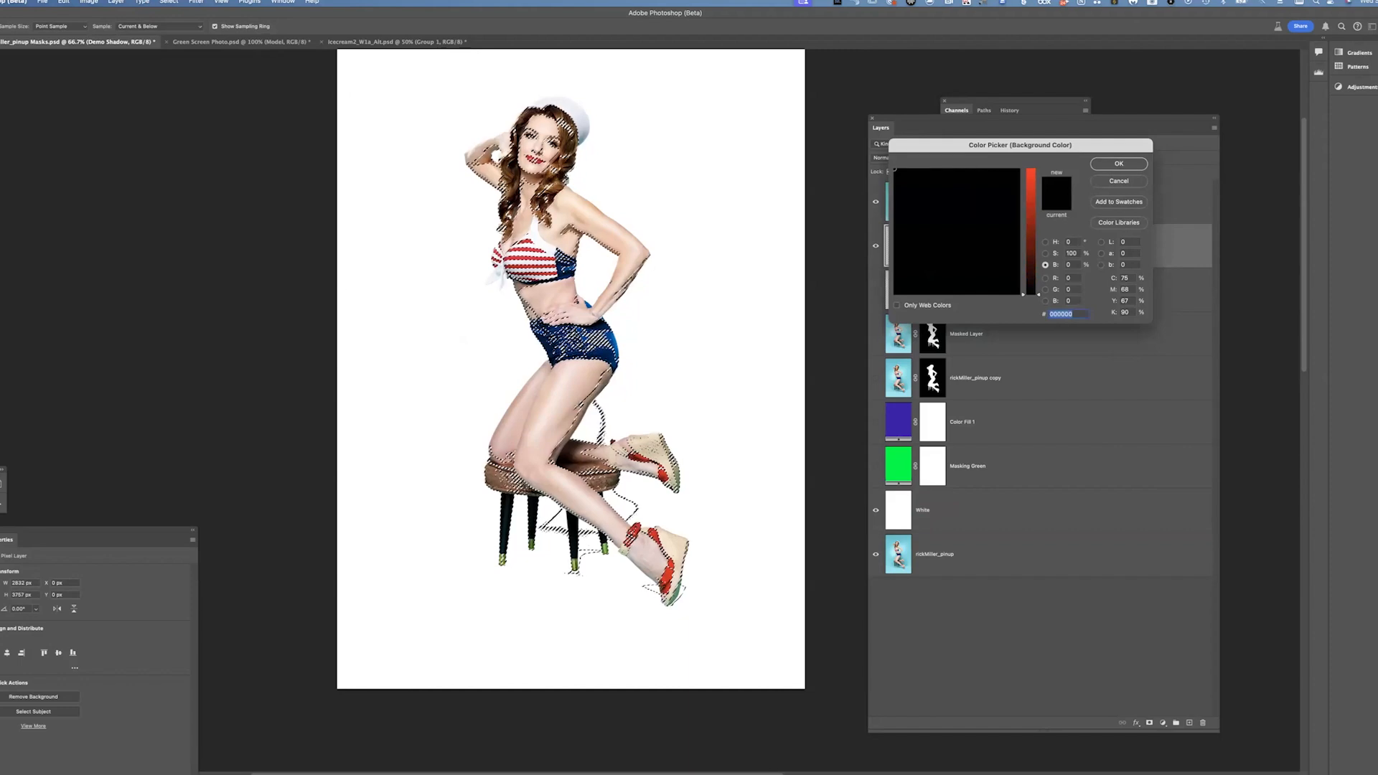
pyautogui.press('Return')
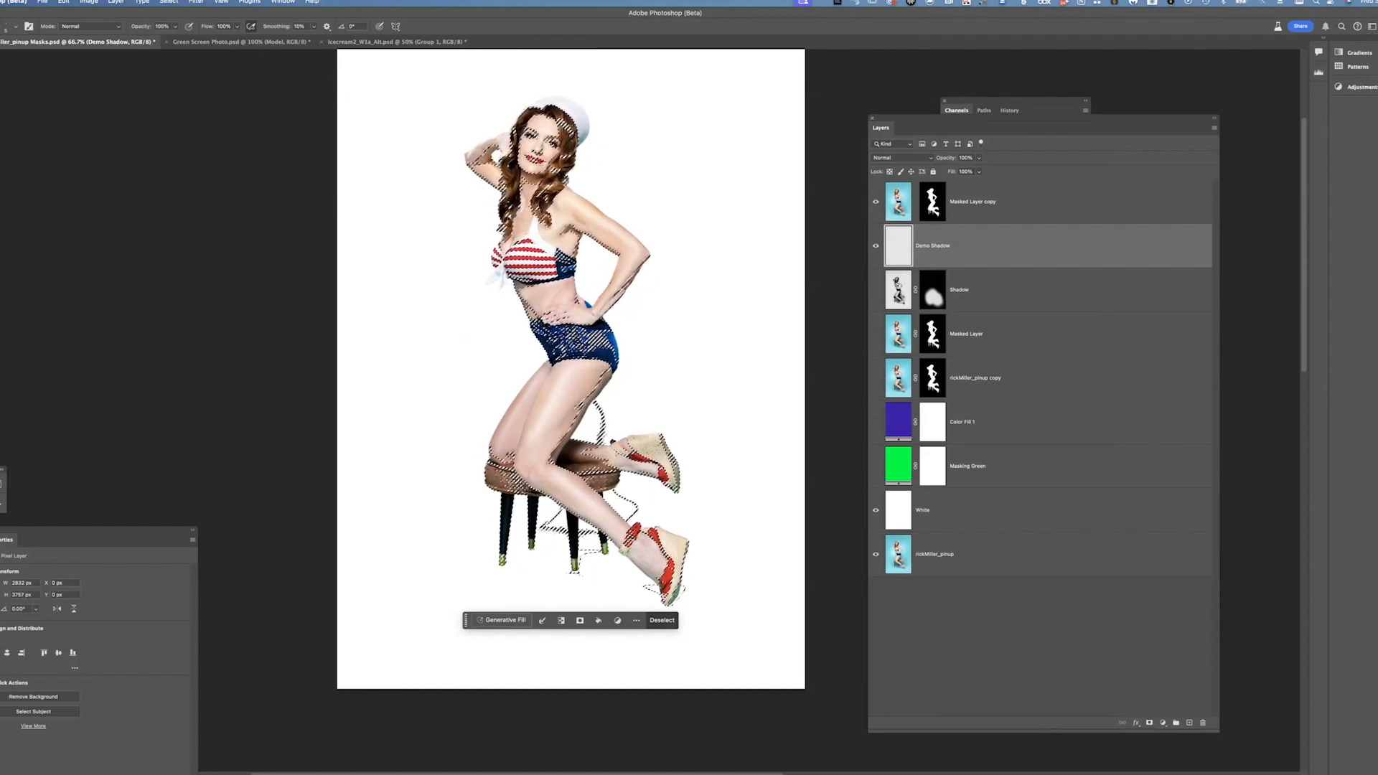
# Fill the selection on Demo Shadow with the foreground color and deselect
pyautogui.click(89, 3)
pyautogui.moveTo(64, 2)
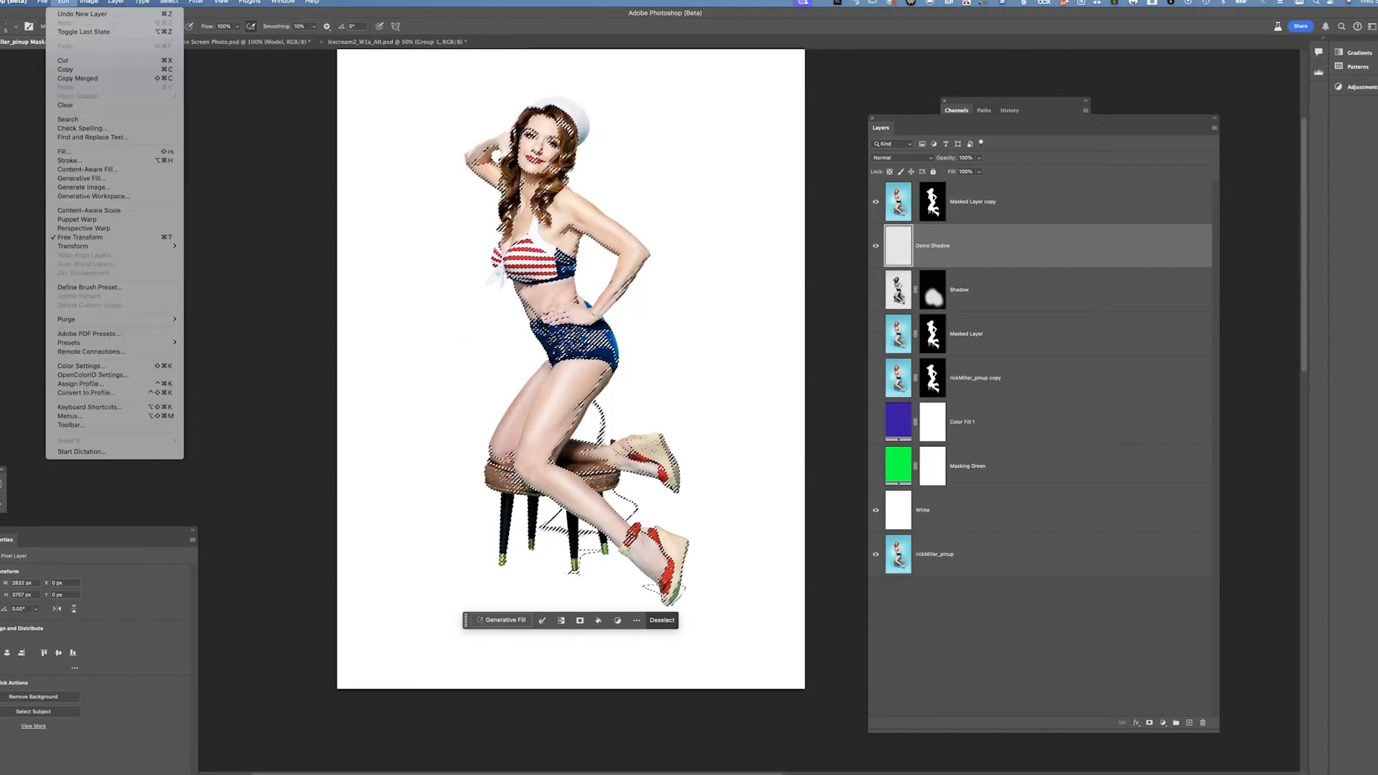
pyautogui.click(65, 151)
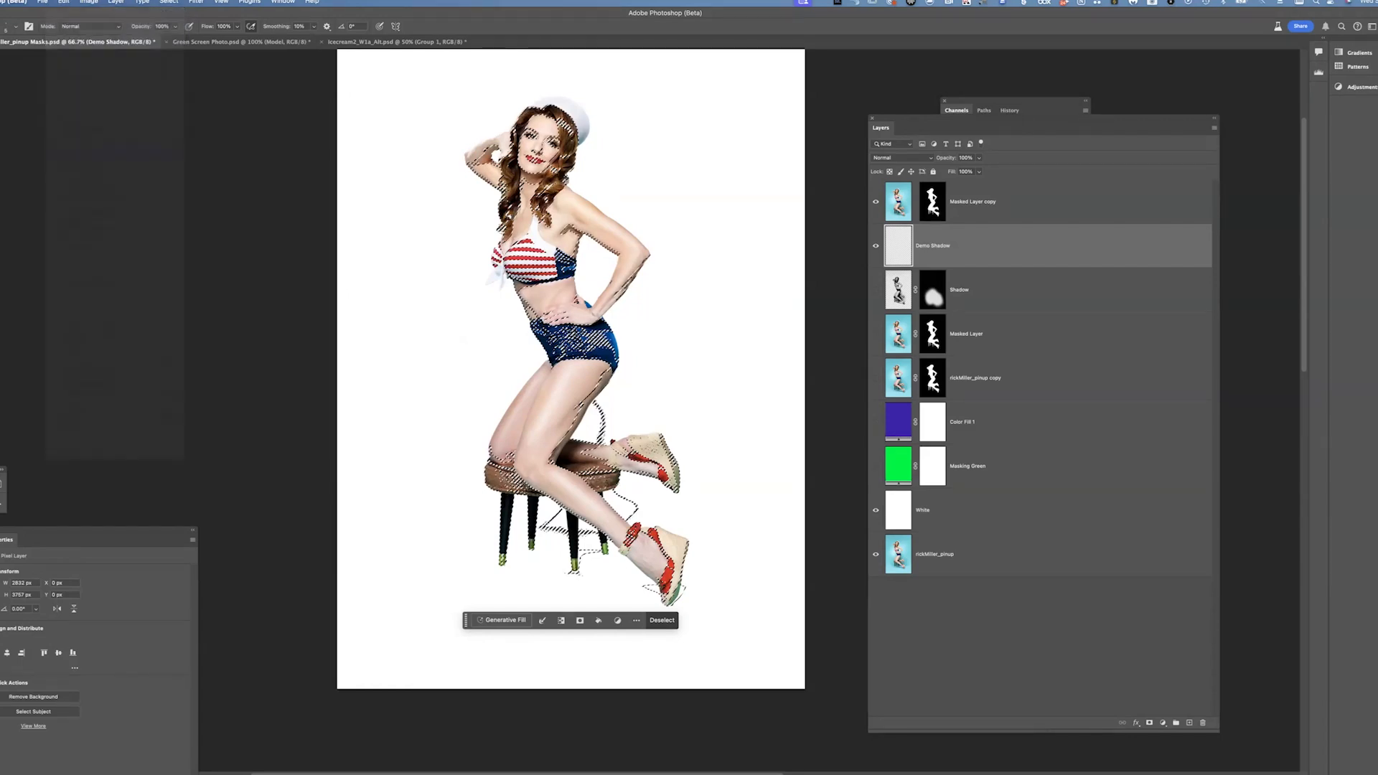
pyautogui.click(694, 336)
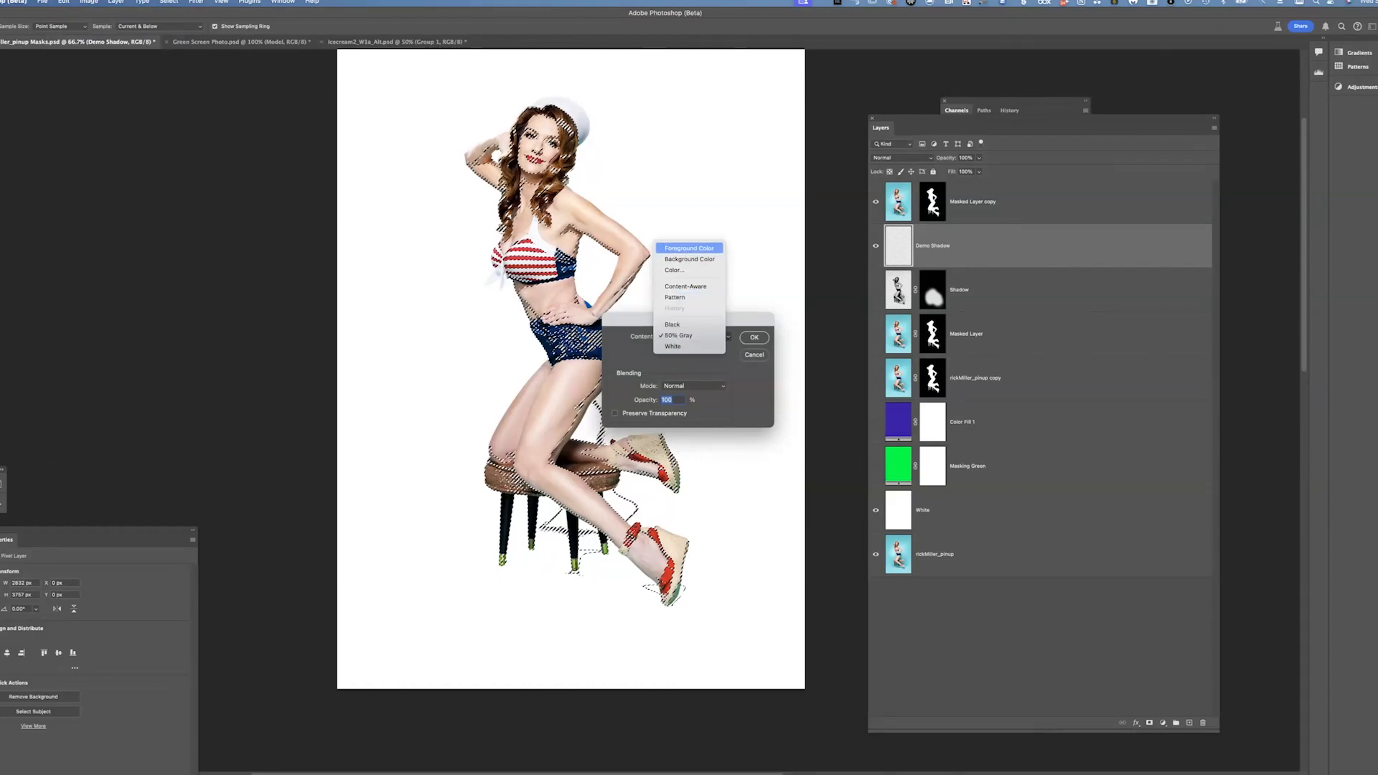
pyautogui.click(689, 249)
pyautogui.press('Return')
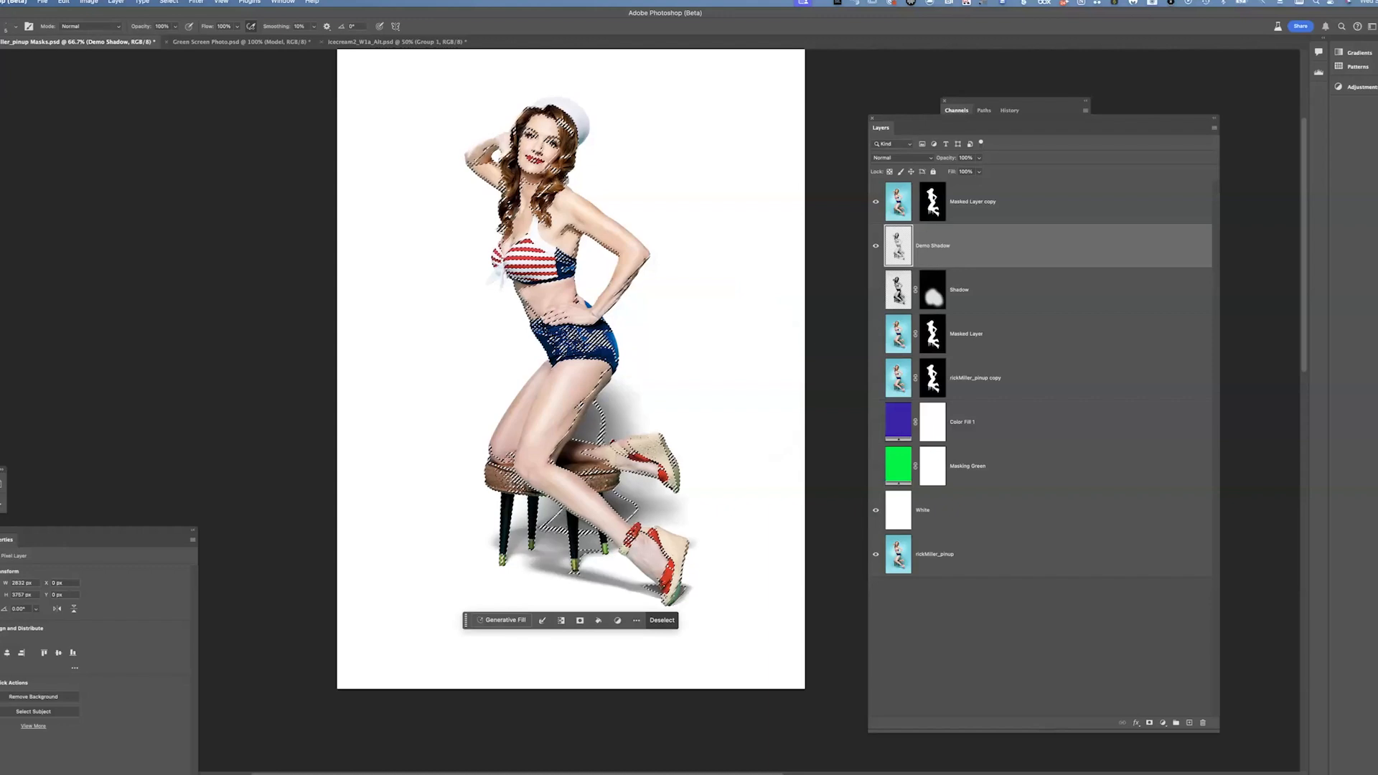
pyautogui.click(1040, 646)
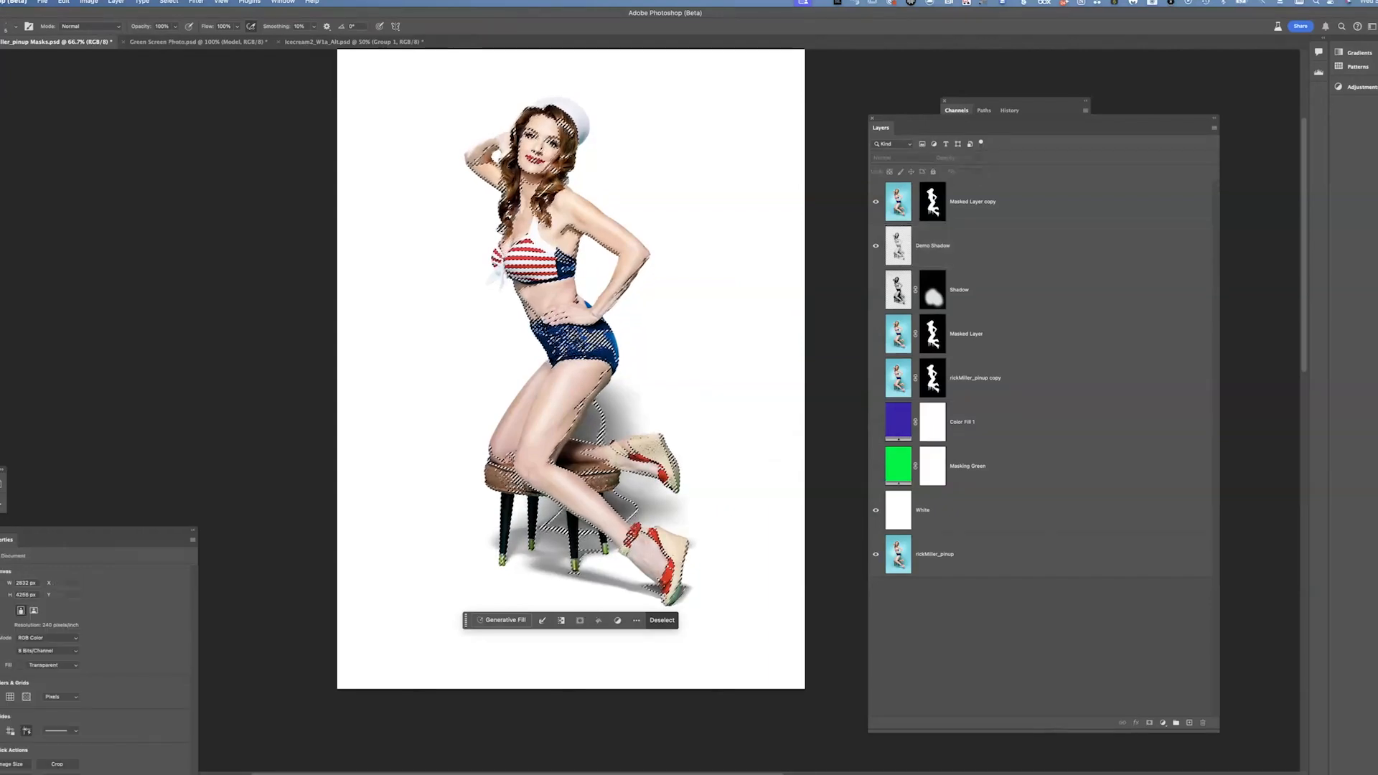
pyautogui.press('super+d')
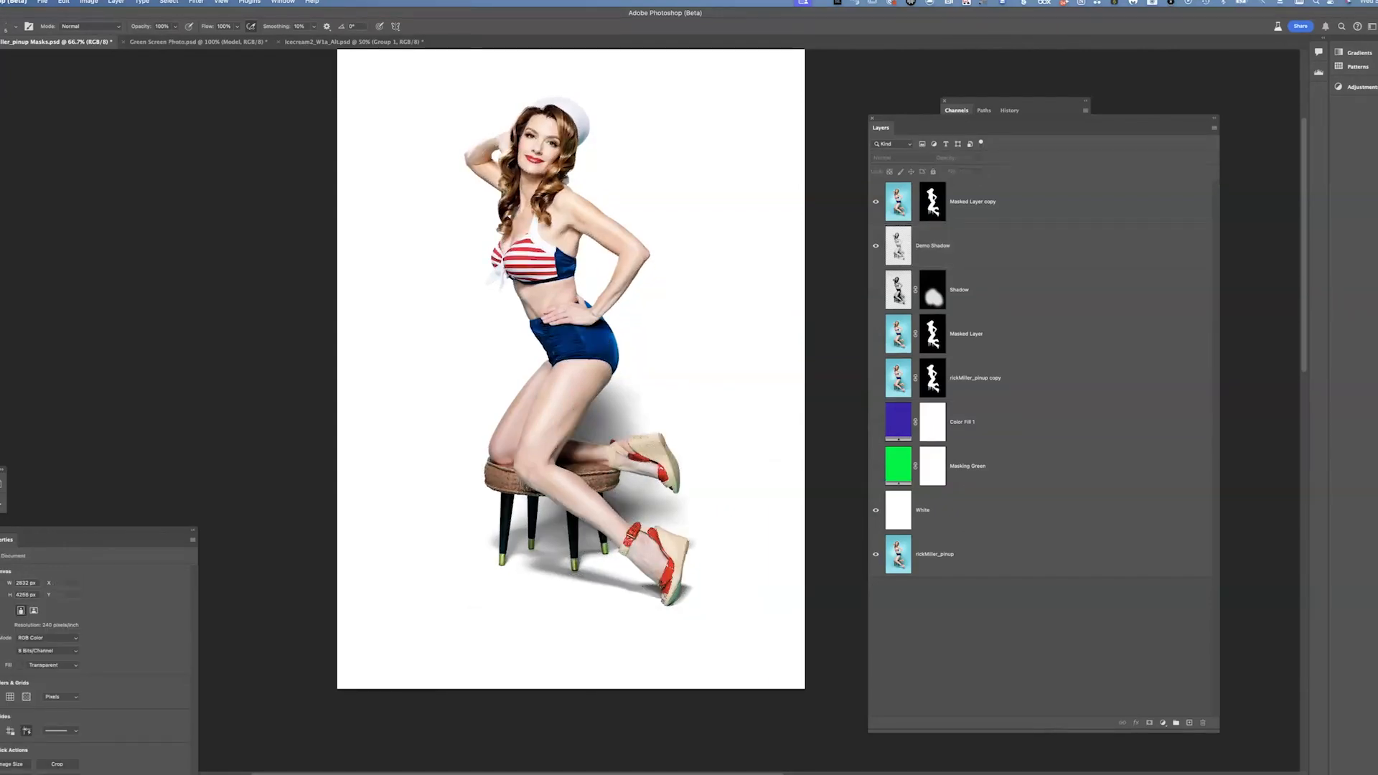
# Compare the Demo Shadow and Shadow layers by toggling their visibility, and select the Shadow layer
pyautogui.click(876, 246)
pyautogui.click(876, 246)
pyautogui.click(876, 289)
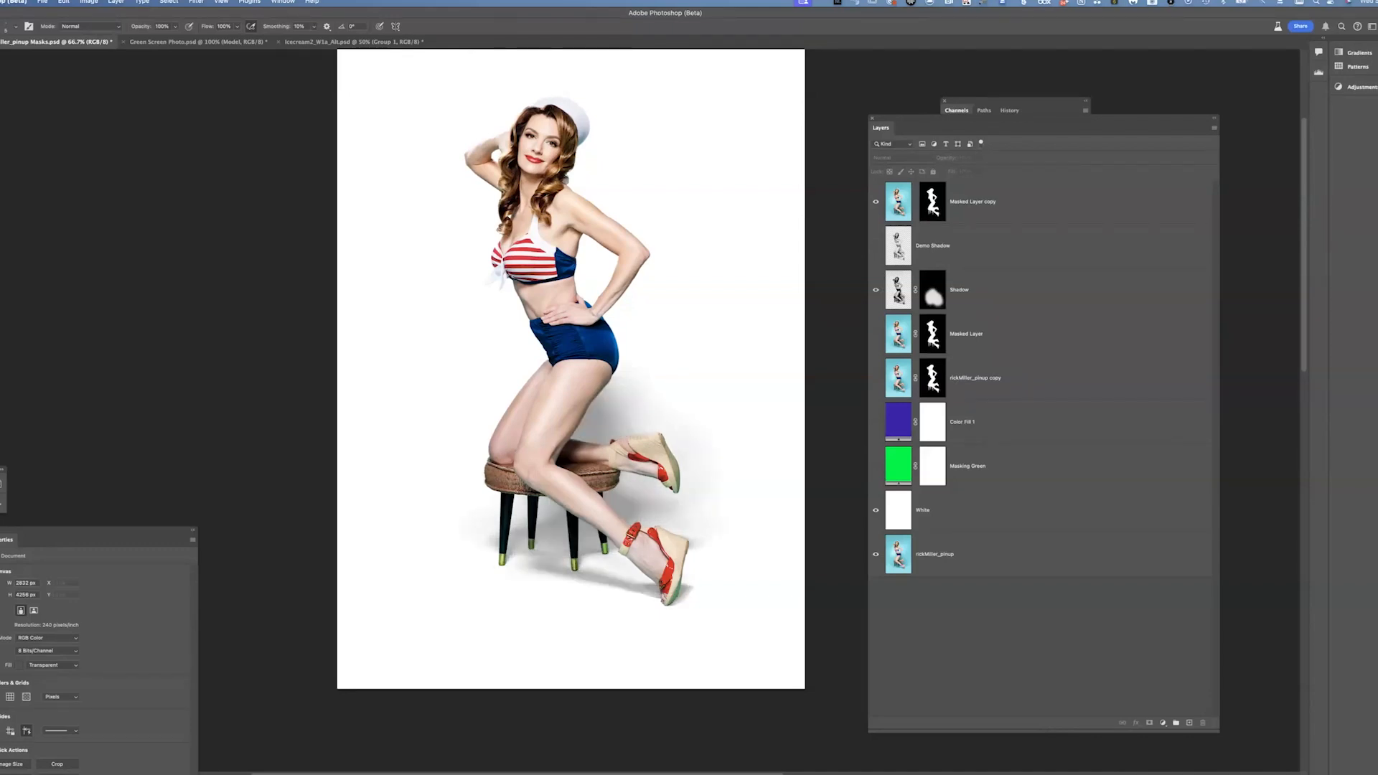
pyautogui.click(875, 289)
pyautogui.click(876, 246)
pyautogui.click(875, 289)
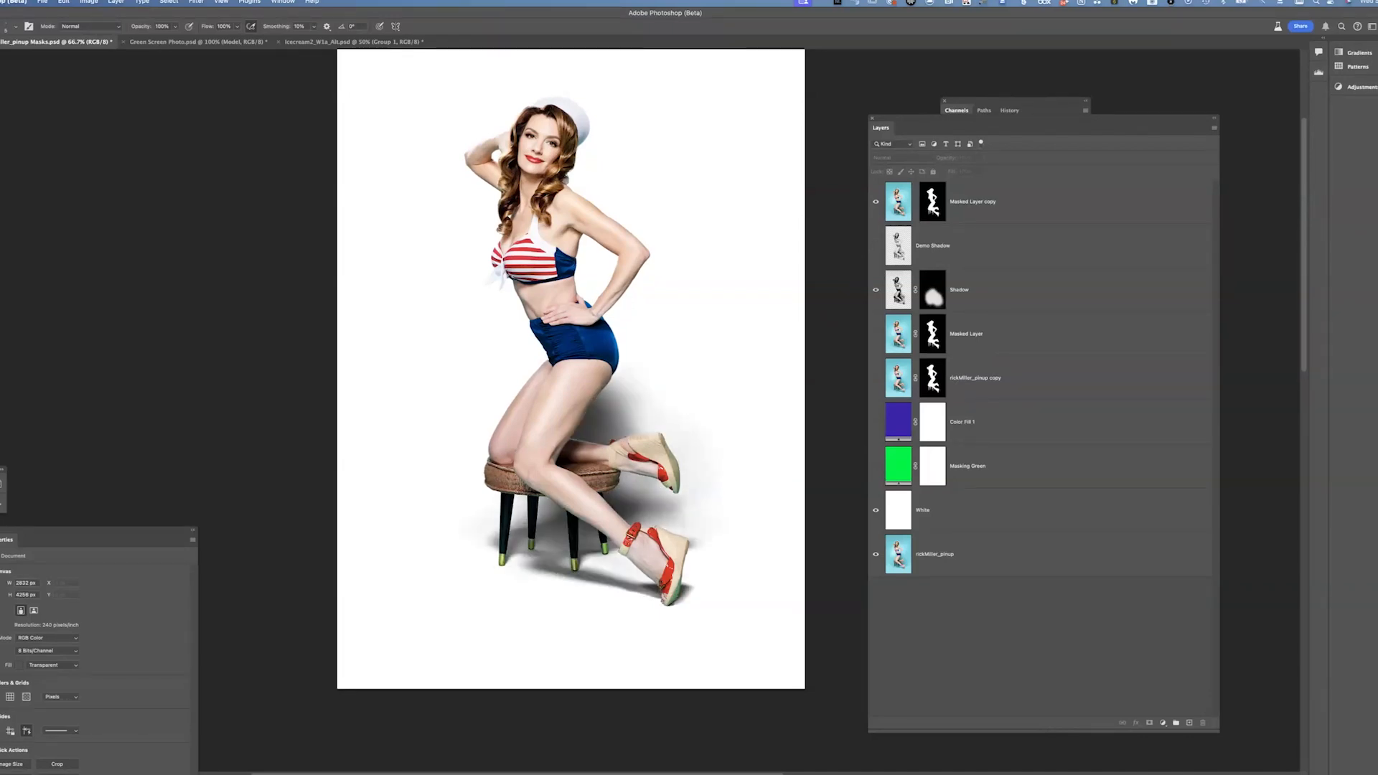
pyautogui.click(875, 246)
pyautogui.click(898, 290)
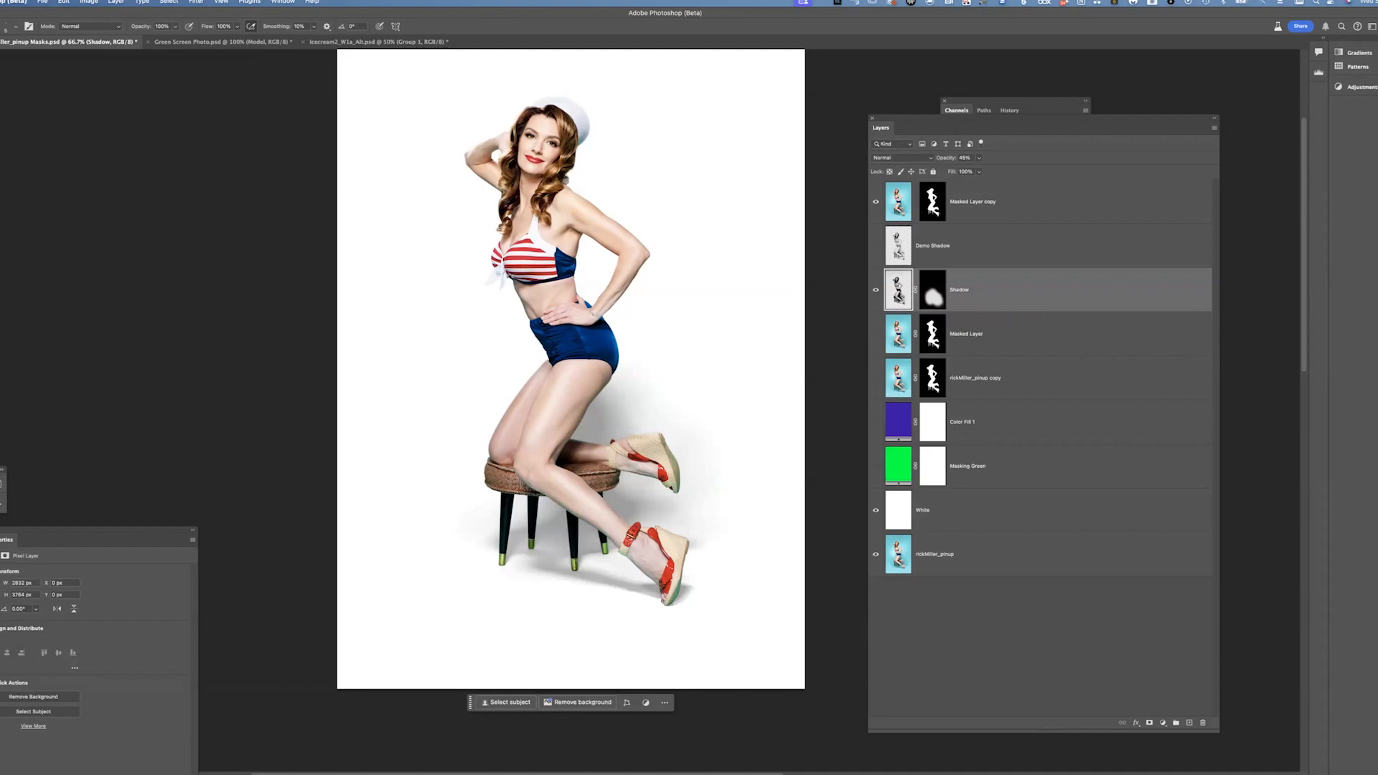
pyautogui.click(875, 290)
# Disable the Masked Layer copy's mask, sample the blue background with the Eyedropper, and select Masked Layer copy
pyautogui.keyDown('shift'); pyautogui.click(932, 202); pyautogui.keyUp('shift')
pyautogui.press('i')
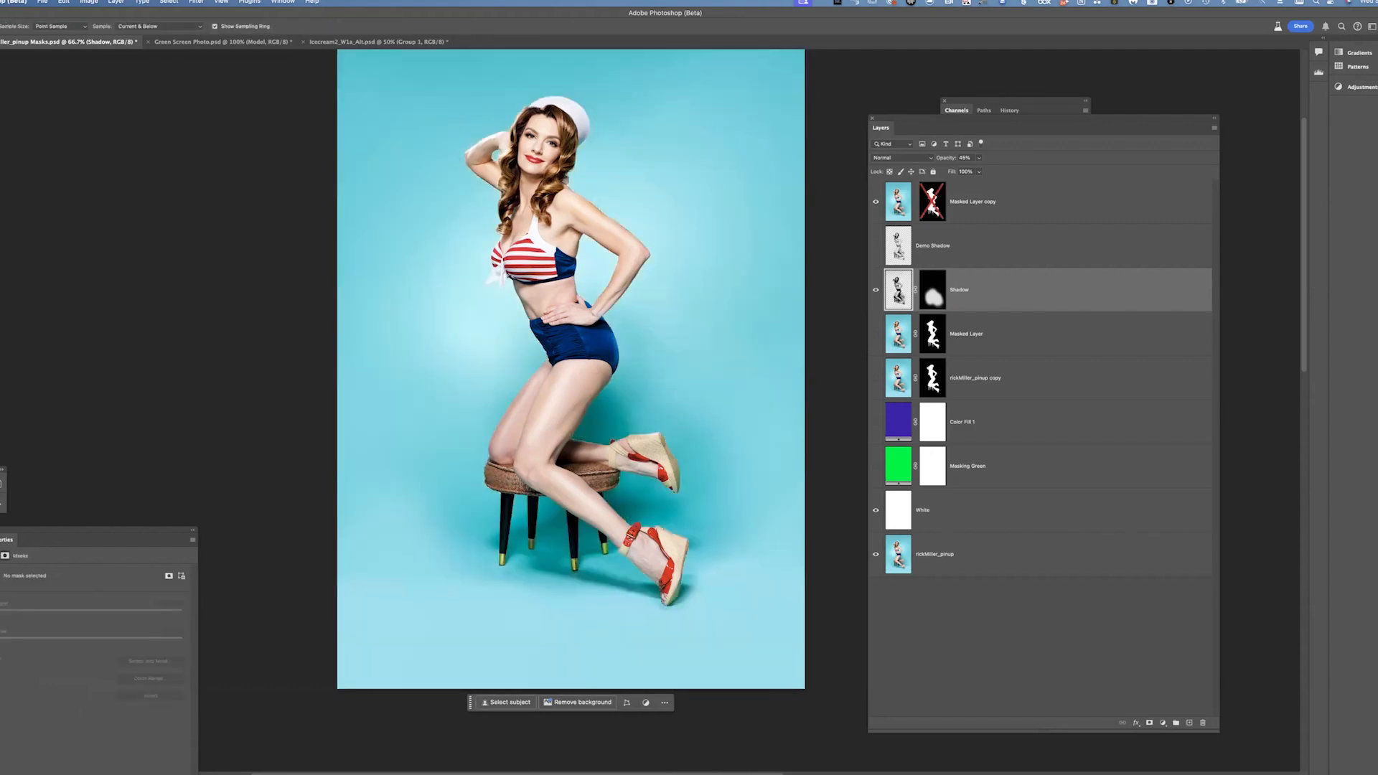
pyautogui.click(743, 150)
pyautogui.click(897, 202)
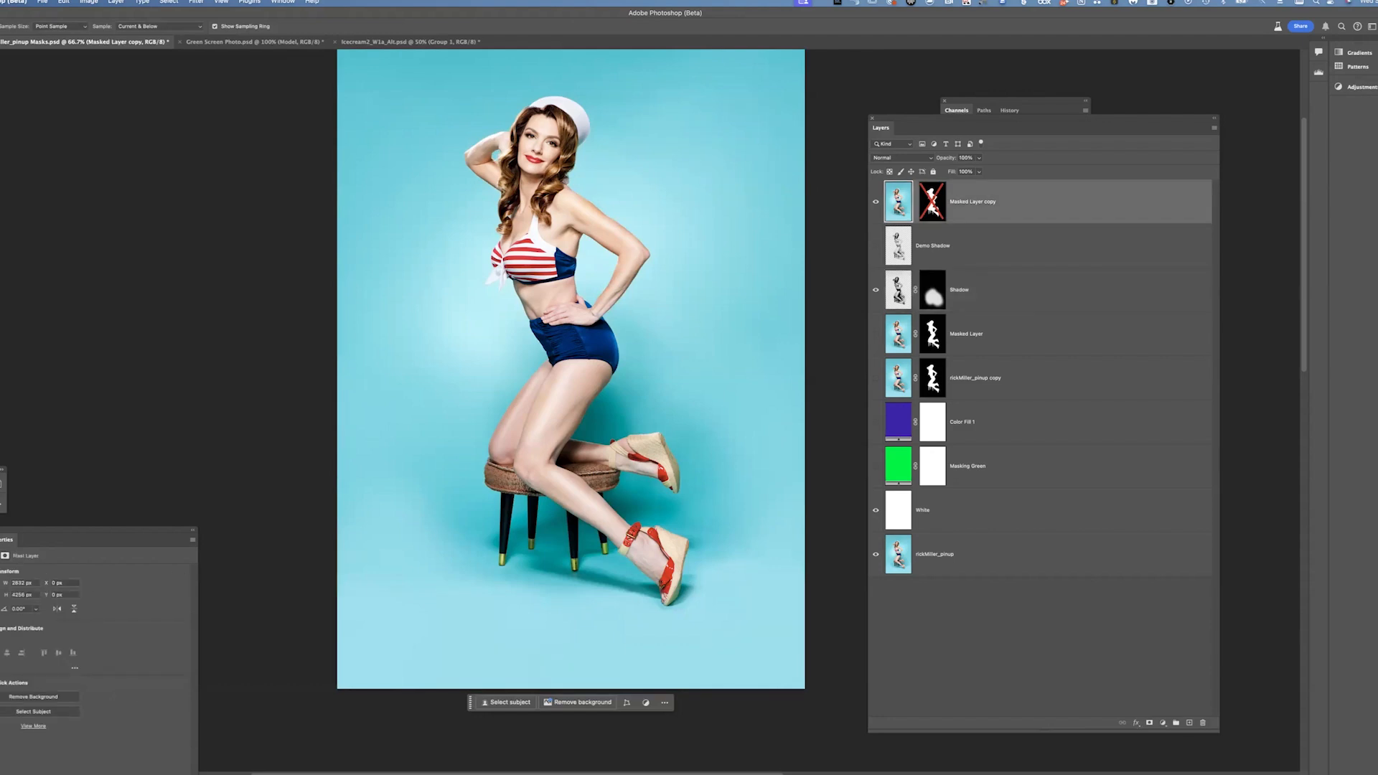
# Re-enable the layer mask on Masked Layer copy and select the Shadow layer
pyautogui.click(897, 290)
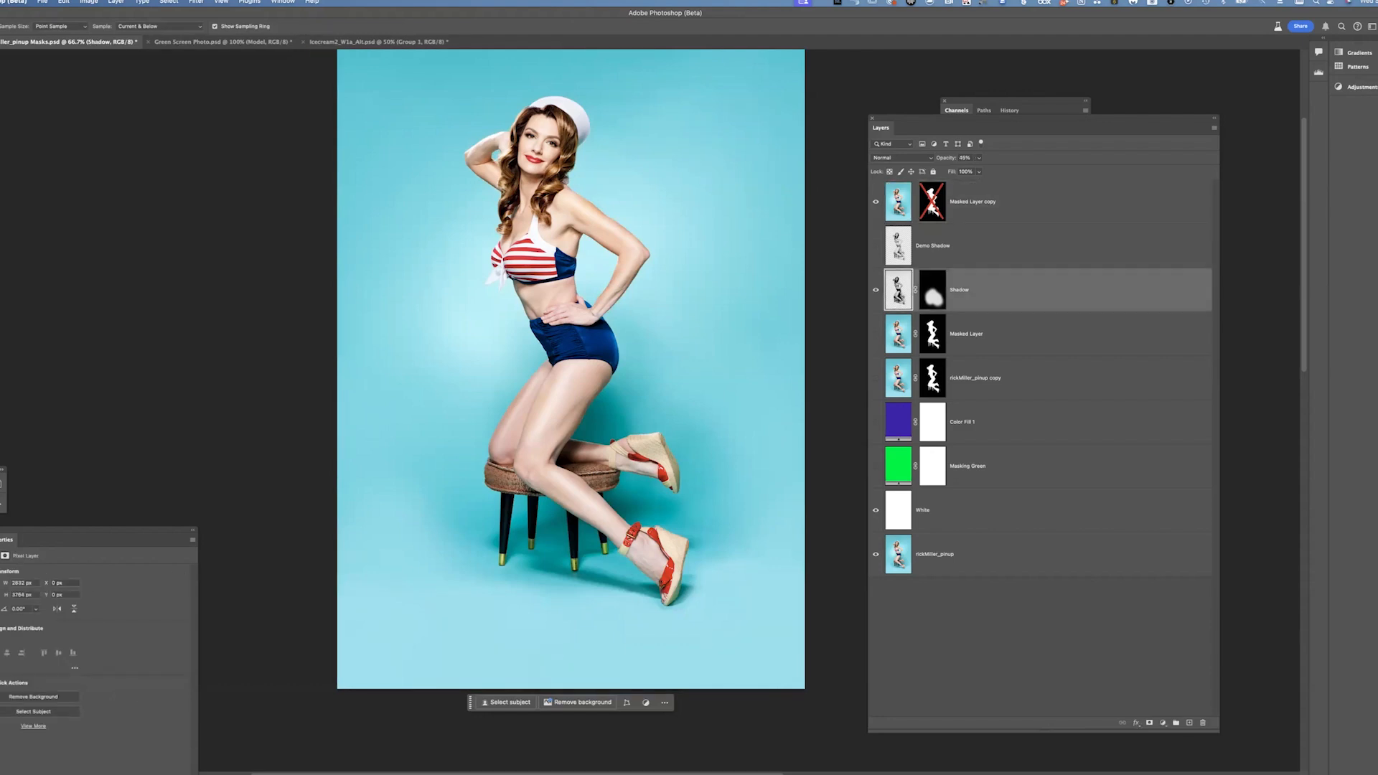
pyautogui.keyDown('shift'); pyautogui.click(933, 202); pyautogui.keyUp('shift')
pyautogui.click(897, 290)
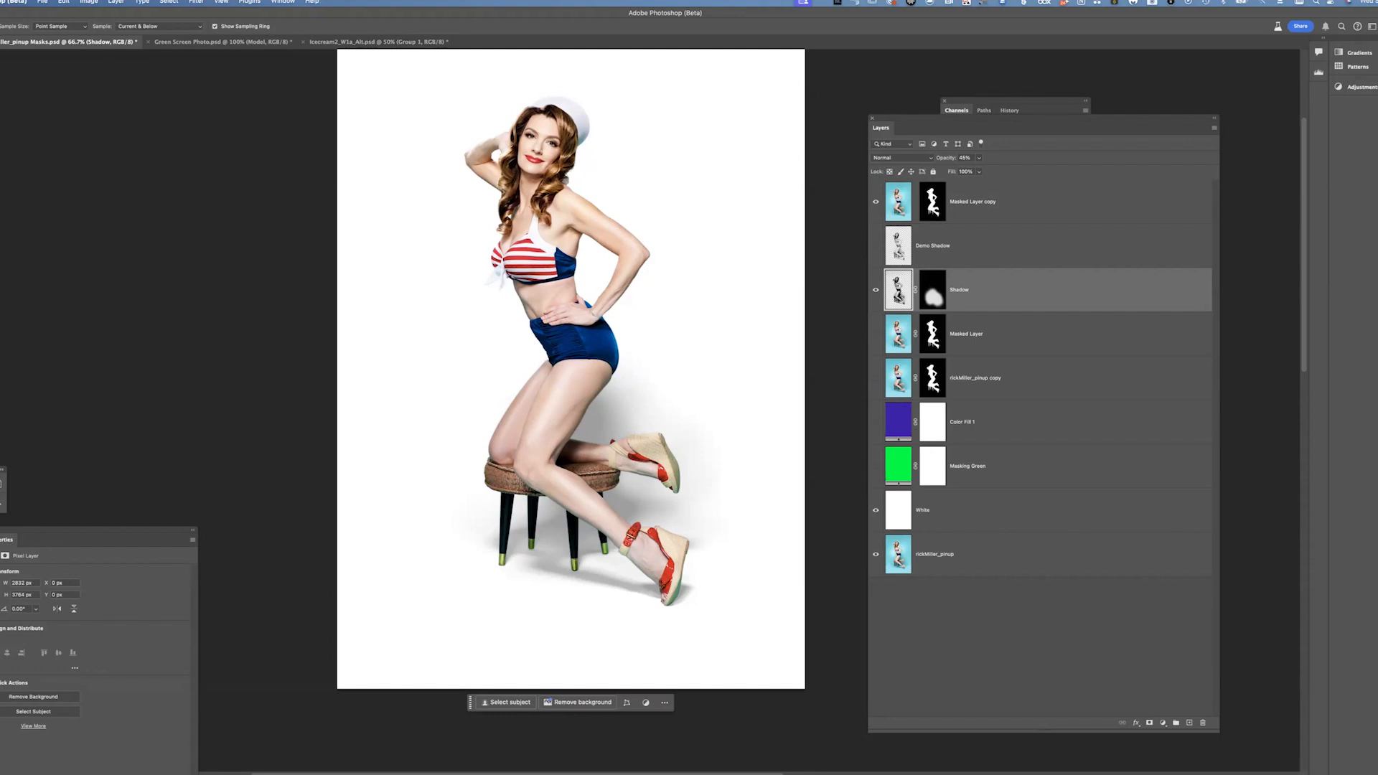
# Move the Color Fill 1 layer above Shadow, make it visible, and clip it to the Shadow layer as a clipping mask
pyautogui.moveTo(898, 421); pyautogui.dragTo(906, 283)
pyautogui.click(875, 290)
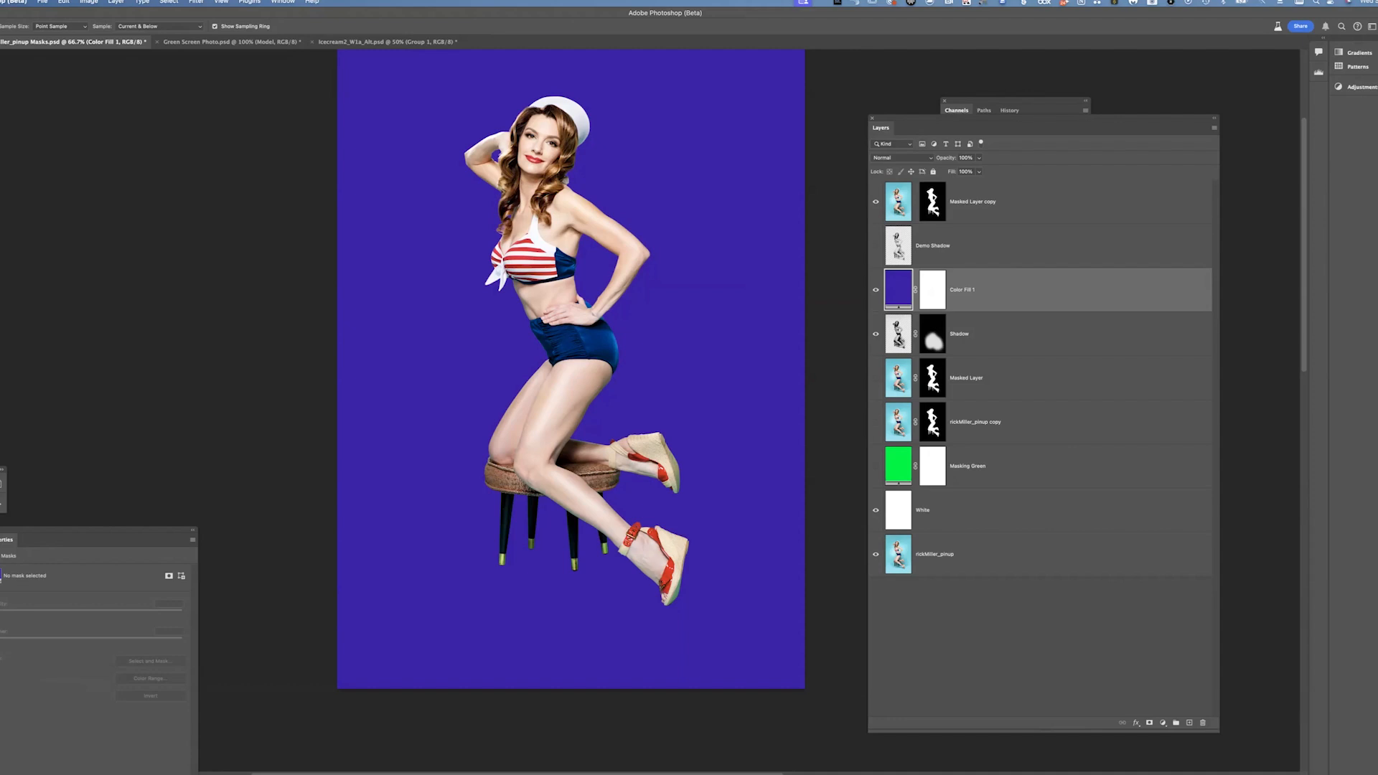
pyautogui.click(115, 2)
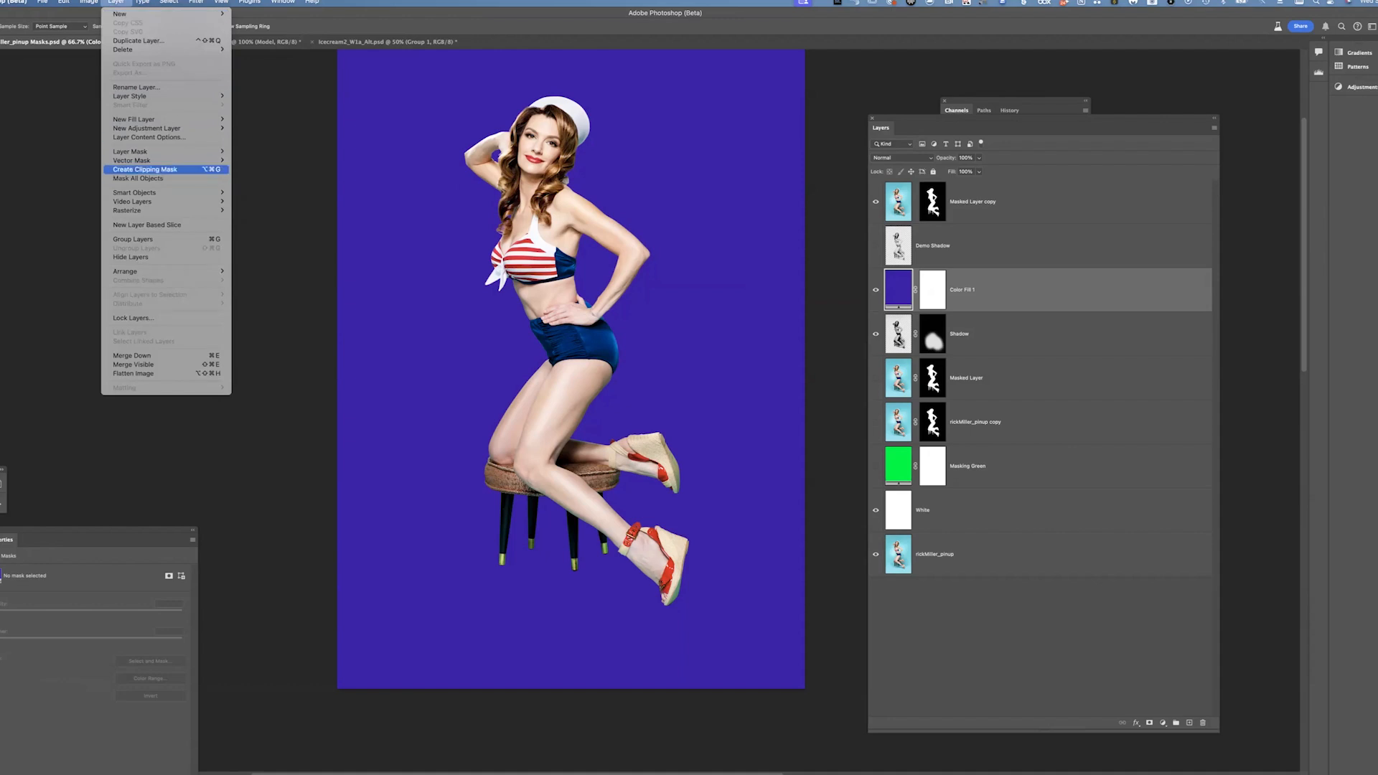
pyautogui.click(145, 169)
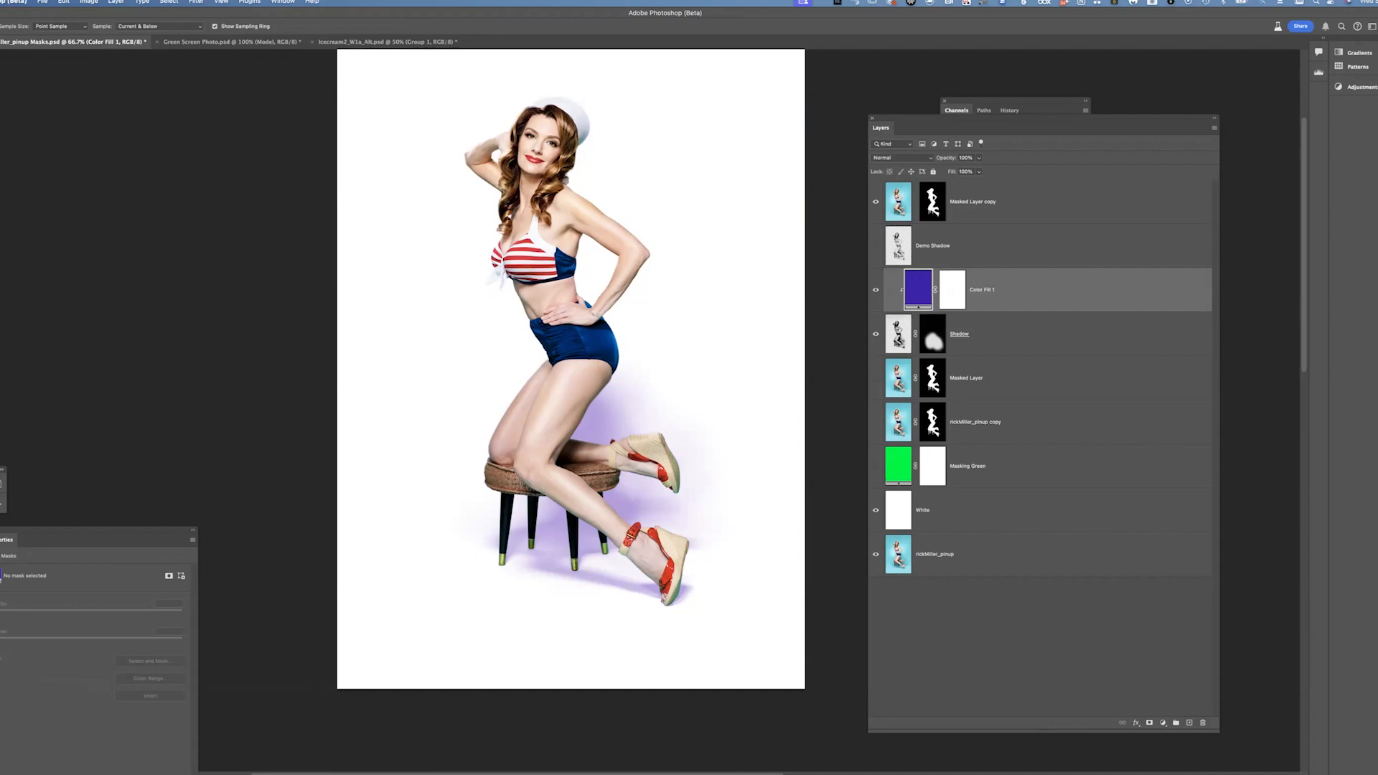
# Set Color Fill 1's color to light cyan 7fd6e2, sampled from the blue of the model's image
pyautogui.click(875, 201)
pyautogui.doubleClick(918, 288)
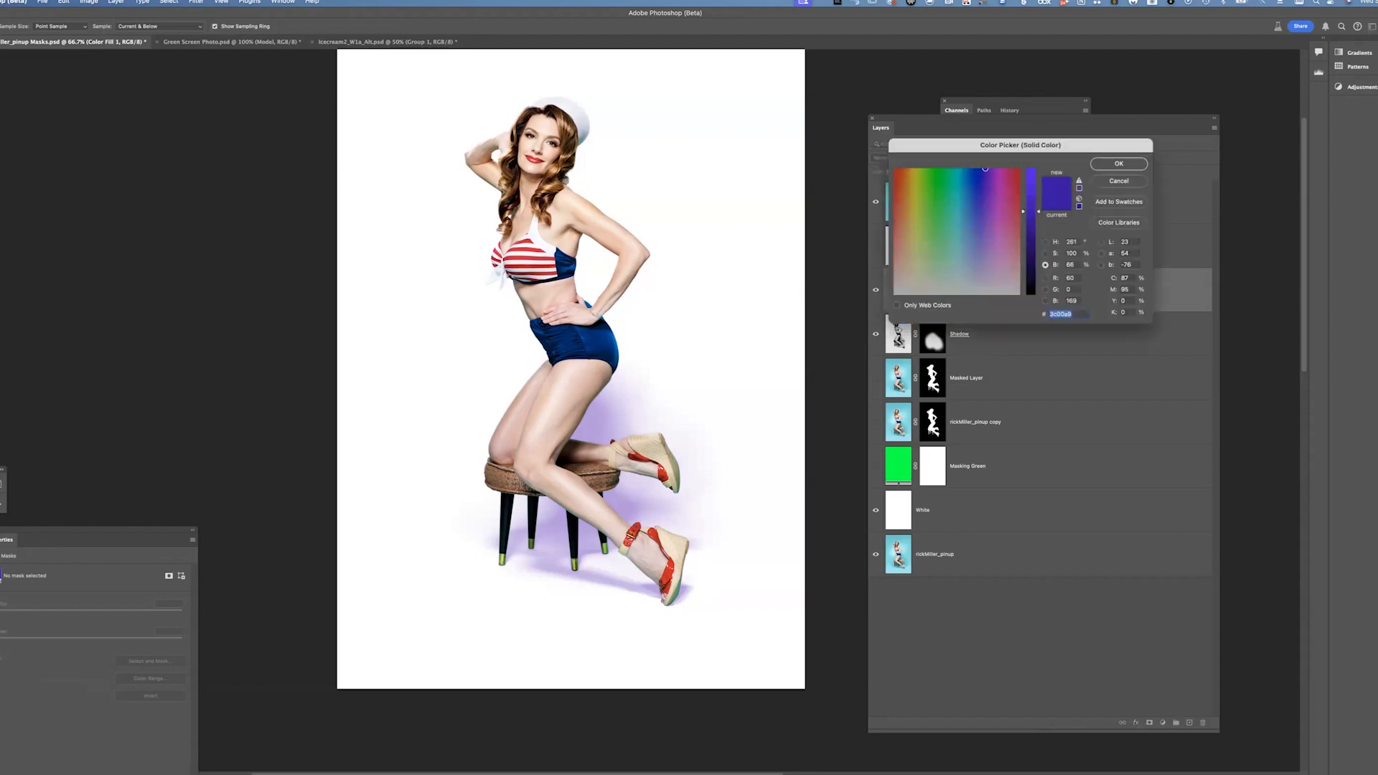
pyautogui.click(904, 387)
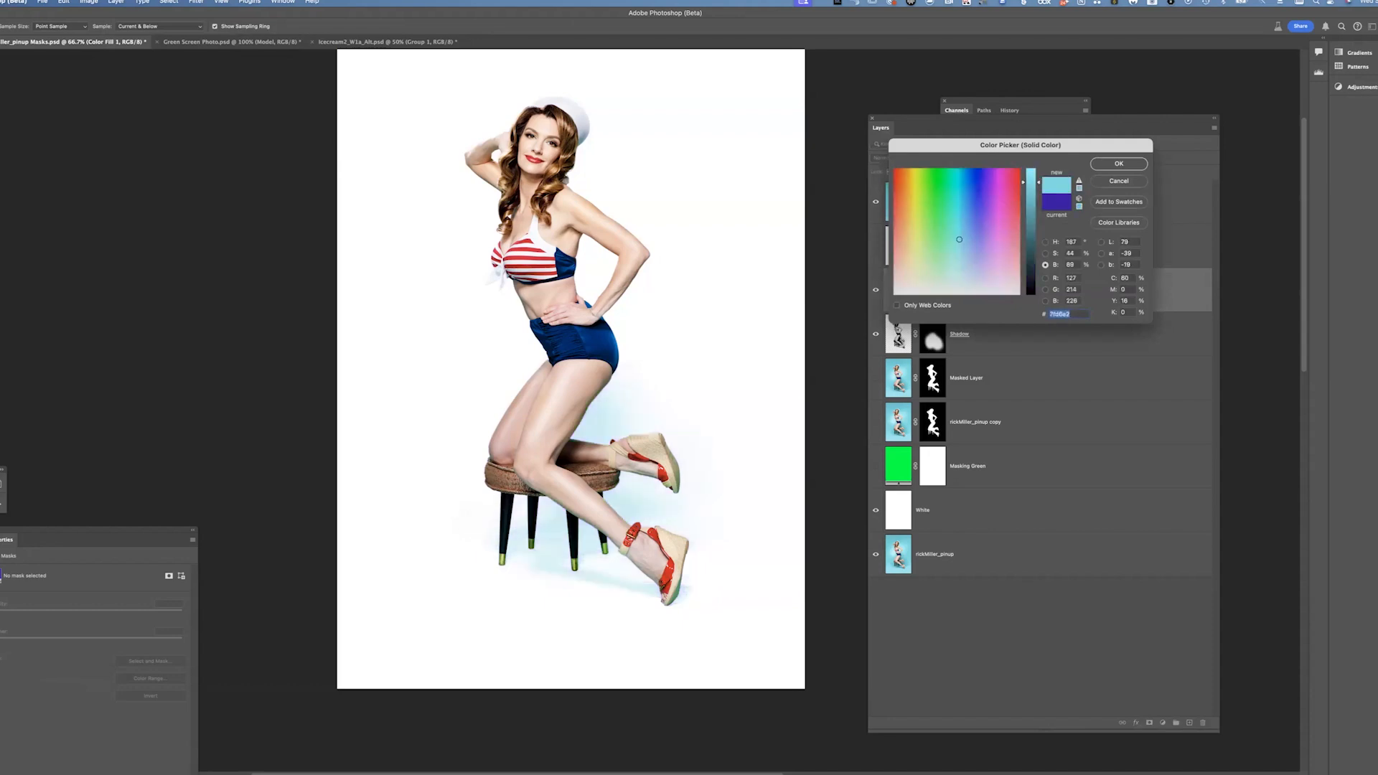
pyautogui.press('Return')
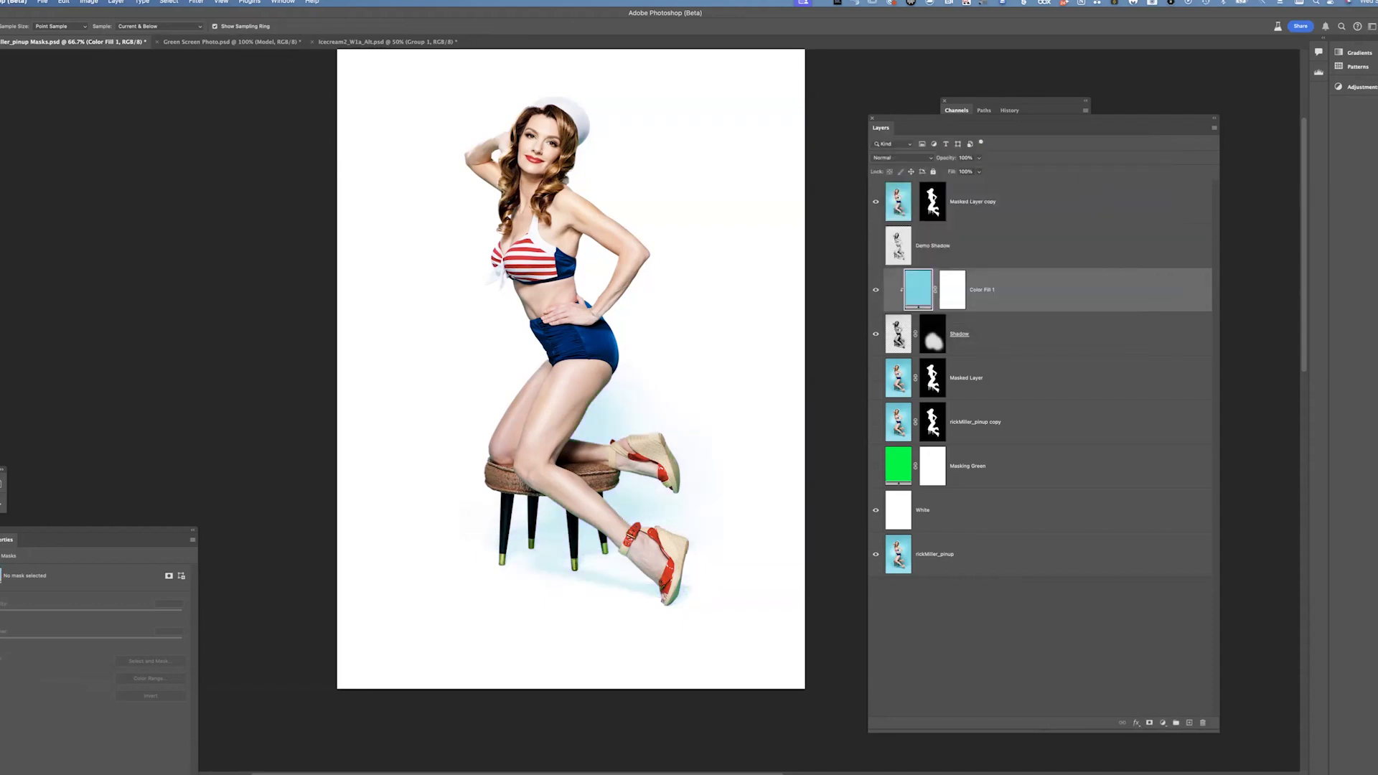
# Lower Color Fill 1's opacity to about 26%
pyautogui.click(979, 158)
pyautogui.moveTo(946, 170); pyautogui.dragTo(946, 170)
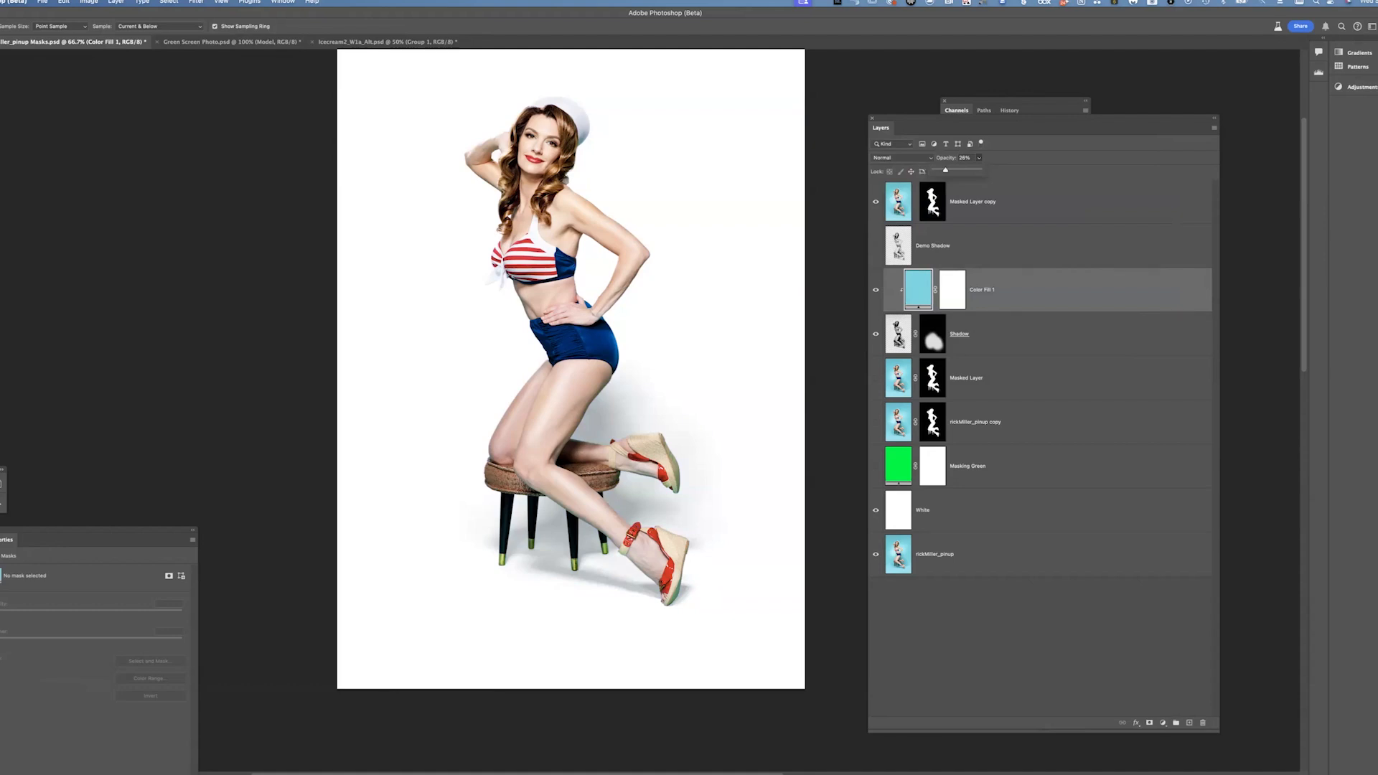
# Toggle Color Fill 1's visibility to compare the shadow with and without the tint, then reselect Color Fill 1
pyautogui.click(899, 333)
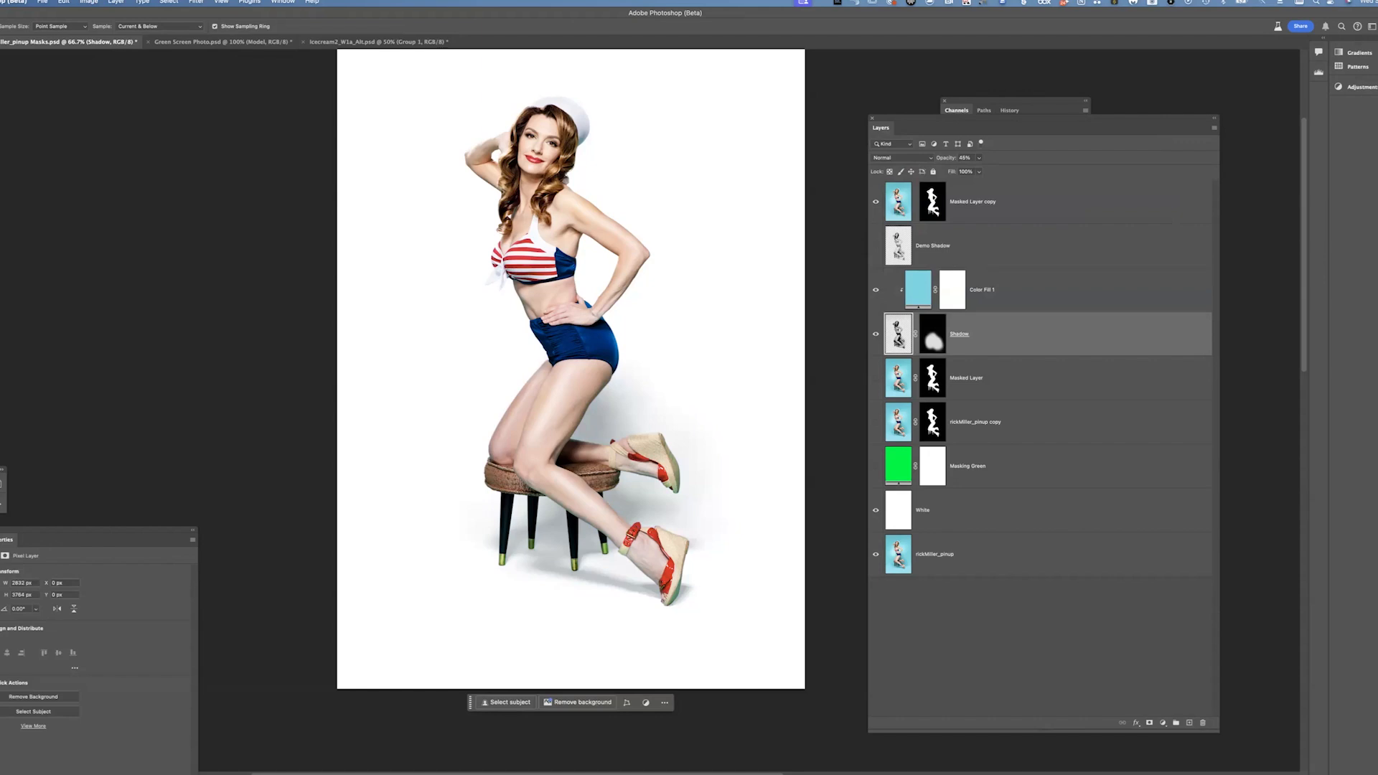
pyautogui.click(876, 290)
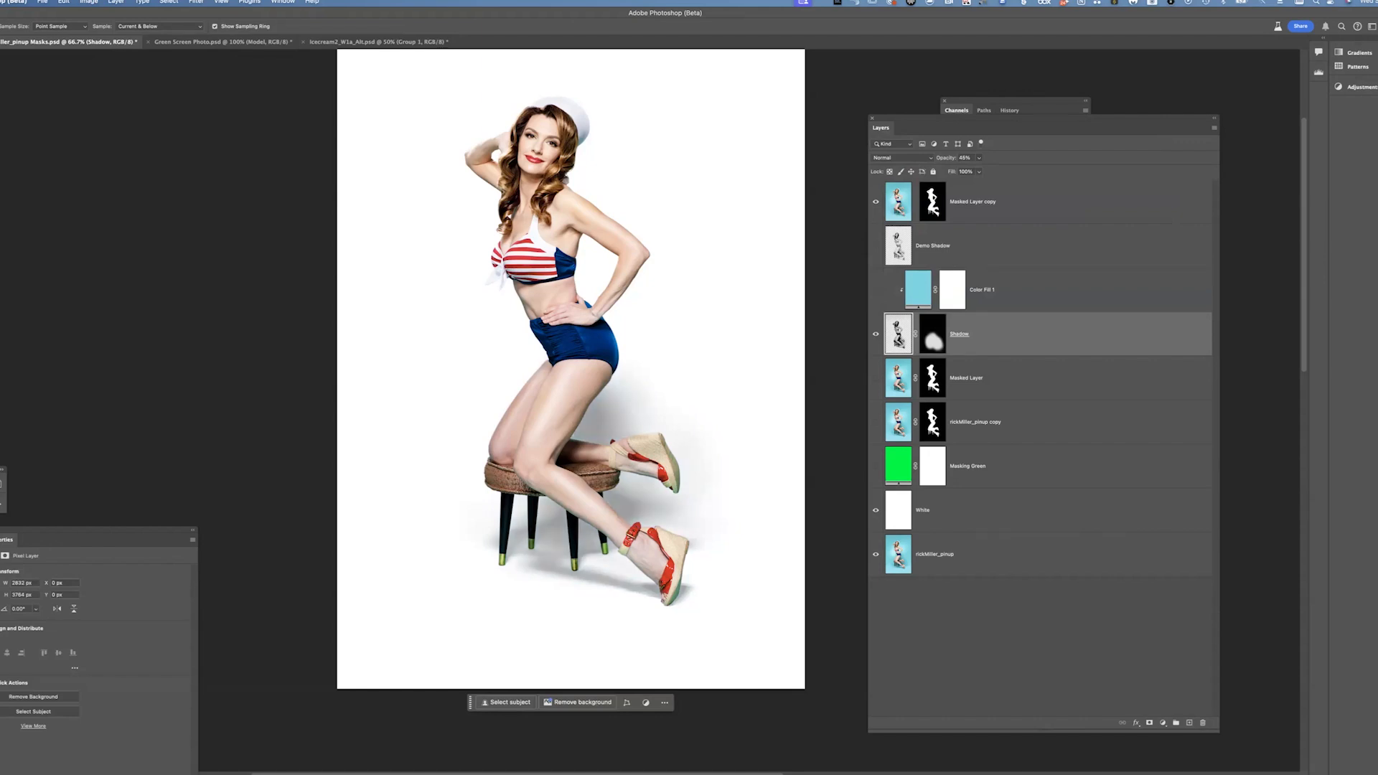
pyautogui.click(875, 290)
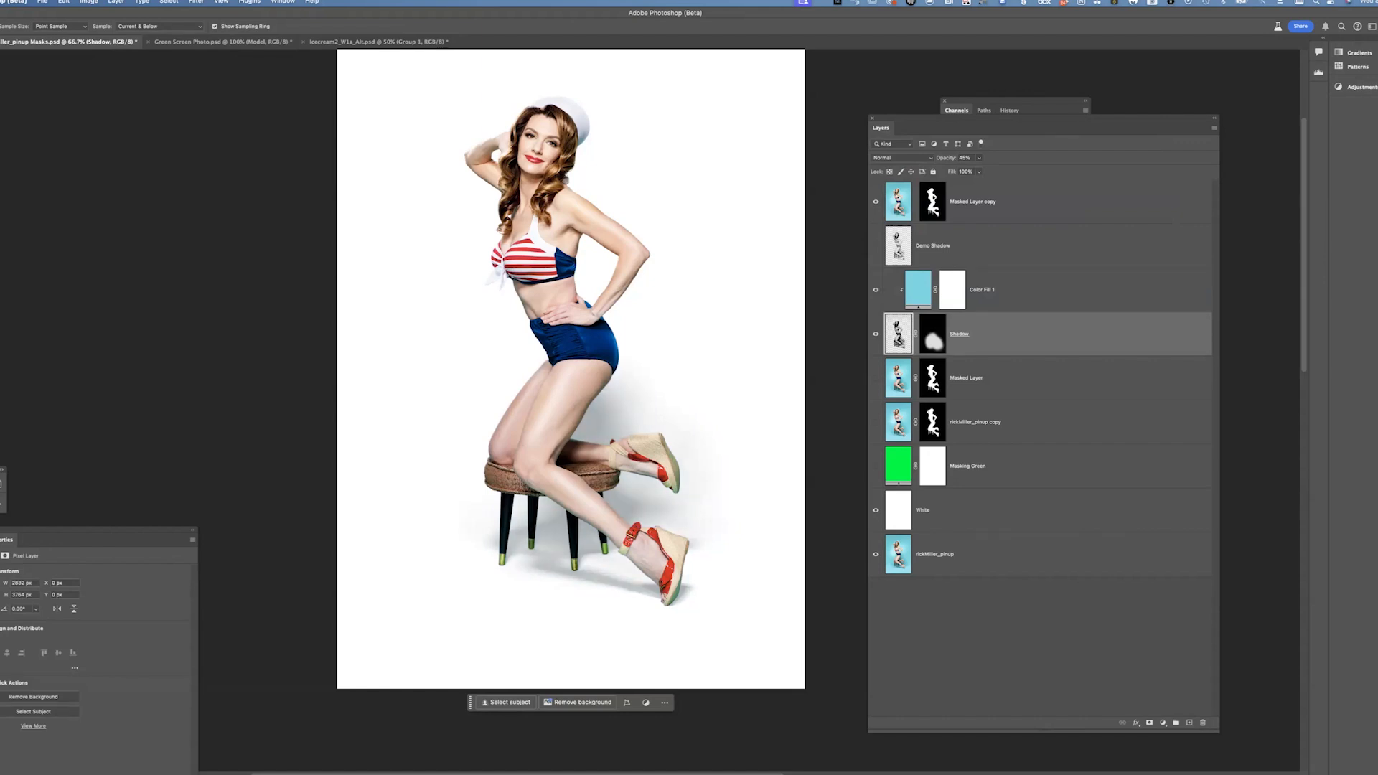
pyautogui.click(918, 291)
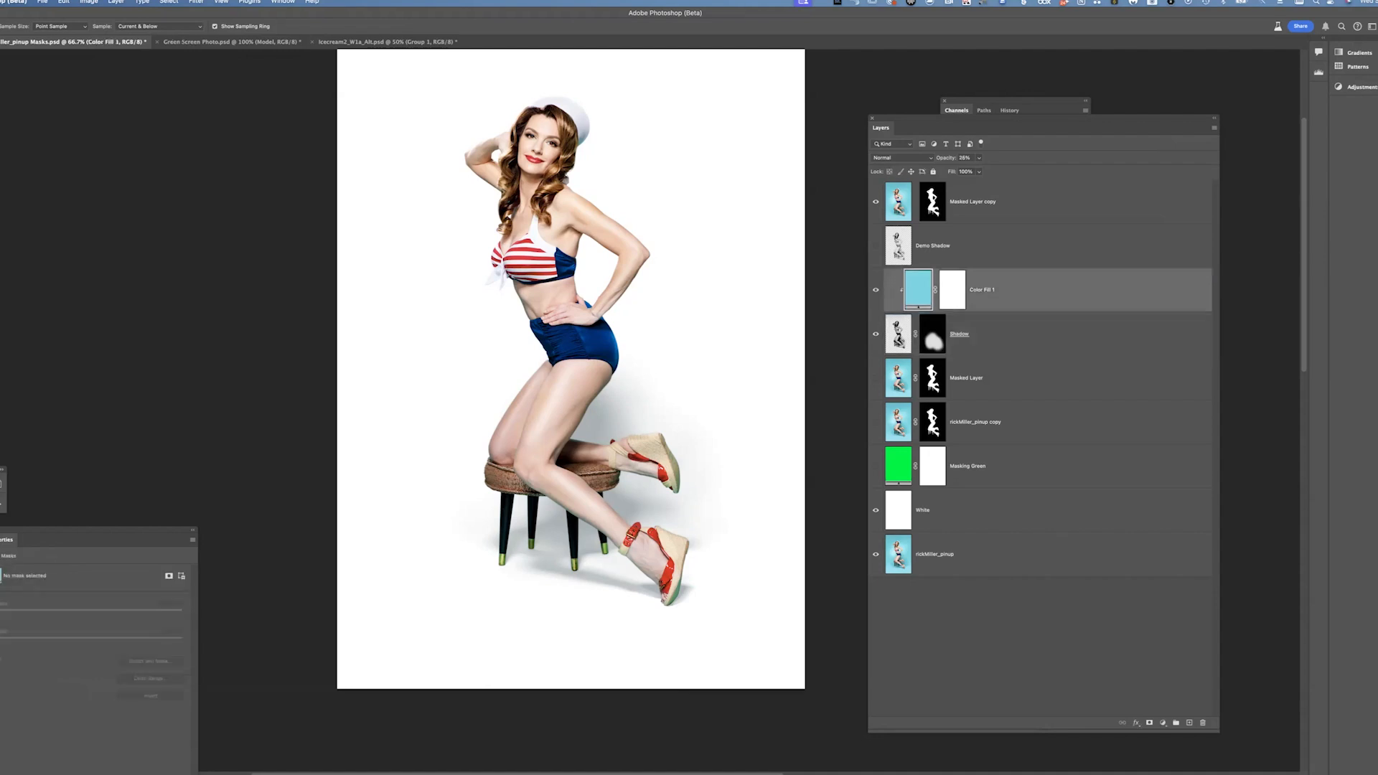
# Try the Color blend mode on Color Fill 1 and return it to Normal
pyautogui.click(900, 158)
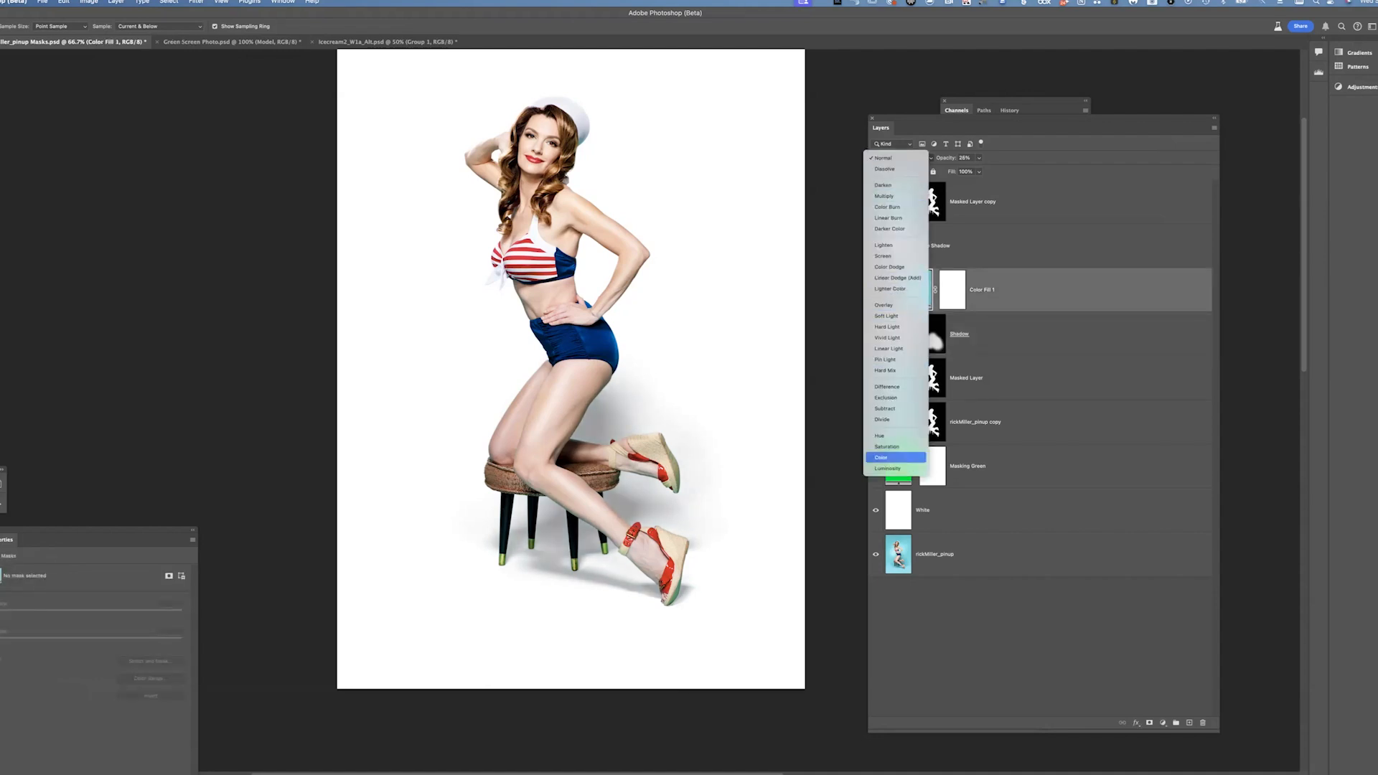
pyautogui.press('Return')
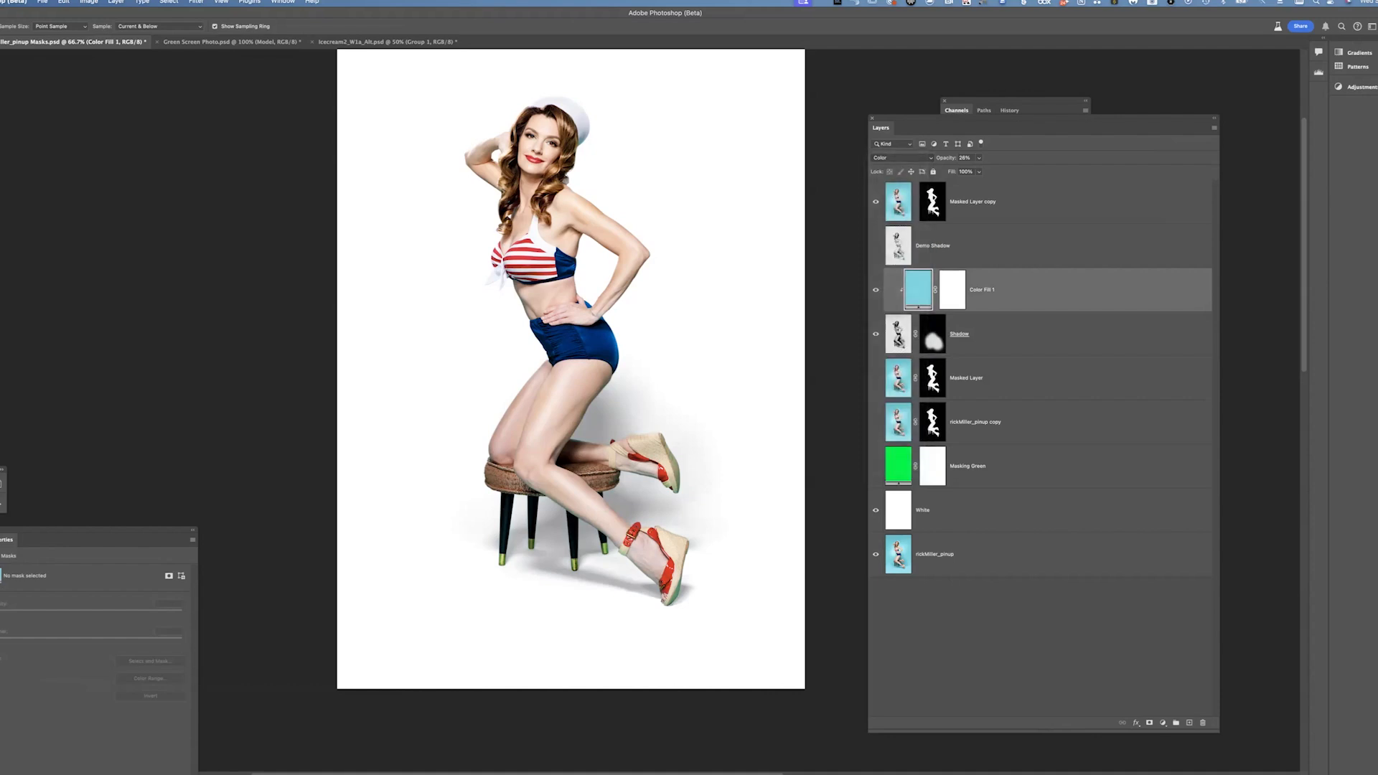
pyautogui.click(902, 158)
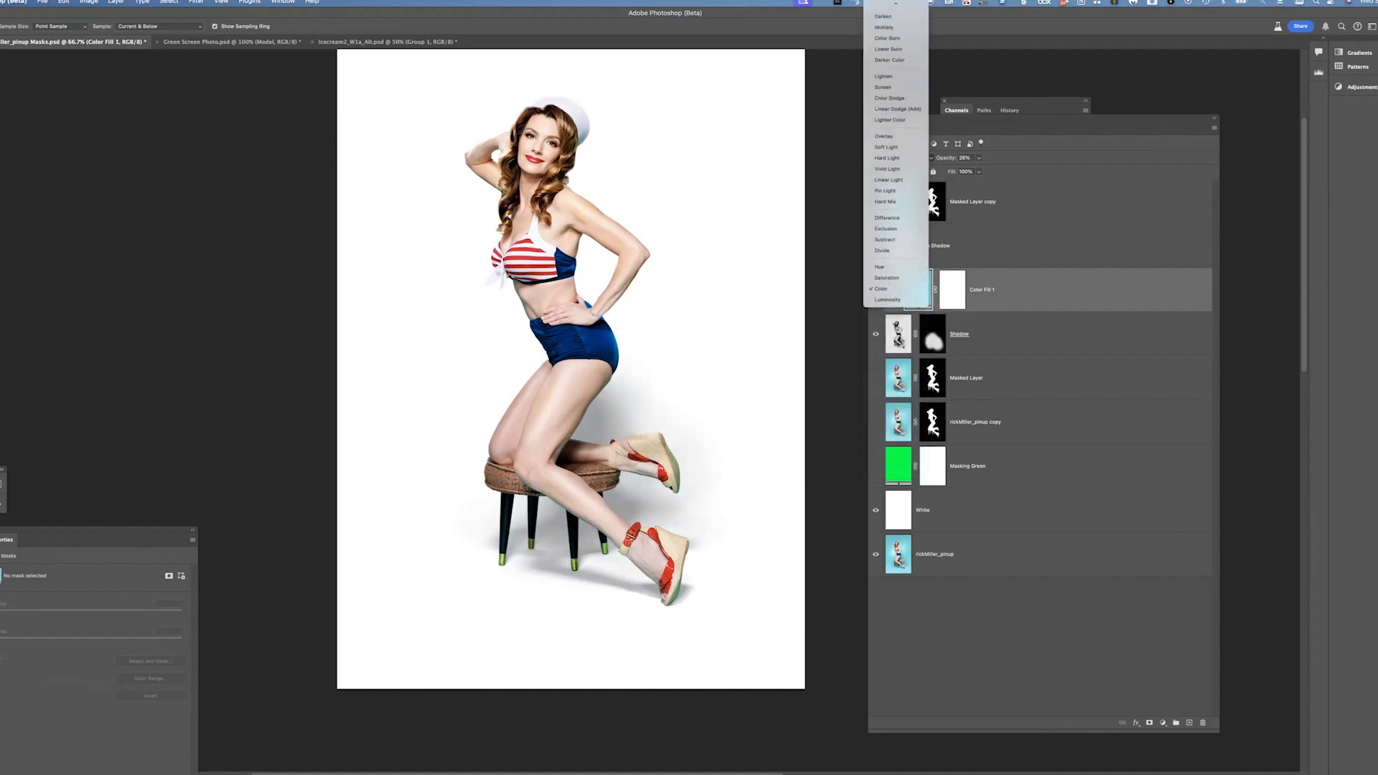
pyautogui.press('Return')
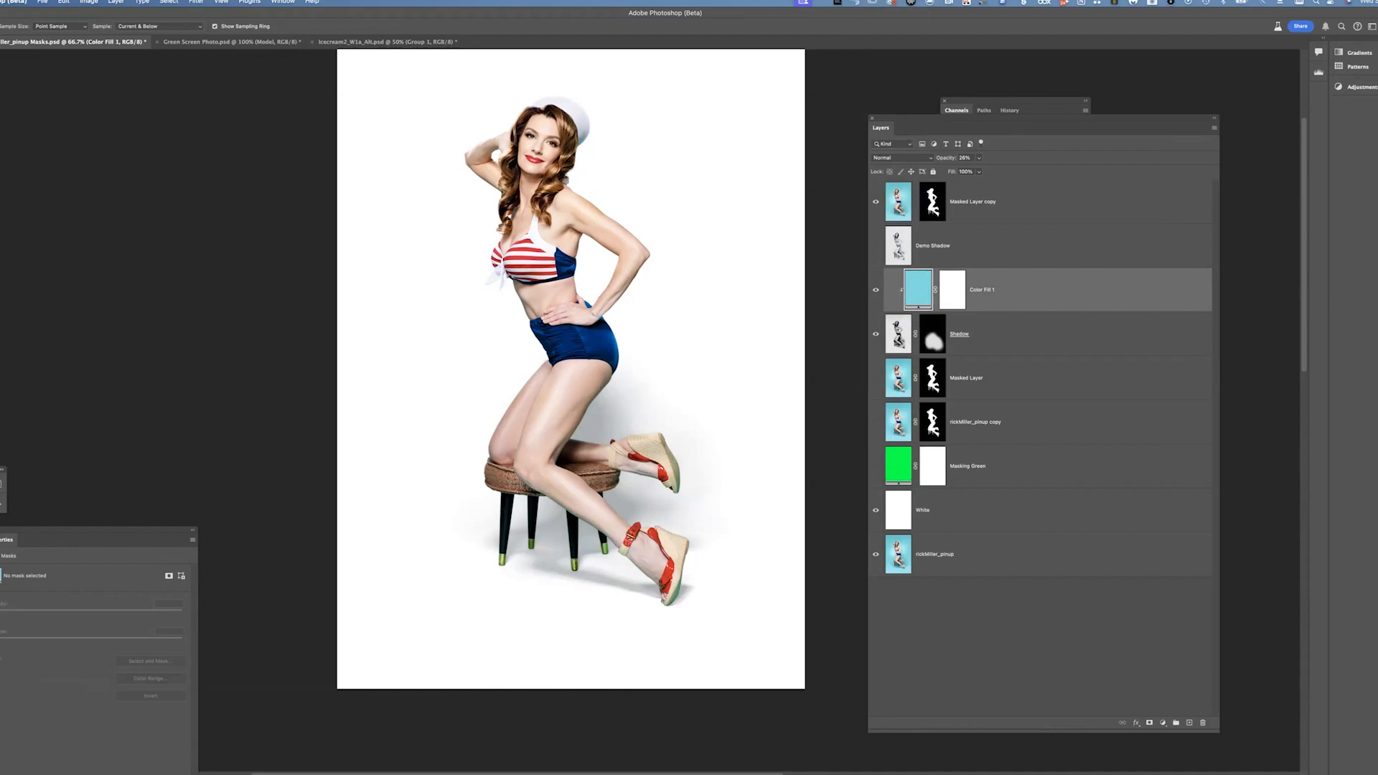
# Darken Color Fill 1's cyan color in the Color Picker
pyautogui.doubleClick(918, 290)
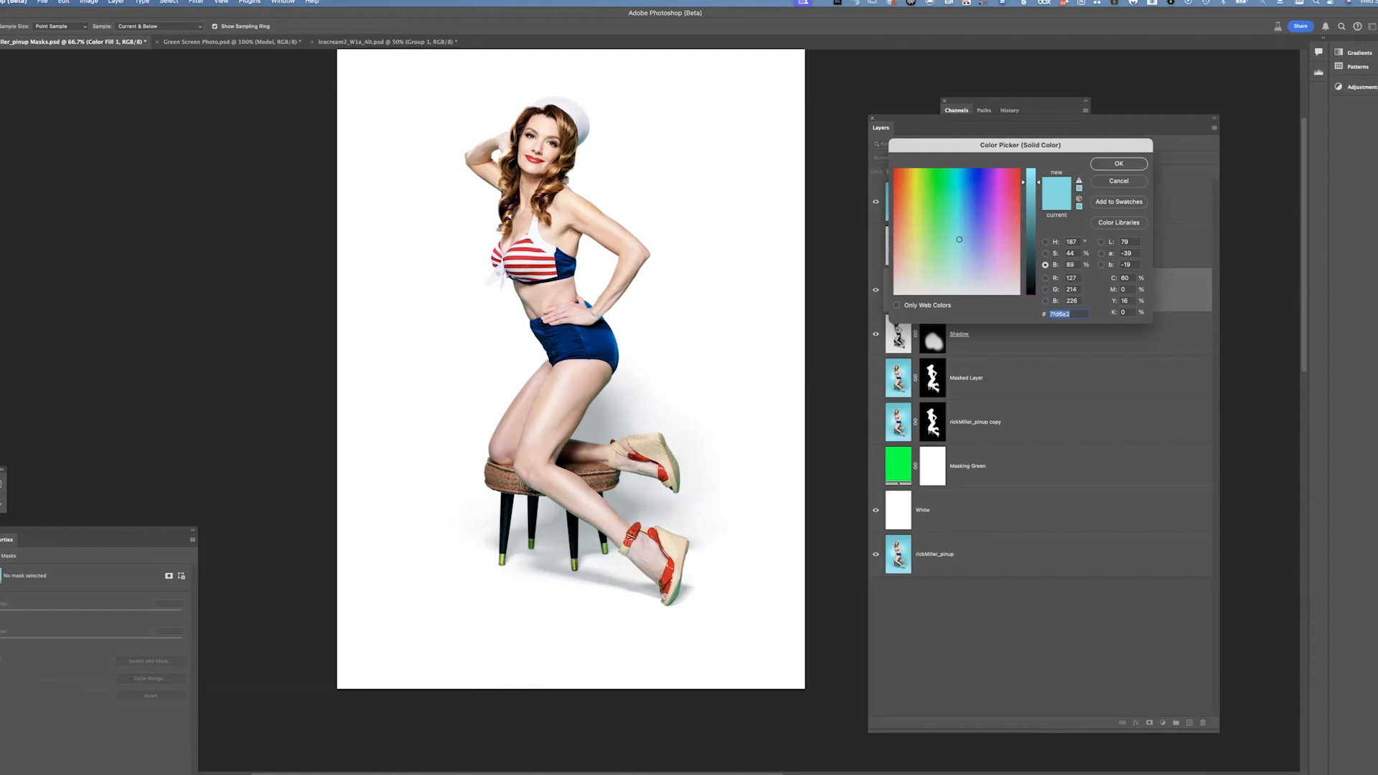
pyautogui.moveTo(1038, 183); pyautogui.dragTo(1038, 213)
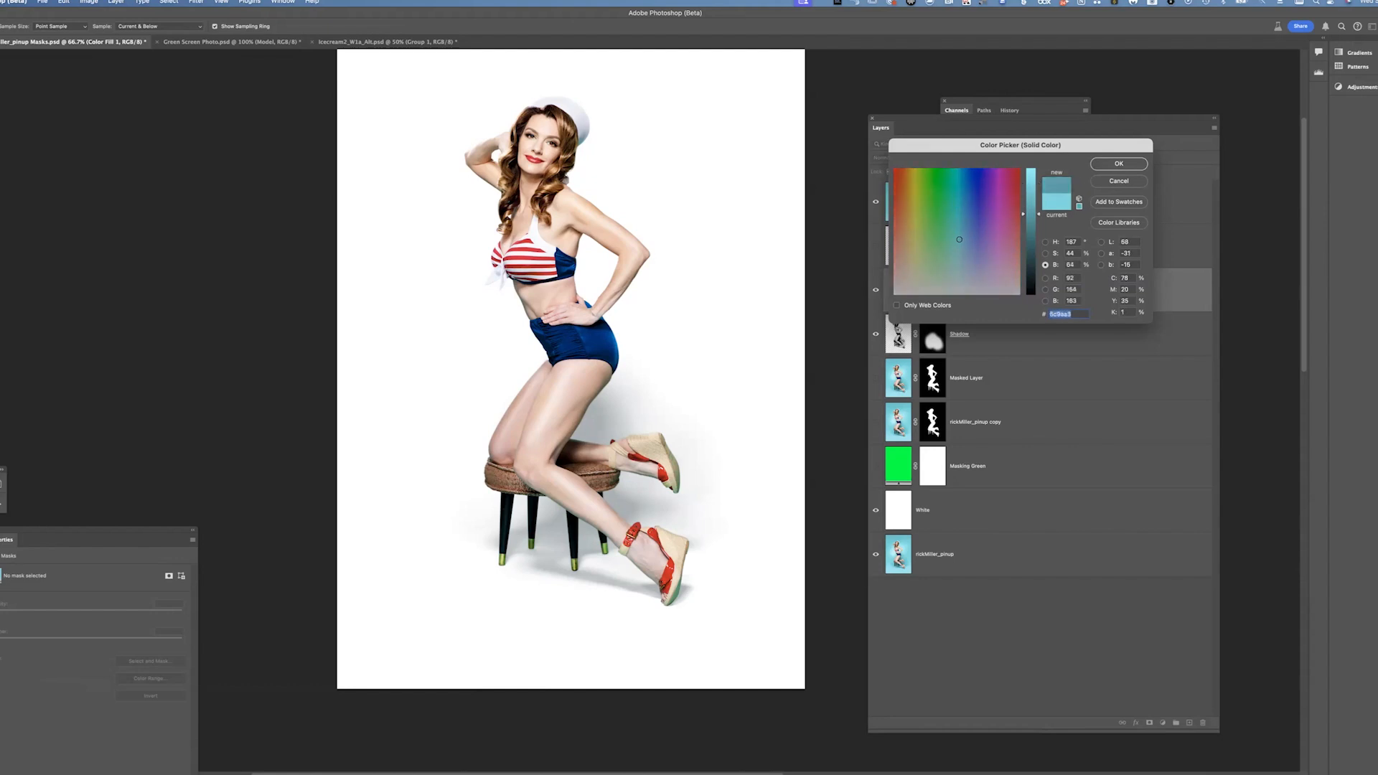
pyautogui.click(1118, 165)
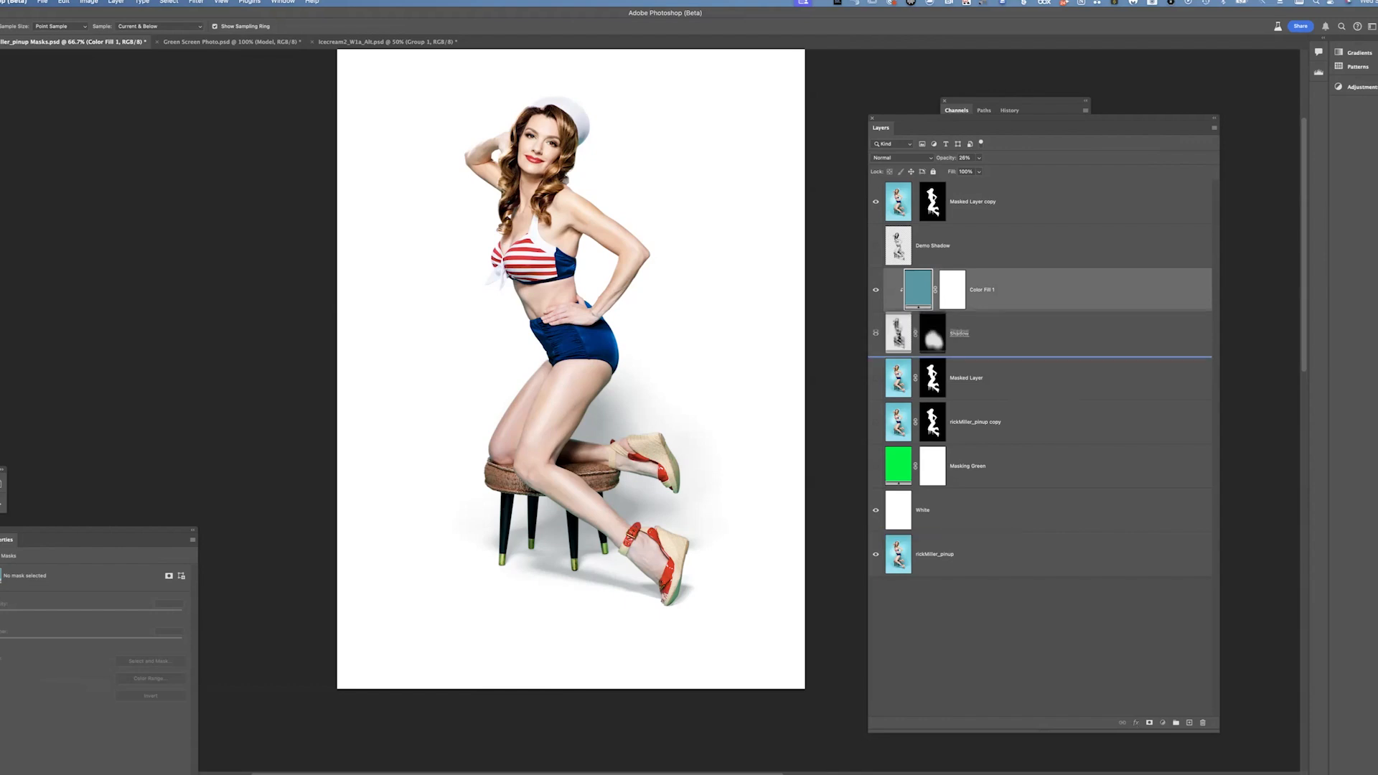
# Switch to the Green Screen Photo document and toggle the Model group's visibility to compare it with the background
pyautogui.click(898, 334)
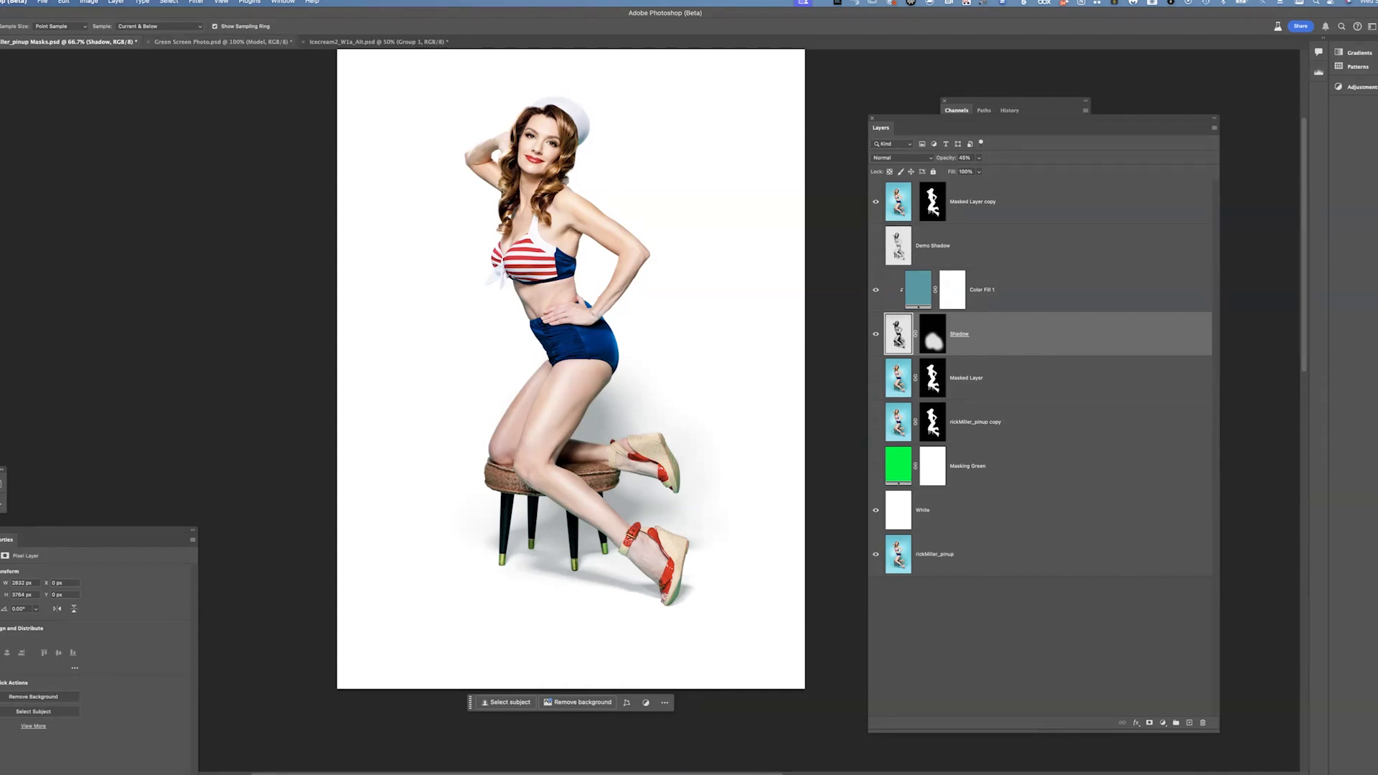
pyautogui.click(222, 41)
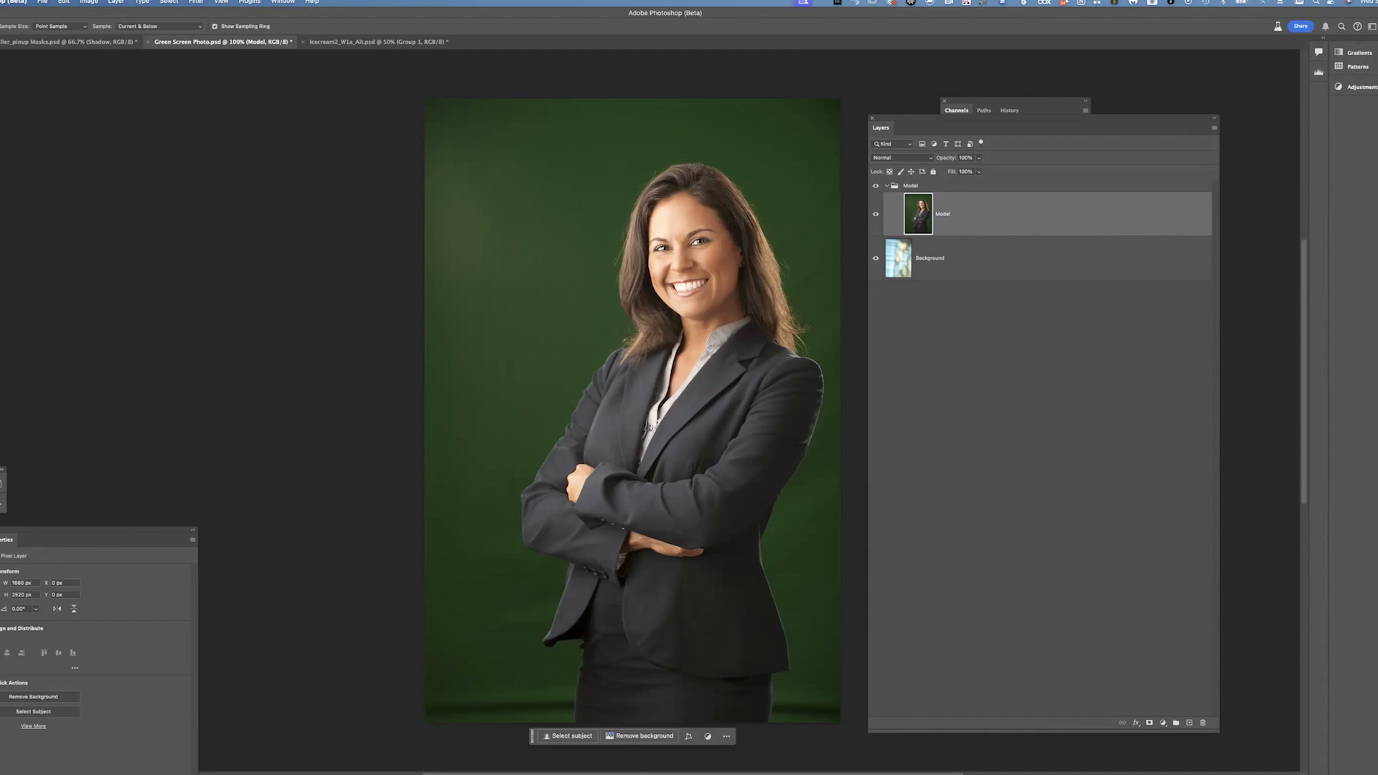
pyautogui.click(876, 186)
pyautogui.click(876, 185)
pyautogui.click(876, 186)
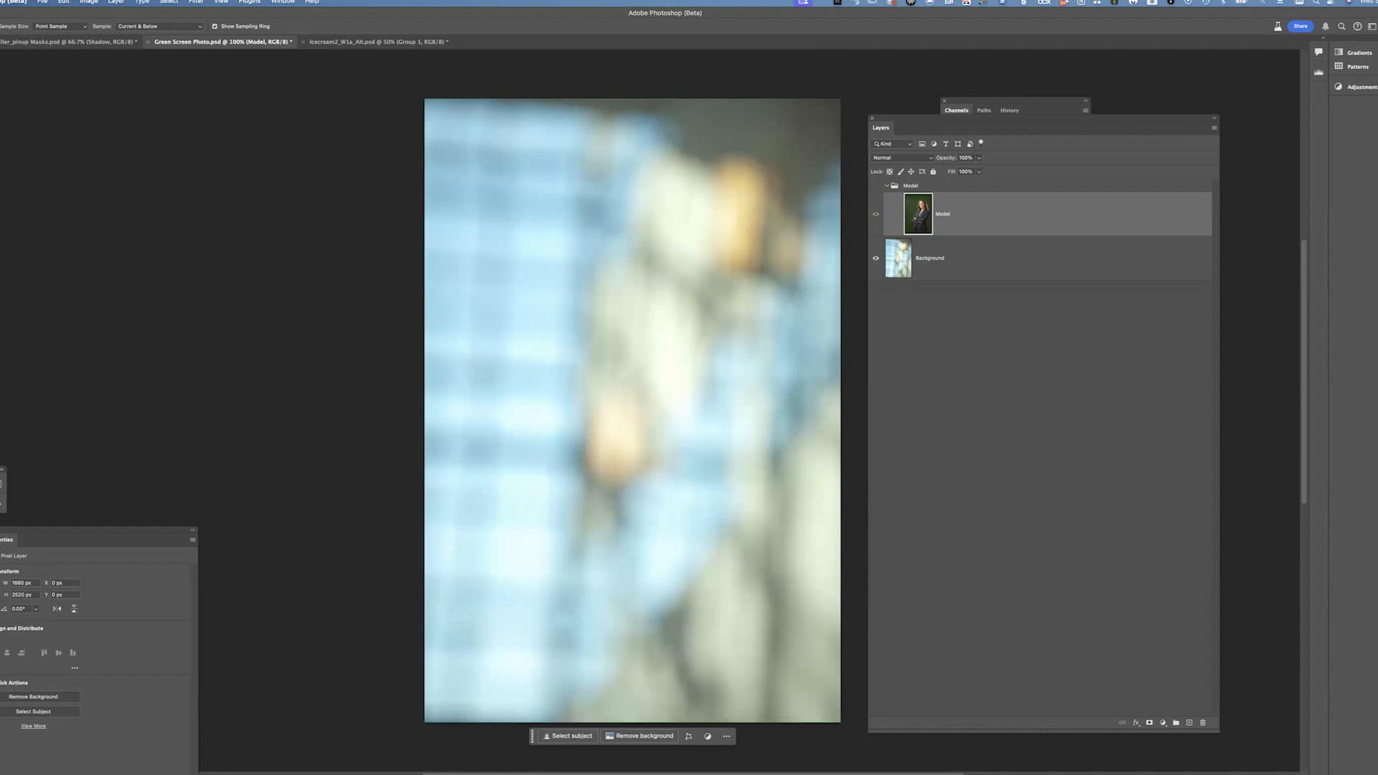
pyautogui.click(875, 186)
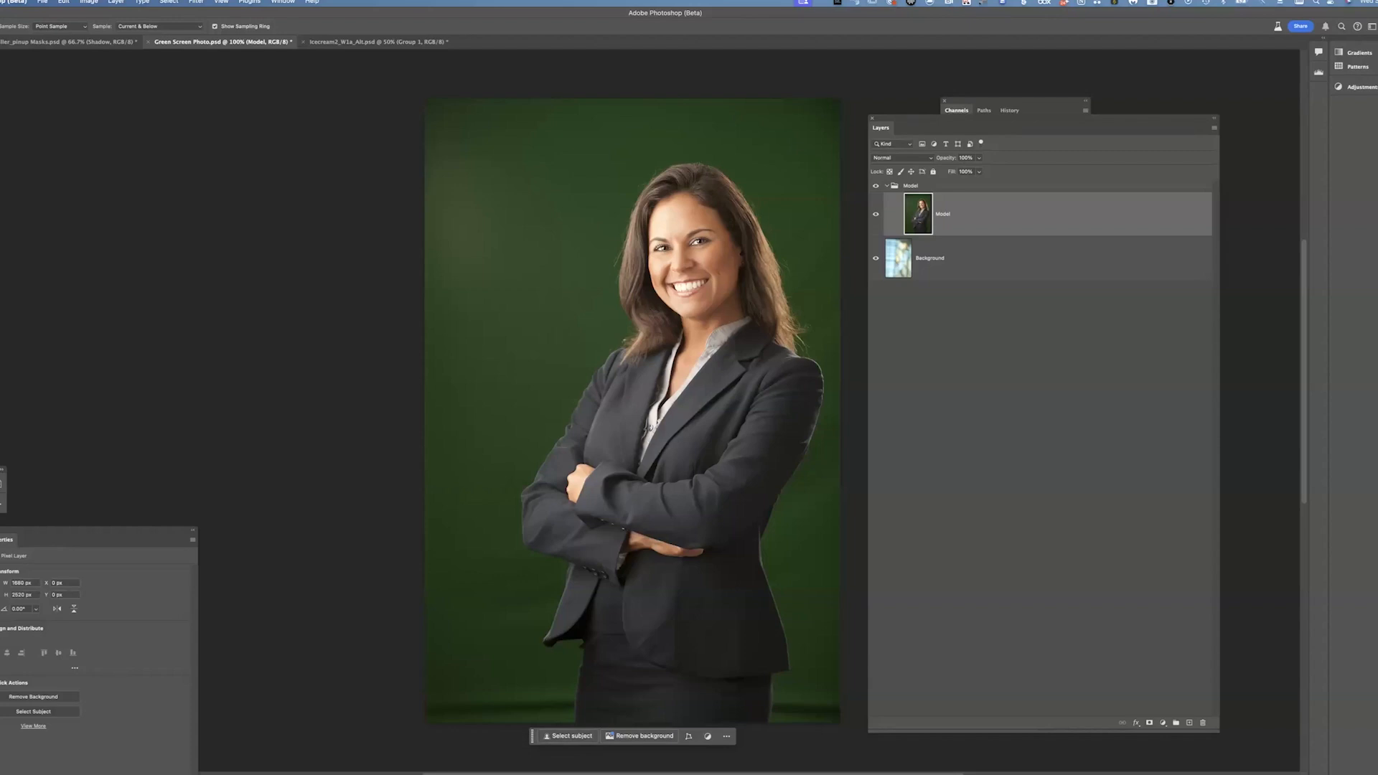
# Select the model with Select Subject and add a layer mask to the Model layer from the selection
pyautogui.click(566, 735)
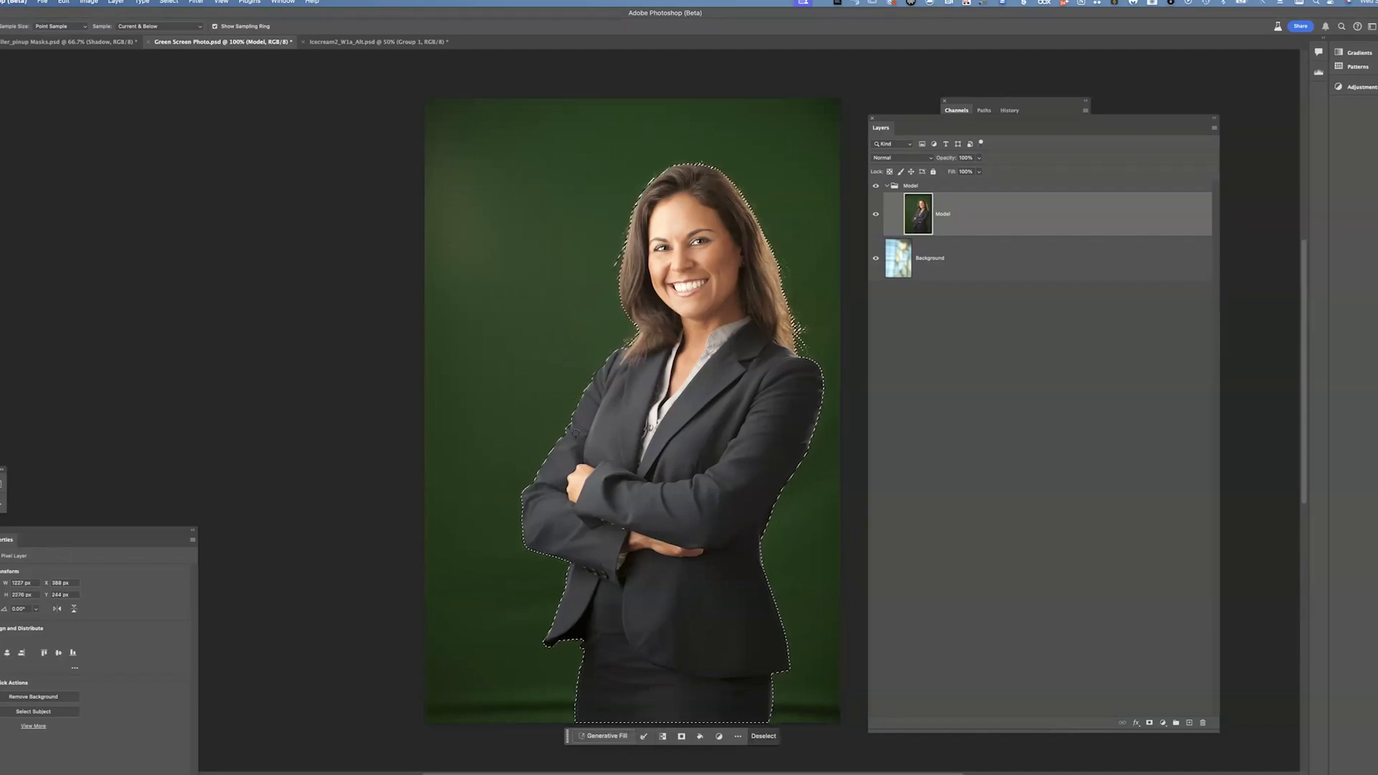
pyautogui.press('super+d')
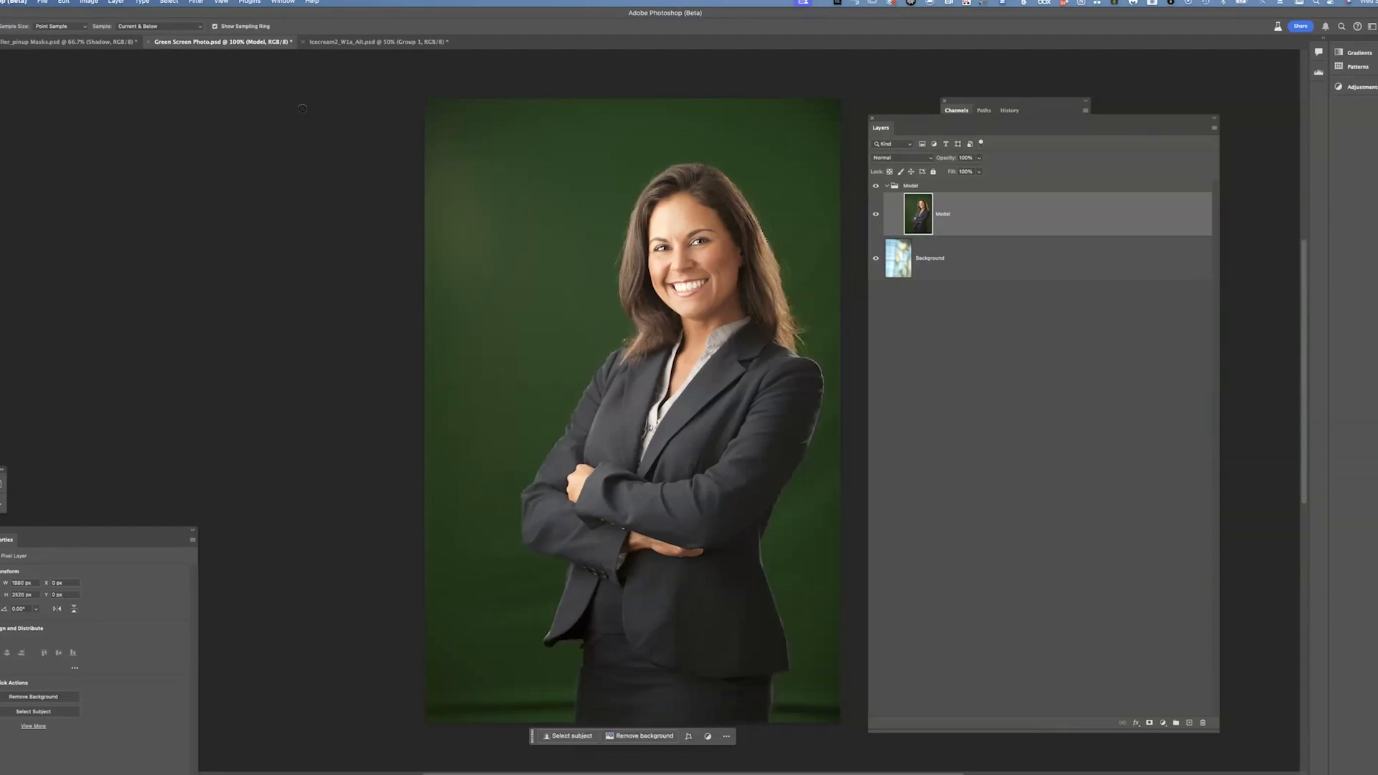
pyautogui.click(170, 2)
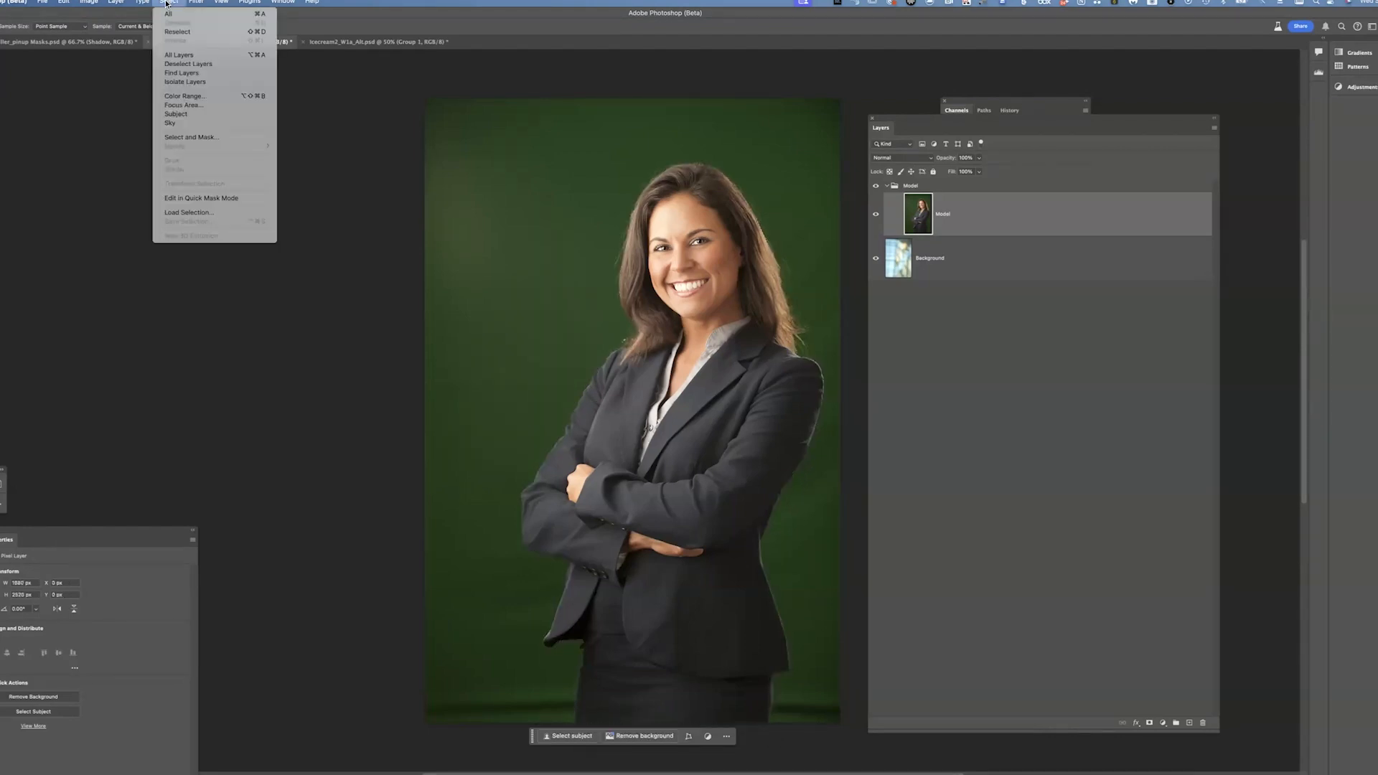
pyautogui.click(200, 115)
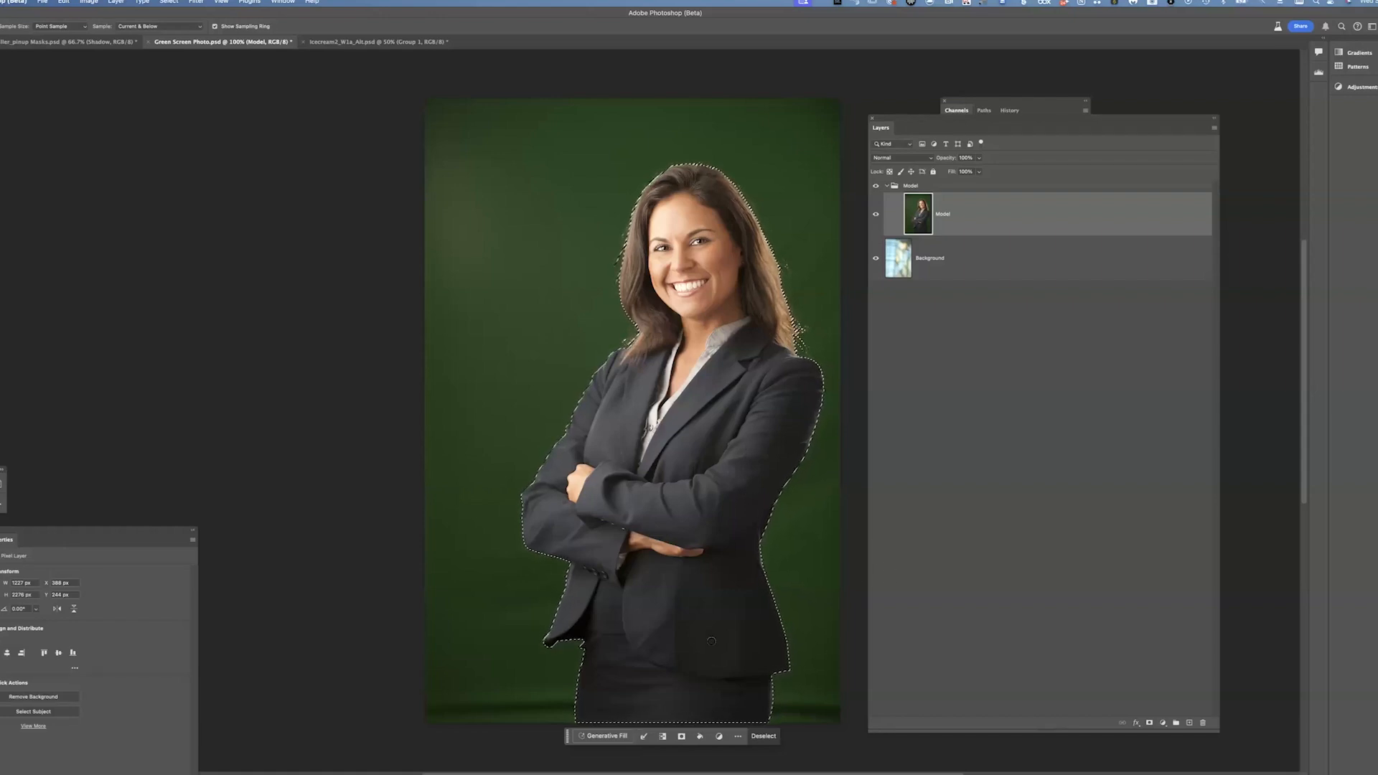
pyautogui.click(875, 256)
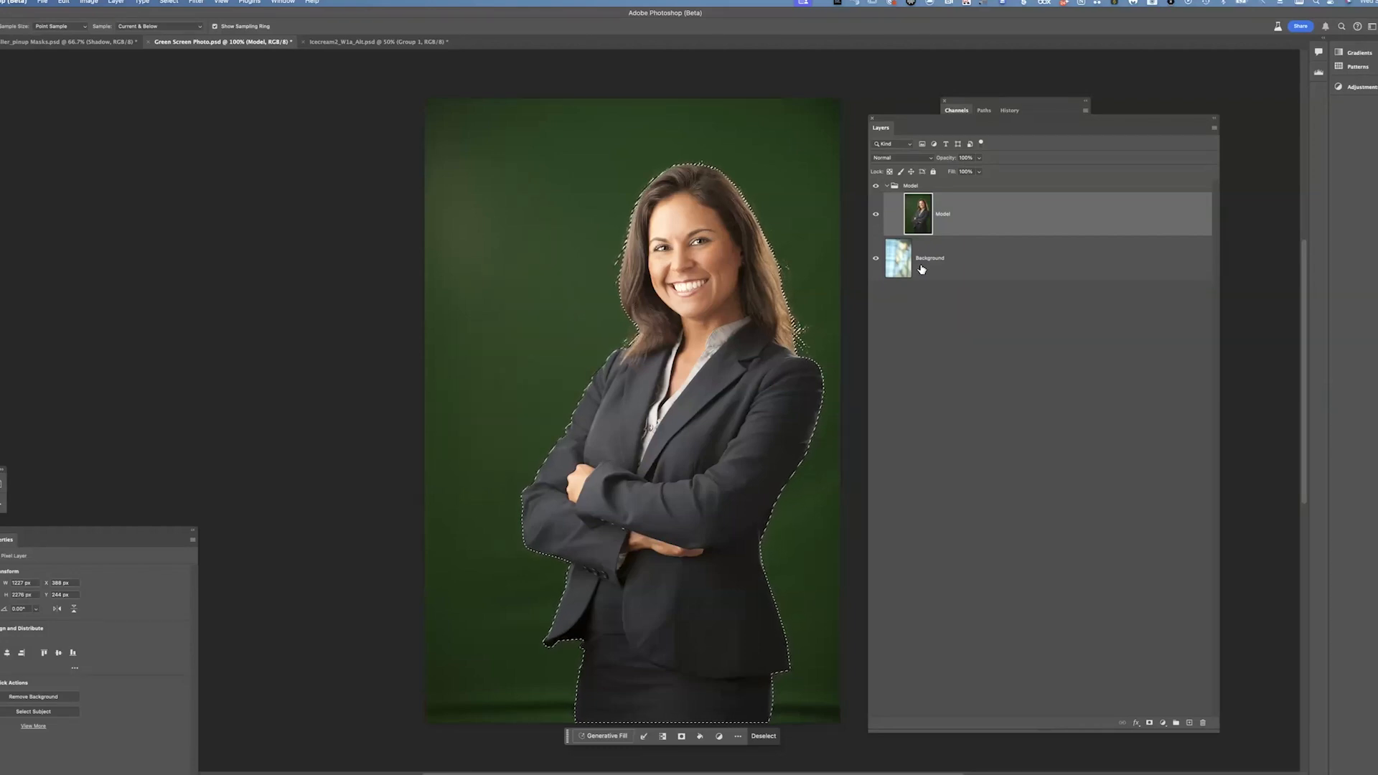
pyautogui.click(1149, 722)
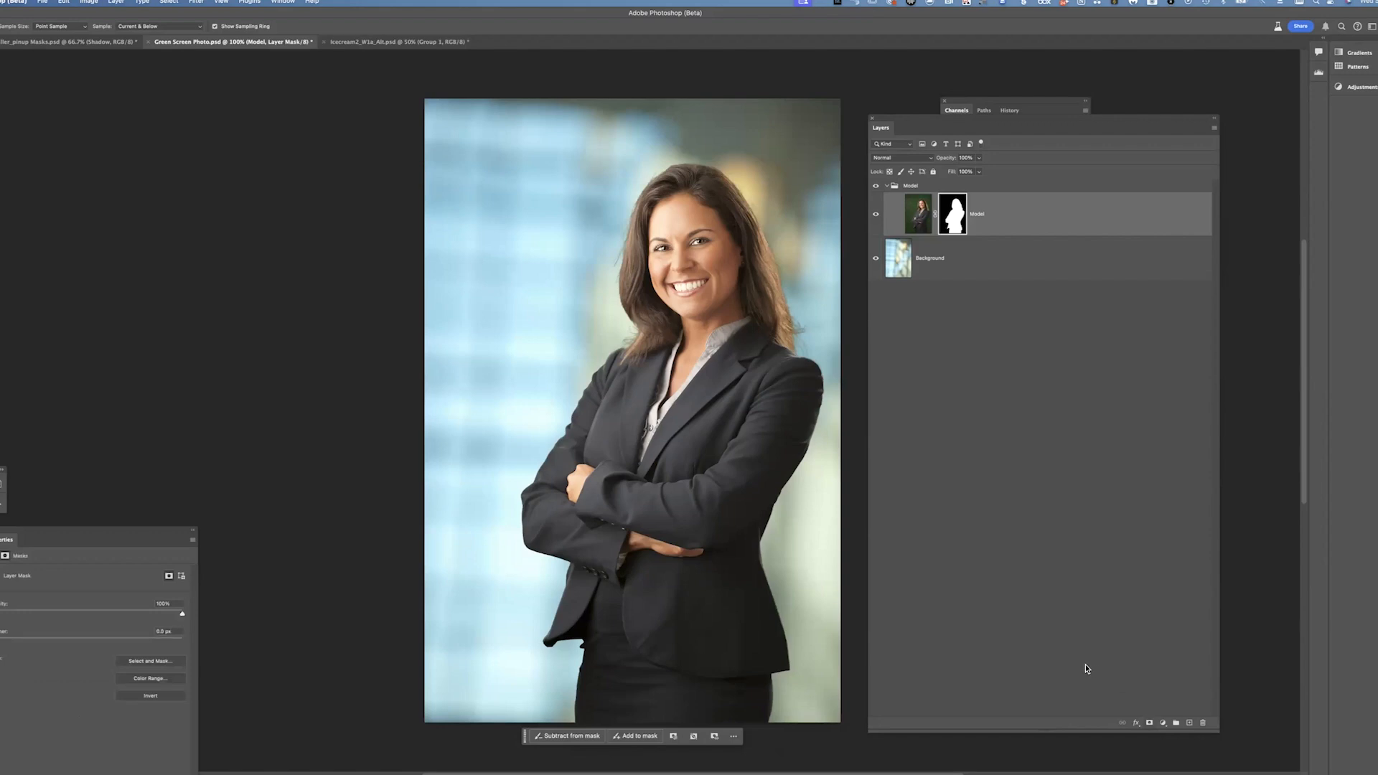
# Zoom in and inspect the Model layer mask's edges around the hair, face and suit
pyautogui.keyDown('shift'); pyautogui.click(958, 214); pyautogui.keyUp('shift')
pyautogui.keyDown('shift'); pyautogui.click(959, 213); pyautogui.keyUp('shift')
pyautogui.keyDown('shift'); pyautogui.click(958, 214); pyautogui.keyUp('shift')
pyautogui.keyDown('shift'); pyautogui.click(956, 212); pyautogui.keyUp('shift')
pyautogui.press('super+plus')
pyautogui.press('super+plus')
pyautogui.press('super+plus')
pyautogui.press('super+plus')
pyautogui.press('super+plus')
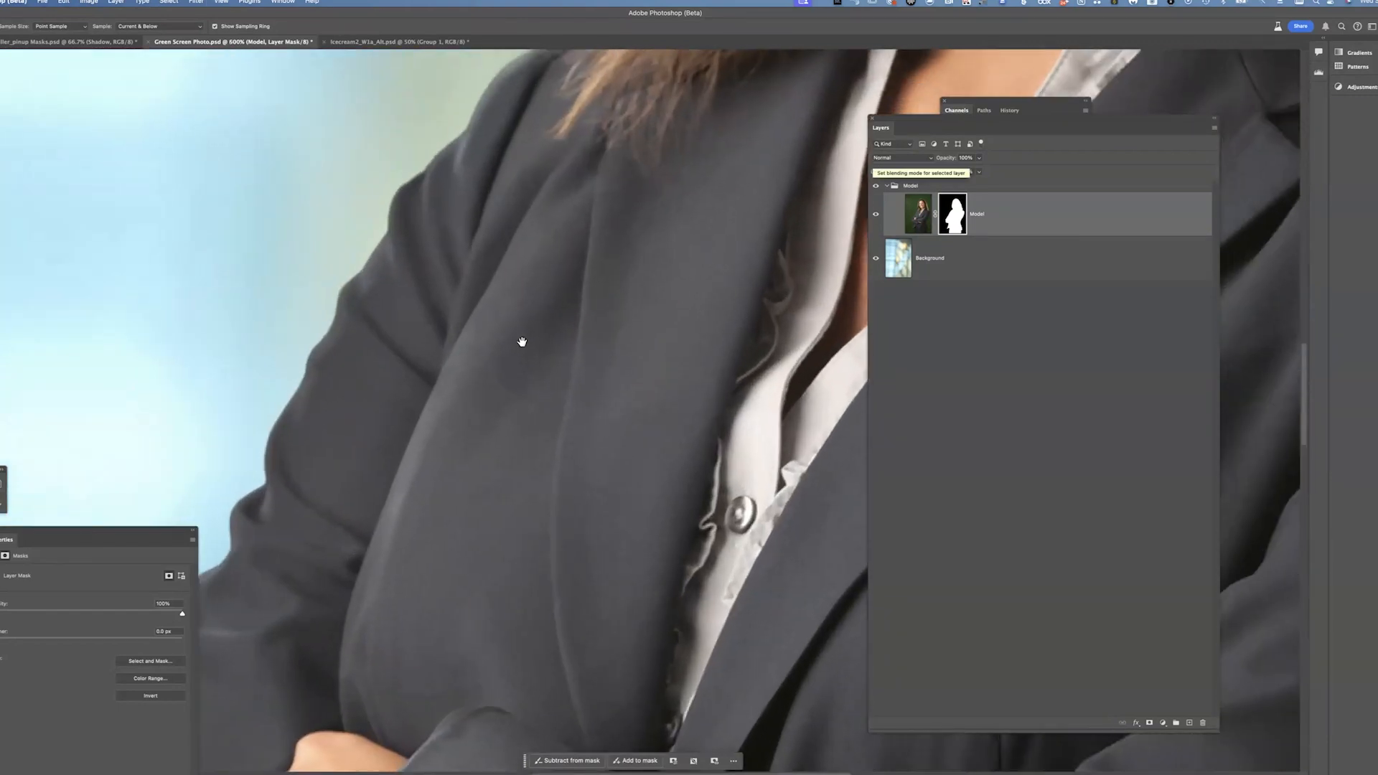
pyautogui.scroll(15, 569, 361)
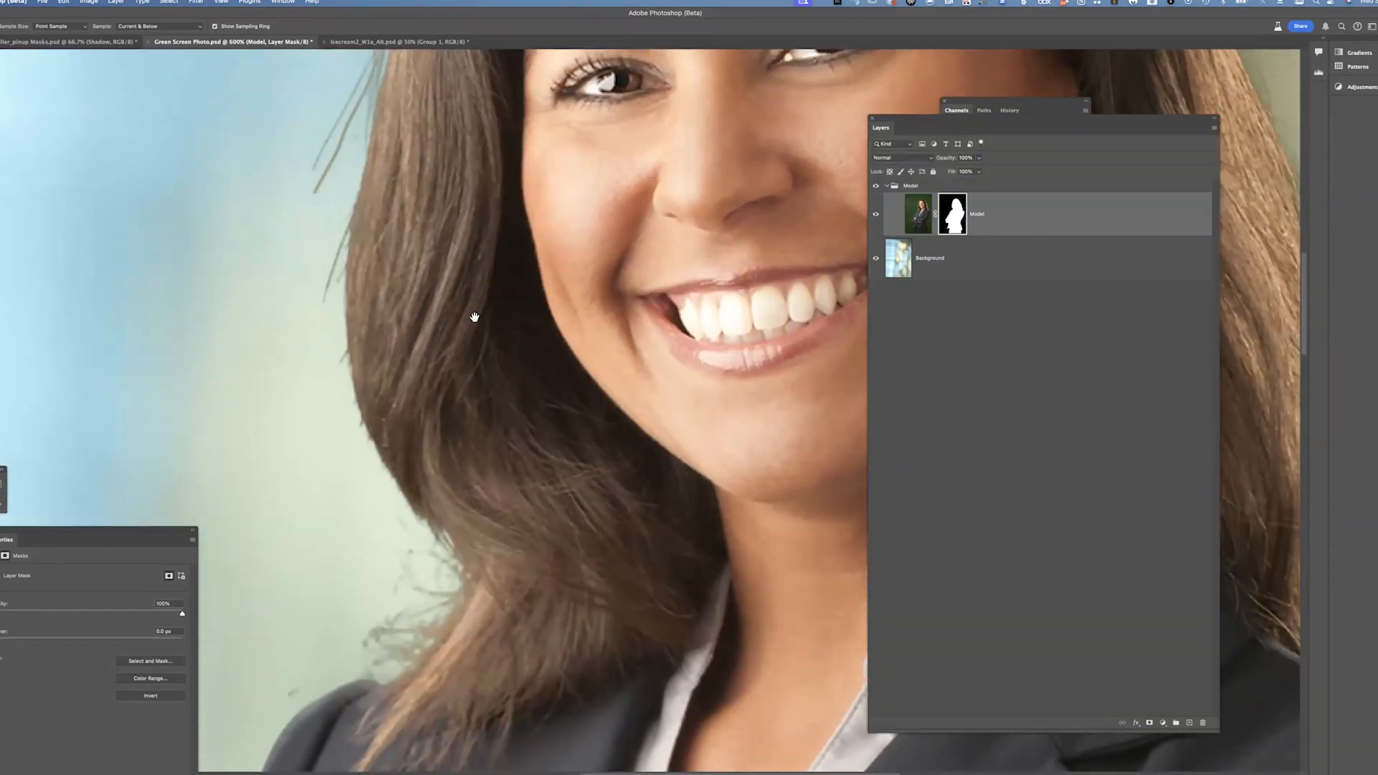
pyautogui.scroll(15, 538, 355)
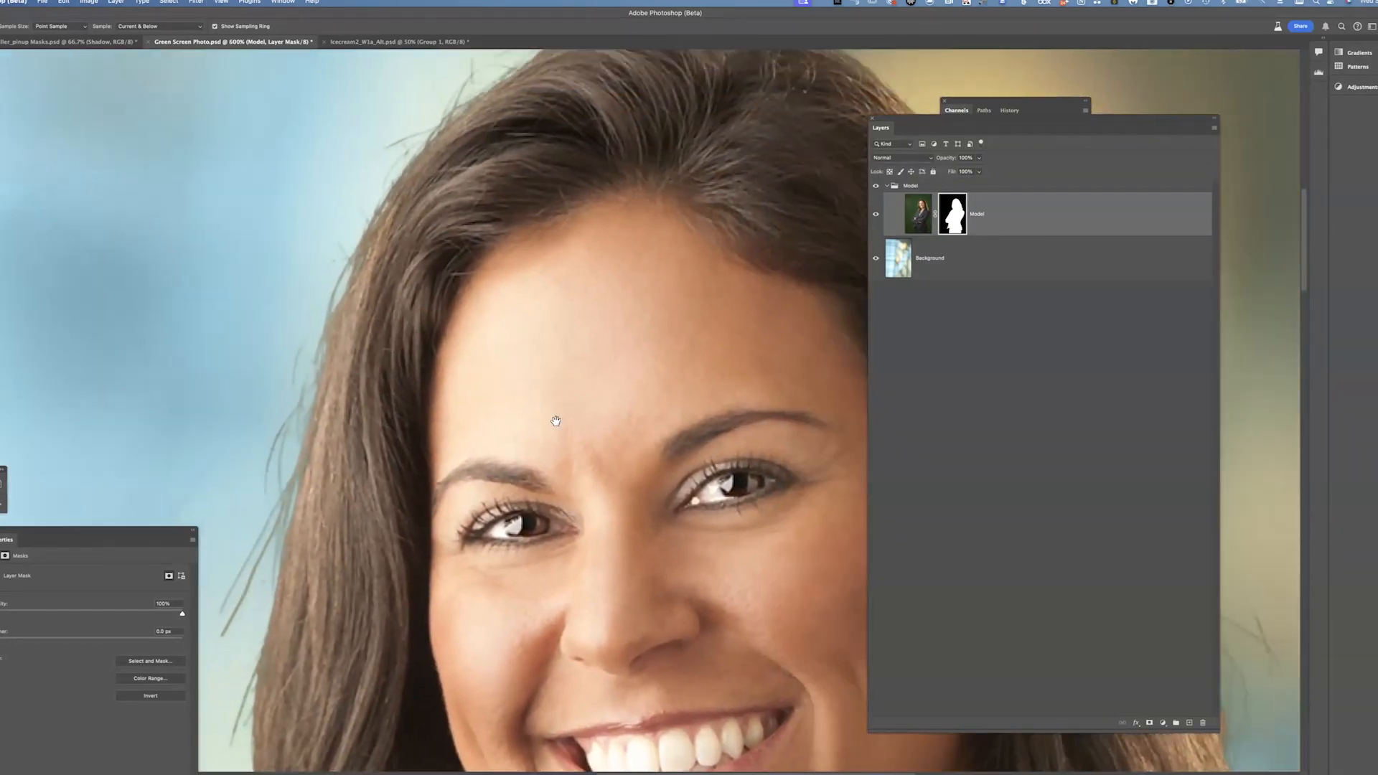
pyautogui.scroll(-15, 526, 295)
pyautogui.hscroll(15, 526, 295)
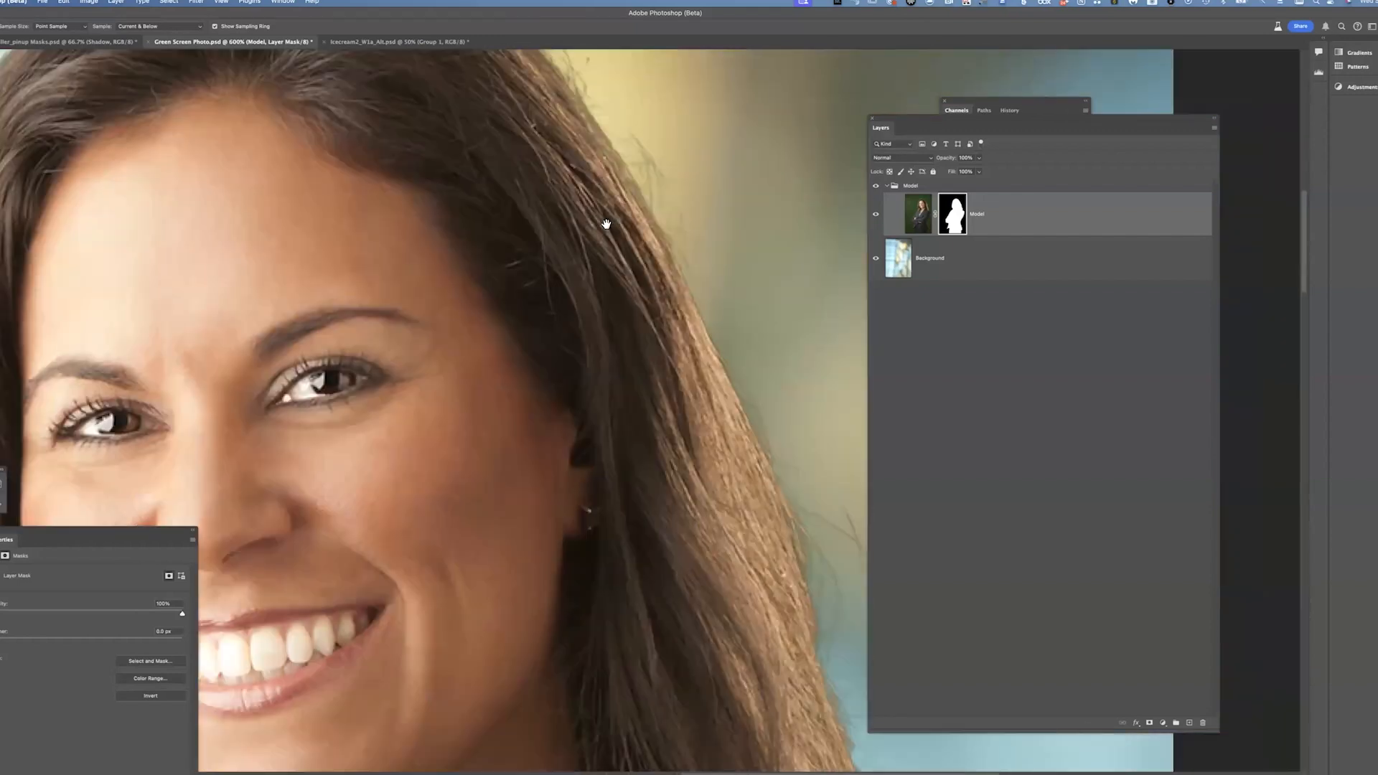
pyautogui.scroll(-15, 582, 410)
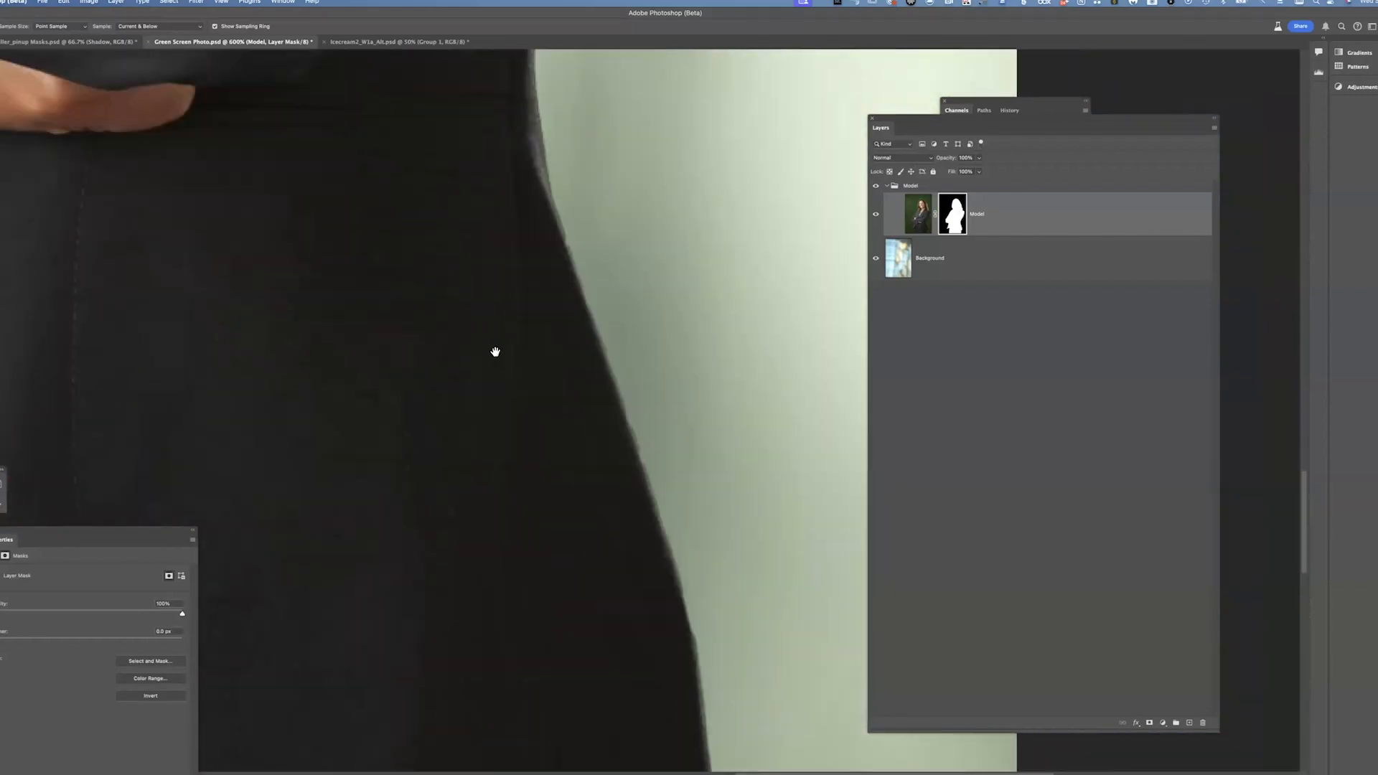
# Pan across the composite to inspect the mask edges along the suit, shoulders, arms and hair
pyautogui.scroll(-15, 583, 310)
pyautogui.hscroll(-5, 566, 508)
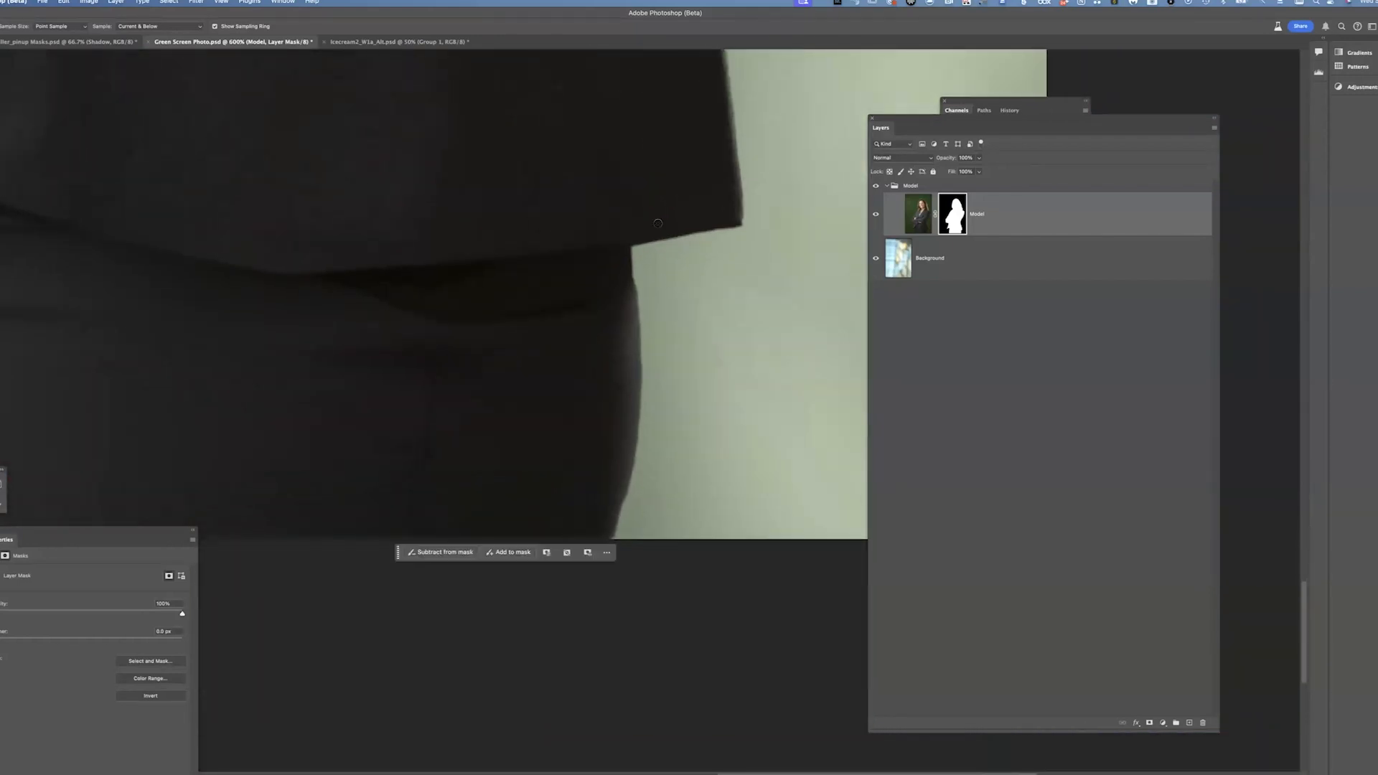
pyautogui.scroll(15, 554, 309)
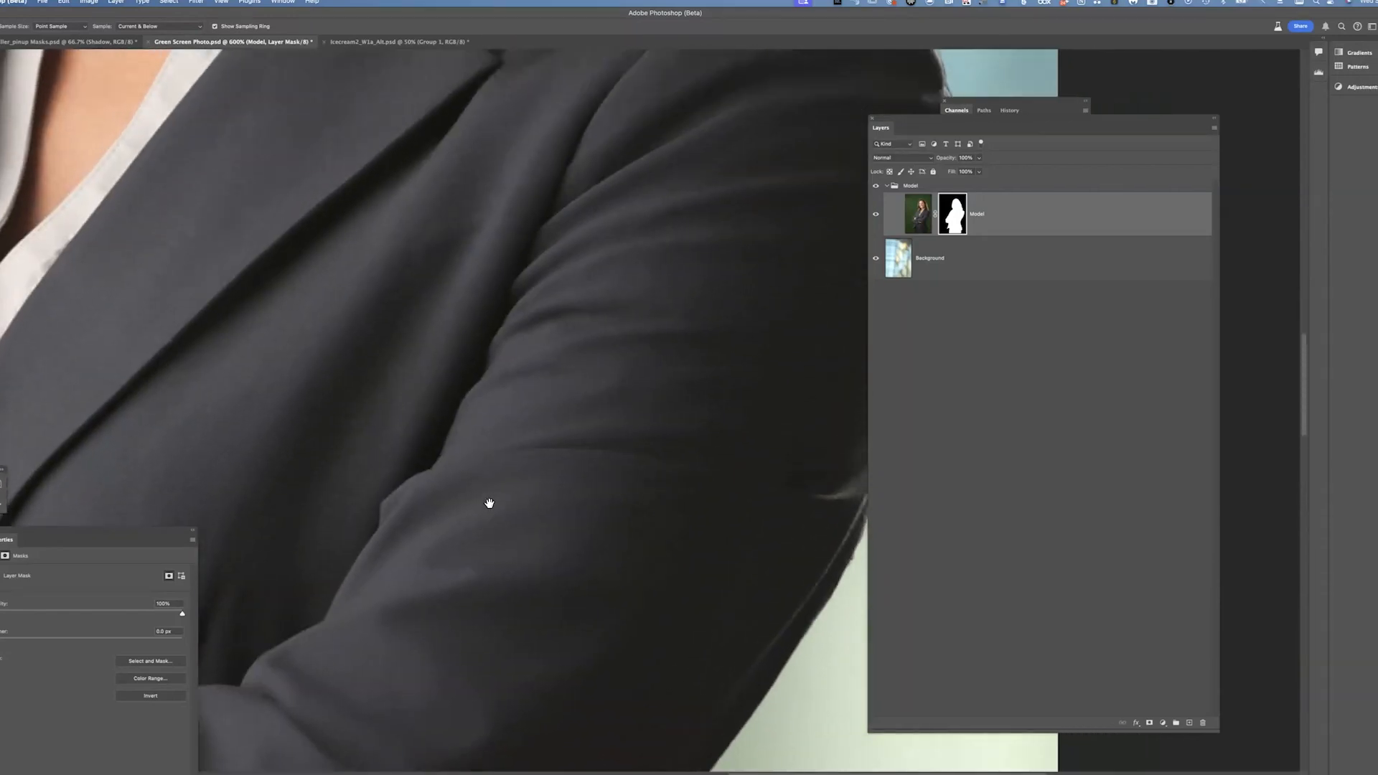
pyautogui.hscroll(5, 590, 411)
pyautogui.scroll(3, 590, 411)
pyautogui.hscroll(2, 707, 353)
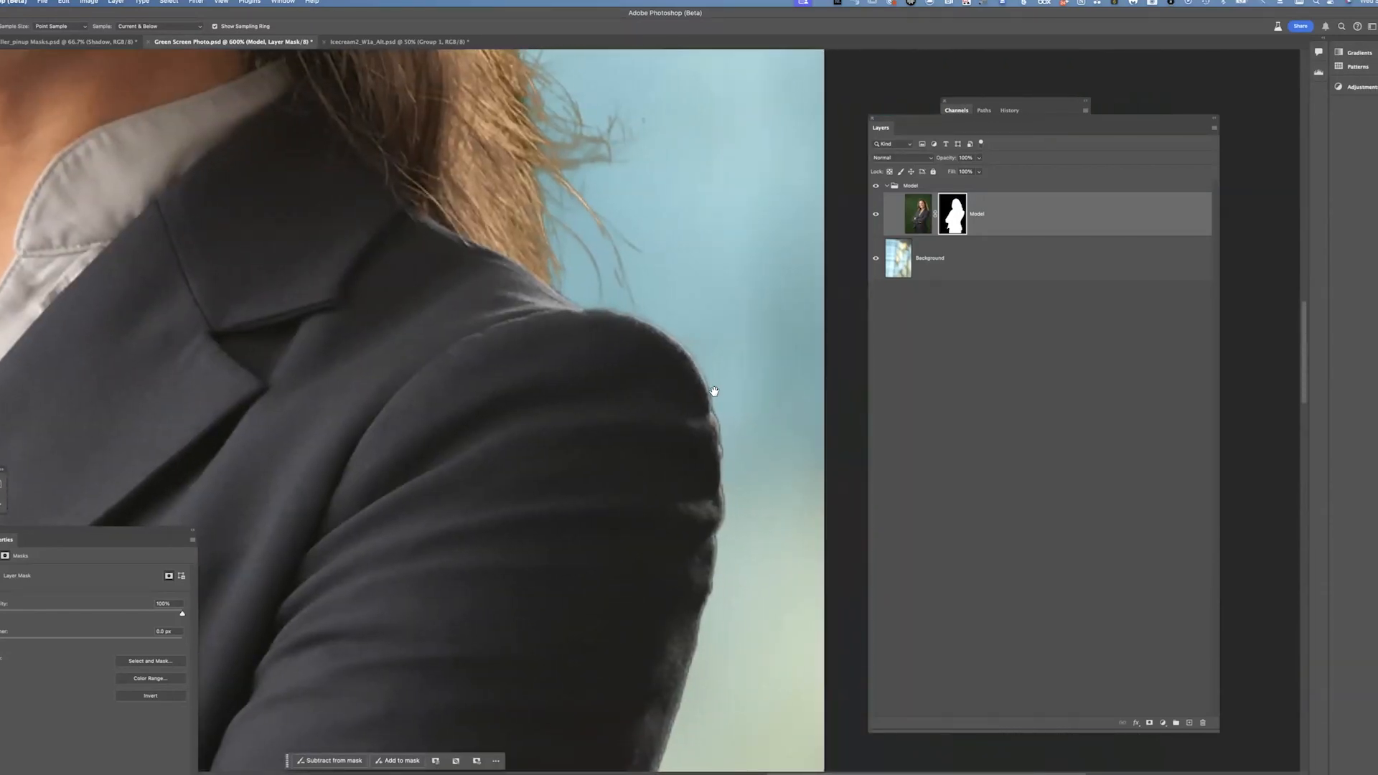
pyautogui.scroll(10, 725, 450)
pyautogui.hscroll(-3, 725, 450)
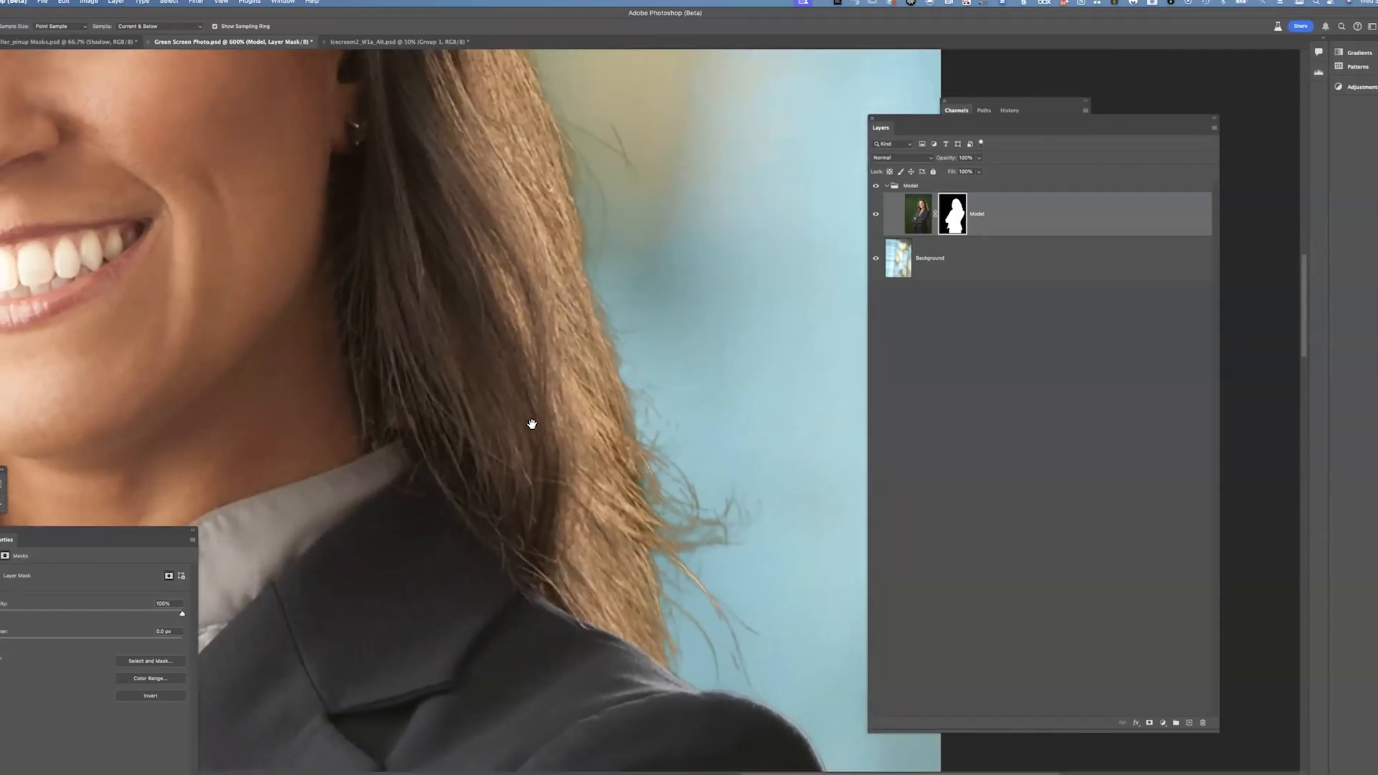
pyautogui.scroll(15, 709, 494)
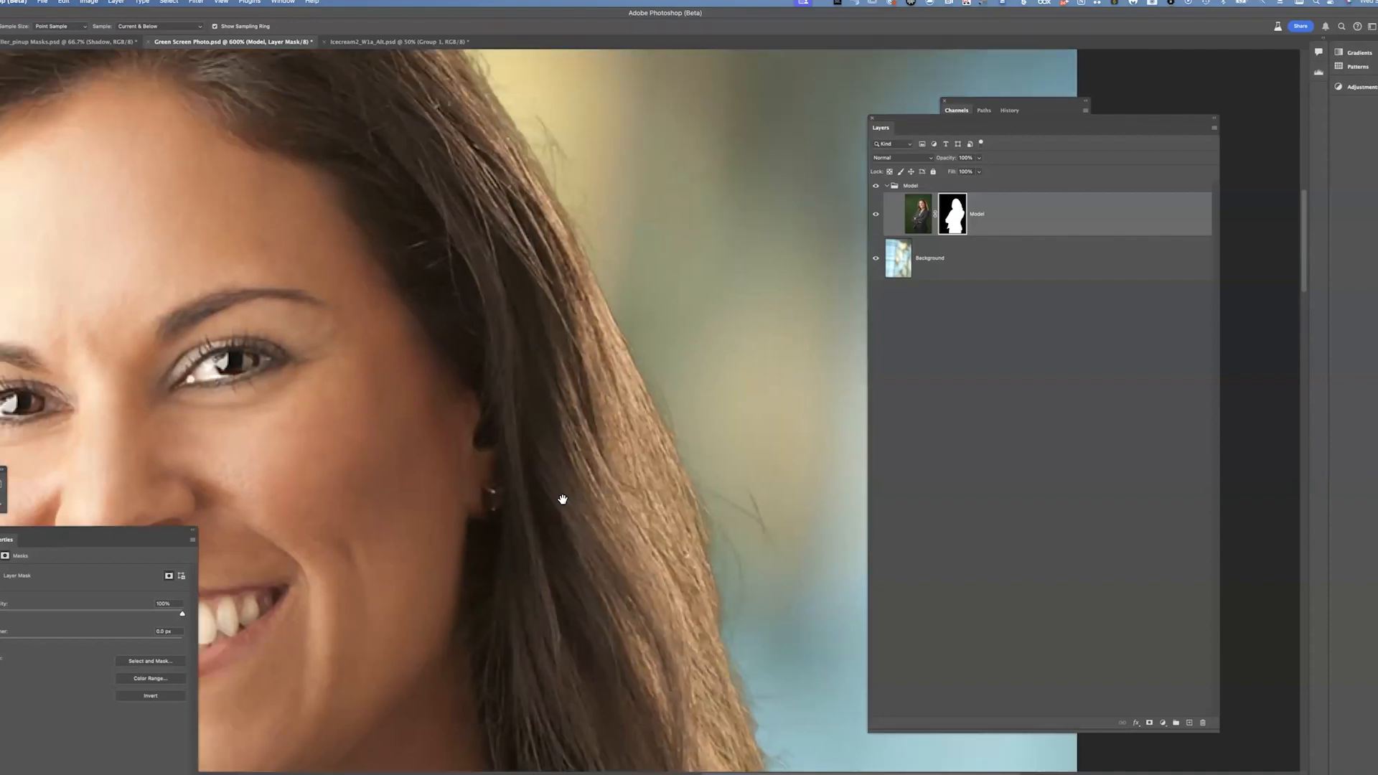
pyautogui.hscroll(-4, 563, 498)
pyautogui.moveTo(445, 205); pyautogui.dragTo(632, 186)
pyautogui.moveTo(535, 381); pyautogui.dragTo(639, 100)
pyautogui.scroll(-20, 587, 365)
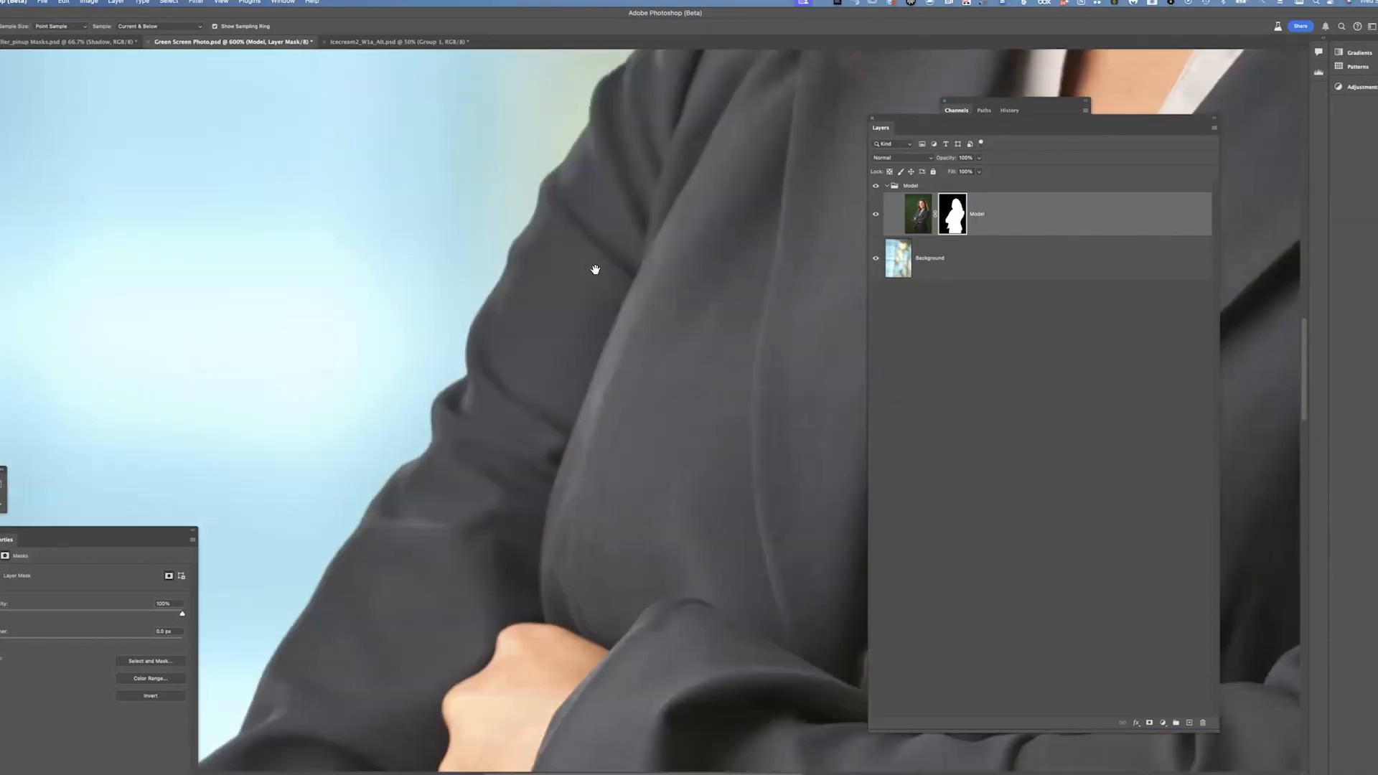
pyautogui.hscroll(6, 503, 651)
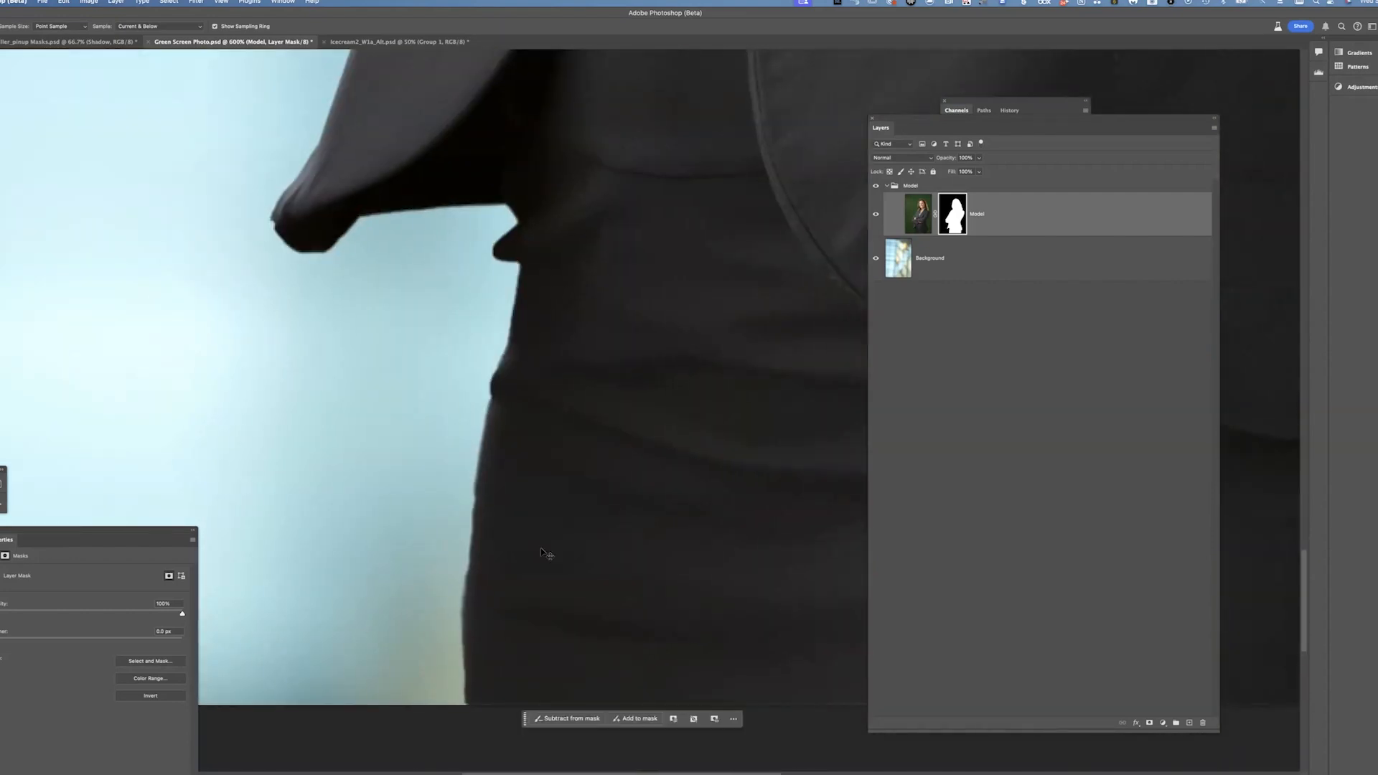
pyautogui.press('super+minus')
pyautogui.press('super+minus')
pyautogui.moveTo(817, 240); pyautogui.dragTo(739, 449)
pyautogui.moveTo(737, 398); pyautogui.dragTo(807, 583)
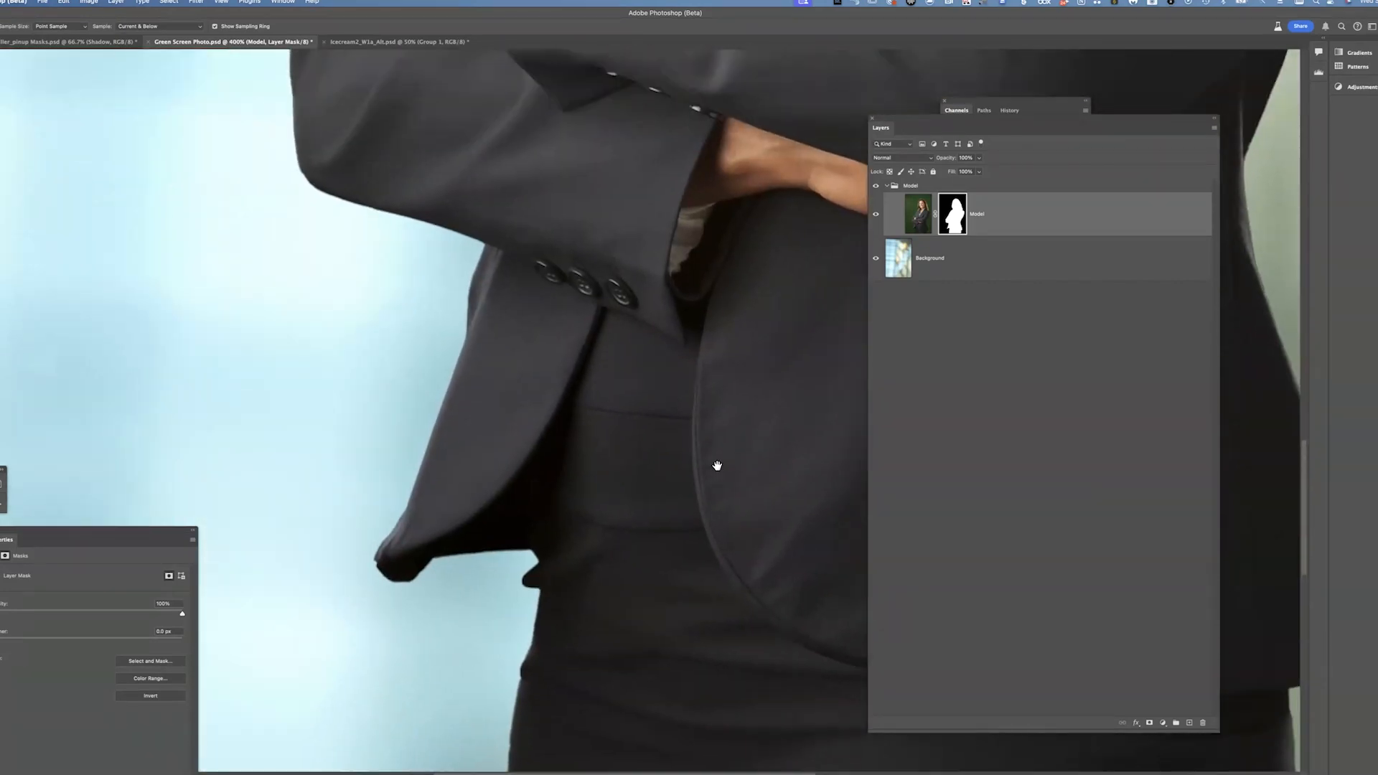
pyautogui.scroll(10, 717, 466)
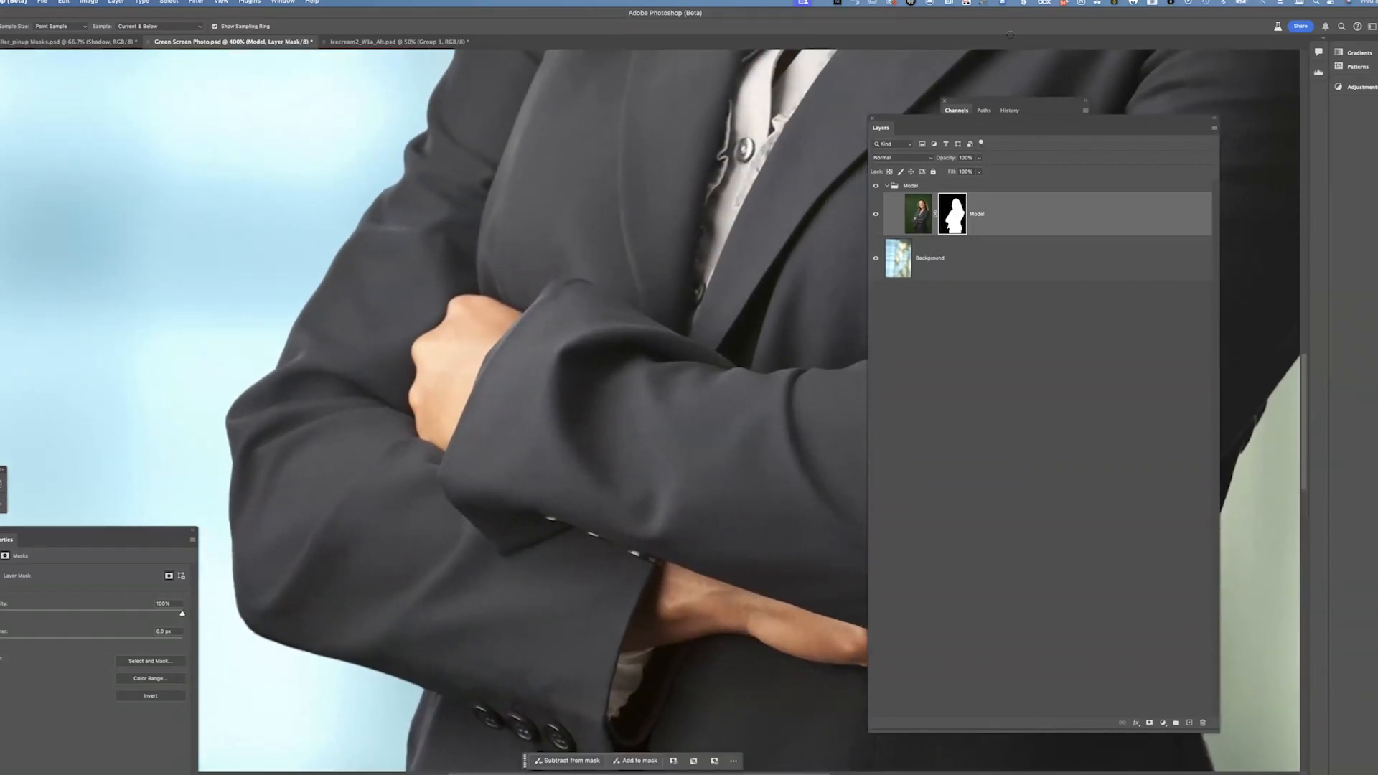
pyautogui.scroll(12, 640, 353)
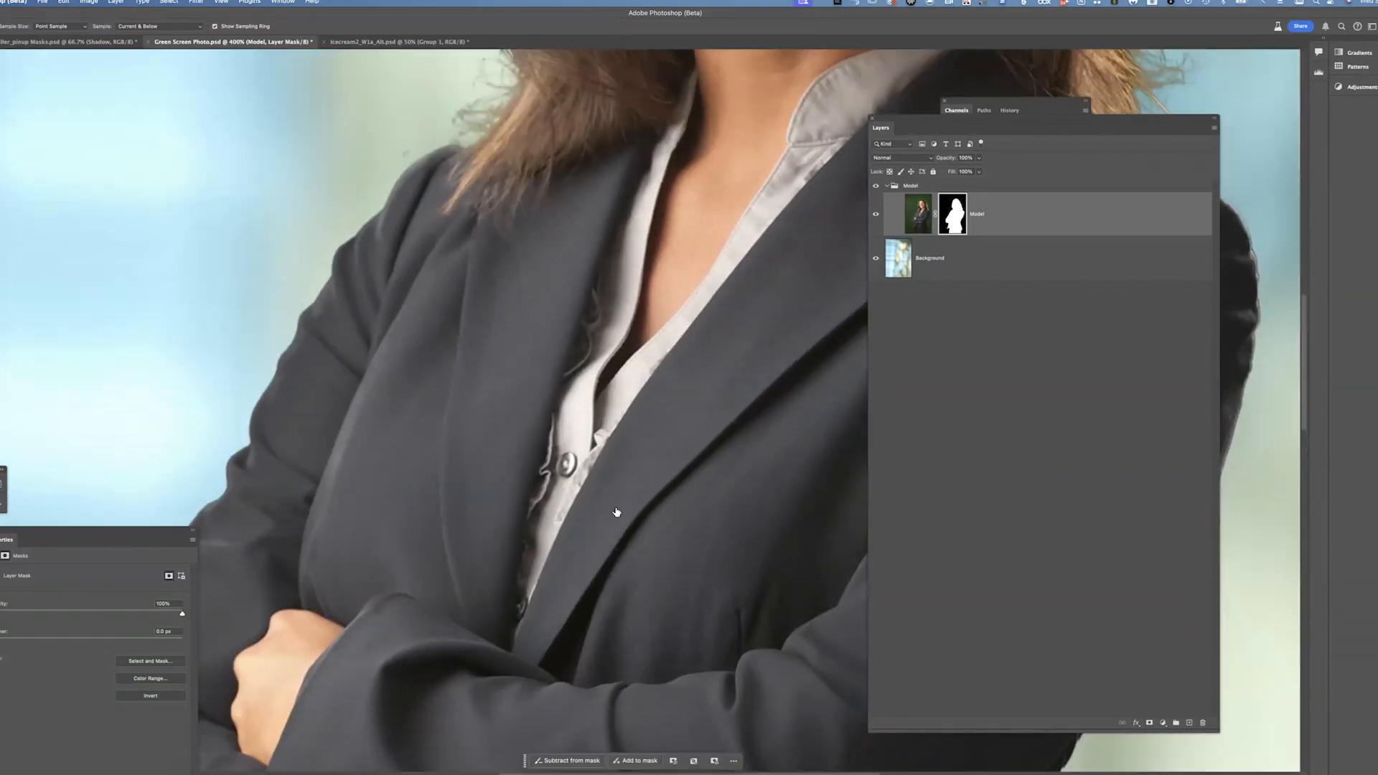
pyautogui.hscroll(5, 646, 380)
pyautogui.scroll(-2, 646, 381)
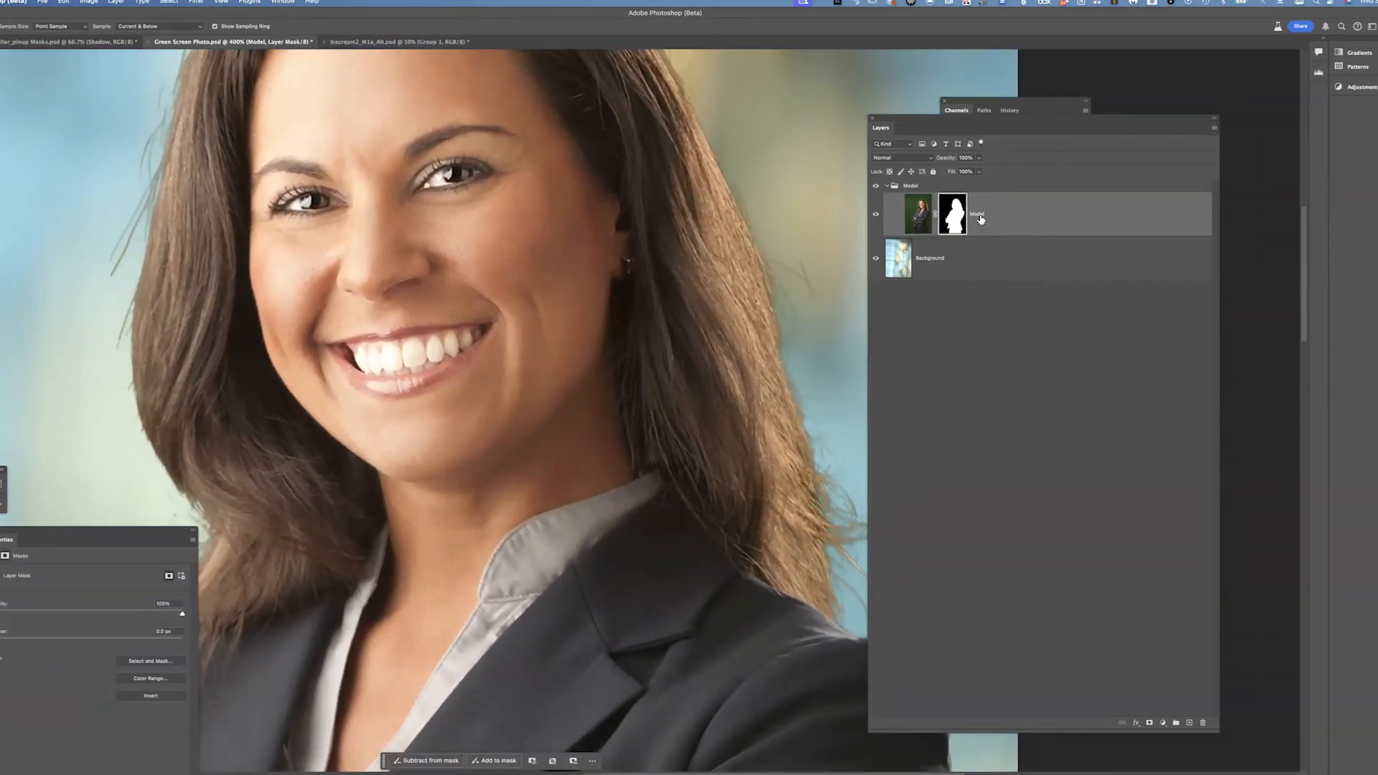
# View the Model layer mask on its own and zoom in on the hair and shoulder edges
pyautogui.keyDown('alt'); pyautogui.click(956, 217); pyautogui.keyUp('alt')
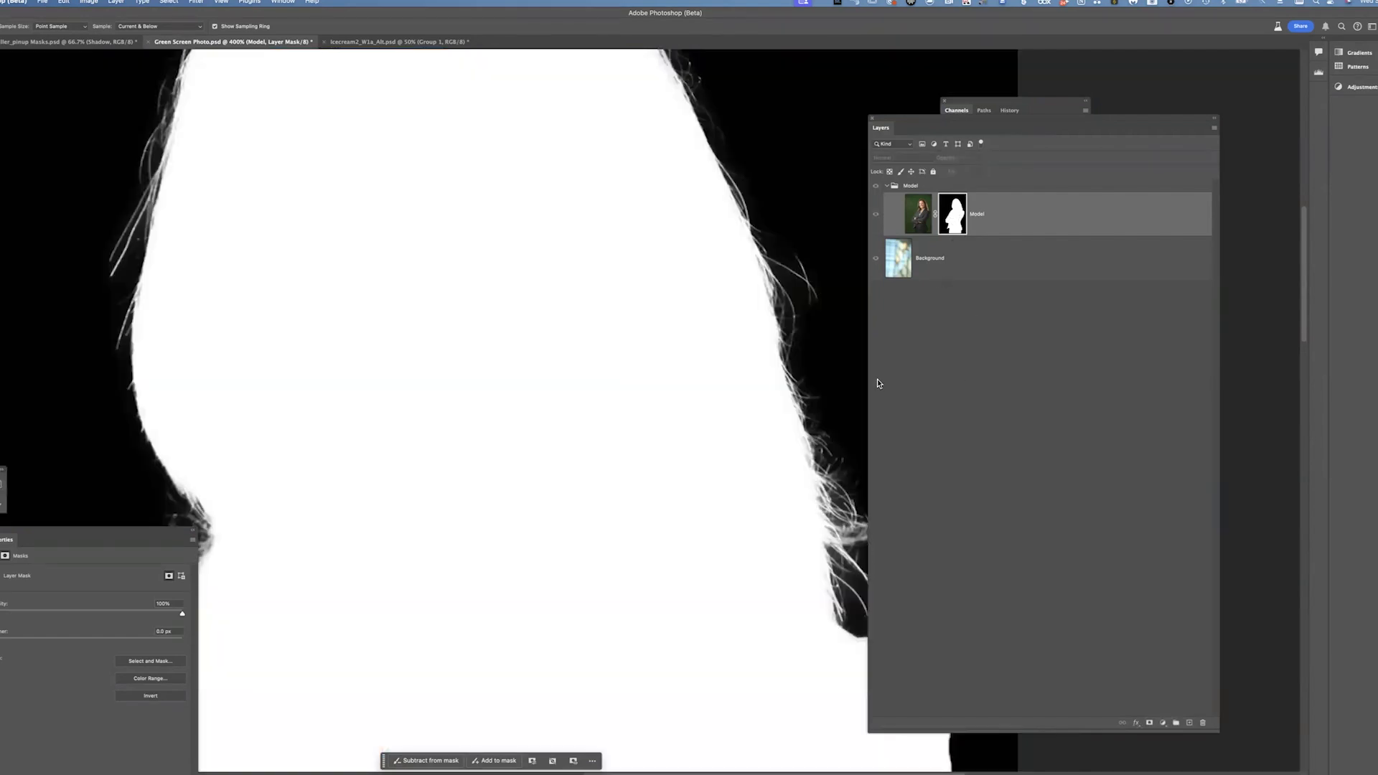
pyautogui.hscroll(5, 662, 403)
pyautogui.scroll(-3, 661, 403)
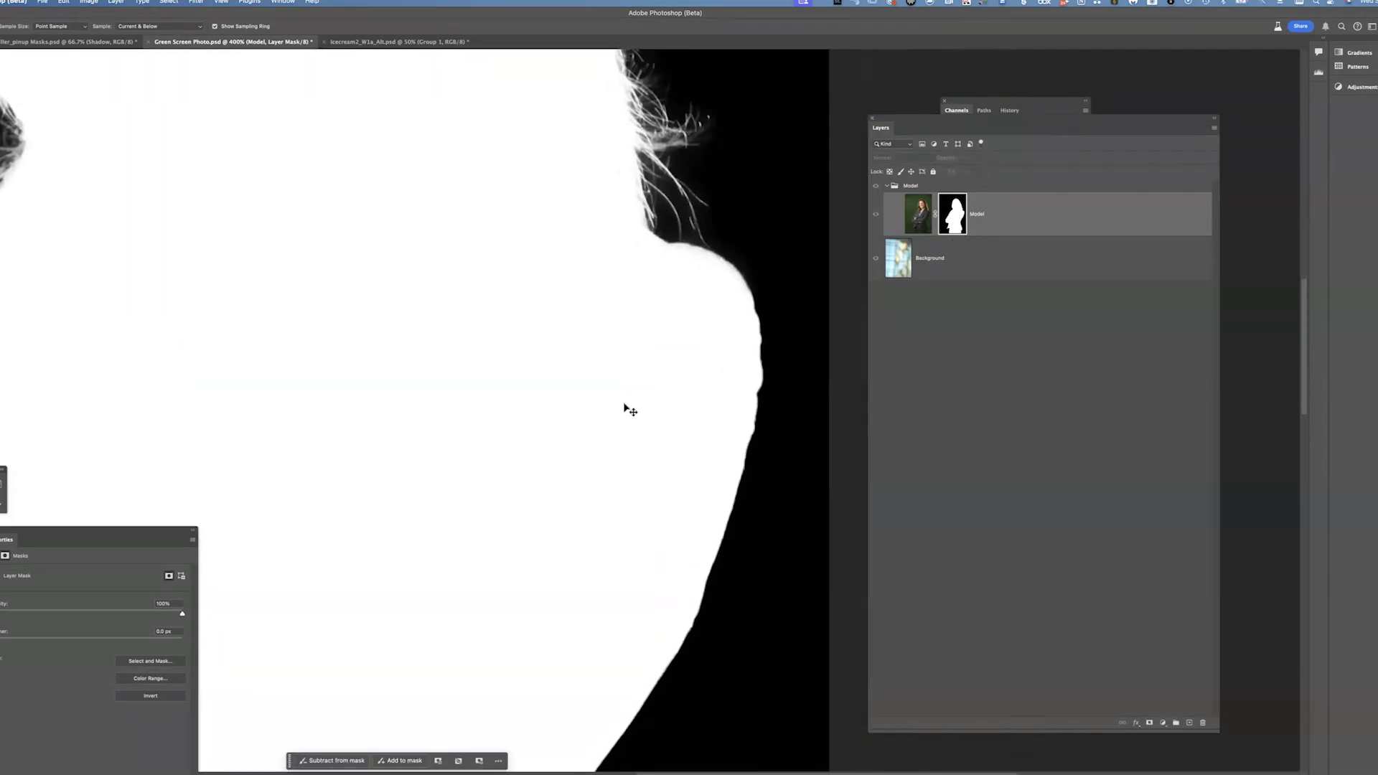
pyautogui.press('super+plus')
pyautogui.press('super+plus')
pyautogui.press('super+plus')
pyautogui.moveTo(730, 373); pyautogui.dragTo(550, 369)
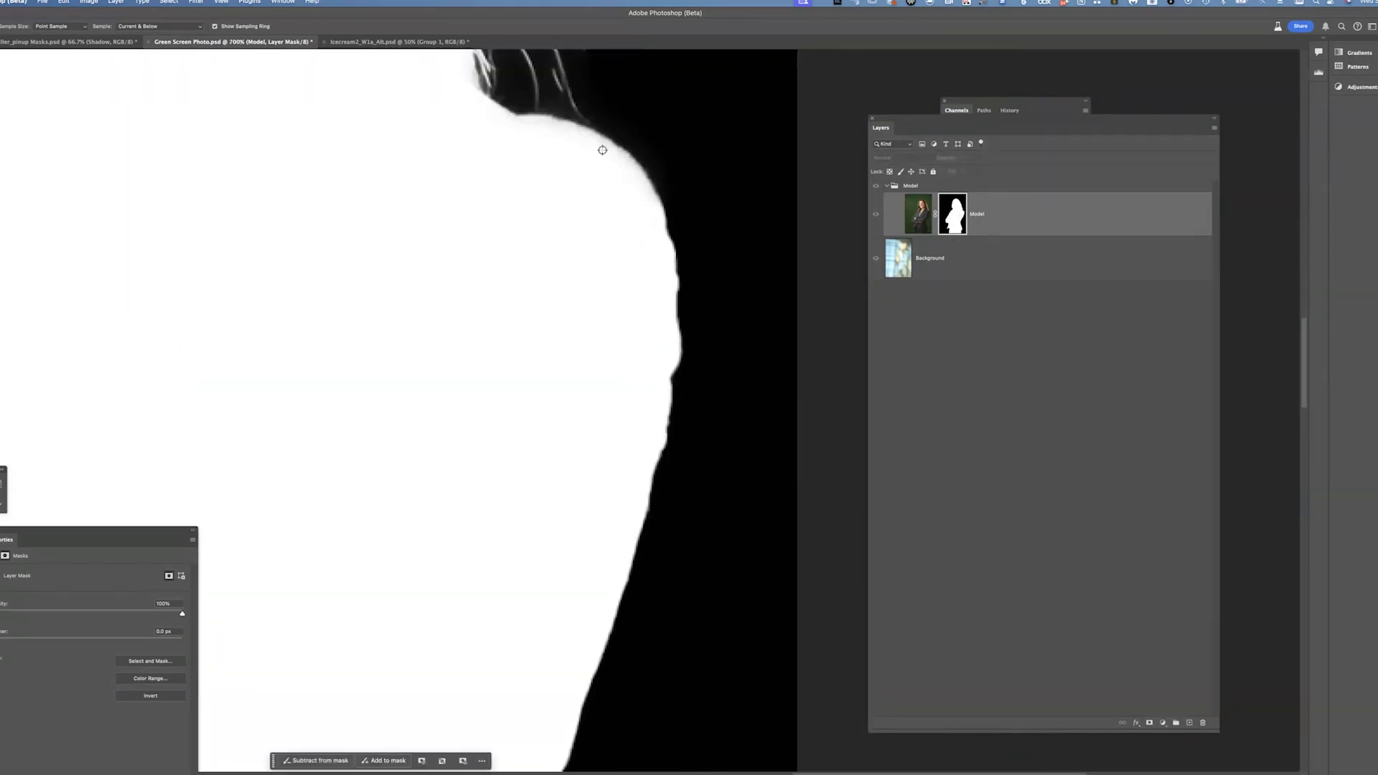
pyautogui.press('super+plus')
pyautogui.press('super+plus')
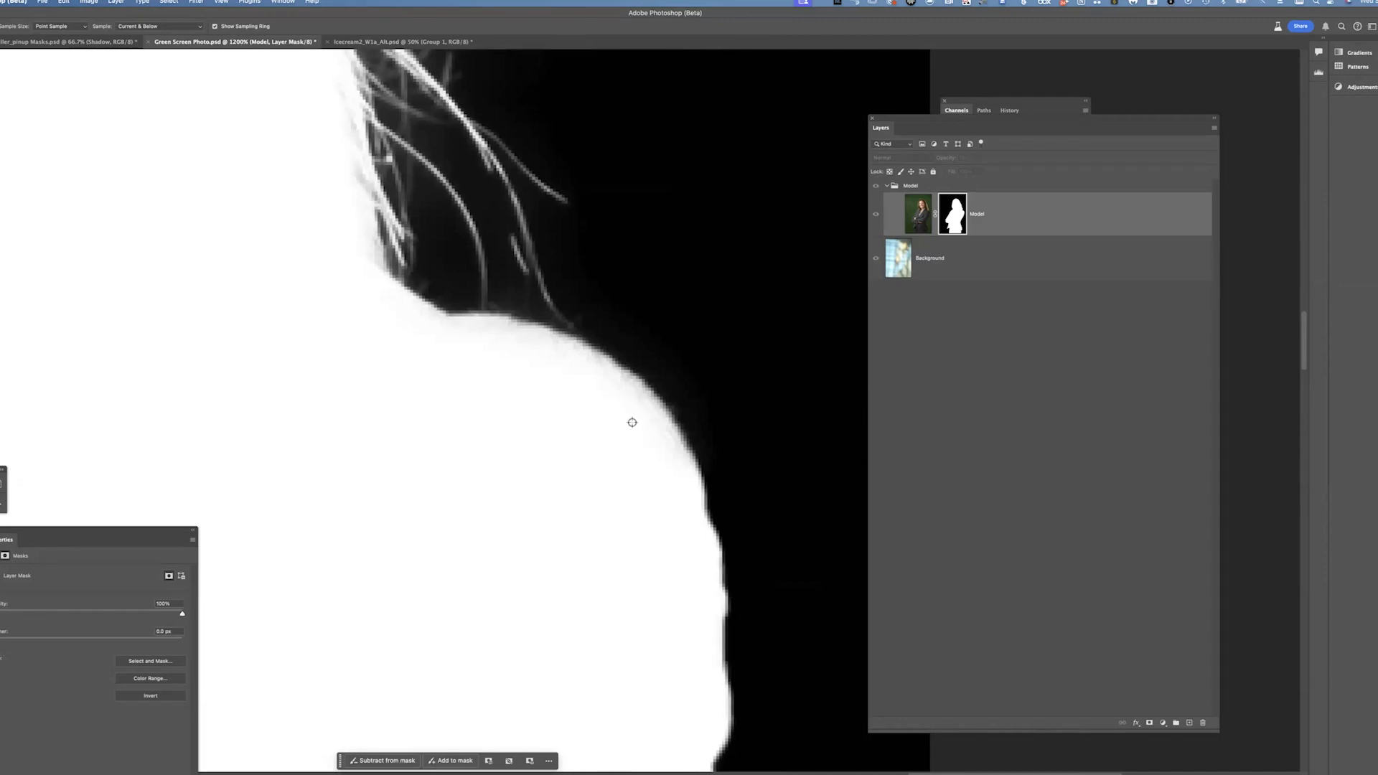
pyautogui.moveTo(588, 493); pyautogui.dragTo(527, 186)
pyautogui.moveTo(488, 528); pyautogui.dragTo(603, 230)
pyautogui.moveTo(545, 455); pyautogui.dragTo(536, 176)
pyautogui.moveTo(560, 391); pyautogui.dragTo(622, 354)
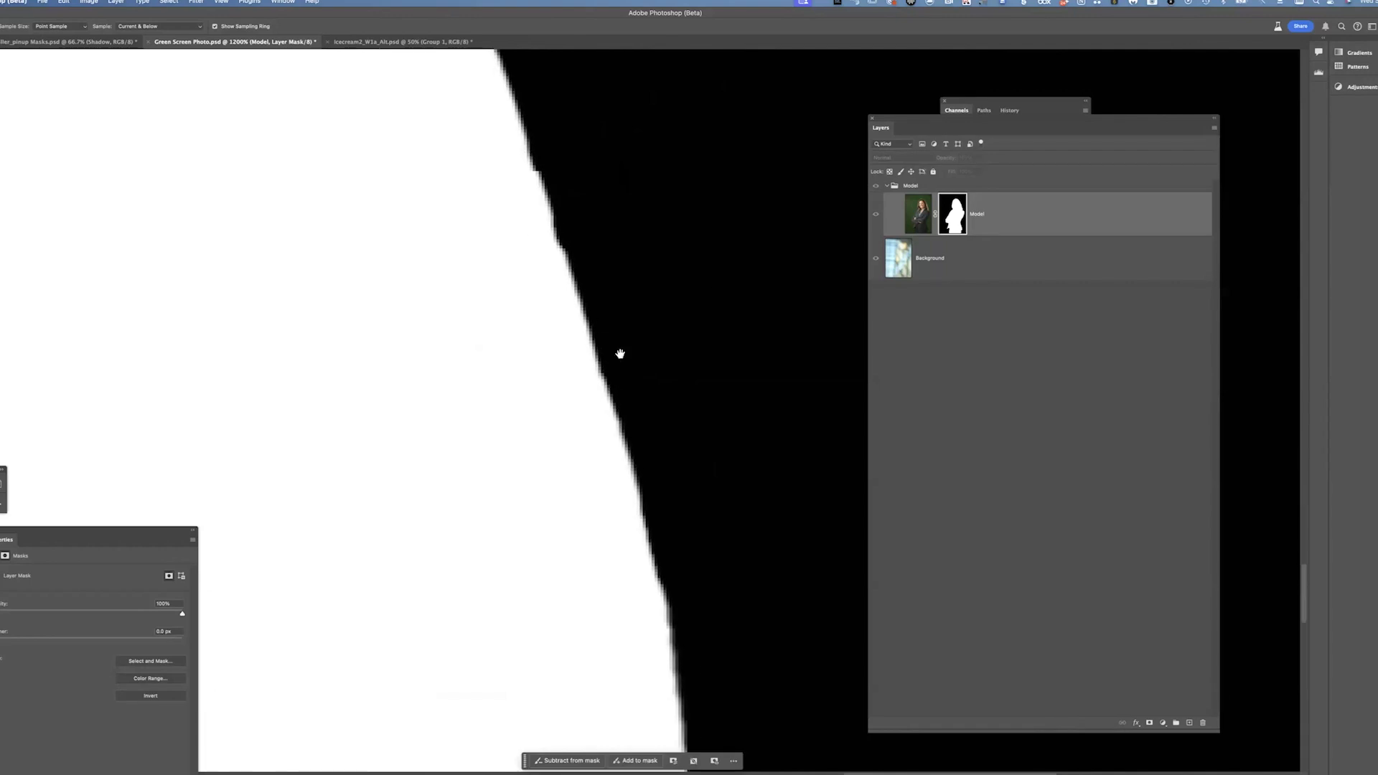
# Toggle between the mask and composite views to compare the mask edge along the side of the suit
pyautogui.keyDown('shift'); pyautogui.click(956, 225); pyautogui.keyUp('shift')
pyautogui.click(876, 217)
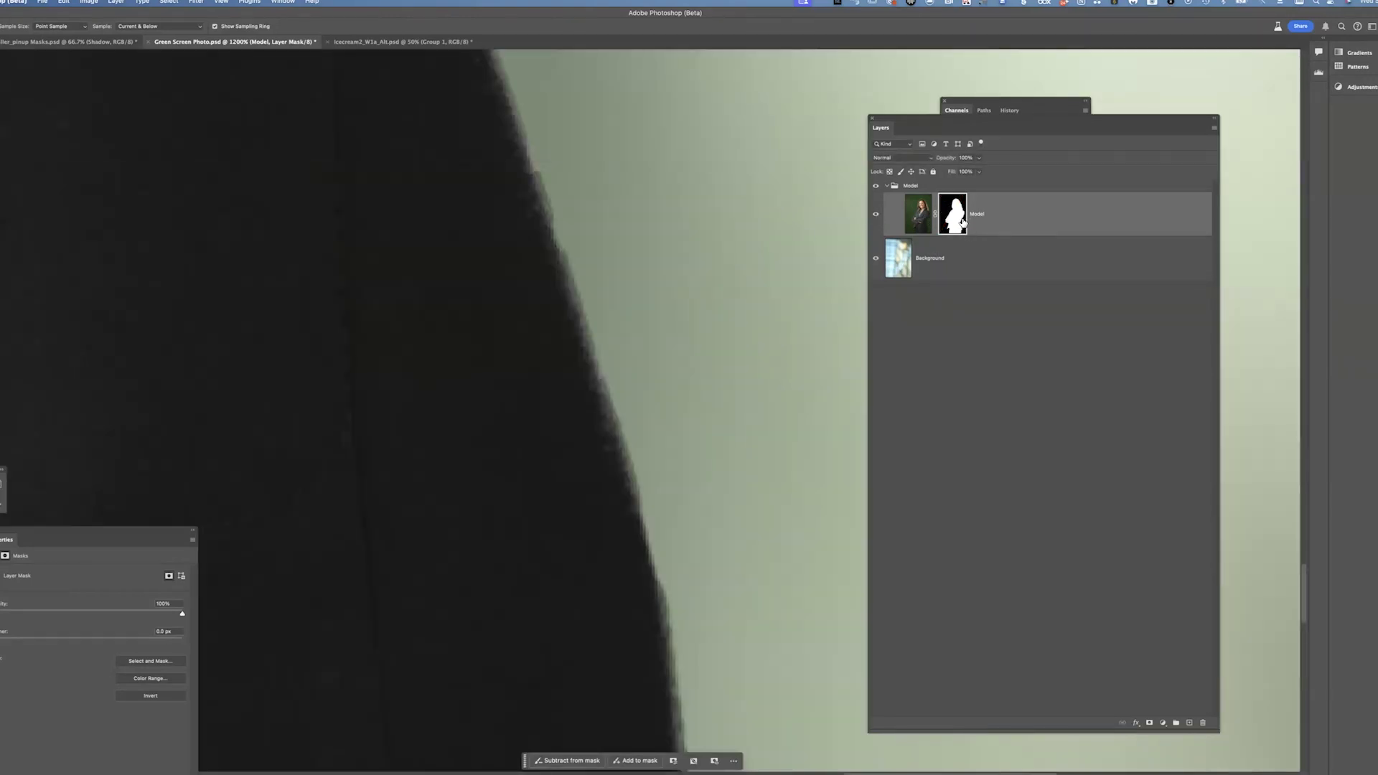
pyautogui.keyDown('shift'); pyautogui.click(958, 219); pyautogui.keyUp('shift')
pyautogui.keyDown('alt'); pyautogui.click(961, 221); pyautogui.keyUp('alt')
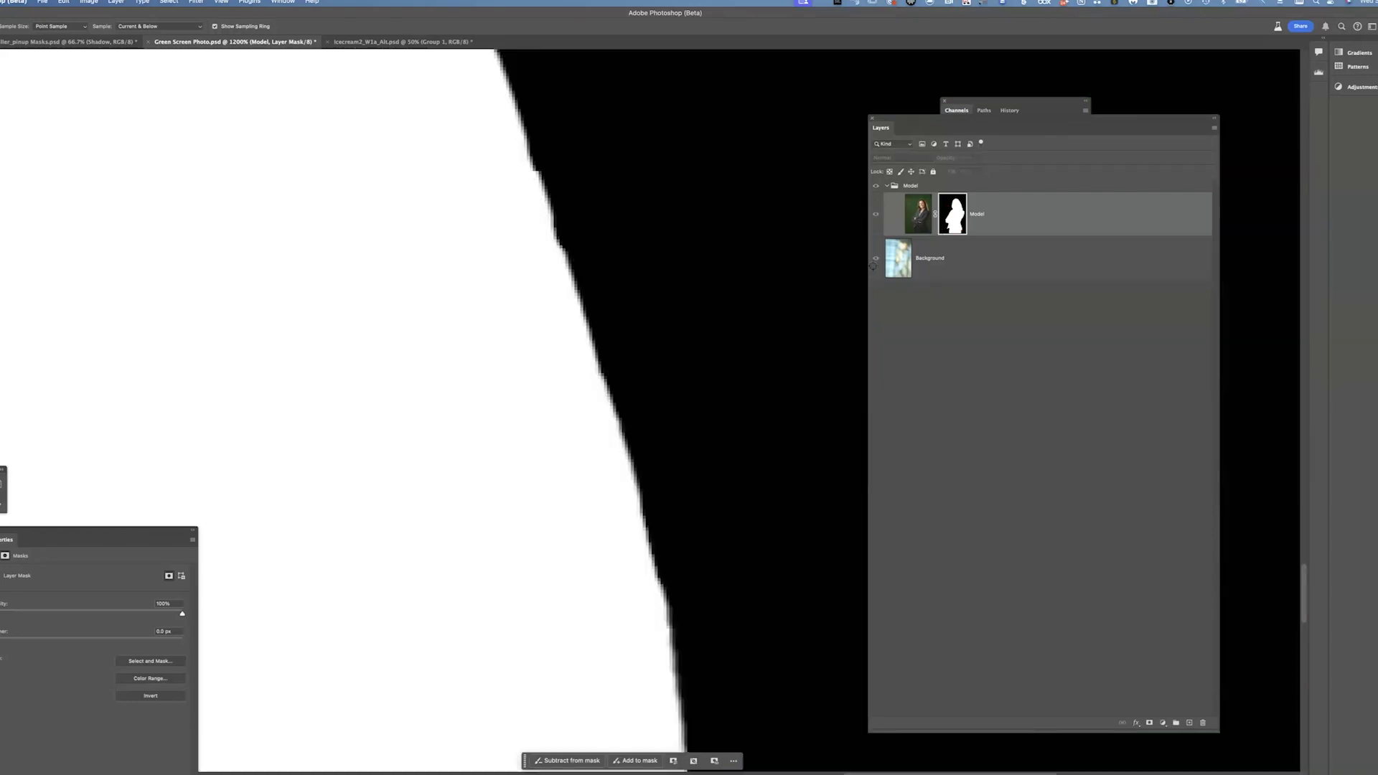
pyautogui.scroll(-5, 692, 228)
pyautogui.moveTo(549, 524); pyautogui.dragTo(641, 278)
pyautogui.moveTo(488, 646); pyautogui.dragTo(615, 421)
pyautogui.moveTo(438, 297); pyautogui.dragTo(998, 350)
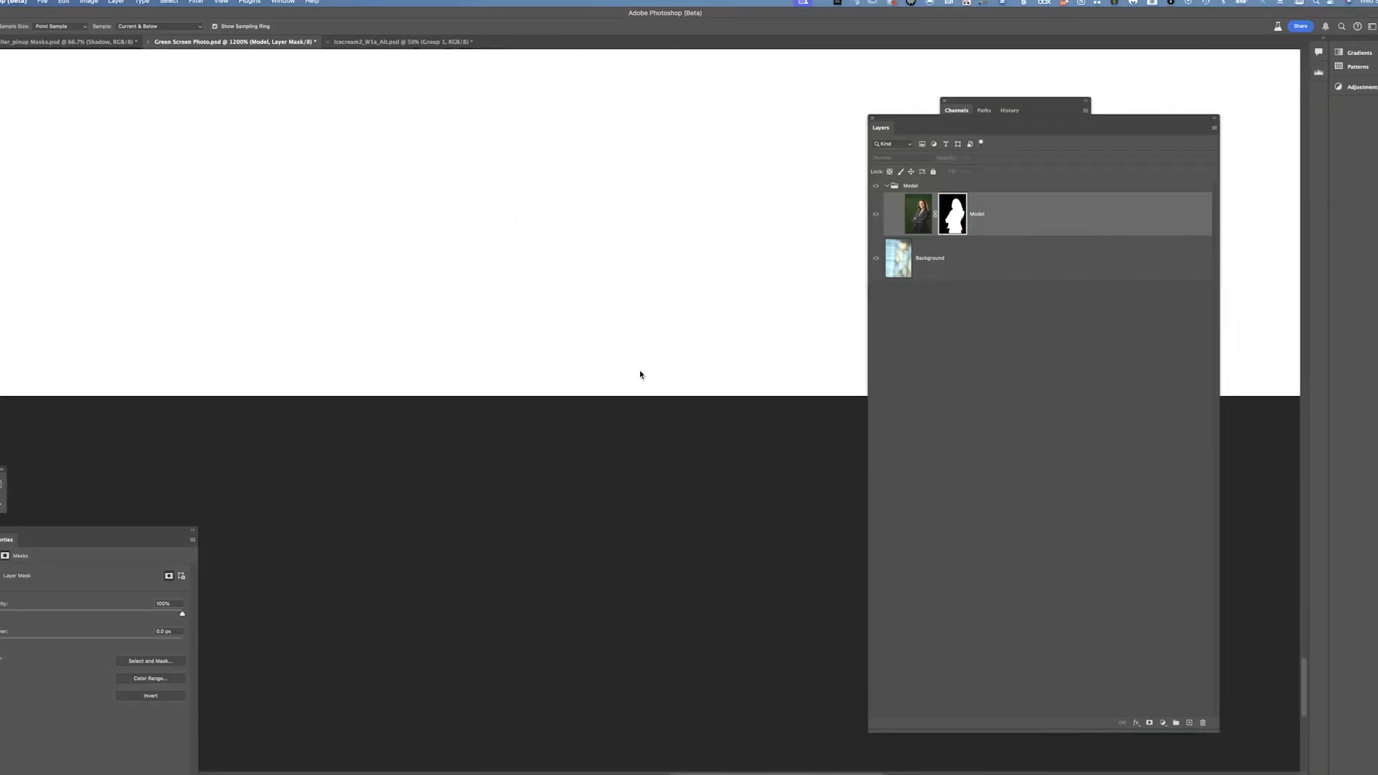
pyautogui.moveTo(287, 241); pyautogui.dragTo(652, 357)
pyautogui.moveTo(206, 378); pyautogui.dragTo(680, 412)
pyautogui.moveTo(673, 301); pyautogui.dragTo(640, 667)
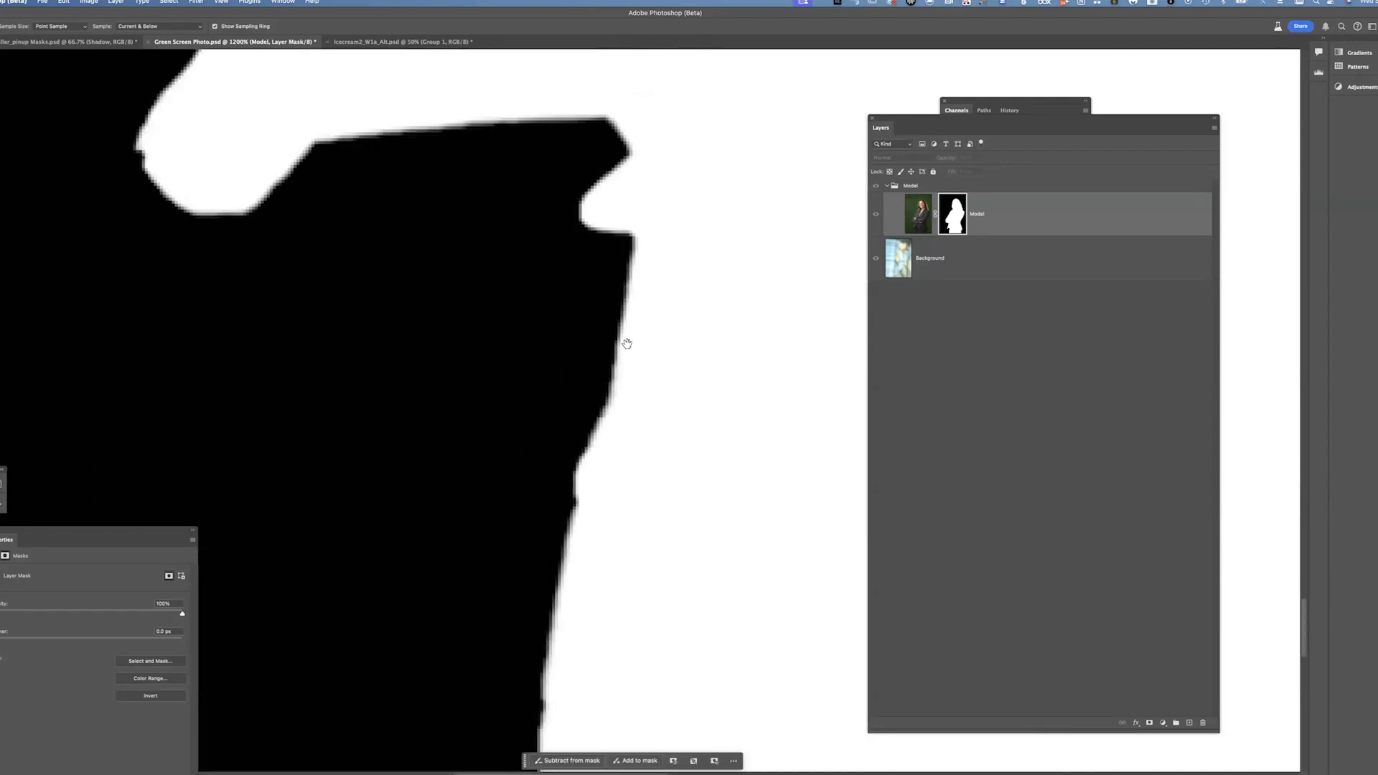
pyautogui.moveTo(624, 258); pyautogui.dragTo(562, 472)
pyautogui.moveTo(612, 398); pyautogui.dragTo(1062, 366)
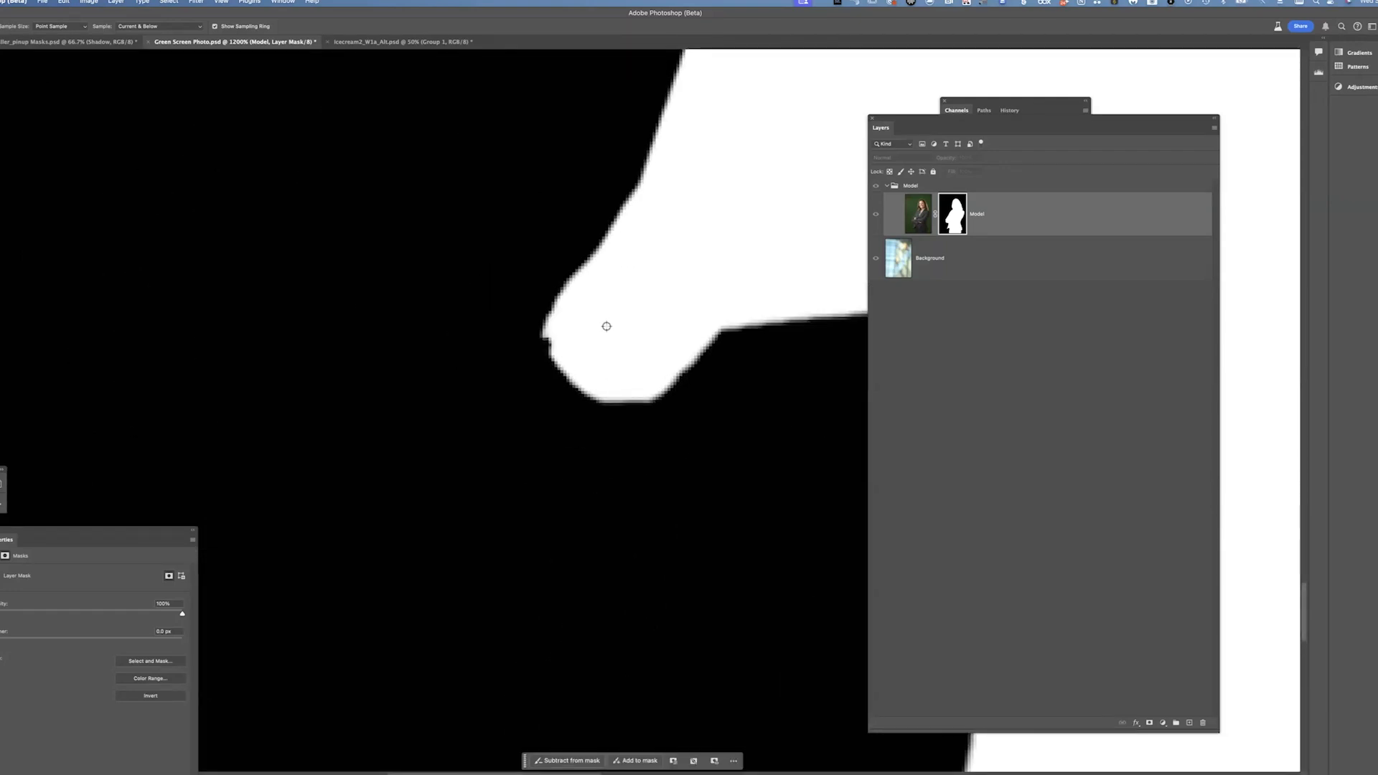
# Temporarily disable the mask, then view the mask alone again and pan along the sleeve and hair edges
pyautogui.keyDown('shift'); pyautogui.click(950, 219); pyautogui.keyUp('shift')
pyautogui.click(875, 216)
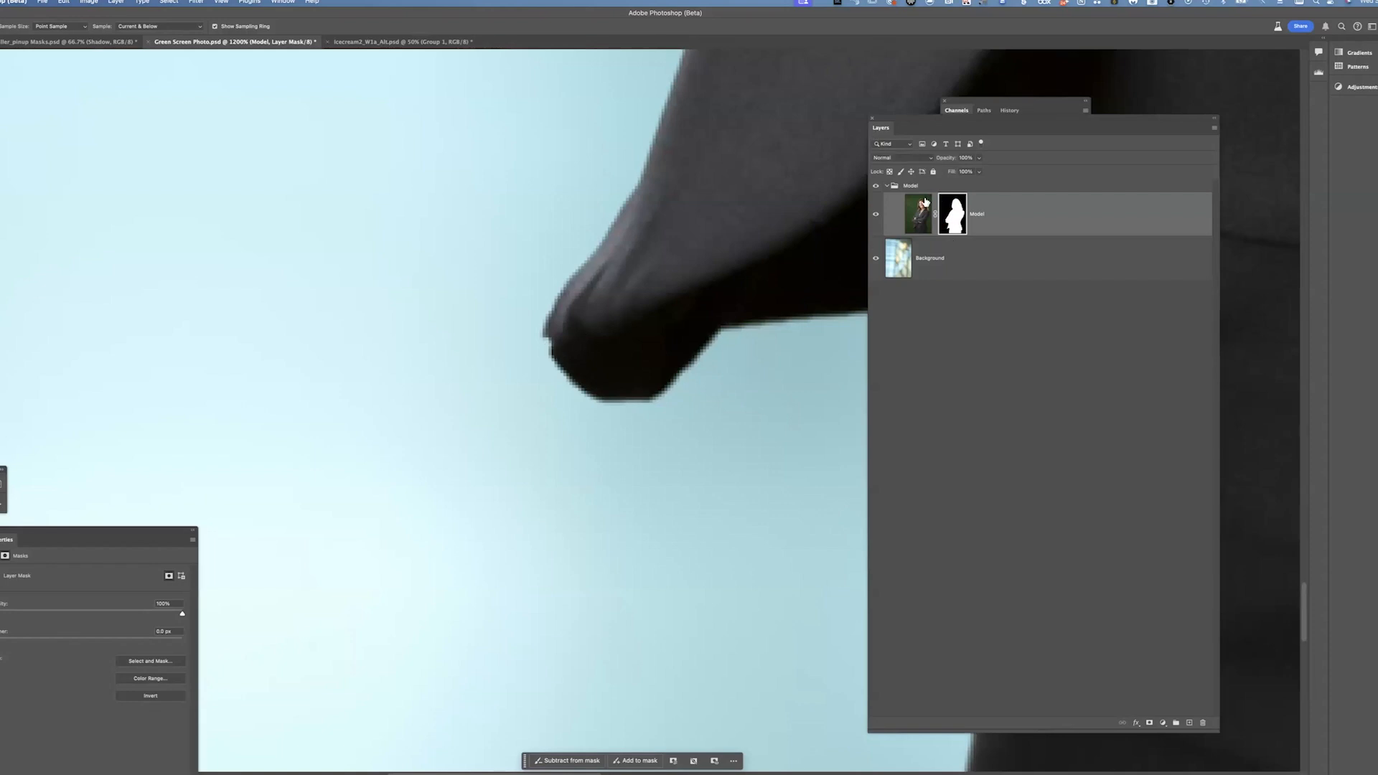
pyautogui.keyDown('shift'); pyautogui.click(959, 223); pyautogui.keyUp('shift')
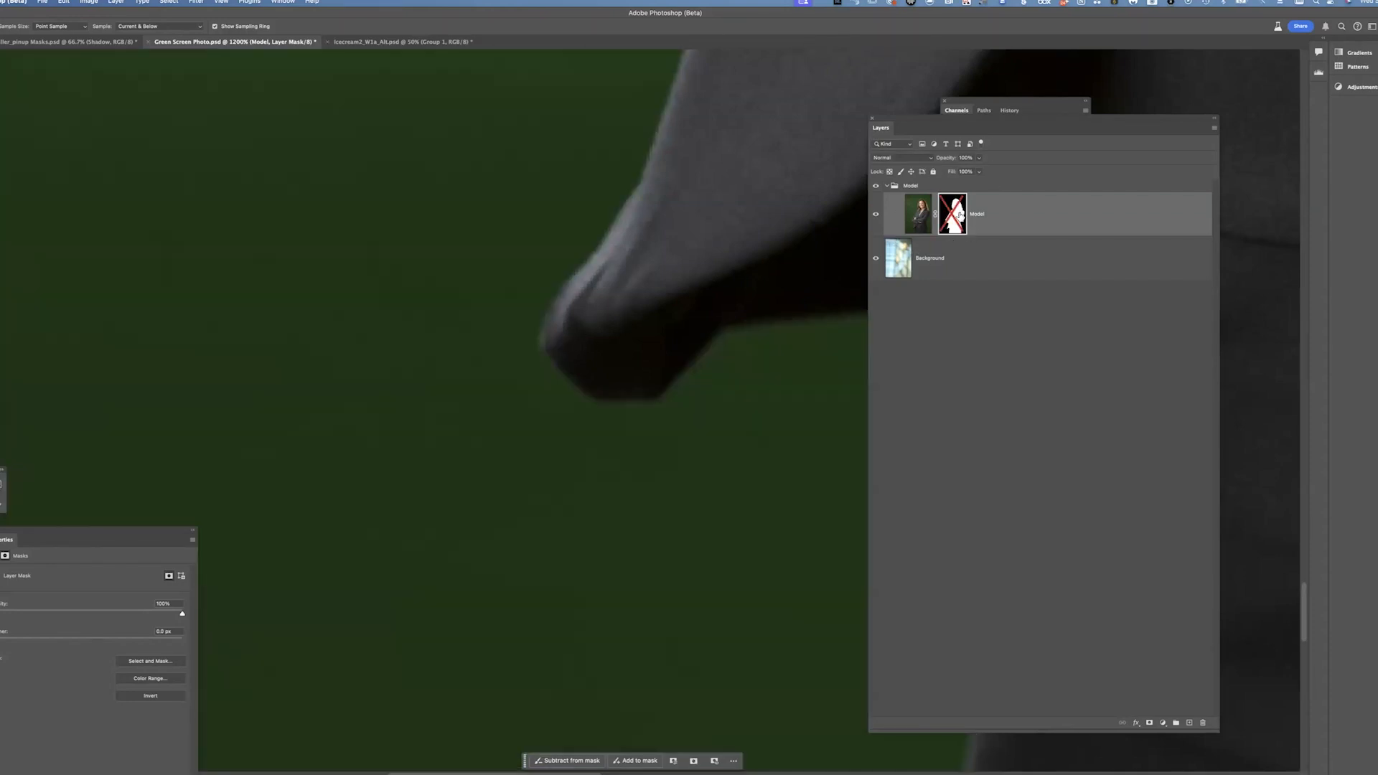
pyautogui.keyDown('alt'); pyautogui.click(962, 219); pyautogui.keyUp('alt')
pyautogui.moveTo(675, 328); pyautogui.dragTo(610, 531)
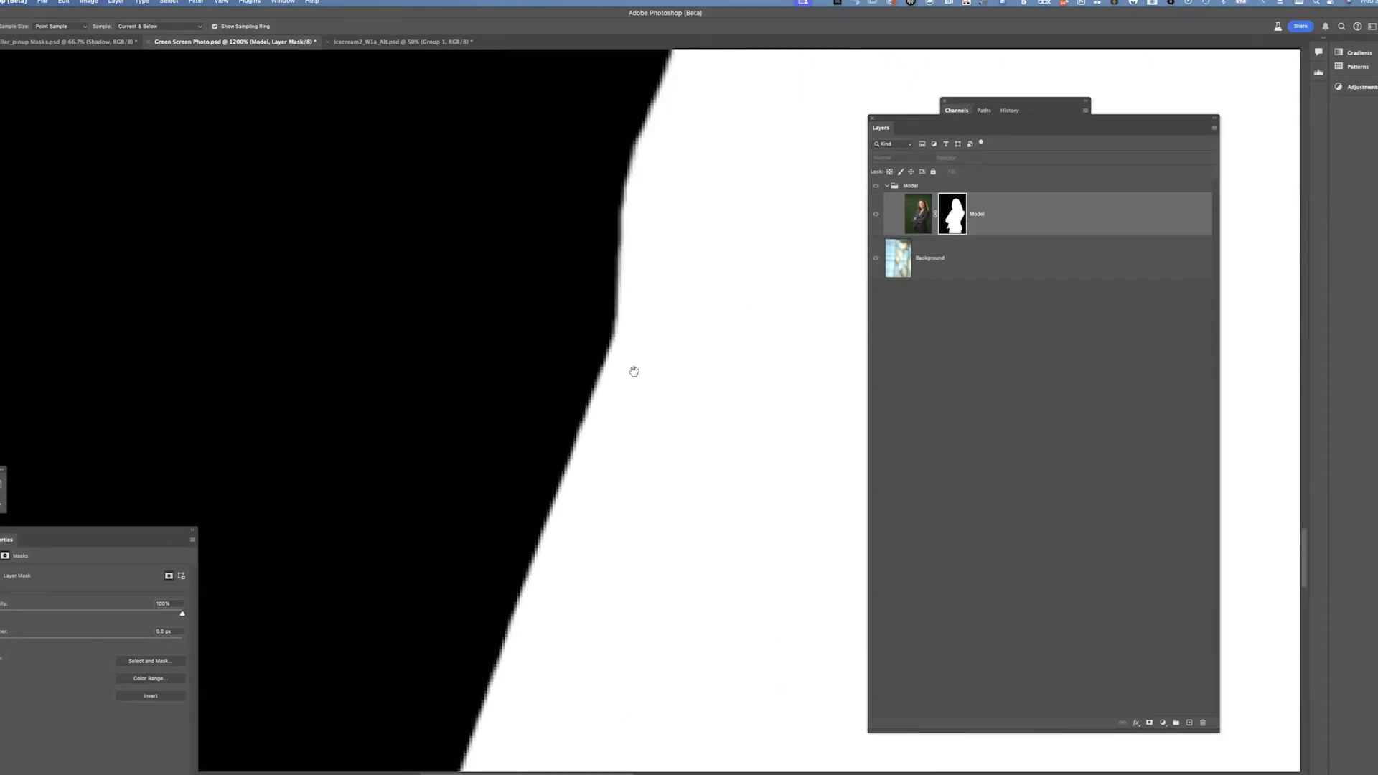
pyautogui.moveTo(634, 372); pyautogui.dragTo(560, 610)
pyautogui.moveTo(459, 373); pyautogui.dragTo(658, 567)
pyautogui.moveTo(635, 373); pyautogui.dragTo(610, 617)
pyautogui.moveTo(624, 426); pyautogui.dragTo(445, 610)
pyautogui.moveTo(669, 351); pyautogui.dragTo(516, 531)
pyautogui.moveTo(649, 406); pyautogui.dragTo(603, 624)
pyautogui.moveTo(610, 316); pyautogui.dragTo(295, 625)
pyautogui.moveTo(651, 402); pyautogui.dragTo(558, 459)
pyautogui.moveTo(672, 428); pyautogui.dragTo(590, 452)
pyautogui.scroll(-7, 604, 435)
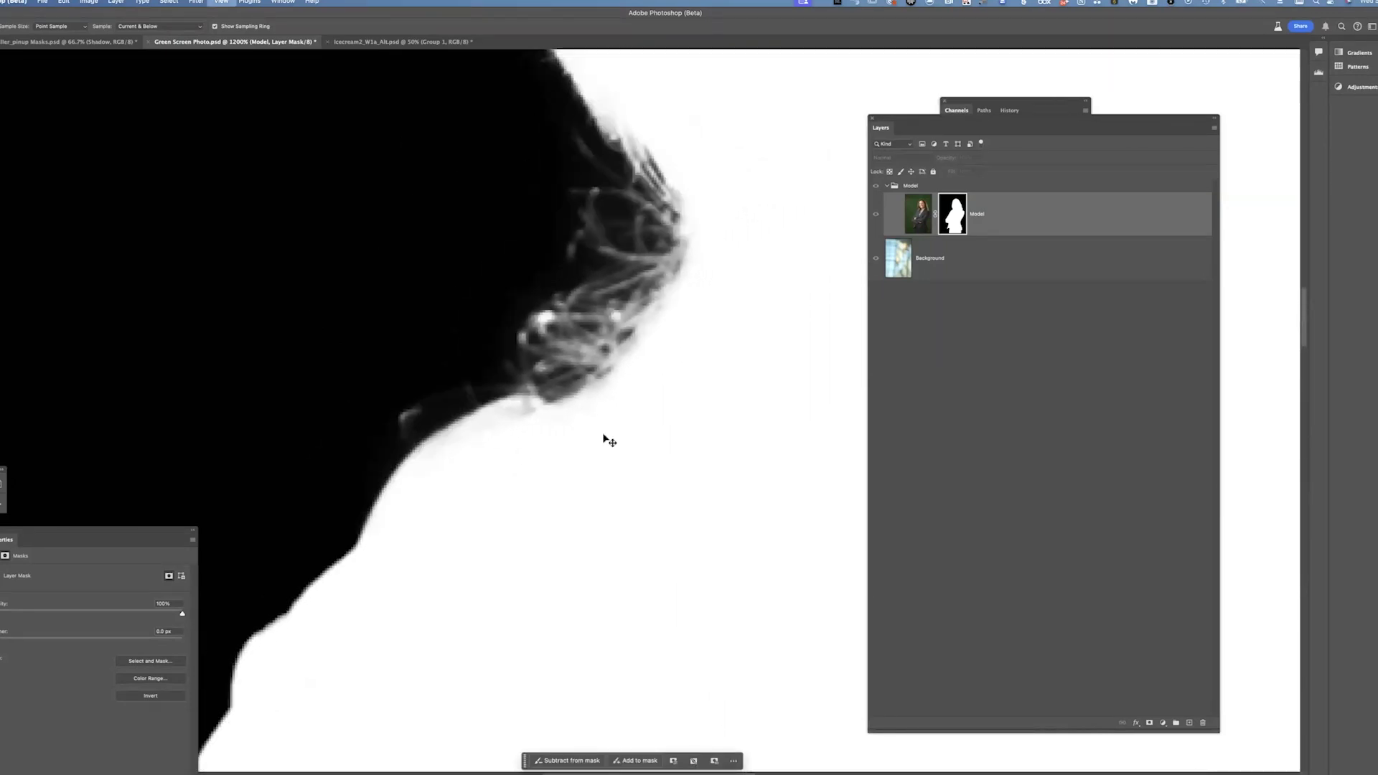
pyautogui.moveTo(842, 340); pyautogui.dragTo(555, 68)
pyautogui.moveTo(668, 279); pyautogui.dragTo(660, 434)
pyautogui.moveTo(642, 346); pyautogui.dragTo(655, 394)
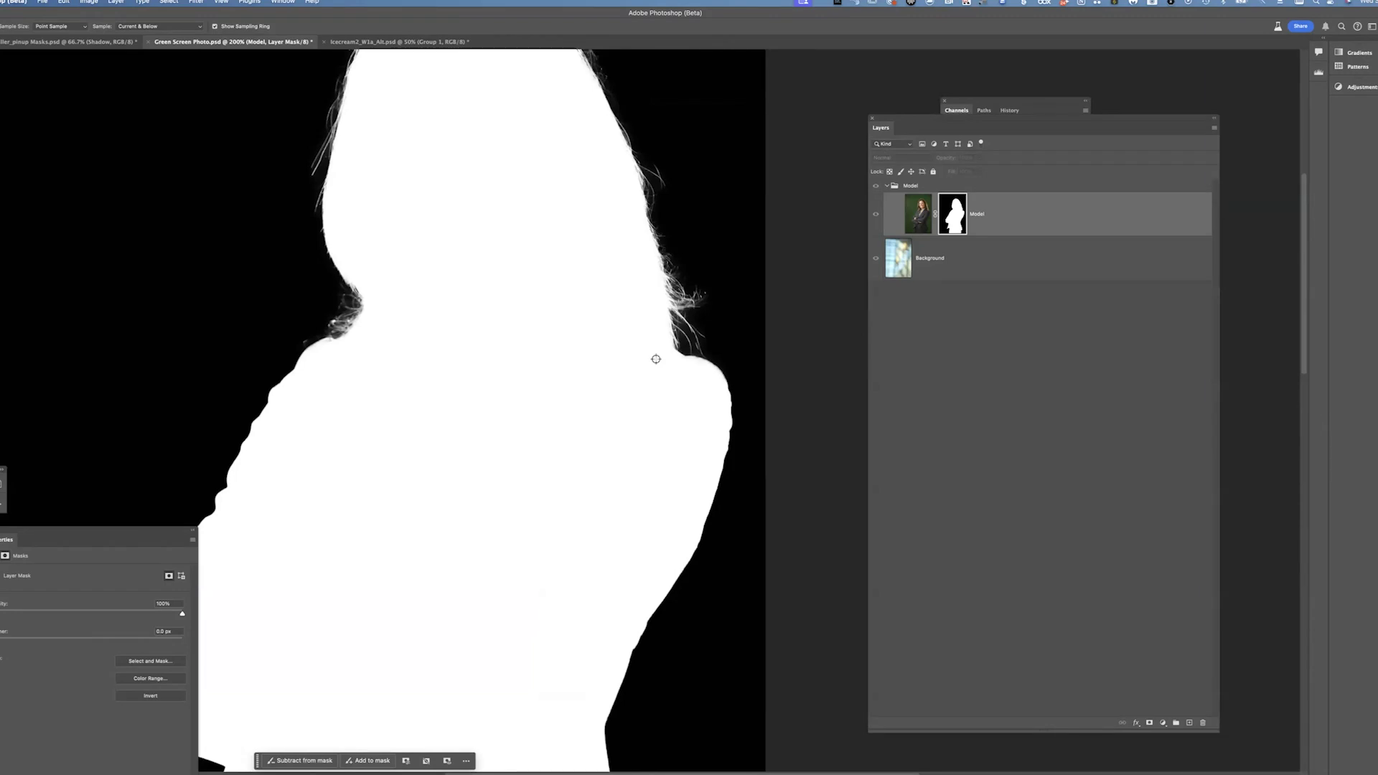
# Return to the composite view, check the Model Mask channel in the Channels panel, and reselect the layer mask
pyautogui.click(876, 215)
pyautogui.click(1026, 219)
pyautogui.moveTo(571, 333); pyautogui.dragTo(627, 360)
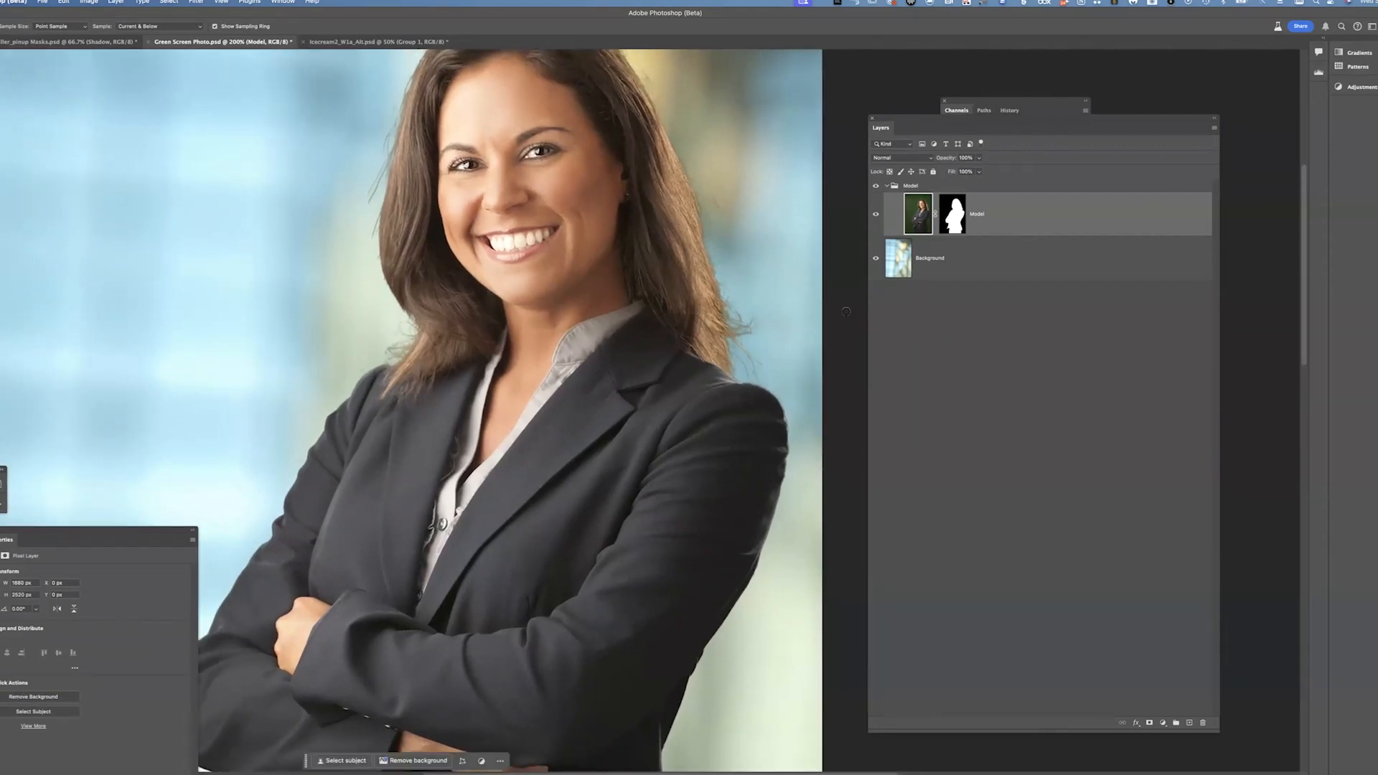
pyautogui.doubleClick(1027, 103)
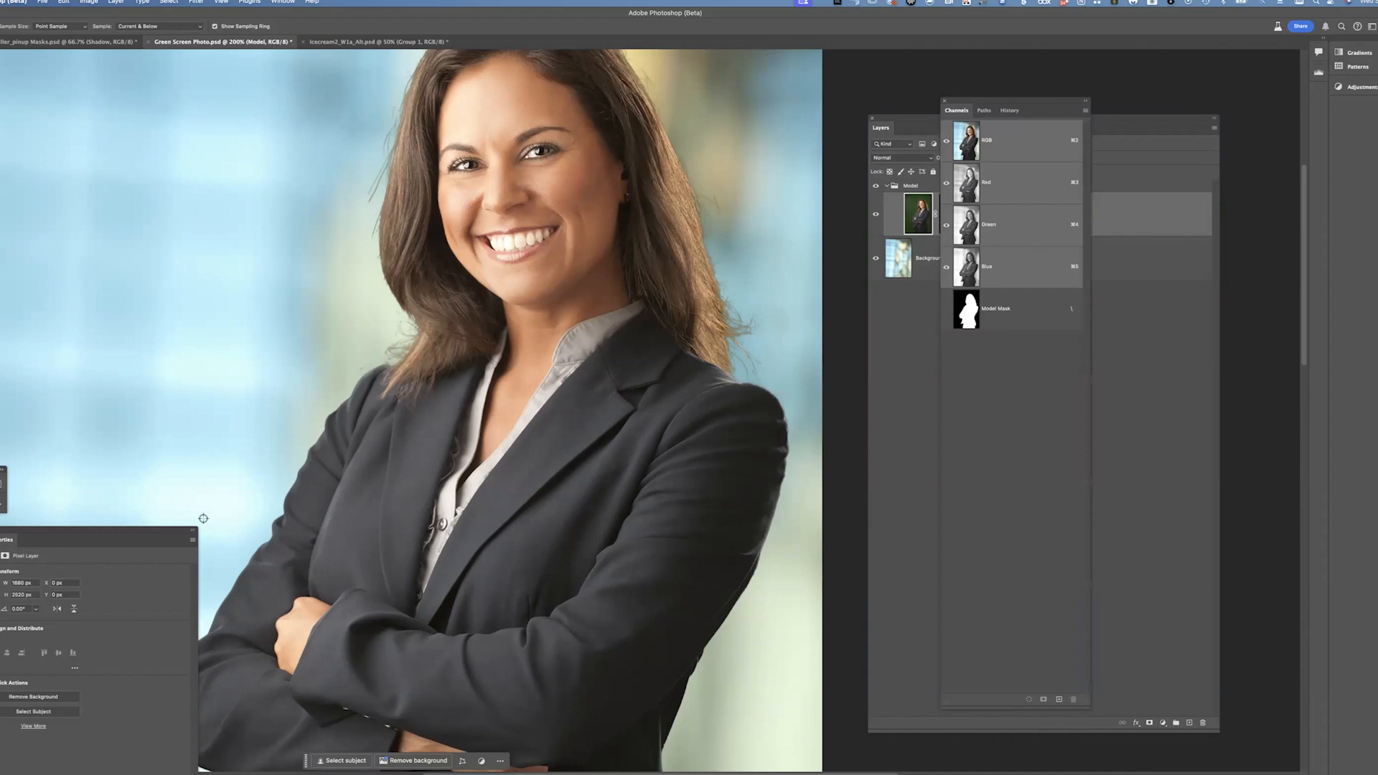
pyautogui.click(909, 384)
pyautogui.click(956, 214)
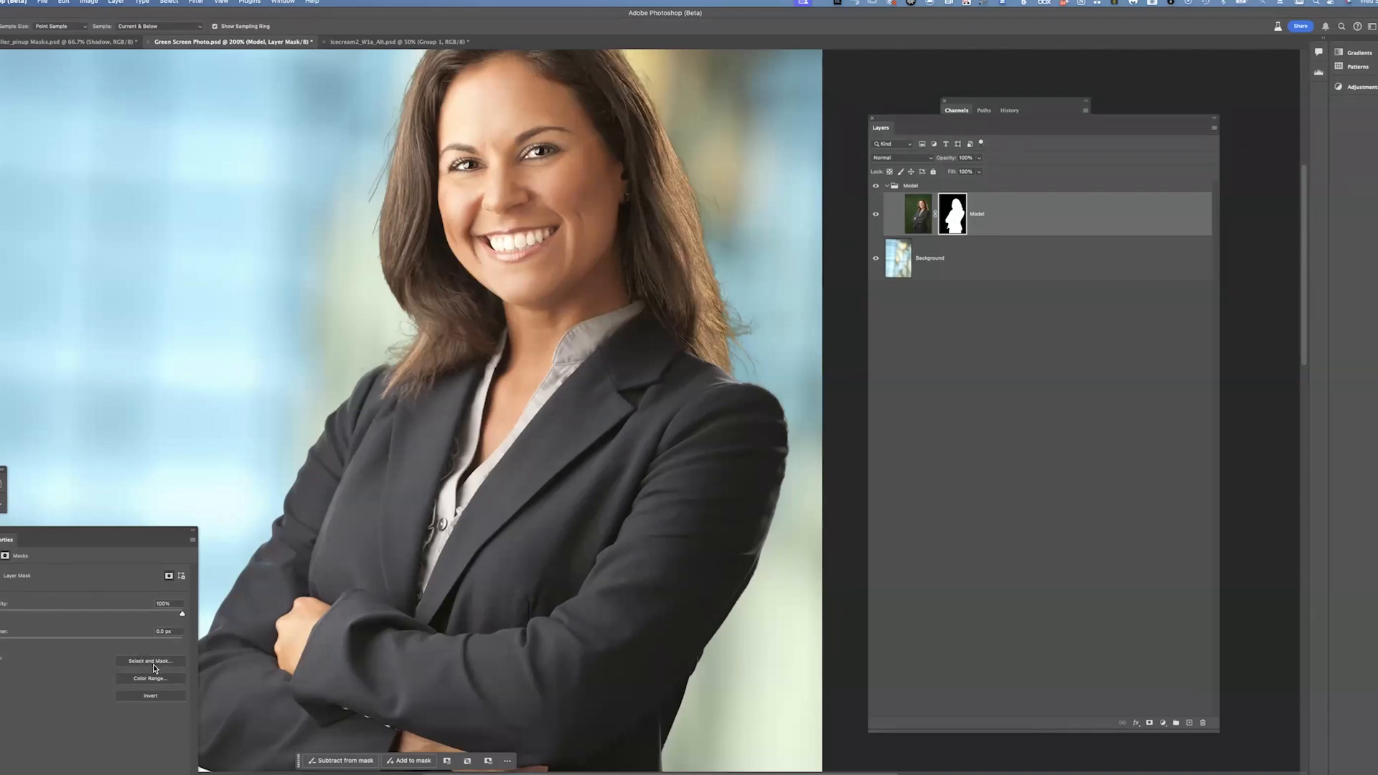
# Open Select and Mask for the Model layer mask and cycle through its refinement and brush tools
pyautogui.click(168, 2)
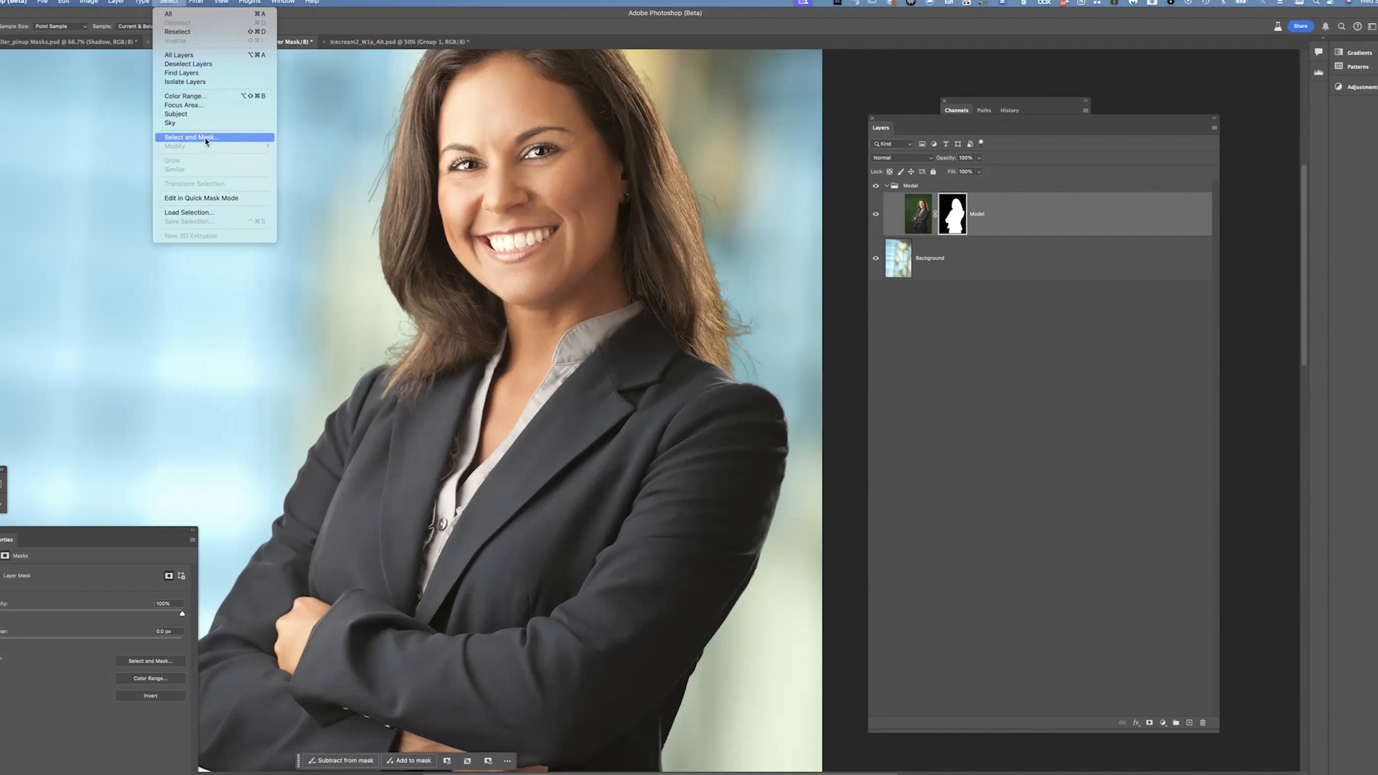
pyautogui.click(144, 164)
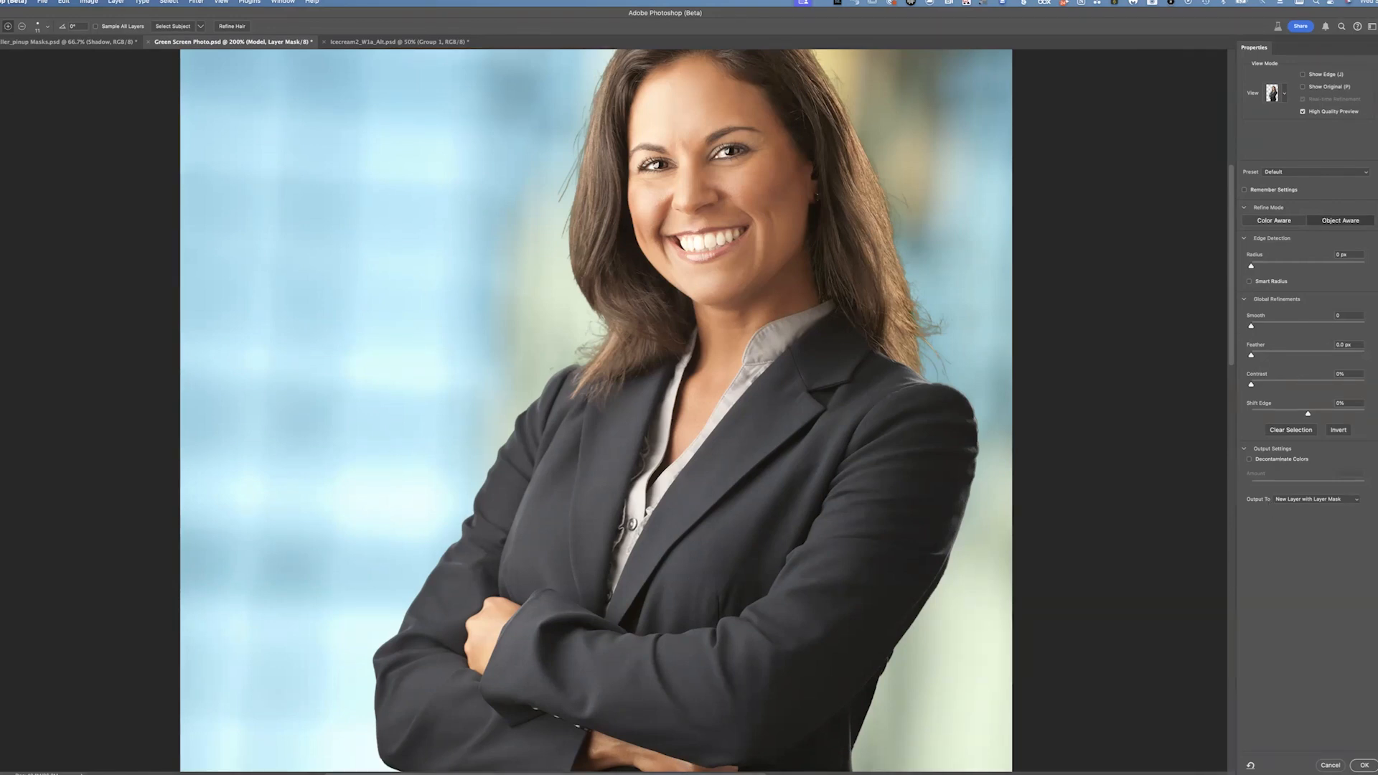
pyautogui.press('r')
pyautogui.press('w')
pyautogui.press('r')
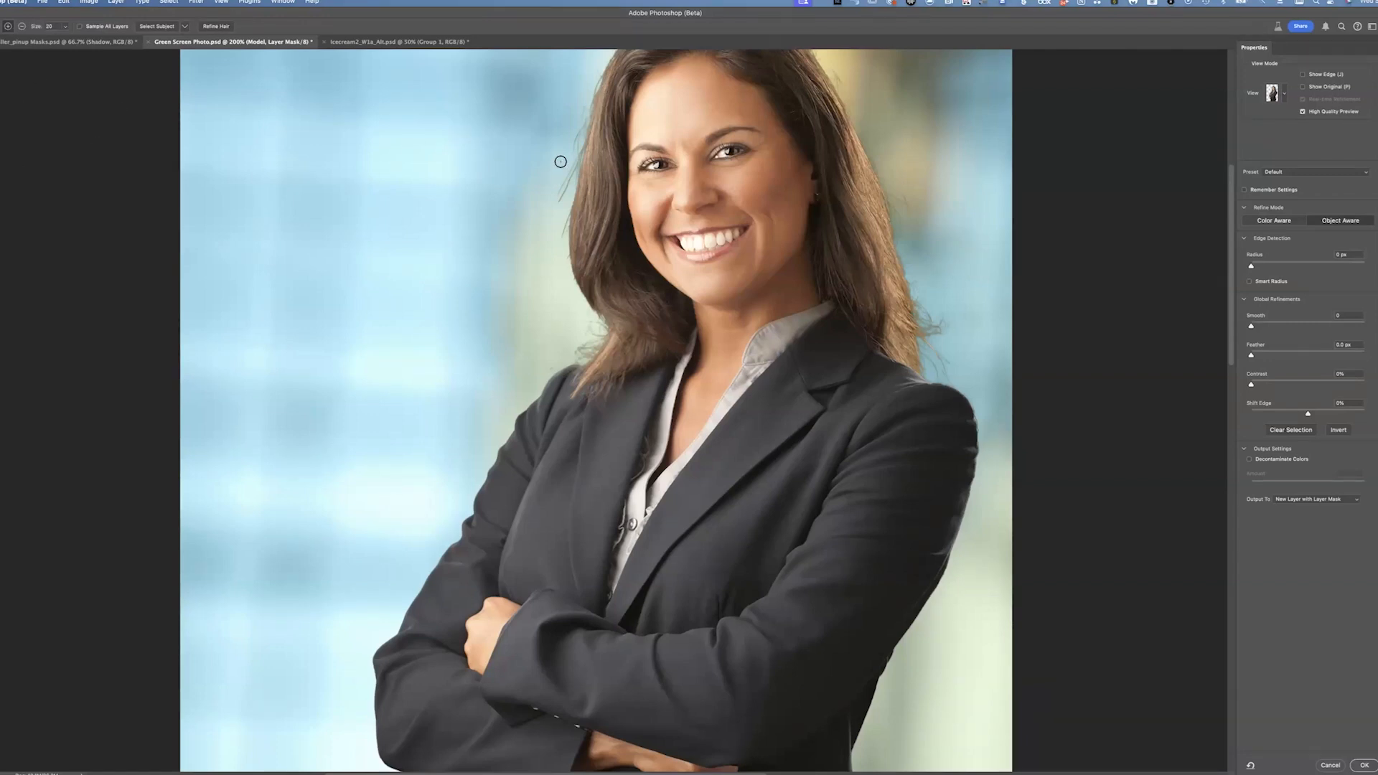
pyautogui.press('w')
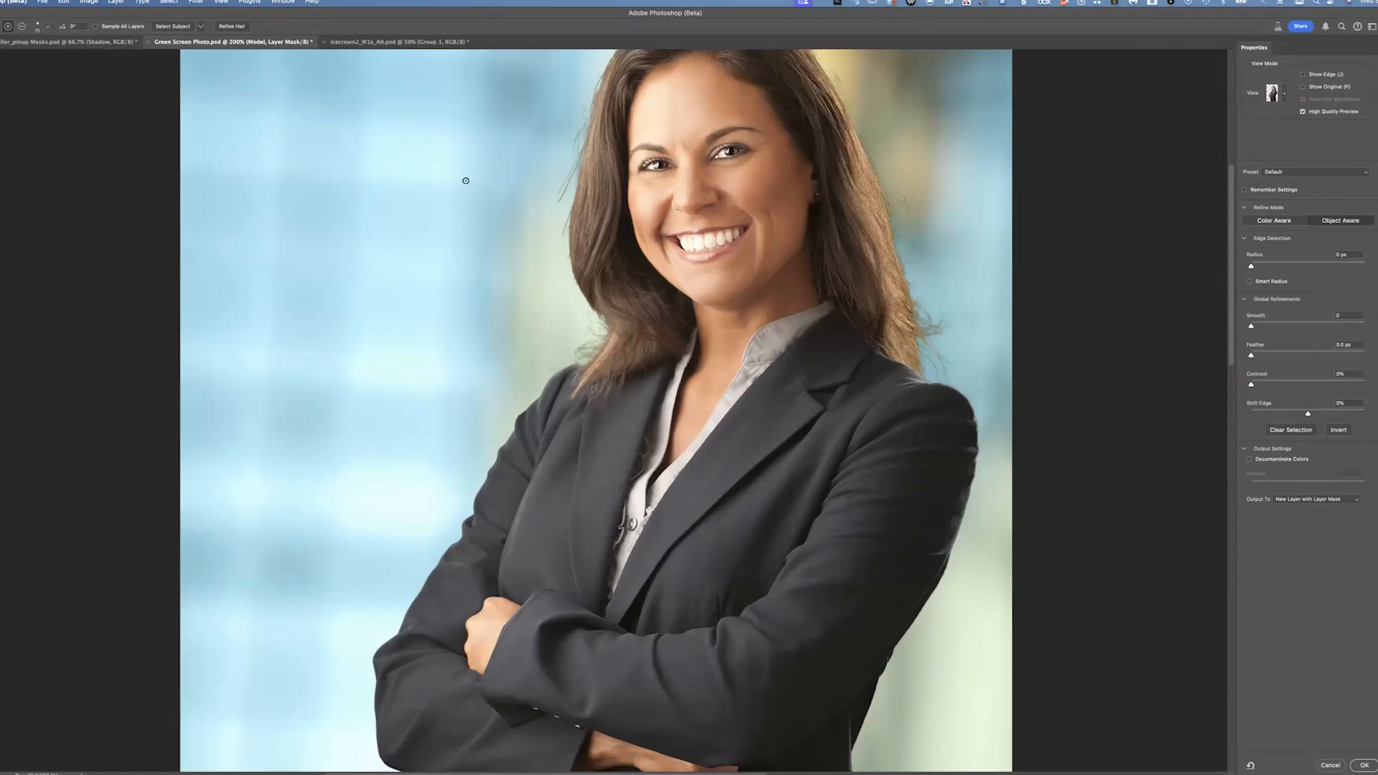
pyautogui.press('b')
pyautogui.moveTo(561, 317); pyautogui.dragTo(444, 427)
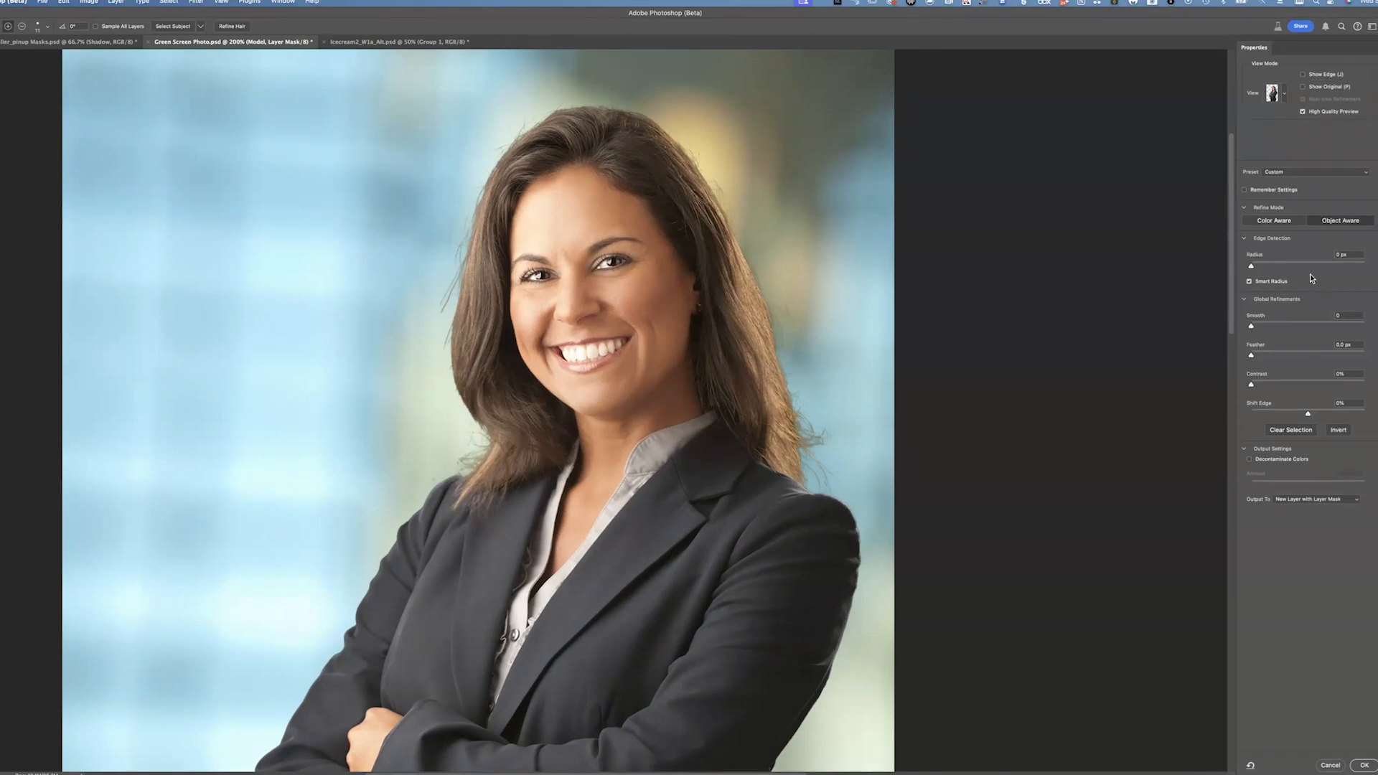
# Enable Smart Radius and increase the edge detection Radius
pyautogui.click(1255, 267)
pyautogui.moveTo(1279, 268); pyautogui.dragTo(1324, 272)
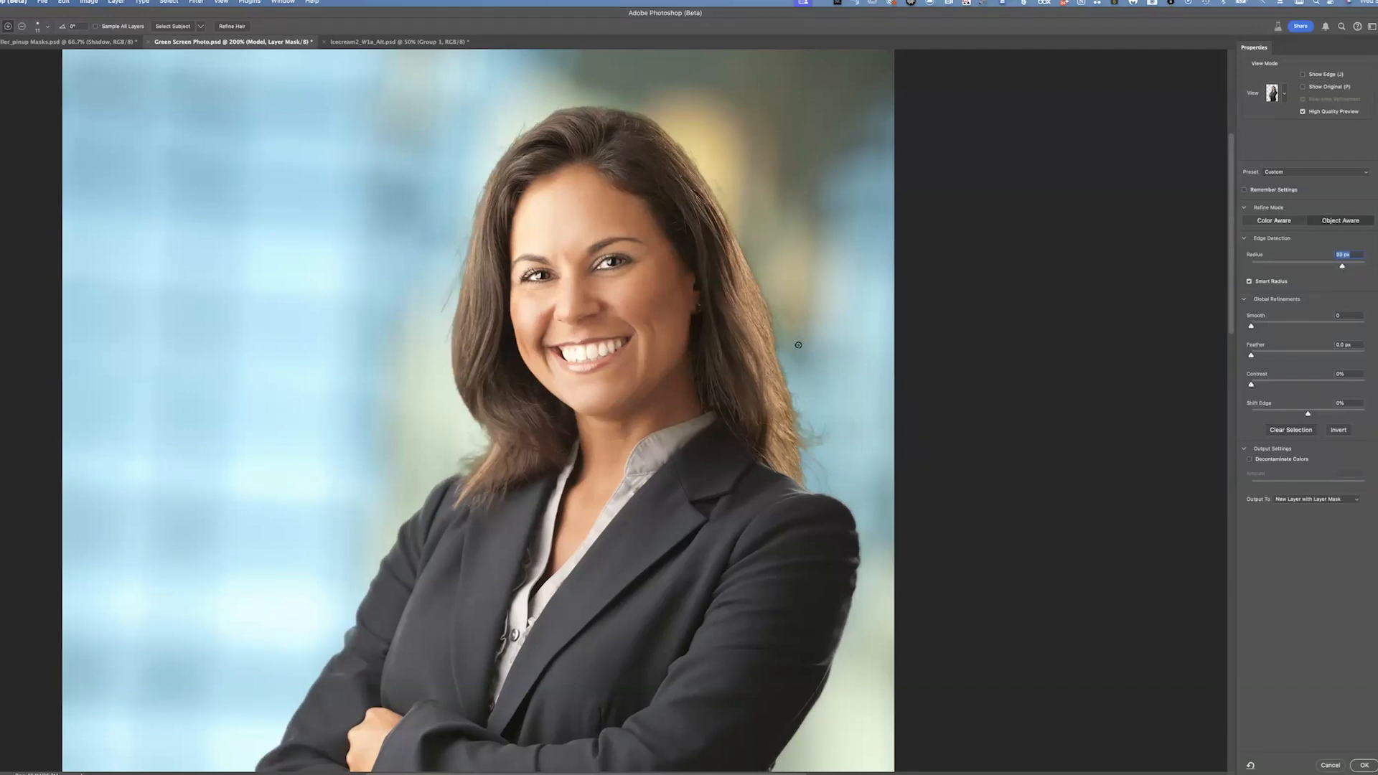
# Pan across the hair and shoulder edges to inspect the refined mask preview
pyautogui.scroll(6, 798, 346)
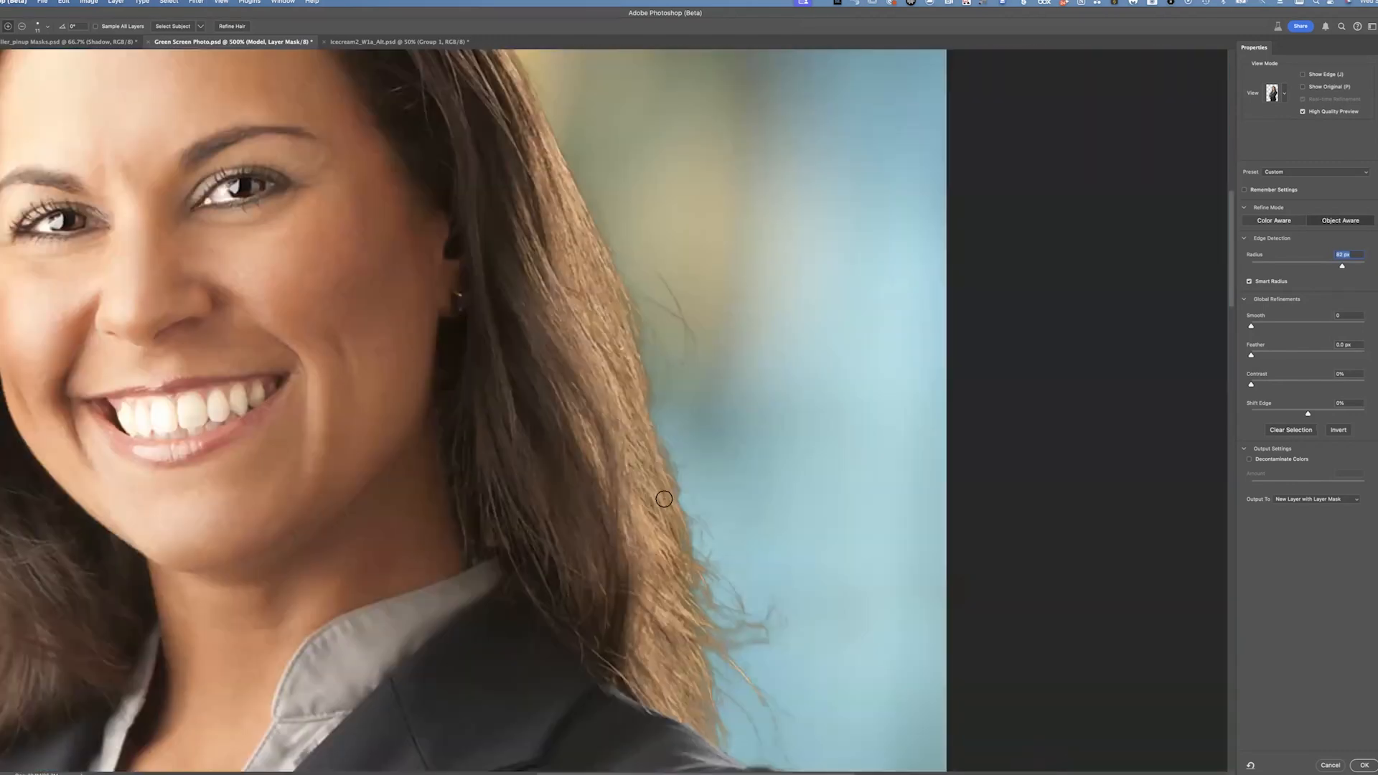
pyautogui.scroll(10, 640, 375)
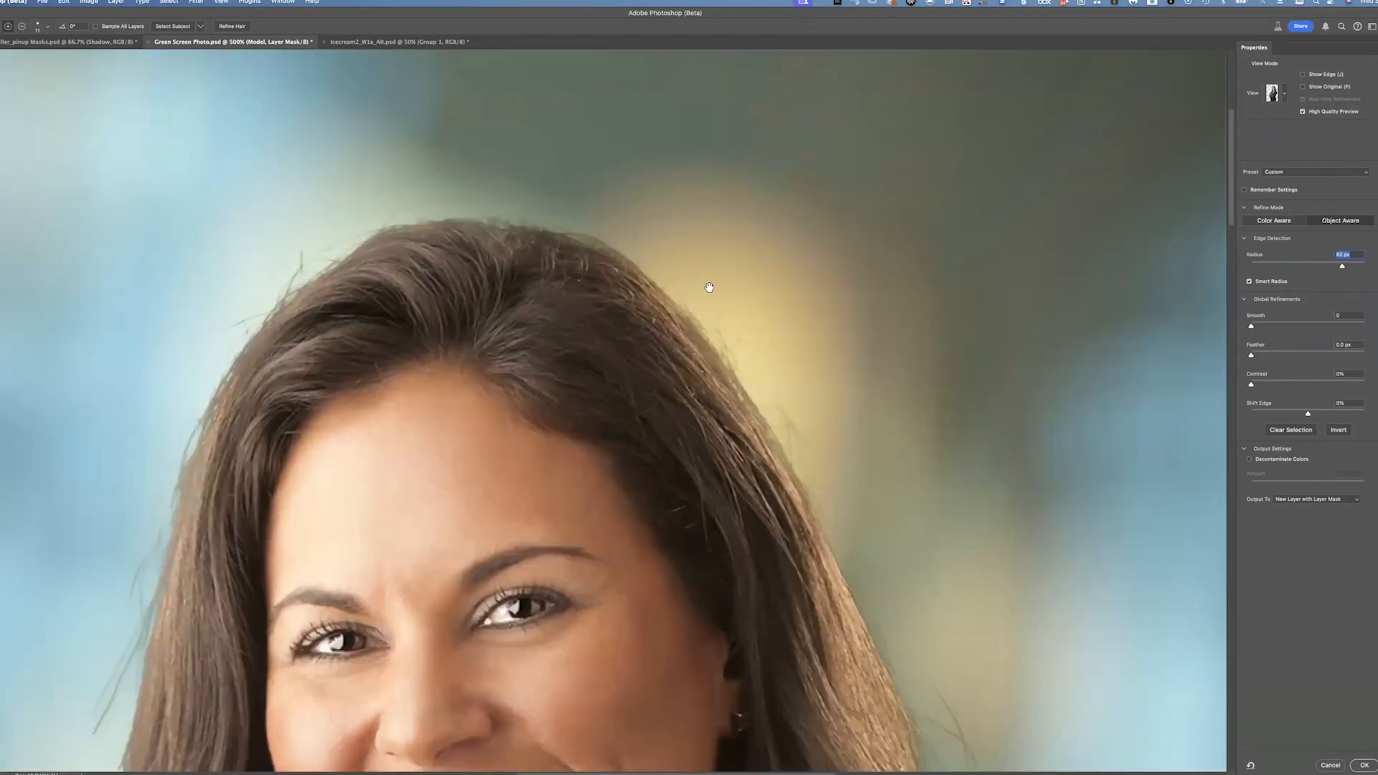
pyautogui.scroll(-10, 710, 287)
pyautogui.hscroll(-8, 709, 287)
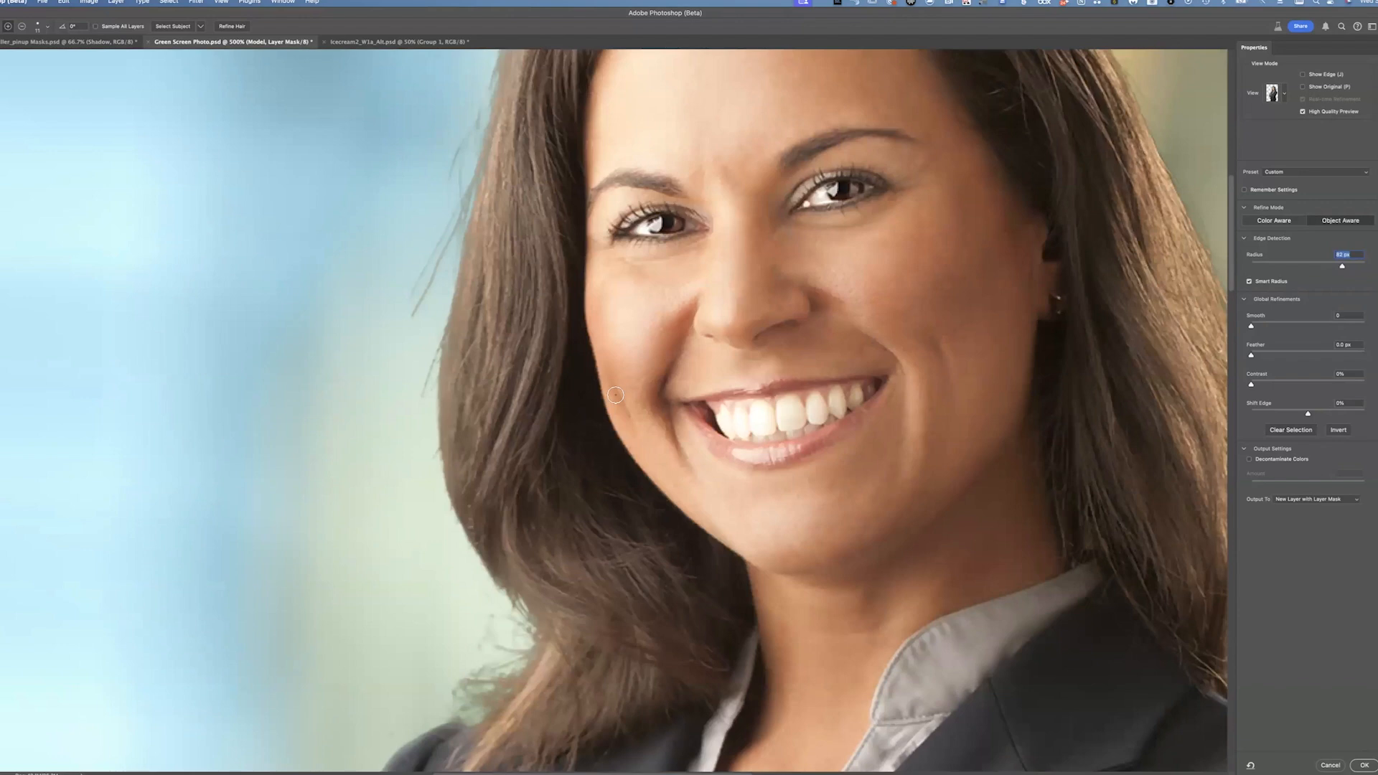
pyautogui.scroll(-6, 615, 395)
pyautogui.hscroll(-2, 615, 395)
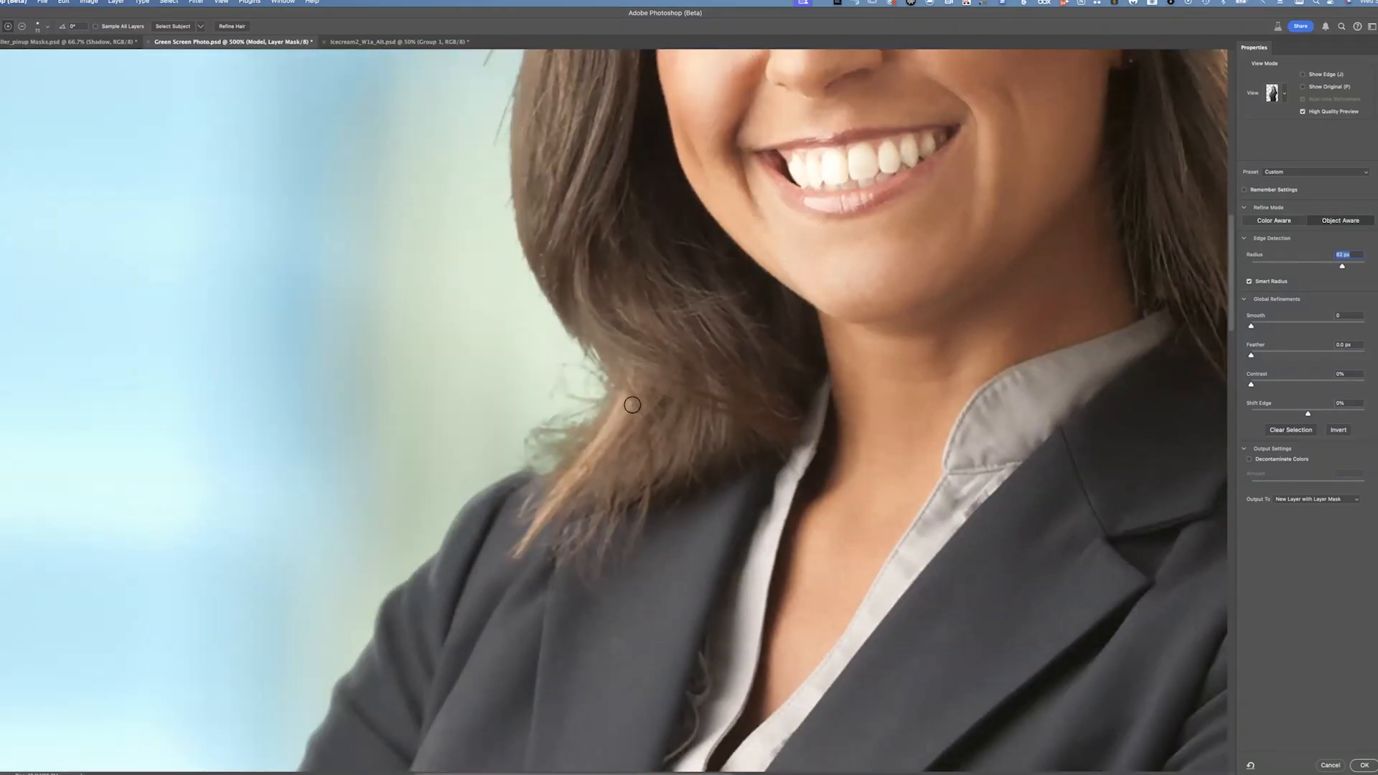
pyautogui.hscroll(2, 623, 420)
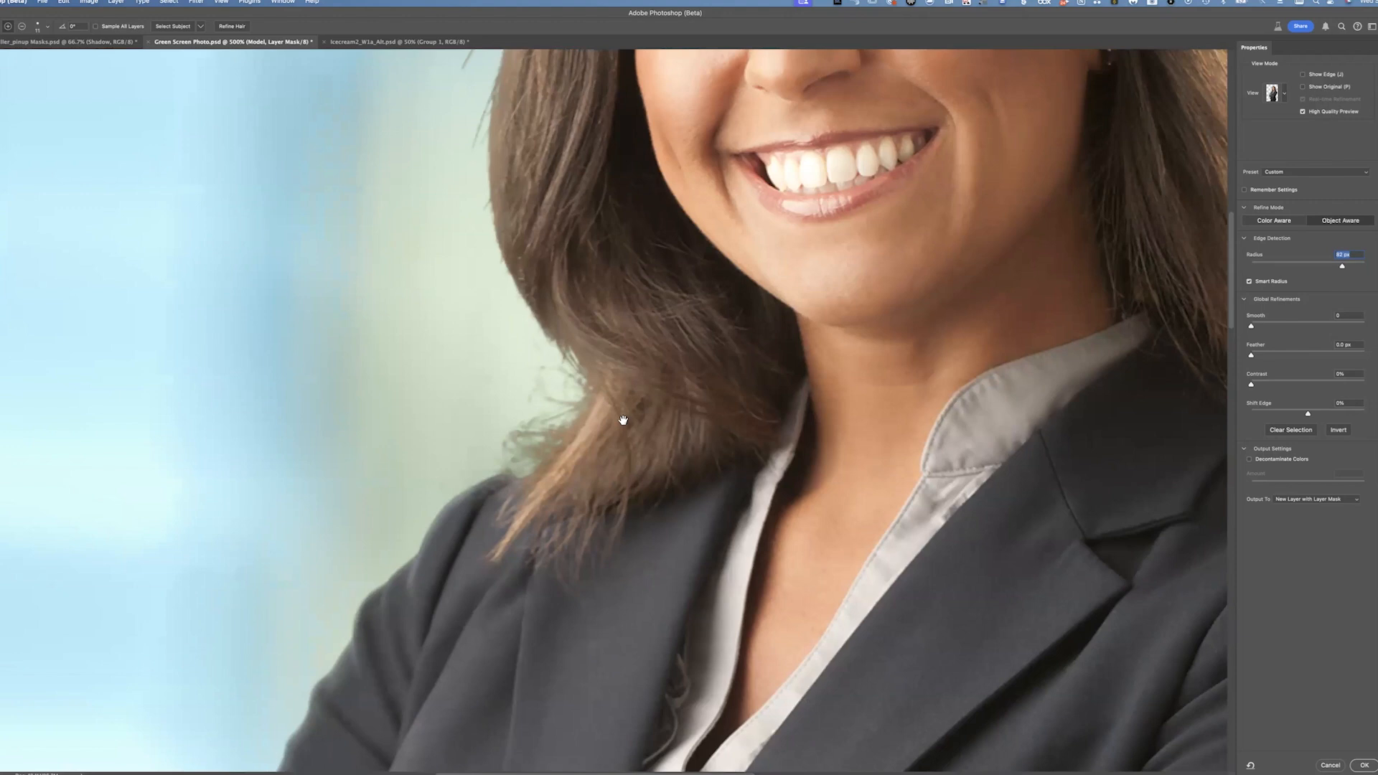
pyautogui.hscroll(10, 623, 420)
pyautogui.scroll(3, 623, 420)
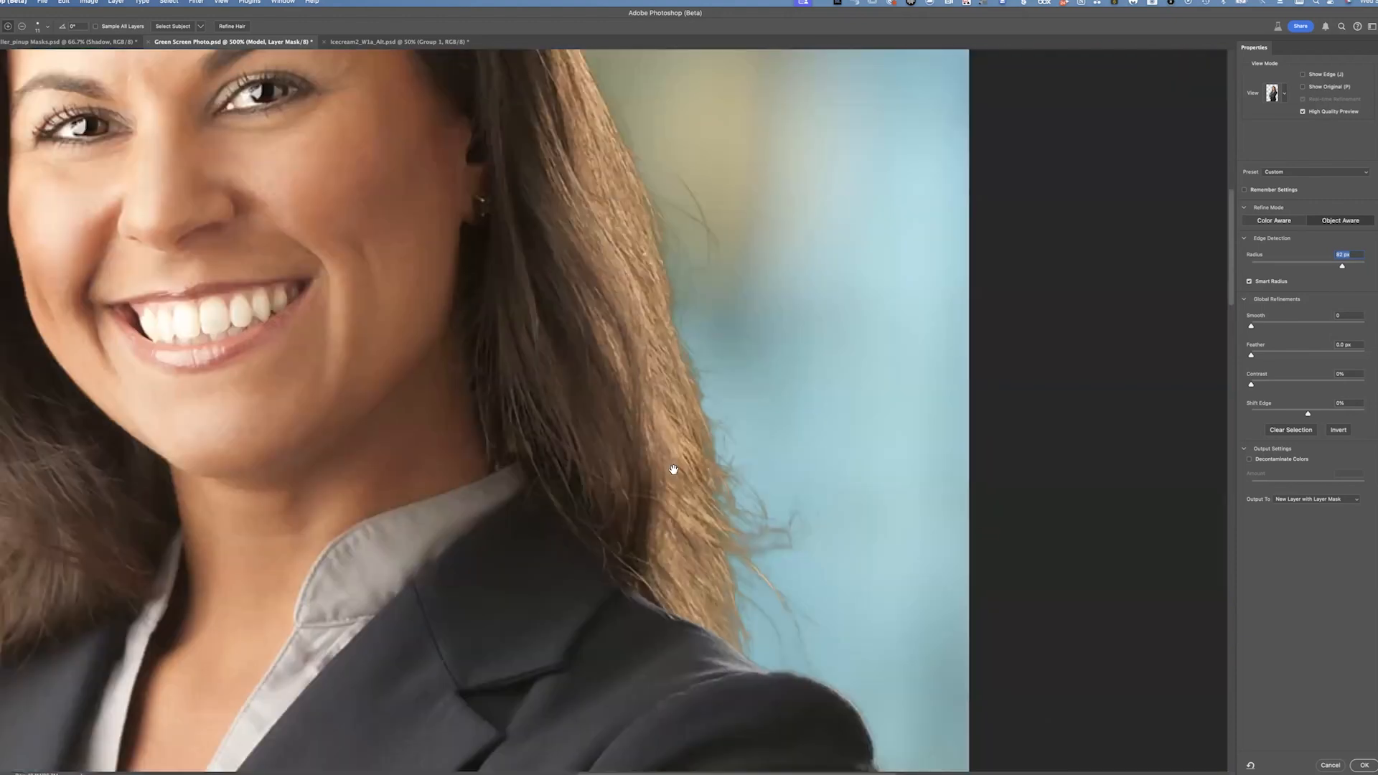
pyautogui.scroll(2, 673, 470)
pyautogui.hscroll(-2, 673, 470)
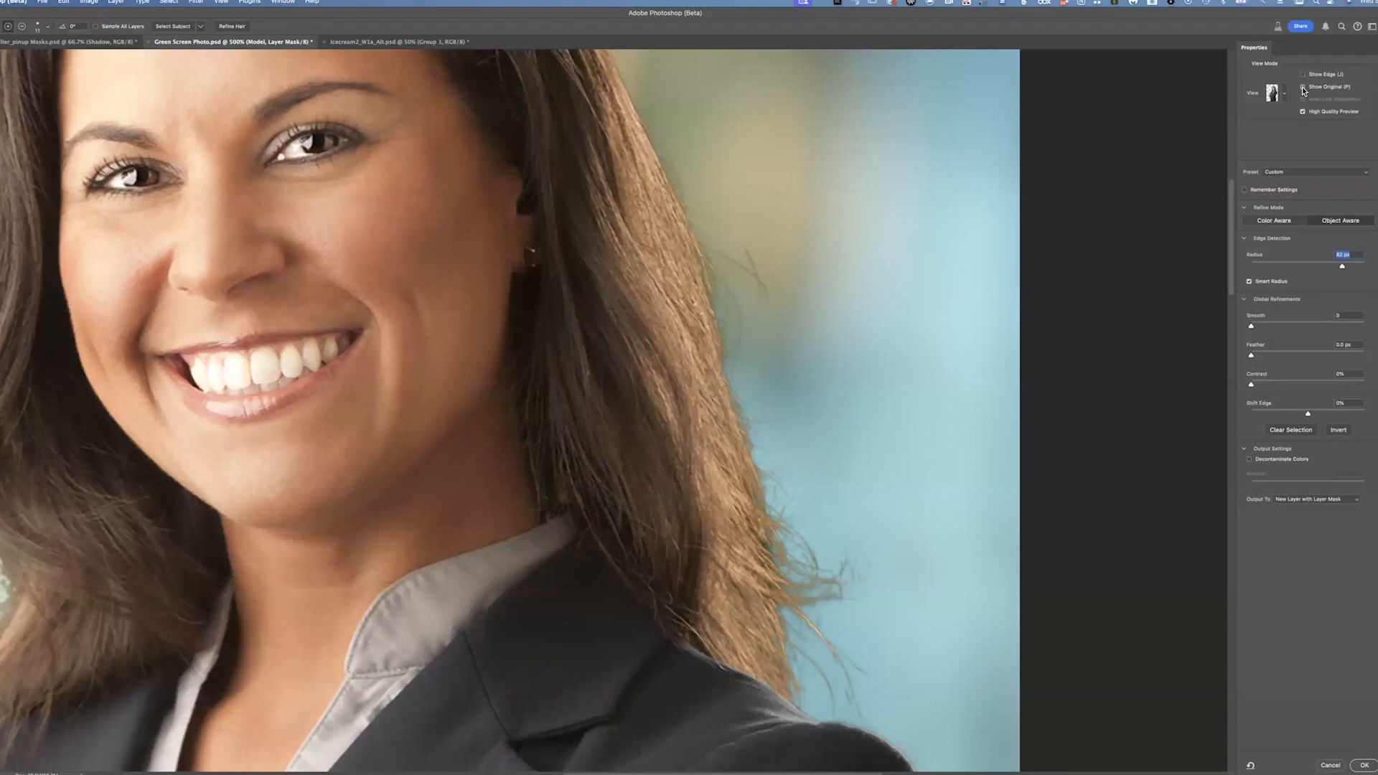
pyautogui.moveTo(793, 473); pyautogui.dragTo(797, 499)
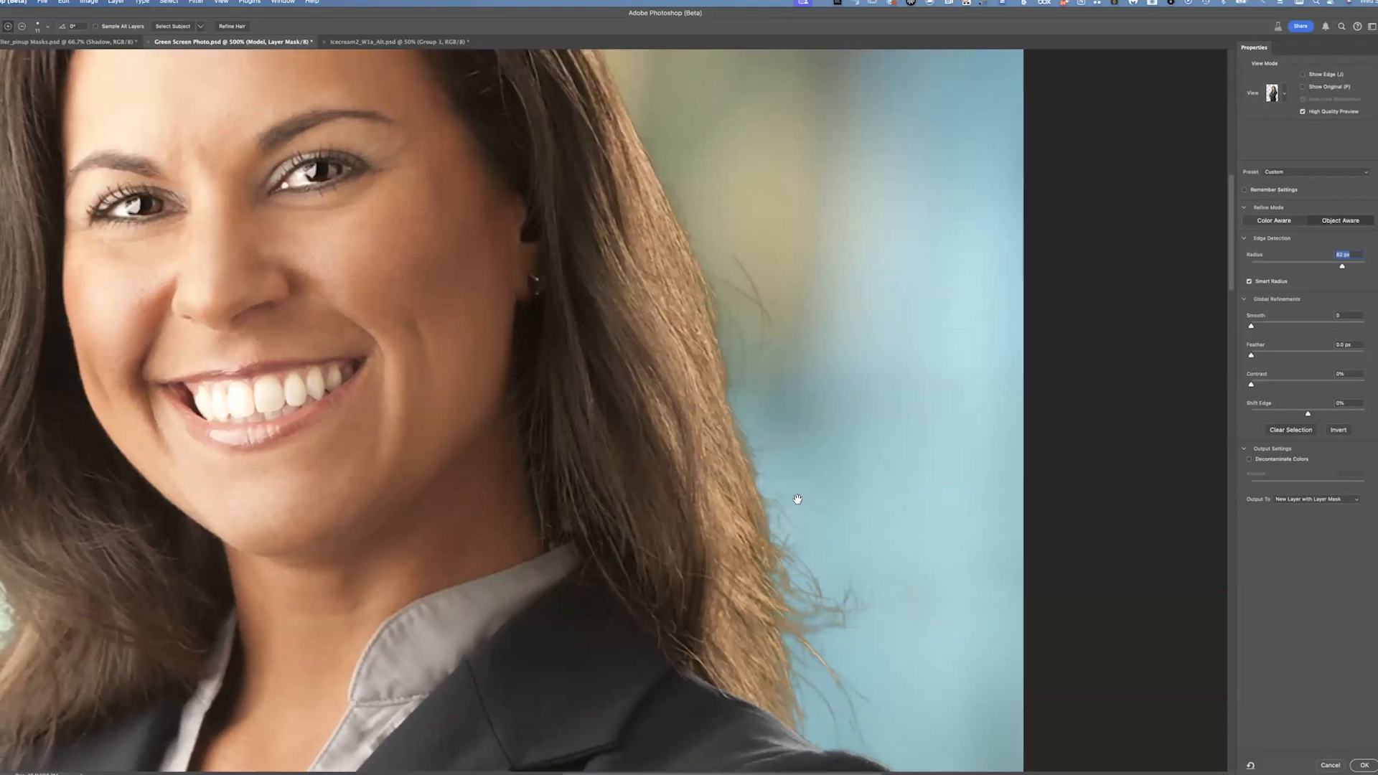
pyautogui.scroll(8, 797, 499)
pyautogui.hscroll(-10, 797, 498)
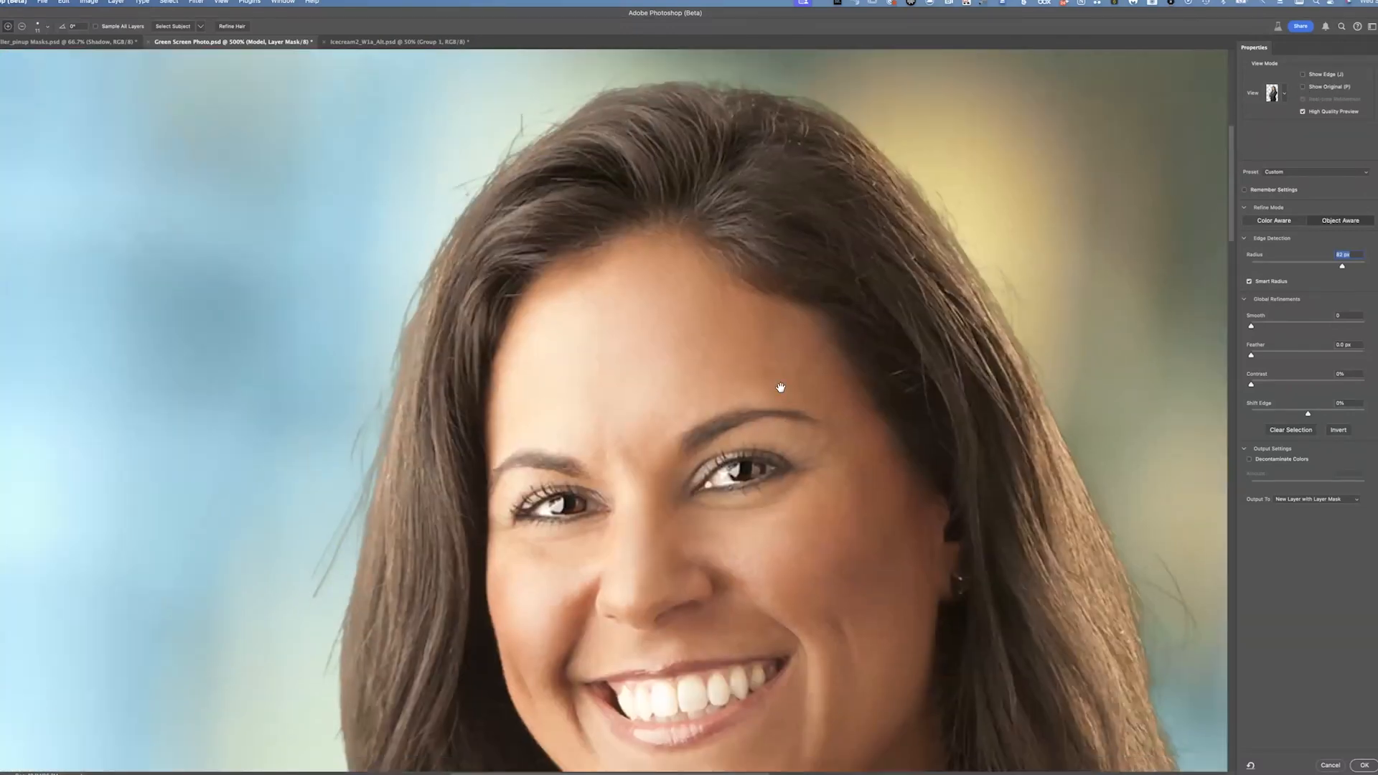
pyautogui.scroll(-10, 780, 387)
pyautogui.hscroll(-4, 780, 388)
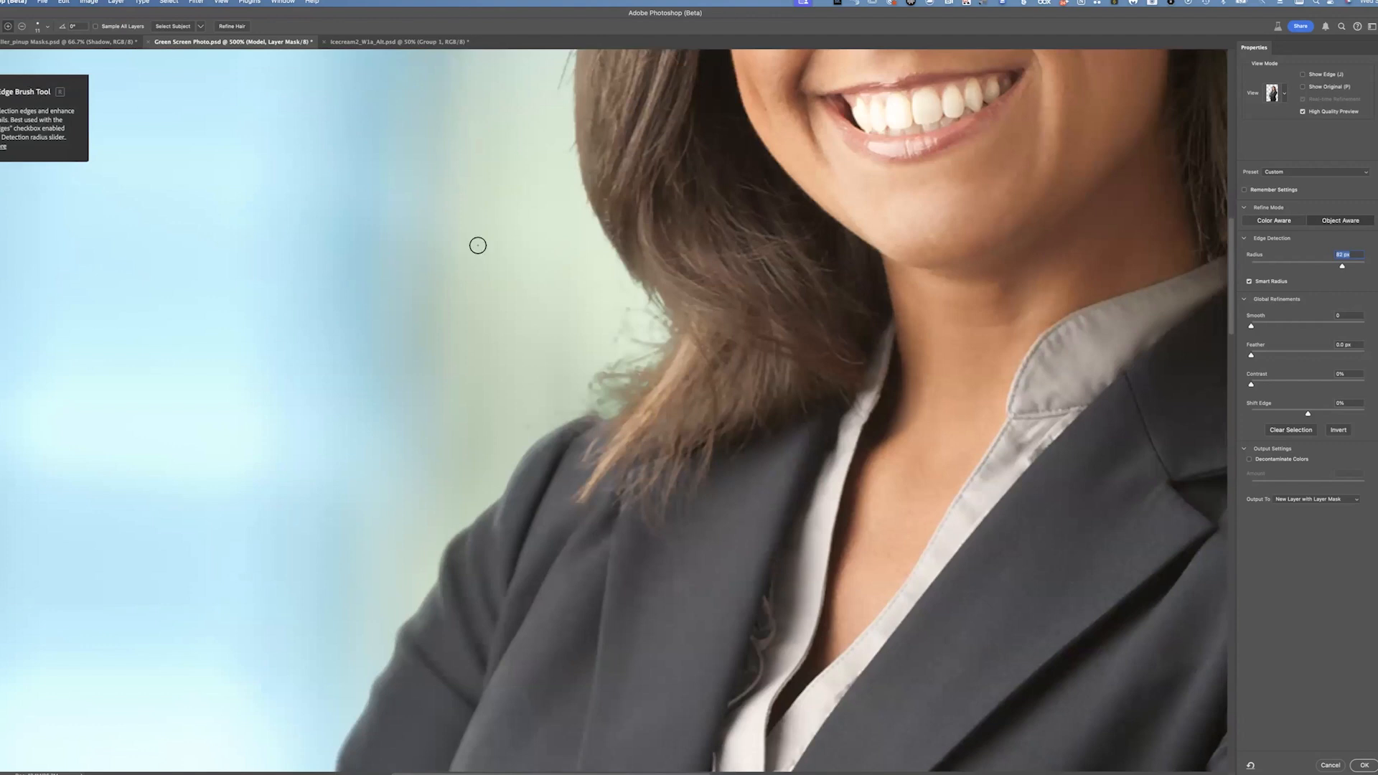
pyautogui.moveTo(639, 370)
pyautogui.mouseDown()
pyautogui.moveTo(591, 396)
pyautogui.moveTo(630, 397)
pyautogui.moveTo(666, 353)
pyautogui.moveTo(662, 319)
pyautogui.moveTo(632, 312)
pyautogui.moveTo(649, 338)
pyautogui.moveTo(669, 338)
pyautogui.moveTo(650, 367)
pyautogui.moveTo(636, 353)
pyautogui.moveTo(599, 388)
pyautogui.mouseUp()
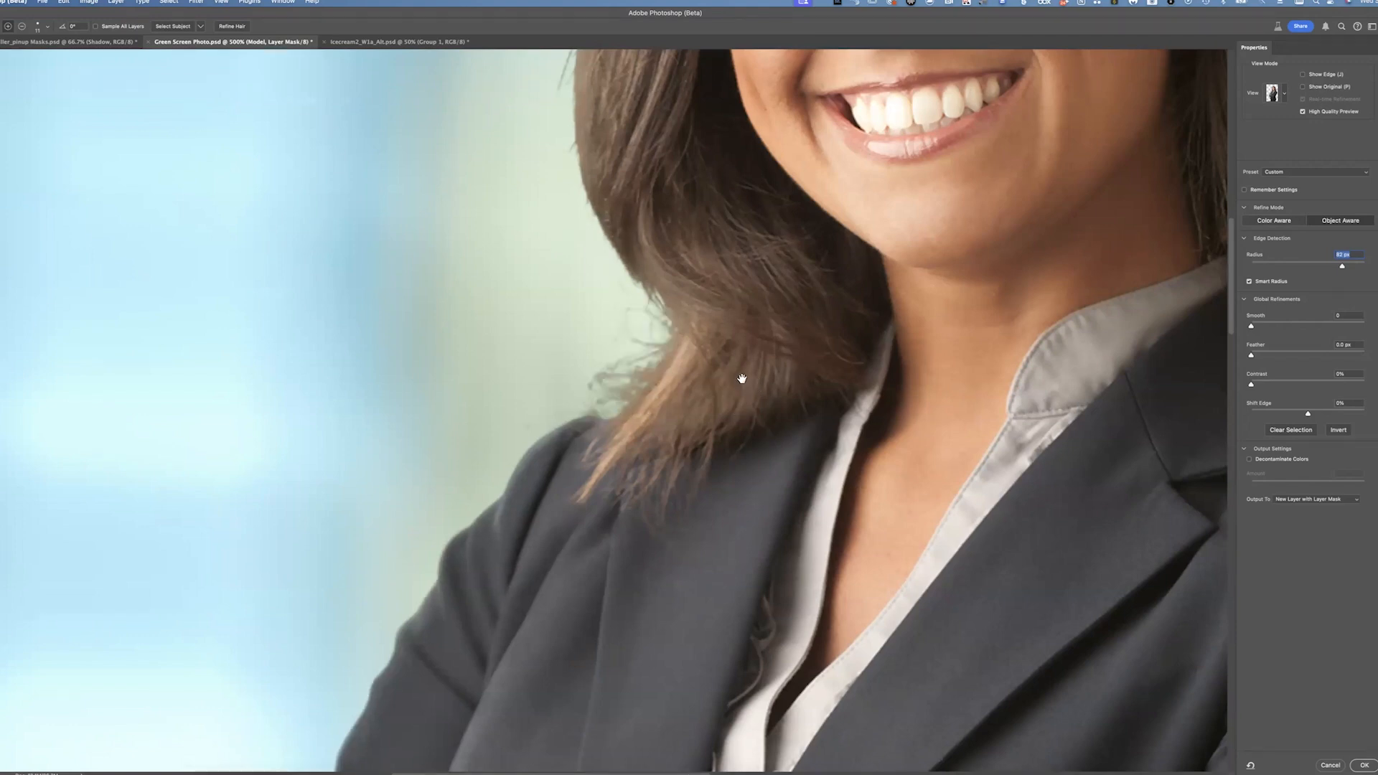
# Pan along the hair ends, jacket shoulder and sleeve edge to examine the edge refinement
pyautogui.moveTo(782, 245)
pyautogui.mouseDown()
pyautogui.moveTo(656, 316)
pyautogui.moveTo(323, 251)
pyautogui.mouseUp()
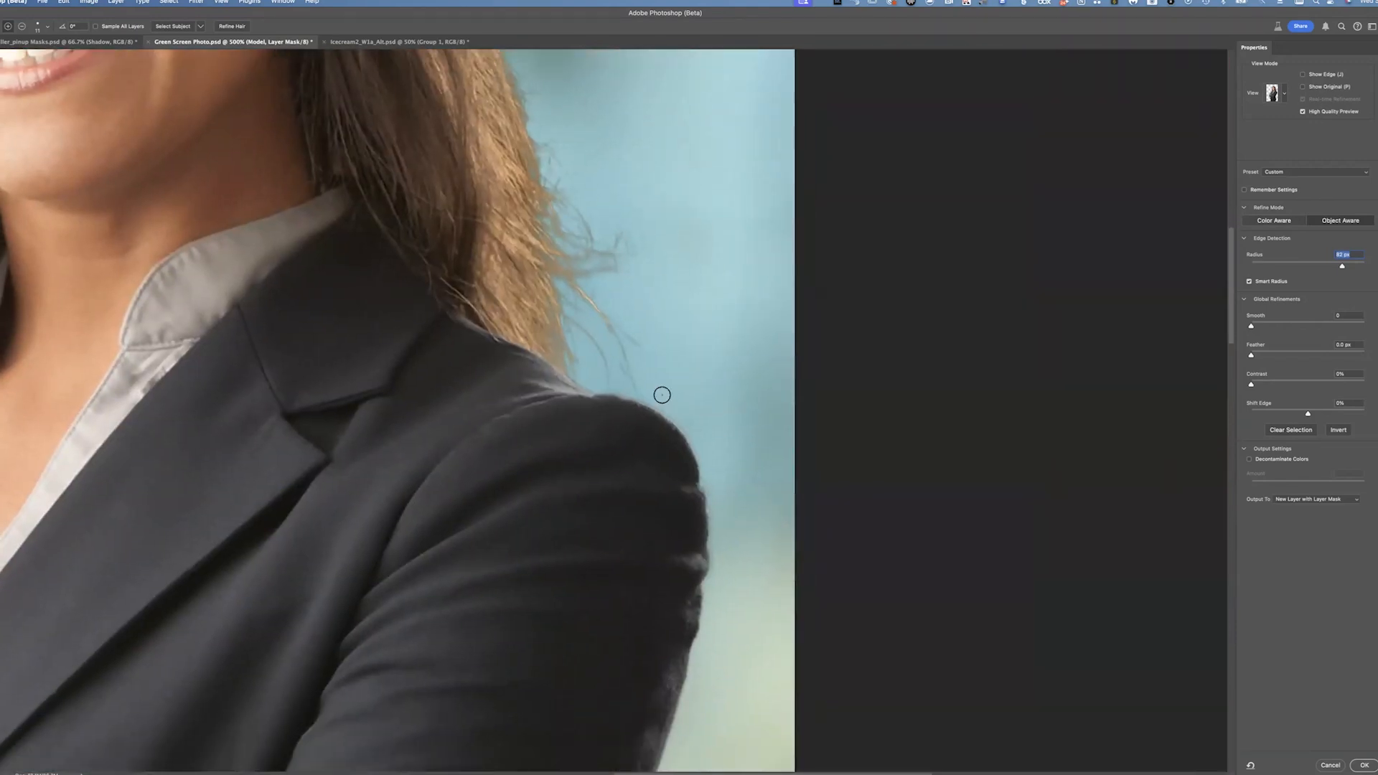
pyautogui.moveTo(629, 385)
pyautogui.mouseDown()
pyautogui.moveTo(668, 402)
pyautogui.moveTo(707, 459)
pyautogui.mouseUp()
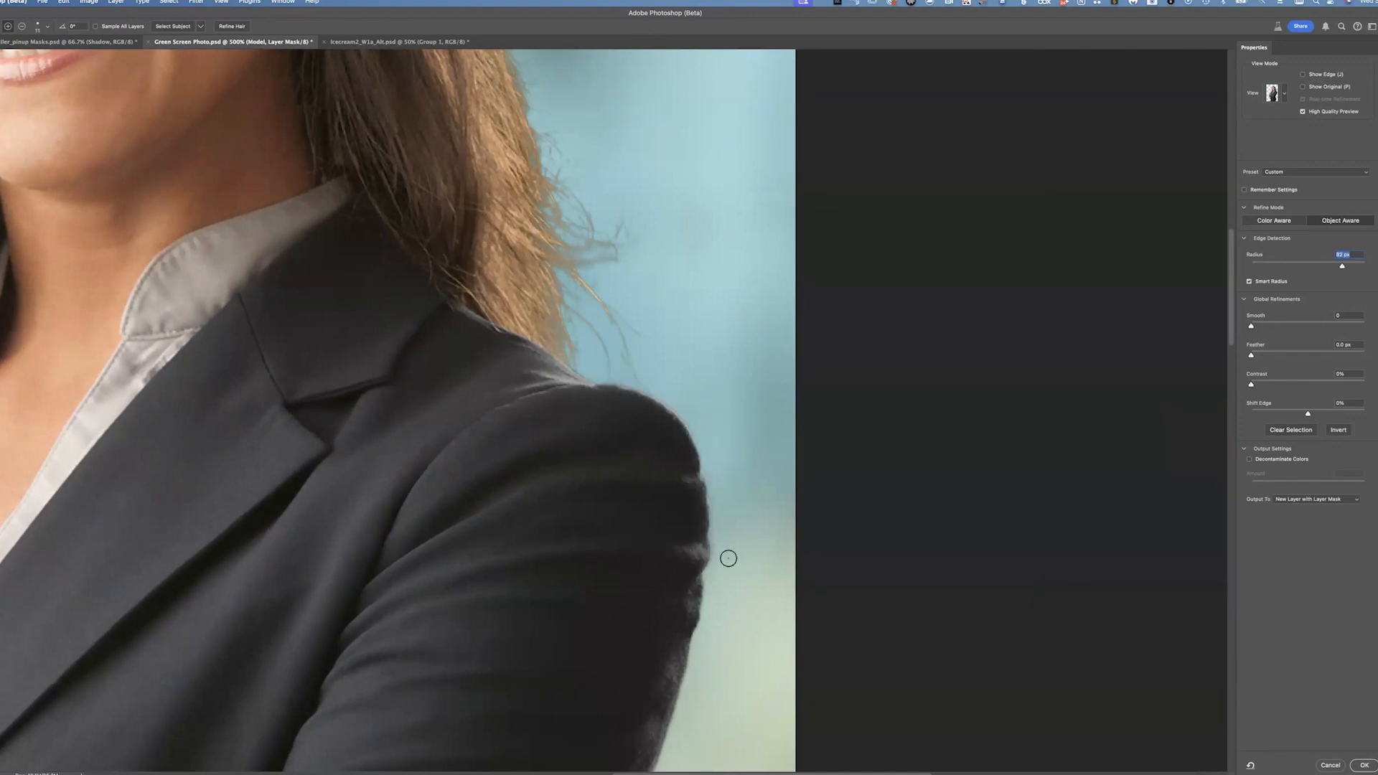
pyautogui.moveTo(564, 405); pyautogui.dragTo(584, 501)
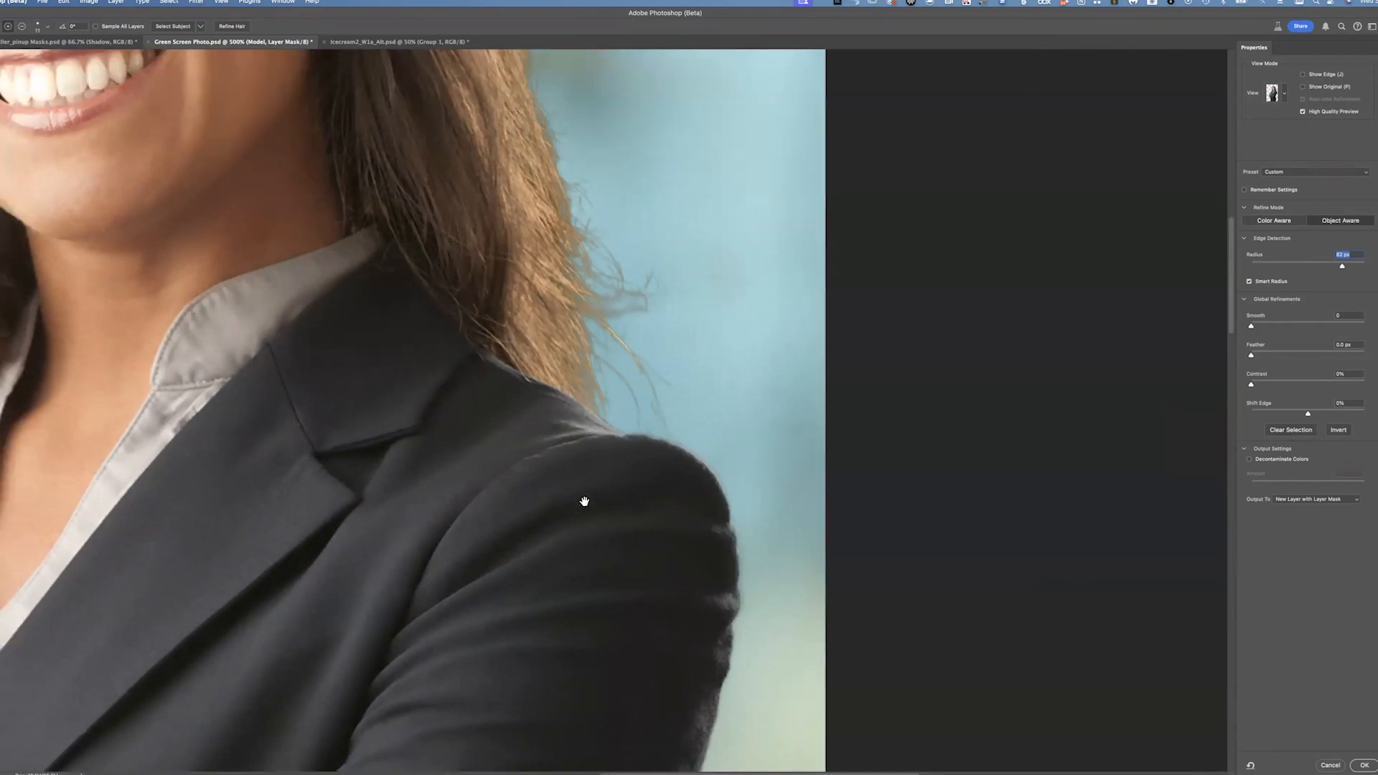
pyautogui.moveTo(556, 436); pyautogui.dragTo(627, 516)
pyautogui.moveTo(560, 216); pyautogui.dragTo(695, 516)
pyautogui.moveTo(430, 276)
pyautogui.mouseDown()
pyautogui.moveTo(591, 360)
pyautogui.moveTo(634, 346)
pyautogui.mouseUp()
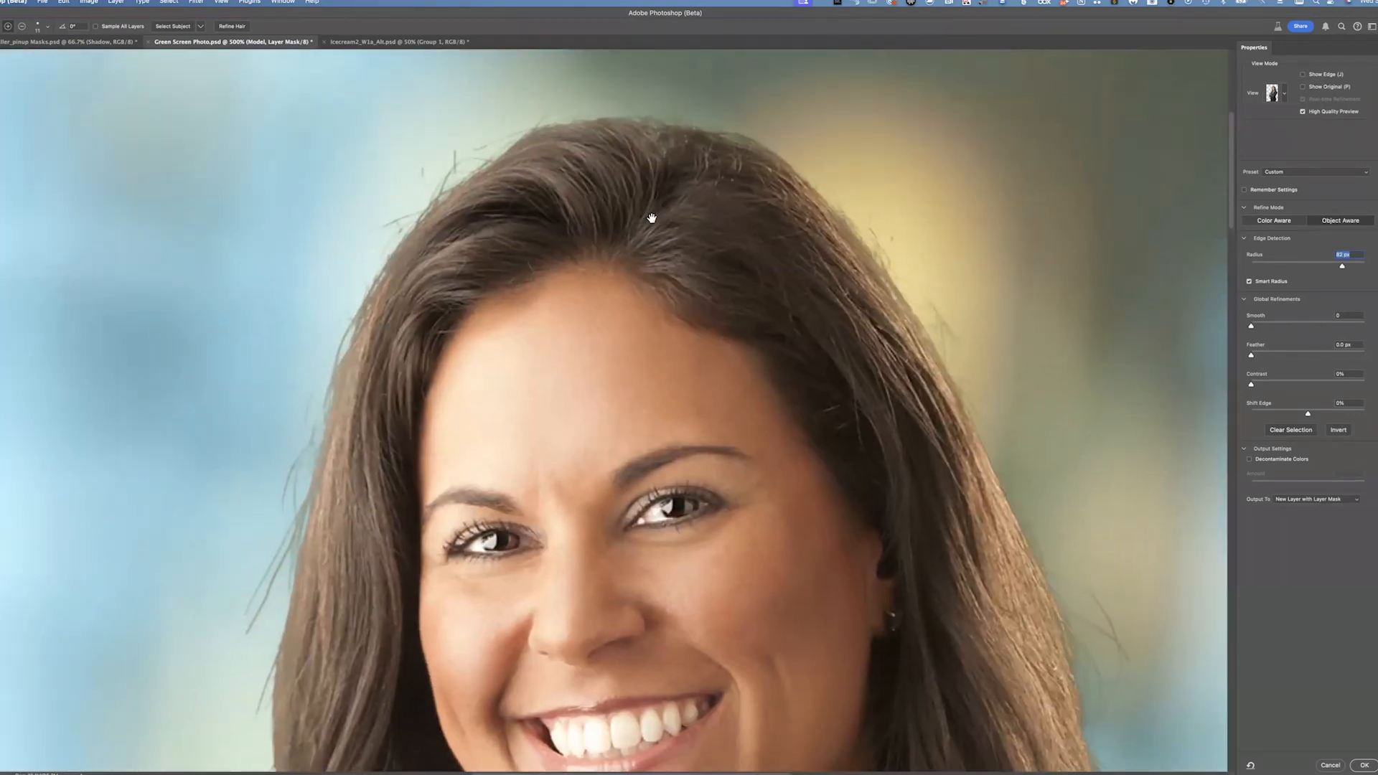
pyautogui.moveTo(535, 686); pyautogui.dragTo(584, 539)
pyautogui.moveTo(626, 742); pyautogui.dragTo(650, 335)
pyautogui.moveTo(710, 287); pyautogui.dragTo(461, 348)
pyautogui.moveTo(627, 384); pyautogui.dragTo(456, 496)
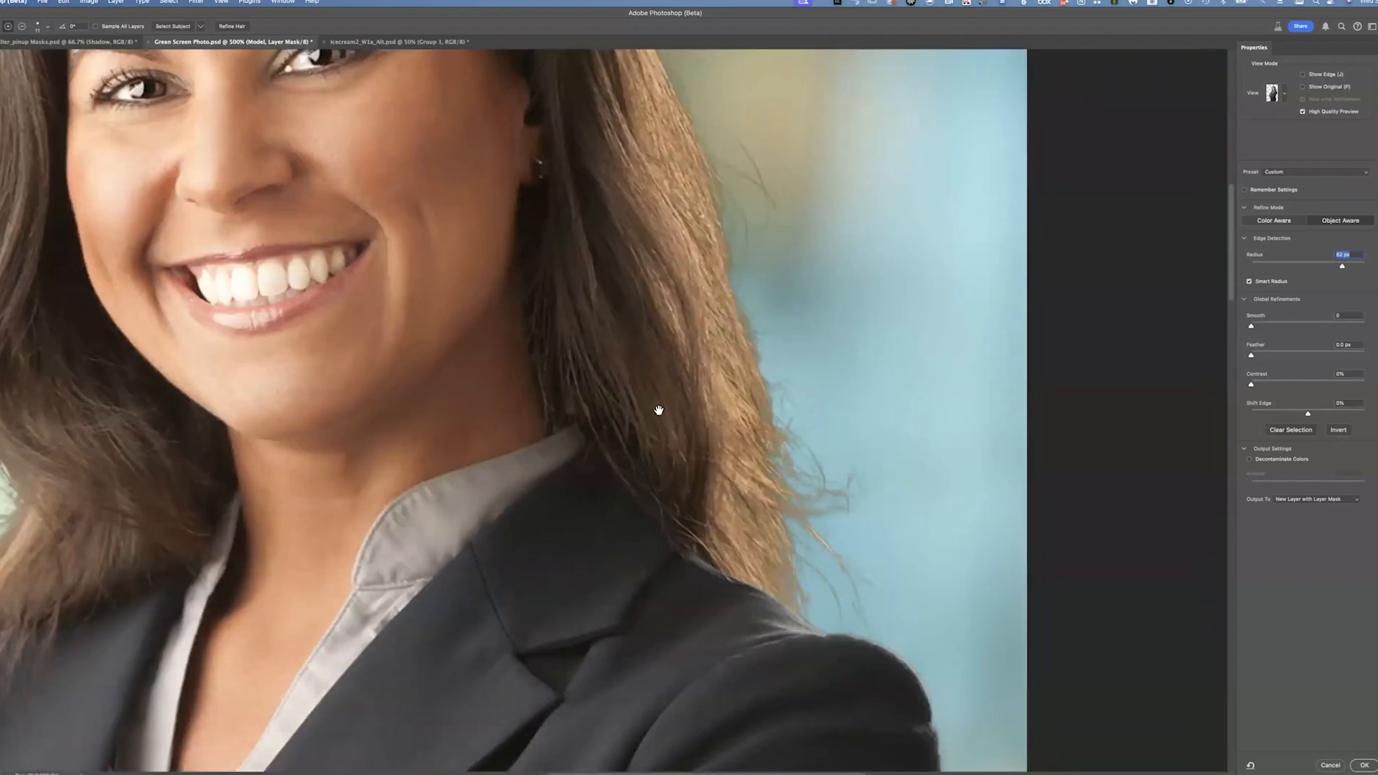
pyautogui.moveTo(564, 283); pyautogui.dragTo(640, 409)
pyautogui.moveTo(611, 95); pyautogui.dragTo(853, 281)
pyautogui.moveTo(658, 437); pyautogui.dragTo(673, 424)
pyautogui.moveTo(608, 493); pyautogui.dragTo(643, 105)
pyautogui.moveTo(733, 529); pyautogui.dragTo(639, 311)
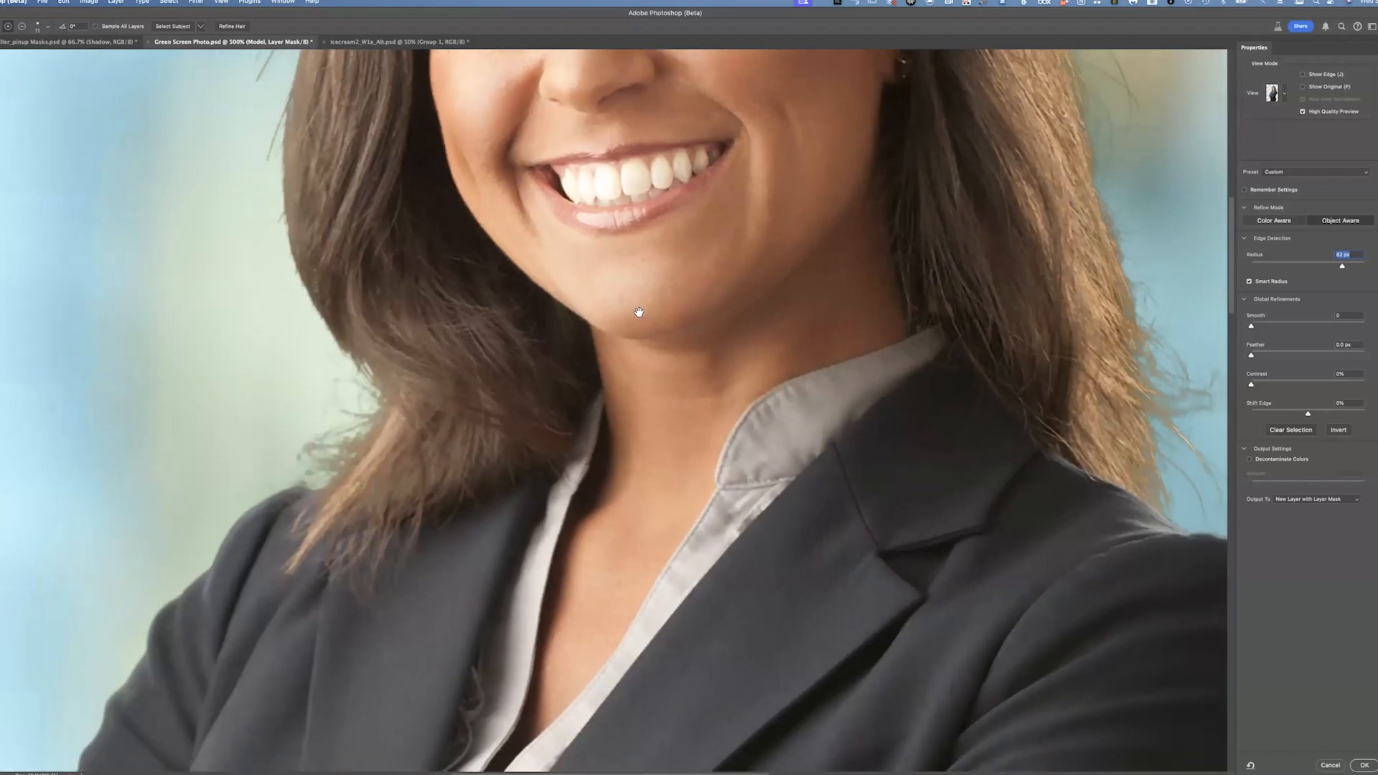
pyautogui.moveTo(1068, 226); pyautogui.dragTo(671, 224)
pyautogui.moveTo(608, 437); pyautogui.dragTo(644, 280)
pyautogui.moveTo(672, 333)
pyautogui.mouseDown()
pyautogui.moveTo(658, 410)
pyautogui.moveTo(583, 417)
pyautogui.mouseUp()
pyautogui.moveTo(768, 361); pyautogui.dragTo(758, 480)
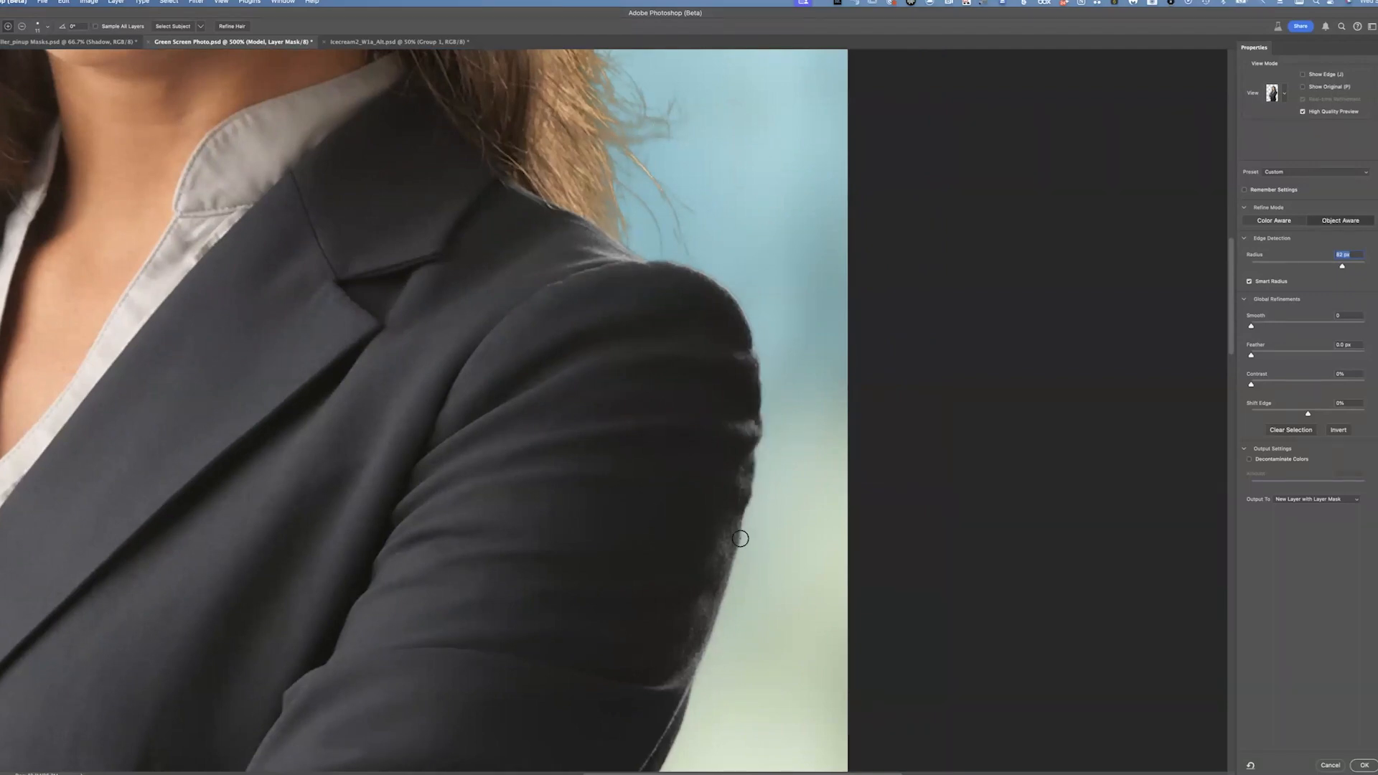
pyautogui.moveTo(518, 316)
pyautogui.mouseDown()
pyautogui.moveTo(646, 437)
pyautogui.moveTo(603, 431)
pyautogui.moveTo(701, 526)
pyautogui.moveTo(689, 560)
pyautogui.mouseUp()
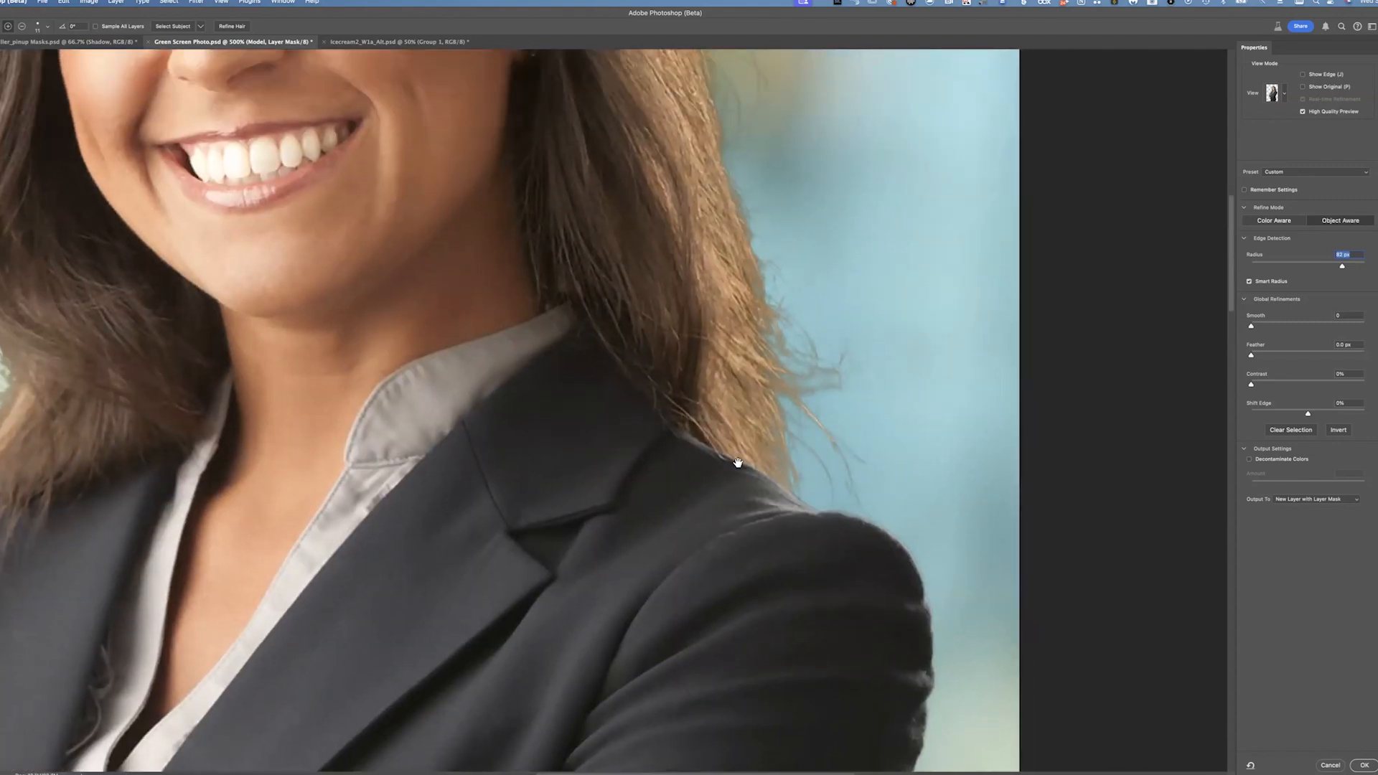
pyautogui.moveTo(613, 216); pyautogui.dragTo(689, 351)
pyautogui.moveTo(721, 453); pyautogui.dragTo(812, 540)
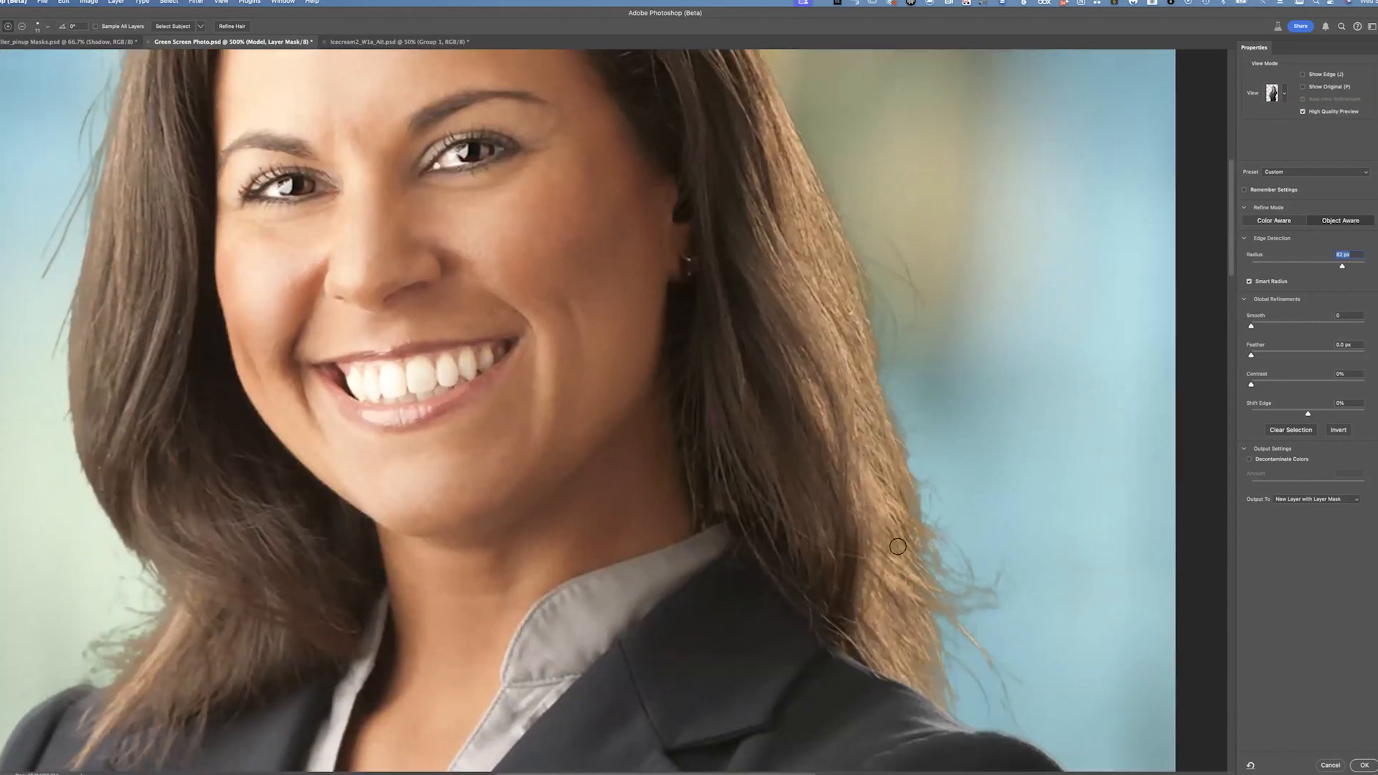
pyautogui.moveTo(948, 501)
pyautogui.mouseDown()
pyautogui.moveTo(902, 521)
pyautogui.moveTo(776, 473)
pyautogui.mouseUp()
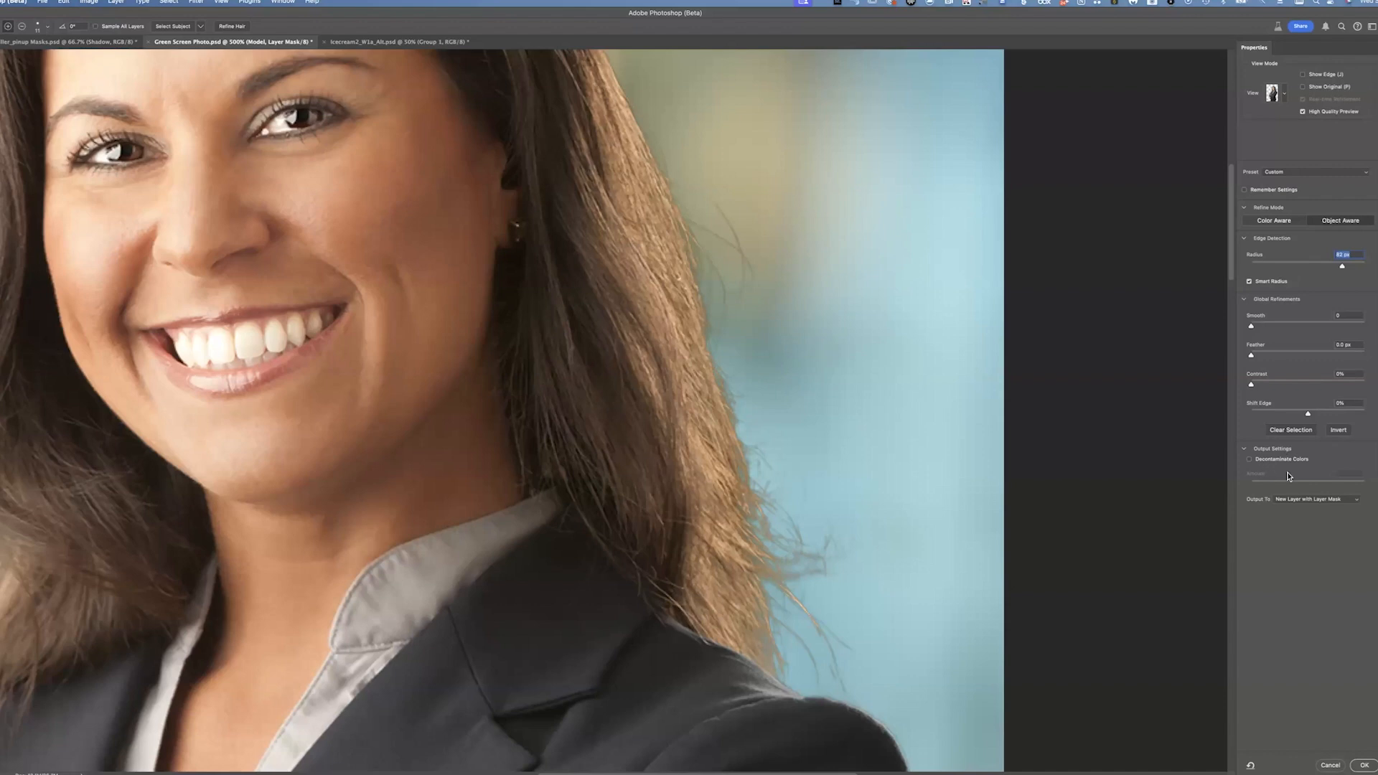
# Enable Decontaminate Colors and lower its Amount while checking the hair fringes against the background
pyautogui.click(1250, 460)
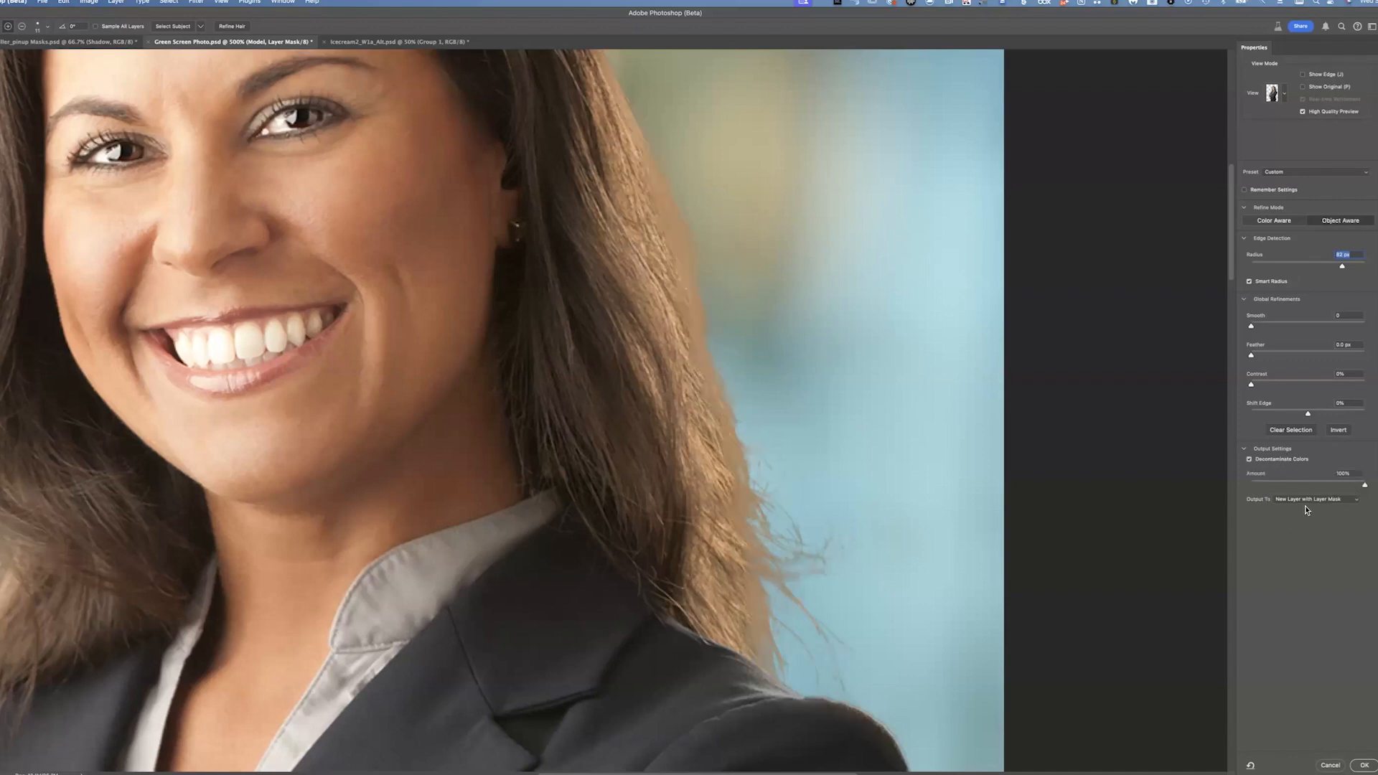
pyautogui.moveTo(1363, 487); pyautogui.dragTo(1300, 493)
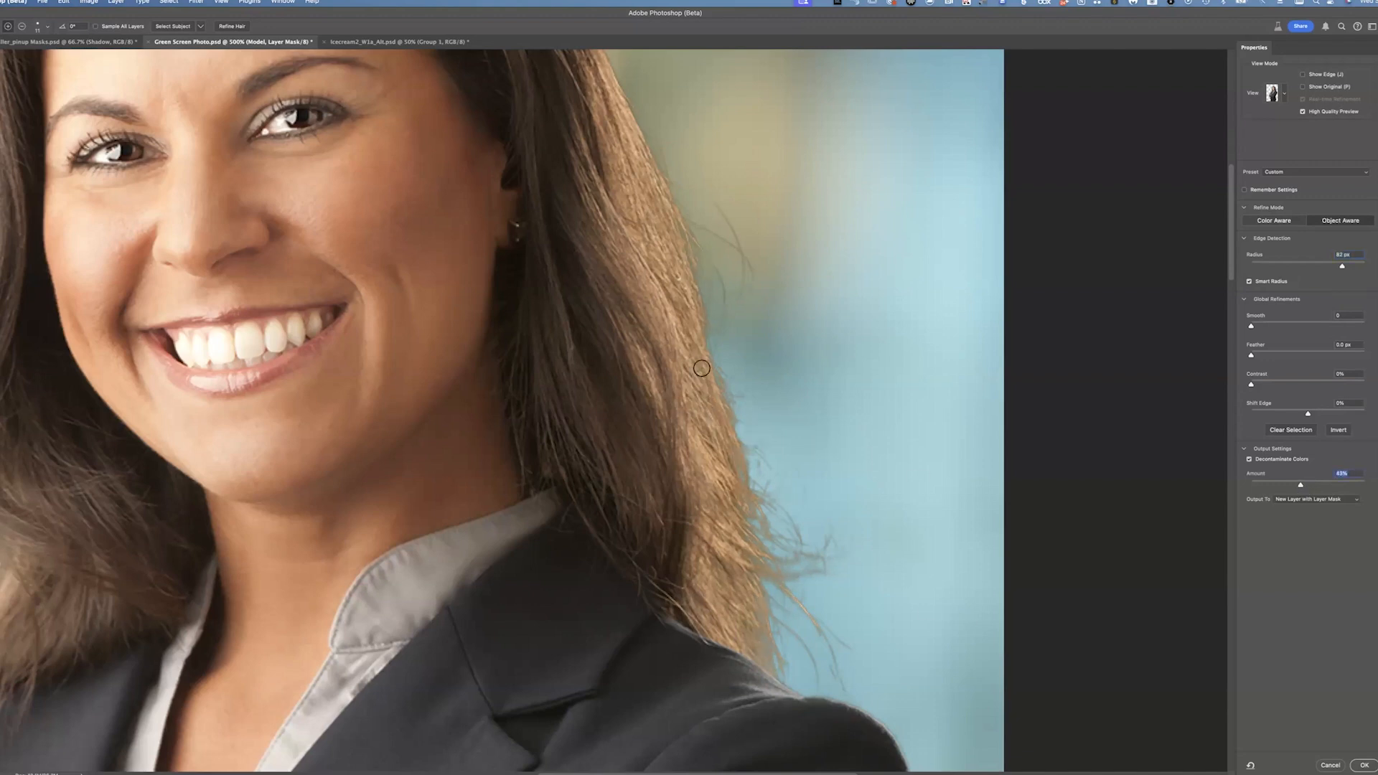
pyautogui.scroll(10, 643, 308)
pyautogui.hscroll(-5, 643, 308)
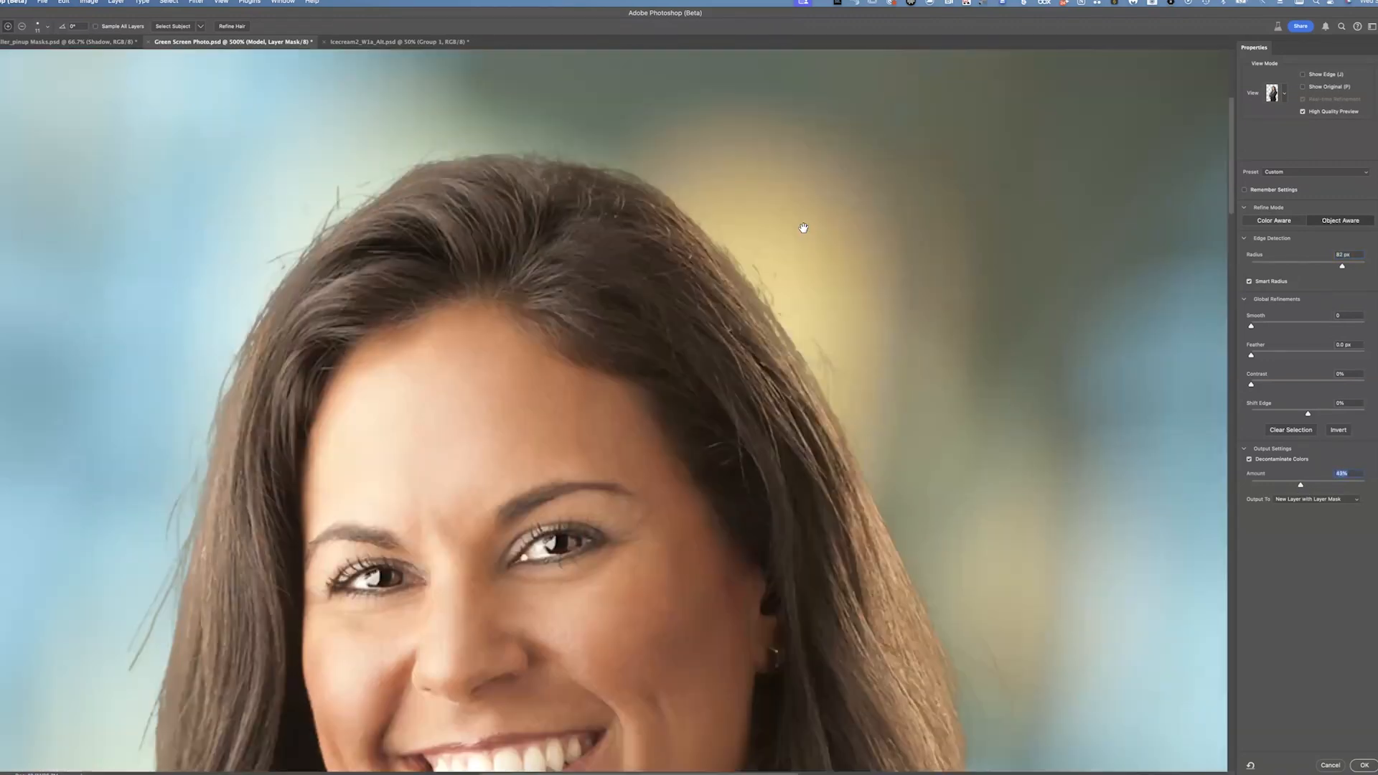
pyautogui.scroll(-10, 803, 227)
pyautogui.hscroll(-6, 803, 228)
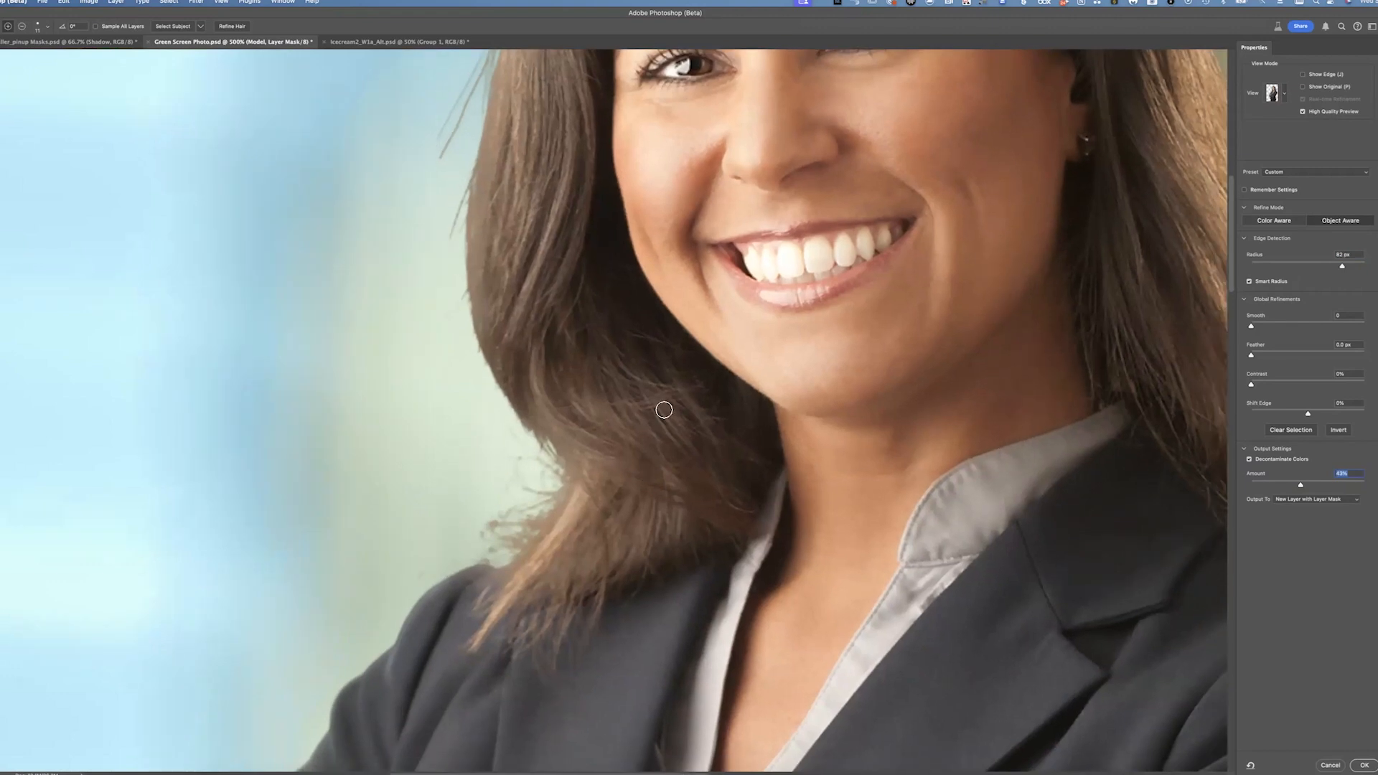
pyautogui.scroll(5, 557, 409)
pyautogui.hscroll(2, 557, 409)
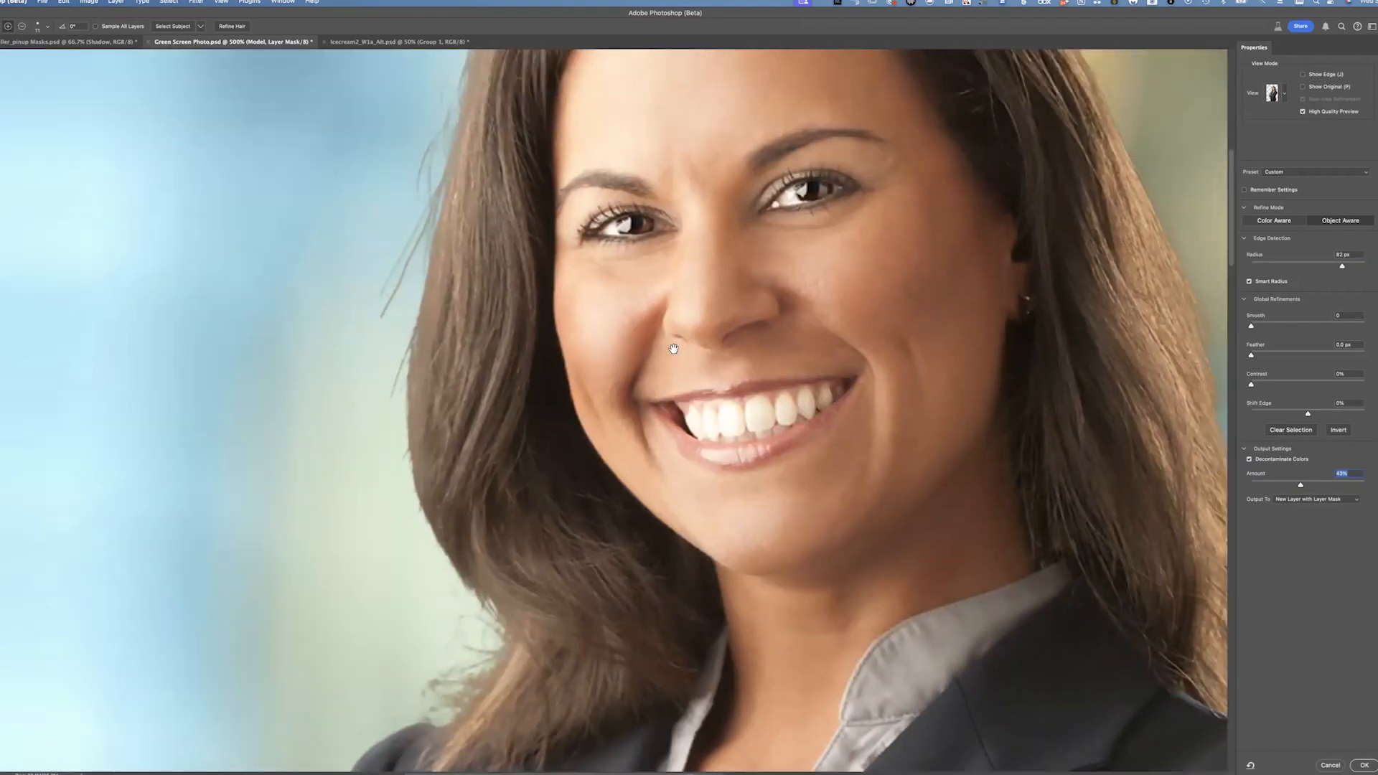
pyautogui.hscroll(8, 674, 349)
pyautogui.scroll(-4, 704, 354)
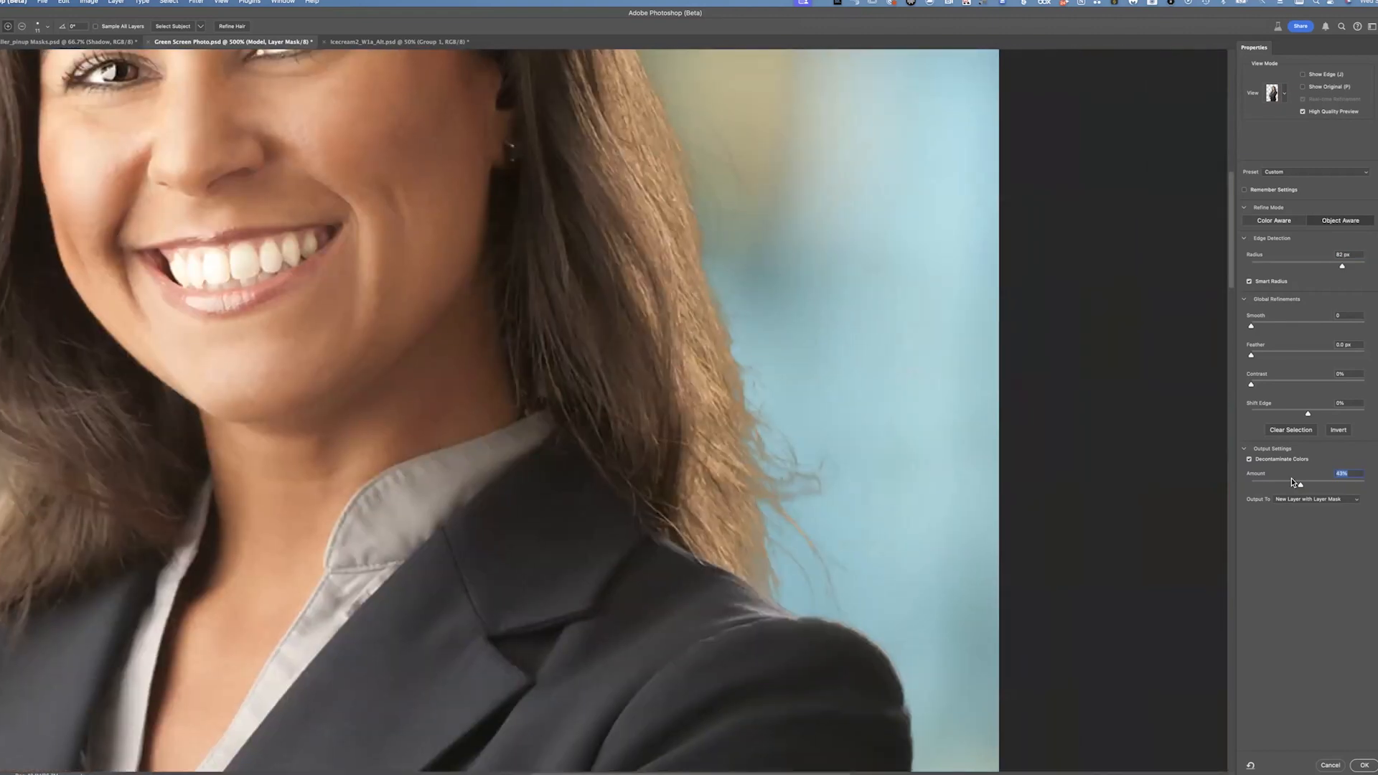
# Set the Decontaminate Colors Amount to 100%, then lower it partway with the slider
pyautogui.write('100')
pyautogui.press('Return')
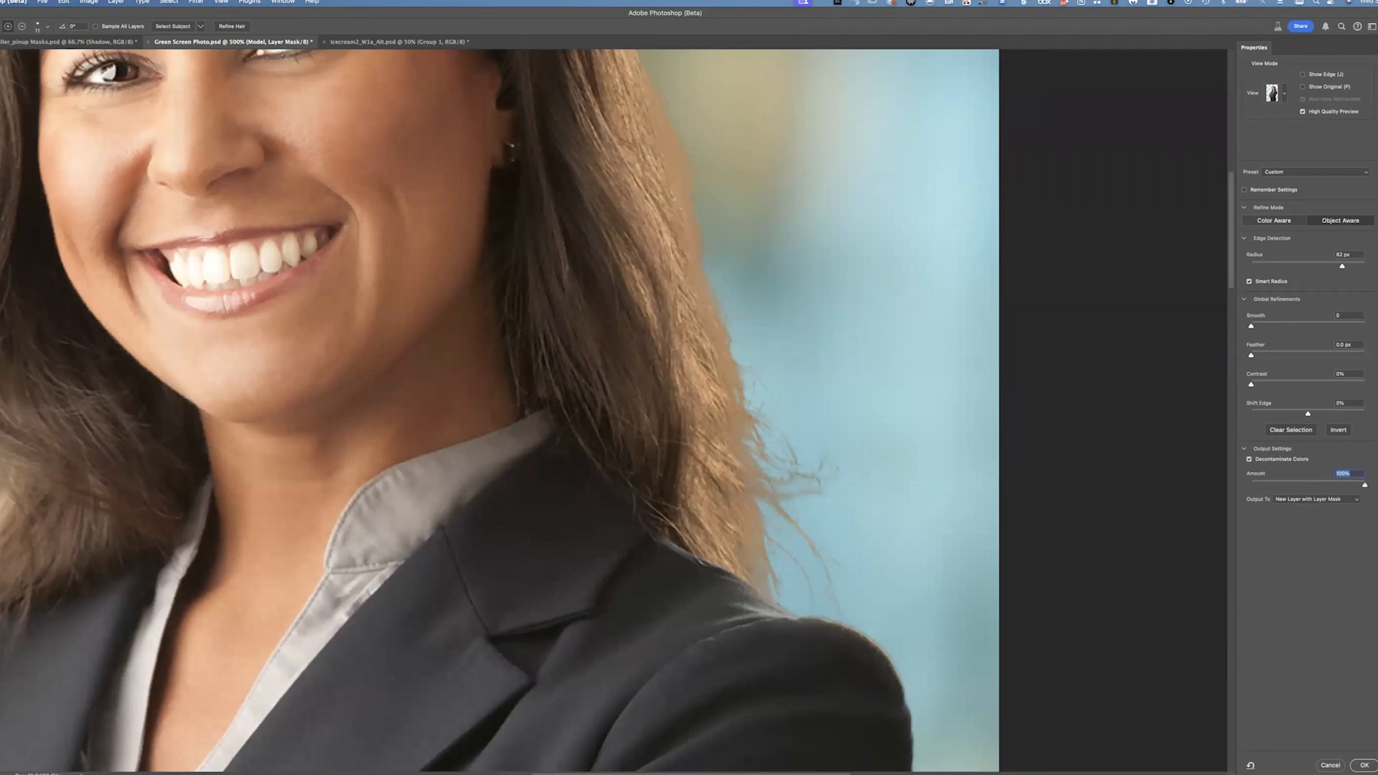
pyautogui.moveTo(1365, 485); pyautogui.dragTo(1278, 488)
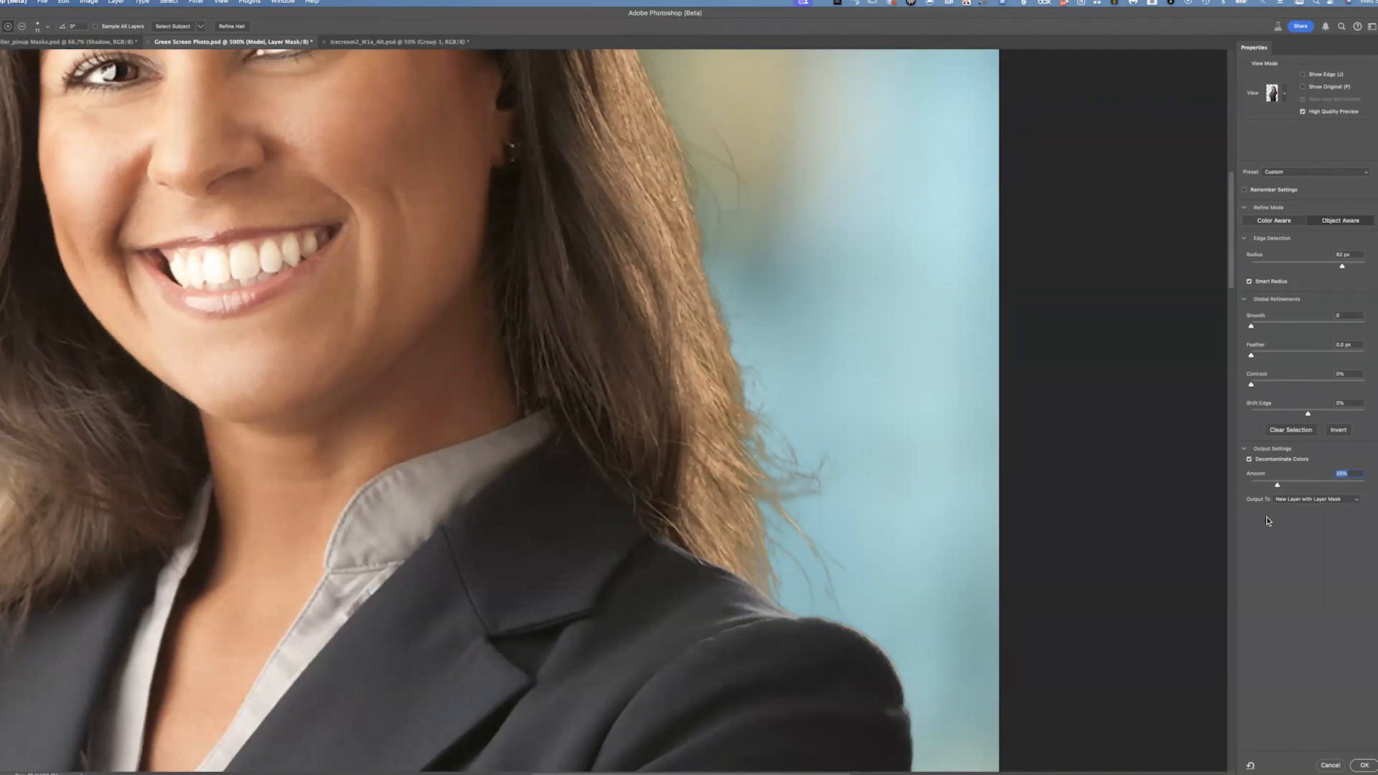
pyautogui.moveTo(1290, 490); pyautogui.dragTo(1296, 490)
pyautogui.moveTo(802, 593); pyautogui.dragTo(878, 454)
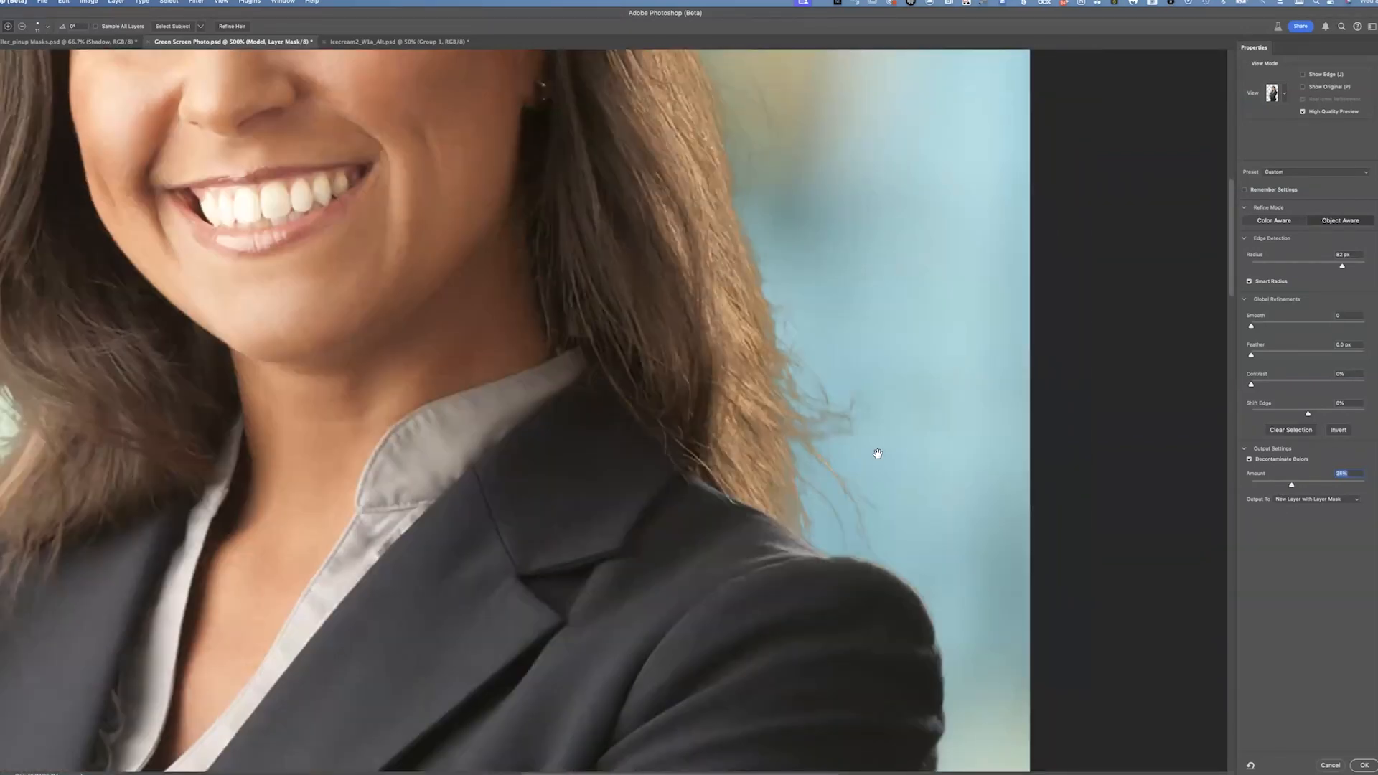
# Keep the output as a new layer with layer mask and apply the Select and Mask refinement
pyautogui.hscroll(5, 799, 430)
pyautogui.scroll(-2, 800, 430)
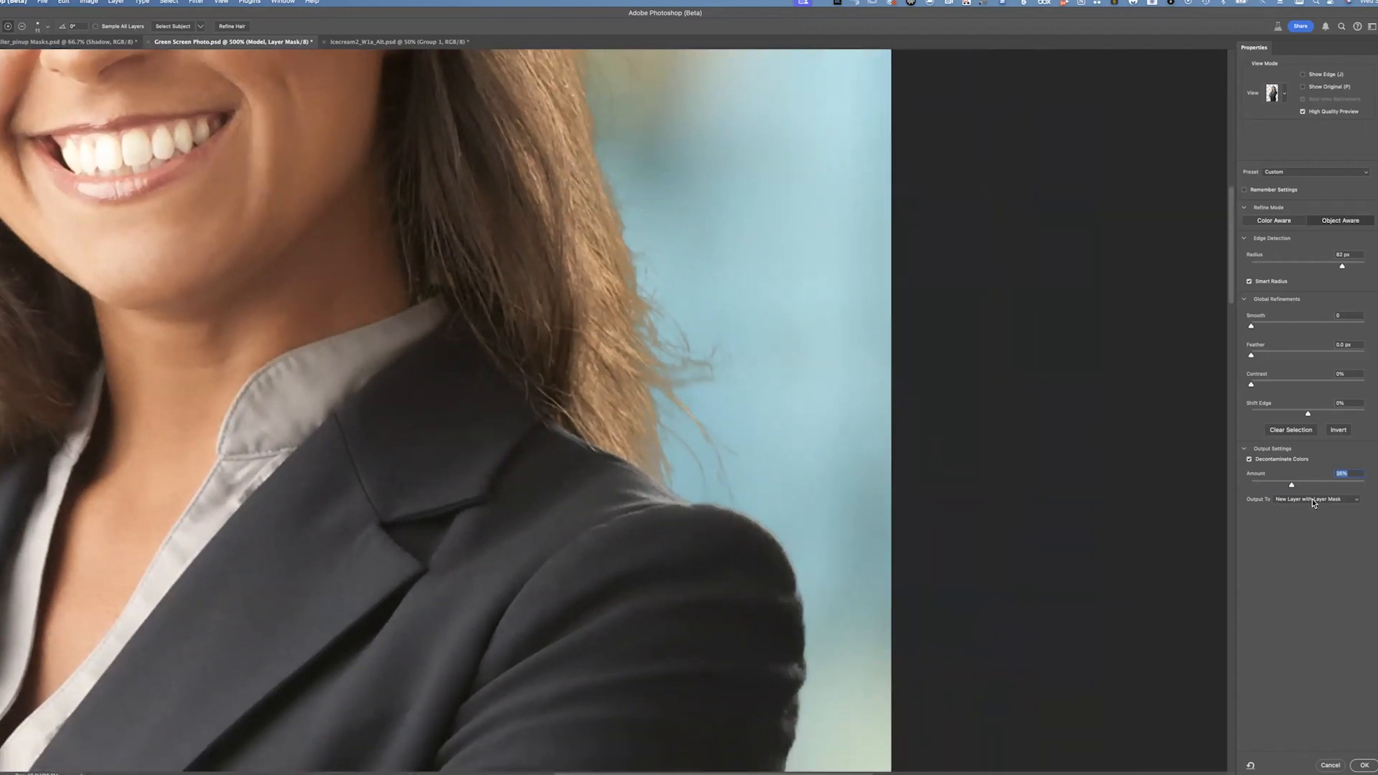
pyautogui.click(1309, 502)
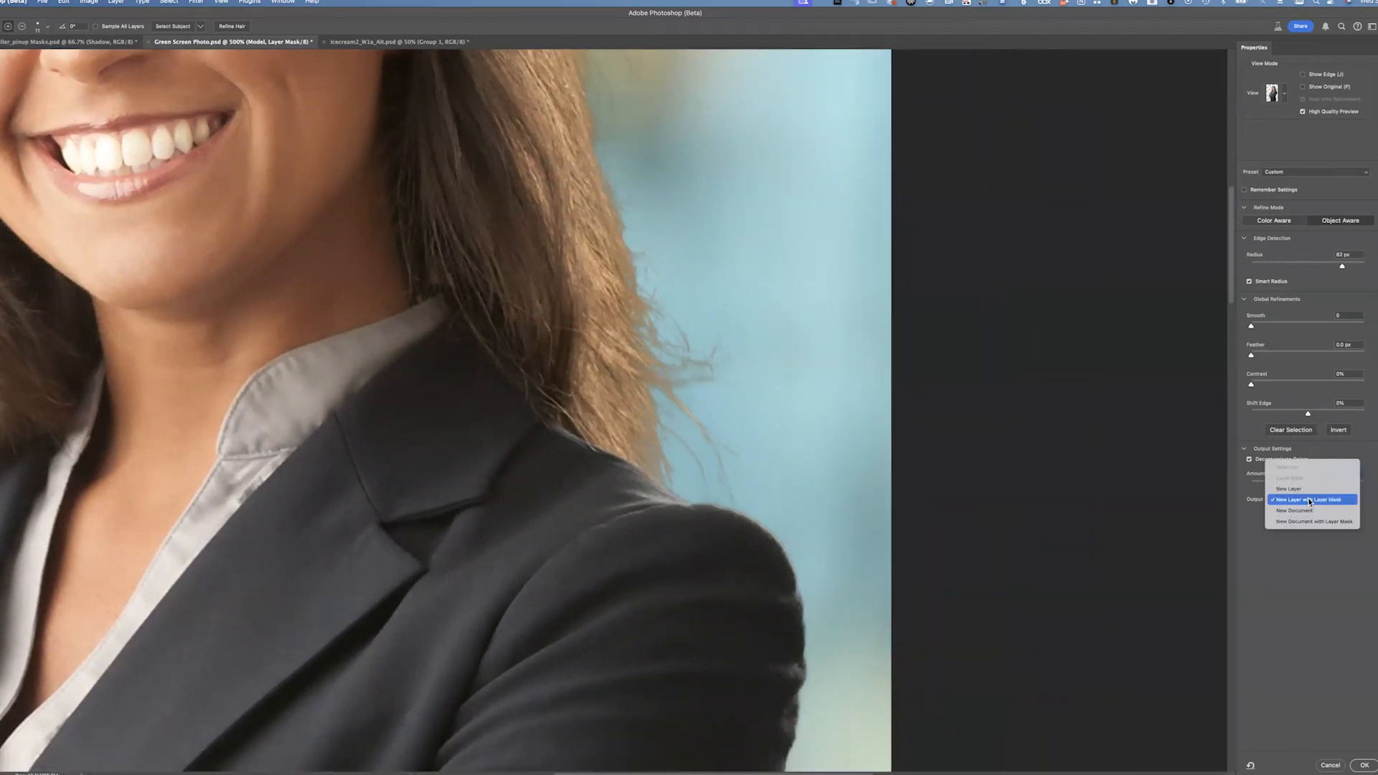
pyautogui.click(1344, 516)
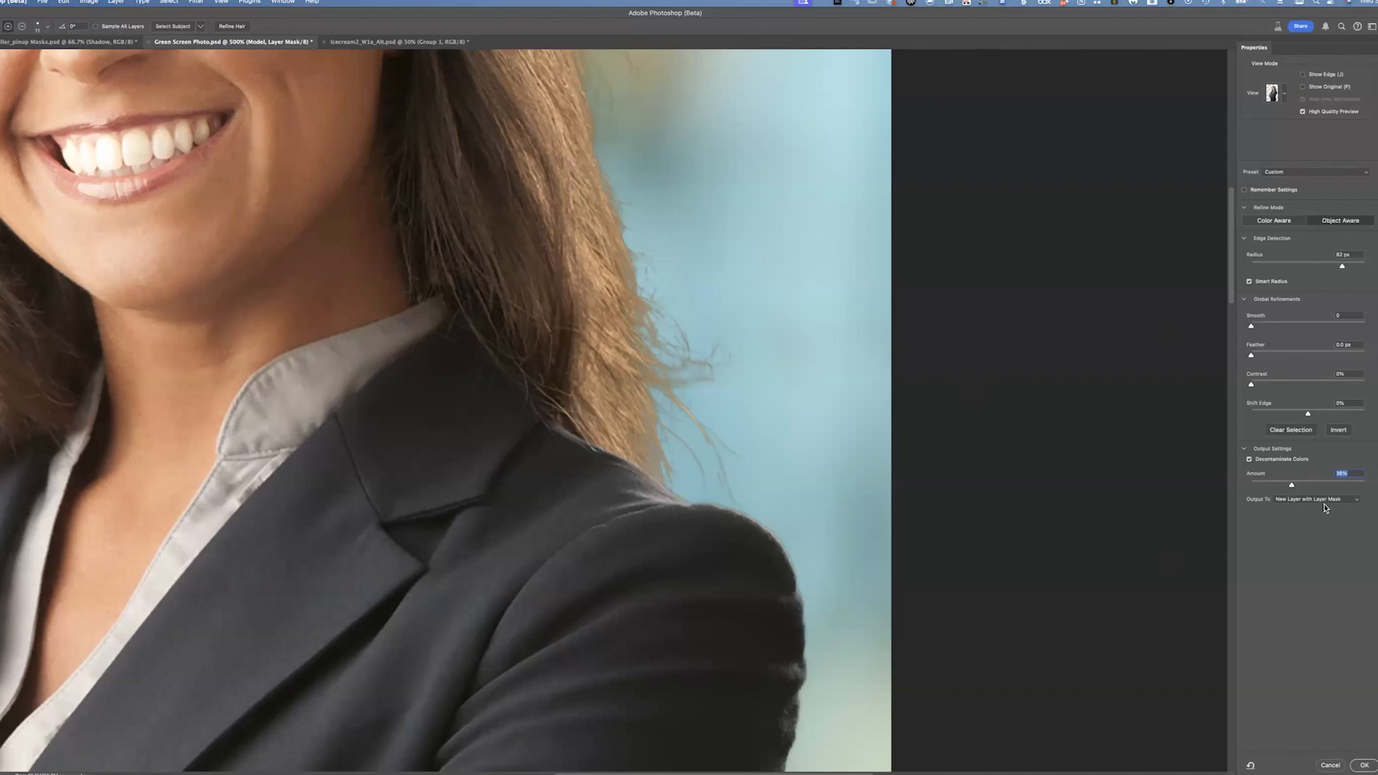
pyautogui.click(1362, 766)
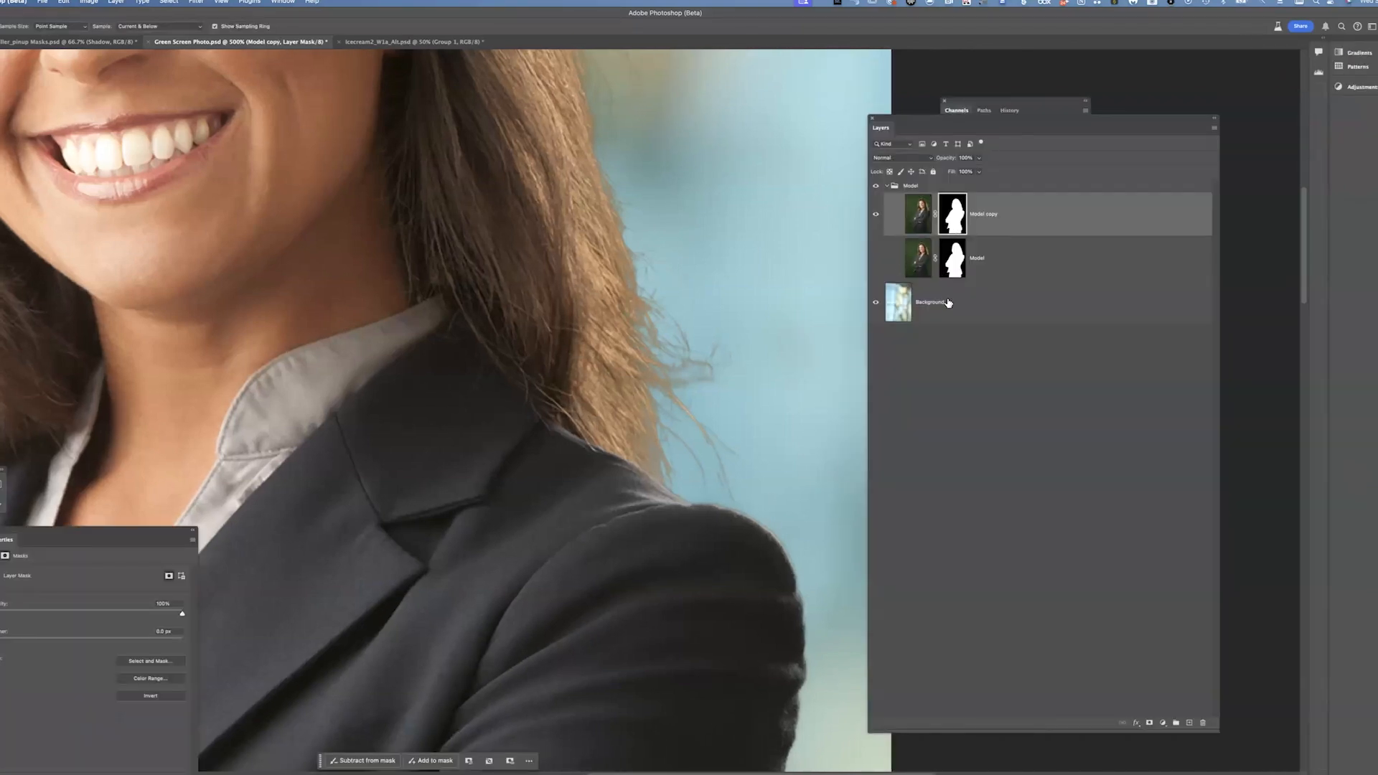
# Toggle the visibility of the Model copy and Model layers to compare the refined and original masks
pyautogui.click(888, 263)
pyautogui.click(877, 259)
pyautogui.click(877, 217)
pyautogui.click(877, 221)
pyautogui.click(876, 260)
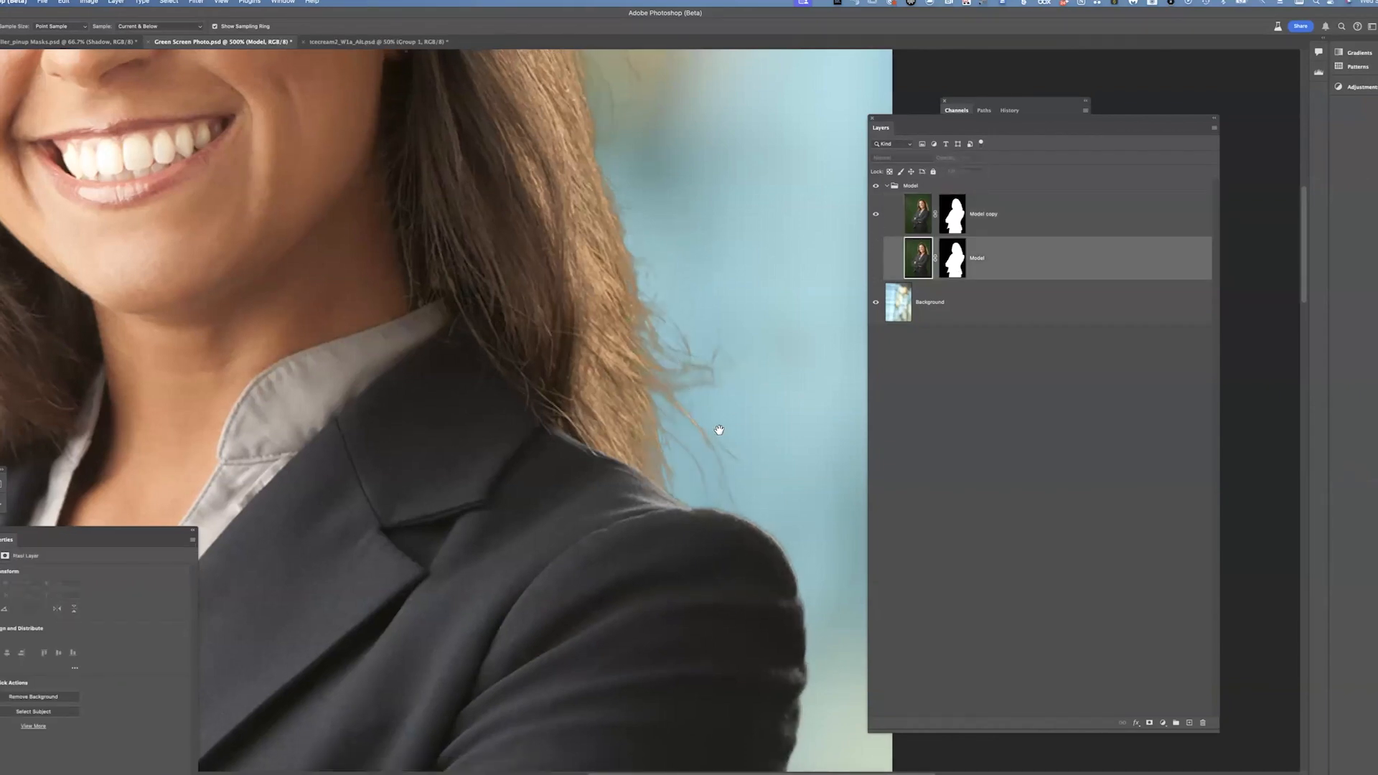
# Disable the Model copy layer mask to view the original green-screen edges around the hair
pyautogui.moveTo(719, 429); pyautogui.dragTo(752, 559)
pyautogui.moveTo(618, 61); pyautogui.dragTo(991, 482)
pyautogui.moveTo(470, 673); pyautogui.dragTo(534, 442)
pyautogui.click(961, 216)
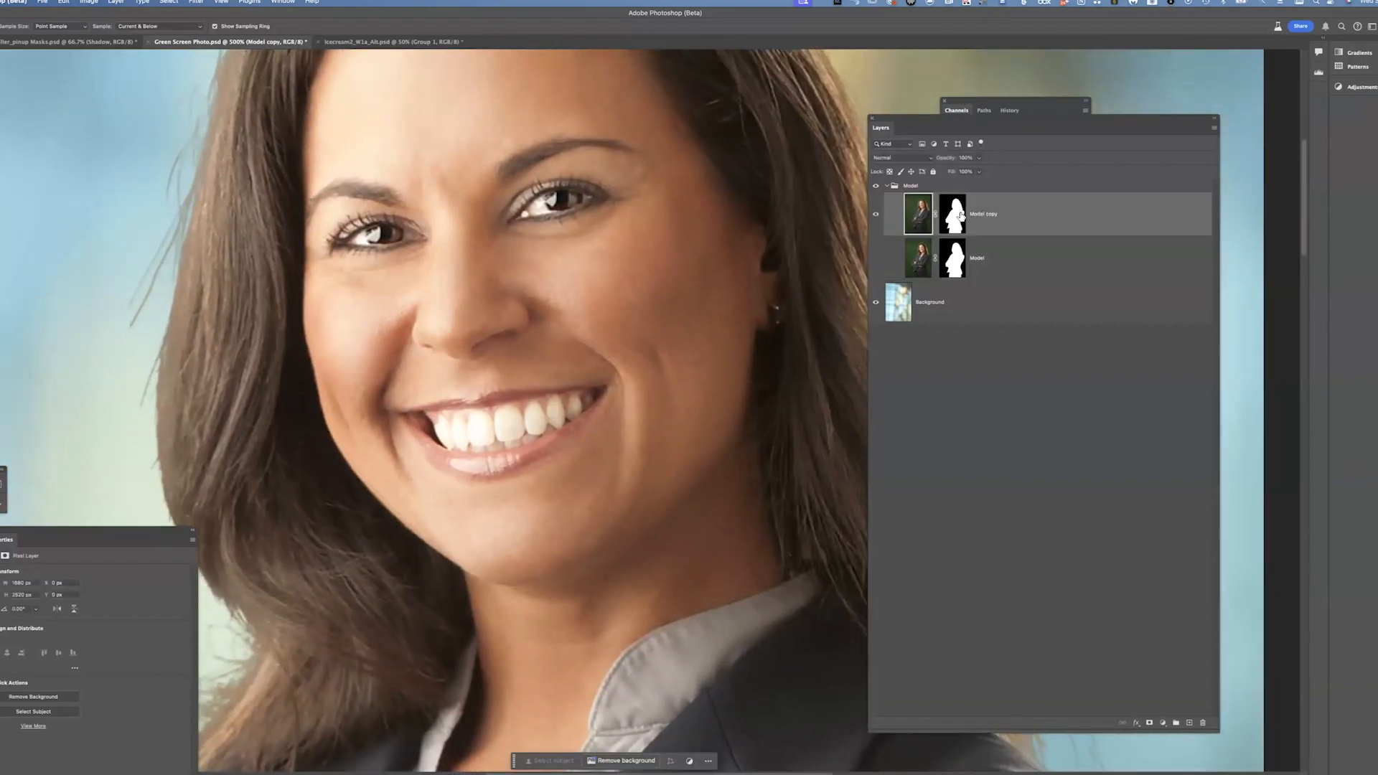
pyautogui.keyDown('shift'); pyautogui.click(961, 216); pyautogui.keyUp('shift')
# Inspect the hair and shoulder edges against the green screen, then re-enable the Model copy layer mask
pyautogui.moveTo(792, 351); pyautogui.dragTo(360, 269)
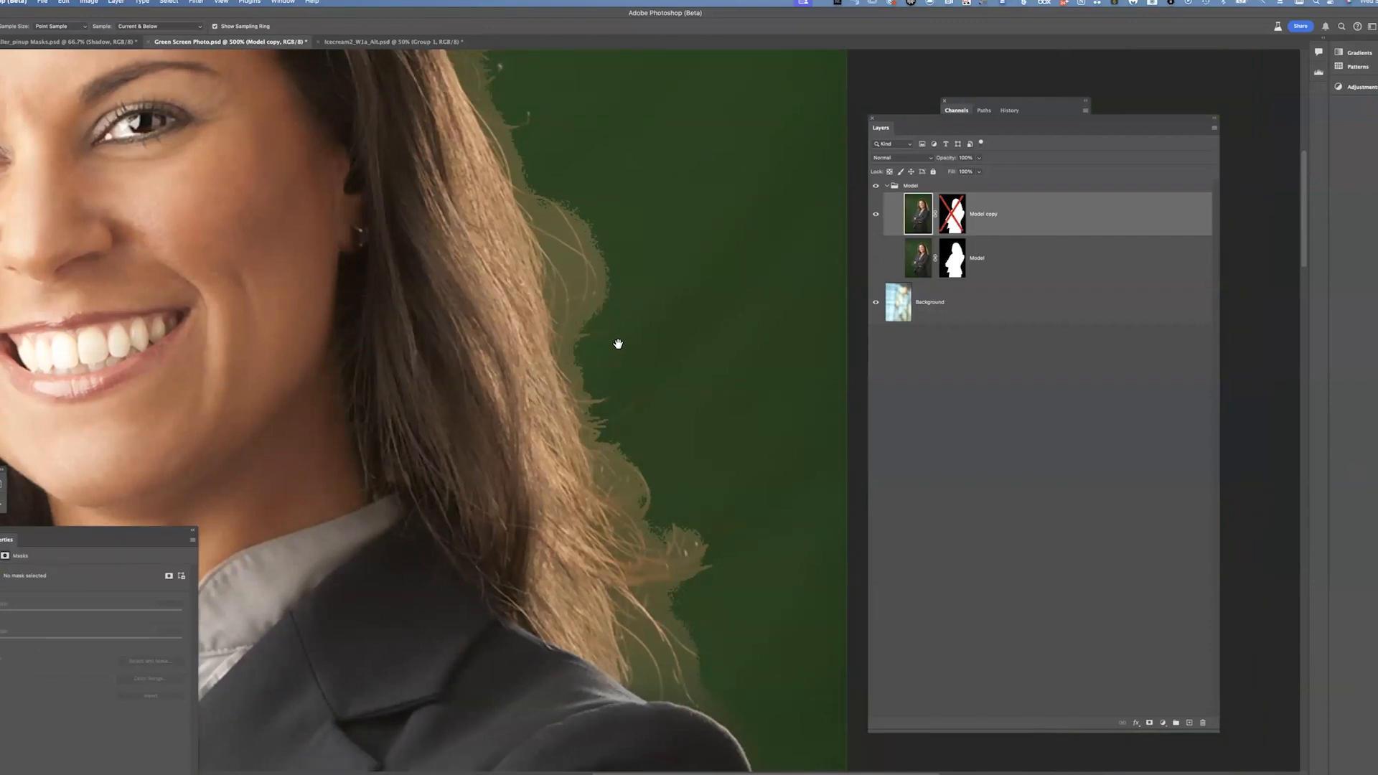
pyautogui.scroll(-5, 618, 342)
pyautogui.scroll(-1, 668, 483)
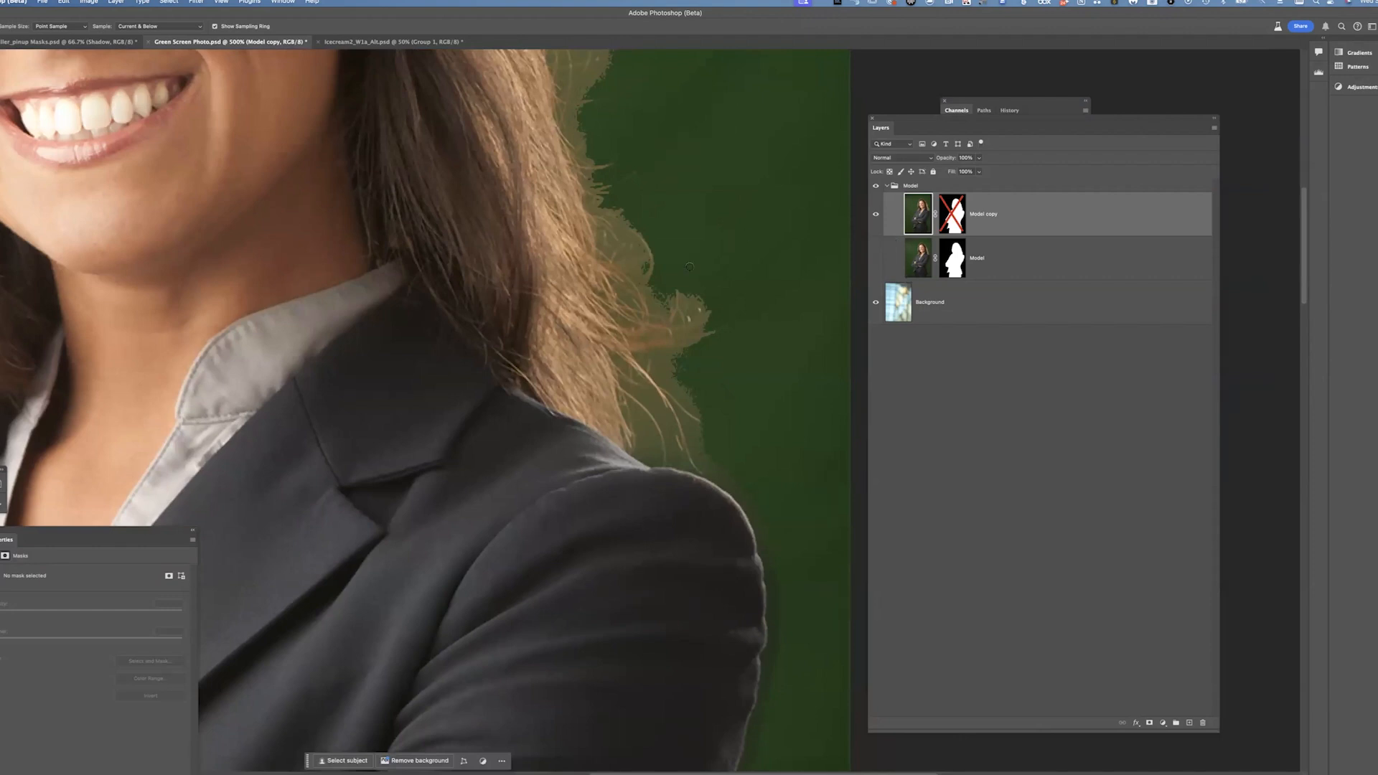
pyautogui.scroll(-4, 752, 534)
pyautogui.hscroll(2, 752, 534)
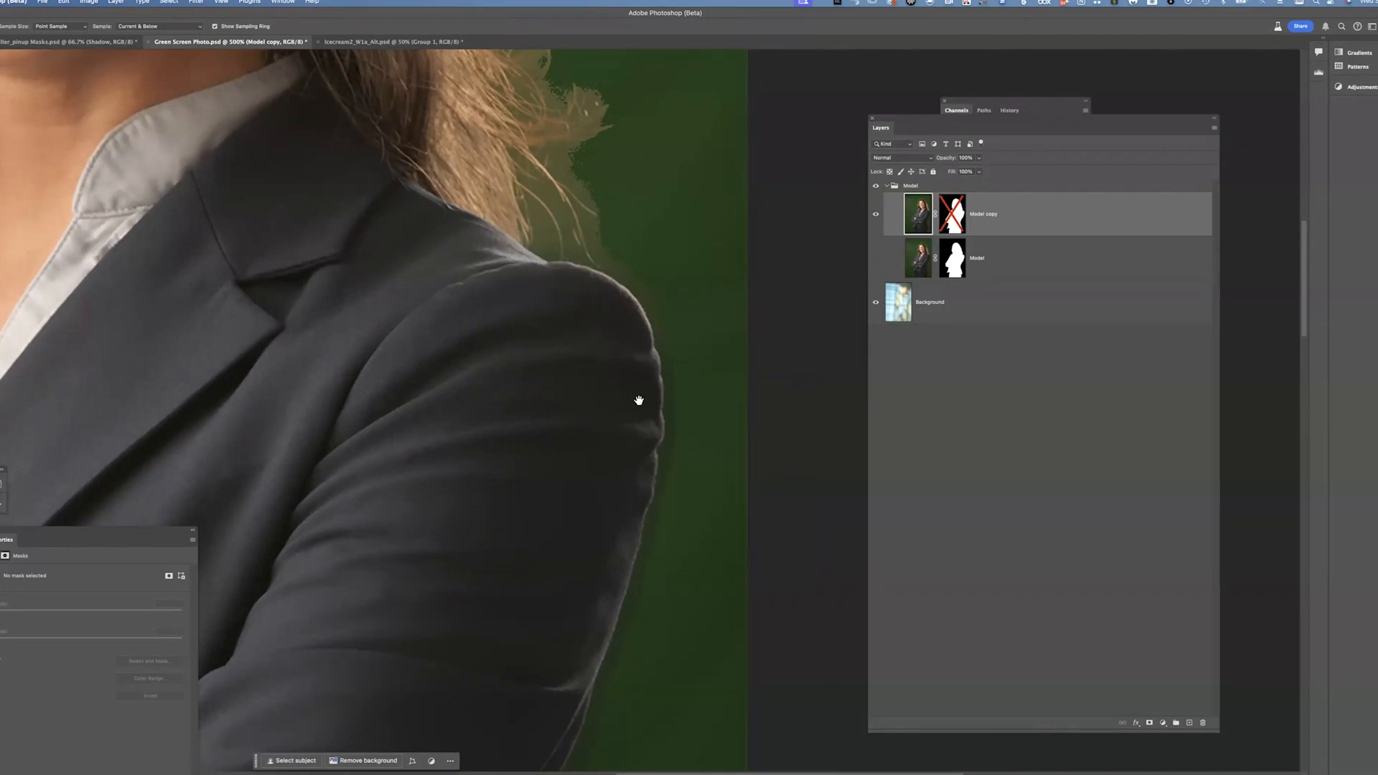
pyautogui.scroll(2, 574, 344)
pyautogui.hscroll(-2, 574, 344)
pyautogui.moveTo(621, 344); pyautogui.dragTo(699, 433)
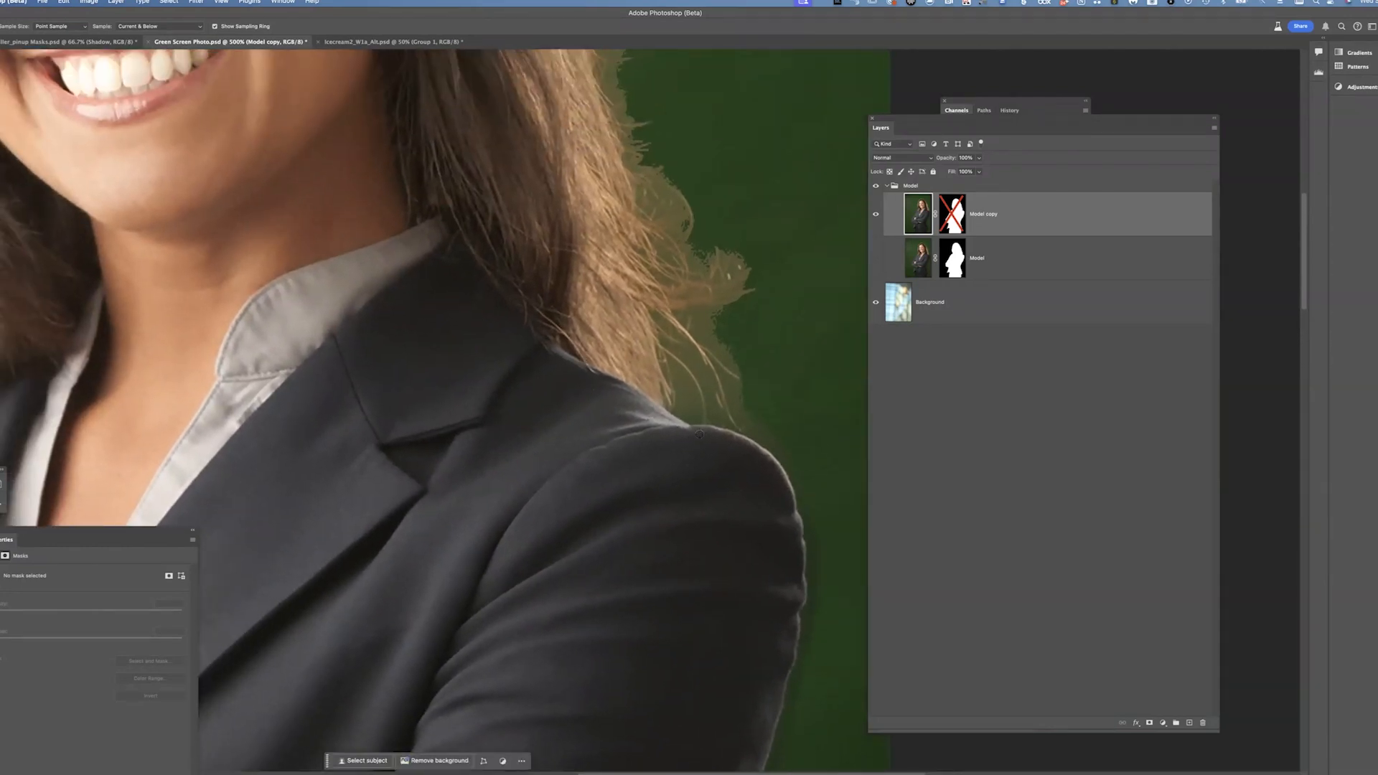
pyautogui.moveTo(770, 351); pyautogui.dragTo(774, 215)
pyautogui.moveTo(467, 393); pyautogui.dragTo(826, 388)
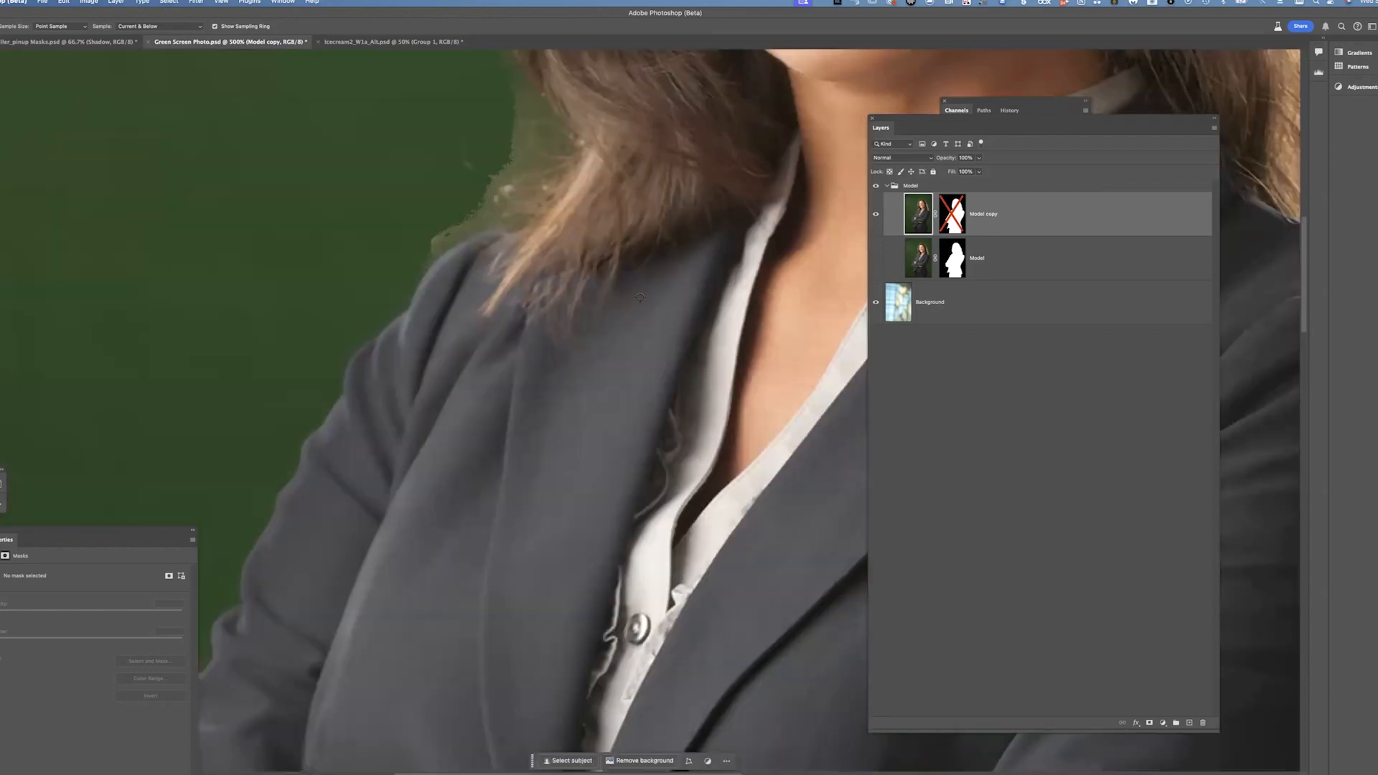
pyautogui.moveTo(652, 262); pyautogui.dragTo(563, 419)
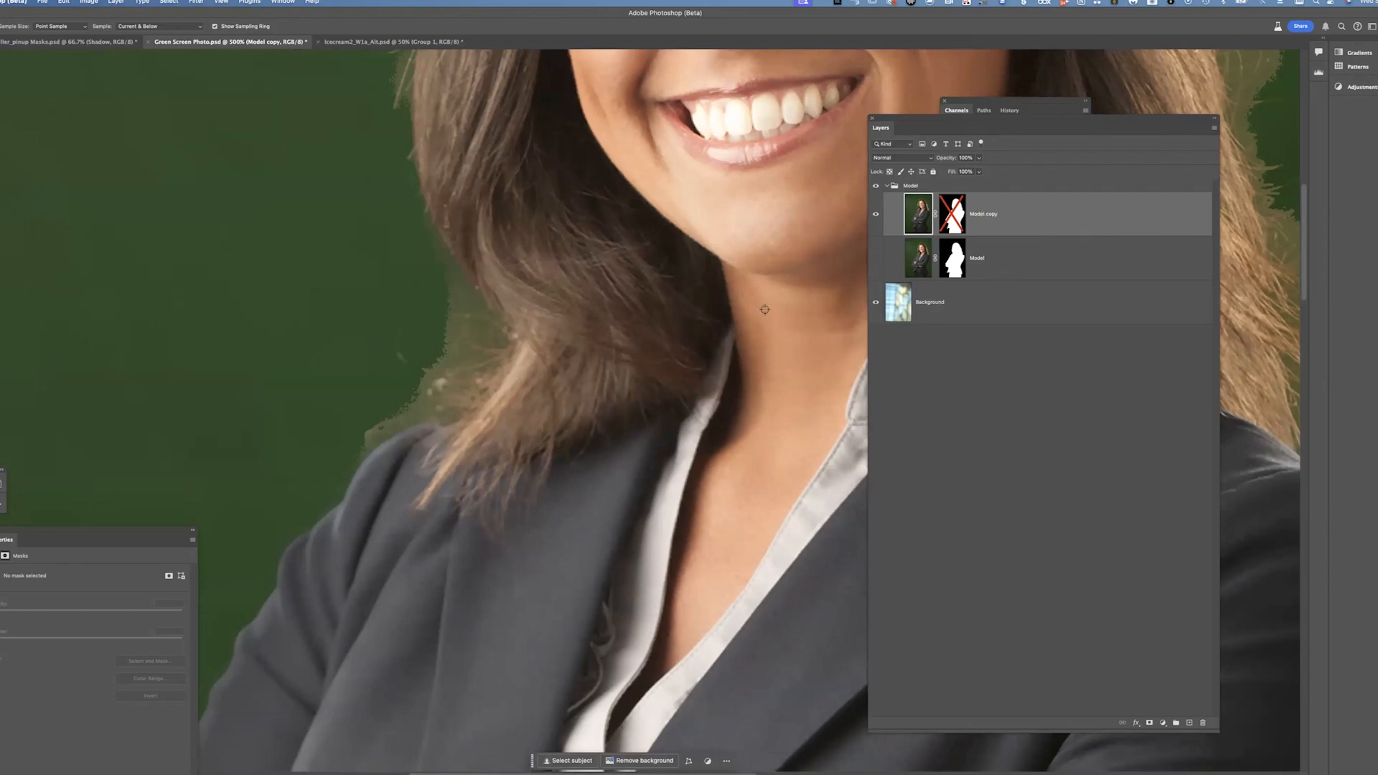
pyautogui.keyDown('shift'); pyautogui.click(954, 221); pyautogui.keyUp('shift')
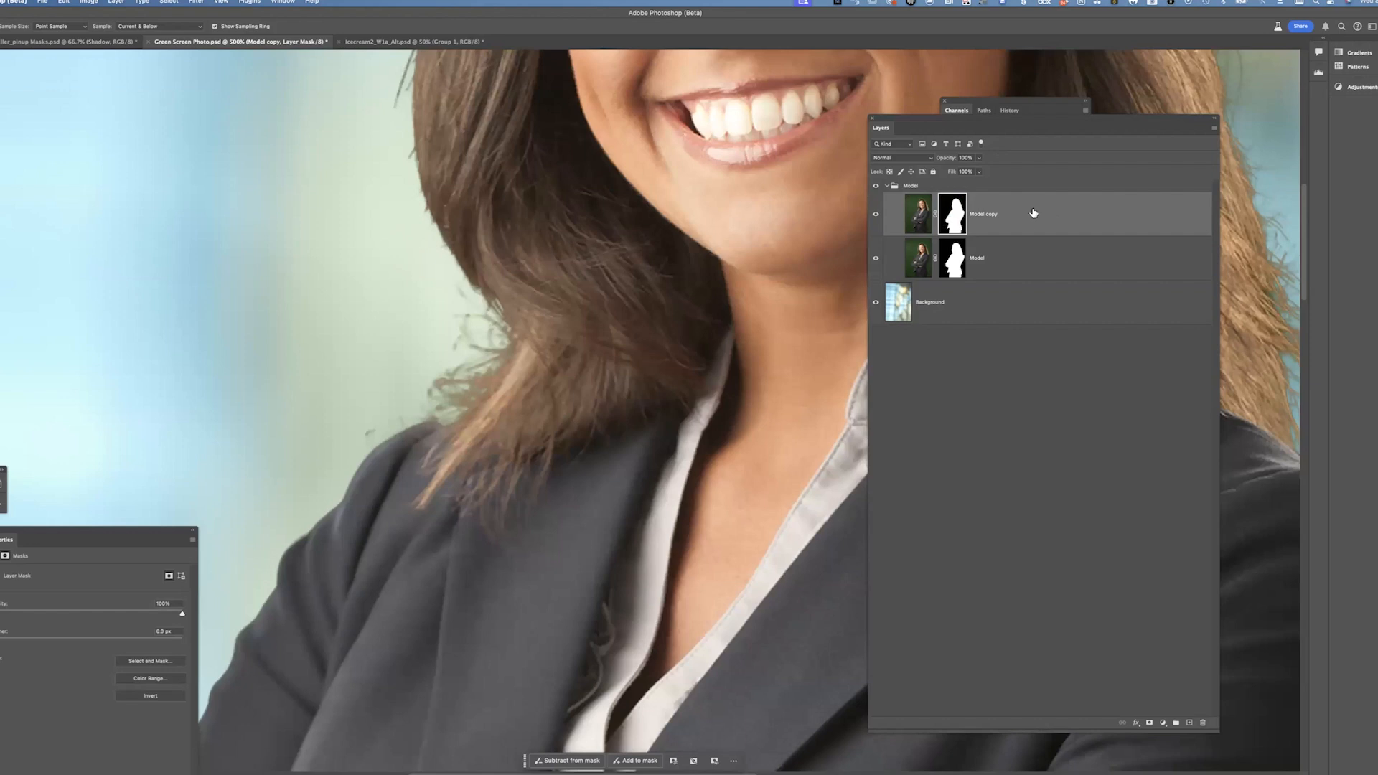
# Load the Model copy layer mask as a selection to check its edge along the shoulder, then deselect
pyautogui.scroll(10, 584, 452)
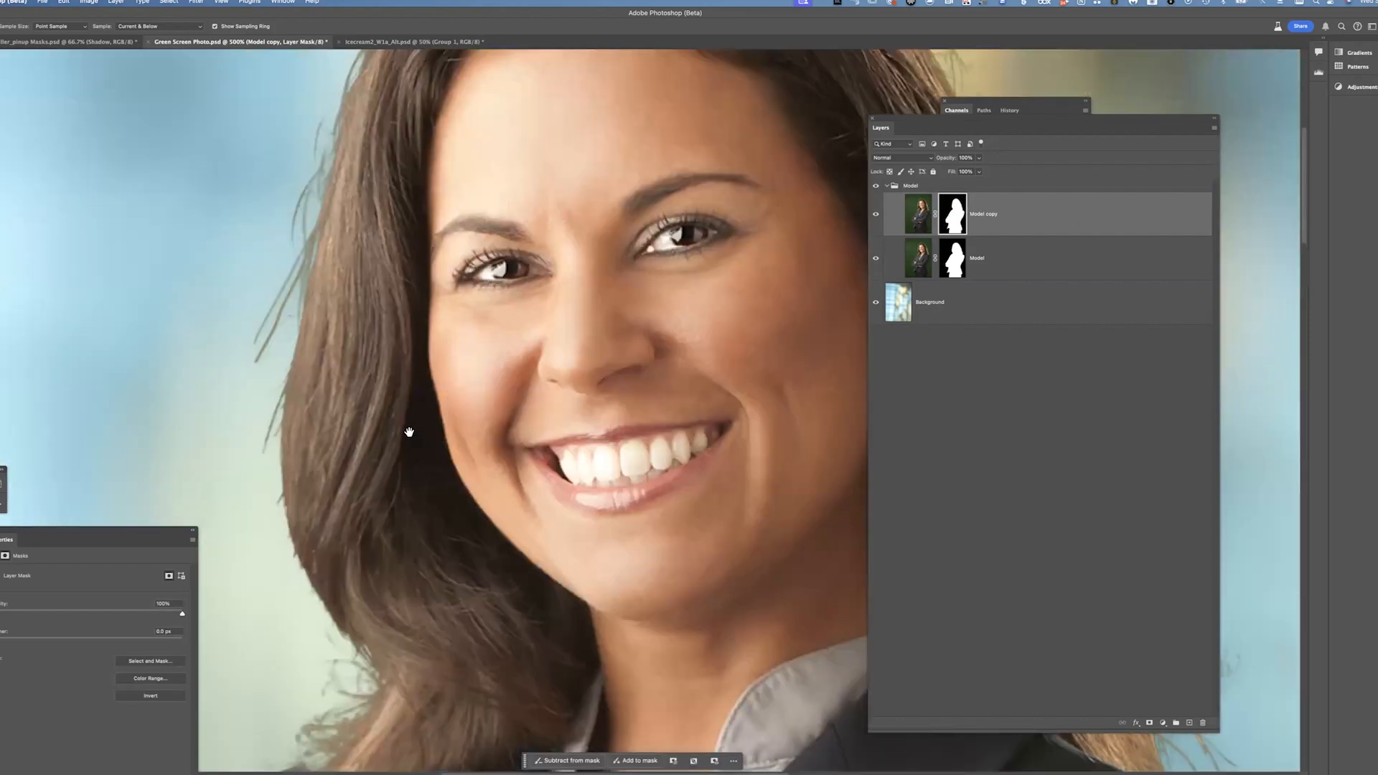
pyautogui.moveTo(409, 432); pyautogui.dragTo(383, 614)
pyautogui.moveTo(741, 646); pyautogui.dragTo(359, 150)
pyautogui.click(877, 259)
pyautogui.keyDown('super'); pyautogui.click(945, 229); pyautogui.keyUp('super')
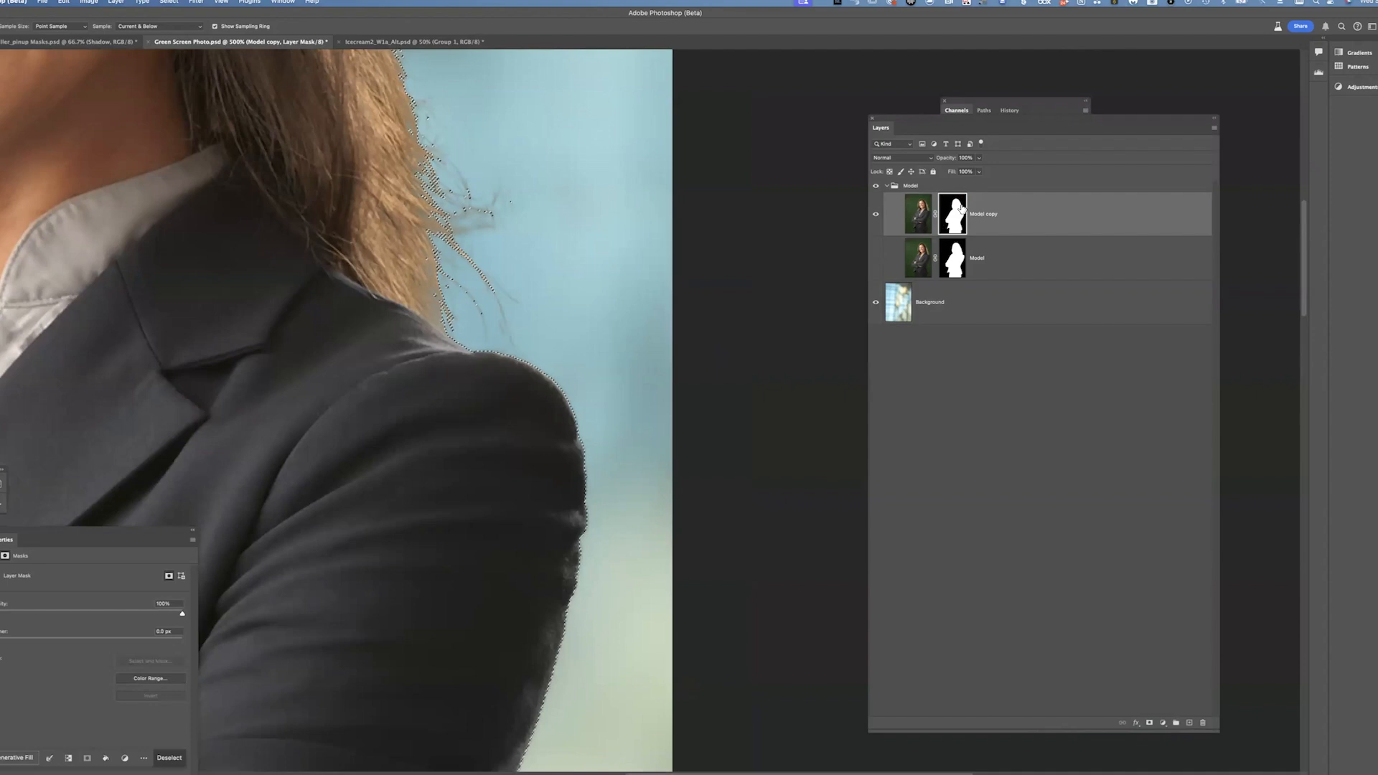
pyautogui.press('super+d')
# View the Model copy layer mask on its own and examine its edge along the hair and shoulder
pyautogui.keyDown('alt'); pyautogui.click(947, 228); pyautogui.keyUp('alt')
pyautogui.moveTo(600, 483); pyautogui.dragTo(621, 282)
pyautogui.moveTo(525, 558); pyautogui.dragTo(667, 173)
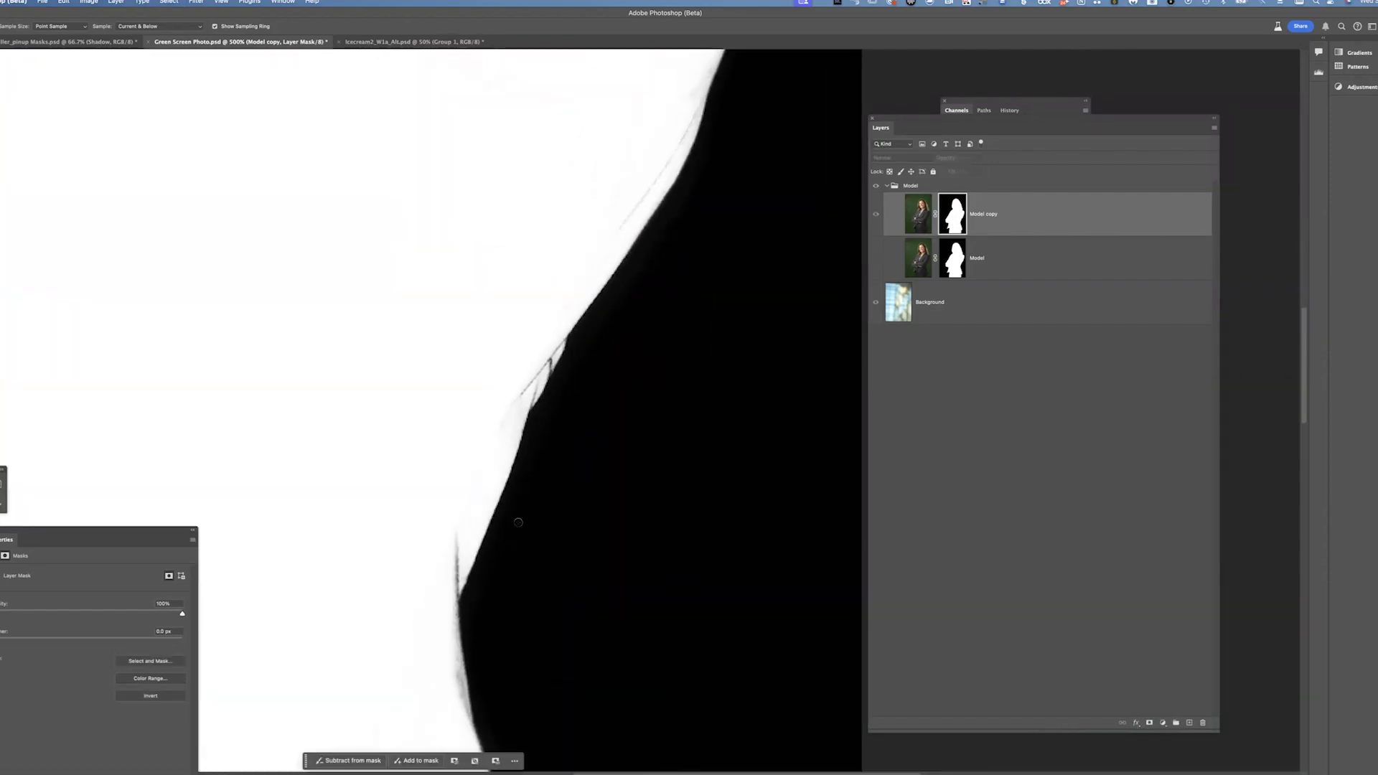
pyautogui.moveTo(476, 527); pyautogui.dragTo(502, 360)
pyautogui.moveTo(488, 439); pyautogui.dragTo(504, 302)
pyautogui.moveTo(566, 603); pyautogui.dragTo(450, 7)
pyautogui.moveTo(522, 313); pyautogui.dragTo(593, 443)
pyautogui.moveTo(505, 133); pyautogui.dragTo(554, 530)
pyautogui.moveTo(557, 212); pyautogui.dragTo(533, 585)
pyautogui.moveTo(502, 757); pyautogui.dragTo(536, 510)
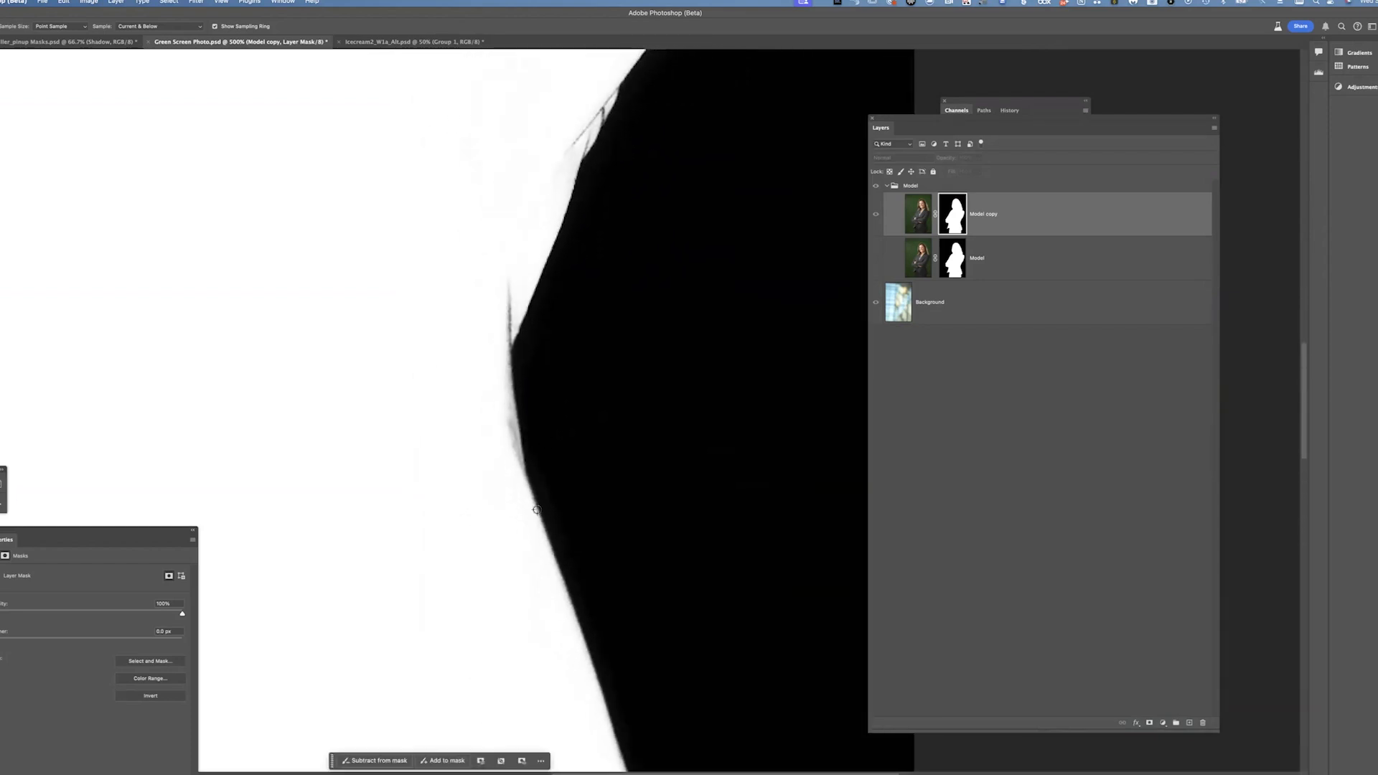
pyautogui.moveTo(536, 575); pyautogui.dragTo(595, 373)
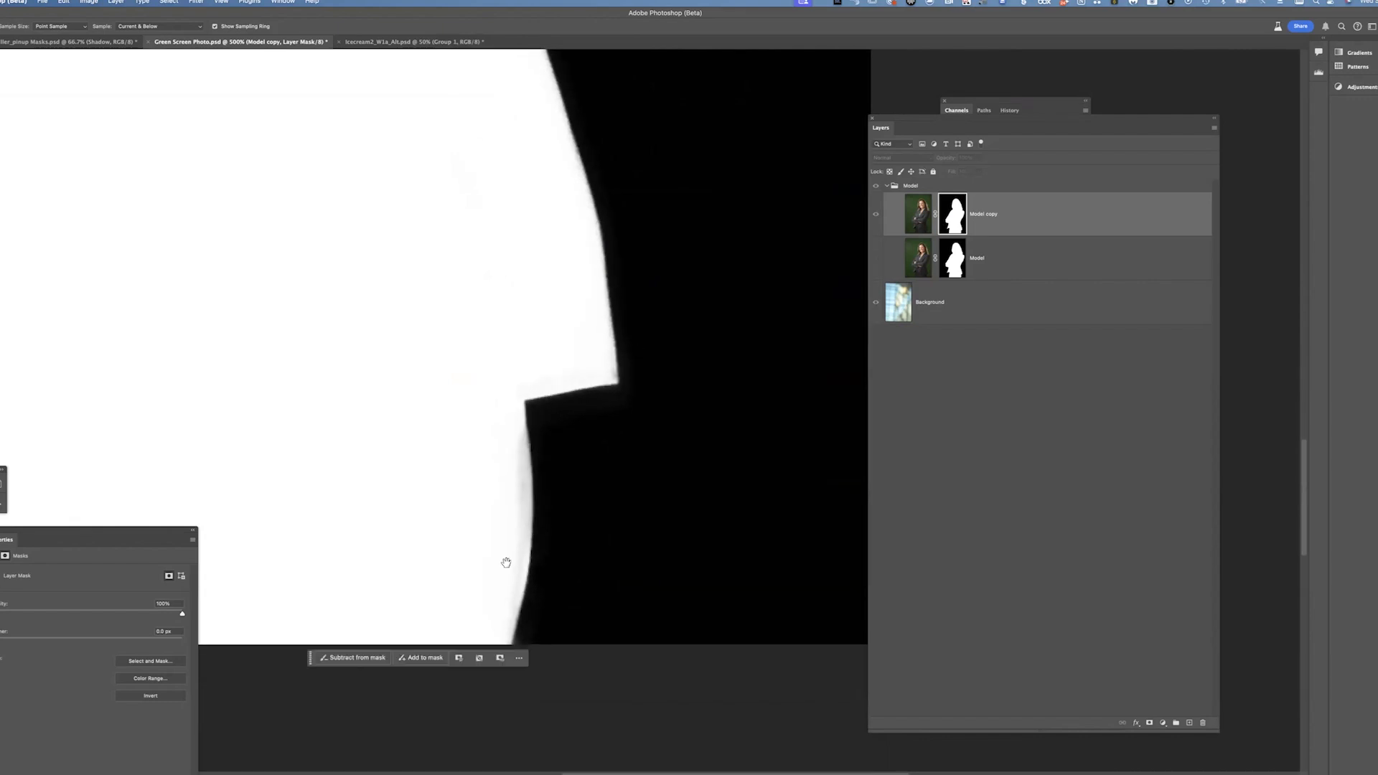
pyautogui.moveTo(482, 521); pyautogui.dragTo(622, 459)
pyautogui.moveTo(438, 435); pyautogui.dragTo(653, 453)
pyautogui.moveTo(568, 238); pyautogui.dragTo(640, 424)
pyautogui.moveTo(578, 347); pyautogui.dragTo(625, 460)
pyautogui.moveTo(537, 86); pyautogui.dragTo(595, 591)
# Show only the Model layer and view its mask on its own to compare the shoulder and arm edges
pyautogui.click(891, 227)
pyautogui.click(875, 214)
pyautogui.click(890, 262)
pyautogui.click(875, 259)
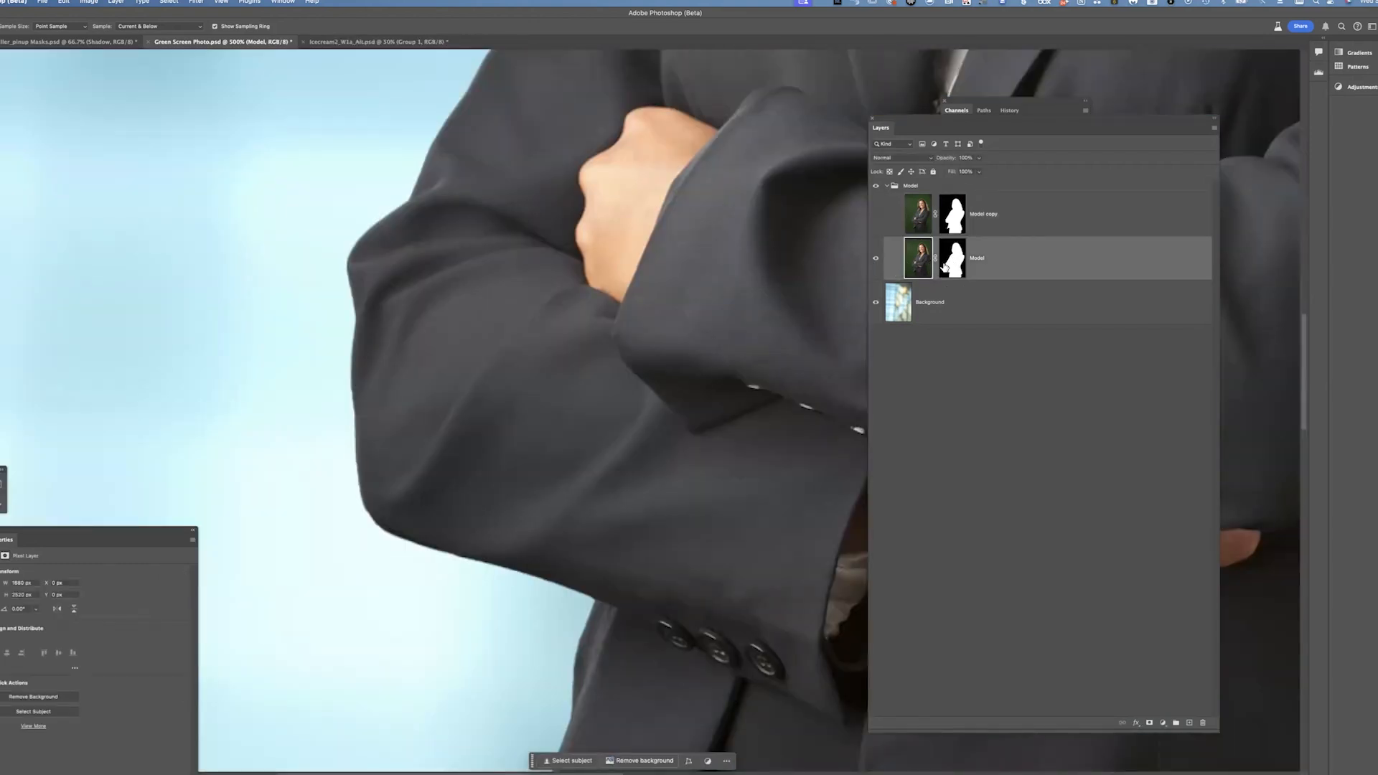
pyautogui.keyDown('alt'); pyautogui.click(958, 263); pyautogui.keyUp('alt')
pyautogui.moveTo(679, 534); pyautogui.dragTo(631, 287)
pyautogui.moveTo(700, 524); pyautogui.dragTo(649, 273)
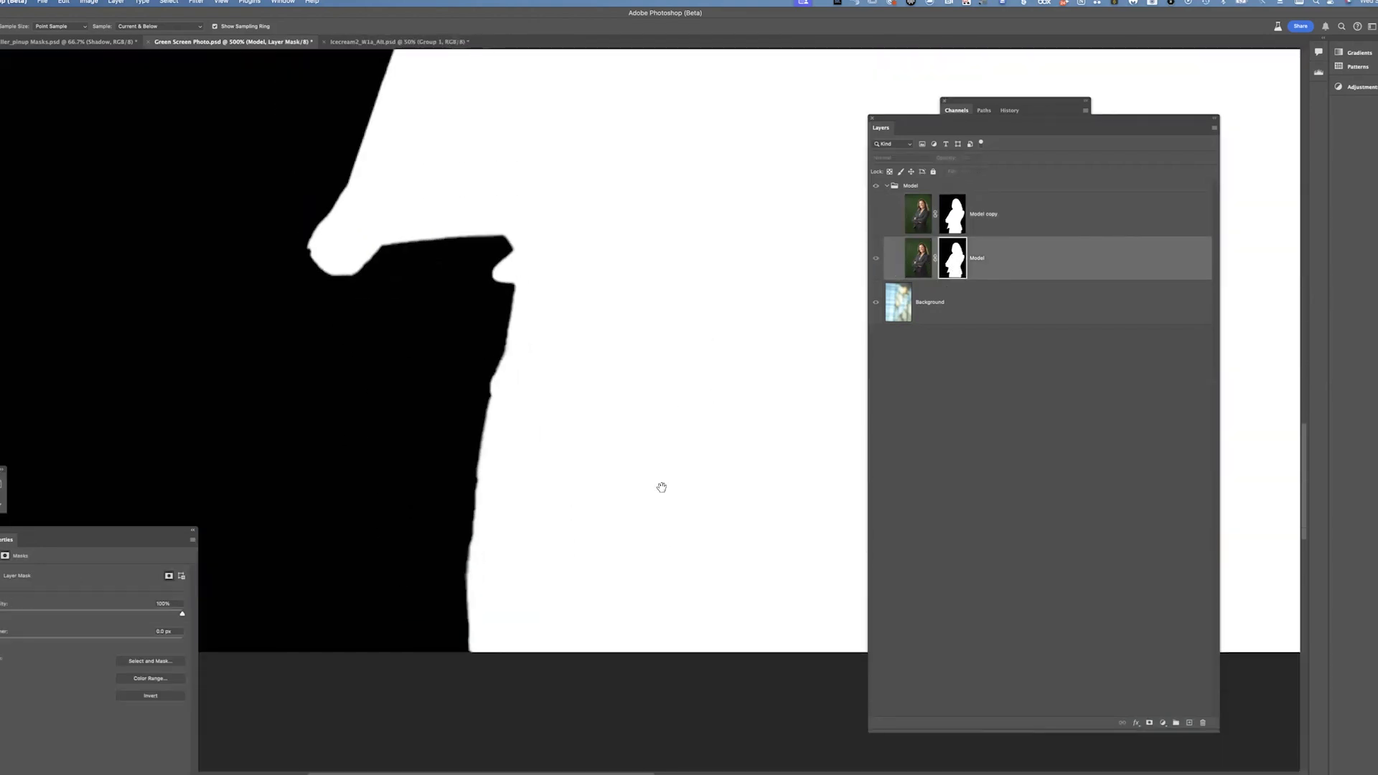
pyautogui.moveTo(642, 467); pyautogui.dragTo(600, 634)
pyautogui.moveTo(779, 348); pyautogui.dragTo(698, 416)
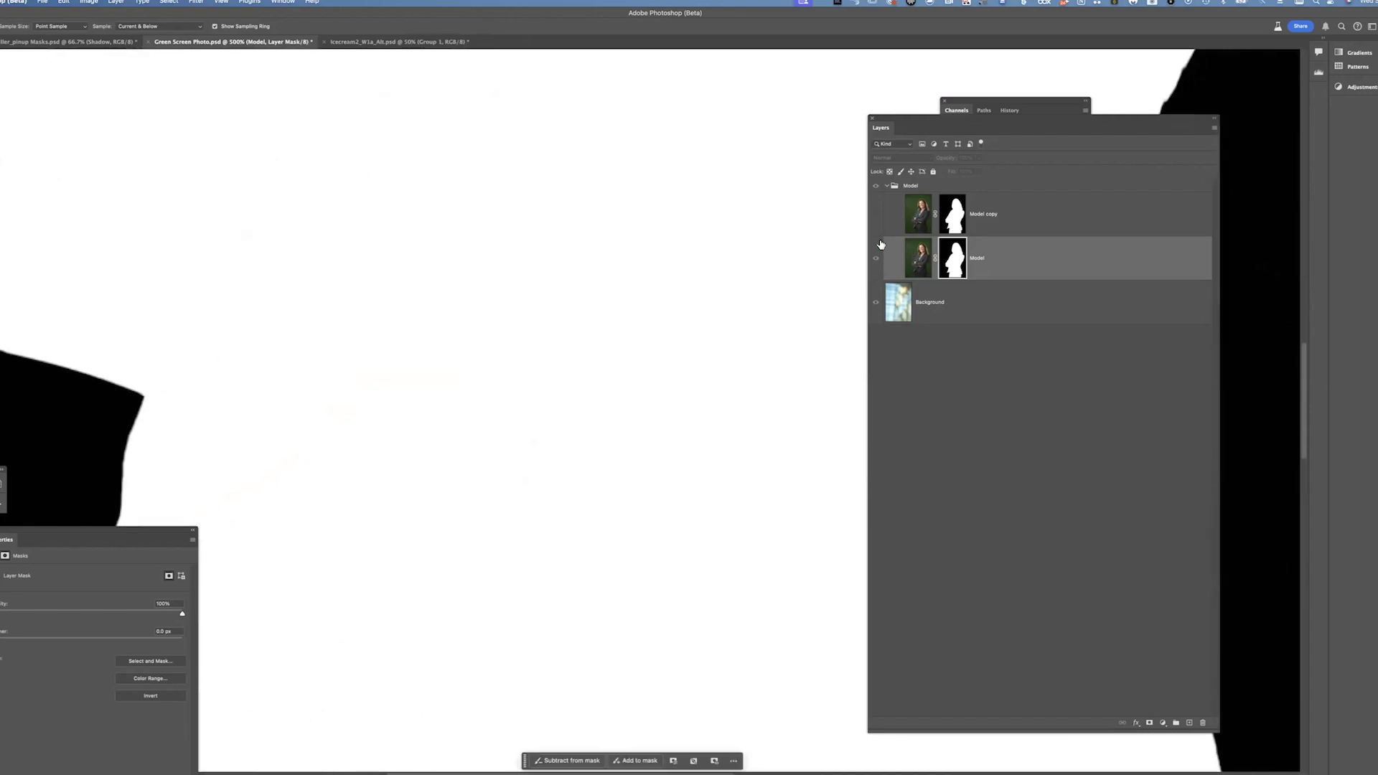
pyautogui.click(904, 261)
# Rearrange the workspace so the Channels, History and Layers panels are shown separately beside the image
pyautogui.press('super+minus')
pyautogui.press('super+minus')
pyautogui.press('super+minus')
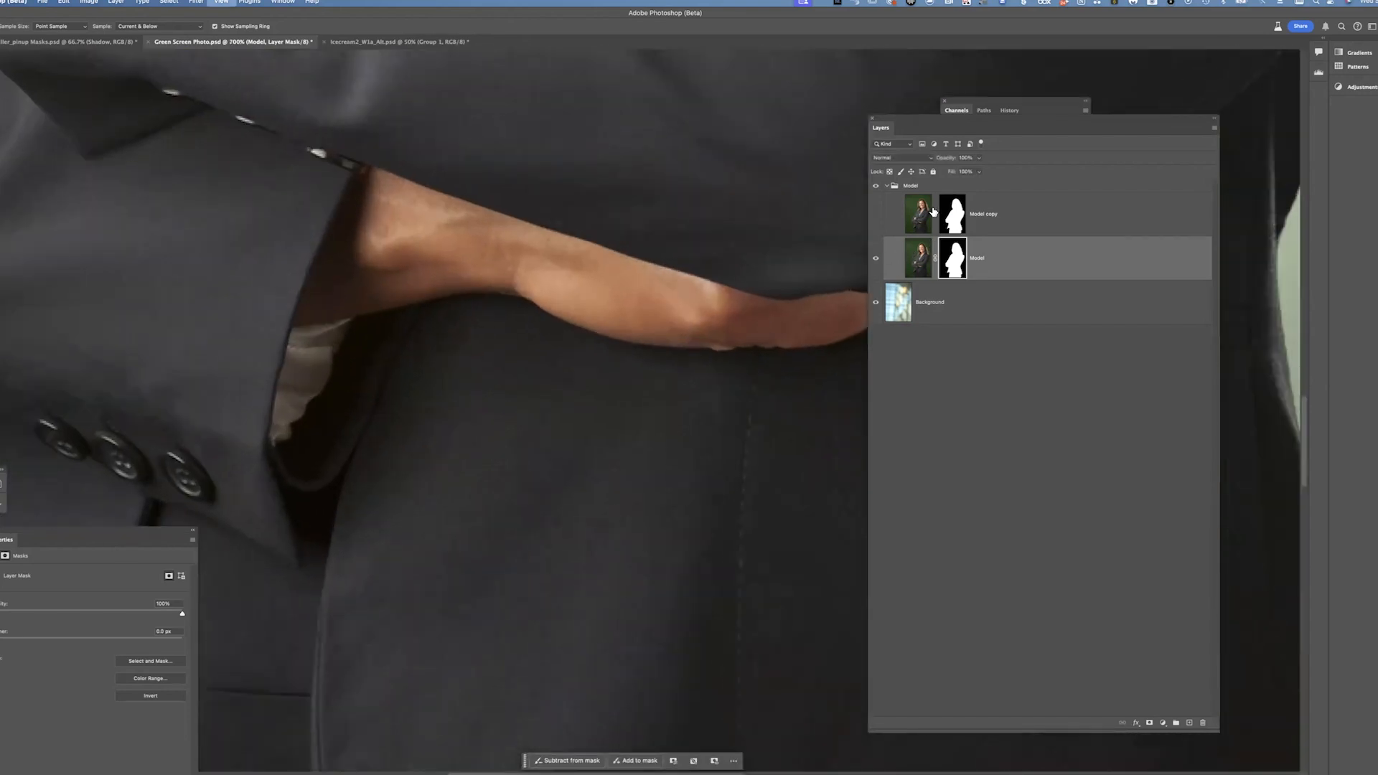
pyautogui.press('super+minus')
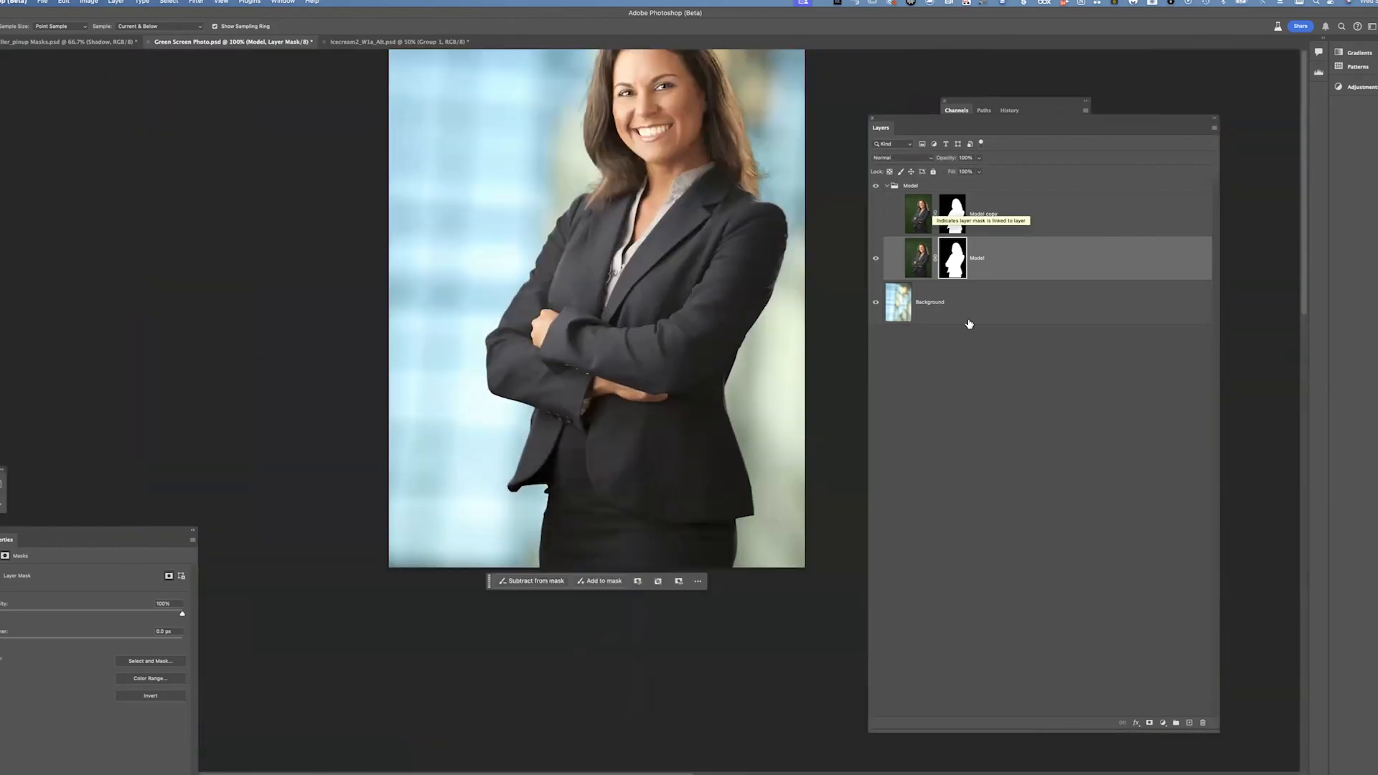
pyautogui.click(884, 216)
pyautogui.moveTo(1061, 125); pyautogui.dragTo(1229, 183)
pyautogui.moveTo(1055, 105); pyautogui.dragTo(1015, 102)
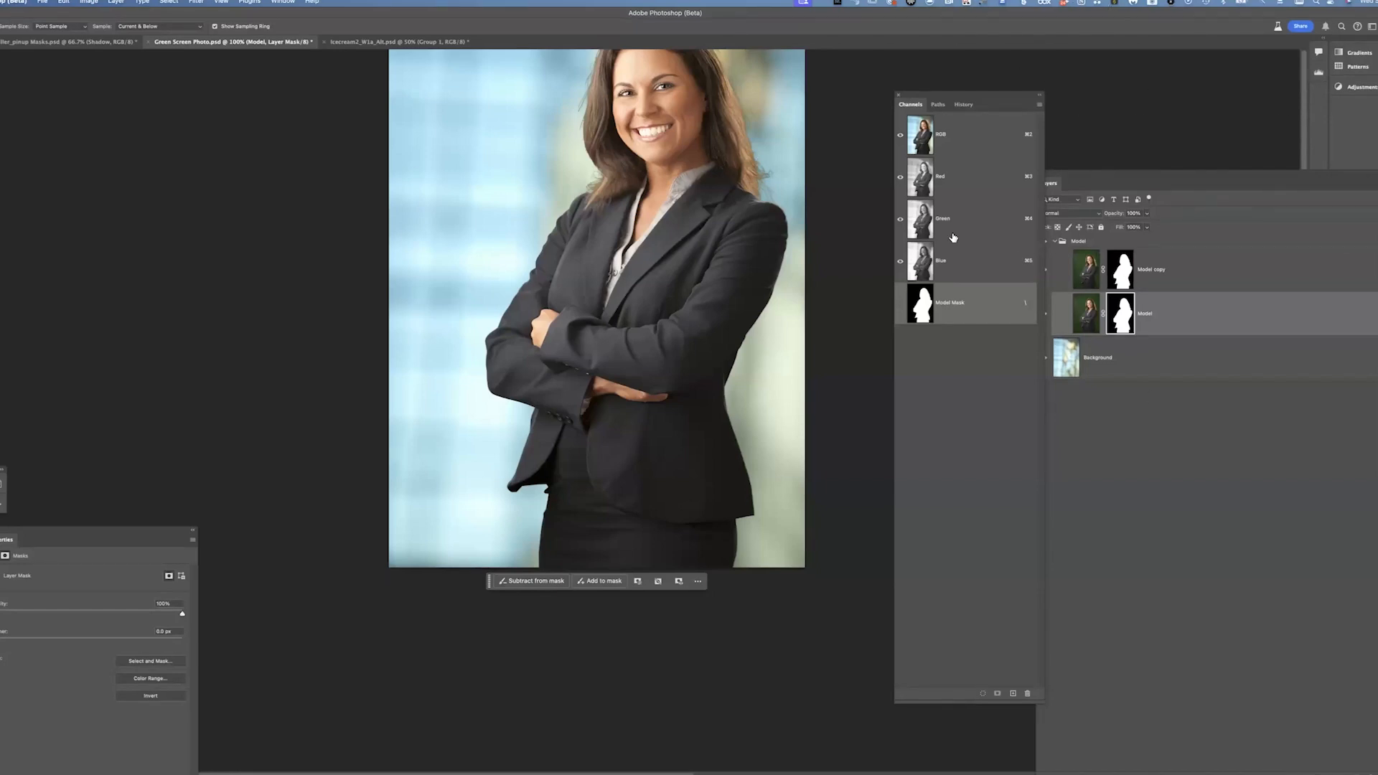
pyautogui.moveTo(657, 428); pyautogui.dragTo(576, 543)
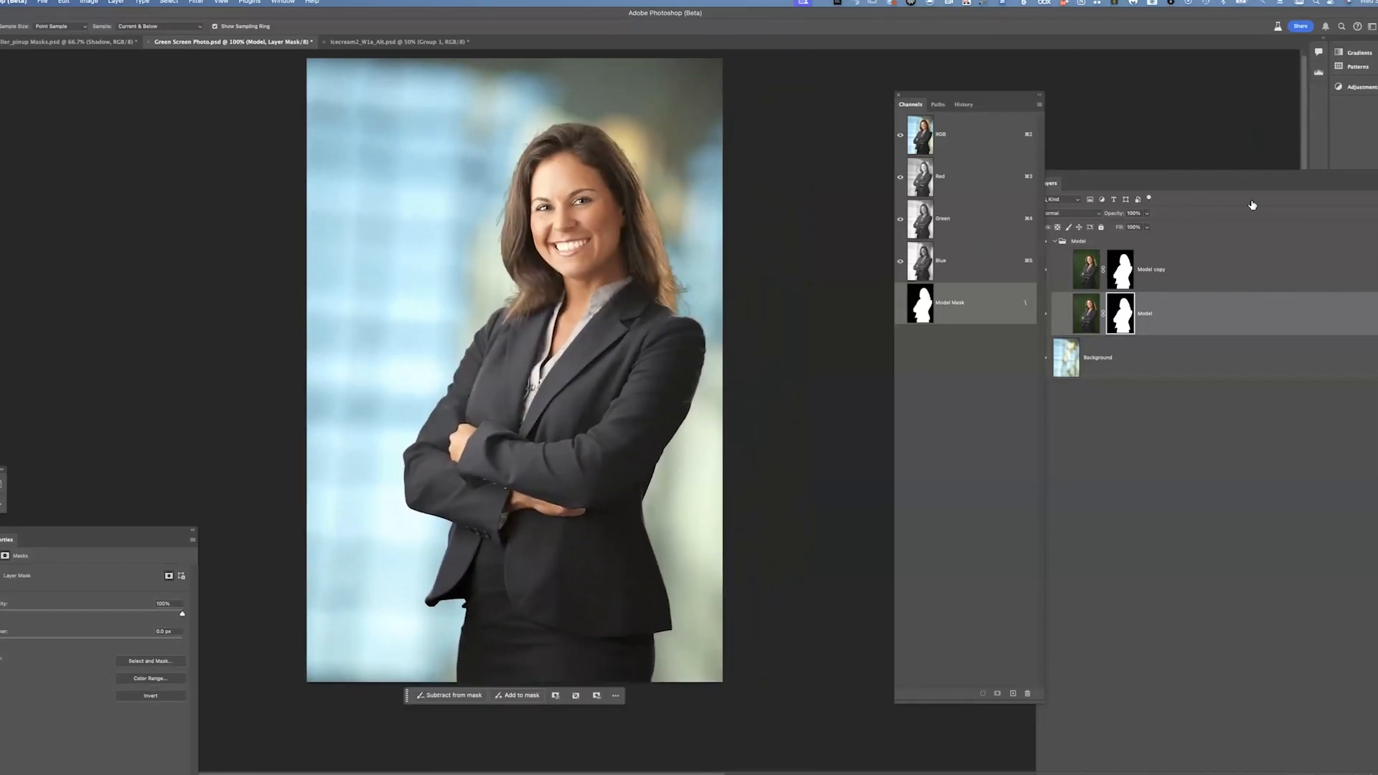
pyautogui.click(968, 105)
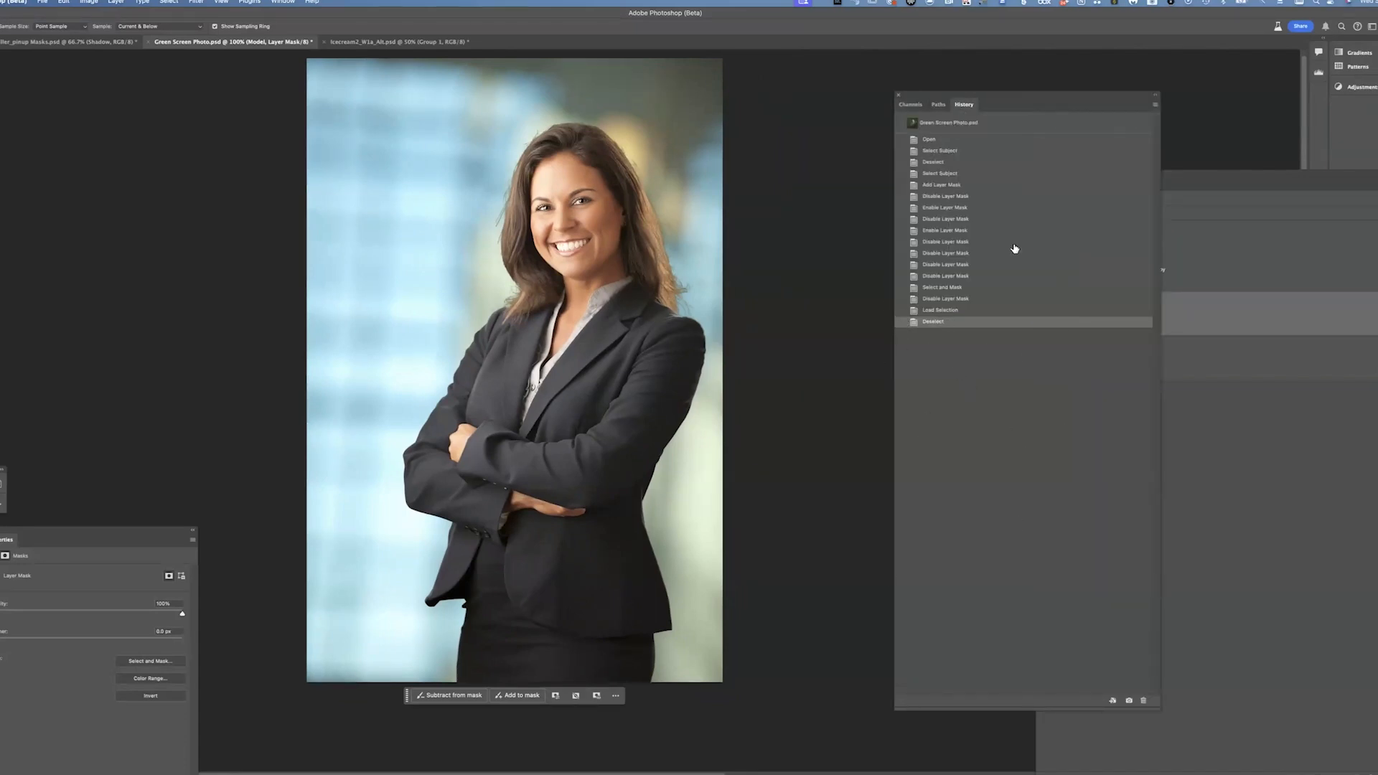
pyautogui.click(1180, 346)
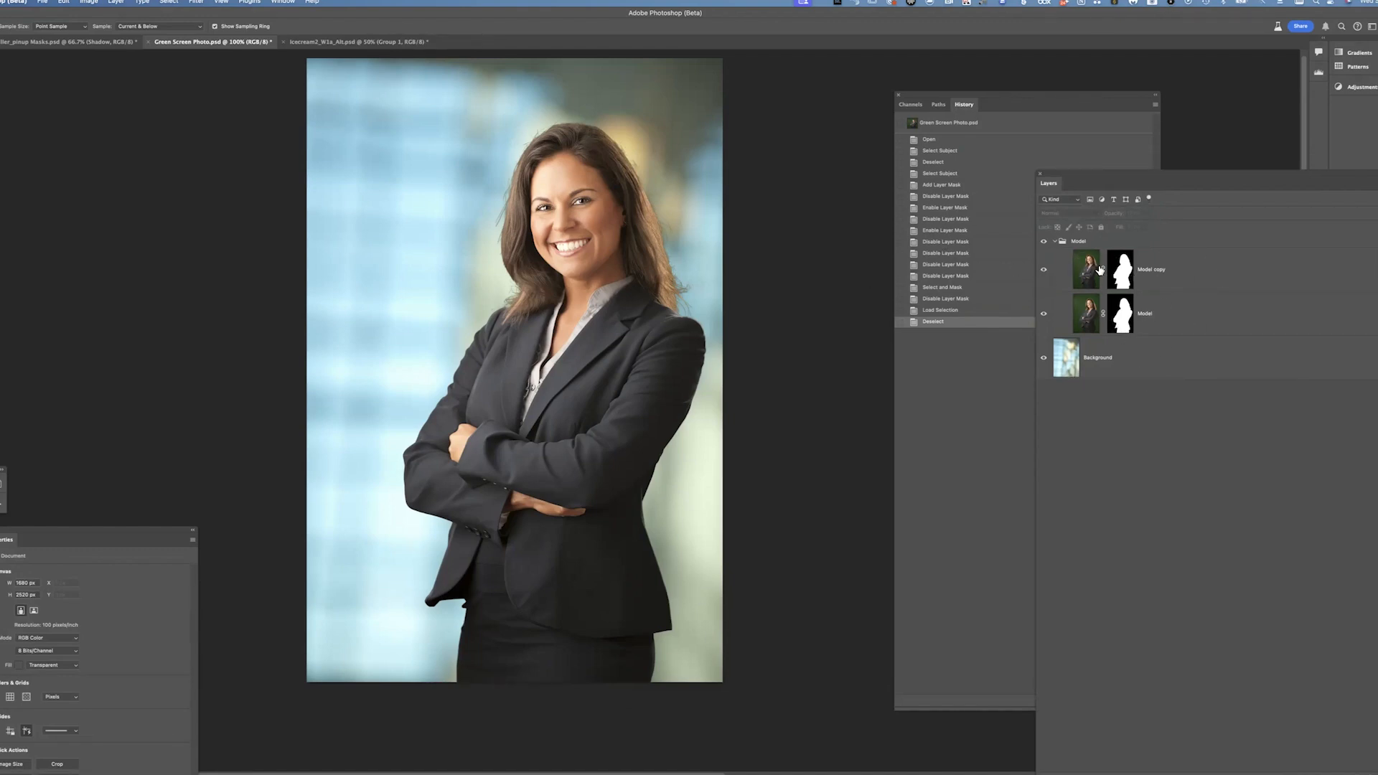
# Duplicate the Model layer within the Model group
pyautogui.click(1152, 273)
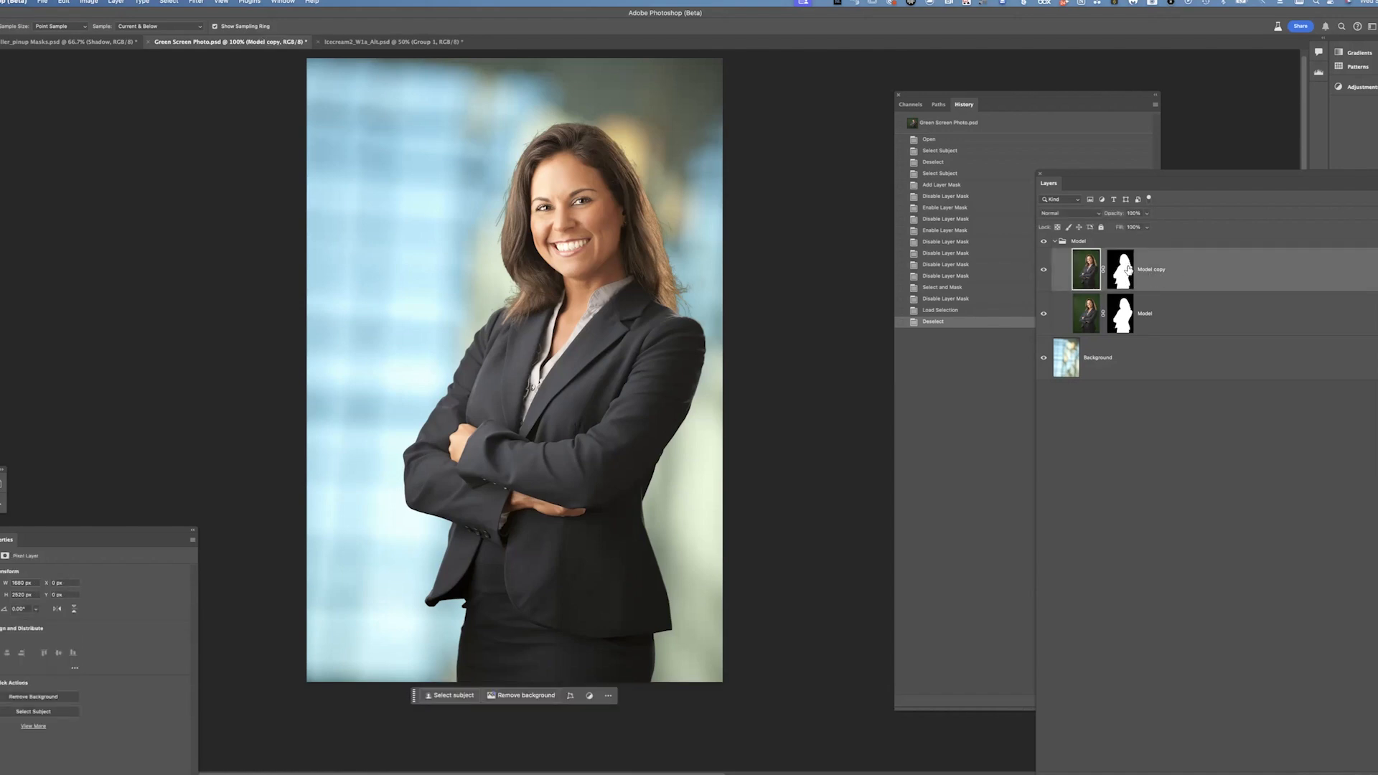
pyautogui.click(1127, 270)
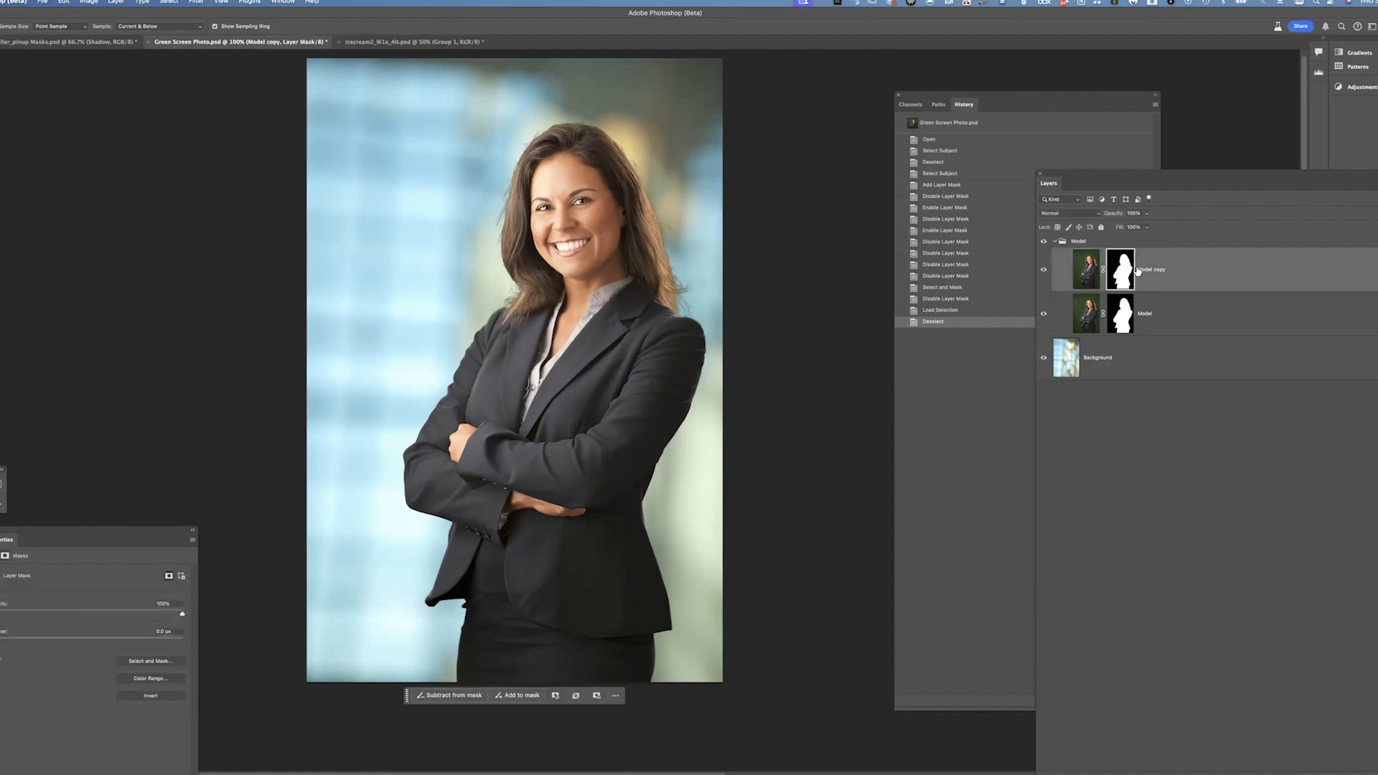
pyautogui.click(1125, 326)
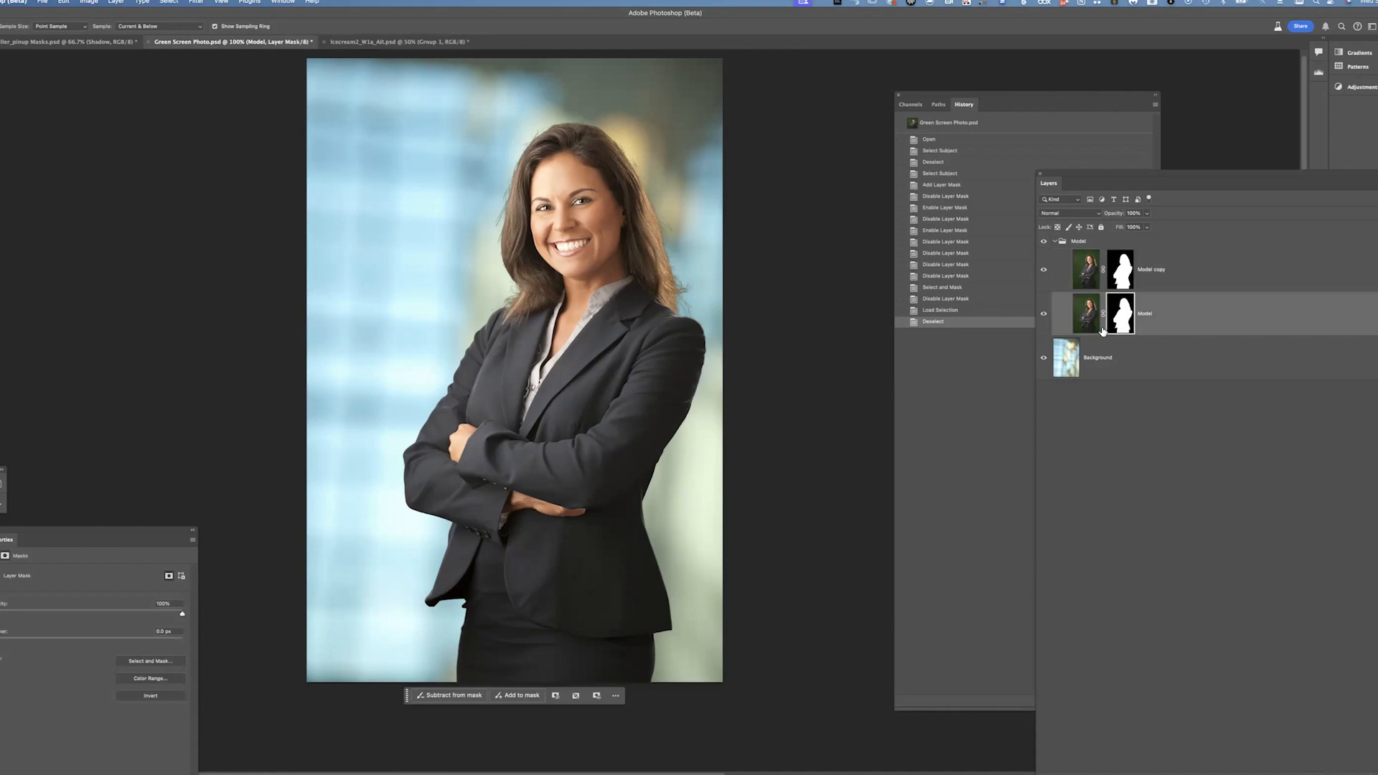
pyautogui.click(1205, 273)
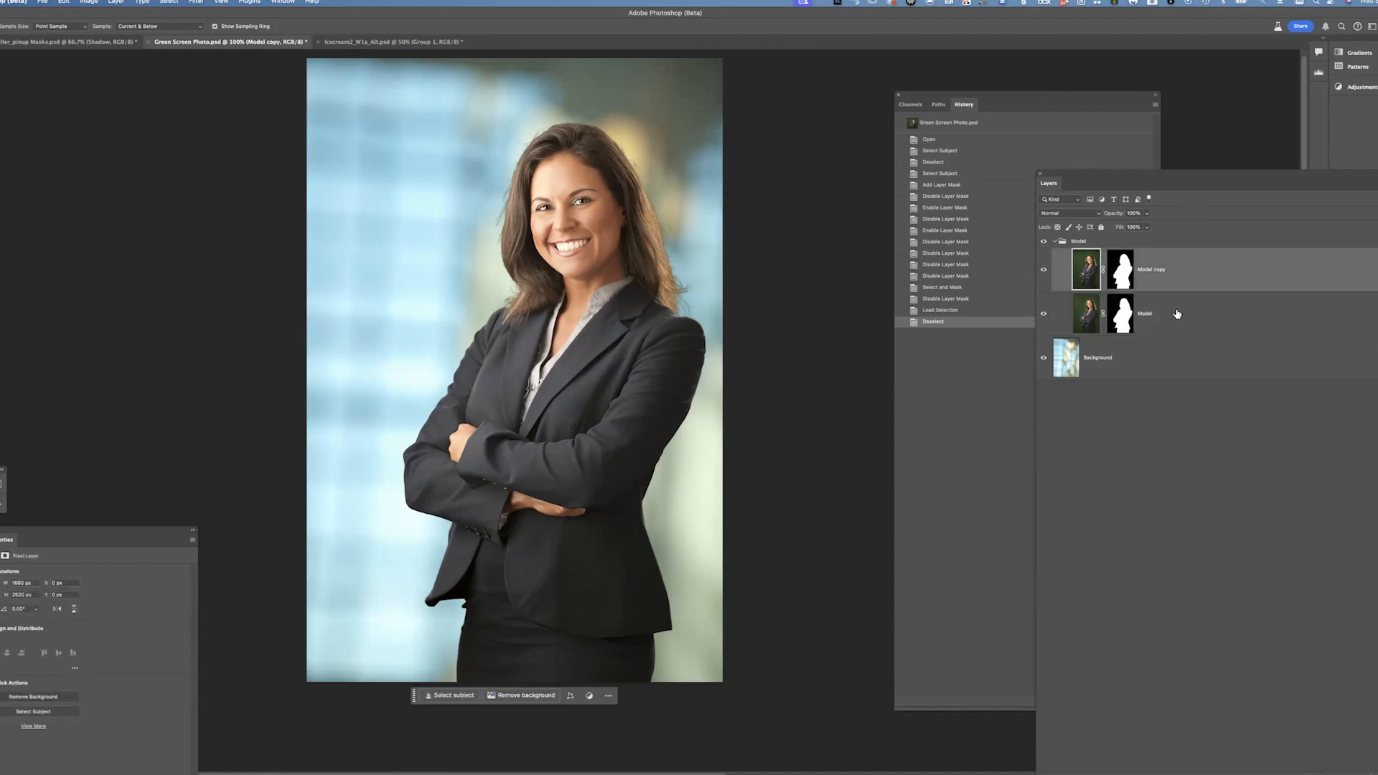
pyautogui.moveTo(1190, 313); pyautogui.dragTo(1180, 308)
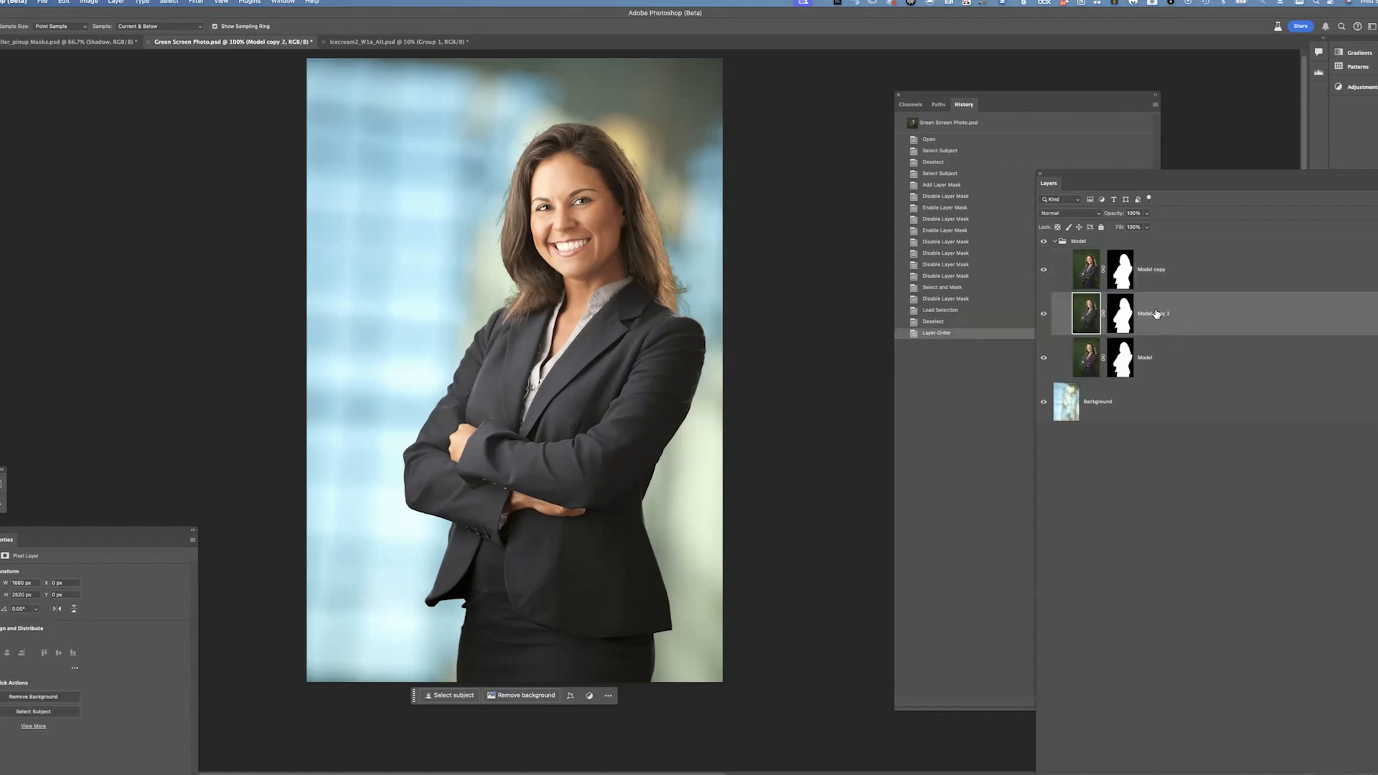
# Copy the refined Model copy mask onto the duplicate layer, replacing its mask, and hide the other two Model layers
pyautogui.click(1045, 359)
pyautogui.moveTo(1124, 278); pyautogui.dragTo(1129, 317)
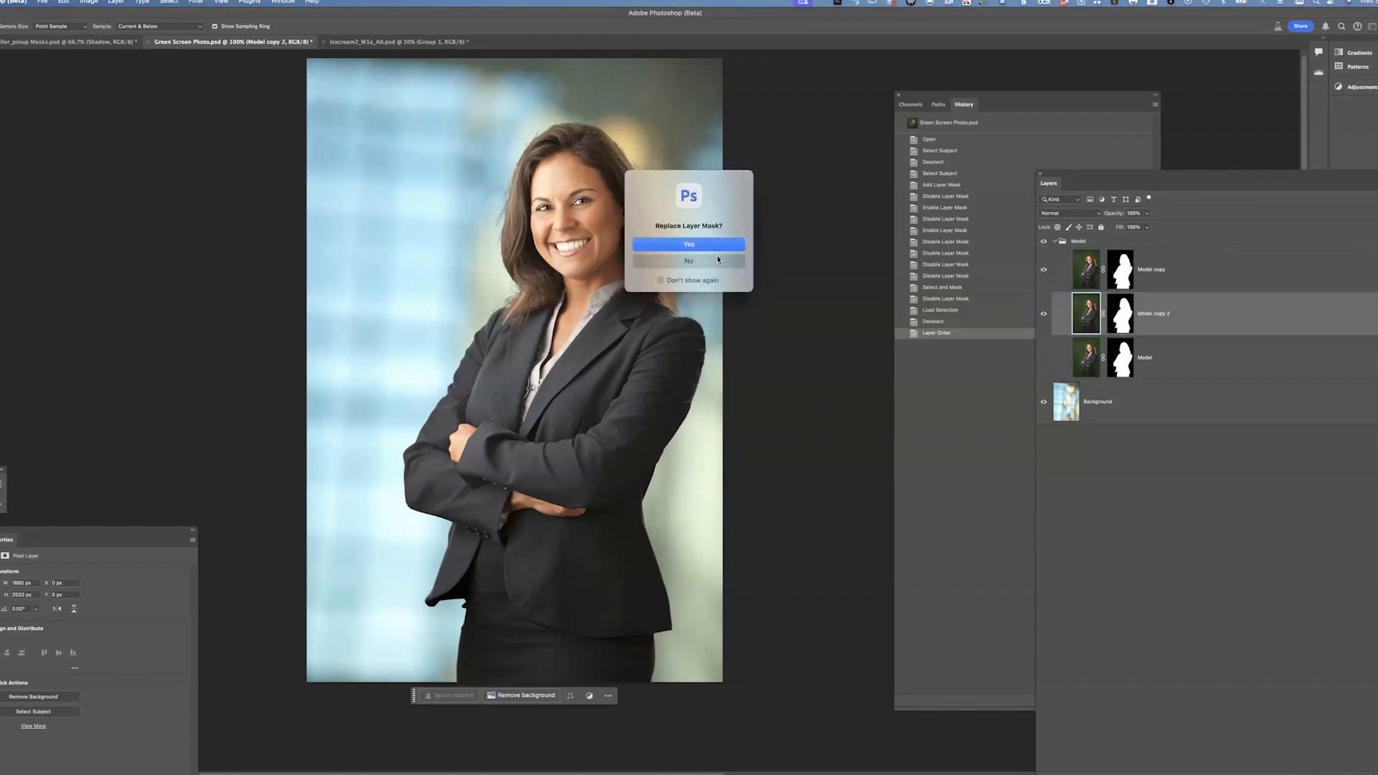
pyautogui.click(689, 244)
pyautogui.click(1043, 269)
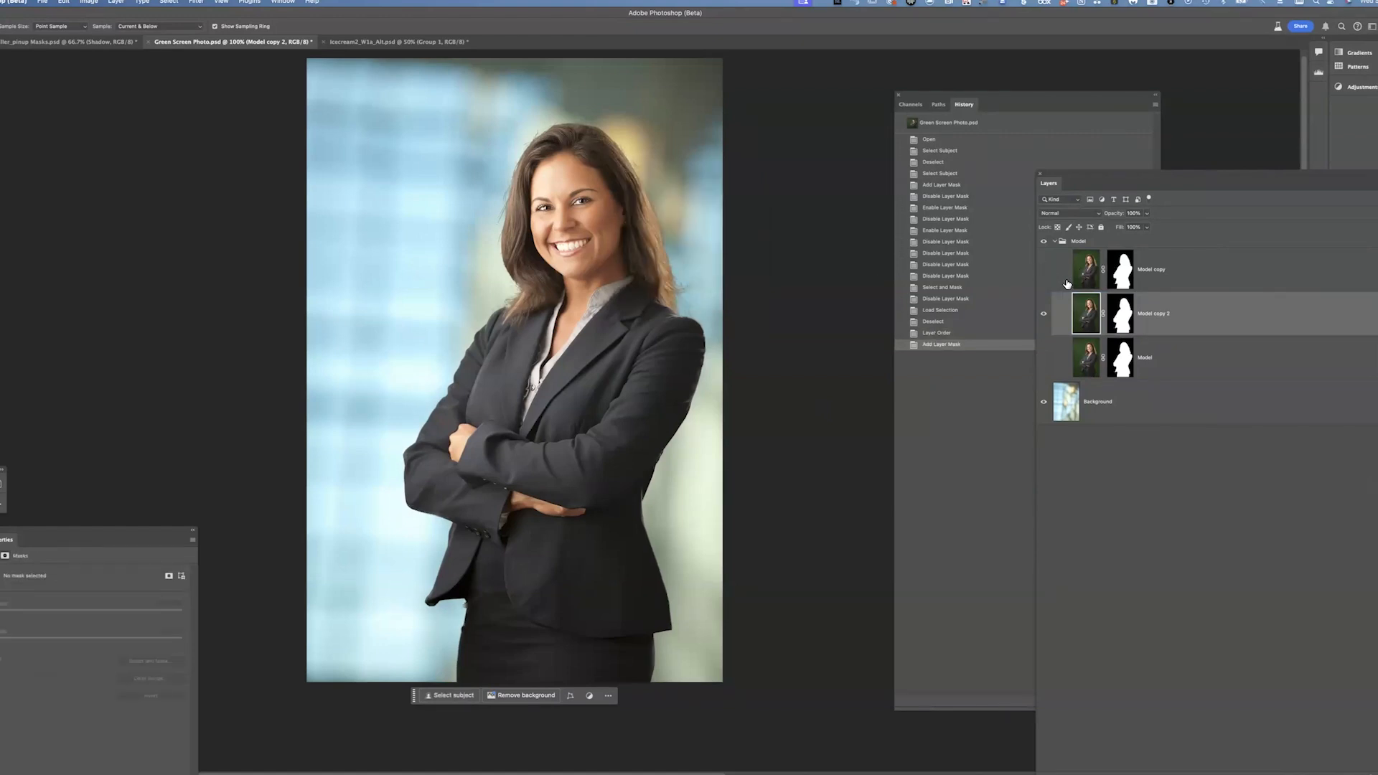
# Step back and forward in History to compare the duplicate's mask before and after replacing it, zoomed into the shoulder
pyautogui.click(1132, 321)
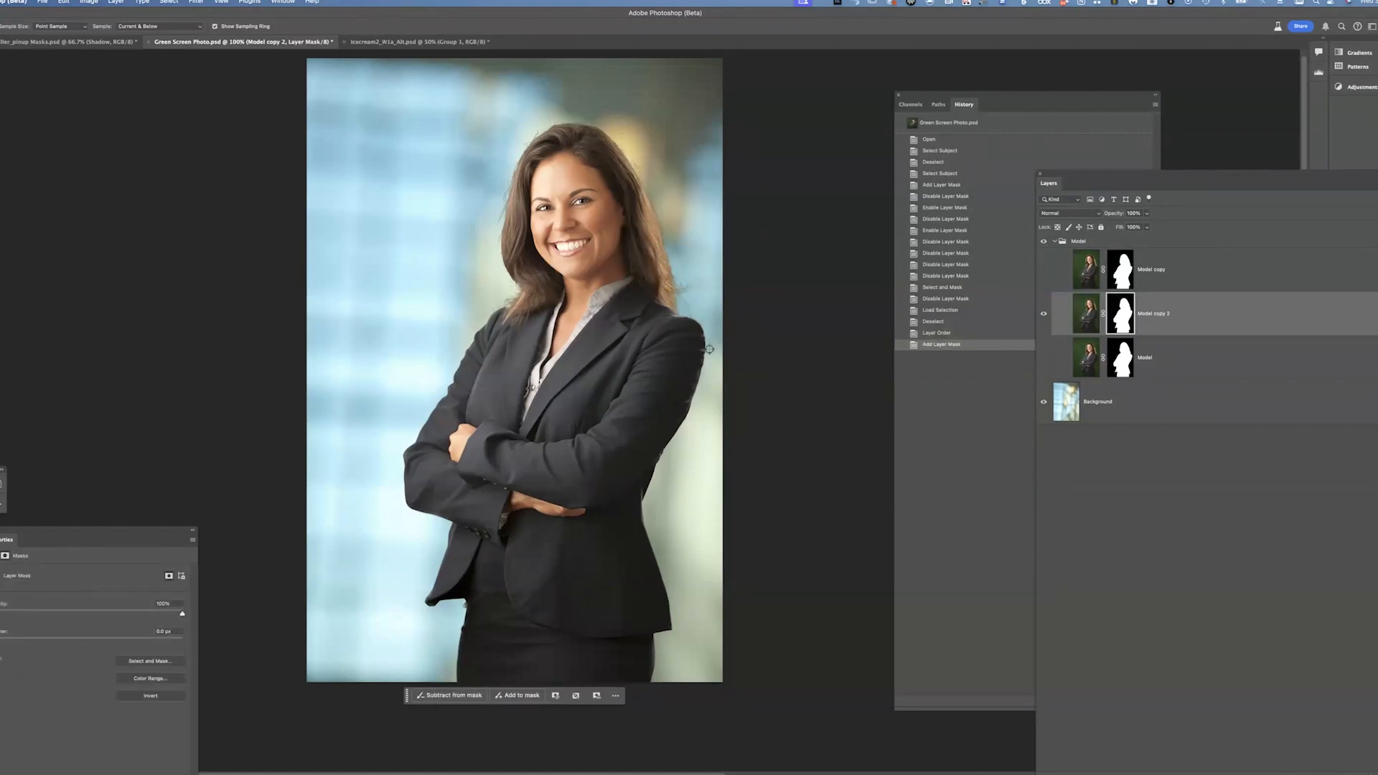
pyautogui.click(1194, 313)
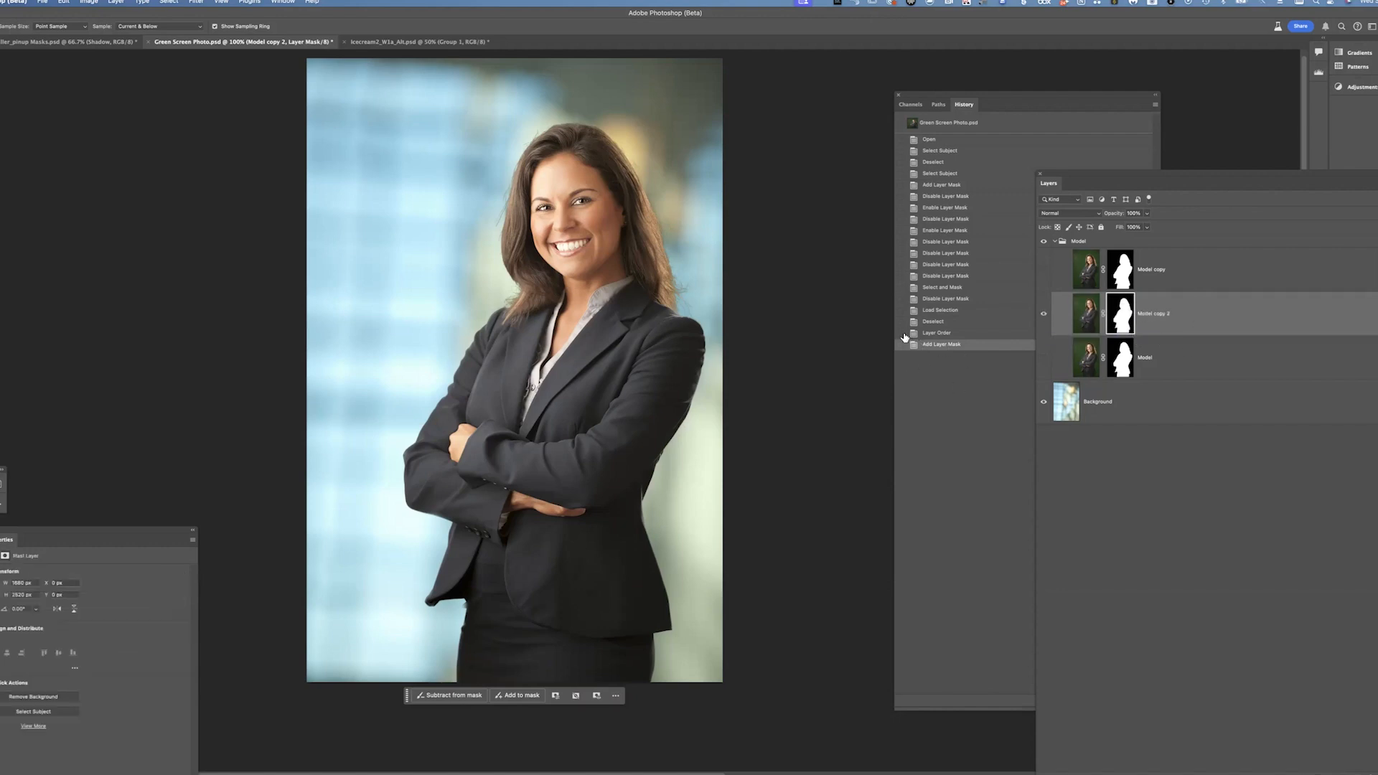
pyautogui.click(959, 333)
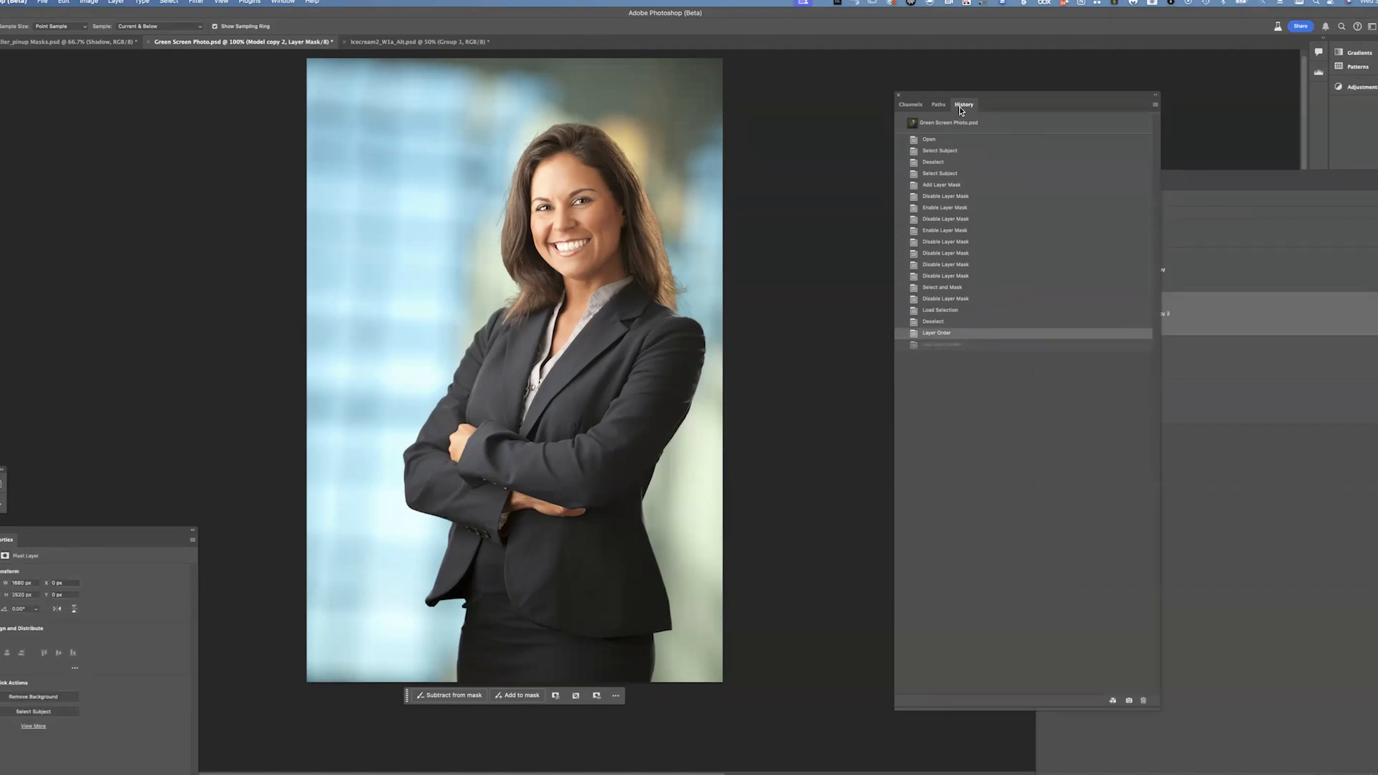
pyautogui.click(944, 345)
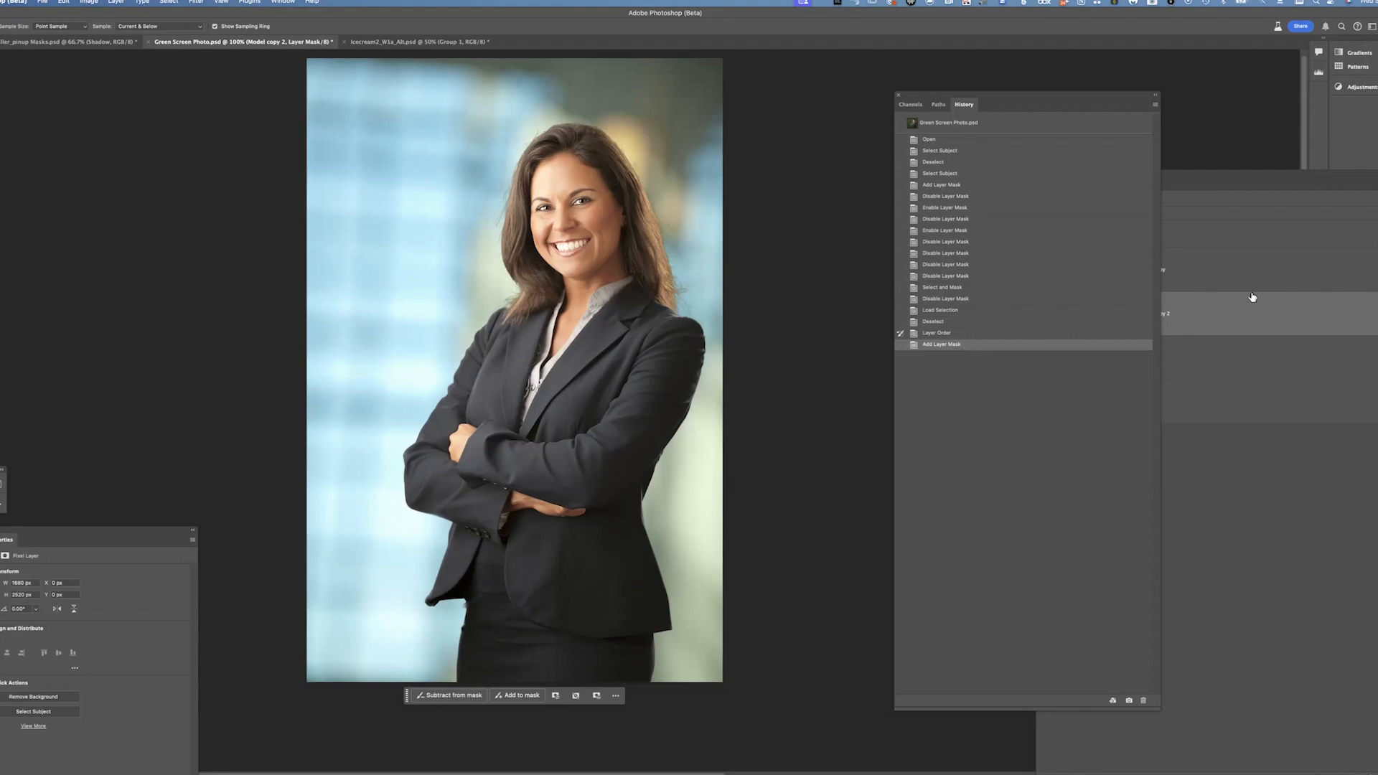
pyautogui.click(1236, 311)
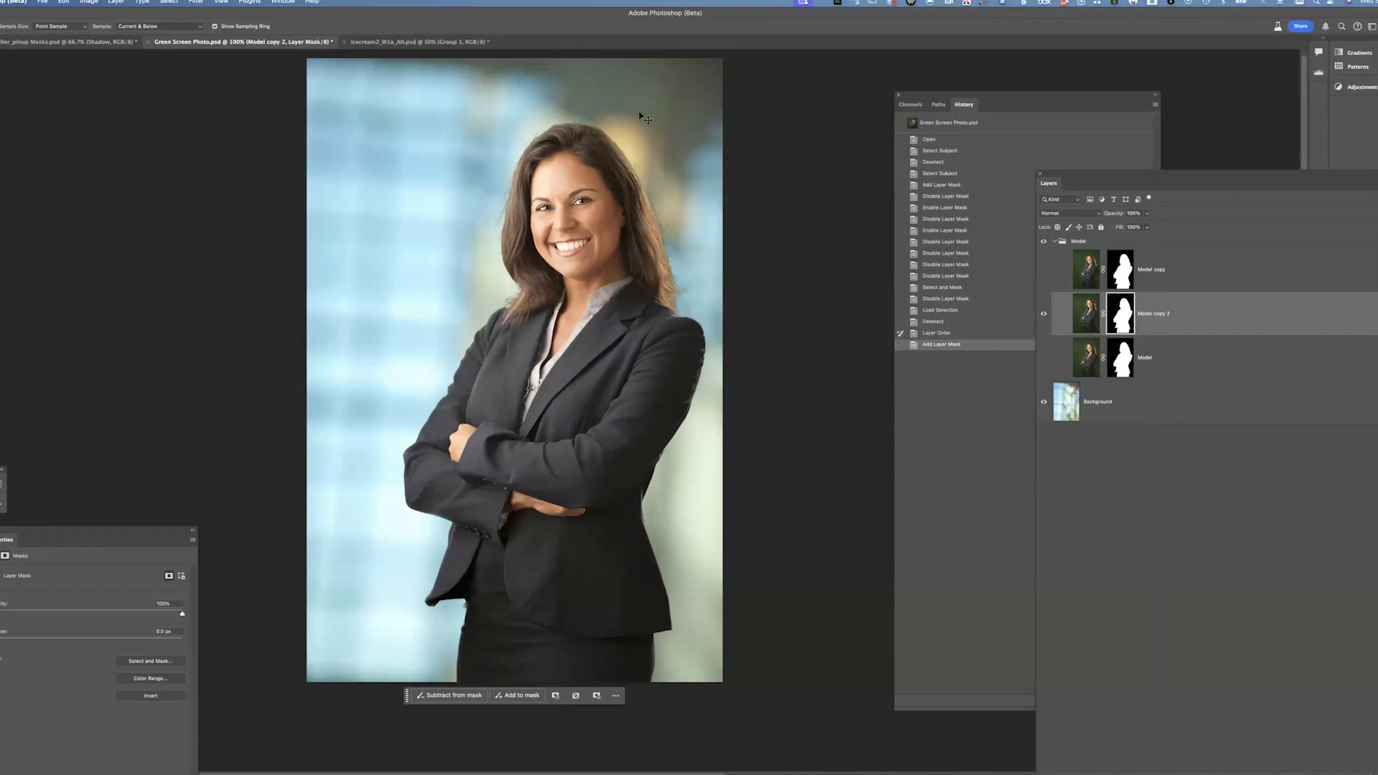
pyautogui.press('super+plus')
pyautogui.press('super+plus')
pyautogui.press('super+plus')
pyautogui.moveTo(694, 346); pyautogui.dragTo(593, 367)
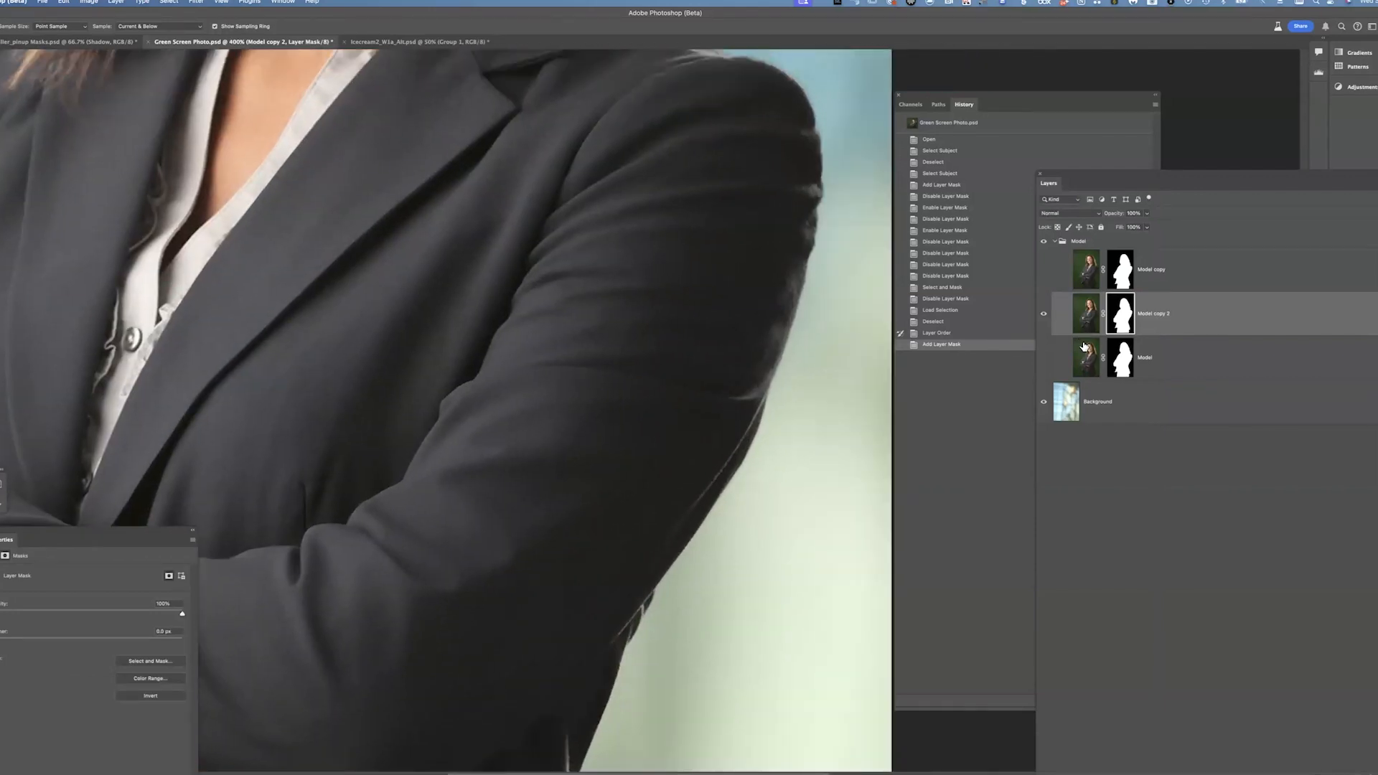
# Show Model copy 2's mask on its own and restore its shoulder edge with the History Brush
pyautogui.keyDown('alt'); pyautogui.click(1120, 314); pyautogui.keyUp('alt')
pyautogui.moveTo(719, 345); pyautogui.dragTo(673, 425)
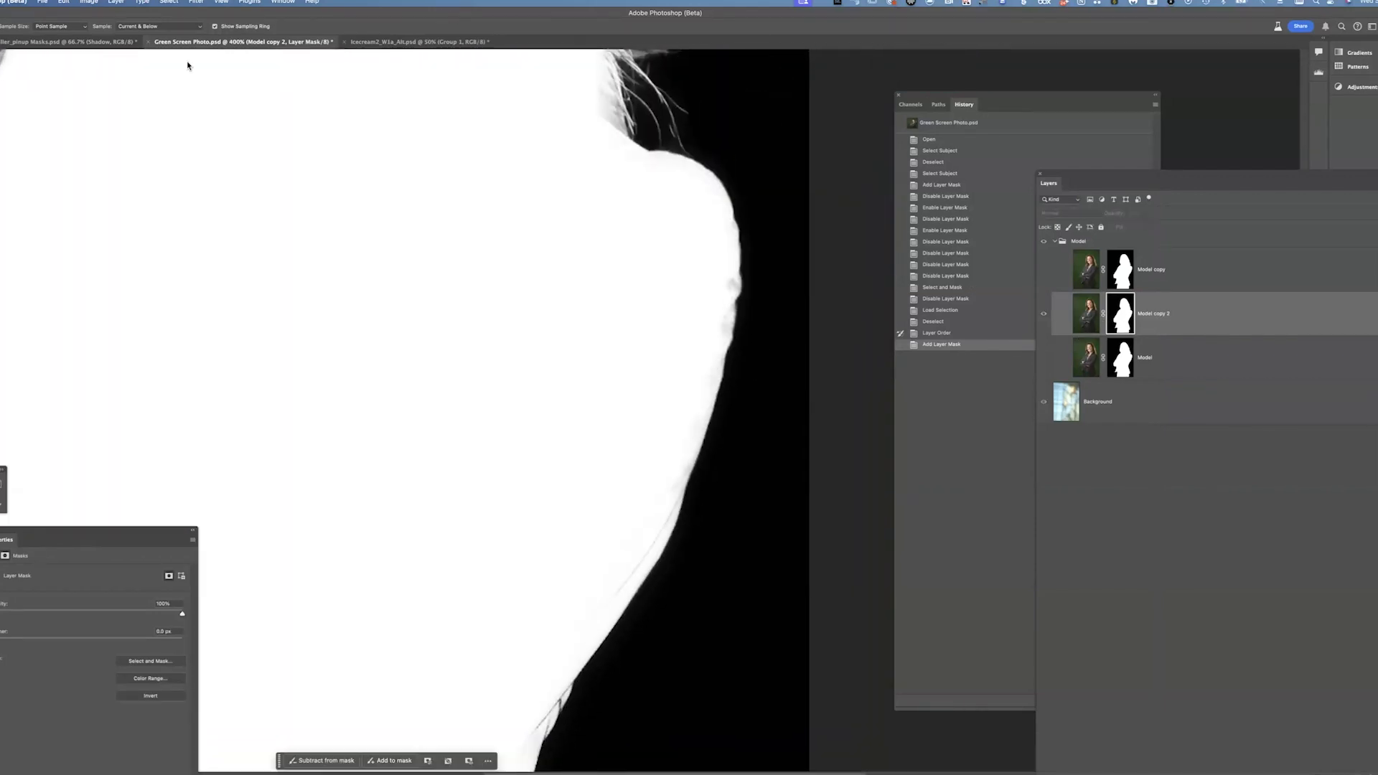
pyautogui.press('b')
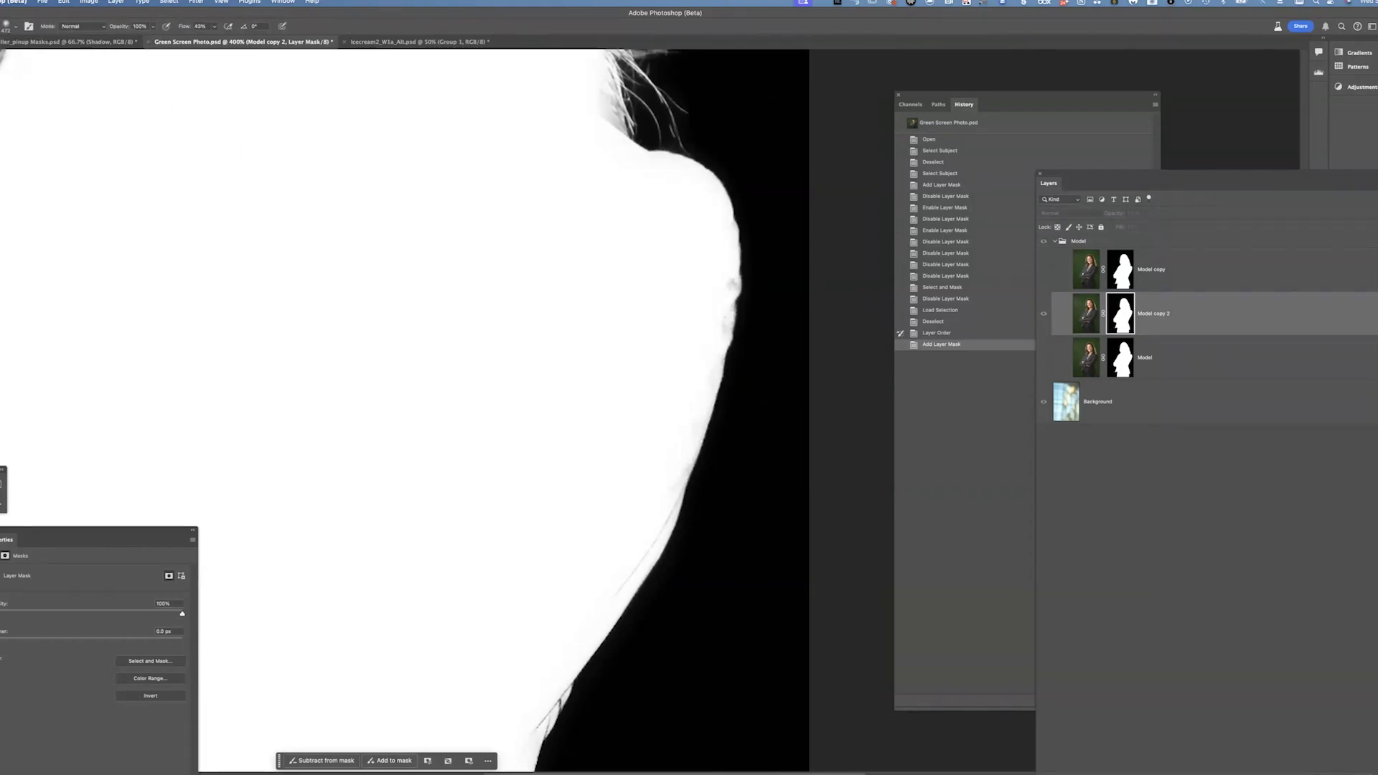
pyautogui.moveTo(667, 305); pyautogui.dragTo(185, 309)
pyautogui.moveTo(741, 252); pyautogui.dragTo(647, 585)
pyautogui.moveTo(657, 424); pyautogui.dragTo(658, 176)
pyautogui.moveTo(533, 453); pyautogui.dragTo(479, 700)
pyautogui.moveTo(540, 463); pyautogui.dragTo(517, 81)
pyautogui.moveTo(483, 424)
pyautogui.mouseDown()
pyautogui.moveTo(455, 257)
pyautogui.moveTo(540, 510)
pyautogui.mouseUp()
pyautogui.moveTo(545, 561); pyautogui.dragTo(516, 90)
pyautogui.moveTo(549, 273)
pyautogui.mouseDown()
pyautogui.moveTo(492, 477)
pyautogui.moveTo(498, 461)
pyautogui.mouseUp()
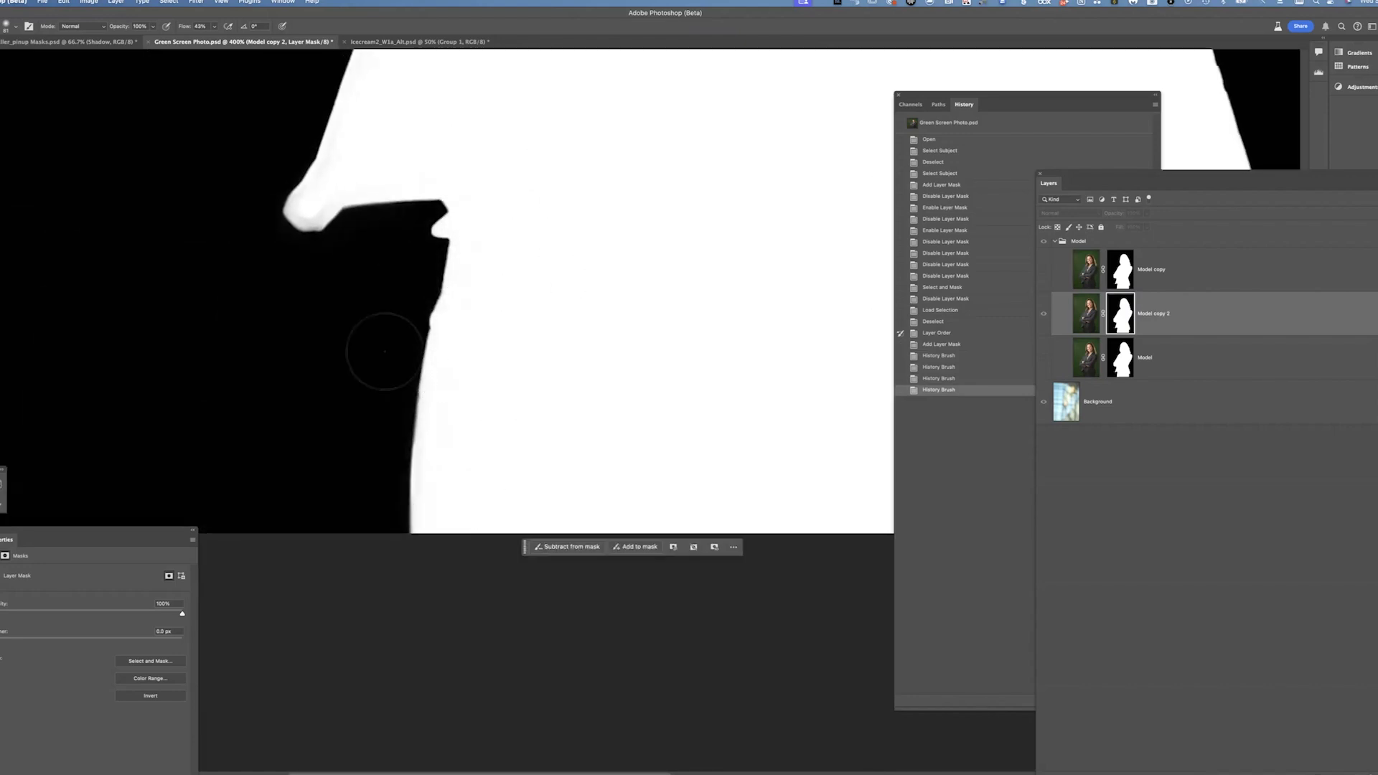
# Continue restoring the mask edges around the hair and shoulders with History Brush strokes
pyautogui.moveTo(385, 351); pyautogui.dragTo(401, 388)
pyautogui.moveTo(455, 206); pyautogui.dragTo(569, 460)
pyautogui.moveTo(467, 370)
pyautogui.mouseDown()
pyautogui.moveTo(421, 523)
pyautogui.moveTo(453, 518)
pyautogui.mouseUp()
pyautogui.moveTo(564, 191); pyautogui.dragTo(593, 502)
pyautogui.moveTo(405, 435)
pyautogui.mouseDown()
pyautogui.moveTo(541, 476)
pyautogui.moveTo(358, 301)
pyautogui.mouseUp()
pyautogui.moveTo(471, 265); pyautogui.dragTo(416, 625)
pyautogui.moveTo(381, 505); pyautogui.dragTo(411, 406)
pyautogui.moveTo(446, 506); pyautogui.dragTo(337, 725)
pyautogui.moveTo(545, 298); pyautogui.dragTo(445, 503)
pyautogui.moveTo(520, 416); pyautogui.dragTo(453, 511)
pyautogui.moveTo(572, 455); pyautogui.dragTo(484, 615)
pyautogui.moveTo(472, 493)
pyautogui.mouseDown()
pyautogui.moveTo(523, 373)
pyautogui.moveTo(517, 302)
pyautogui.mouseUp()
pyautogui.moveTo(381, 465)
pyautogui.mouseDown()
pyautogui.moveTo(310, 623)
pyautogui.moveTo(172, 580)
pyautogui.mouseUp()
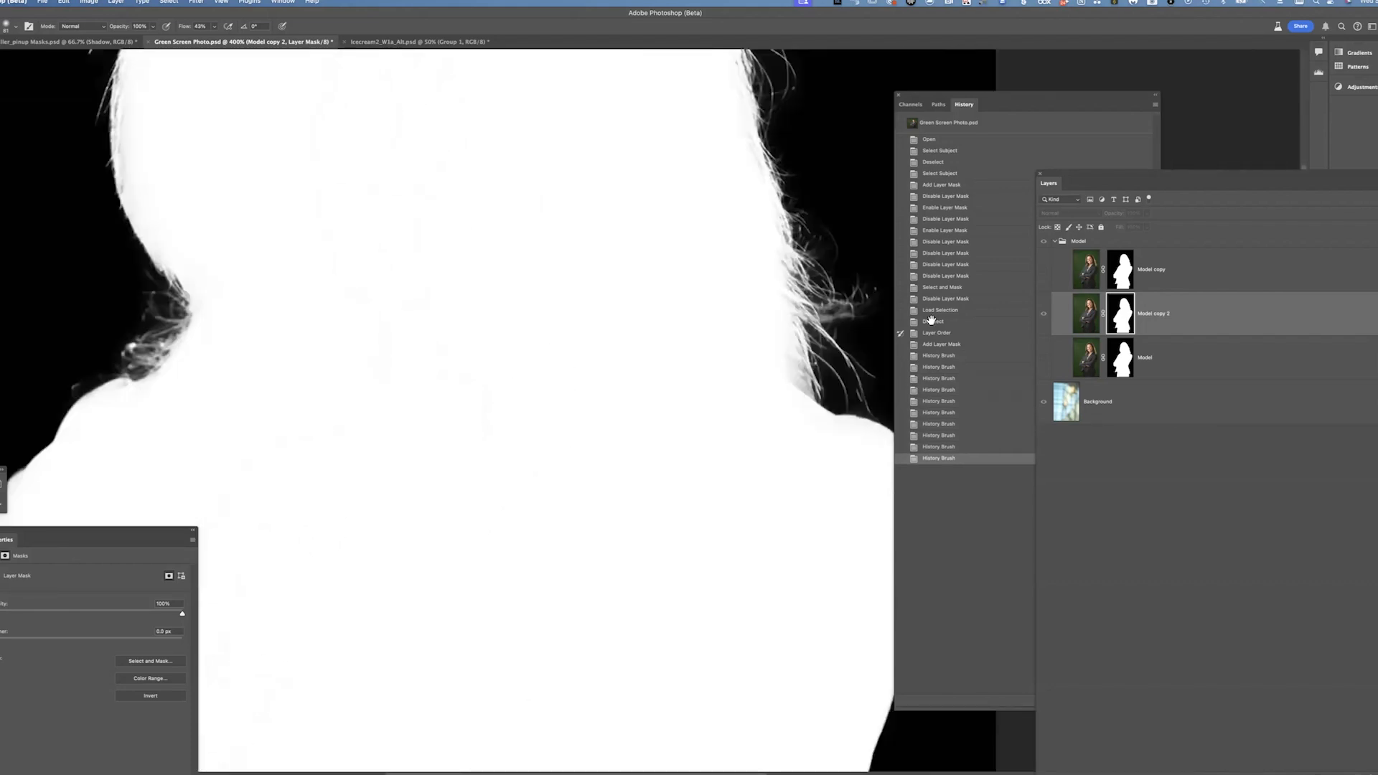
# Return to the normal image view and brush back the hair strand edges on the mask with the History Brush
pyautogui.click(1045, 315)
pyautogui.moveTo(566, 427); pyautogui.dragTo(581, 580)
pyautogui.moveTo(622, 418); pyautogui.dragTo(619, 335)
pyautogui.moveTo(792, 244); pyautogui.dragTo(787, 215)
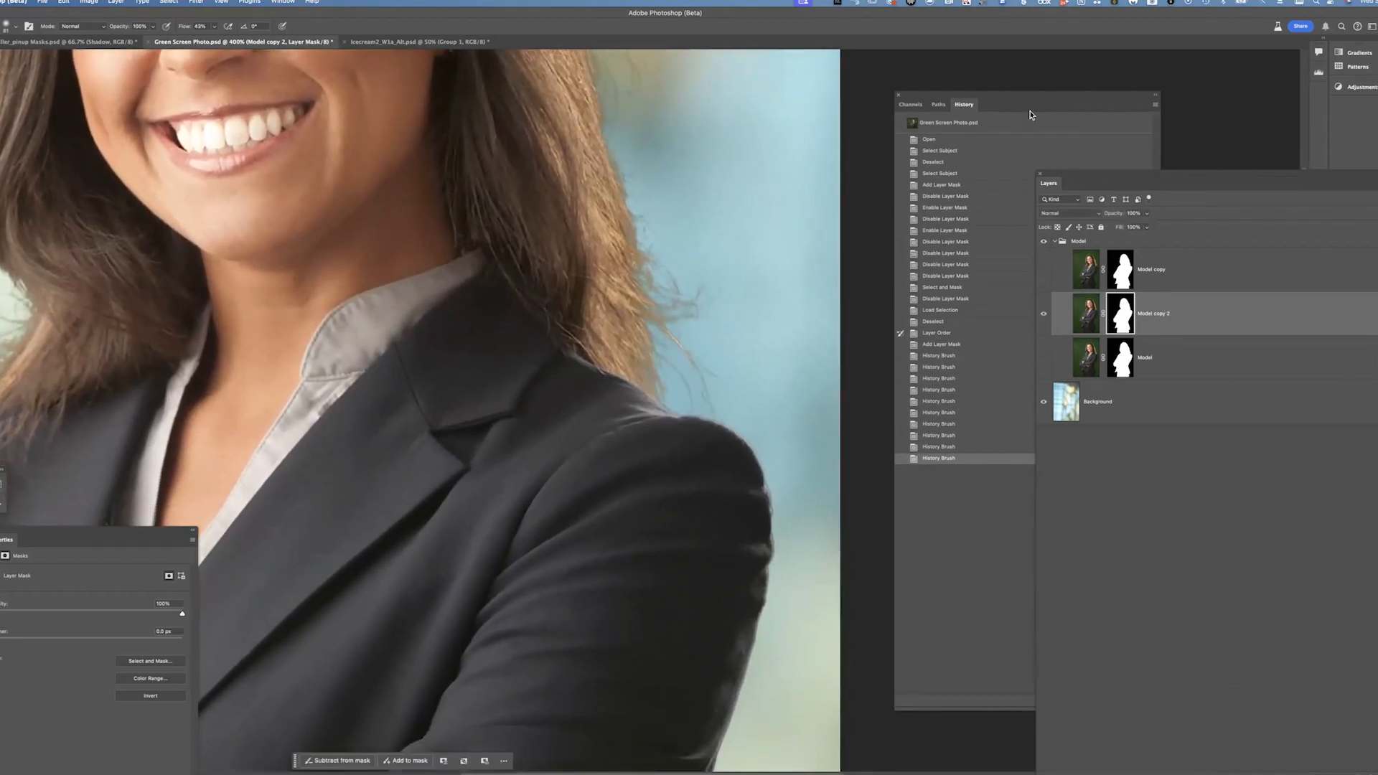
pyautogui.moveTo(619, 281)
pyautogui.mouseDown()
pyautogui.moveTo(609, 363)
pyautogui.moveTo(624, 421)
pyautogui.mouseUp()
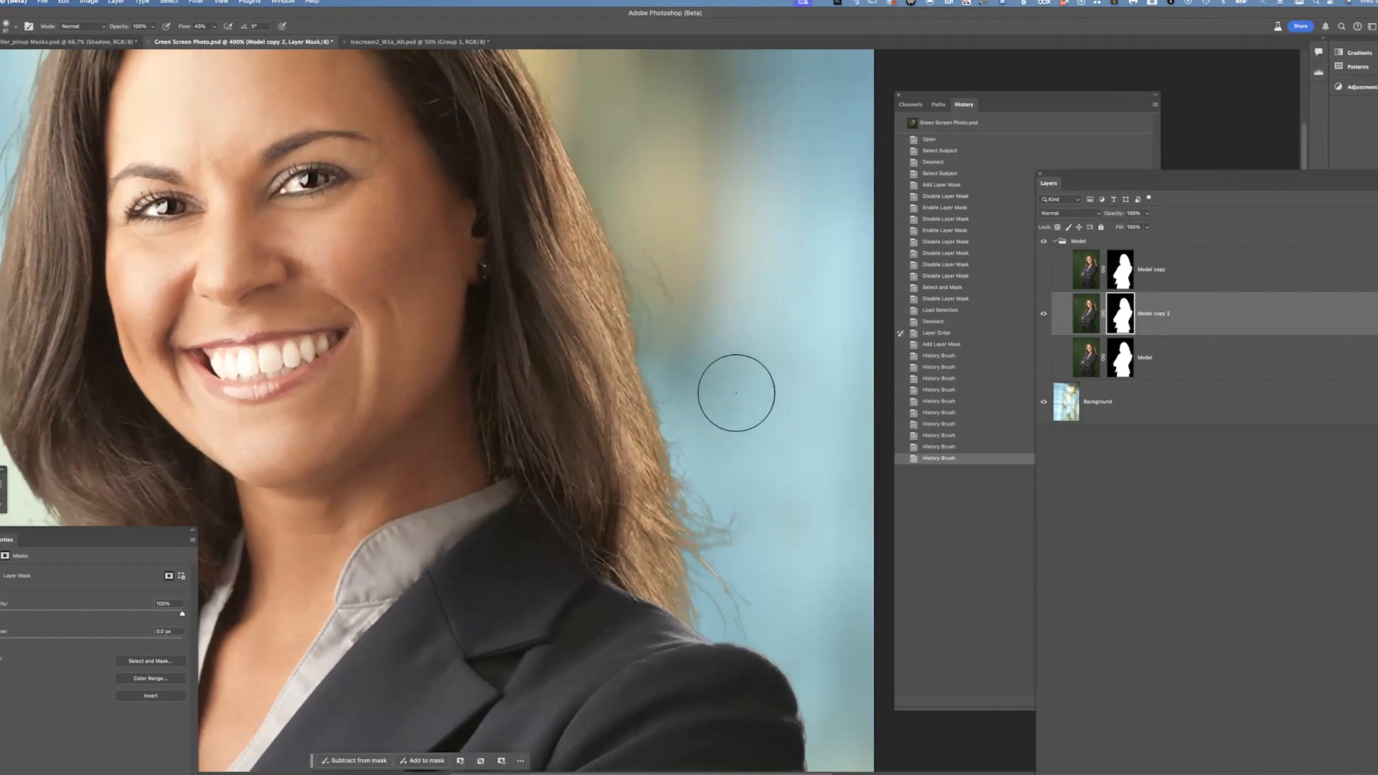
# Show the Model copy layer, clip it to Model copy 2, and delete its layer mask without applying it
pyautogui.click(1200, 282)
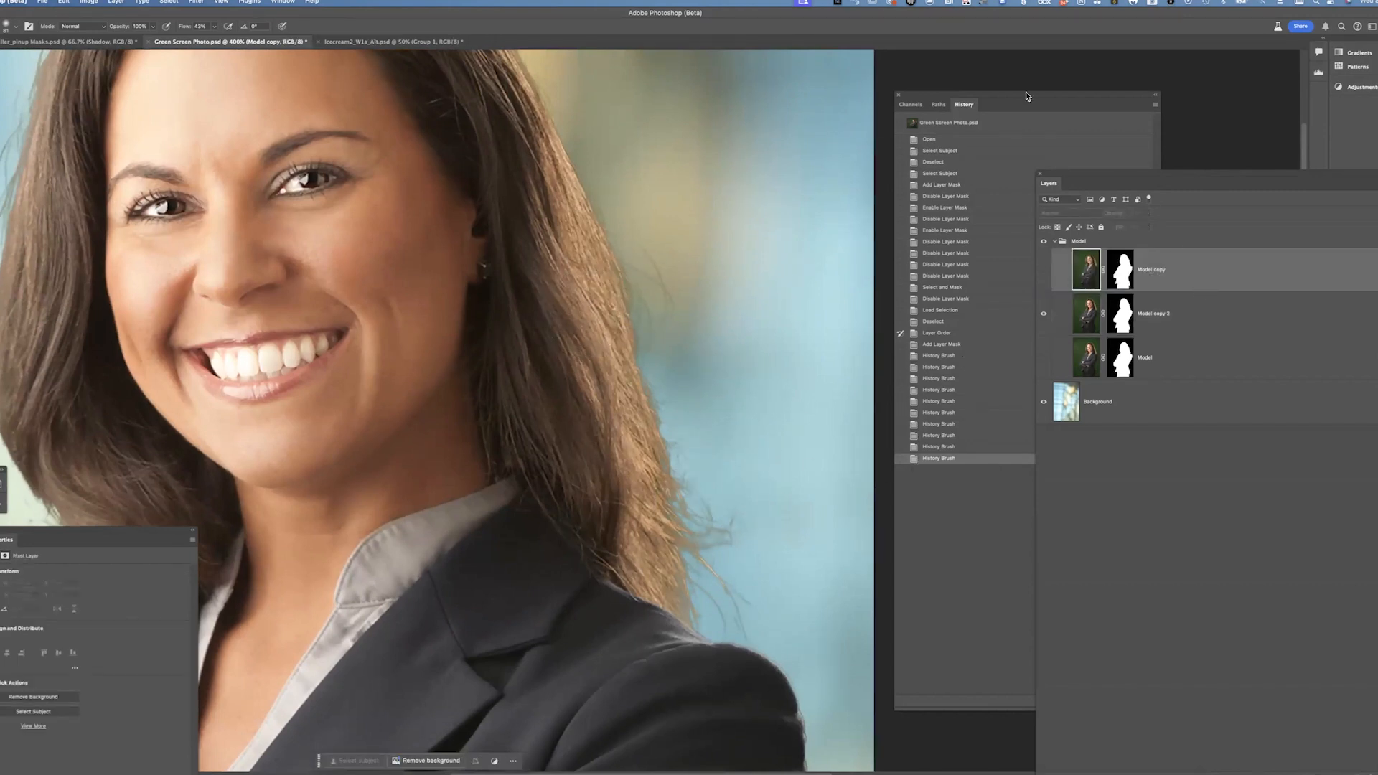
pyautogui.click(1044, 270)
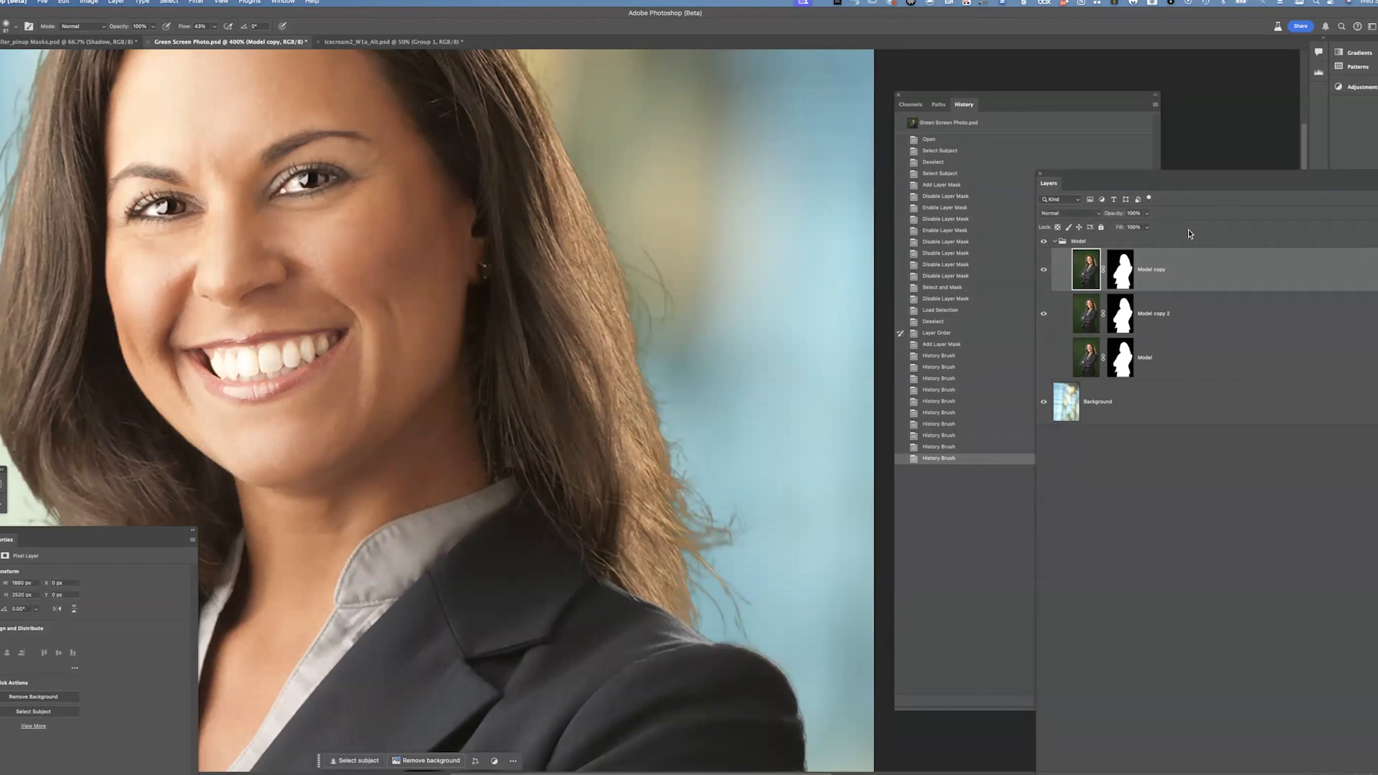
pyautogui.keyDown('alt'); pyautogui.click(1190, 289); pyautogui.keyUp('alt')
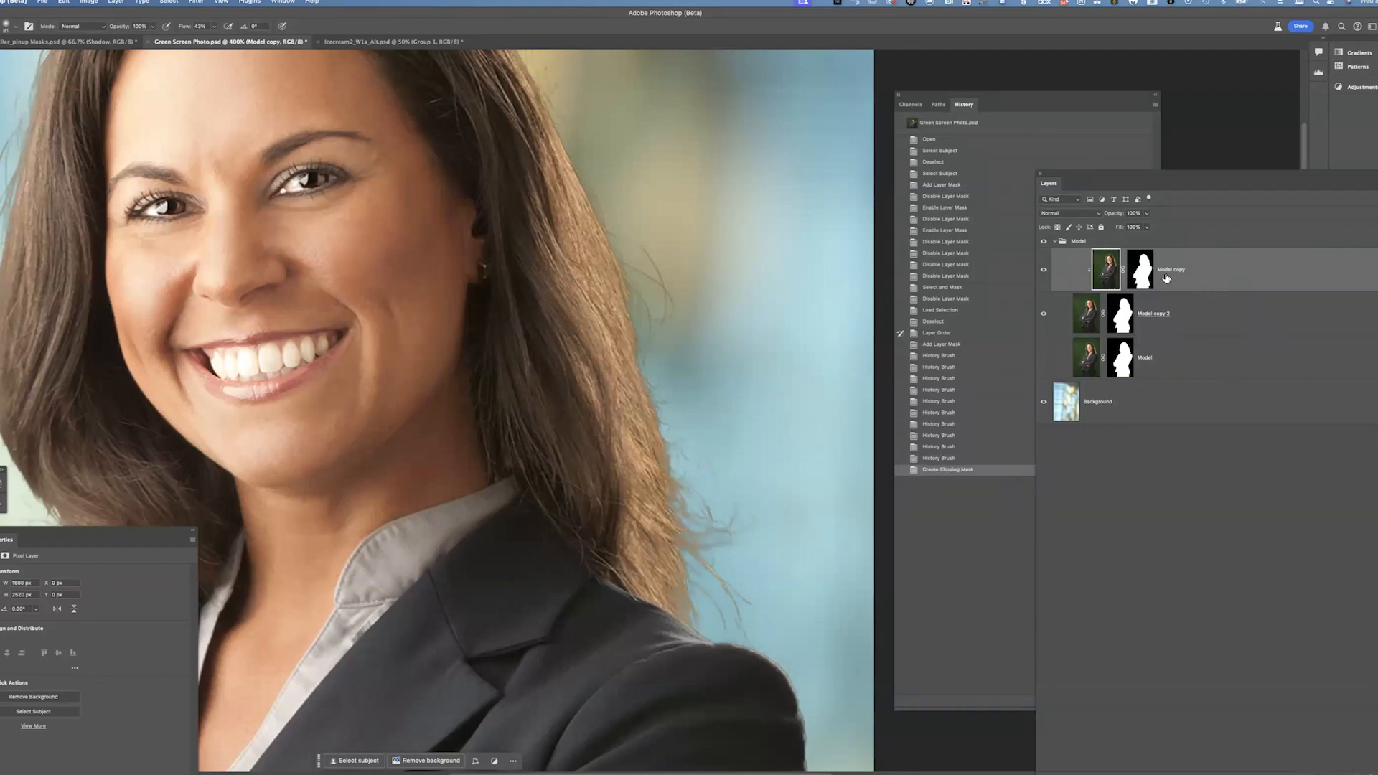
pyautogui.moveTo(1144, 276); pyautogui.dragTo(1365, 765)
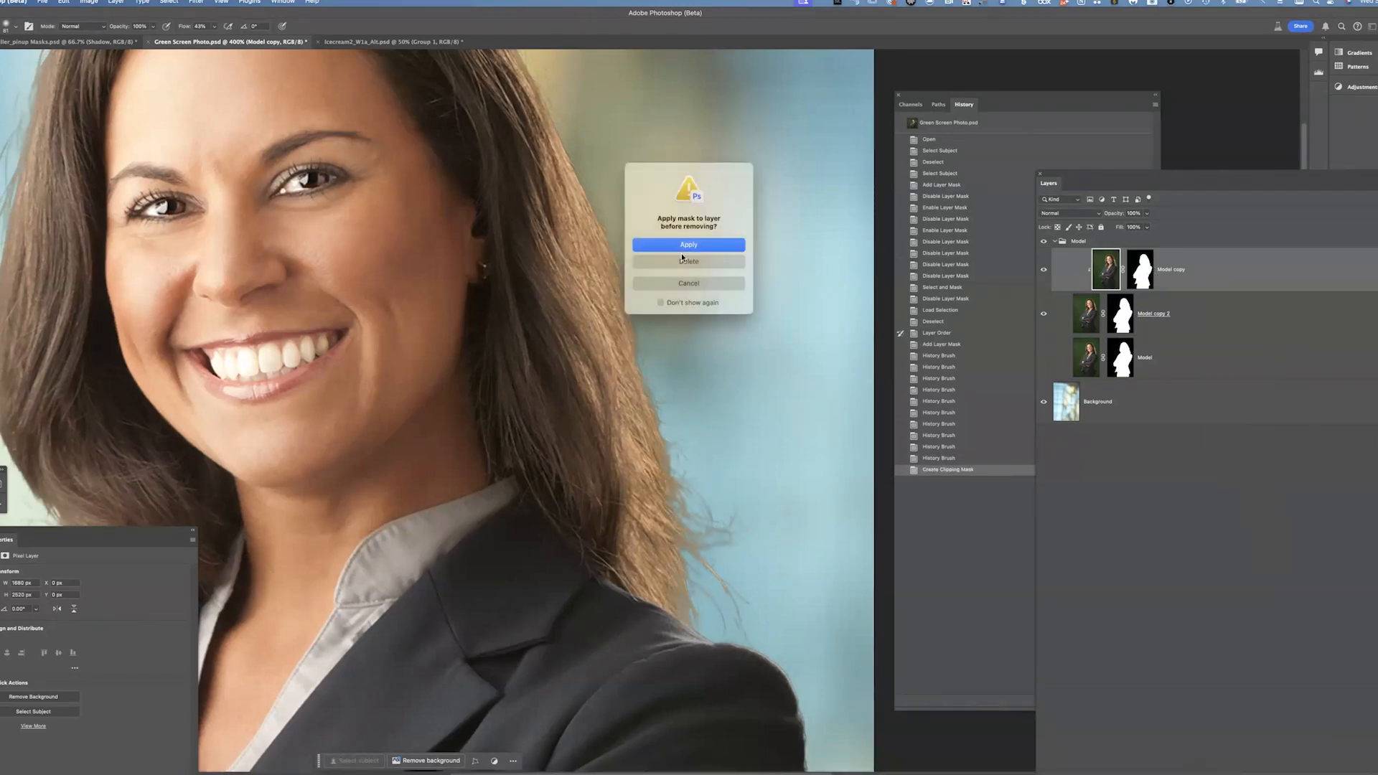
pyautogui.click(689, 262)
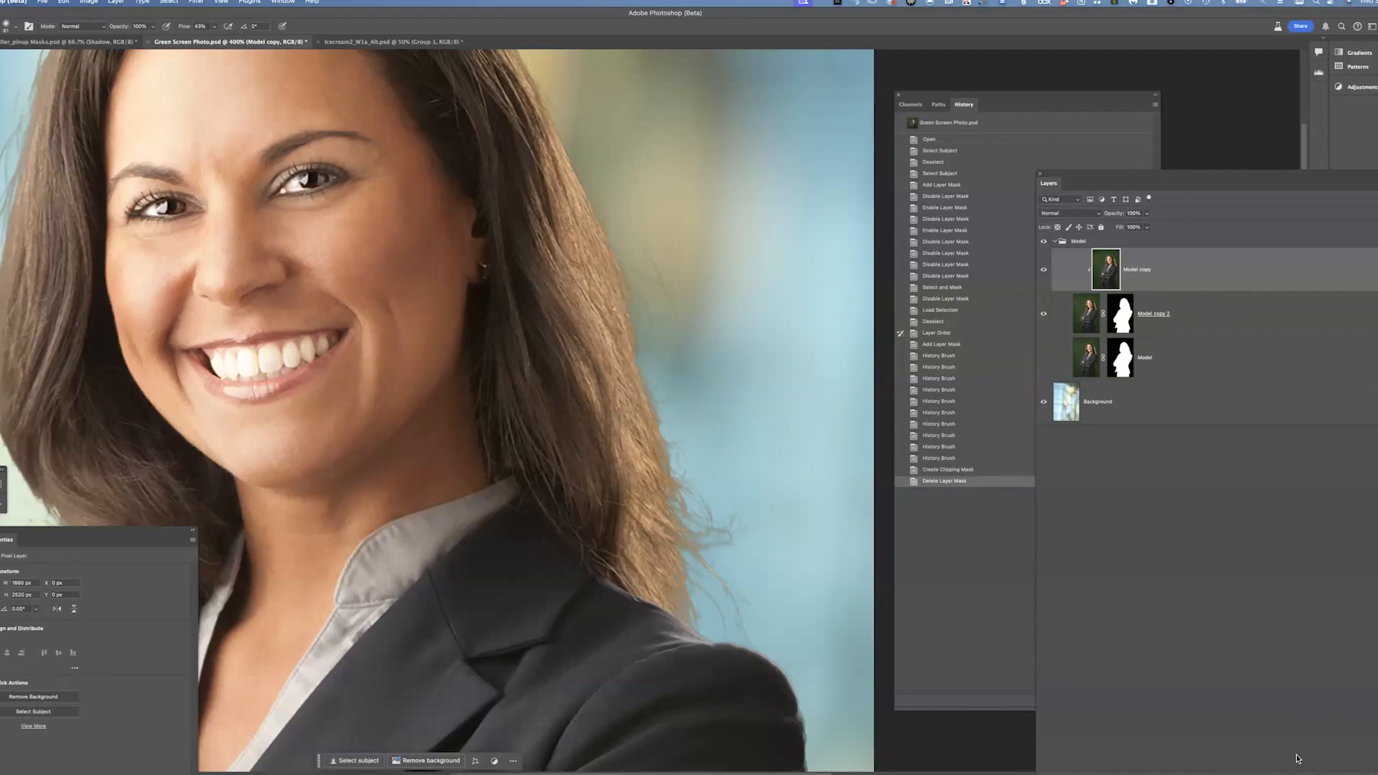
# Add a layer mask to the Model copy layer and invert it to black
pyautogui.moveTo(1182, 180); pyautogui.dragTo(1155, 116)
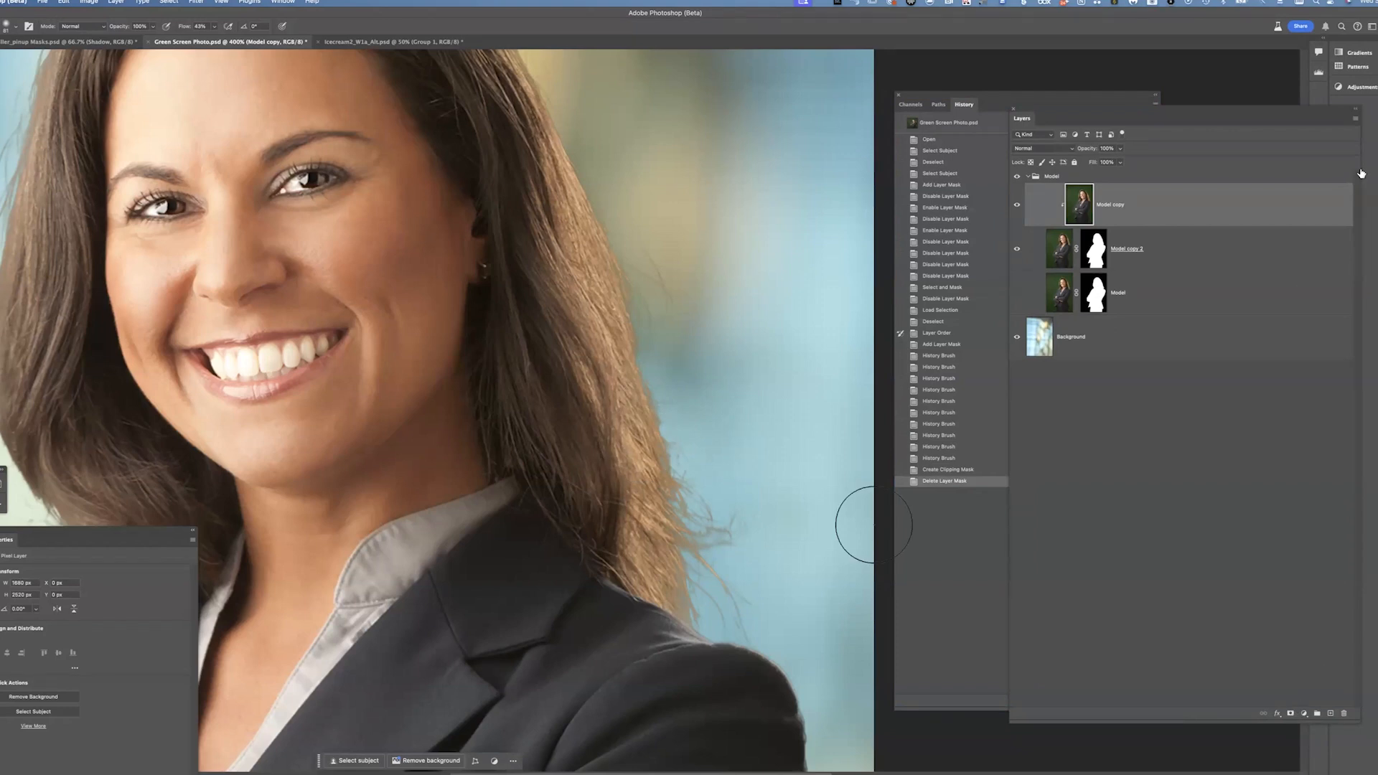
pyautogui.click(1290, 713)
pyautogui.press('super+i')
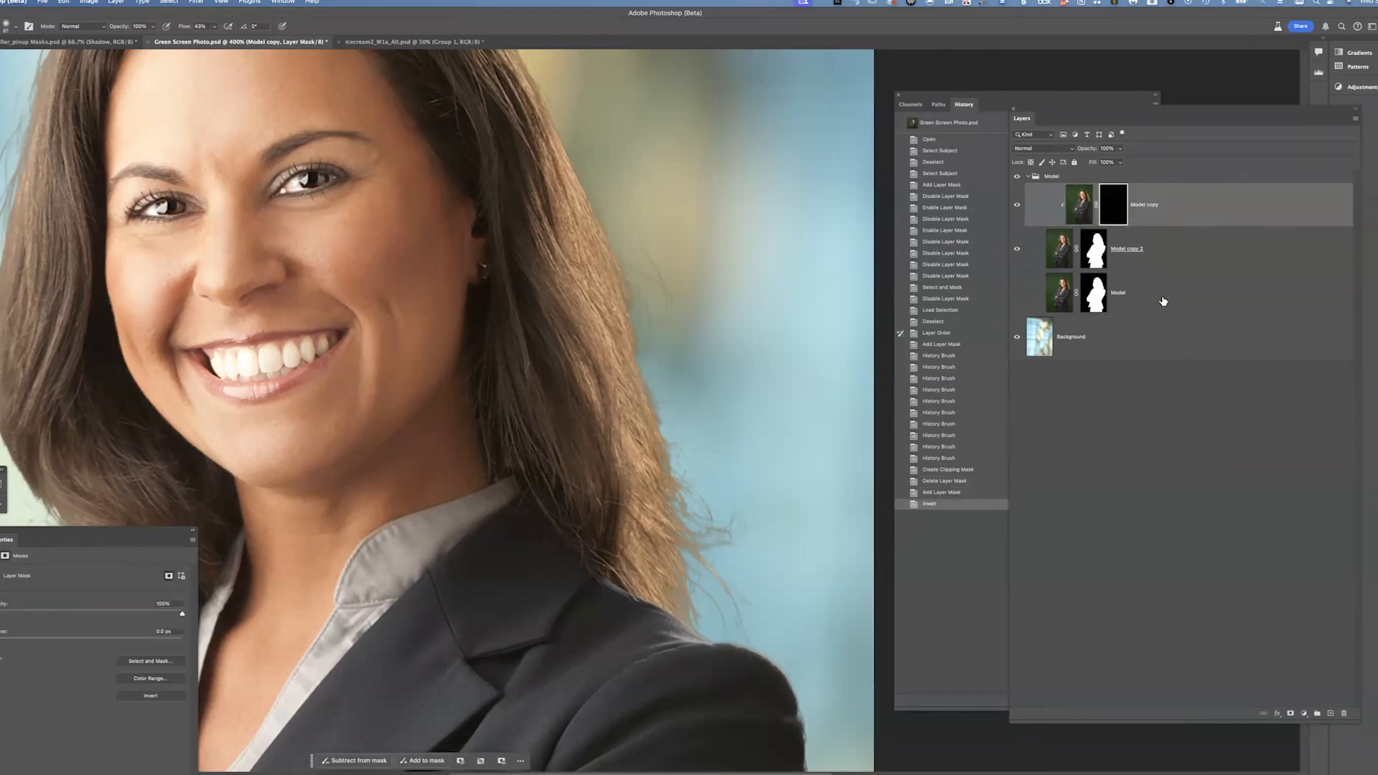
pyautogui.press('b')
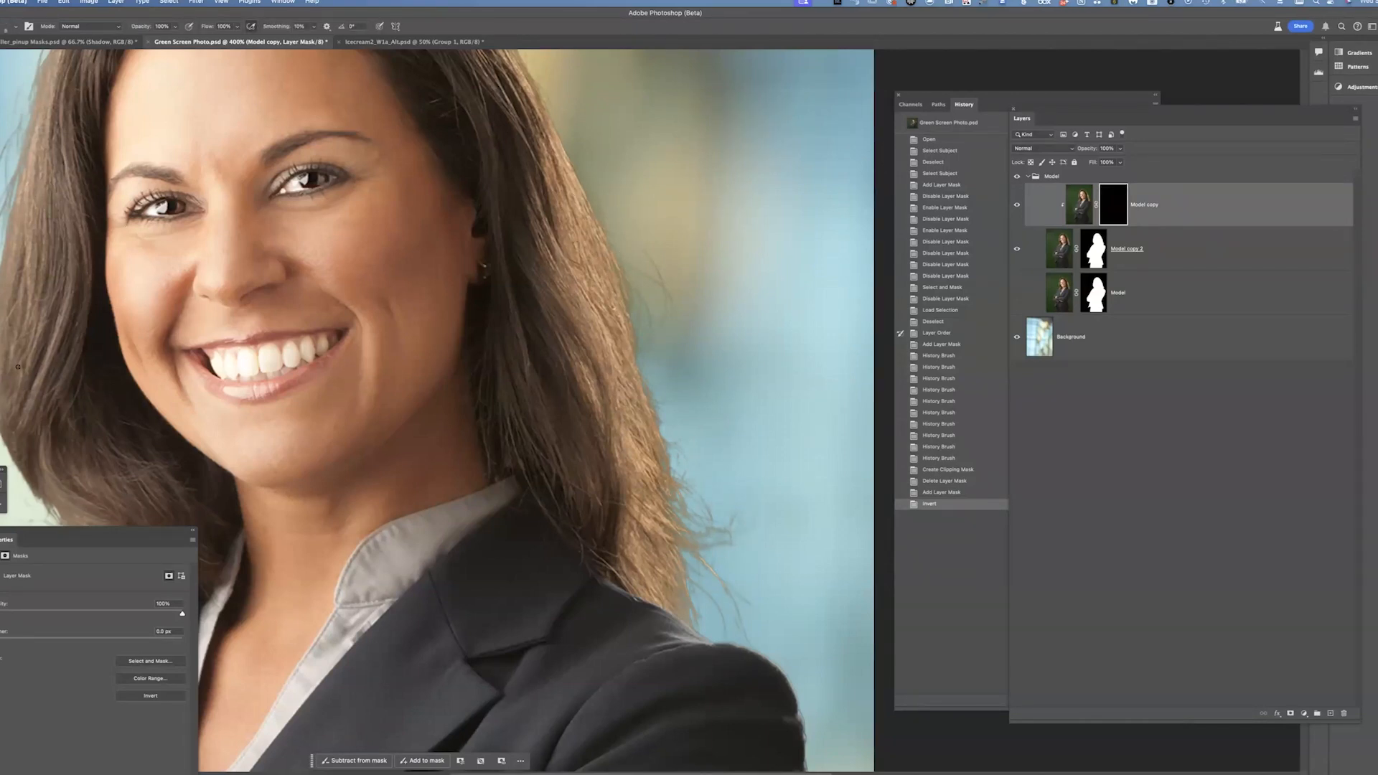
# Paint the flyaway hair strands back into the Model copy's black mask with the Brush
pyautogui.moveTo(569, 321); pyautogui.dragTo(611, 328)
pyautogui.moveTo(725, 551); pyautogui.dragTo(614, 200)
pyautogui.moveTo(641, 322); pyautogui.dragTo(791, 582)
pyautogui.moveTo(687, 348); pyautogui.dragTo(225, 227)
pyautogui.moveTo(425, 149); pyautogui.dragTo(669, 79)
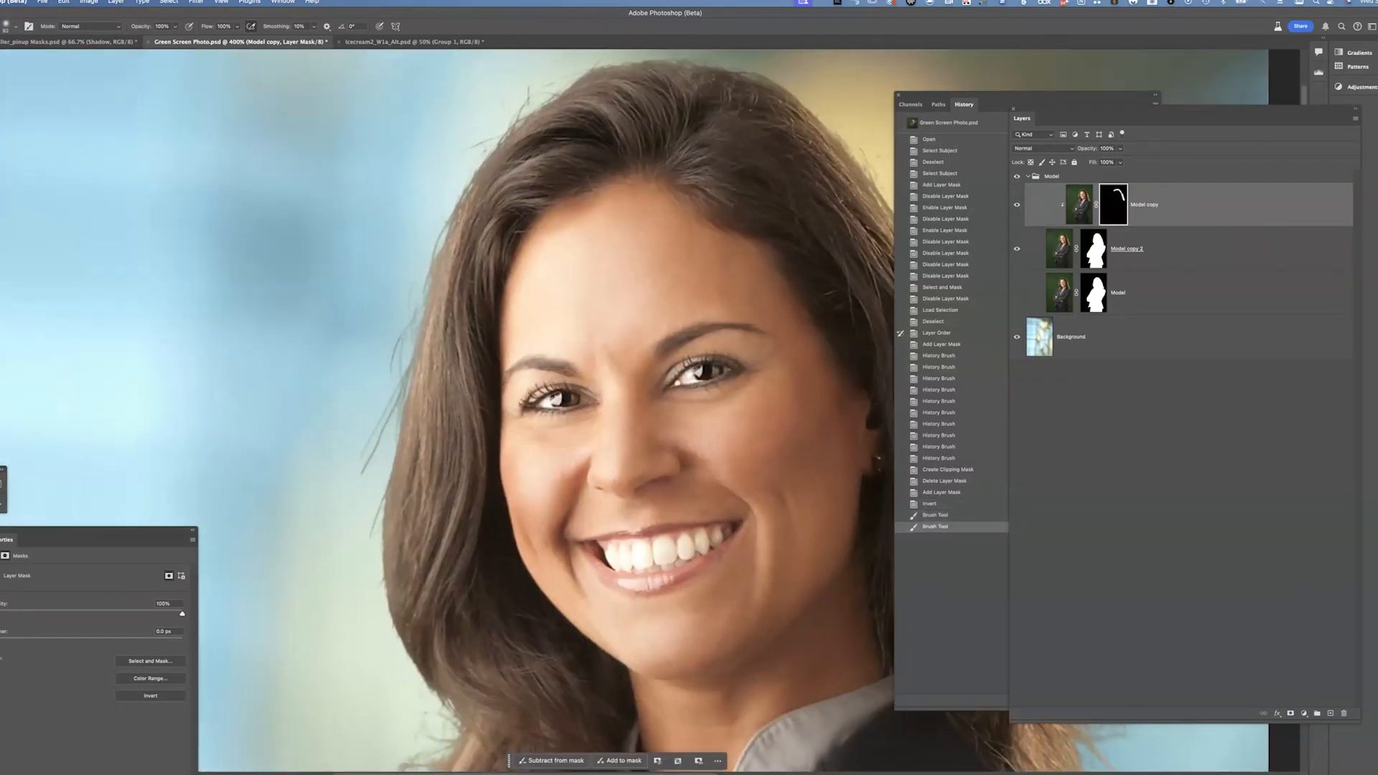
pyautogui.moveTo(458, 480)
pyautogui.mouseDown()
pyautogui.moveTo(437, 408)
pyautogui.moveTo(432, 193)
pyautogui.mouseUp()
pyautogui.moveTo(372, 251); pyautogui.dragTo(418, 457)
pyautogui.moveTo(470, 257); pyautogui.dragTo(400, 233)
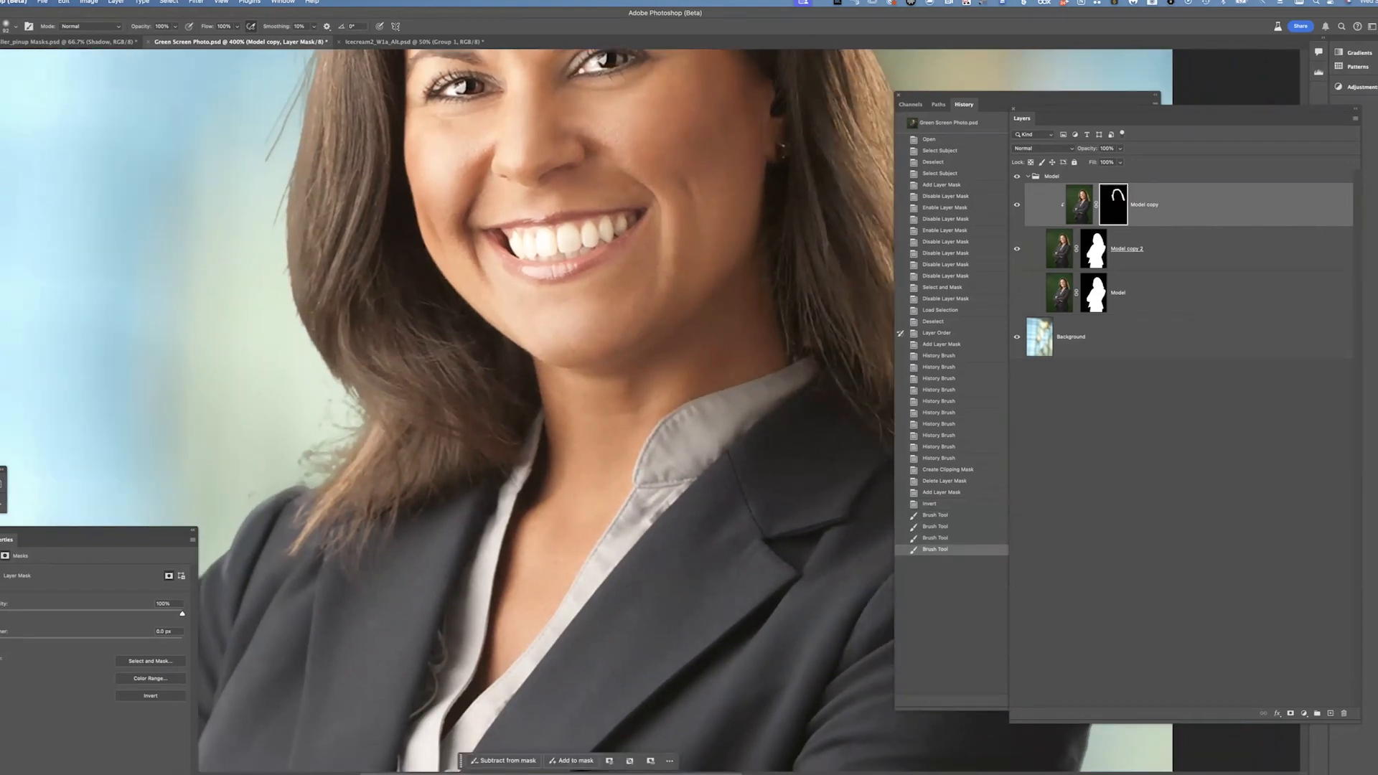
pyautogui.press('super+minus')
pyautogui.moveTo(704, 365); pyautogui.dragTo(503, 515)
pyautogui.moveTo(703, 332); pyautogui.dragTo(761, 283)
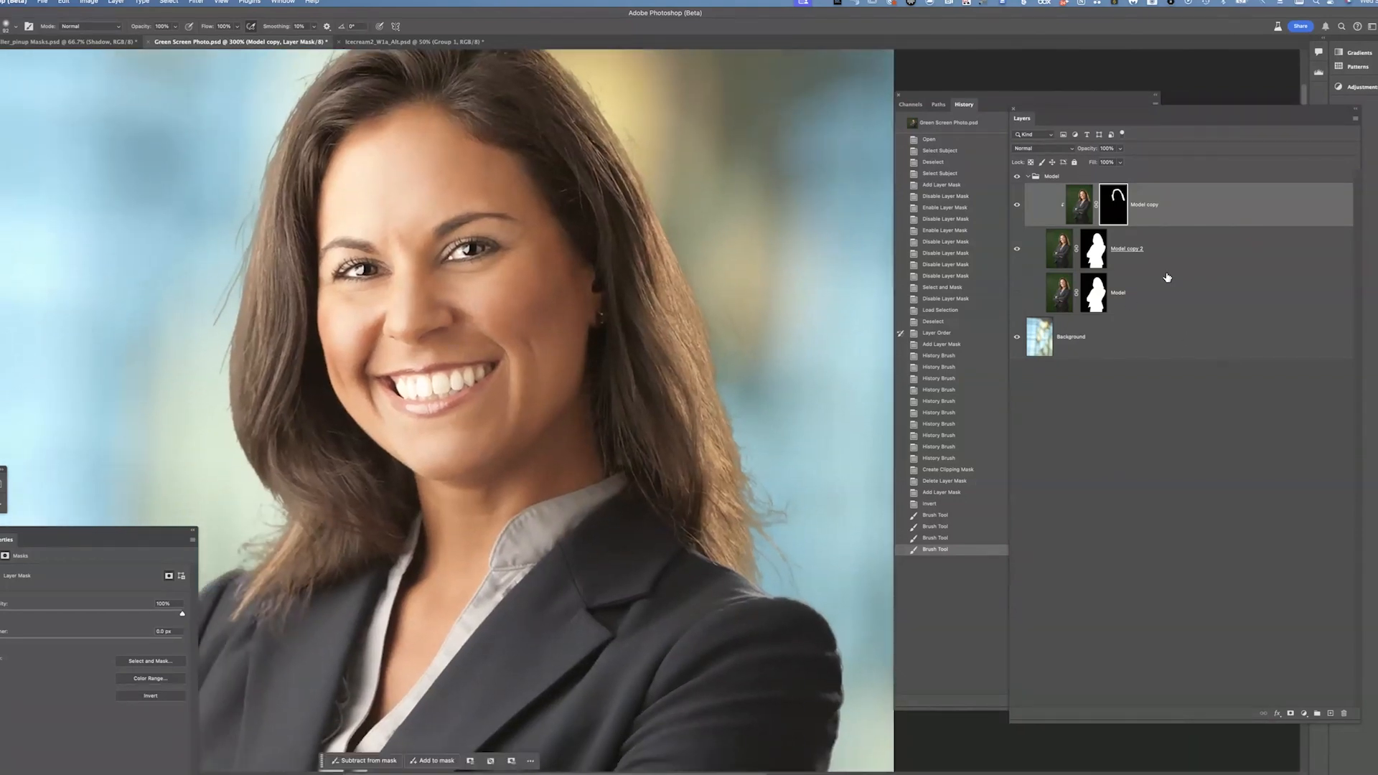
# Toggle the Model layers' visibility and view Model copy 2's mask to compare the hair results
pyautogui.click(1017, 293)
pyautogui.click(1017, 249)
pyautogui.click(1016, 204)
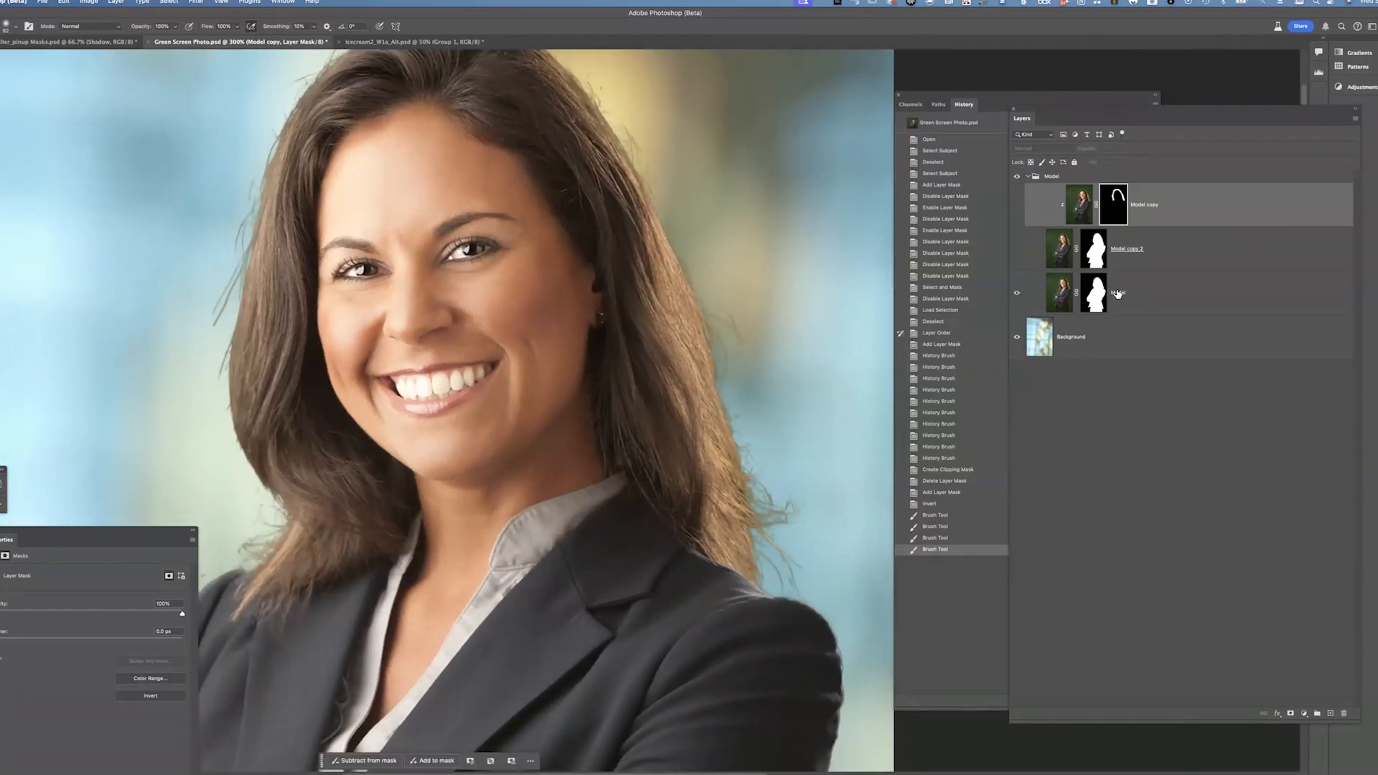
pyautogui.click(1017, 293)
pyautogui.click(1017, 250)
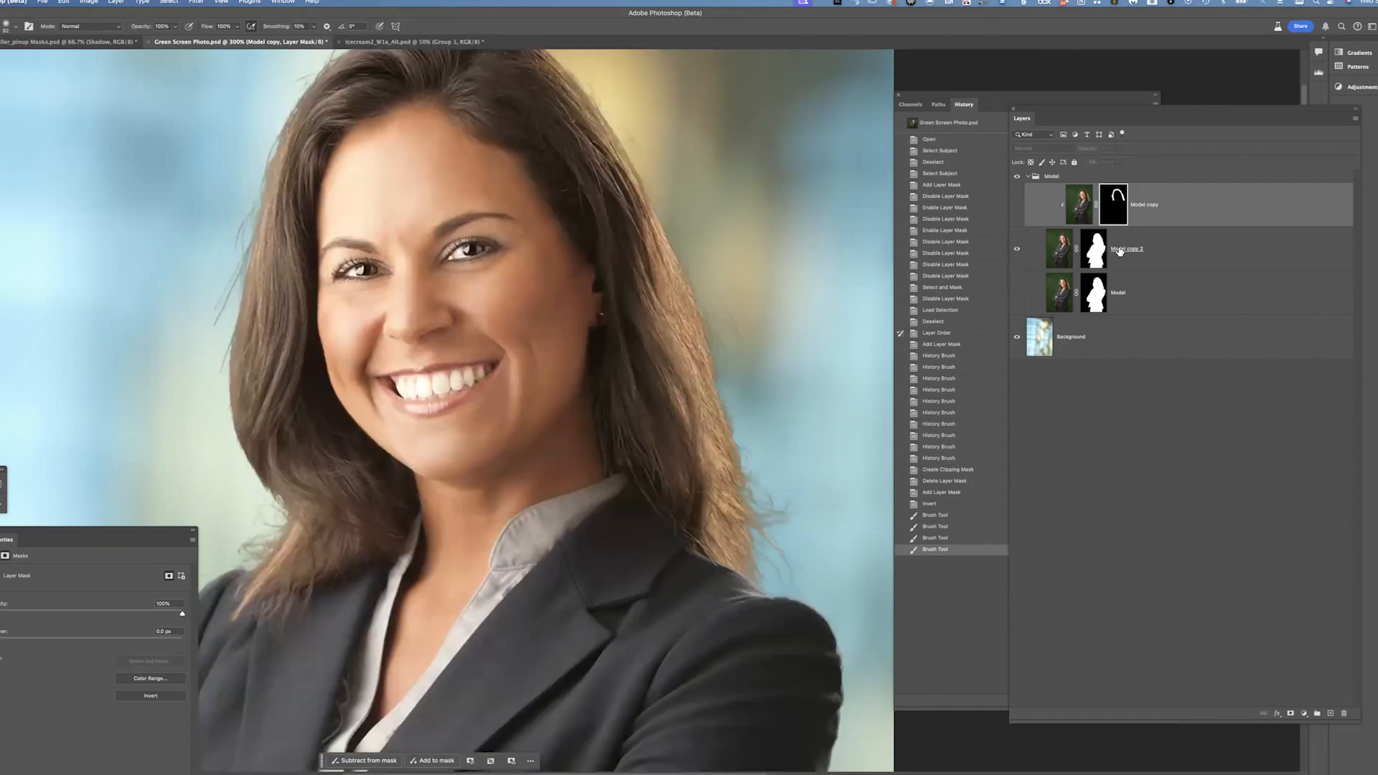
pyautogui.keyDown('alt'); pyautogui.click(1094, 249); pyautogui.keyUp('alt')
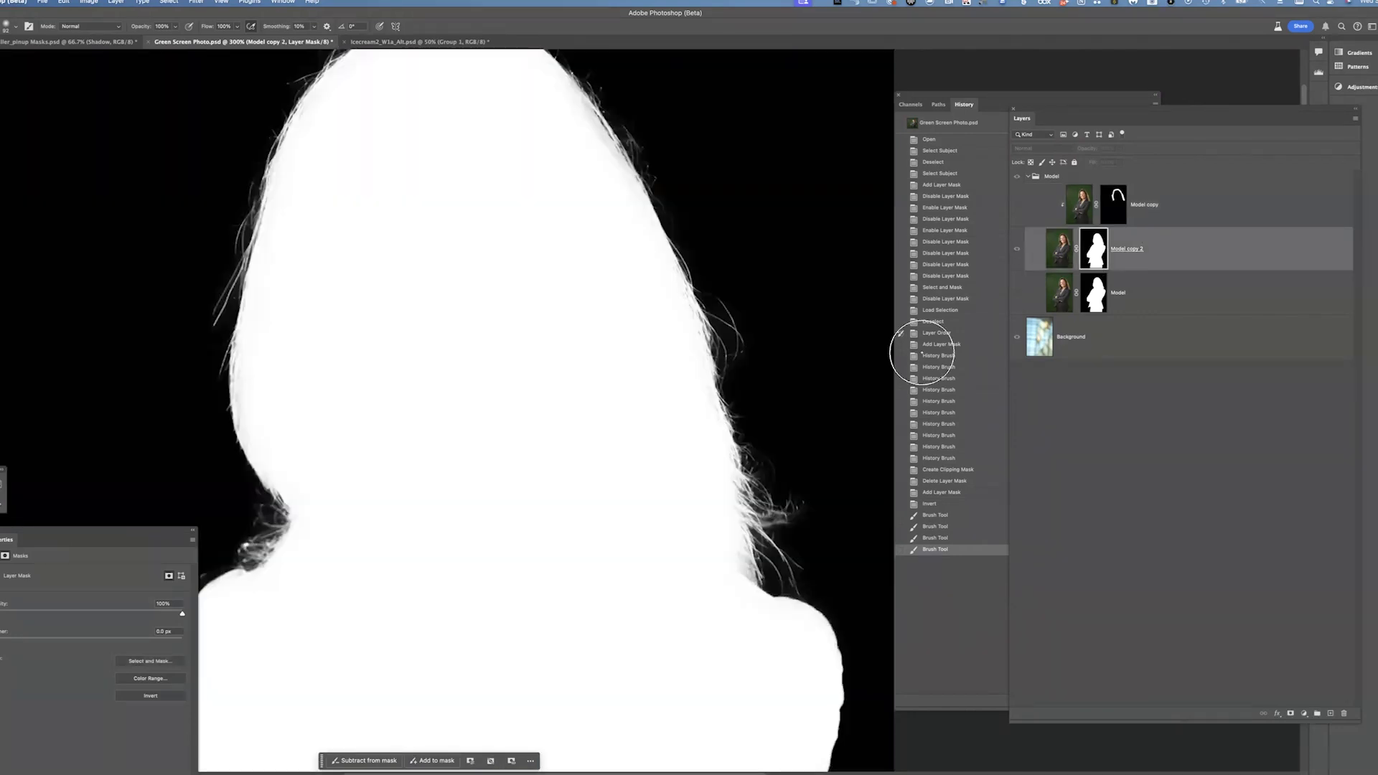
pyautogui.click(1017, 251)
pyautogui.click(1016, 204)
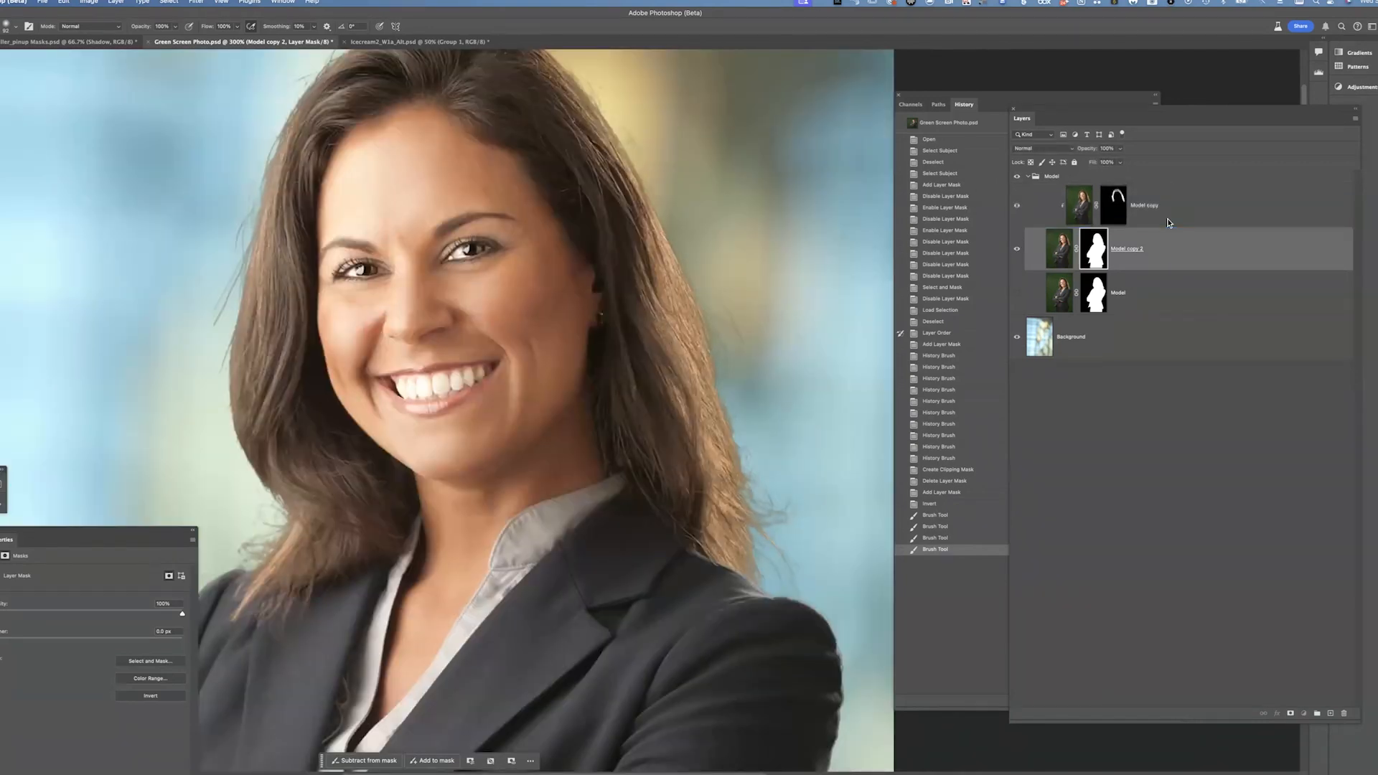
# Pan around the portrait and zoom out to review the whole composite
pyautogui.click(1079, 204)
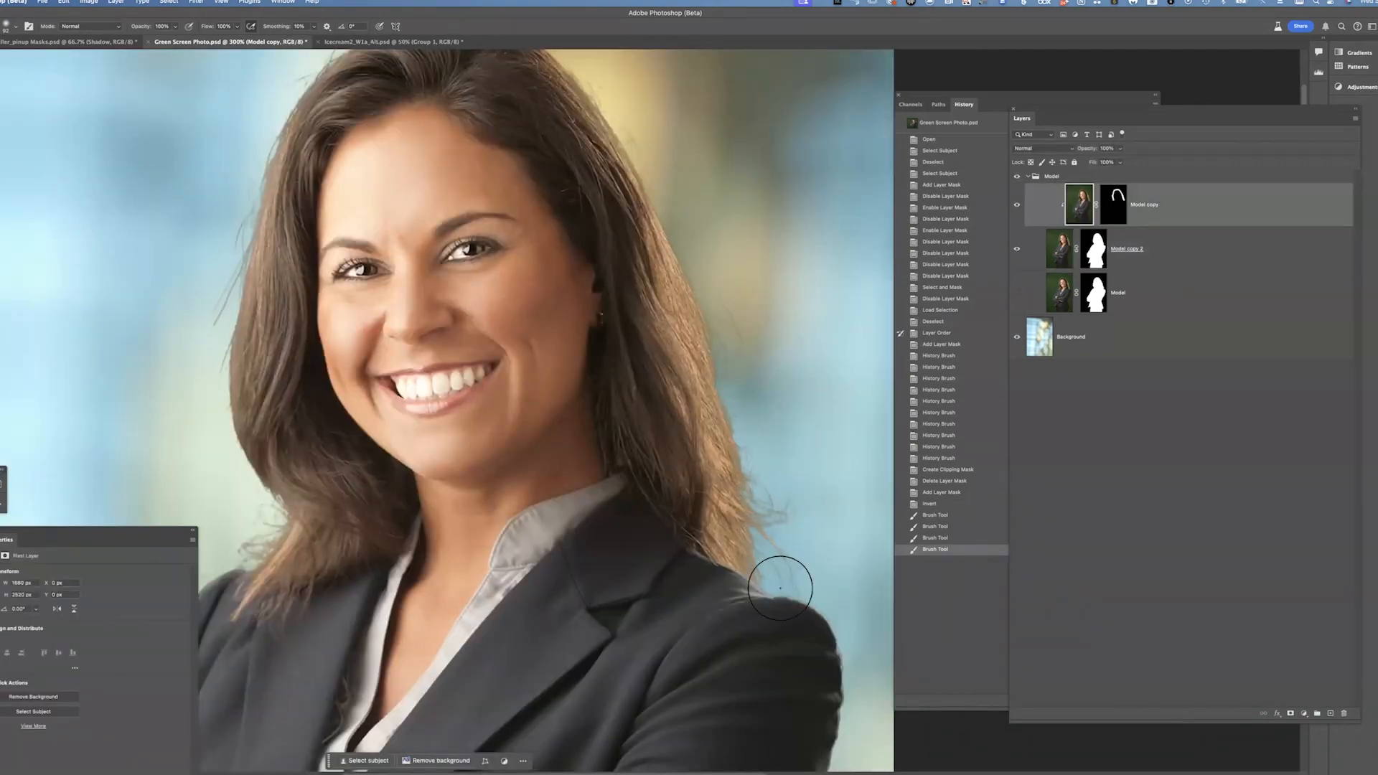
pyautogui.moveTo(717, 460); pyautogui.dragTo(634, 252)
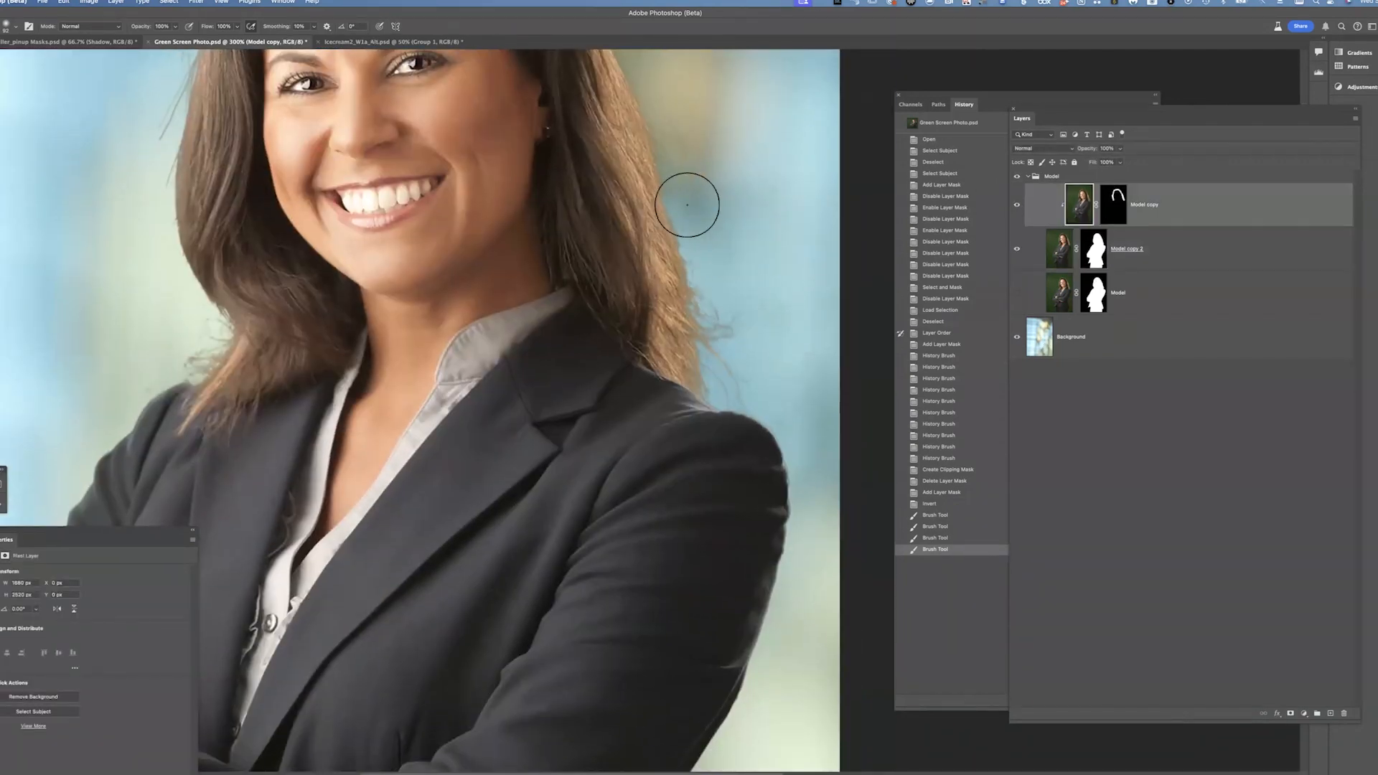
pyautogui.moveTo(743, 463); pyautogui.dragTo(803, 624)
pyautogui.moveTo(523, 470)
pyautogui.mouseDown()
pyautogui.moveTo(568, 315)
pyautogui.moveTo(482, 116)
pyautogui.mouseUp()
pyautogui.moveTo(663, 485)
pyautogui.mouseDown()
pyautogui.moveTo(716, 398)
pyautogui.moveTo(737, 498)
pyautogui.mouseUp()
pyautogui.press('super+minus')
pyautogui.press('super+minus')
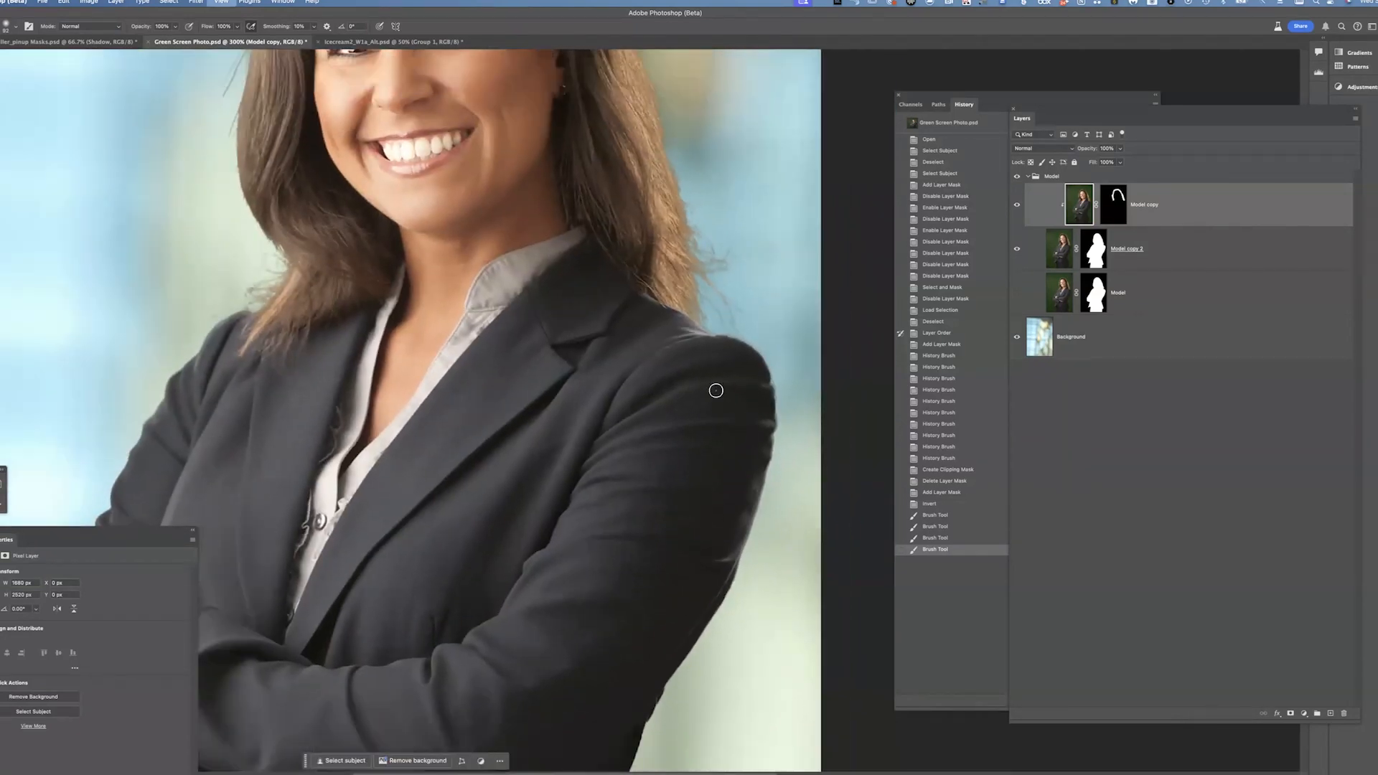
pyautogui.press('super+minus')
pyautogui.press('super+minus')
pyautogui.press('super+minus')
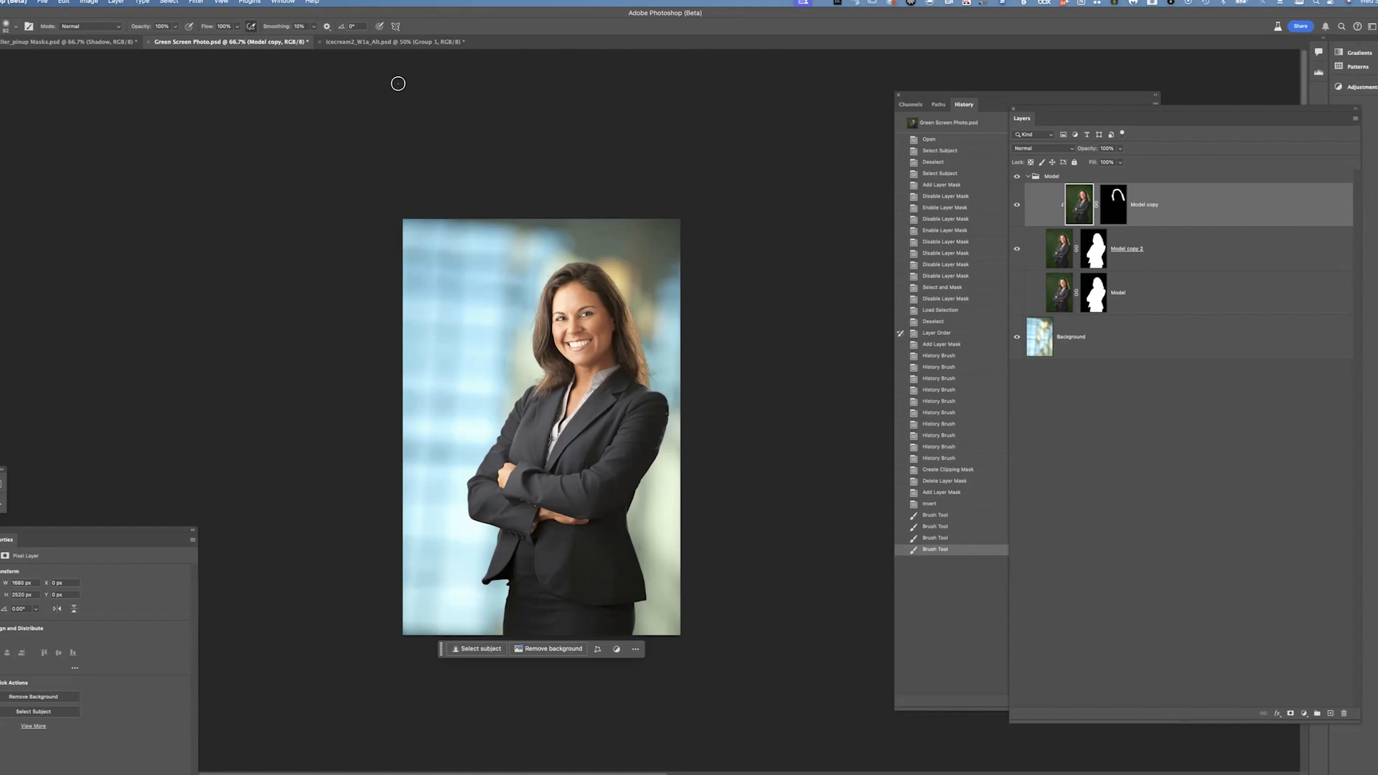
# Switch to the ice cream document and expand Group 2 to inspect its layers
pyautogui.hotkey('ctrl', 'Tab')
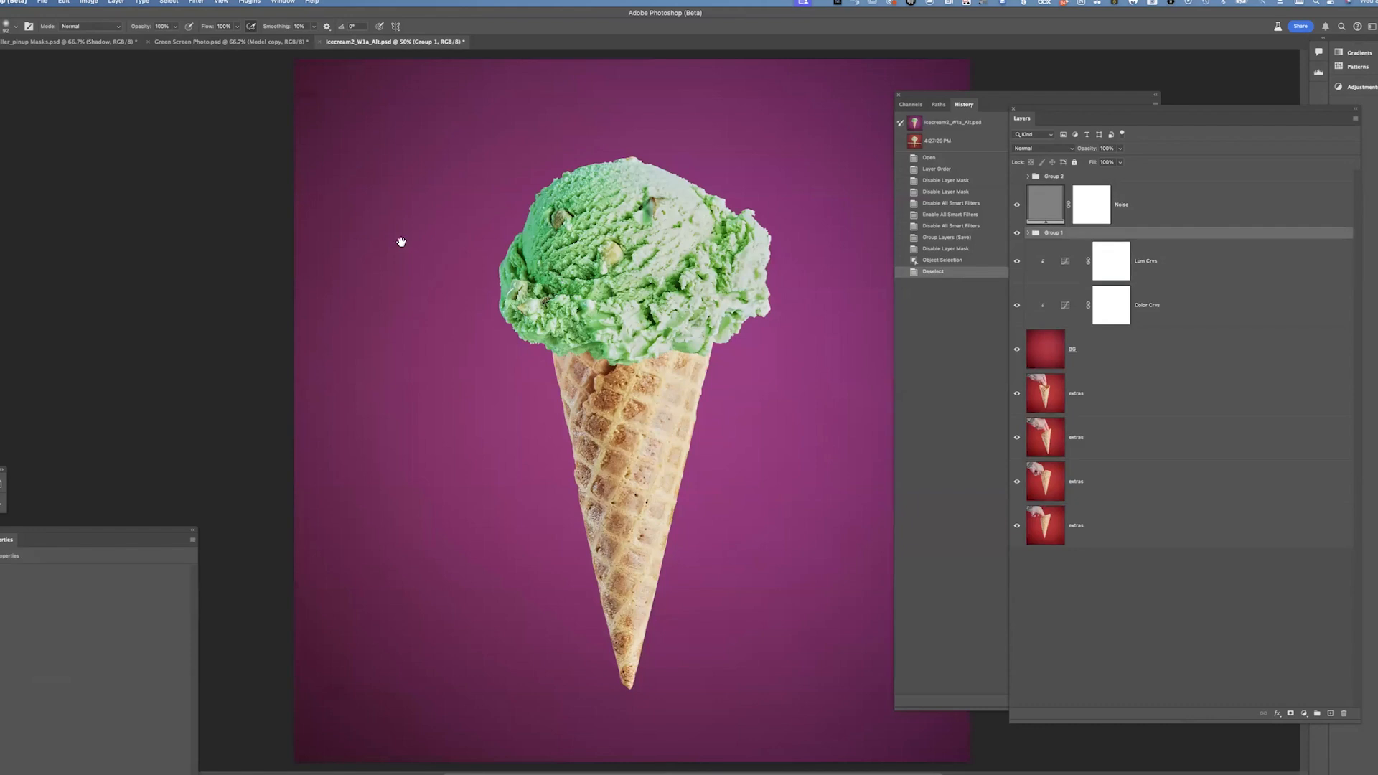
pyautogui.hscroll(3, 399, 239)
pyautogui.scroll(-1, 400, 240)
pyautogui.hscroll(-1, 497, 269)
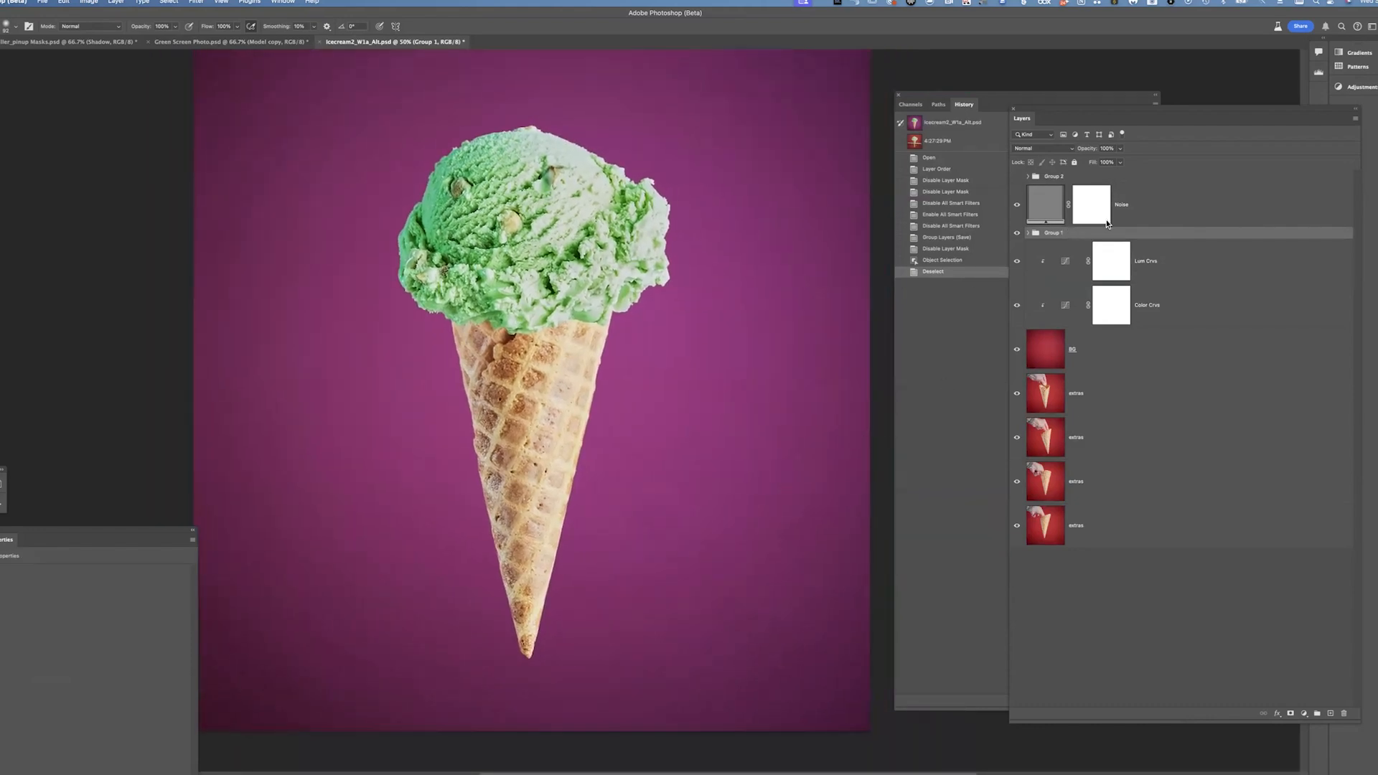
pyautogui.click(1018, 177)
pyautogui.moveTo(745, 340); pyautogui.dragTo(741, 338)
pyautogui.moveTo(706, 349); pyautogui.dragTo(719, 423)
pyautogui.click(1028, 176)
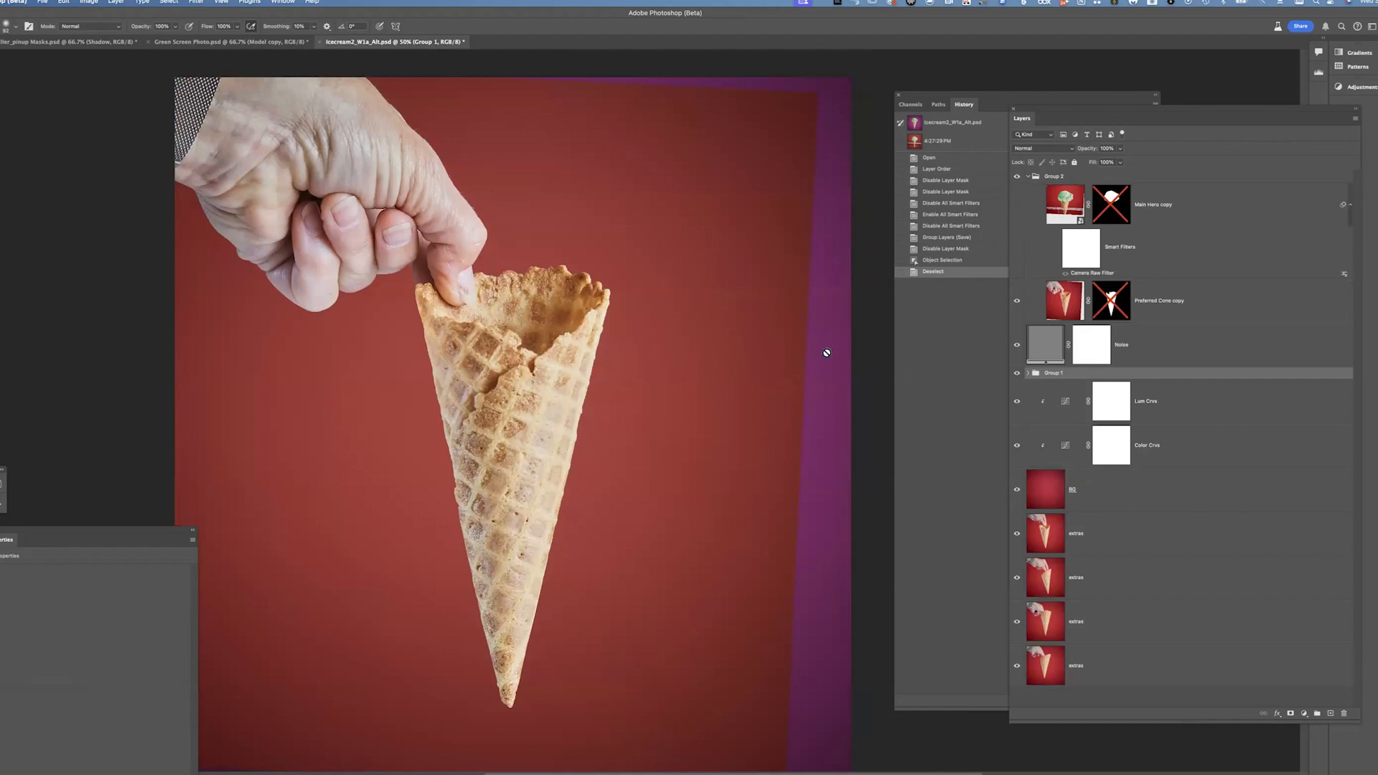
# Toggle the visibility of the Group 2 layers and the BG layer to examine each one
pyautogui.click(1016, 206)
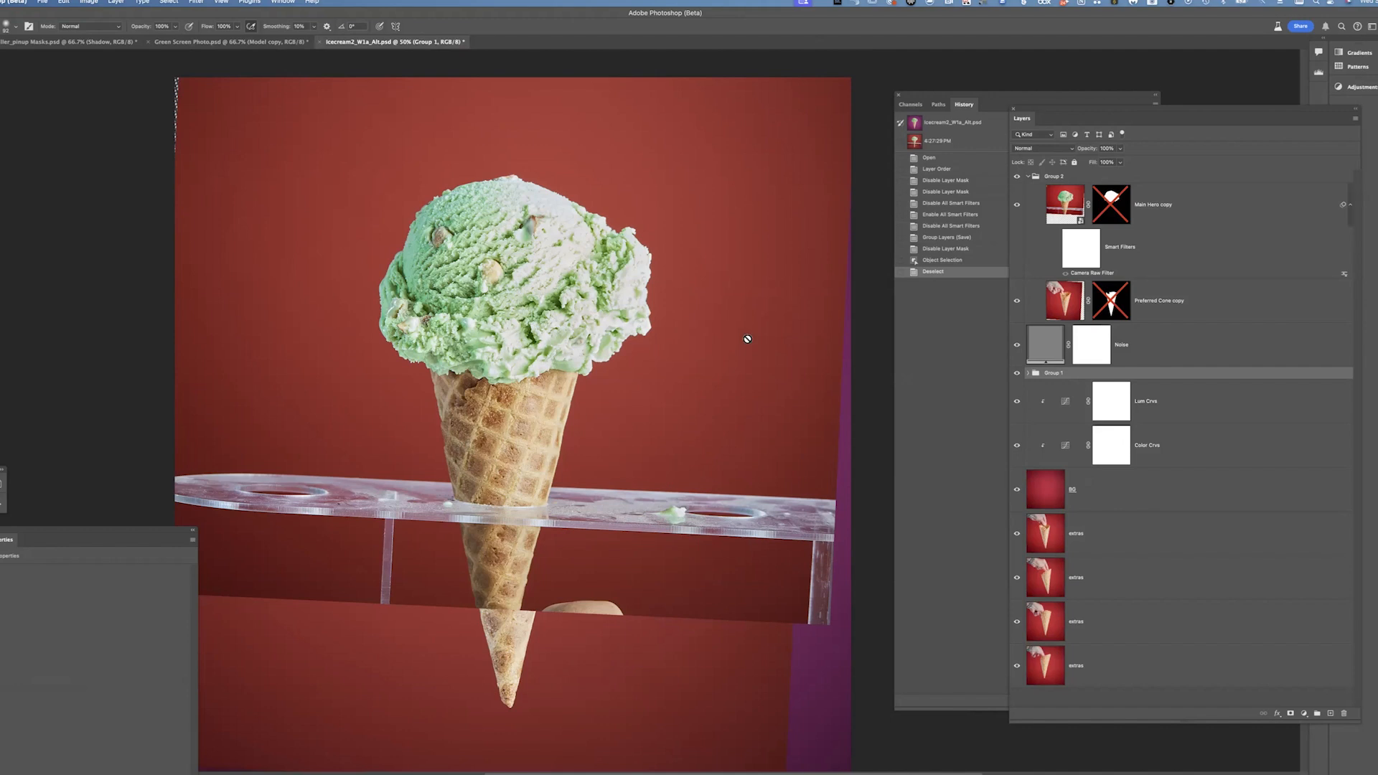
pyautogui.moveTo(1016, 401); pyautogui.dragTo(1024, 445)
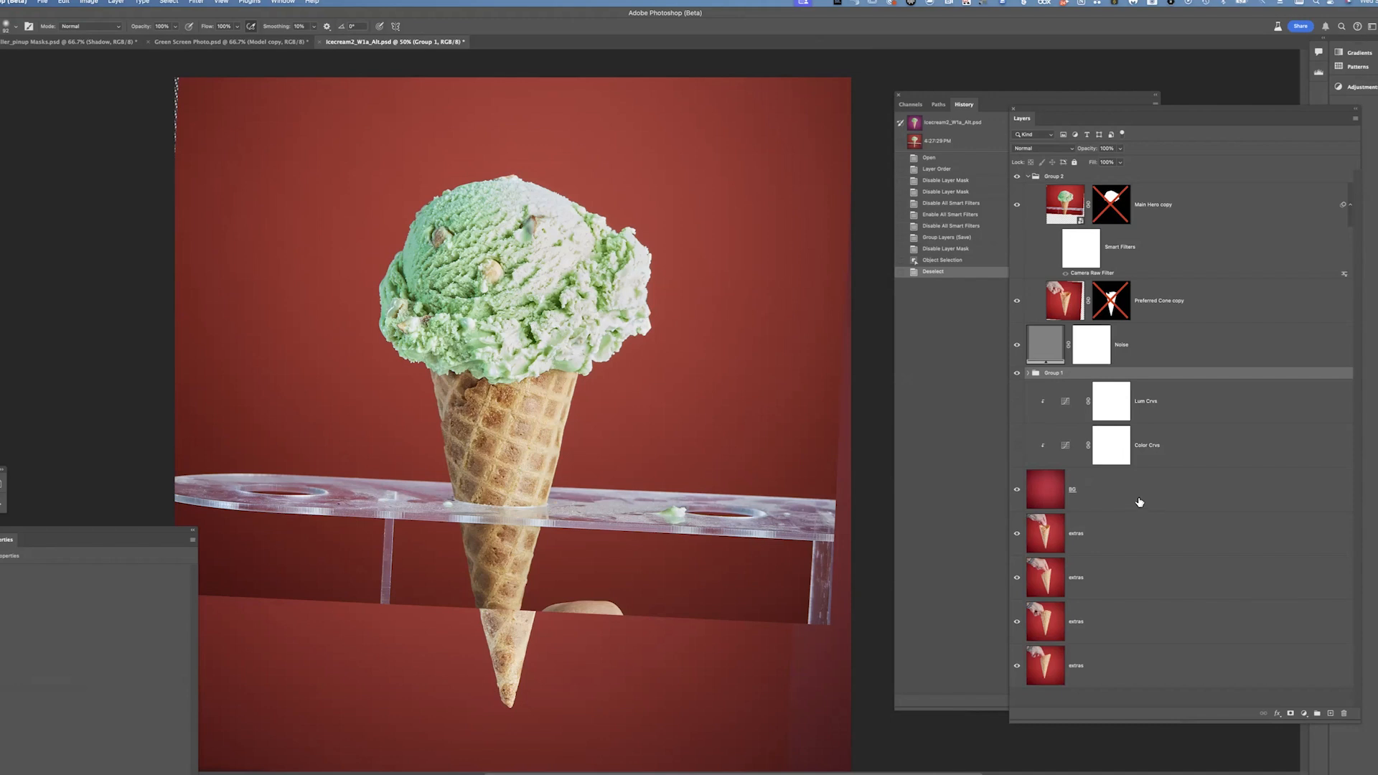
pyautogui.click(1098, 493)
pyautogui.keyDown('alt'); pyautogui.click(1017, 491); pyautogui.keyUp('alt')
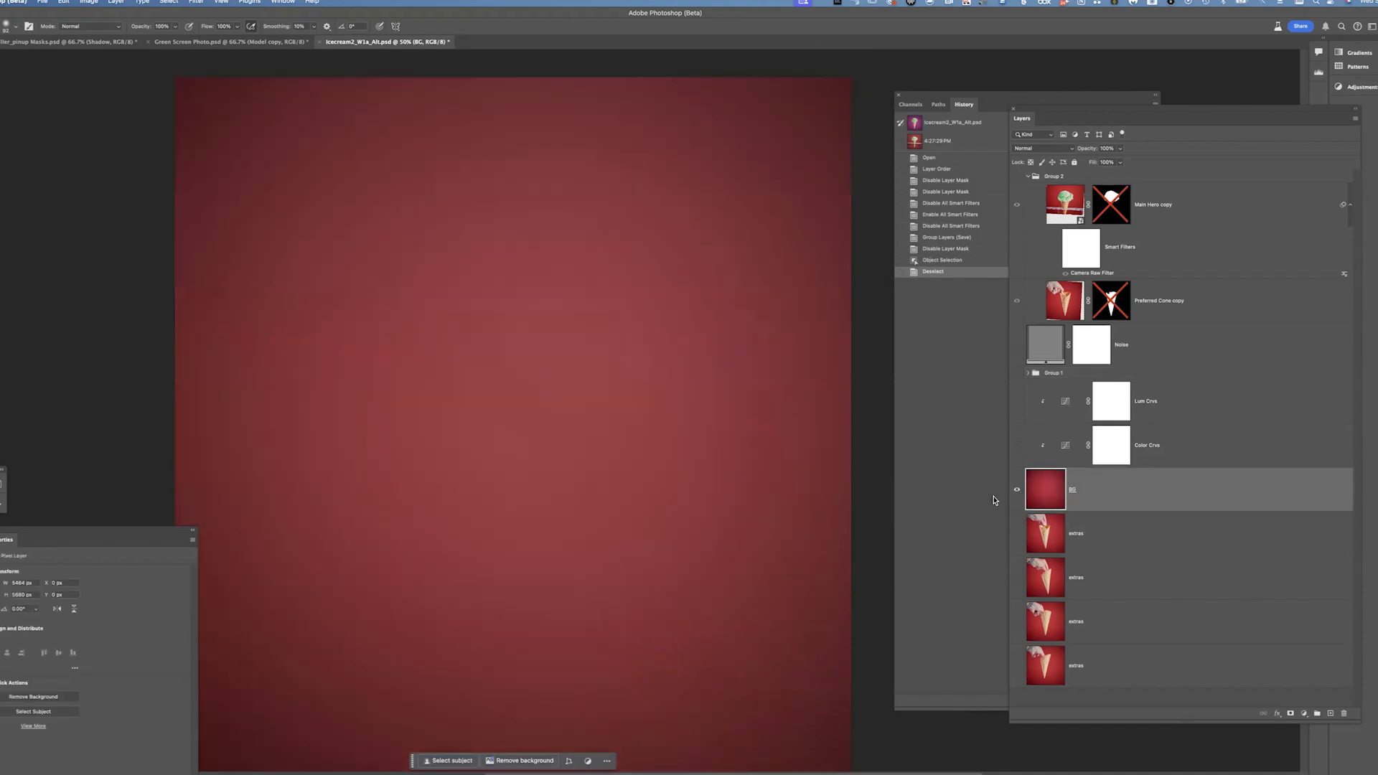
pyautogui.press('super+minus')
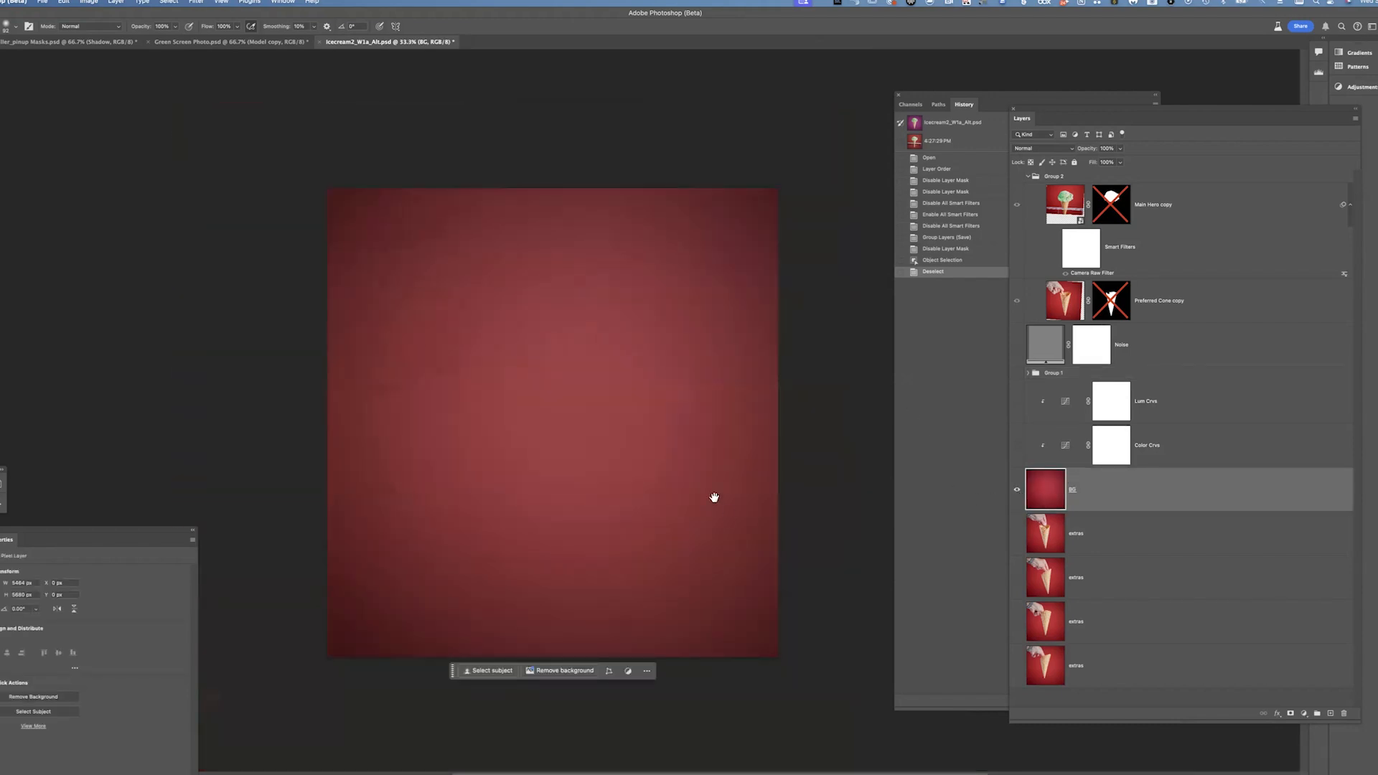
pyautogui.moveTo(714, 497); pyautogui.dragTo(639, 412)
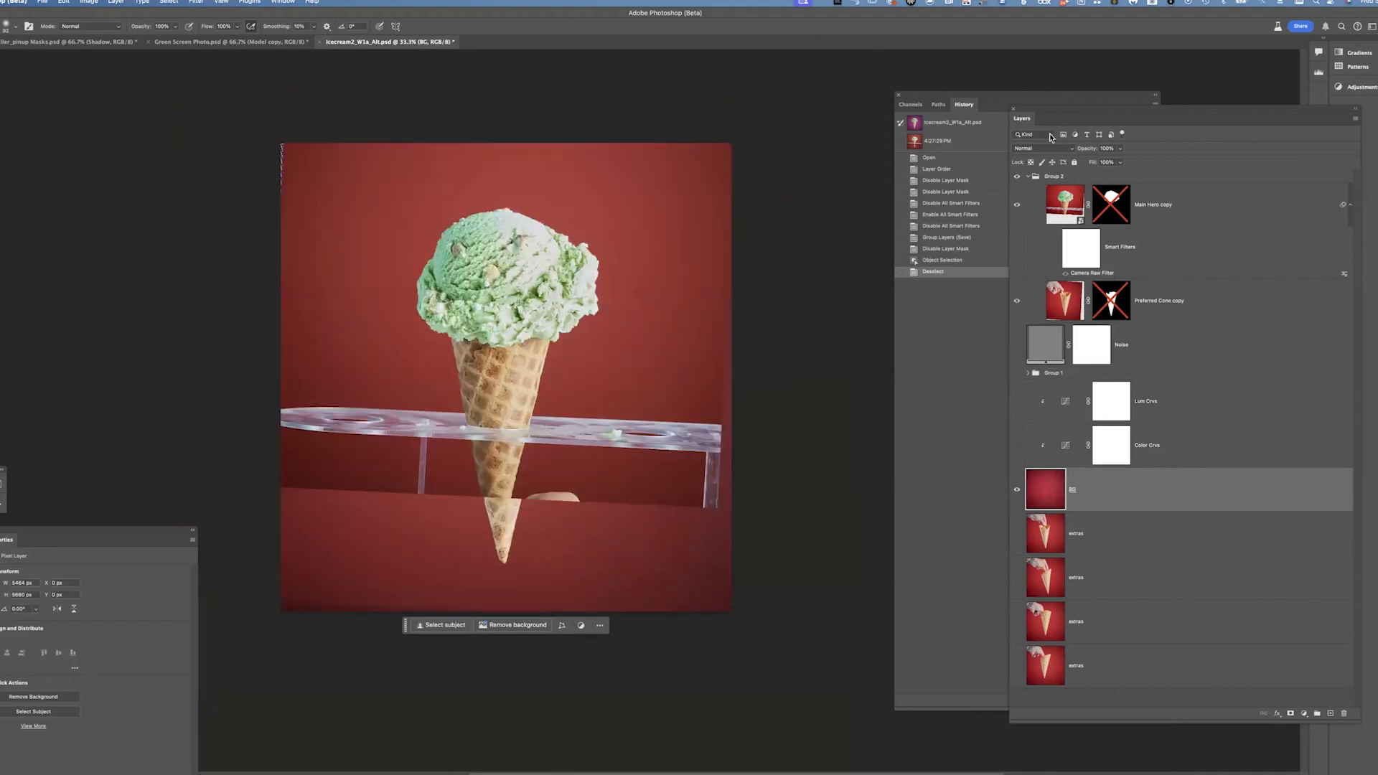
# Expand Group 1 and move the Lum Crve adjustment layer into Group 2 above Preferred Cone copy
pyautogui.click(1022, 207)
pyautogui.click(1016, 300)
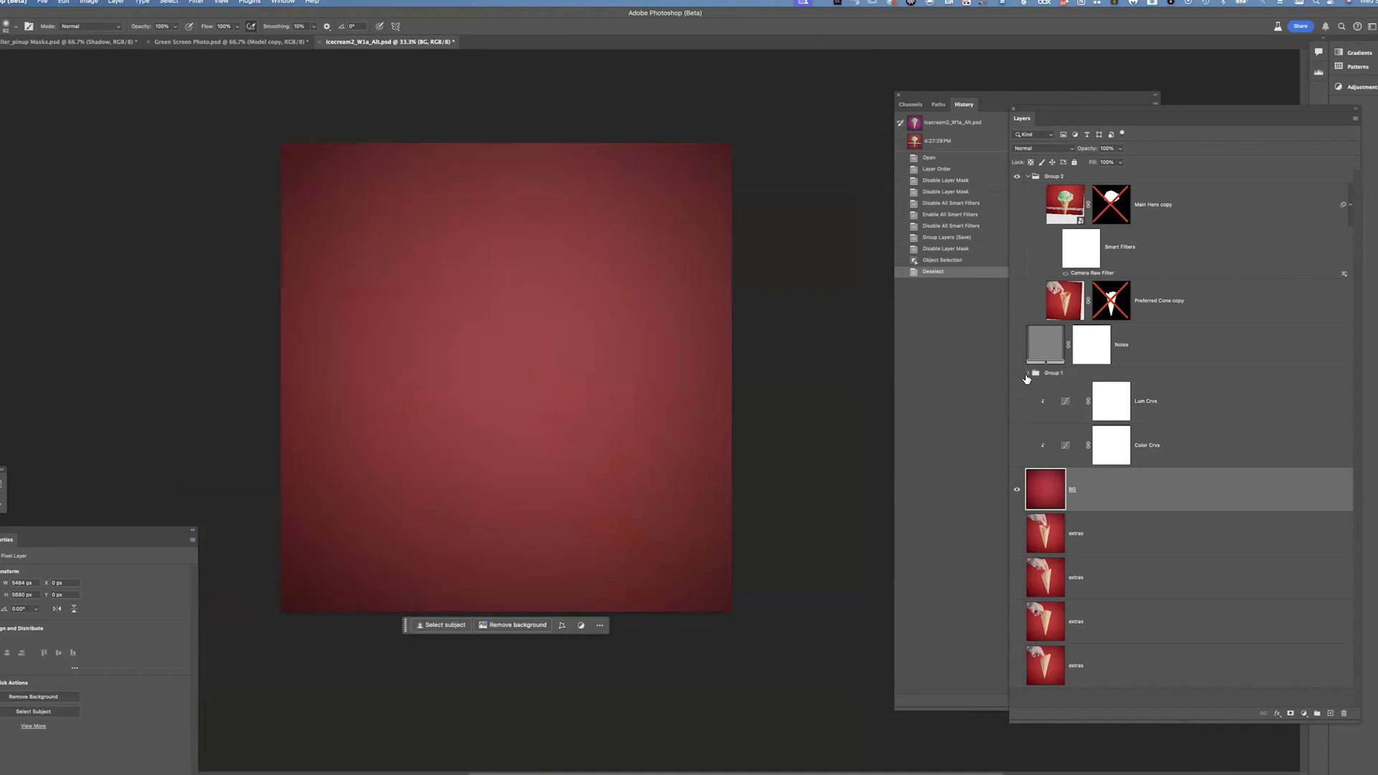
pyautogui.click(1017, 374)
pyautogui.click(1028, 373)
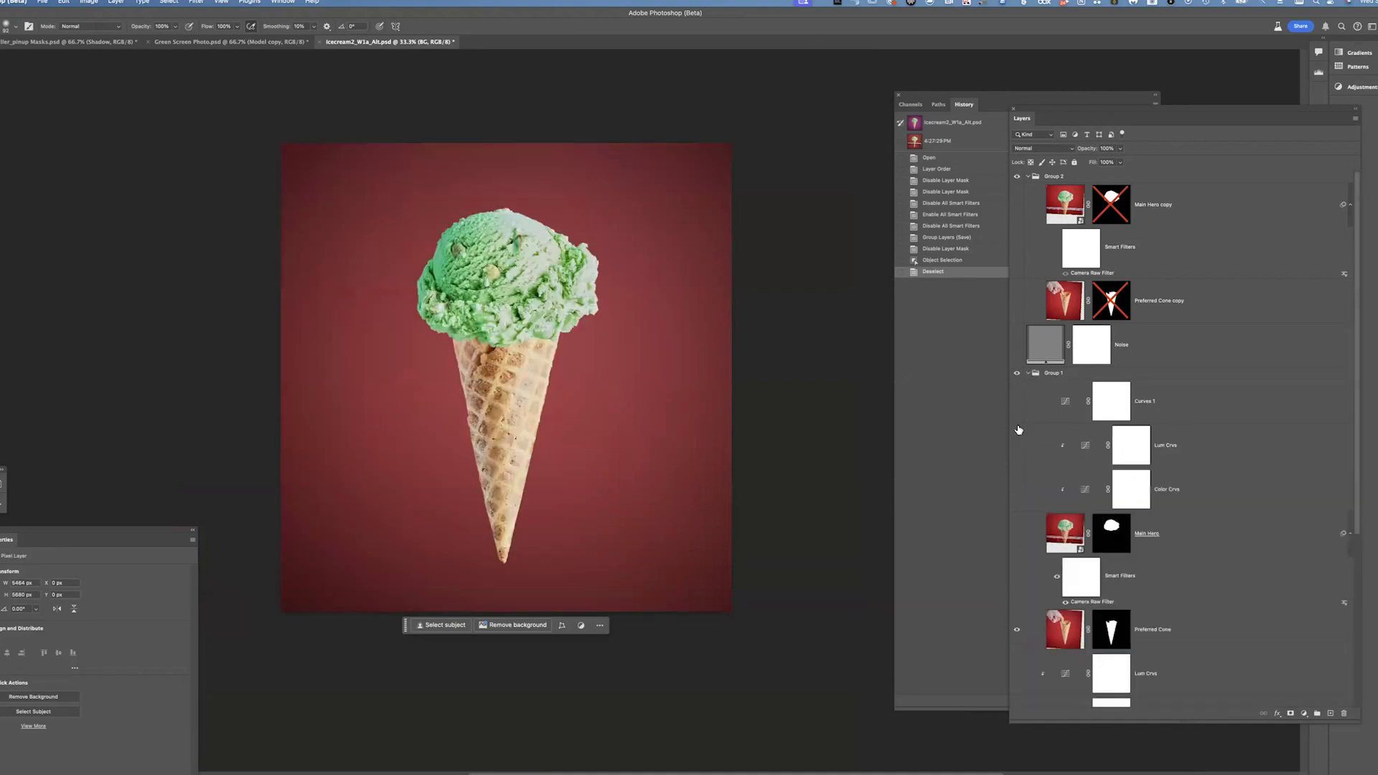
pyautogui.moveTo(1131, 445); pyautogui.dragTo(1119, 281)
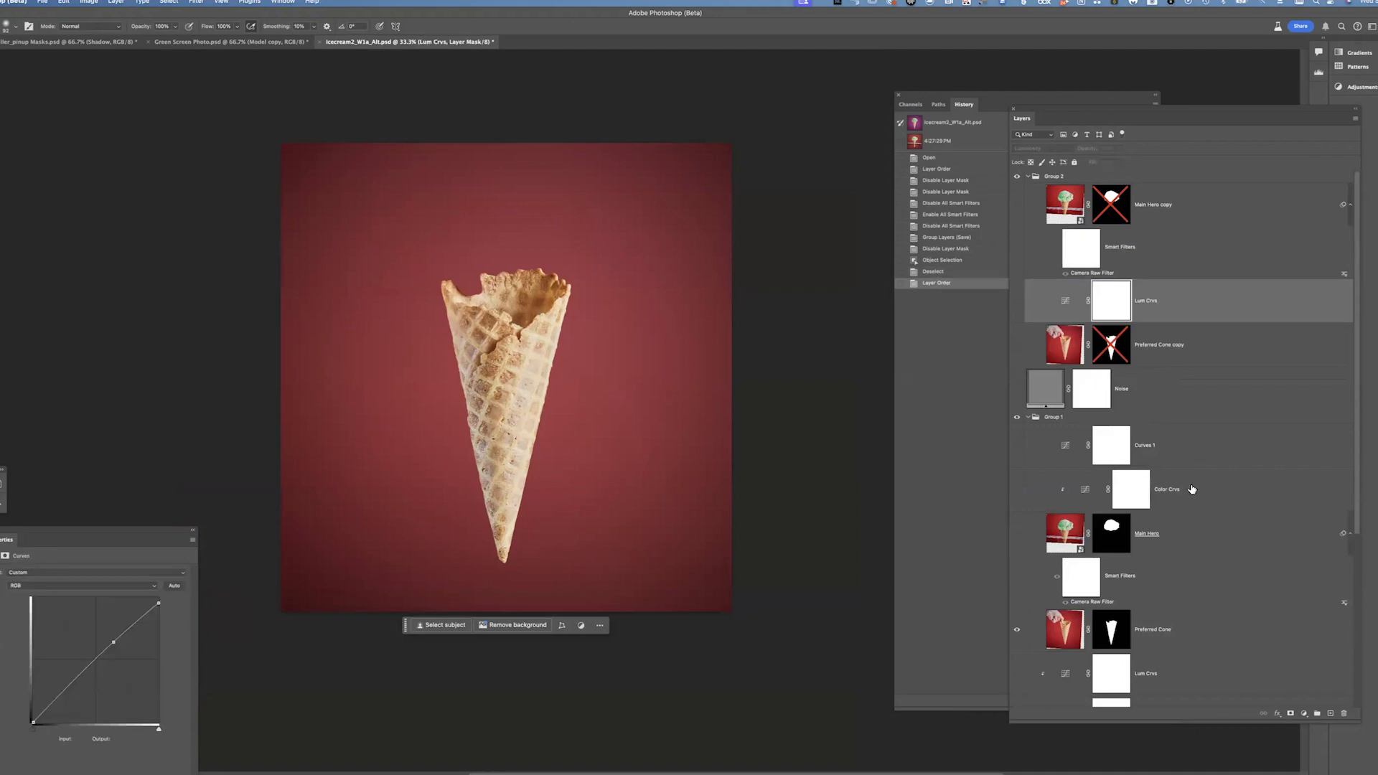
# Undo the Lum Crve layer move and select the Preferred Cone layer
pyautogui.hotkey('ctrl', 'z')
pyautogui.scroll(-3, 1194, 490)
pyautogui.scroll(-3, 1357, 502)
pyautogui.click(1225, 494)
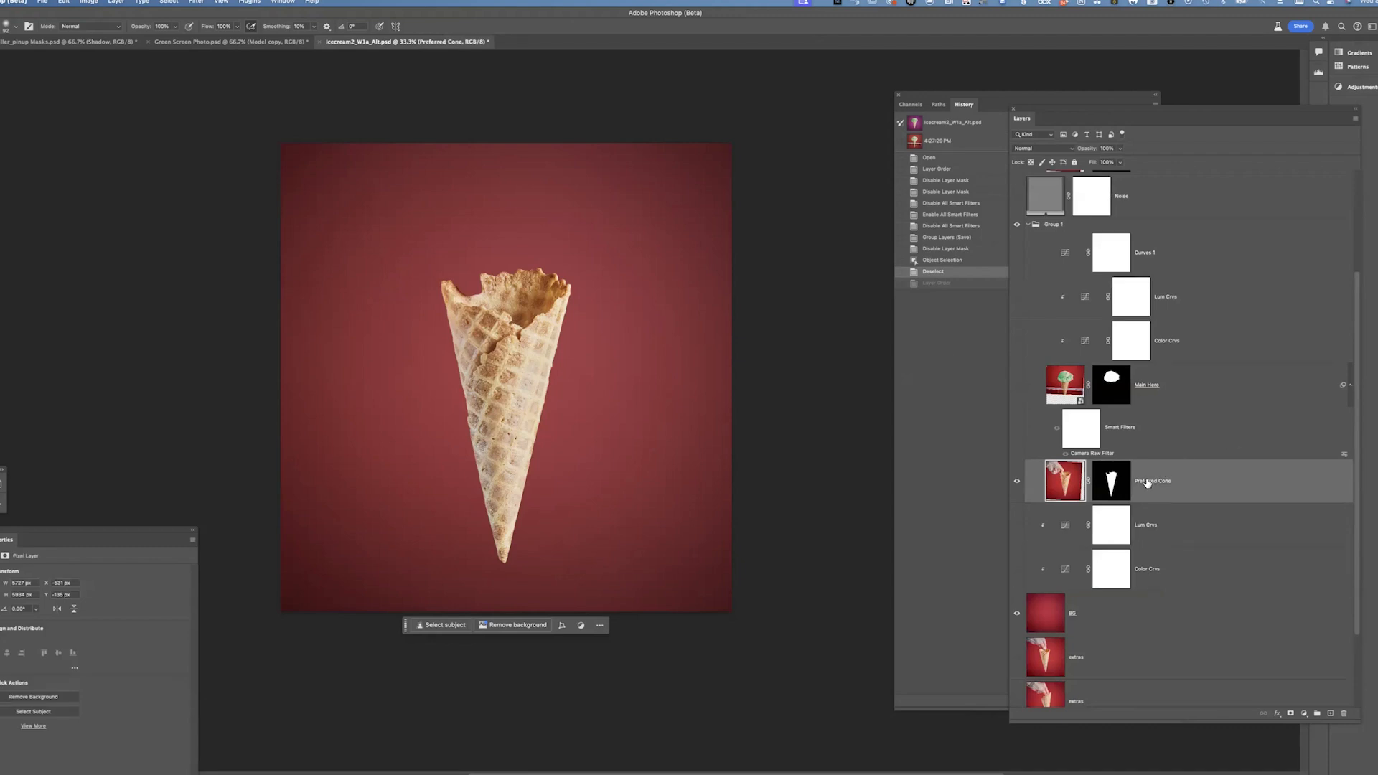
# Duplicate the Preferred Cone layer and delete the copy's layer mask without applying it
pyautogui.keyDown('shift'); pyautogui.click(1121, 482); pyautogui.keyUp('shift')
pyautogui.moveTo(1189, 482); pyautogui.dragTo(1343, 713)
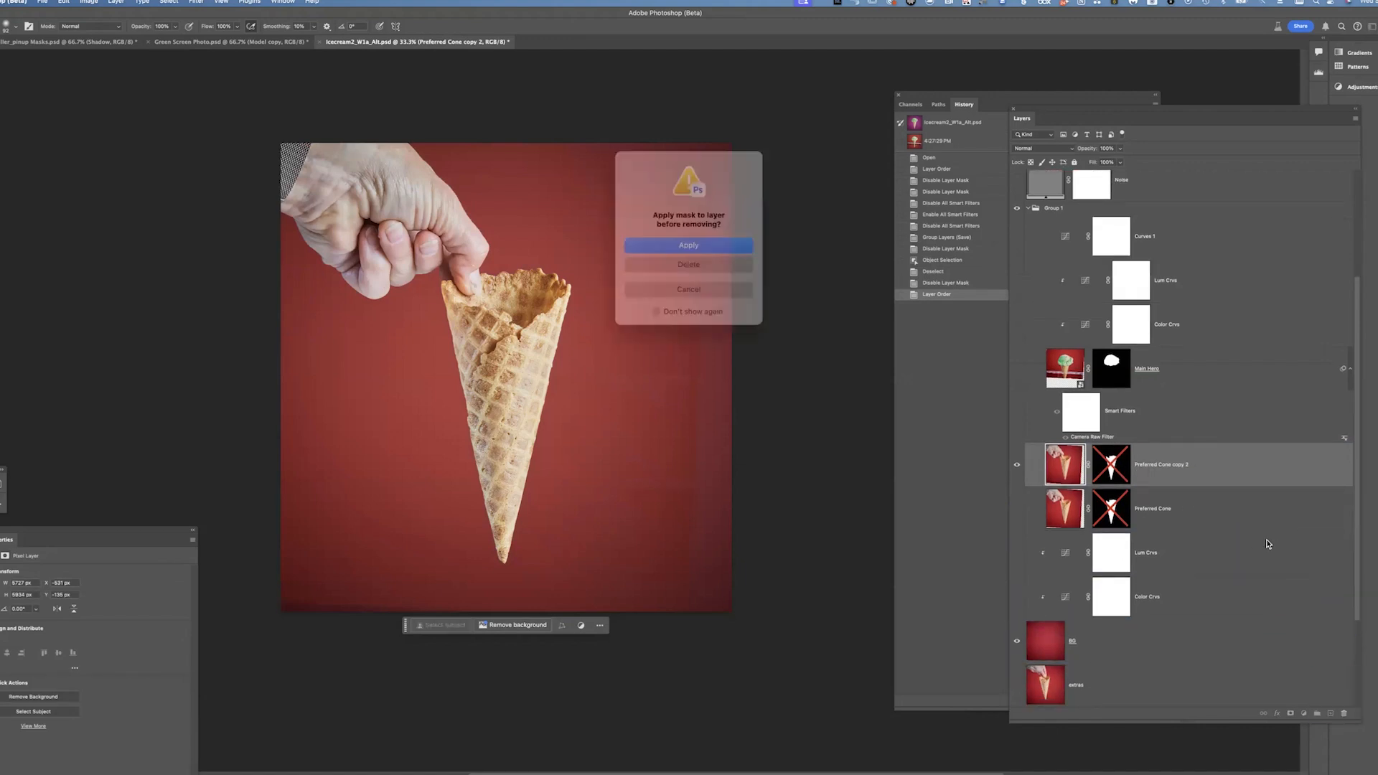
pyautogui.click(689, 261)
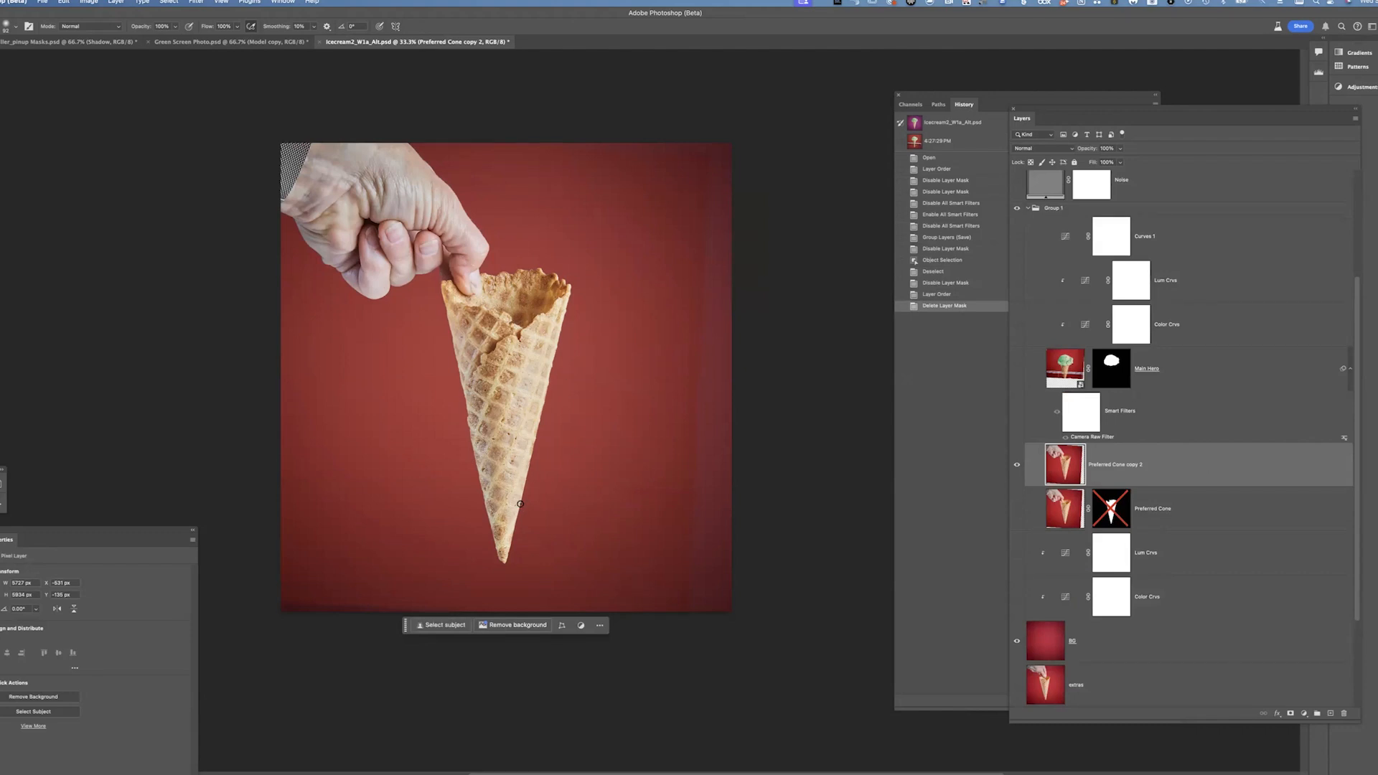
# Zoom in and pan along the cone's edges to inspect them closely against the red background
pyautogui.press('super+equal')
pyautogui.press('super+equal')
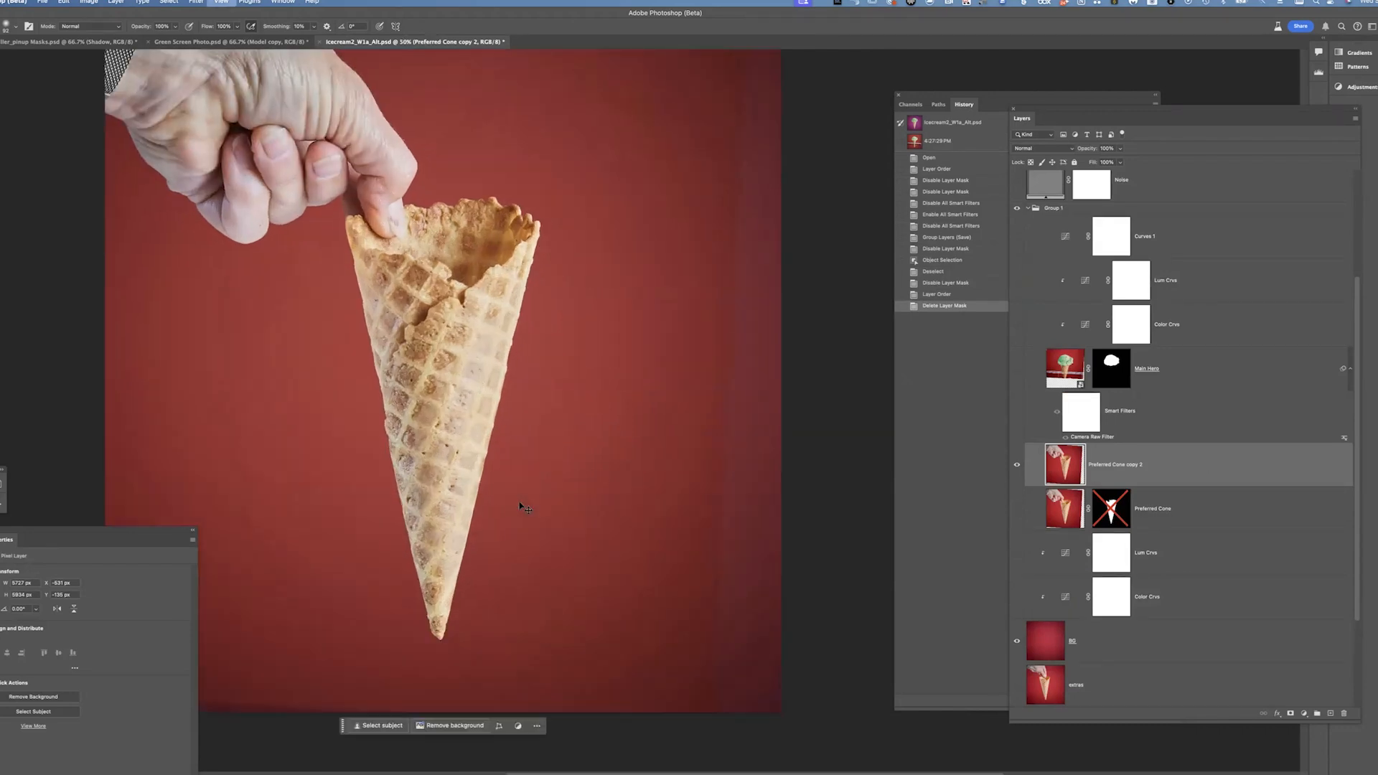
pyautogui.press('super+equal')
pyautogui.press('super+equal')
pyautogui.press('super+equal')
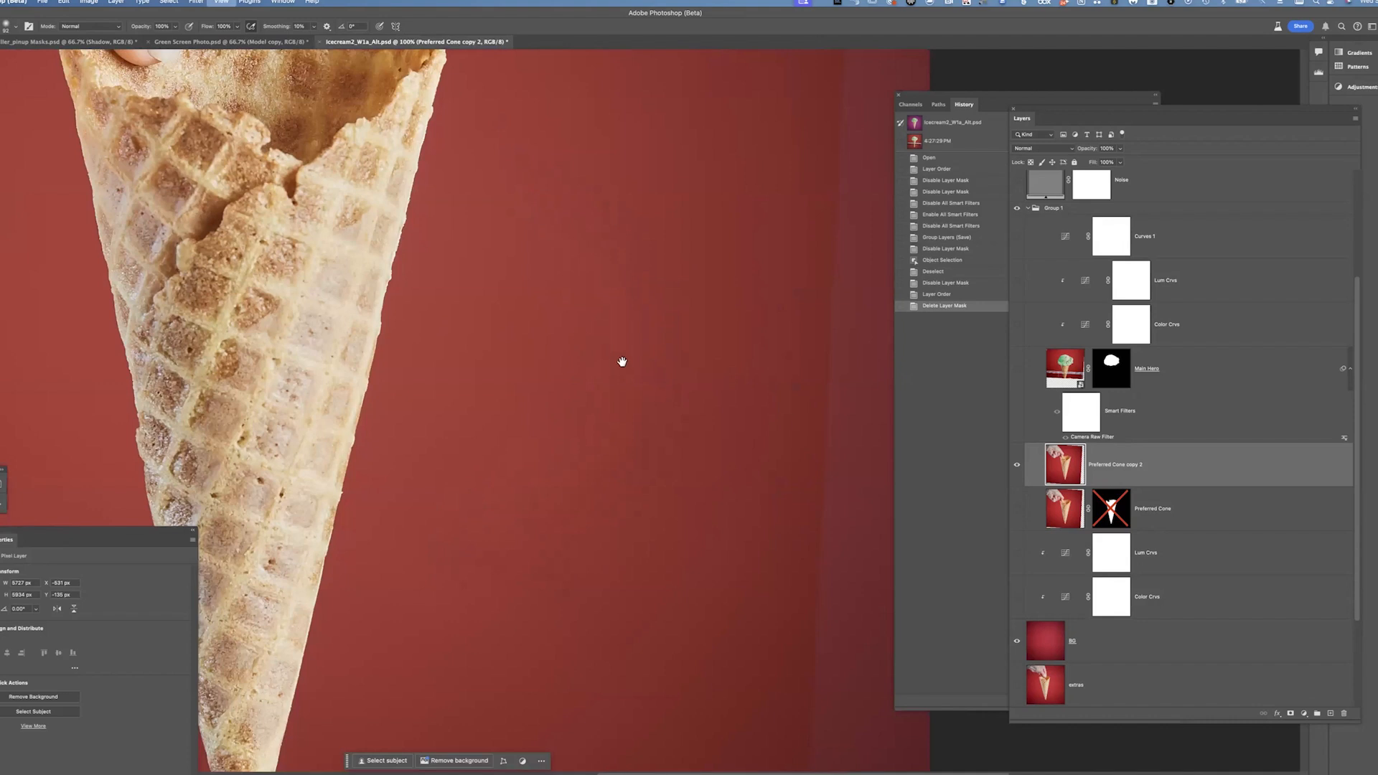
pyautogui.moveTo(649, 183)
pyautogui.mouseDown()
pyautogui.moveTo(723, 175)
pyautogui.moveTo(663, 201)
pyautogui.mouseUp()
pyautogui.moveTo(640, 290)
pyautogui.mouseDown()
pyautogui.moveTo(600, 571)
pyautogui.moveTo(623, 286)
pyautogui.mouseUp()
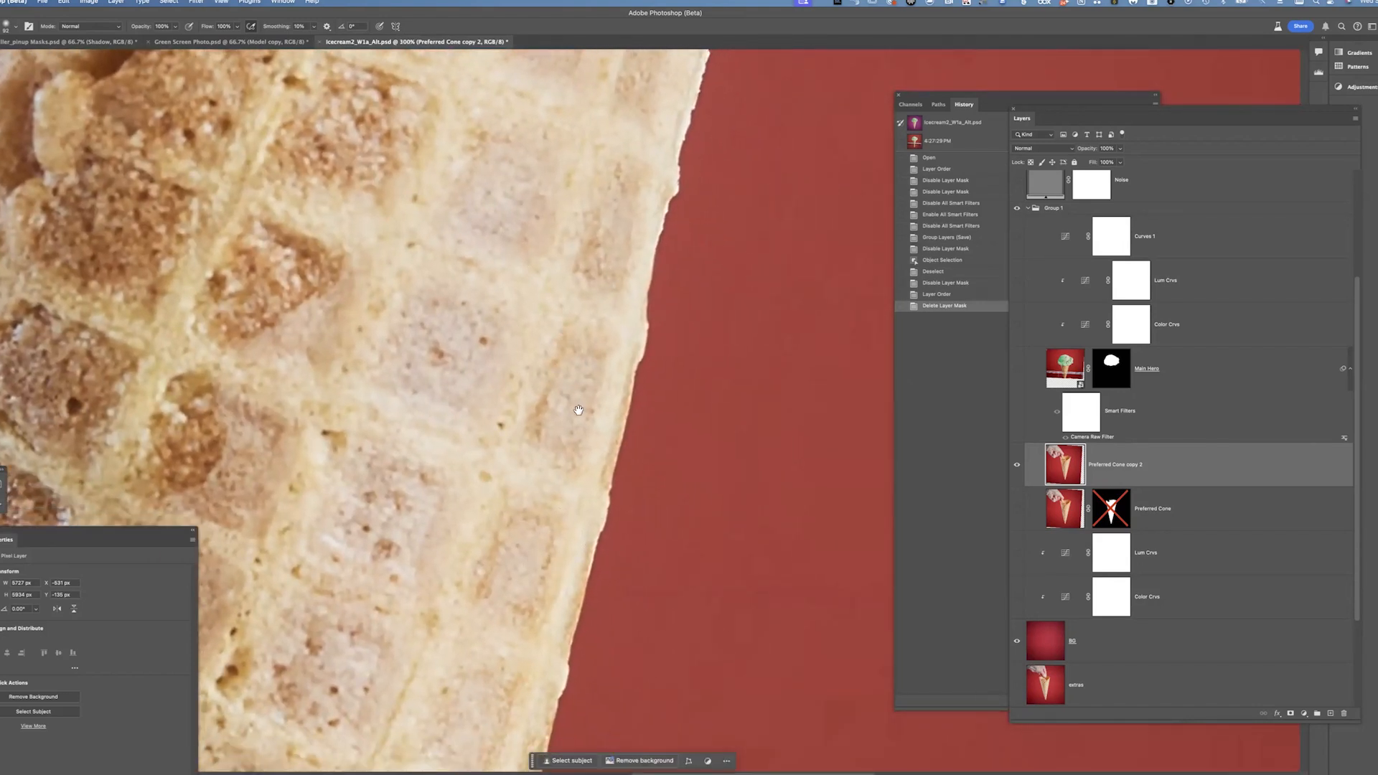
pyautogui.moveTo(679, 155)
pyautogui.mouseDown()
pyautogui.moveTo(631, 419)
pyautogui.moveTo(618, 423)
pyautogui.moveTo(652, 320)
pyautogui.mouseUp()
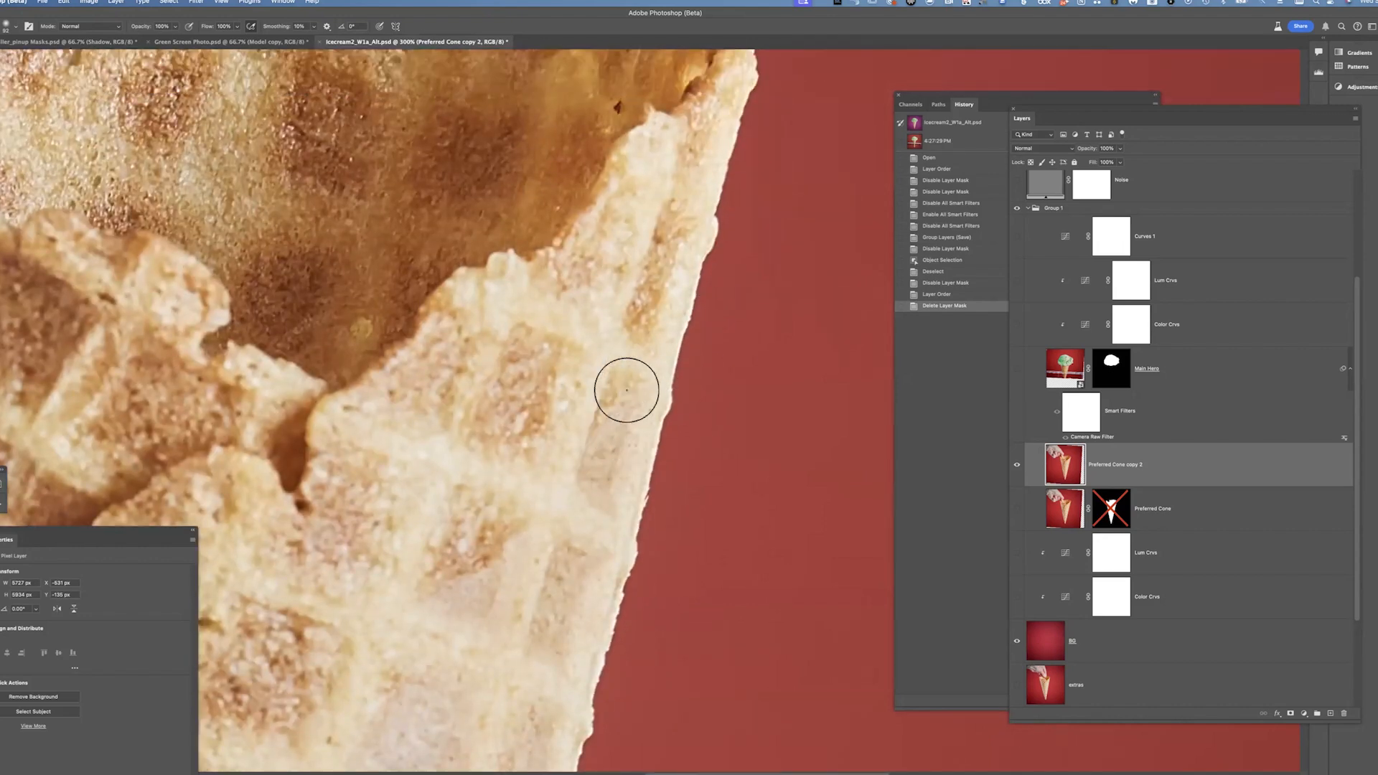
pyautogui.moveTo(627, 390); pyautogui.dragTo(635, 539)
pyautogui.moveTo(542, 305); pyautogui.dragTo(589, 301)
pyautogui.press('super+1')
pyautogui.moveTo(572, 660); pyautogui.dragTo(586, 355)
pyautogui.moveTo(586, 531); pyautogui.dragTo(598, 395)
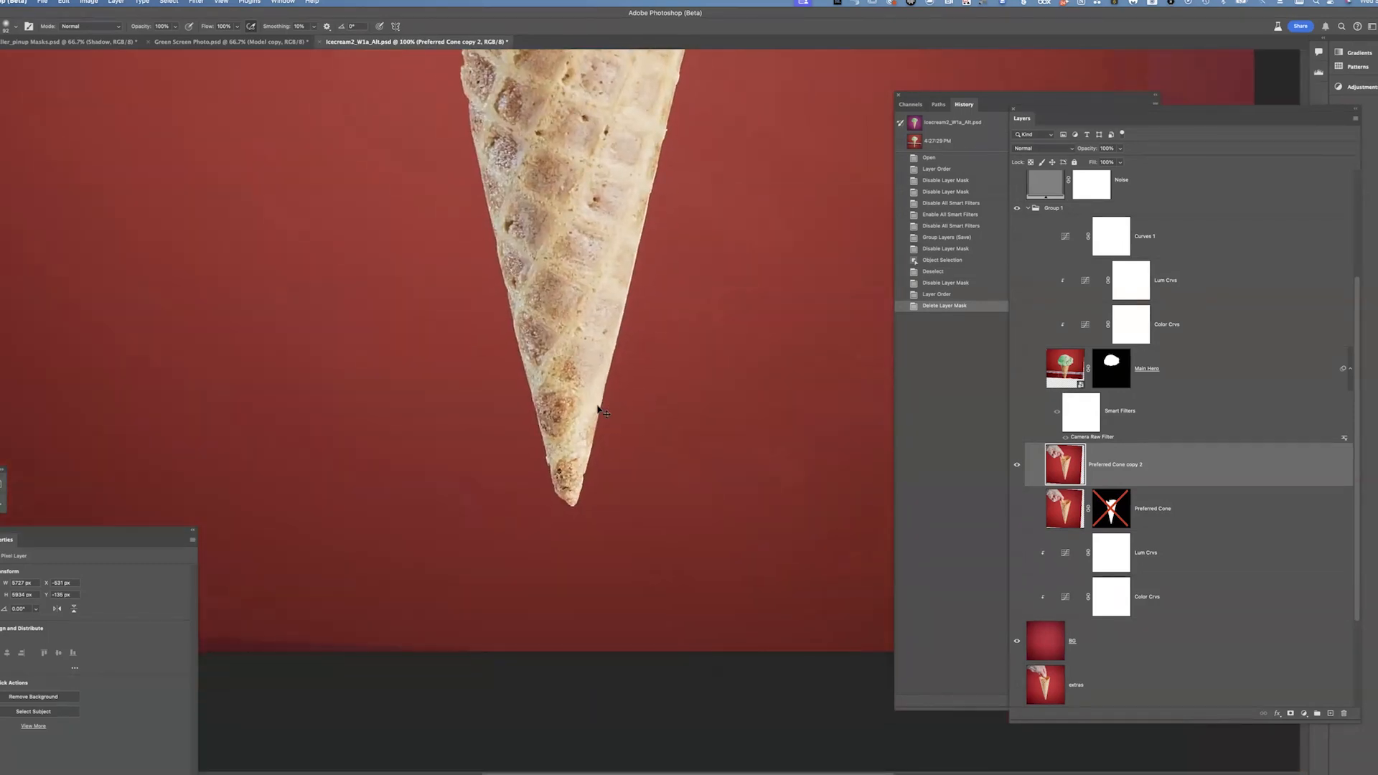
pyautogui.moveTo(563, 299); pyautogui.dragTo(597, 403)
pyautogui.moveTo(617, 347); pyautogui.dragTo(615, 455)
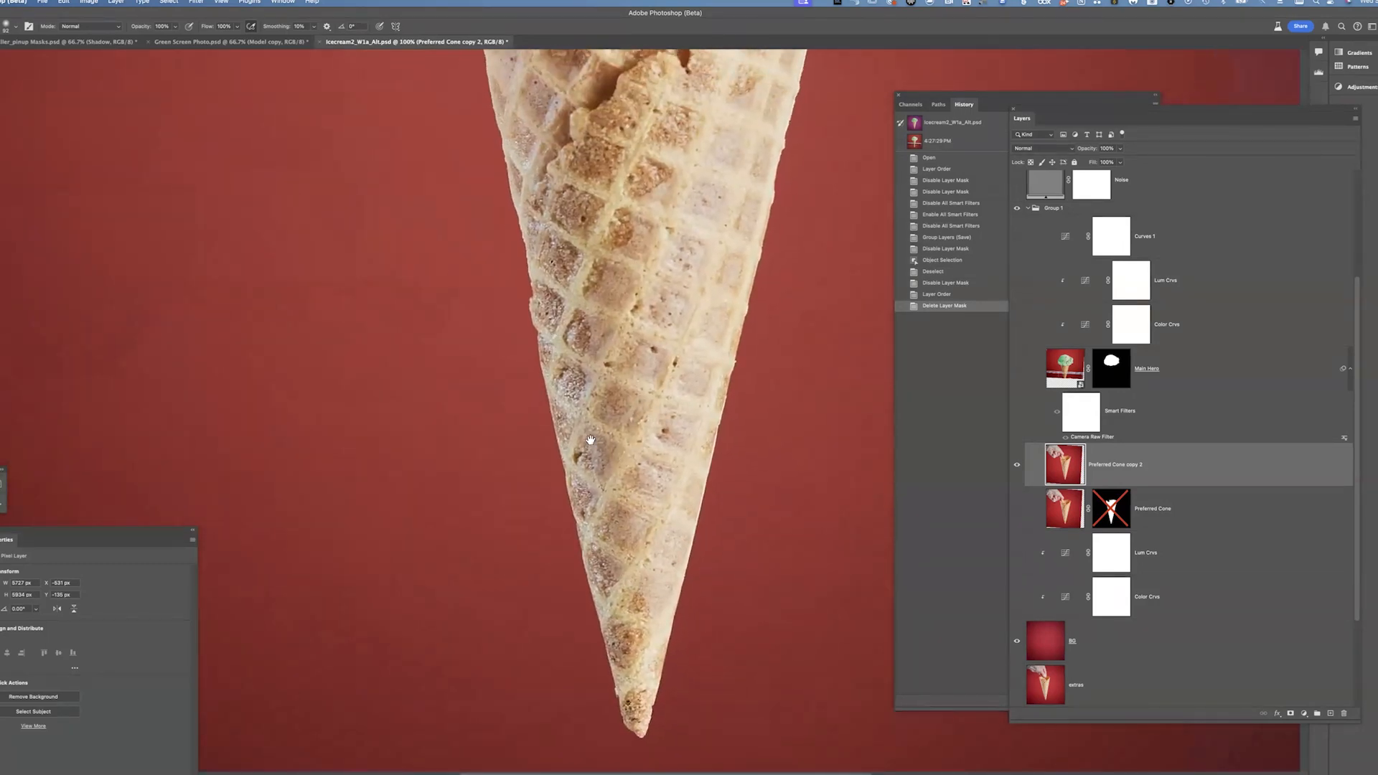
pyautogui.press('super+minus')
pyautogui.moveTo(698, 412); pyautogui.dragTo(658, 489)
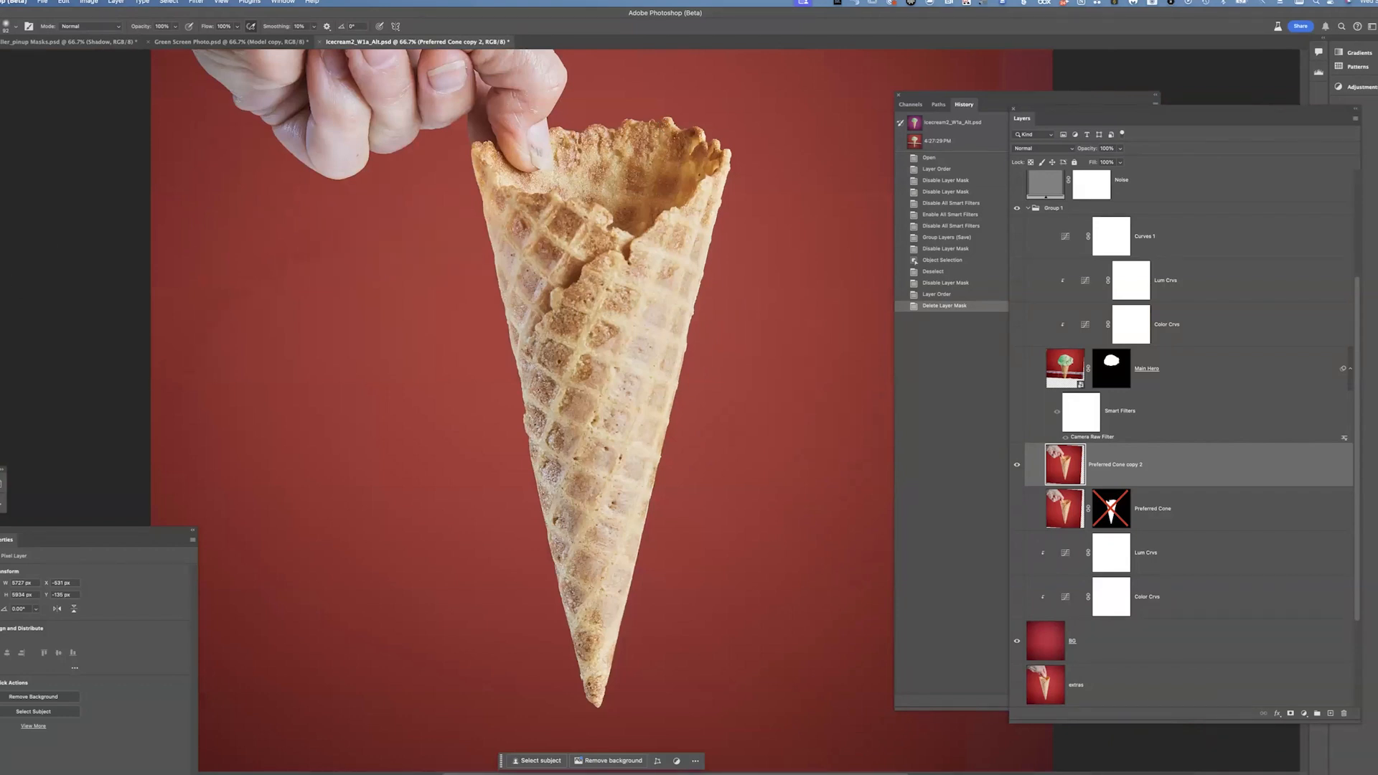
# Switch to the Magic Wand selection tool
pyautogui.press('w')
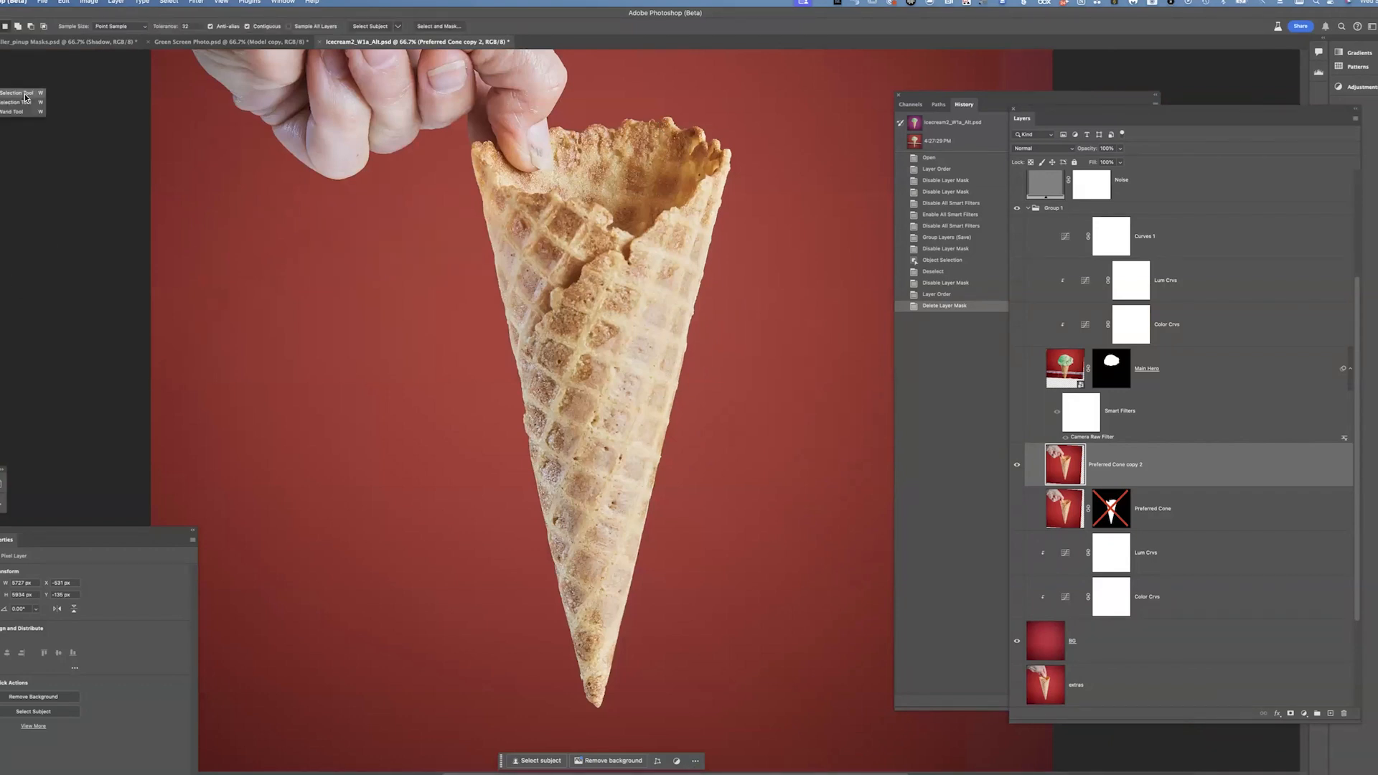
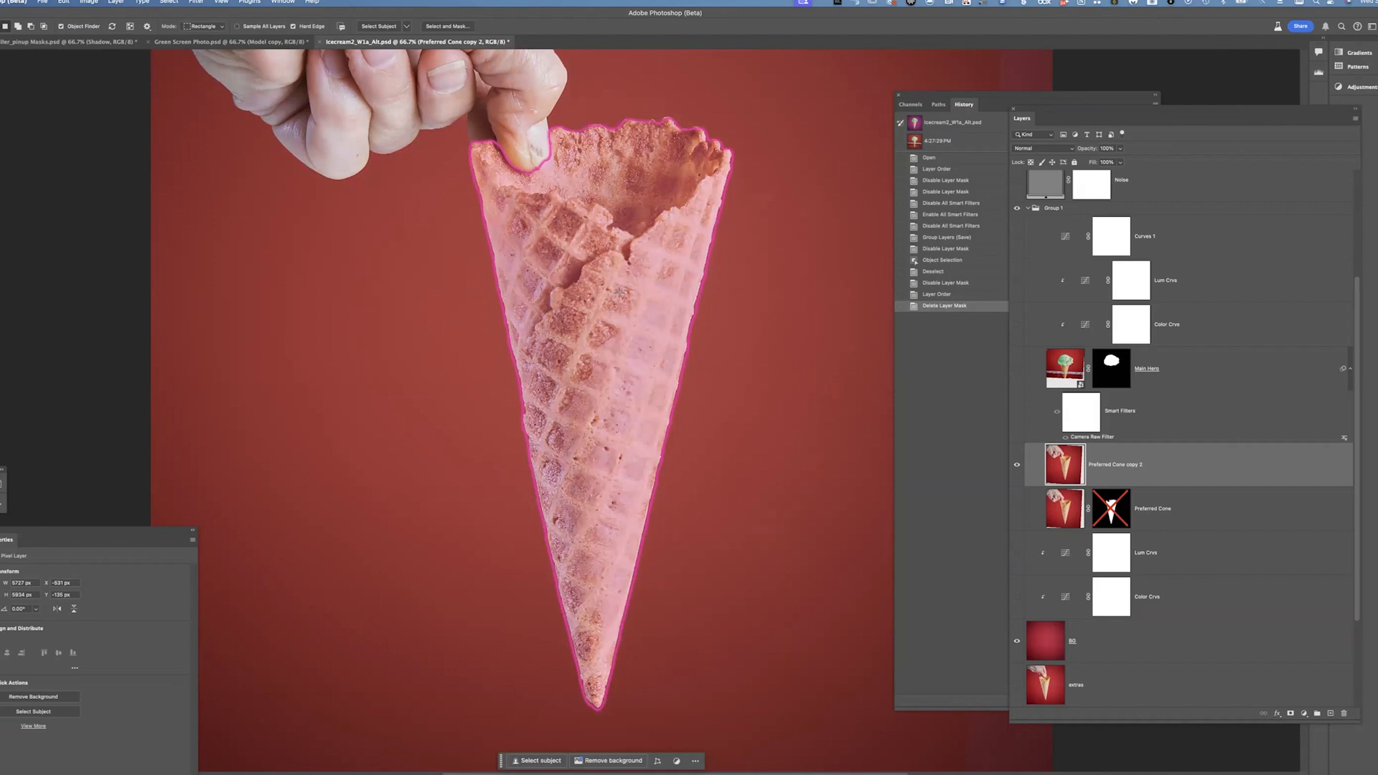
# Select the cone with Object Selection and add the selection as a layer mask on Preferred Cone copy 2
pyautogui.click(150, 29)
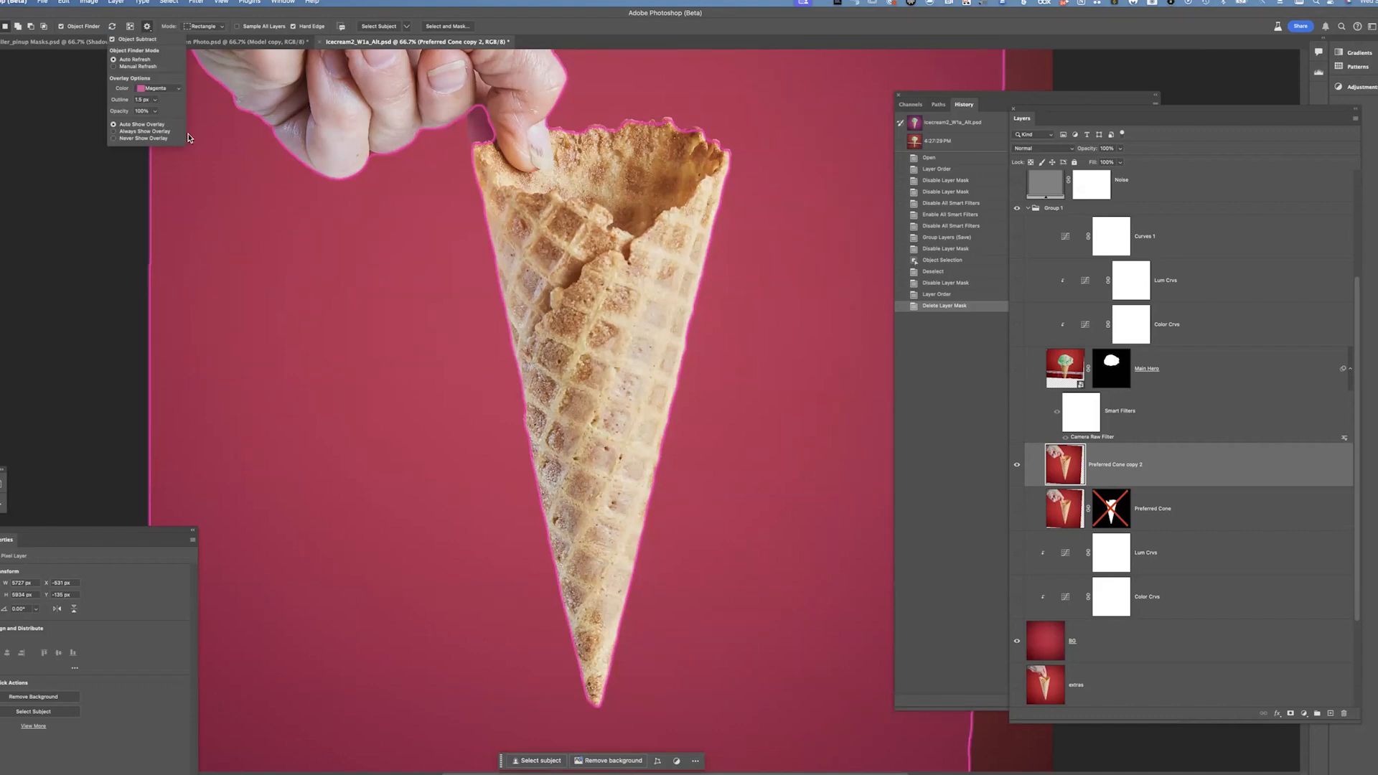
pyautogui.click(638, 46)
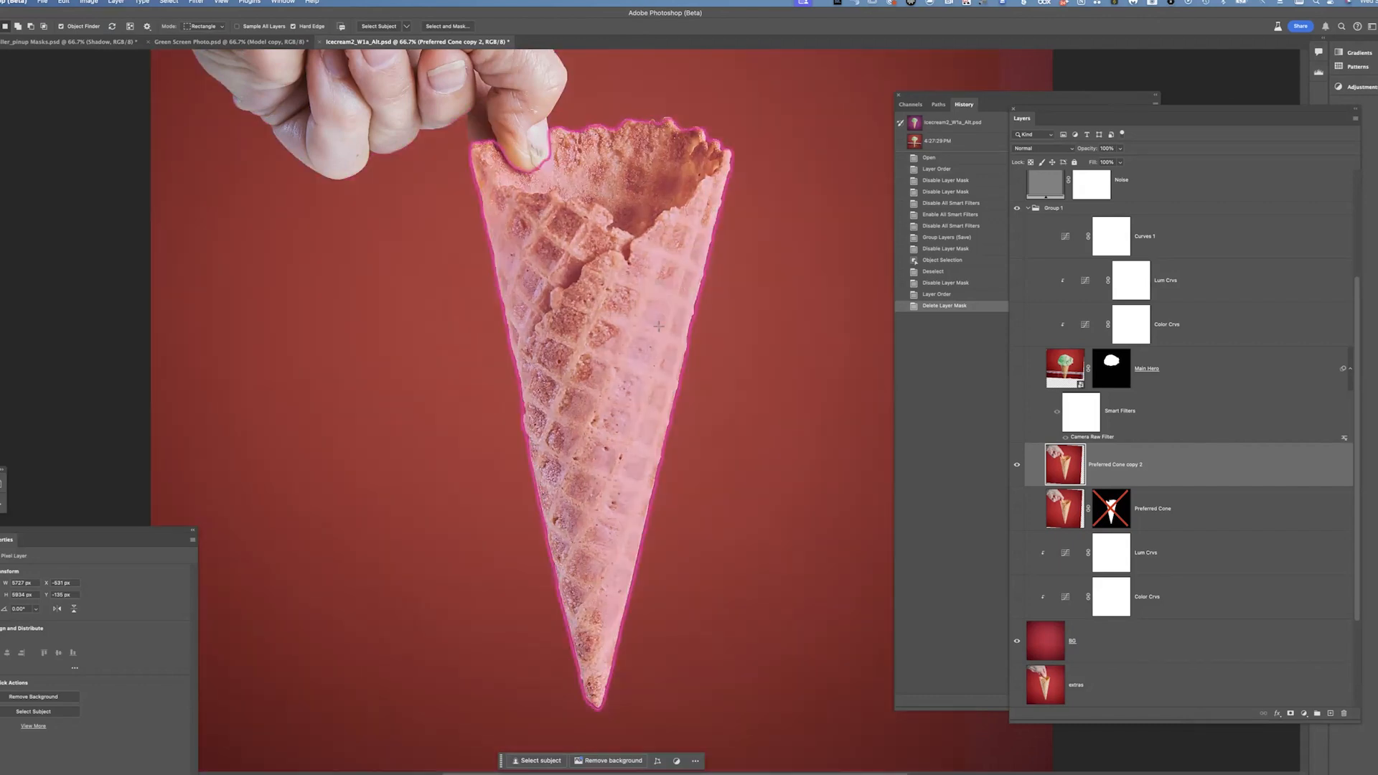
pyautogui.click(630, 302)
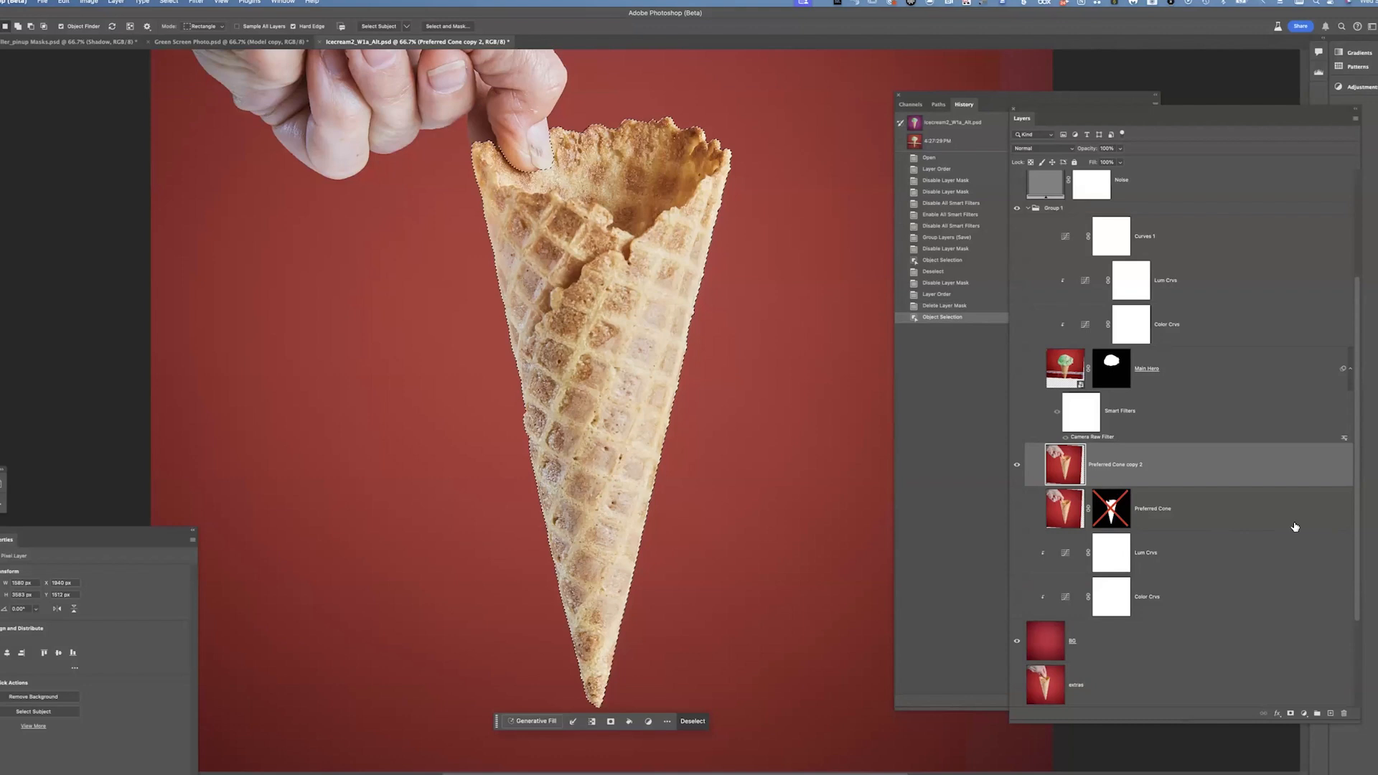
pyautogui.click(1290, 713)
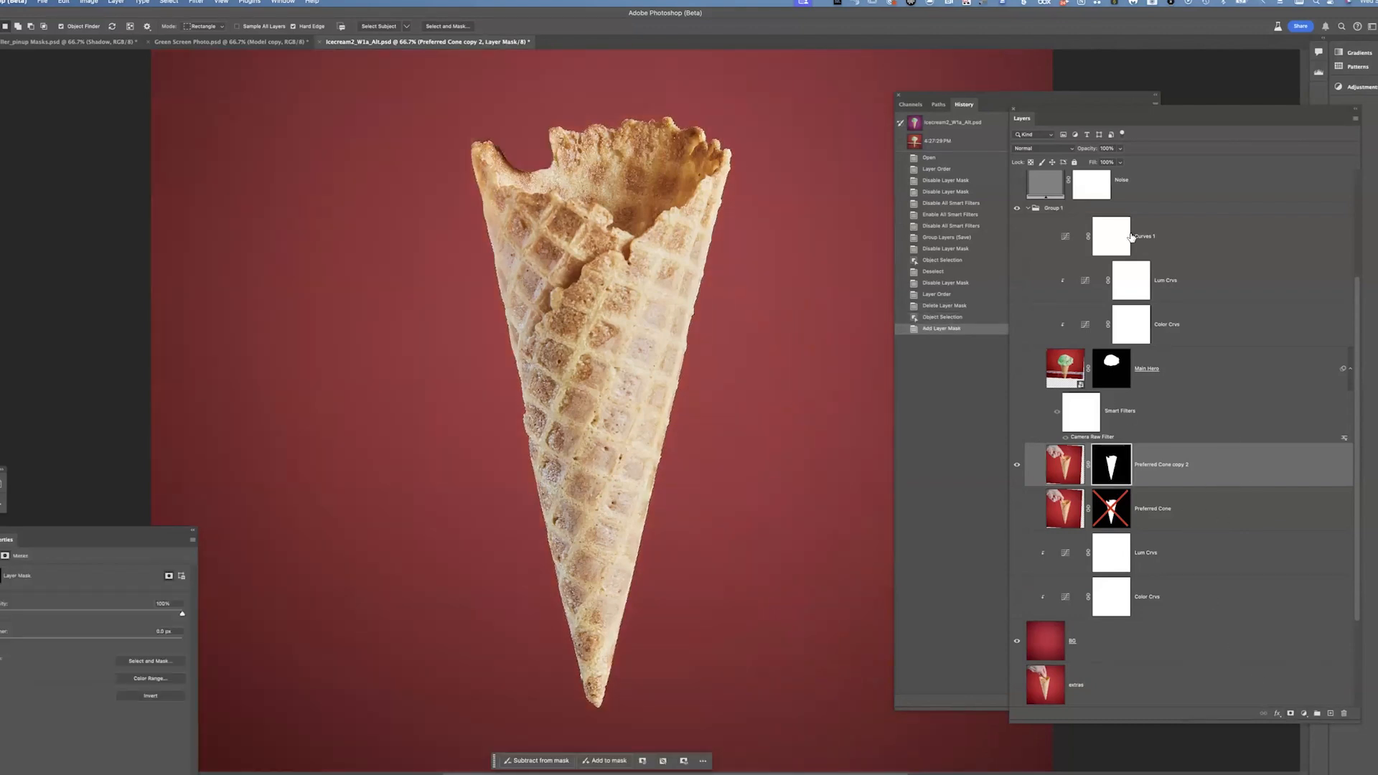
# Zoom in and pan along the cone's masked edges, toggling the mask overlay, to inspect the new mask
pyautogui.press('super+plus')
pyautogui.press('super+plus')
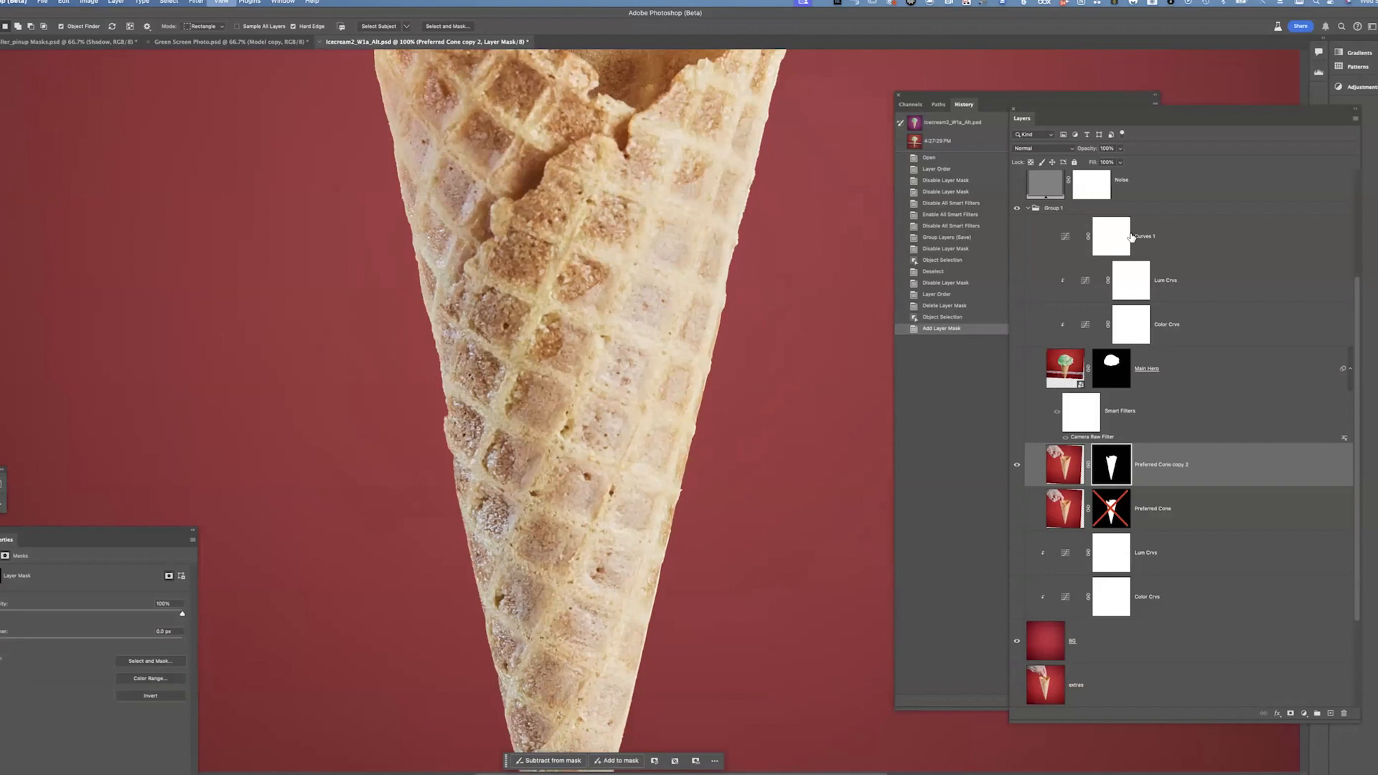
pyautogui.press('super+plus')
pyautogui.press('super+plus')
pyautogui.press('\\')
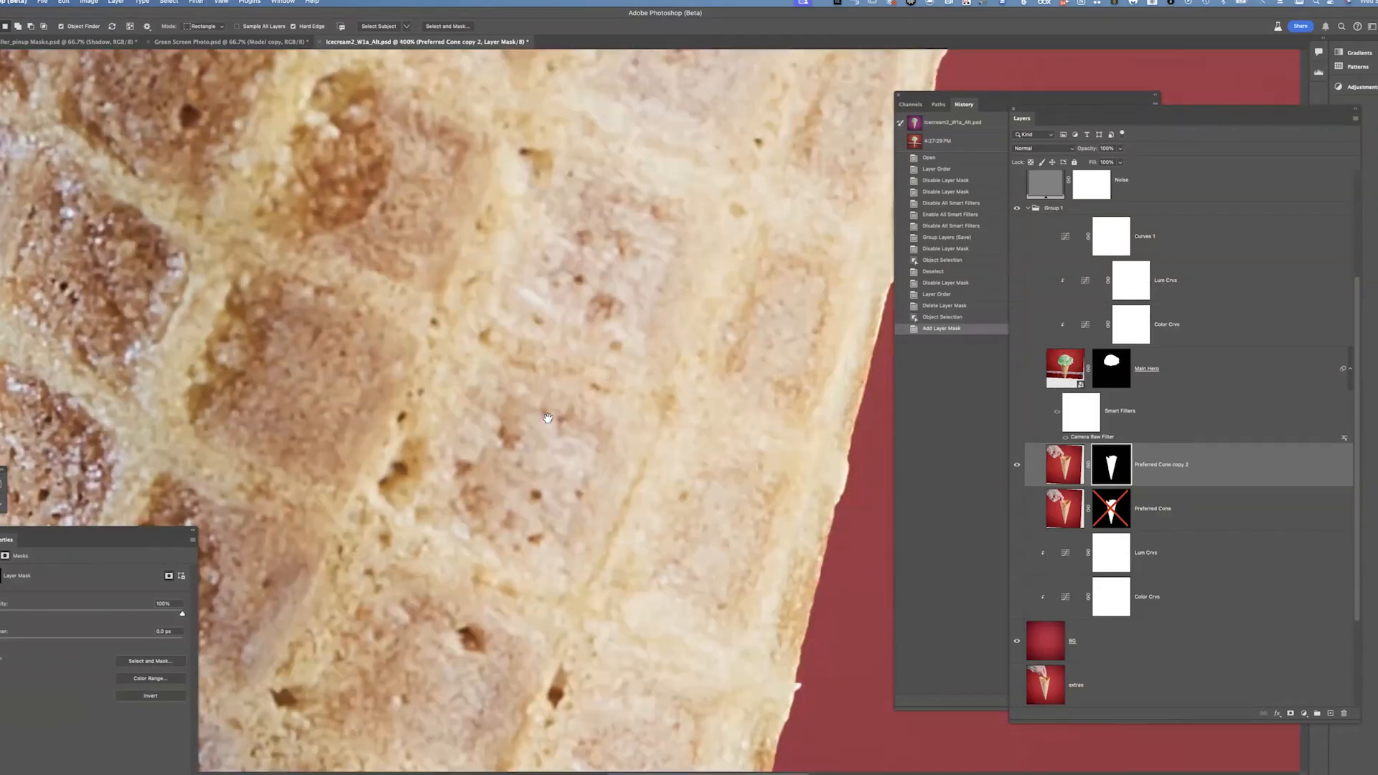
pyautogui.moveTo(617, 502); pyautogui.dragTo(575, 507)
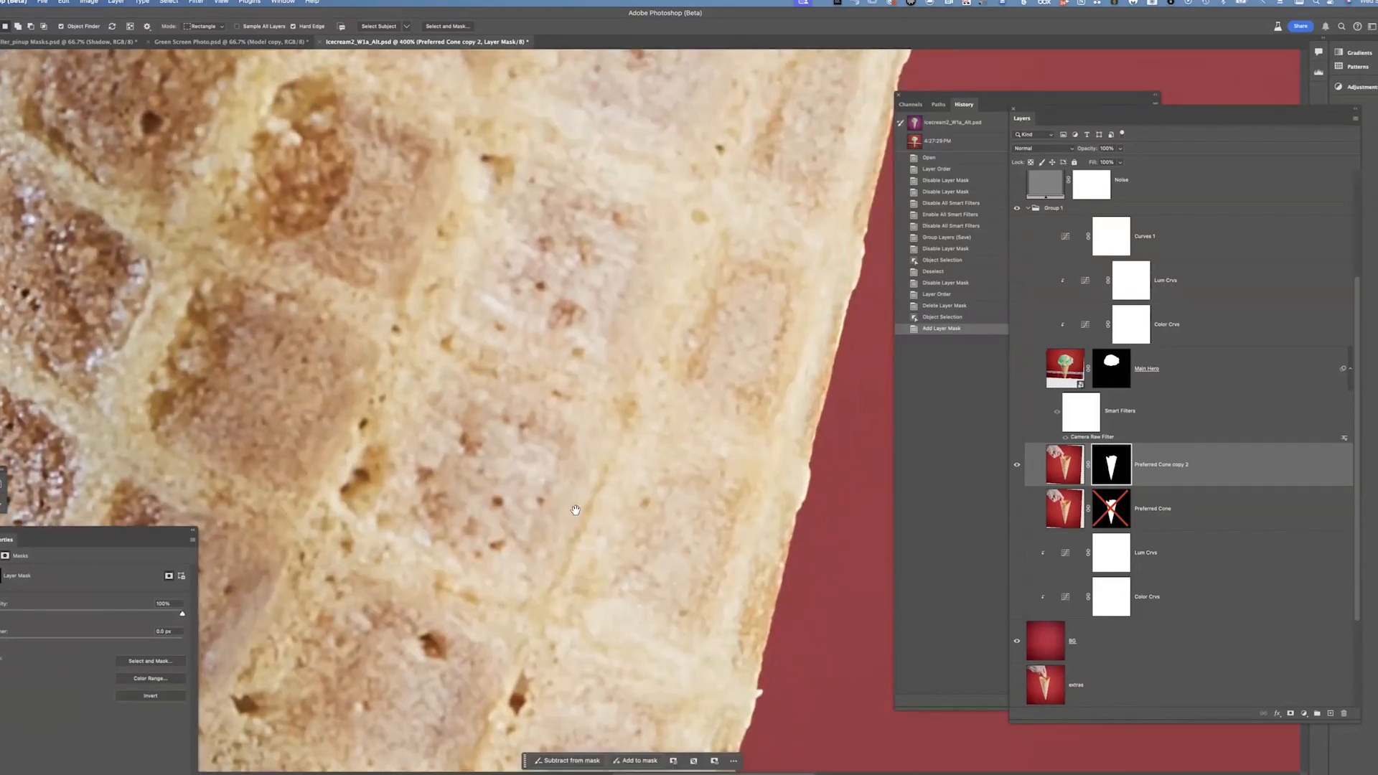
pyautogui.press('v')
pyautogui.moveTo(624, 344); pyautogui.dragTo(546, 488)
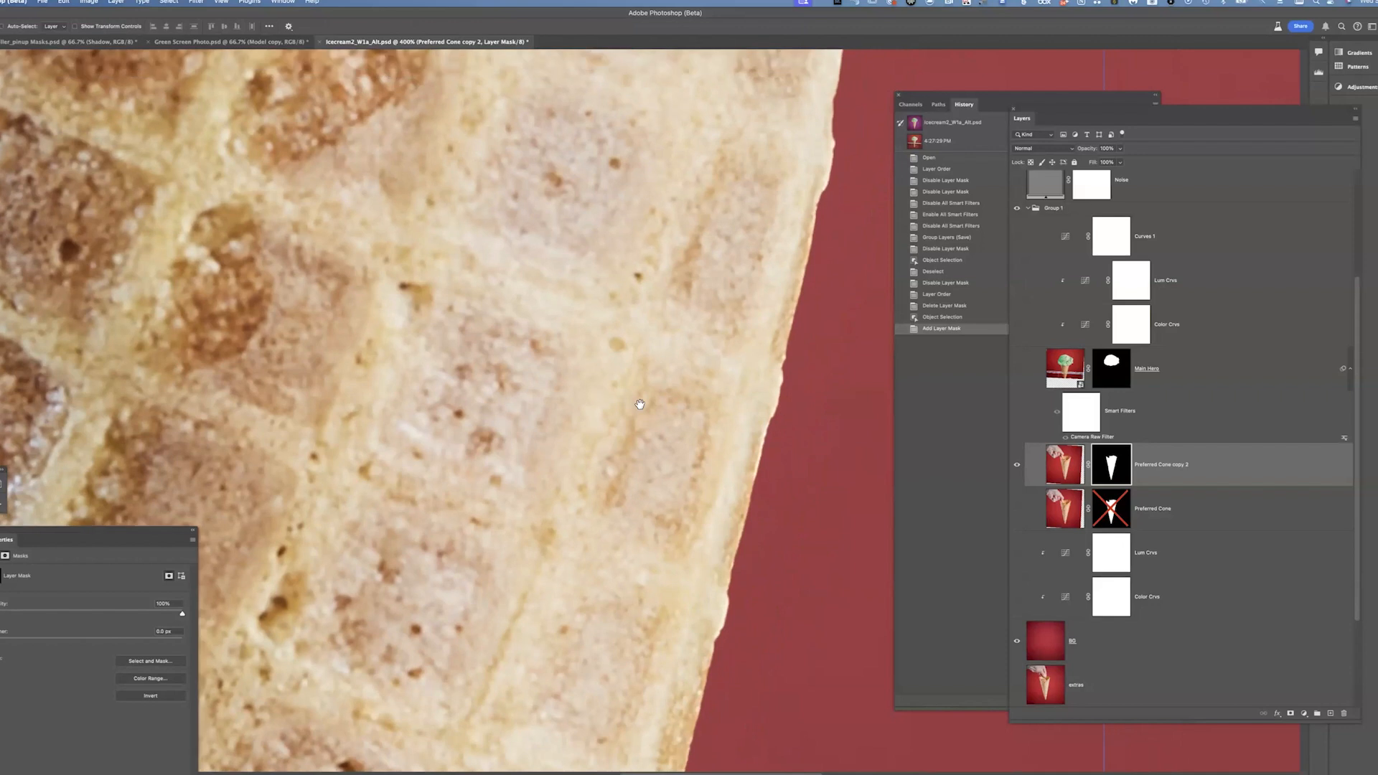
pyautogui.moveTo(725, 237); pyautogui.dragTo(718, 574)
pyautogui.moveTo(721, 379); pyautogui.dragTo(673, 620)
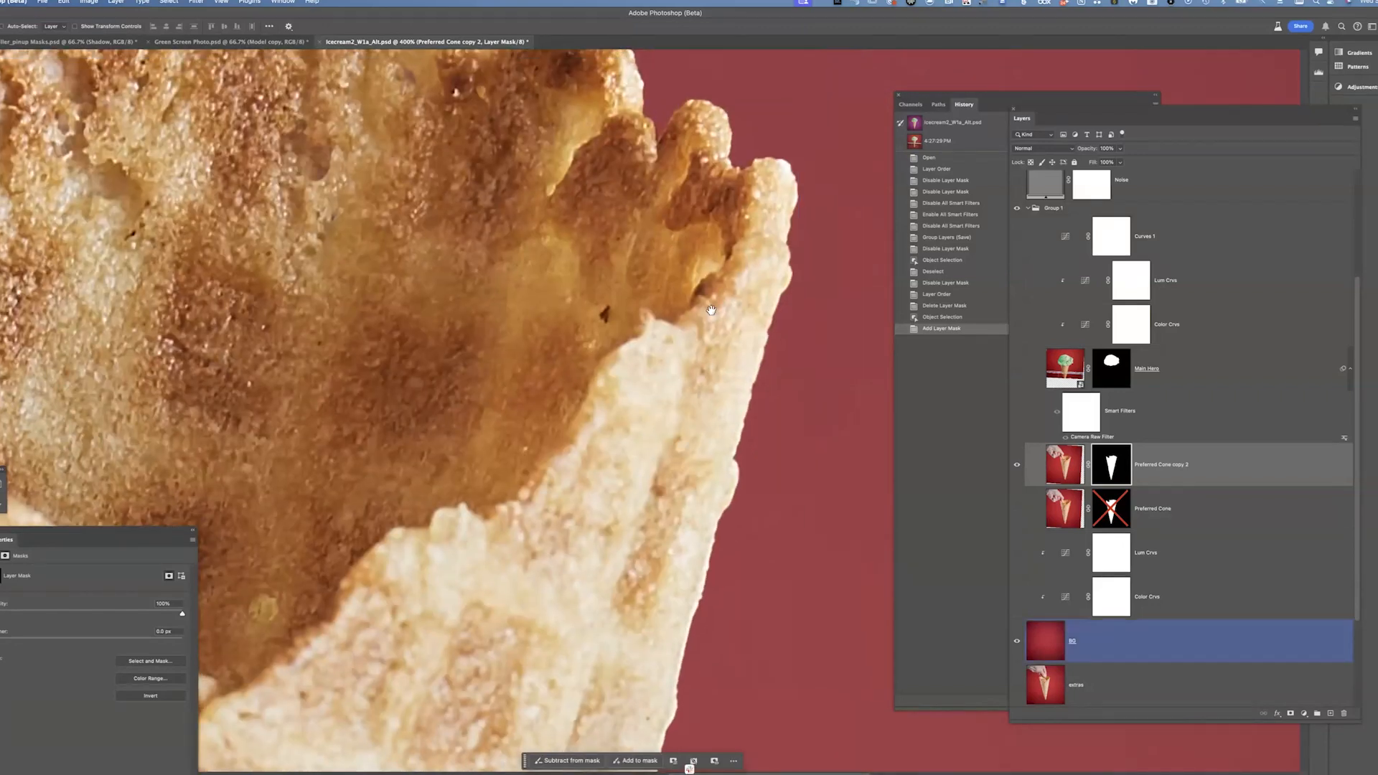
pyautogui.scroll(-5, 711, 310)
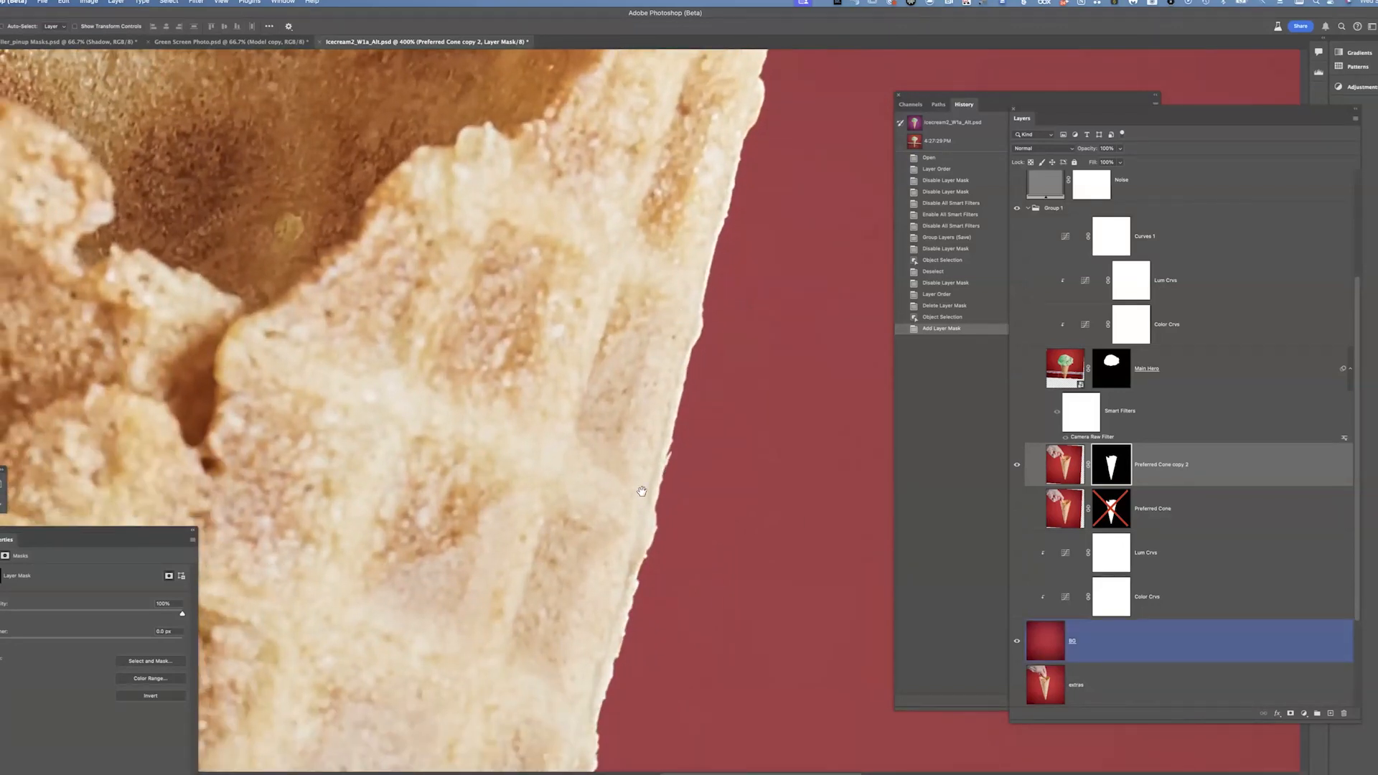
pyautogui.scroll(-5, 641, 492)
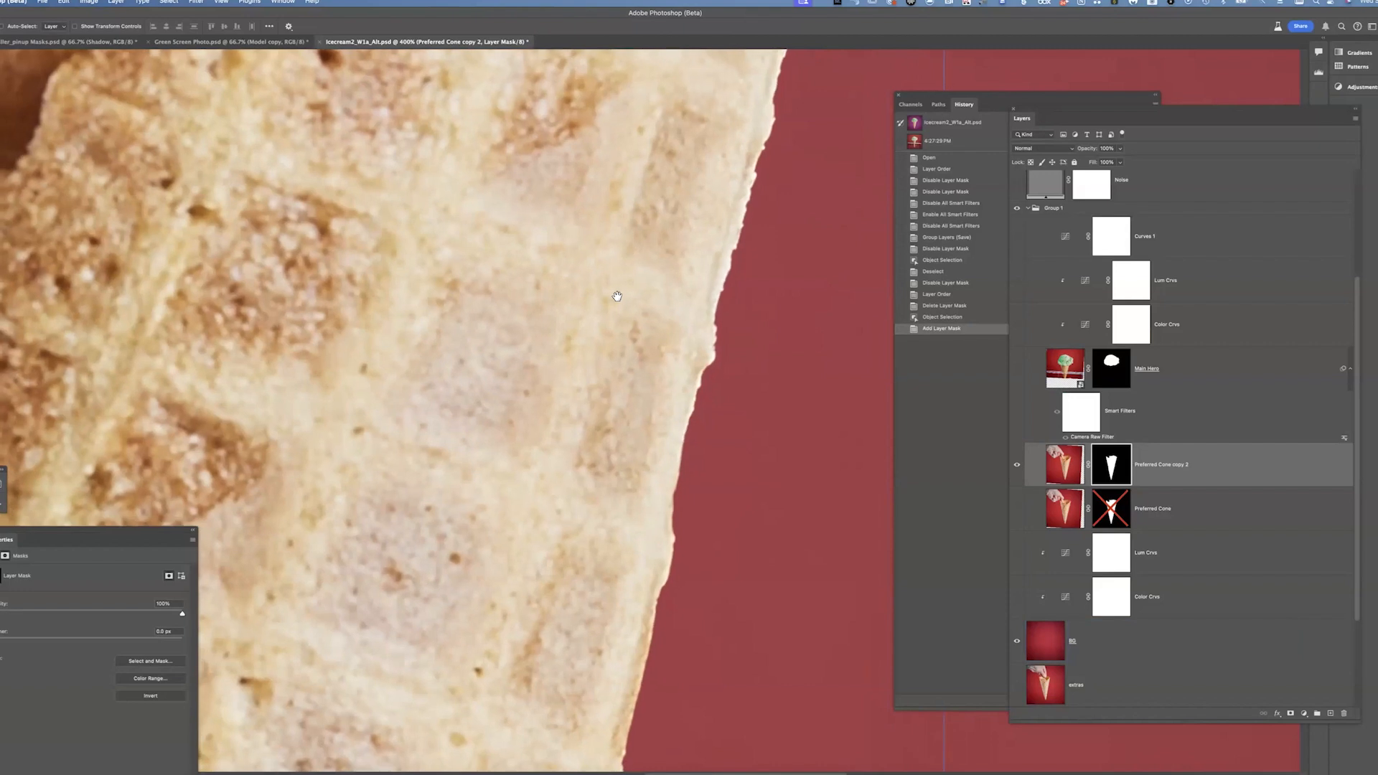
pyautogui.scroll(-6, 618, 296)
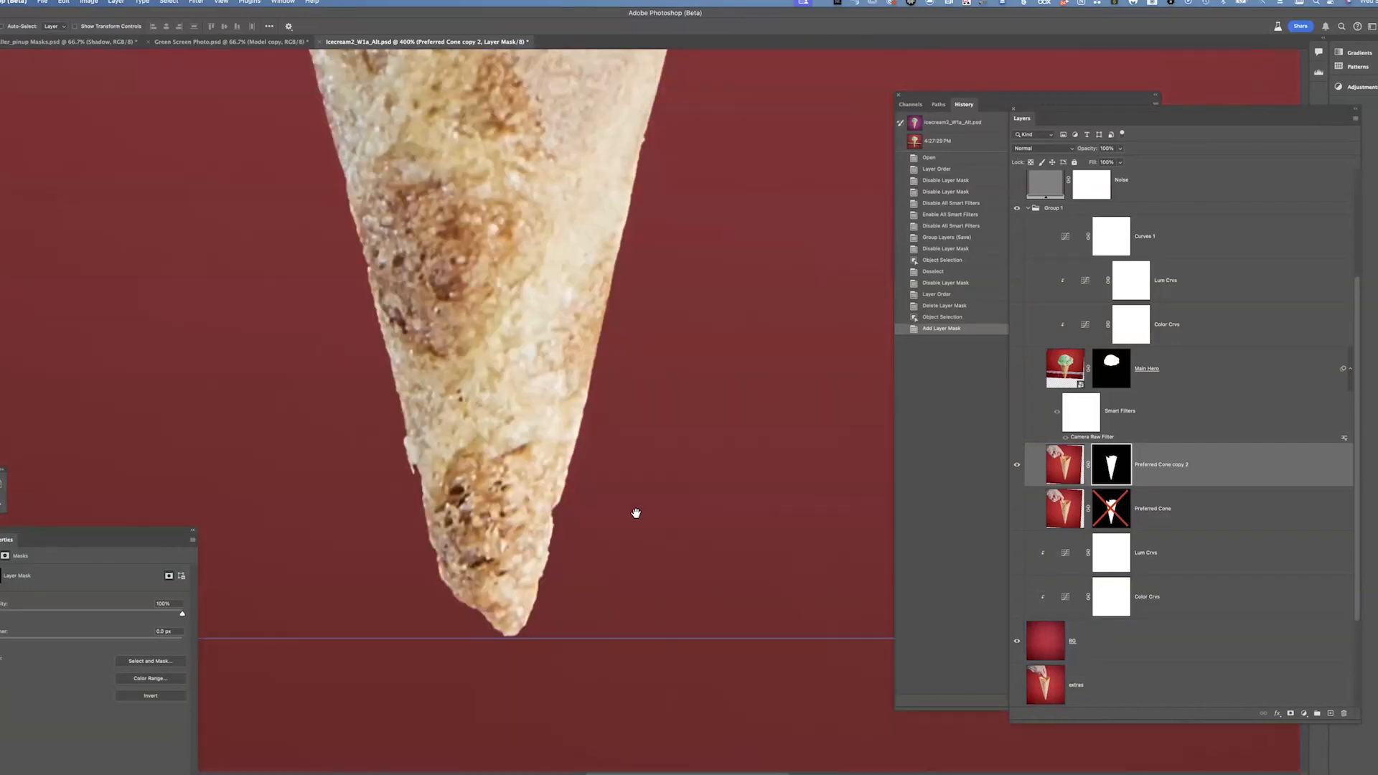
pyautogui.moveTo(636, 513); pyautogui.dragTo(650, 358)
pyautogui.moveTo(400, 231)
pyautogui.mouseDown()
pyautogui.moveTo(559, 407)
pyautogui.moveTo(674, 632)
pyautogui.mouseUp()
pyautogui.moveTo(646, 459); pyautogui.dragTo(628, 576)
pyautogui.moveTo(467, 215); pyautogui.dragTo(570, 632)
pyautogui.moveTo(536, 129); pyautogui.dragTo(441, 363)
# View the cone copy's layer mask on its own and pan along its edges to inspect it
pyautogui.moveTo(1111, 465); pyautogui.dragTo(1119, 458)
pyautogui.keyDown('alt'); pyautogui.click(1111, 464); pyautogui.keyUp('alt')
pyautogui.moveTo(861, 414); pyautogui.dragTo(359, 311)
pyautogui.moveTo(797, 466); pyautogui.dragTo(402, 115)
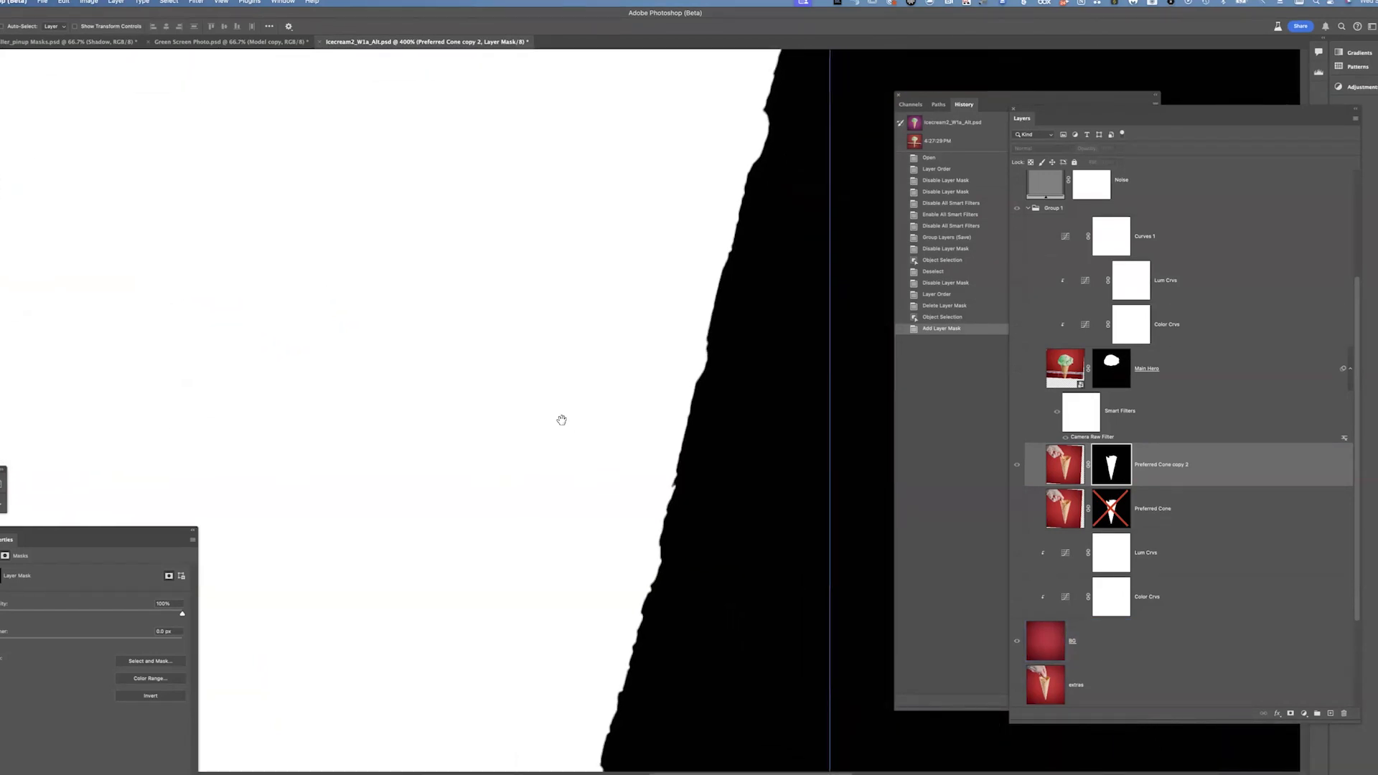
pyautogui.moveTo(553, 480); pyautogui.dragTo(627, 166)
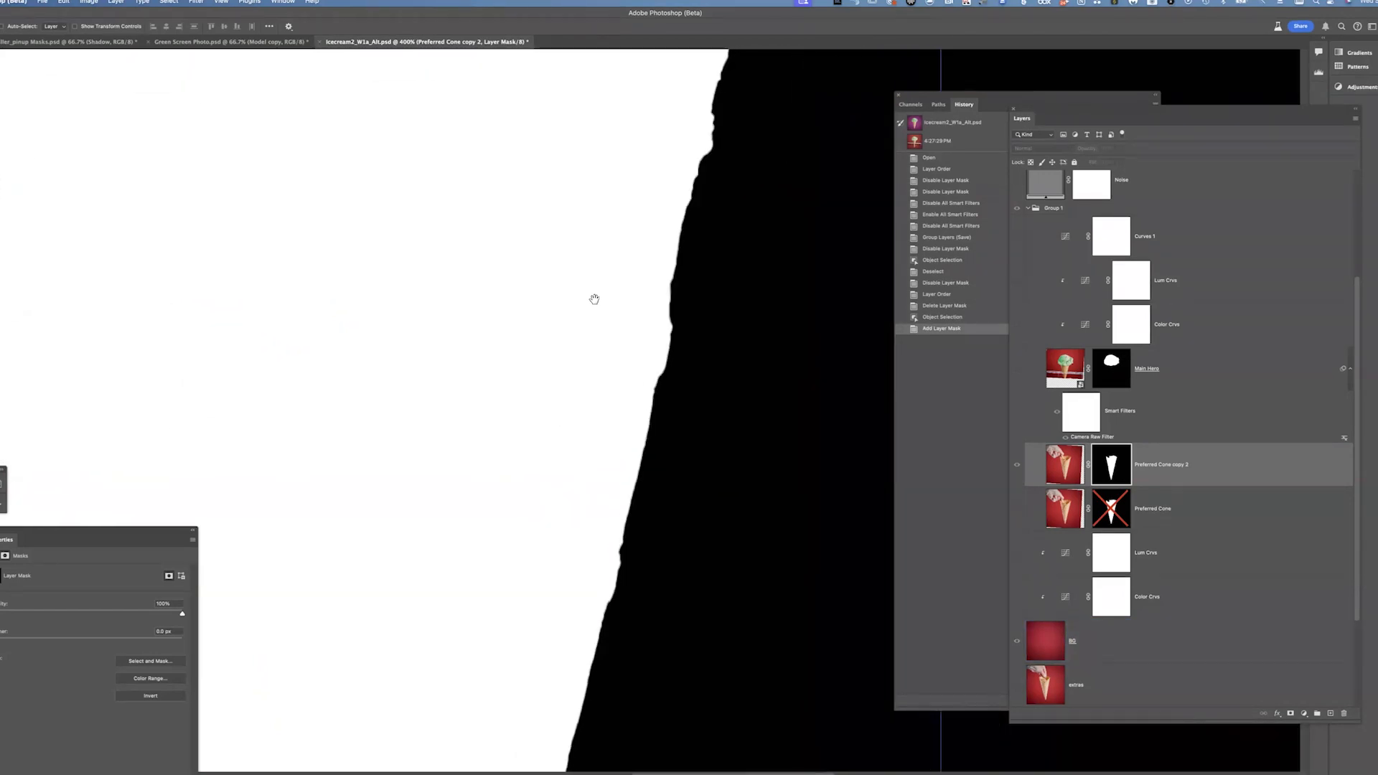
pyautogui.moveTo(513, 531); pyautogui.dragTo(600, 208)
pyautogui.moveTo(466, 502); pyautogui.dragTo(615, 194)
pyautogui.moveTo(618, 431); pyautogui.dragTo(656, 618)
pyautogui.moveTo(595, 392); pyautogui.dragTo(574, 538)
pyautogui.click(1017, 466)
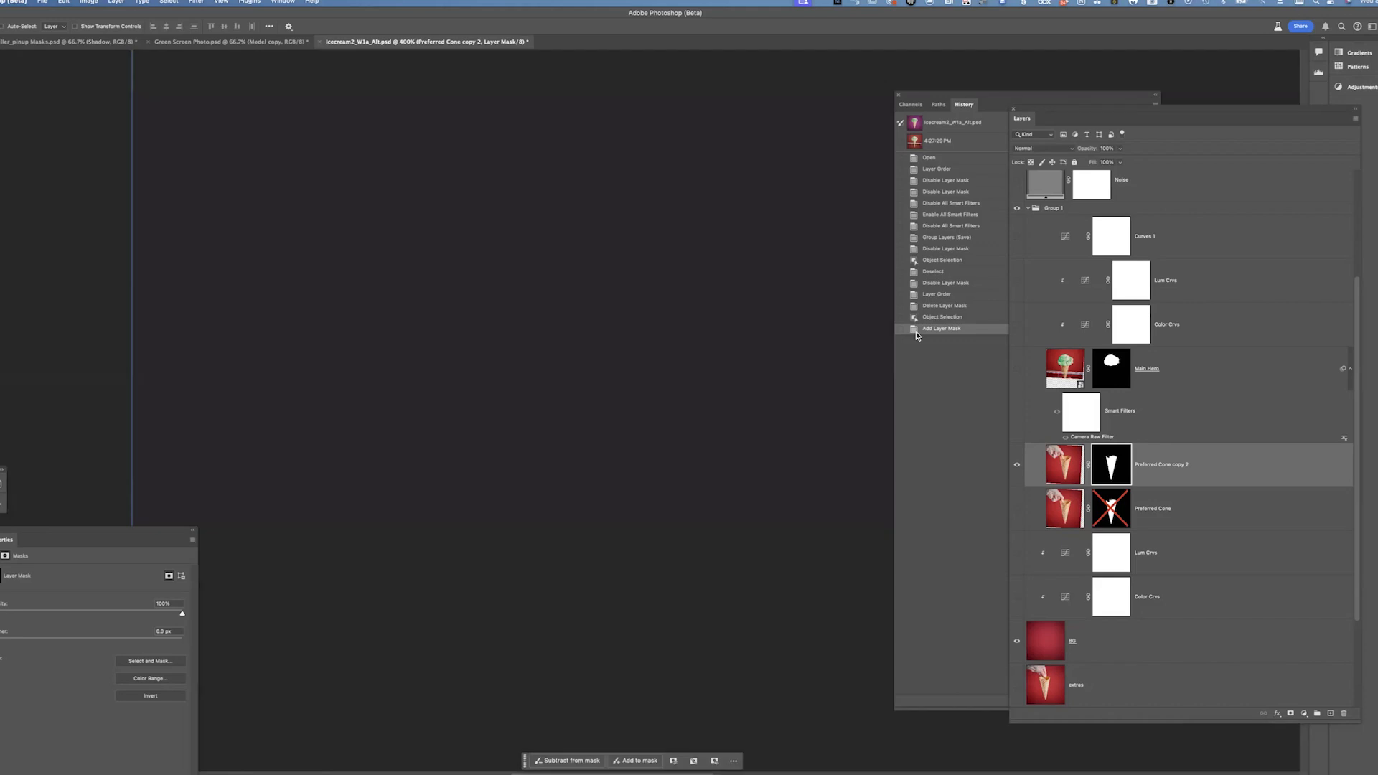
pyautogui.moveTo(636, 357)
pyautogui.mouseDown()
pyautogui.moveTo(586, 313)
pyautogui.moveTo(509, 348)
pyautogui.moveTo(598, 343)
pyautogui.moveTo(518, 349)
pyautogui.mouseUp()
pyautogui.moveTo(679, 362); pyautogui.dragTo(603, 347)
pyautogui.moveTo(718, 585)
pyautogui.mouseDown()
pyautogui.moveTo(524, 565)
pyautogui.moveTo(599, 551)
pyautogui.mouseUp()
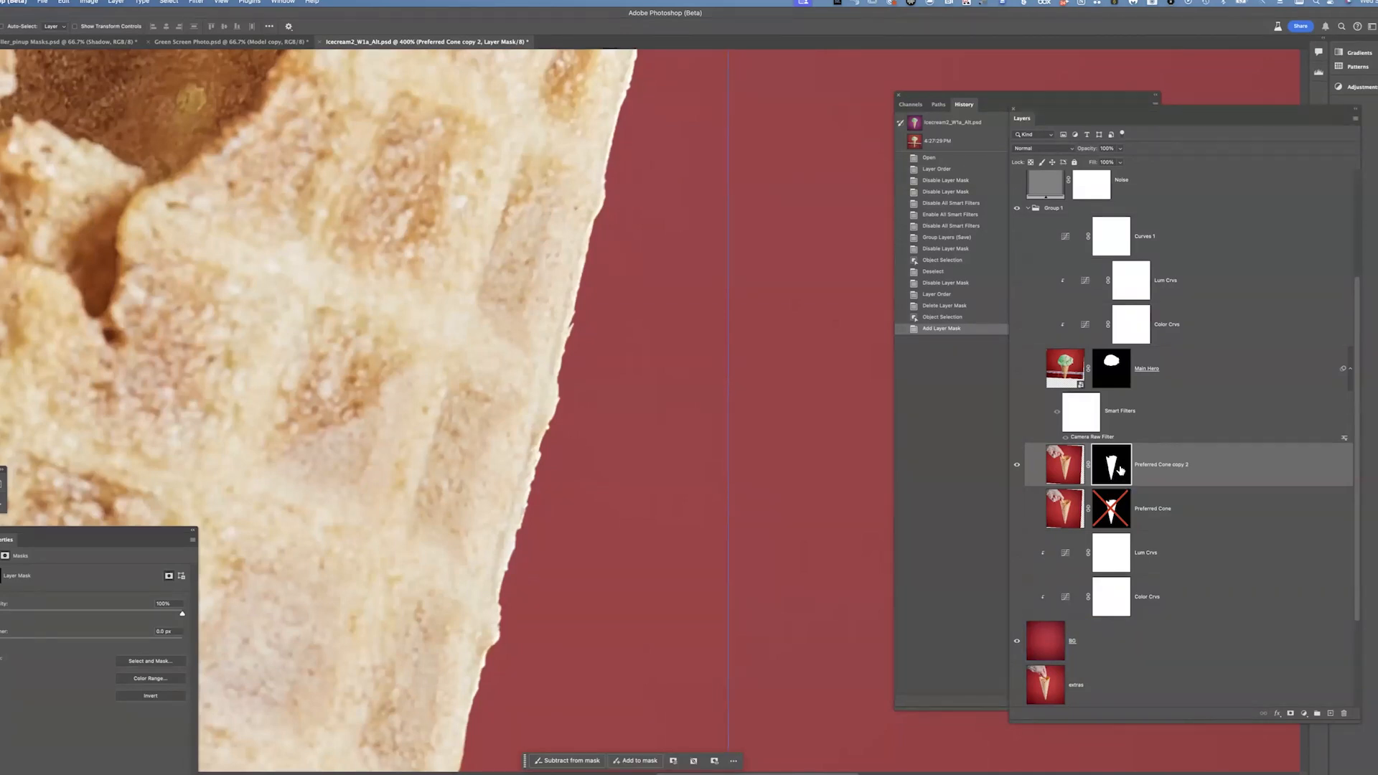
# Open Select and Mask on the cone copy's mask and shift the edge inward to about -47%
pyautogui.click(1064, 470)
pyautogui.click(1114, 470)
pyautogui.click(1067, 471)
pyautogui.click(1114, 470)
pyautogui.press('super+h')
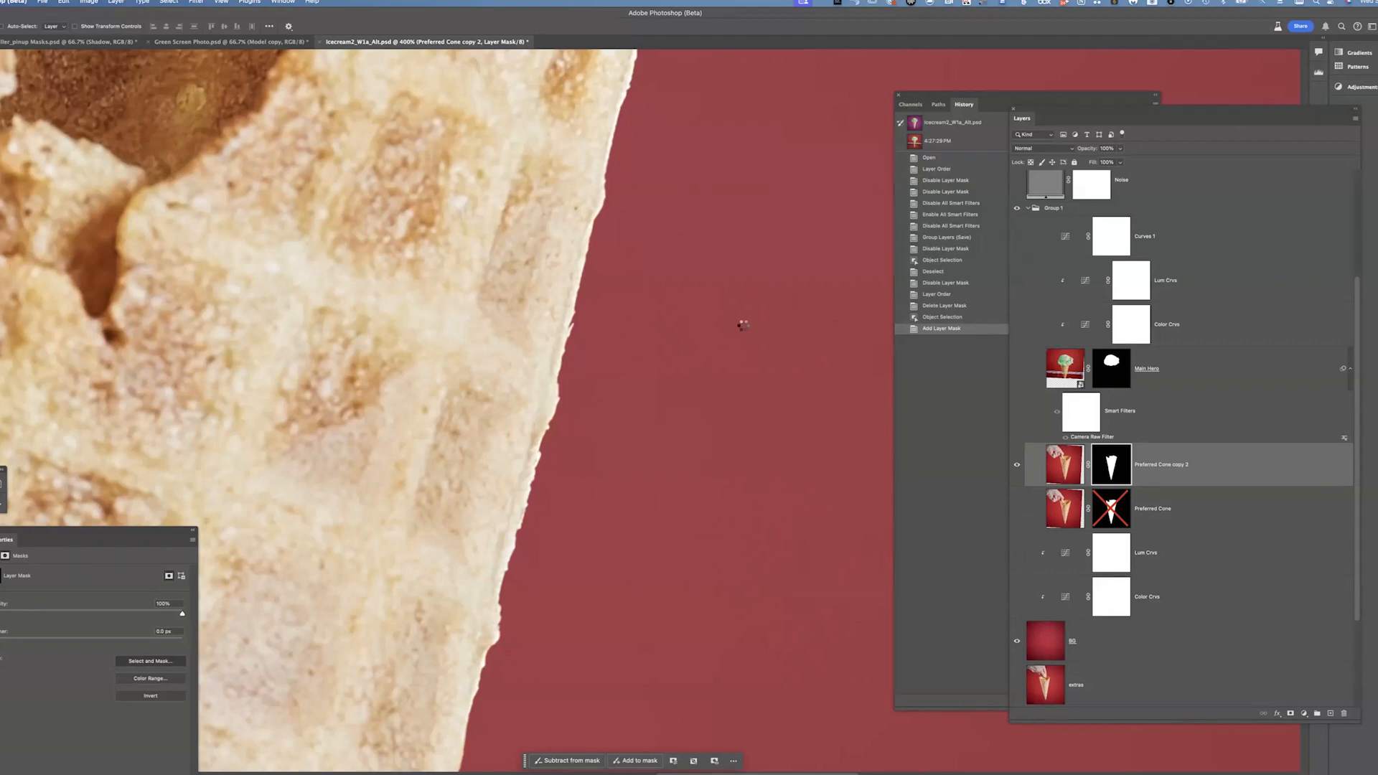
pyautogui.press('super+alt+r')
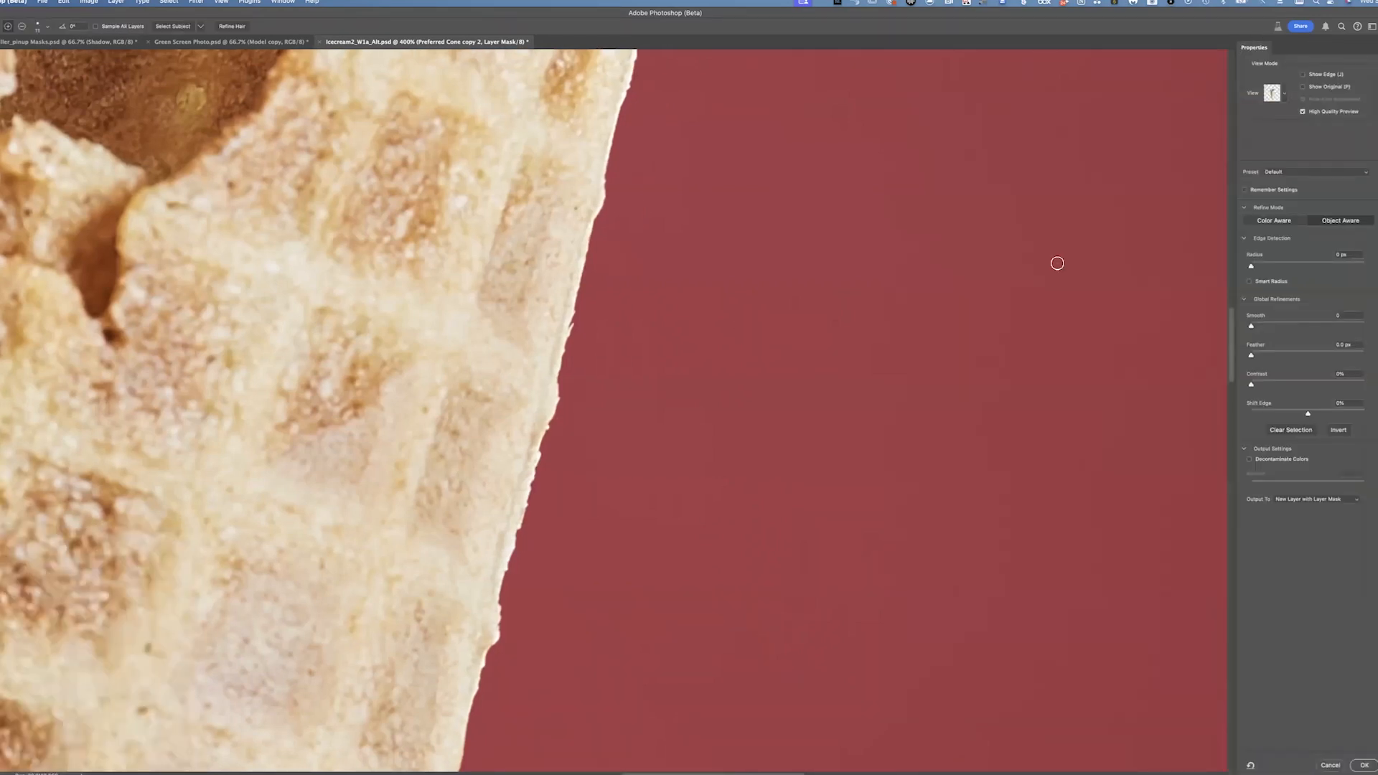
pyautogui.click(1245, 241)
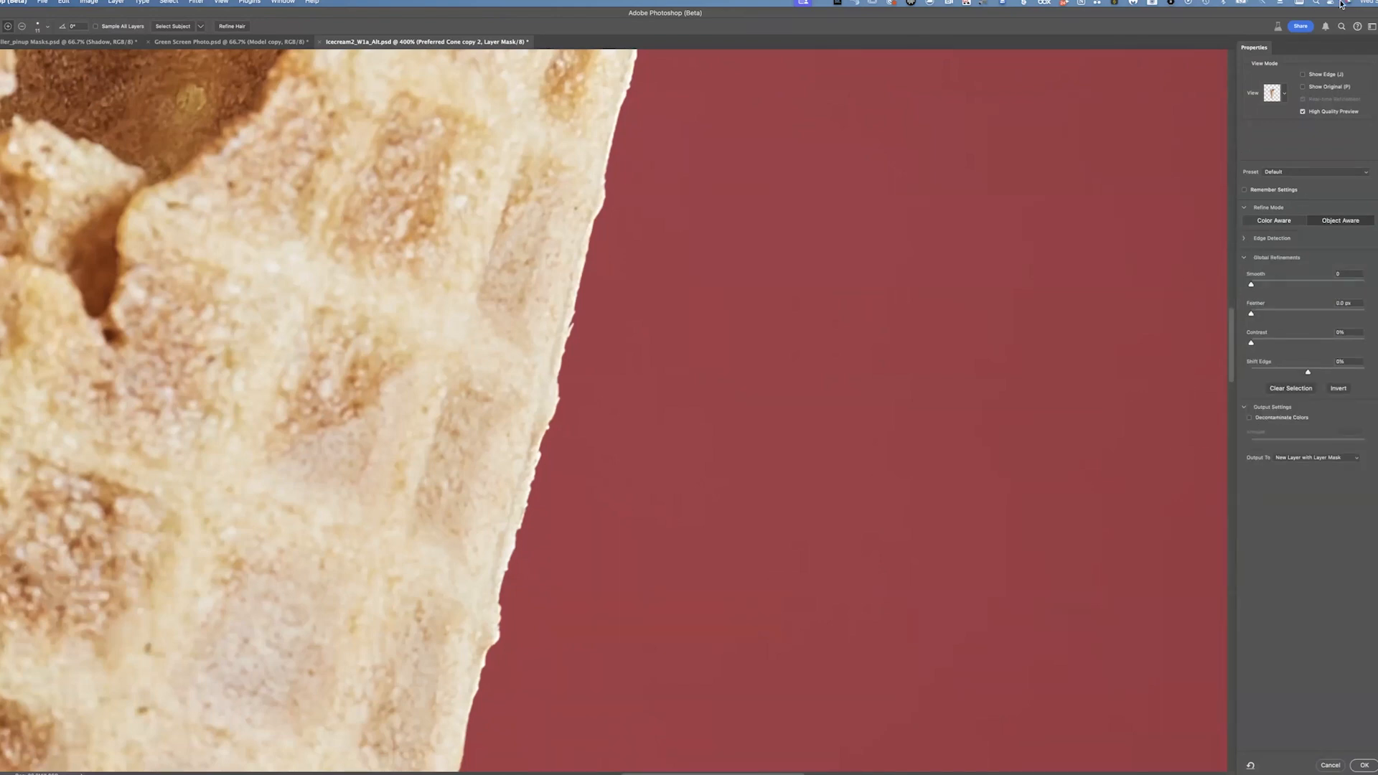
pyautogui.click(1256, 315)
pyautogui.moveTo(1305, 370); pyautogui.dragTo(1283, 380)
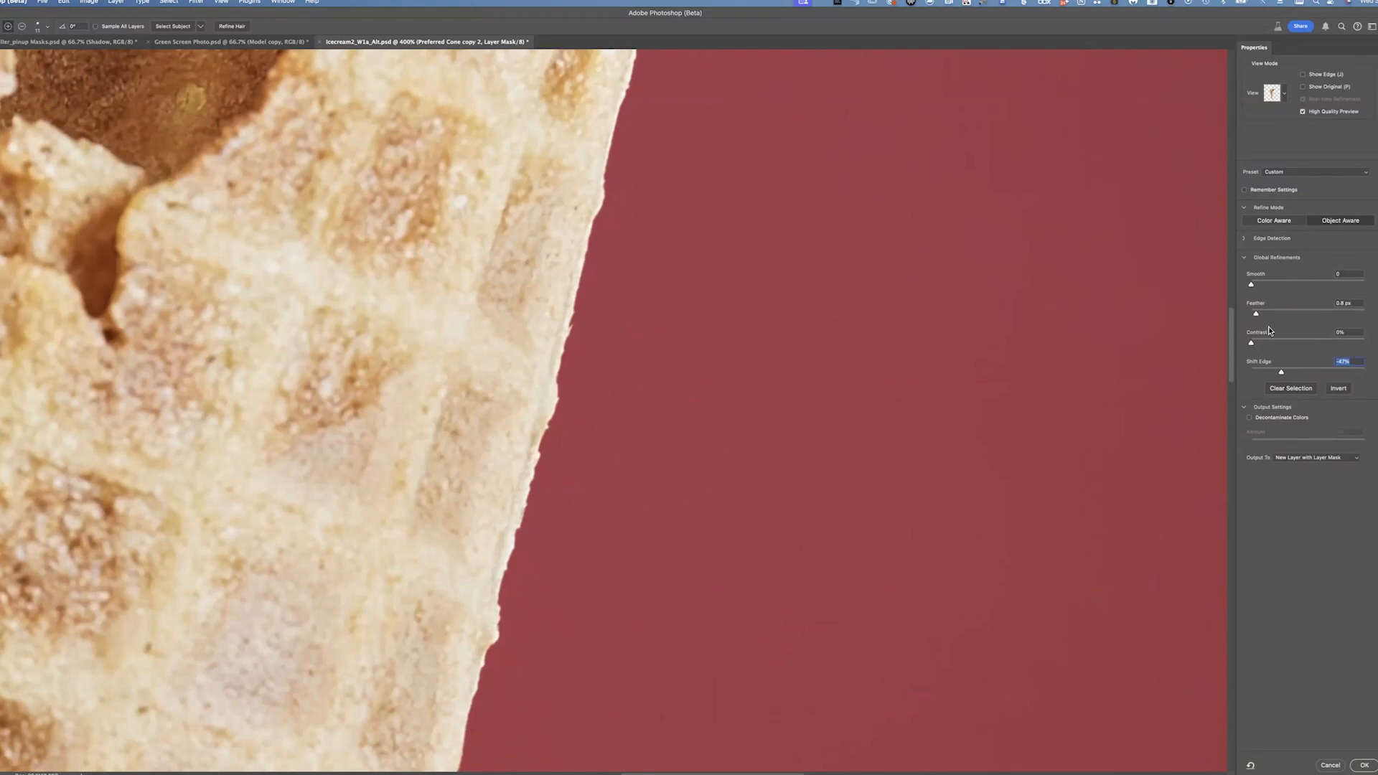
# Fine-tune the Smooth, Feather and Shift Edge refinements to about 1 px feather and -48% shift
pyautogui.moveTo(1256, 313)
pyautogui.mouseDown()
pyautogui.moveTo(1298, 316)
pyautogui.moveTo(1281, 316)
pyautogui.mouseUp()
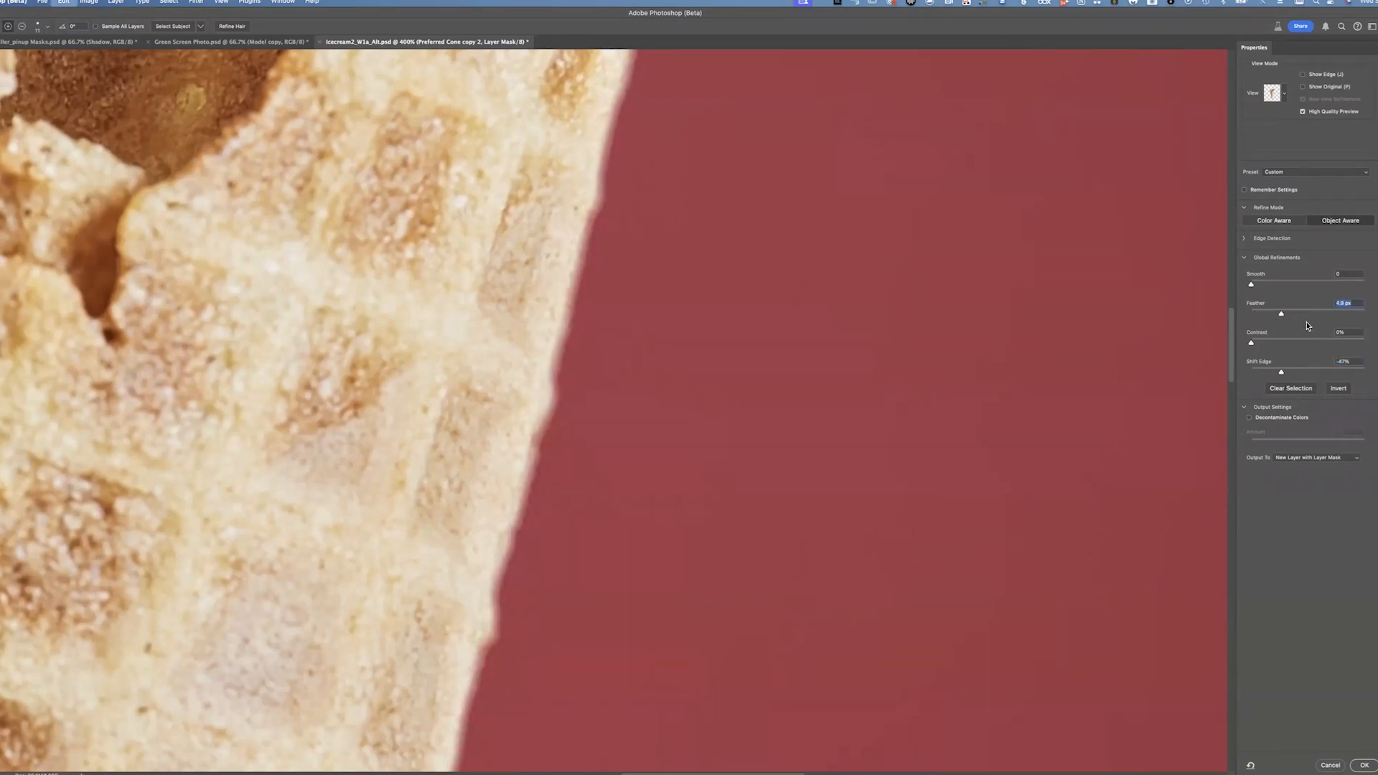
pyautogui.press('super+z')
pyautogui.moveTo(1257, 313)
pyautogui.mouseDown()
pyautogui.moveTo(1276, 314)
pyautogui.moveTo(1264, 320)
pyautogui.mouseUp()
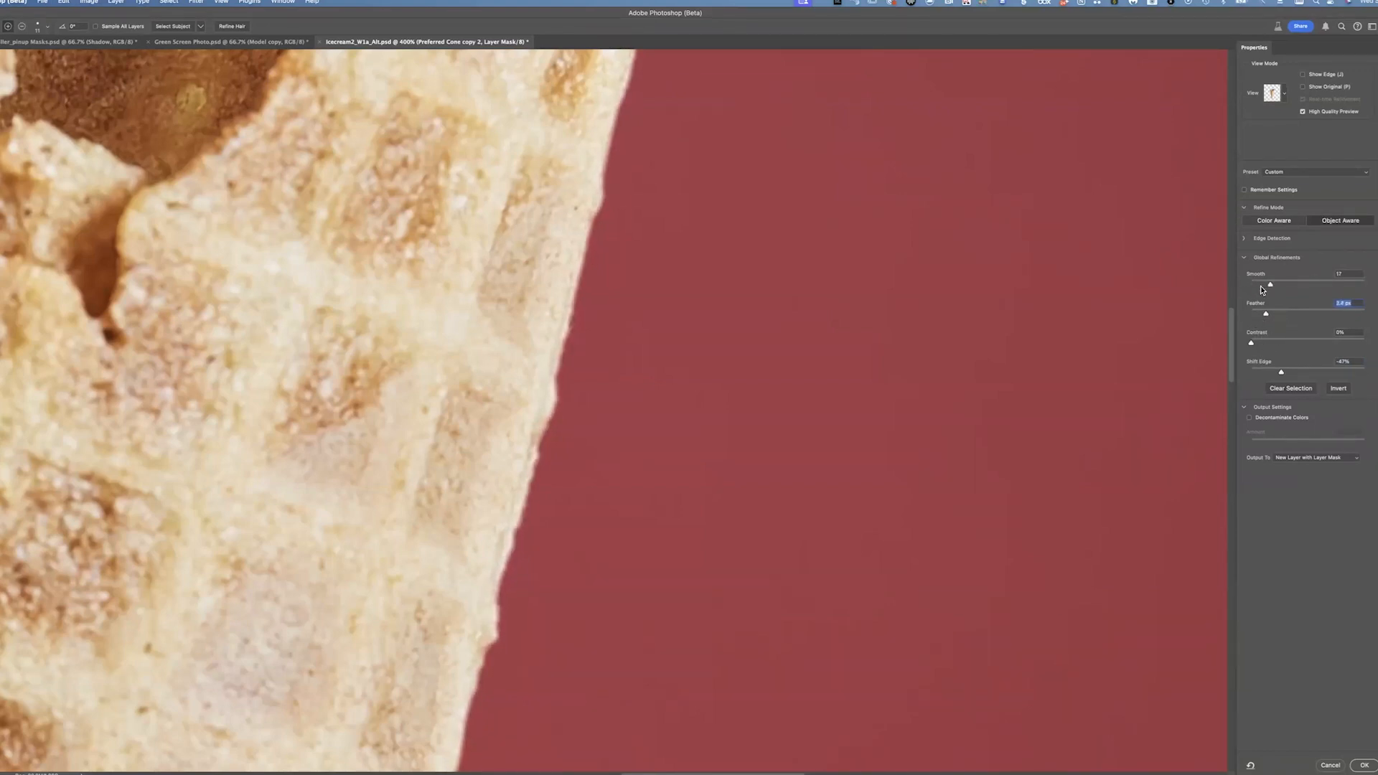
pyautogui.hotkey('shift', 'Tab')
pyautogui.moveTo(1252, 343); pyautogui.dragTo(1262, 346)
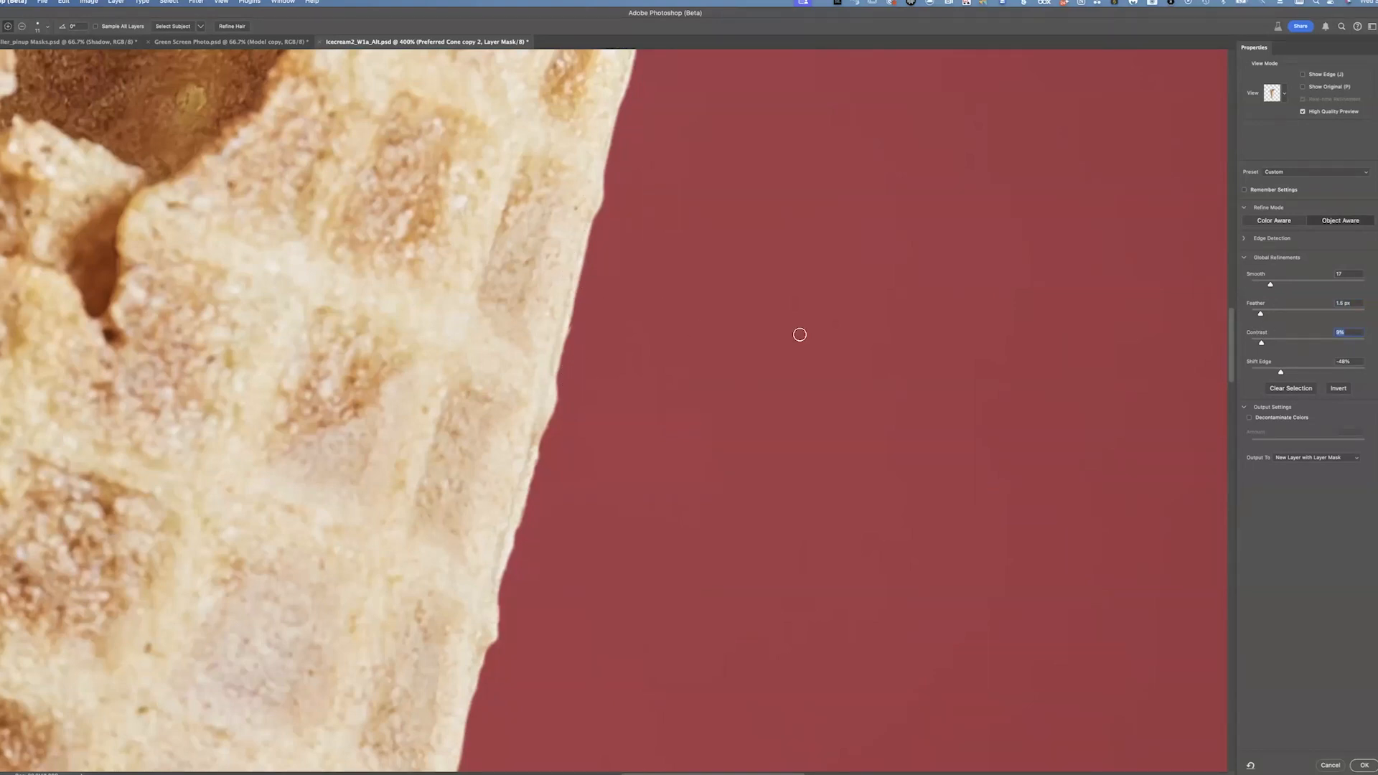
pyautogui.moveTo(1261, 287); pyautogui.dragTo(1260, 288)
pyautogui.moveTo(1249, 287); pyautogui.dragTo(1264, 288)
pyautogui.moveTo(1261, 318); pyautogui.dragTo(1256, 318)
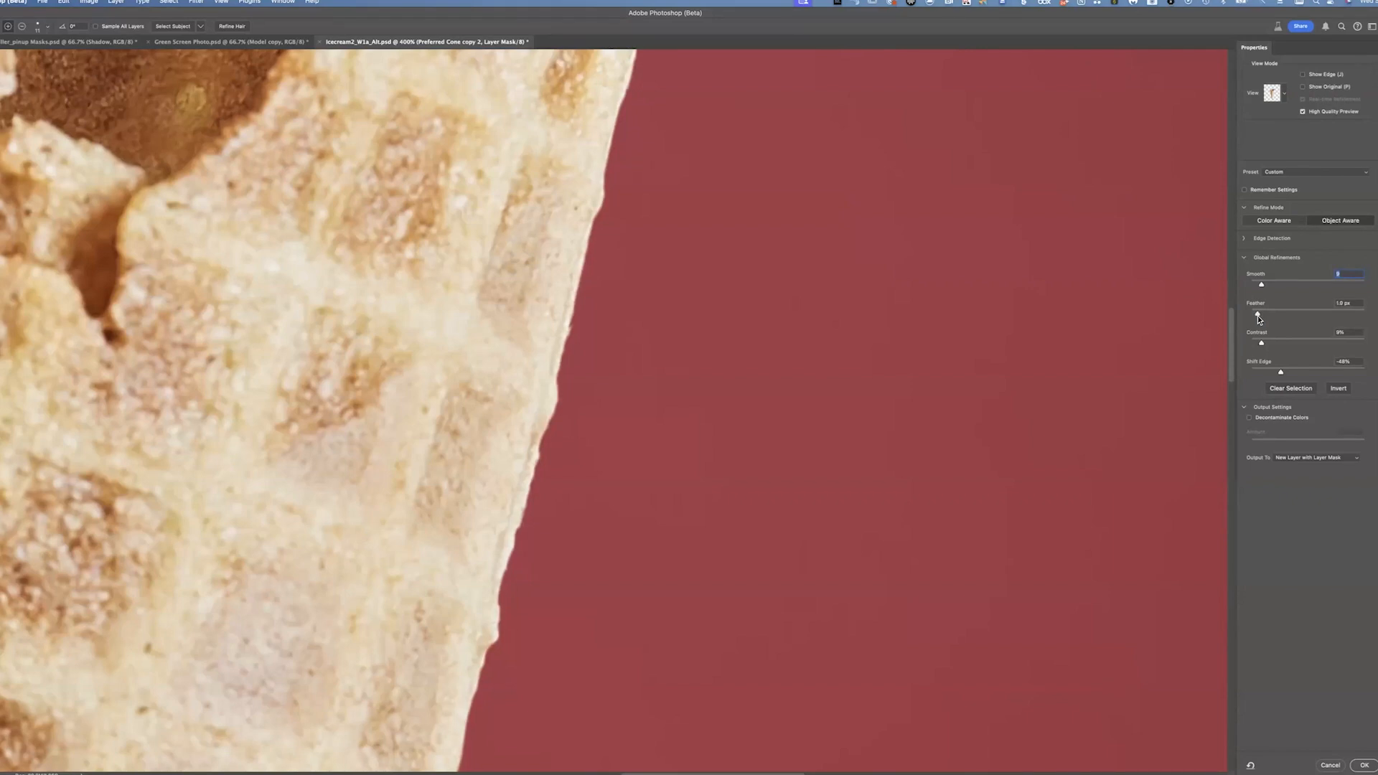
pyautogui.moveTo(1258, 317); pyautogui.dragTo(1258, 318)
pyautogui.moveTo(1277, 378); pyautogui.dragTo(1280, 376)
# Set the refinement output to Layer Mask and apply Select and Mask
pyautogui.click(1302, 458)
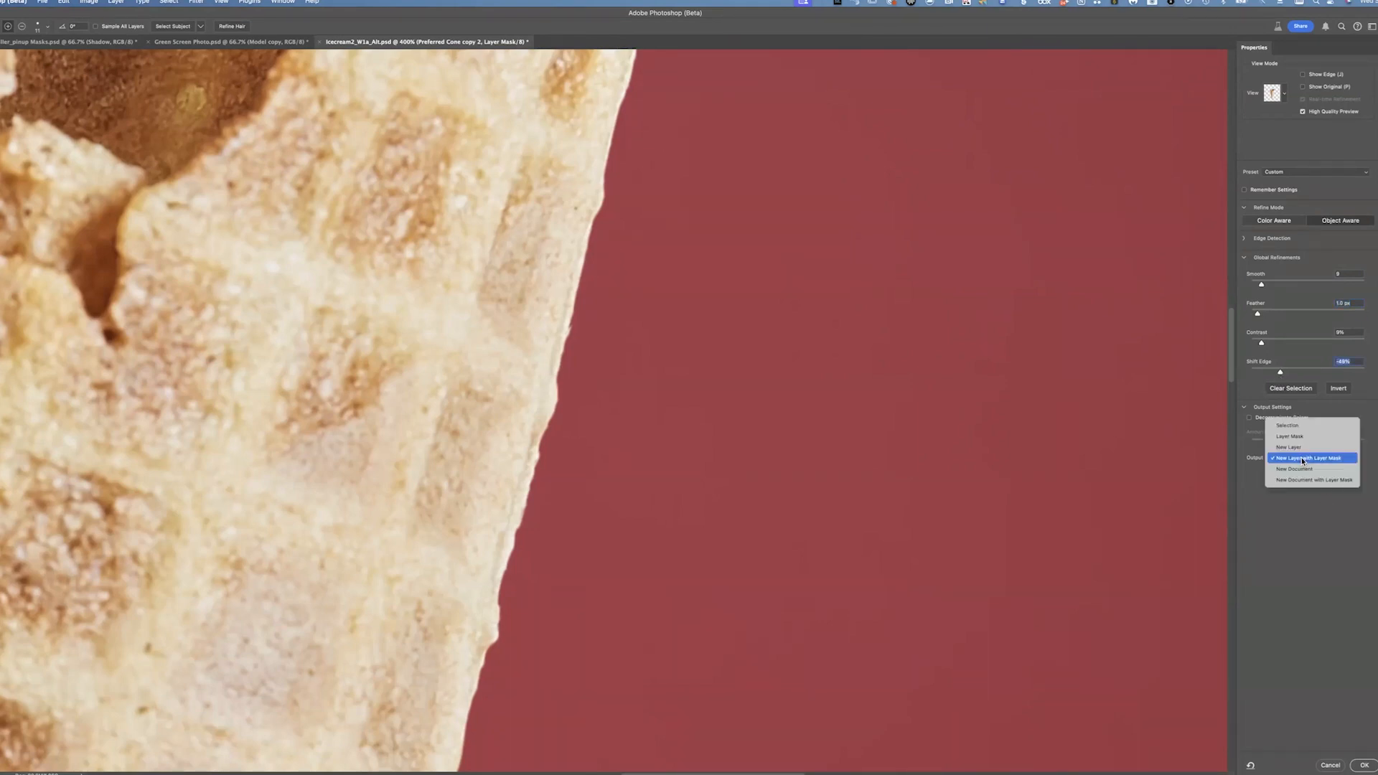
pyautogui.click(1307, 436)
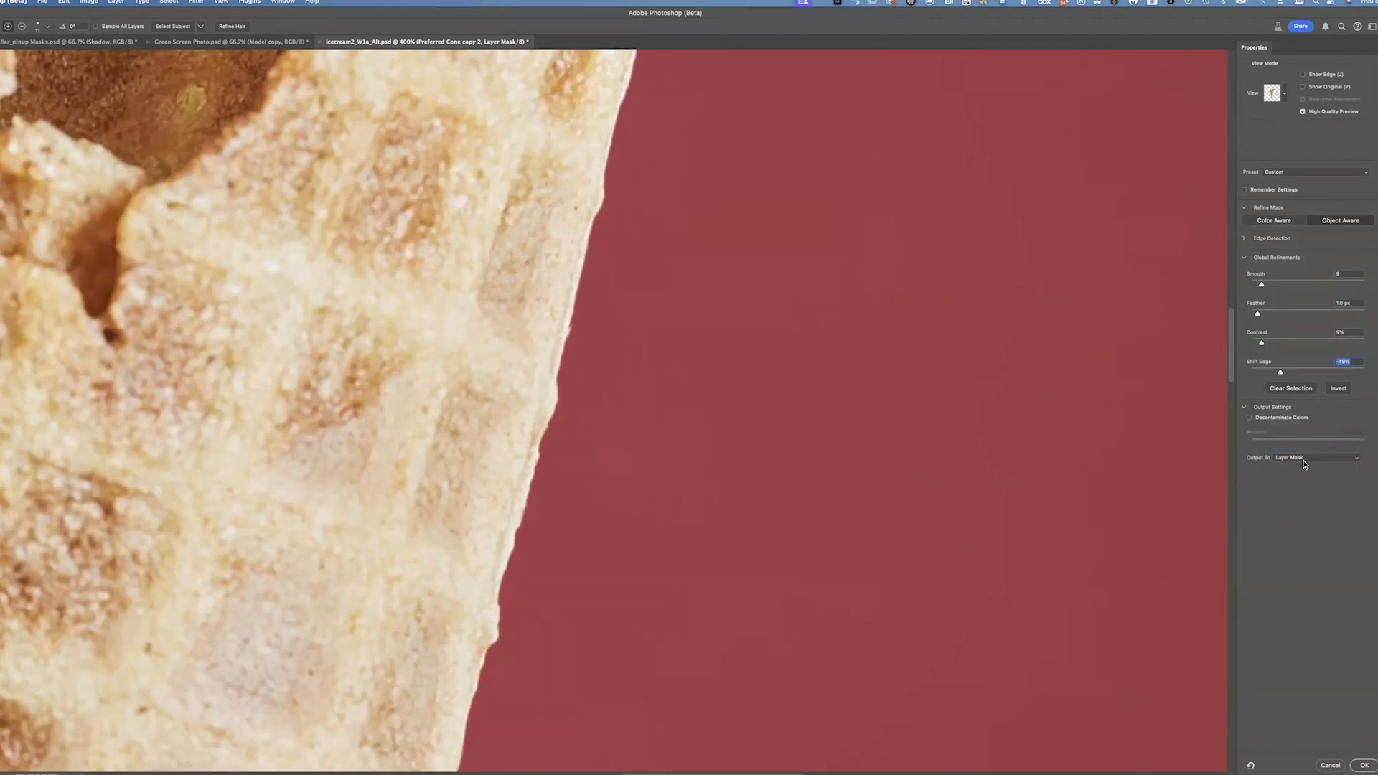
pyautogui.click(1364, 765)
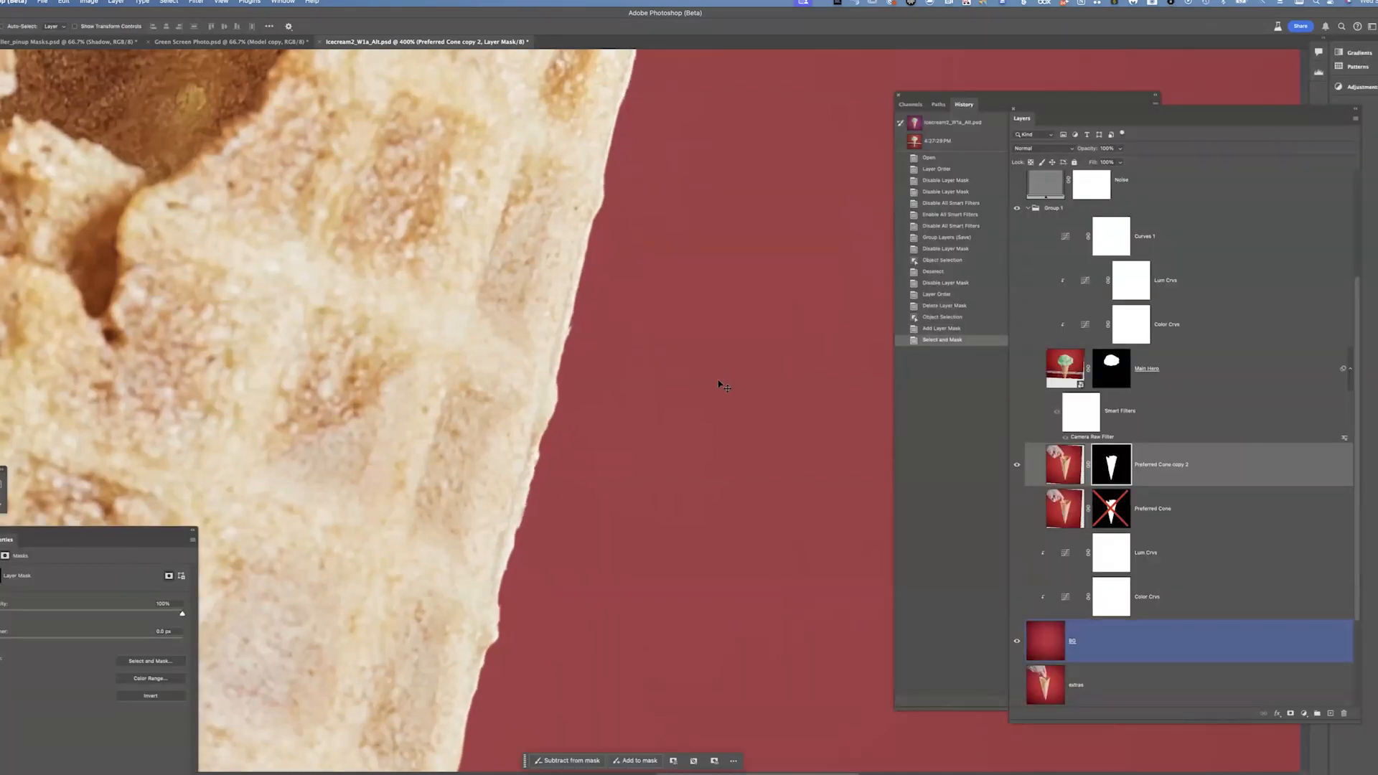
# Undo and redo the Select and Mask refinement to compare the cone edge, panning along it
pyautogui.press('super+z')
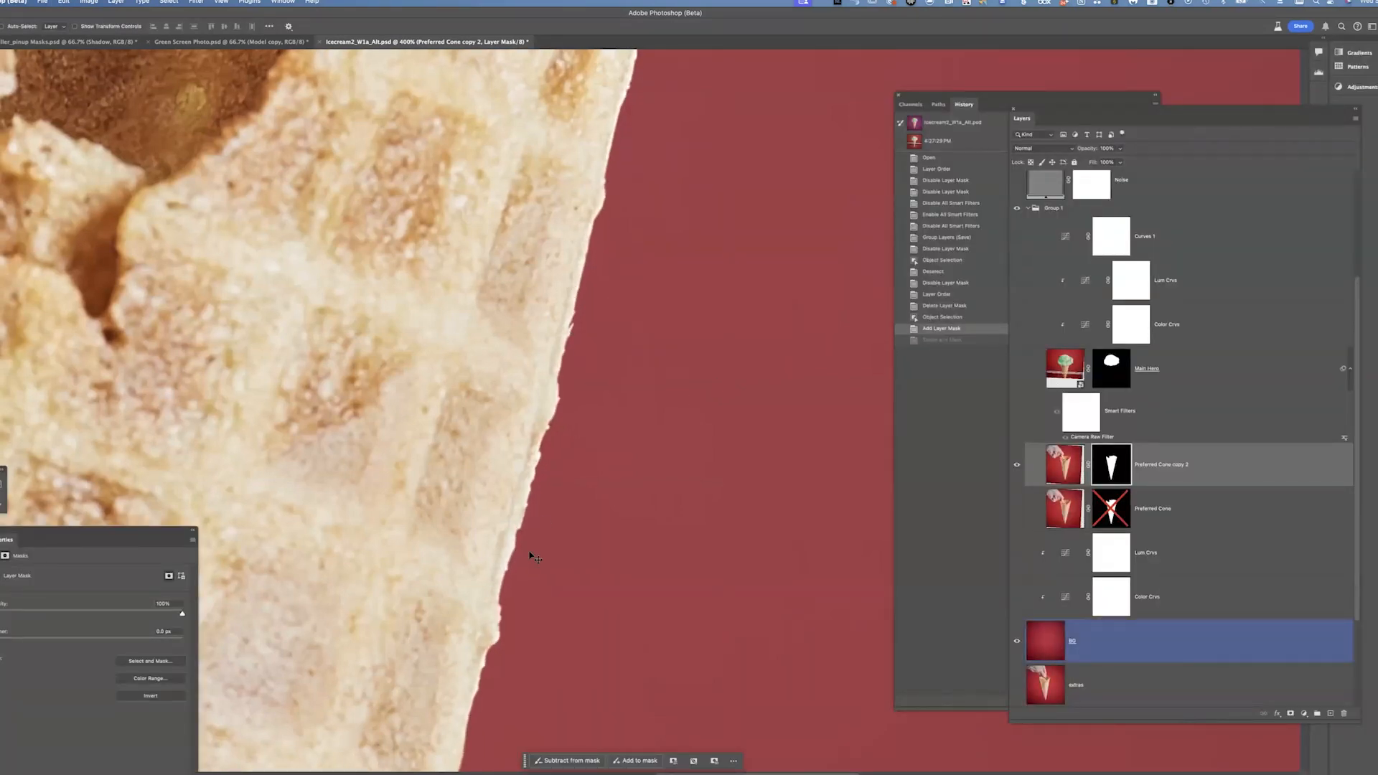
pyautogui.press('super+shift+z')
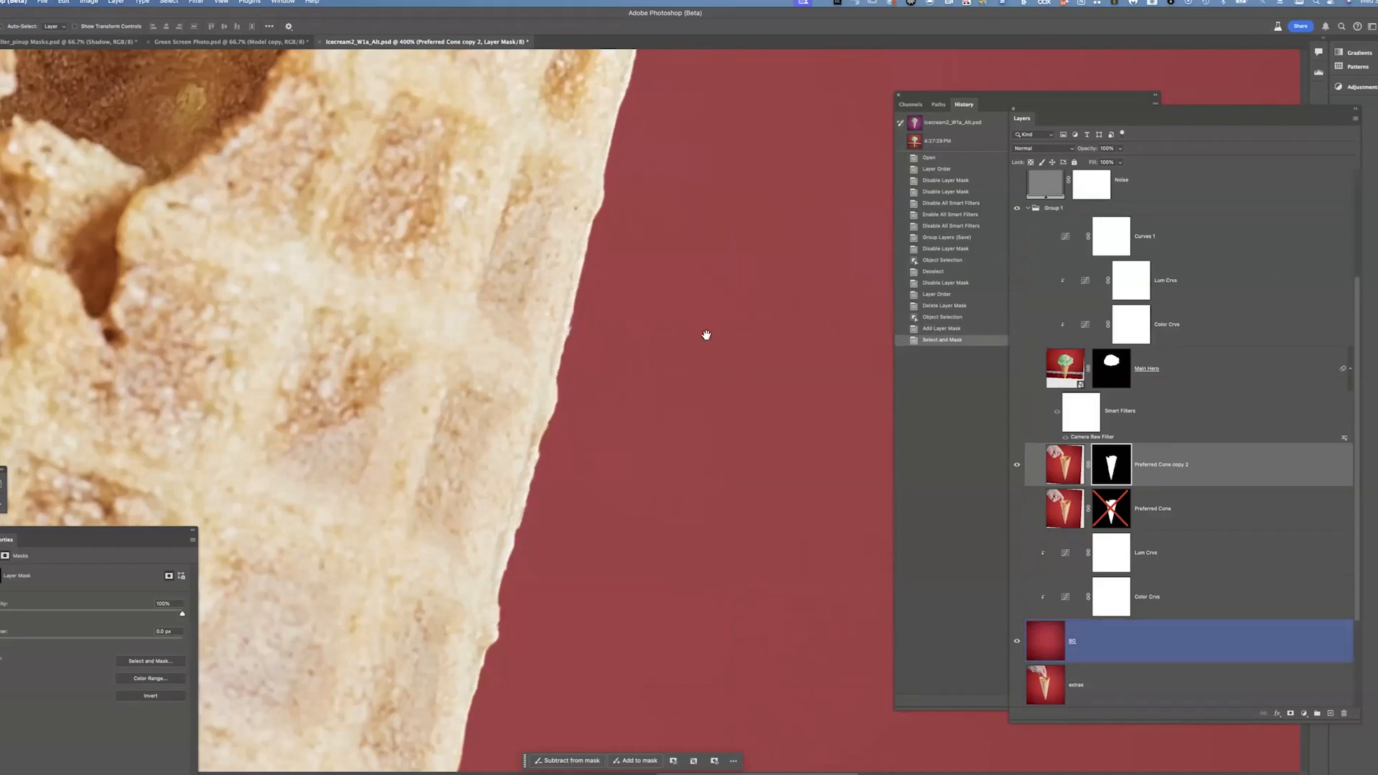
pyautogui.scroll(4, 707, 334)
pyautogui.scroll(5, 690, 403)
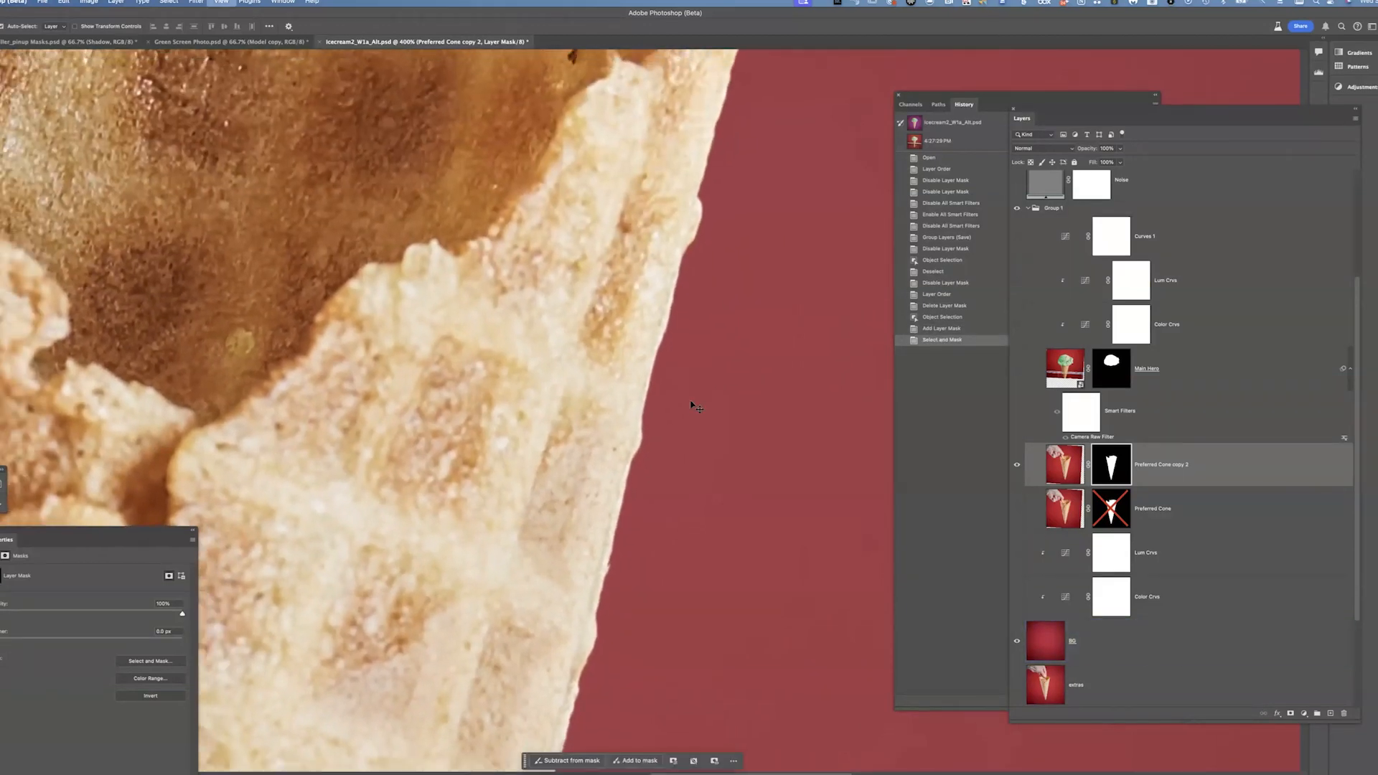
pyautogui.scroll(-6, 693, 407)
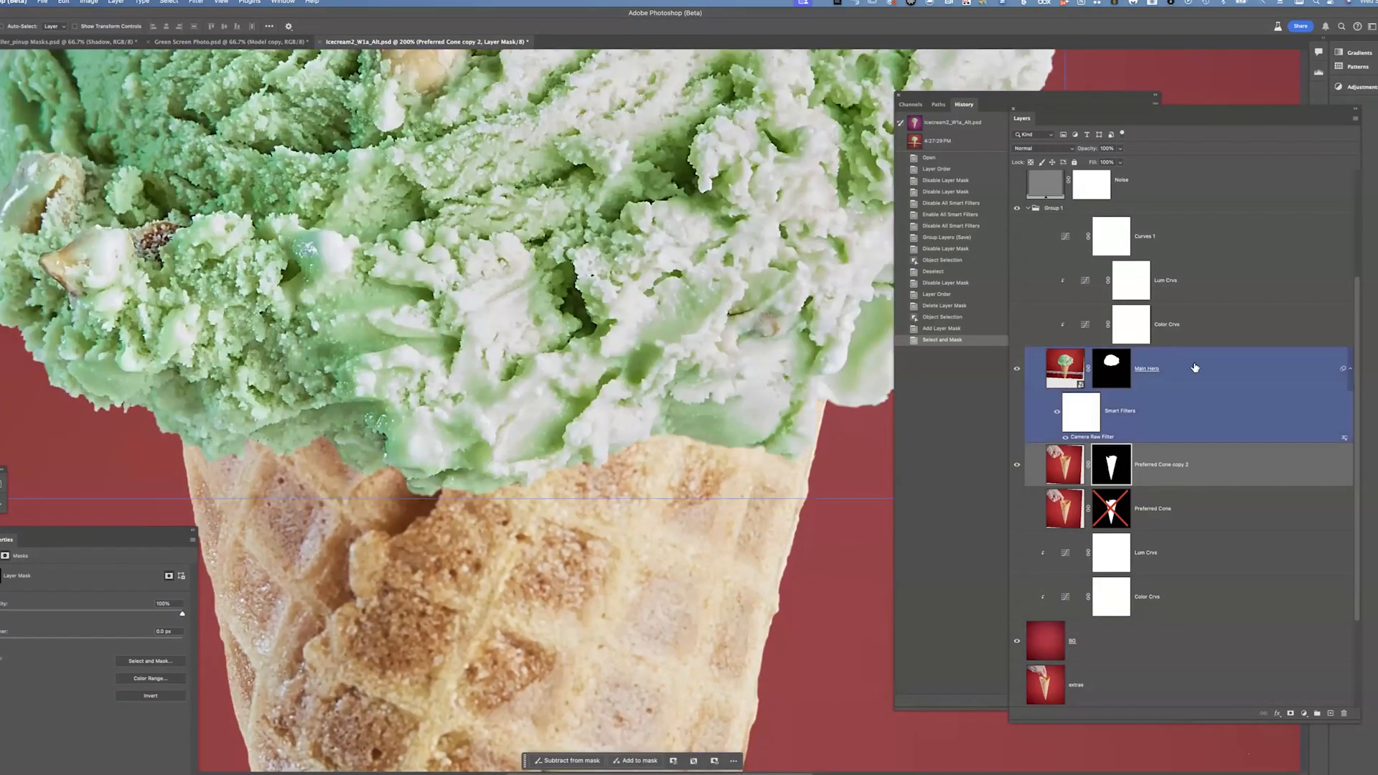
# Duplicate the Main Hero layer with its mask disabled and hide the original Main Hero layer
pyautogui.click(1111, 368)
pyautogui.keyDown('shift'); pyautogui.click(1111, 368); pyautogui.keyUp('shift')
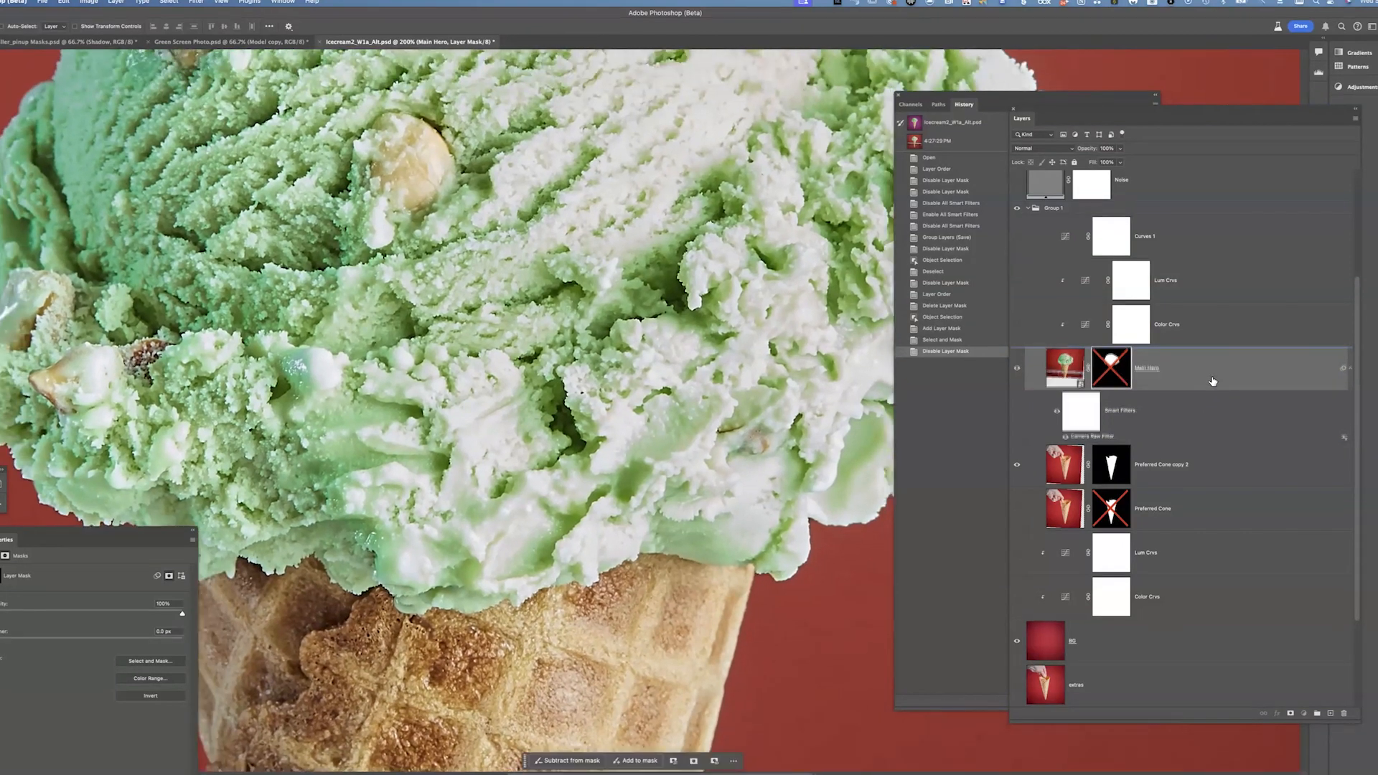
pyautogui.moveTo(1212, 381); pyautogui.dragTo(1204, 390)
pyautogui.press('super+z')
pyautogui.moveTo(1013, 360); pyautogui.dragTo(1016, 375)
pyautogui.click(1019, 465)
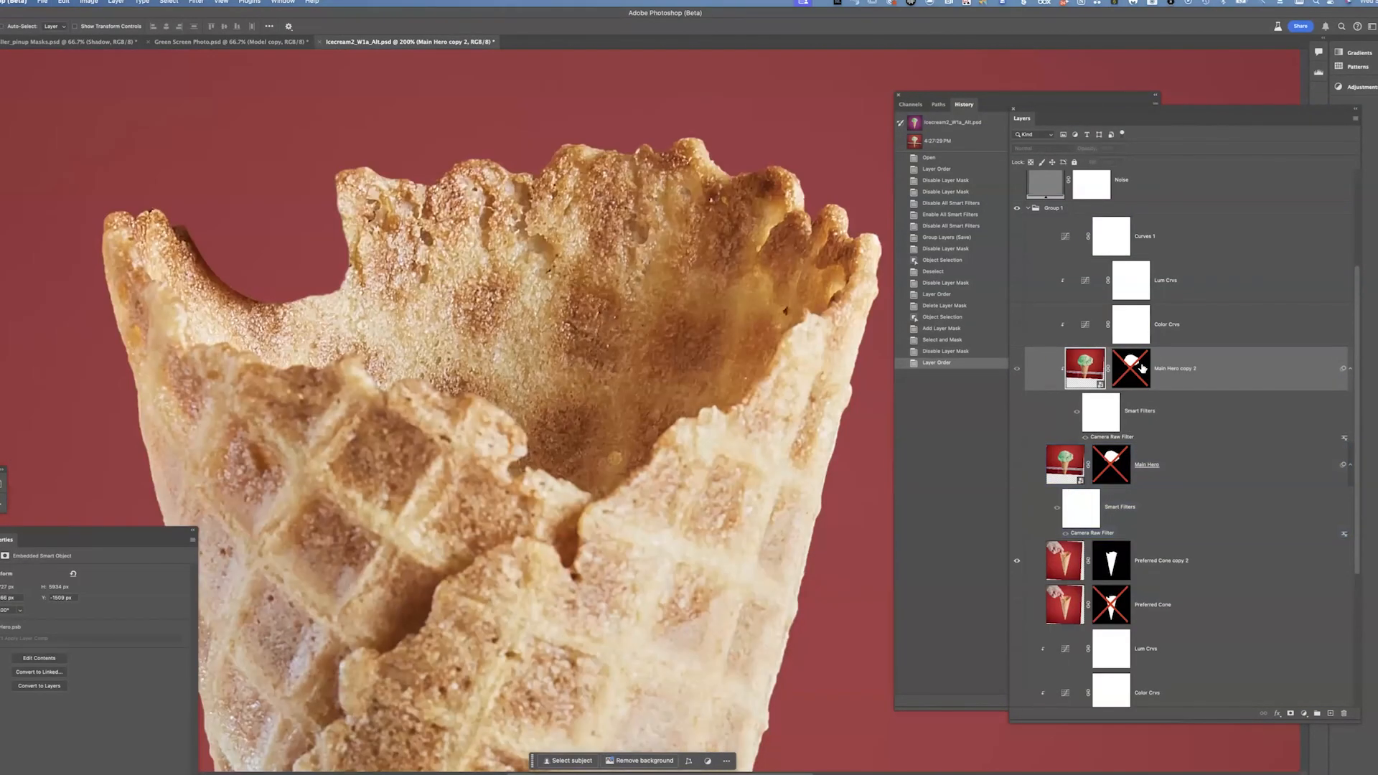
# Delete the layer mask of Main Hero copy 2 and release that layer from its clipping mask
pyautogui.moveTo(1138, 371); pyautogui.dragTo(1343, 714)
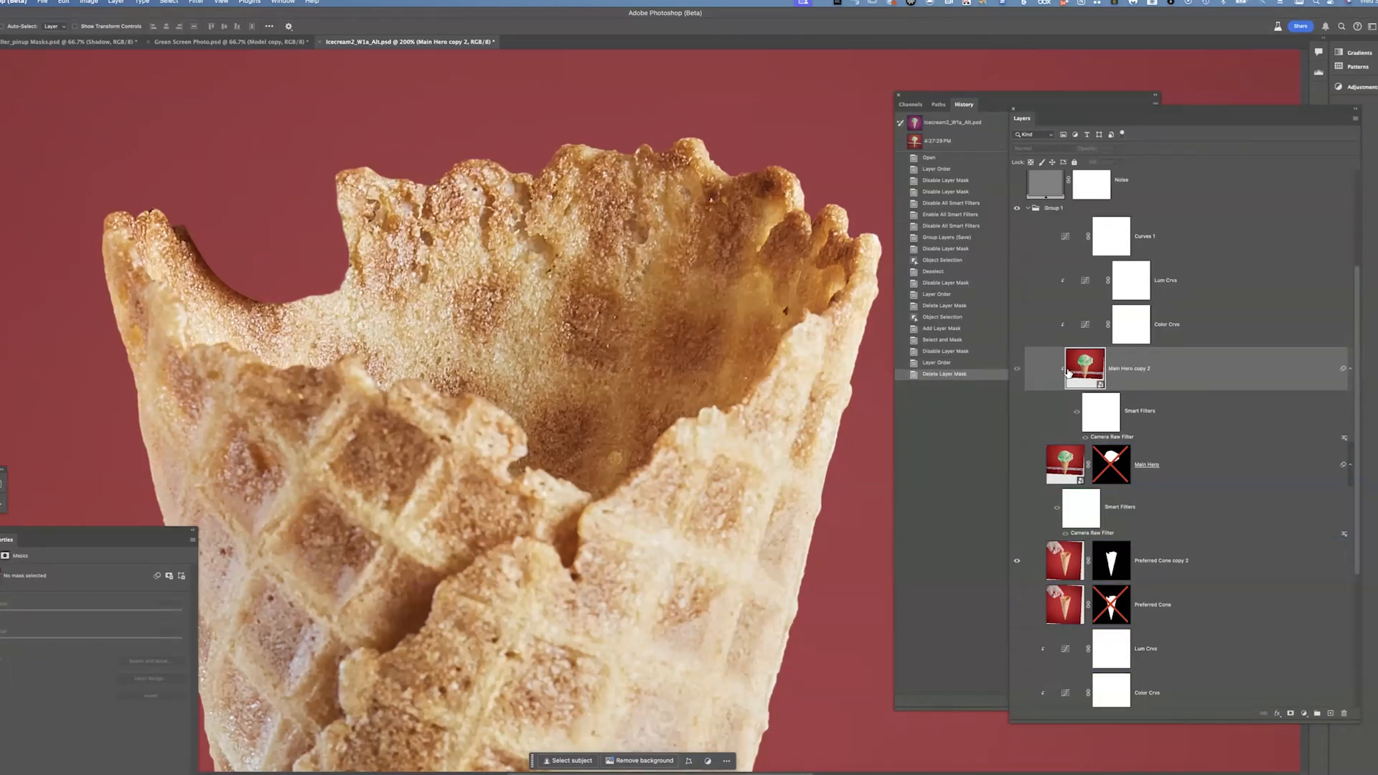
pyautogui.click(1167, 376)
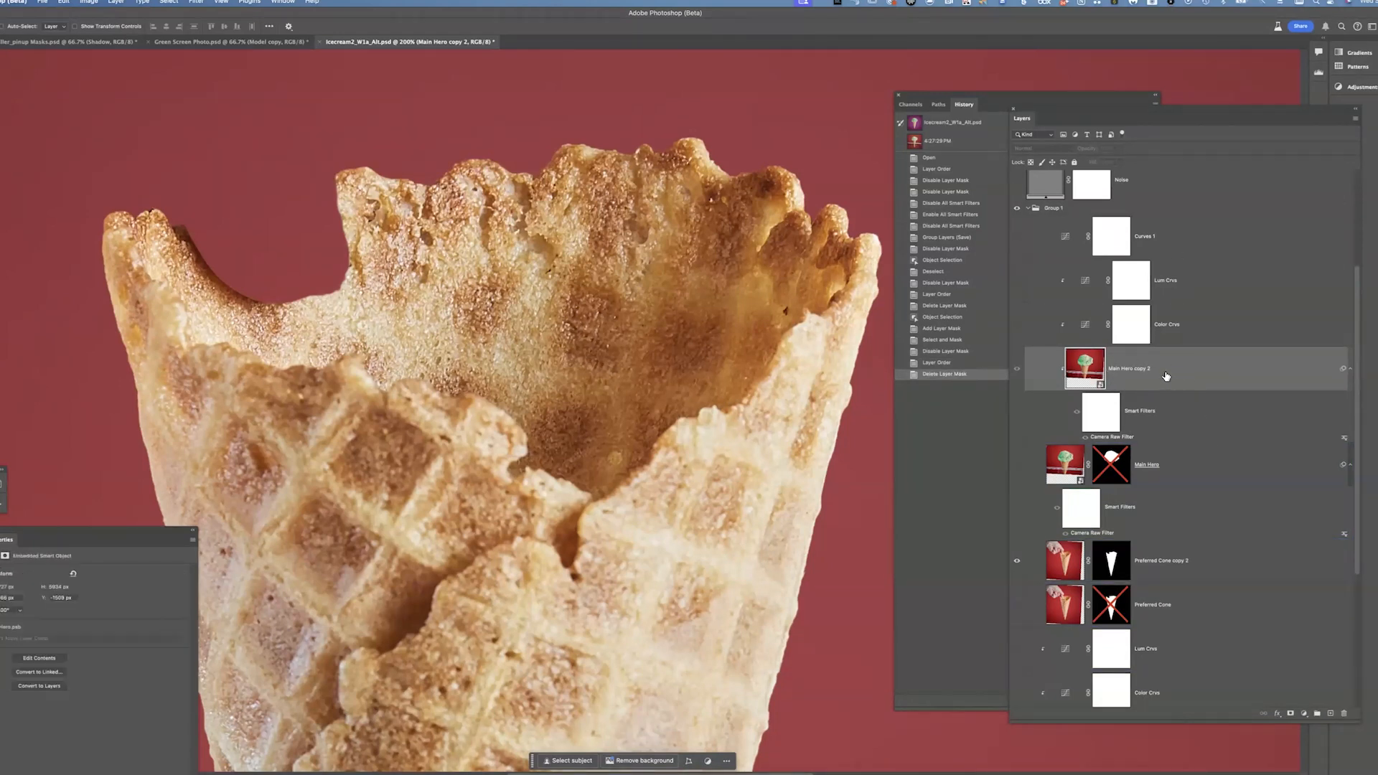
pyautogui.press('super+alt+g')
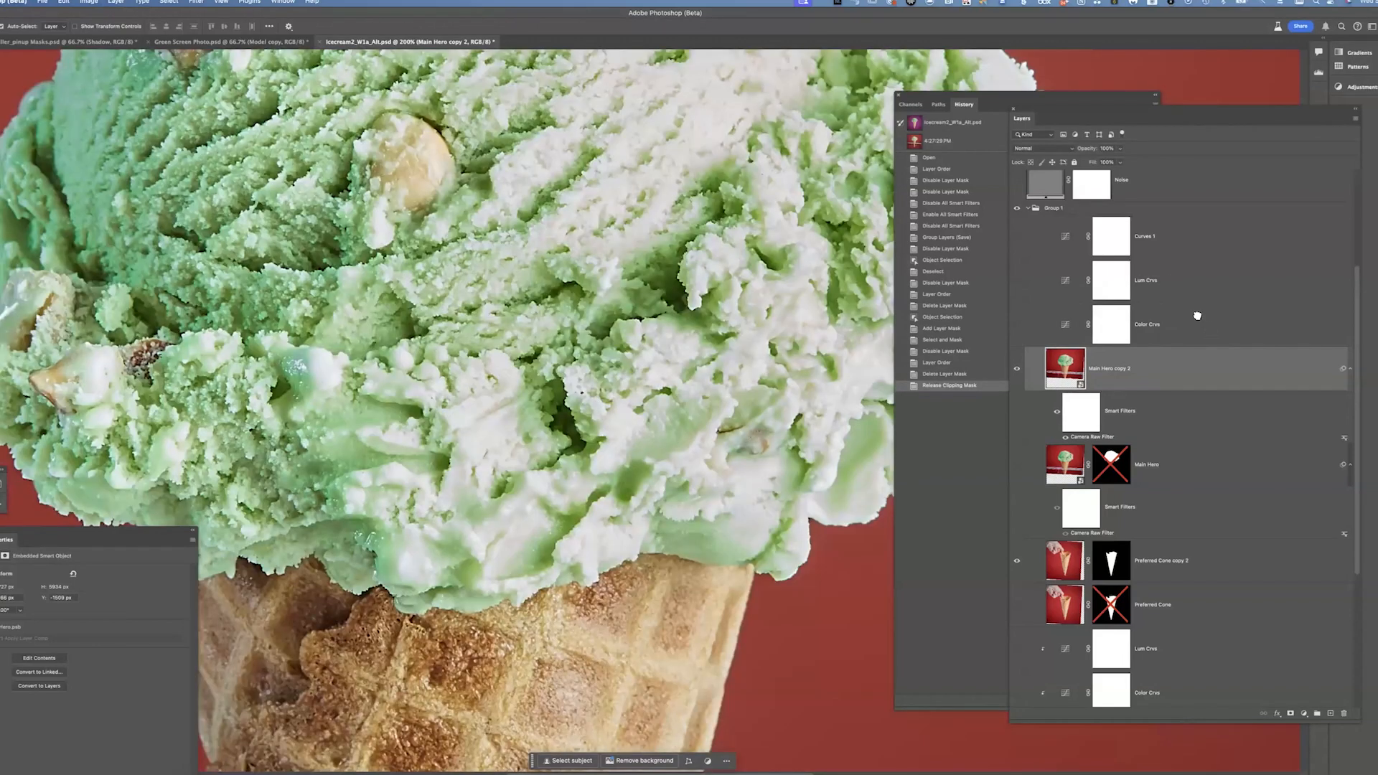
# Clip the Curves 1, Lum Crvs and Color Crvs adjustment layers to Main Hero copy 2
pyautogui.click(1177, 324)
pyautogui.keyDown('shift'); pyautogui.click(1177, 237); pyautogui.keyUp('shift')
pyautogui.press('super+alt+g')
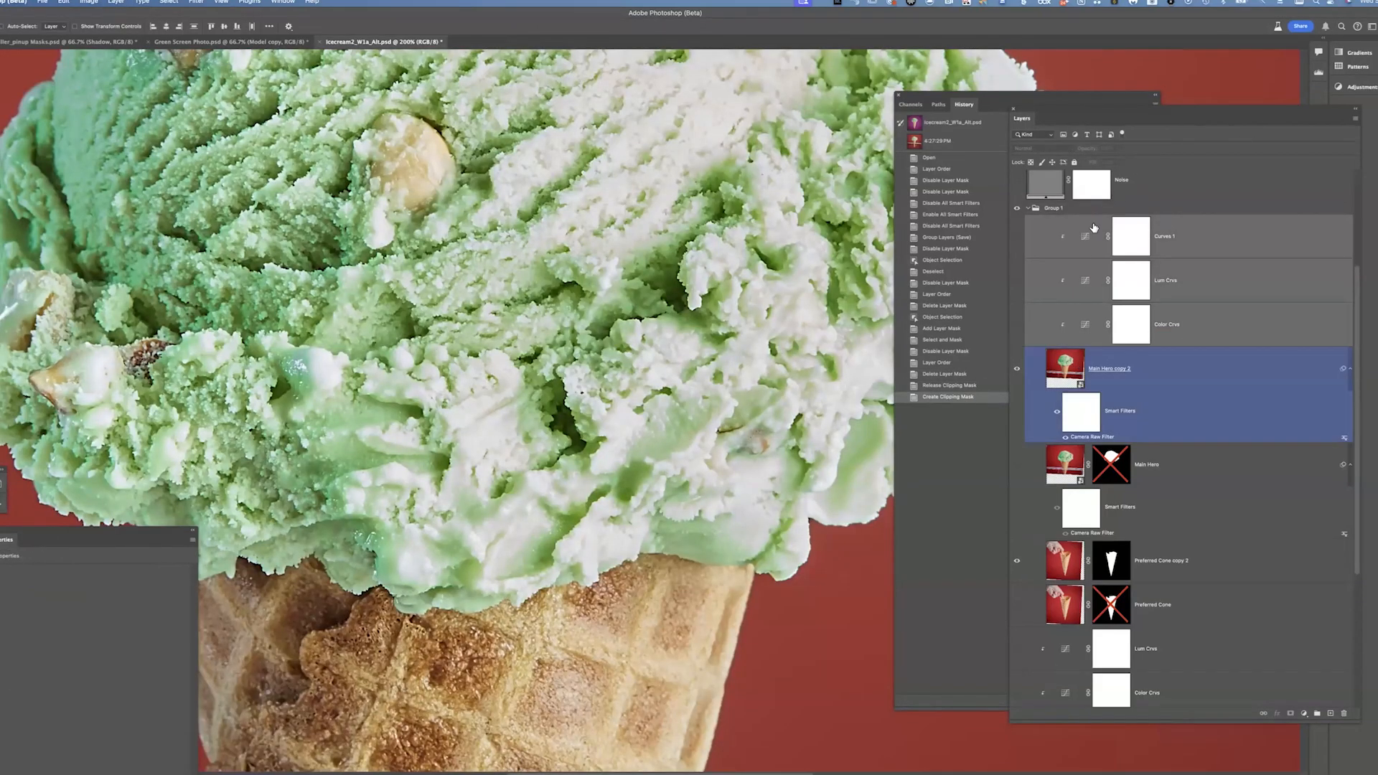
# Preview the history snapshot, then undo the three-layer clipping mask
pyautogui.click(966, 144)
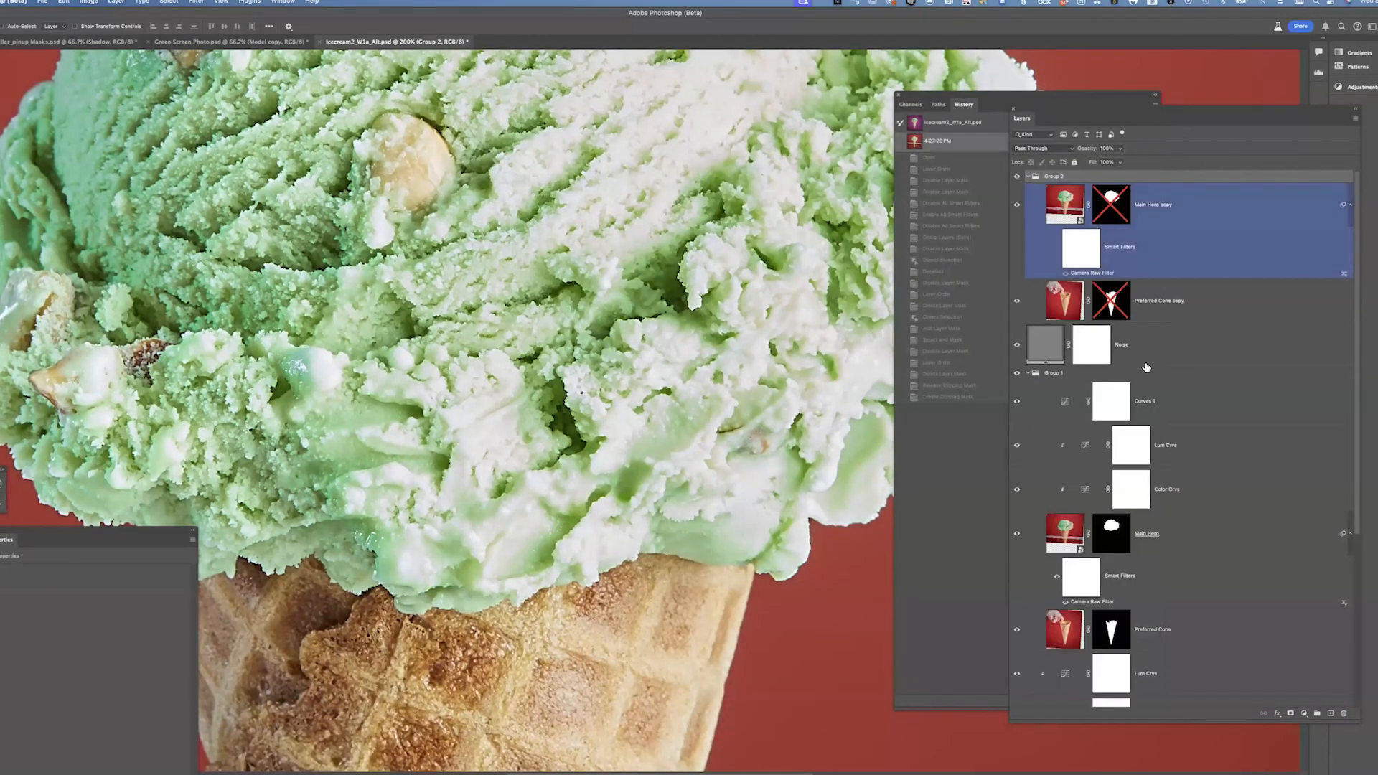
pyautogui.click(1149, 337)
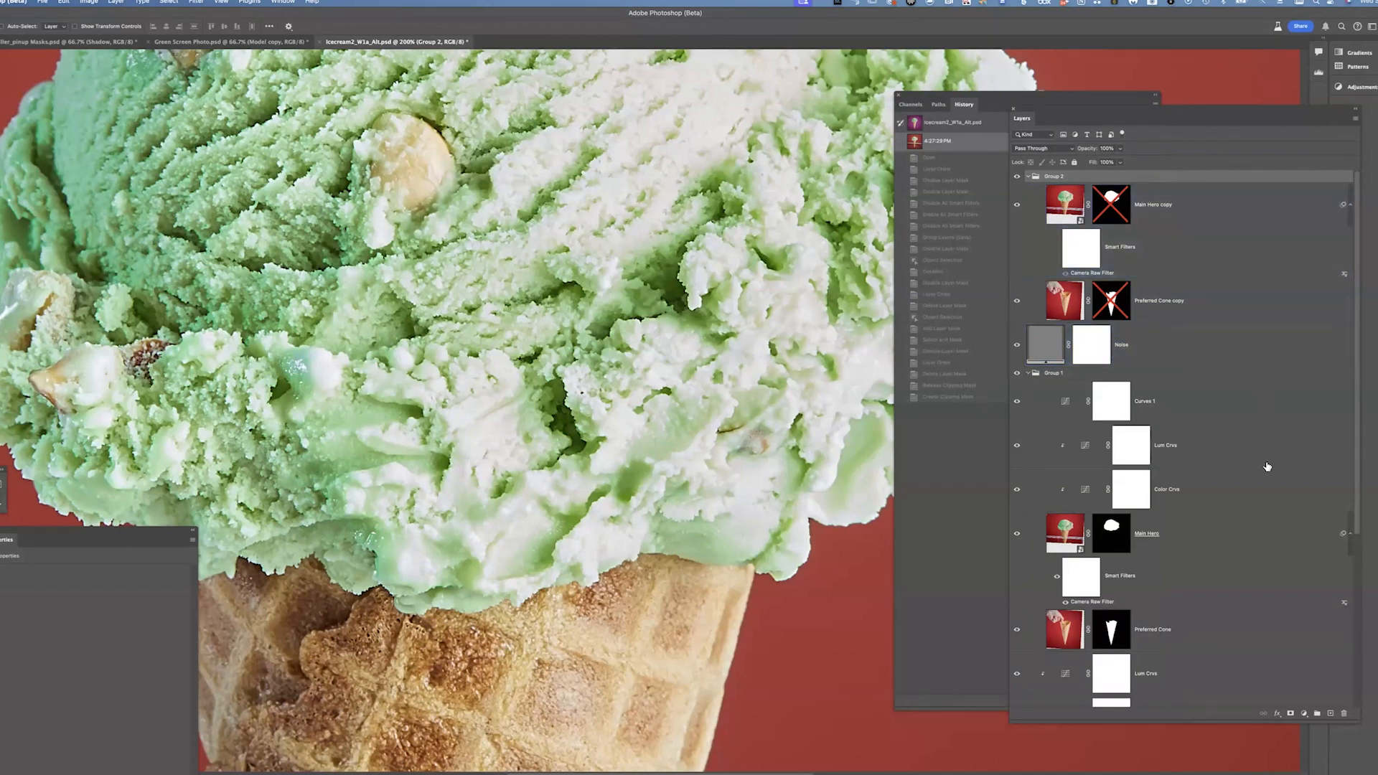
pyautogui.hotkey('ctrl', 'z')
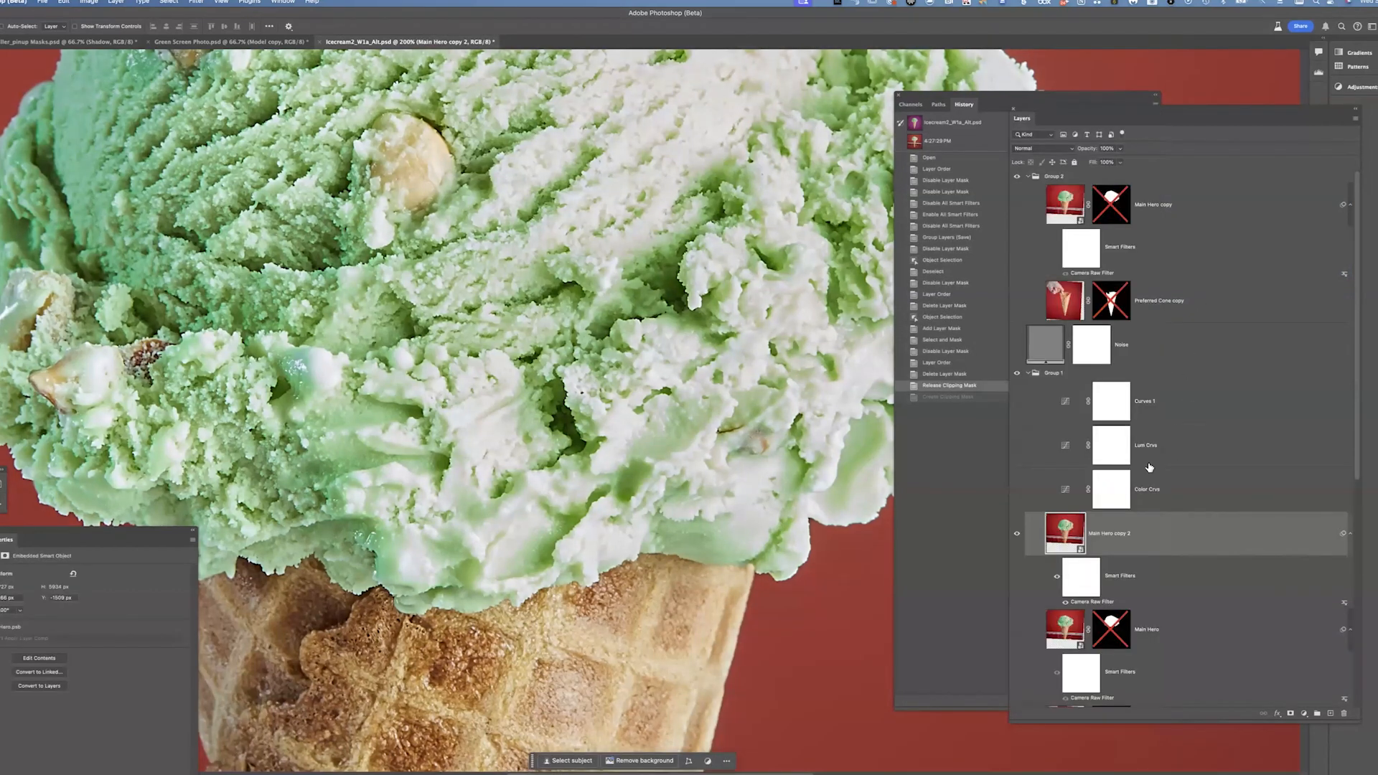
# Clip only the Lum Crvs and Color Crvs adjustment layers to Main Hero copy 2
pyautogui.click(1185, 474)
pyautogui.keyDown('shift'); pyautogui.click(1186, 466); pyautogui.keyUp('shift')
pyautogui.keyDown('shift'); pyautogui.click(1156, 514); pyautogui.keyUp('shift')
pyautogui.keyDown('shift'); pyautogui.click(1131, 488); pyautogui.keyUp('shift')
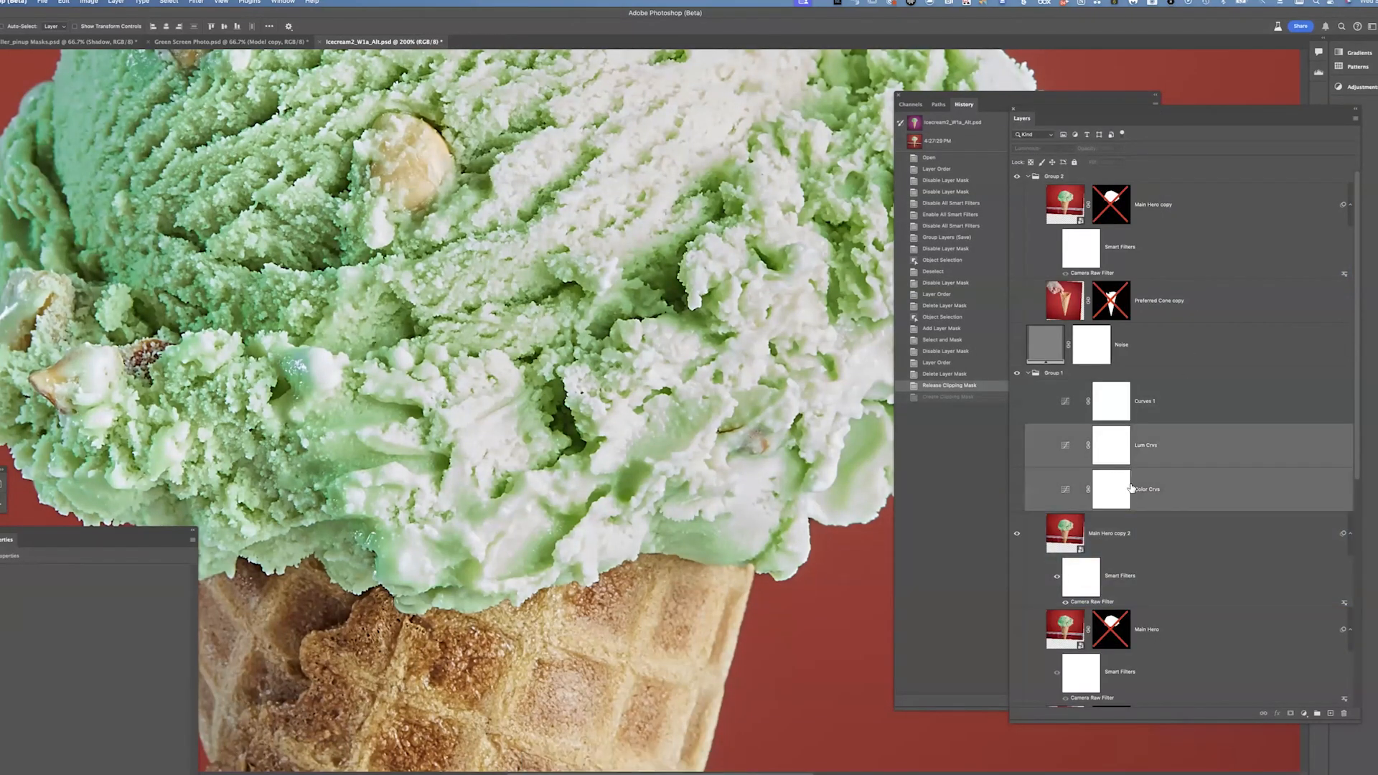
pyautogui.hotkey('ctrl', 'alt', 'g')
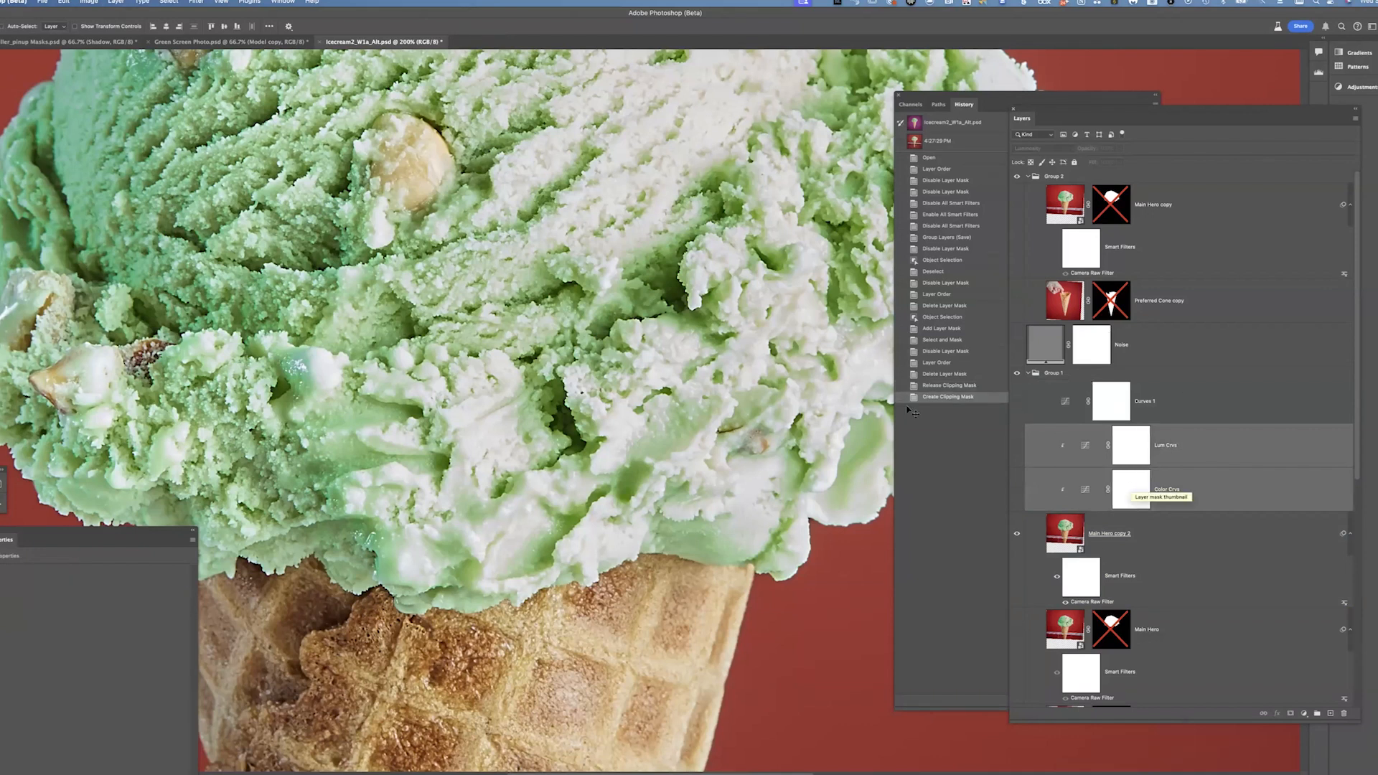
pyautogui.hotkey('ctrl', '-')
pyautogui.hotkey('ctrl', '-')
pyautogui.hotkey('ctrl', '-')
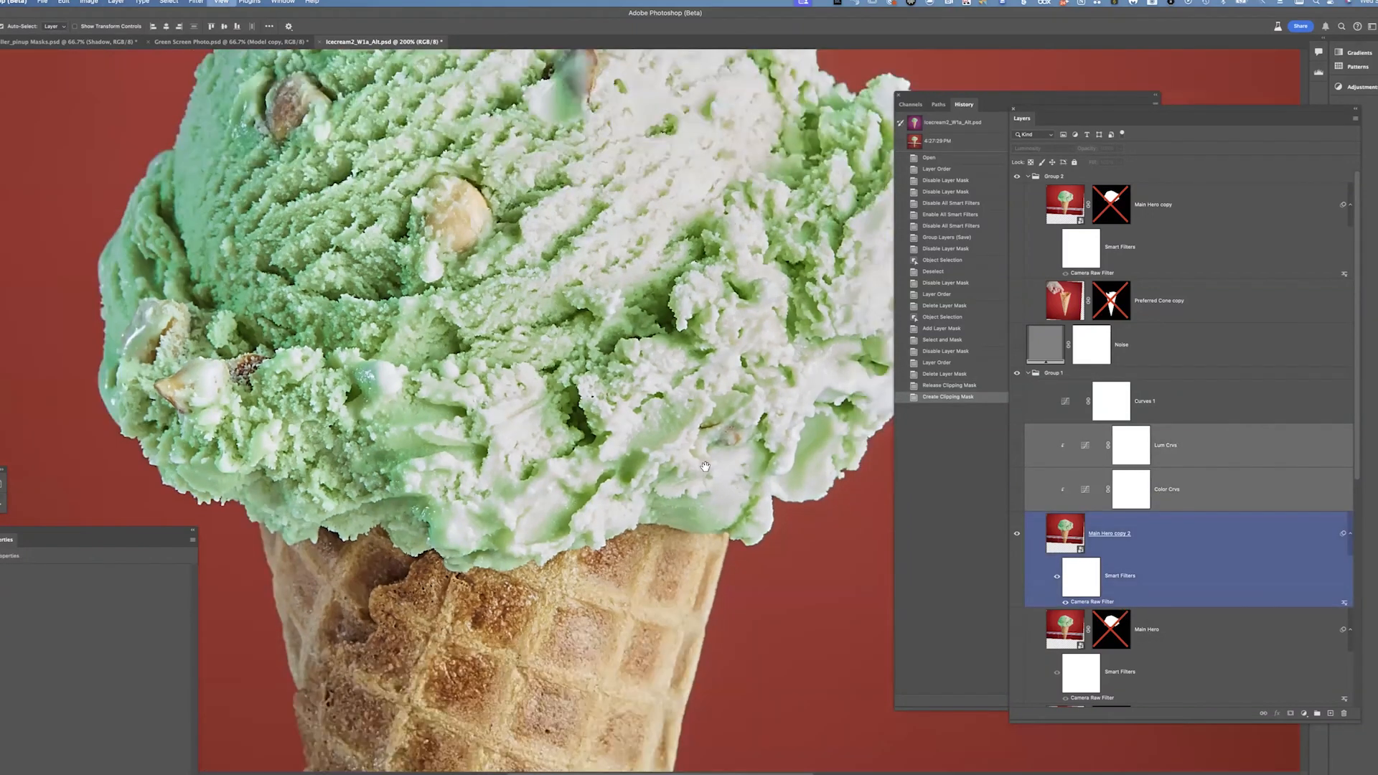
pyautogui.scroll(3, 525, 304)
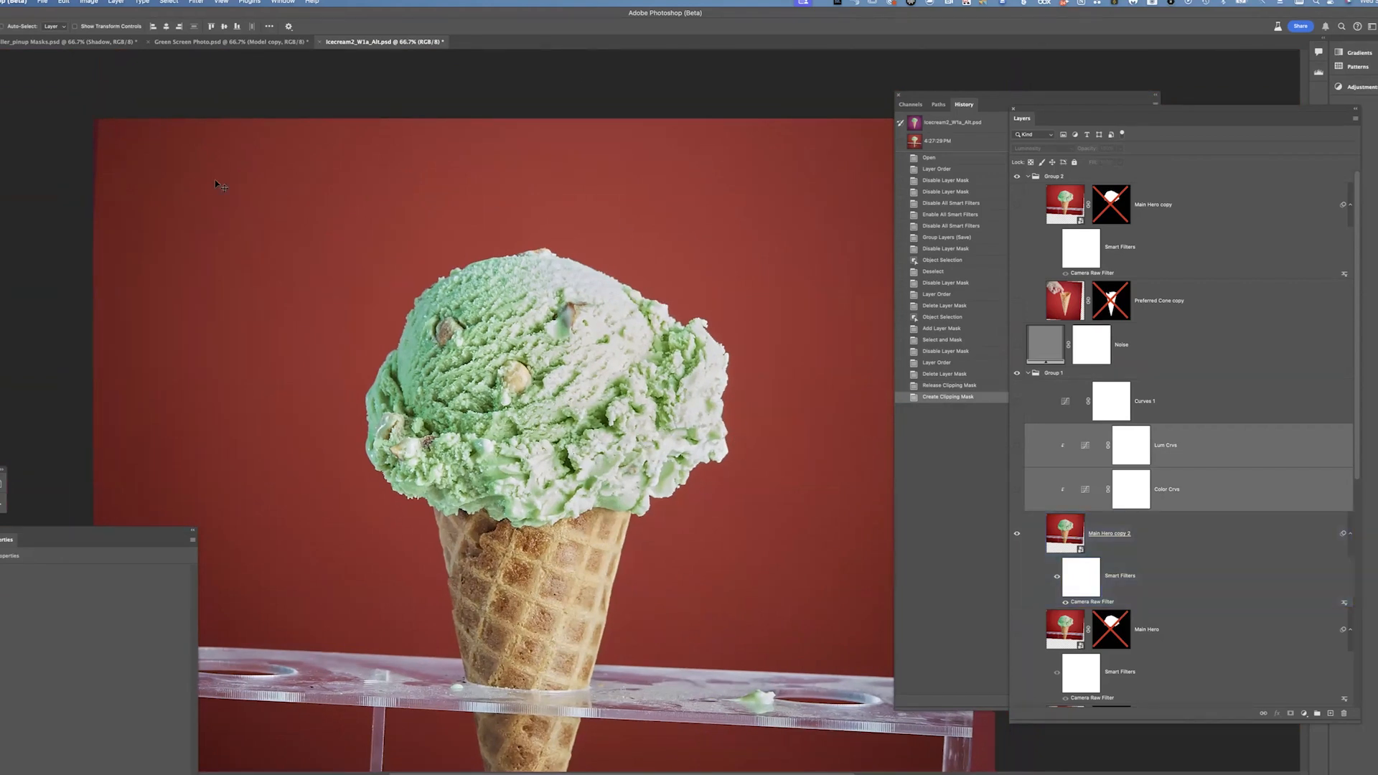
pyautogui.press('w')
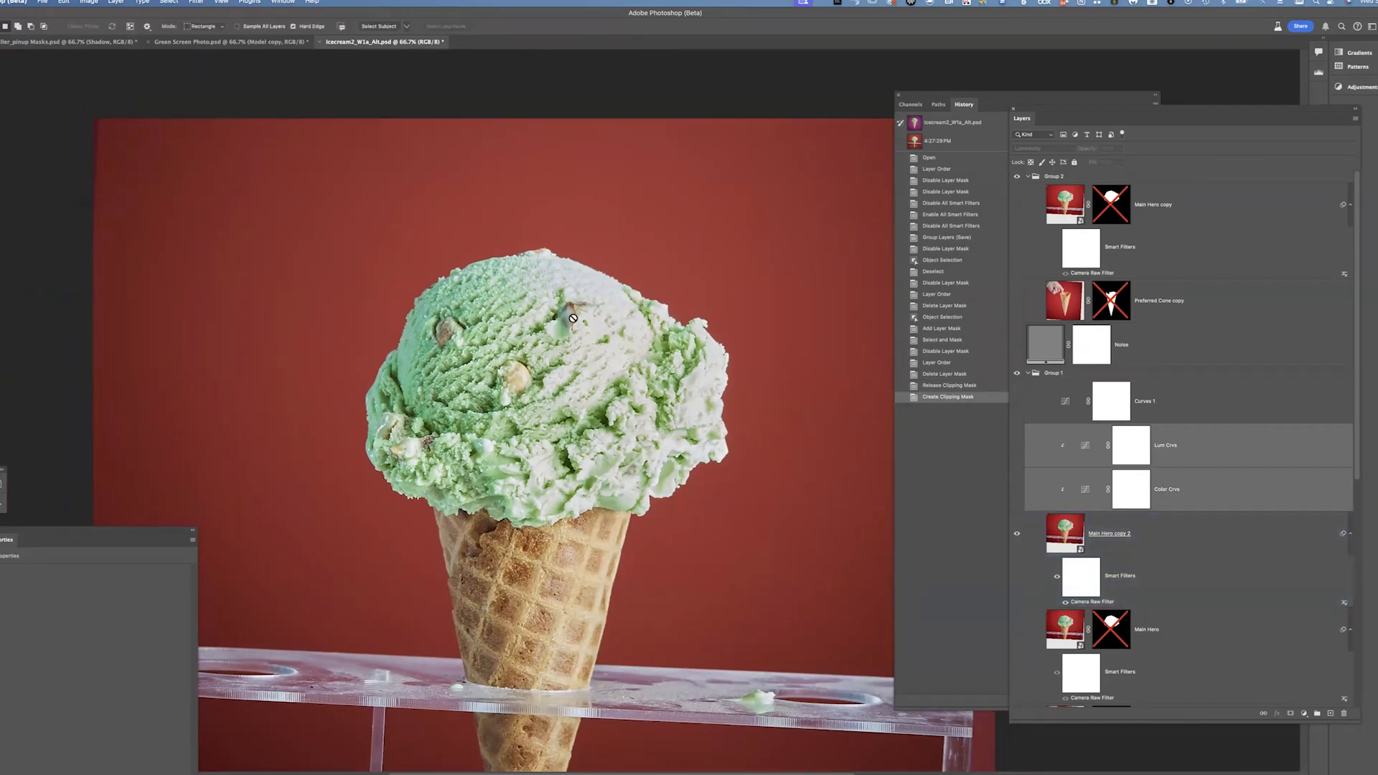
pyautogui.click(1072, 532)
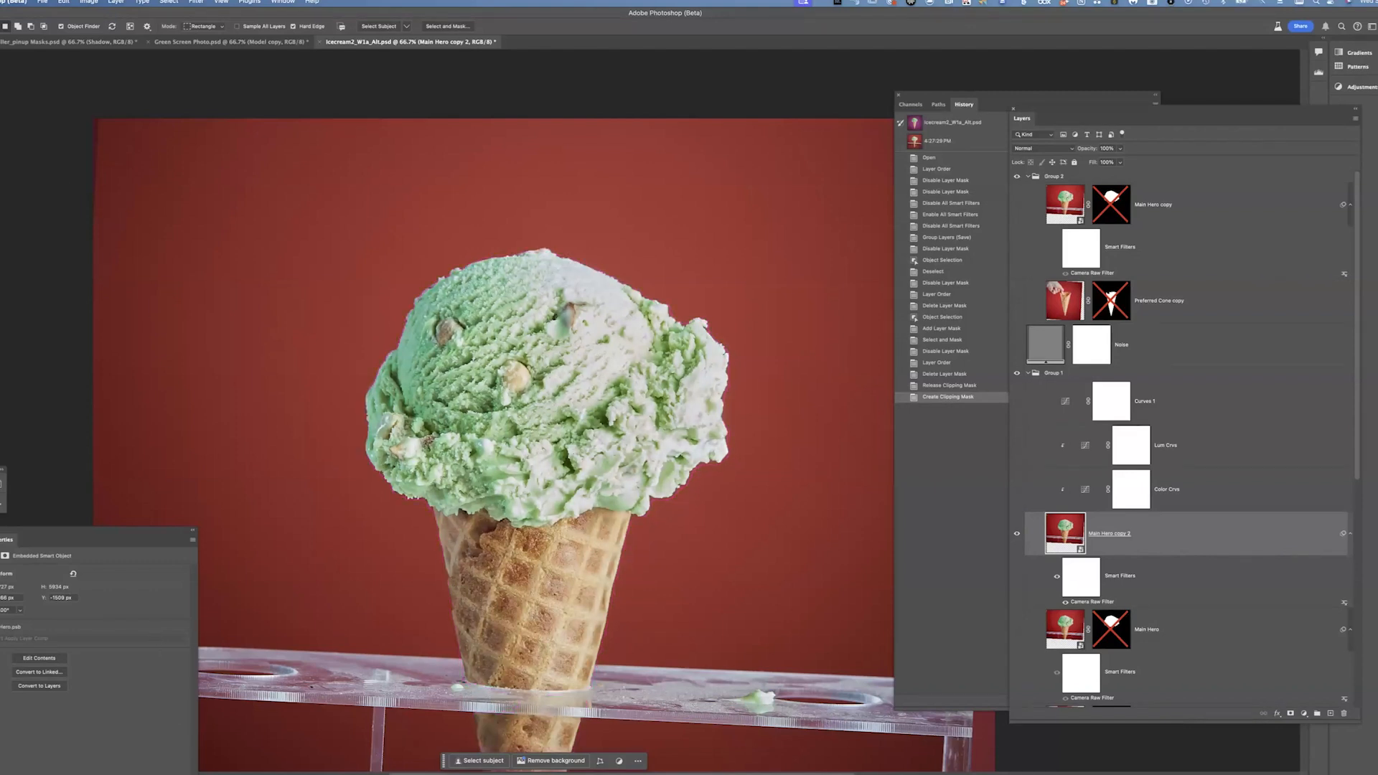
pyautogui.press('v')
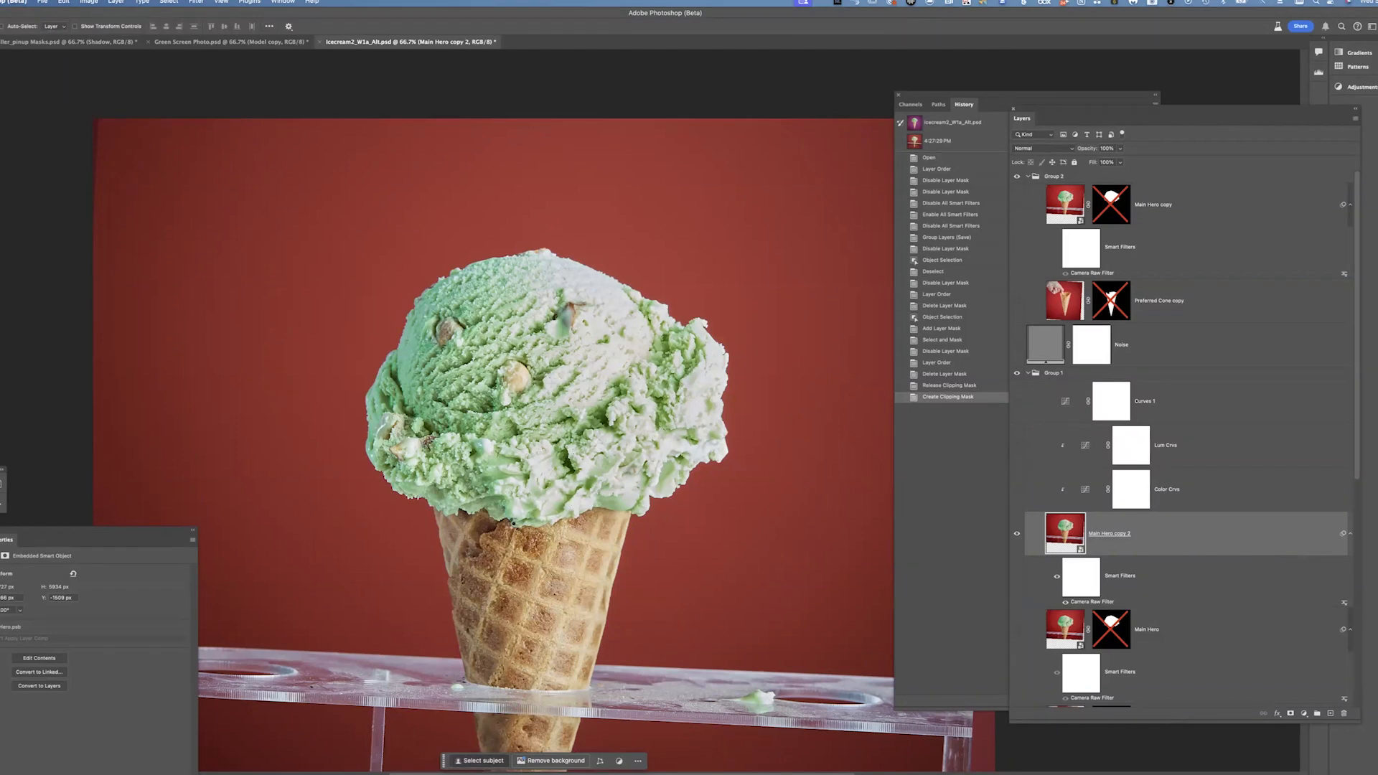
pyautogui.click(479, 760)
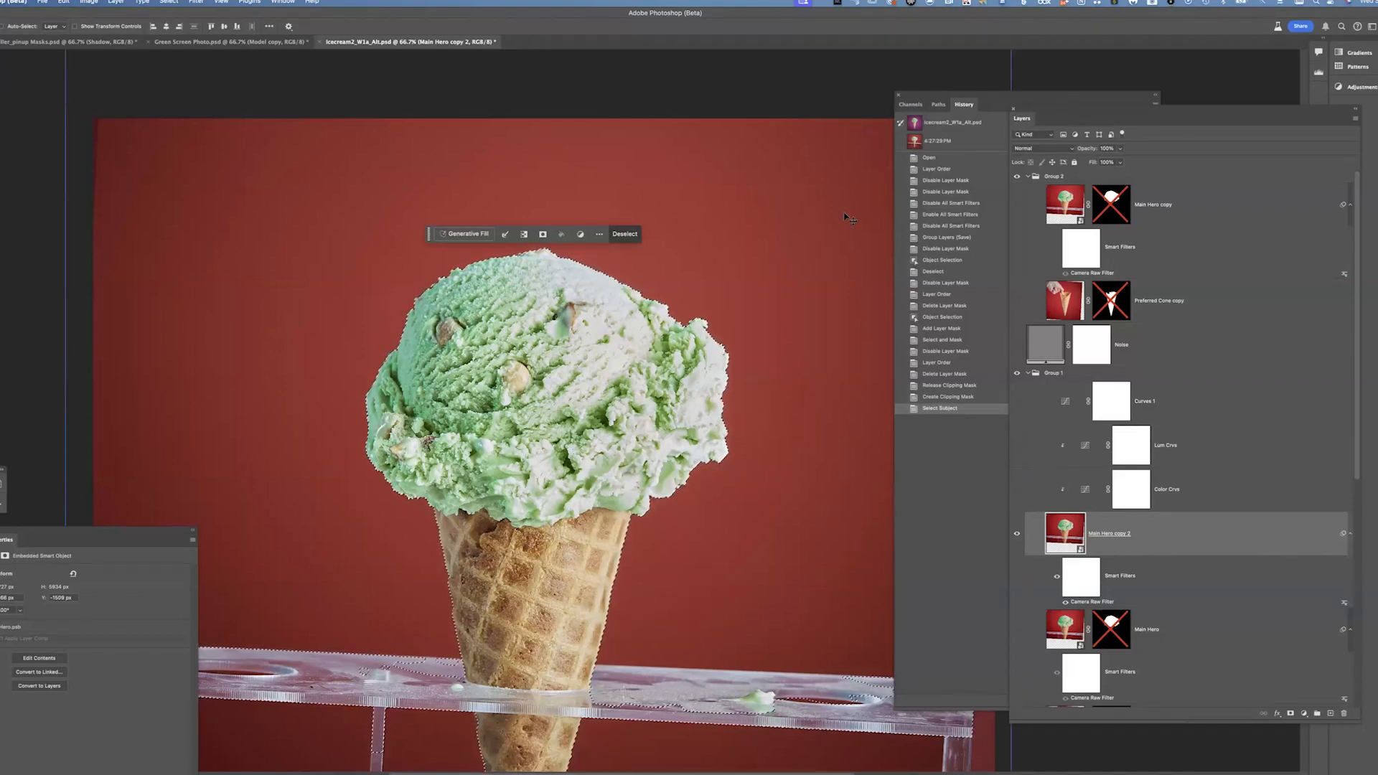
pyautogui.press('super+d')
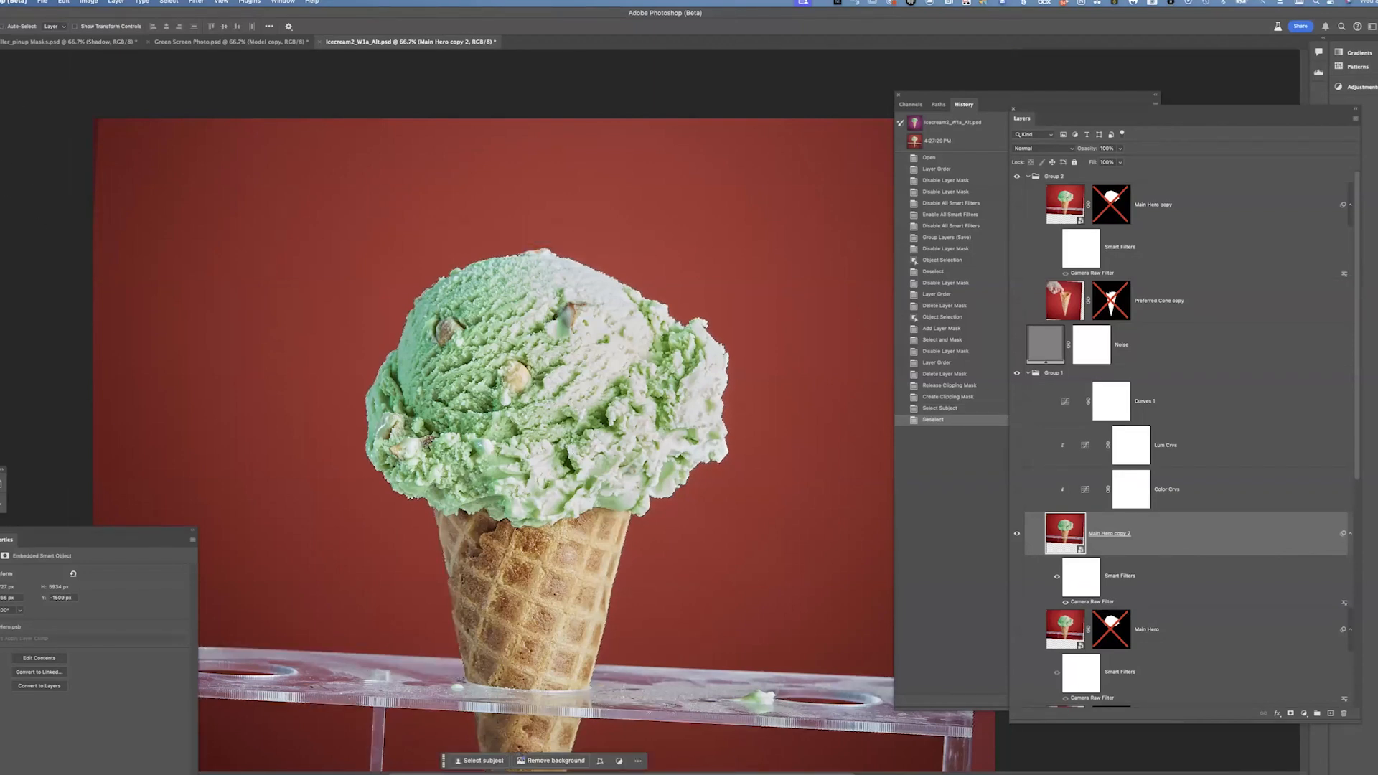
# Select the ice cream scoop with the Quick Selection tool and add it as a layer mask on Main Hero copy 2
pyautogui.click(0, 93)
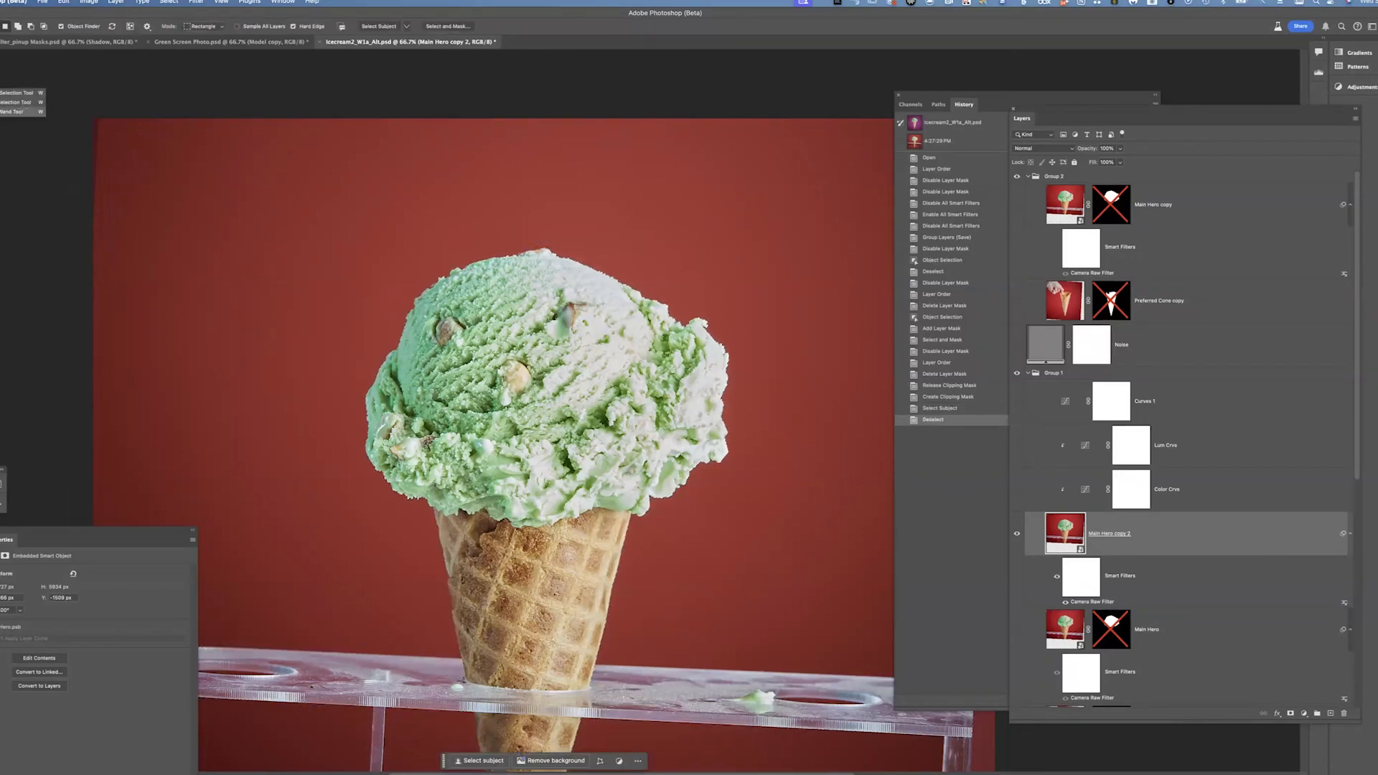
pyautogui.click(14, 102)
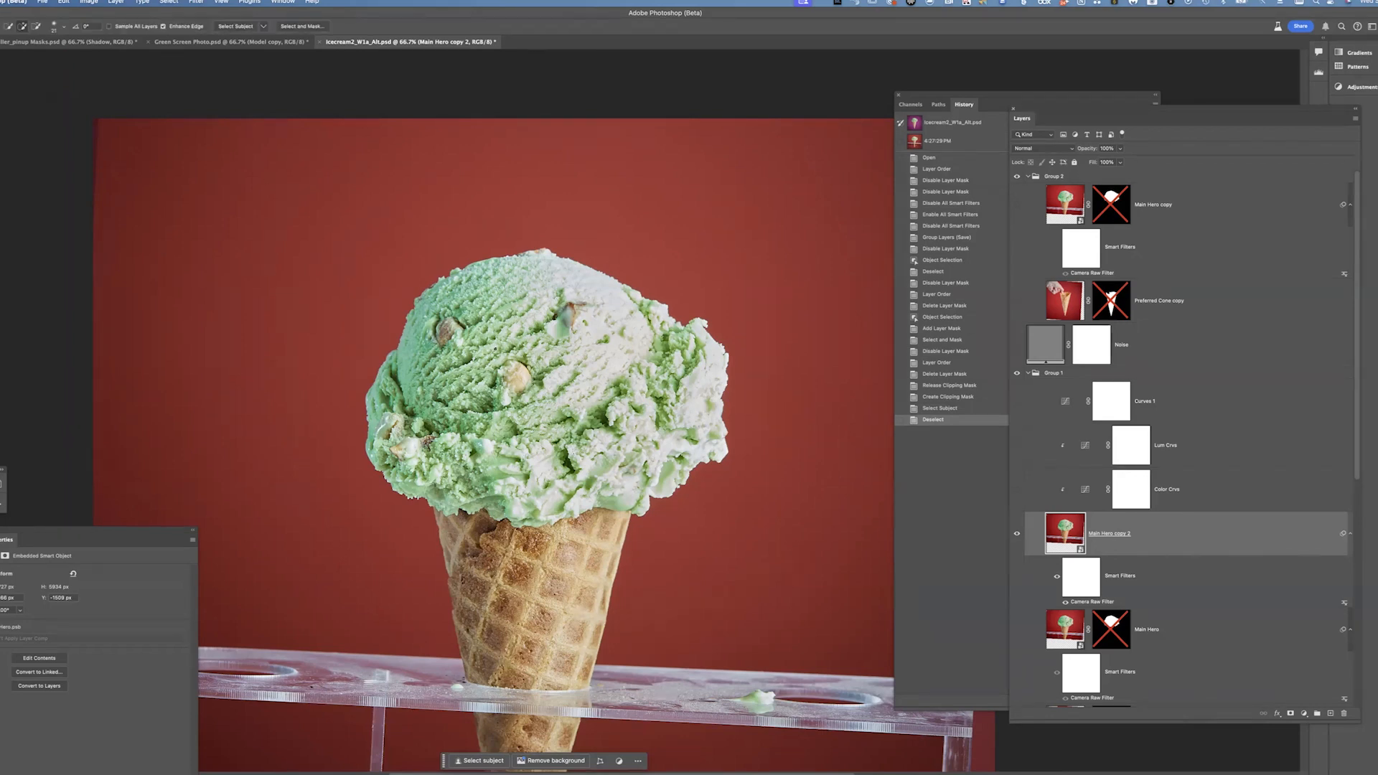
pyautogui.moveTo(505, 332); pyautogui.dragTo(515, 332)
pyautogui.moveTo(500, 345)
pyautogui.mouseDown()
pyautogui.moveTo(515, 486)
pyautogui.moveTo(522, 270)
pyautogui.moveTo(508, 251)
pyautogui.moveTo(545, 366)
pyautogui.moveTo(510, 324)
pyautogui.moveTo(517, 333)
pyautogui.mouseUp()
pyautogui.moveTo(527, 349)
pyautogui.mouseDown()
pyautogui.moveTo(495, 319)
pyautogui.moveTo(619, 386)
pyautogui.moveTo(698, 364)
pyautogui.moveTo(668, 196)
pyautogui.mouseUp()
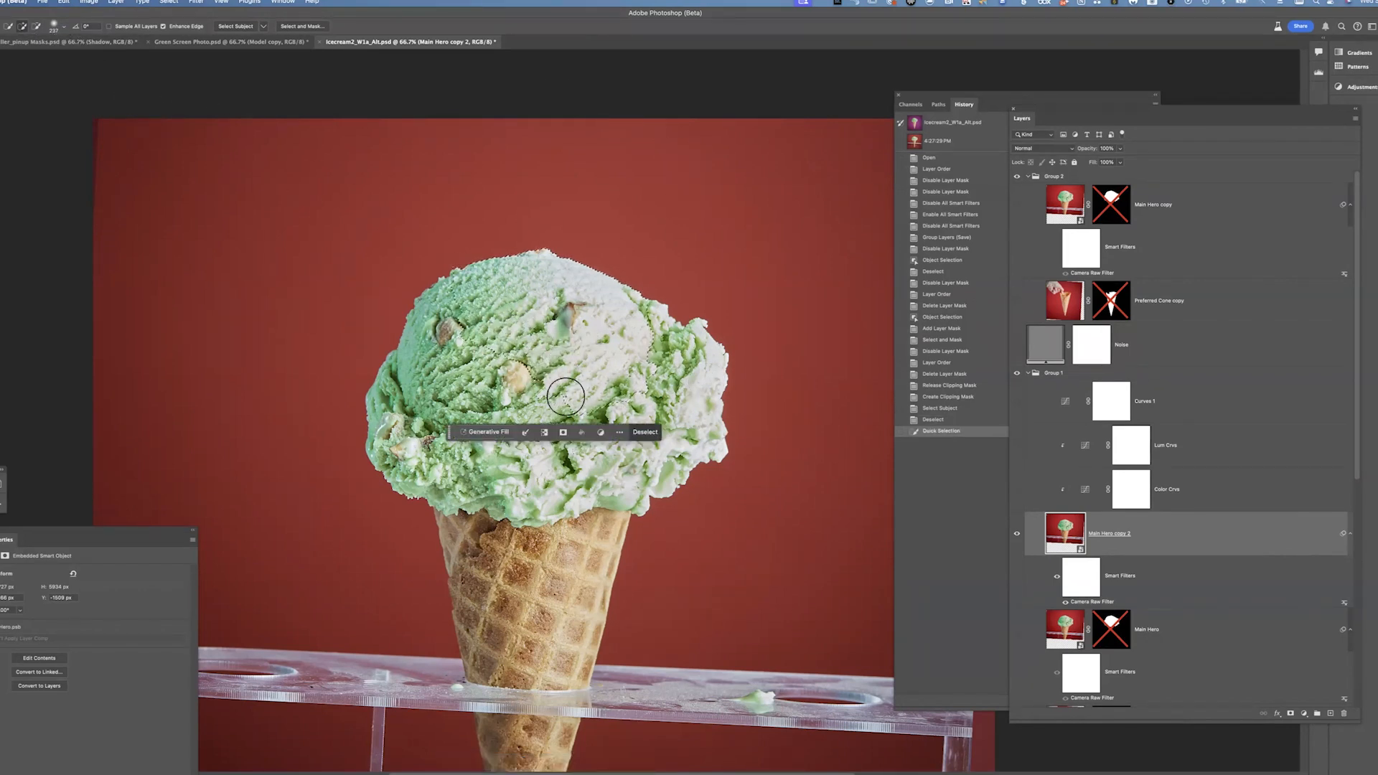
pyautogui.moveTo(505, 433); pyautogui.dragTo(636, 393)
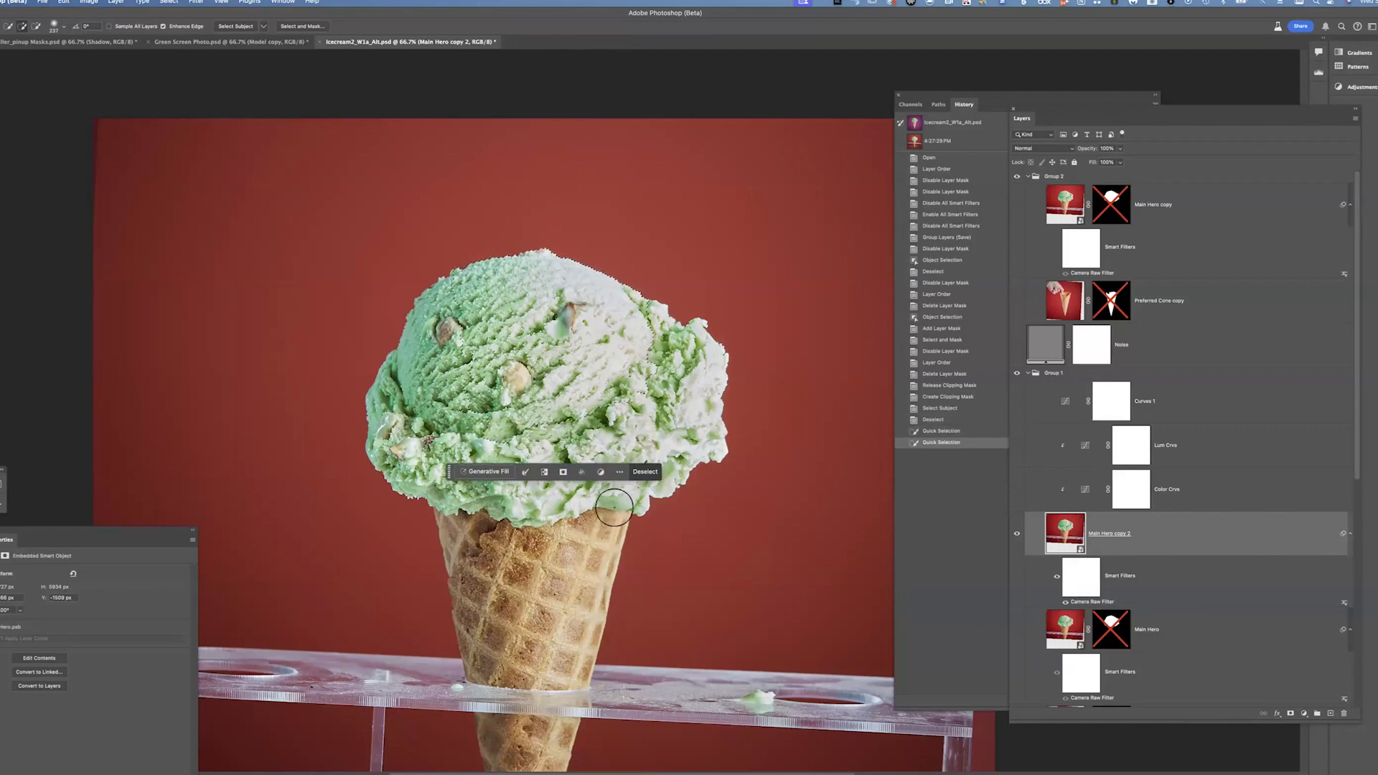
pyautogui.moveTo(532, 413)
pyautogui.mouseDown()
pyautogui.moveTo(542, 484)
pyautogui.moveTo(609, 473)
pyautogui.moveTo(502, 494)
pyautogui.moveTo(590, 467)
pyautogui.moveTo(640, 488)
pyautogui.moveTo(674, 417)
pyautogui.mouseUp()
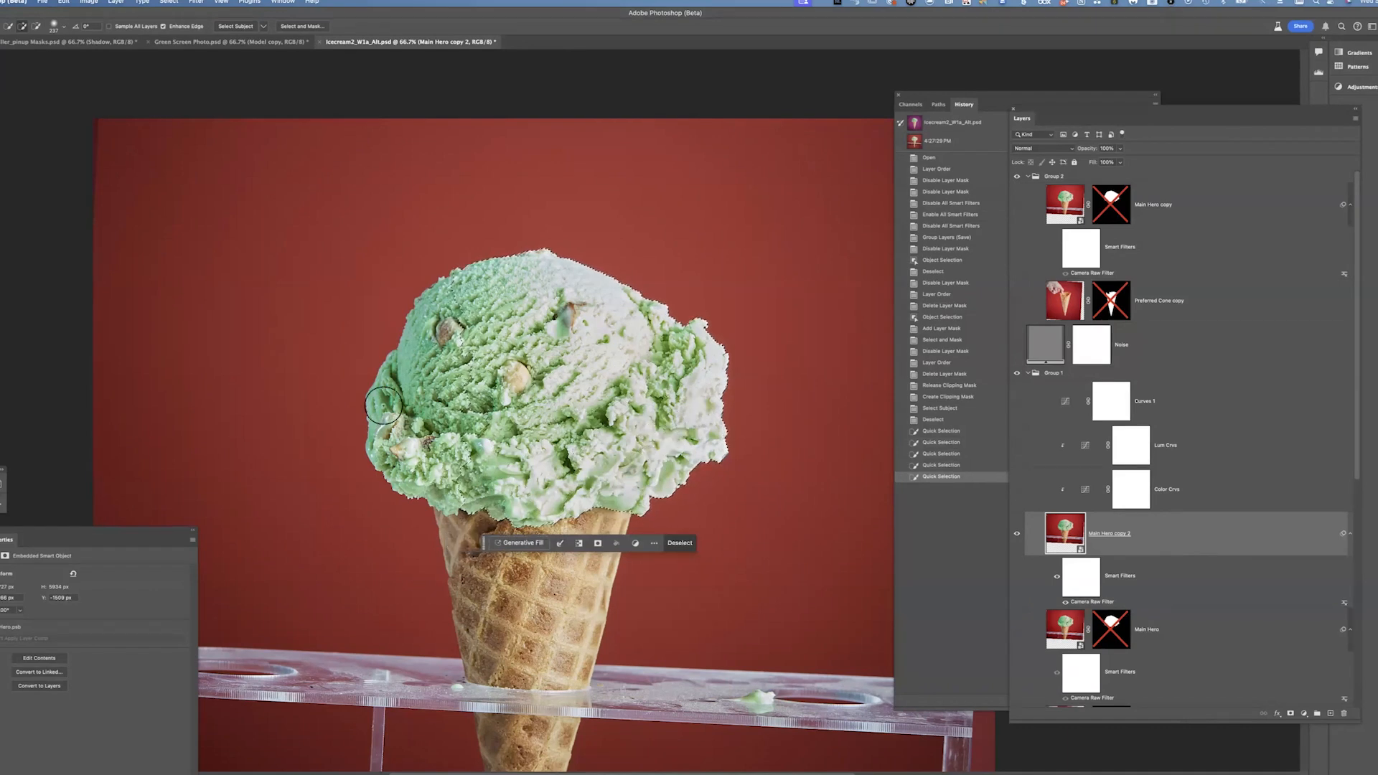
pyautogui.moveTo(459, 350)
pyautogui.mouseDown()
pyautogui.moveTo(460, 310)
pyautogui.moveTo(419, 342)
pyautogui.mouseUp()
pyautogui.moveTo(446, 391)
pyautogui.mouseDown()
pyautogui.moveTo(412, 402)
pyautogui.moveTo(419, 418)
pyautogui.moveTo(429, 405)
pyautogui.moveTo(433, 431)
pyautogui.moveTo(415, 430)
pyautogui.moveTo(450, 429)
pyautogui.mouseUp()
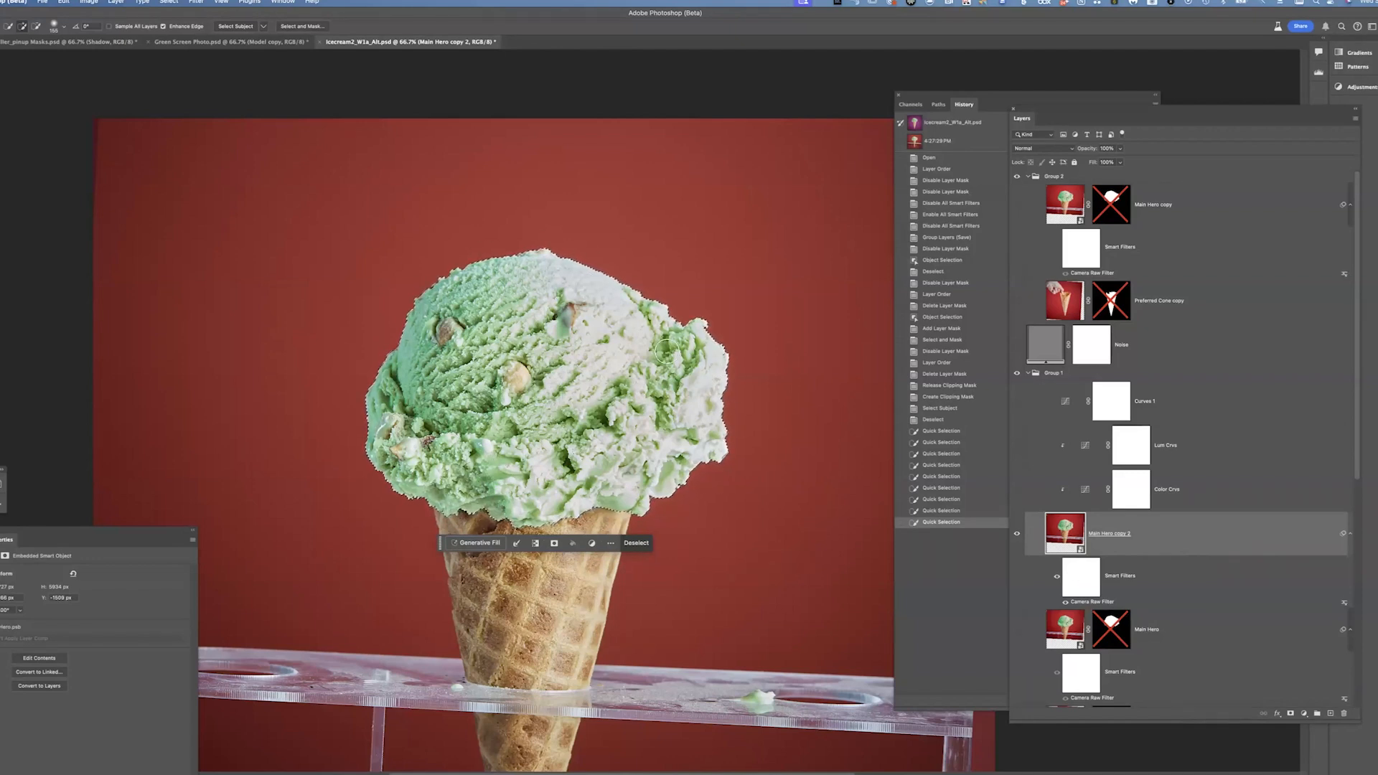
pyautogui.click(1292, 713)
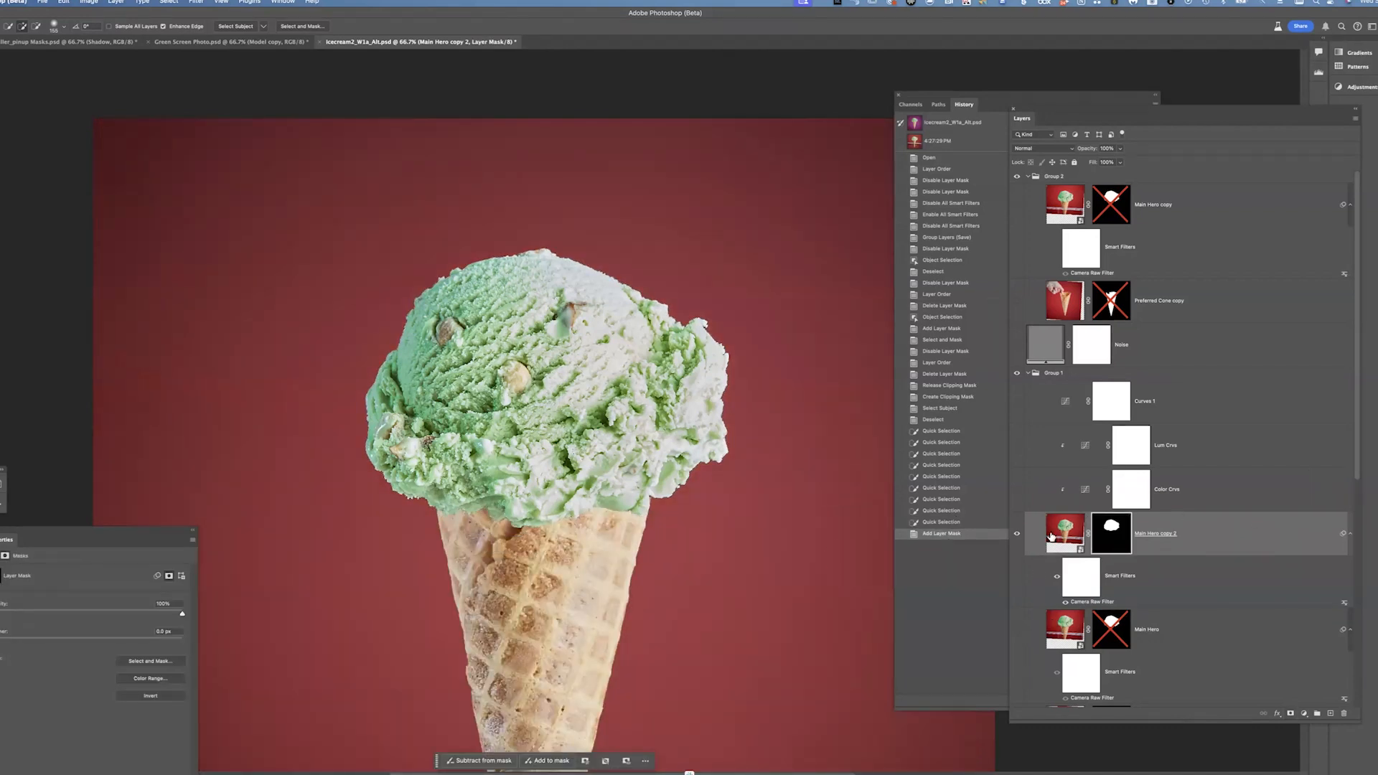
# Toggle the visibility of the hero and cone layers to check the new scoop mask
pyautogui.scroll(-4, 1356, 412)
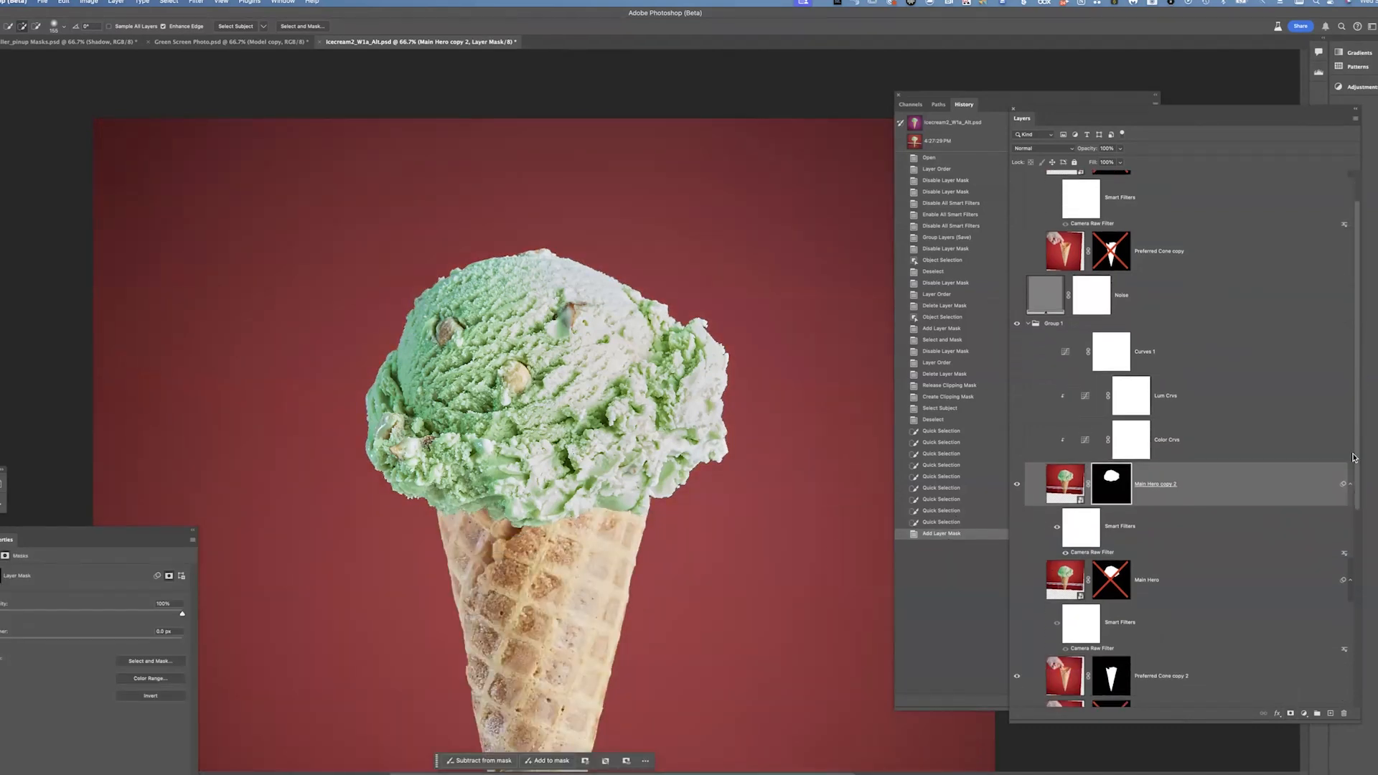
pyautogui.click(1017, 589)
pyautogui.click(1017, 590)
pyautogui.click(1017, 589)
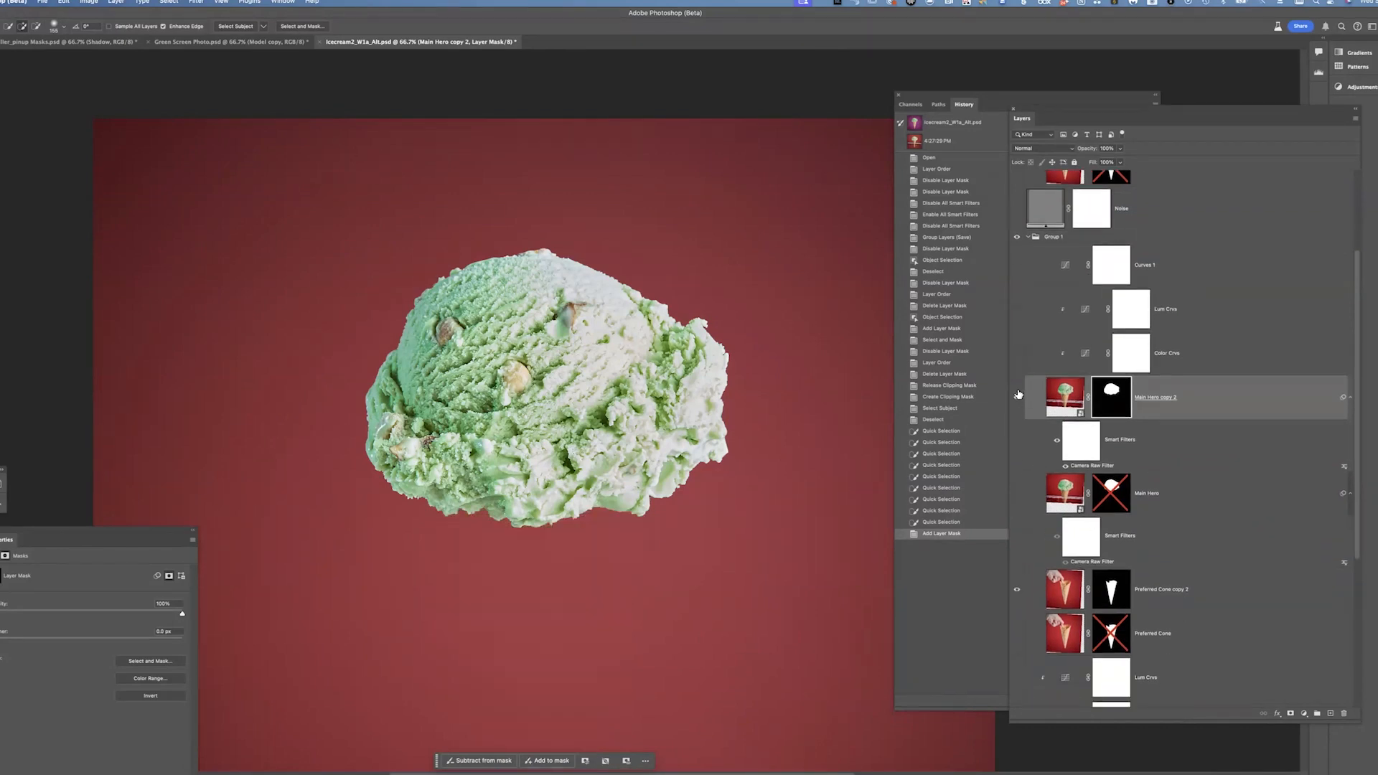
pyautogui.click(1018, 394)
pyautogui.click(1017, 397)
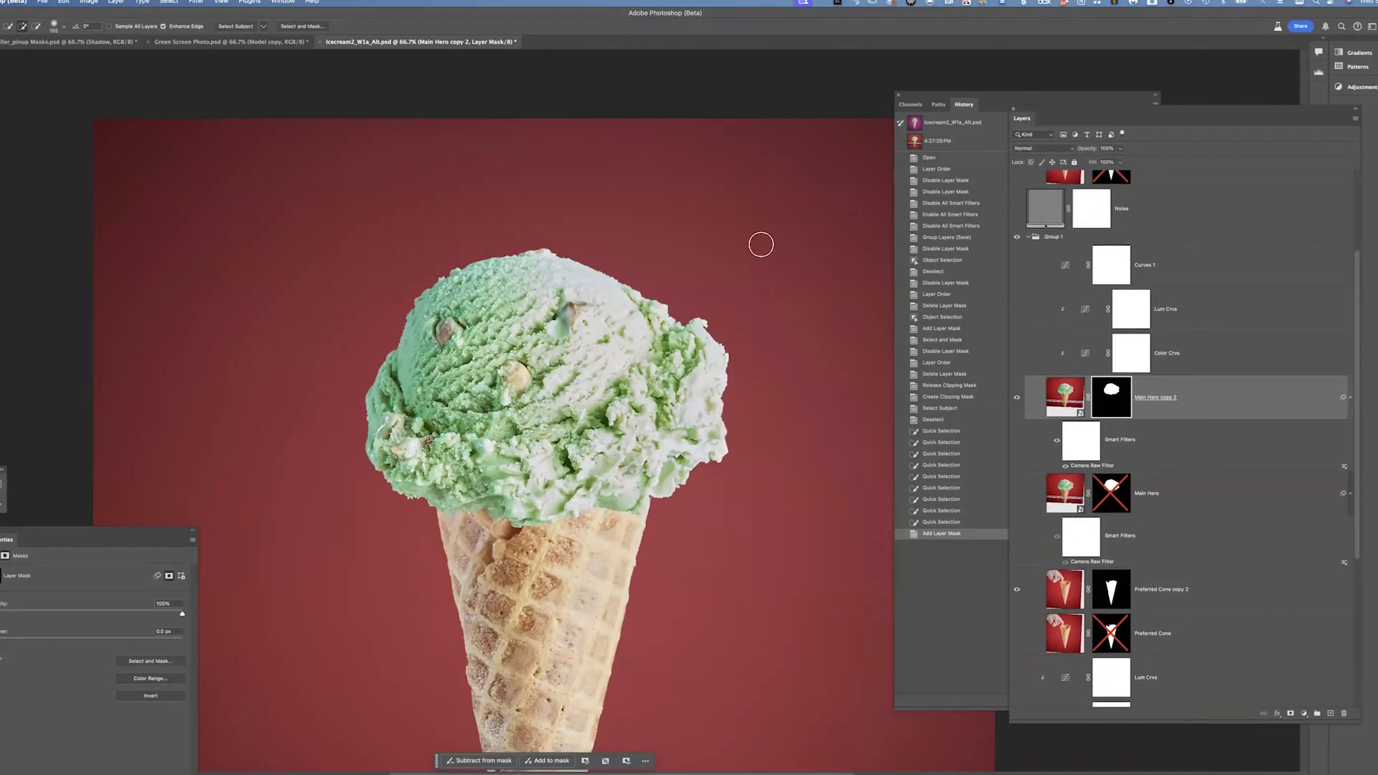
# Zoom in to inspect the scoop mask edge where the ice cream meets the cone
pyautogui.press('z')
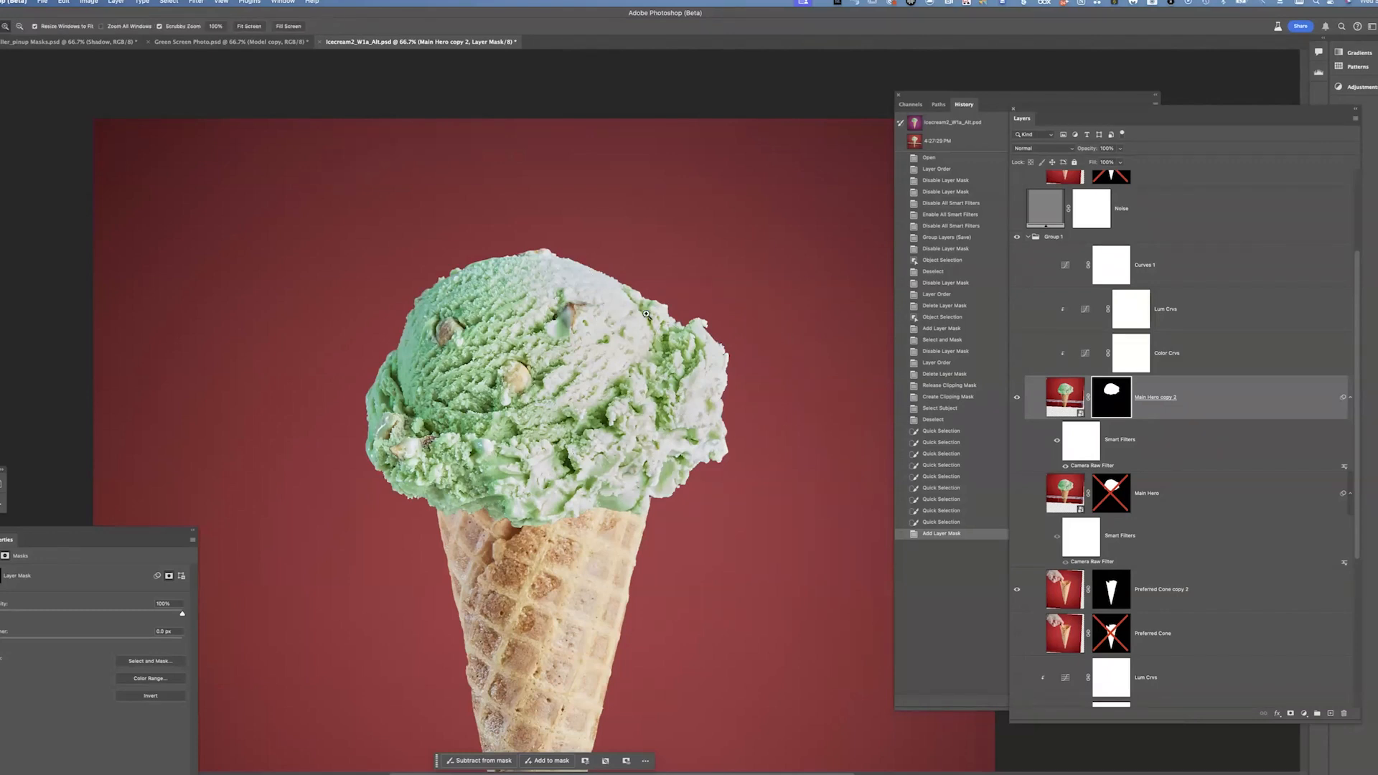
pyautogui.click(717, 325)
pyautogui.click(664, 313)
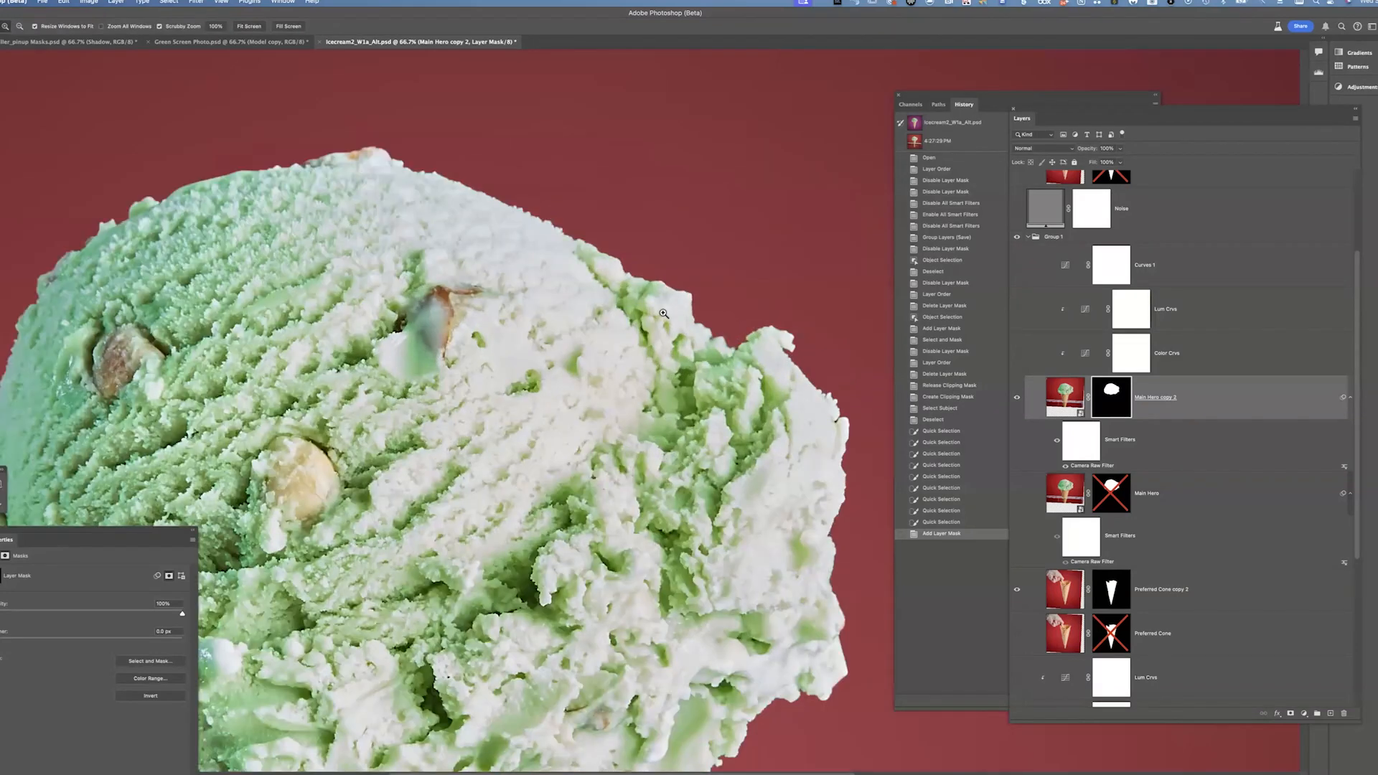
pyautogui.click(664, 314)
pyautogui.click(646, 342)
pyautogui.moveTo(620, 312); pyautogui.dragTo(597, 358)
pyautogui.moveTo(718, 385); pyautogui.dragTo(675, 201)
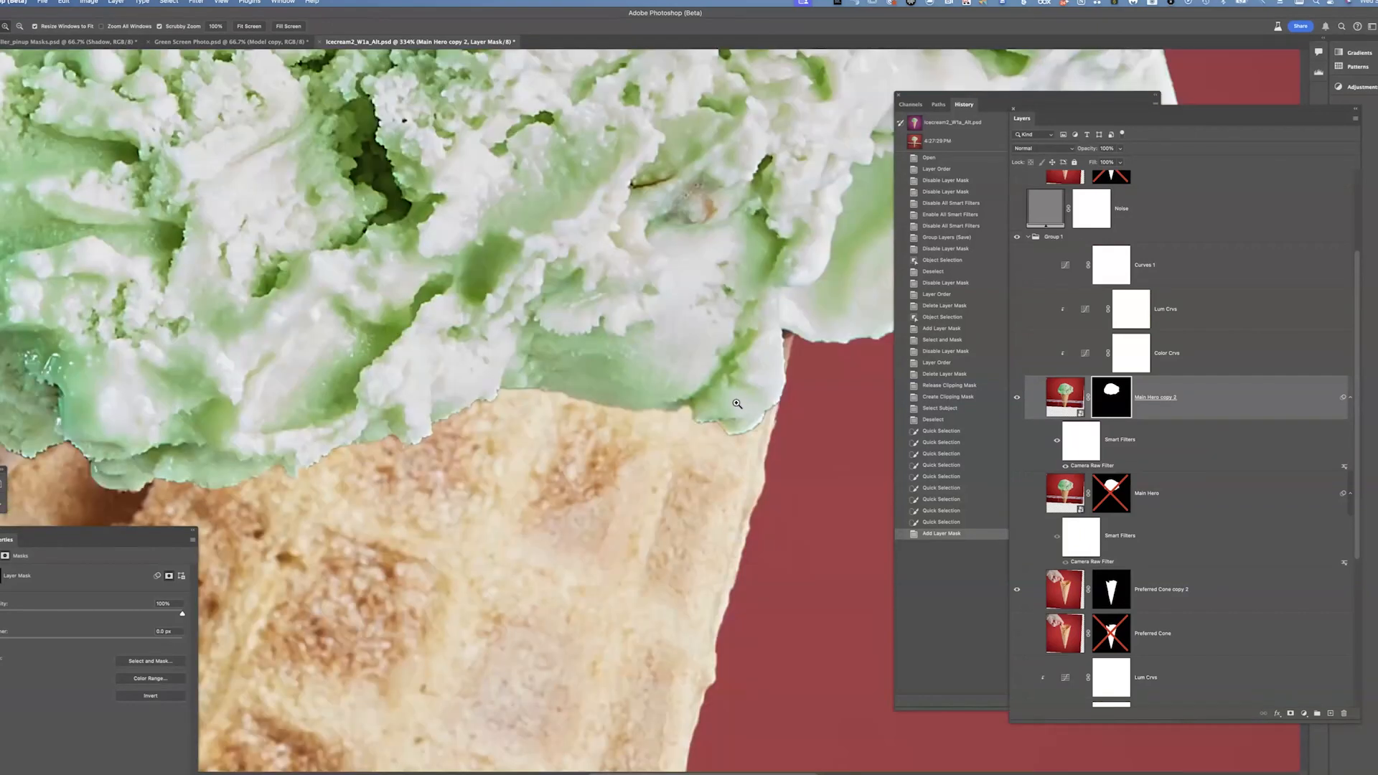
pyautogui.moveTo(622, 336); pyautogui.dragTo(671, 343)
pyautogui.moveTo(547, 378); pyautogui.dragTo(623, 437)
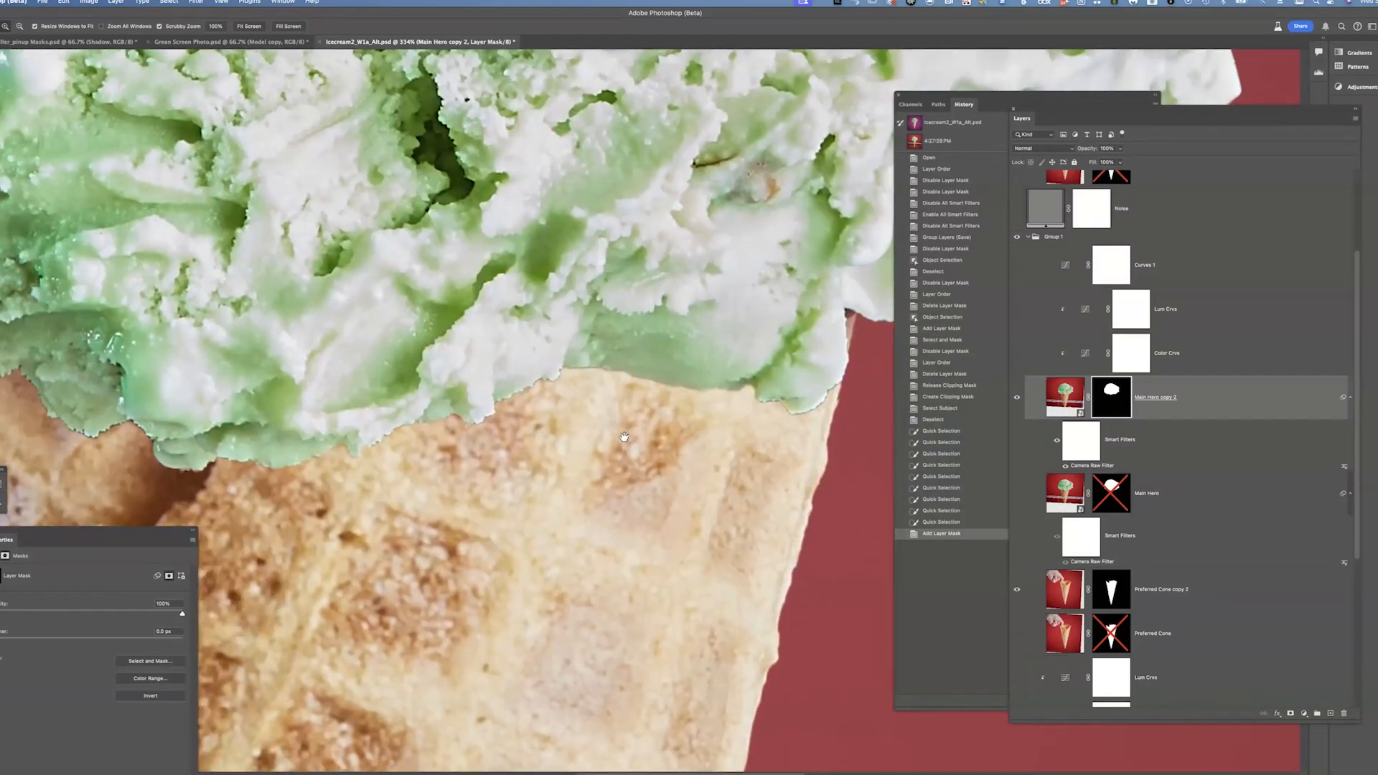
pyautogui.moveTo(506, 463); pyautogui.dragTo(590, 474)
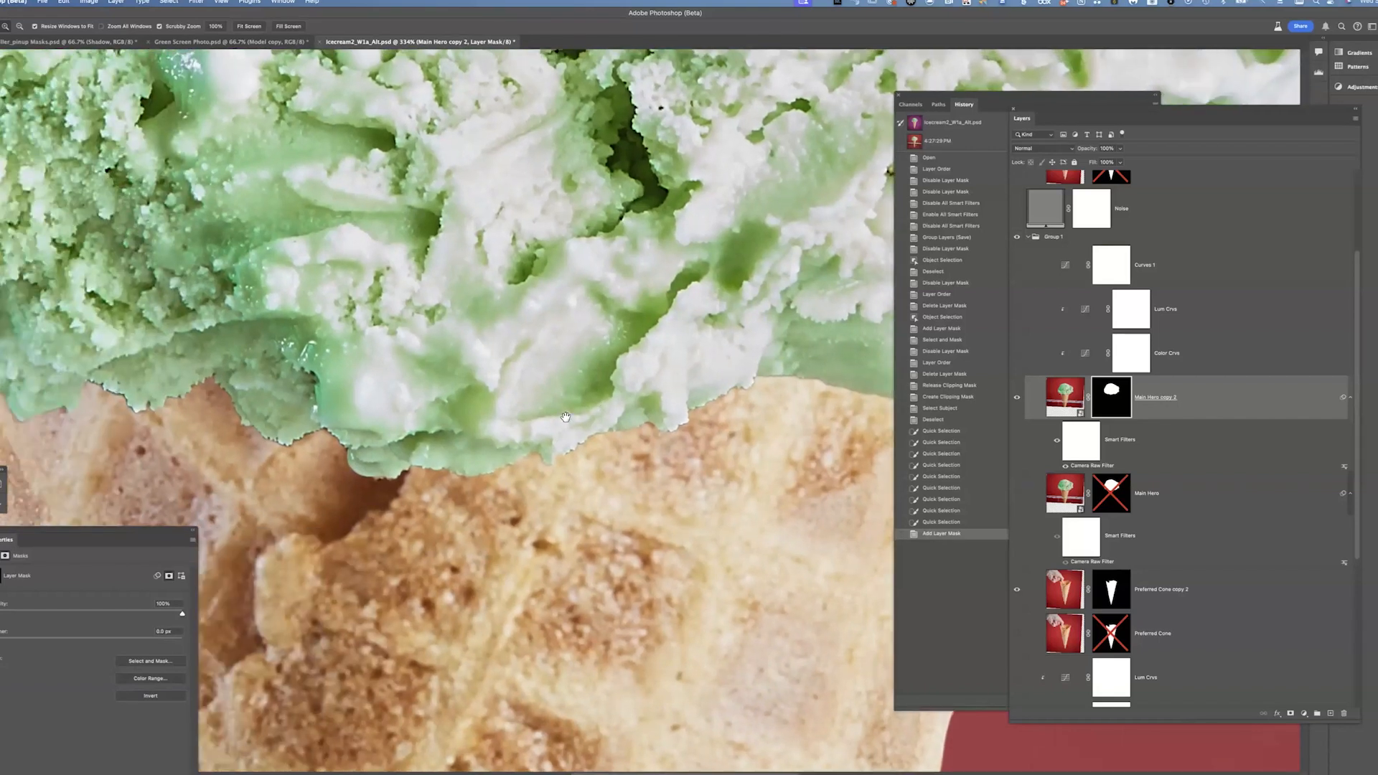
pyautogui.moveTo(513, 539); pyautogui.dragTo(522, 465)
pyautogui.moveTo(574, 425); pyautogui.dragTo(599, 468)
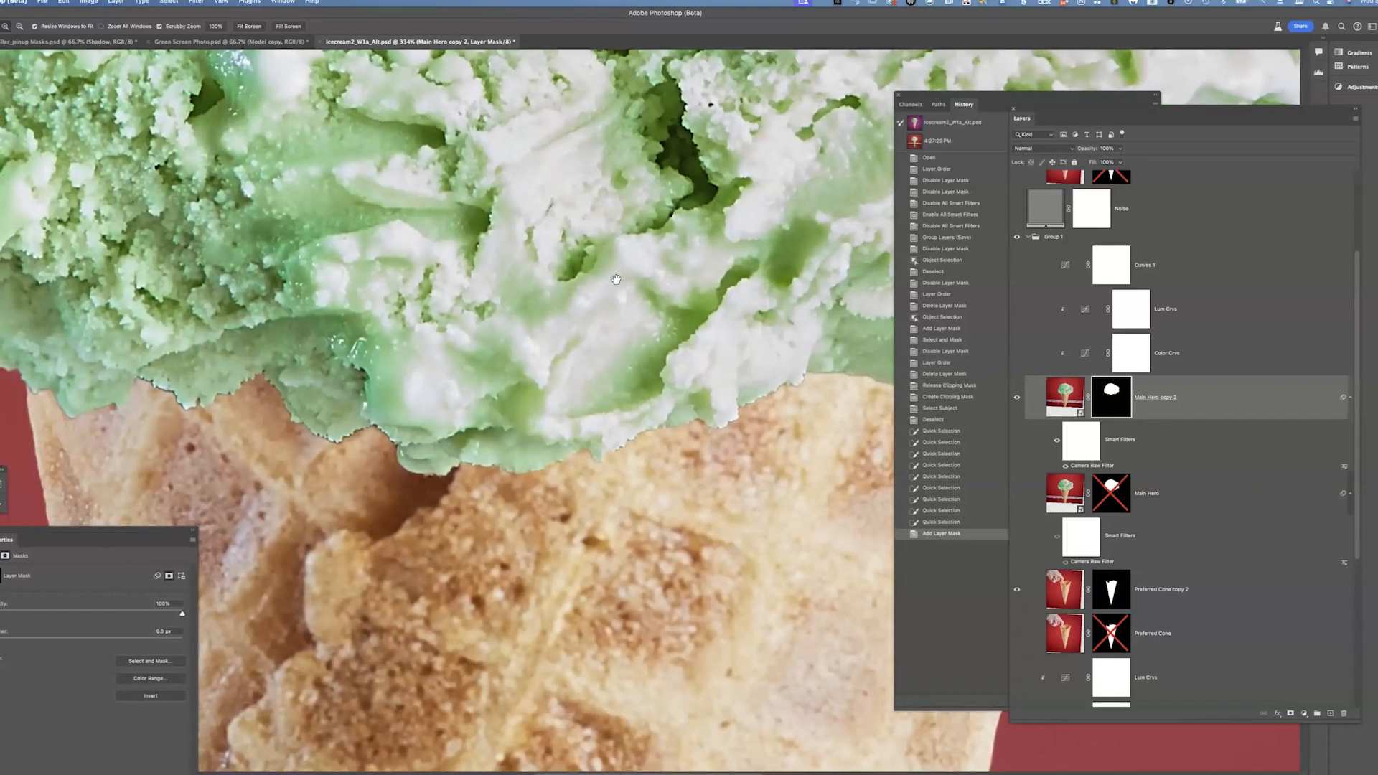
# Pan and zoom around the scoop to examine the new mask edges against the background and cone
pyautogui.moveTo(566, 285); pyautogui.dragTo(614, 309)
pyautogui.moveTo(447, 420); pyautogui.dragTo(372, 440)
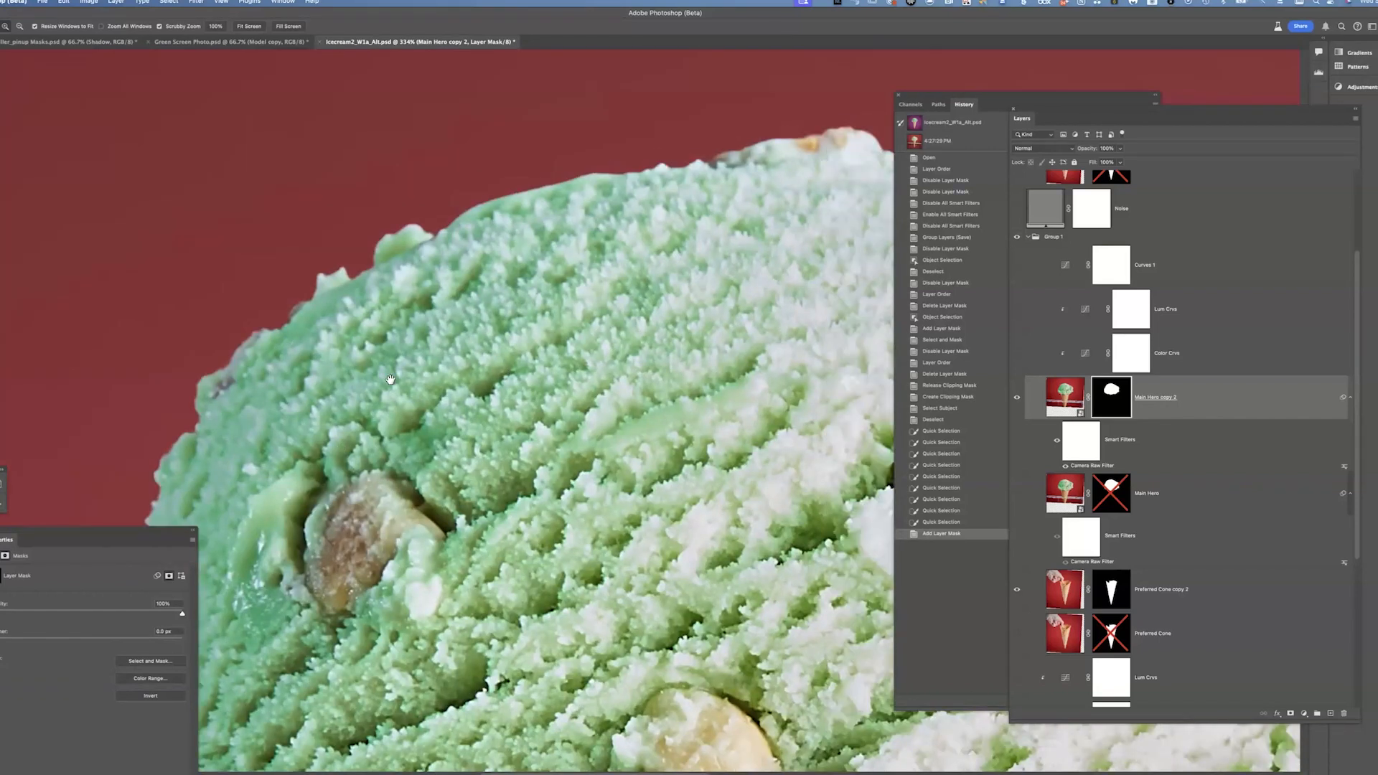
pyautogui.moveTo(496, 240); pyautogui.dragTo(494, 266)
pyautogui.moveTo(500, 368); pyautogui.dragTo(510, 386)
pyautogui.moveTo(381, 419); pyautogui.dragTo(337, 451)
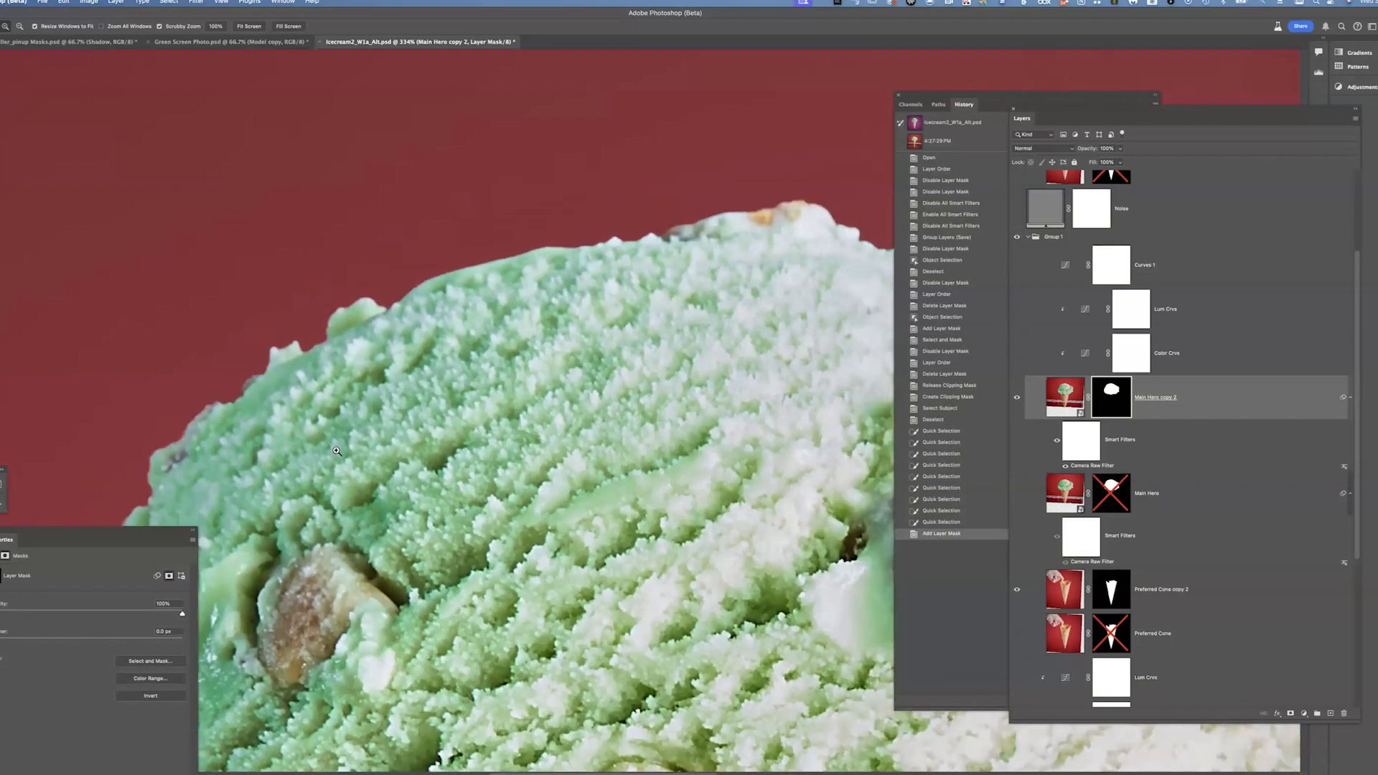
pyautogui.moveTo(641, 425); pyautogui.dragTo(620, 401)
pyautogui.moveTo(407, 429); pyautogui.dragTo(404, 394)
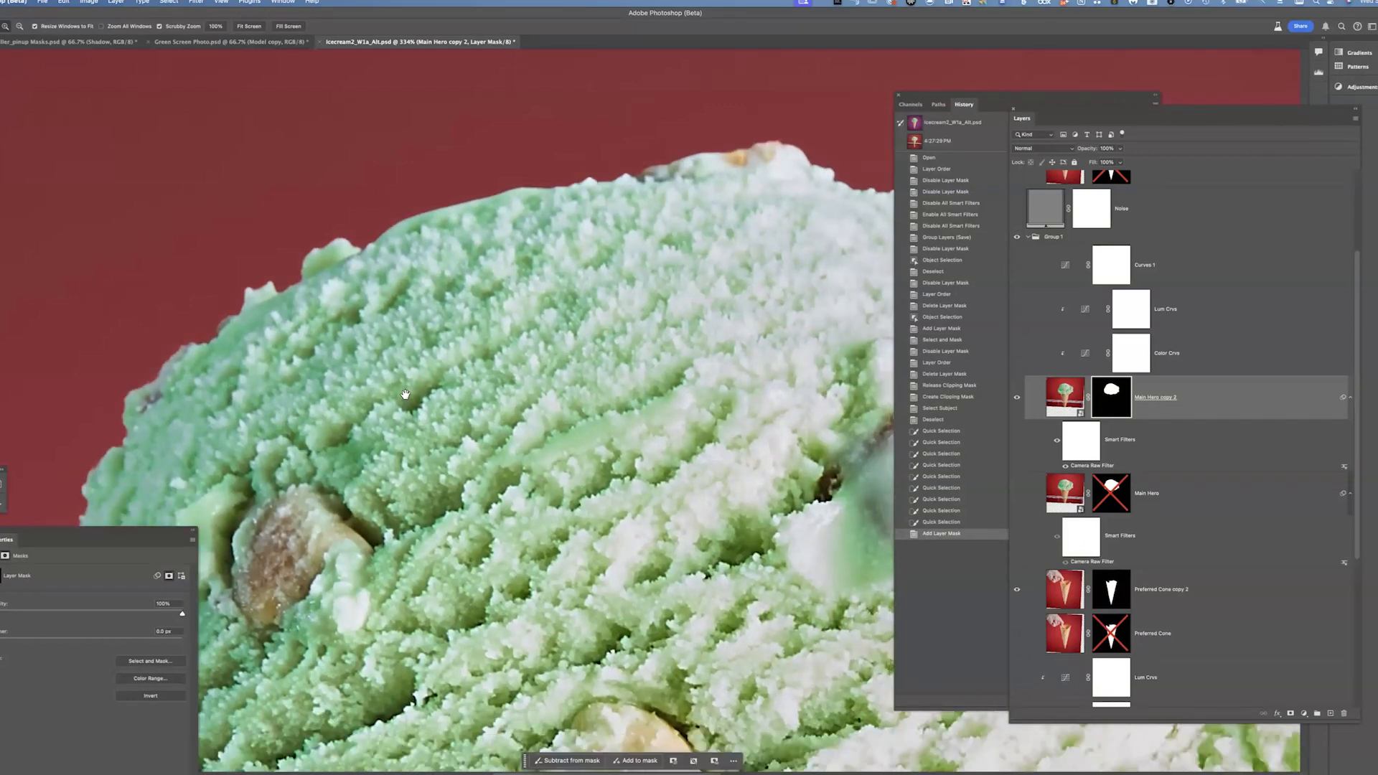
pyautogui.moveTo(280, 484); pyautogui.dragTo(487, 297)
pyautogui.moveTo(663, 324); pyautogui.dragTo(649, 420)
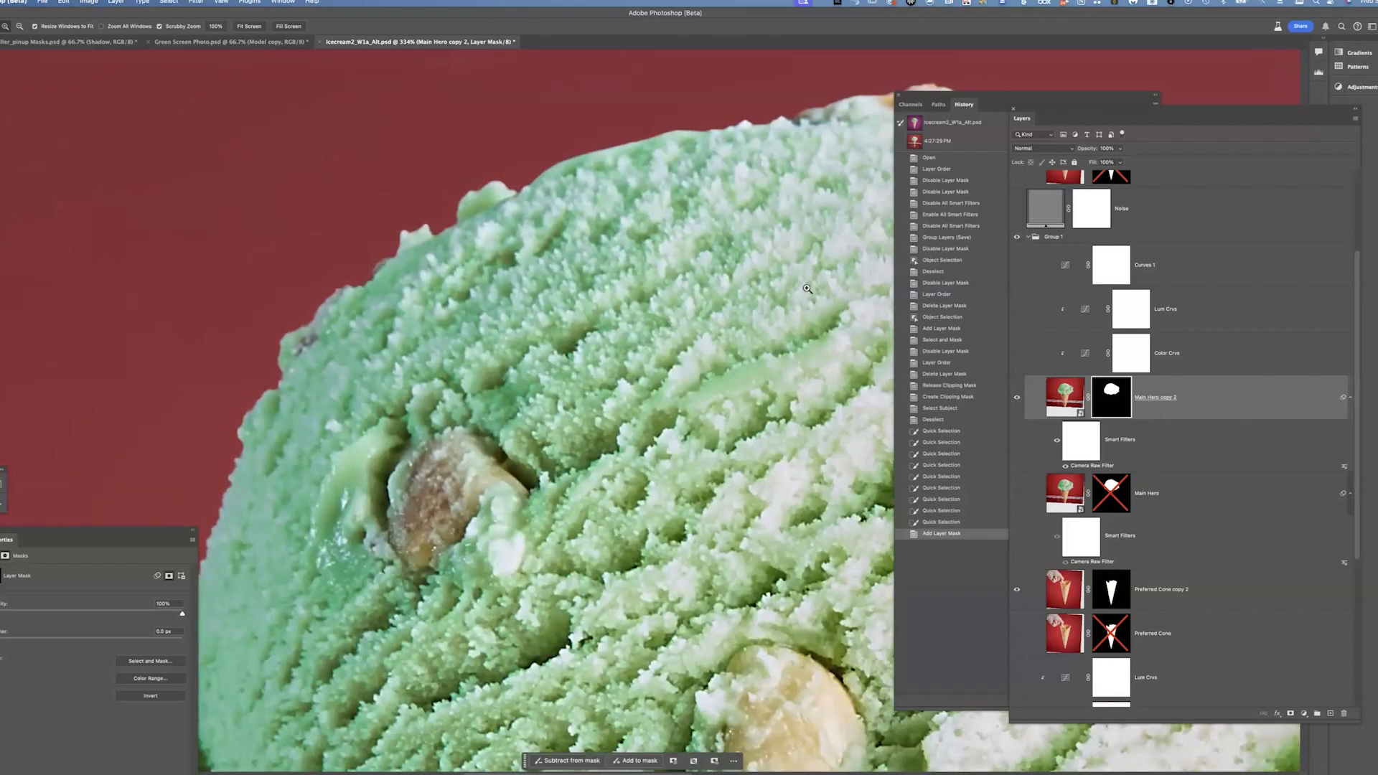
pyautogui.moveTo(808, 289); pyautogui.dragTo(467, 396)
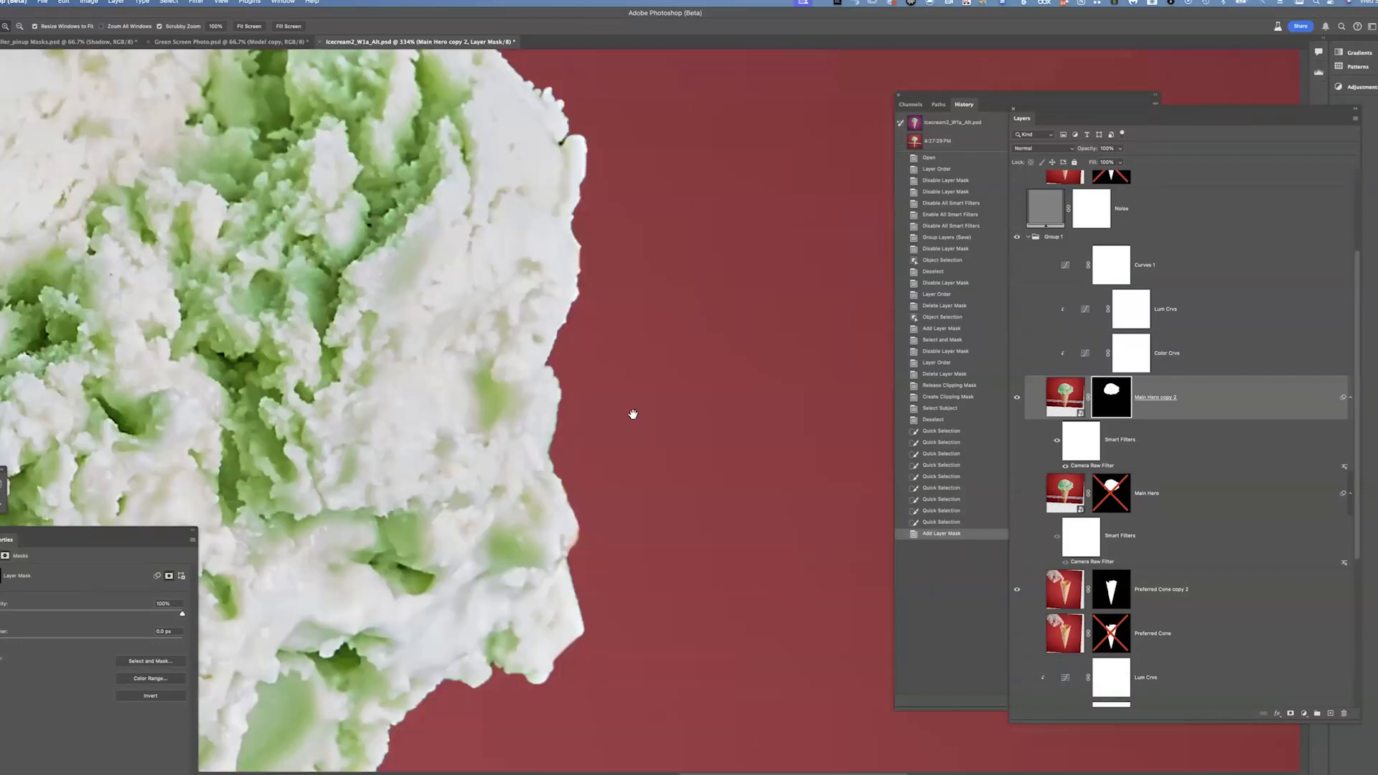
pyautogui.scroll(-5, 470, 354)
pyautogui.hscroll(-5, 470, 354)
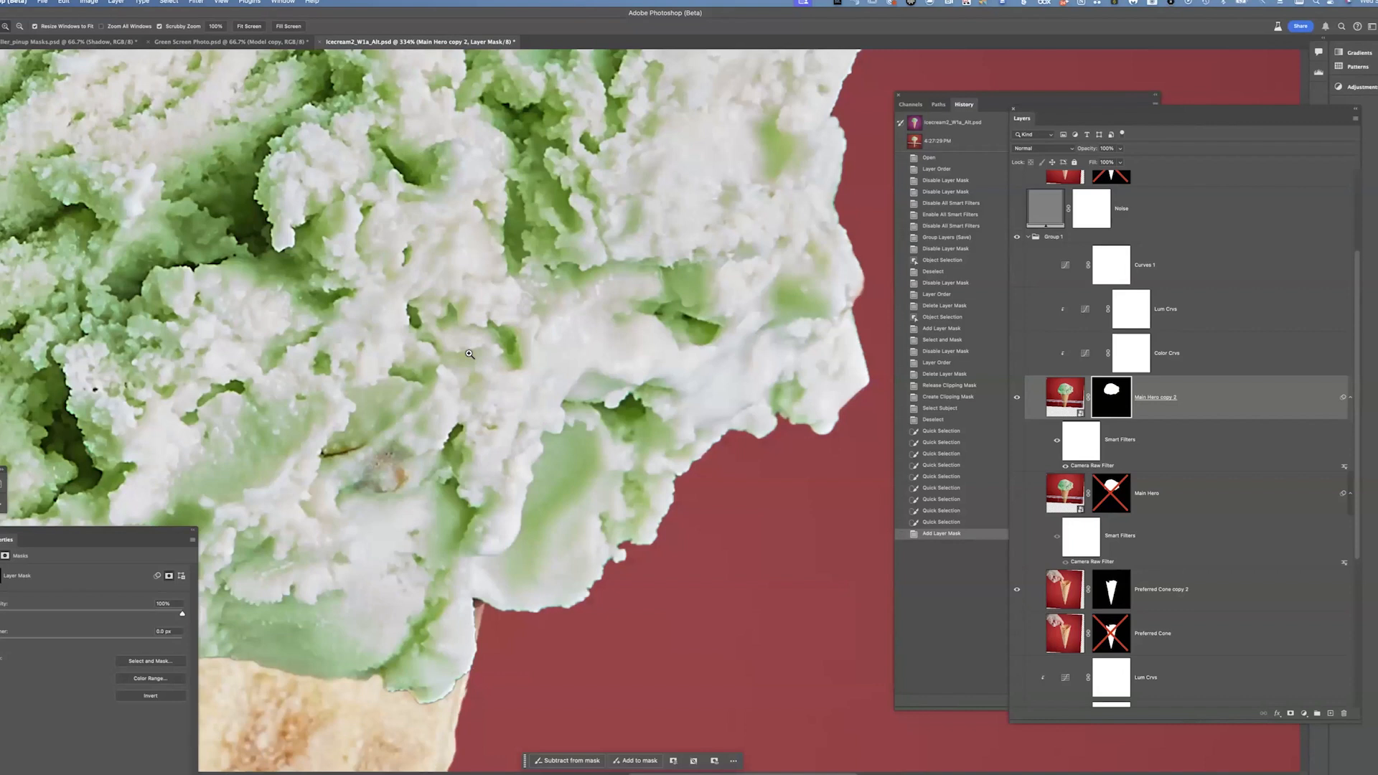
pyautogui.moveTo(469, 353); pyautogui.dragTo(1054, 754)
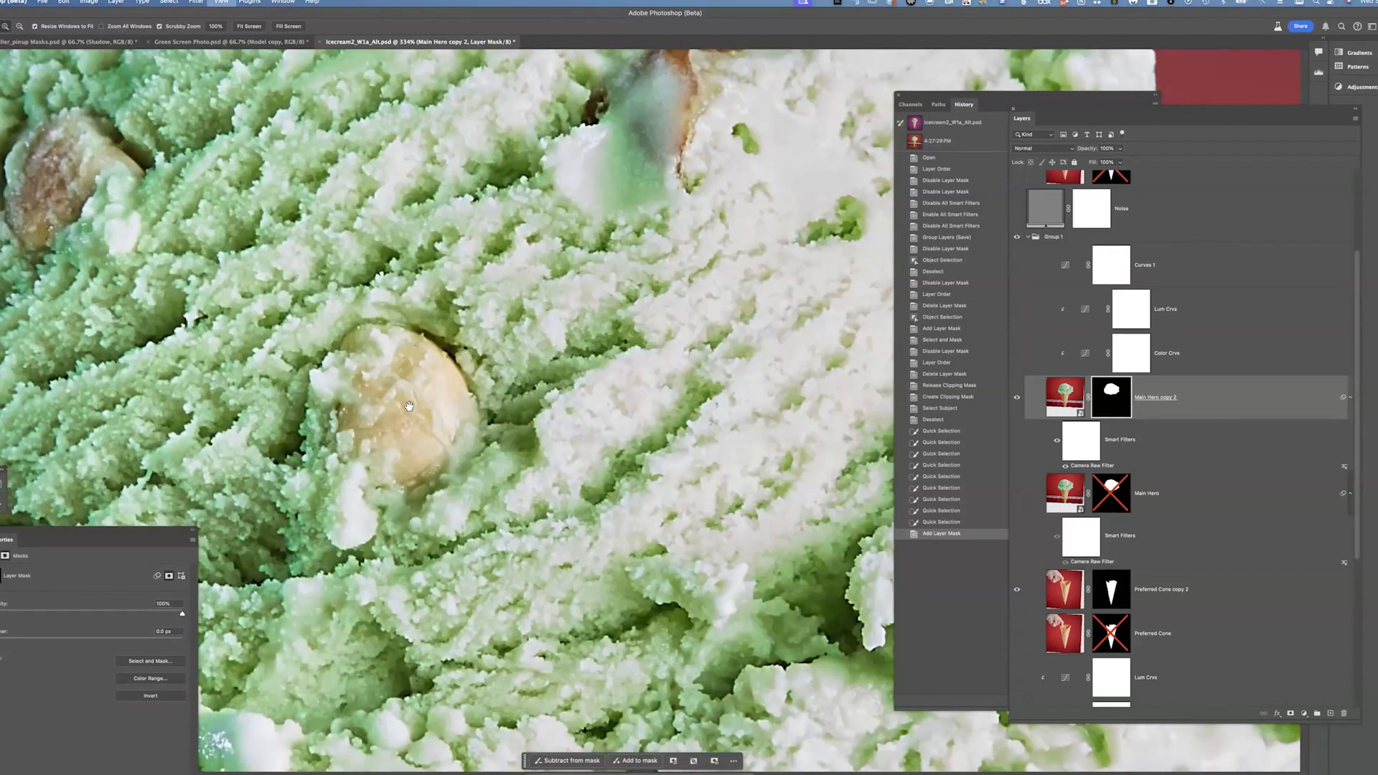
pyautogui.press('super+minus')
pyautogui.press('super+minus')
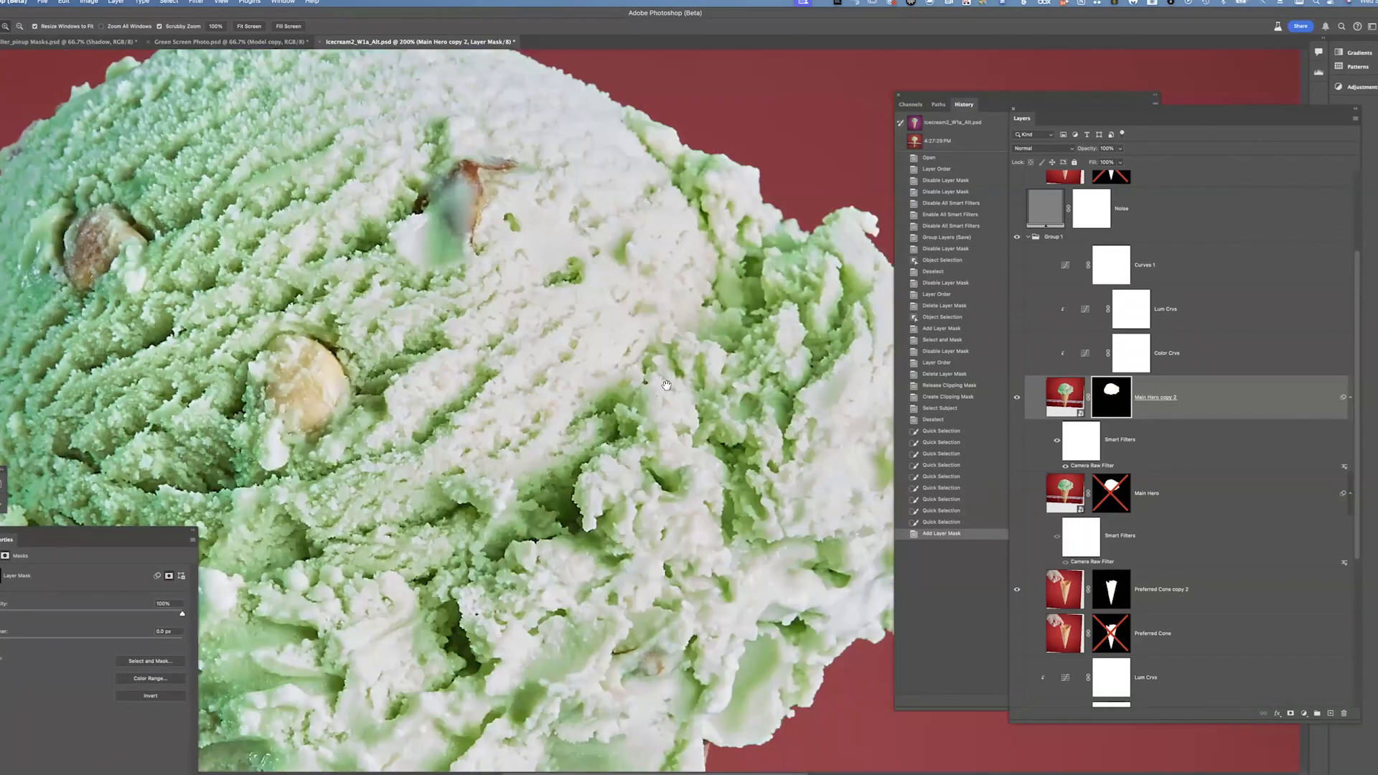
pyautogui.moveTo(506, 451); pyautogui.dragTo(447, 438)
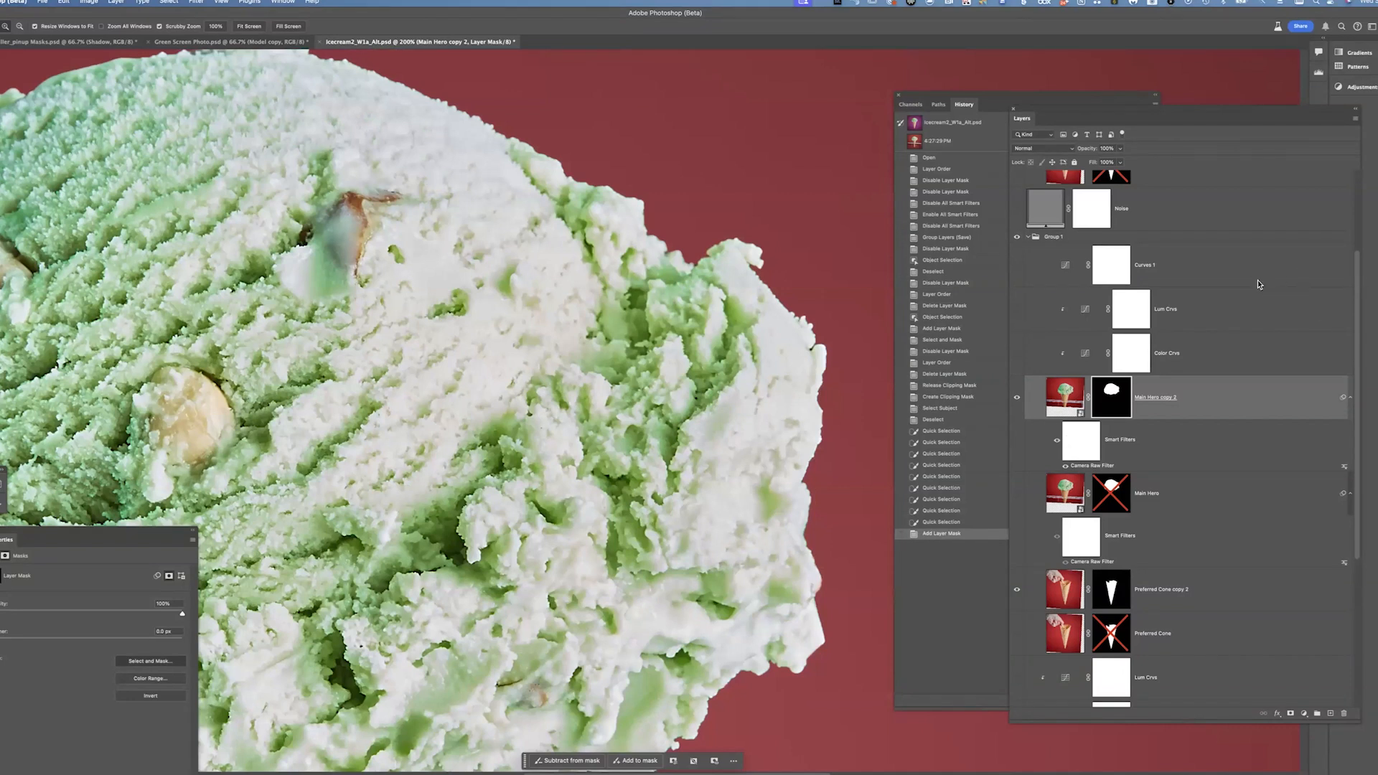
# Refine the scoop mask in Select and Mask with a slight feather and a negative Shift Edge, then apply it
pyautogui.press('super+alt+r')
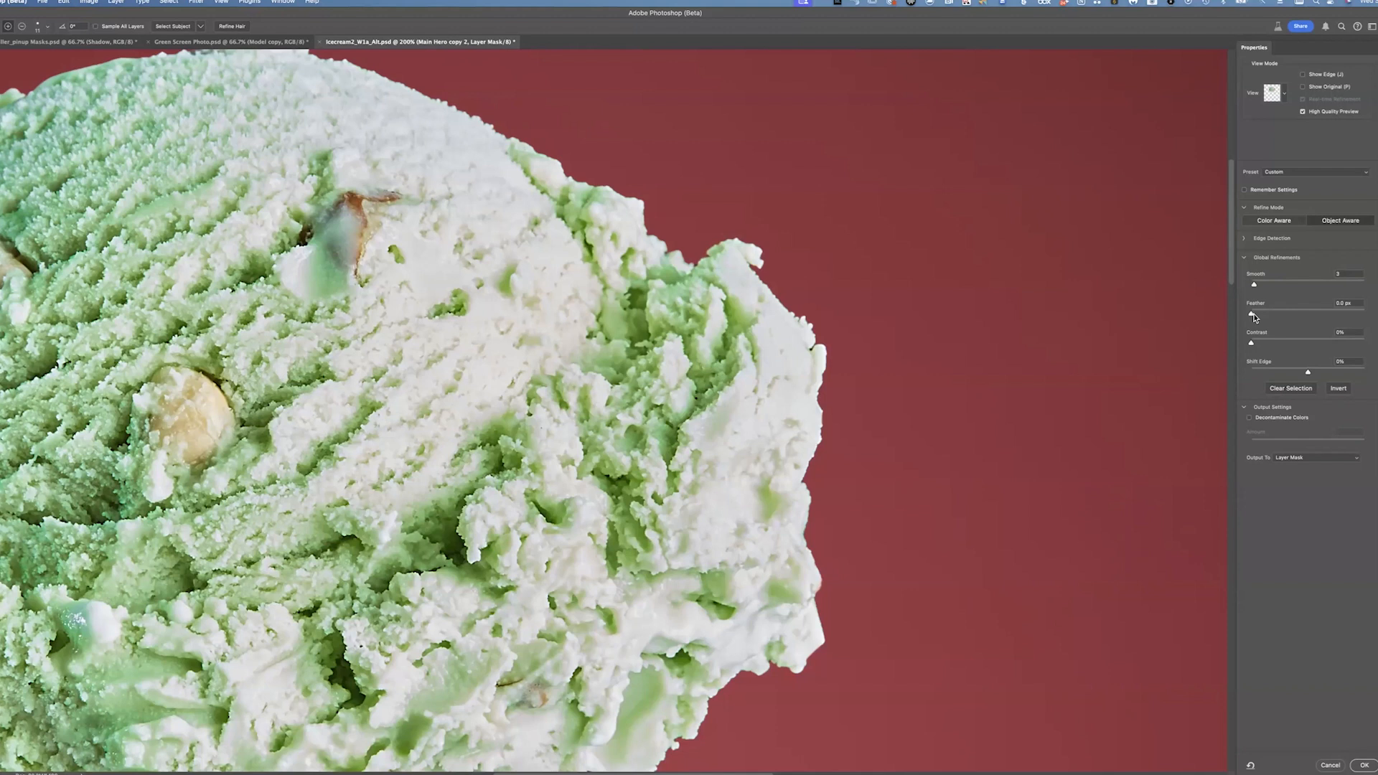
pyautogui.moveTo(1252, 315); pyautogui.dragTo(1256, 314)
pyautogui.moveTo(1308, 371); pyautogui.dragTo(1283, 373)
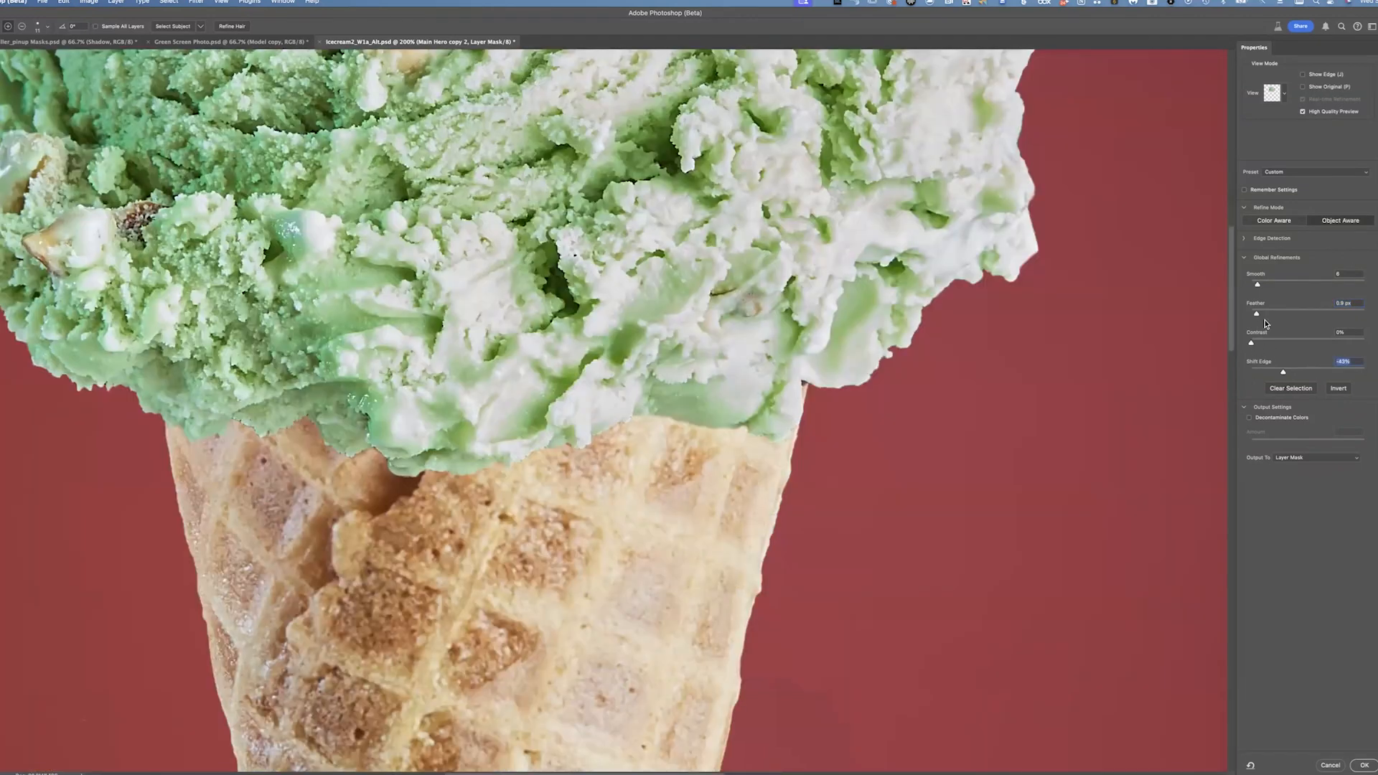
pyautogui.moveTo(1284, 372); pyautogui.dragTo(1260, 344)
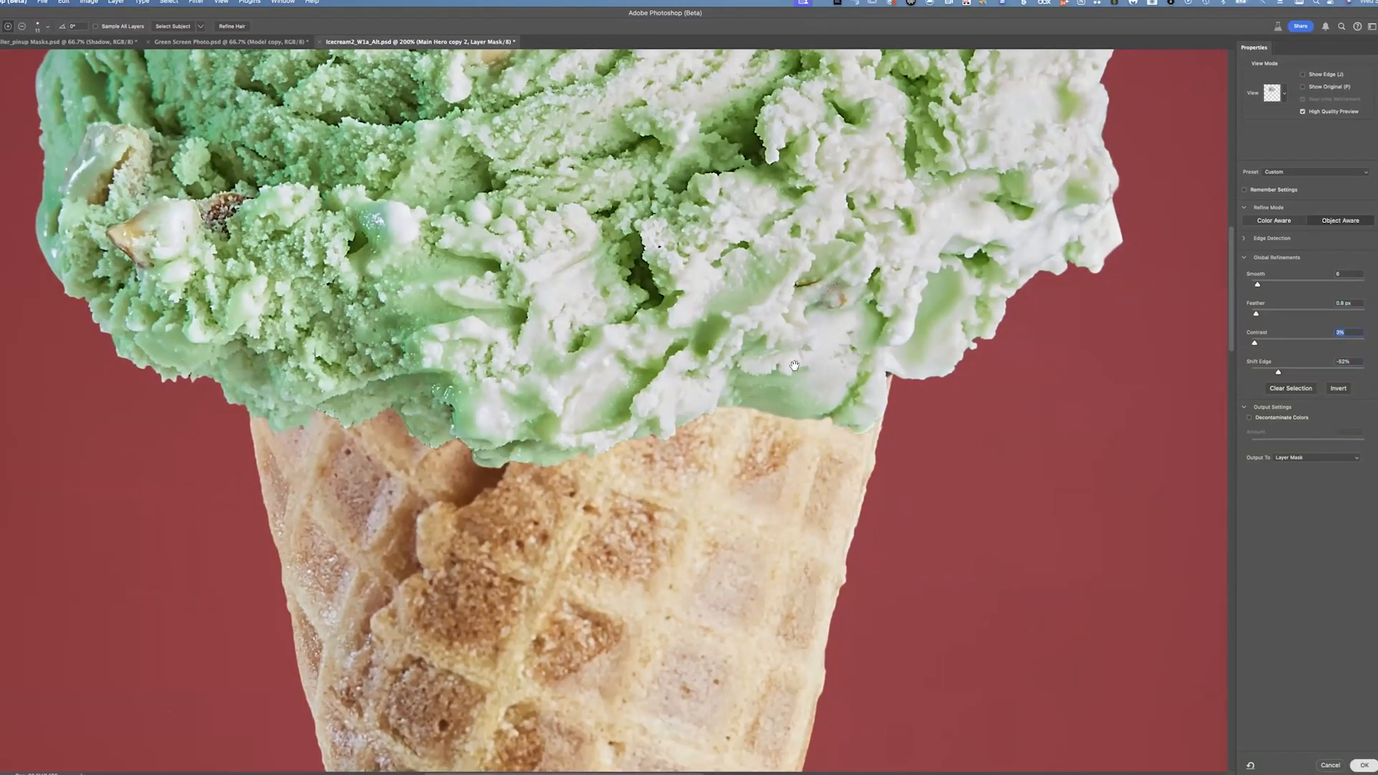
pyautogui.press('Return')
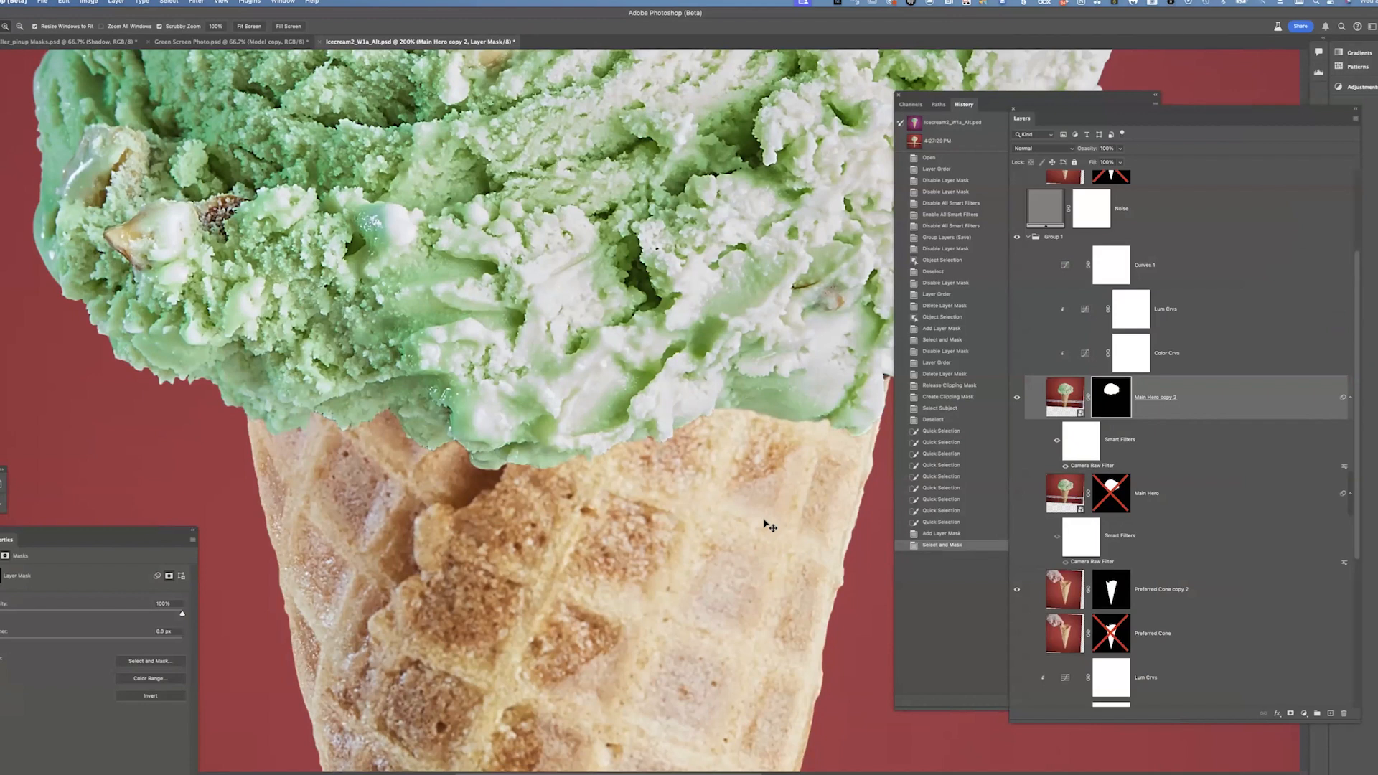
# Fit the image on screen and toggle the hero and cone copy layers on and off to compare the refined scoop edge
pyautogui.press('super+0')
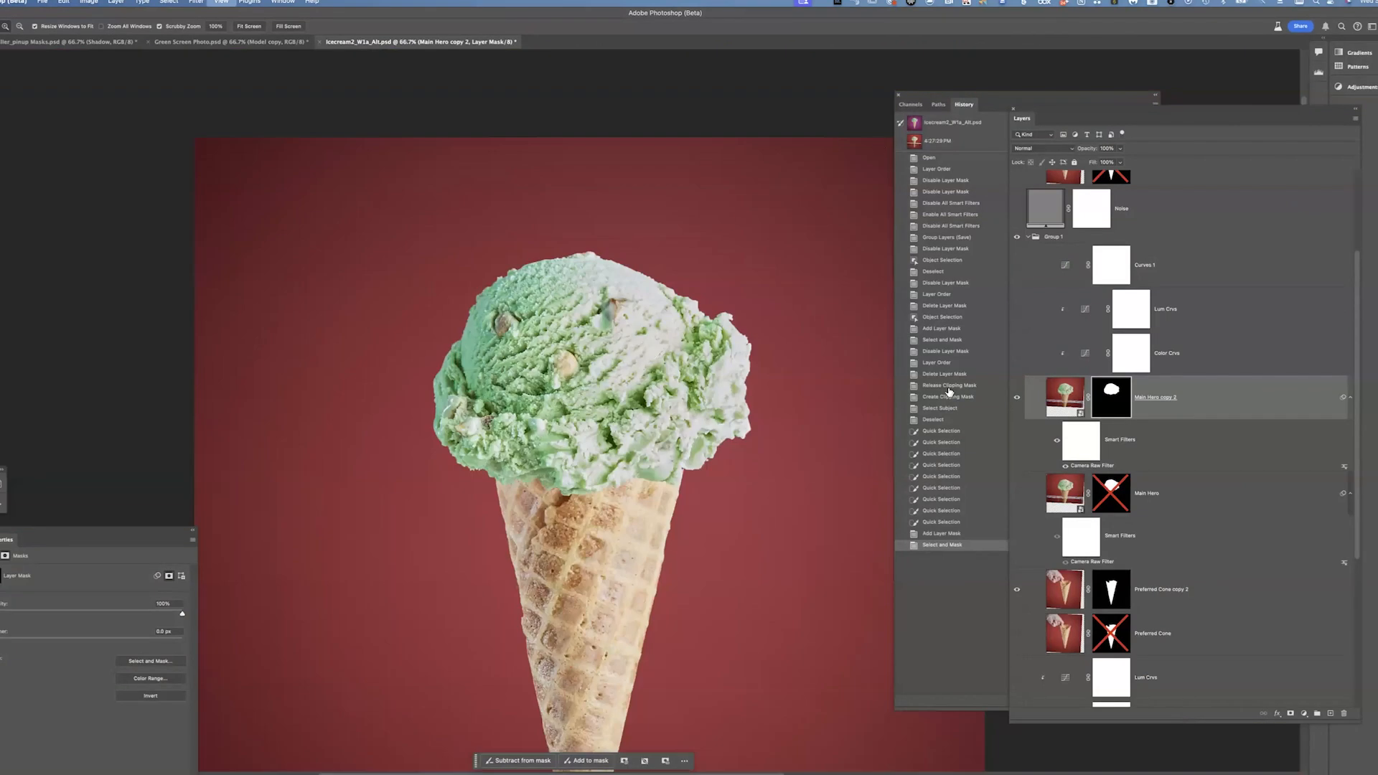
pyautogui.click(1016, 398)
pyautogui.click(1017, 399)
pyautogui.click(1017, 592)
pyautogui.click(1017, 591)
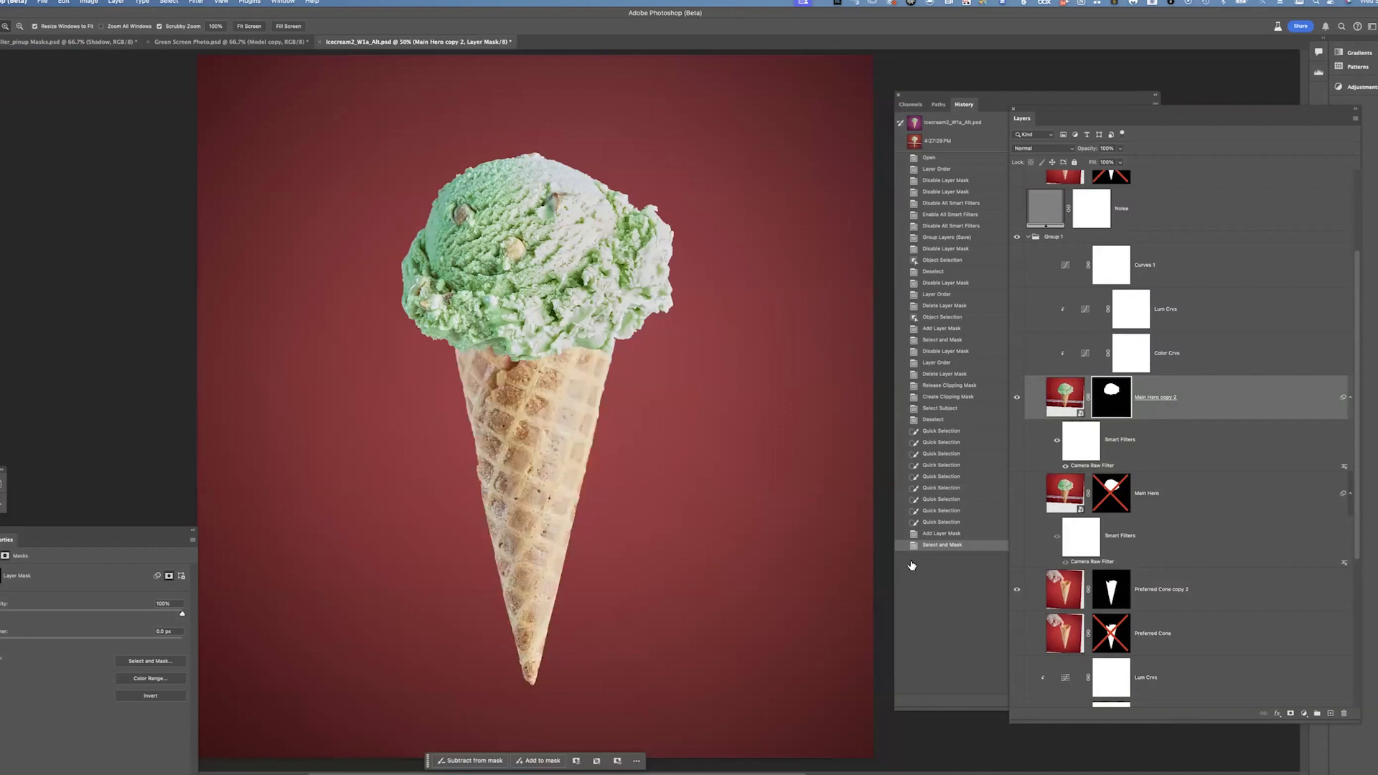
pyautogui.press('super+minus')
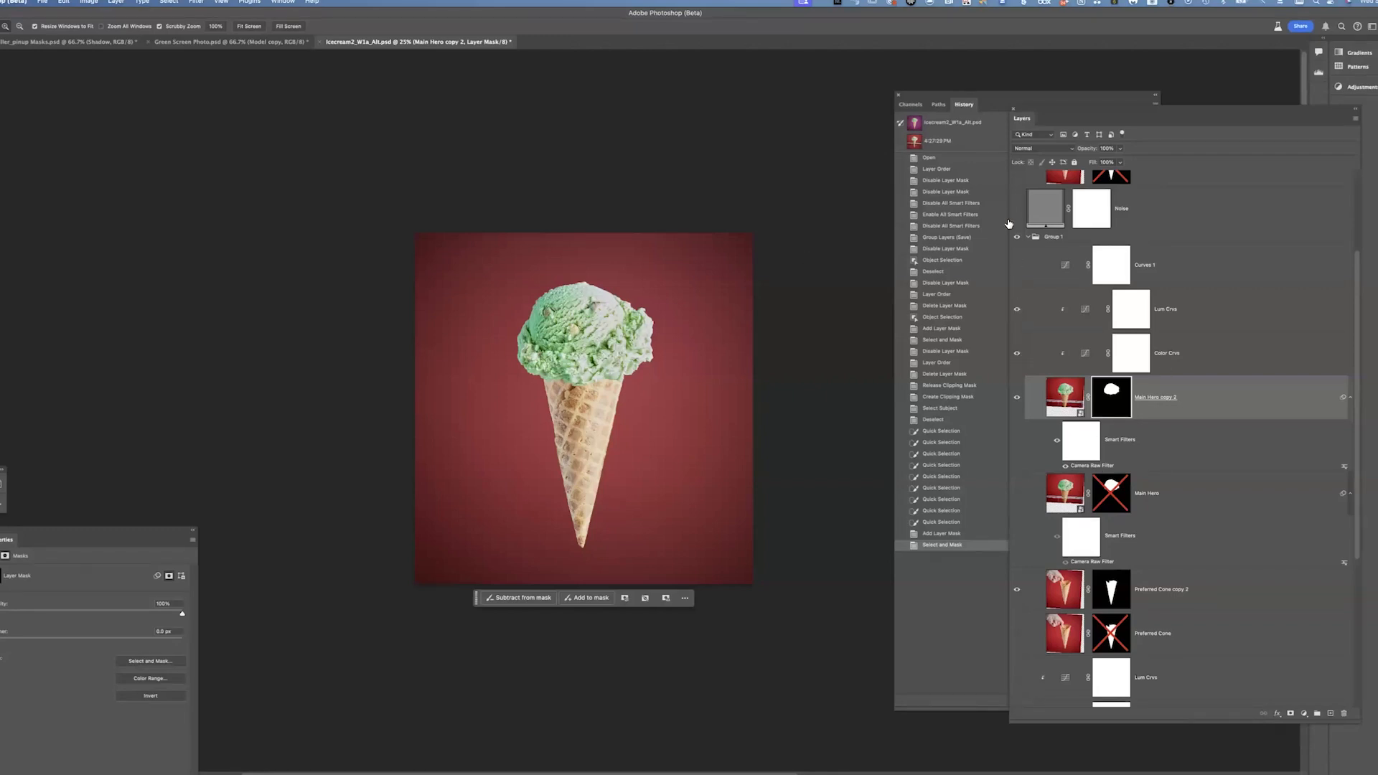
# Review the Lum Crvs, Color Crvs and Curves 1 adjustments, toggling their visibility to compare their effect on the scoop
pyautogui.click(1213, 325)
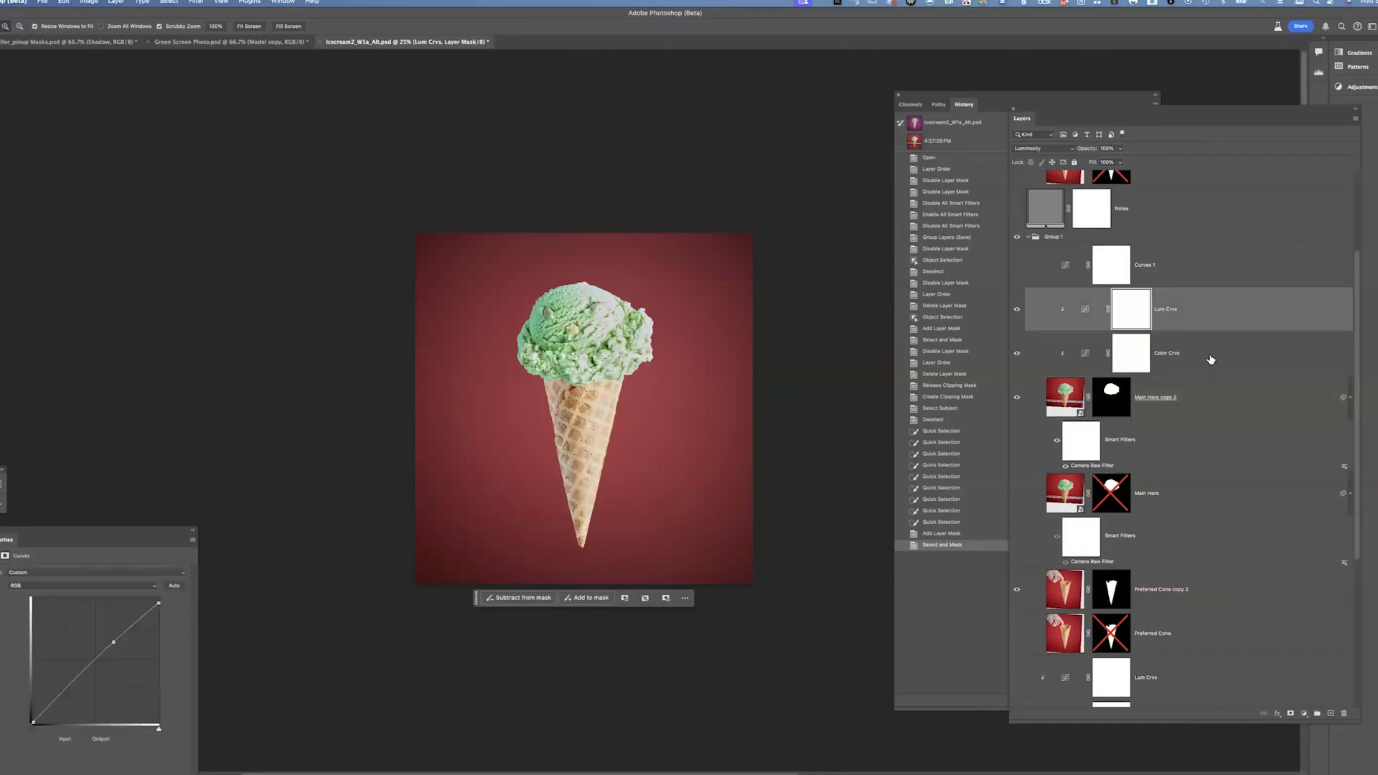
pyautogui.click(1211, 360)
pyautogui.click(1110, 323)
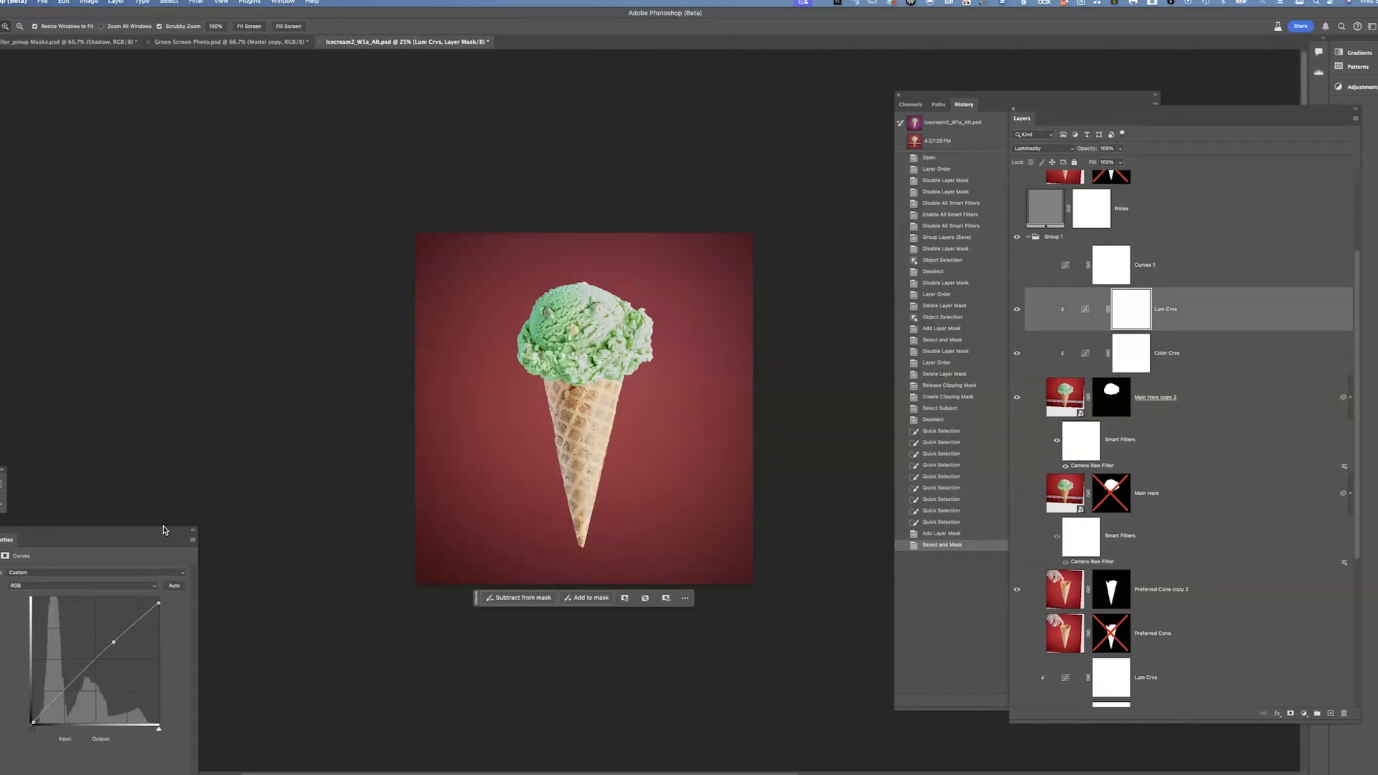
pyautogui.moveTo(165, 468); pyautogui.dragTo(169, 447)
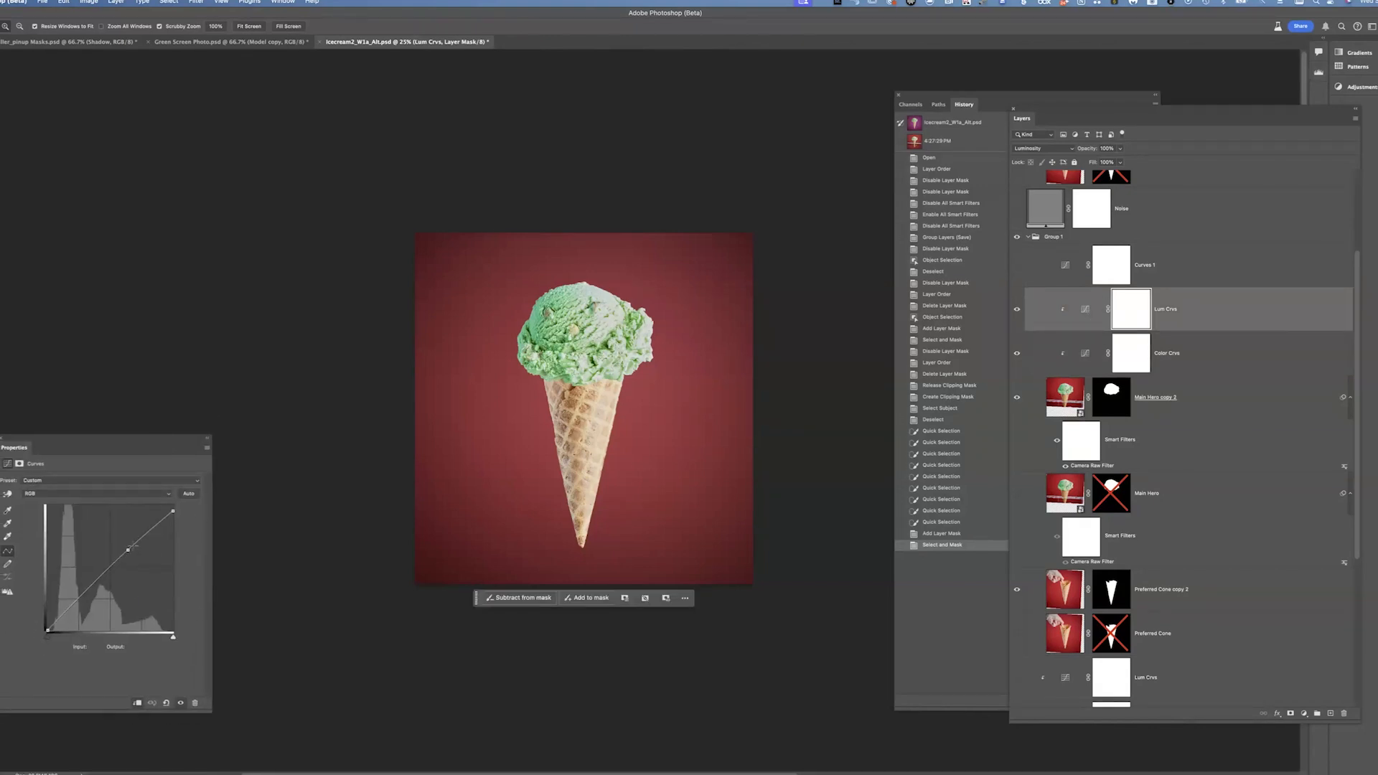
pyautogui.click(1113, 348)
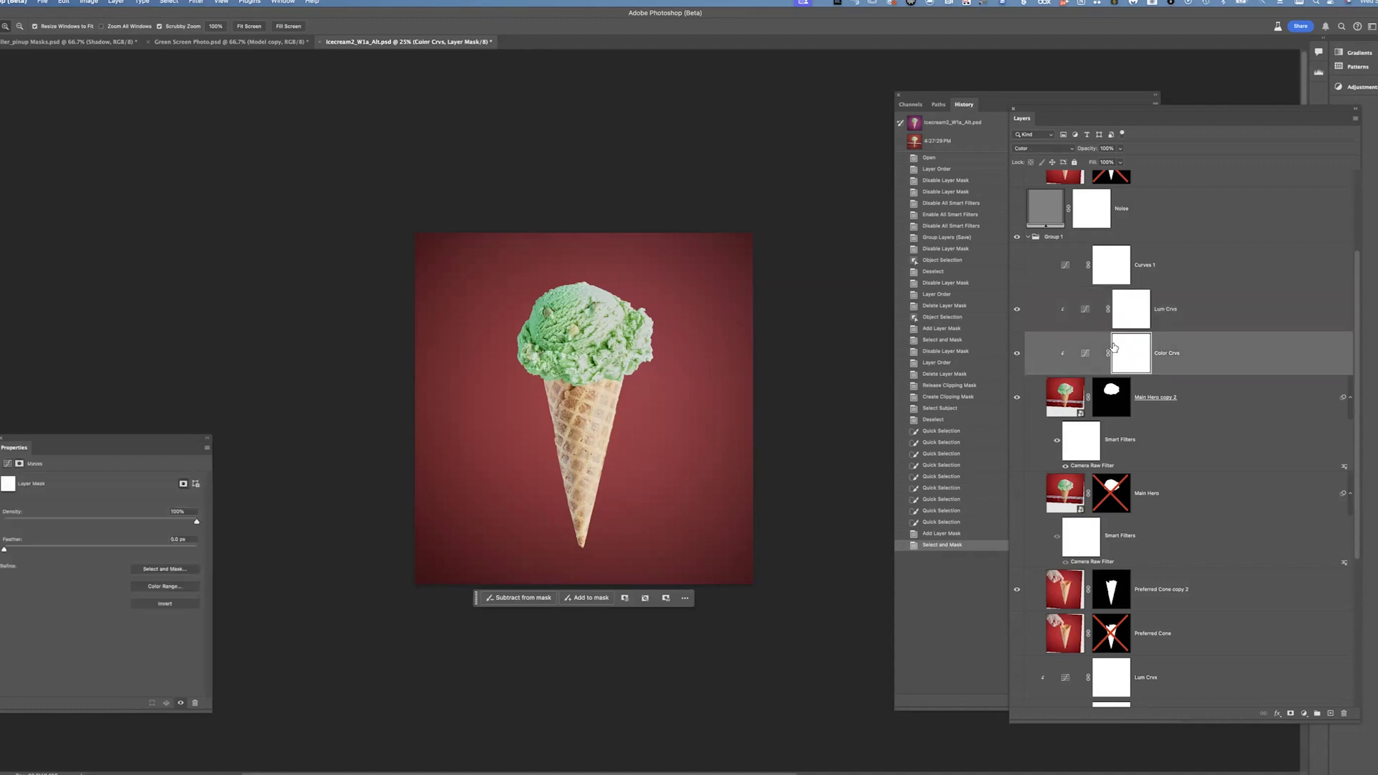
pyautogui.click(1077, 358)
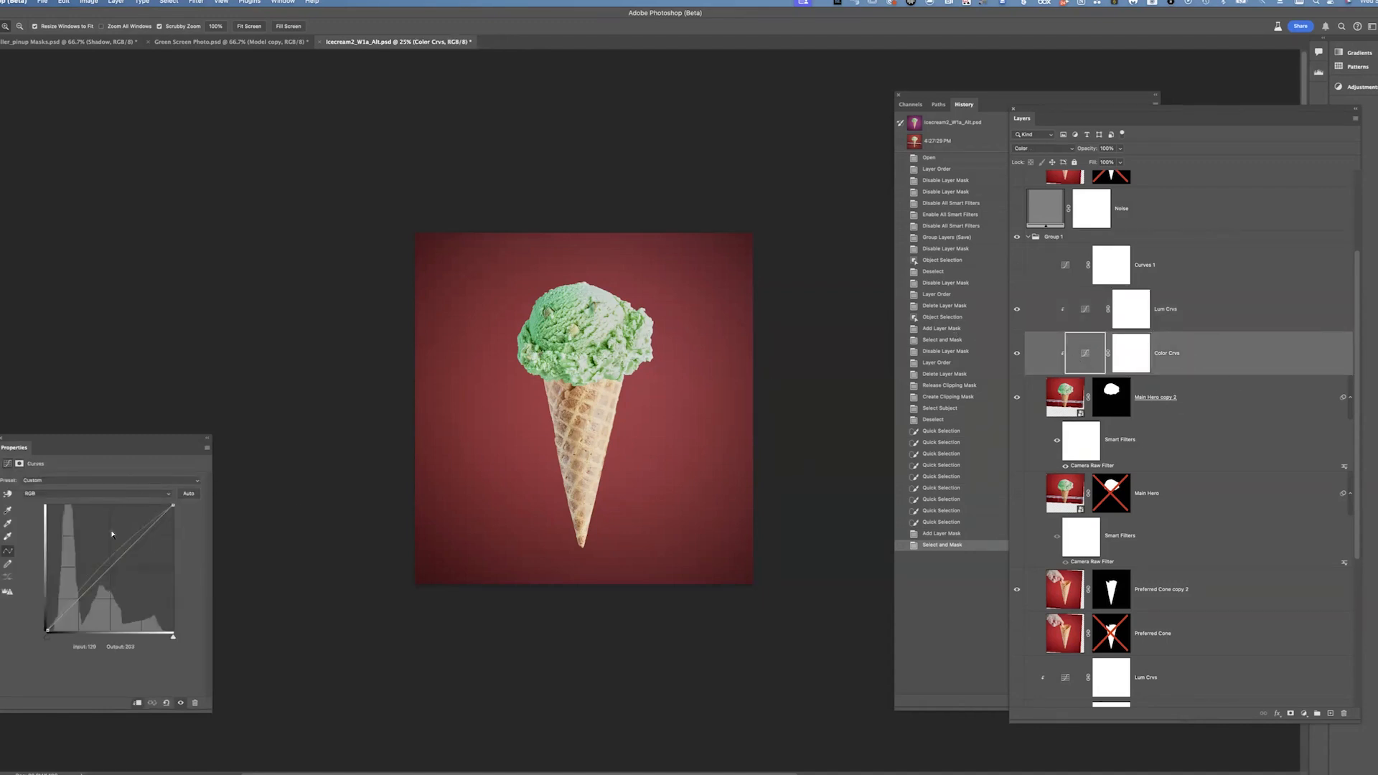
pyautogui.click(1016, 353)
pyautogui.click(1016, 353)
pyautogui.click(1016, 353)
pyautogui.click(1016, 353)
pyautogui.click(1017, 267)
pyautogui.click(1184, 276)
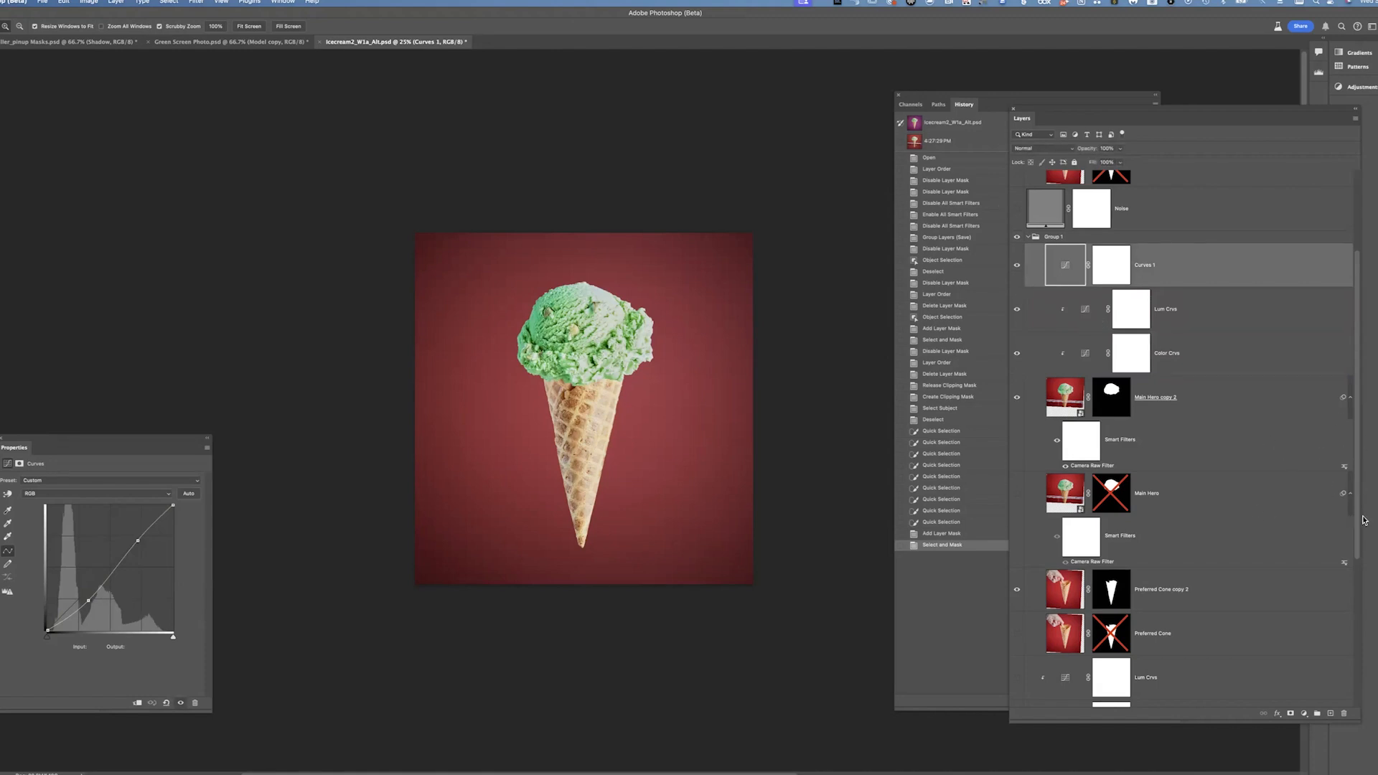
# Check the BG layer at the bottom of the stack and reselect the Main Hero copy 2 layer
pyautogui.scroll(-5, 1359, 535)
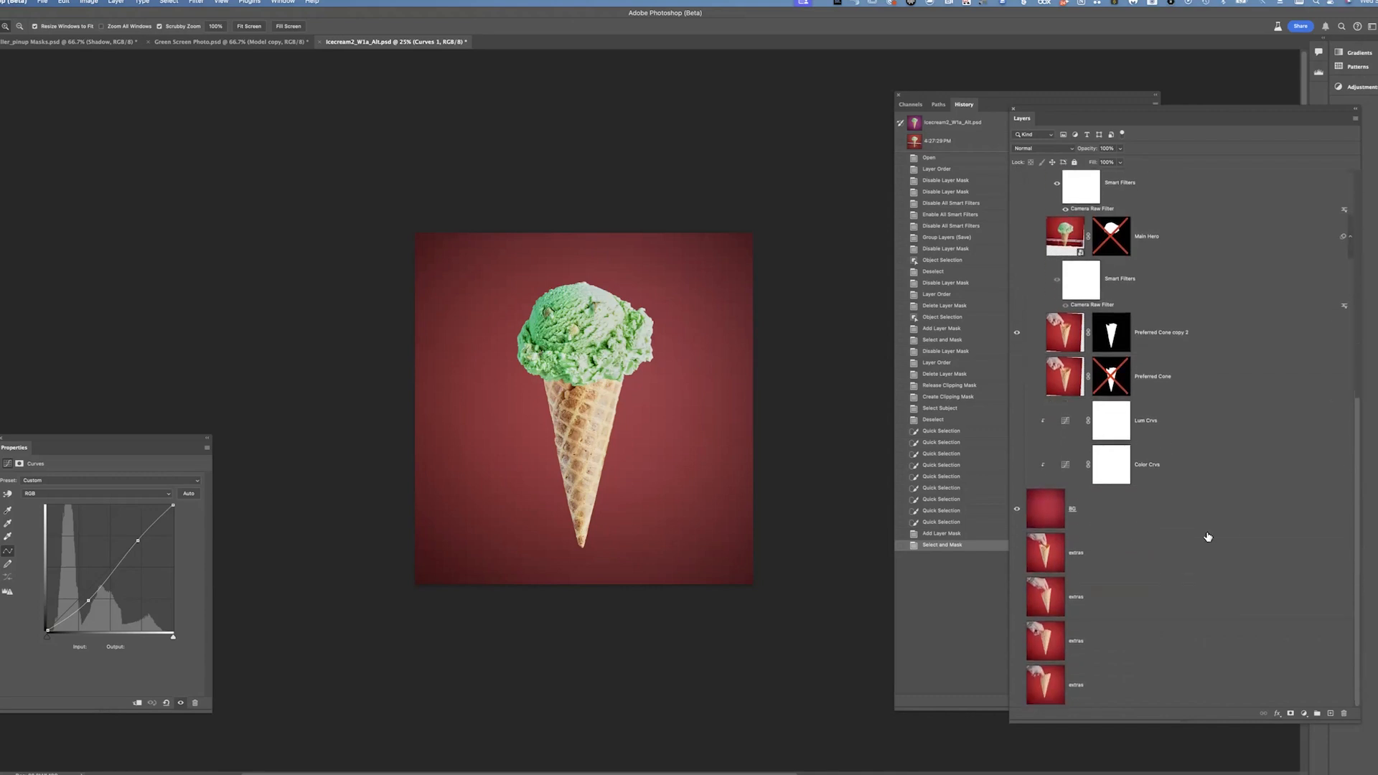
pyautogui.click(1166, 518)
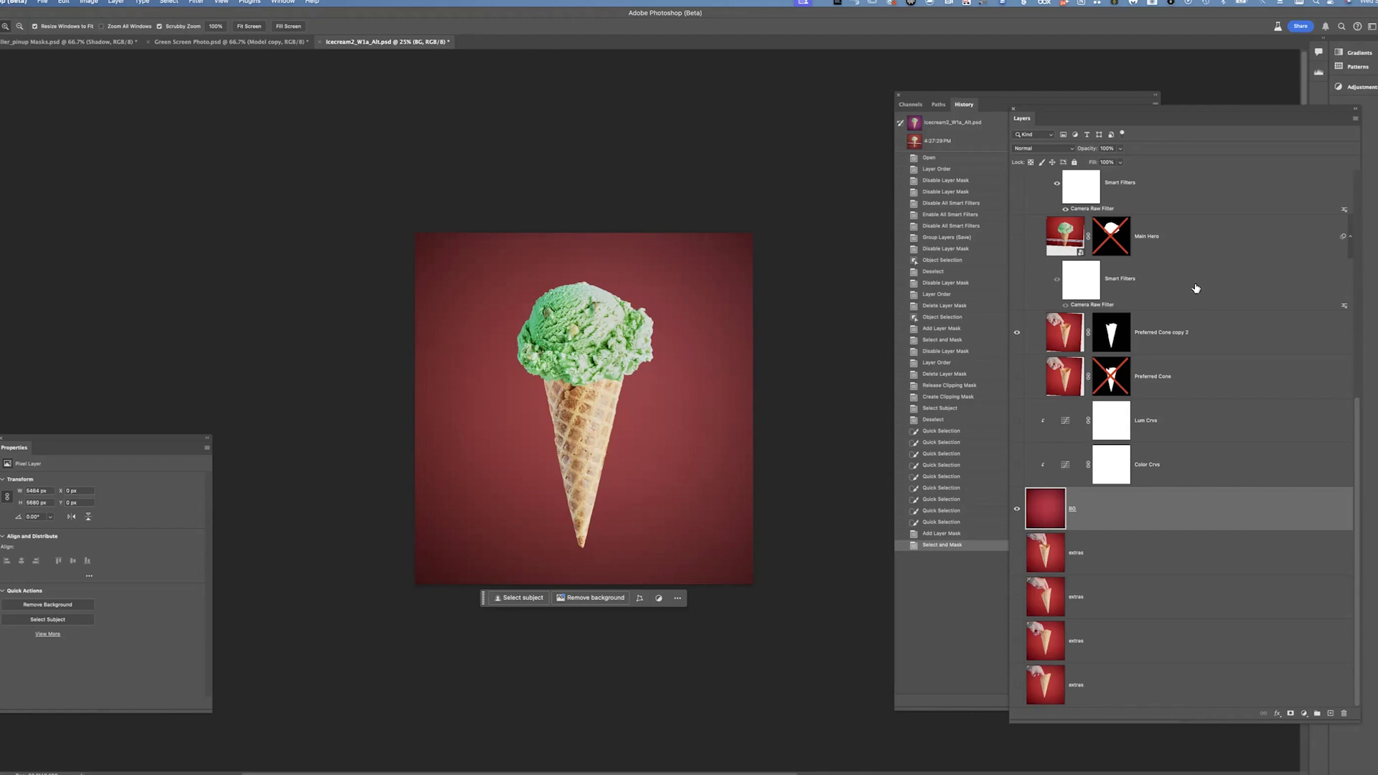
pyautogui.scroll(1, 1358, 414)
pyautogui.scroll(5, 1358, 414)
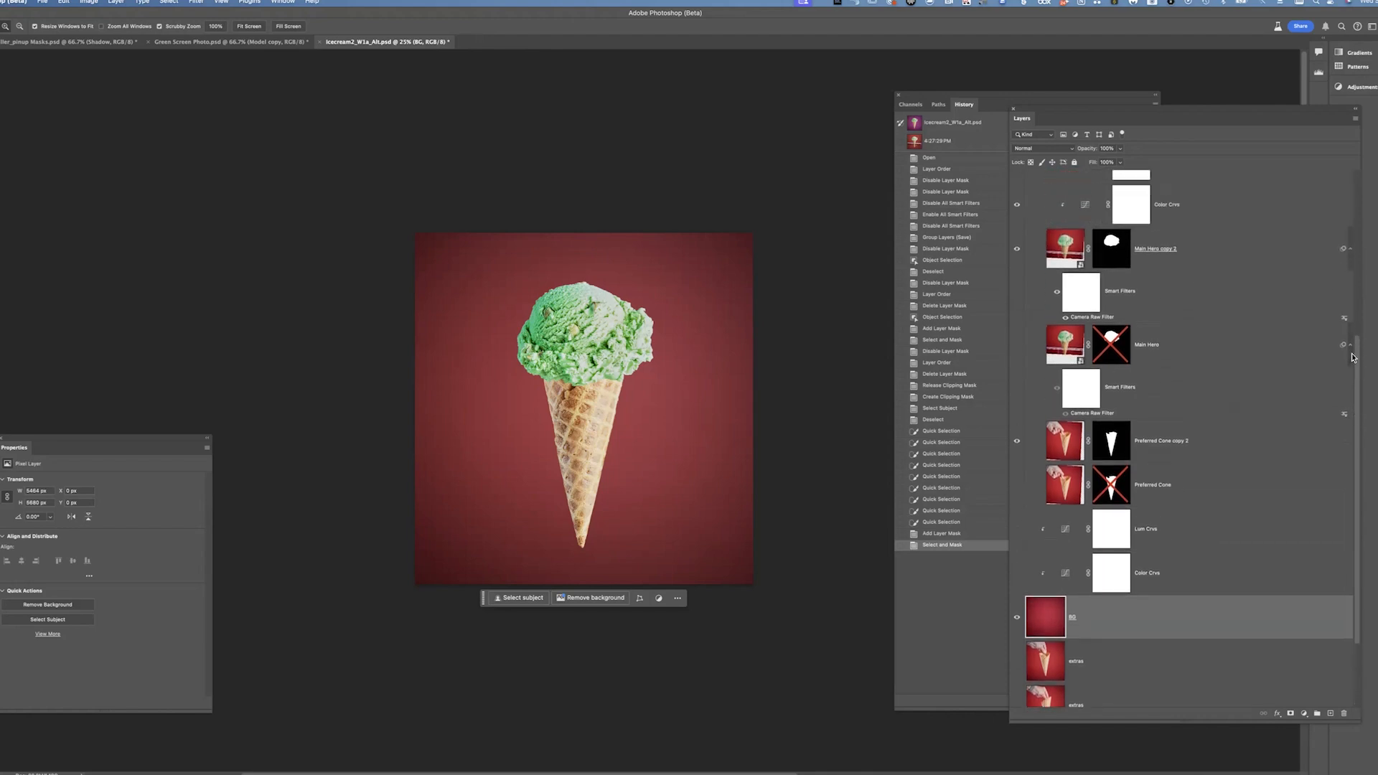
pyautogui.click(1047, 254)
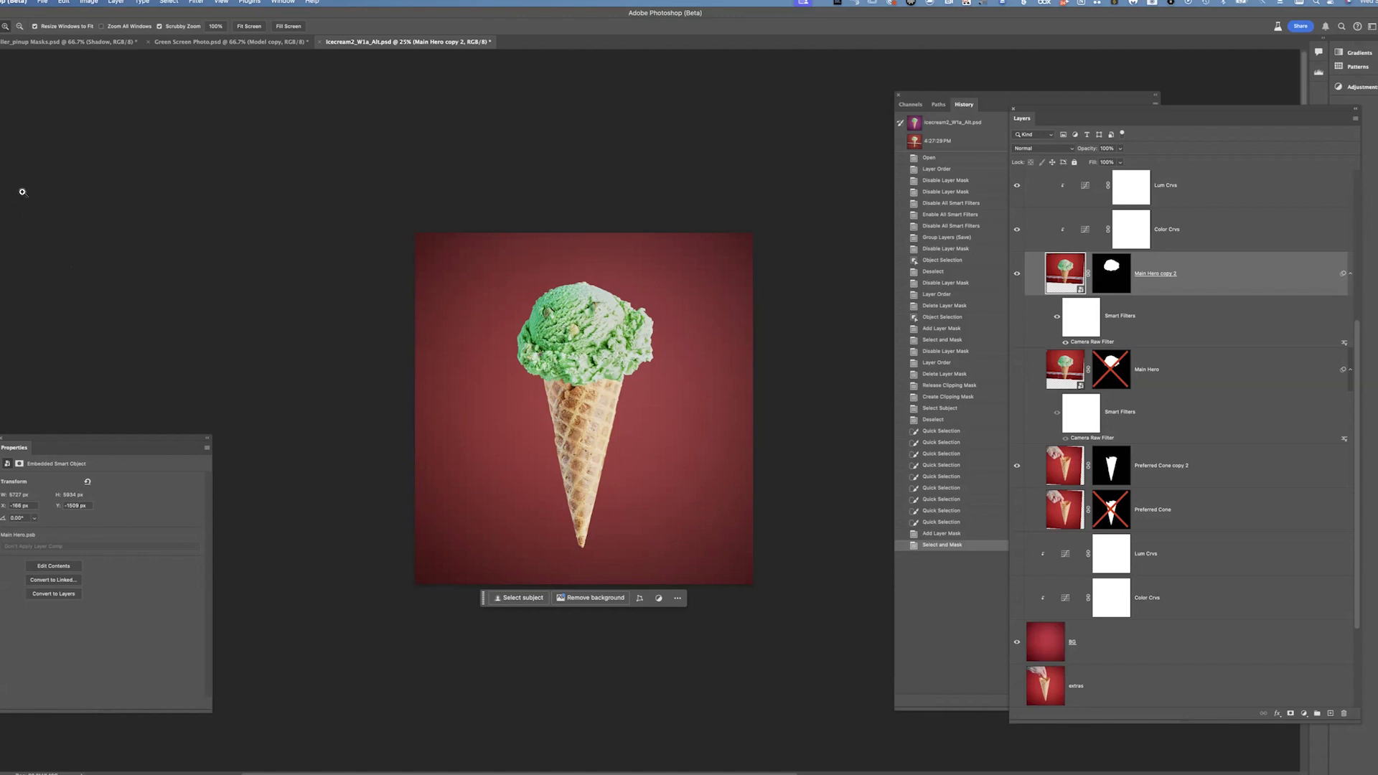
# Switch to the Eyedropper tool and open the Color panel beside the image
pyautogui.press('i')
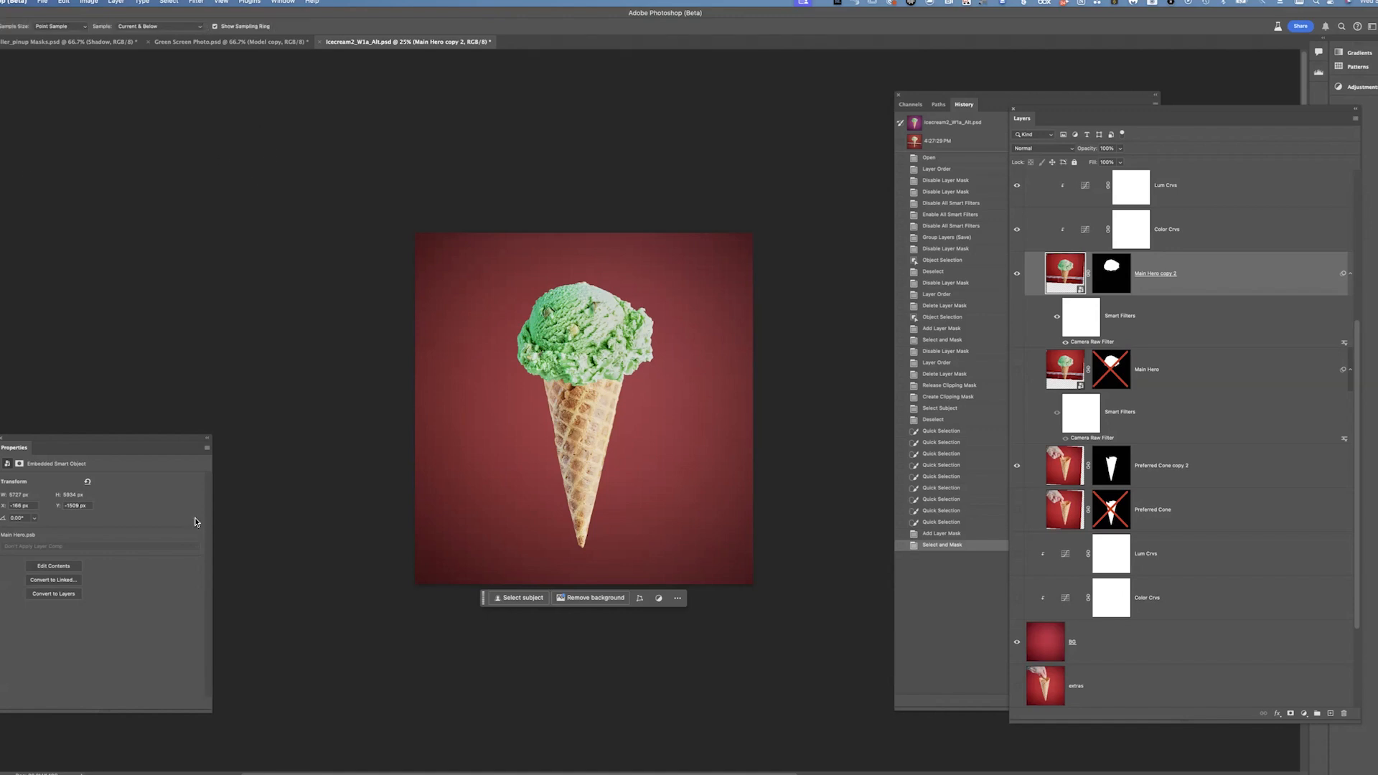
pyautogui.click(285, 2)
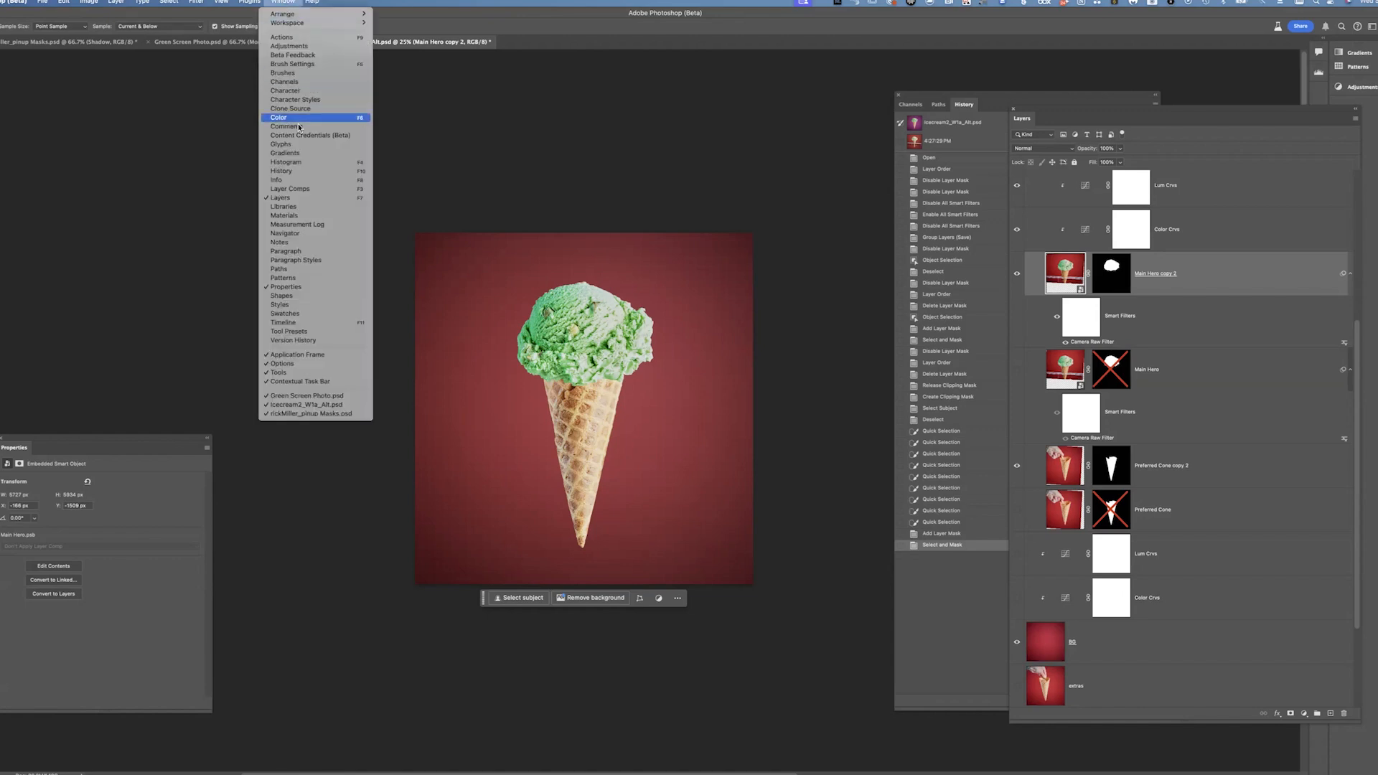
pyautogui.press('Escape')
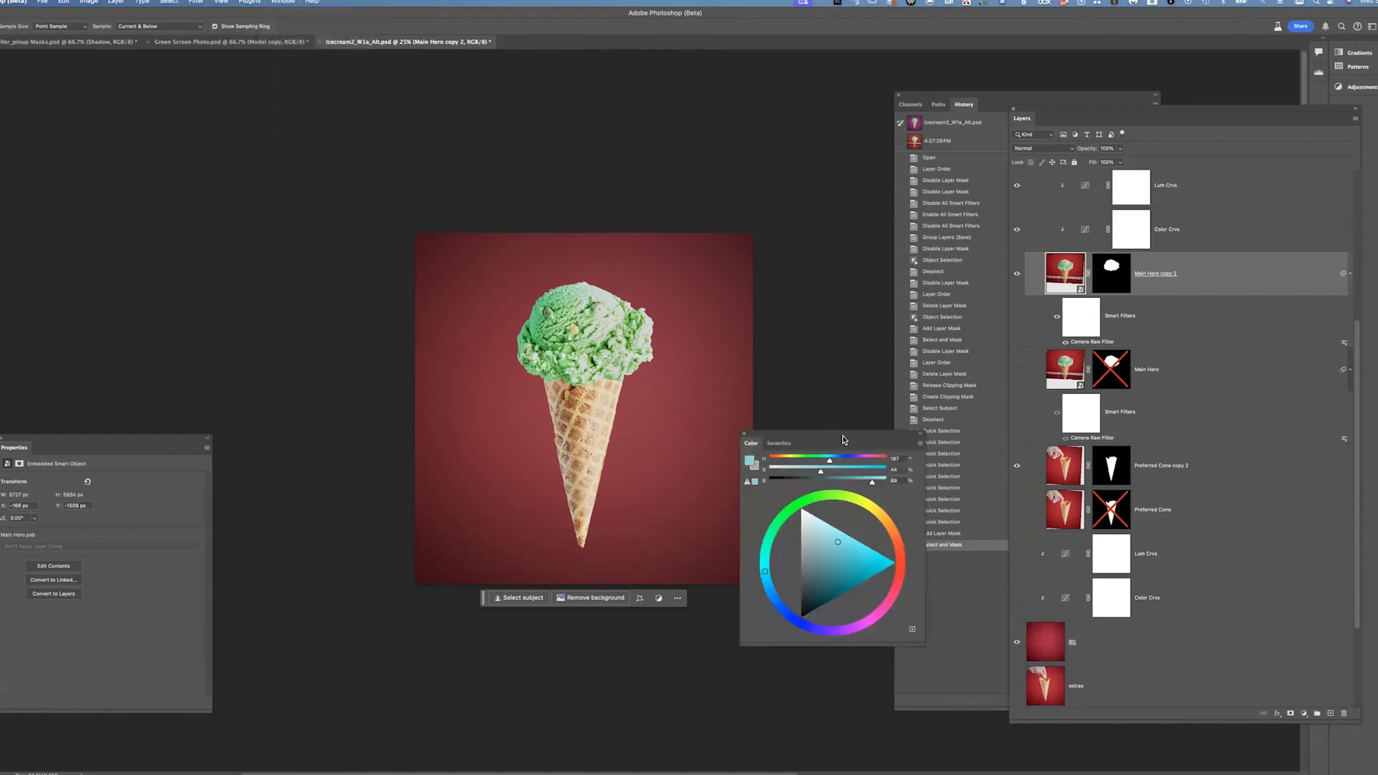
pyautogui.click(919, 443)
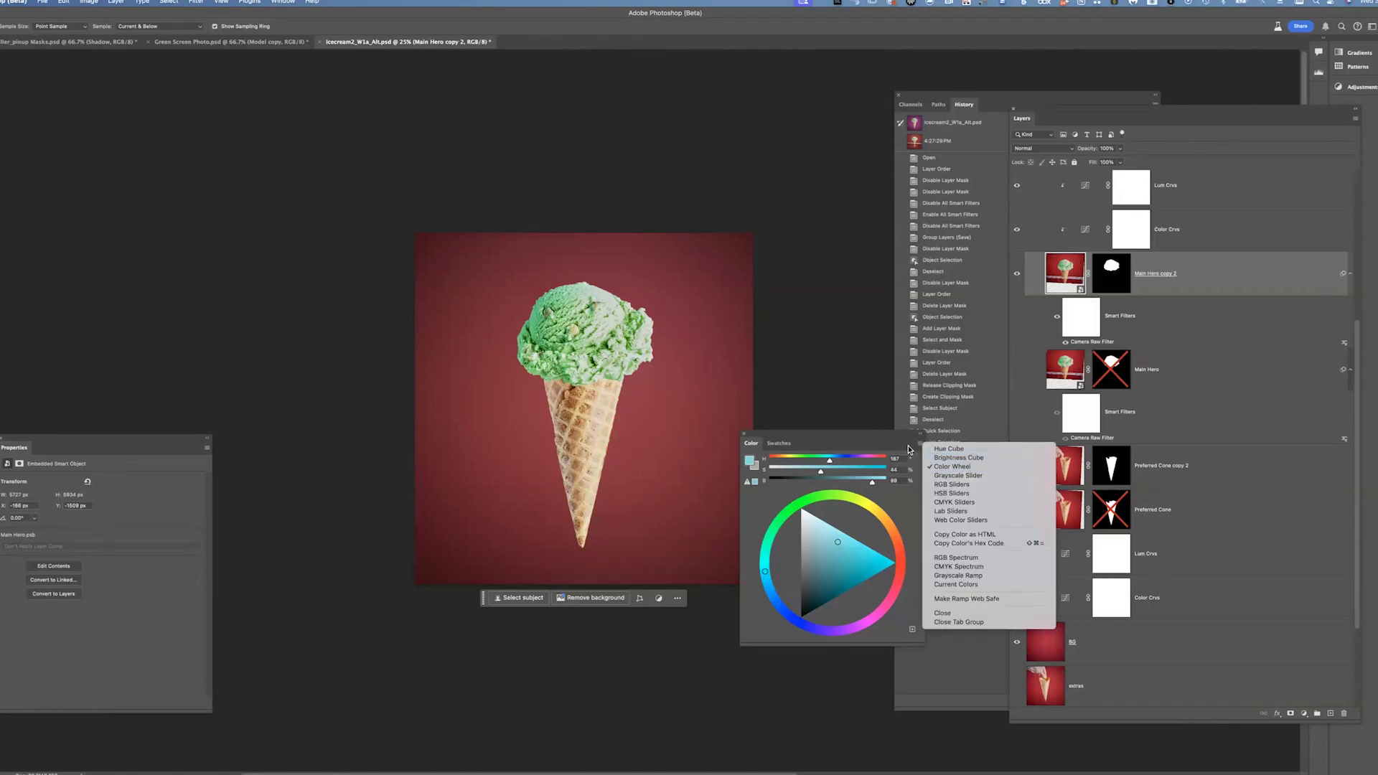
pyautogui.click(918, 447)
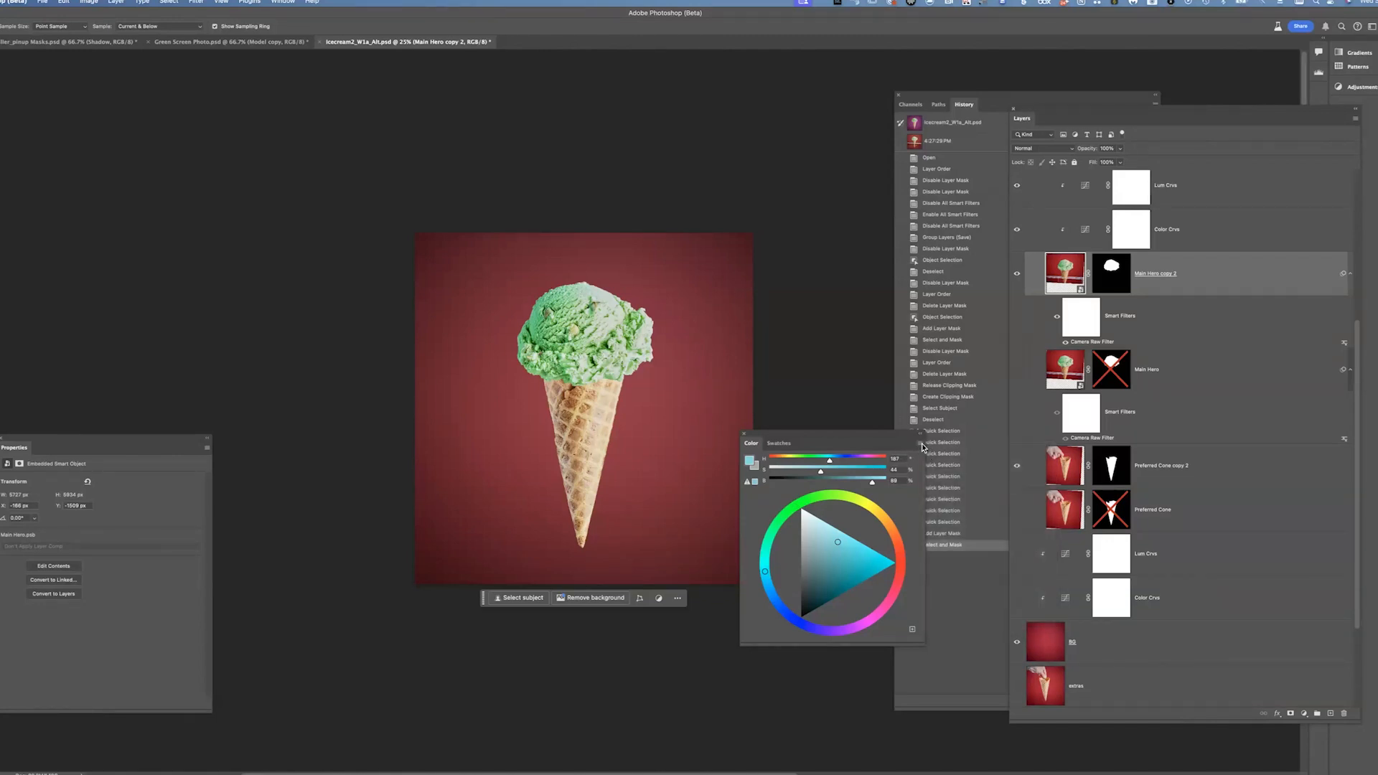
pyautogui.click(922, 445)
pyautogui.click(967, 625)
pyautogui.moveTo(854, 438); pyautogui.dragTo(886, 470)
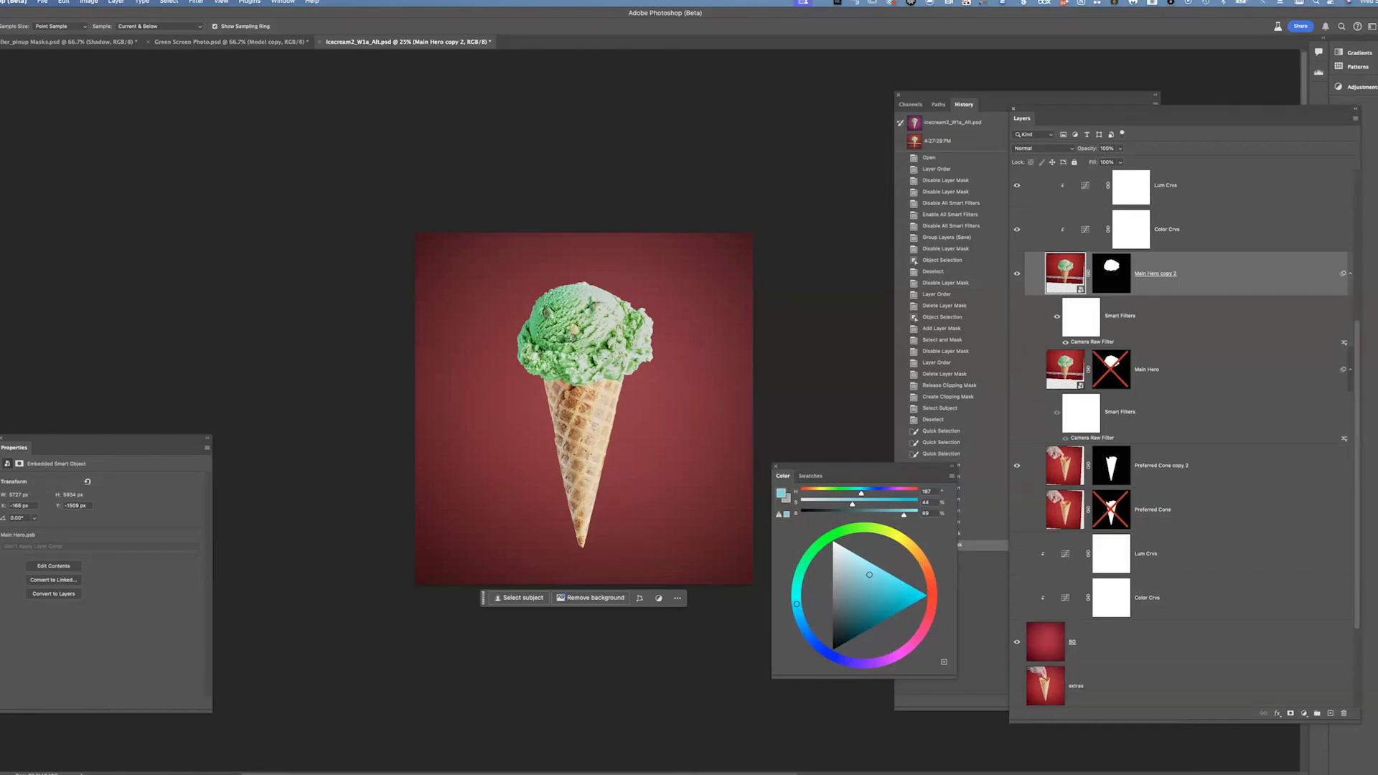
# Sample the scoop's green and the red background with the Eyedropper to compare their colours
pyautogui.moveTo(557, 339); pyautogui.dragTo(554, 337)
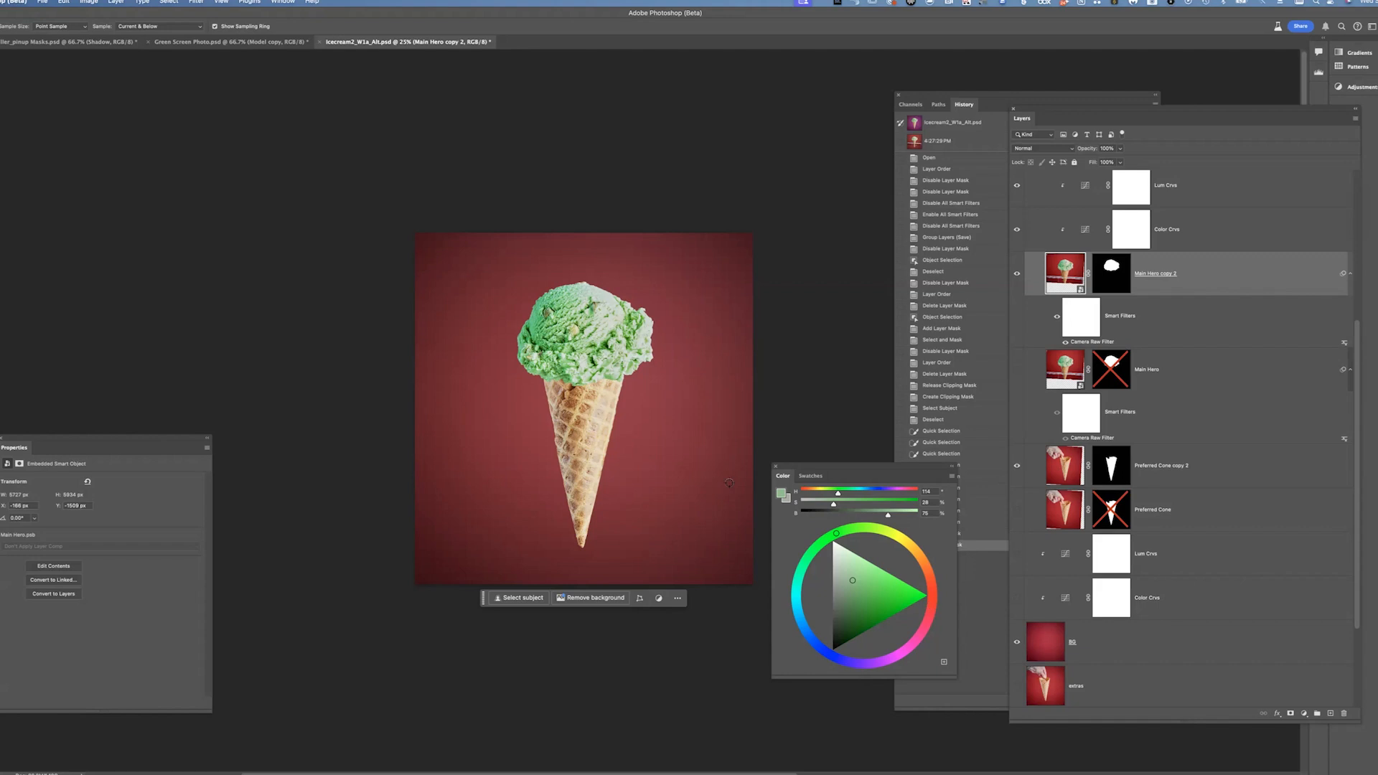
pyautogui.click(707, 498)
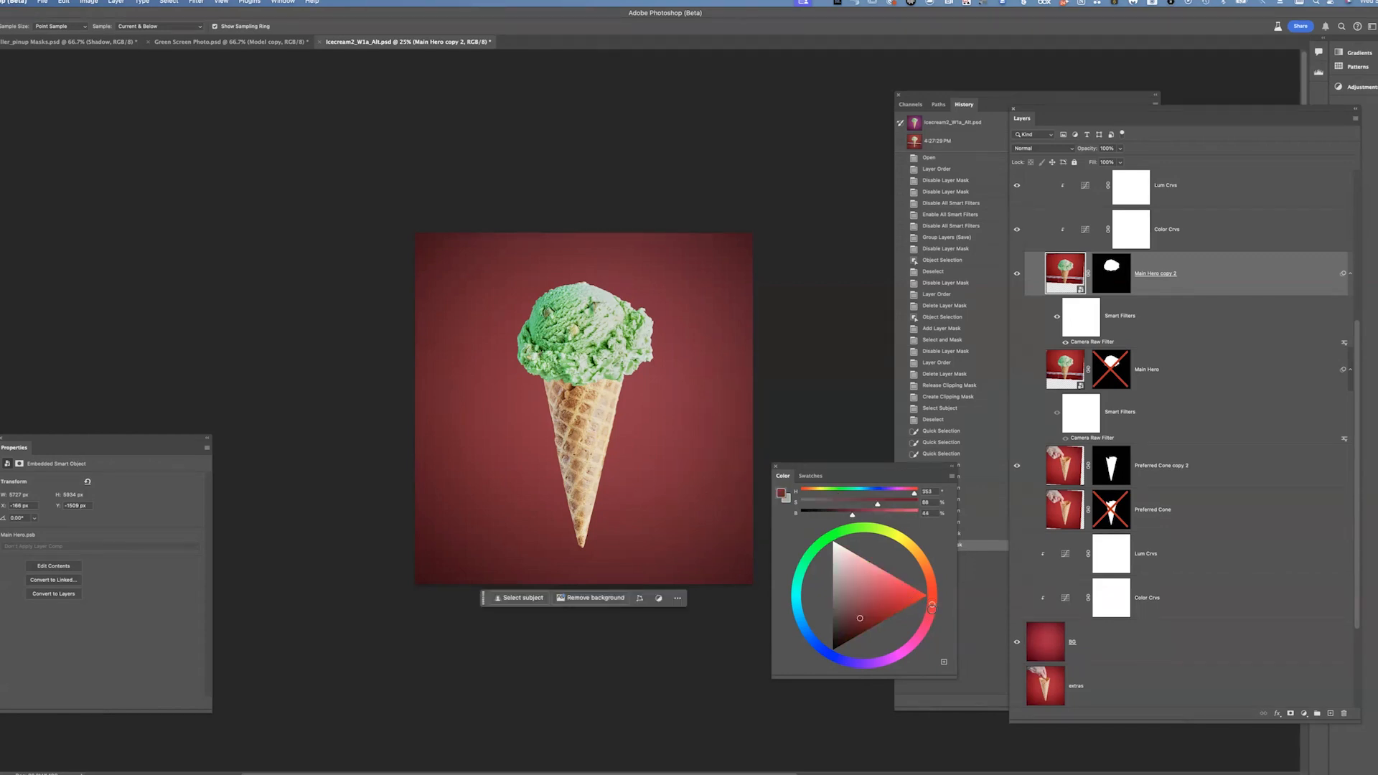
pyautogui.click(580, 330)
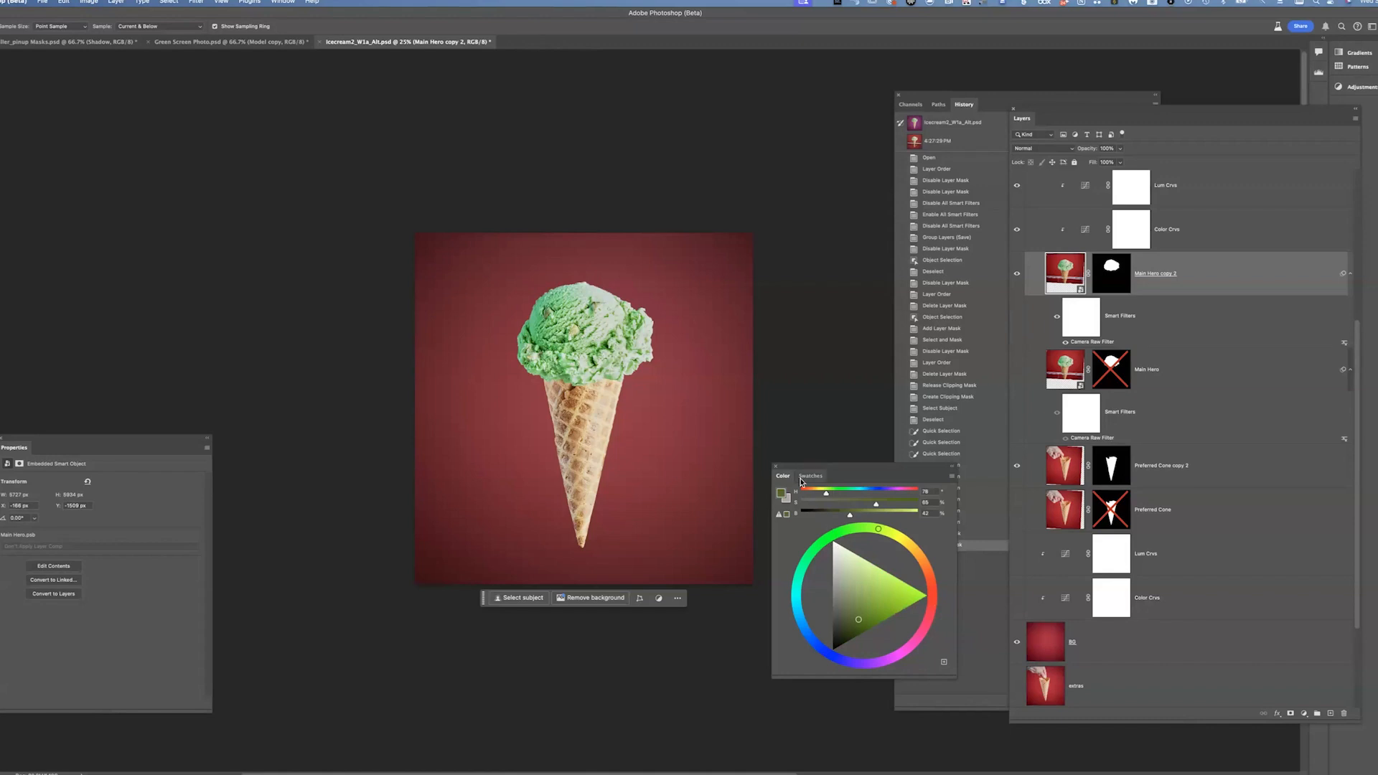
pyautogui.click(553, 331)
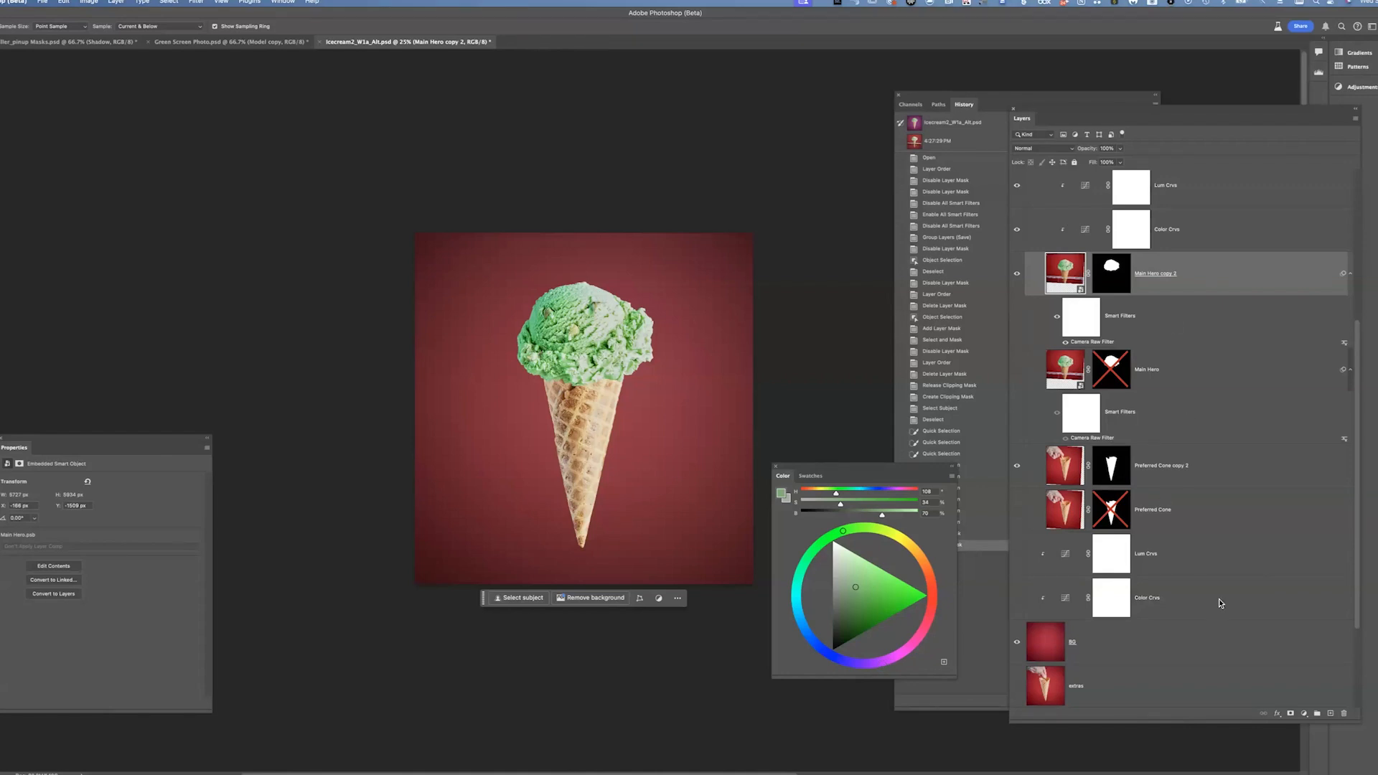
# Turn on the Color Crvs adjustment and sample the recoloured background with the Eyedropper
pyautogui.click(1111, 599)
pyautogui.click(1018, 598)
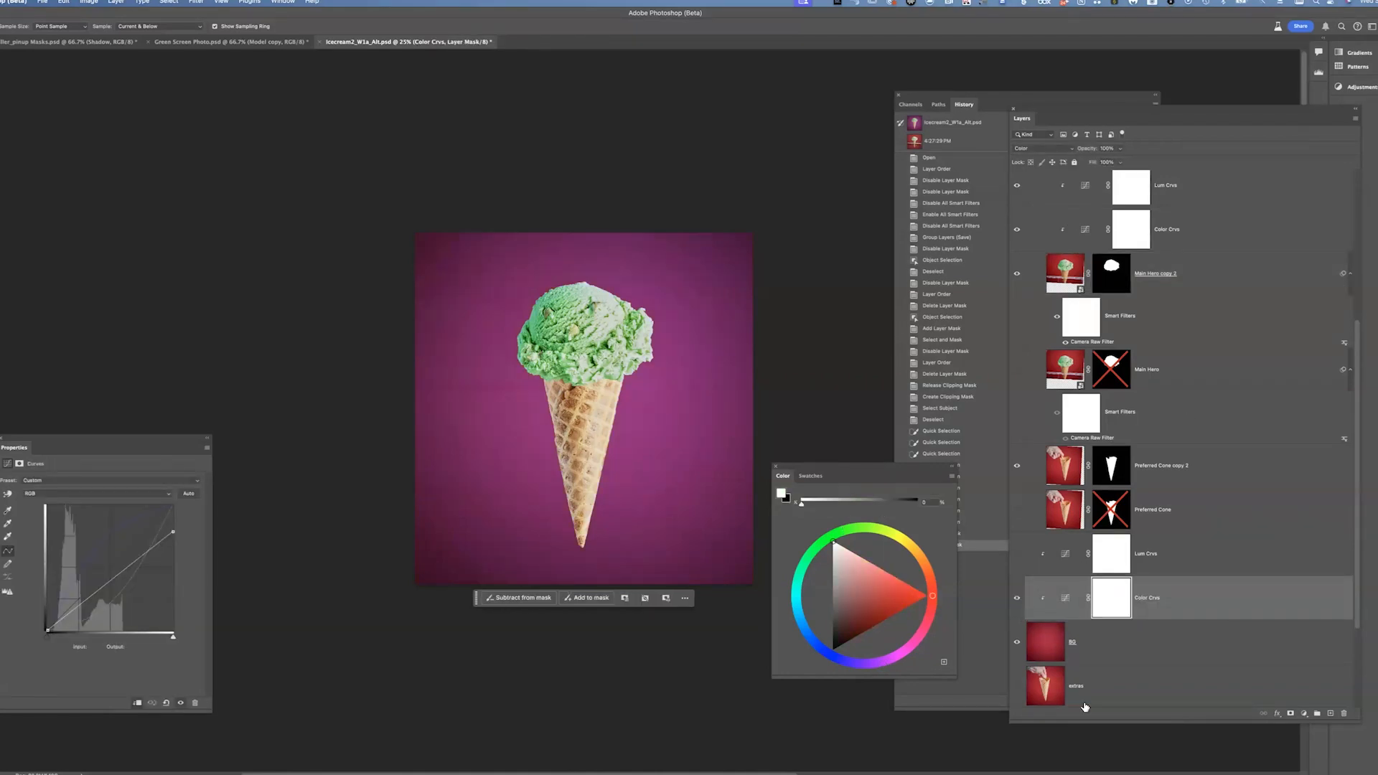
pyautogui.click(1065, 598)
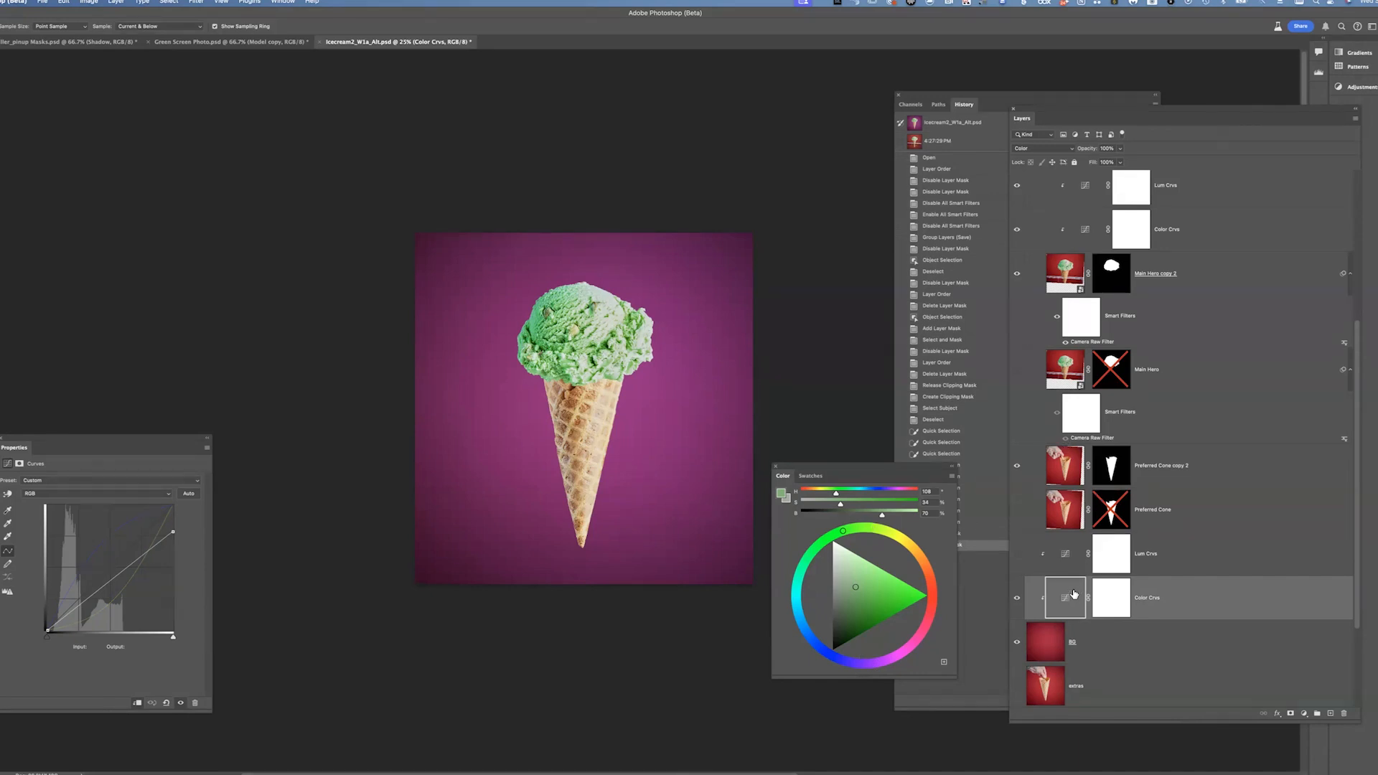
pyautogui.click(633, 445)
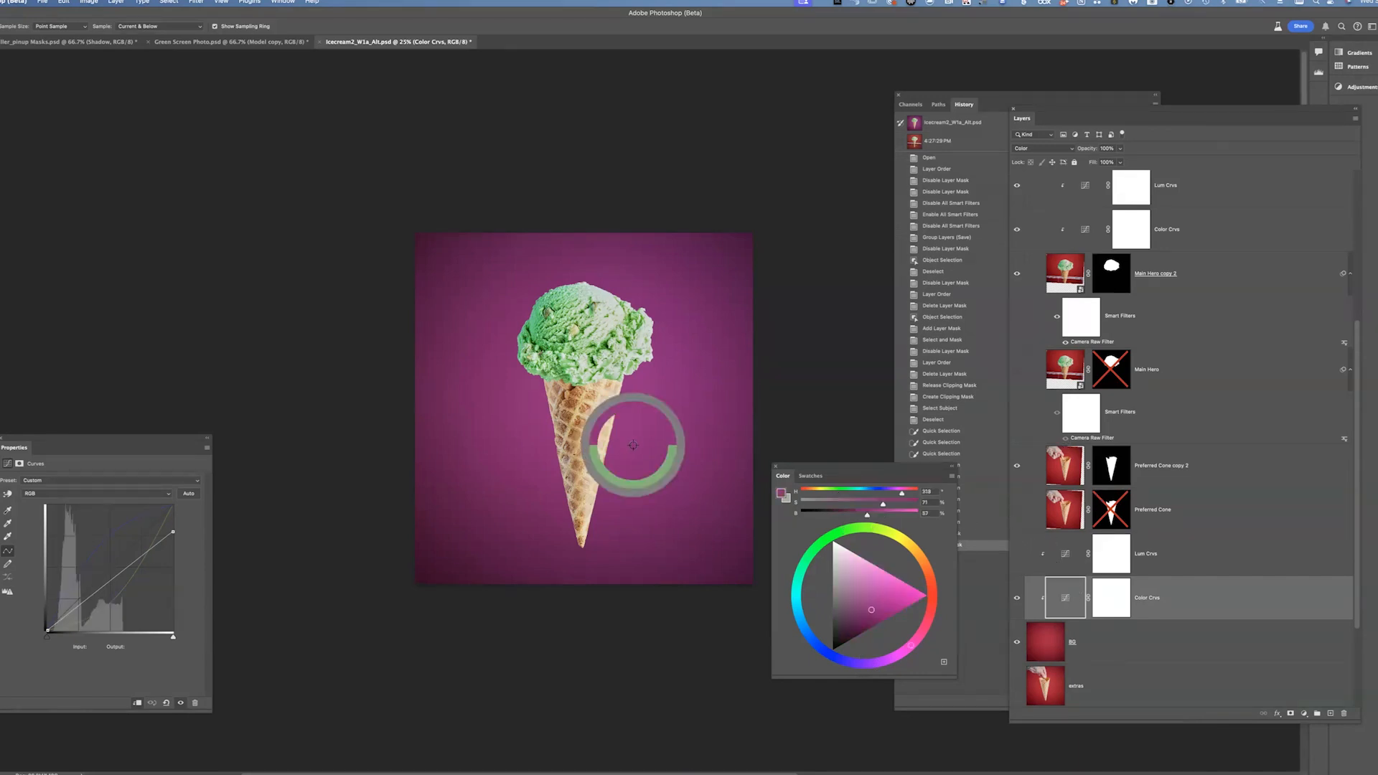
pyautogui.click(904, 652)
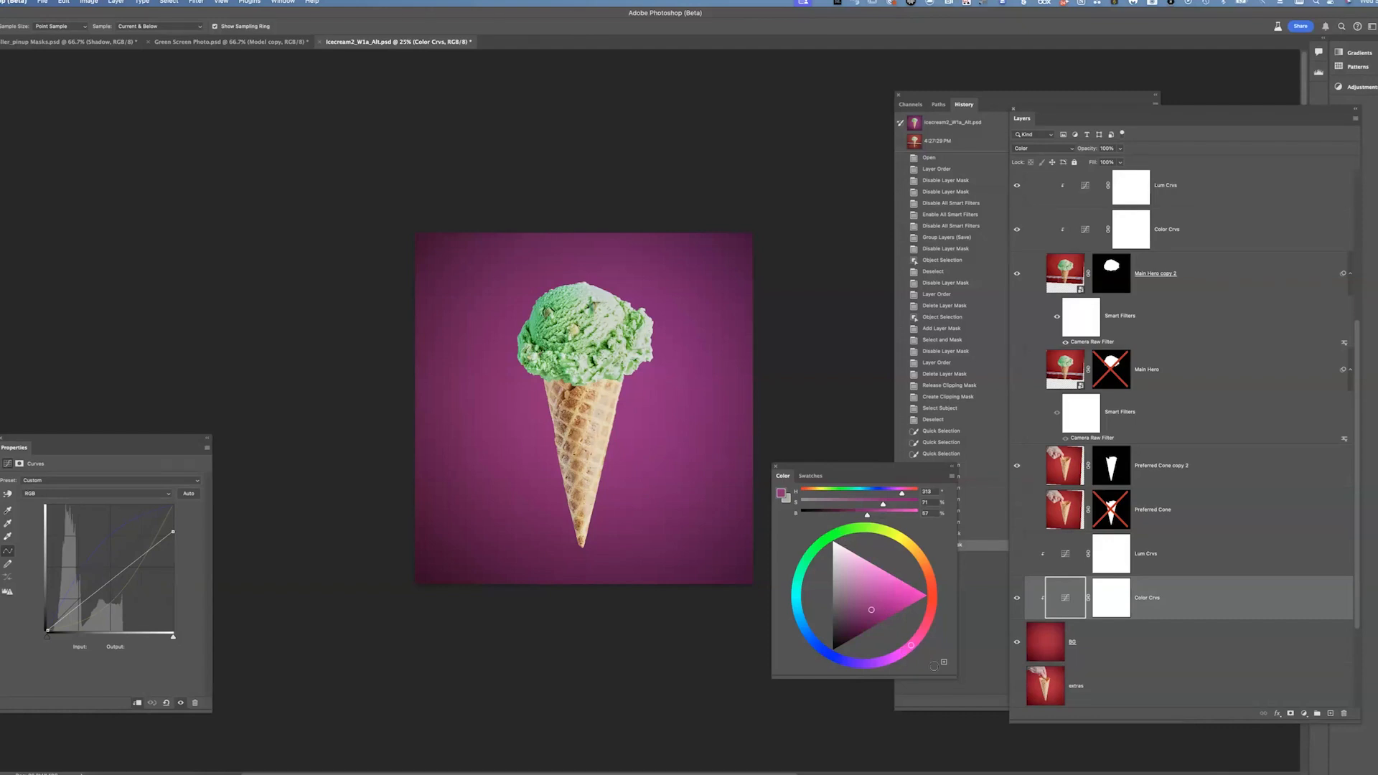
# Toggle the Lum Crvs adjustment on and off, inspect its curve, then reselect the Color Crvs layer
pyautogui.click(1017, 555)
pyautogui.click(1017, 555)
pyautogui.click(1165, 554)
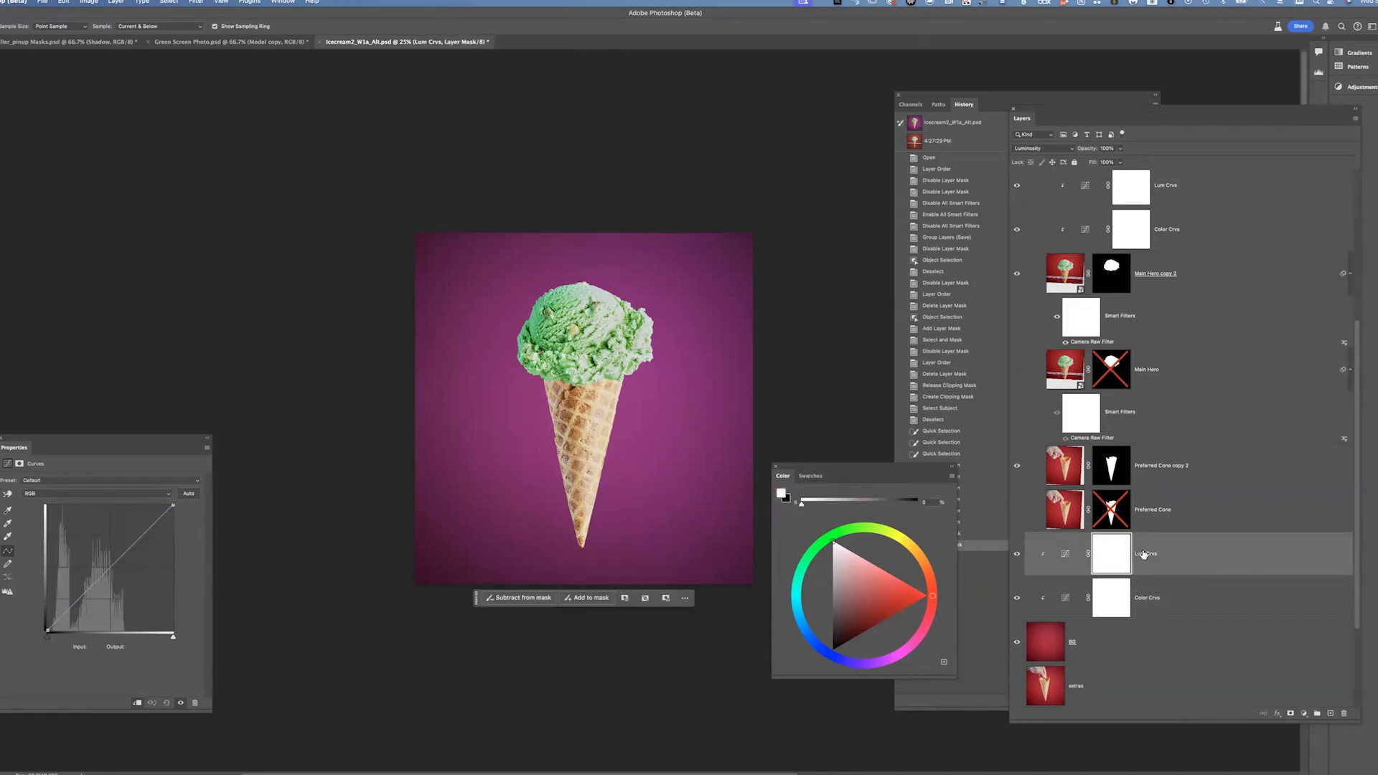
pyautogui.click(1017, 555)
pyautogui.click(1193, 602)
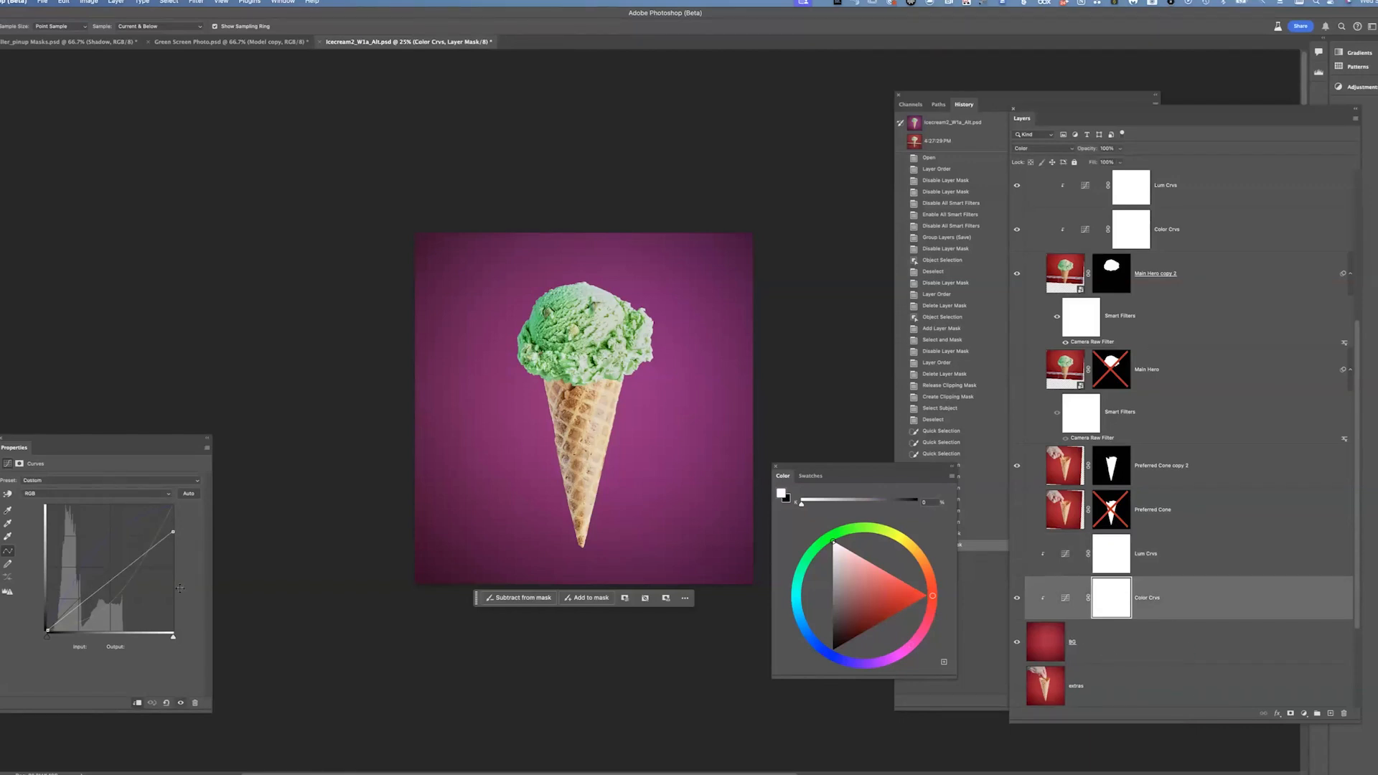
# Toggle the Color Crvs adjustment on and off repeatedly to compare the red and purple backgrounds
pyautogui.click(1017, 598)
pyautogui.click(1017, 598)
pyautogui.click(1017, 598)
pyautogui.click(1017, 598)
pyautogui.click(1017, 598)
pyautogui.click(1017, 598)
pyautogui.click(1017, 598)
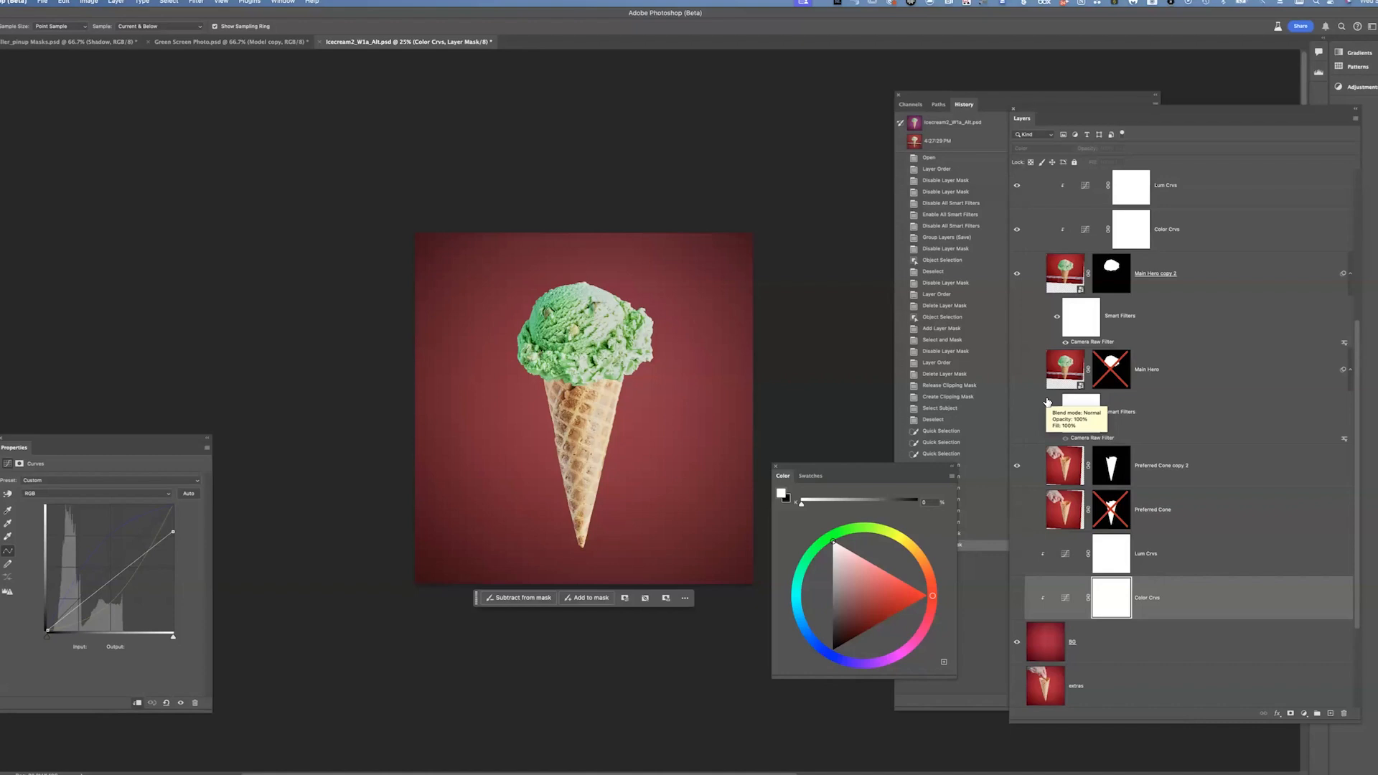
pyautogui.click(1017, 597)
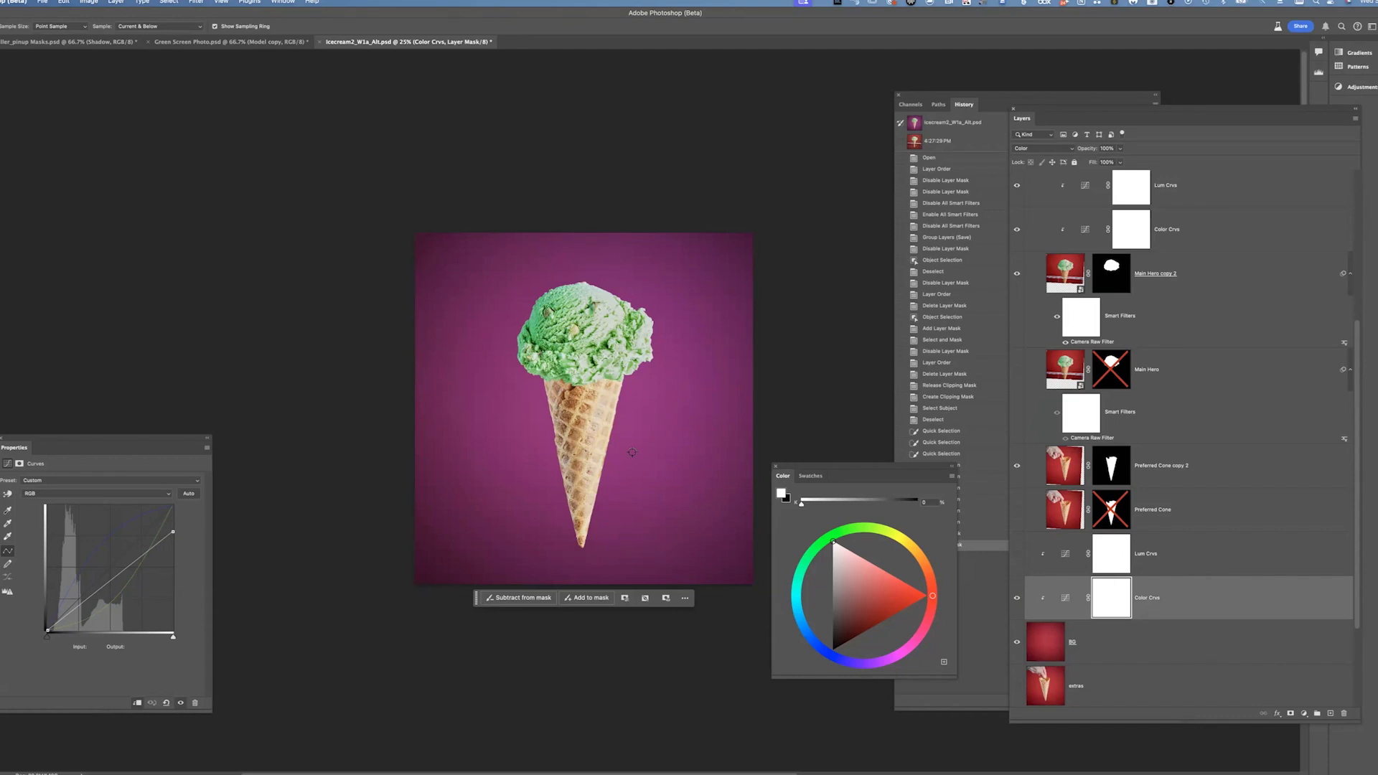
pyautogui.click(1017, 598)
pyautogui.click(1016, 598)
pyautogui.click(1016, 598)
pyautogui.click(1016, 598)
pyautogui.click(1017, 598)
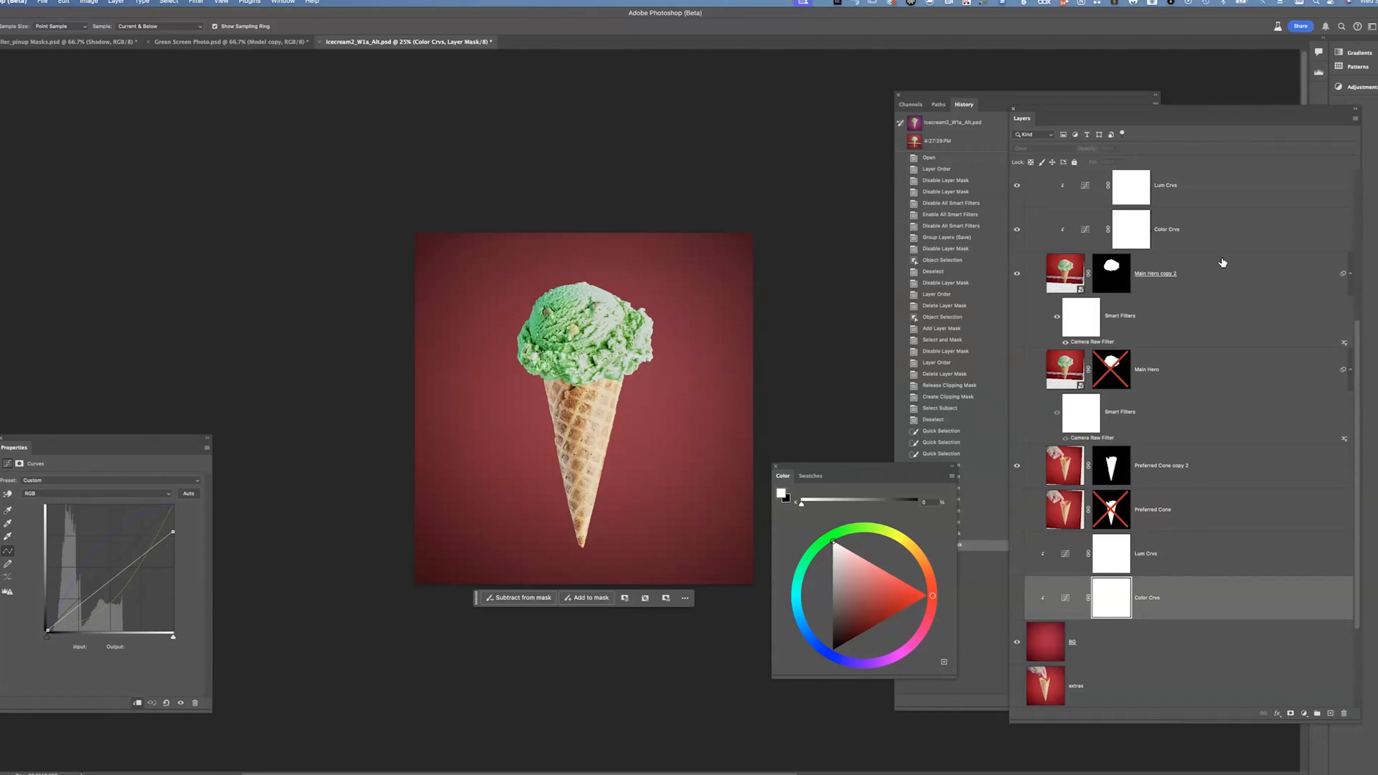
pyautogui.click(1017, 599)
pyautogui.click(1018, 599)
pyautogui.click(1017, 599)
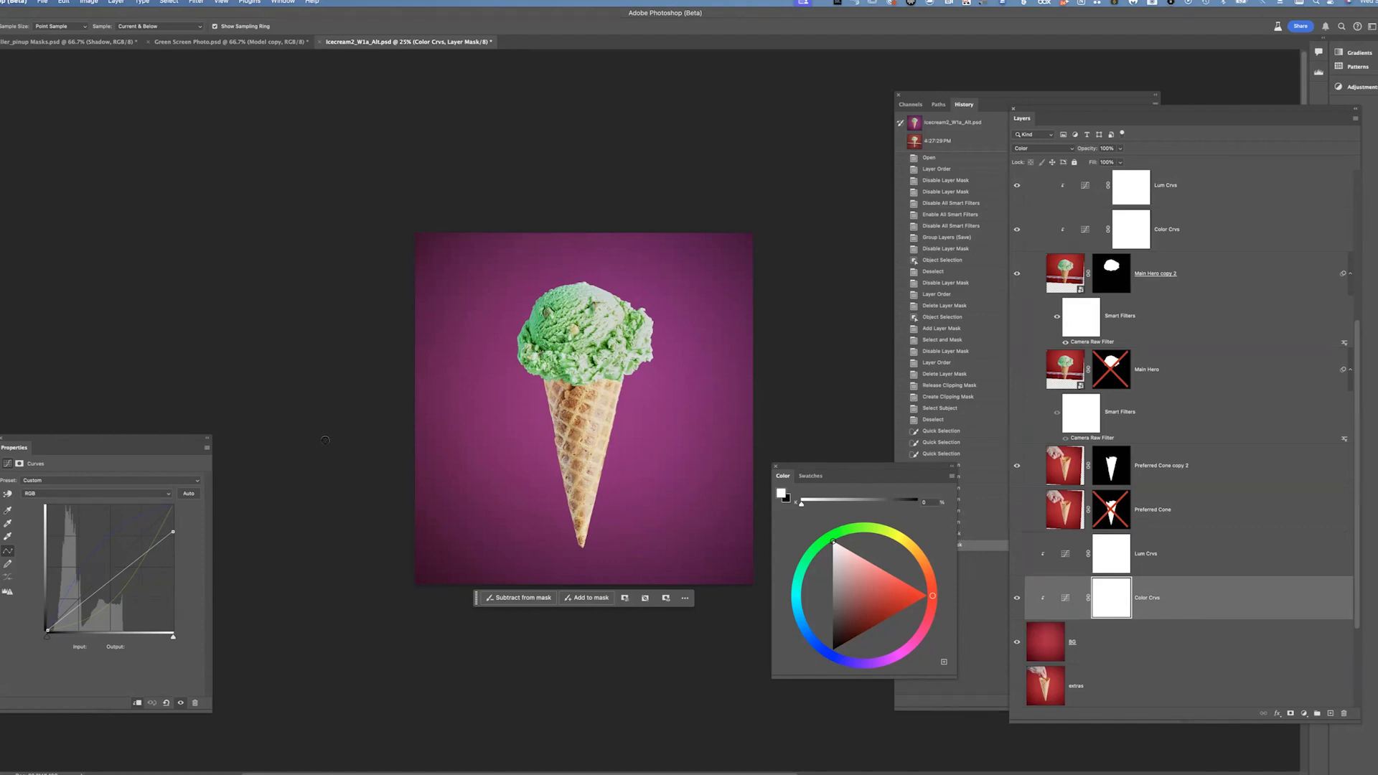
# Switch to the Hot in Cleveland poster document and move the Color panel to the upper left
pyautogui.press('super+Tab')
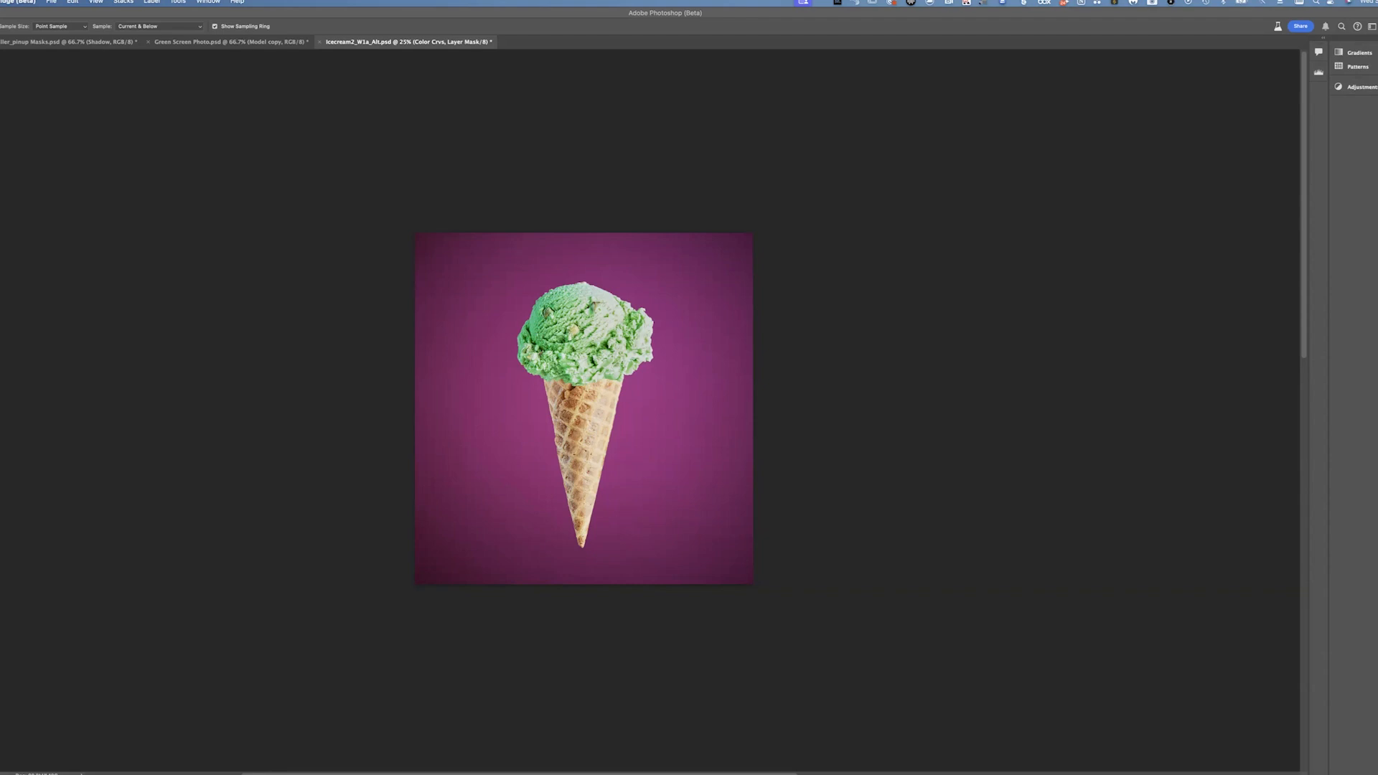
pyautogui.click(518, 269)
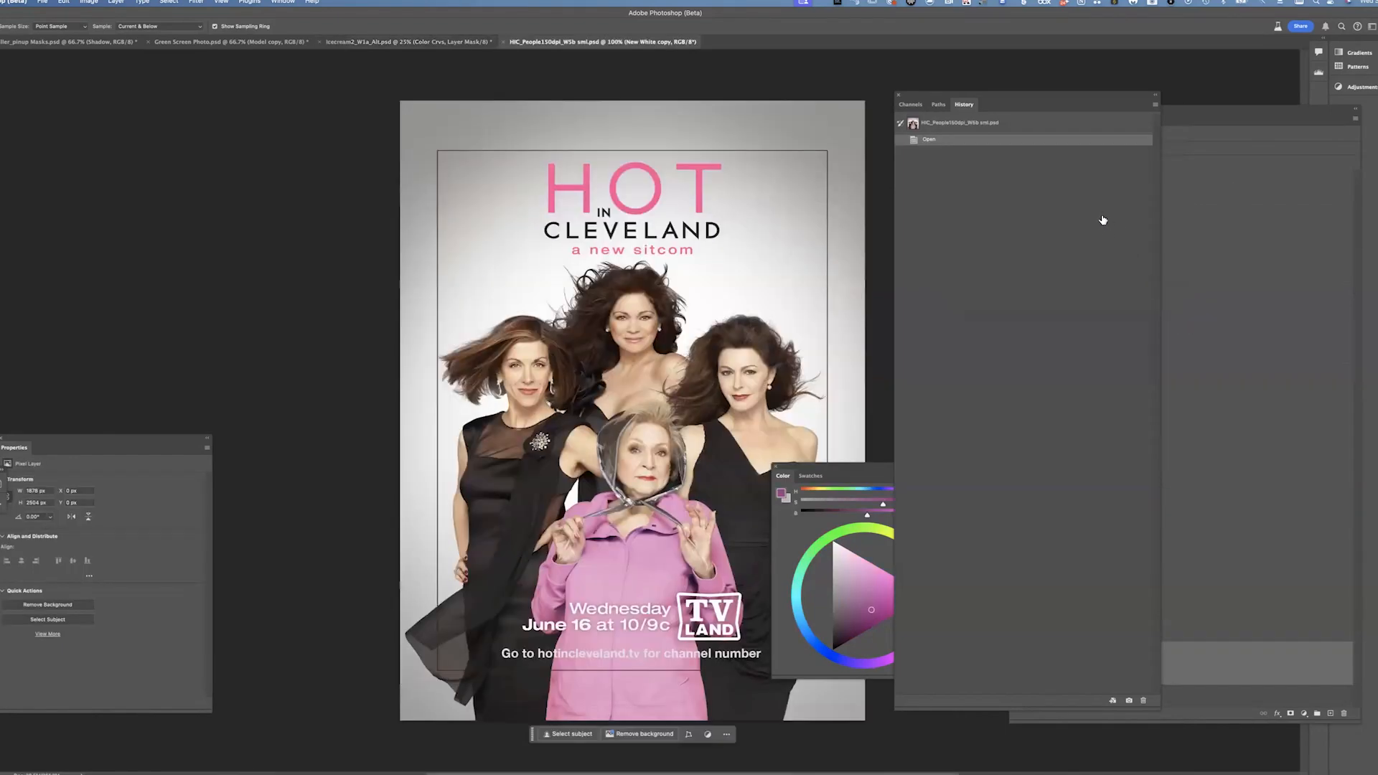
pyautogui.moveTo(870, 479); pyautogui.dragTo(147, 153)
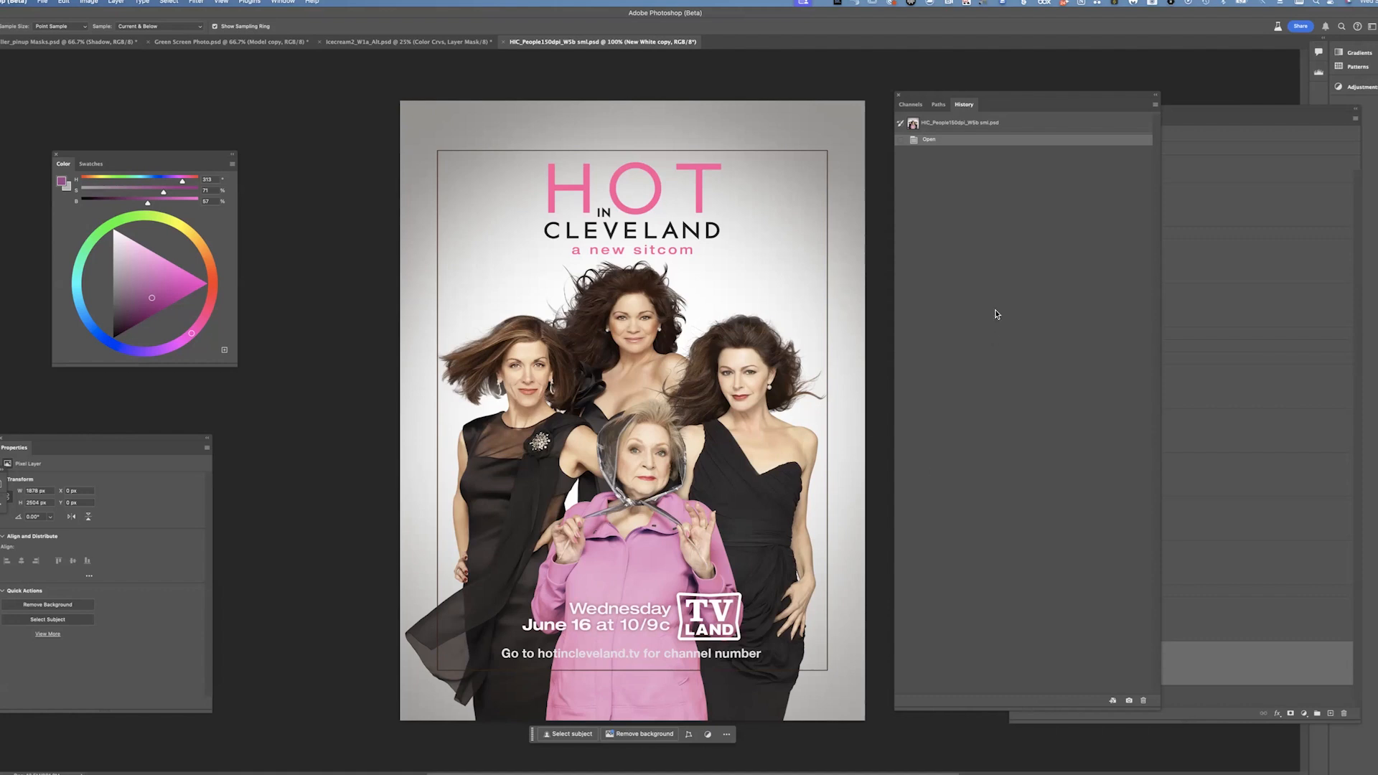
# Expand and collapse the WOMEN group to look at the poster's layer structure
pyautogui.click(1028, 335)
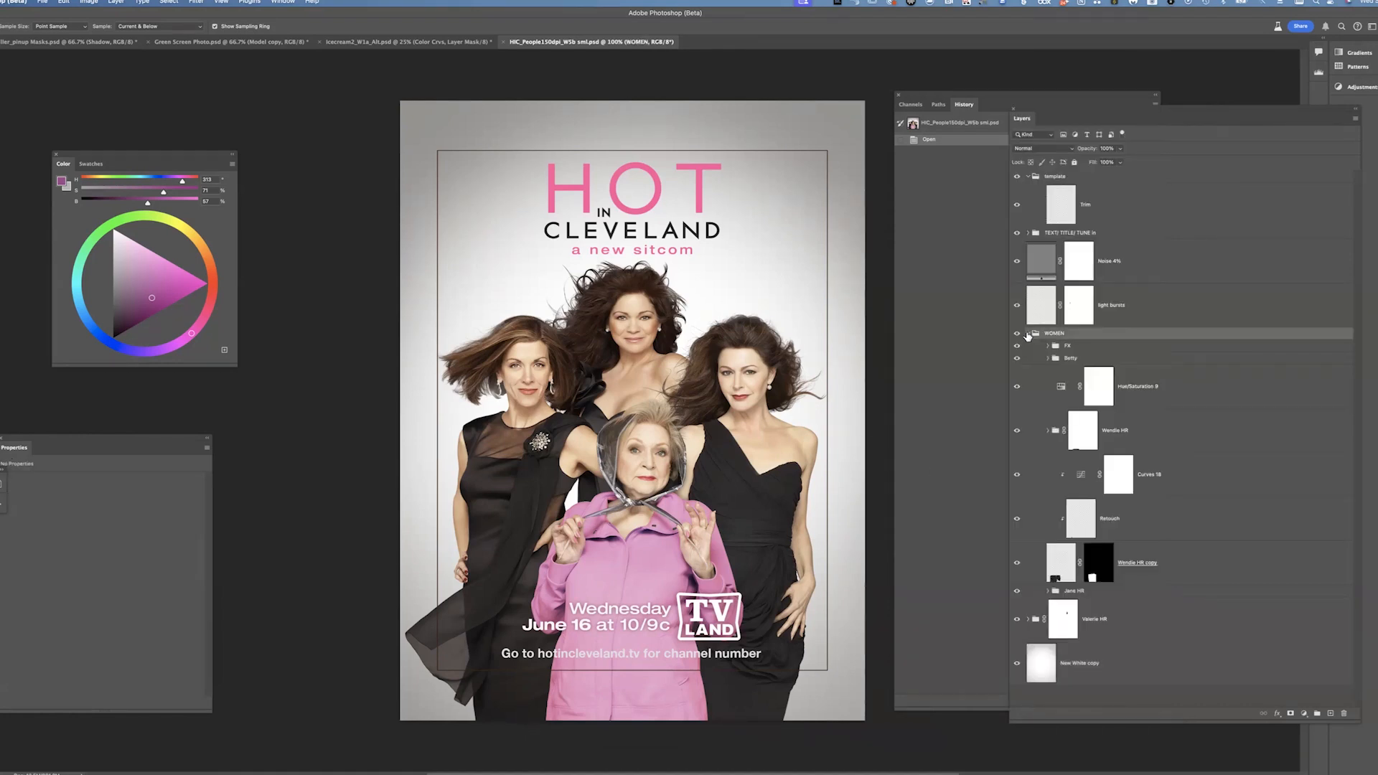
pyautogui.click(1028, 334)
pyautogui.press('super+Tab')
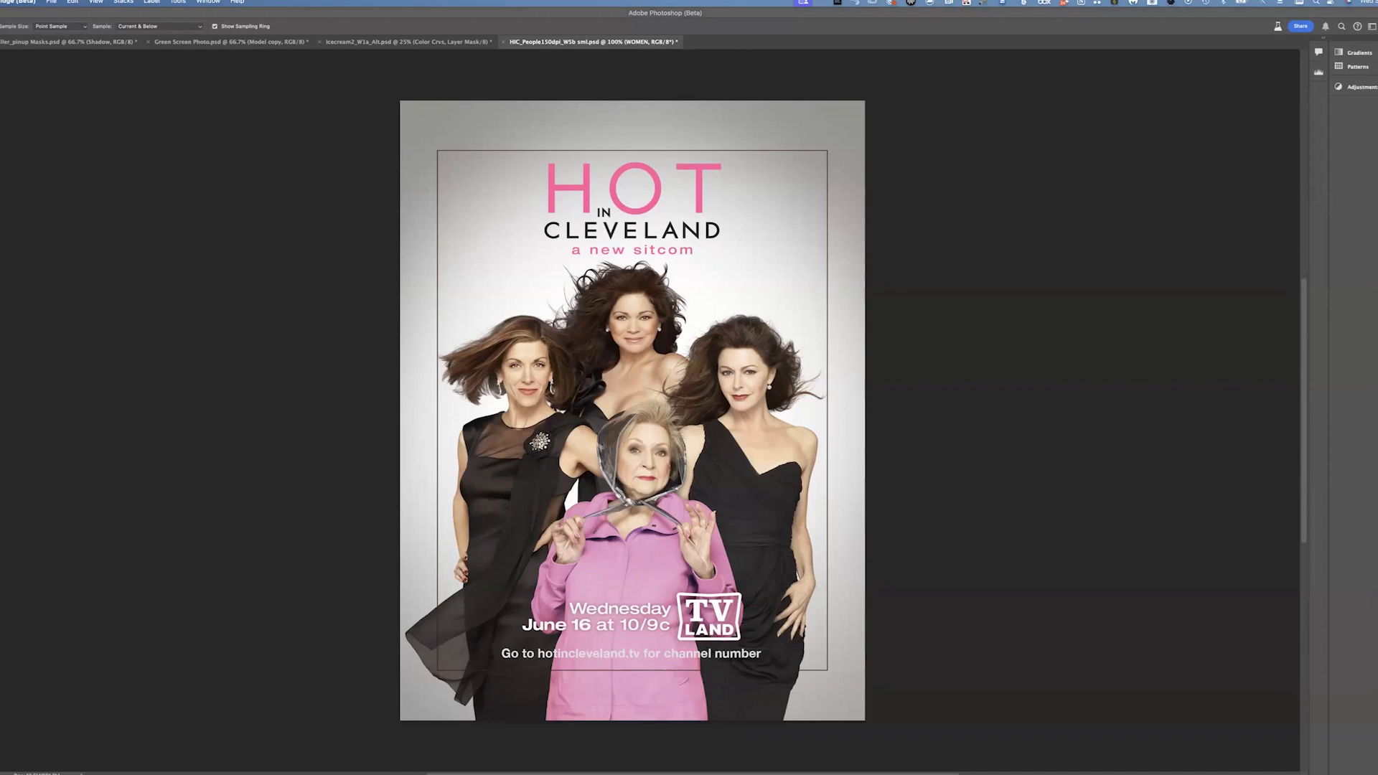
# Open the X-Men poster keeping its embedded colour profile, then move on to the Emmys Heroes composite
pyautogui.press('super+Tab')
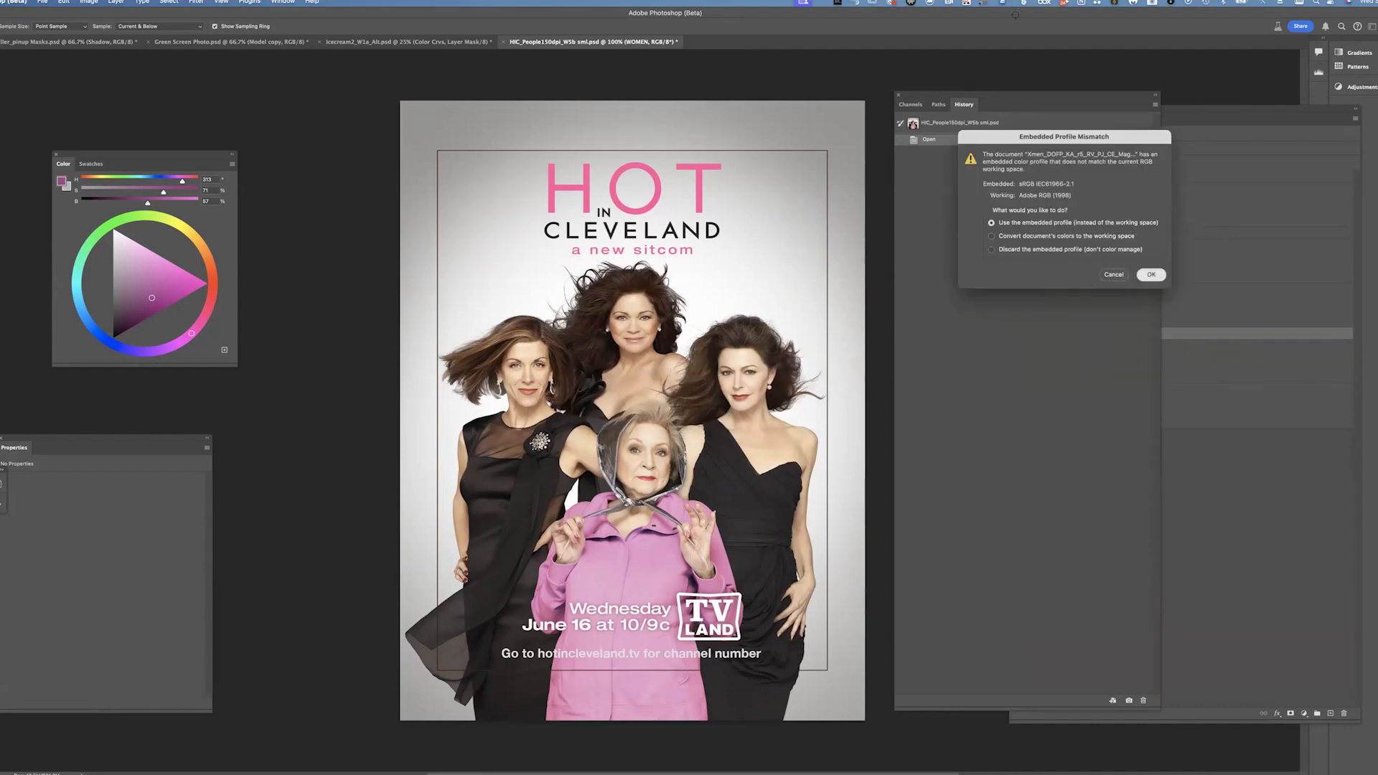
pyautogui.press('Return')
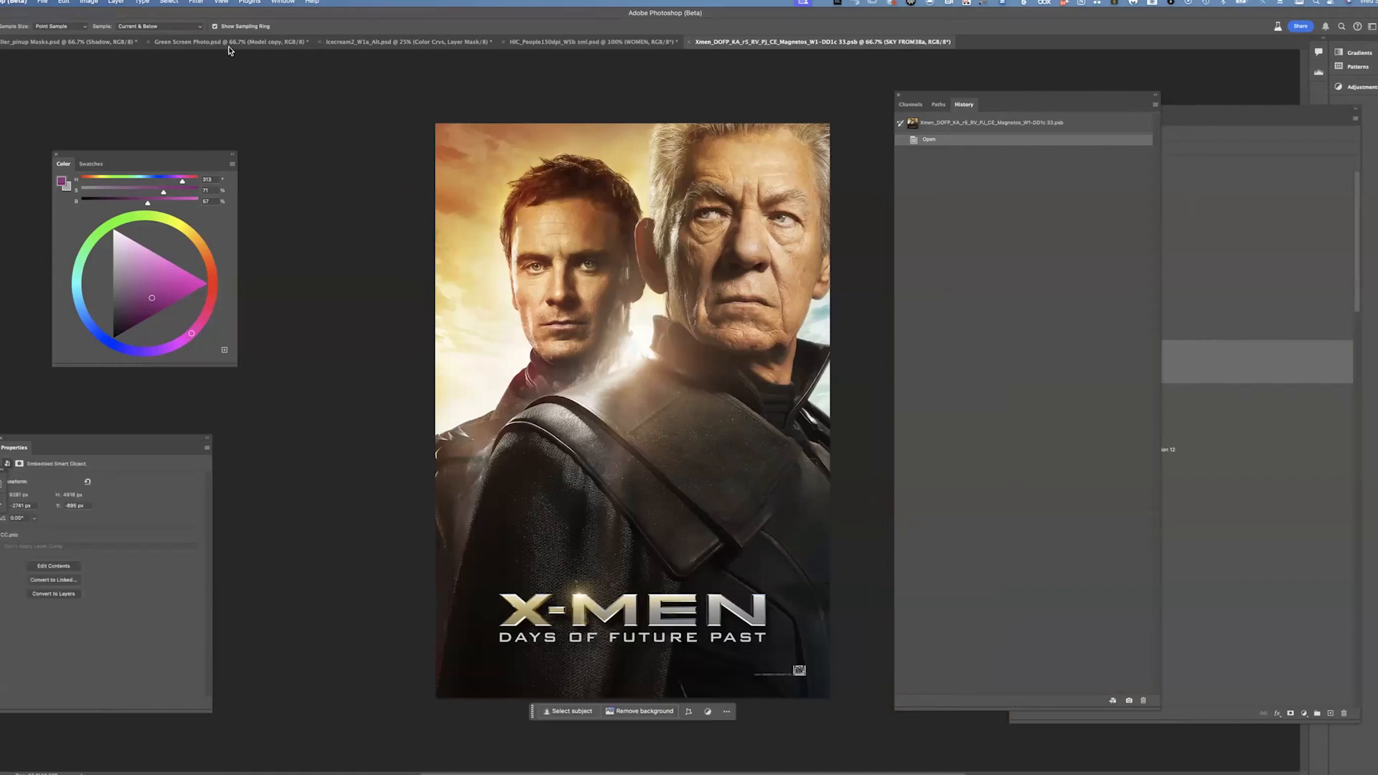
pyautogui.press('super+Tab')
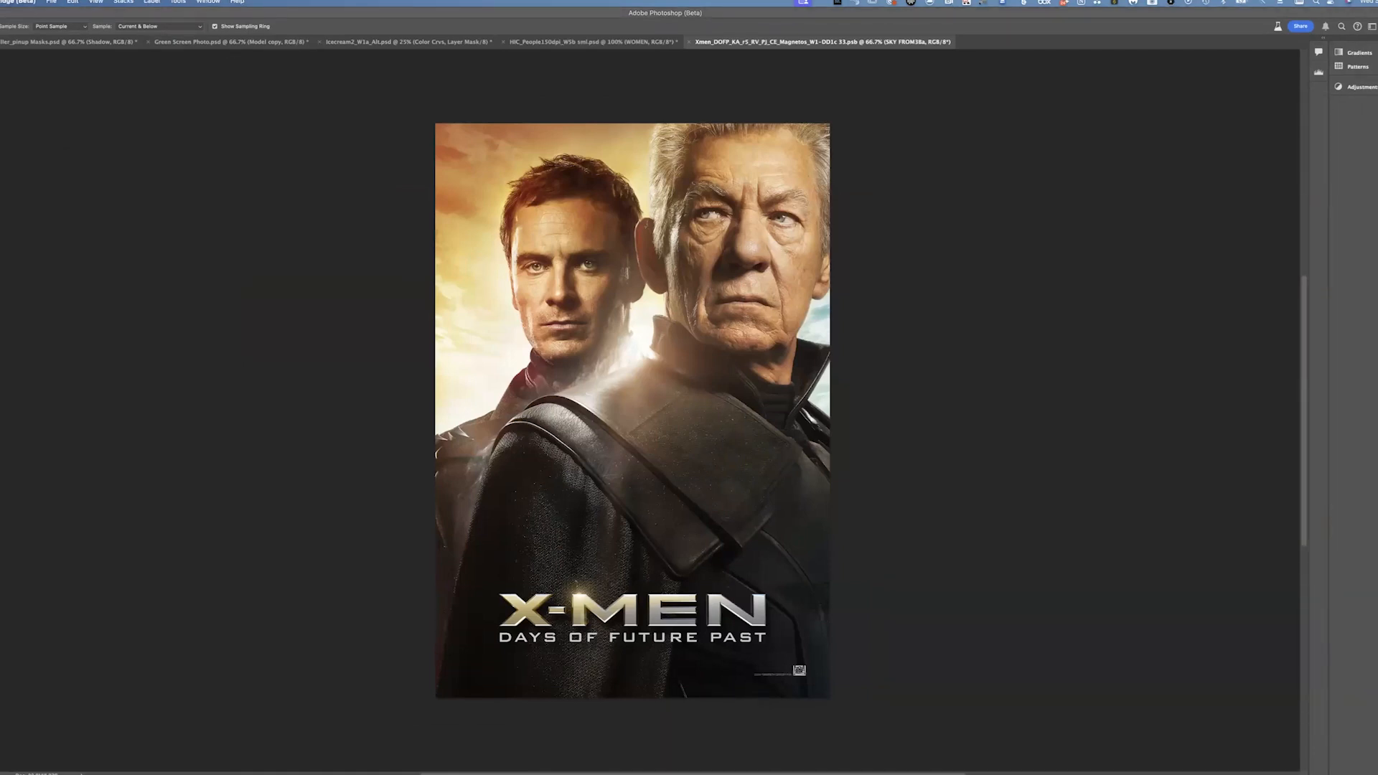
pyautogui.press('super+Tab')
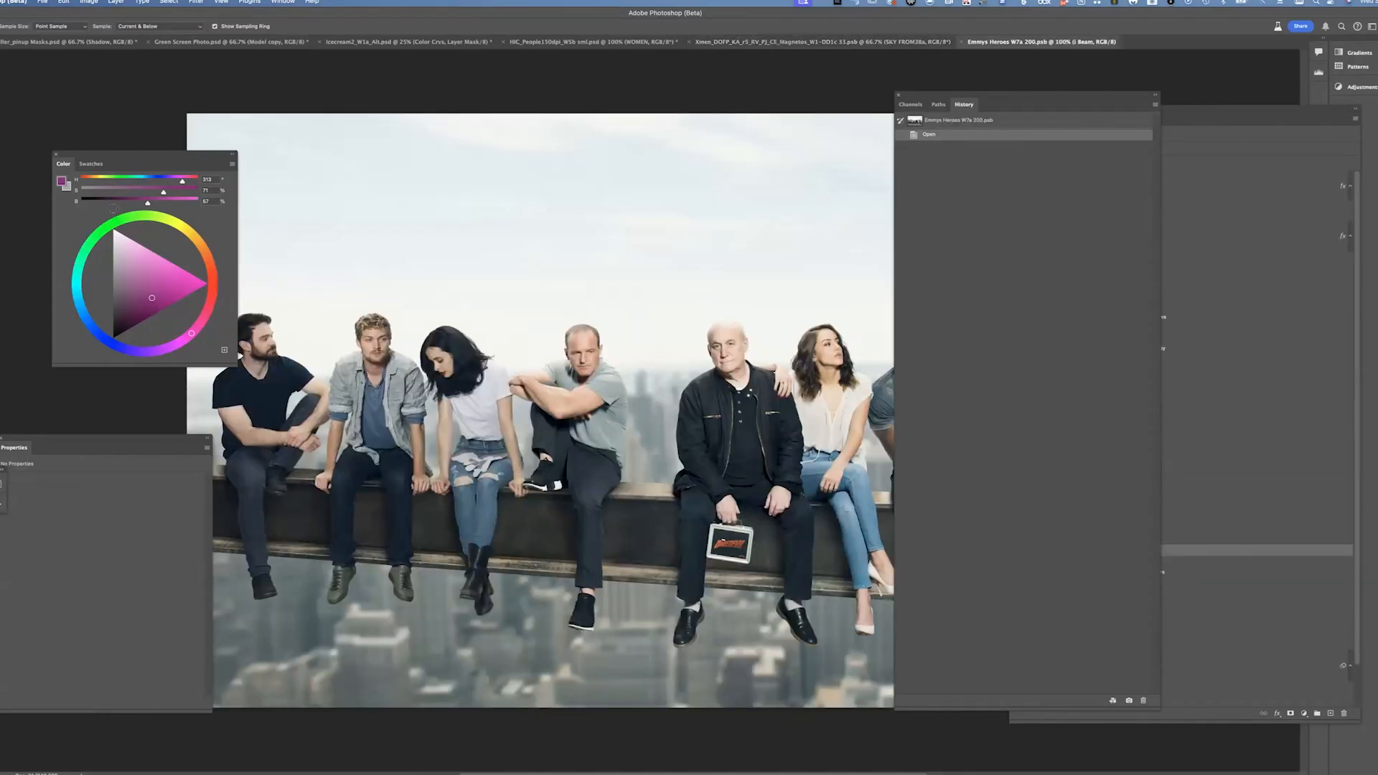
# Close the Color panel, dock the History panel beside Layers and zoom out on the Emmys Heroes image
pyautogui.click(55, 154)
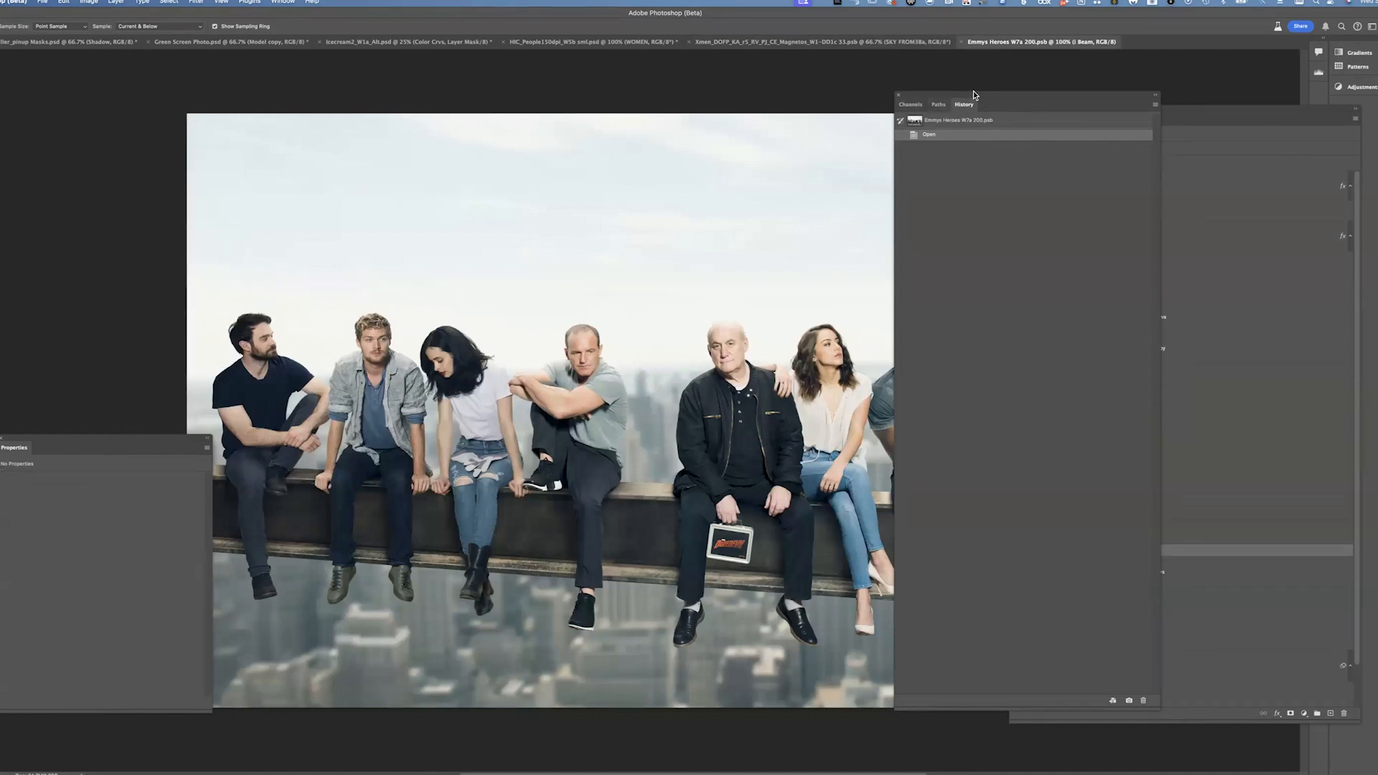
pyautogui.moveTo(973, 90); pyautogui.dragTo(1263, 135)
pyautogui.moveTo(777, 390); pyautogui.dragTo(707, 312)
pyautogui.press('super+minus')
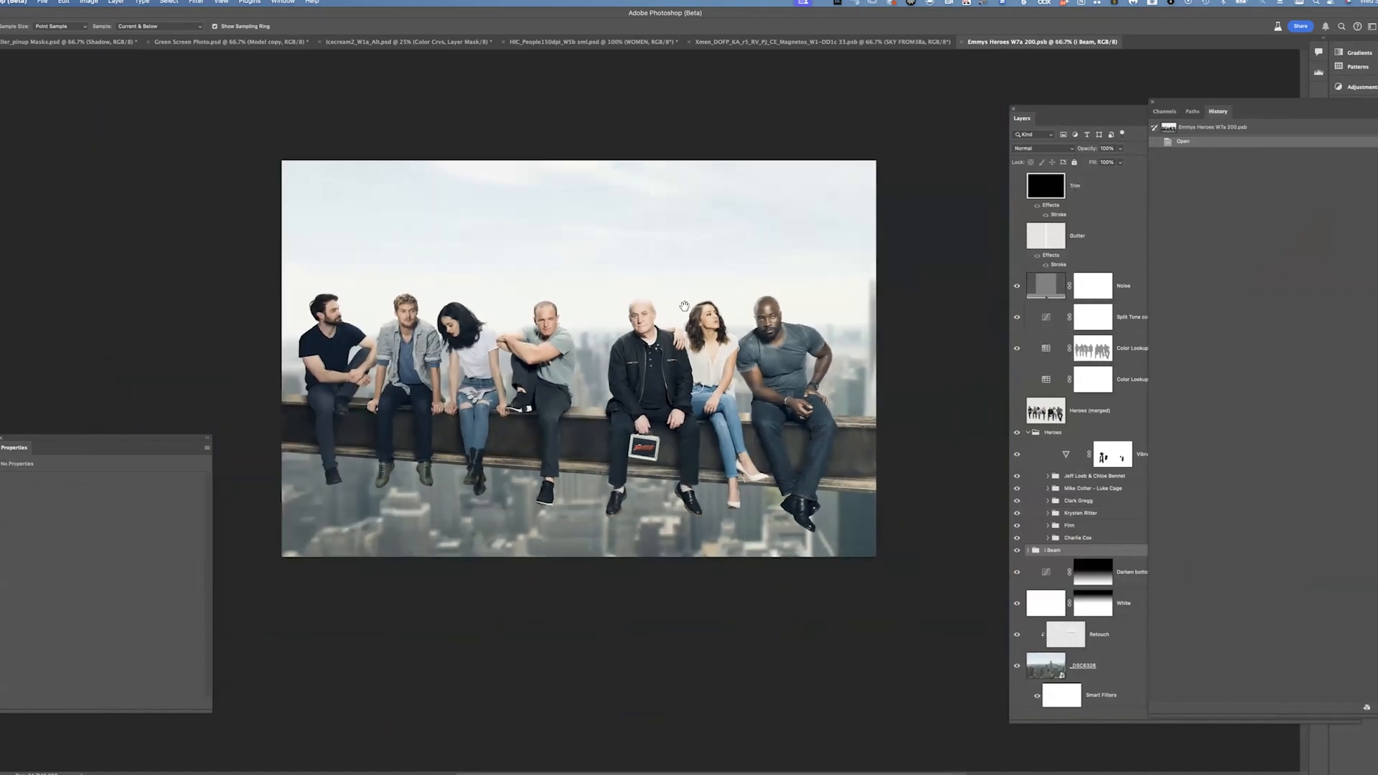
pyautogui.moveTo(780, 431); pyautogui.dragTo(813, 461)
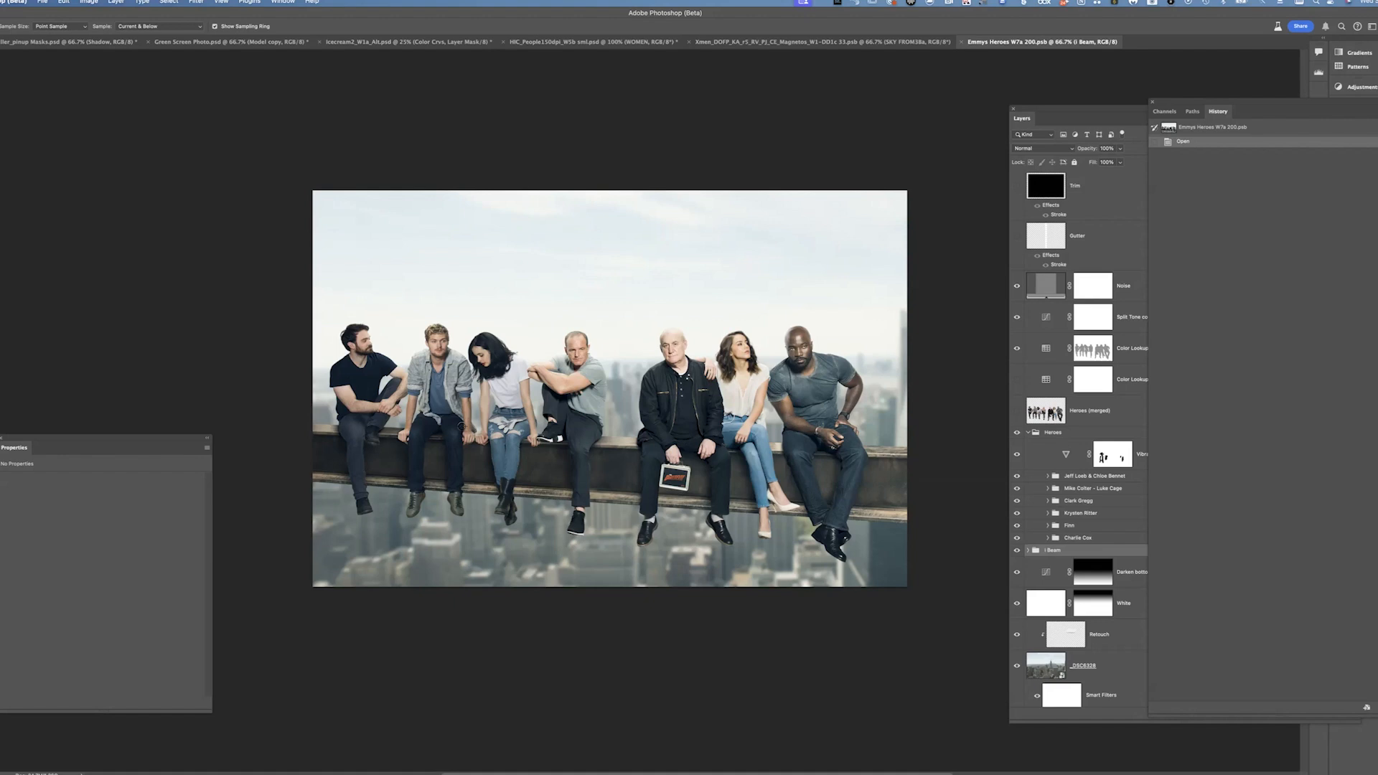
# Expand the Beam group and toggle the beam photo layer and its mask to view the unmasked photo
pyautogui.click(1028, 549)
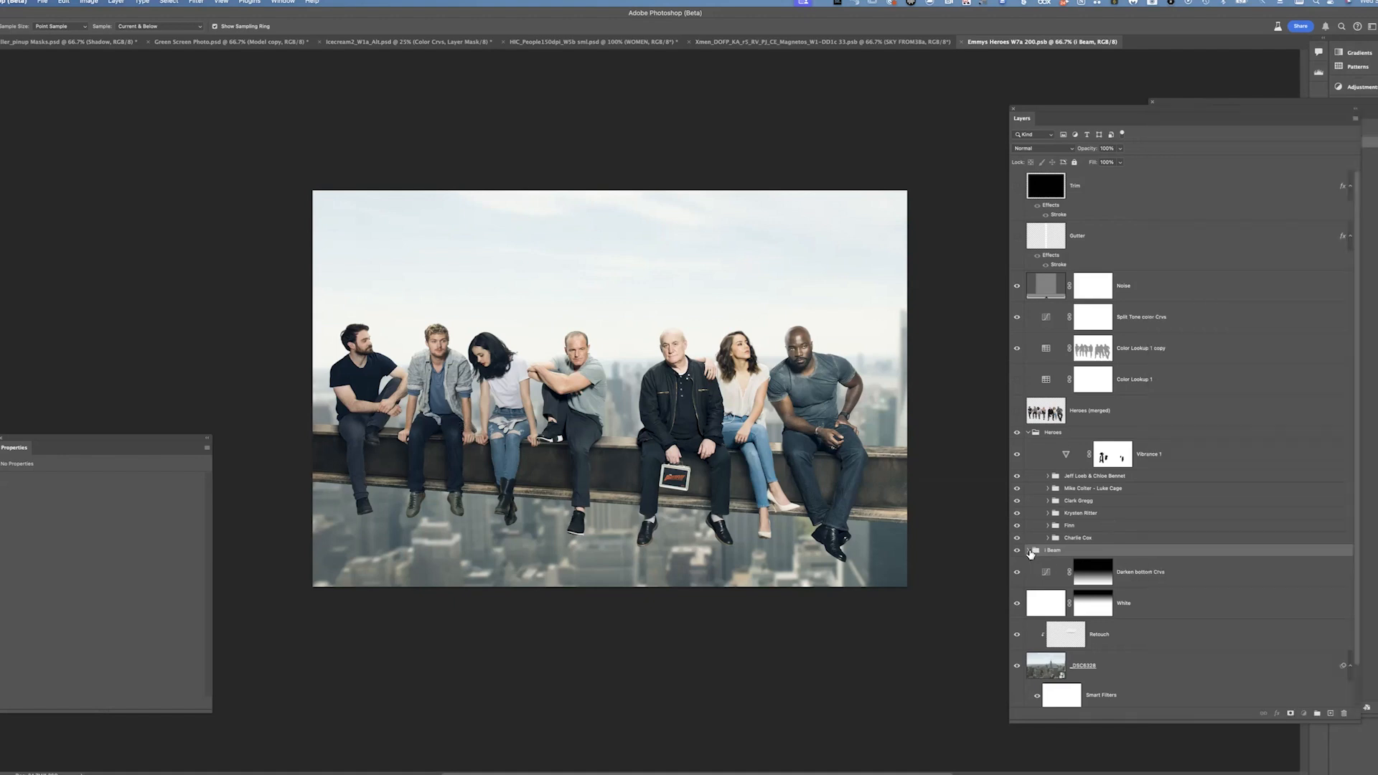
pyautogui.keyDown('alt'); pyautogui.click(1017, 678); pyautogui.keyUp('alt')
pyautogui.keyDown('shift'); pyautogui.click(1116, 682); pyautogui.keyUp('shift')
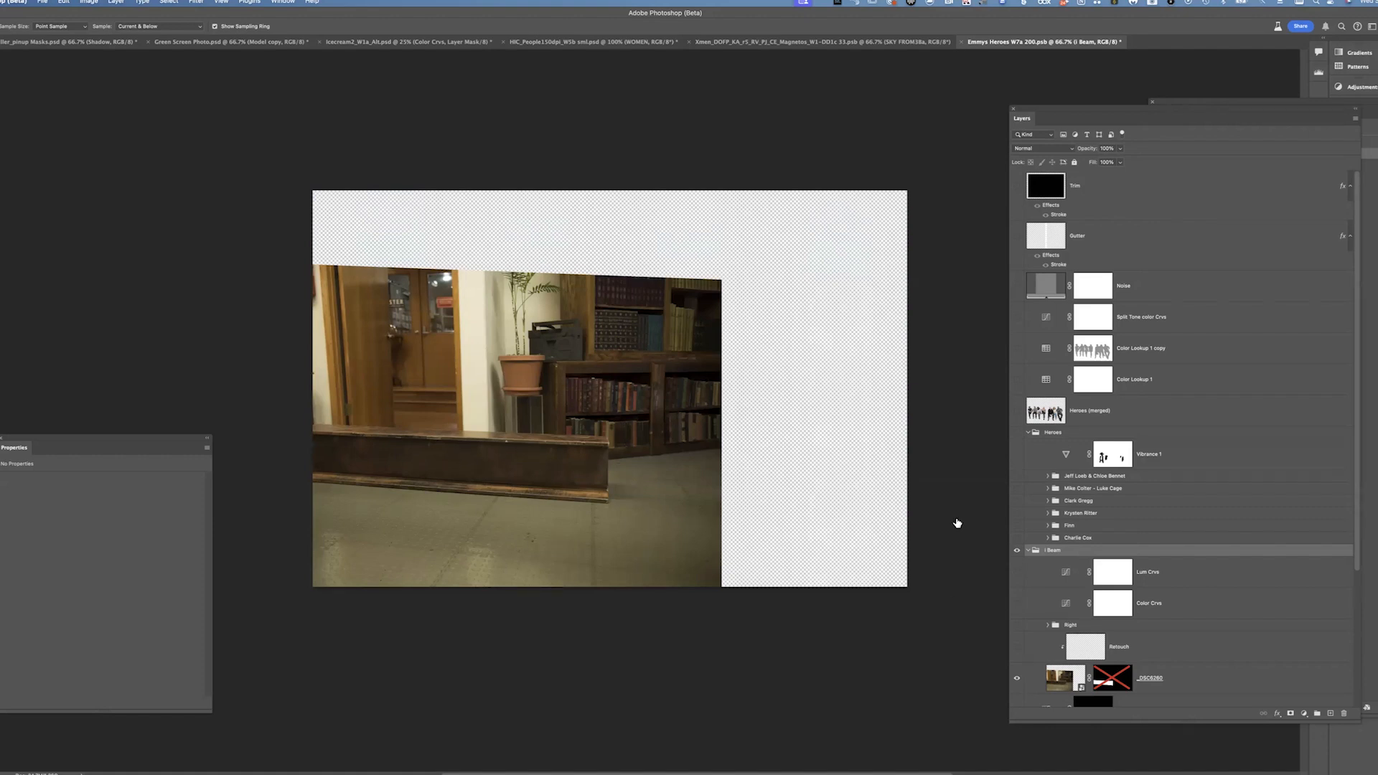
pyautogui.keyDown('alt'); pyautogui.click(1018, 679); pyautogui.keyUp('alt')
pyautogui.click(1112, 684)
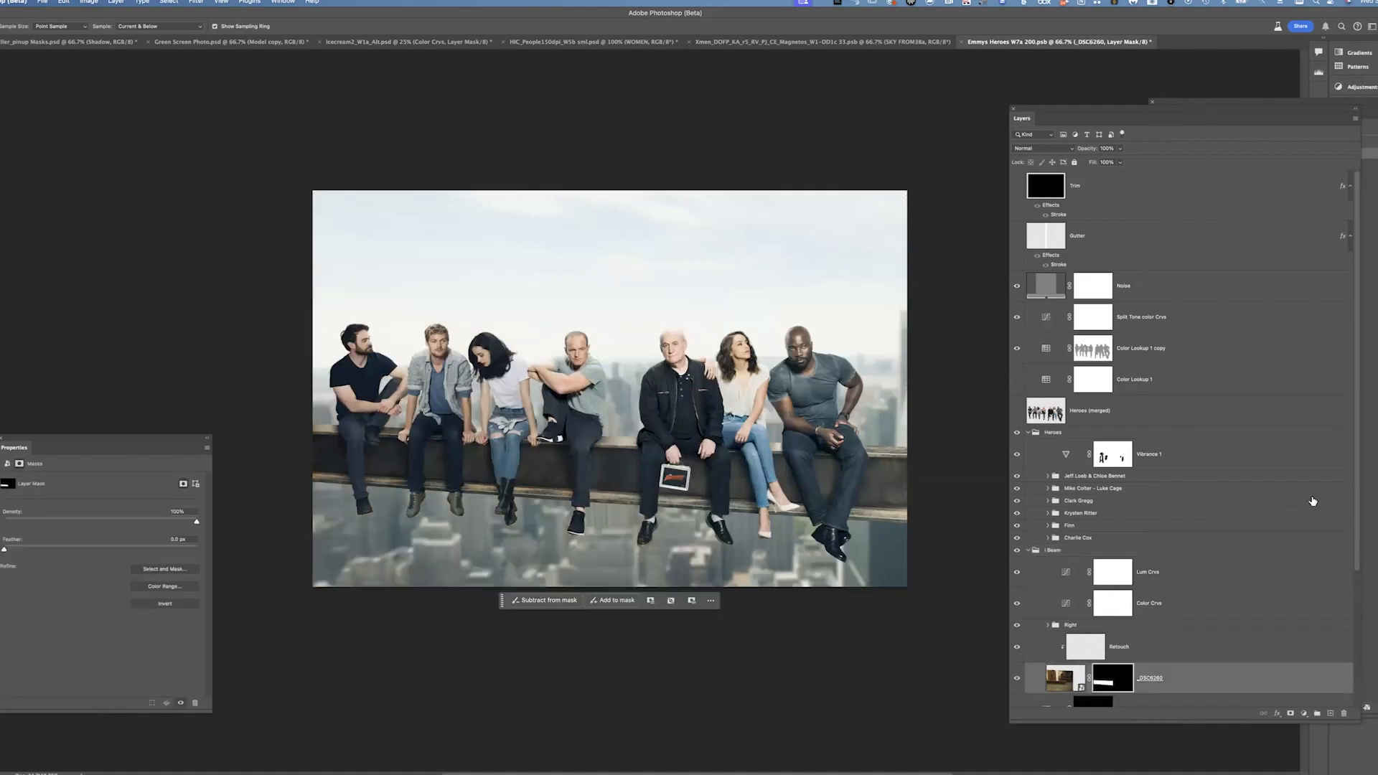
# Hide the Heroes group, the top adjustment layers and the beam layers to isolate the city background photo
pyautogui.click(1017, 432)
pyautogui.moveTo(1017, 287); pyautogui.dragTo(1017, 349)
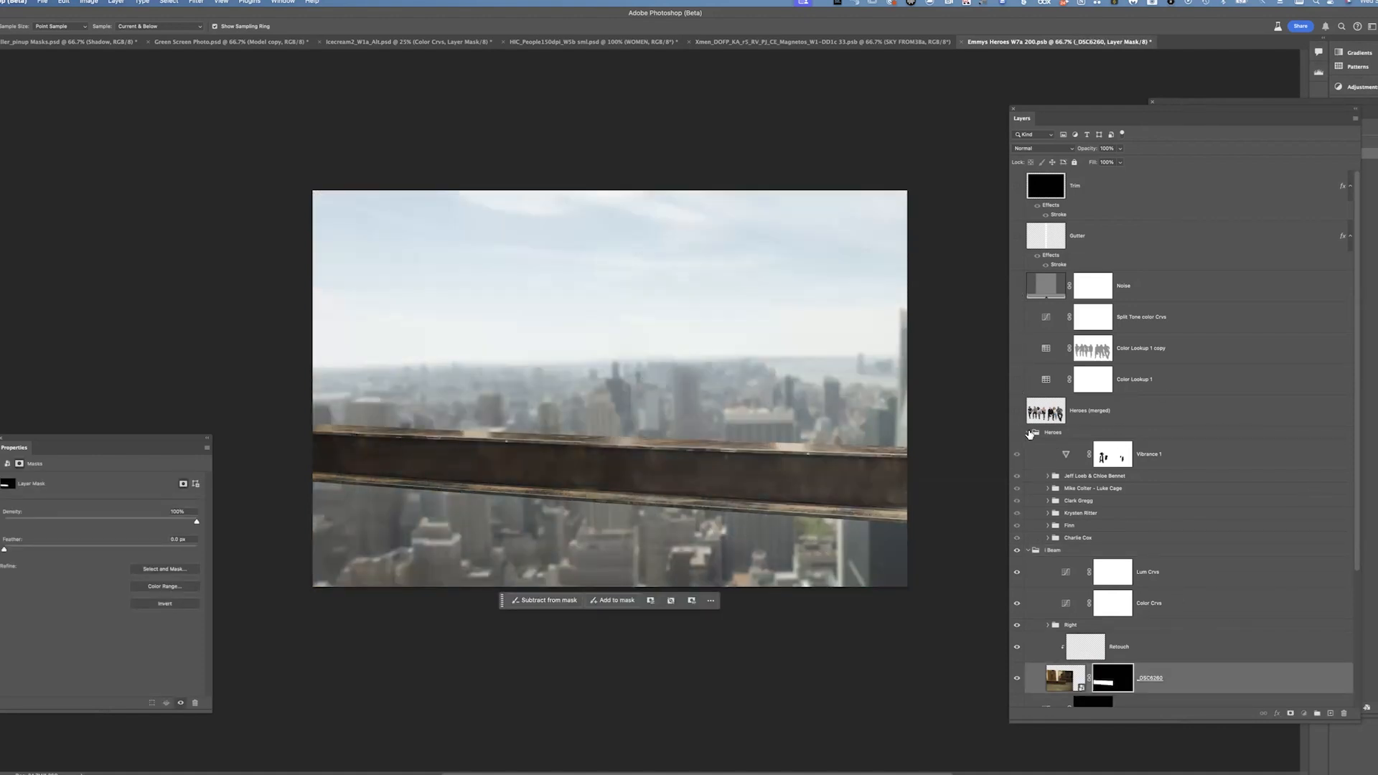
pyautogui.click(1028, 433)
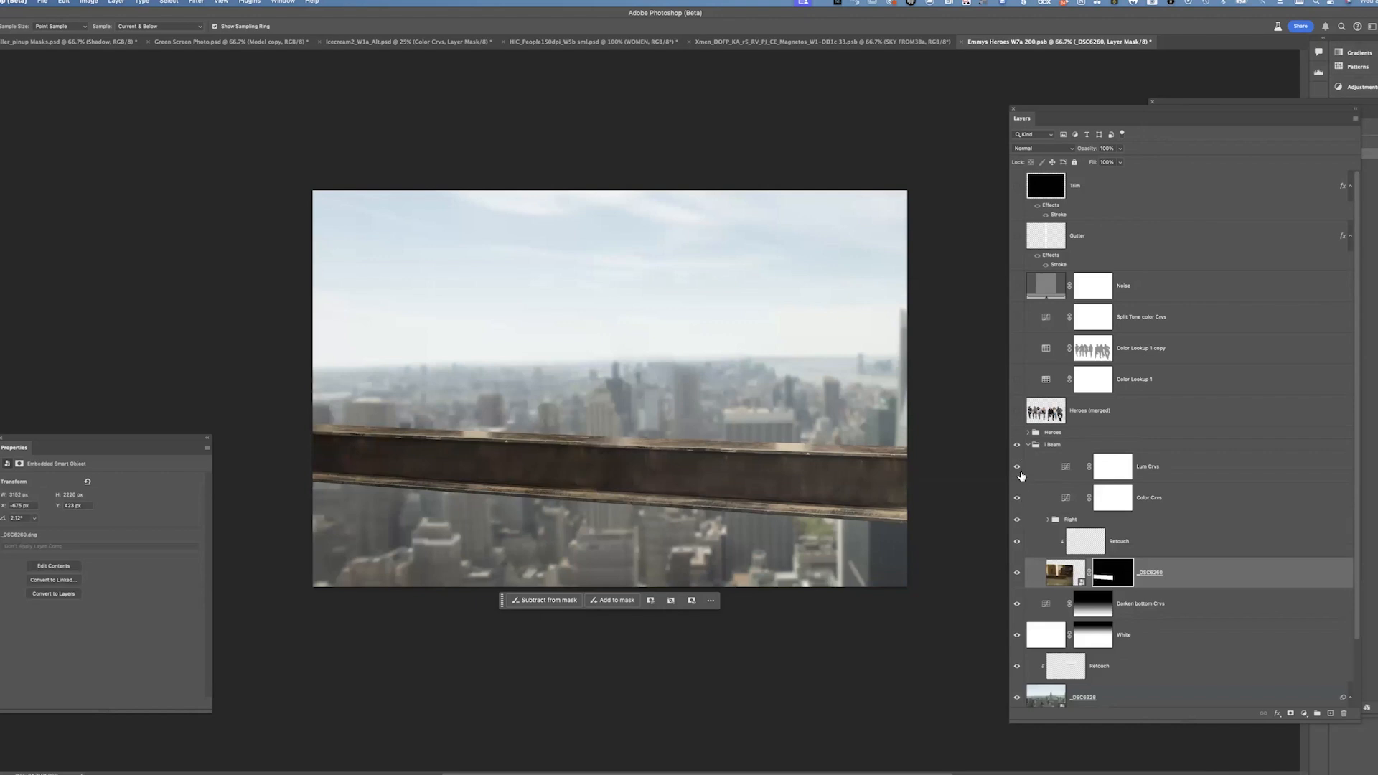
pyautogui.moveTo(1017, 467); pyautogui.dragTo(1018, 572)
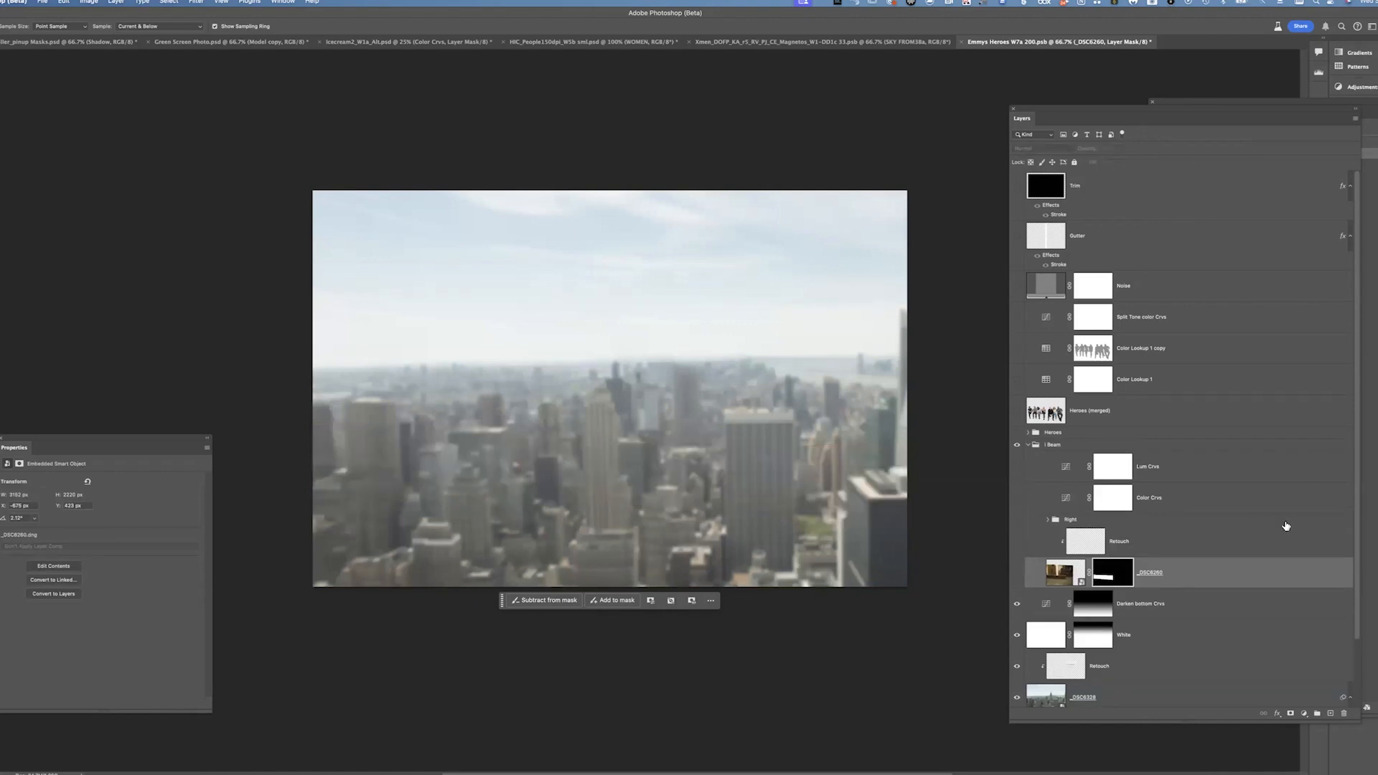
pyautogui.moveTo(1017, 606); pyautogui.dragTo(1020, 668)
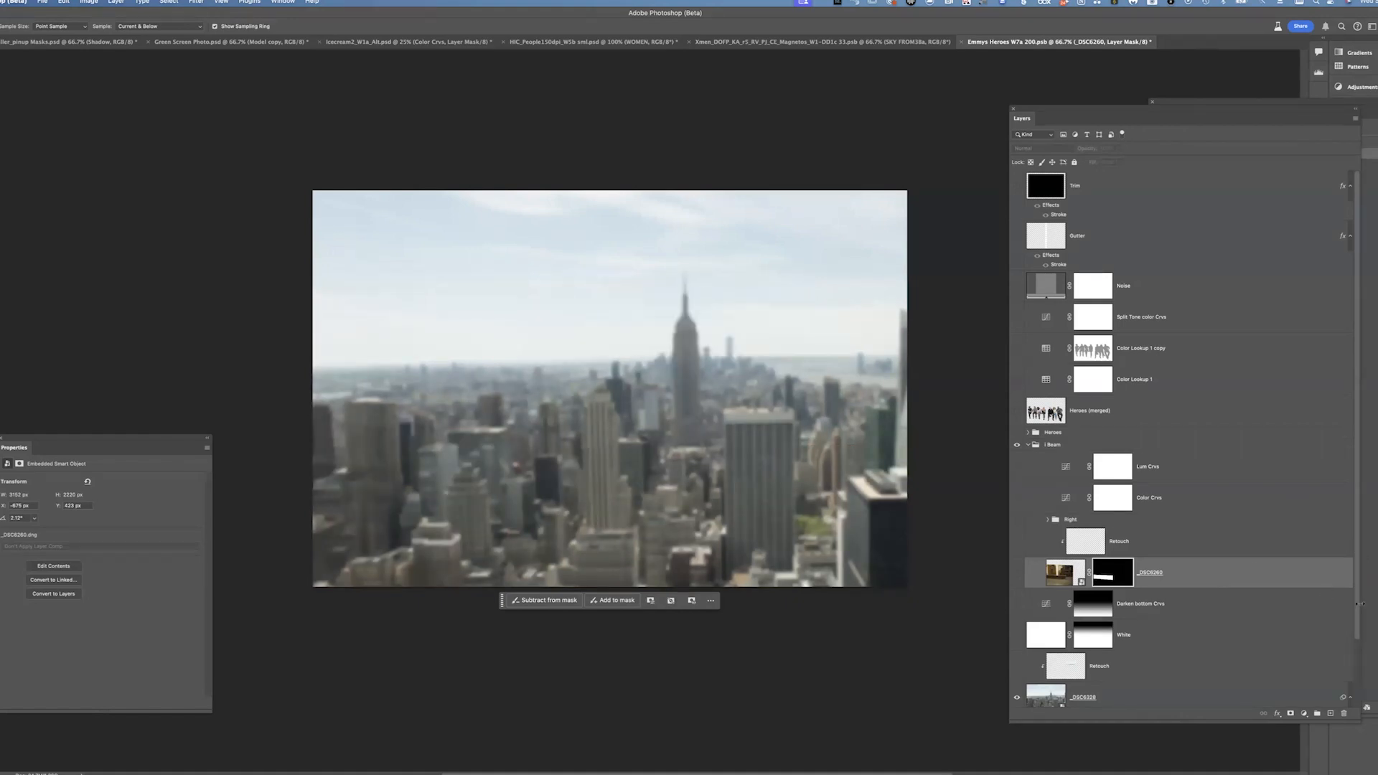
pyautogui.scroll(-3, 1357, 638)
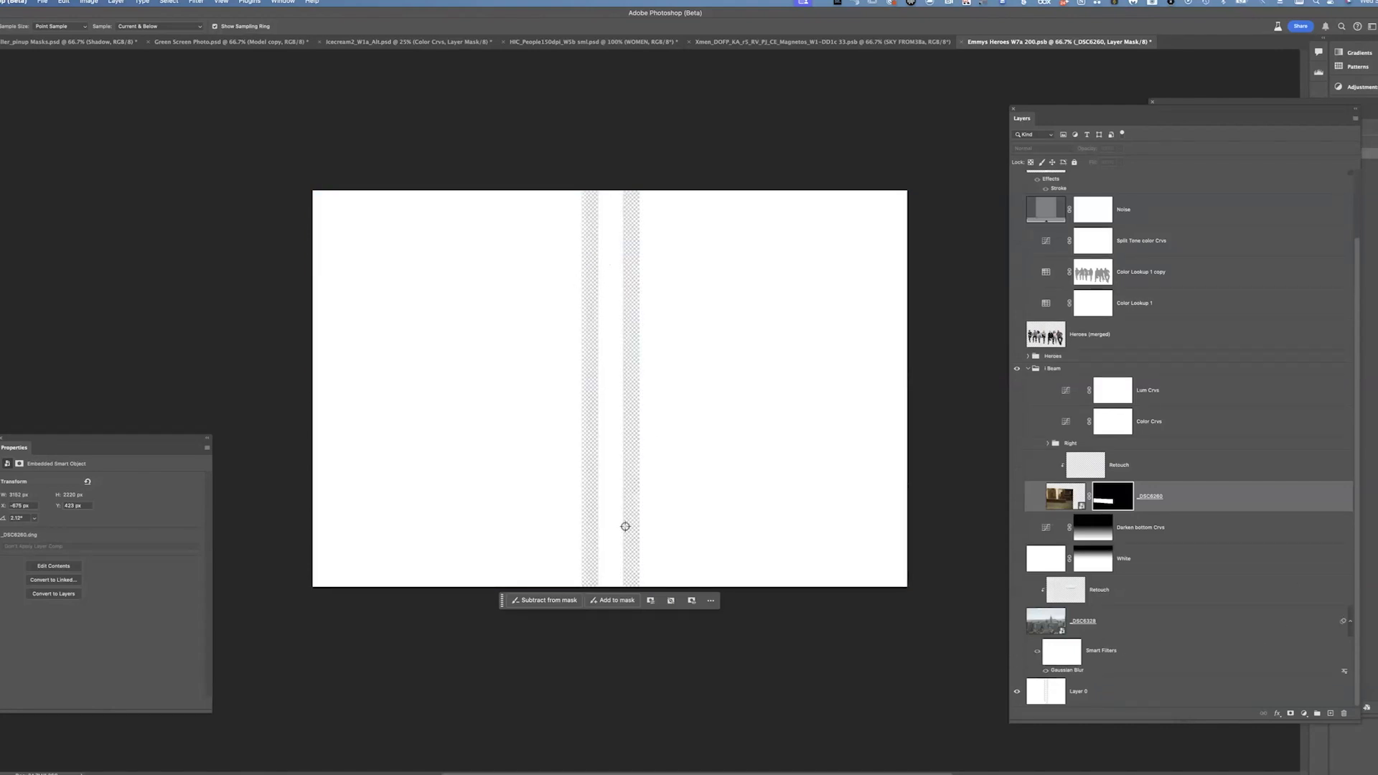
pyautogui.click(1017, 621)
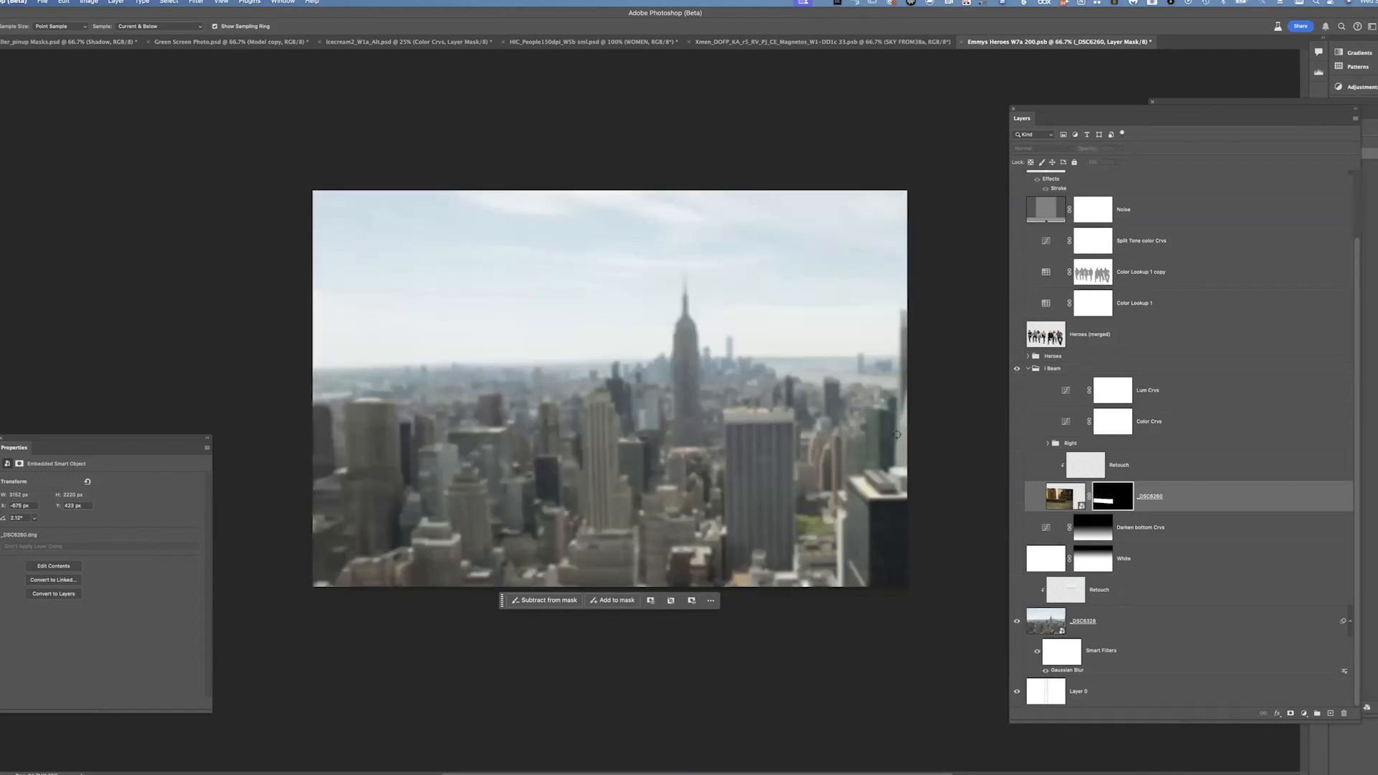
# Select the city photo layer and toggle its smart filters, closing Camera Raw without changes
pyautogui.click(1132, 636)
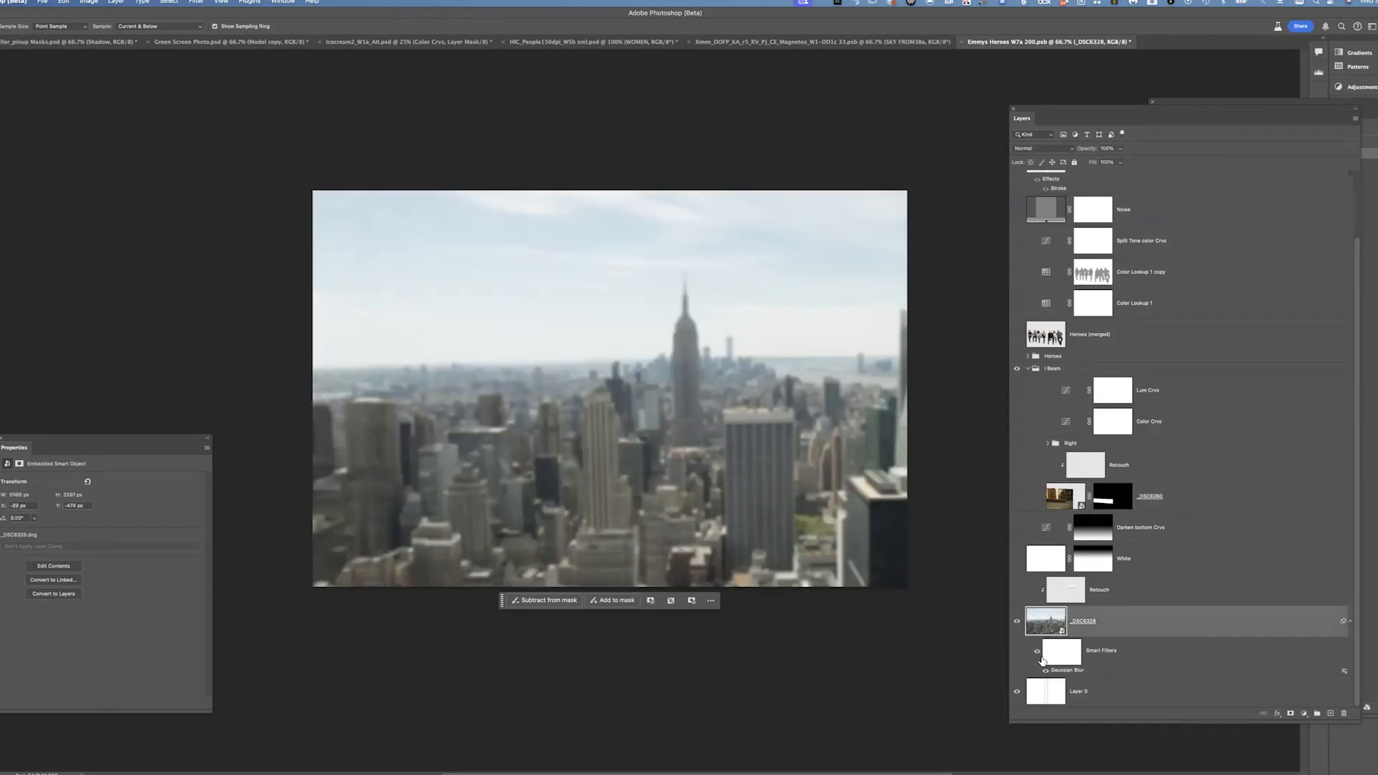
pyautogui.click(1036, 652)
pyautogui.click(1035, 652)
pyautogui.click(1035, 653)
pyautogui.click(1036, 652)
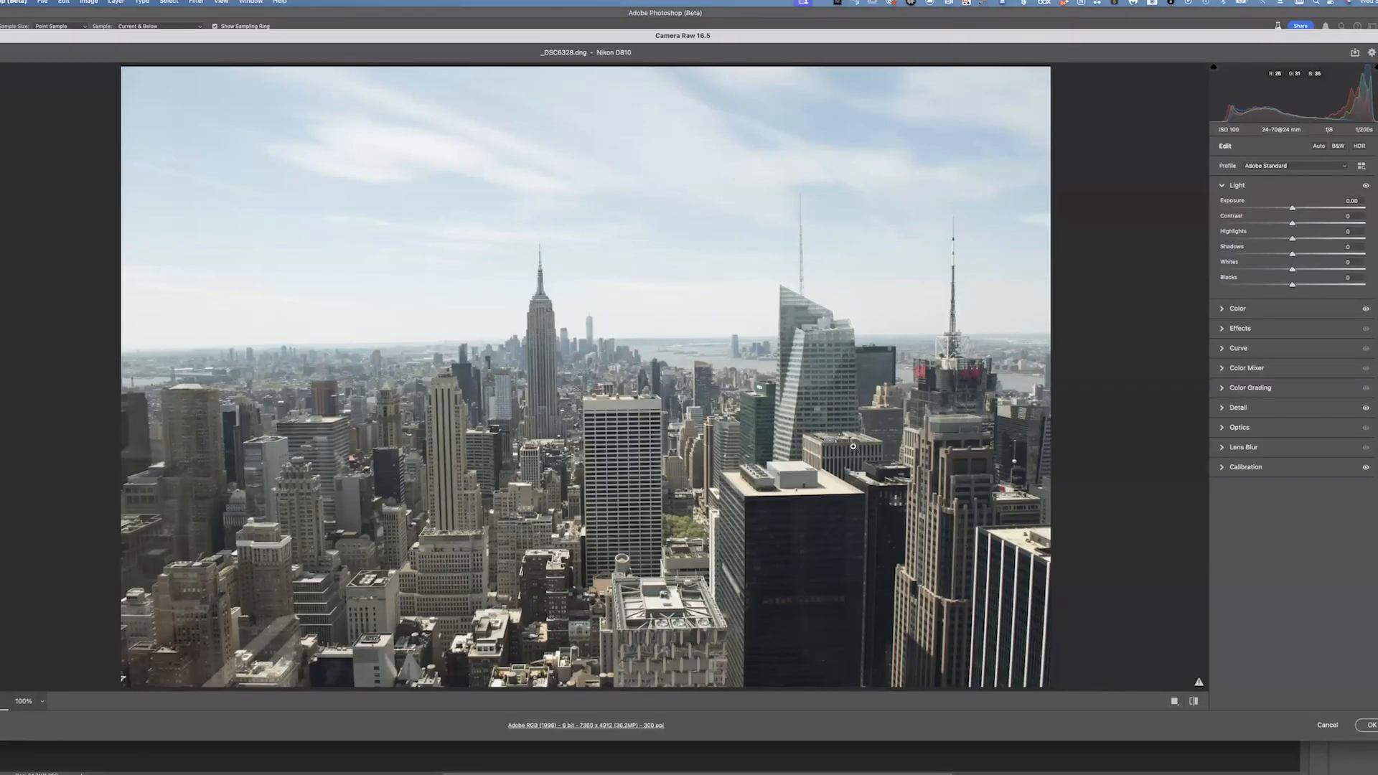
pyautogui.click(1328, 725)
pyautogui.click(764, 307)
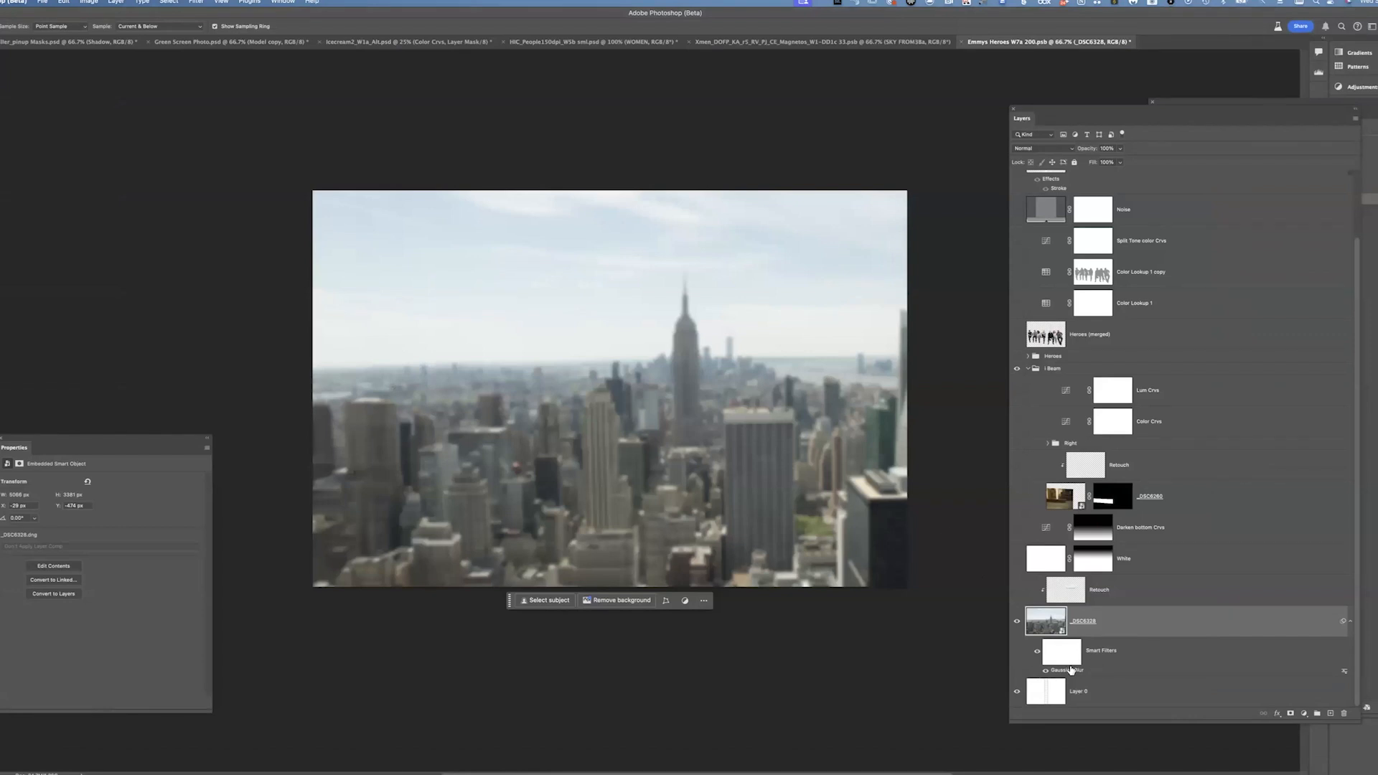
# Open the city layer's Gaussian Blur smart filter and drag its radius toward 0 pixels to preview it sharp
pyautogui.click(1038, 653)
pyautogui.doubleClick(1075, 671)
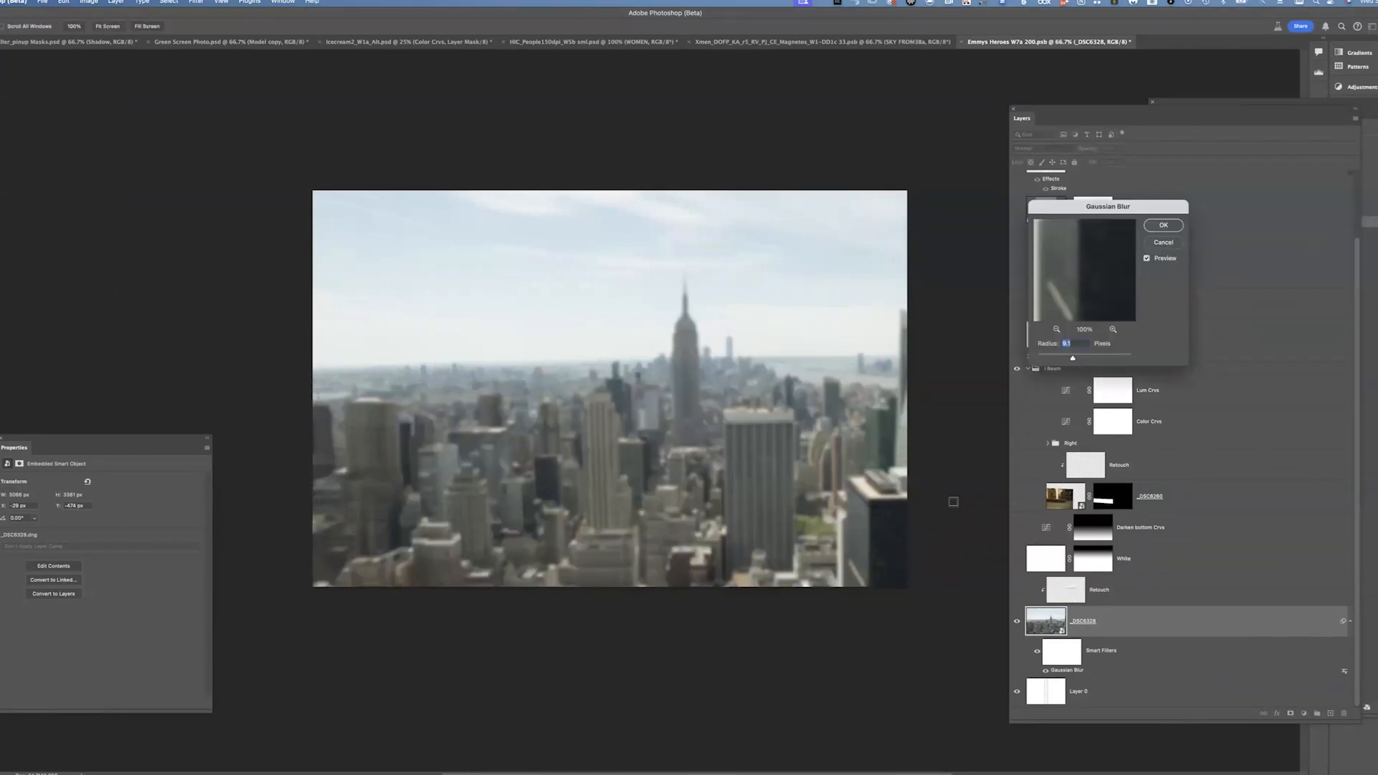
pyautogui.moveTo(1074, 362)
pyautogui.mouseDown()
pyautogui.moveTo(1095, 361)
pyautogui.moveTo(1055, 361)
pyautogui.mouseUp()
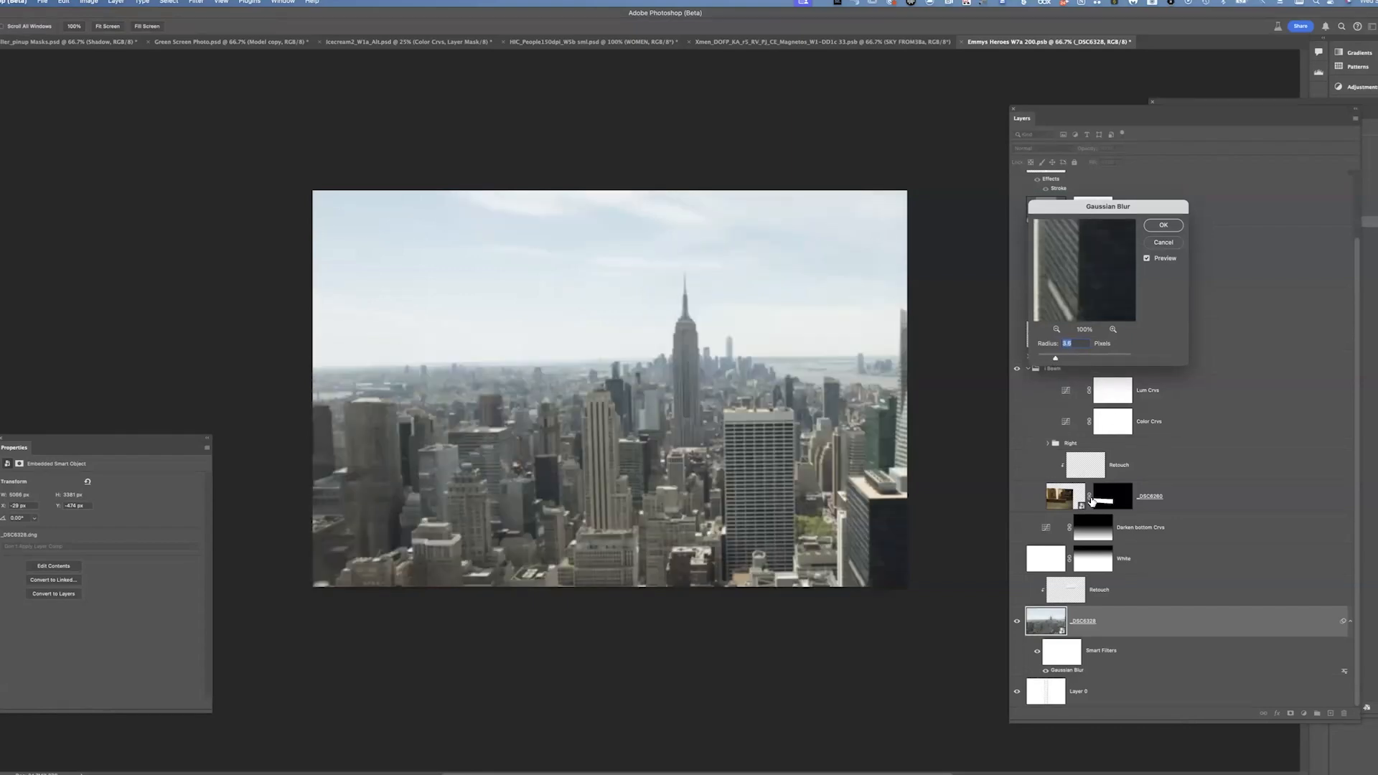
pyautogui.click(1163, 225)
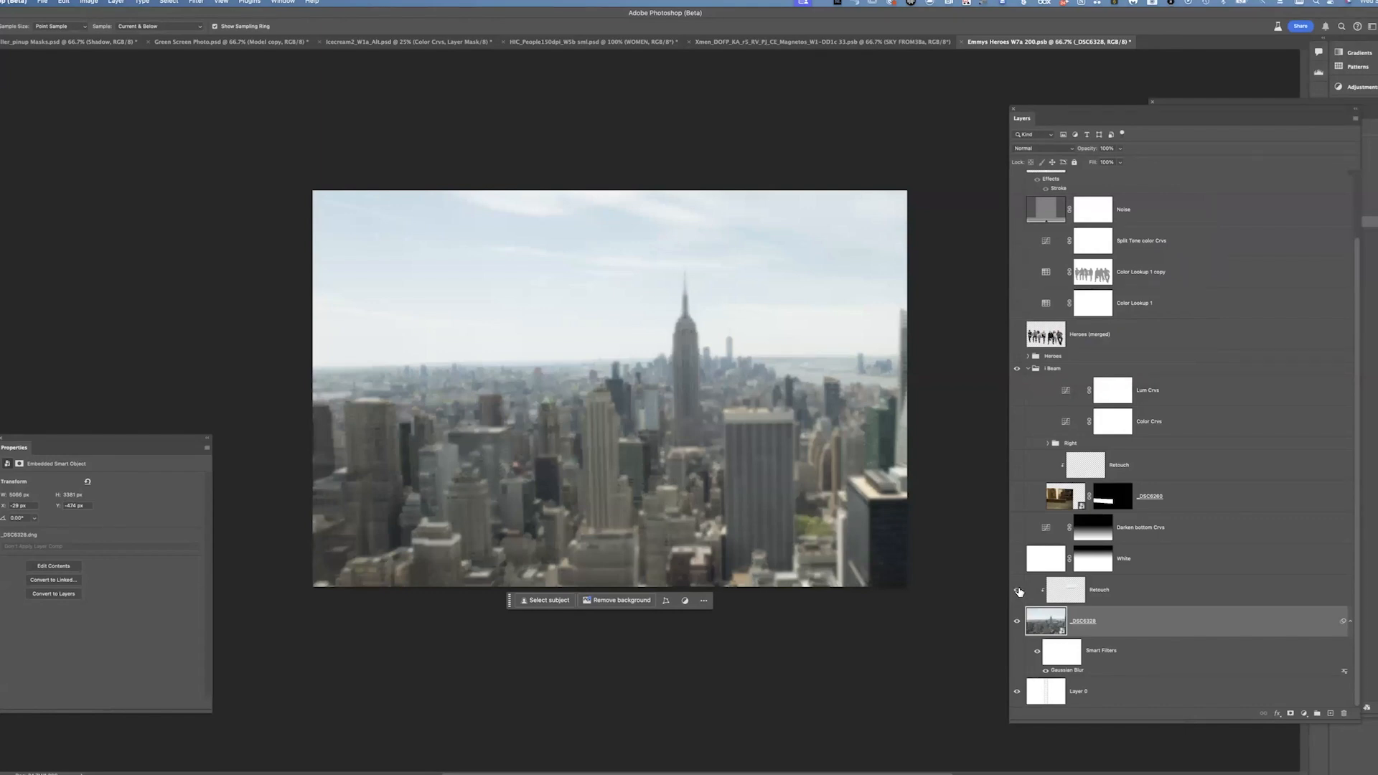
# Toggle the lower Retouch layer's visibility repeatedly to compare the city photo with and without it
pyautogui.click(1017, 590)
pyautogui.click(1017, 590)
pyautogui.click(1017, 590)
pyautogui.click(1017, 590)
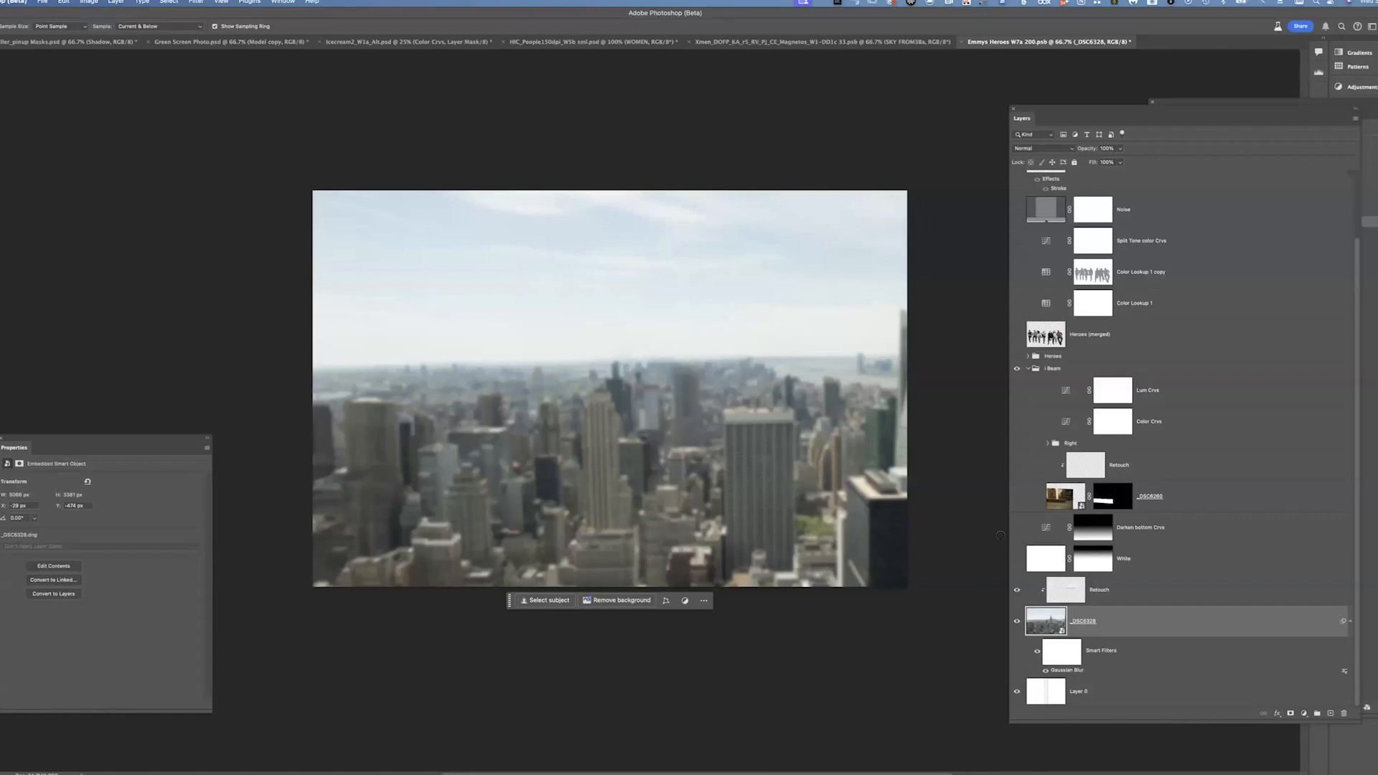
pyautogui.click(1017, 589)
pyautogui.click(1017, 590)
# Show the White and Darken bottom Crvs layers, select Darken bottom Crvs, and toggle the White layer to compare
pyautogui.click(1017, 559)
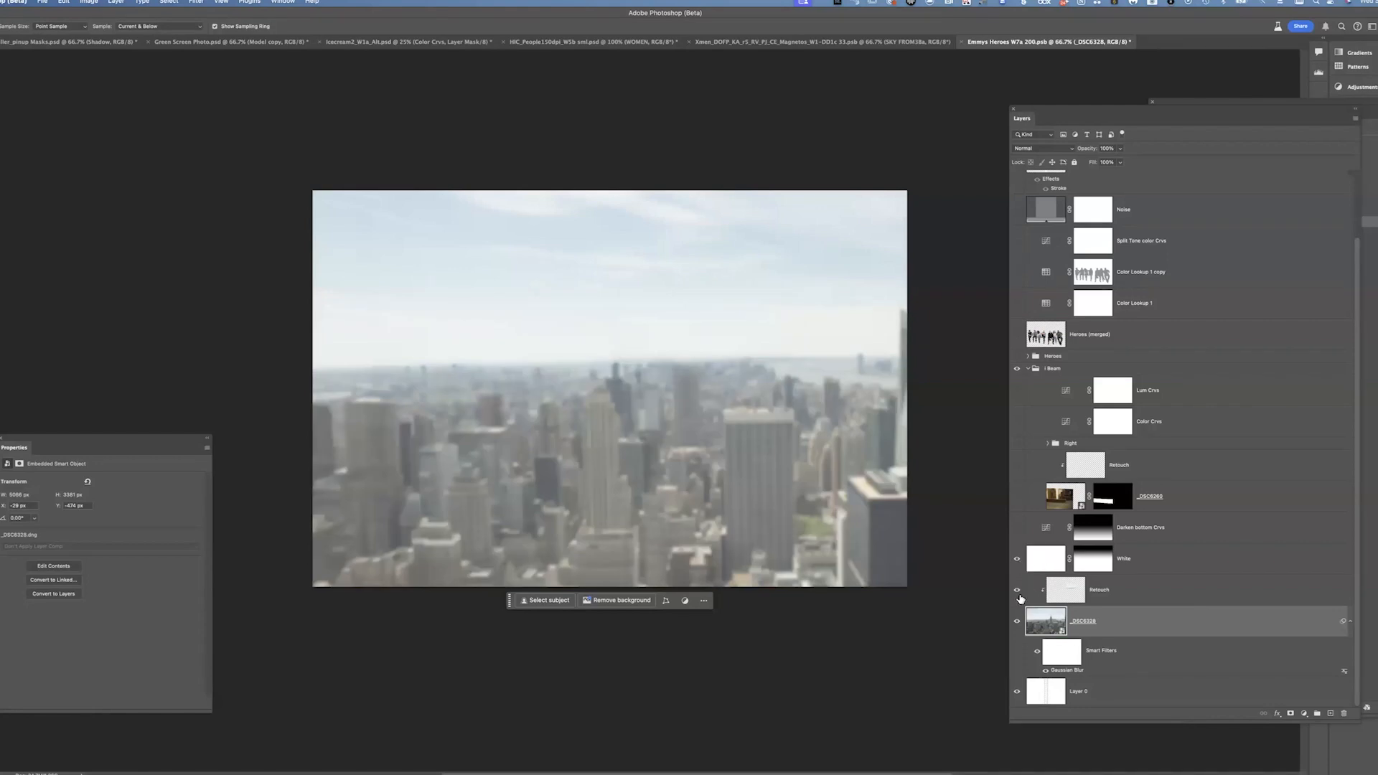
pyautogui.click(1017, 528)
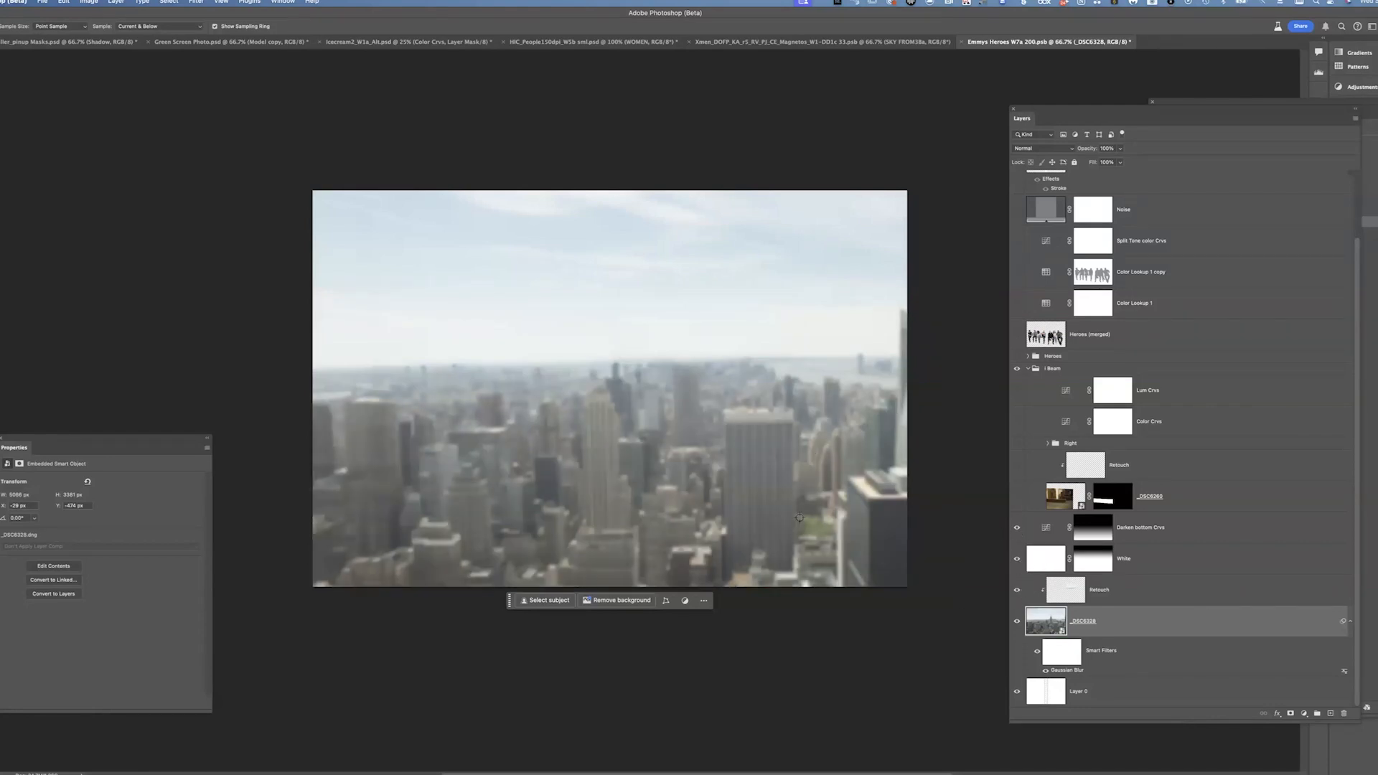
pyautogui.click(1174, 537)
pyautogui.click(1017, 559)
pyautogui.click(1017, 559)
pyautogui.click(1017, 559)
pyautogui.click(1017, 559)
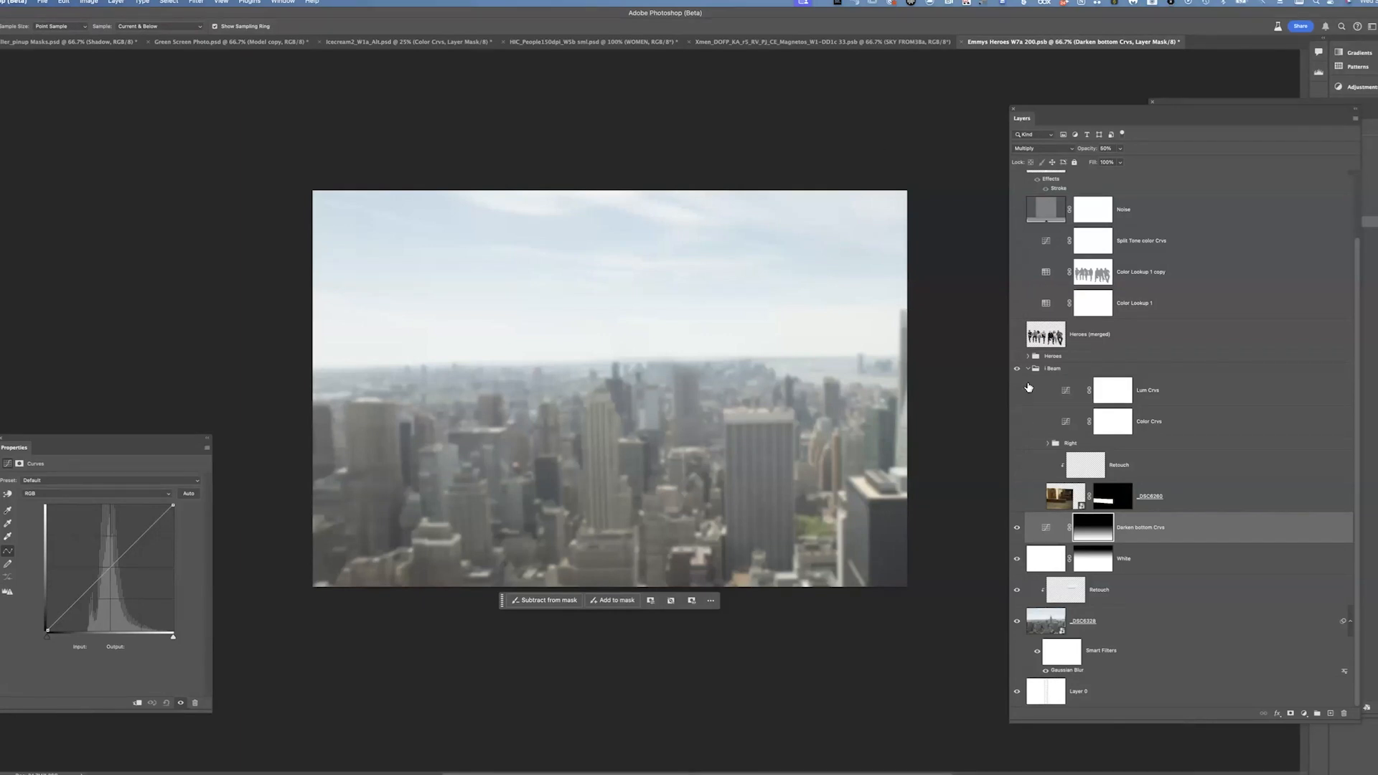
# Show the beam photo layer, disable and re-enable its mask, and select the Retouch layer above it
pyautogui.click(1017, 496)
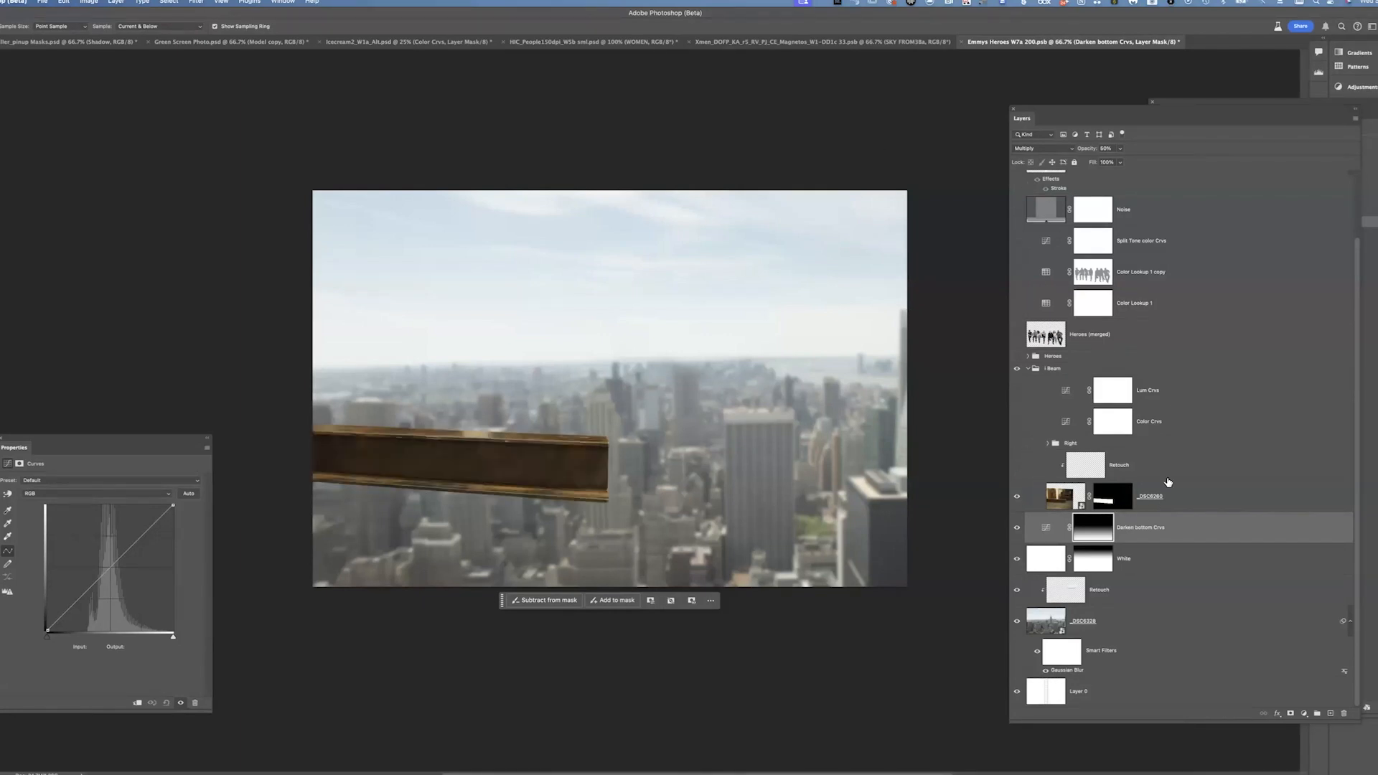
pyautogui.keyDown('shift'); pyautogui.click(1124, 500); pyautogui.keyUp('shift')
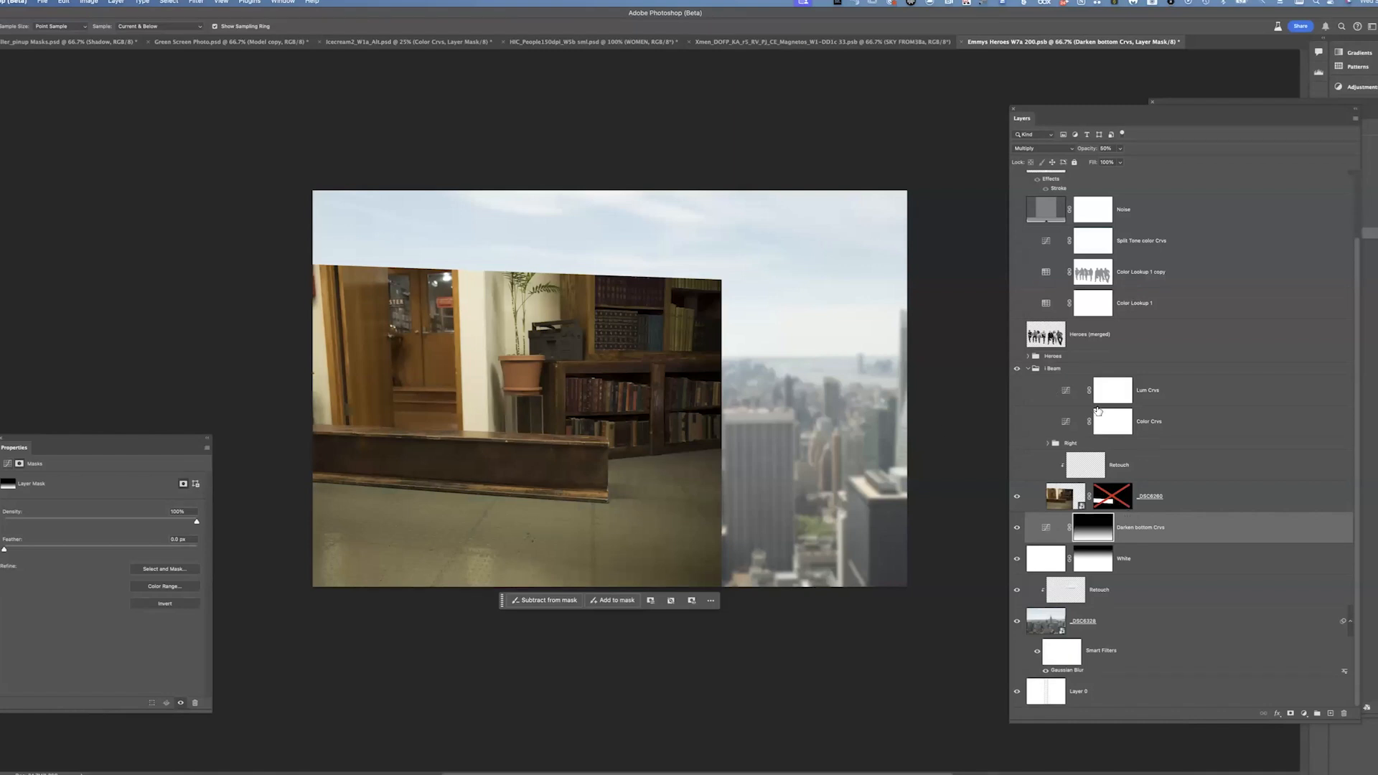
pyautogui.keyDown('shift'); pyautogui.click(1126, 503); pyautogui.keyUp('shift')
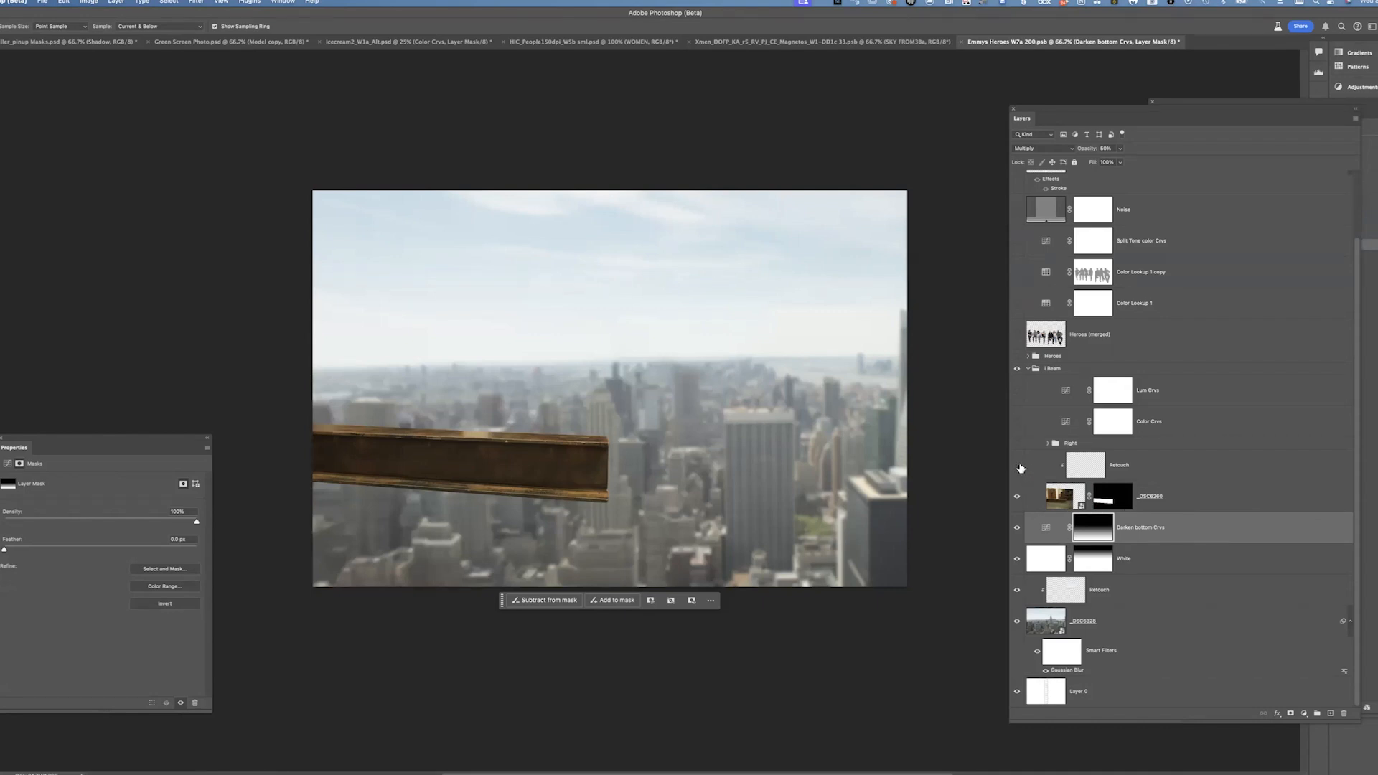
pyautogui.click(1139, 468)
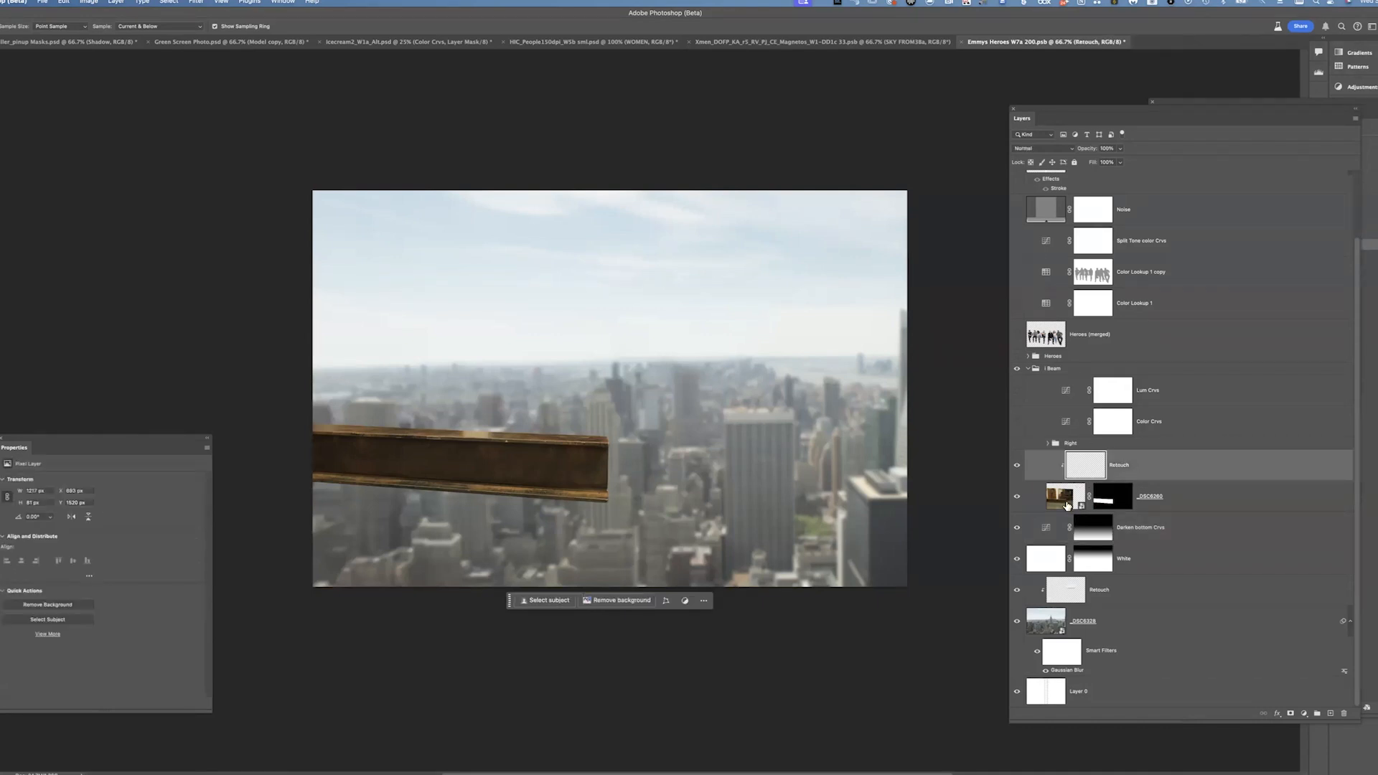
# Open the beam photo smart object in Camera Raw and cancel it without changes
pyautogui.doubleClick(1066, 499)
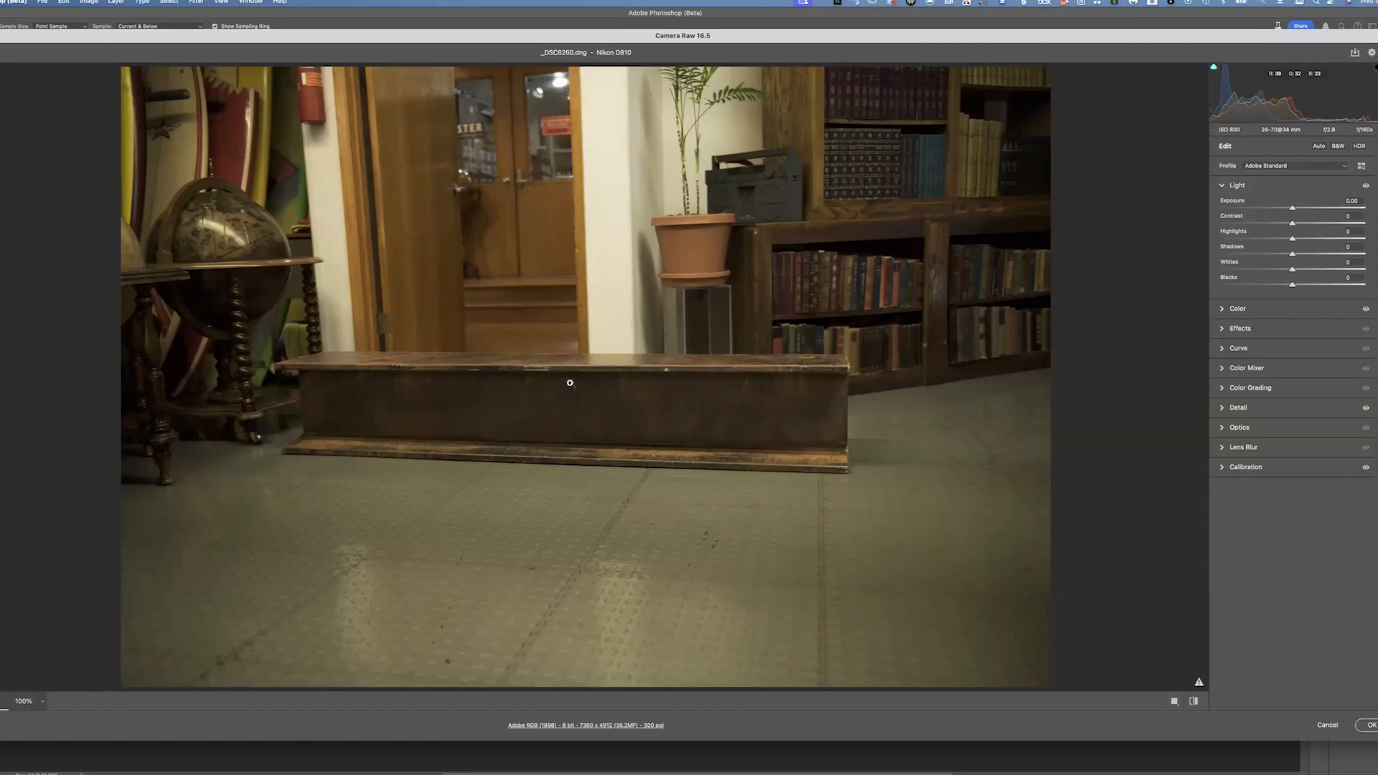
pyautogui.click(1339, 726)
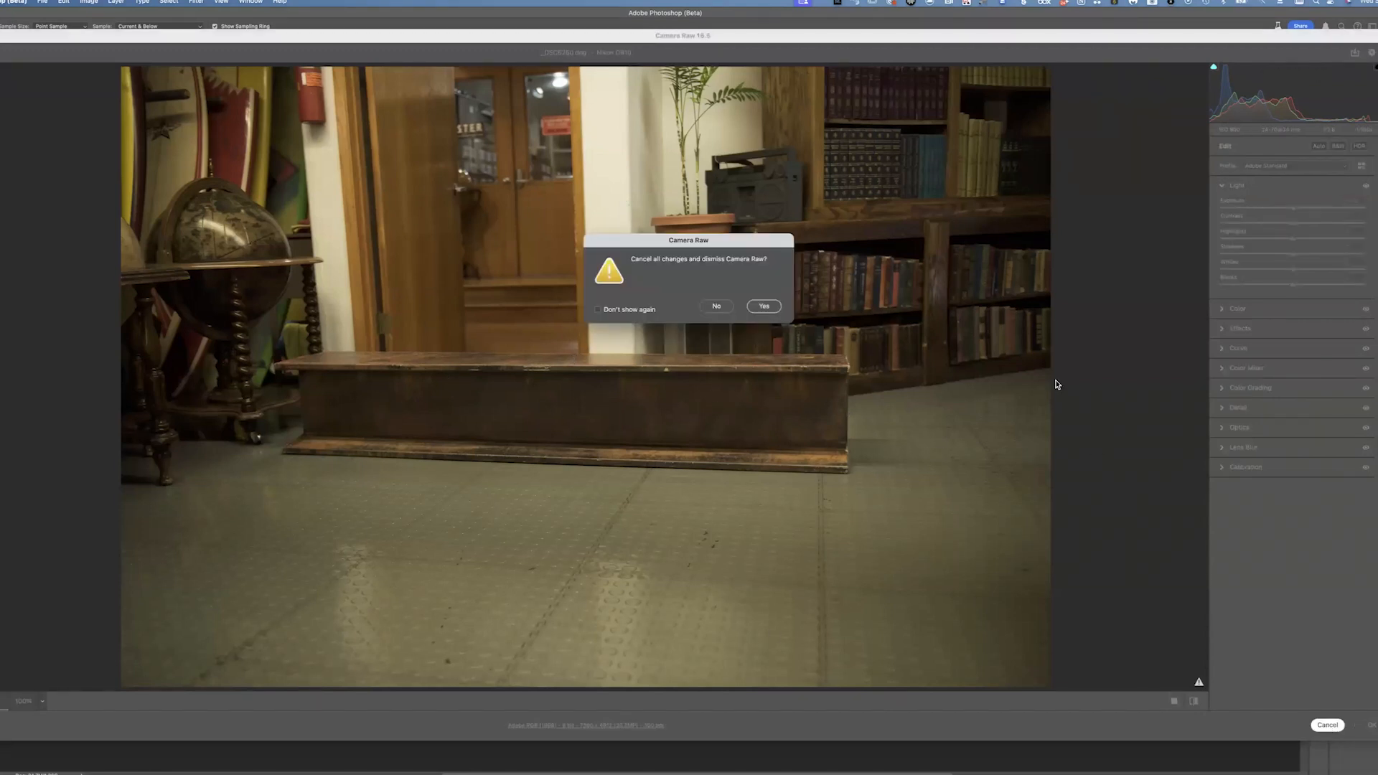
pyautogui.click(719, 307)
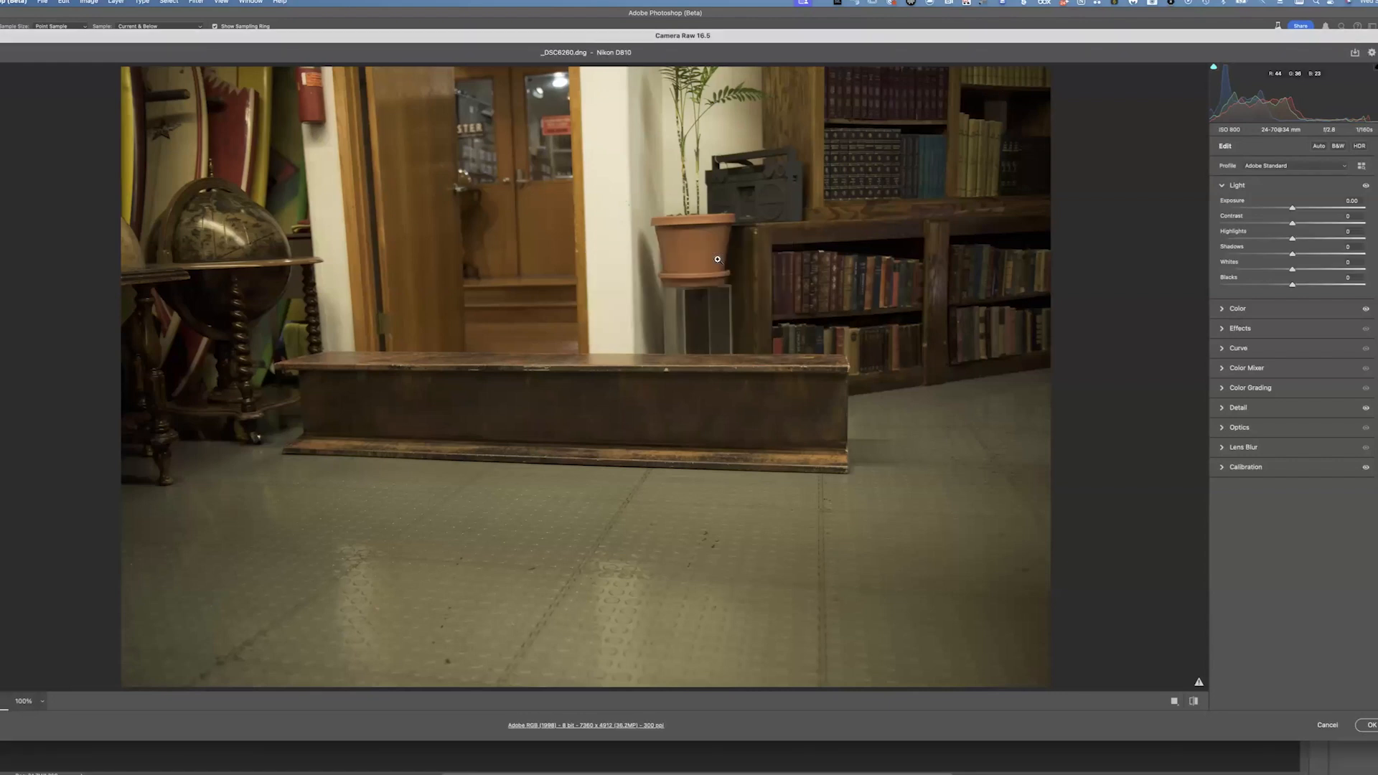
pyautogui.click(1333, 727)
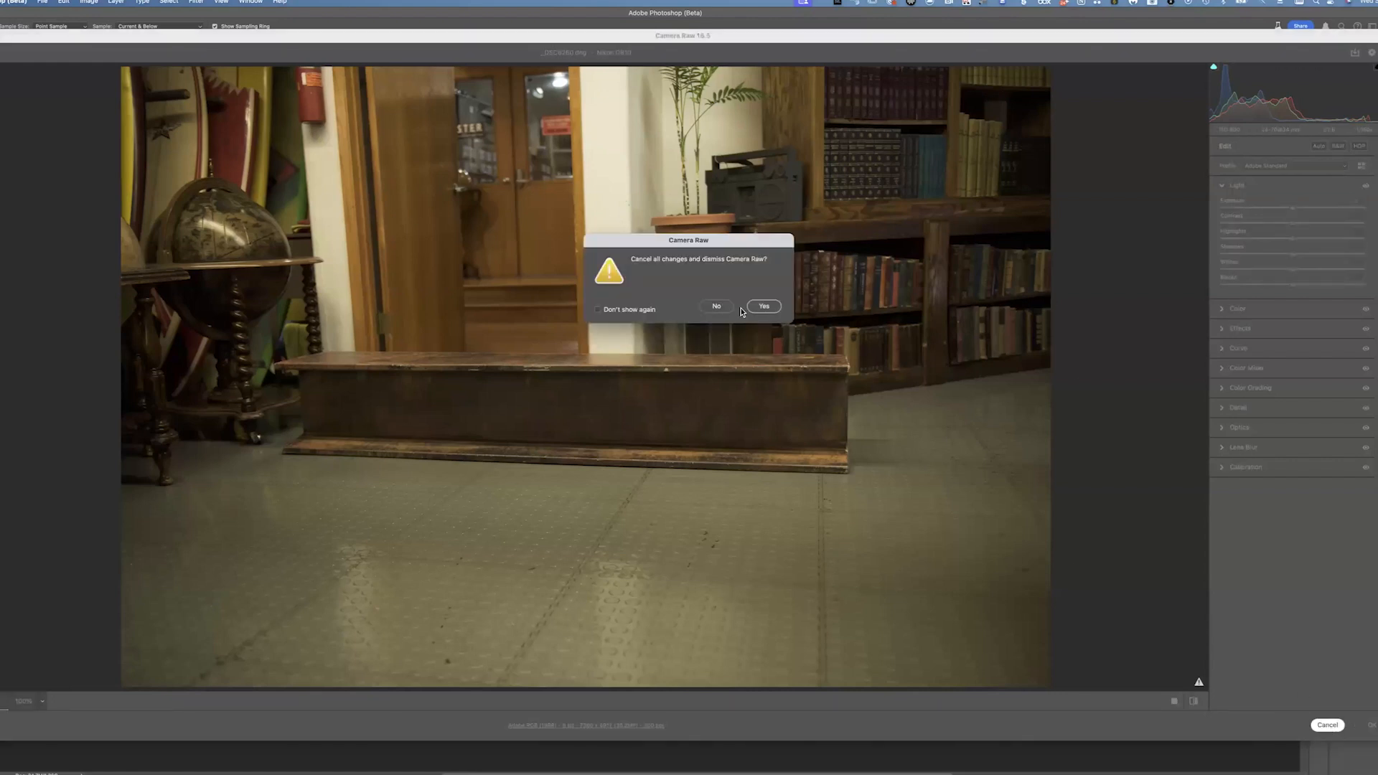
pyautogui.click(764, 306)
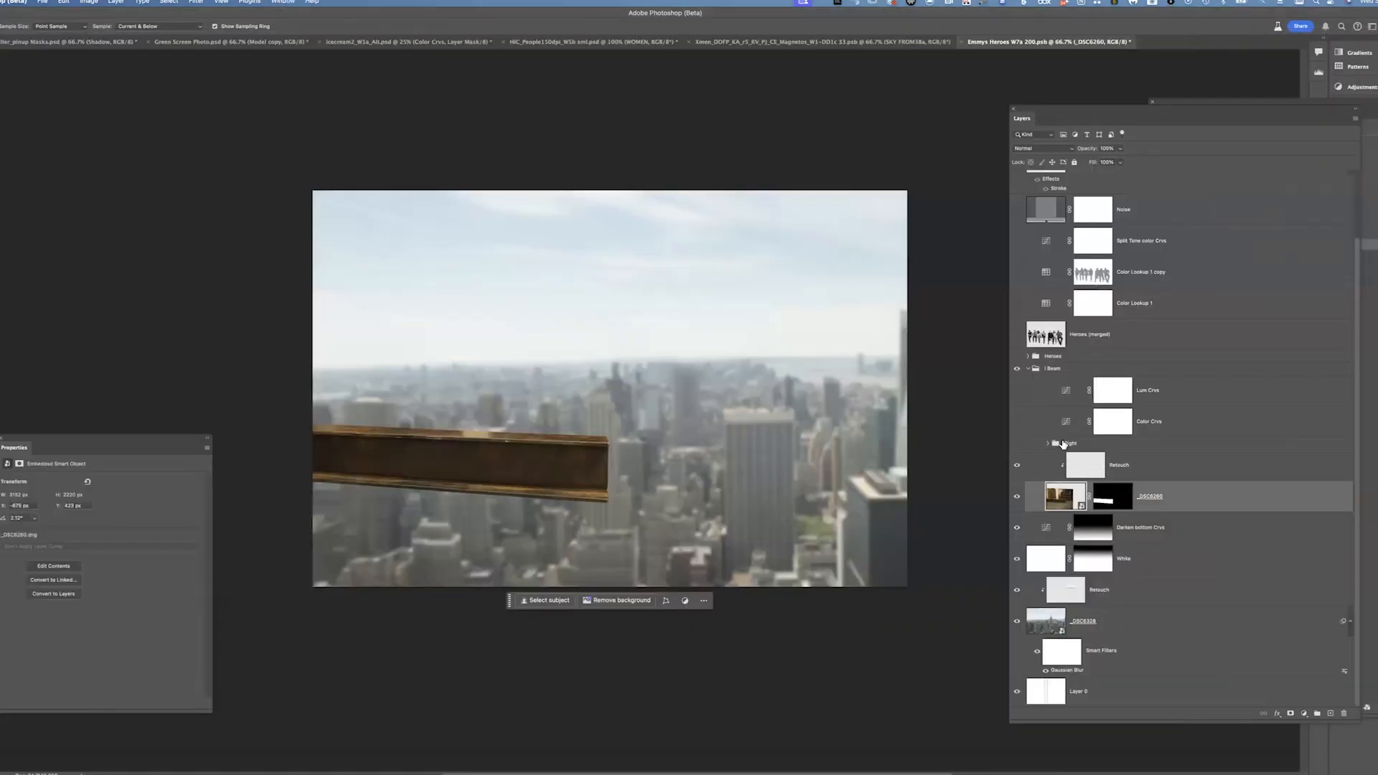
# Show the Right group inside the Beam group, then select and expand it
pyautogui.click(1017, 444)
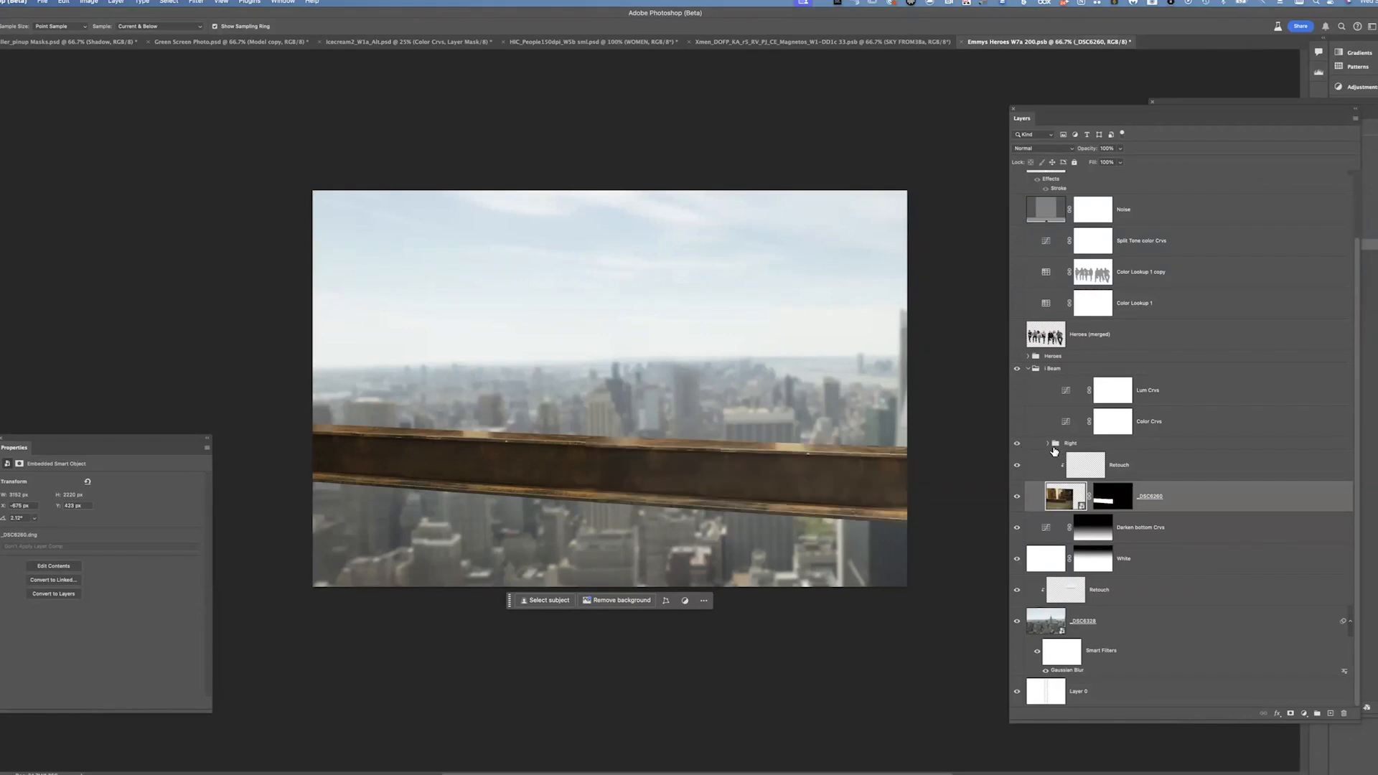
pyautogui.click(1055, 448)
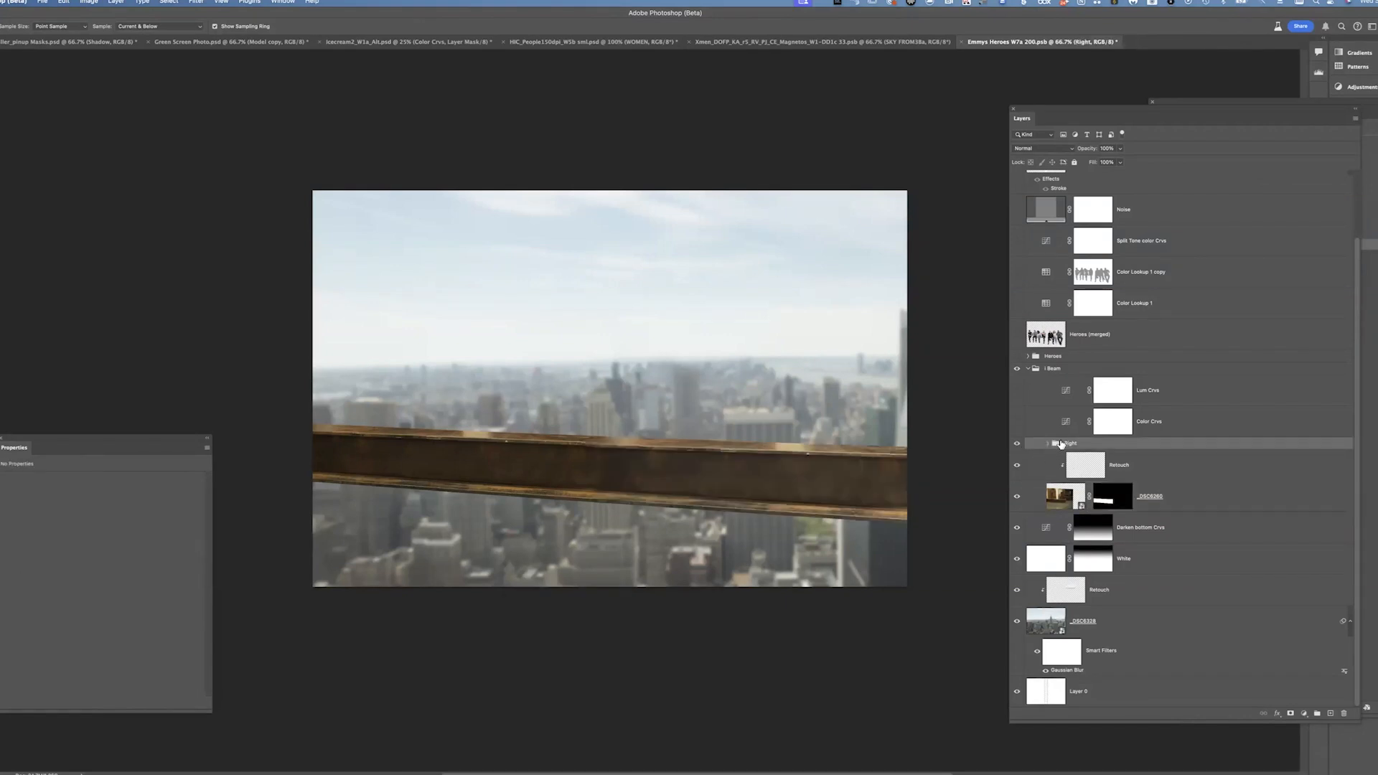
pyautogui.click(1049, 444)
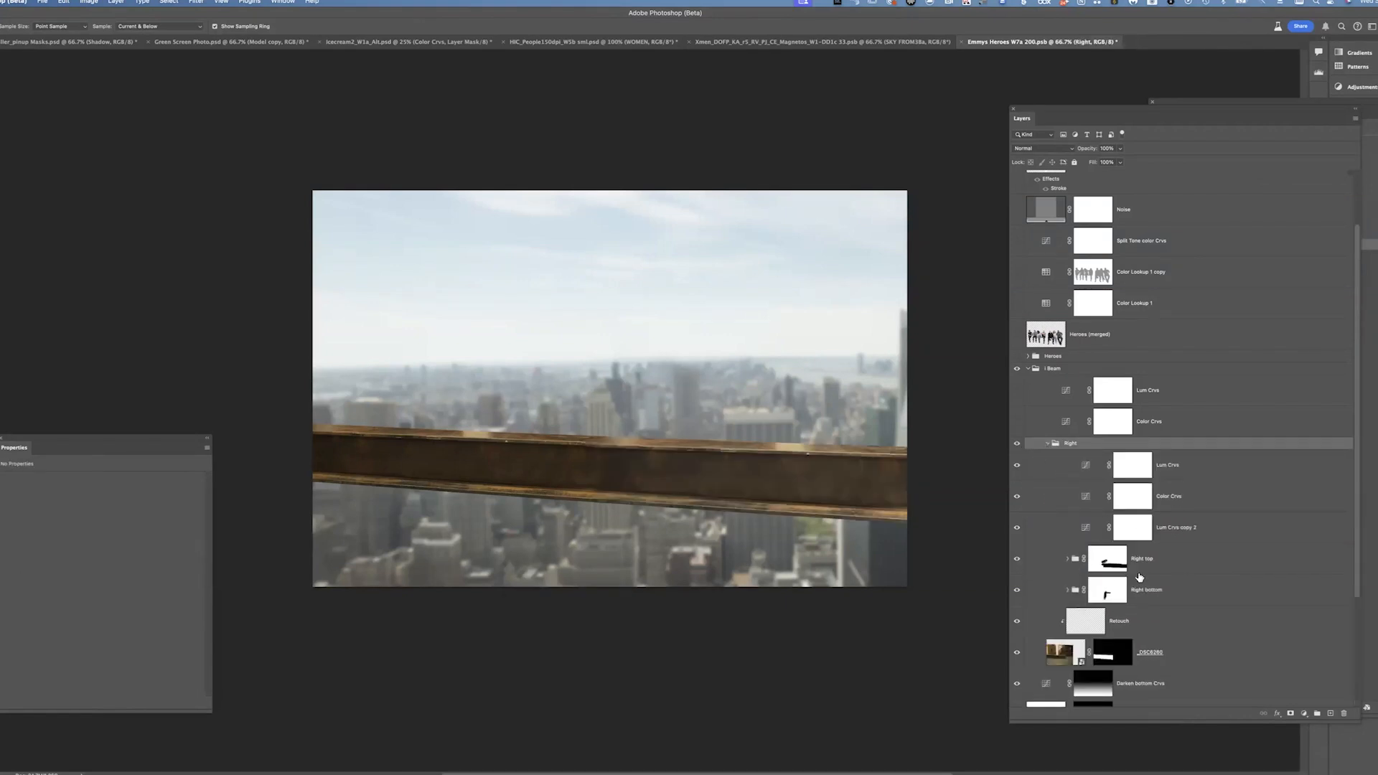
# Toggle the Right group and White layer visibility repeatedly to compare the beam composite
pyautogui.click(1017, 445)
pyautogui.click(1017, 445)
pyautogui.click(1017, 444)
pyautogui.click(1017, 444)
pyautogui.click(1017, 559)
pyautogui.click(1017, 559)
pyautogui.click(1017, 559)
pyautogui.click(1017, 559)
pyautogui.moveTo(1357, 547); pyautogui.dragTo(1368, 625)
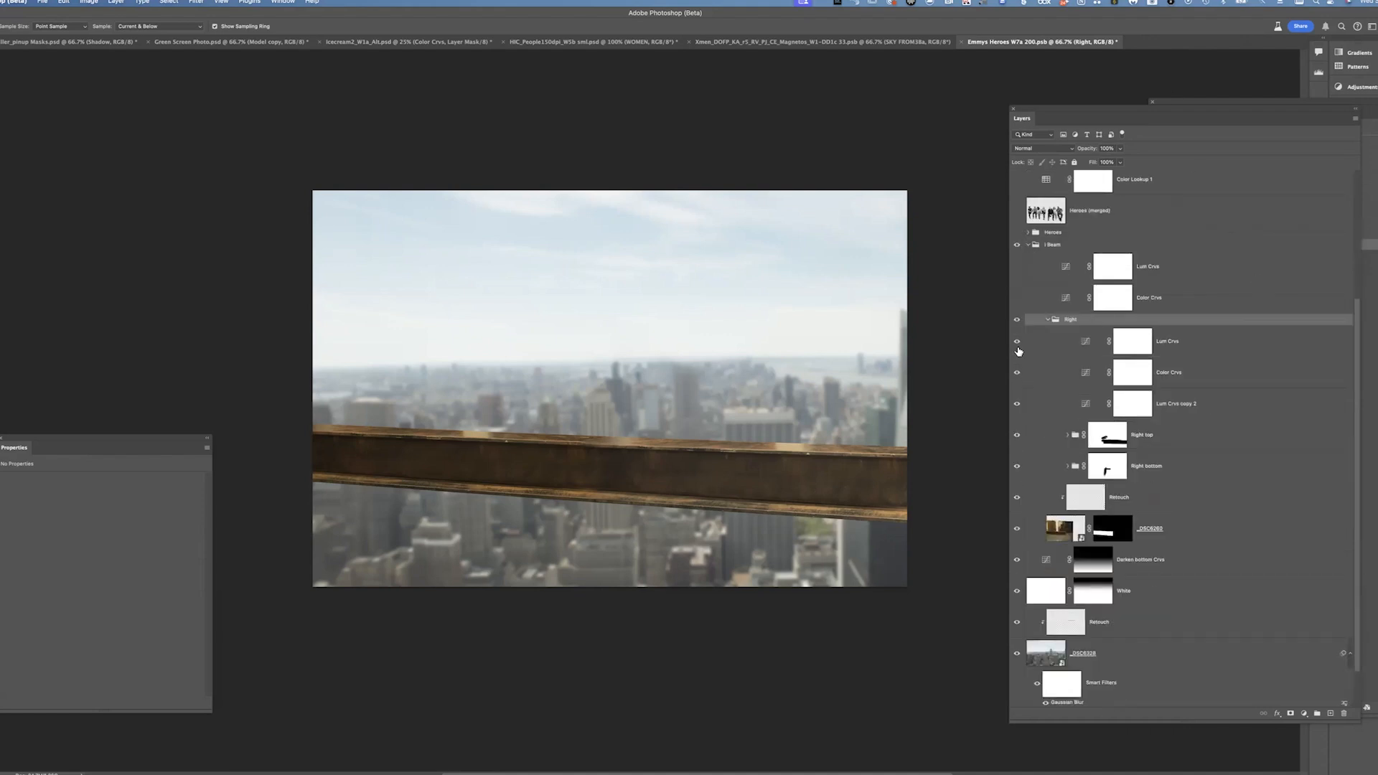
# Hide the Right top group and disable the Right bottom group's mask, zooming in to inspect the beam seam
pyautogui.click(1017, 438)
pyautogui.keyDown('shift'); pyautogui.click(1108, 466); pyautogui.keyUp('shift')
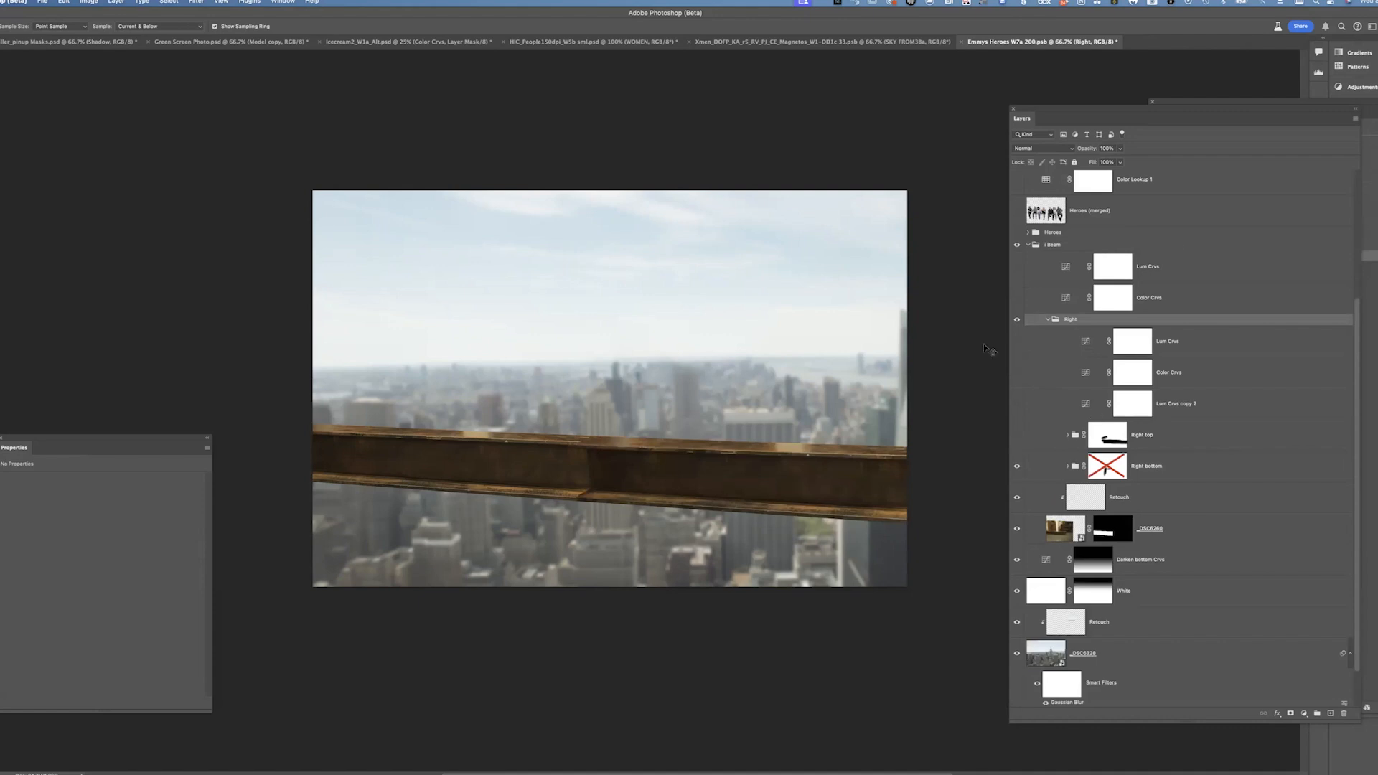
pyautogui.press('super+plus')
pyautogui.press('super+plus')
pyautogui.press('super+plus')
pyautogui.press('super+plus')
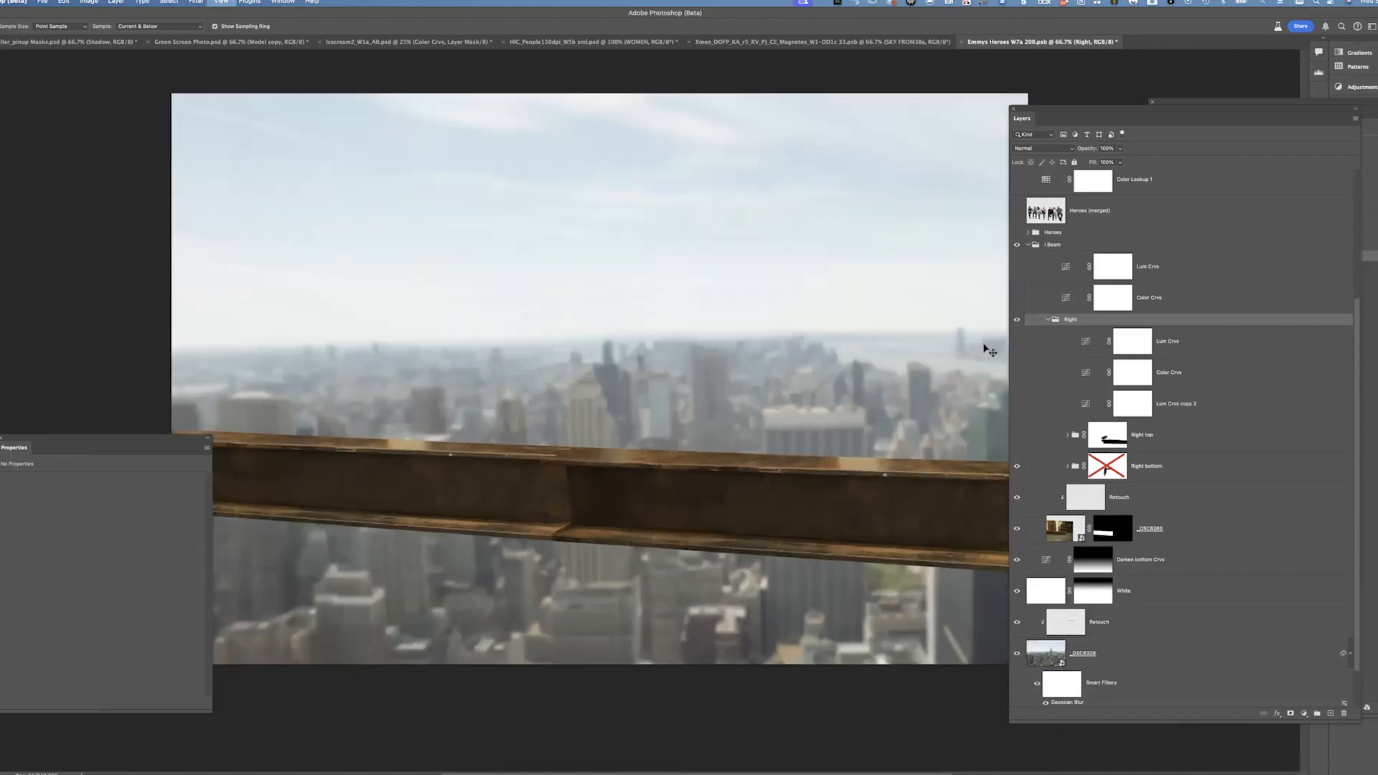
pyautogui.scroll(-10, 611, 363)
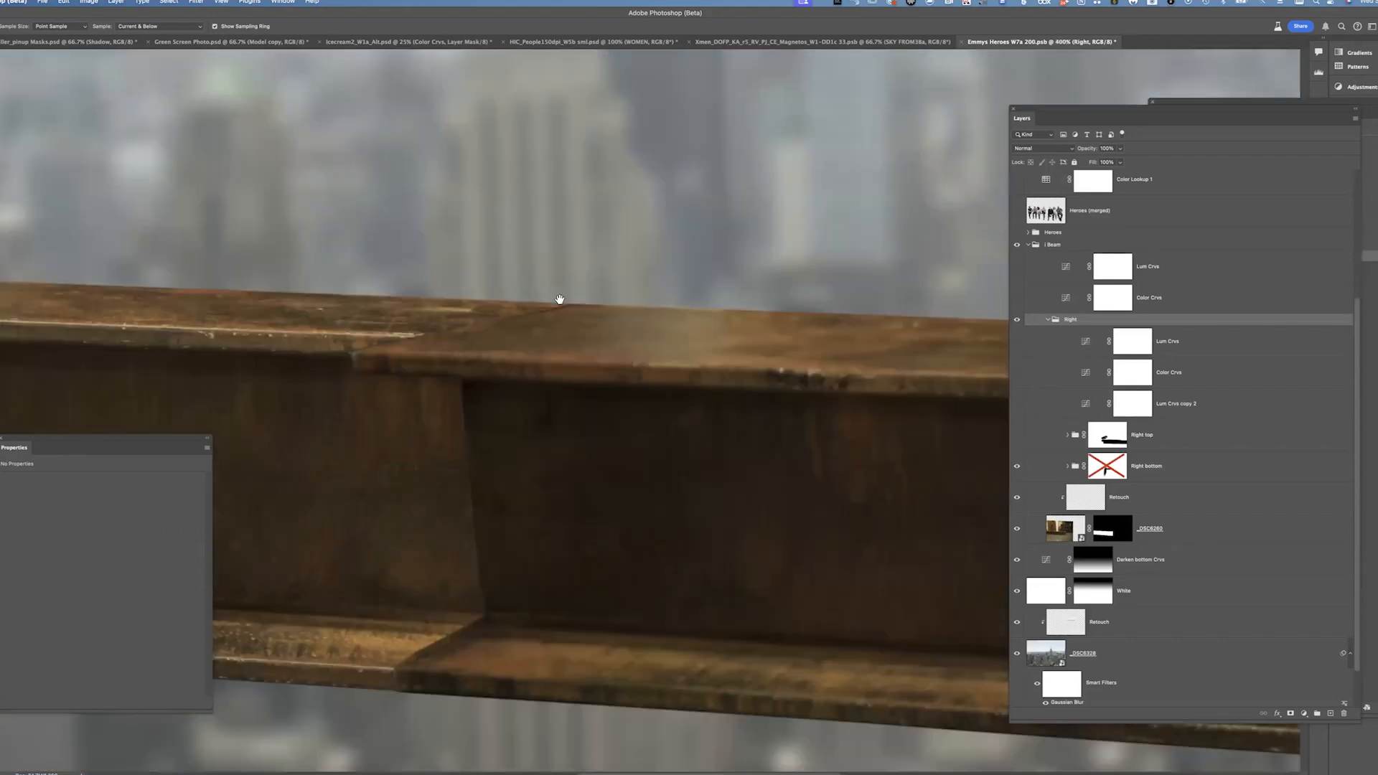
pyautogui.scroll(-8, 668, 230)
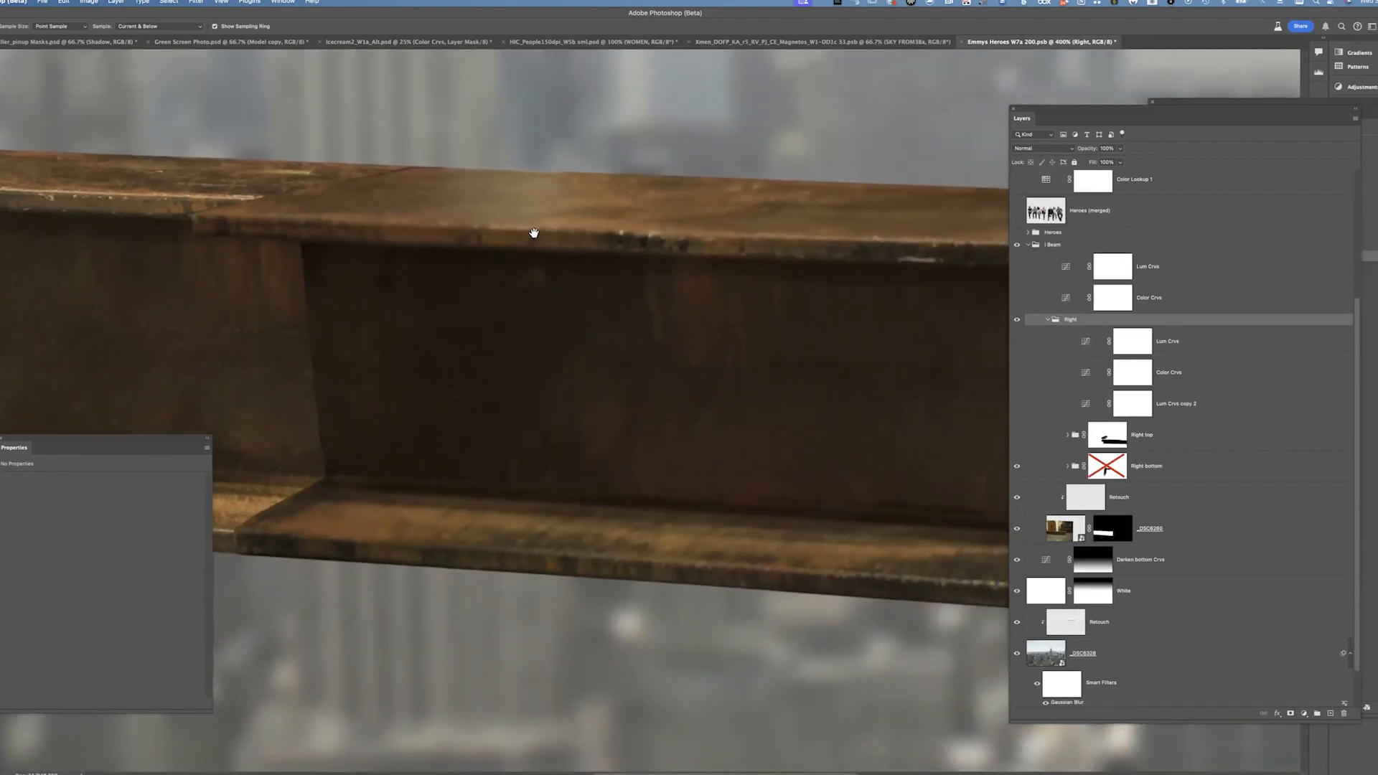
pyautogui.hscroll(-10, 983, 384)
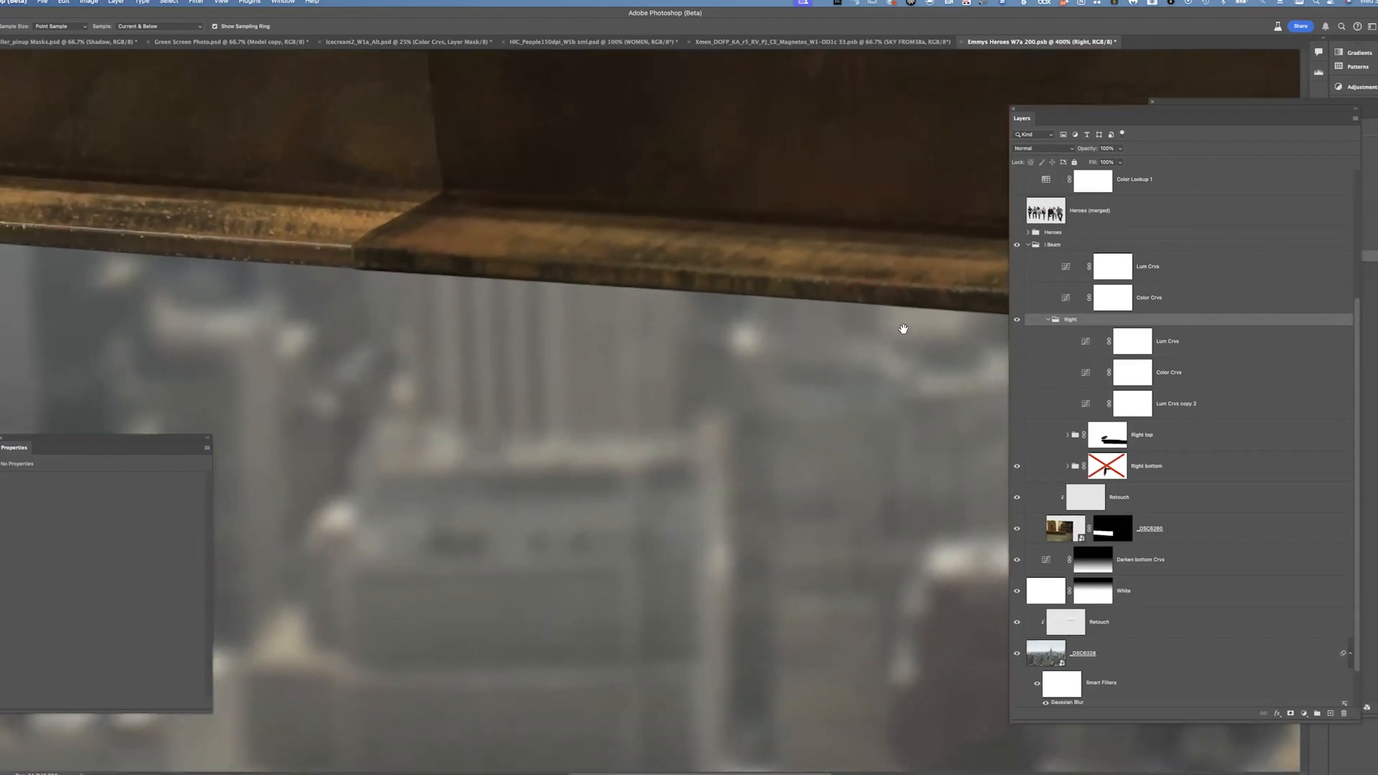
pyautogui.moveTo(903, 329); pyautogui.dragTo(119, 308)
pyautogui.press('super+minus')
pyautogui.press('super+minus')
pyautogui.press('super+minus')
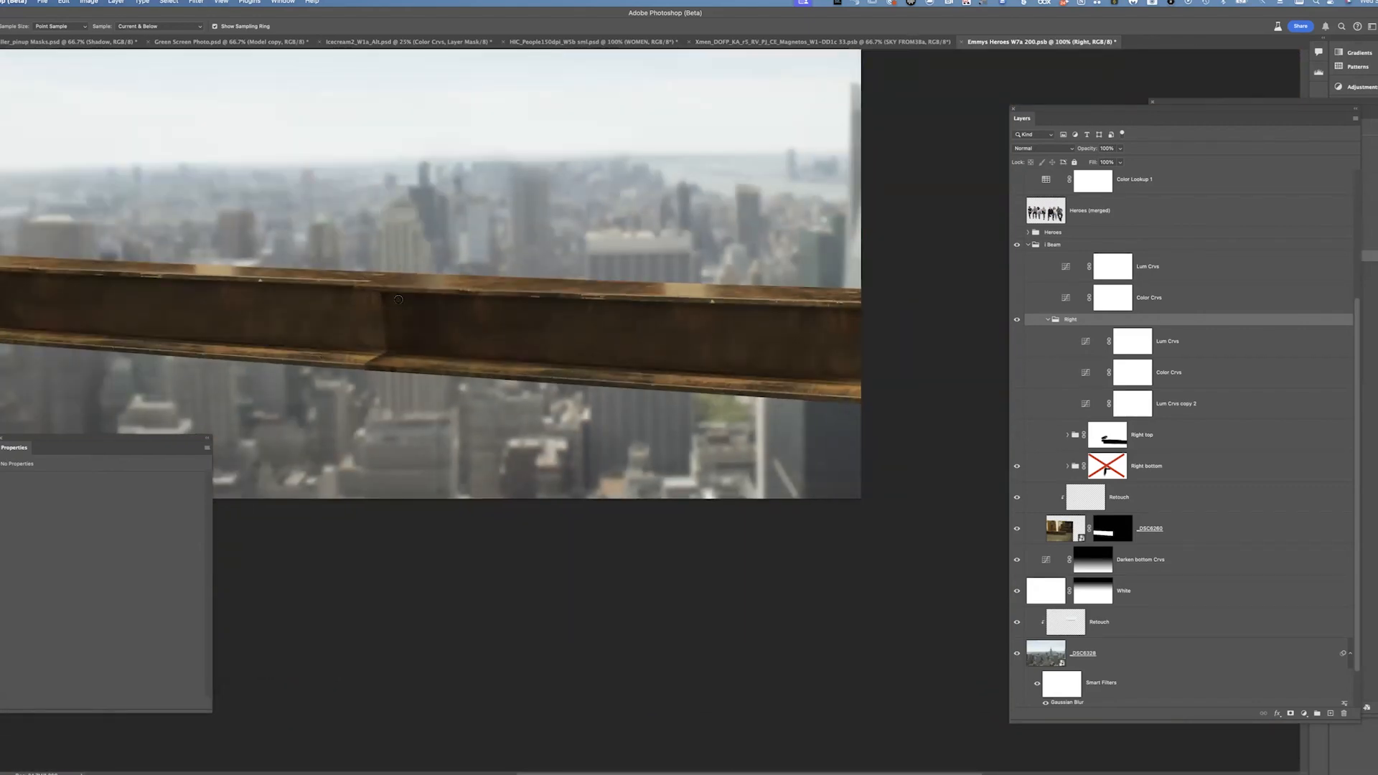
pyautogui.press('super+plus')
pyautogui.press('super+plus')
pyautogui.moveTo(397, 299); pyautogui.dragTo(649, 391)
pyautogui.moveTo(541, 416); pyautogui.dragTo(582, 414)
# Show the Right top group again and re-enable the Right bottom group's mask
pyautogui.click(1017, 435)
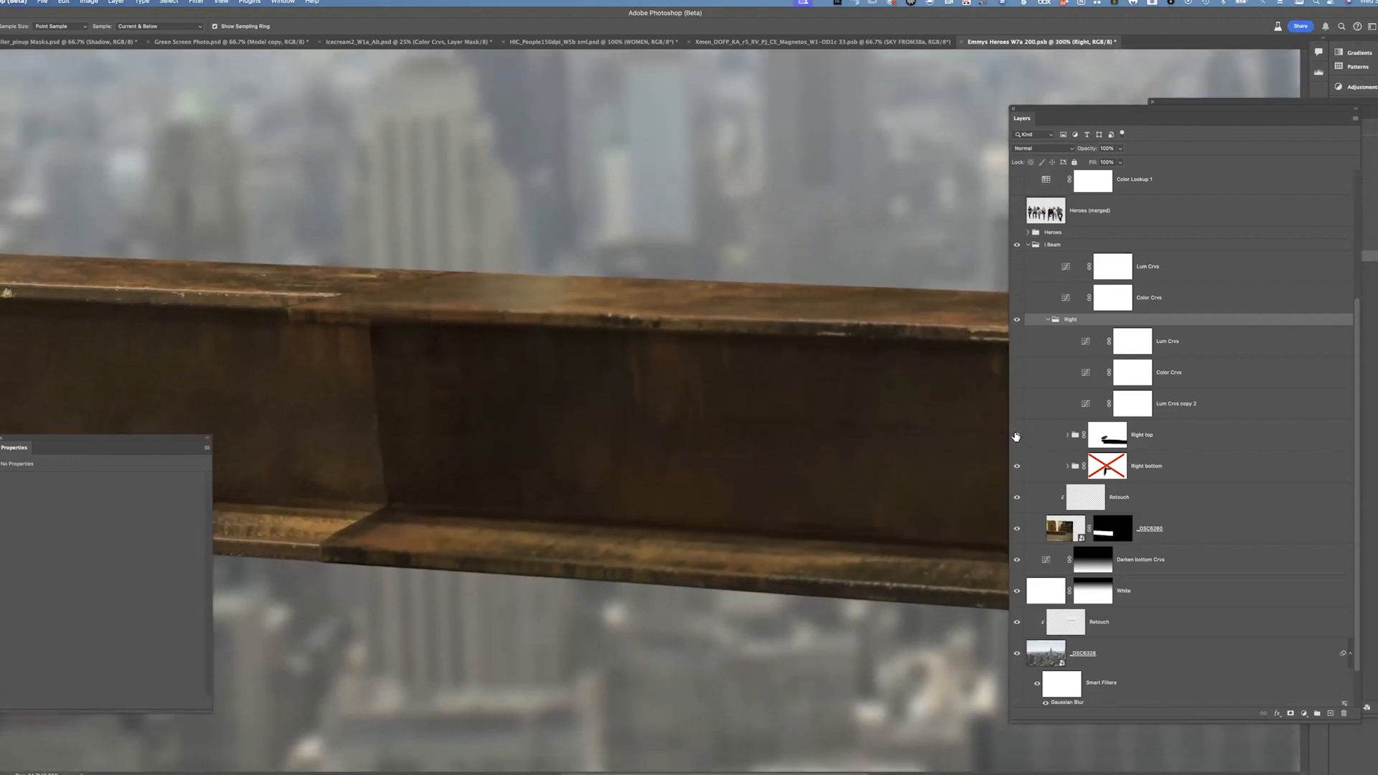
pyautogui.keyDown('shift'); pyautogui.click(1107, 474); pyautogui.keyUp('shift')
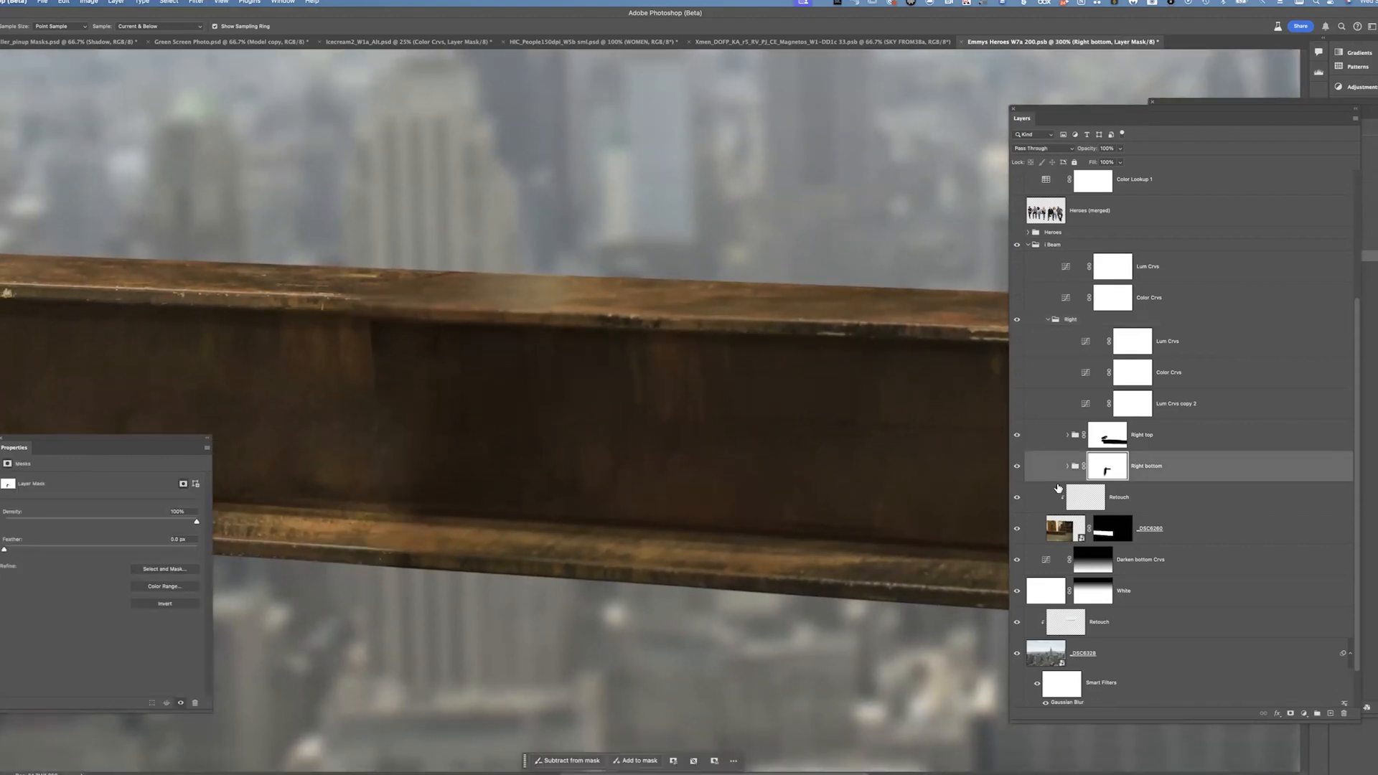
pyautogui.moveTo(948, 454); pyautogui.dragTo(646, 420)
pyautogui.moveTo(307, 294); pyautogui.dragTo(532, 365)
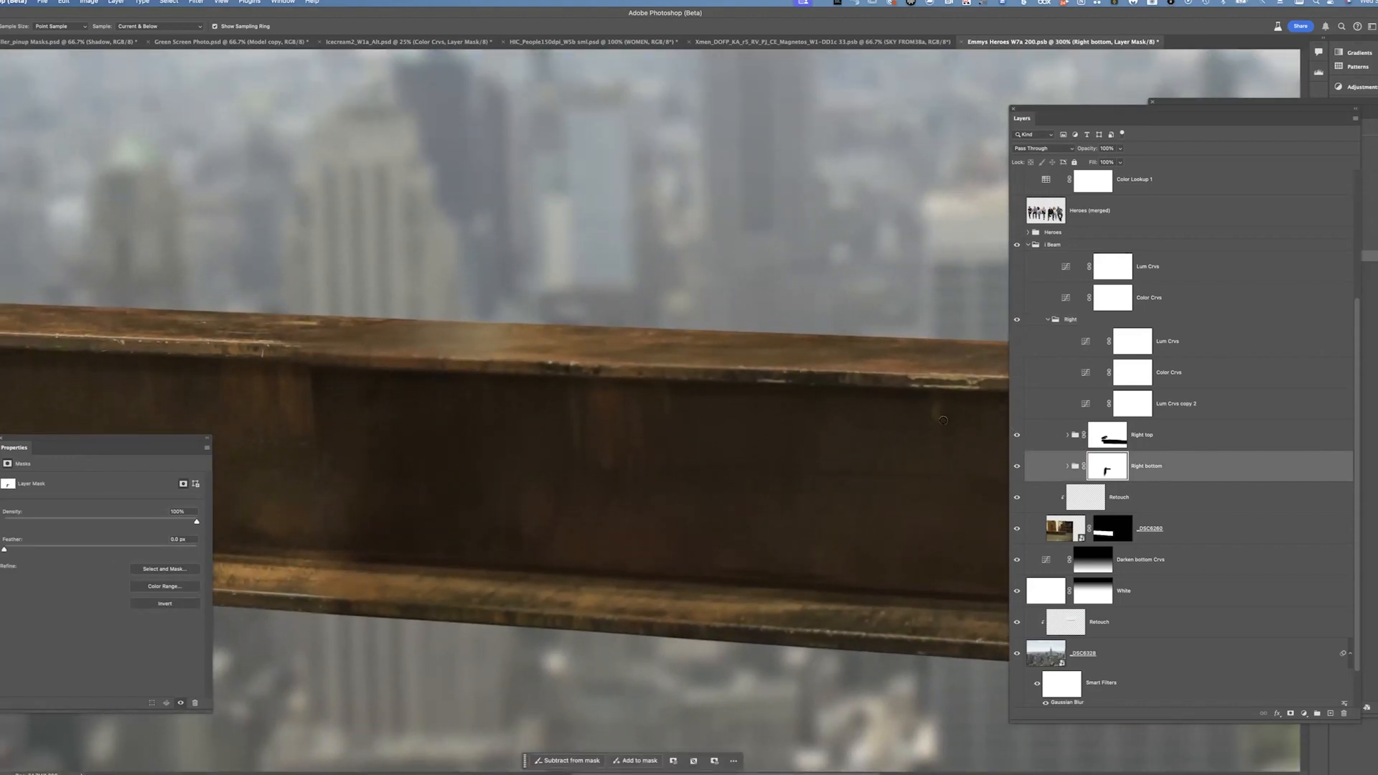
# Select the Right top group's mask and pan along the beam to examine the join
pyautogui.click(1114, 449)
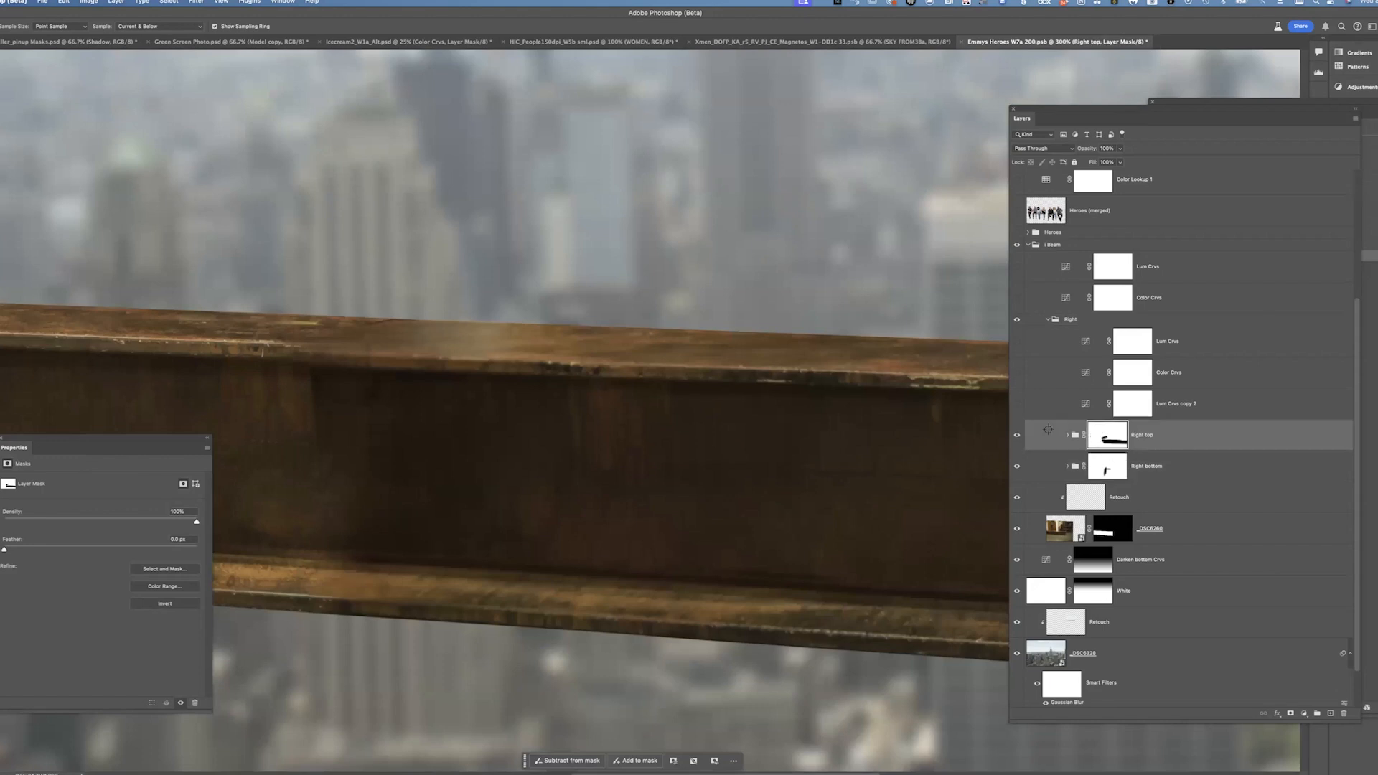
pyautogui.moveTo(765, 424); pyautogui.dragTo(588, 416)
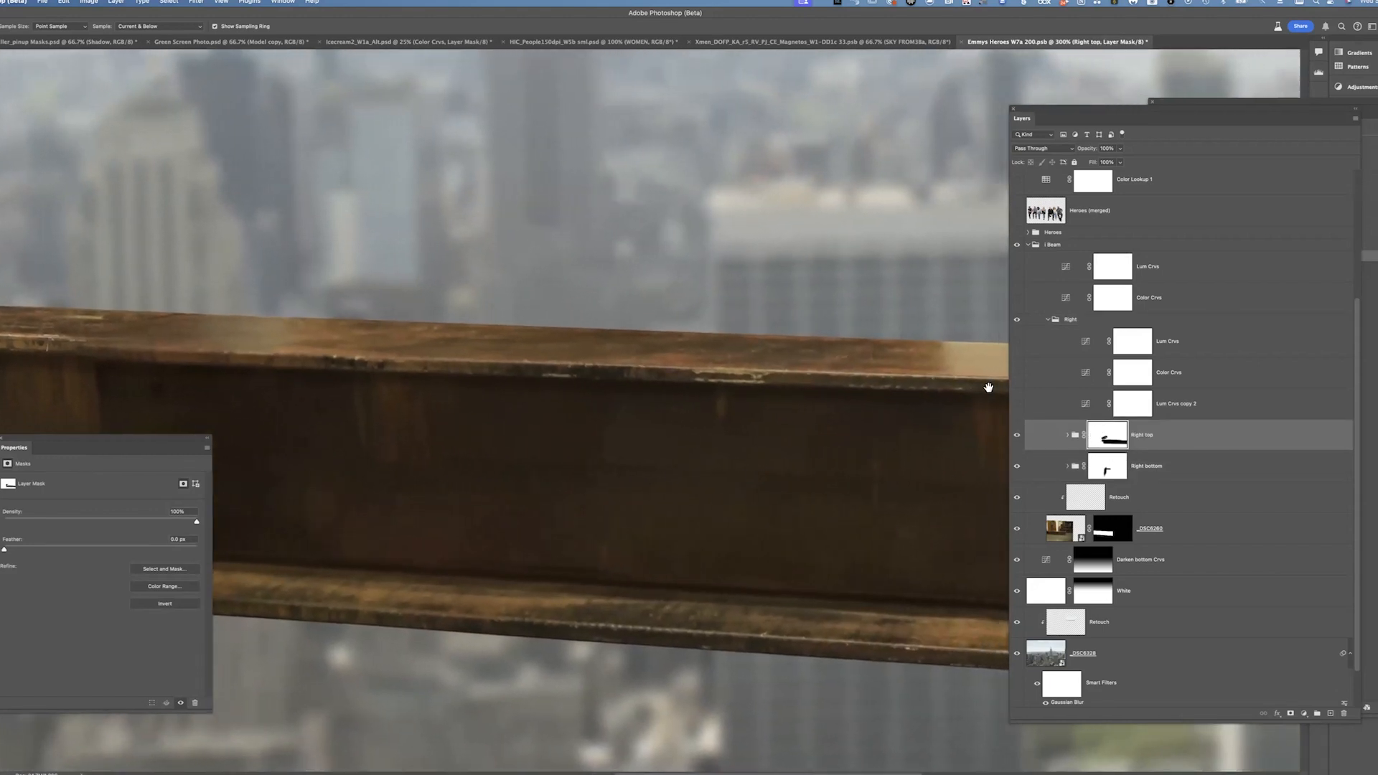
pyautogui.moveTo(785, 363); pyautogui.dragTo(710, 373)
pyautogui.moveTo(837, 483); pyautogui.dragTo(973, 436)
pyautogui.moveTo(843, 412); pyautogui.dragTo(1046, 439)
# Expand and collapse the Right bottom group, then select the Lum Crvs copy 2 curves layer
pyautogui.click(1068, 468)
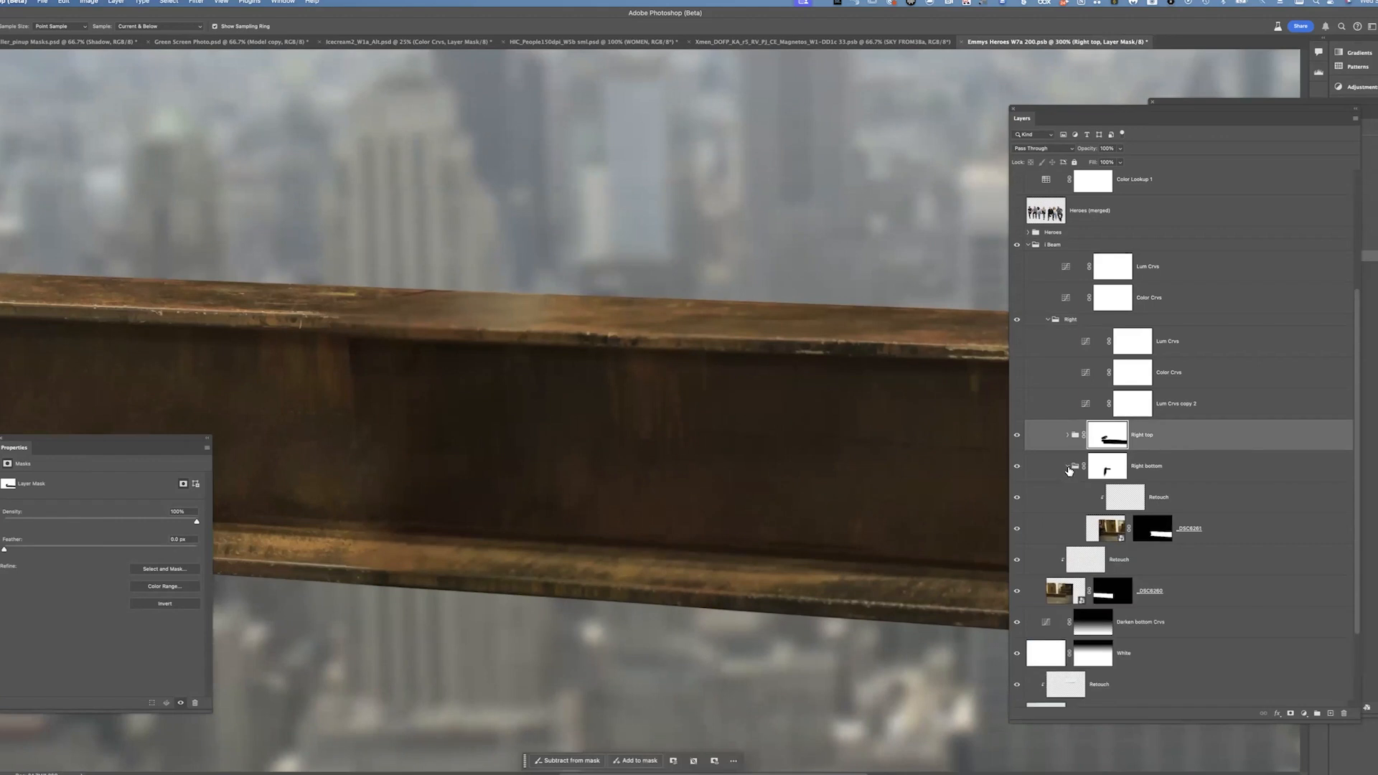
pyautogui.click(1068, 466)
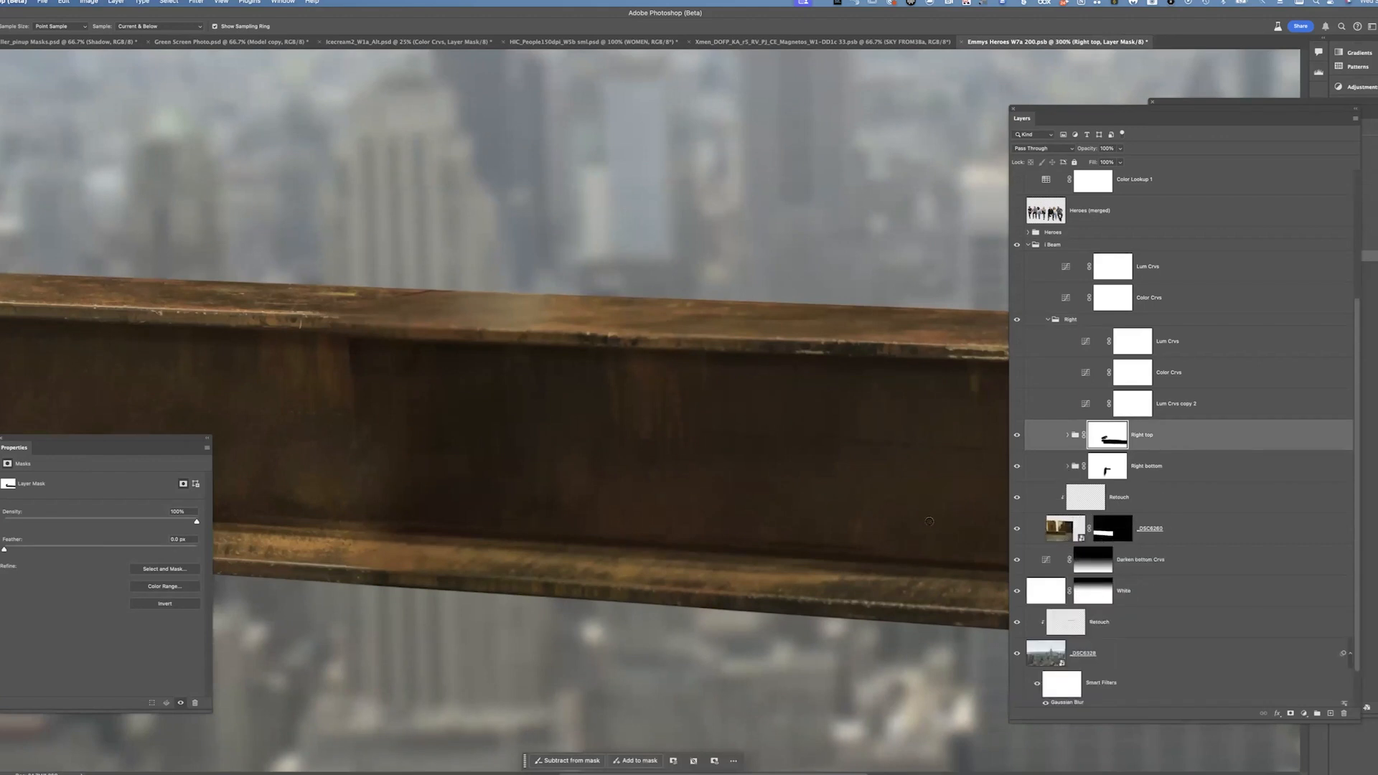
pyautogui.click(1027, 404)
pyautogui.moveTo(1012, 402); pyautogui.dragTo(1025, 363)
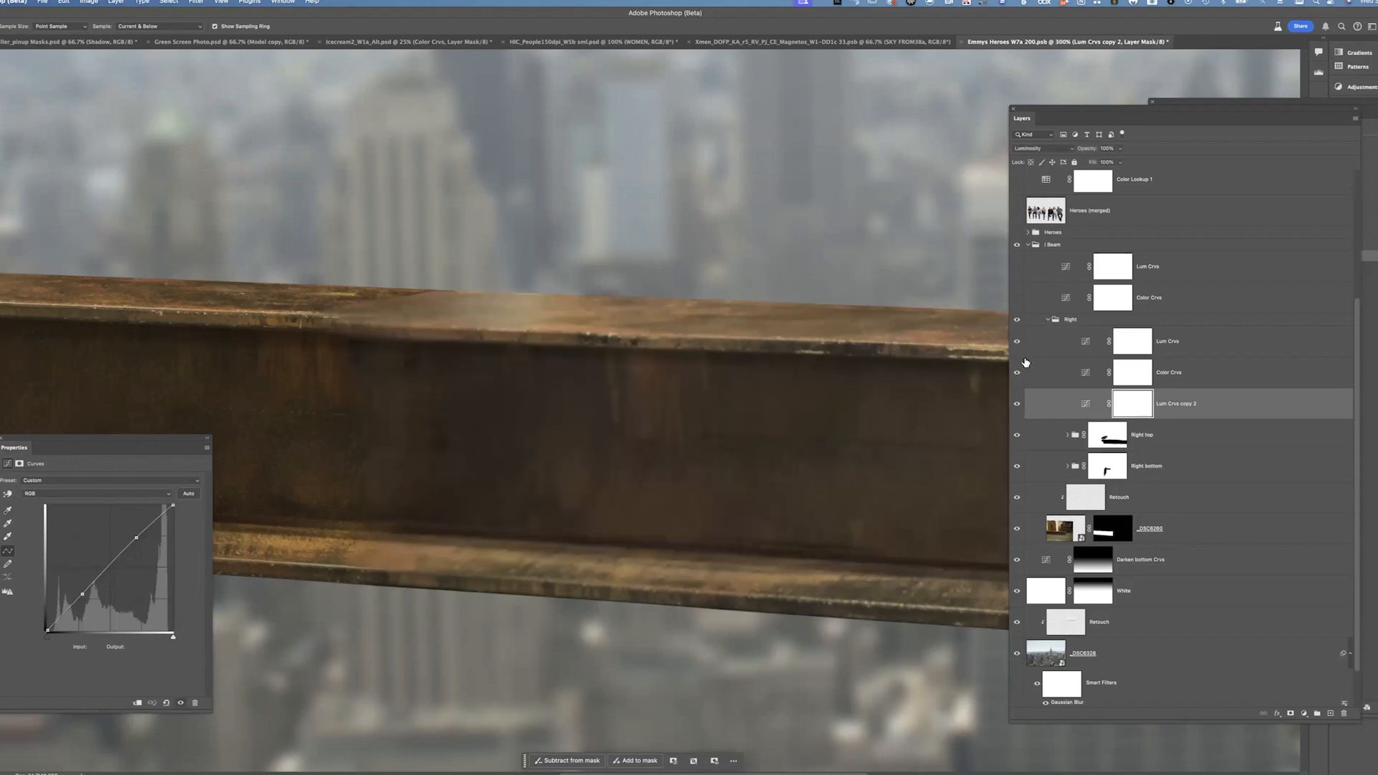
# Zoom out to review the beam over the city, then show the Beam group's Lum Crvs and Color Crvs layers
pyautogui.press('super+minus')
pyautogui.press('super+minus')
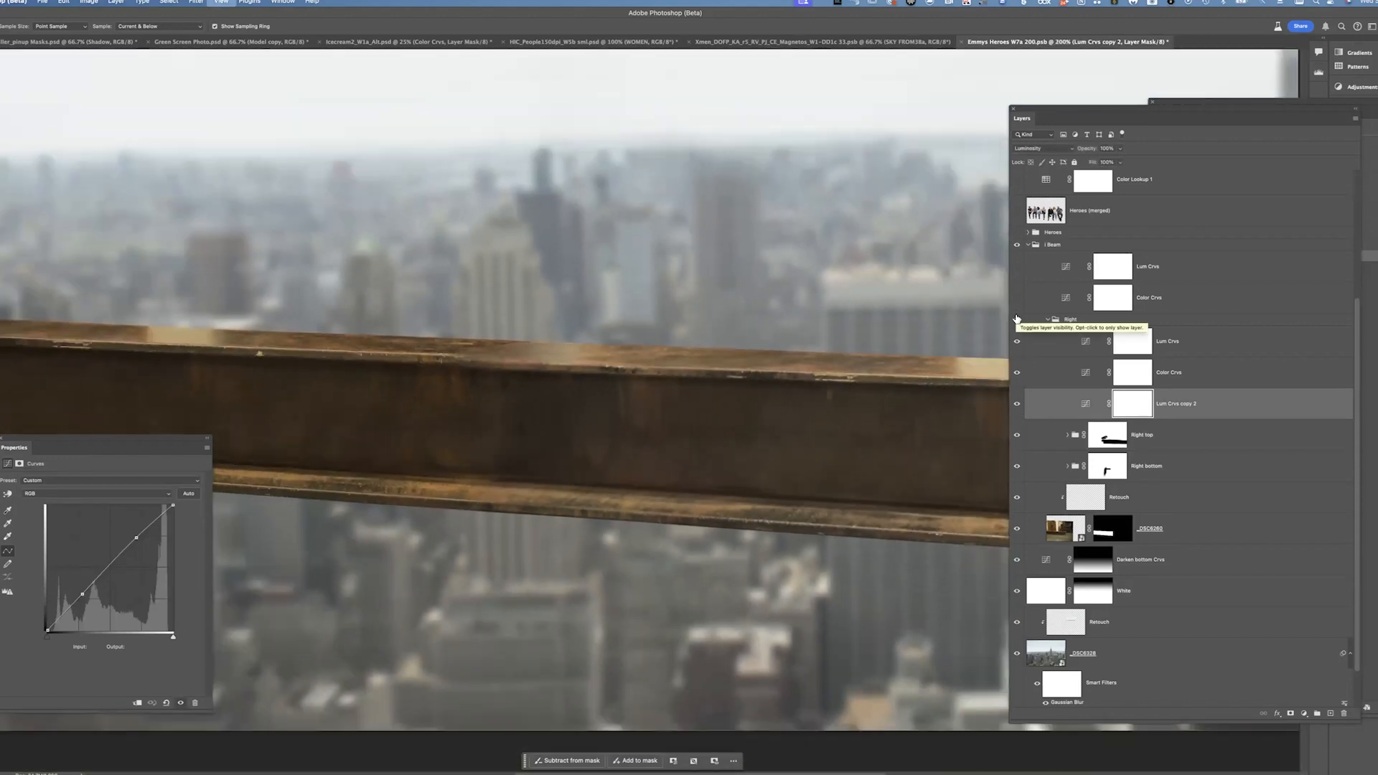
pyautogui.moveTo(726, 399); pyautogui.dragTo(511, 348)
pyautogui.moveTo(847, 395); pyautogui.dragTo(1175, 415)
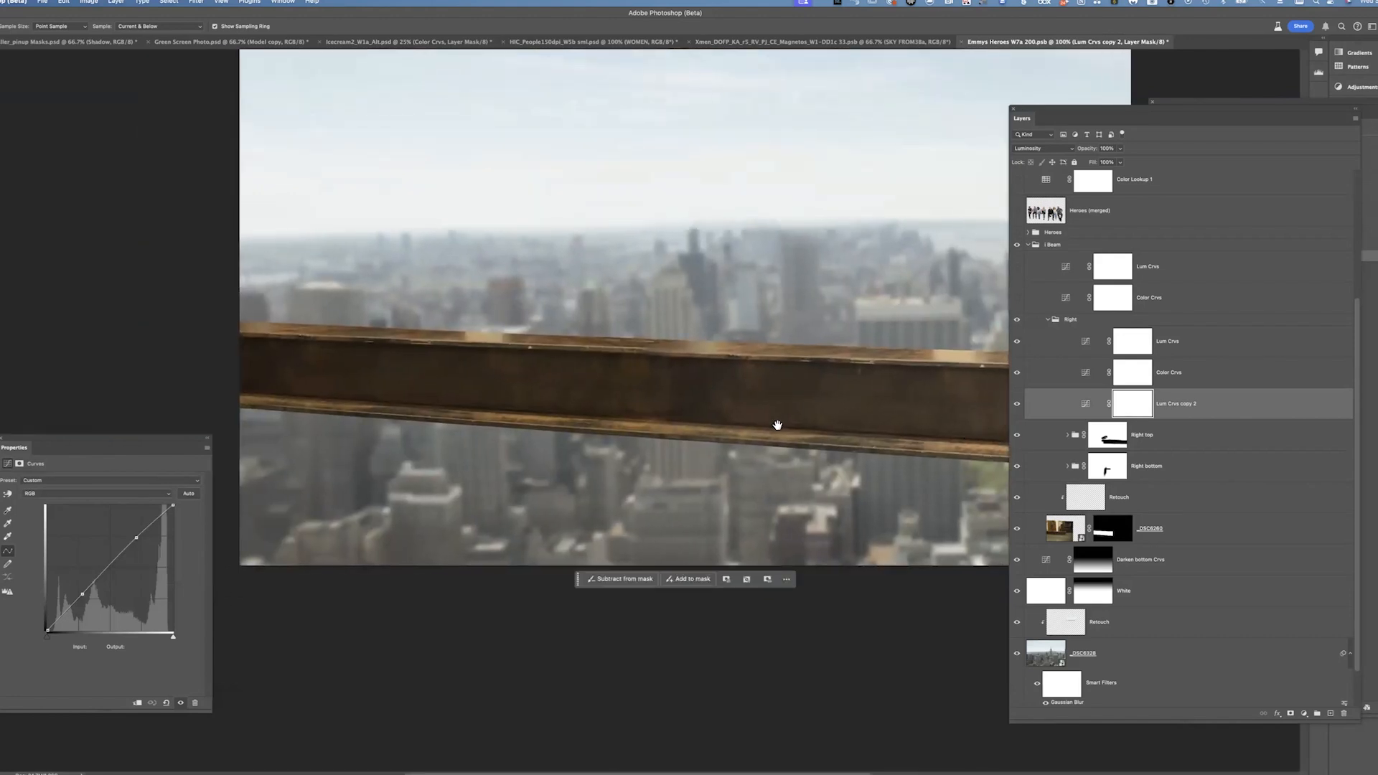
pyautogui.moveTo(857, 430); pyautogui.dragTo(658, 394)
pyautogui.moveTo(794, 401); pyautogui.dragTo(846, 437)
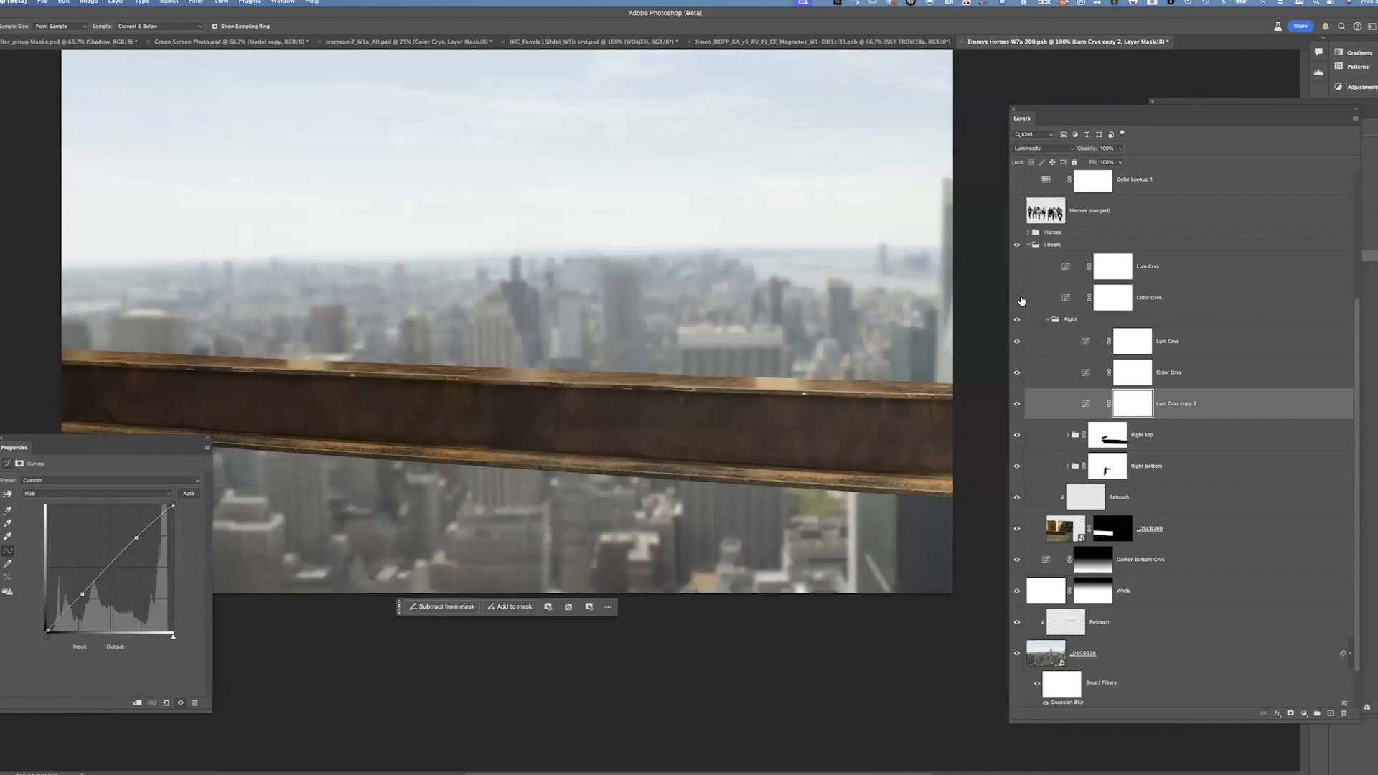
pyautogui.moveTo(1022, 300); pyautogui.dragTo(1024, 273)
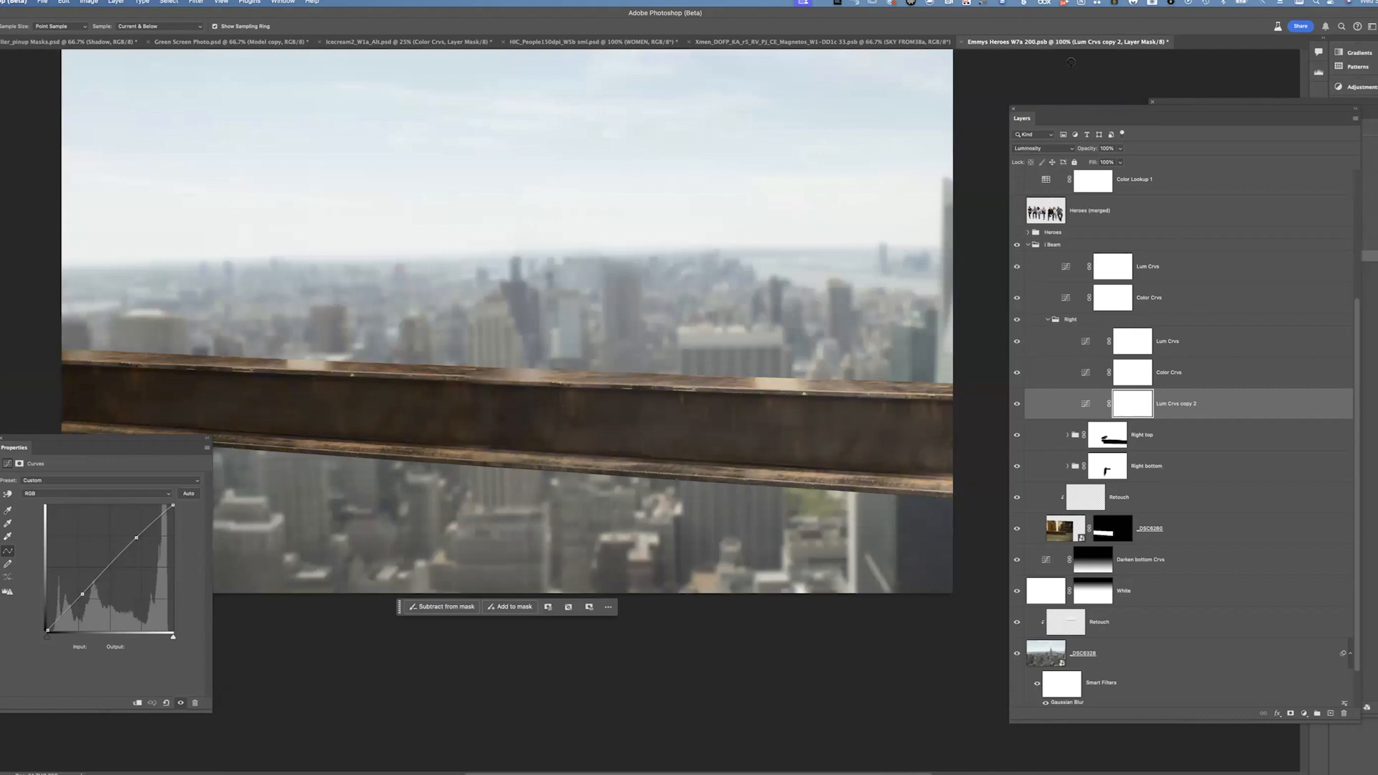
# Collapse the Right group and inspect the Beam group's Color Crvs and Lum Crvs curves
pyautogui.click(1055, 320)
pyautogui.click(1178, 424)
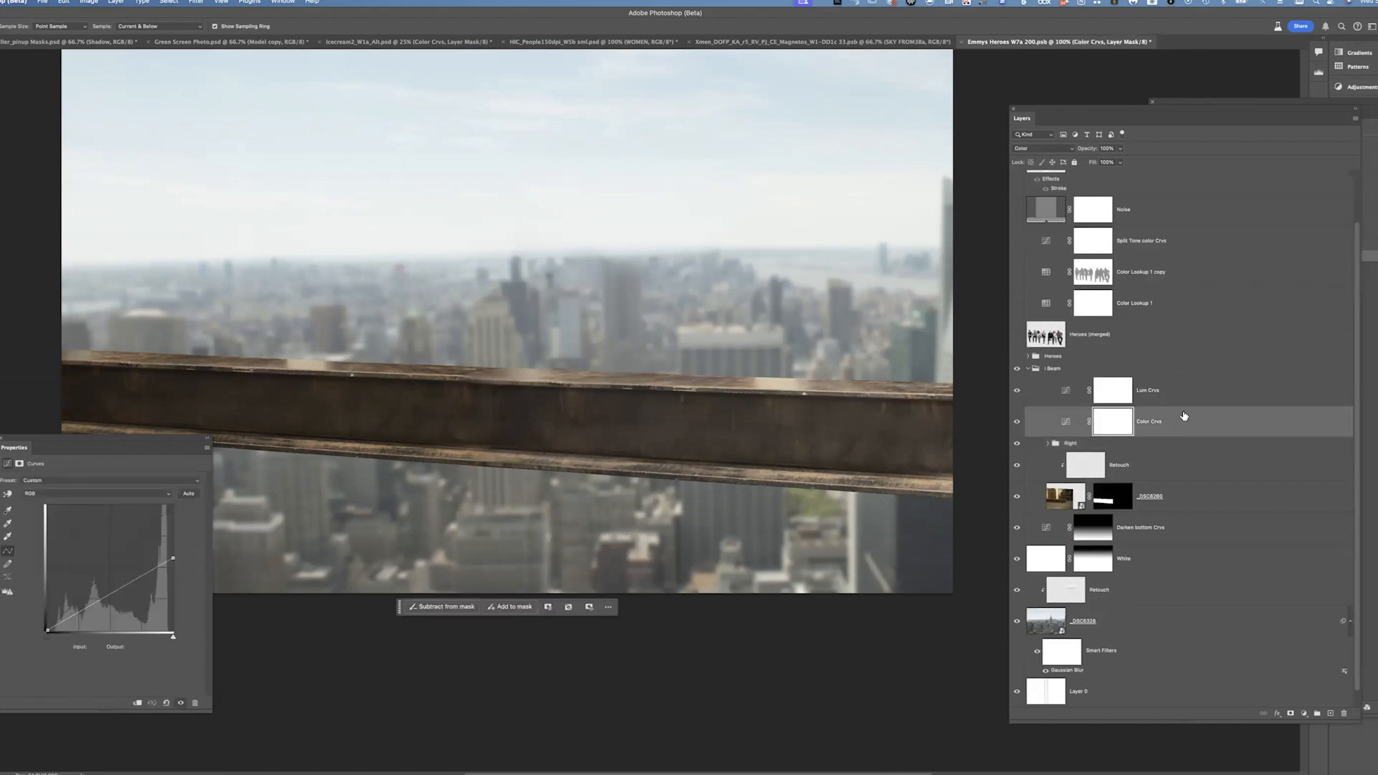
pyautogui.click(1175, 402)
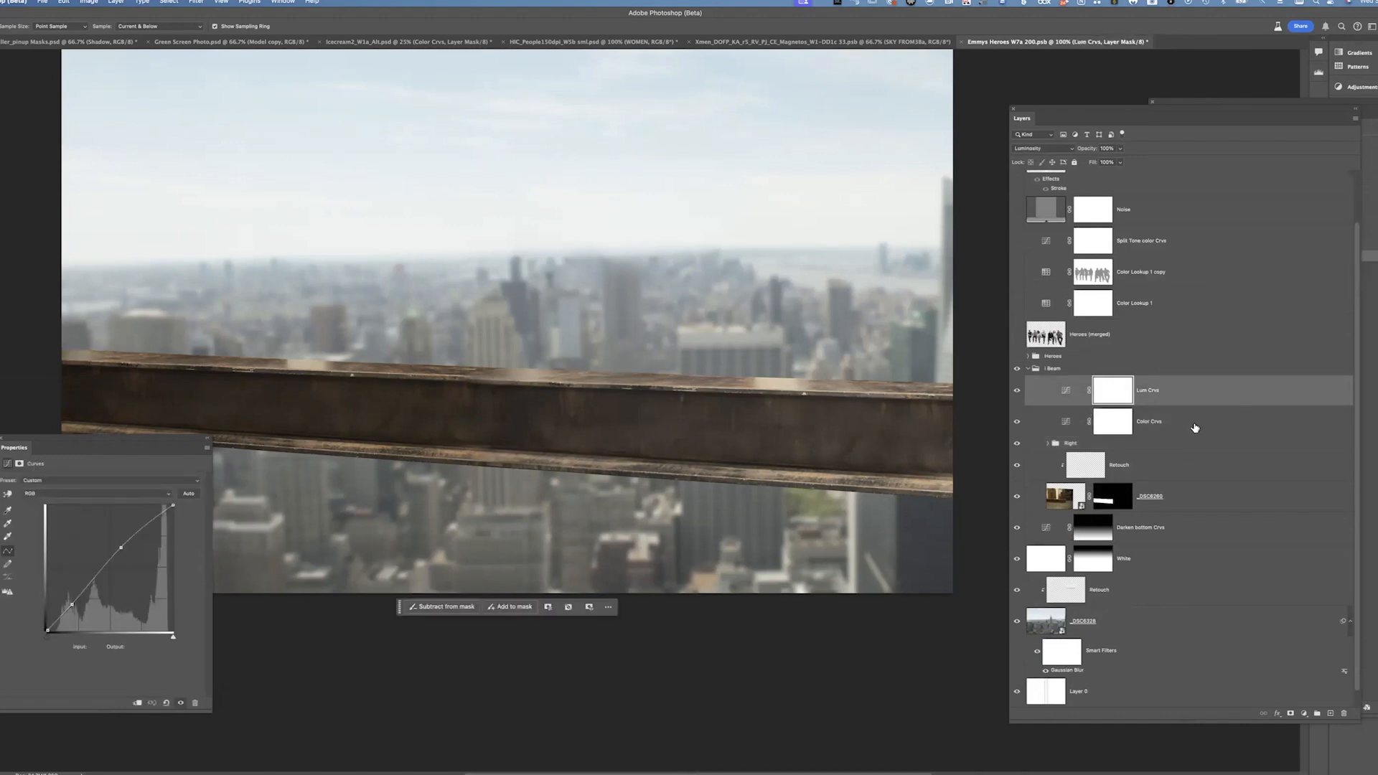
pyautogui.click(1190, 428)
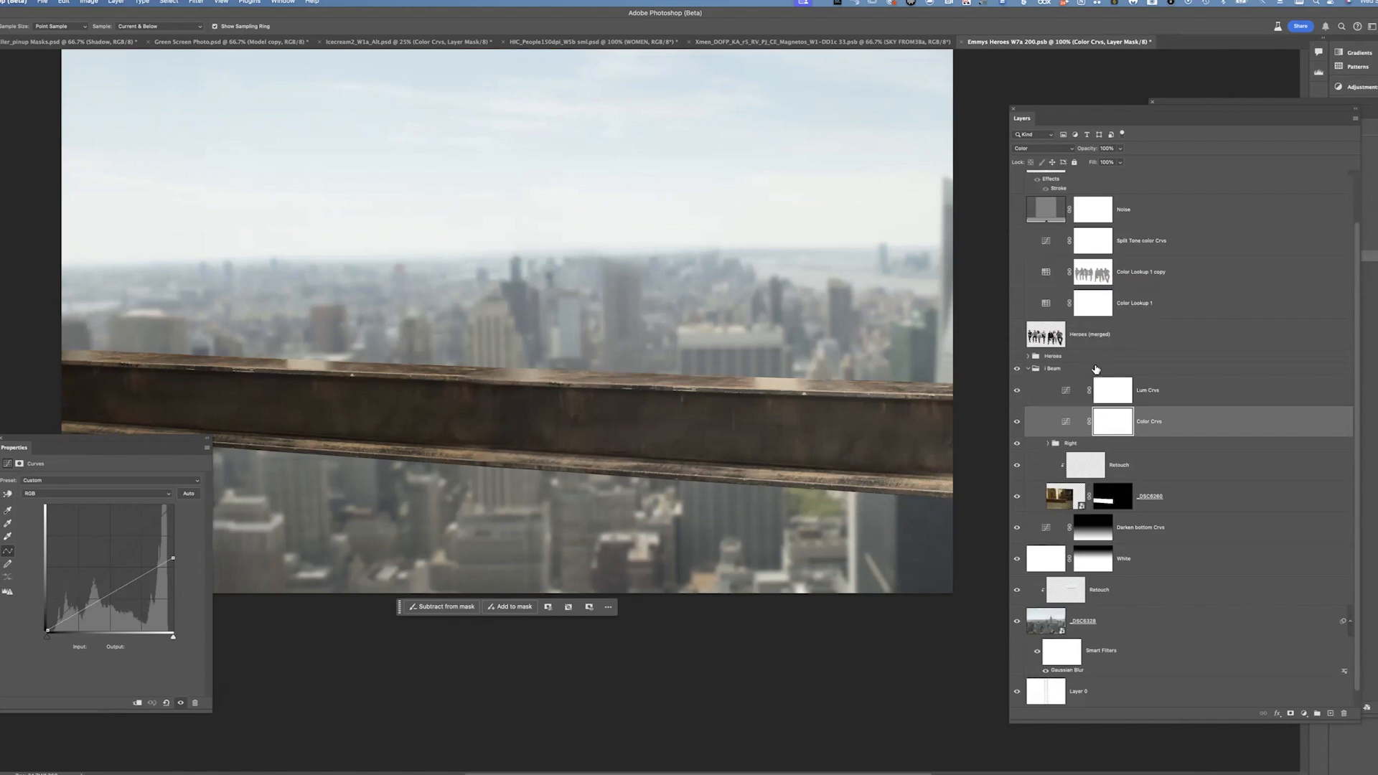
# Collapse the Beam group, show the Heroes group with only the Charlie Cox group visible, and expand it
pyautogui.click(1028, 369)
pyautogui.click(1017, 433)
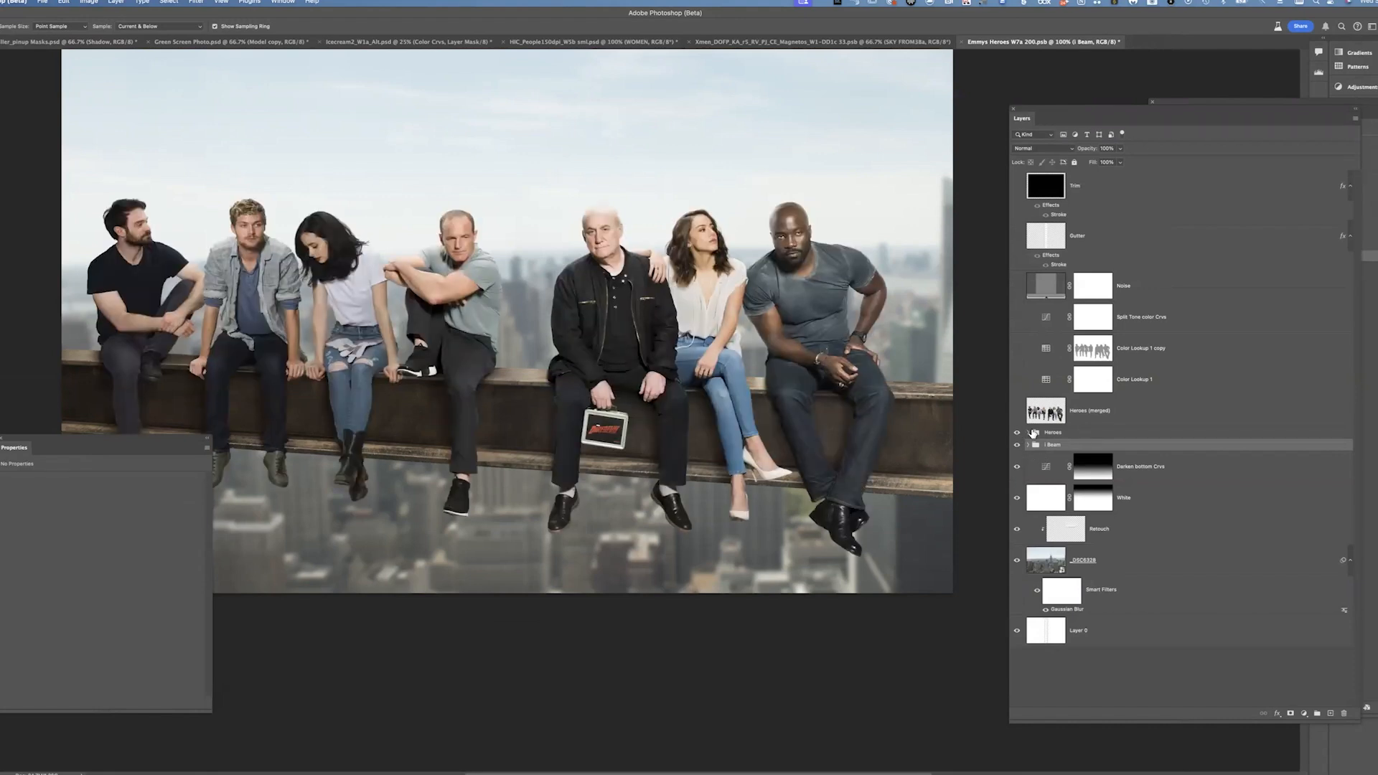
pyautogui.click(1029, 433)
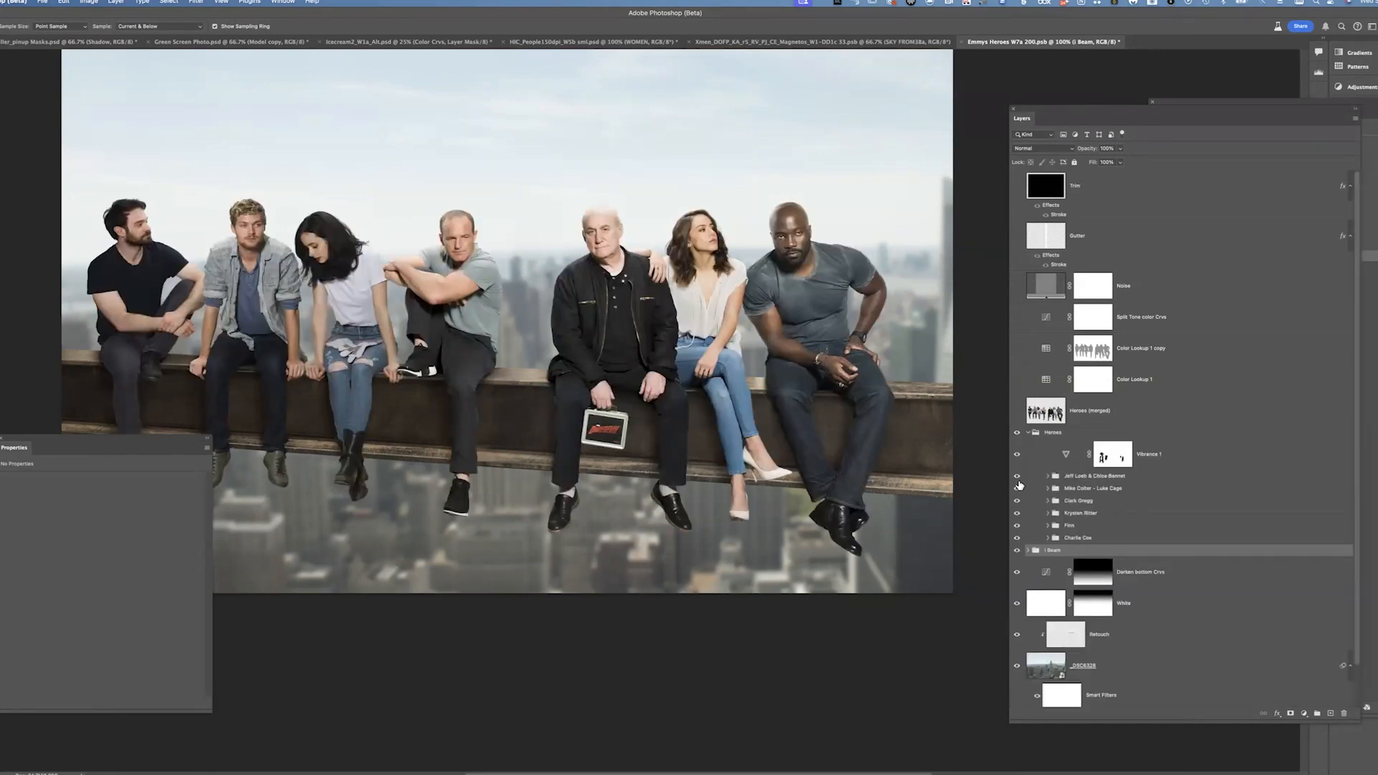
pyautogui.moveTo(1019, 498); pyautogui.dragTo(1023, 522)
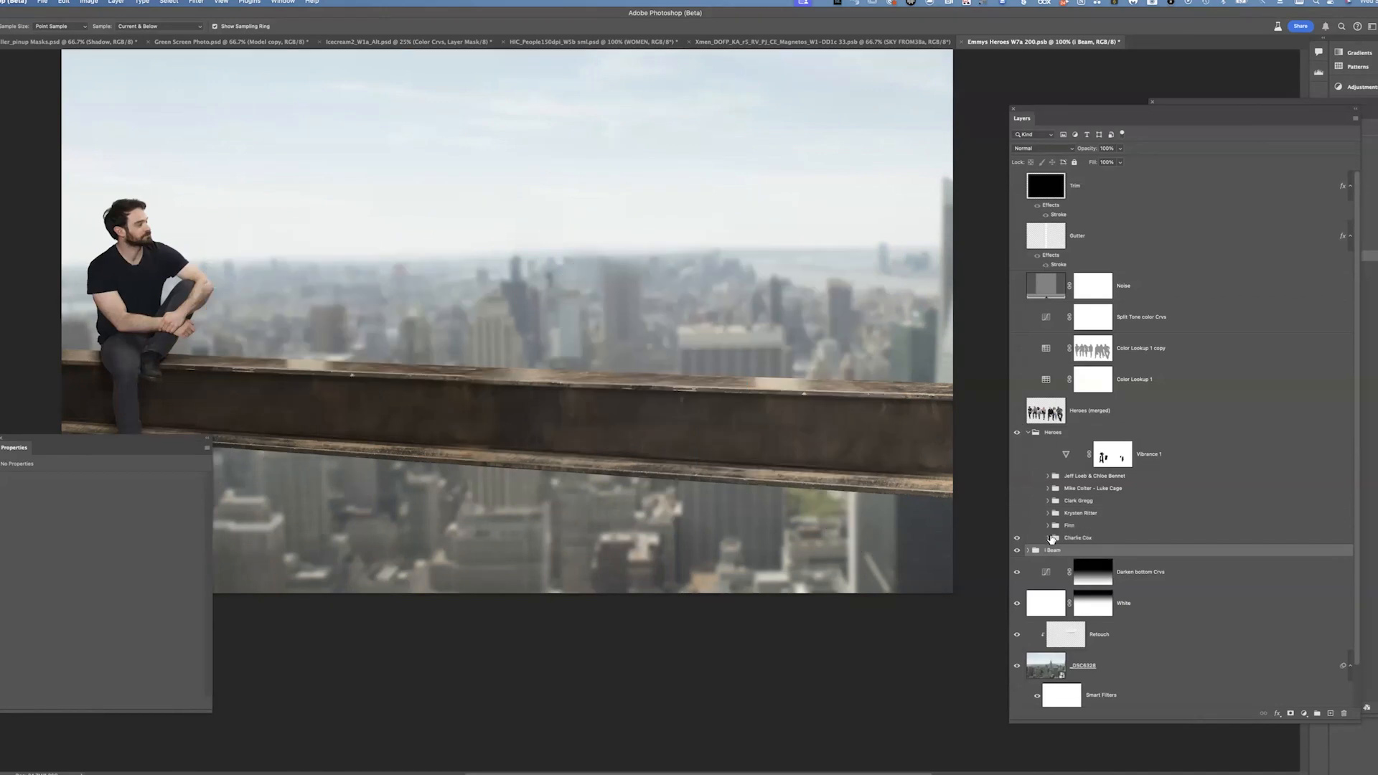
pyautogui.click(1050, 537)
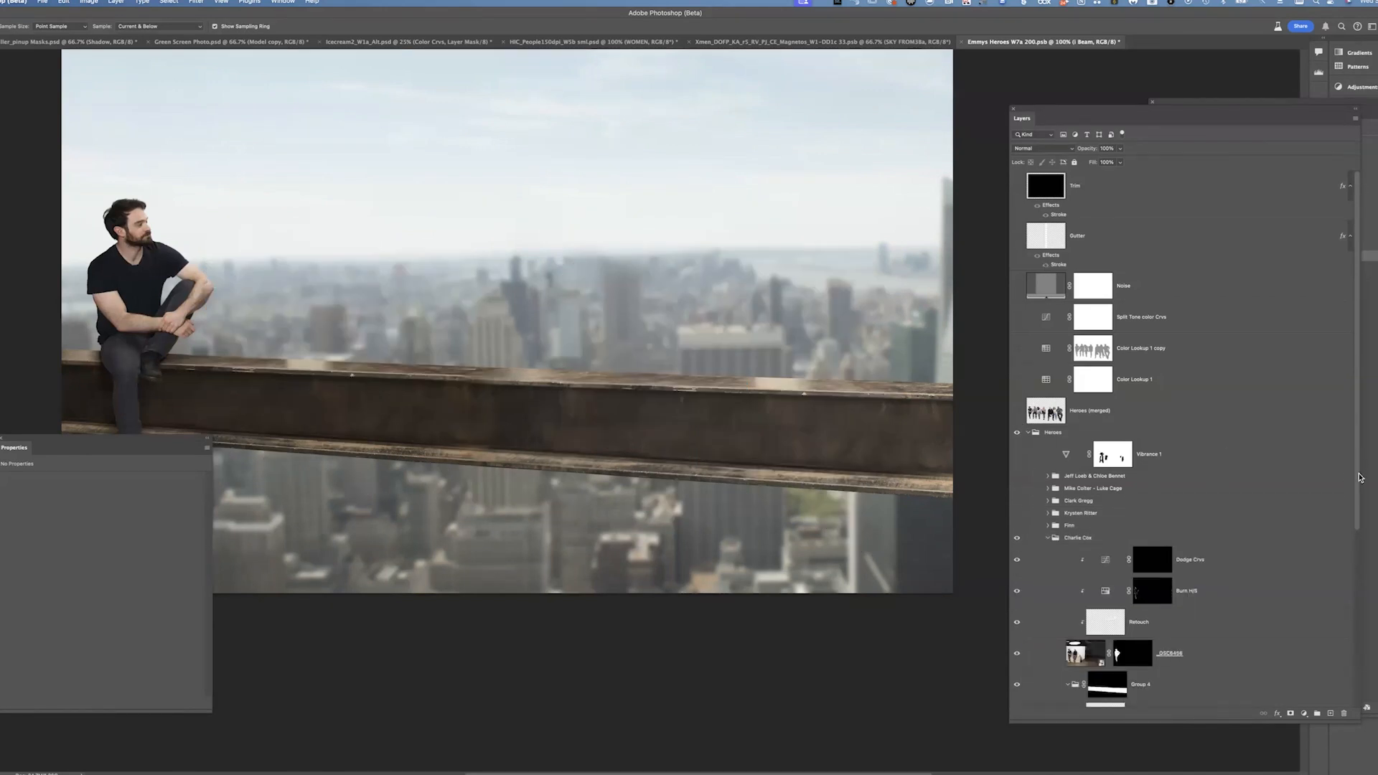
# Open the Charlie Cox photo's Camera Raw settings and cancel without changes
pyautogui.scroll(-4, 1359, 478)
pyautogui.click(1083, 505)
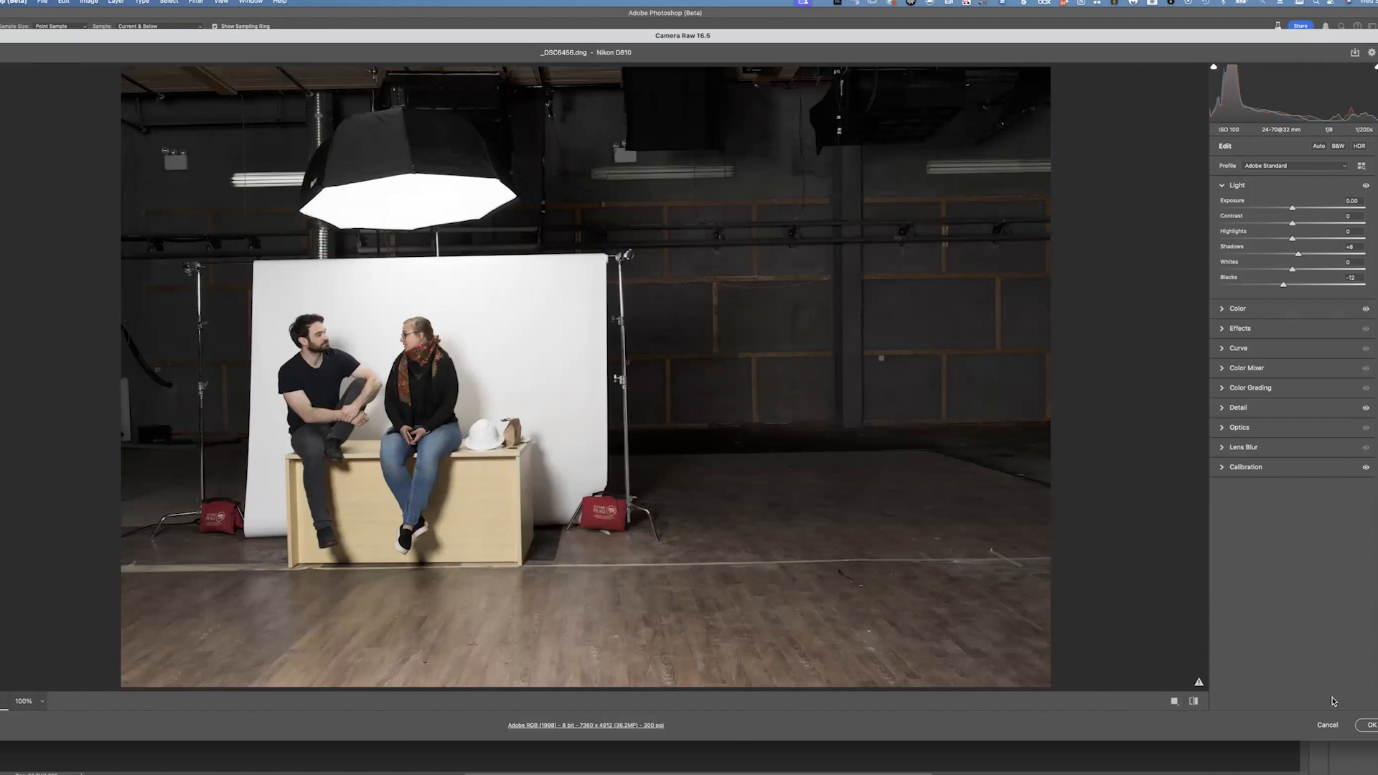
pyautogui.click(1328, 726)
# View the _DSC6456 layer mask on its own and zoom in on the hair edge
pyautogui.click(755, 311)
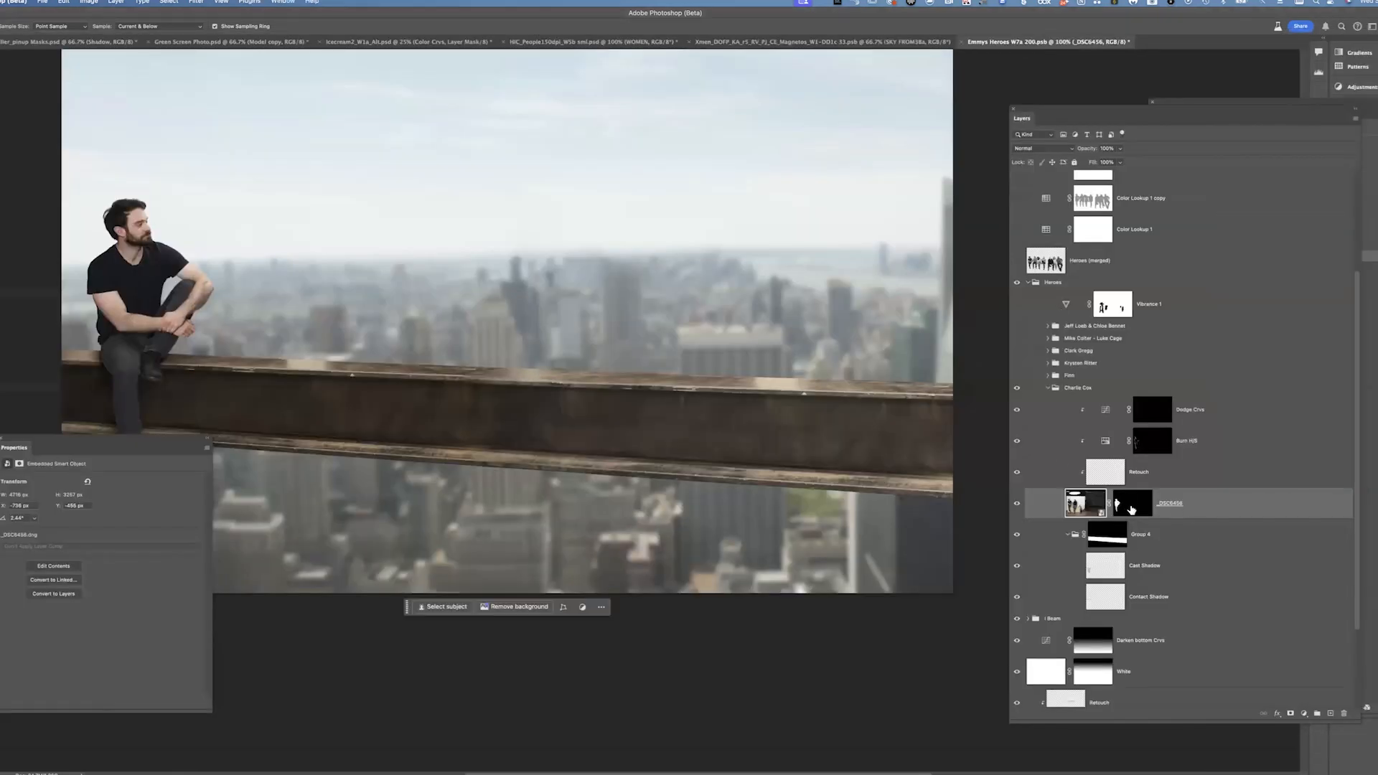
pyautogui.keyDown('alt'); pyautogui.click(1130, 506); pyautogui.keyUp('alt')
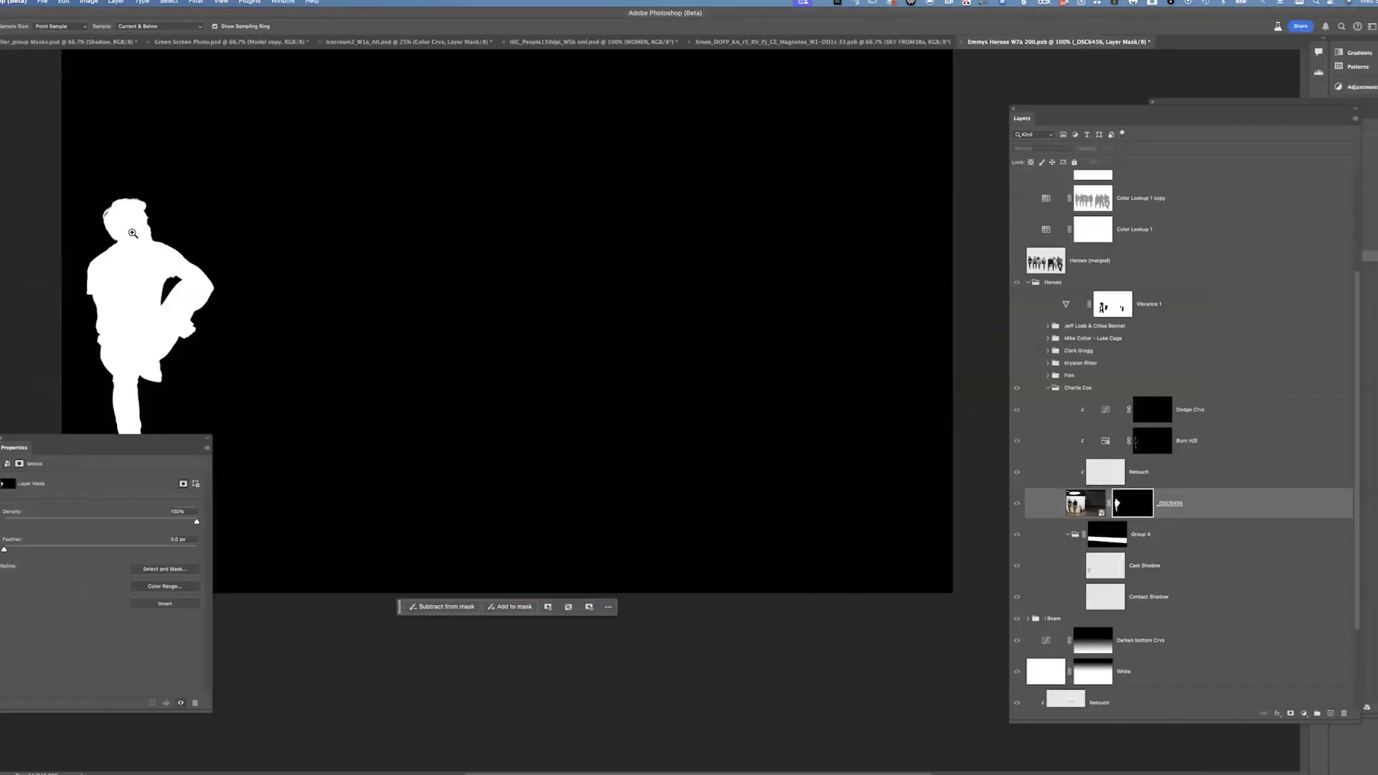
pyautogui.moveTo(109, 213); pyautogui.dragTo(191, 225)
pyautogui.moveTo(370, 334); pyautogui.dragTo(622, 394)
pyautogui.moveTo(514, 476); pyautogui.dragTo(600, 279)
pyautogui.moveTo(629, 509); pyautogui.dragTo(442, 116)
pyautogui.moveTo(508, 249); pyautogui.dragTo(394, 95)
pyautogui.moveTo(787, 78); pyautogui.dragTo(700, 402)
pyautogui.moveTo(308, 93); pyautogui.dragTo(520, 366)
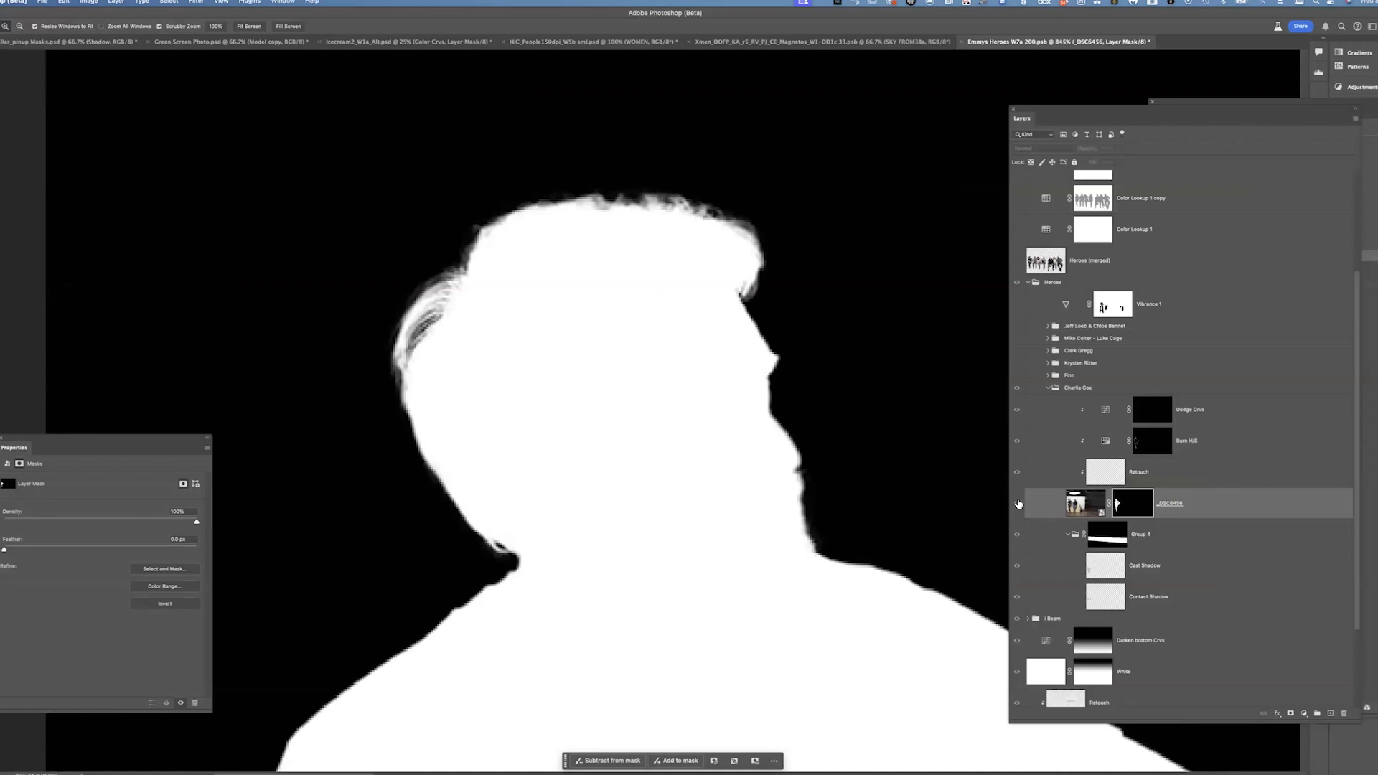
# Return to the normal composite view and examine the hair and face up close
pyautogui.click(1017, 501)
pyautogui.moveTo(723, 280); pyautogui.dragTo(659, 359)
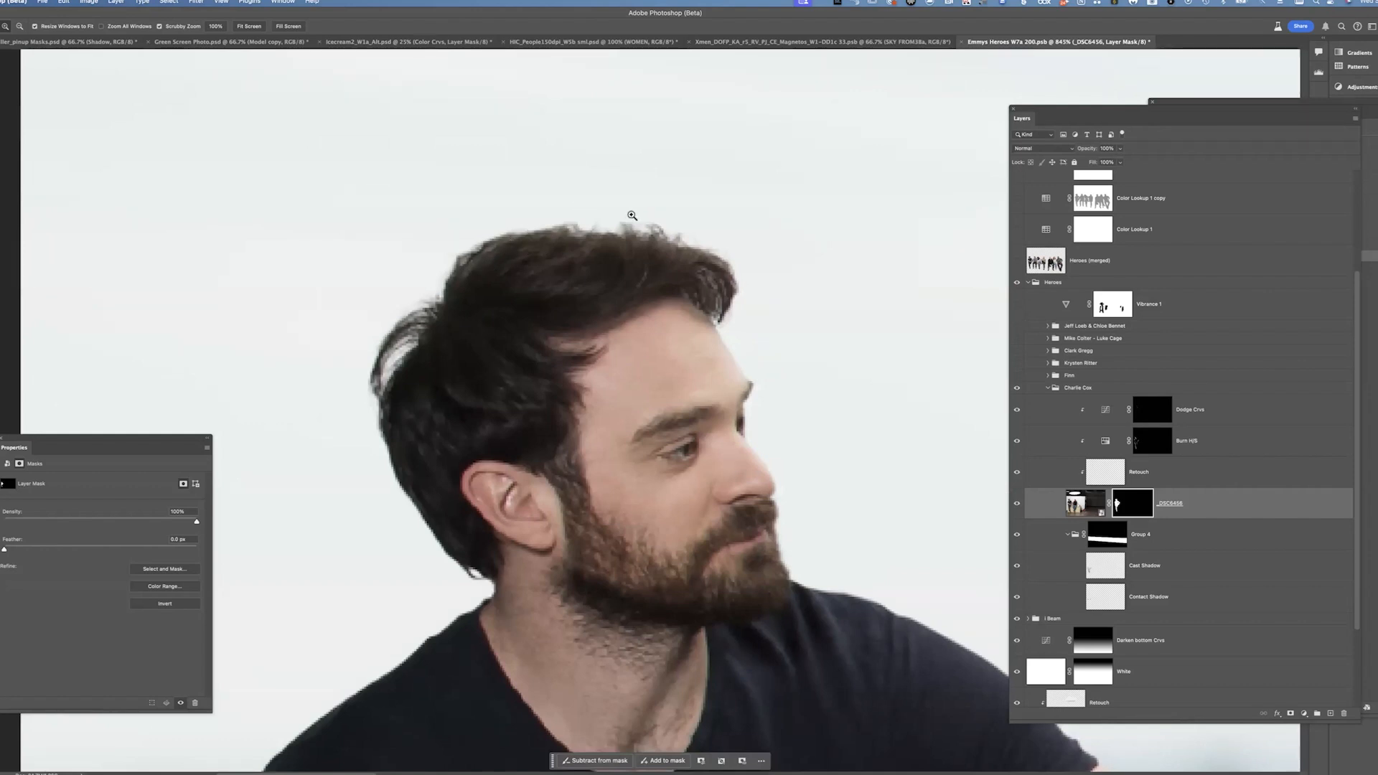
pyautogui.moveTo(870, 284); pyautogui.dragTo(715, 211)
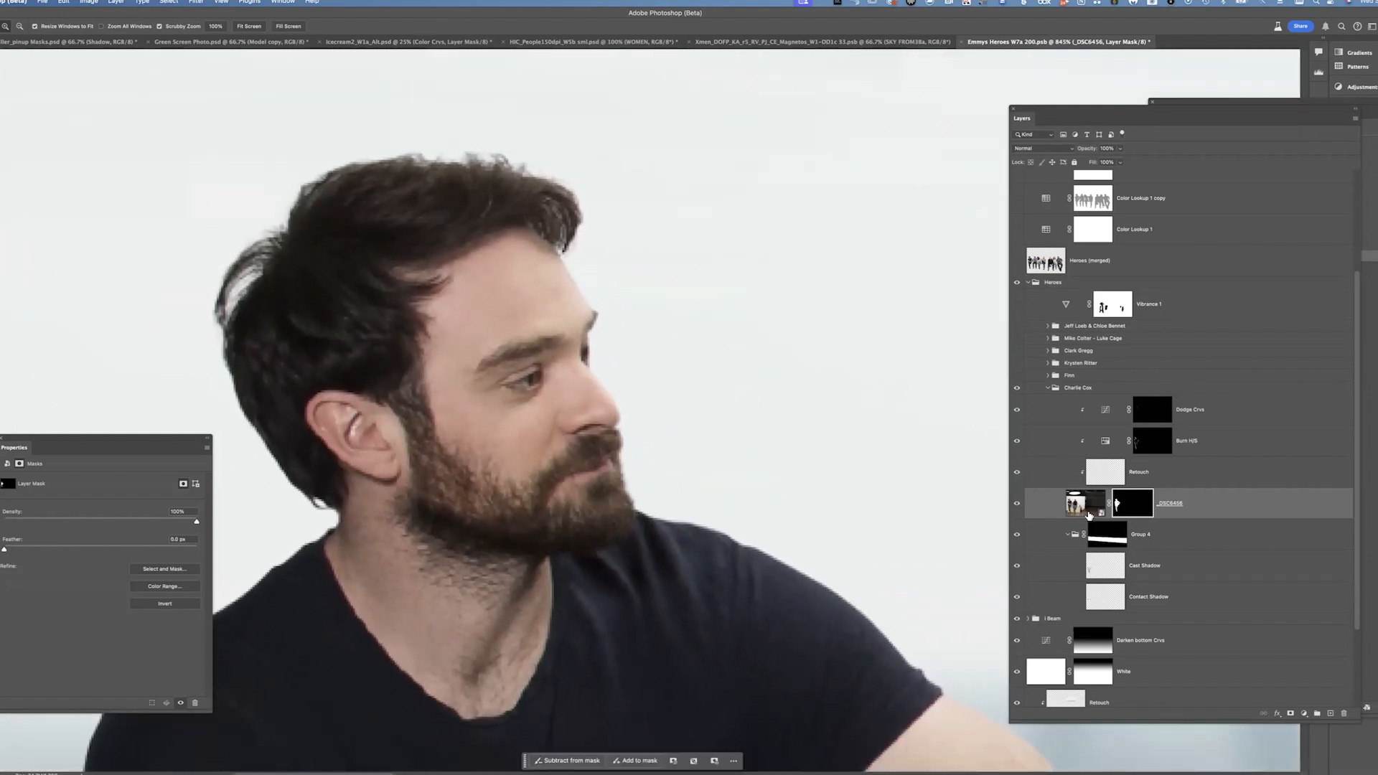
pyautogui.press('super+minus')
pyautogui.press('super+minus')
pyautogui.press('super+minus')
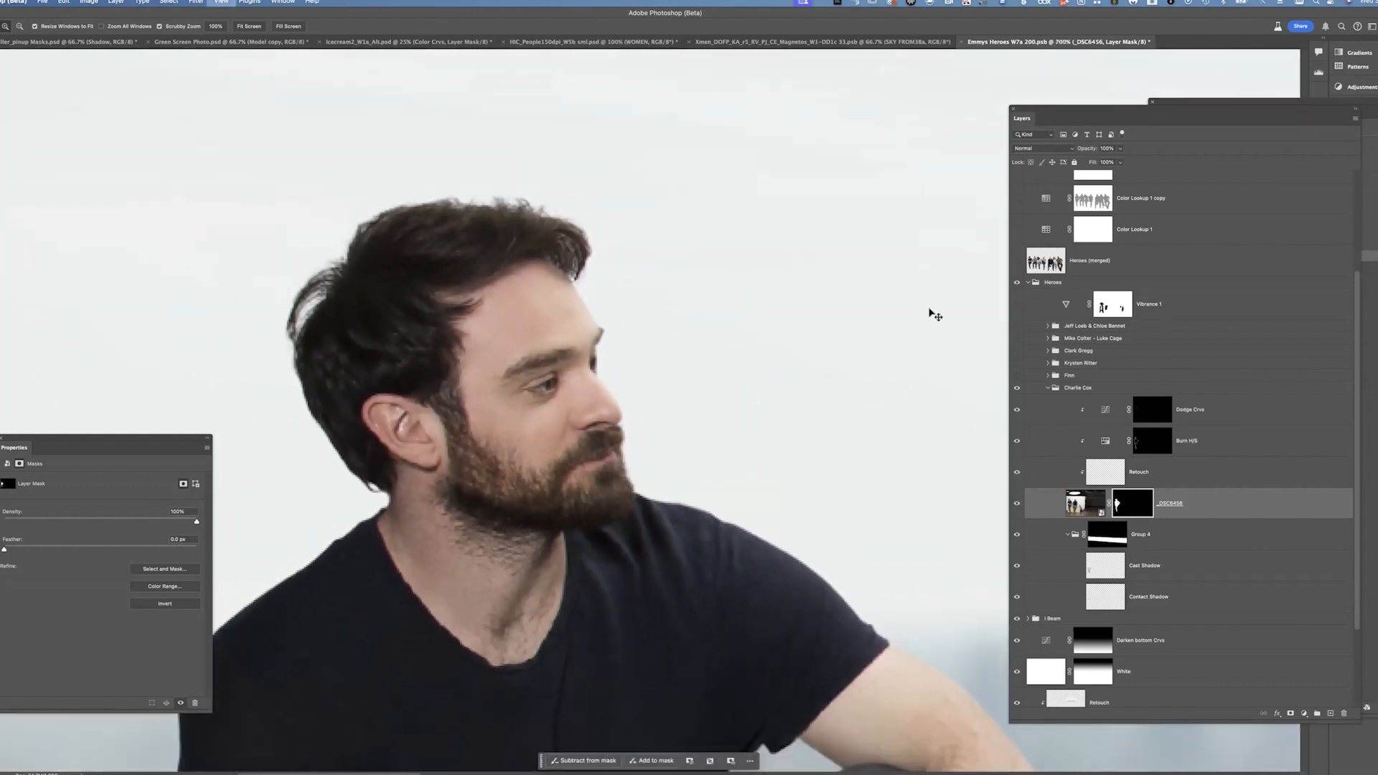
# Toggle the Dodge Crvs and Burn H/S layers on and off to compare their effect on Charlie Cox
pyautogui.click(1017, 410)
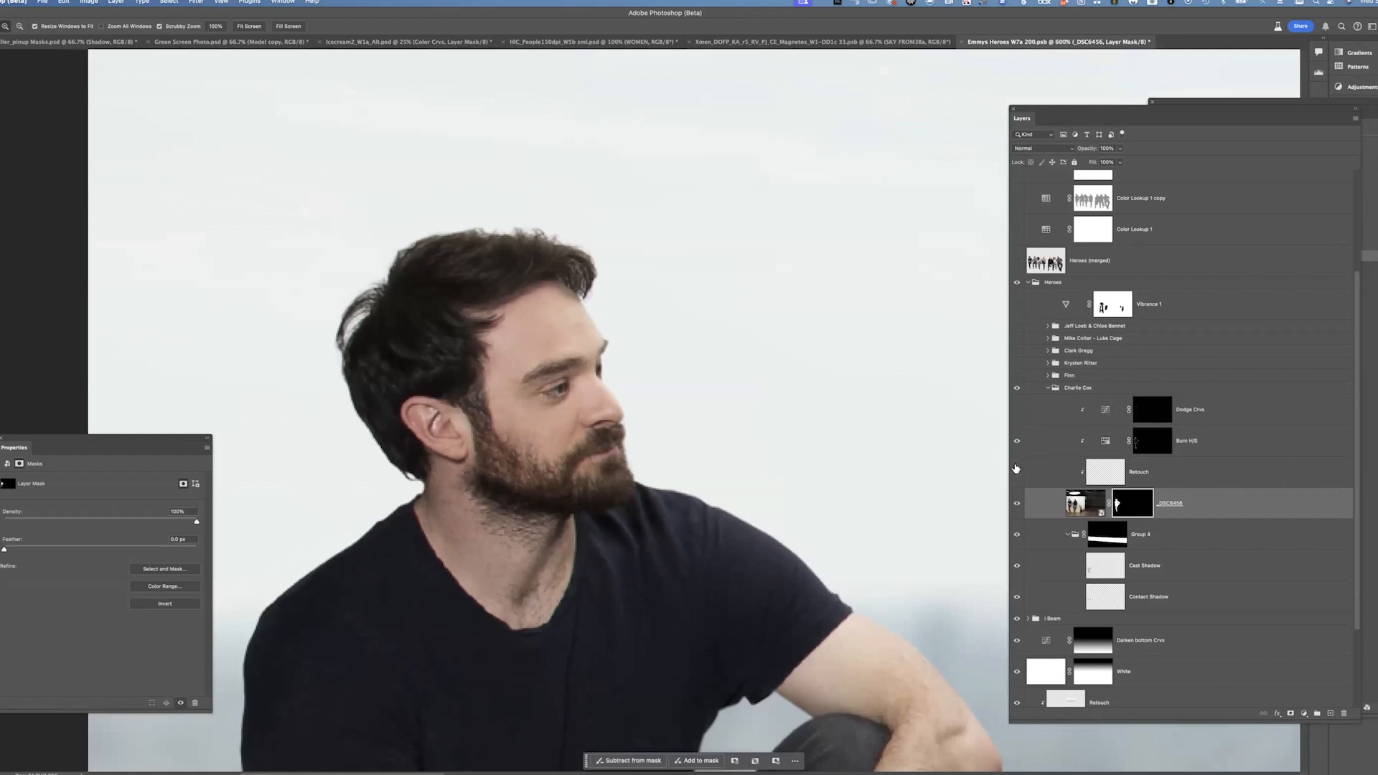
pyautogui.moveTo(847, 526); pyautogui.dragTo(729, 404)
pyautogui.click(1019, 412)
pyautogui.click(1019, 412)
pyautogui.click(1019, 415)
pyautogui.click(1017, 441)
pyautogui.click(1017, 440)
pyautogui.click(1017, 439)
pyautogui.click(1016, 440)
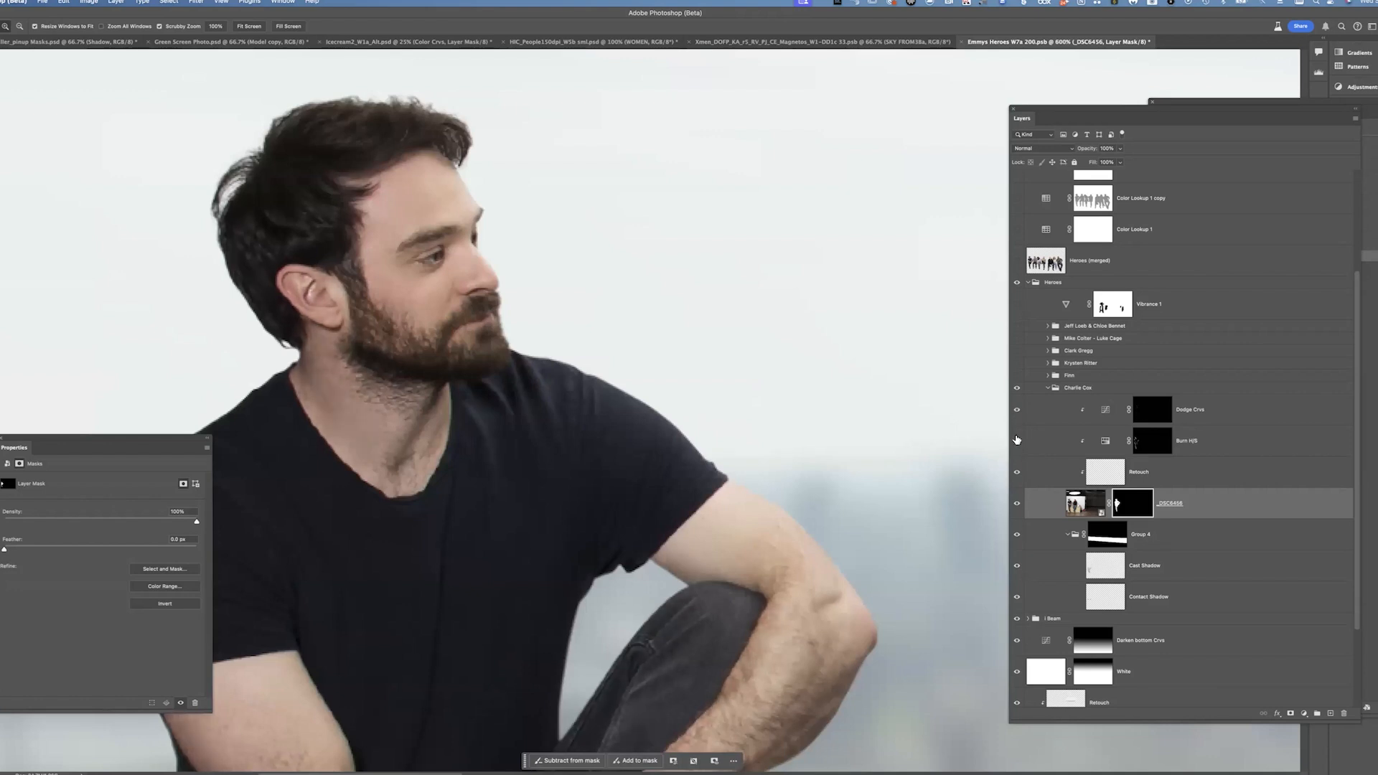
pyautogui.click(1017, 441)
pyautogui.click(1017, 441)
pyautogui.click(1018, 442)
pyautogui.click(1017, 442)
pyautogui.click(1017, 410)
pyautogui.click(1017, 411)
pyautogui.click(1017, 411)
pyautogui.click(1016, 411)
pyautogui.press('super+minus')
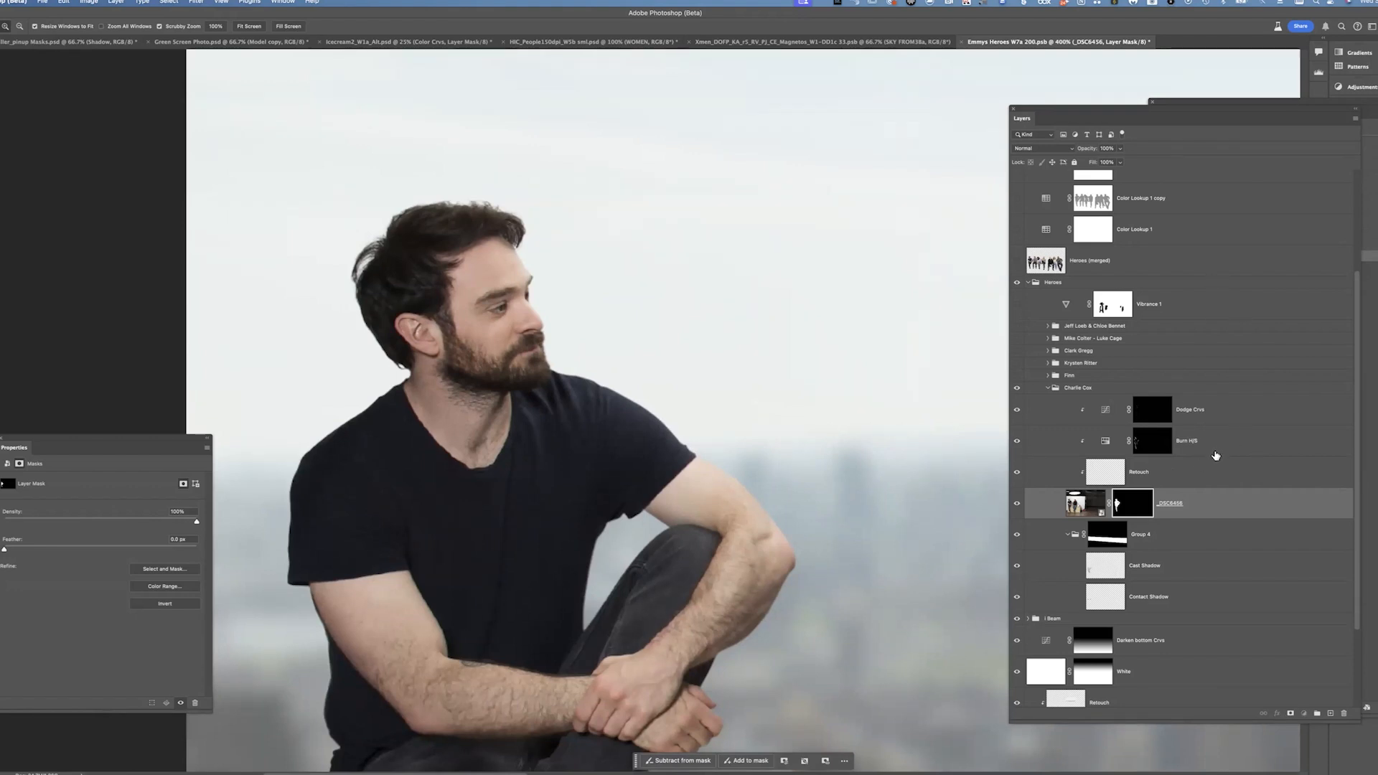
# Toggle the Burn H/S layer again and select it to inspect its Hue/Saturation settings
pyautogui.click(1215, 452)
pyautogui.click(1017, 441)
pyautogui.click(1017, 439)
pyautogui.click(1018, 438)
pyautogui.click(1019, 441)
pyautogui.click(1019, 441)
pyautogui.click(1019, 441)
pyautogui.click(1220, 439)
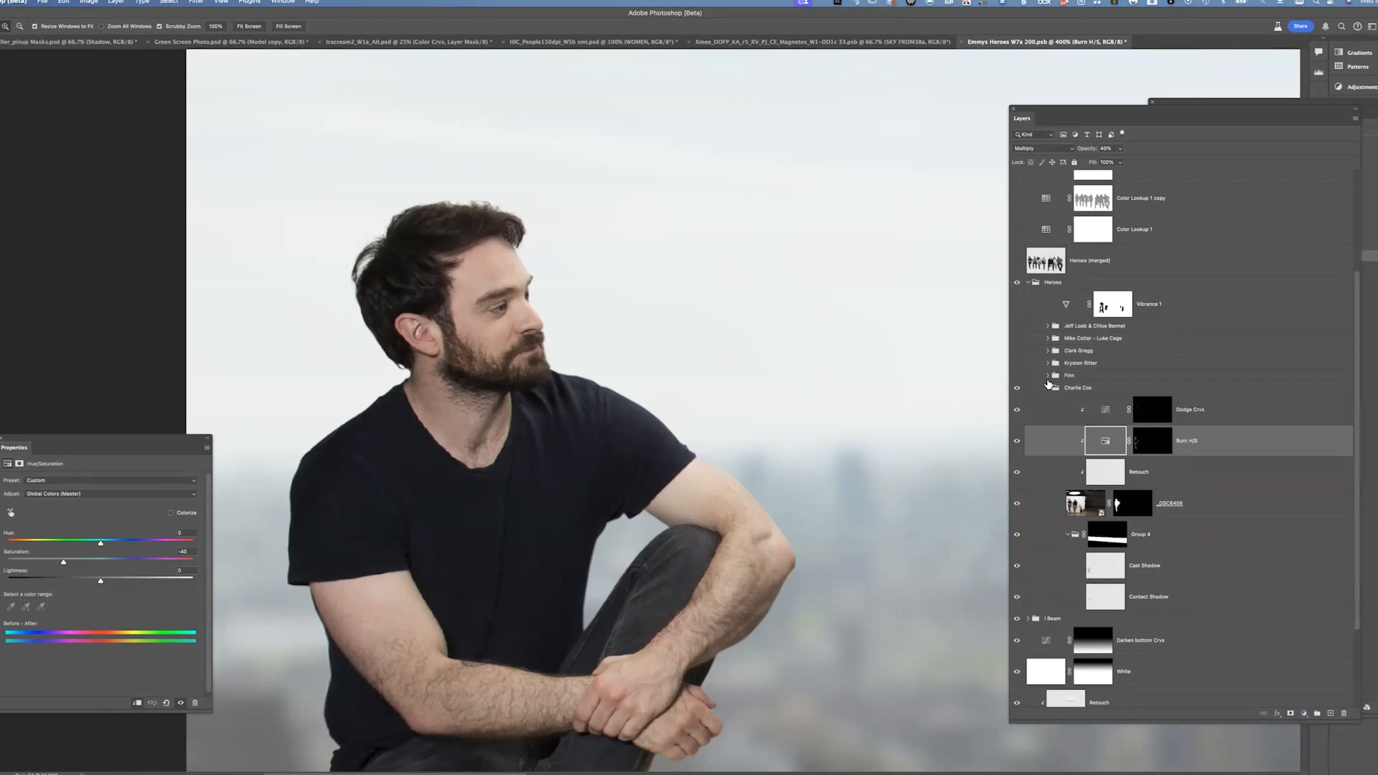
# Collapse the Charlie Cox group, show and expand the Finn group, and select its Cast Shadow layer
pyautogui.click(1047, 387)
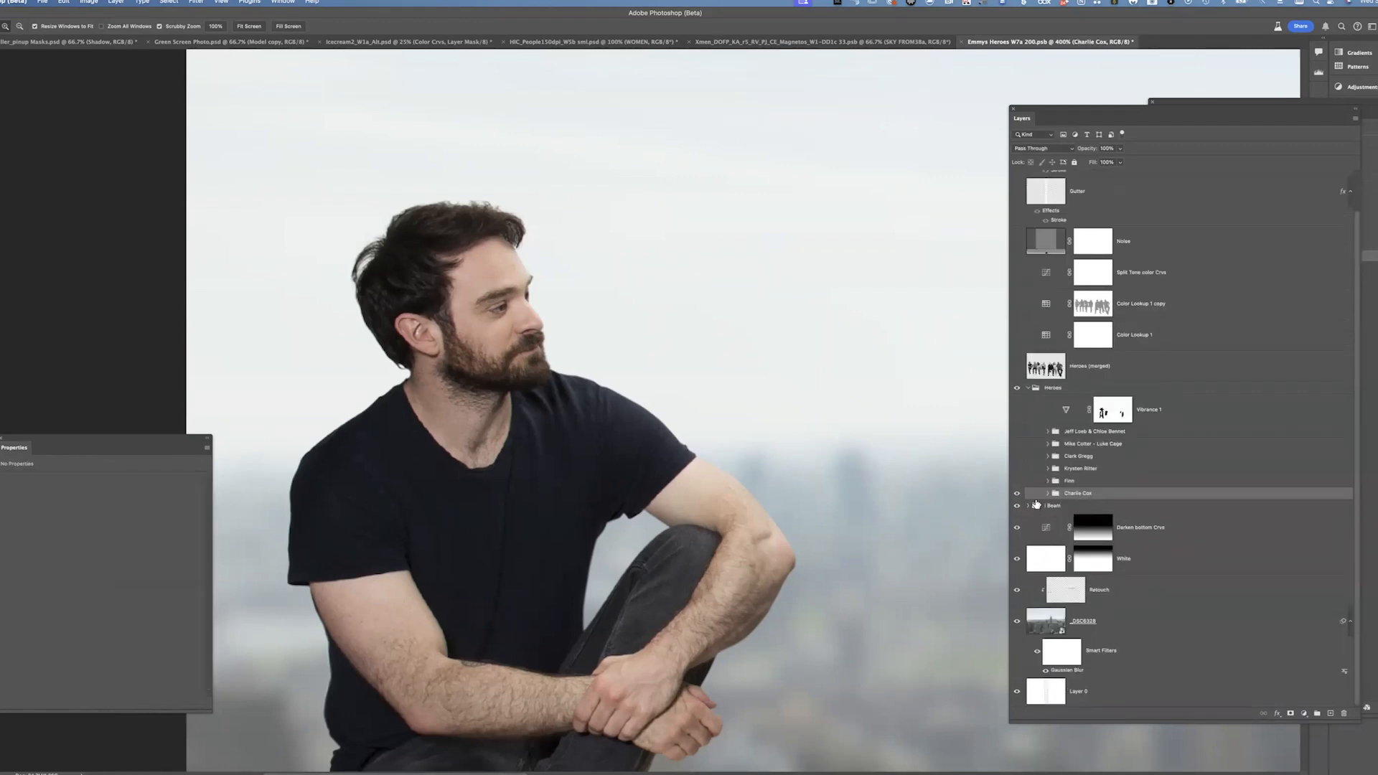
pyautogui.click(1016, 480)
pyautogui.hotkey('ctrl', '+')
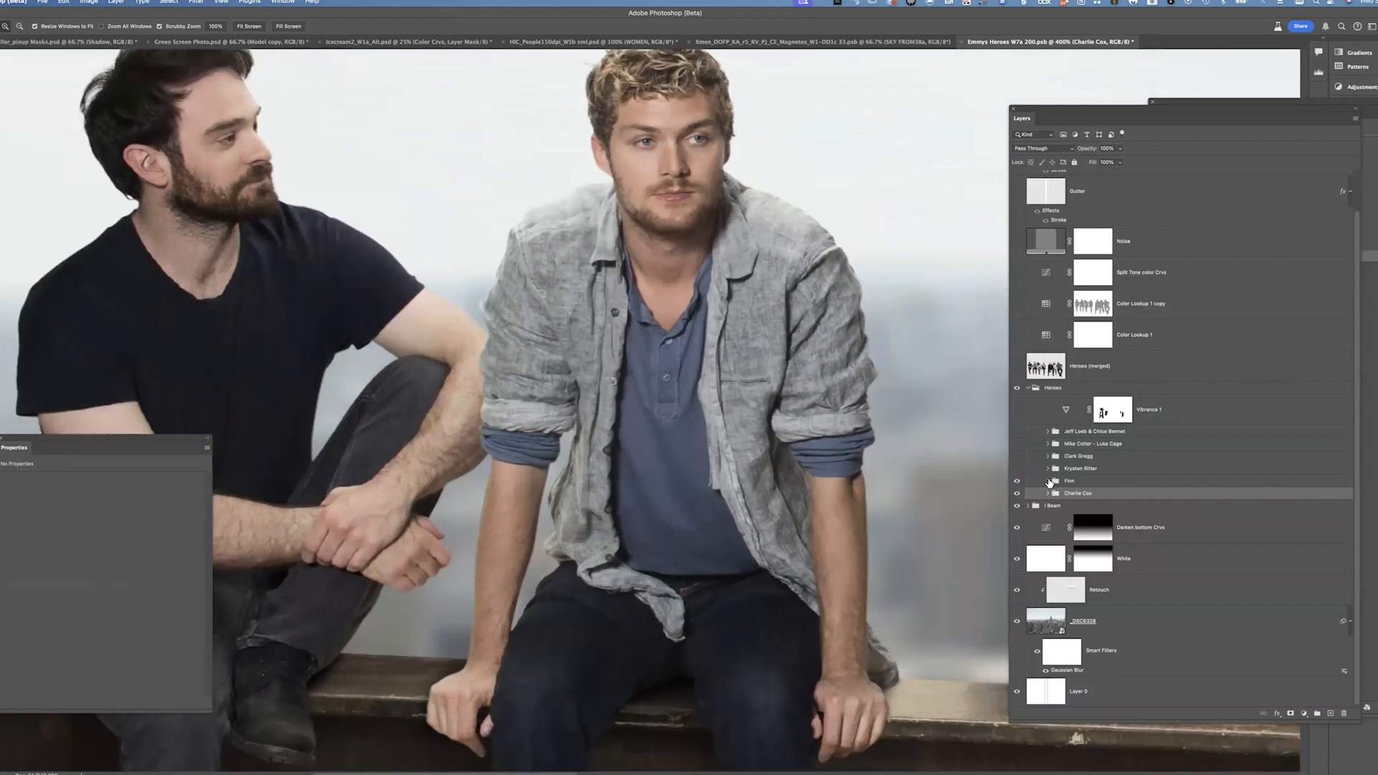
pyautogui.click(1048, 480)
pyautogui.moveTo(1156, 376); pyautogui.dragTo(1156, 368)
pyautogui.press('super+z')
pyautogui.moveTo(1208, 460)
pyautogui.mouseDown()
pyautogui.moveTo(1185, 404)
pyautogui.moveTo(1193, 431)
pyautogui.mouseUp()
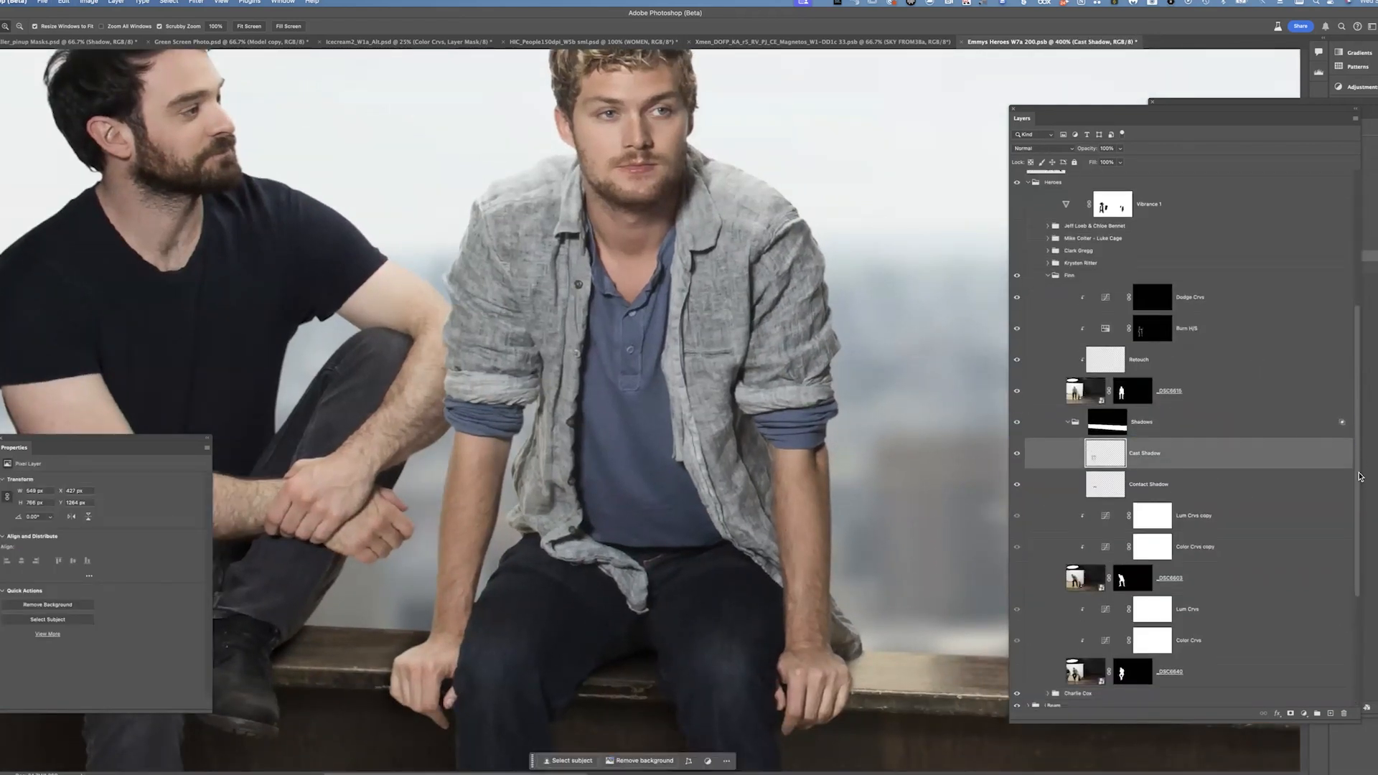
# Expand the Charlie Cox group and view Group 4's layer mask on its own, zoomed out
pyautogui.scroll(-3, 1362, 517)
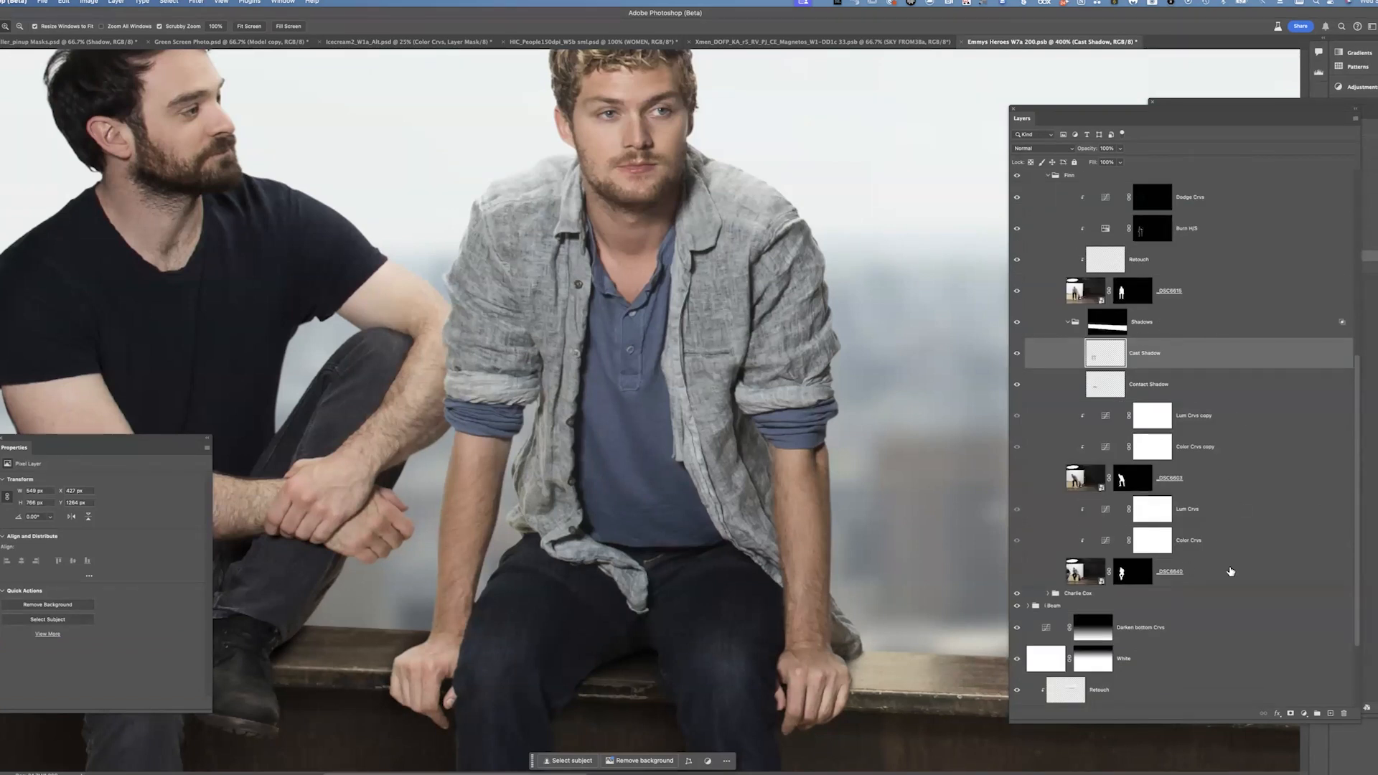
pyautogui.click(1047, 594)
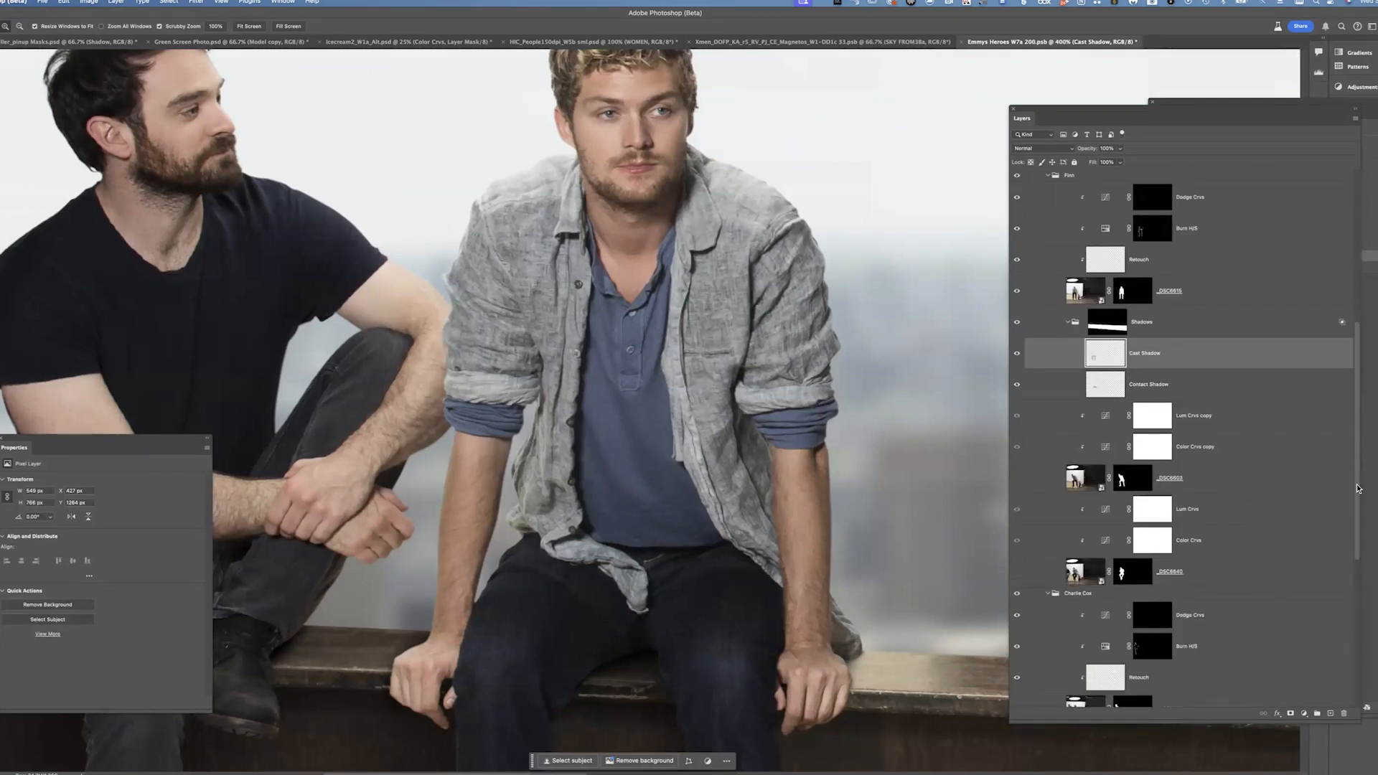
pyautogui.scroll(-8, 1361, 506)
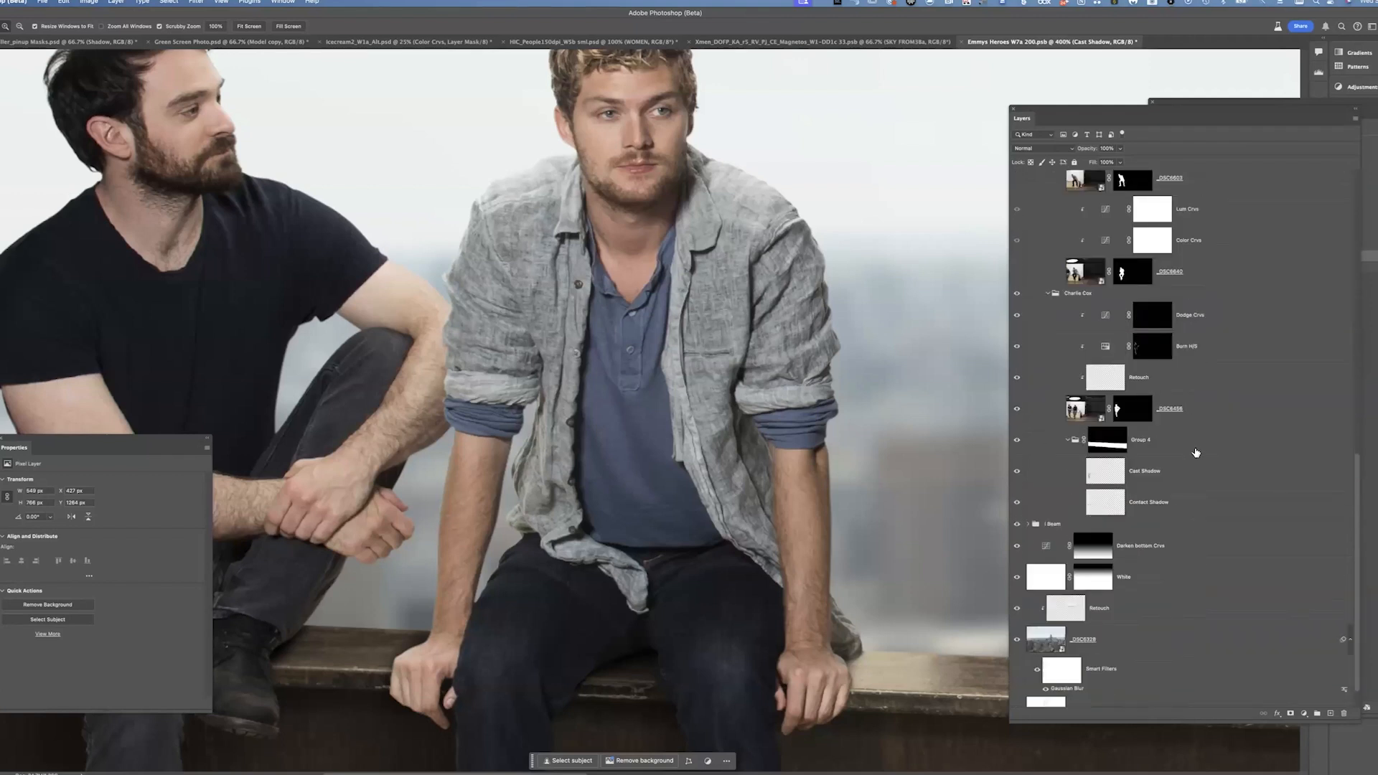
pyautogui.click(1193, 439)
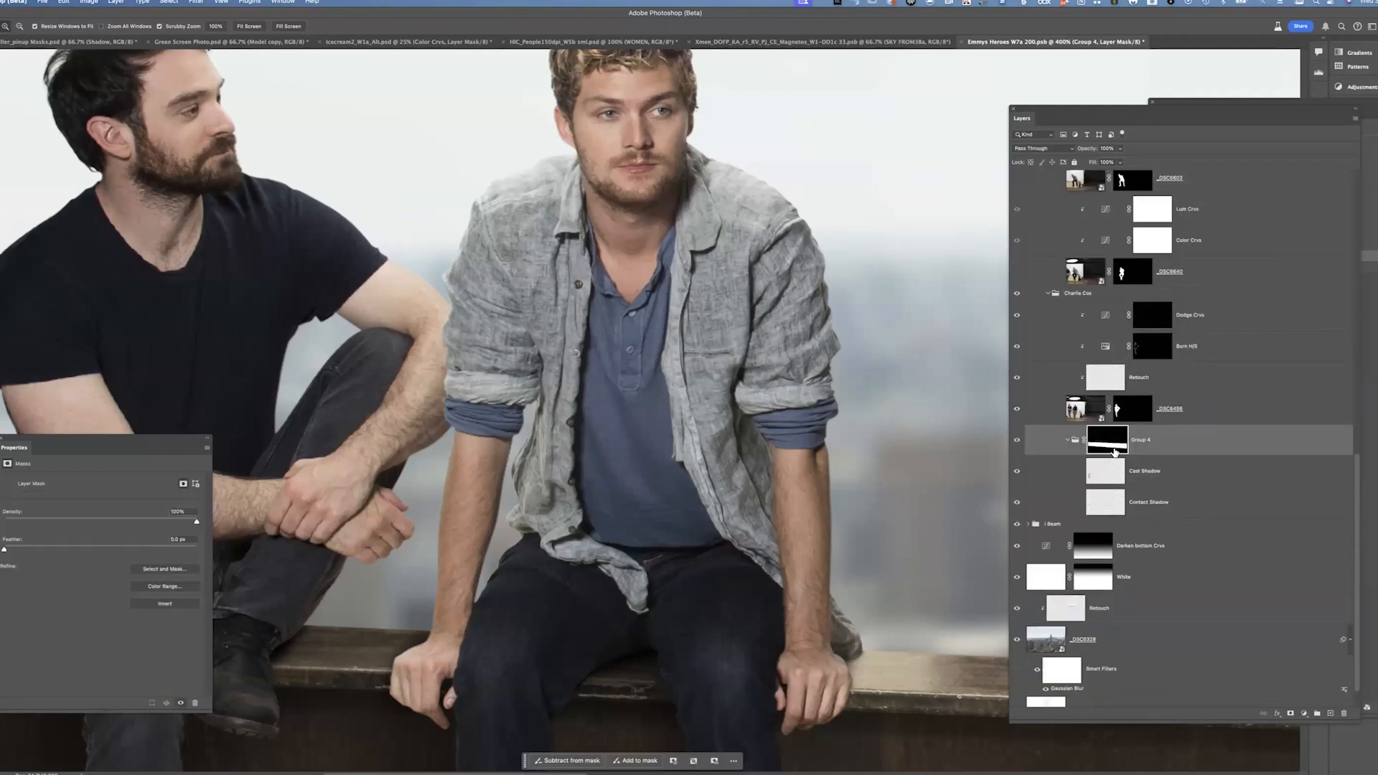
pyautogui.keyDown('alt'); pyautogui.click(1108, 439); pyautogui.keyUp('alt')
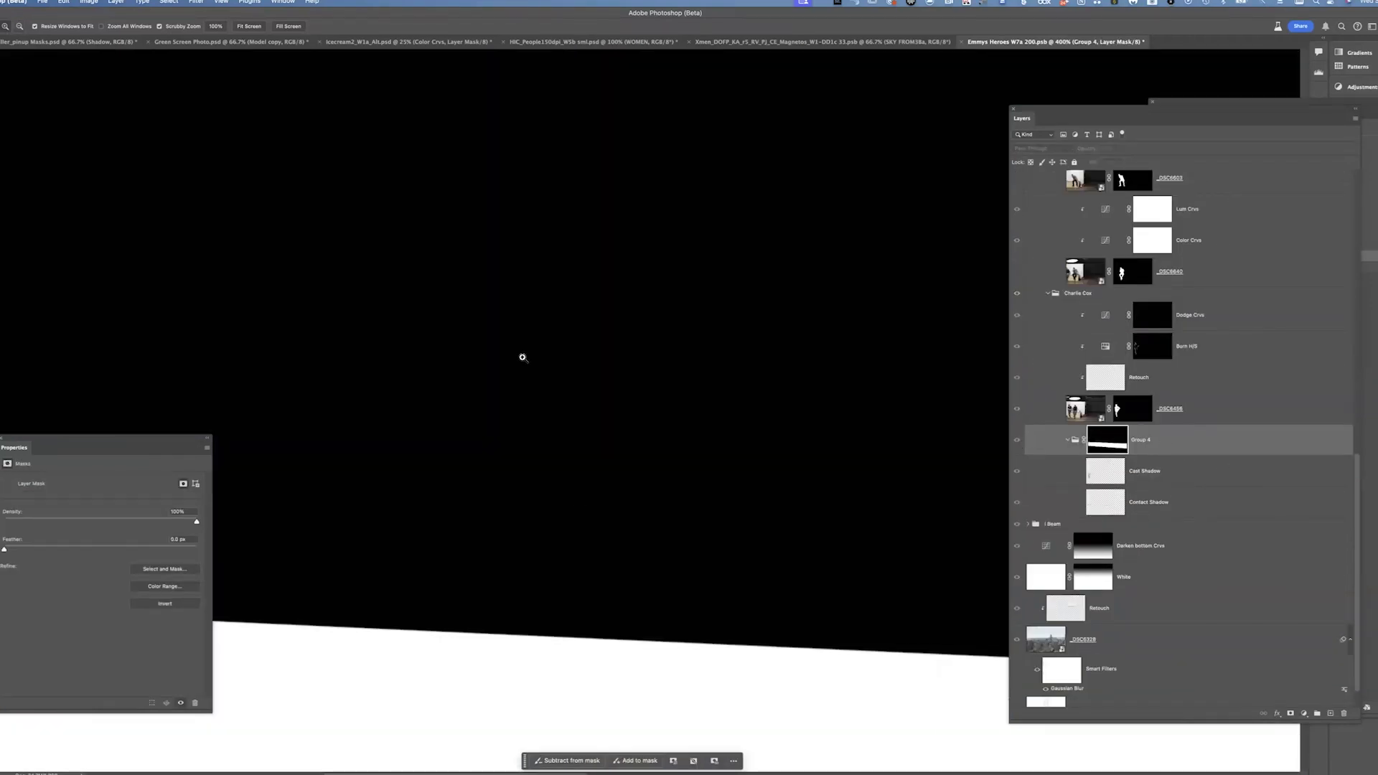
pyautogui.press('super+minus')
pyautogui.press('super+minus')
pyautogui.press('super+minus')
pyautogui.moveTo(1000, 534); pyautogui.dragTo(726, 429)
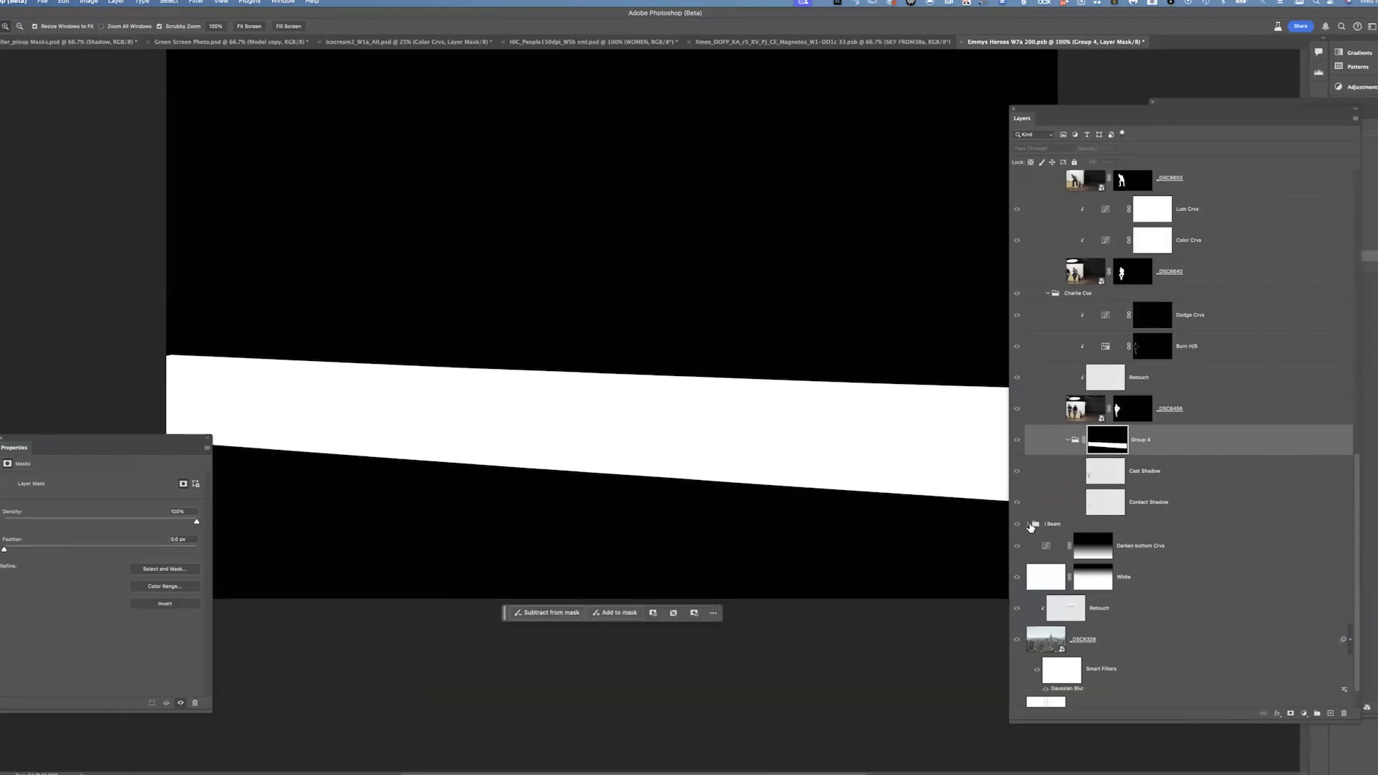
# Expand and collapse the Beam group and return to the composite view
pyautogui.click(1028, 524)
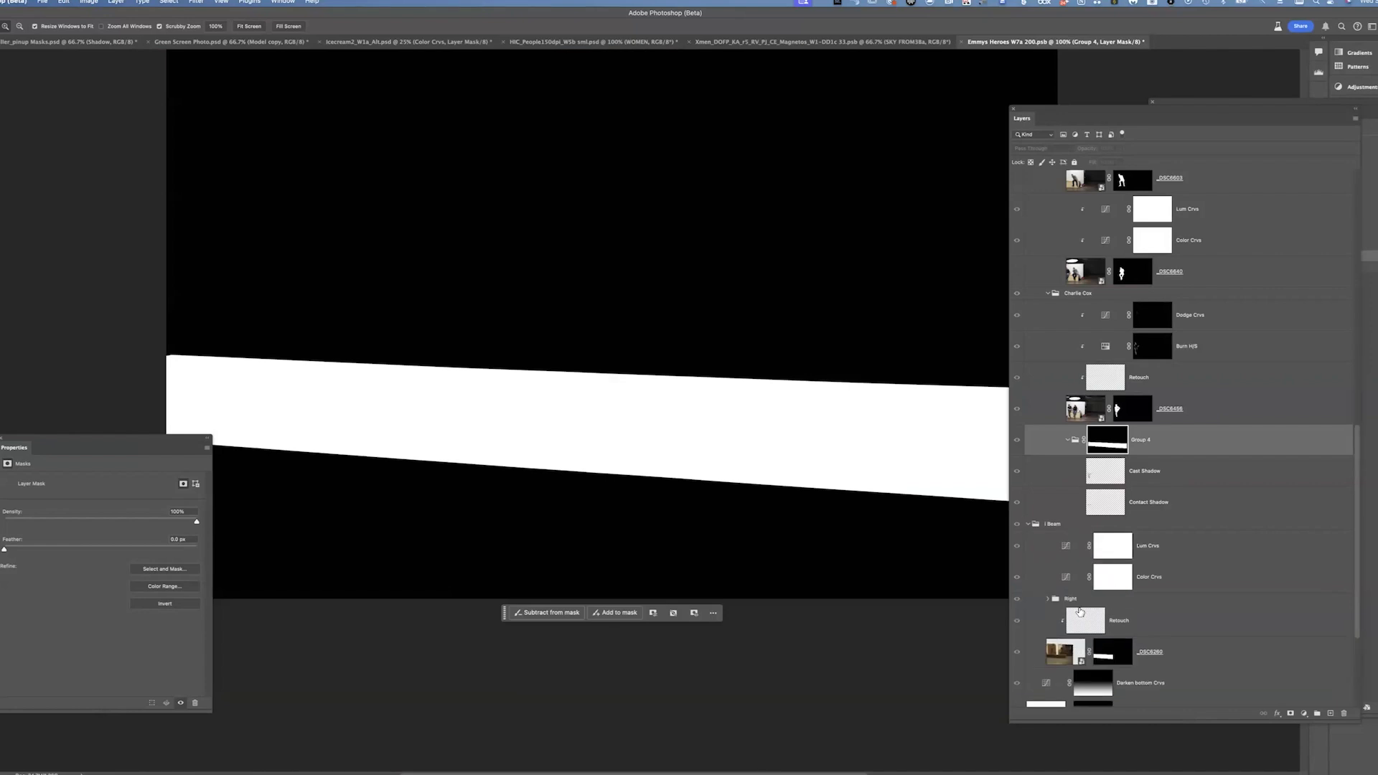
pyautogui.click(1028, 524)
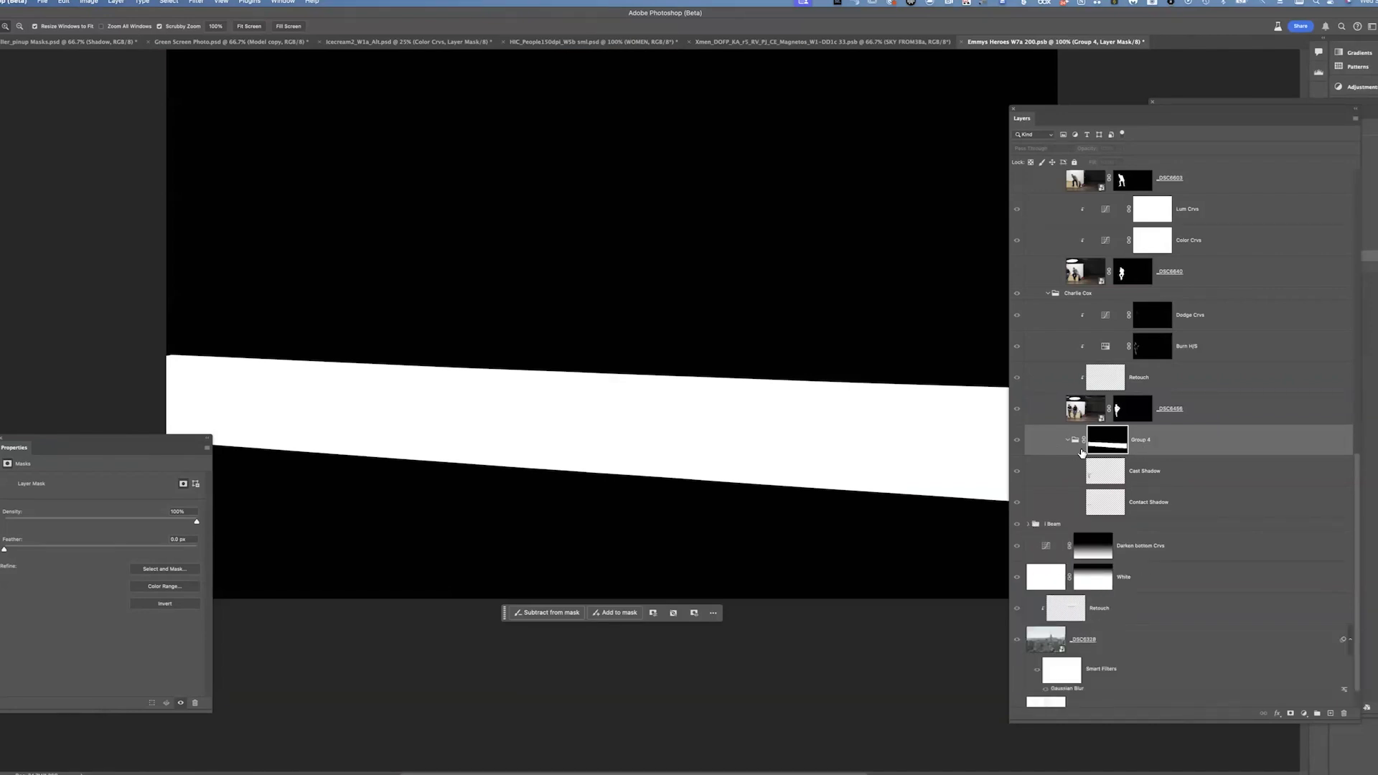
pyautogui.click(1170, 455)
# Toggle the Cast Shadow and Contact Shadow layers on and off while zoomed in on the seated figures
pyautogui.click(1019, 473)
pyautogui.click(1019, 473)
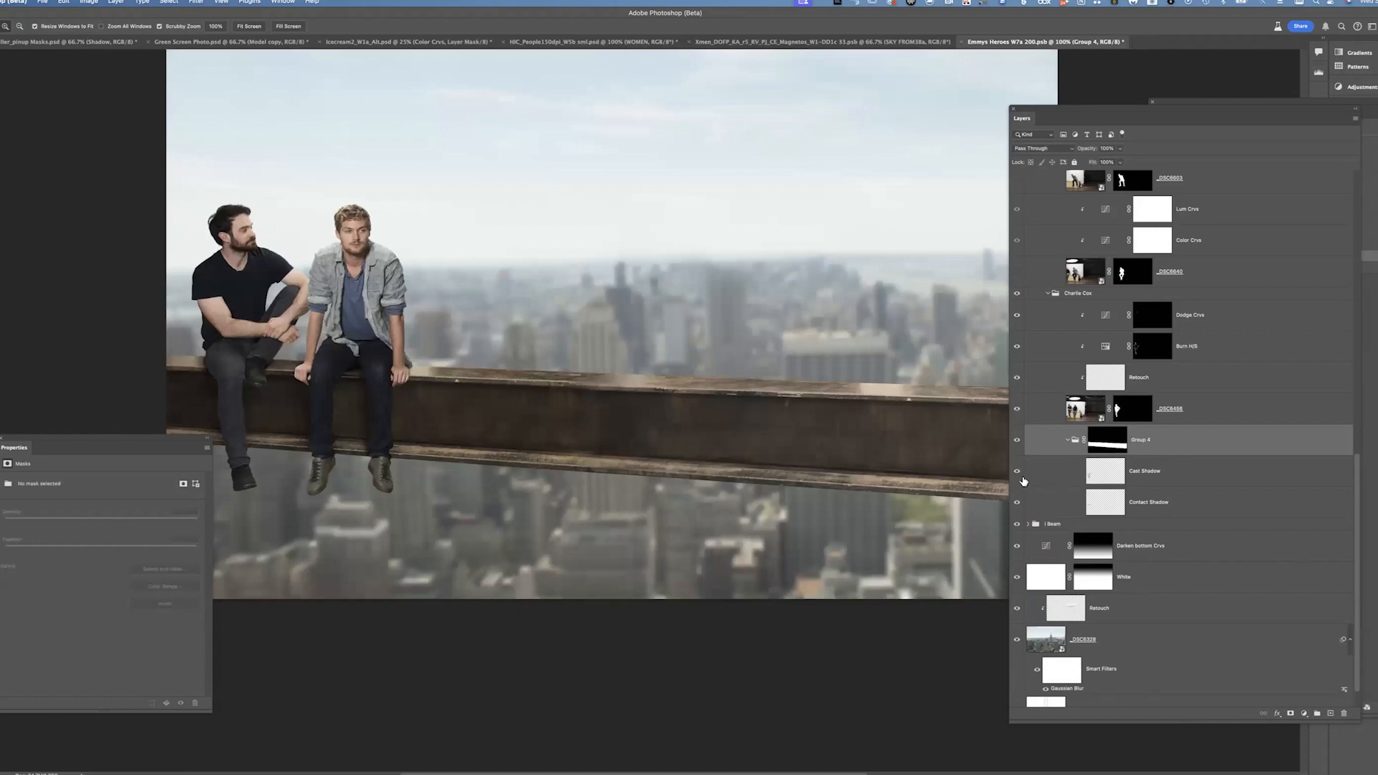
pyautogui.click(1018, 474)
pyautogui.click(1017, 474)
pyautogui.moveTo(274, 365); pyautogui.dragTo(971, 418)
pyautogui.hscroll(-10, 972, 418)
pyautogui.click(1017, 473)
pyautogui.click(1017, 474)
pyautogui.click(1017, 473)
pyautogui.click(1017, 474)
pyautogui.click(1020, 504)
pyautogui.click(1016, 502)
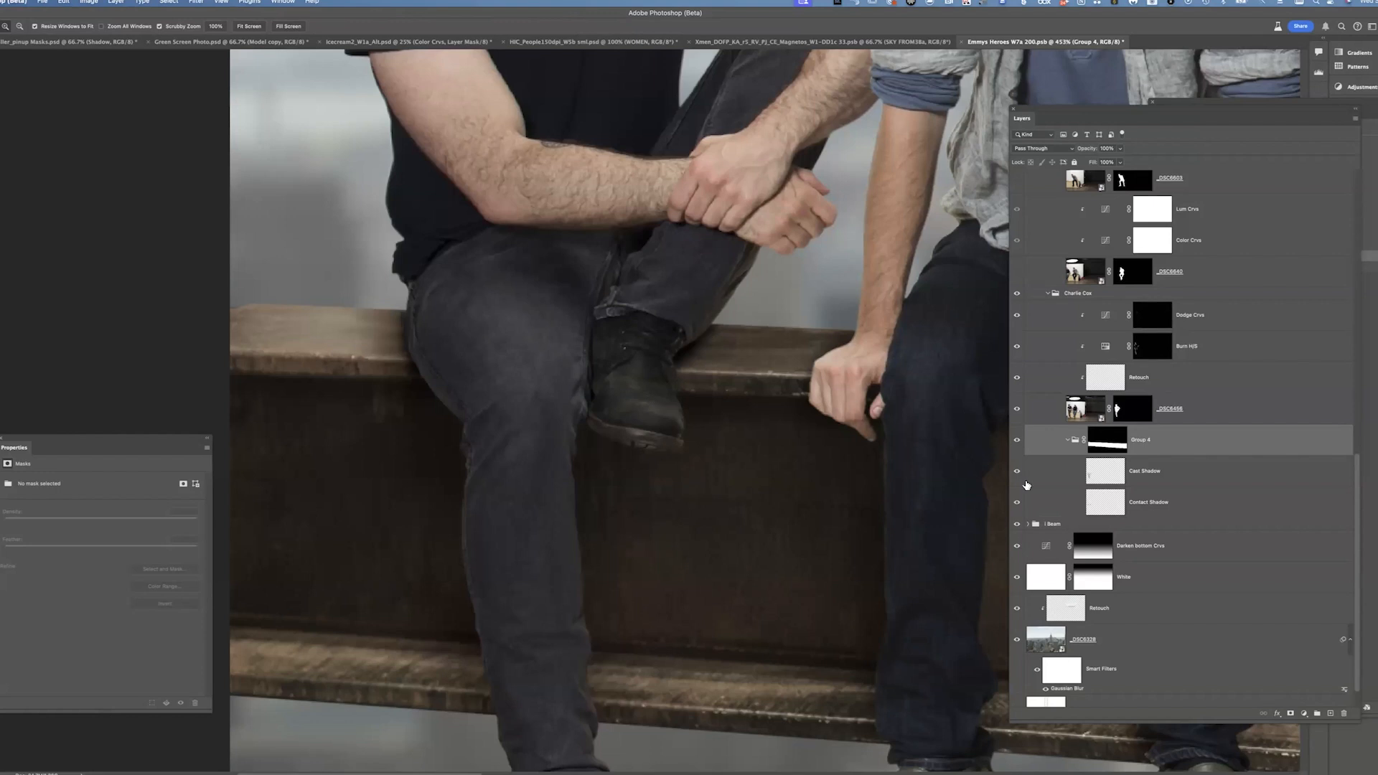
pyautogui.click(1017, 472)
pyautogui.click(1017, 472)
# Review the legs against the beam, then collapse Group 4 and the Charlie Cox group
pyautogui.moveTo(666, 590); pyautogui.dragTo(567, 336)
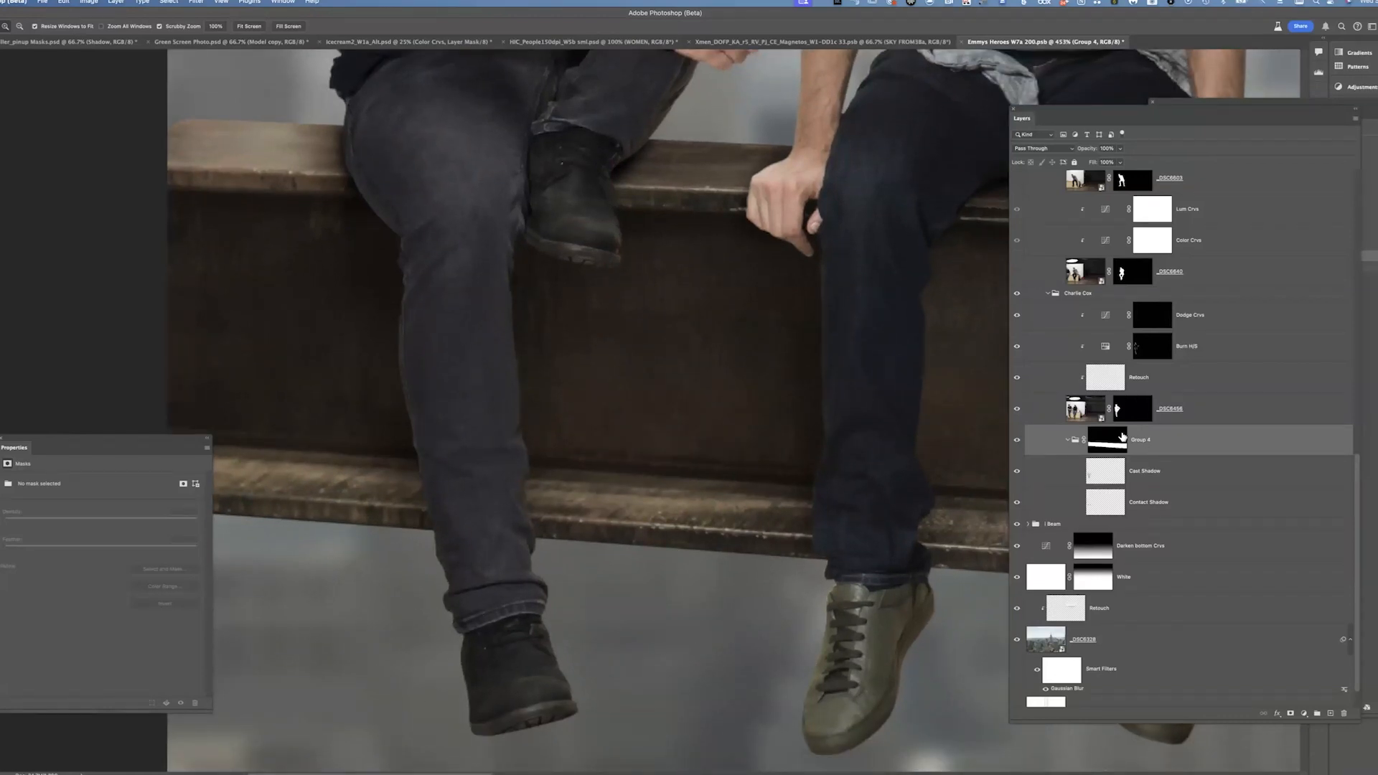
pyautogui.scroll(8, 763, 567)
pyautogui.hscroll(-4, 763, 566)
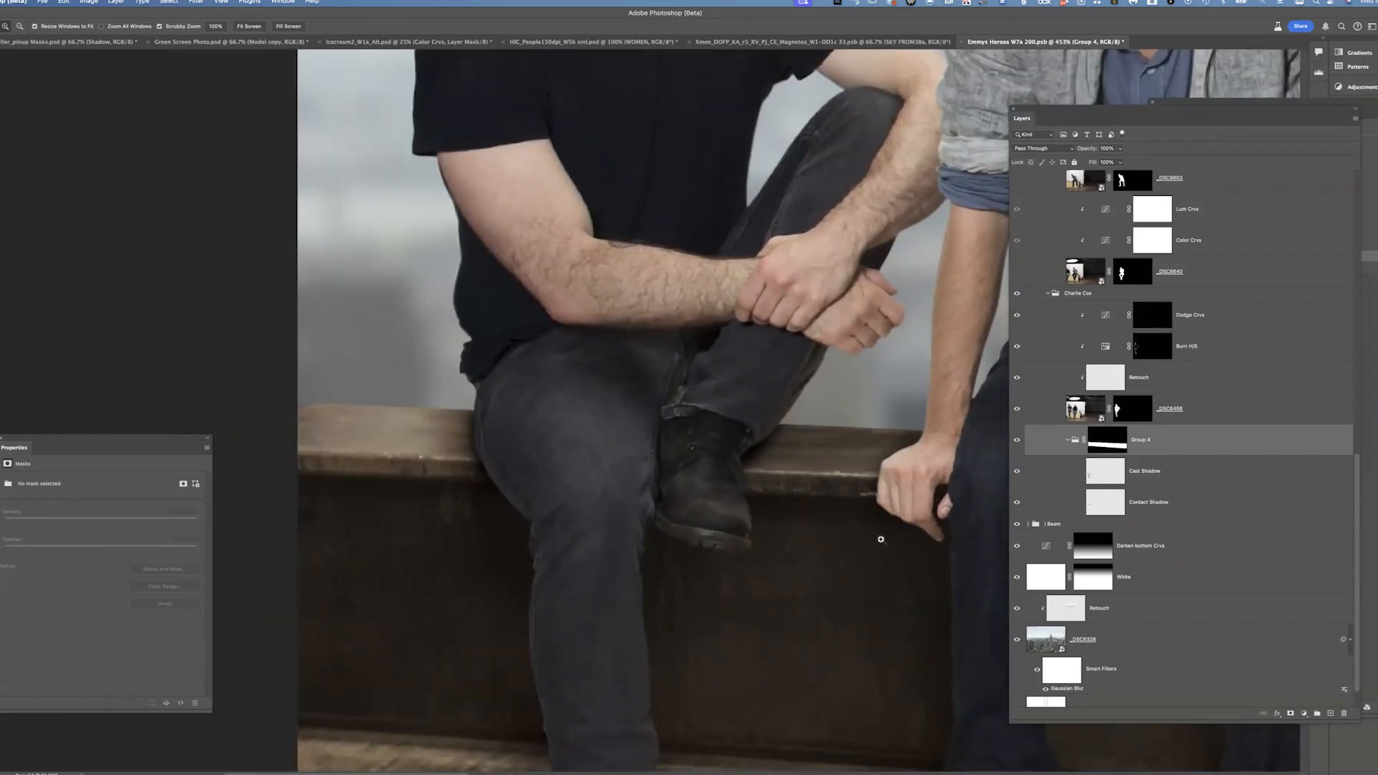
pyautogui.hscroll(3, 843, 495)
pyautogui.scroll(-2, 843, 495)
pyautogui.click(1067, 441)
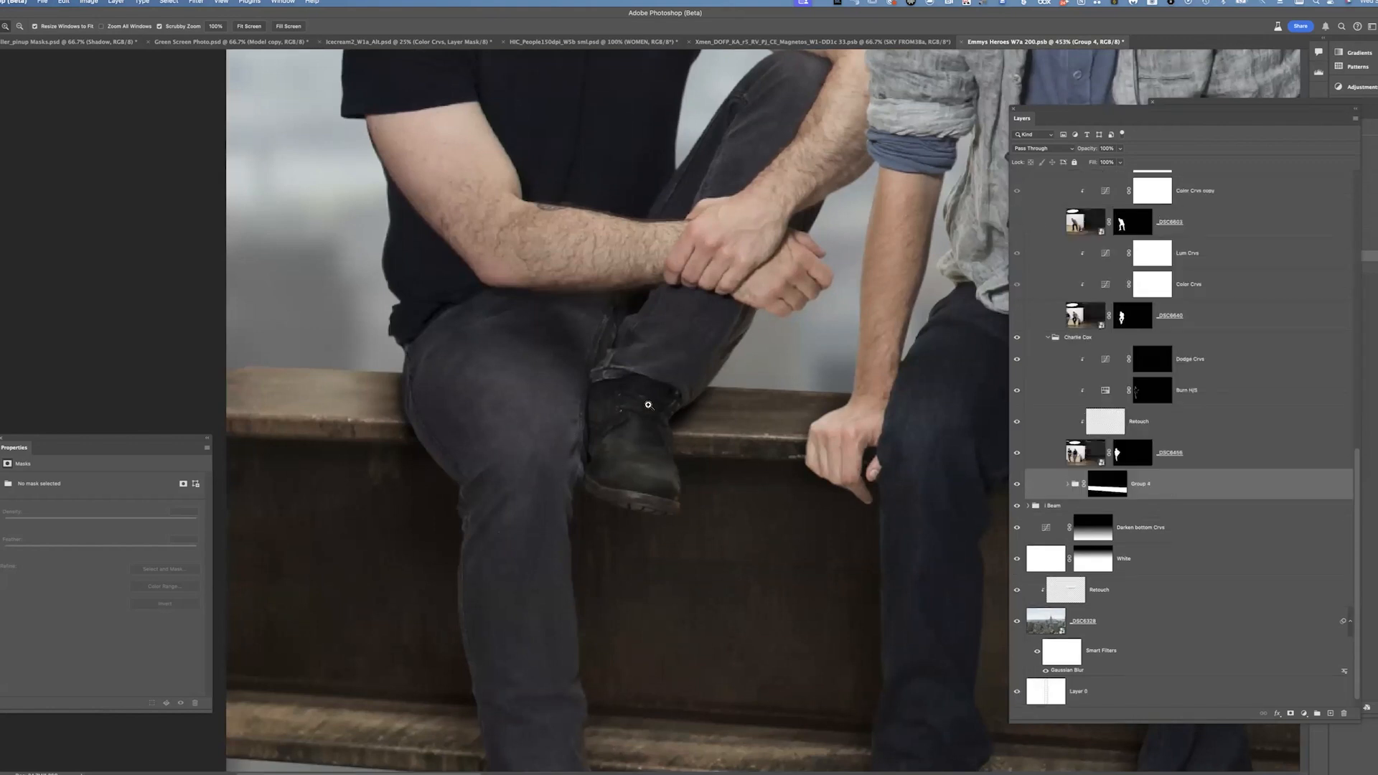
pyautogui.click(1048, 337)
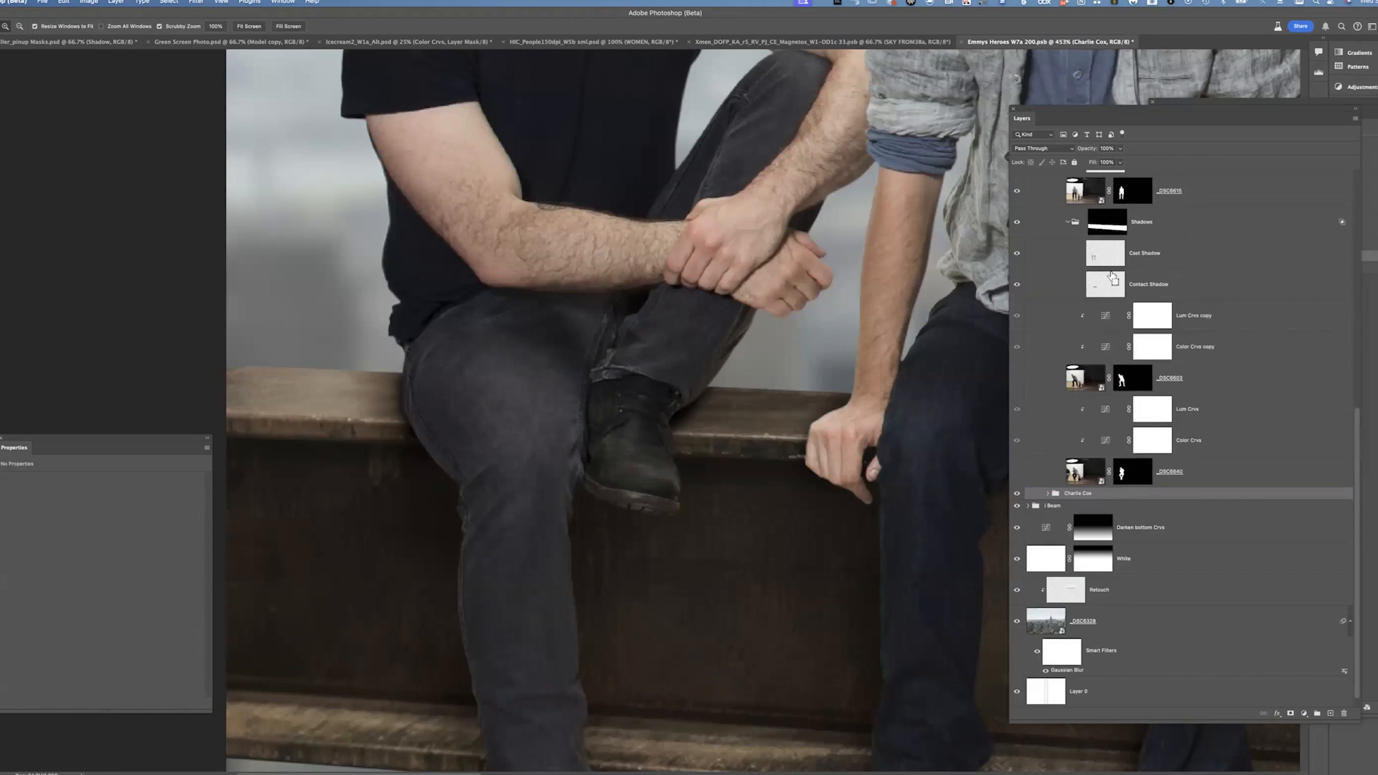
# Toggle the alternate _DSC photo layers in the Finn group on and off to compare the seated figure's poses
pyautogui.press('super+minus')
pyautogui.press('super+minus')
pyautogui.press('super+minus')
pyautogui.moveTo(909, 453); pyautogui.dragTo(777, 413)
pyautogui.click(1055, 474)
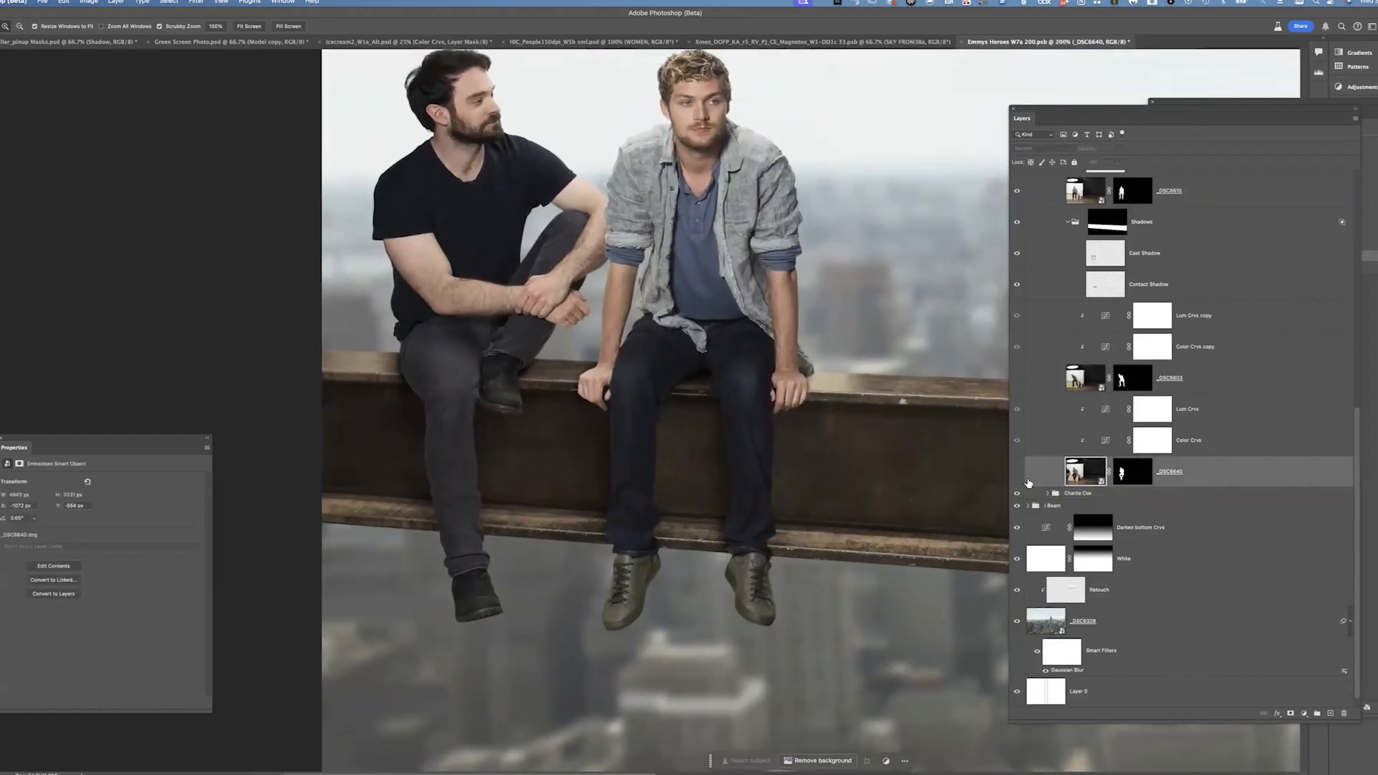
pyautogui.click(1019, 473)
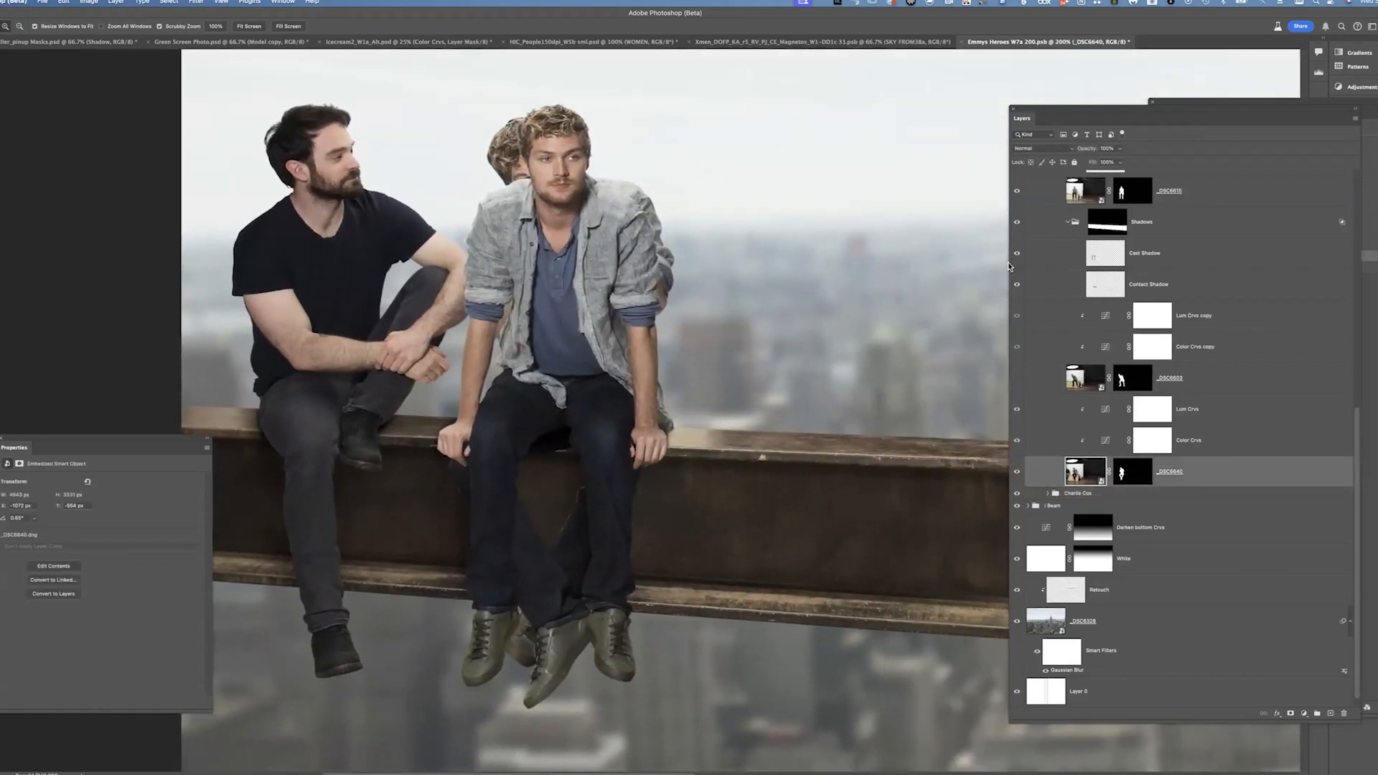
pyautogui.click(1017, 192)
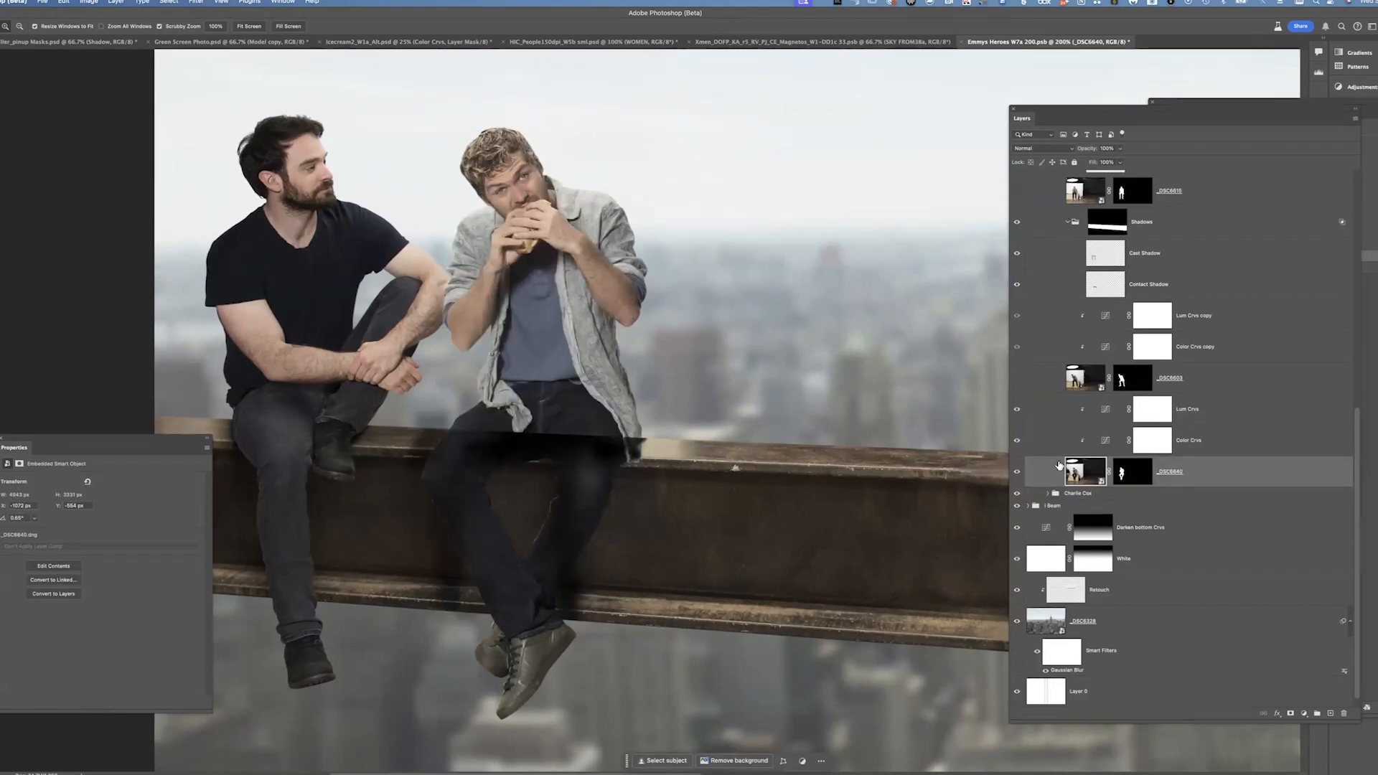
pyautogui.click(1016, 471)
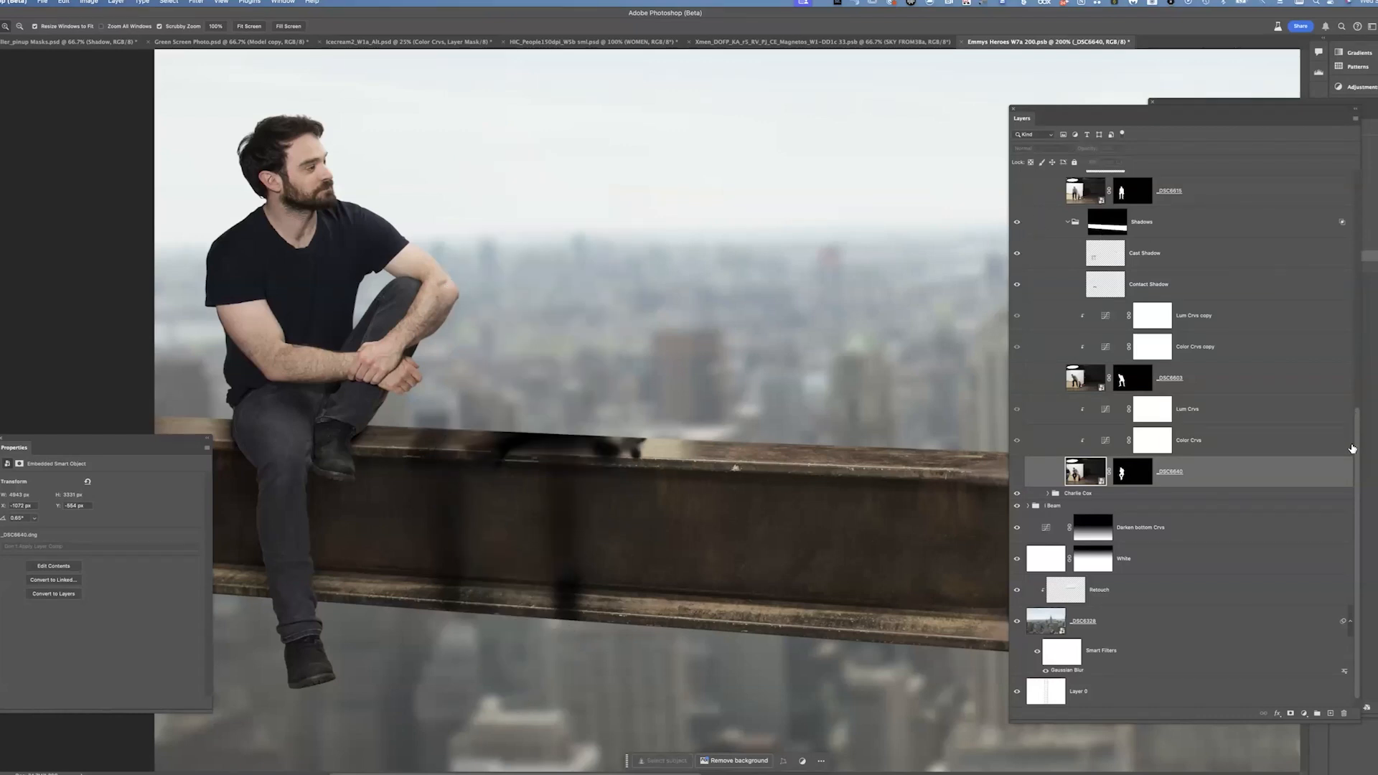
pyautogui.scroll(5, 1356, 429)
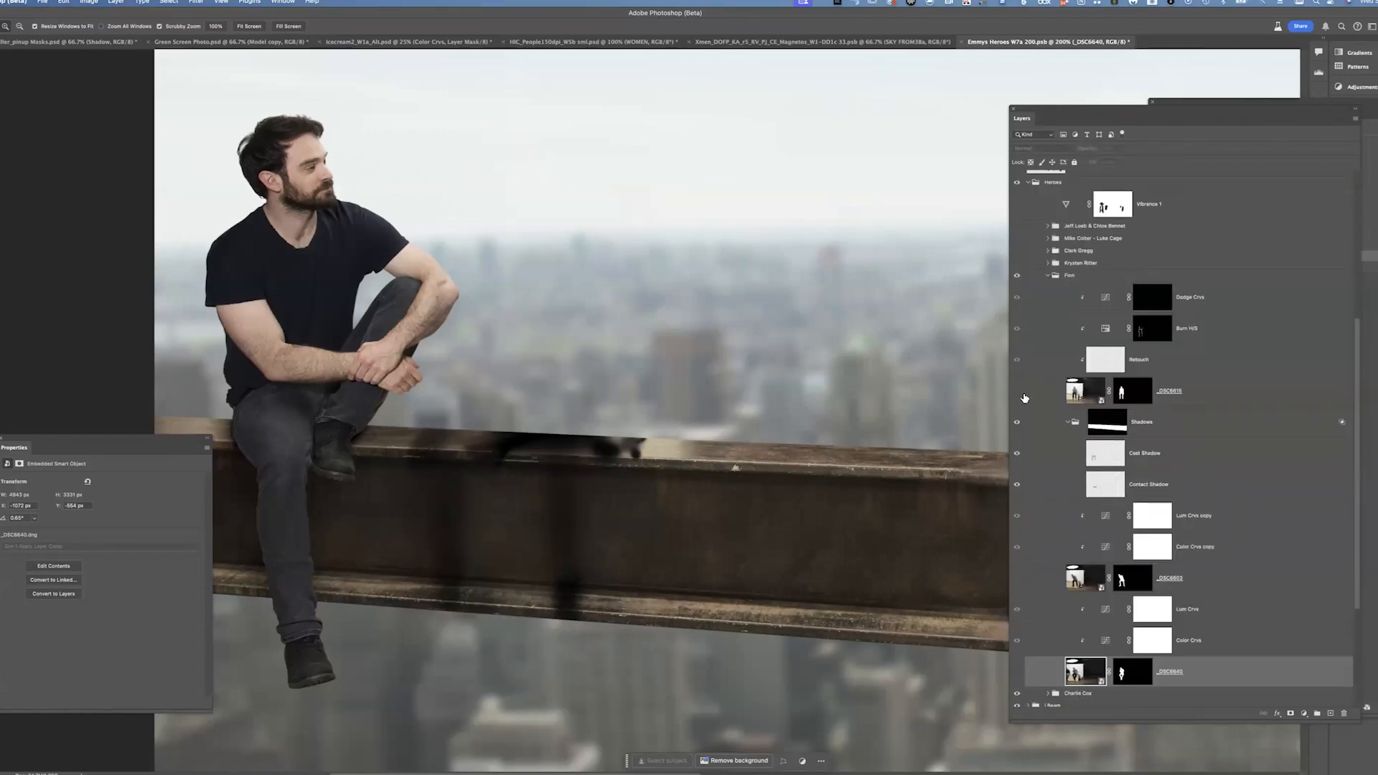
pyautogui.click(1016, 388)
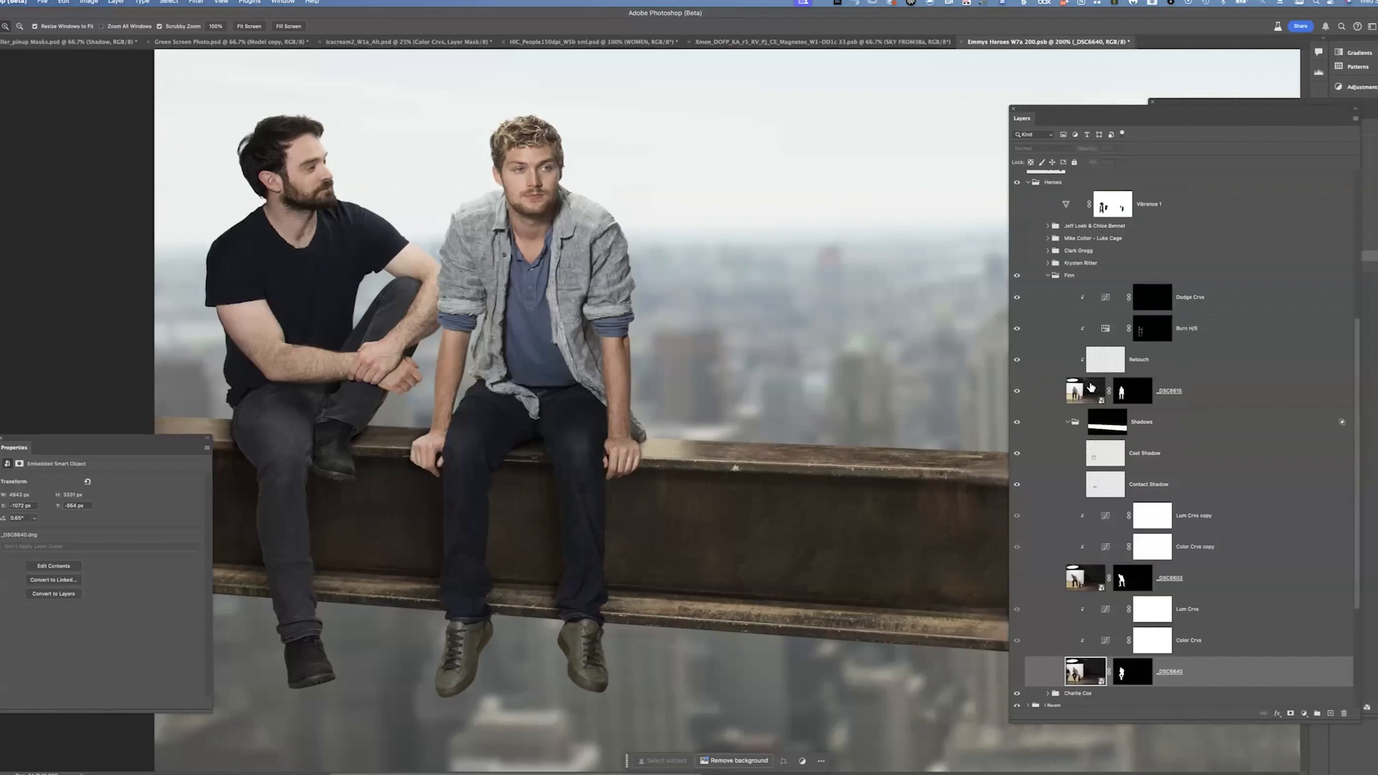
# Collapse the Shadow and Finn groups, then turn on and expand the Krysten Ritter group
pyautogui.click(1067, 422)
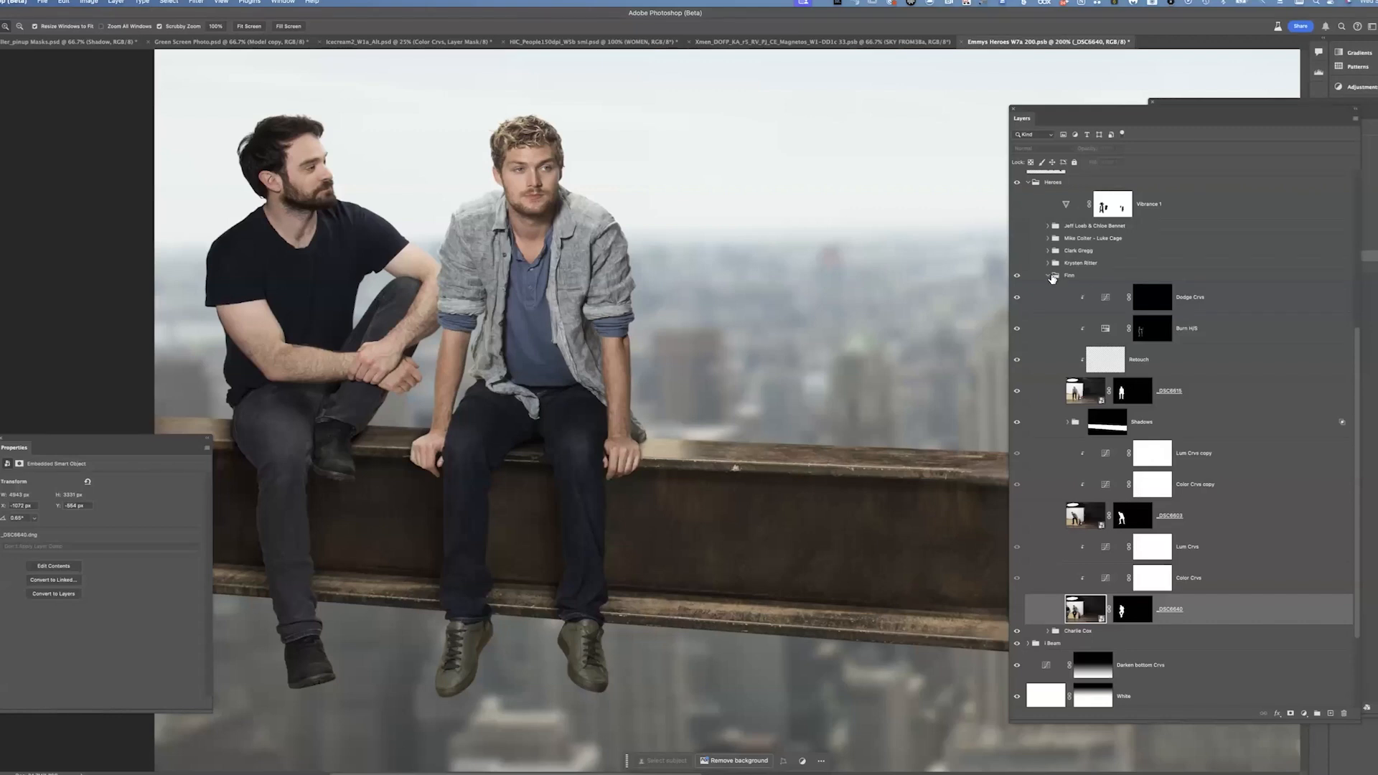
pyautogui.click(1052, 276)
pyautogui.click(1023, 468)
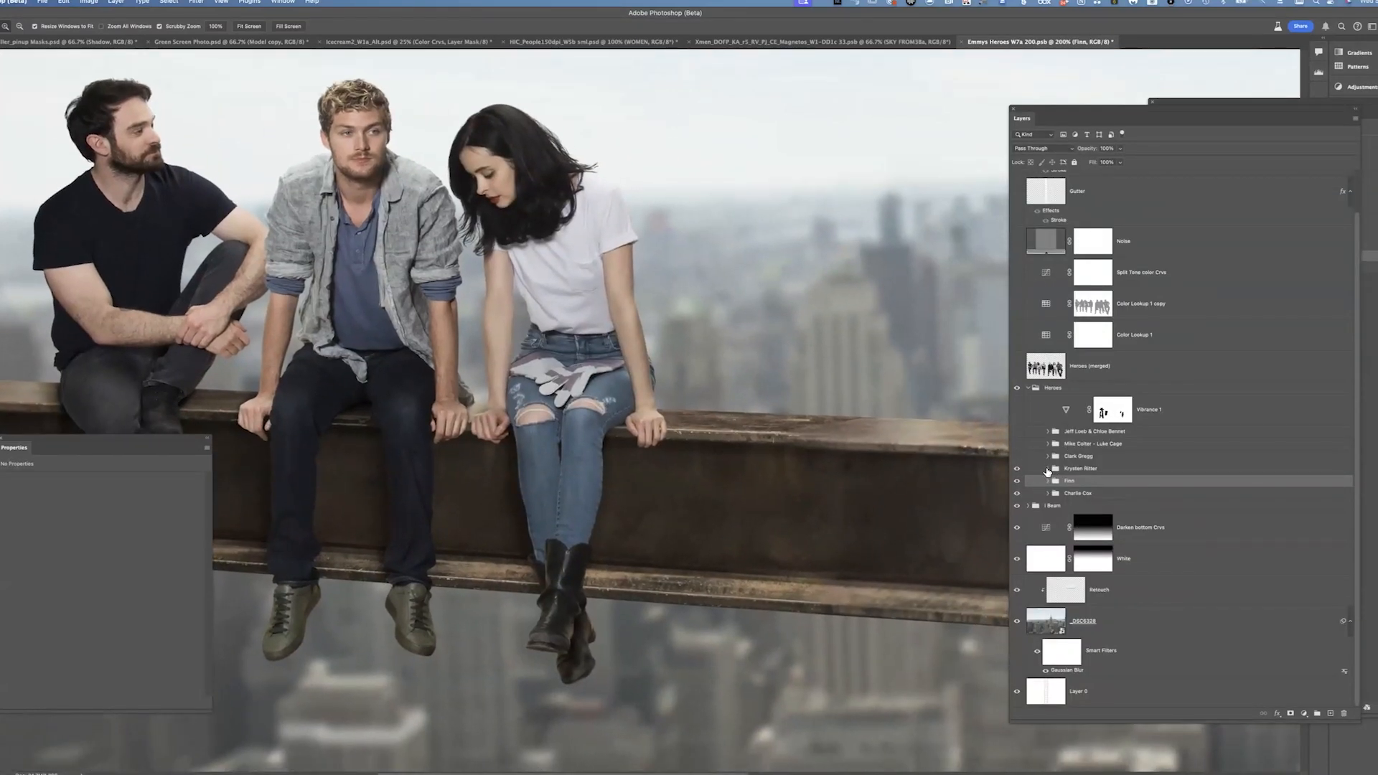
pyautogui.click(1048, 469)
pyautogui.scroll(-8, 1149, 445)
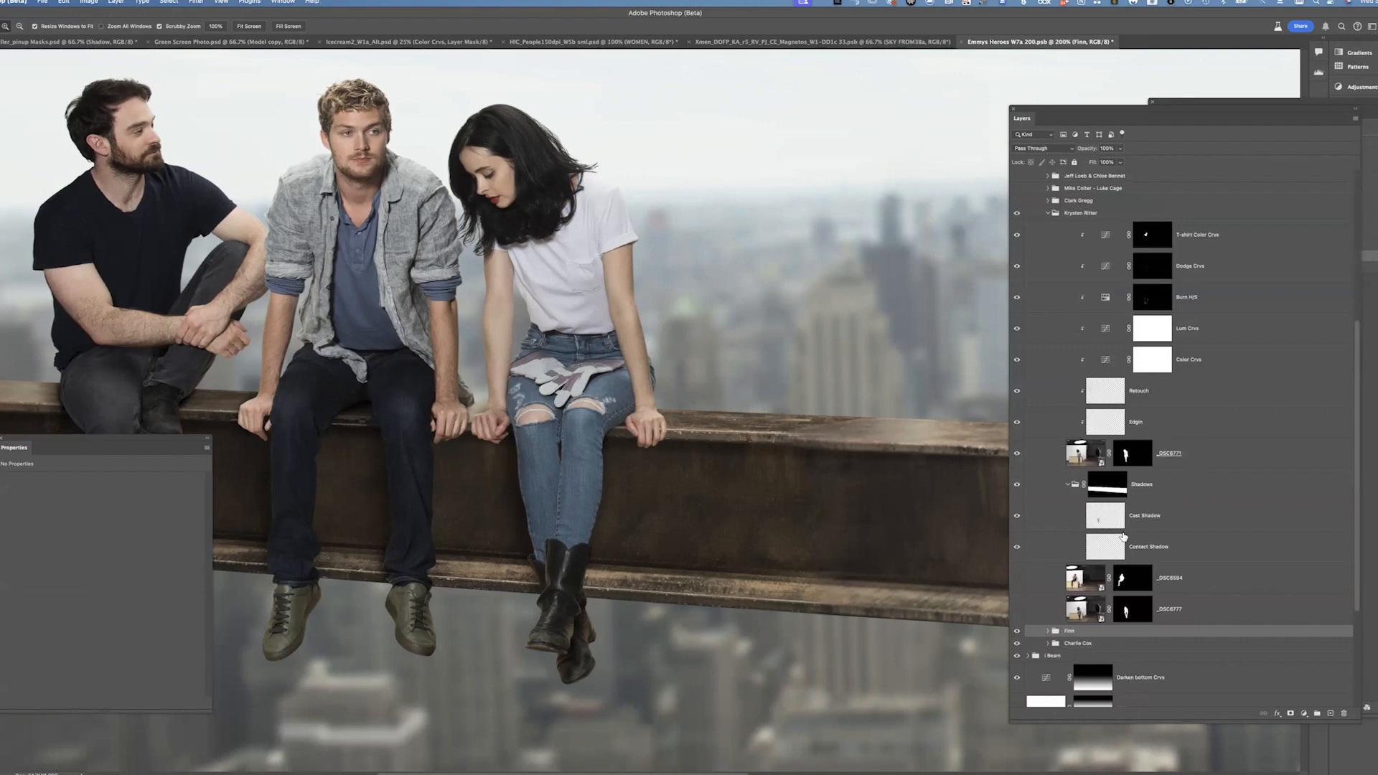
# Zoom into Krysten Ritter's shirt and hair edge and toggle the Edgin layer on and off repeatedly
pyautogui.keyDown('alt'); pyautogui.click(1022, 423); pyautogui.keyUp('alt')
pyautogui.moveTo(585, 256); pyautogui.dragTo(864, 553)
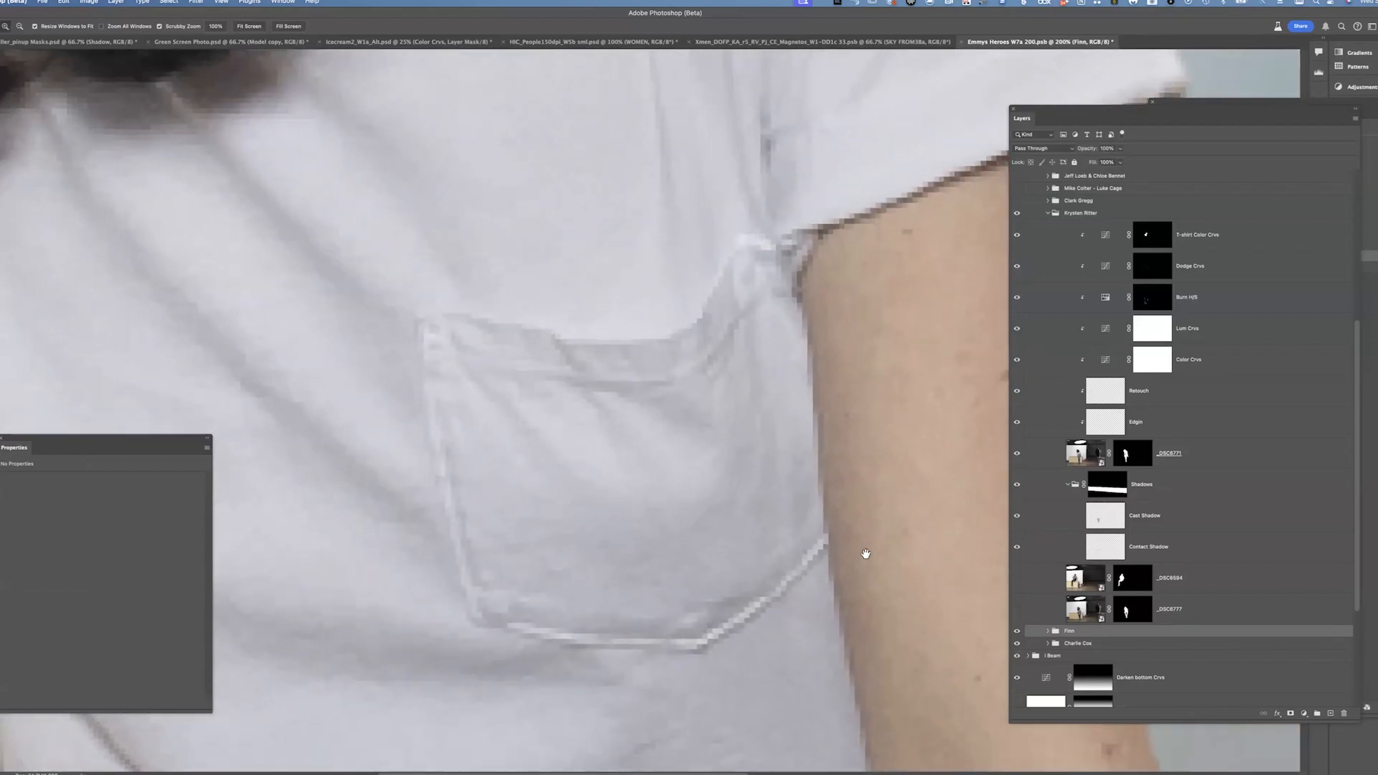
pyautogui.moveTo(868, 459); pyautogui.dragTo(917, 743)
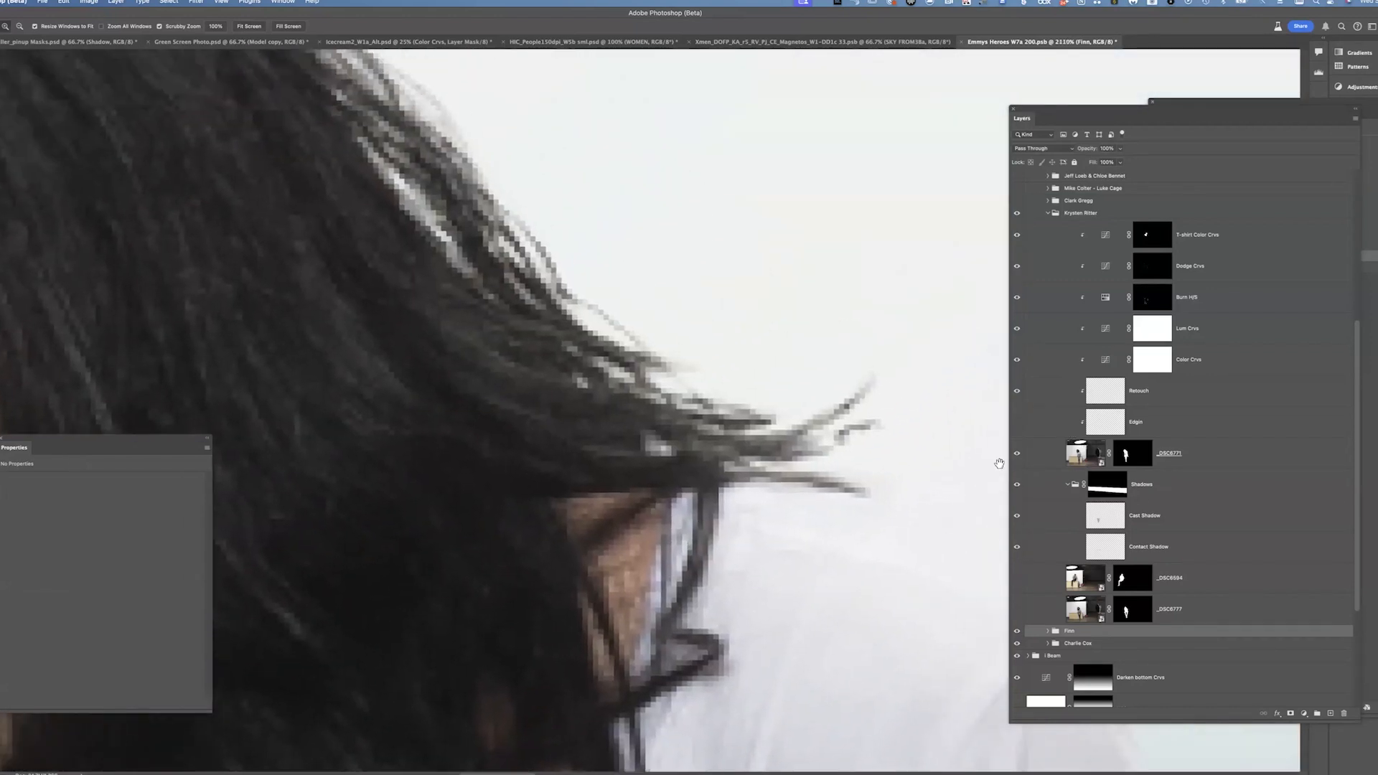
pyautogui.click(1018, 422)
pyautogui.click(1017, 422)
pyautogui.click(1017, 422)
pyautogui.click(1016, 422)
pyautogui.click(1016, 422)
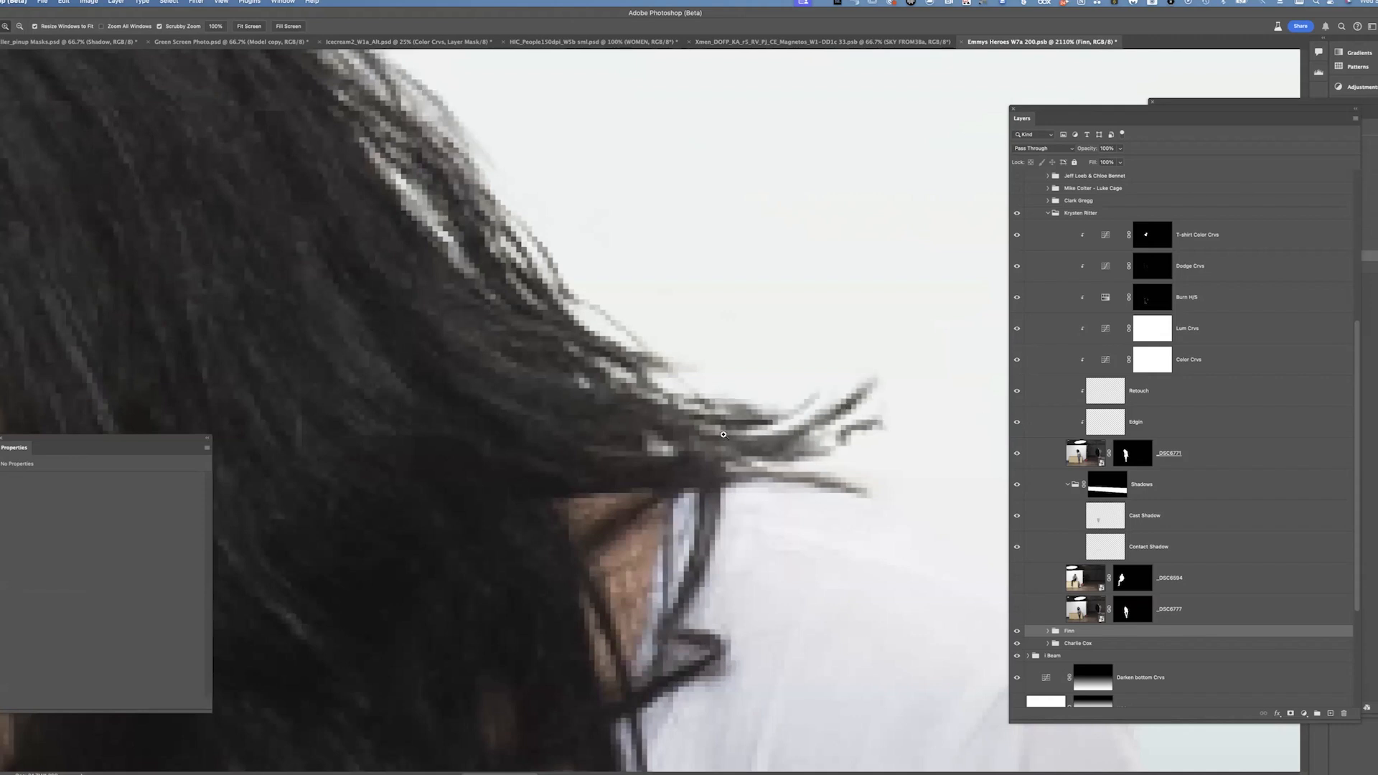
pyautogui.moveTo(726, 435); pyautogui.dragTo(772, 507)
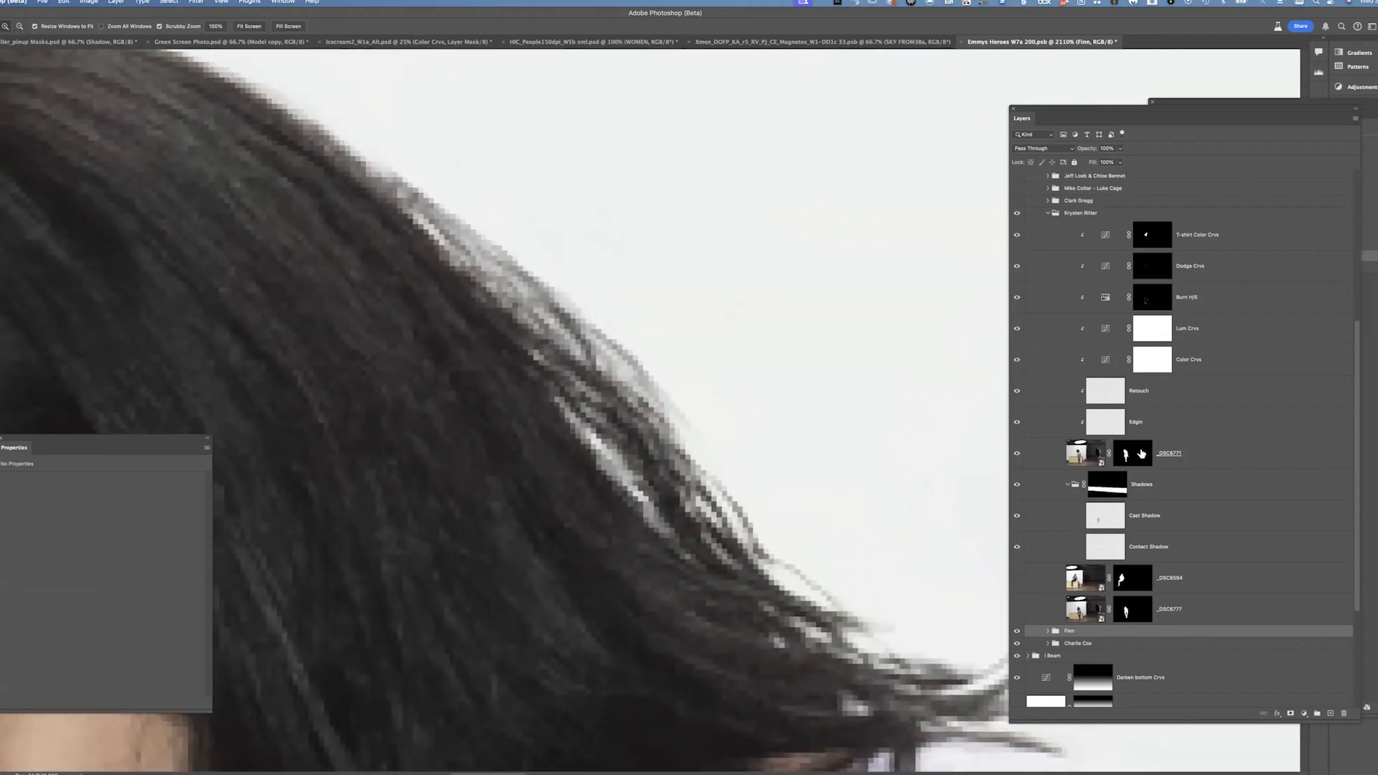
# View the _DSC8771 layer mask on its own, then disable and re-enable the mask while toggling the Edgin layer
pyautogui.keyDown('alt'); pyautogui.click(1141, 454); pyautogui.keyUp('alt')
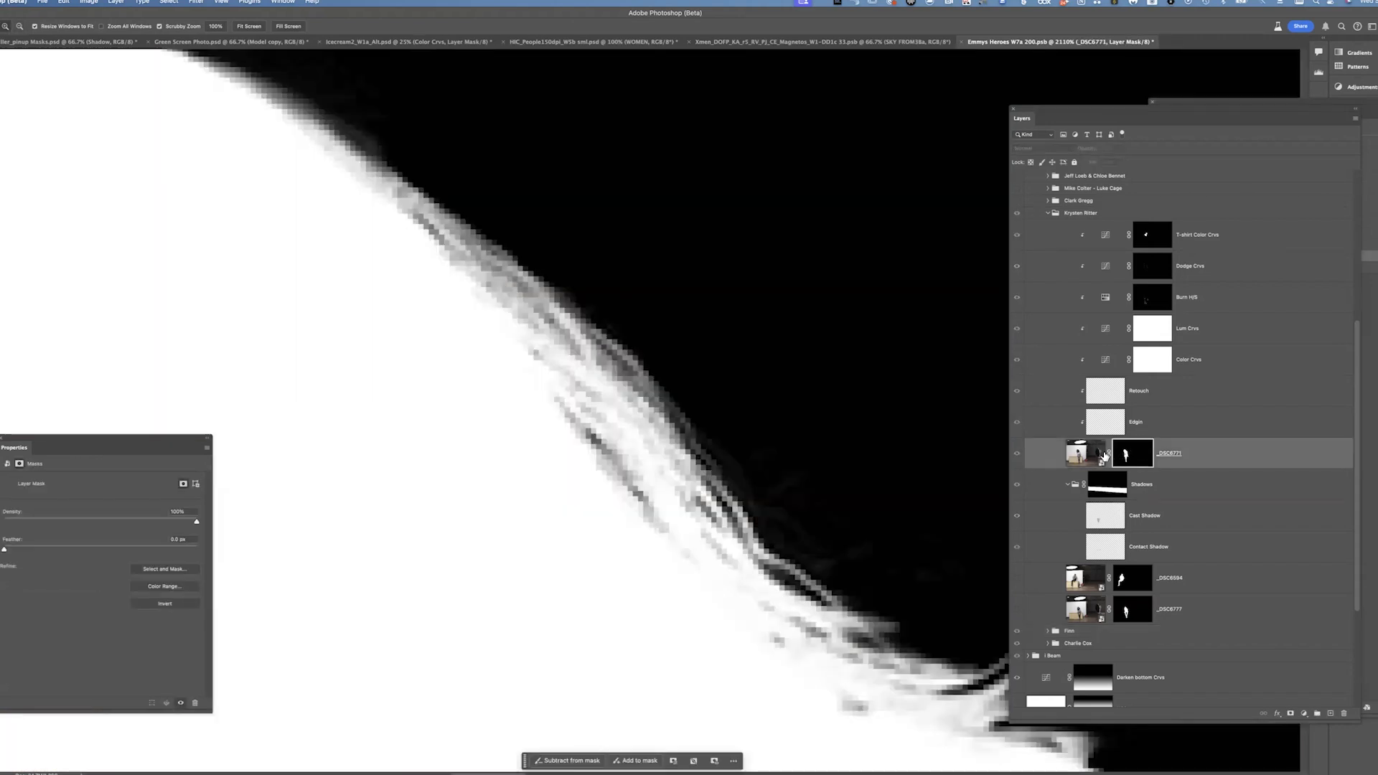
pyautogui.keyDown('alt'); pyautogui.click(1017, 455); pyautogui.keyUp('alt')
pyautogui.keyDown('shift'); pyautogui.click(1125, 456); pyautogui.keyUp('shift')
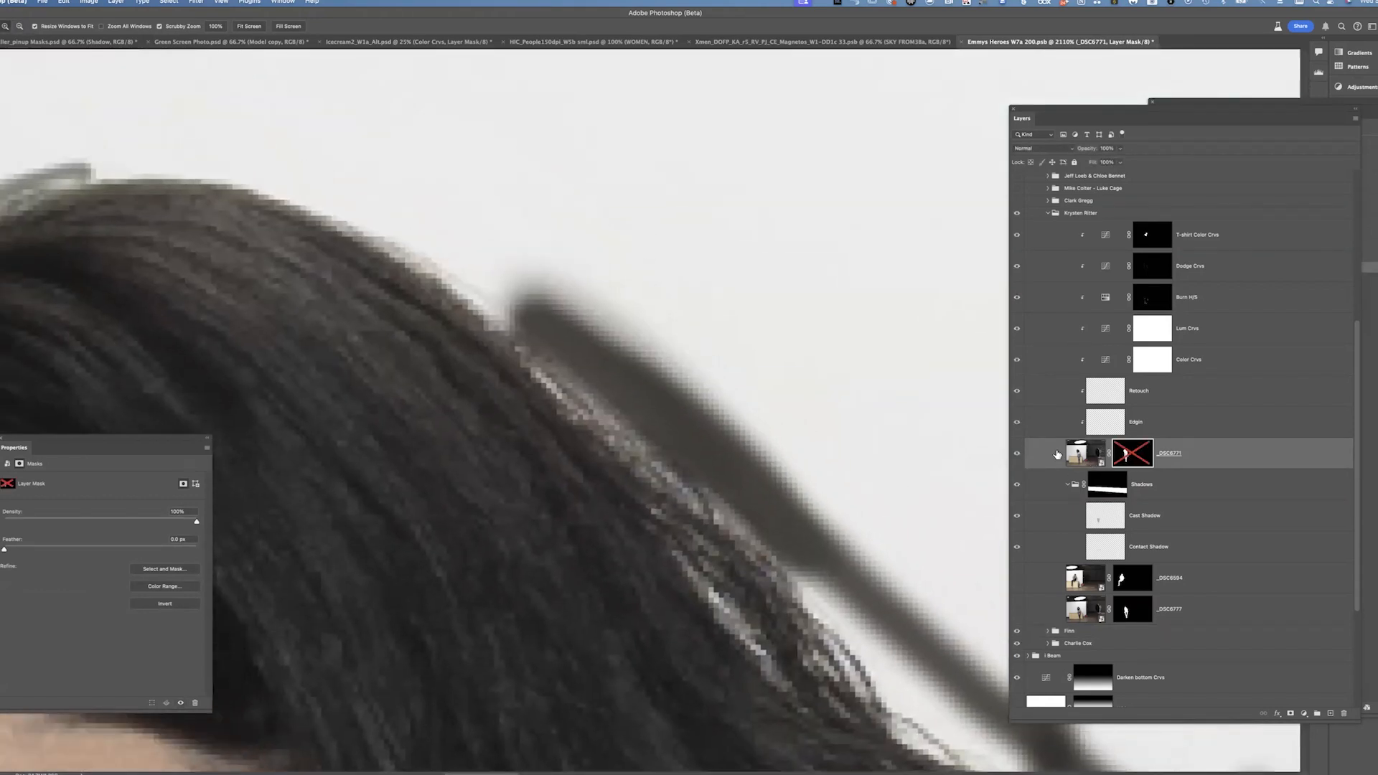
pyautogui.click(1018, 423)
pyautogui.moveTo(740, 560)
pyautogui.mouseDown()
pyautogui.moveTo(852, 551)
pyautogui.moveTo(692, 394)
pyautogui.mouseUp()
pyautogui.moveTo(976, 445)
pyautogui.mouseDown()
pyautogui.moveTo(828, 372)
pyautogui.moveTo(787, 332)
pyautogui.mouseUp()
pyautogui.click(1018, 423)
pyautogui.keyDown('shift'); pyautogui.click(1132, 454); pyautogui.keyUp('shift')
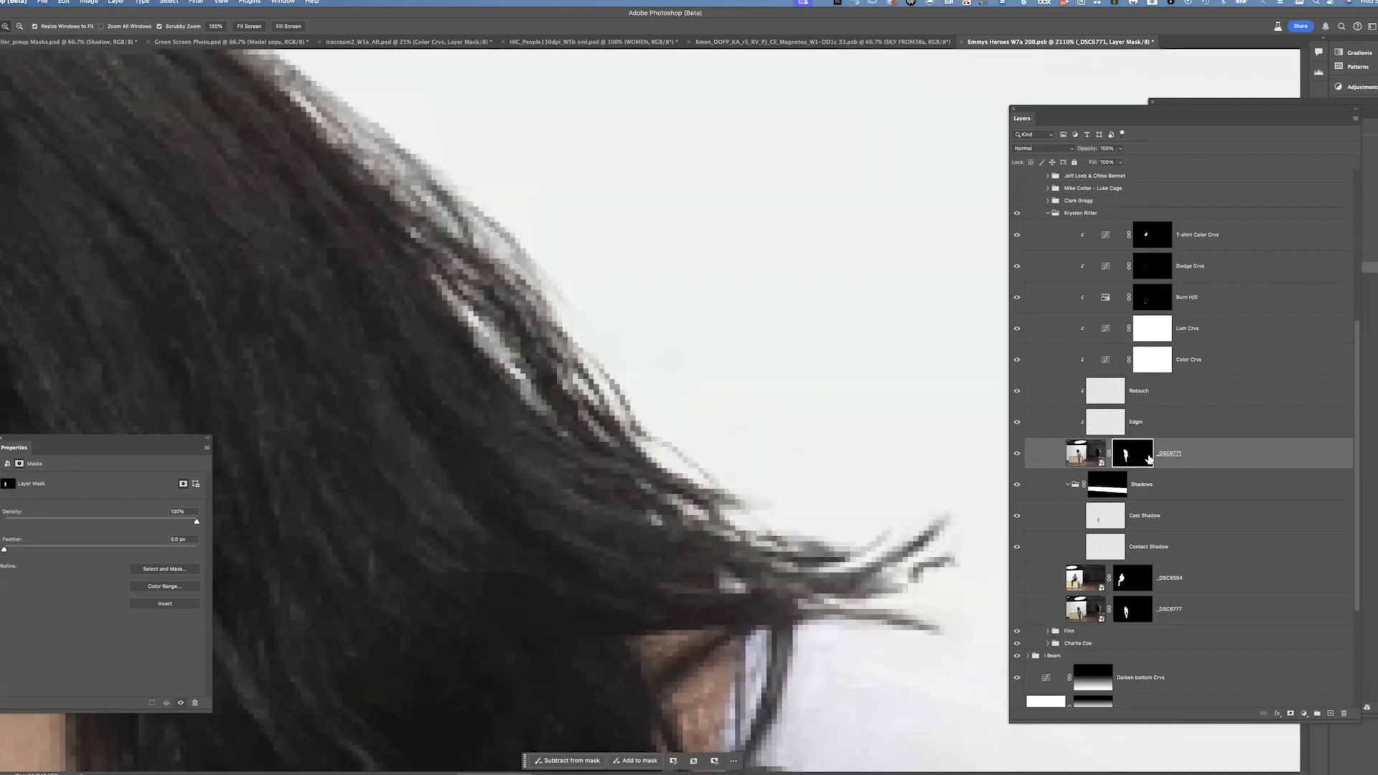
# Examine Krysten Ritter's hair, shirt and jeans edges against the city background at different zoom levels
pyautogui.press('super+minus')
pyautogui.press('super+minus')
pyautogui.press('super+minus')
pyautogui.press('super+minus')
pyautogui.press('super+minus')
pyautogui.press('super+minus')
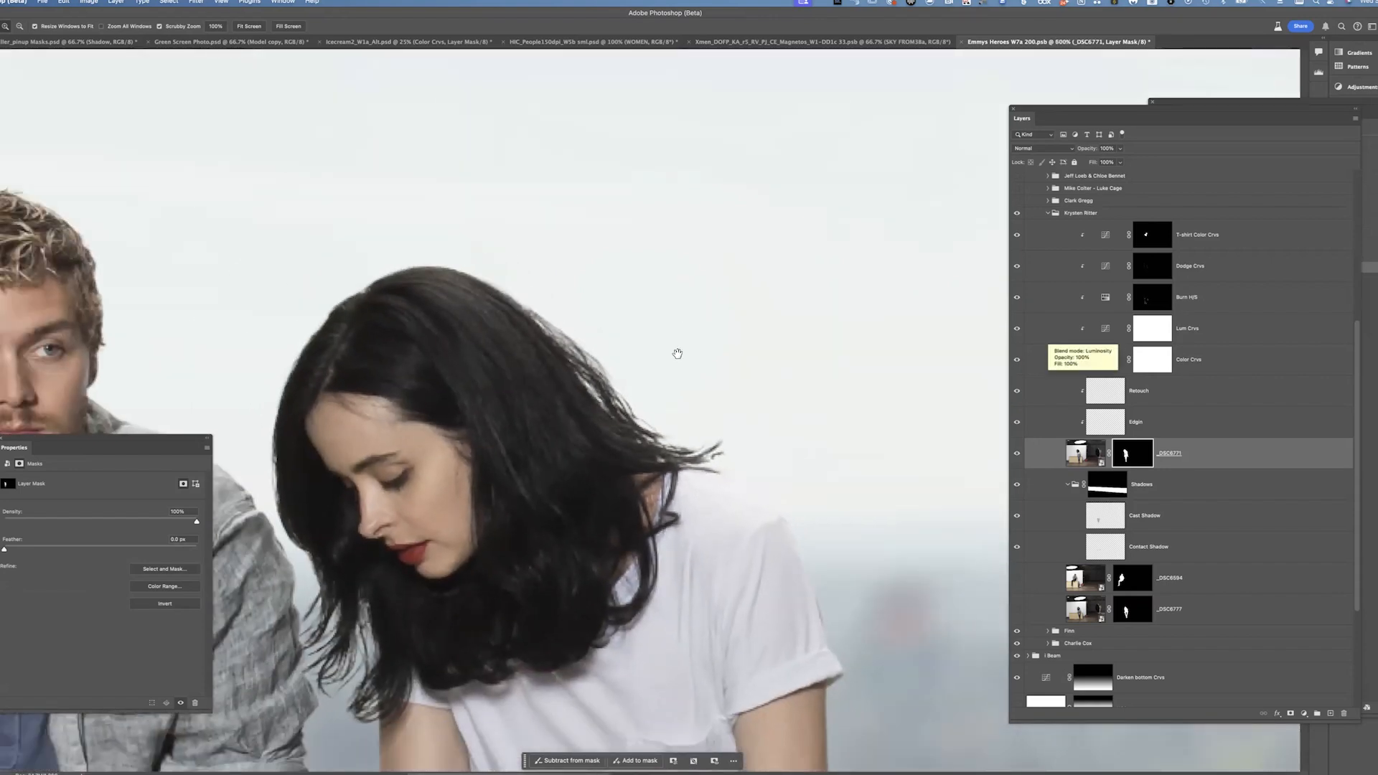
pyautogui.moveTo(682, 311); pyautogui.dragTo(687, 109)
pyautogui.moveTo(766, 239); pyautogui.dragTo(822, 373)
pyautogui.moveTo(825, 424); pyautogui.dragTo(988, 303)
pyautogui.press('super+plus')
pyautogui.press('super+plus')
pyautogui.press('super+plus')
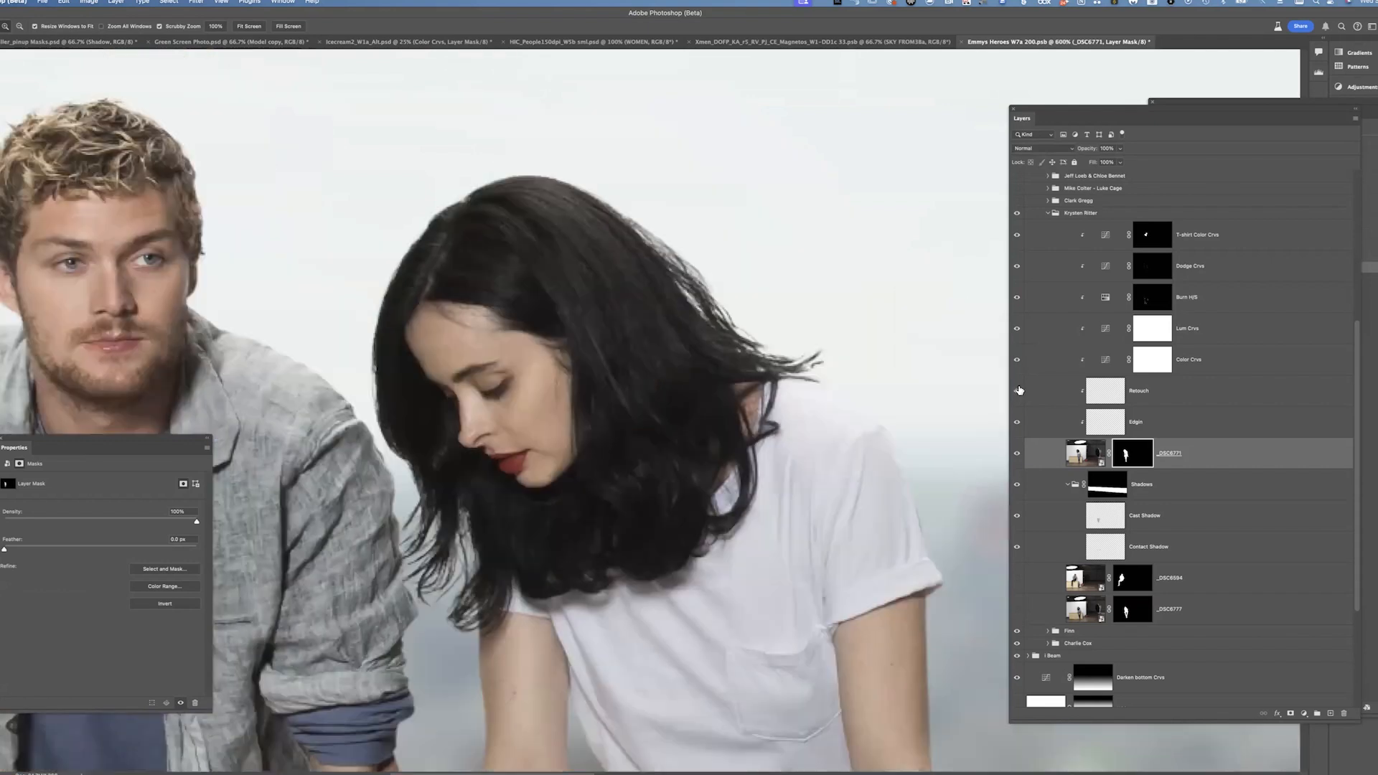
pyautogui.moveTo(793, 590); pyautogui.dragTo(737, 311)
pyautogui.scroll(-5, 737, 311)
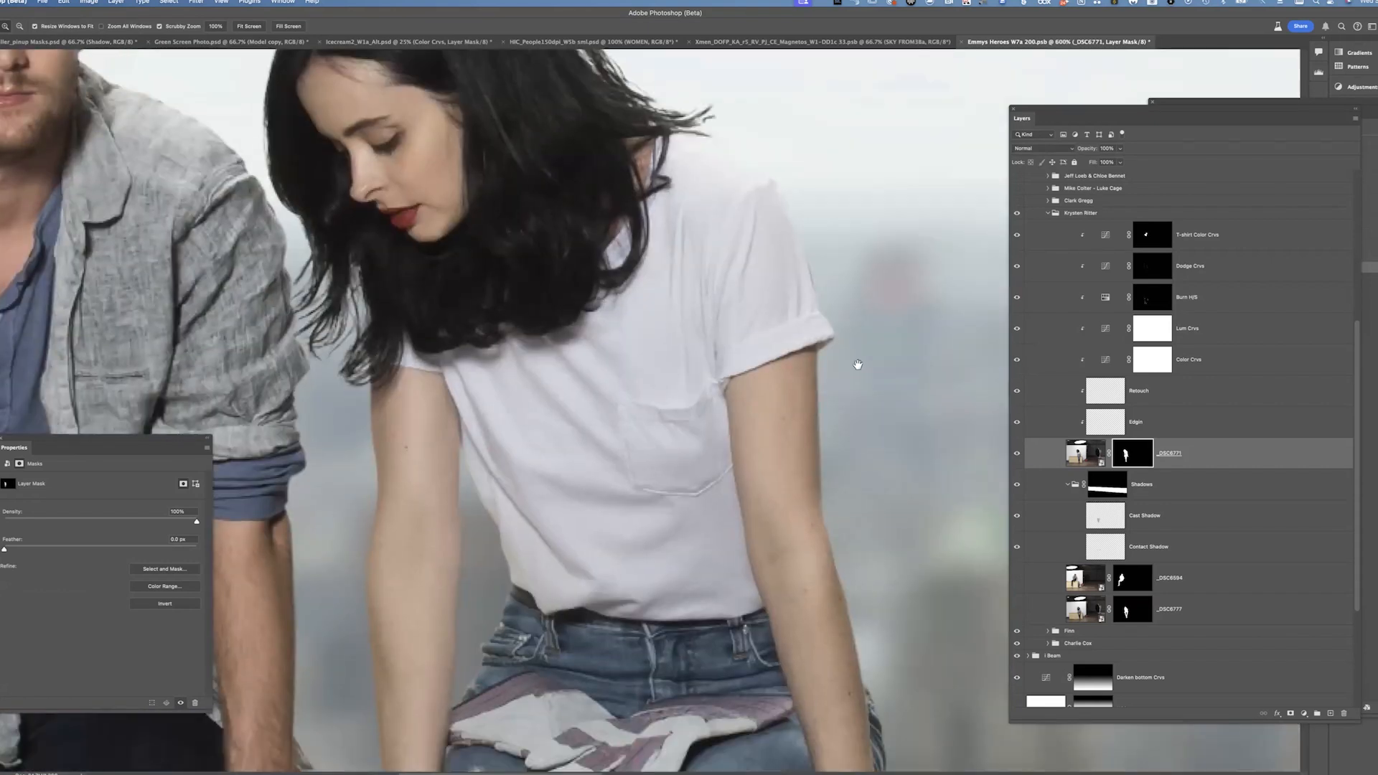
pyautogui.scroll(-5, 824, 681)
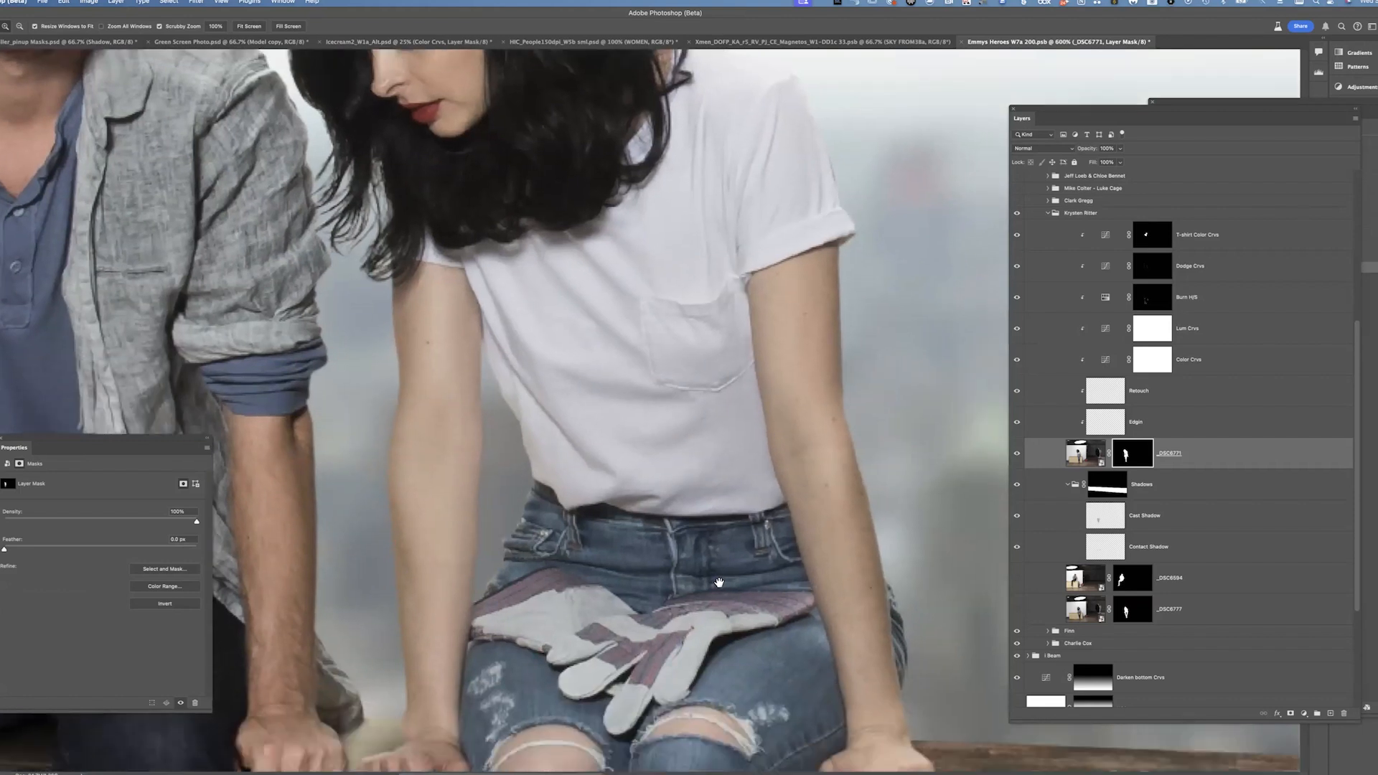
pyautogui.scroll(10, 907, 311)
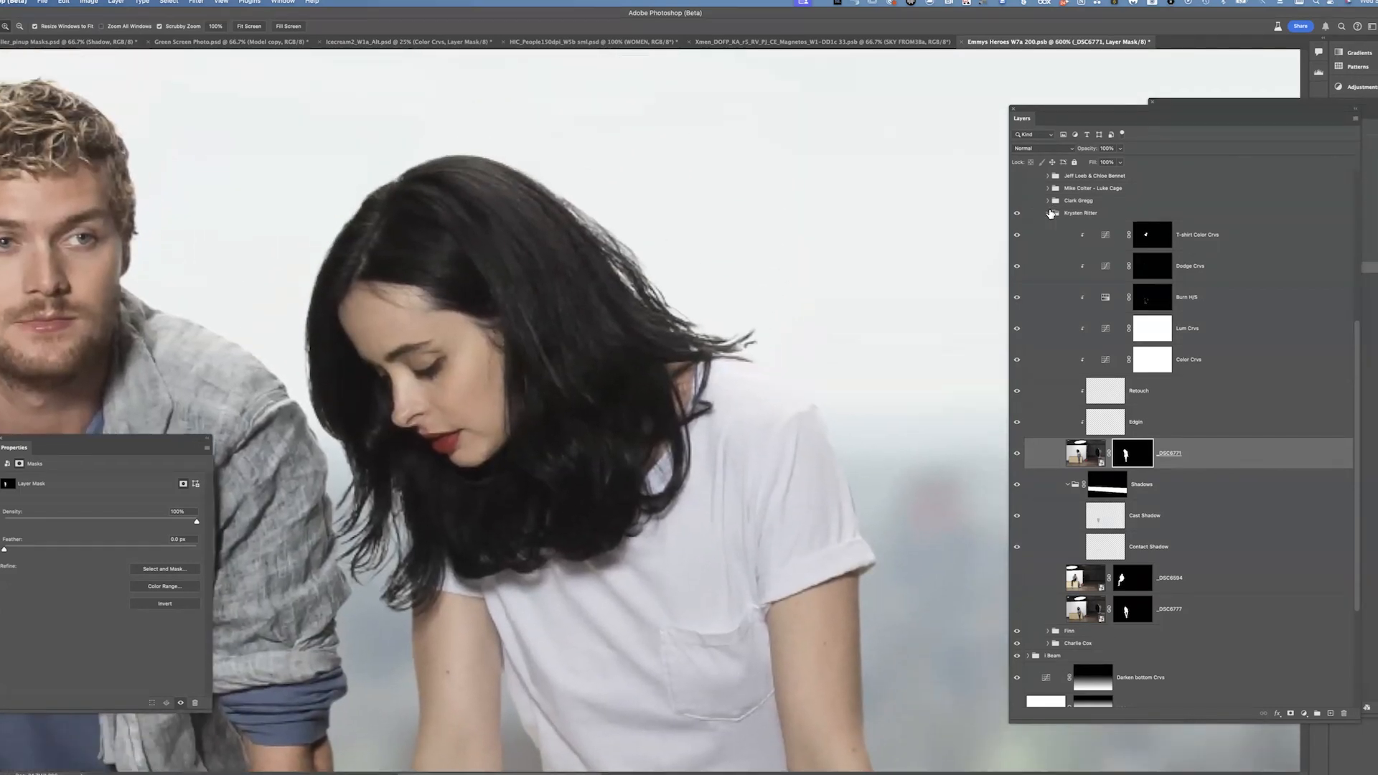
# Collapse the Krysten Ritter group, fit the image on screen, and turn on the Clark Gregg group
pyautogui.click(1048, 214)
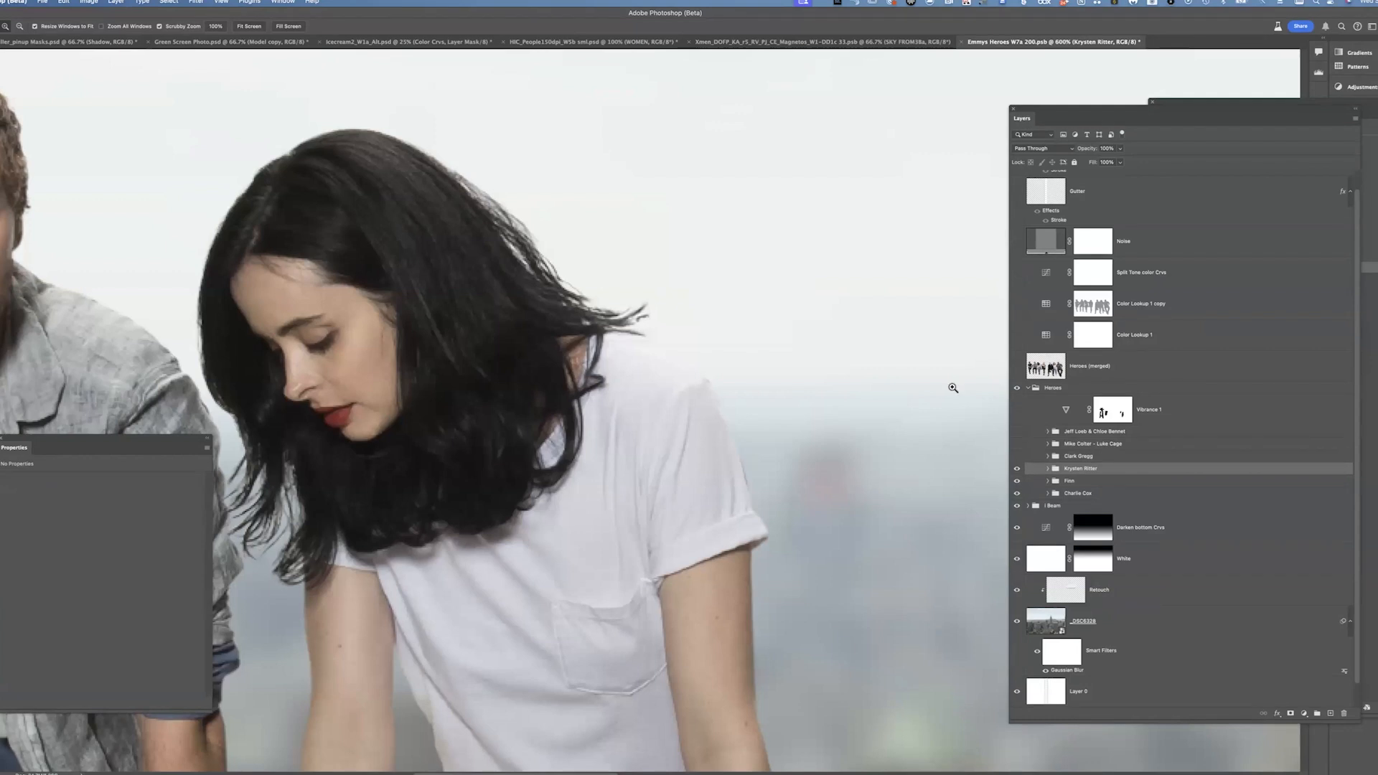
pyautogui.press('super+0')
pyautogui.moveTo(805, 478); pyautogui.dragTo(725, 435)
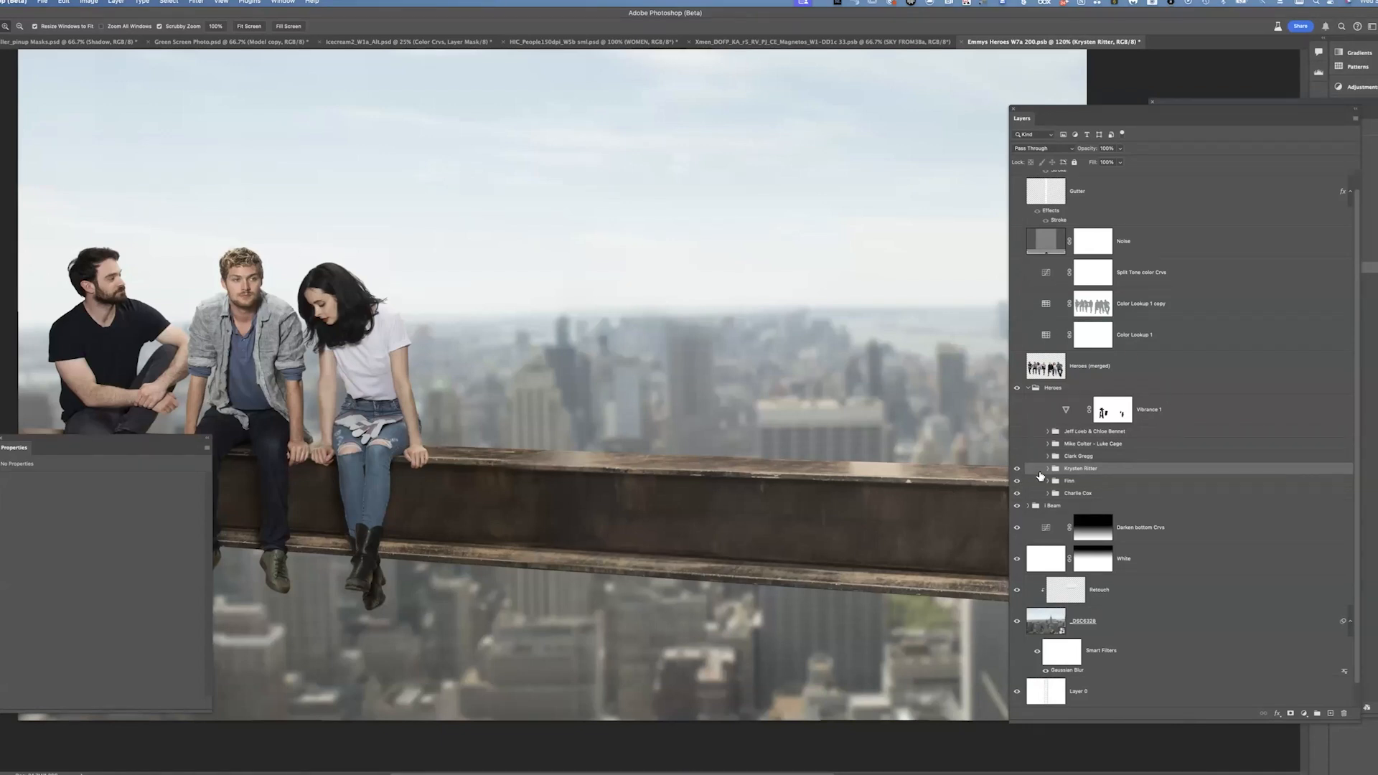
pyautogui.click(1018, 456)
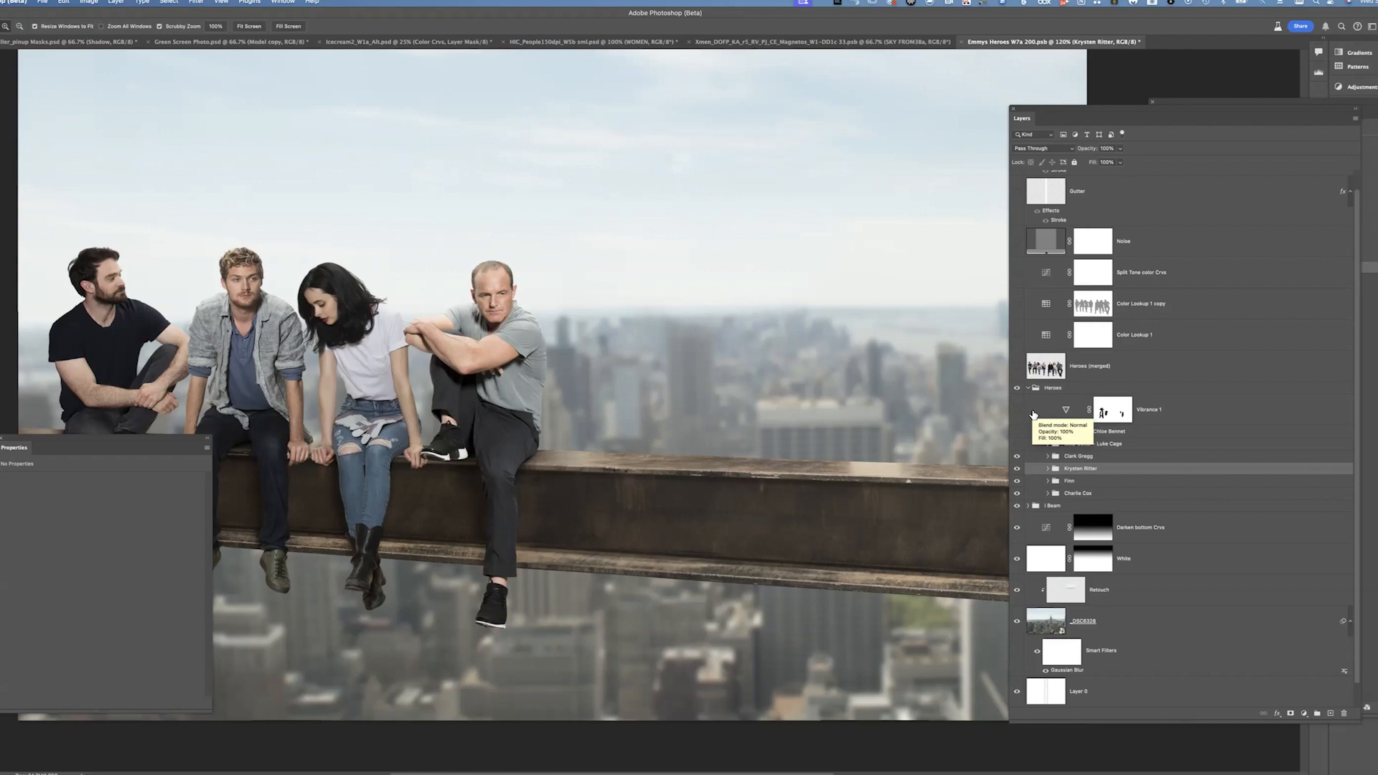
pyautogui.click(1048, 456)
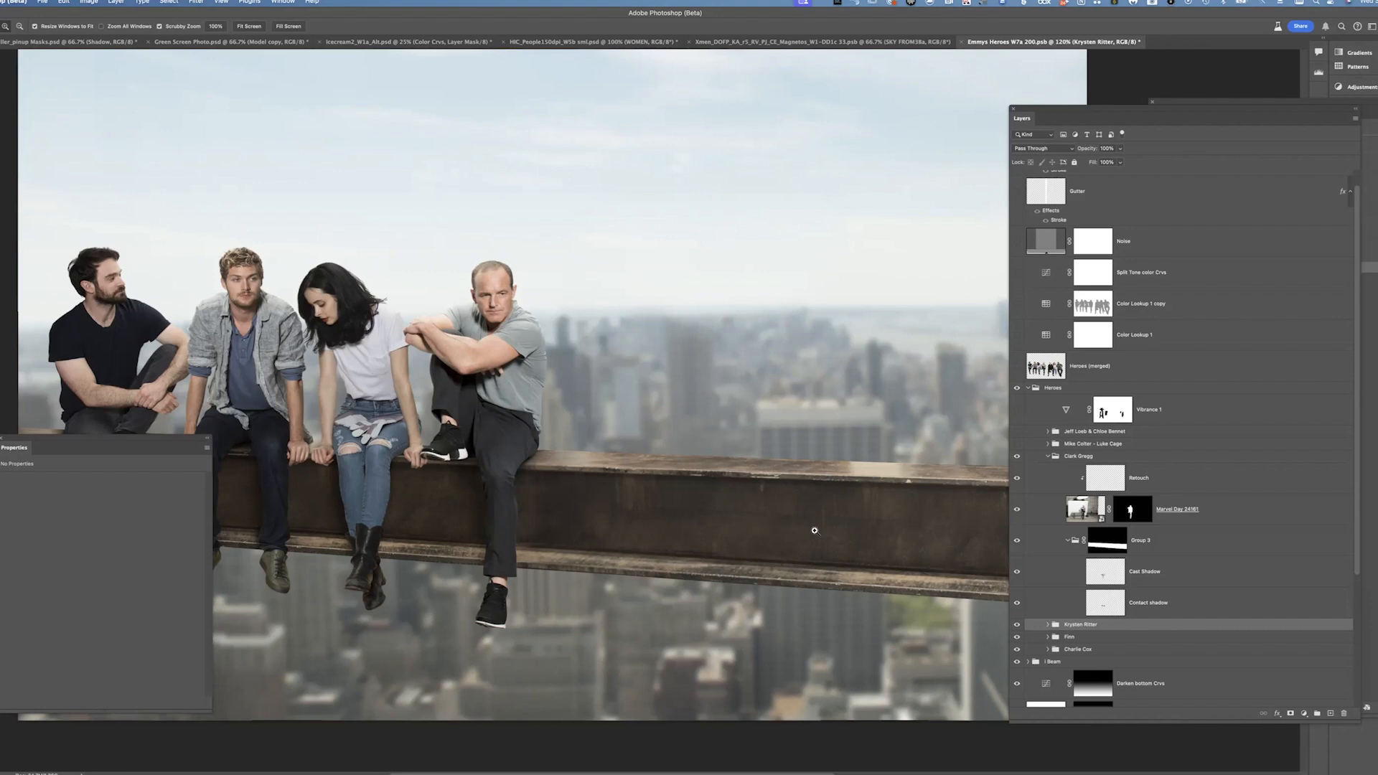
pyautogui.click(1048, 456)
# Turn on the Mike Colter – Luke Cage and Jeff Loeb & Chloe Bennet groups and view the full cast zoomed out
pyautogui.click(1016, 444)
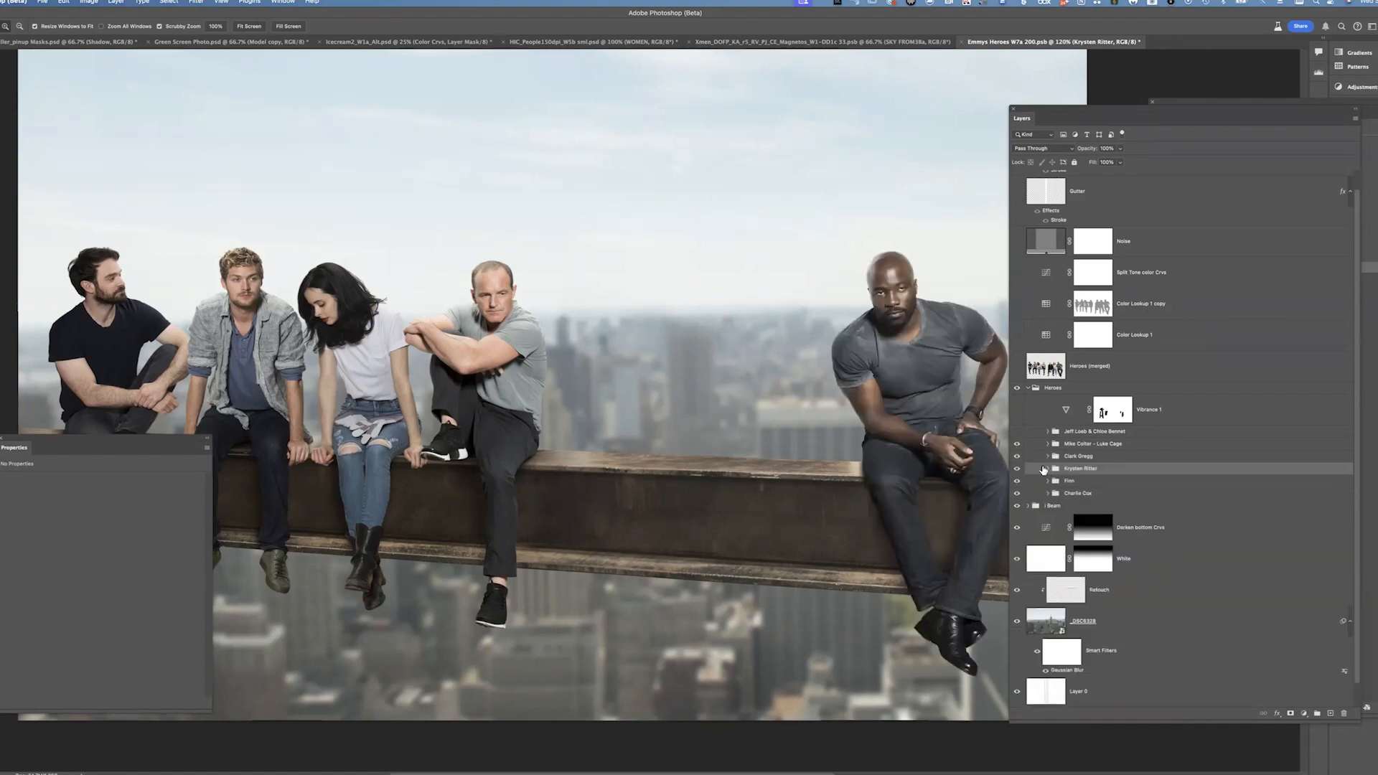
pyautogui.click(1016, 431)
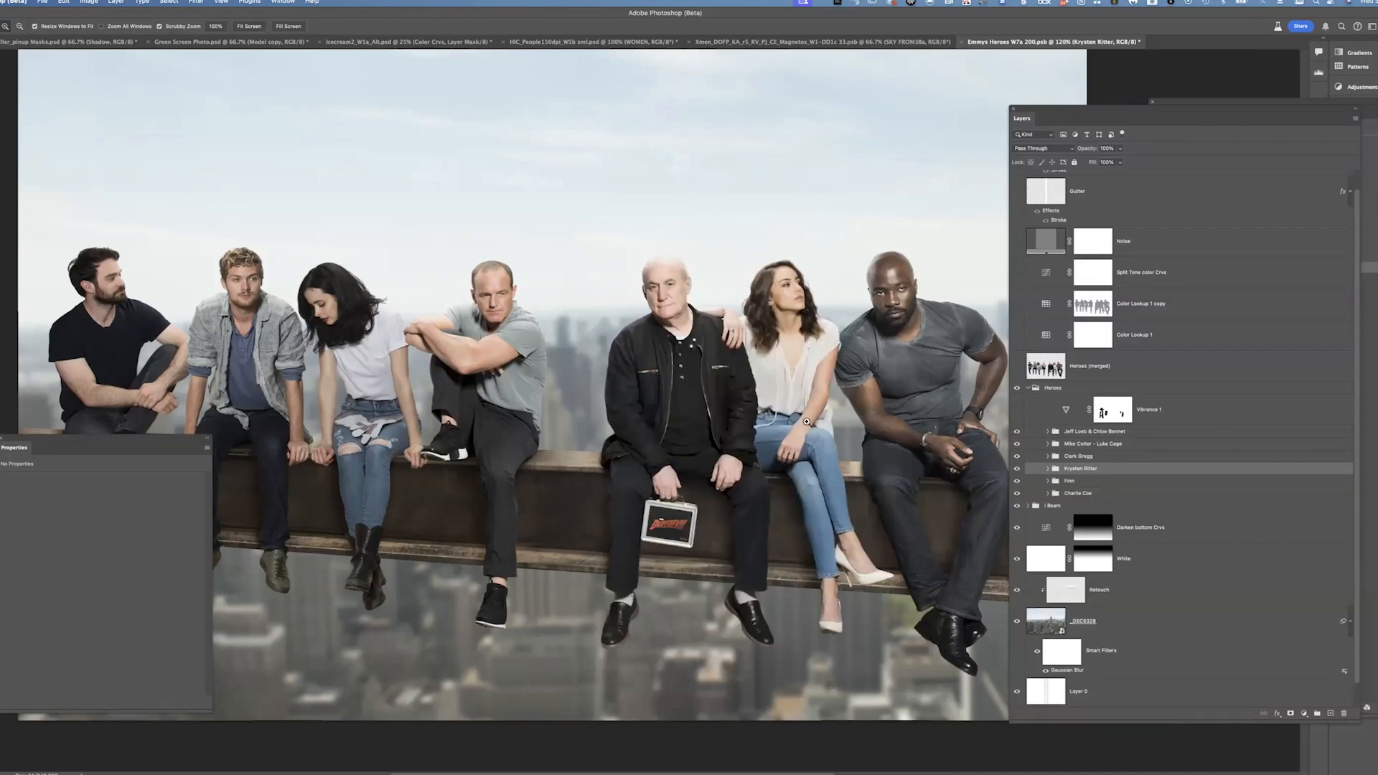
pyautogui.moveTo(826, 424); pyautogui.dragTo(777, 417)
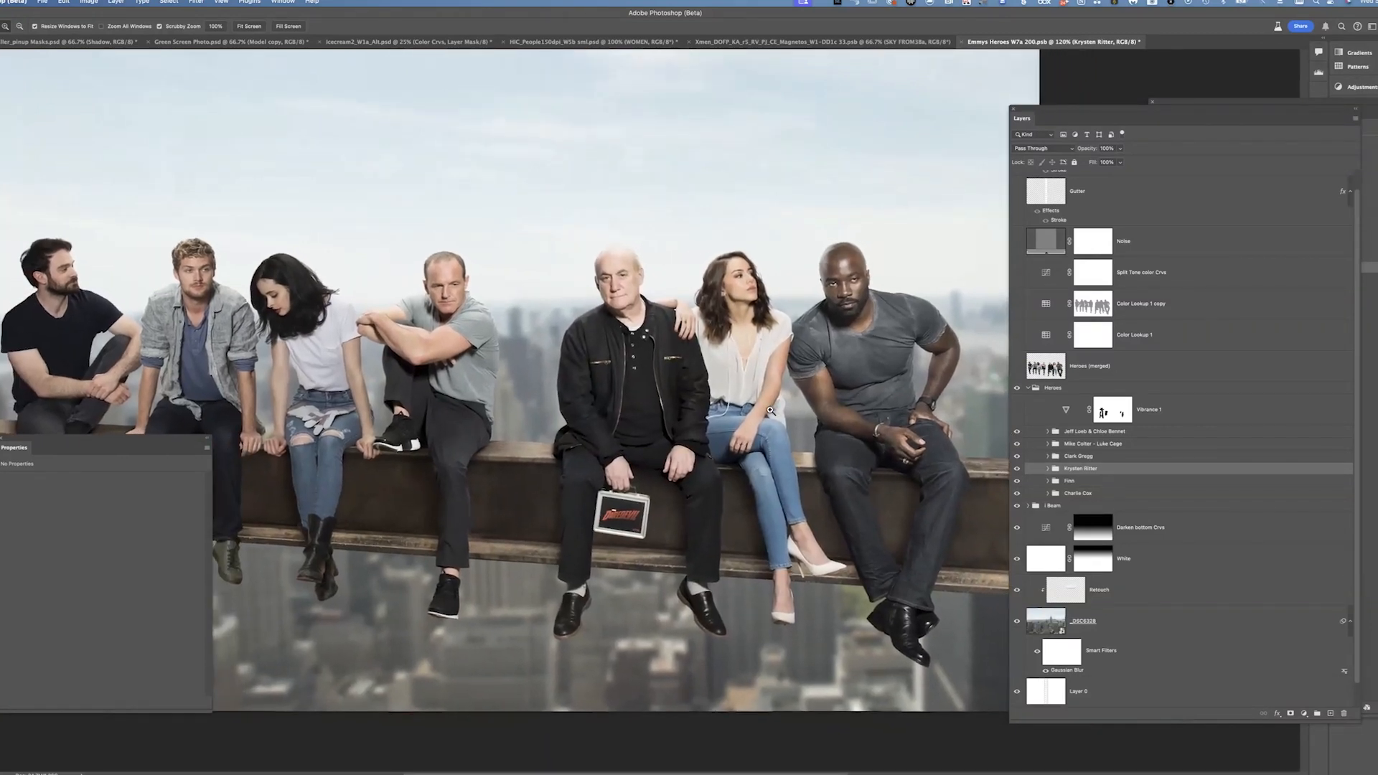
pyautogui.press('super+minus')
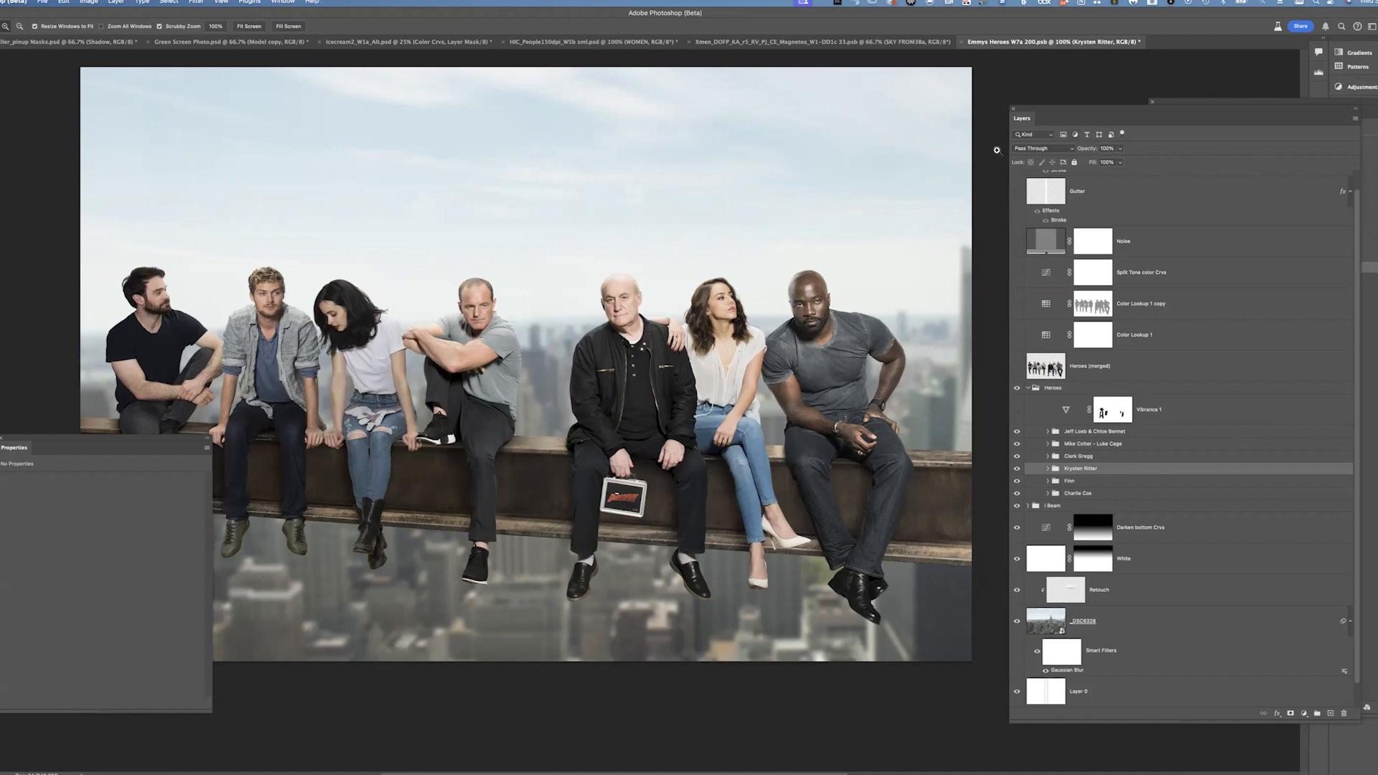
# Toggle the Vibrance 1 adjustment layer in the Heroes group on and off to compare the cast's colour
pyautogui.click(1185, 414)
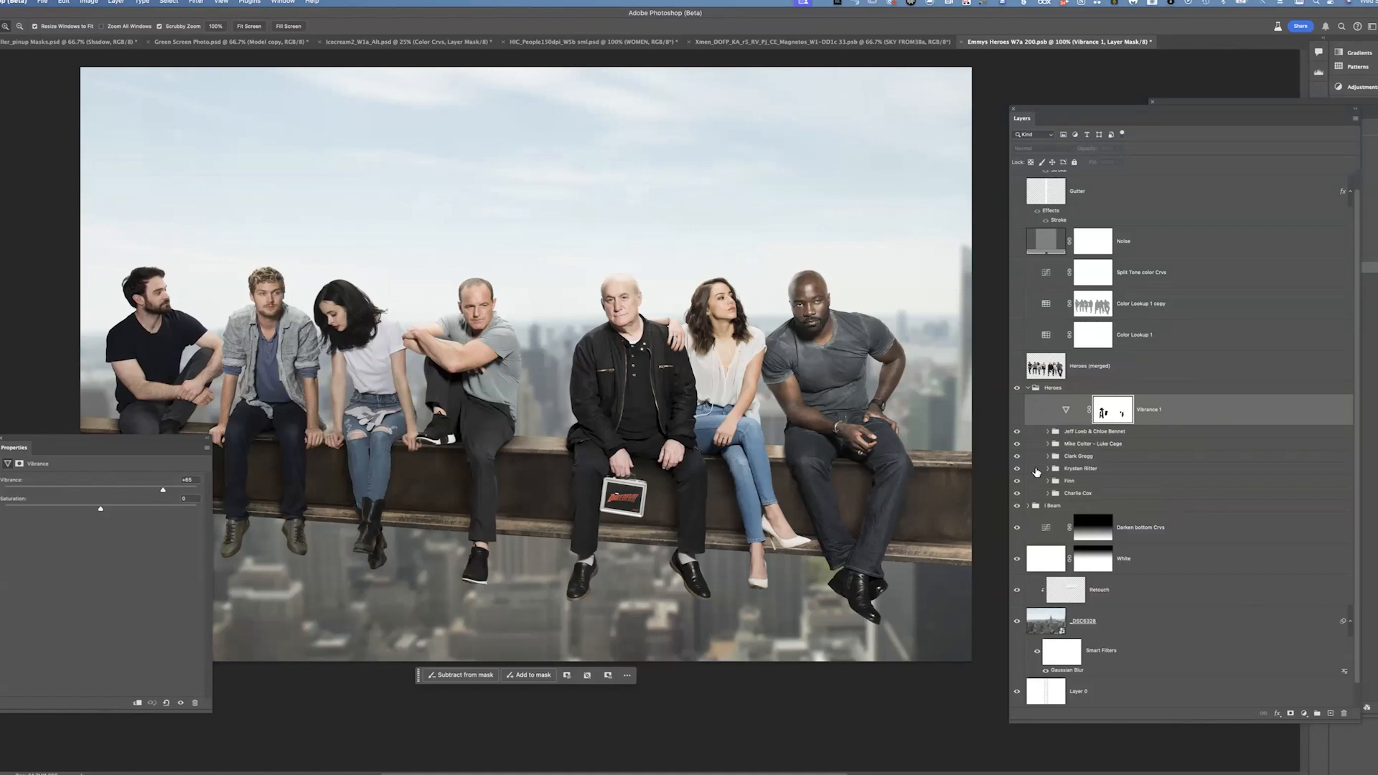
pyautogui.click(1017, 410)
pyautogui.click(1018, 410)
pyautogui.click(1017, 410)
pyautogui.click(1017, 410)
pyautogui.click(1018, 410)
pyautogui.click(1178, 411)
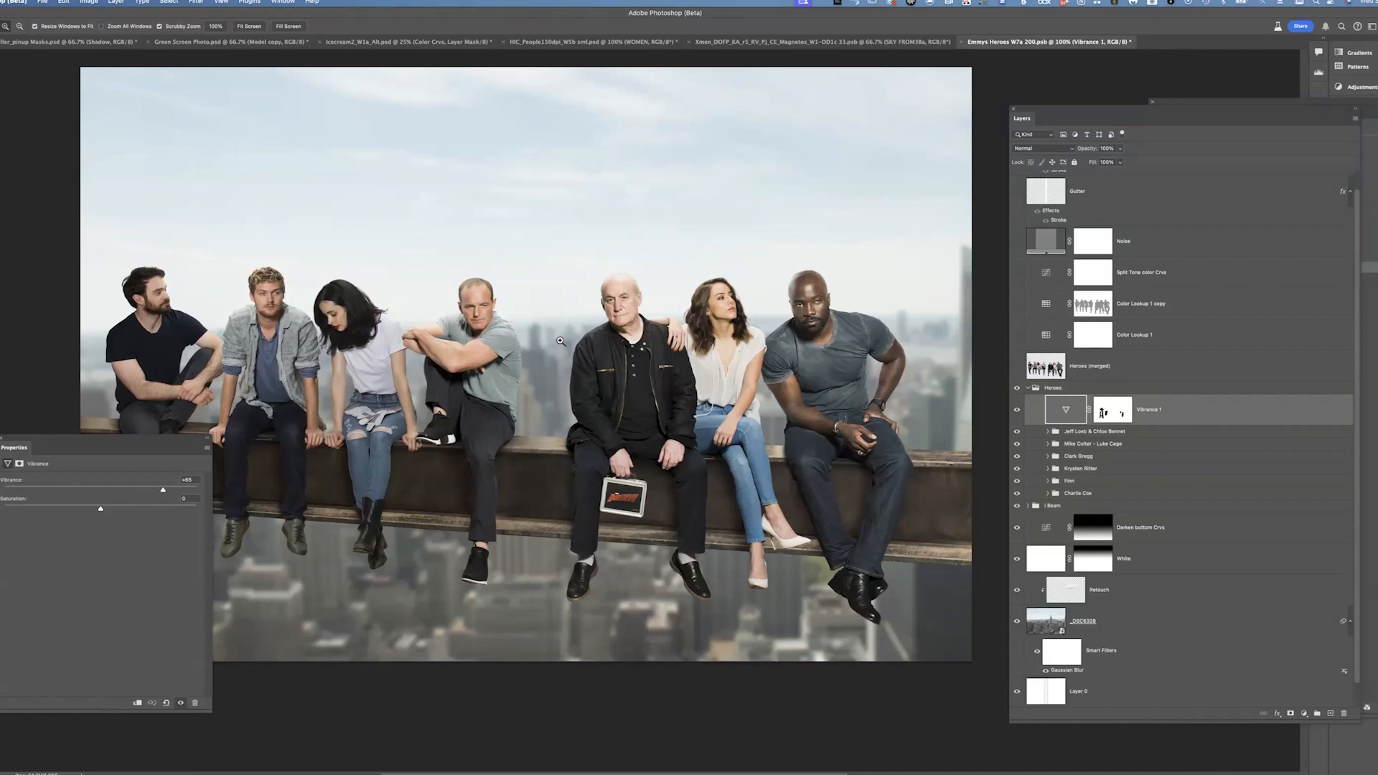
pyautogui.click(1016, 409)
pyautogui.click(1017, 411)
pyautogui.click(1017, 411)
pyautogui.click(1017, 410)
# Disable and re-enable the Vibrance 1 layer mask to compare its effect on the cast
pyautogui.keyDown('alt'); pyautogui.click(1112, 416); pyautogui.keyUp('alt')
pyautogui.keyDown('alt'); pyautogui.click(1115, 416); pyautogui.keyUp('alt')
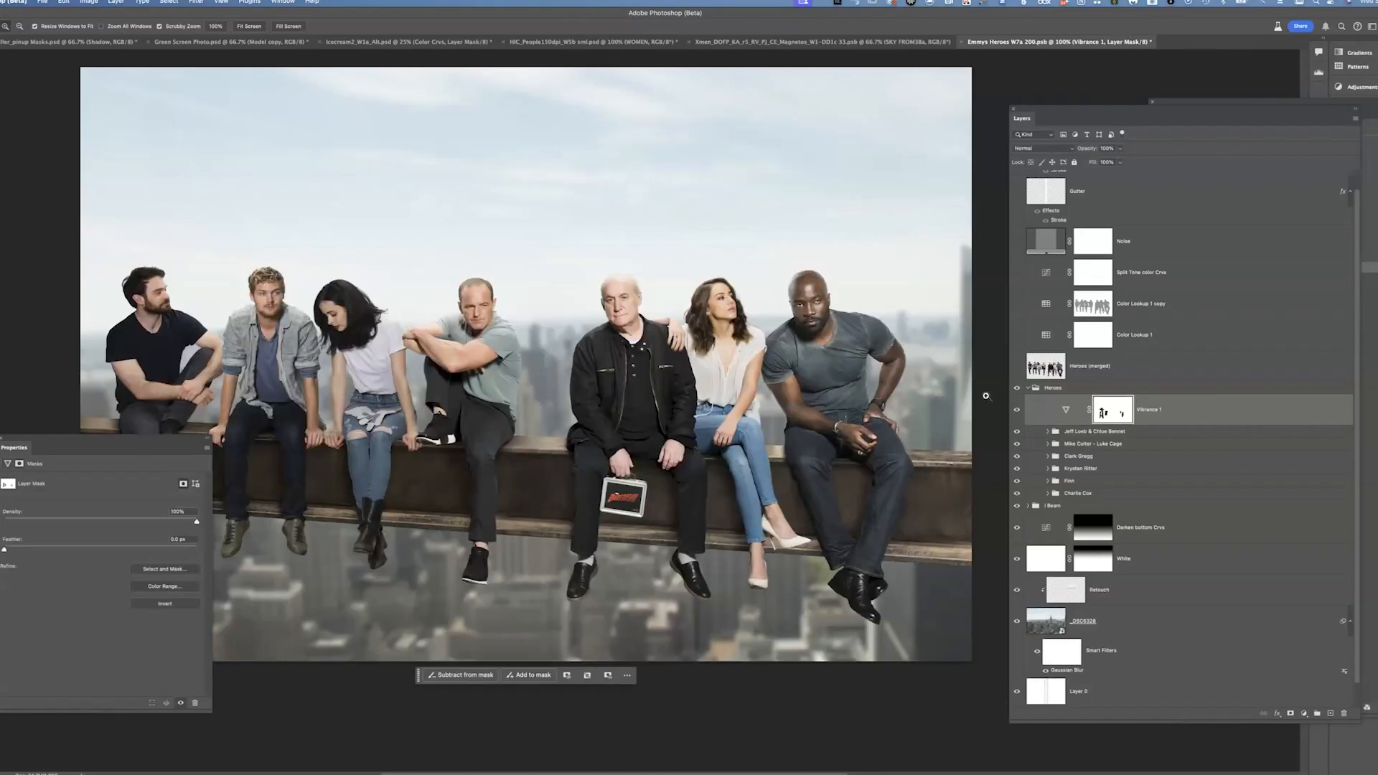
pyautogui.keyDown('shift'); pyautogui.click(1113, 412); pyautogui.keyUp('shift')
pyautogui.keyDown('shift'); pyautogui.click(1112, 411); pyautogui.keyUp('shift')
pyautogui.keyDown('shift'); pyautogui.click(1112, 412); pyautogui.keyUp('shift')
pyautogui.keyDown('shift'); pyautogui.click(1111, 415); pyautogui.keyUp('shift')
pyautogui.keyDown('shift'); pyautogui.click(1111, 416); pyautogui.keyUp('shift')
pyautogui.keyDown('shift'); pyautogui.click(1110, 416); pyautogui.keyUp('shift')
pyautogui.keyDown('shift'); pyautogui.click(1111, 416); pyautogui.keyUp('shift')
pyautogui.keyDown('shift'); pyautogui.click(1110, 416); pyautogui.keyUp('shift')
pyautogui.click(1067, 411)
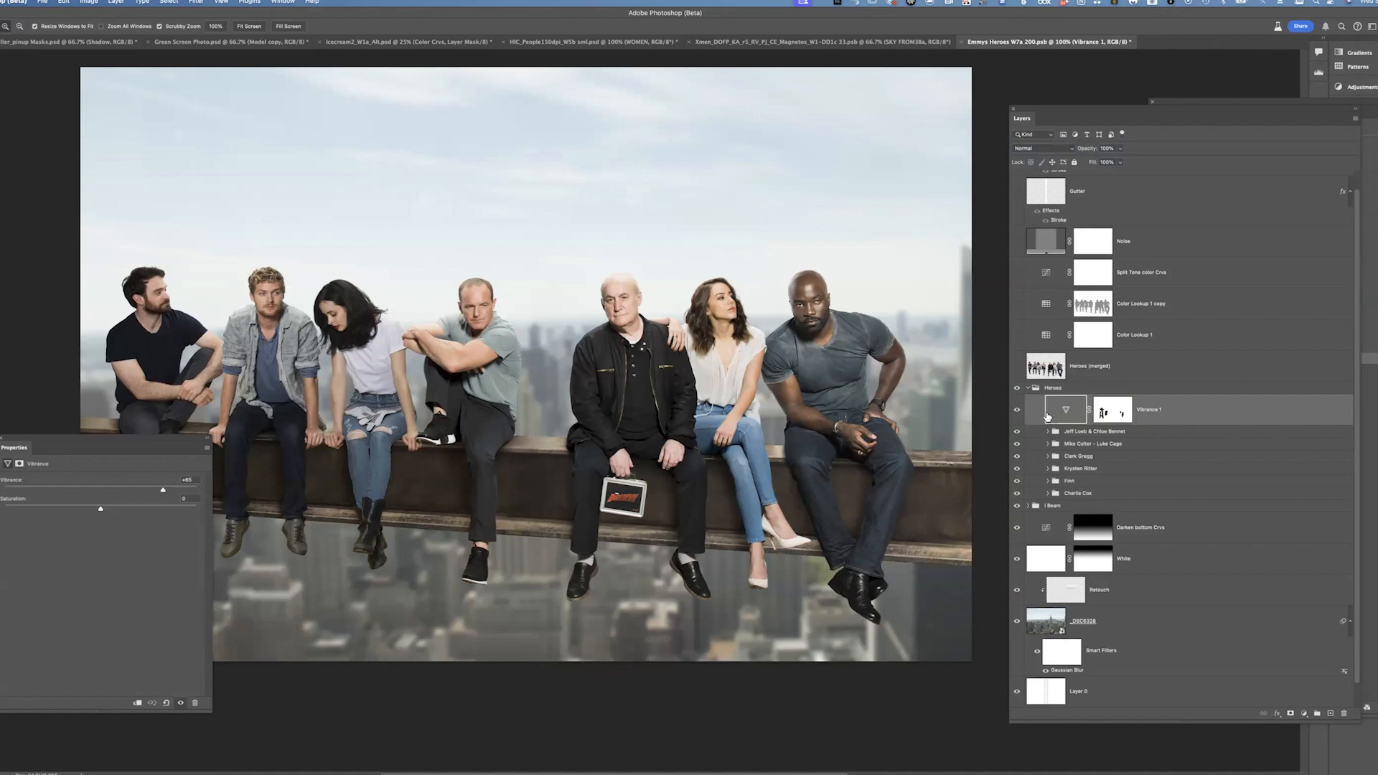
# Turn on the Color Lookup 1 adjustment layer above the Heroes group and select it
pyautogui.click(1016, 367)
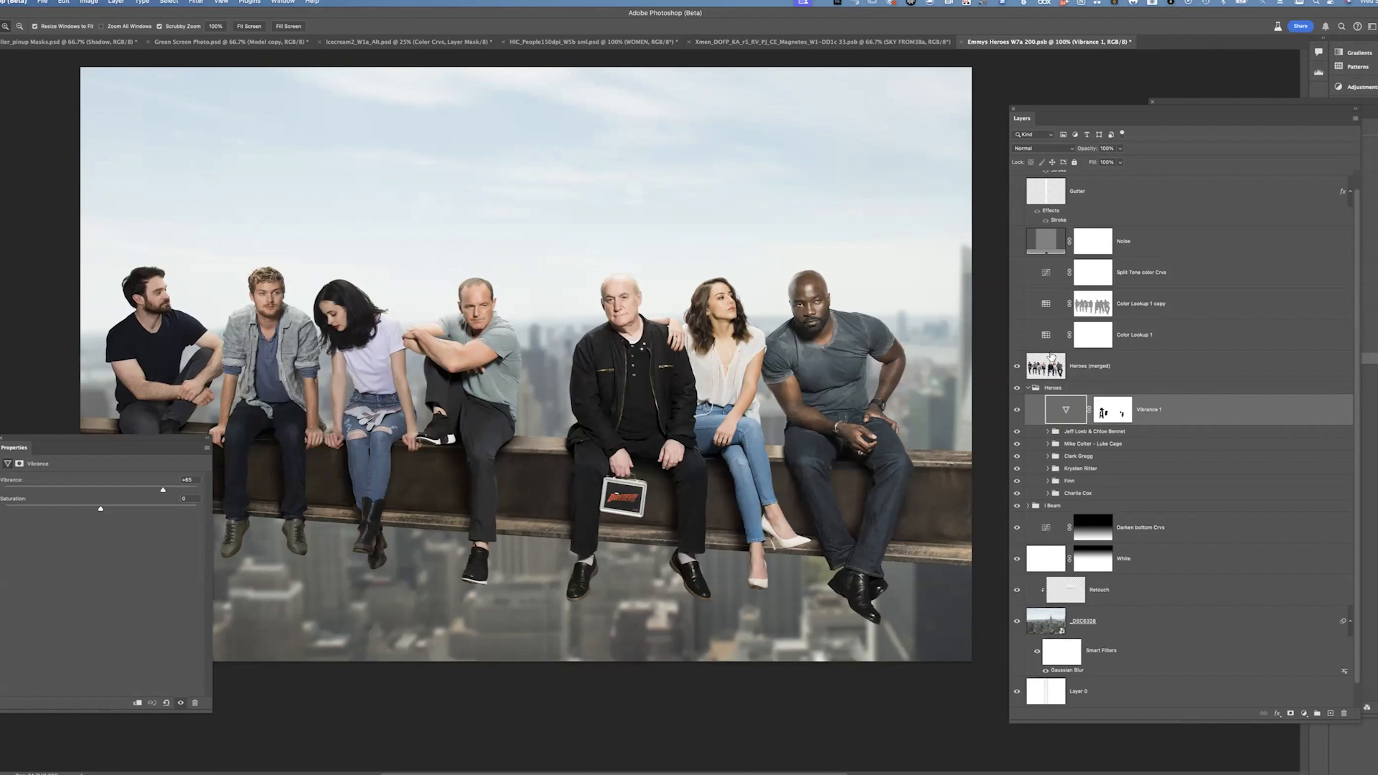
pyautogui.click(1017, 367)
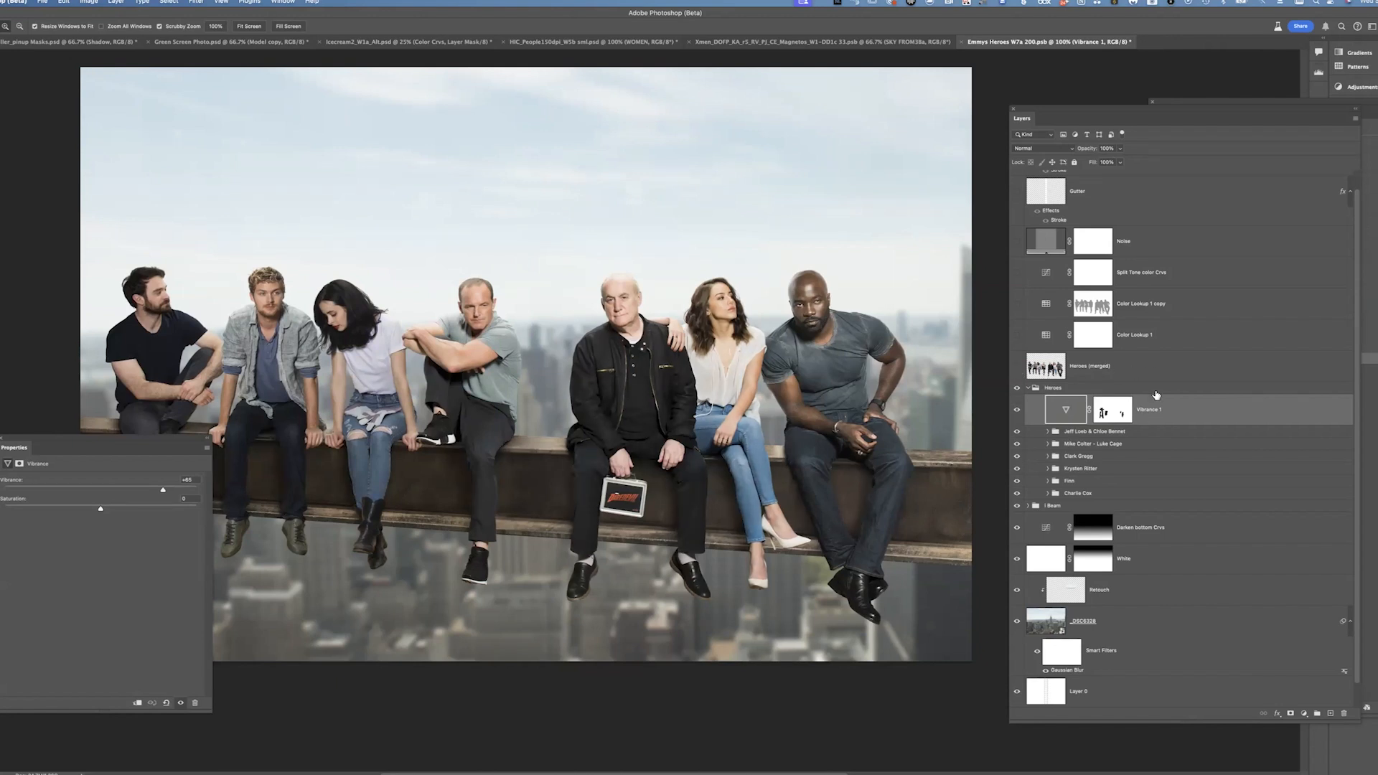
pyautogui.click(1017, 334)
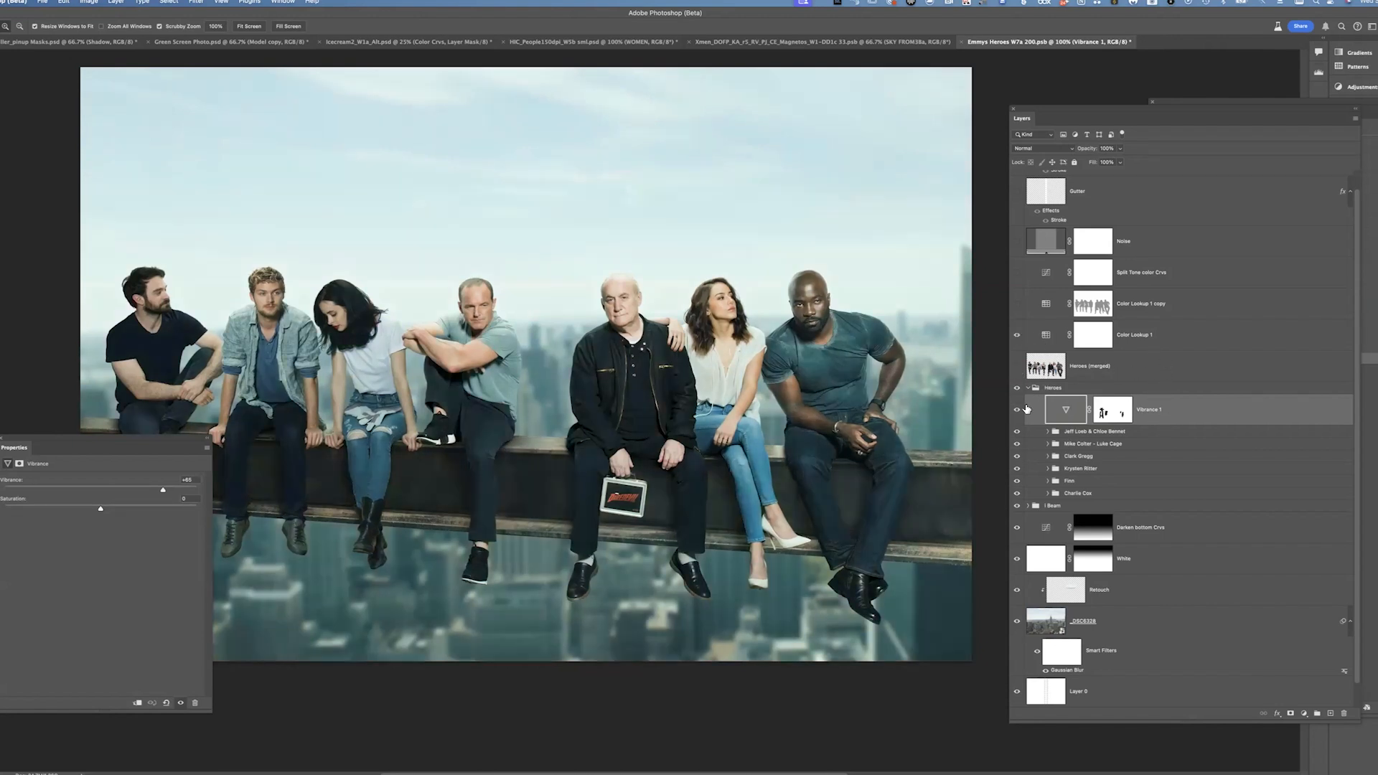
pyautogui.click(1152, 342)
pyautogui.click(1042, 336)
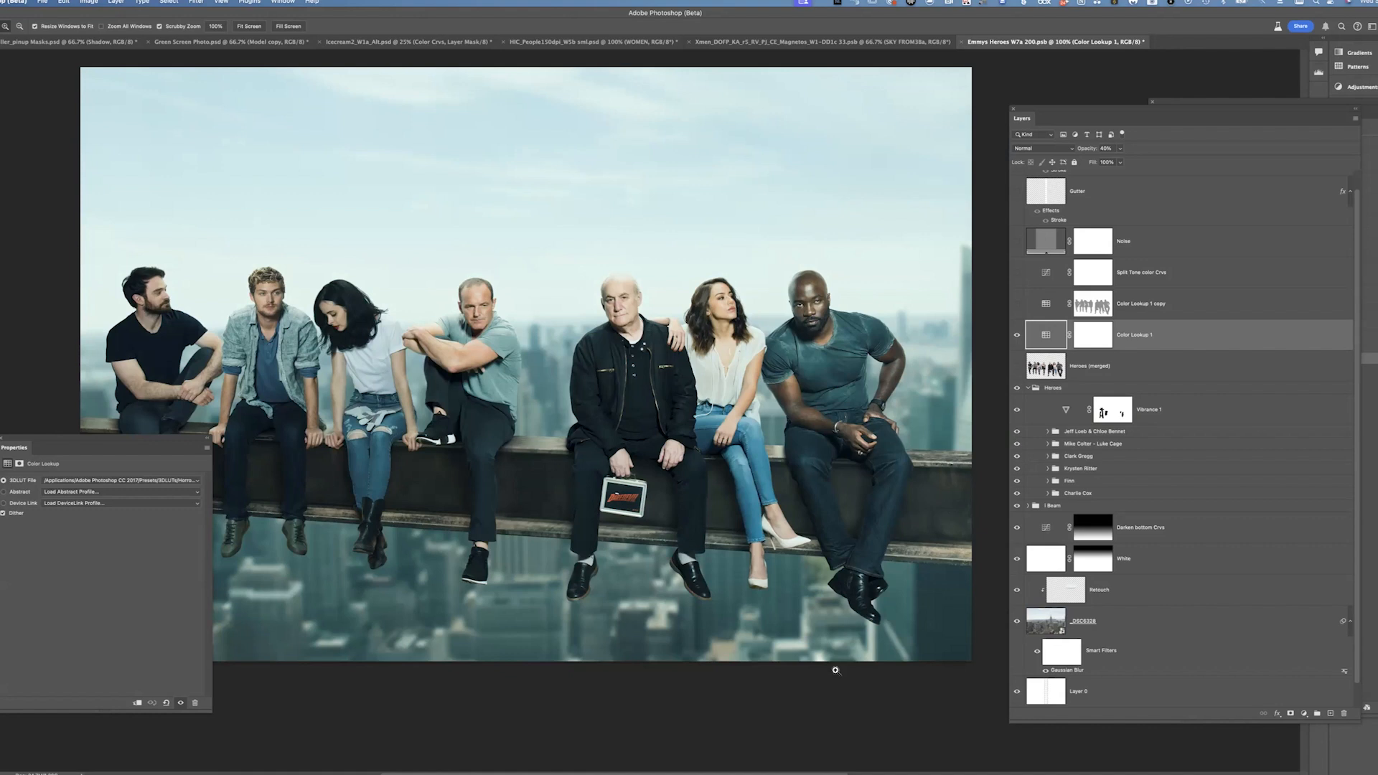
# Turn on the Color Lookup 1 copy layer, toggling it and its mask to compare the grade
pyautogui.click(1017, 305)
pyautogui.click(1017, 306)
pyautogui.click(1017, 306)
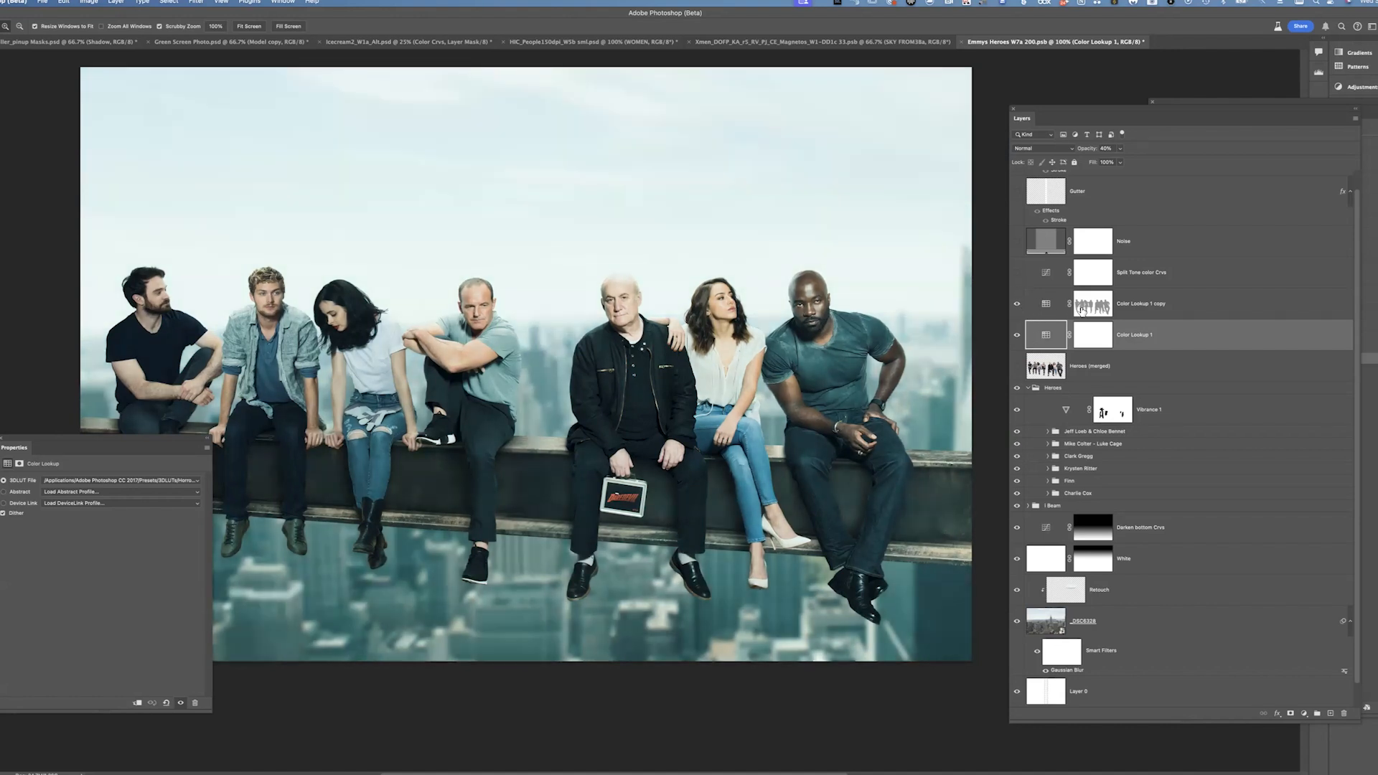
pyautogui.keyDown('shift'); pyautogui.click(1093, 306); pyautogui.keyUp('shift')
pyautogui.keyDown('shift'); pyautogui.click(1093, 306); pyautogui.keyUp('shift')
pyautogui.keyDown('shift'); pyautogui.click(1093, 307); pyautogui.keyUp('shift')
pyautogui.keyDown('shift'); pyautogui.click(1093, 306); pyautogui.keyUp('shift')
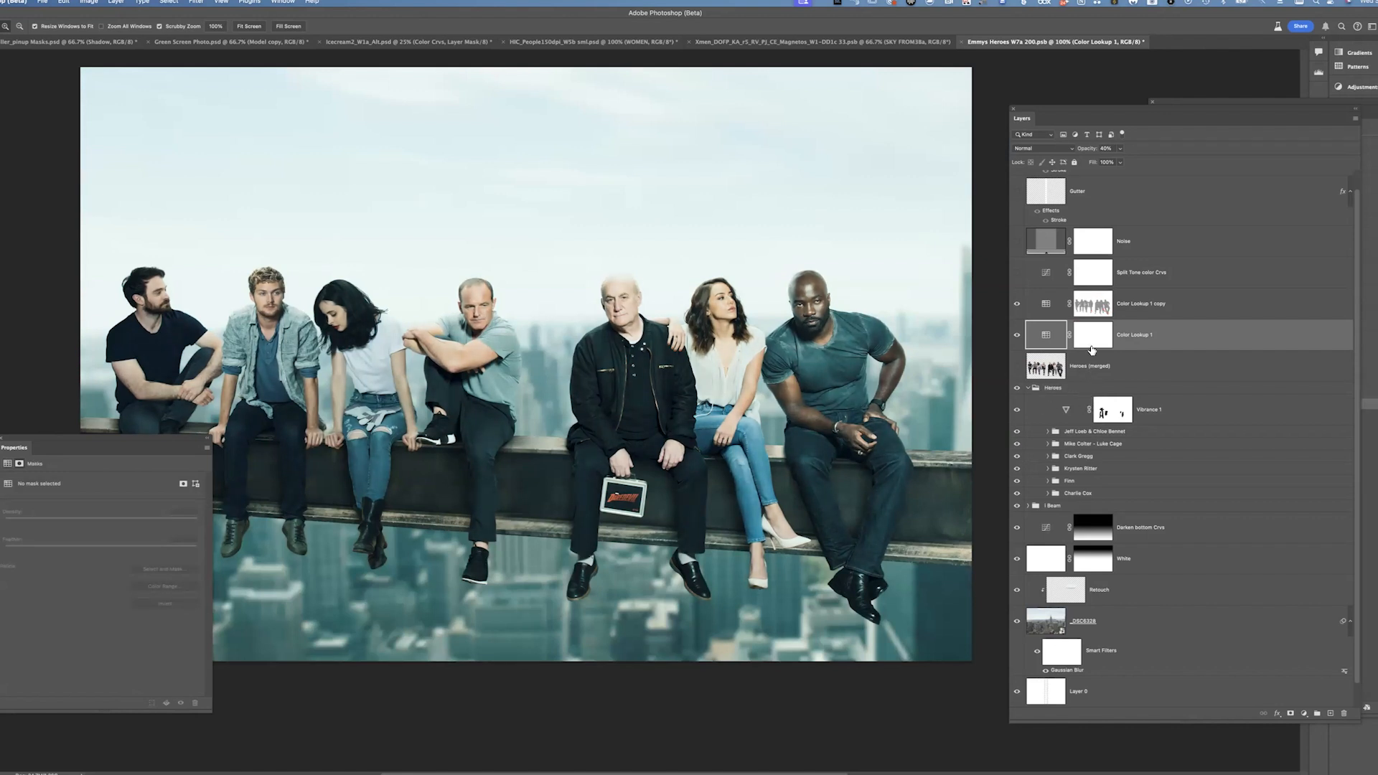
# Set the Color Lookup 1 copy layer mask's density to 50%
pyautogui.click(1107, 307)
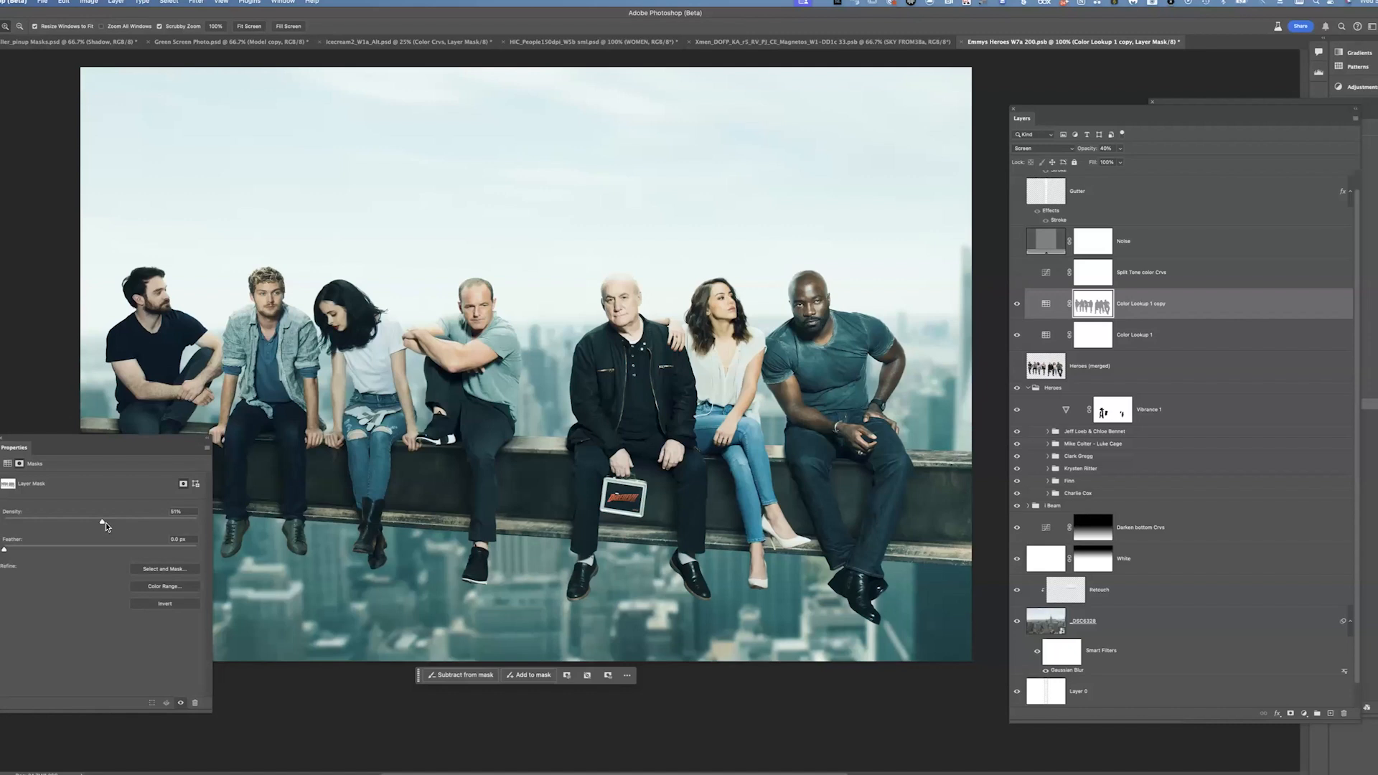
pyautogui.moveTo(102, 521); pyautogui.dragTo(352, 528)
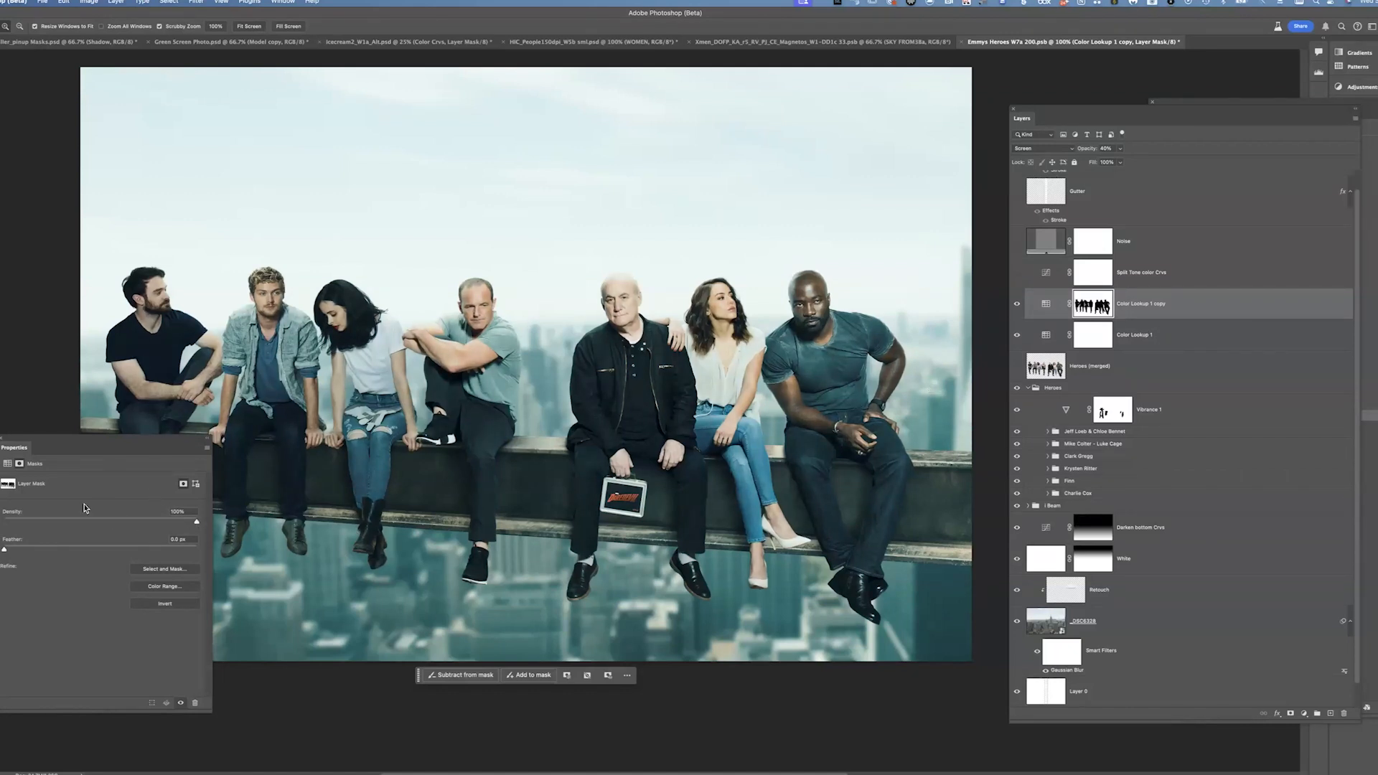
pyautogui.click(108, 523)
pyautogui.moveTo(109, 523); pyautogui.dragTo(104, 523)
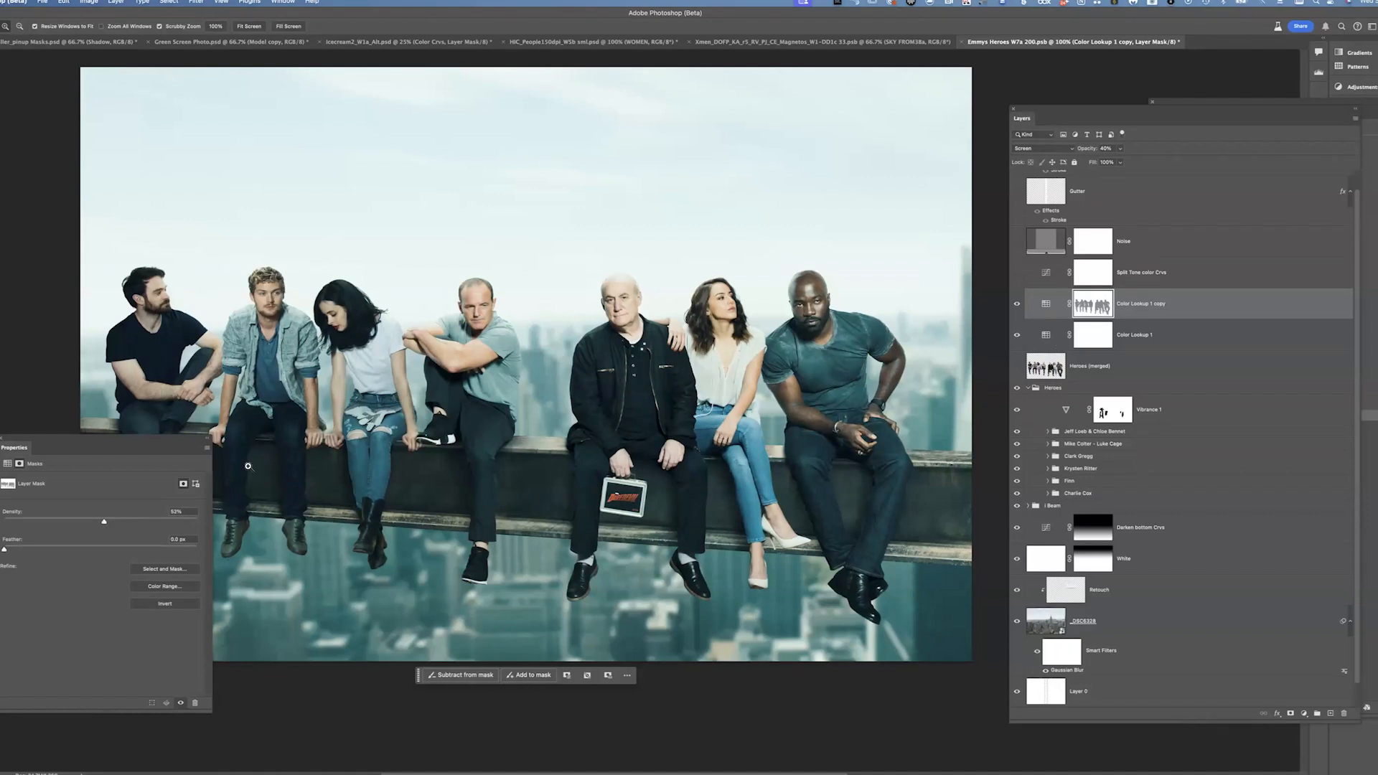
pyautogui.moveTo(55, 523); pyautogui.dragTo(30, 523)
pyautogui.click(181, 511)
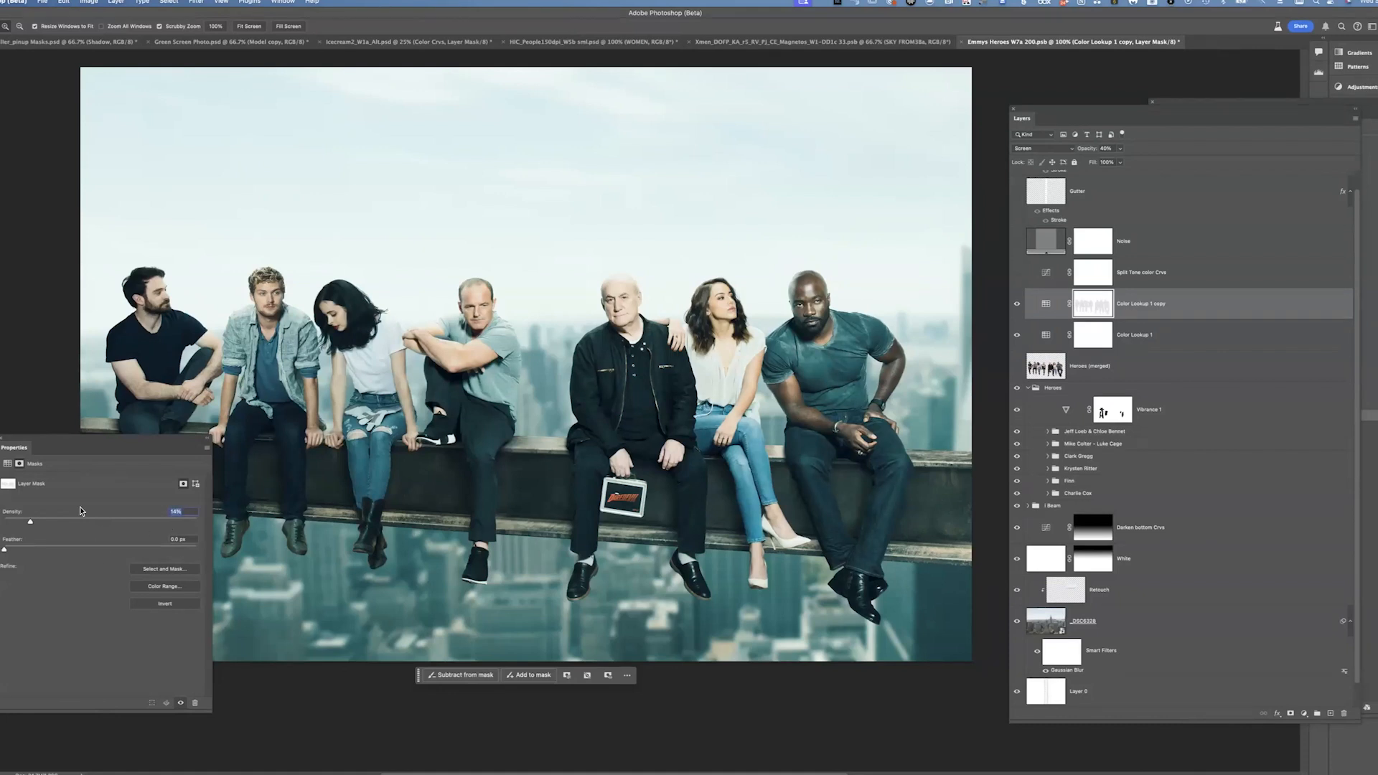
pyautogui.write('50')
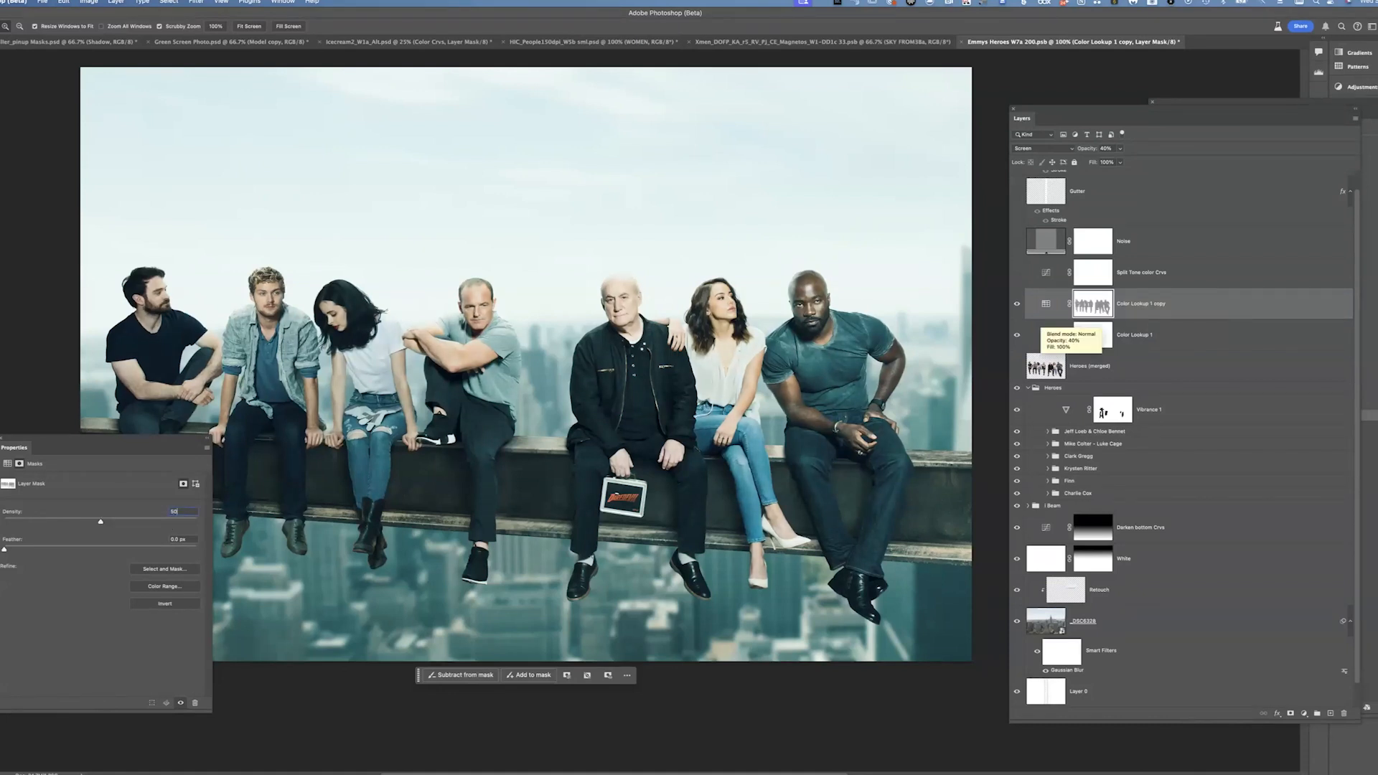
pyautogui.press('Return')
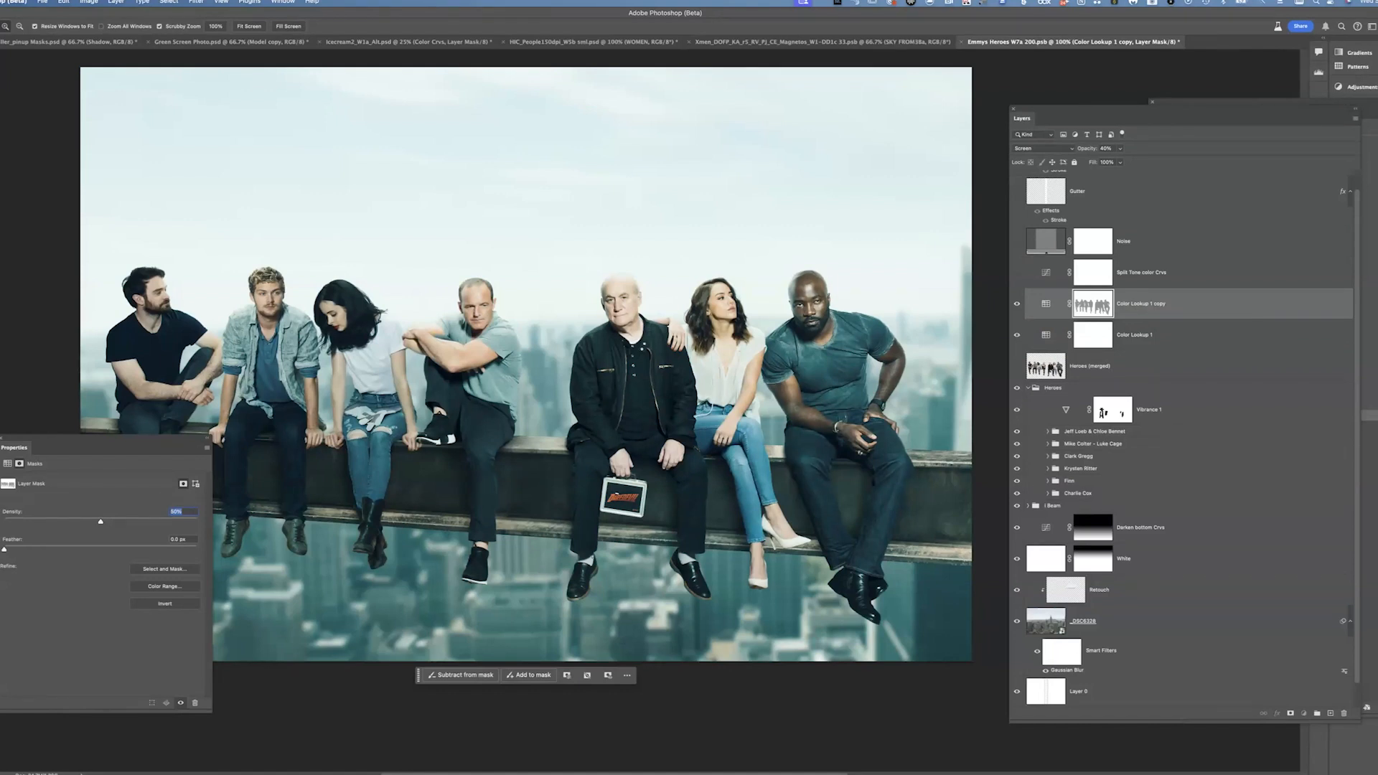
# Toggle the Color Lookup 1 copy layer and its mask to compare the reduced-density result
pyautogui.click(1046, 303)
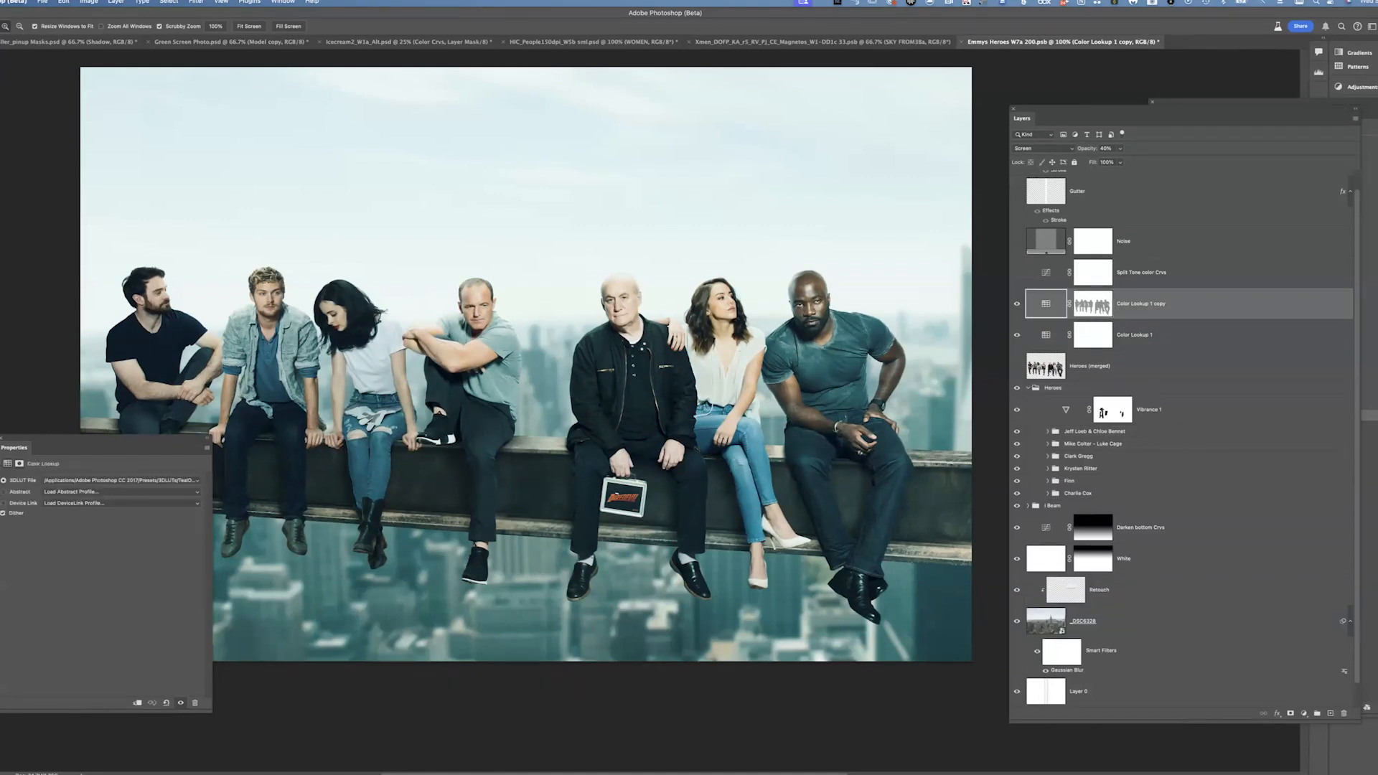
pyautogui.click(1017, 304)
pyautogui.click(1017, 304)
pyautogui.keyDown('shift'); pyautogui.click(1092, 304); pyautogui.keyUp('shift')
pyautogui.keyDown('shift'); pyautogui.click(1103, 309); pyautogui.keyUp('shift')
pyautogui.keyDown('shift'); pyautogui.click(1104, 309); pyautogui.keyUp('shift')
pyautogui.keyDown('shift'); pyautogui.click(1103, 309); pyautogui.keyUp('shift')
pyautogui.keyDown('shift'); pyautogui.click(1104, 309); pyautogui.keyUp('shift')
pyautogui.keyDown('shift'); pyautogui.click(1103, 308); pyautogui.keyUp('shift')
pyautogui.keyDown('shift'); pyautogui.click(1104, 309); pyautogui.keyUp('shift')
pyautogui.keyDown('shift'); pyautogui.click(1104, 308); pyautogui.keyUp('shift')
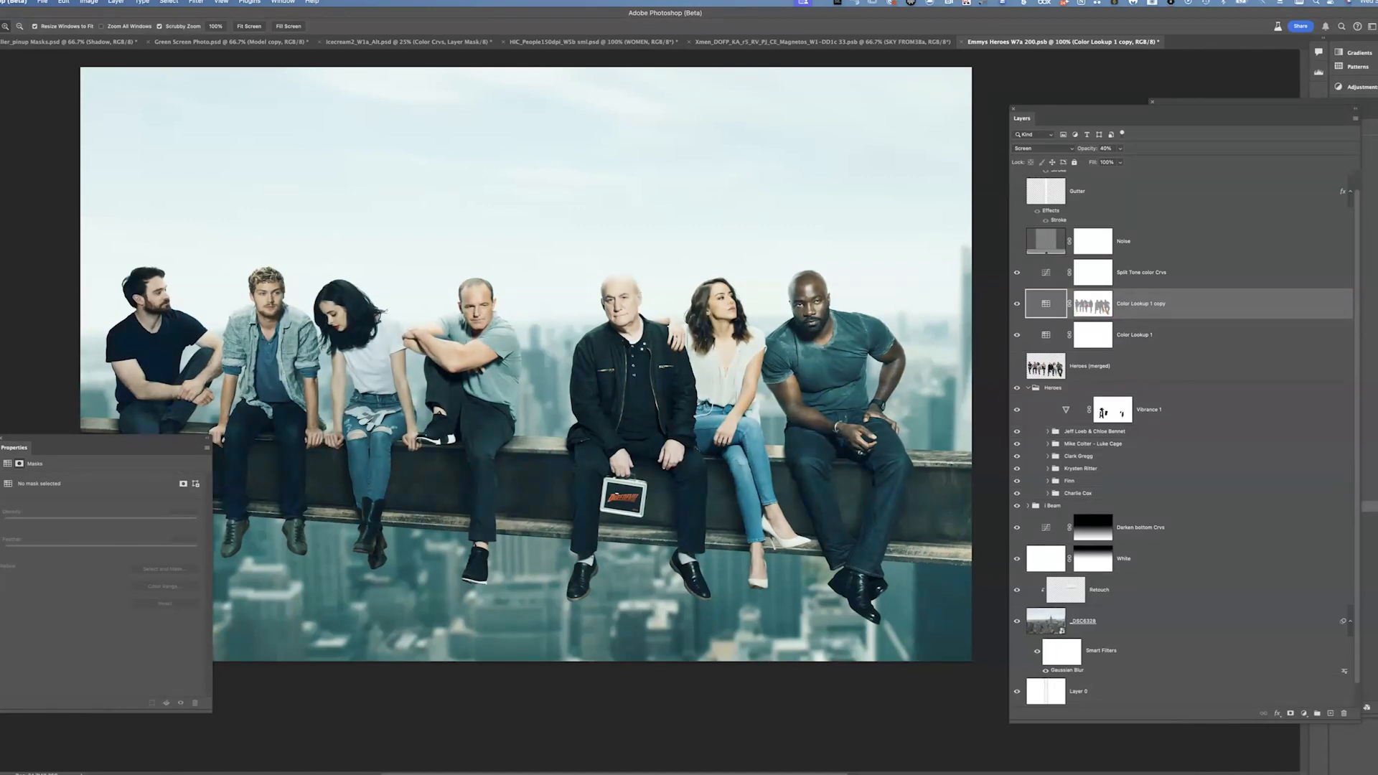
# Examine the Split Tone color Crvs adjustment's Red and Blue channel curves, toggling the adjustment's preview
pyautogui.click(1143, 272)
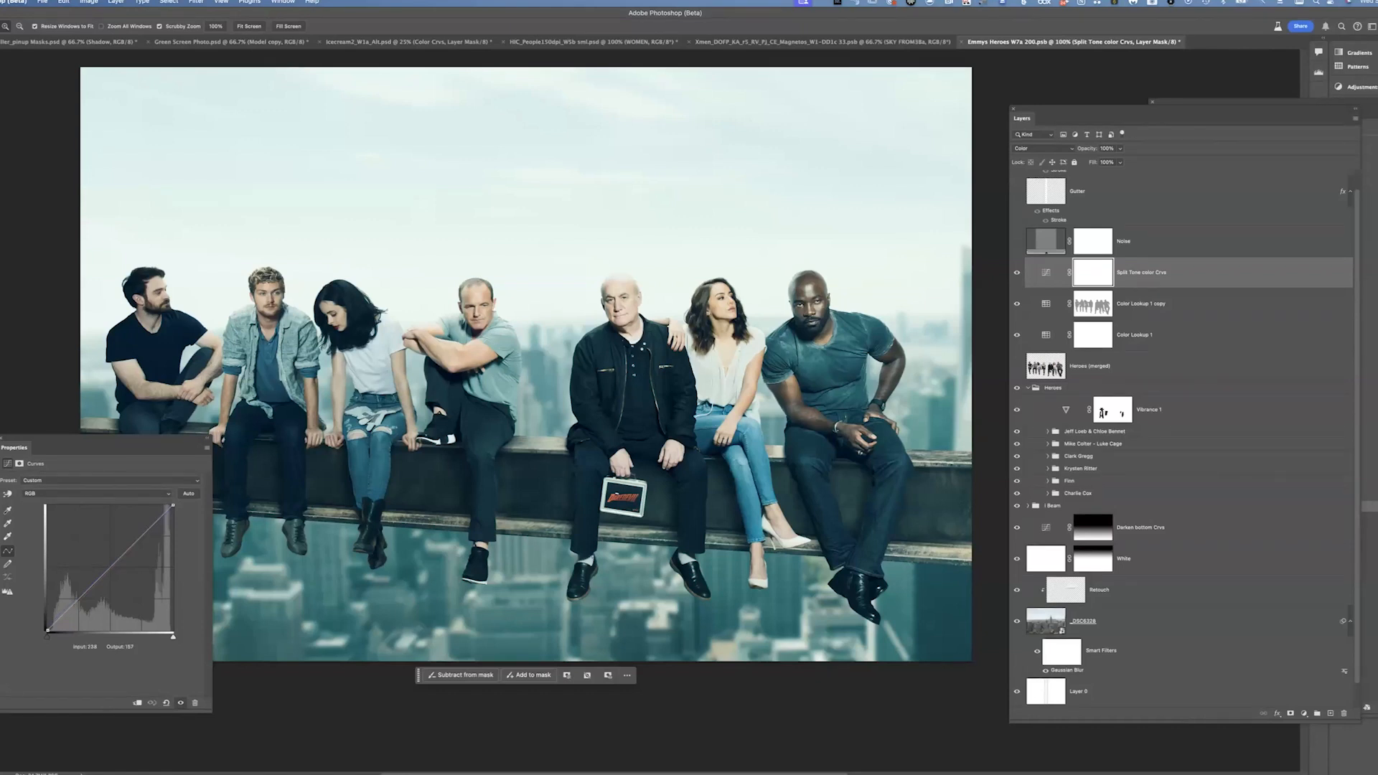
pyautogui.click(98, 493)
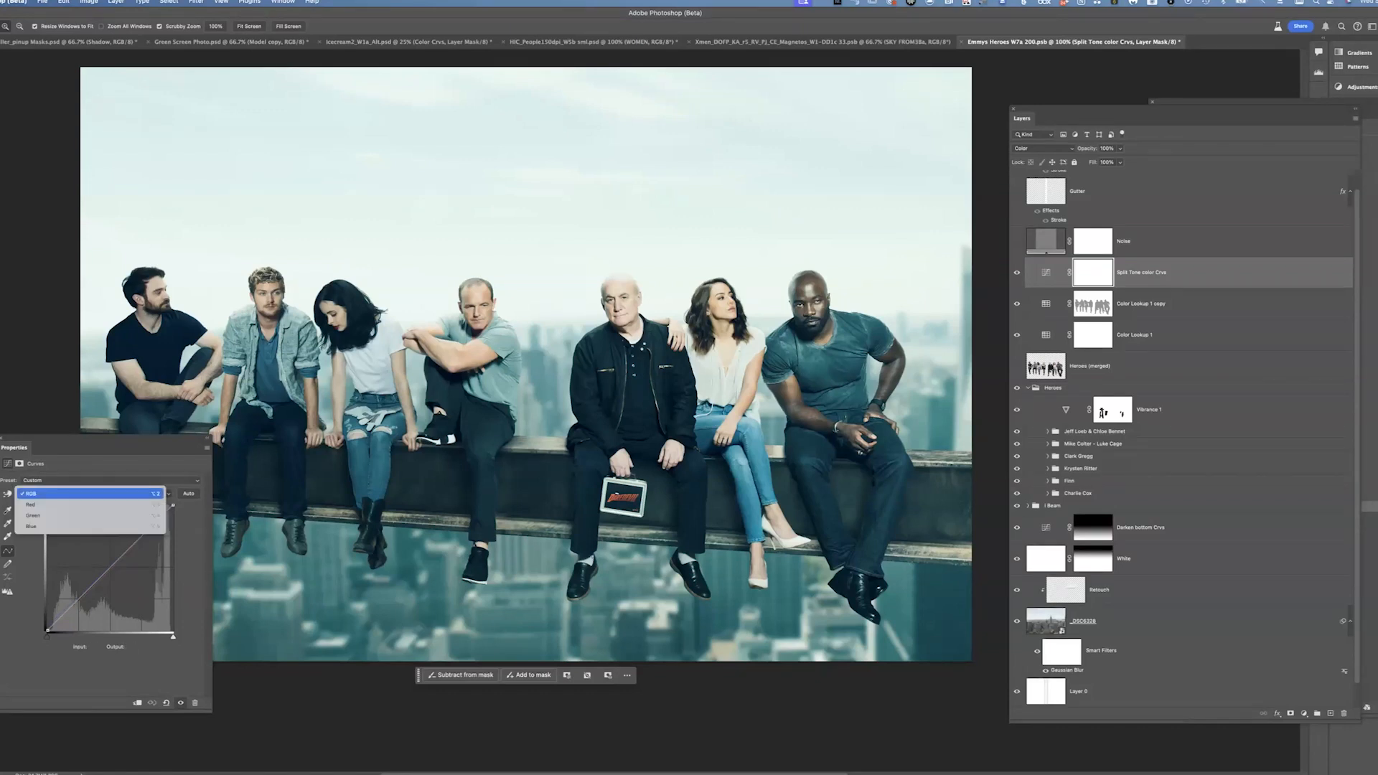
pyautogui.click(93, 505)
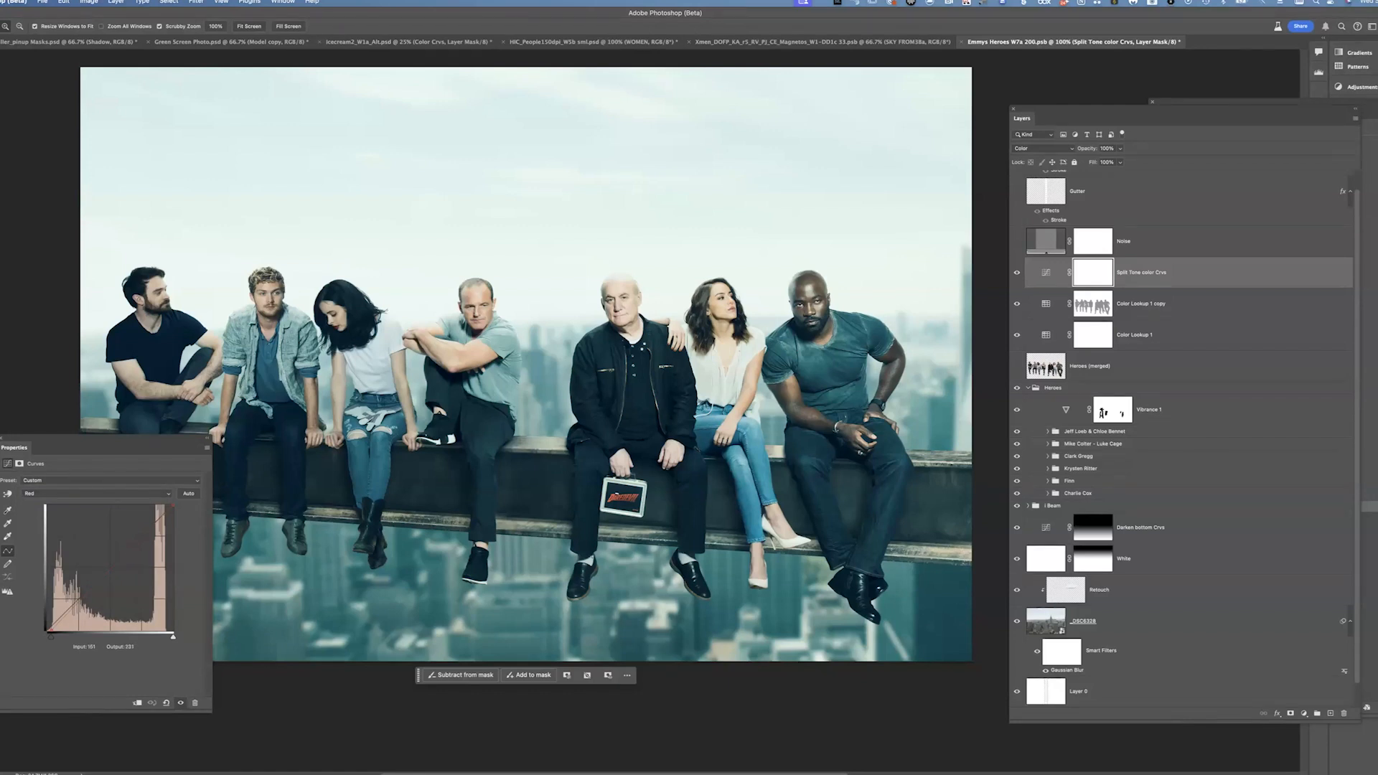
pyautogui.click(98, 494)
pyautogui.click(43, 515)
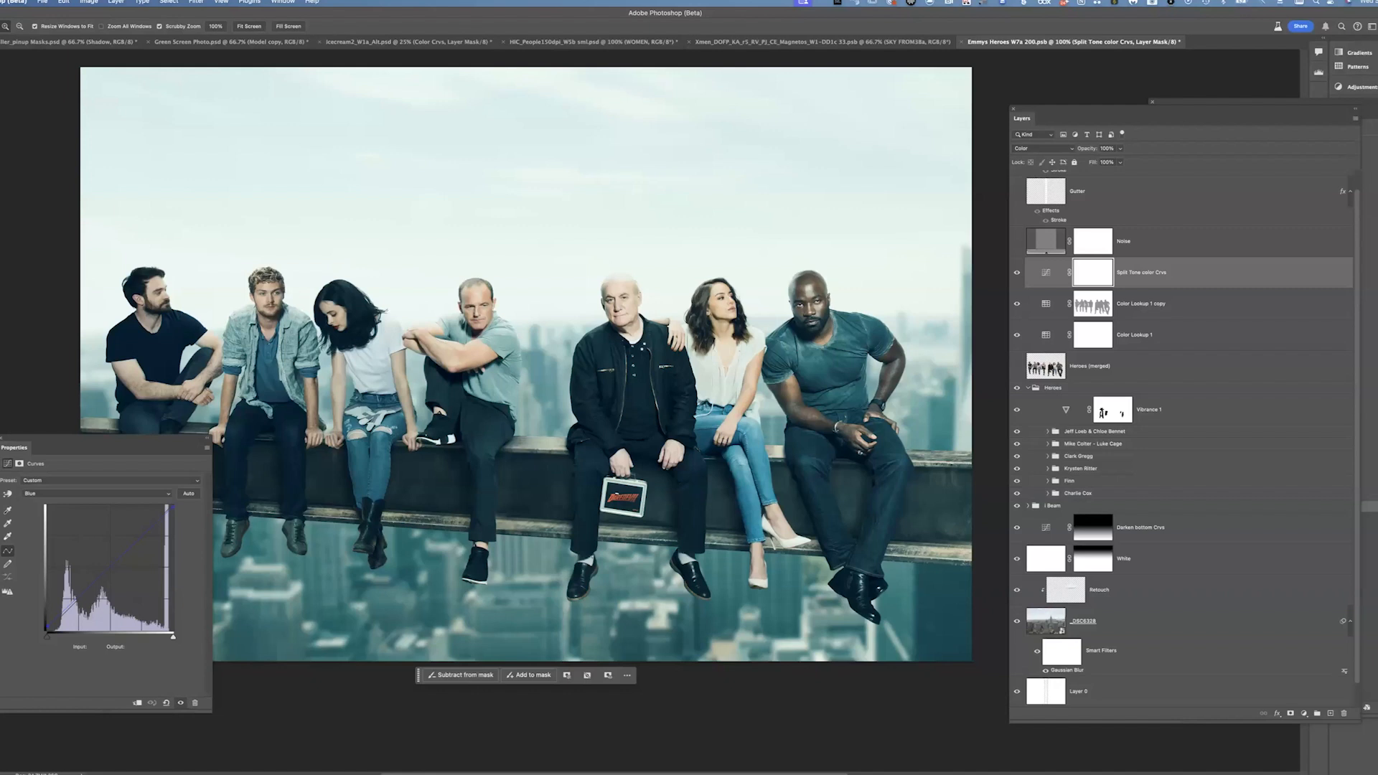
pyautogui.click(180, 703)
pyautogui.click(180, 702)
# Zoom into the central man's face and change the Noise layer's pattern fill to RGB Noise 12%
pyautogui.click(1134, 242)
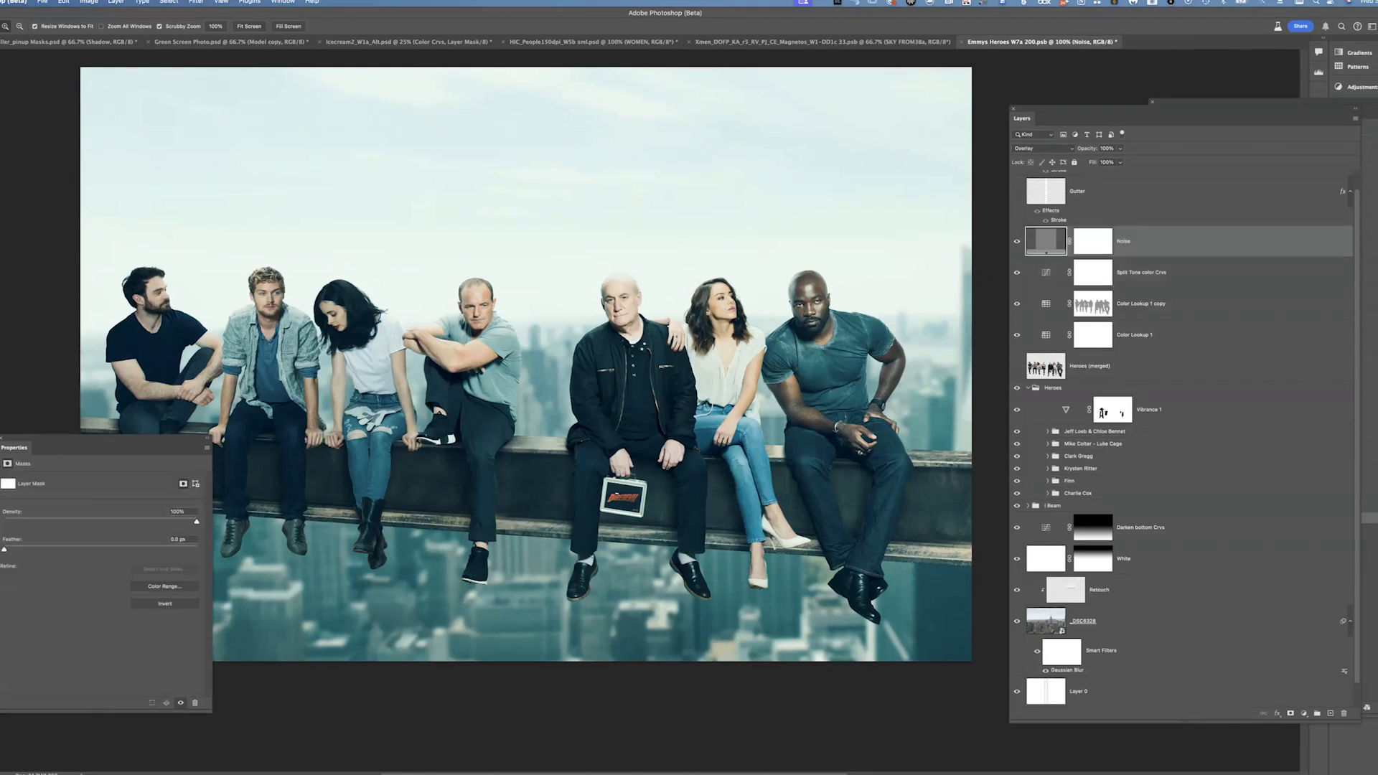
pyautogui.moveTo(673, 336); pyautogui.dragTo(830, 336)
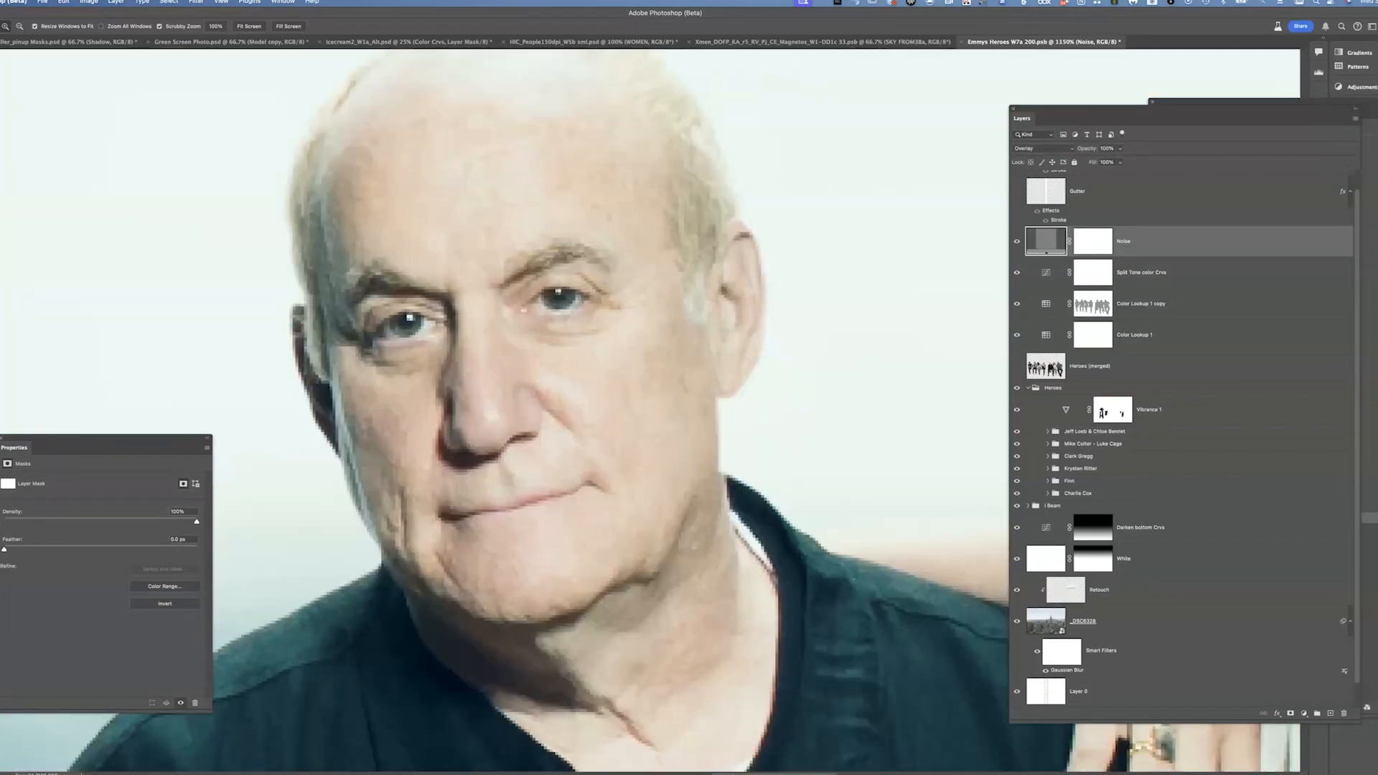
pyautogui.doubleClick(1046, 242)
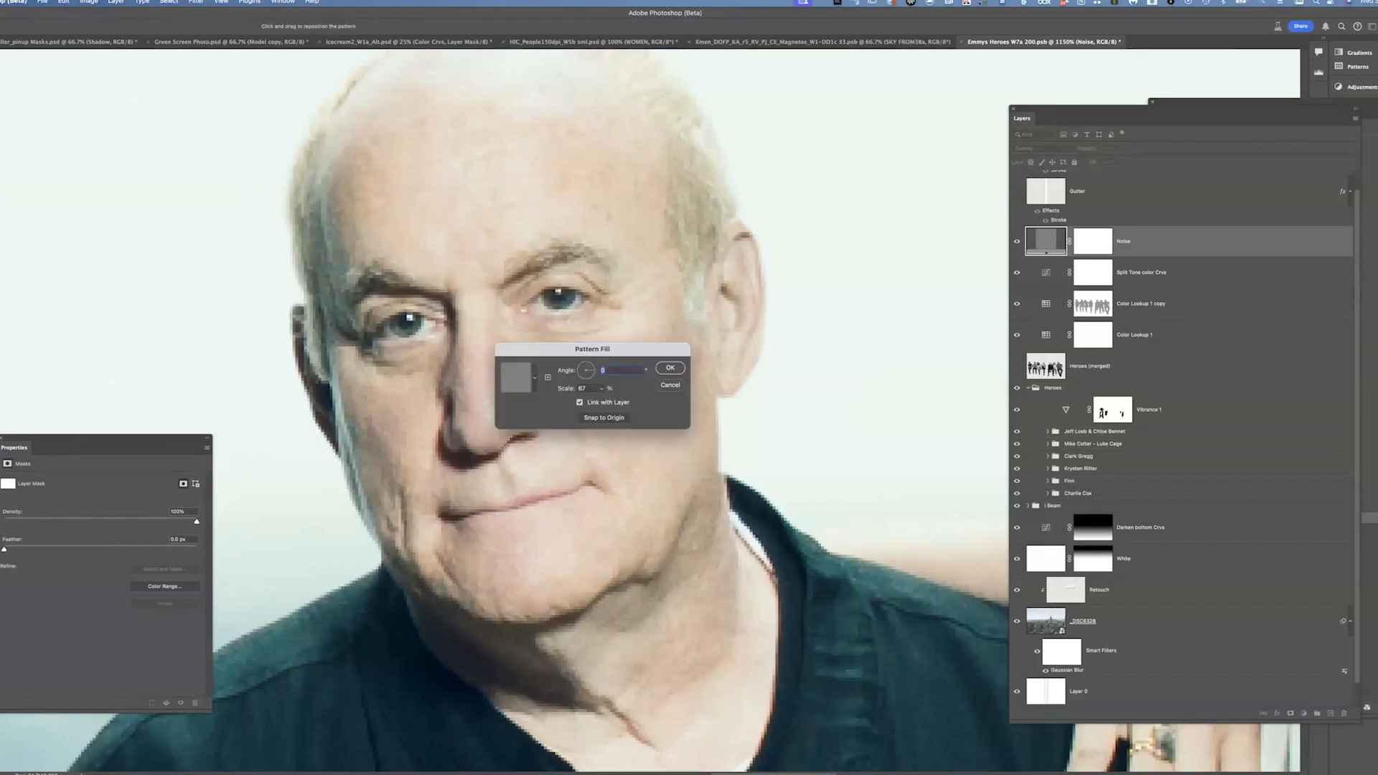
pyautogui.click(535, 377)
pyautogui.scroll(-2, 508, 445)
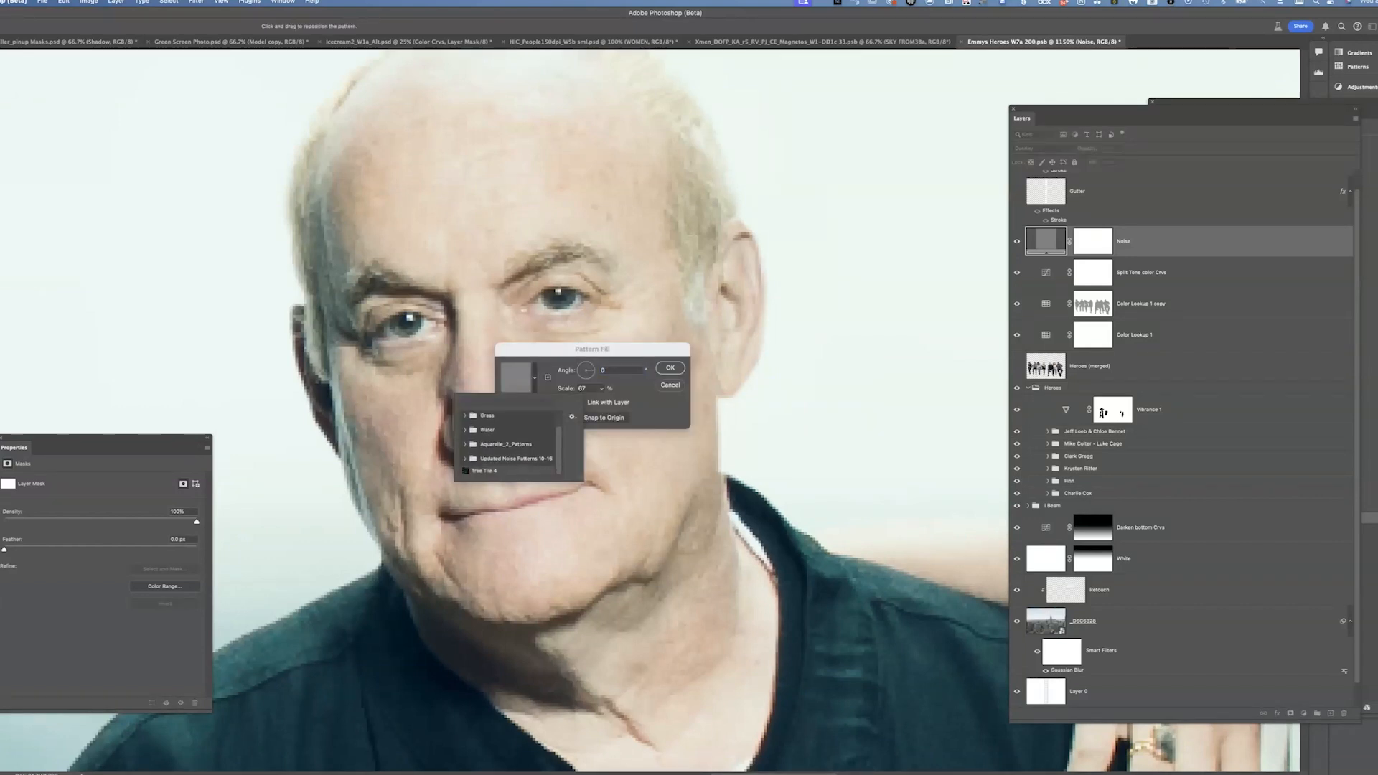
pyautogui.click(466, 459)
pyautogui.scroll(-5, 503, 456)
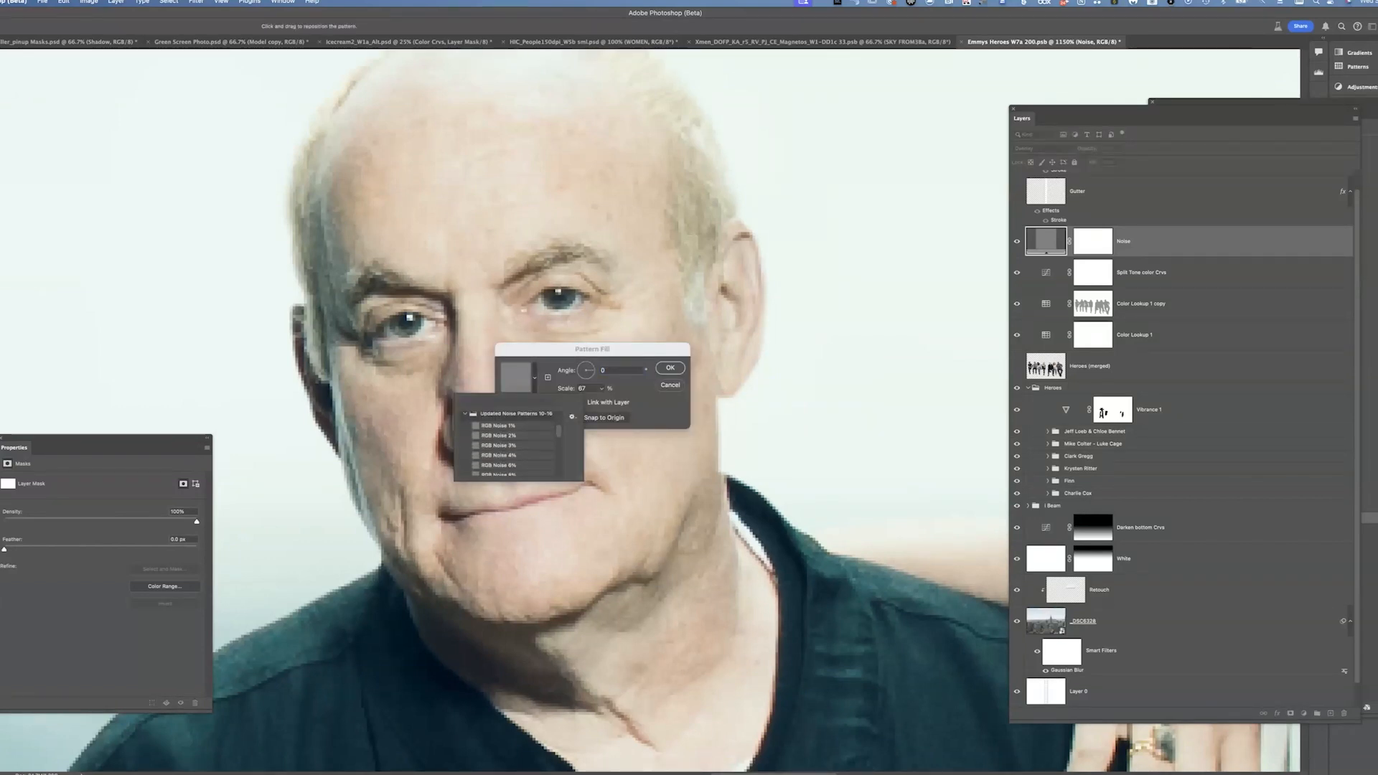
pyautogui.click(500, 460)
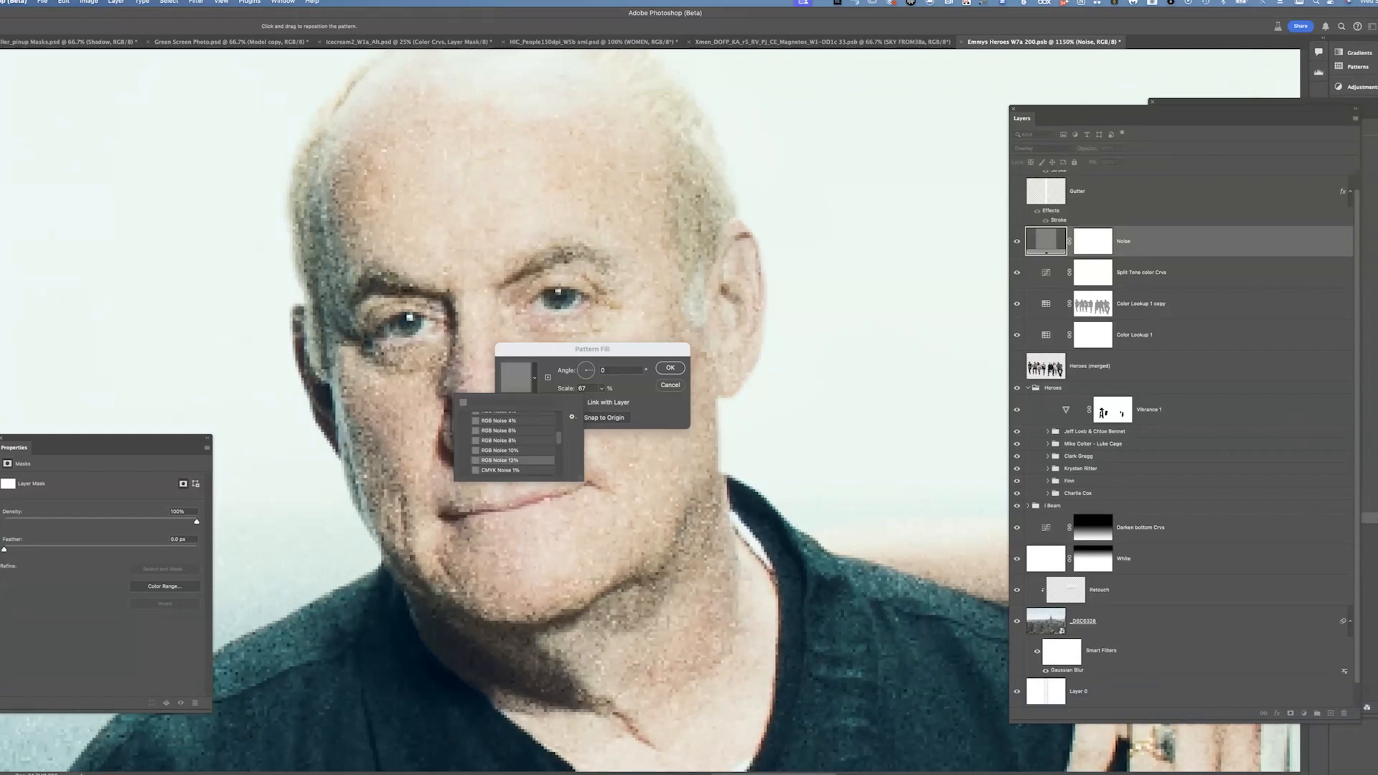
pyautogui.press('Return')
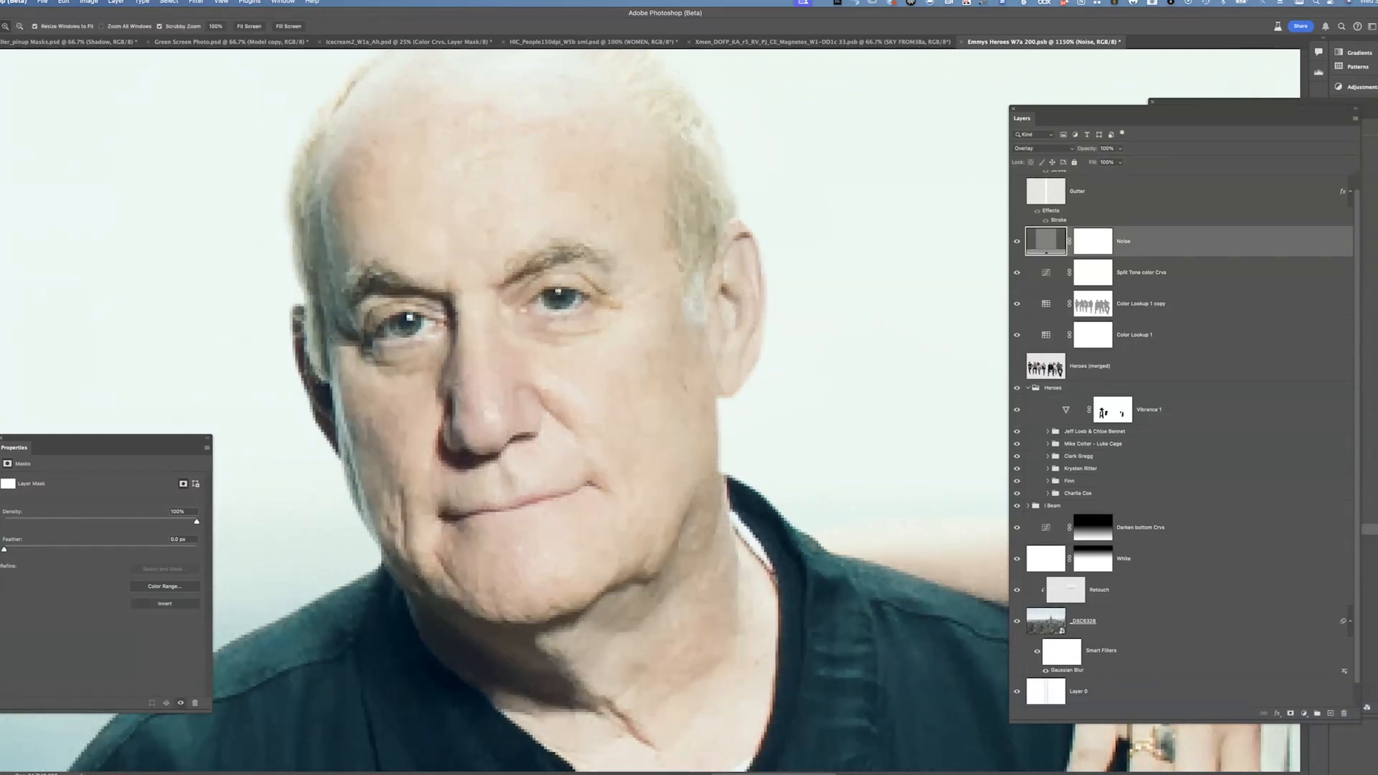
# Inspect the noise grain on the skin while zooming out step by step
pyautogui.press('super+minus')
pyautogui.press('super+minus')
pyautogui.press('super+minus')
pyautogui.press('super+minus')
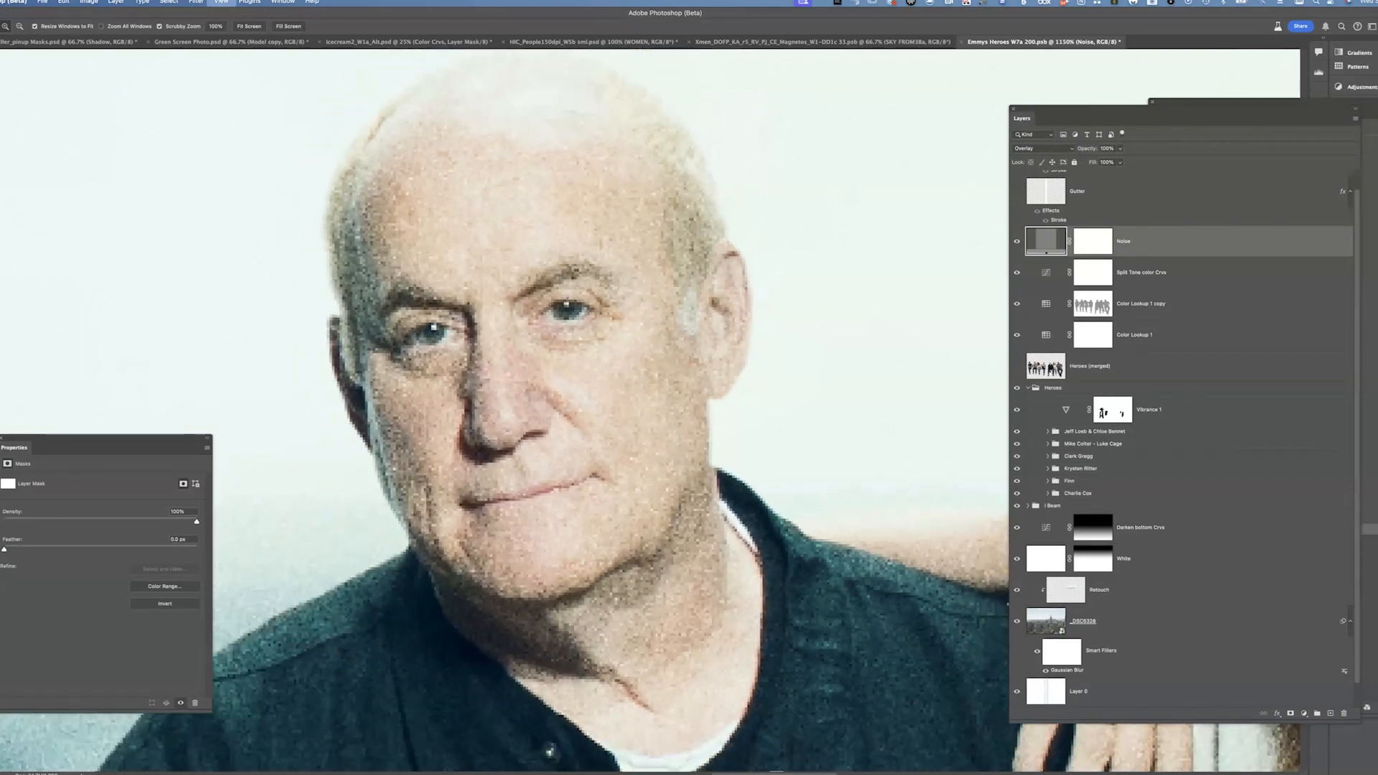
pyautogui.press('super+minus')
pyautogui.press('super+minus')
pyautogui.press('super+minus')
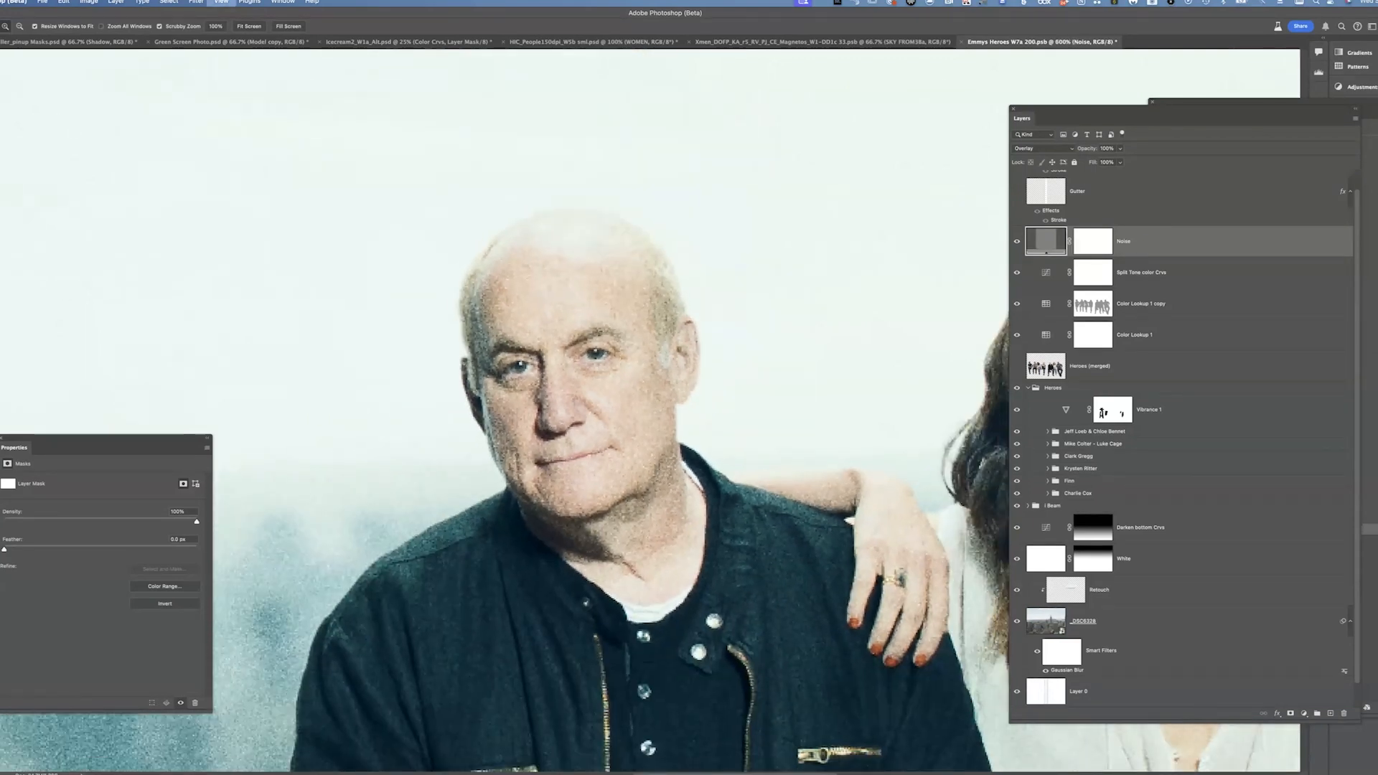
pyautogui.press('super+minus')
pyautogui.press('super+minus')
pyautogui.press('super+minus')
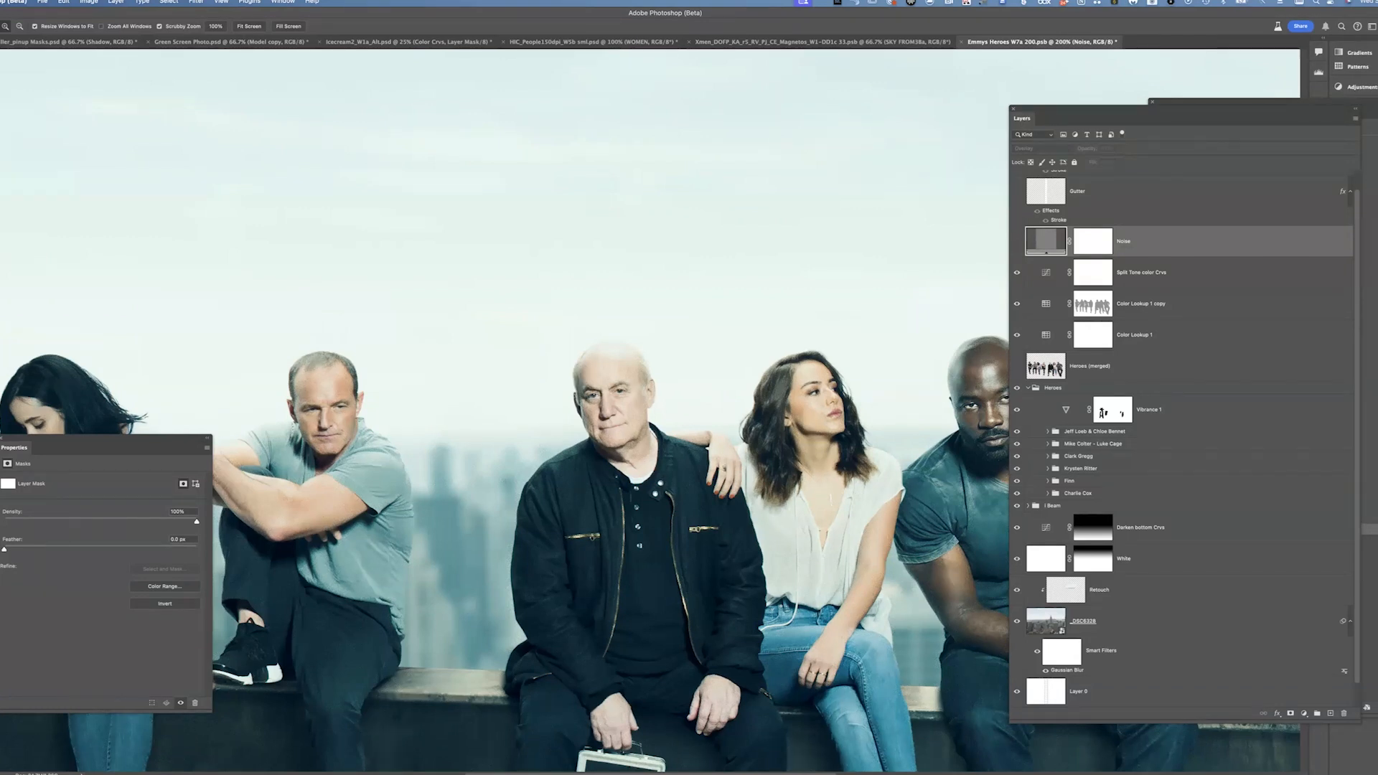
# Toggle the Gutter layer's guide lines on and off while zooming out to the whole composite
pyautogui.click(1017, 192)
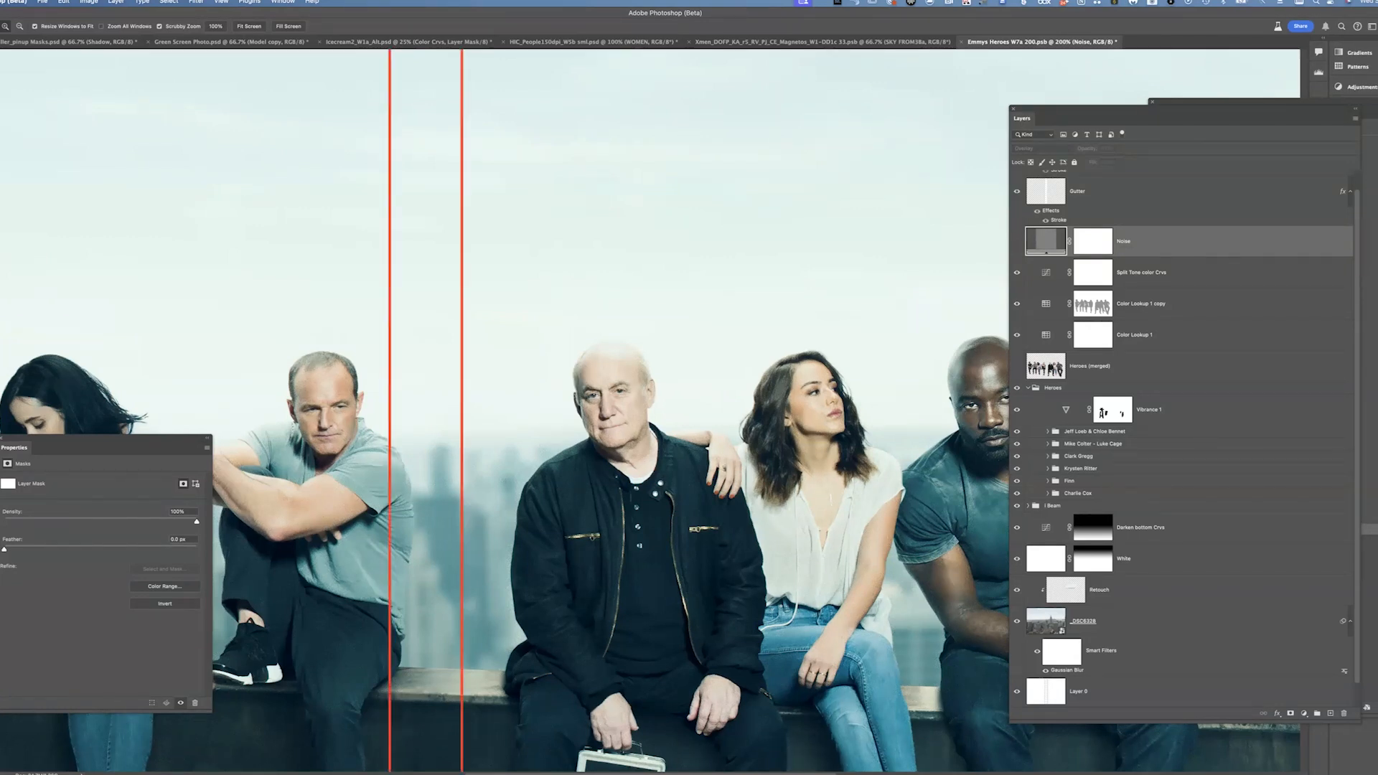
pyautogui.press('super+minus')
pyautogui.press('super+minus')
pyautogui.press('super+minus')
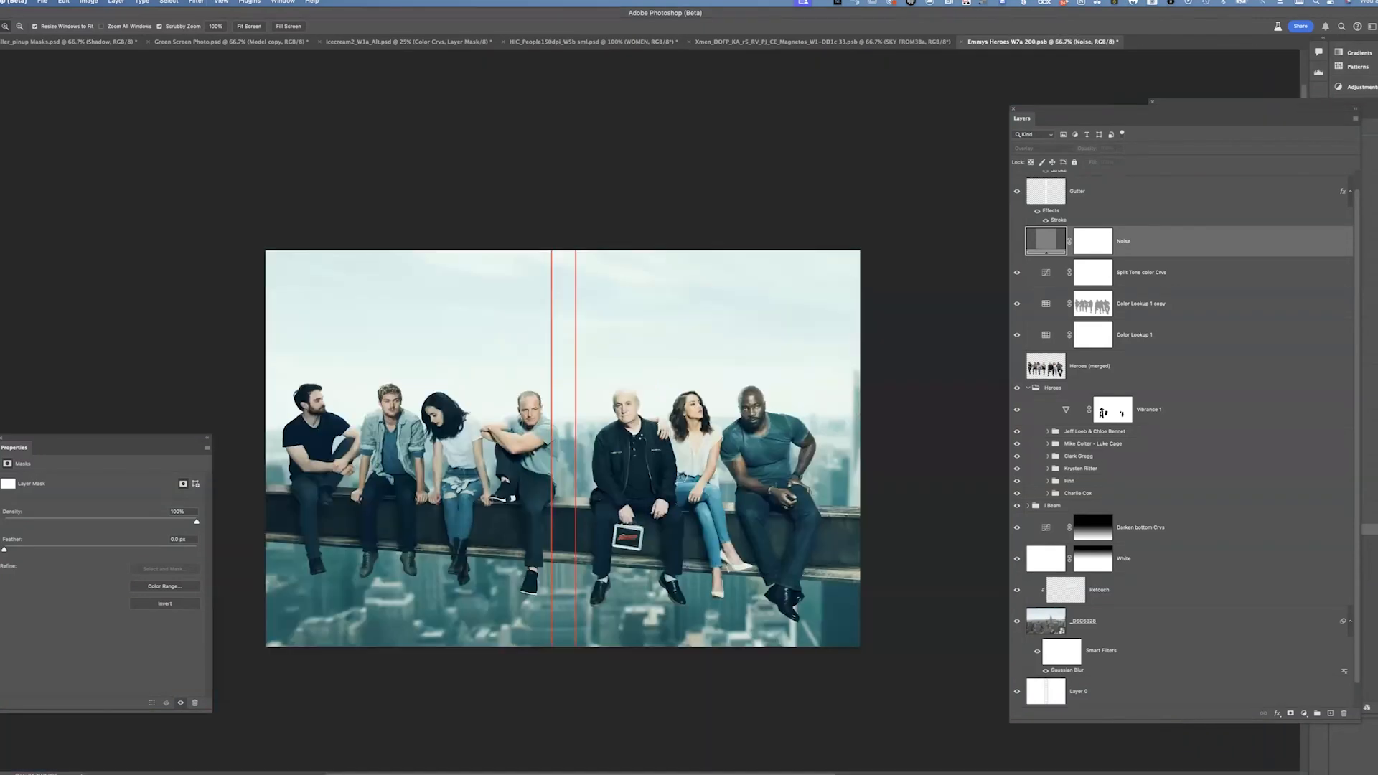
pyautogui.click(1017, 192)
pyautogui.click(1017, 191)
pyautogui.click(1017, 191)
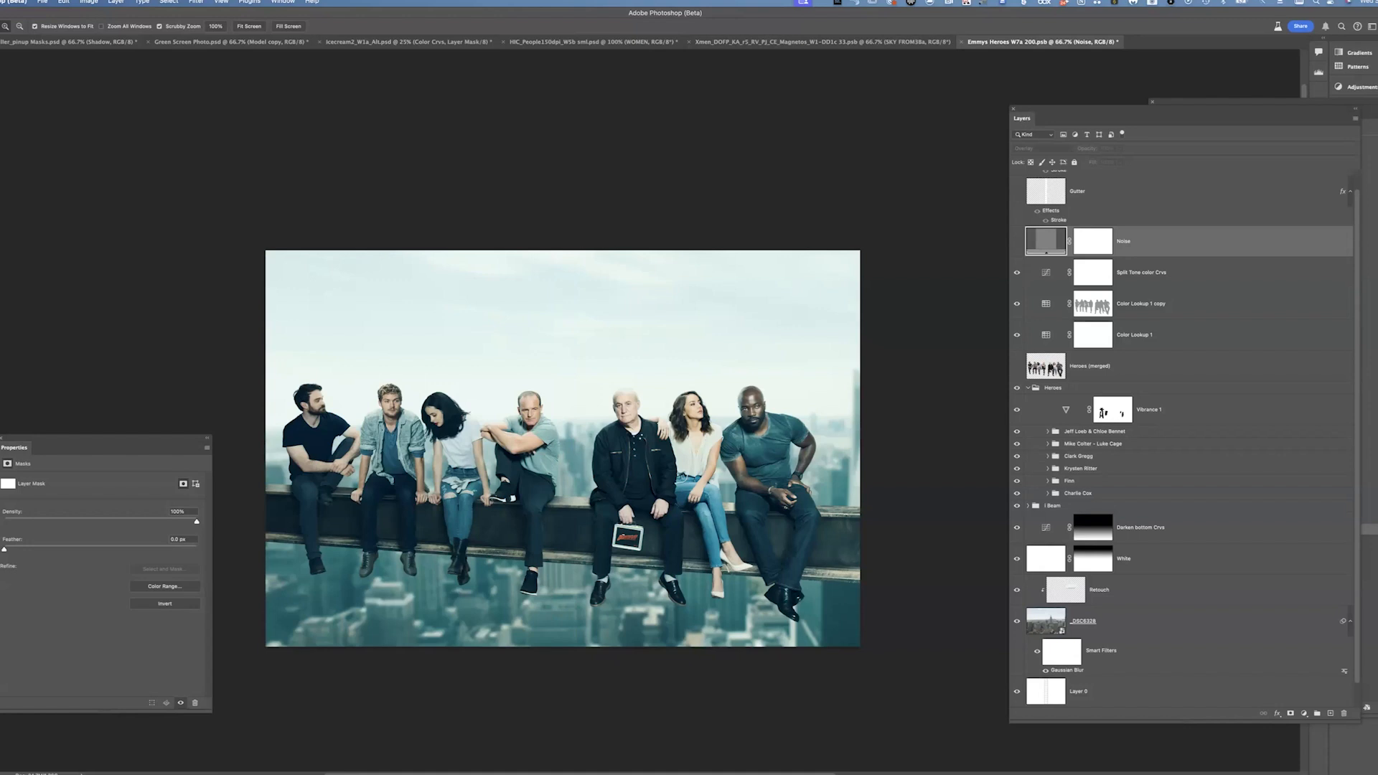
# Switch to the X-Men Magneto poster document and toggle the logo and TItle groups' visibility while expanding and collapsing them
pyautogui.click(822, 42)
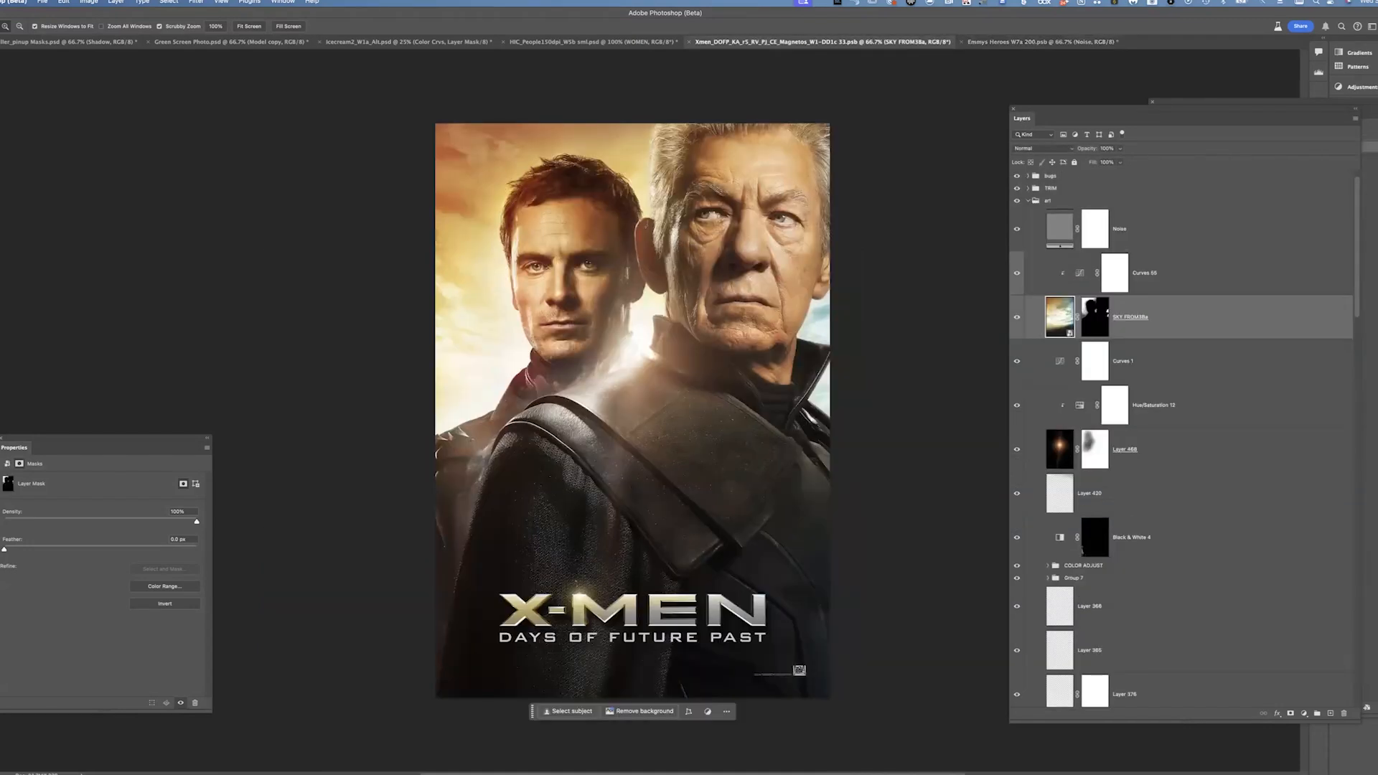
pyautogui.click(1028, 201)
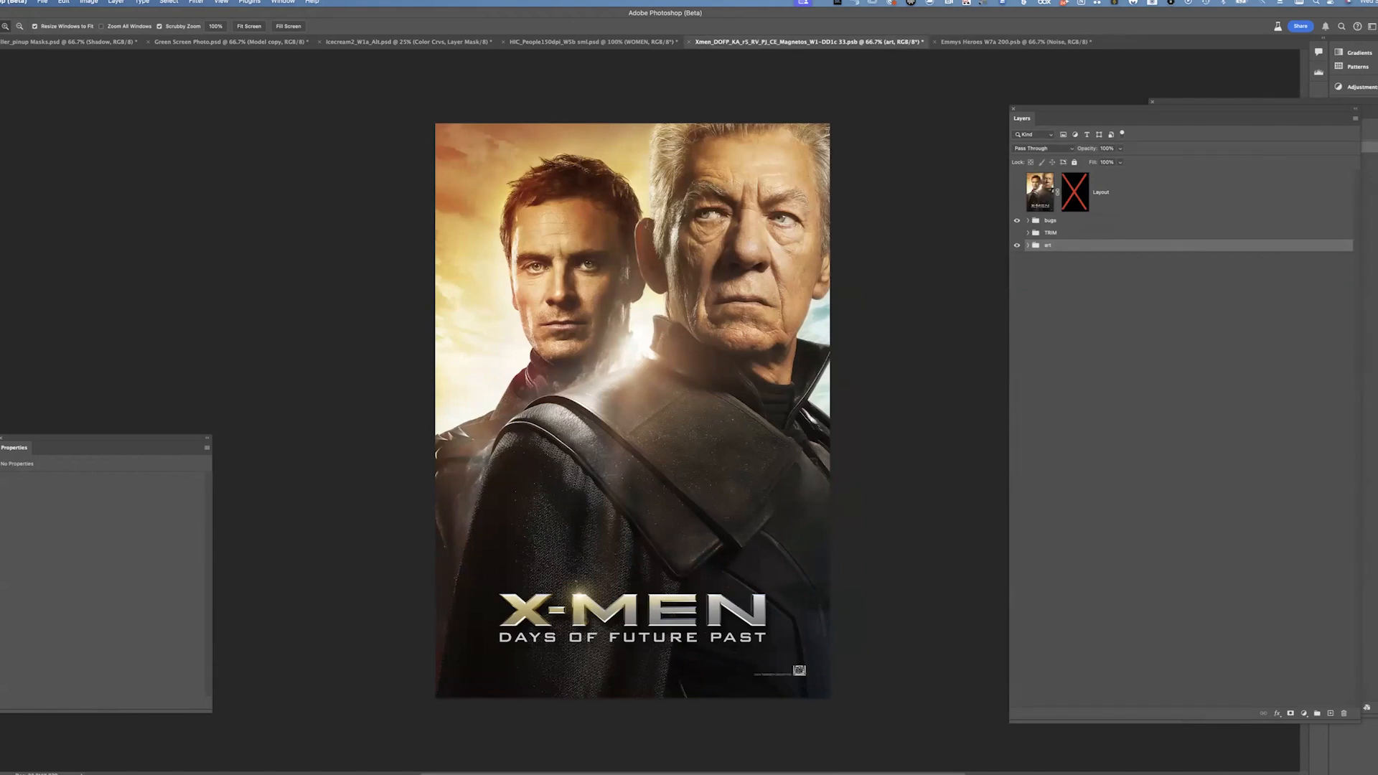
pyautogui.click(1017, 233)
pyautogui.click(1027, 232)
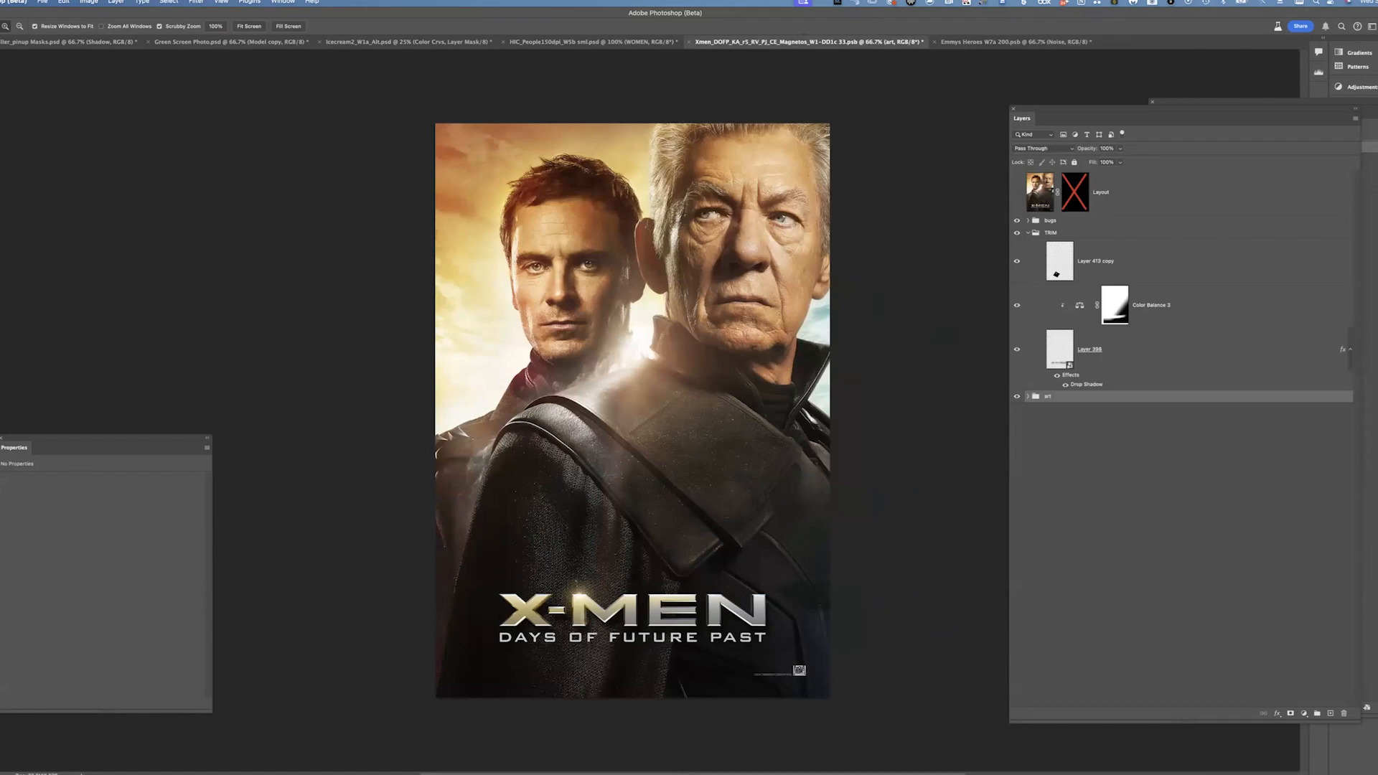
pyautogui.click(1017, 233)
pyautogui.click(1016, 220)
pyautogui.click(1028, 233)
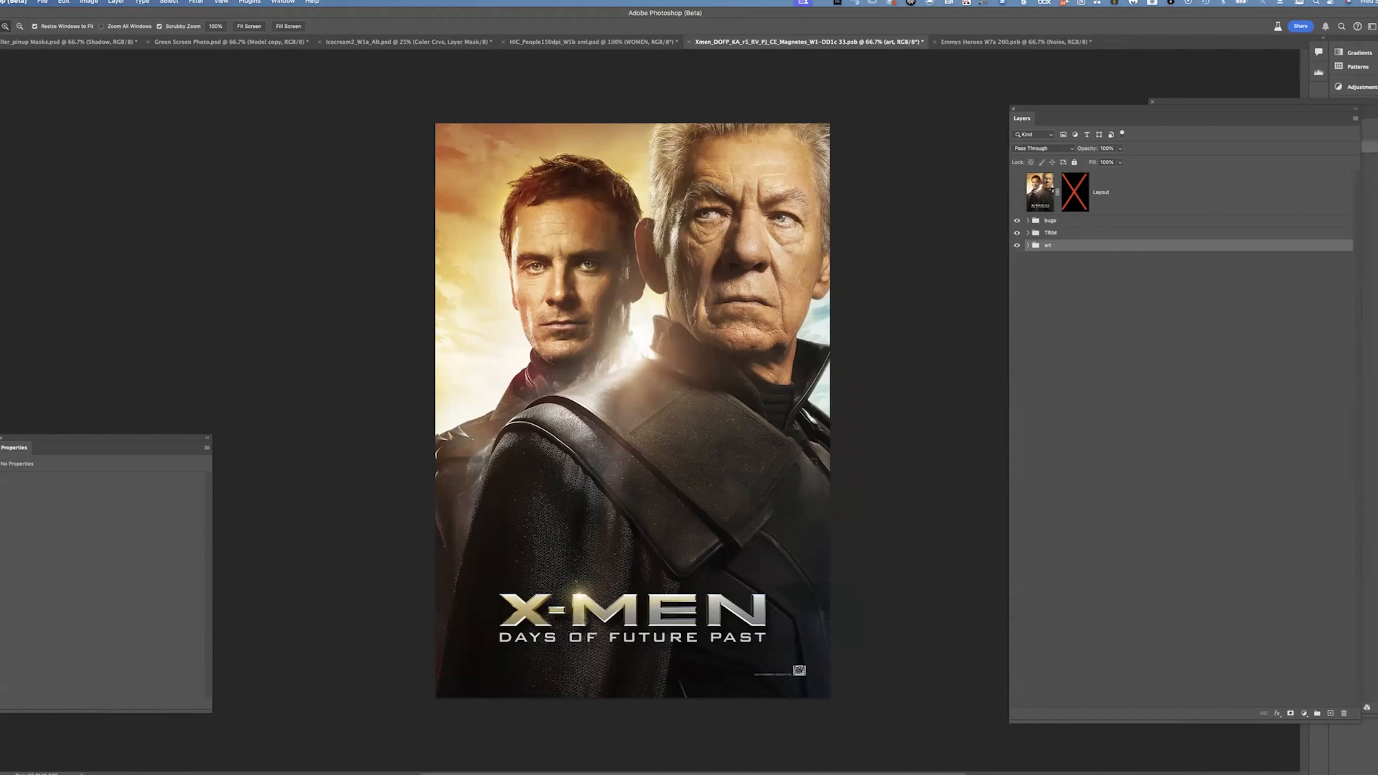
pyautogui.moveTo(1017, 220); pyautogui.dragTo(1017, 232)
# Expand the art group, select the Noise layer and hide the lowest layers to compare the poster's grading
pyautogui.click(1028, 244)
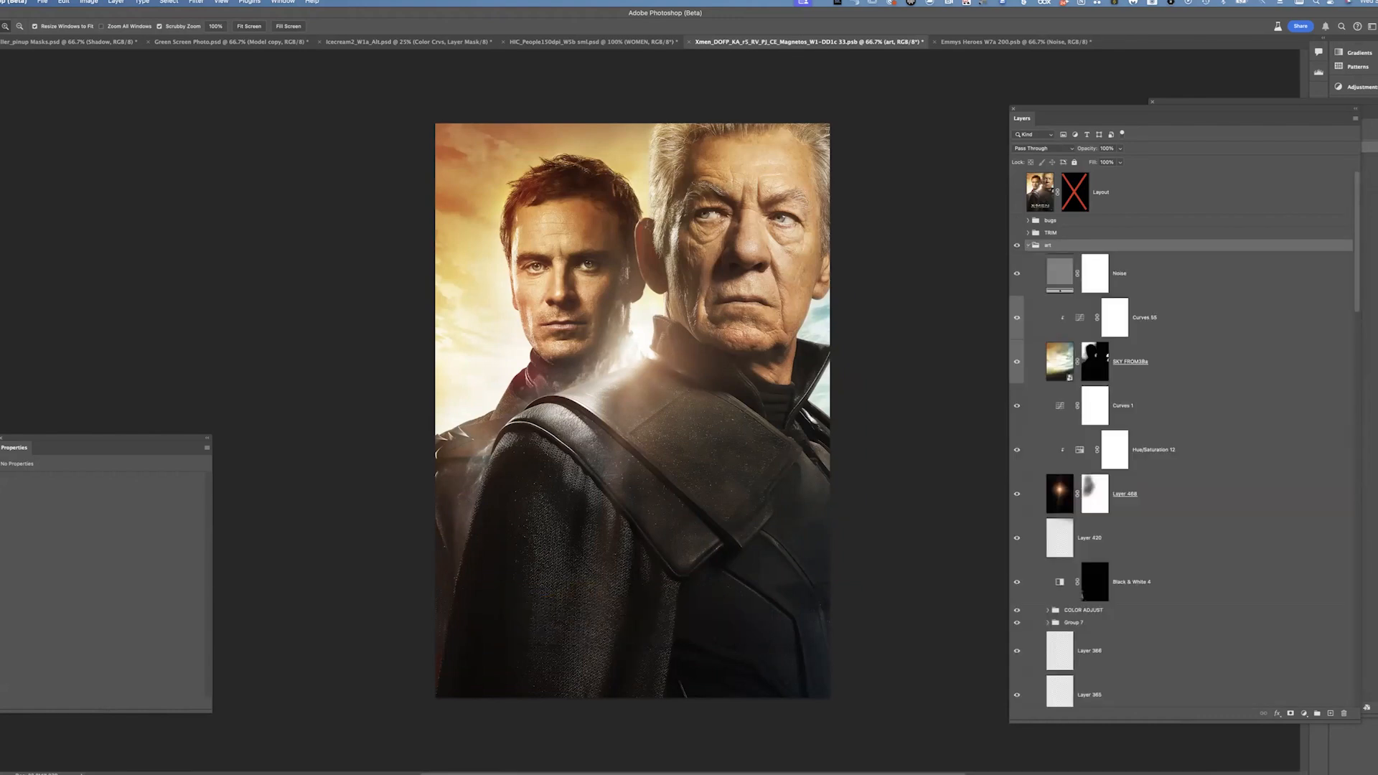
pyautogui.click(1061, 273)
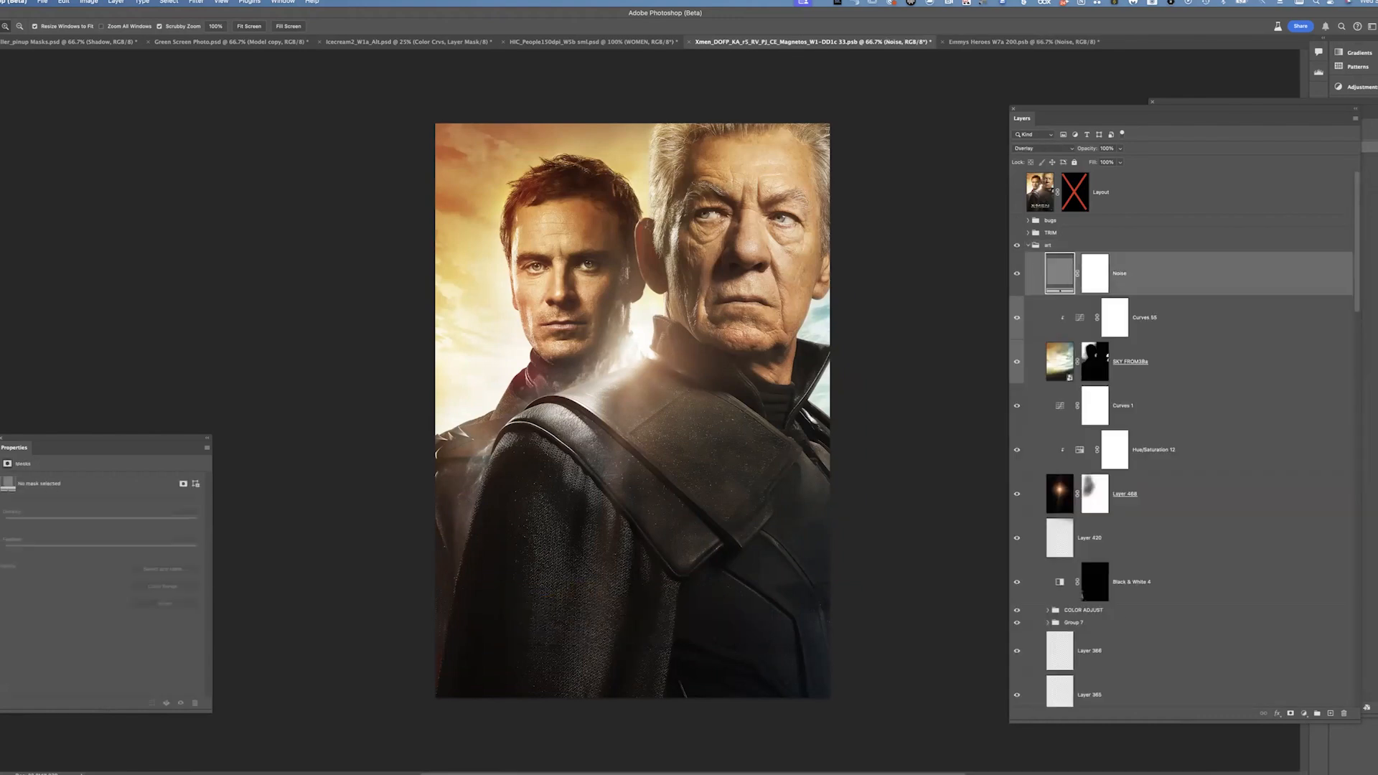
pyautogui.scroll(-15, 1184, 431)
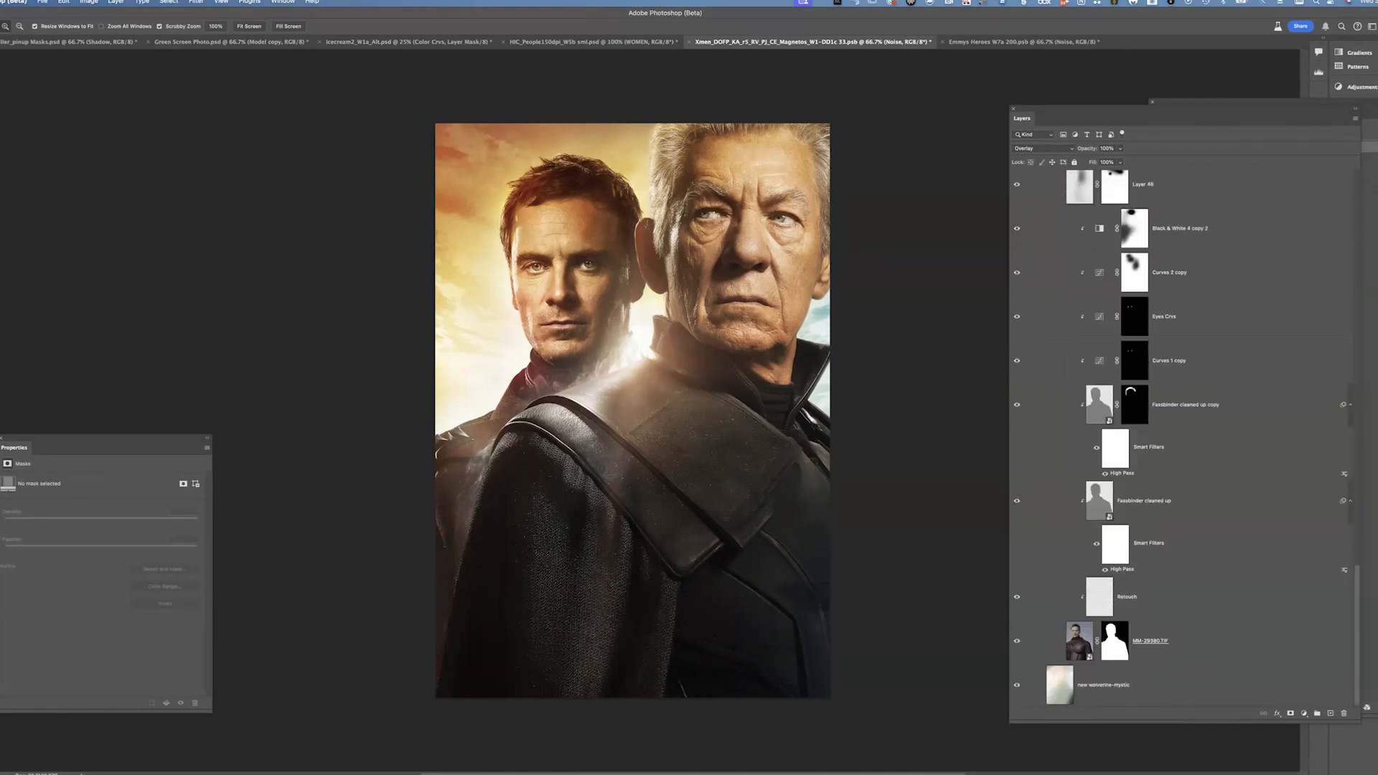
pyautogui.scroll(15, 1184, 430)
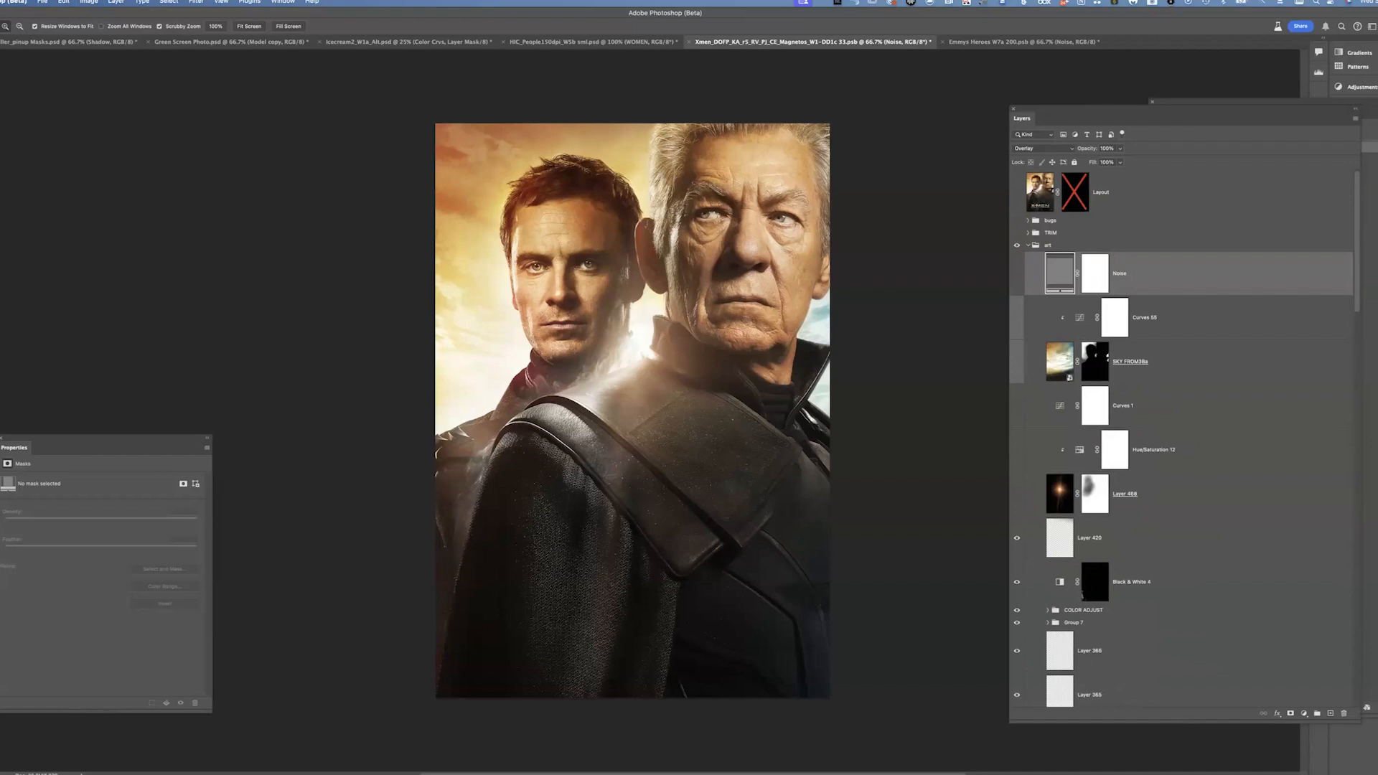
pyautogui.moveTo(1017, 651); pyautogui.dragTo(1017, 695)
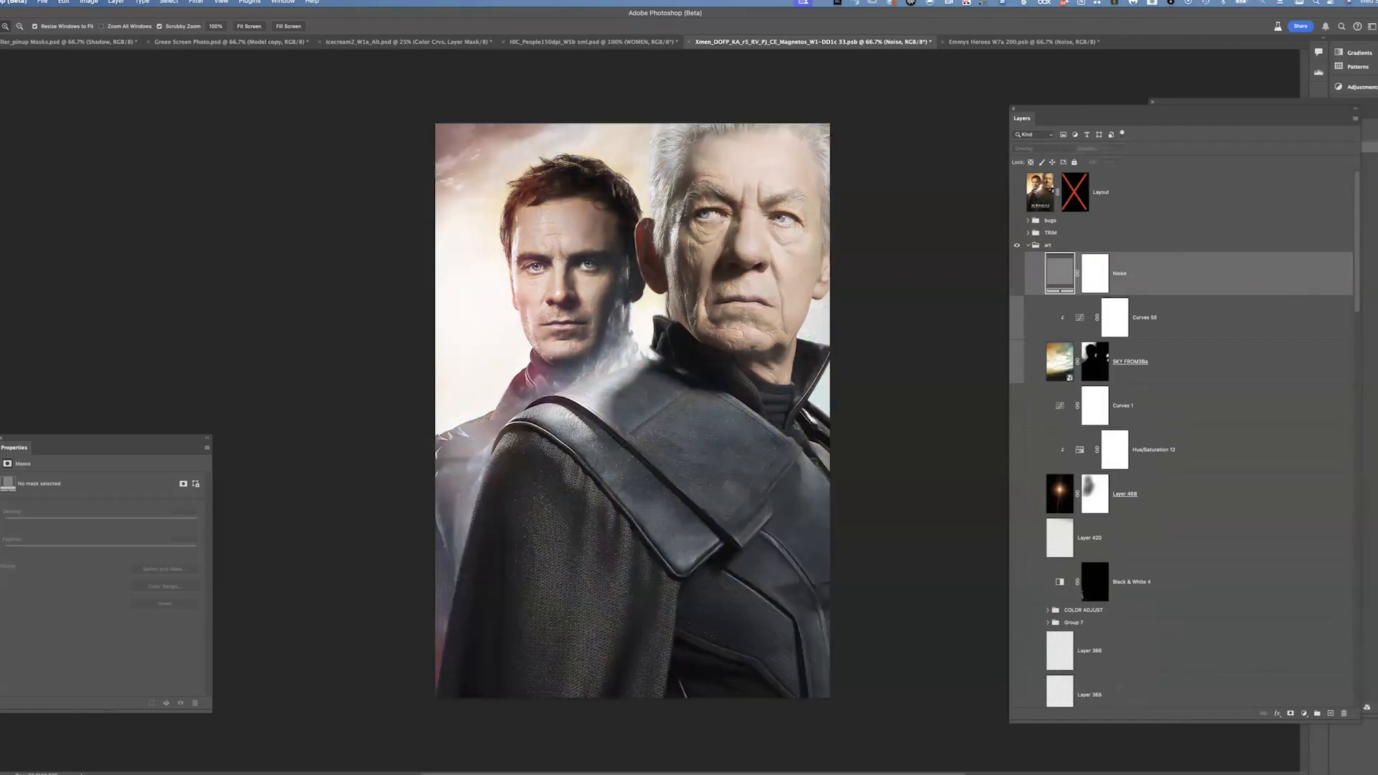
pyautogui.scroll(-8, 1185, 438)
pyautogui.scroll(-1, 1184, 438)
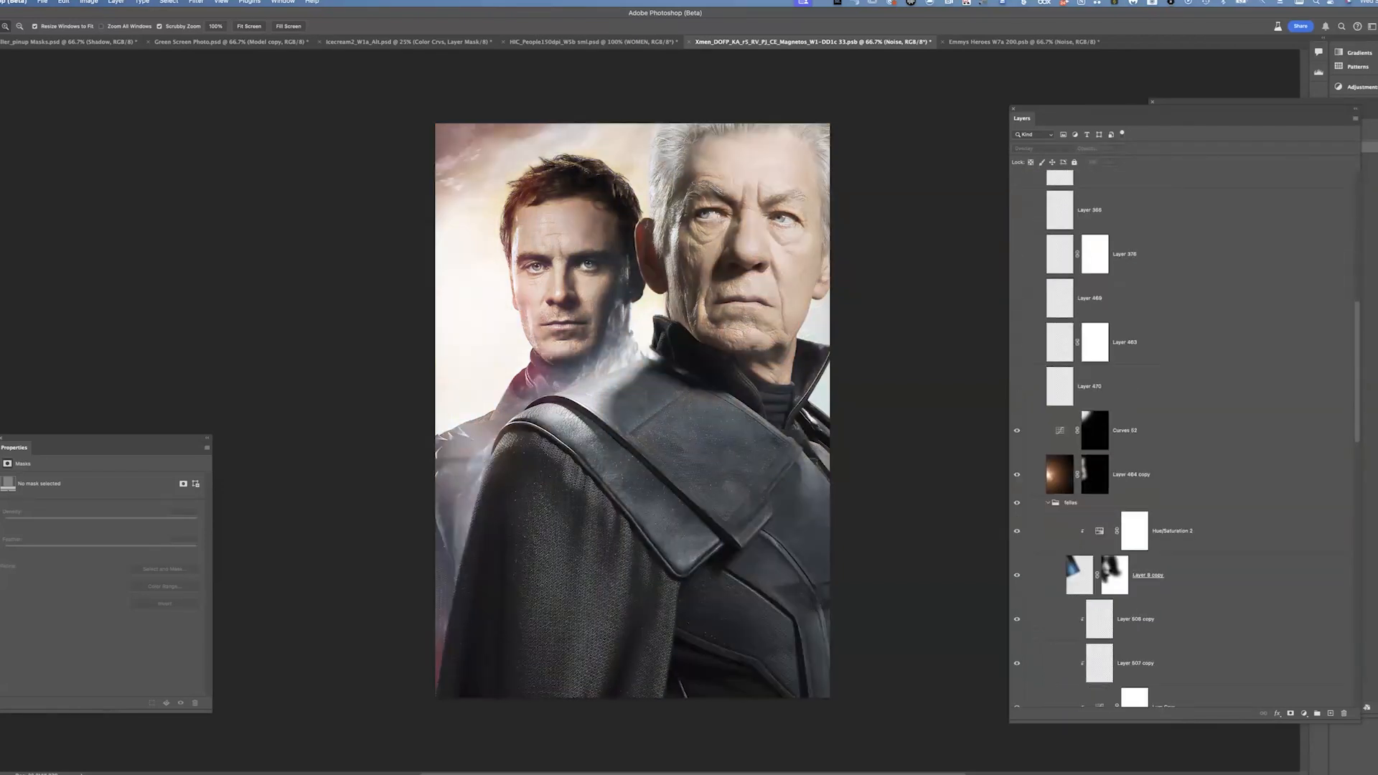
# Hide the art layers down to the new wolverine-mystic background, then show and expand the fellas group
pyautogui.click(1016, 474)
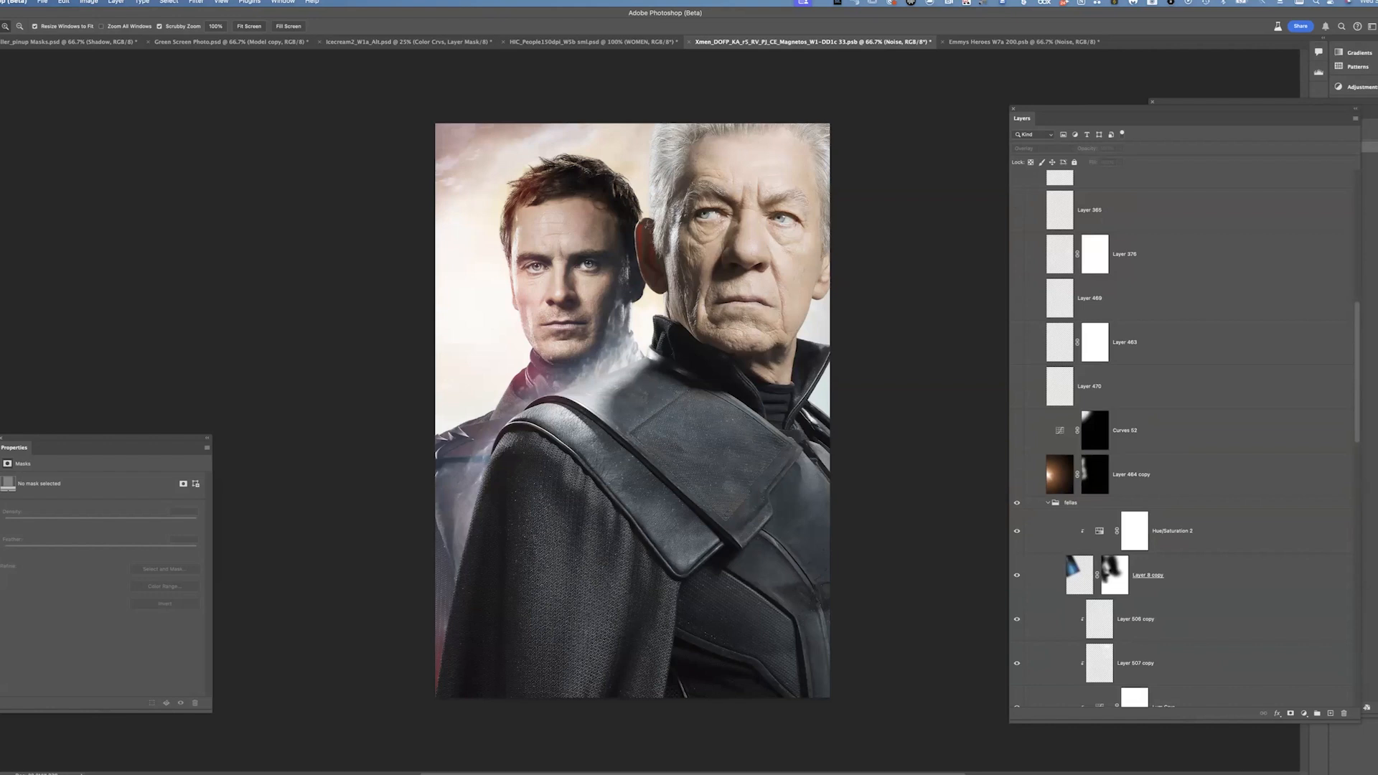
pyautogui.click(1048, 503)
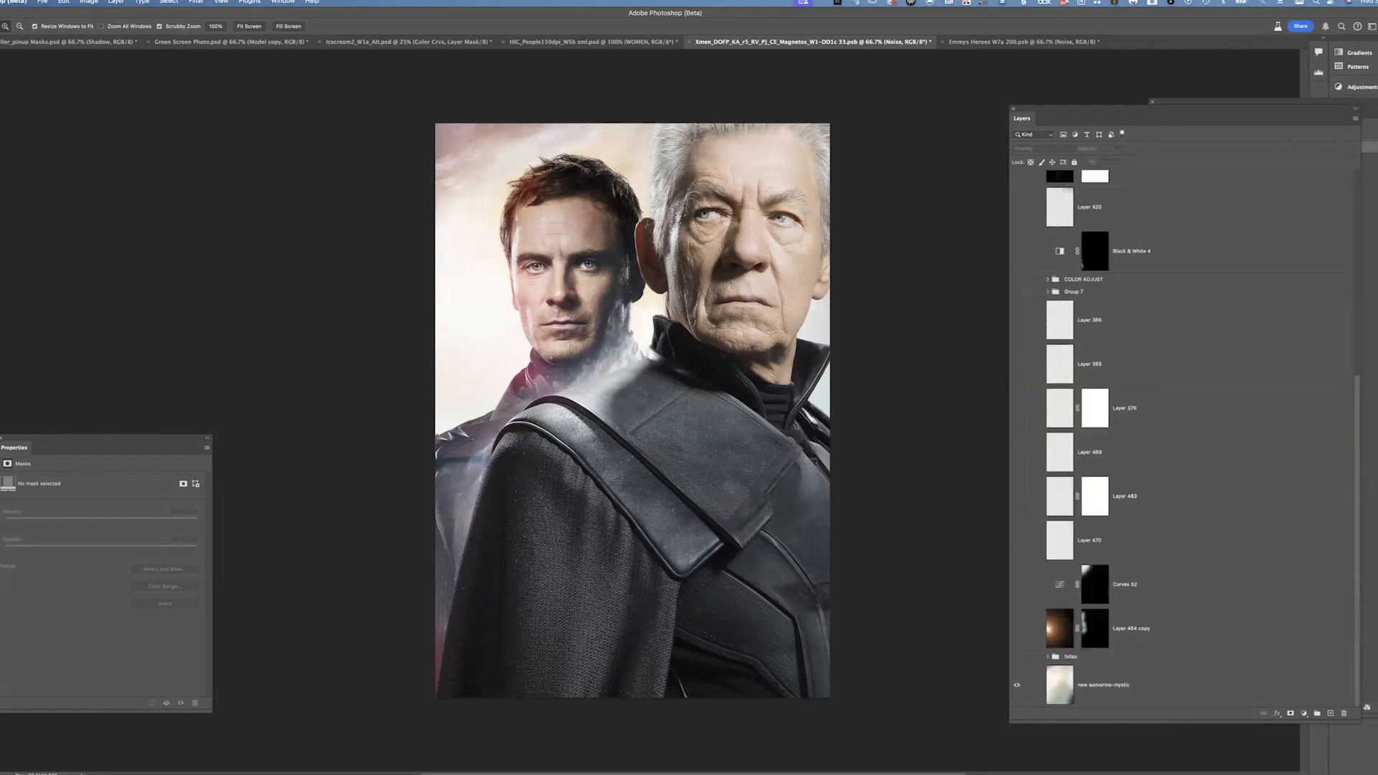
pyautogui.click(1017, 656)
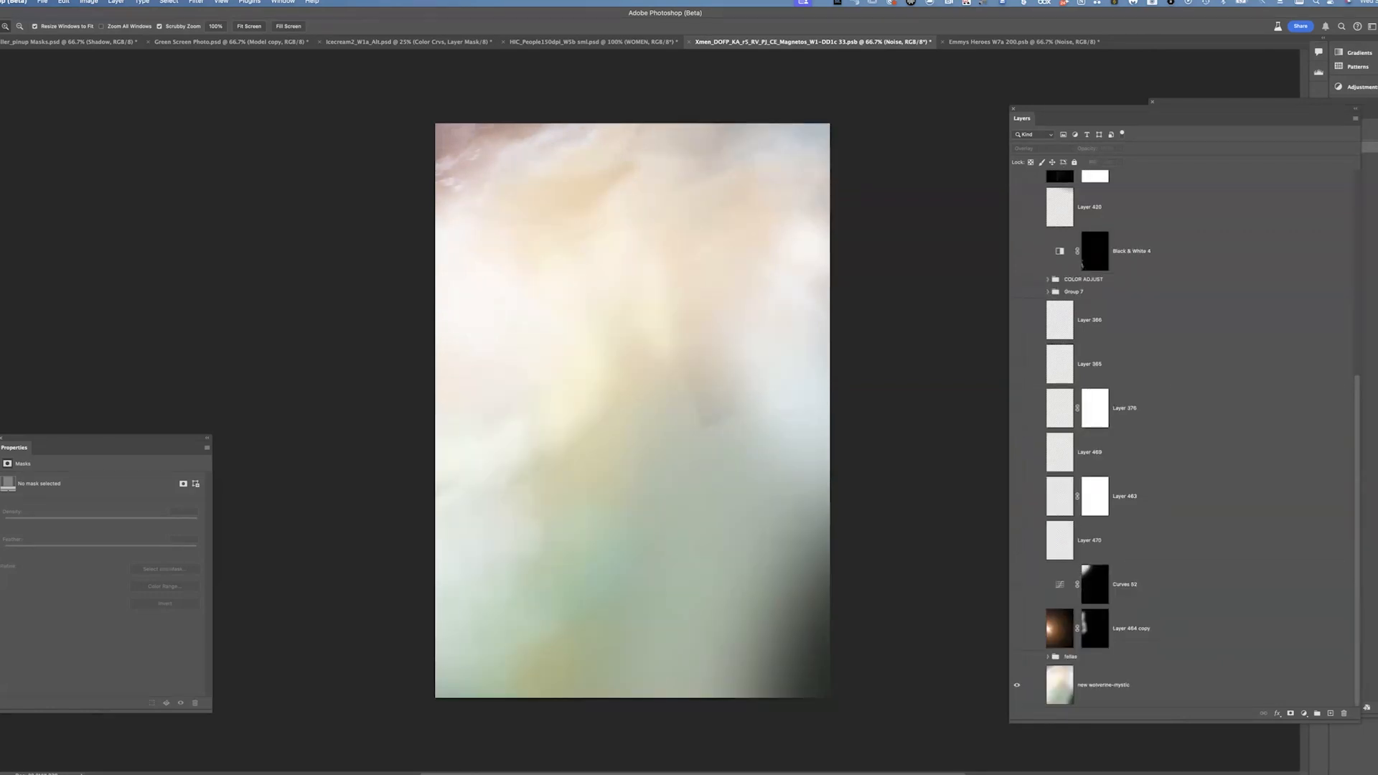
pyautogui.click(1104, 684)
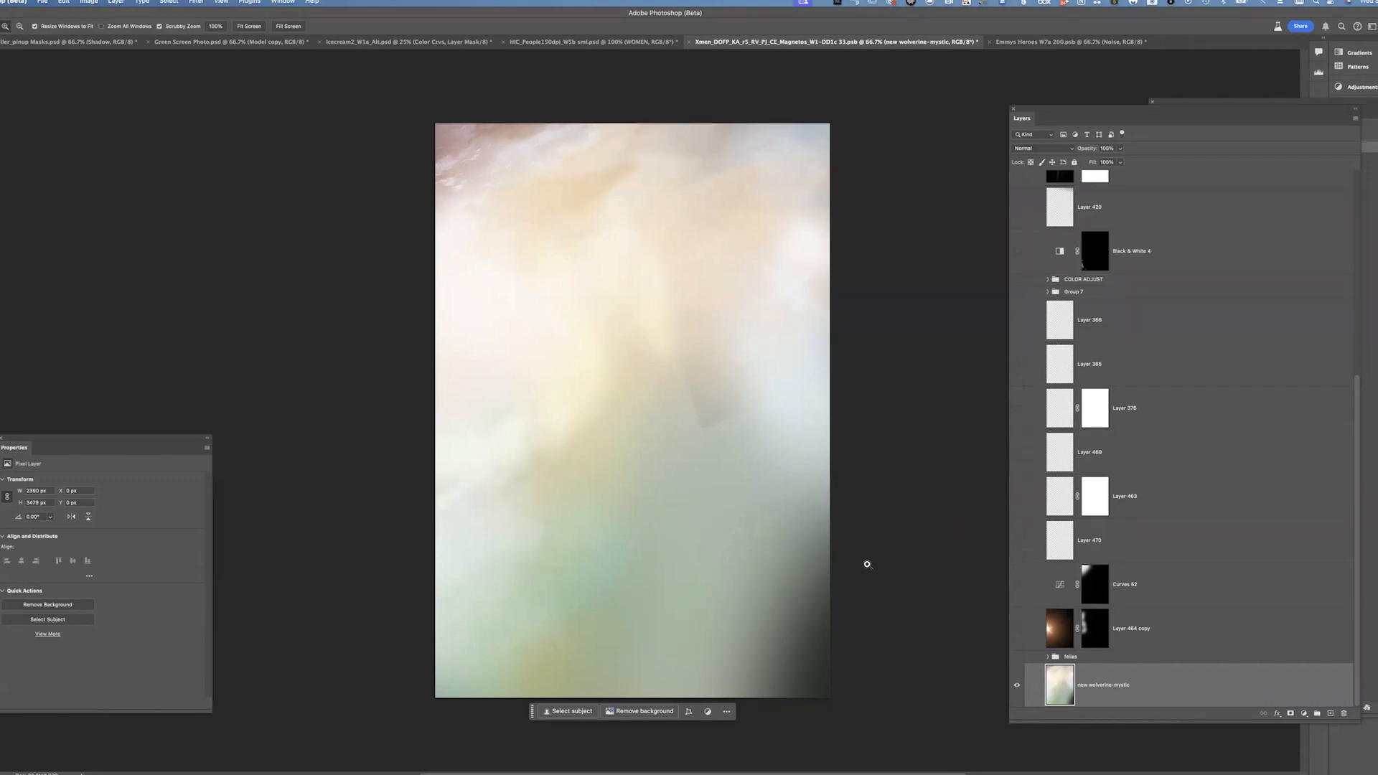
pyautogui.click(1016, 656)
pyautogui.click(1017, 656)
pyautogui.click(1048, 656)
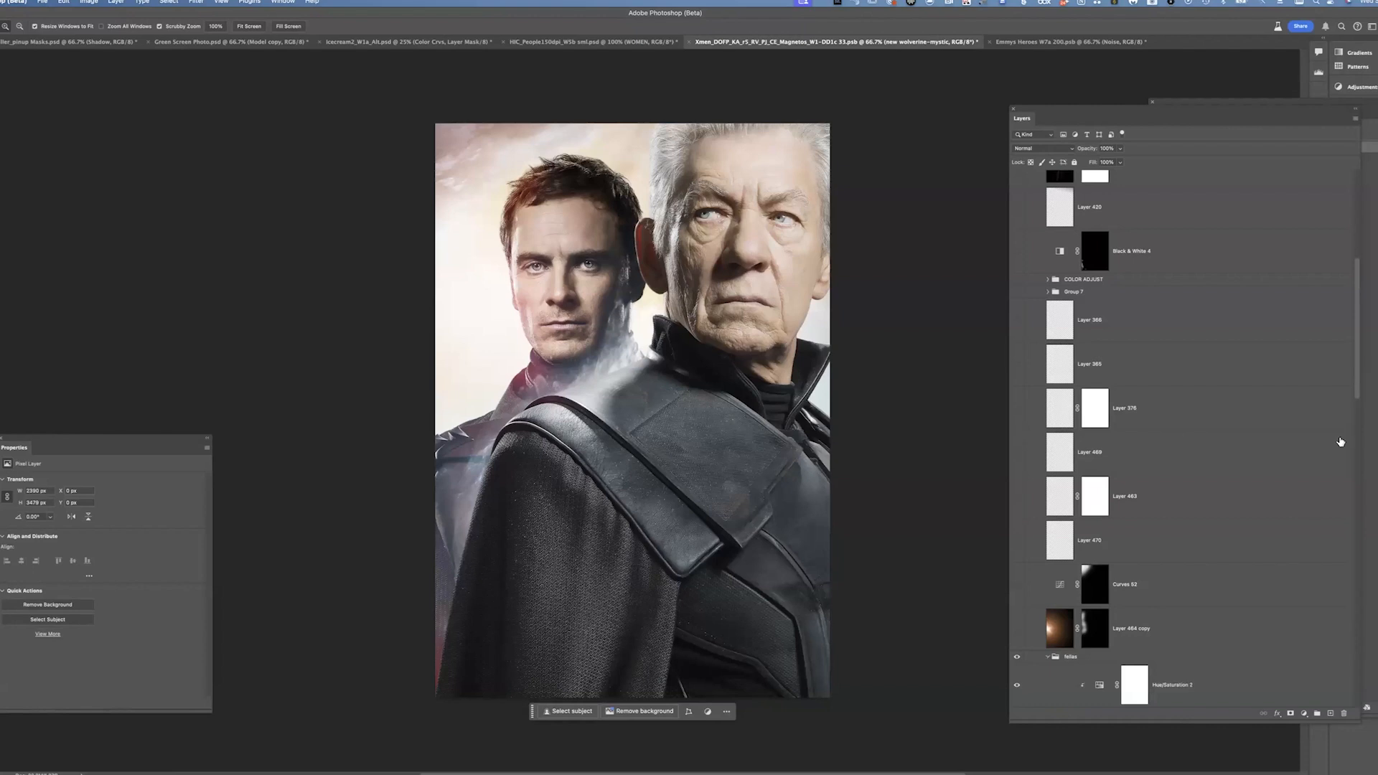
# Select the fellas group and toggle its Hue/Saturation, colour curves and lan Cleaned copy layers on and off
pyautogui.scroll(-5, 1357, 396)
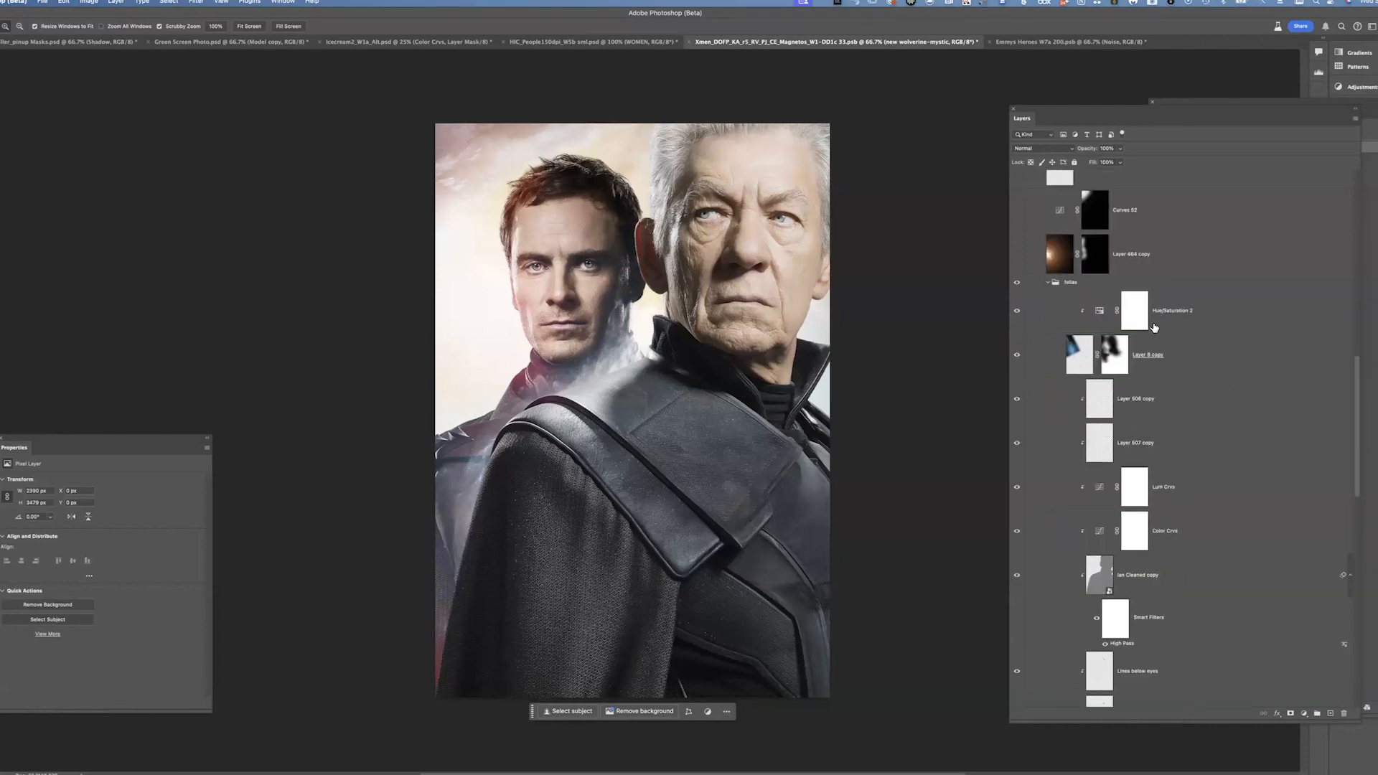
pyautogui.click(1081, 286)
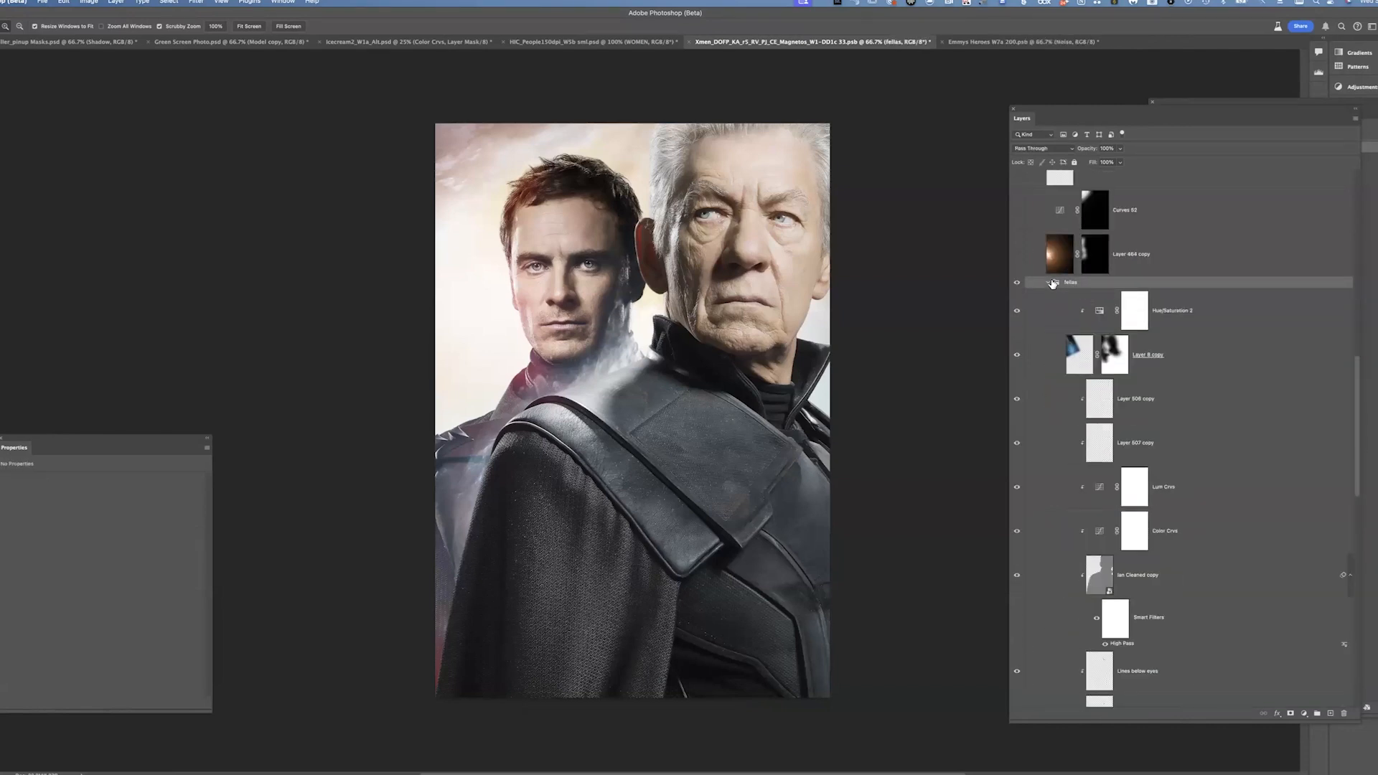
pyautogui.click(1017, 283)
pyautogui.click(1017, 282)
pyautogui.click(1017, 310)
pyautogui.click(1016, 531)
pyautogui.click(1017, 575)
pyautogui.click(1017, 671)
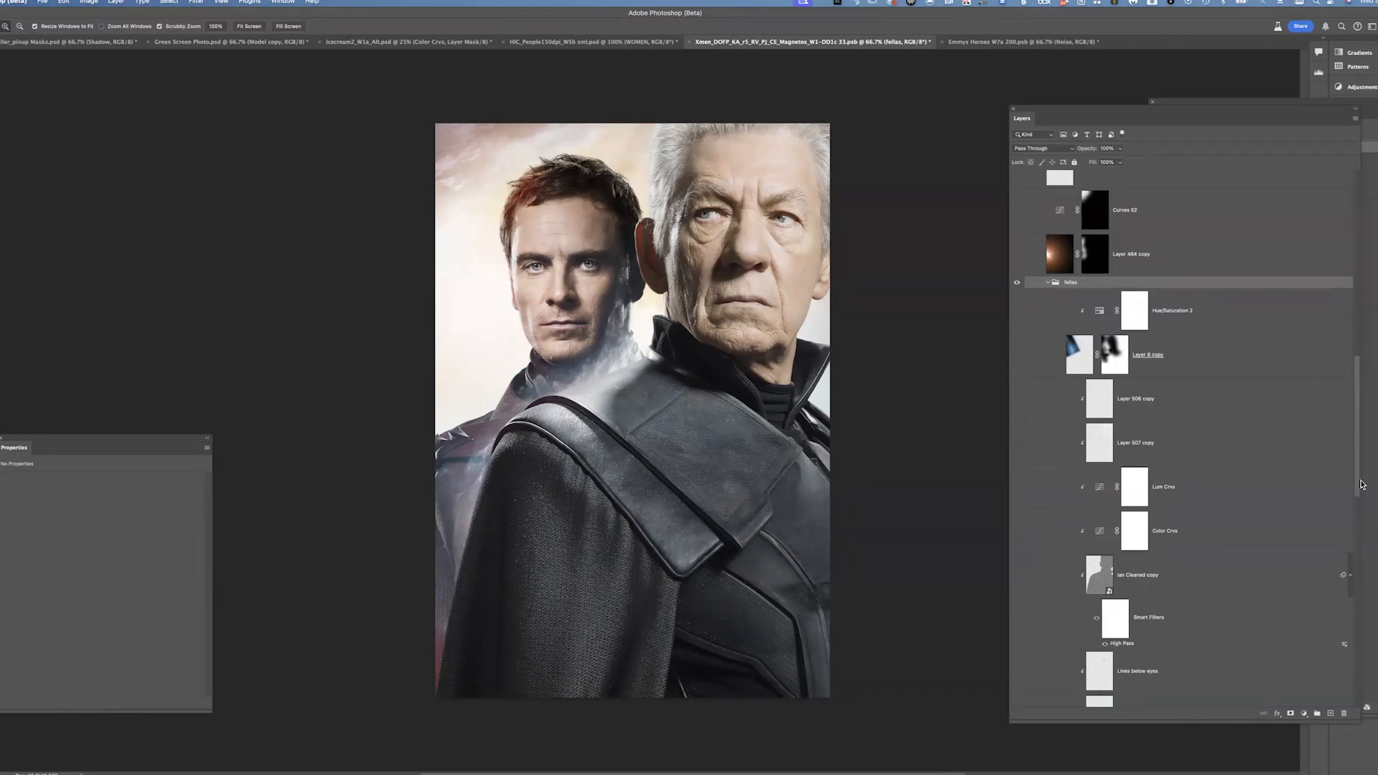
# Toggle the Magneto figure's planet, texture and Faceblender layers in the fellas group to isolate the base portrait
pyautogui.scroll(-2, 1359, 503)
pyautogui.scroll(-6, 1359, 531)
pyautogui.click(1017, 406)
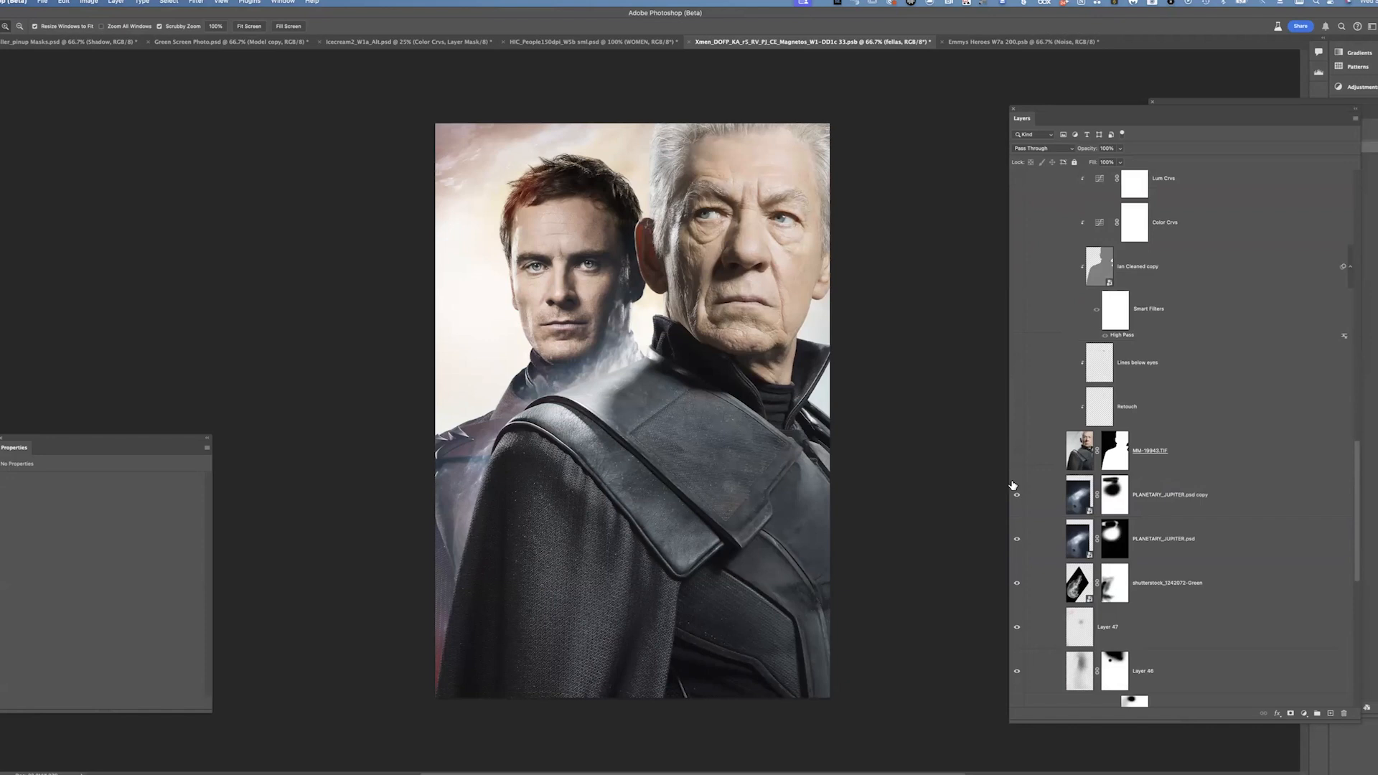
pyautogui.click(1016, 627)
pyautogui.click(1016, 671)
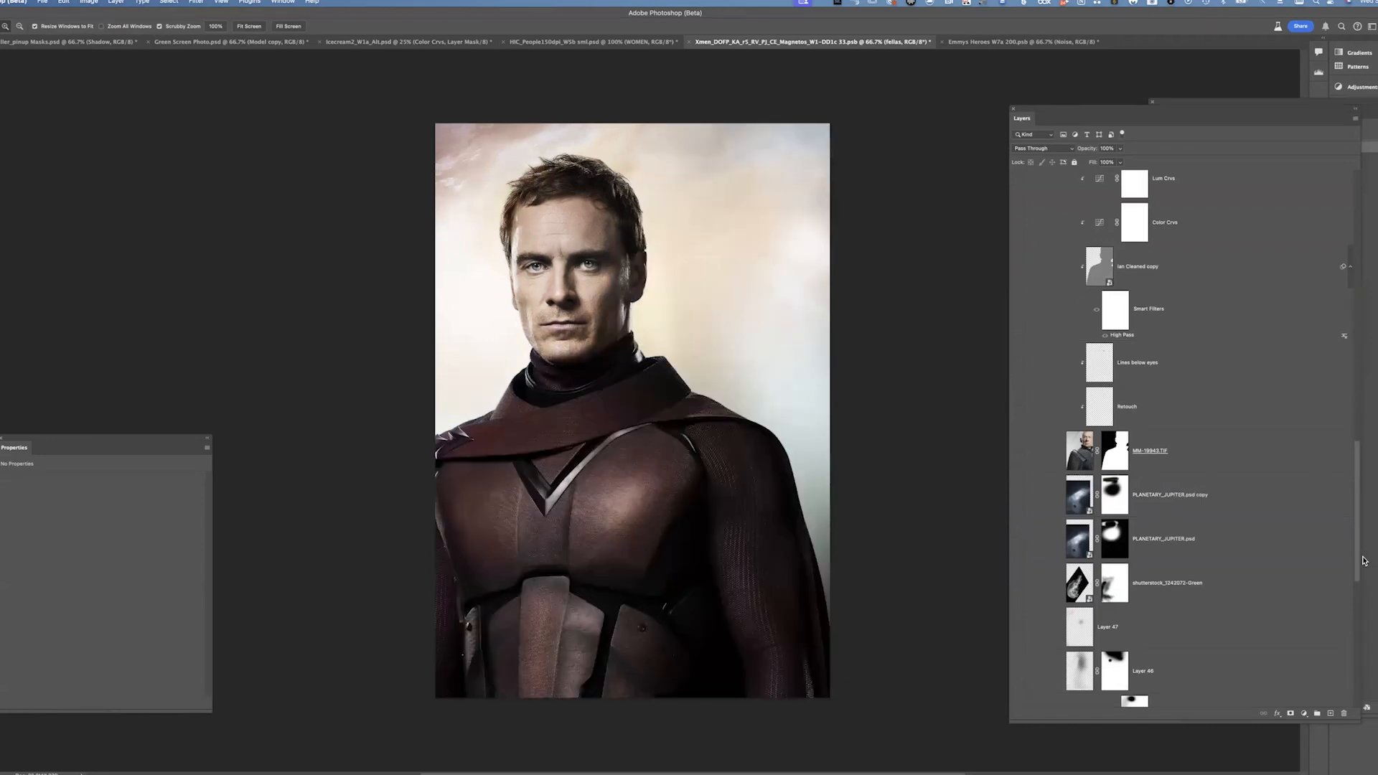
pyautogui.scroll(-7, 1352, 610)
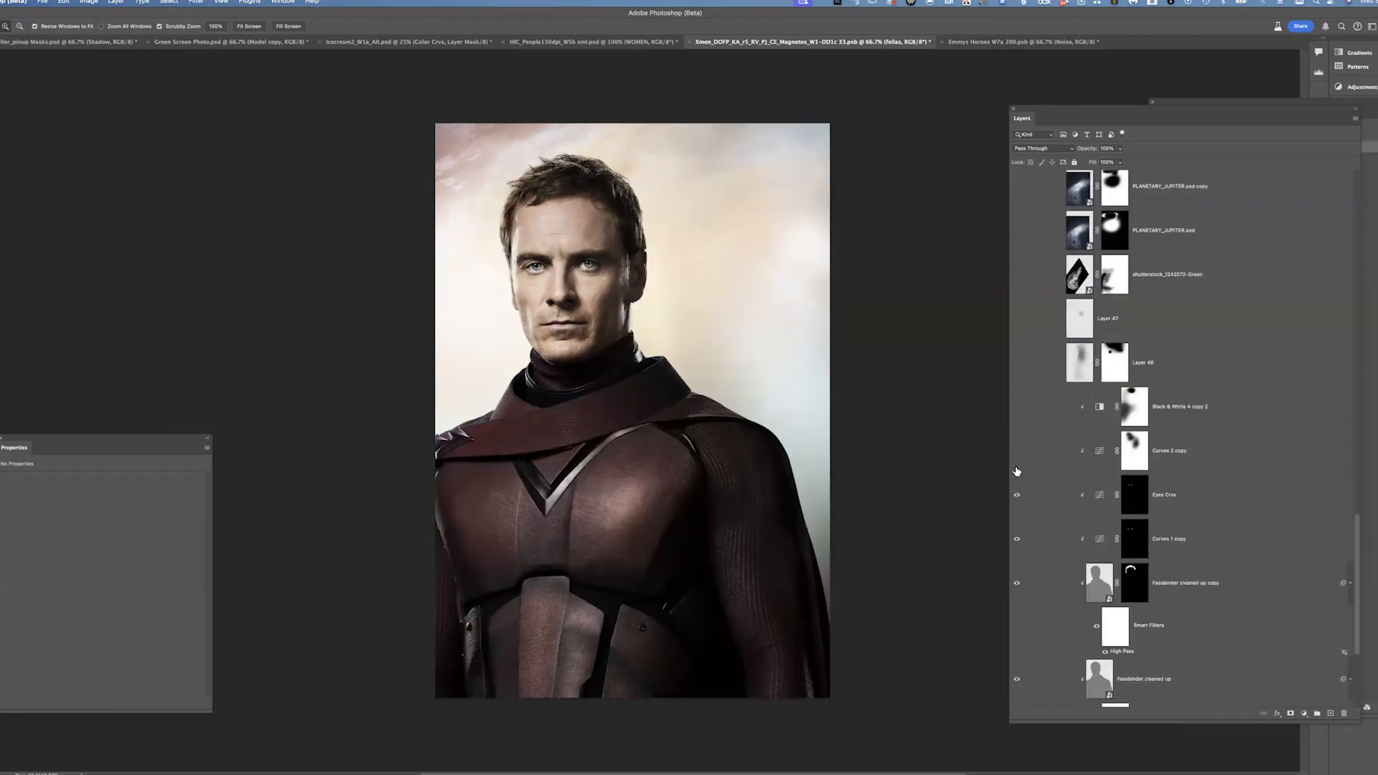
pyautogui.scroll(-4, 1353, 583)
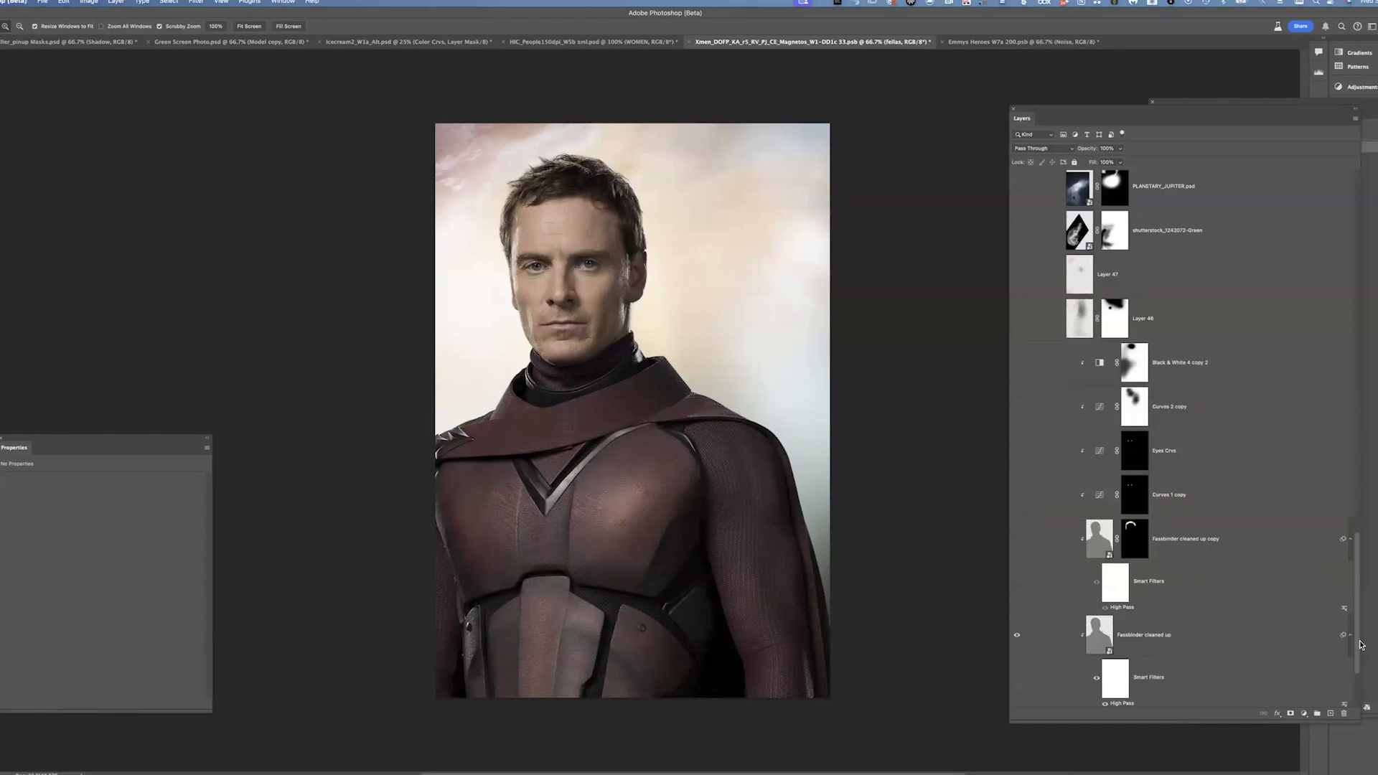
pyautogui.click(1016, 500)
pyautogui.click(1016, 596)
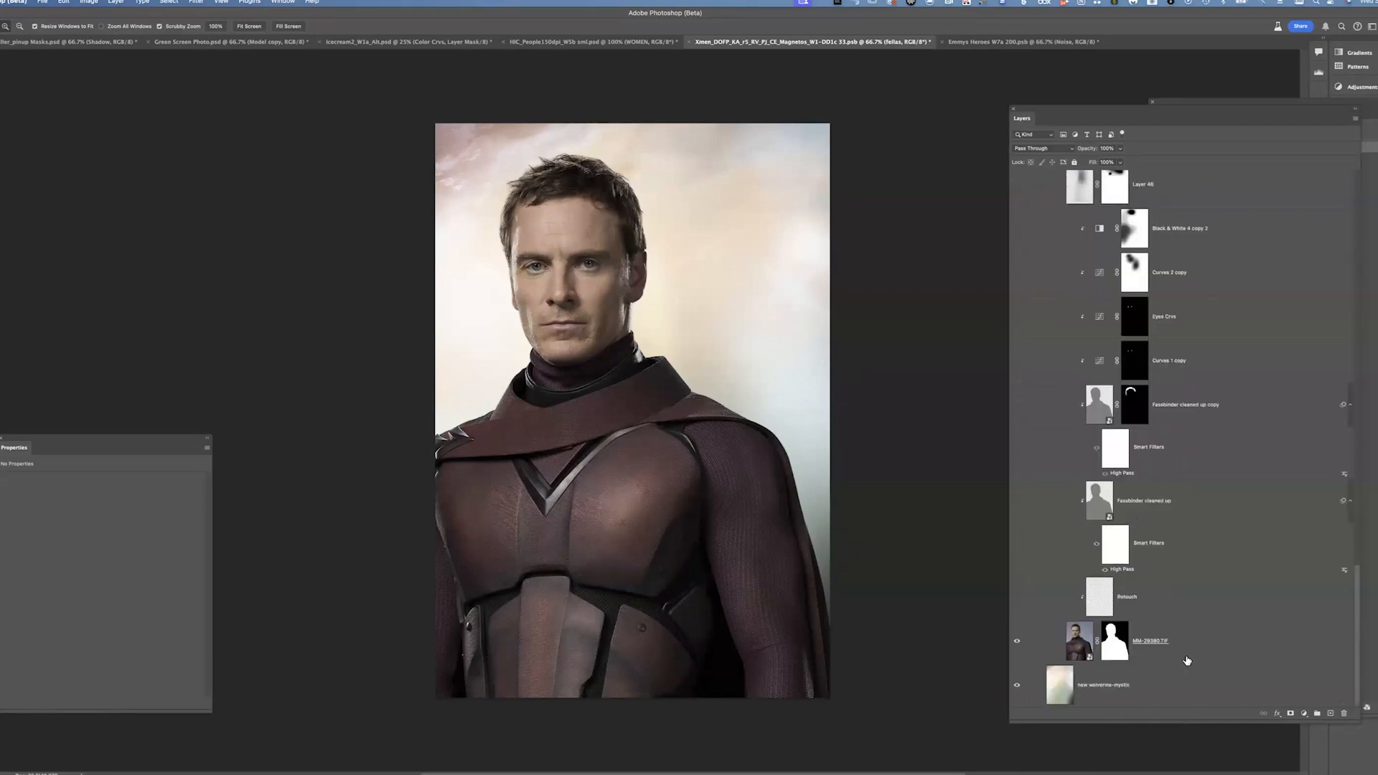
# Select the MM-29380.TIF layer and view its layer mask on its own before returning to the image
pyautogui.click(1187, 655)
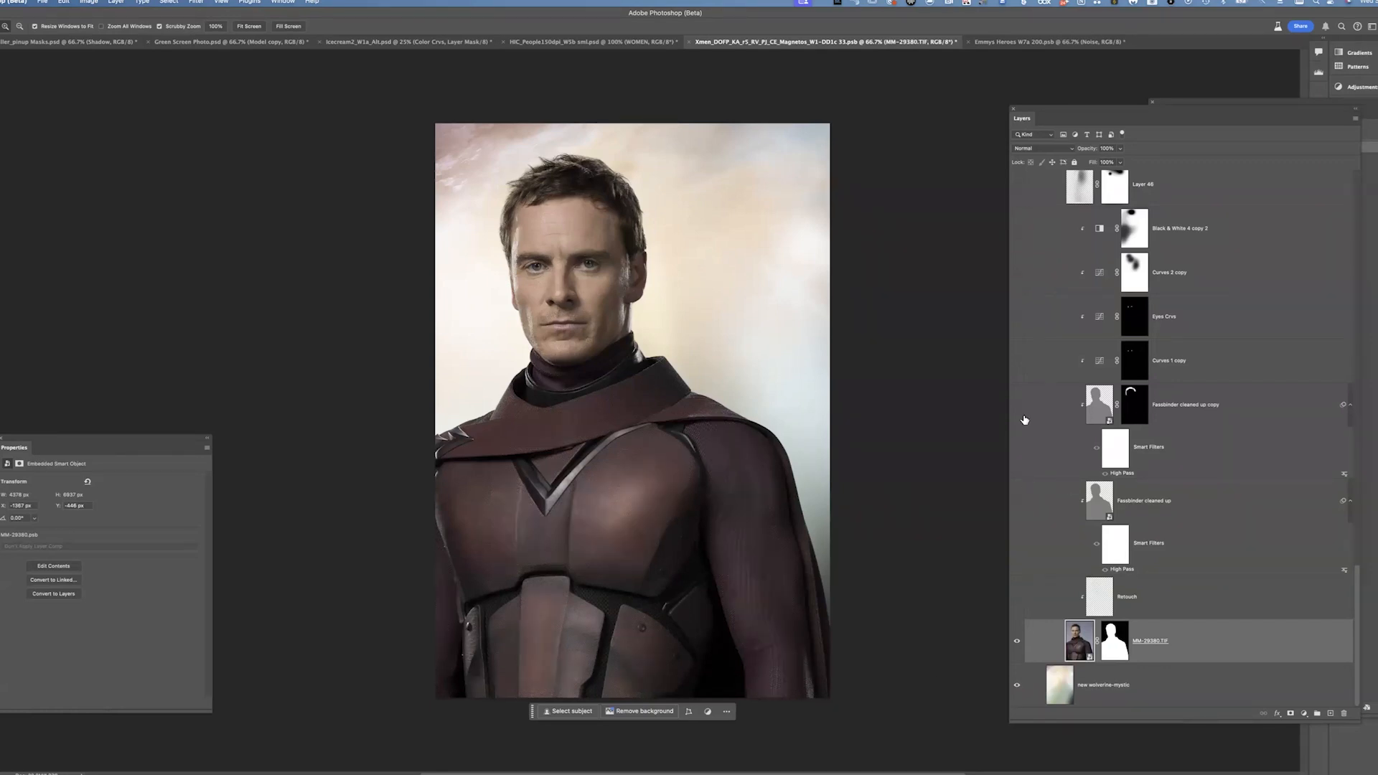
pyautogui.keyDown('alt'); pyautogui.click(1124, 645); pyautogui.keyUp('alt')
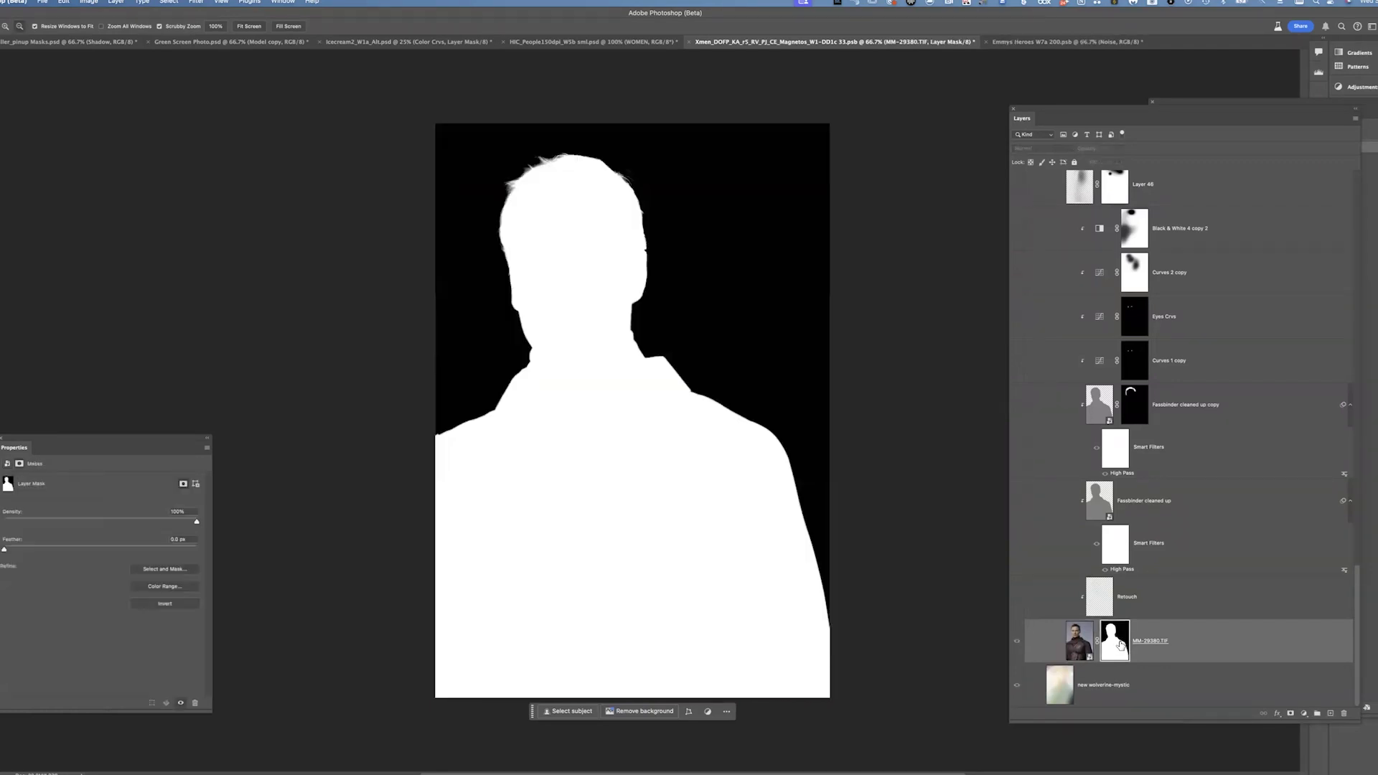
pyautogui.keyDown('alt'); pyautogui.click(1122, 649); pyautogui.keyUp('alt')
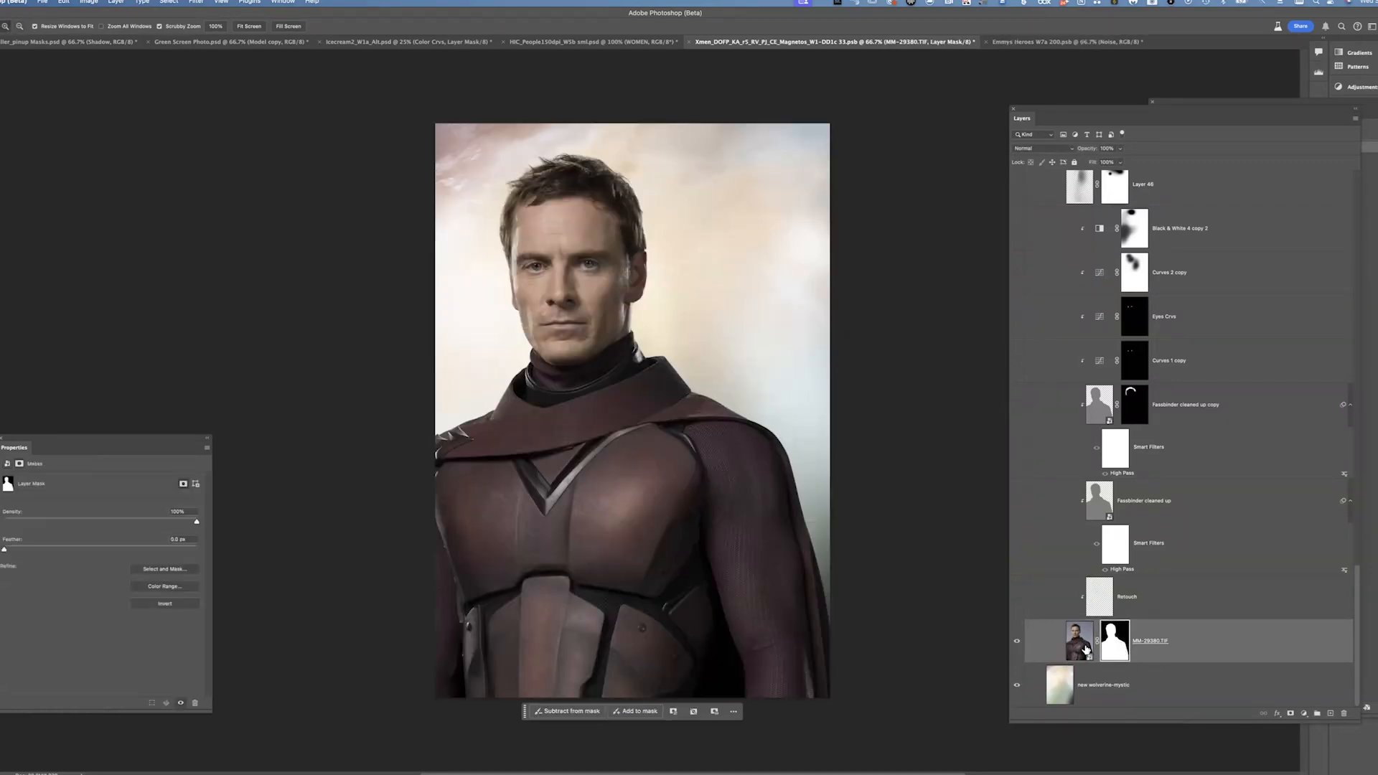
# Open the MM-29380.TIF smart object's contents to inspect the original photo, then close it
pyautogui.doubleClick(1085, 648)
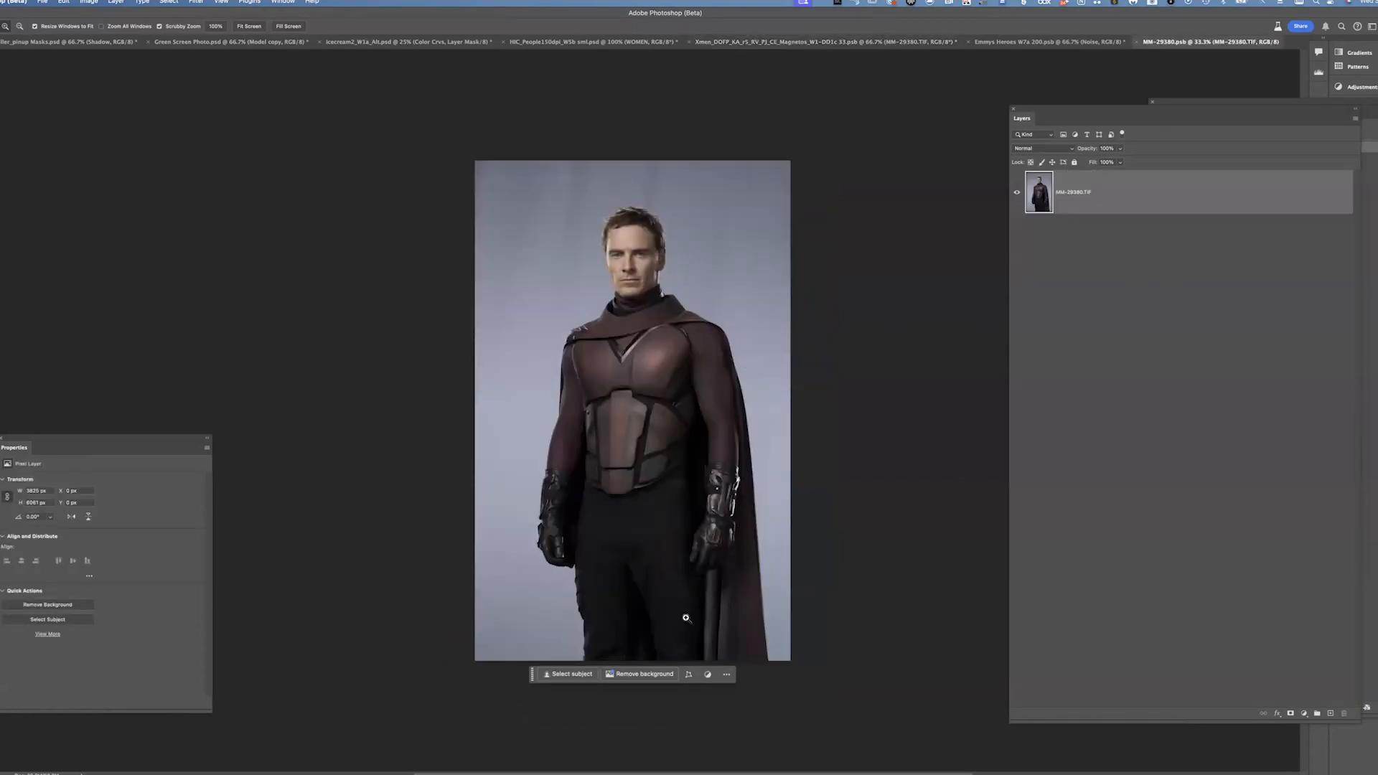
pyautogui.moveTo(643, 315); pyautogui.dragTo(747, 761)
pyautogui.moveTo(1077, 110); pyautogui.dragTo(864, 461)
pyautogui.press('super+w')
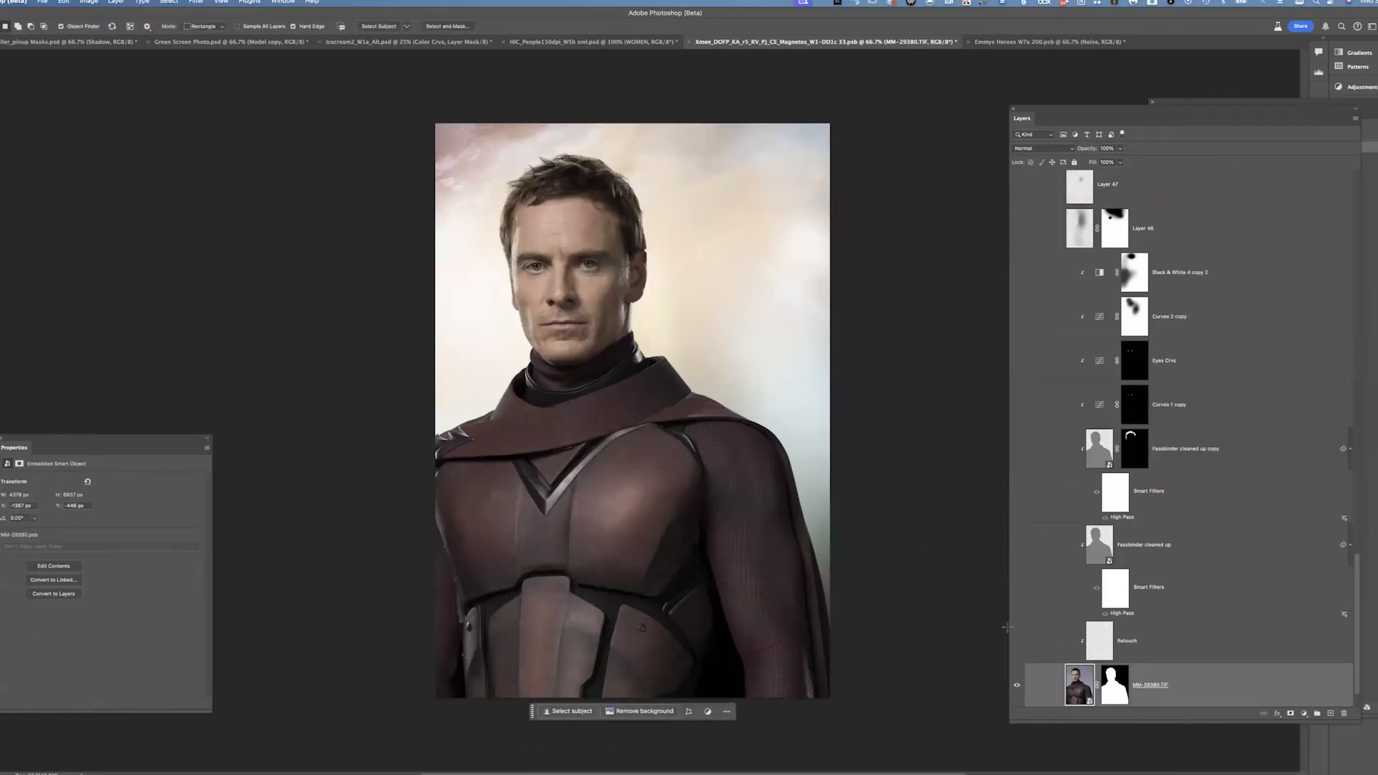
# Zoom into Magneto's face and toggle the Retouch layer on and off to compare the skin
pyautogui.press('z')
pyautogui.moveTo(610, 294); pyautogui.dragTo(1018, 644)
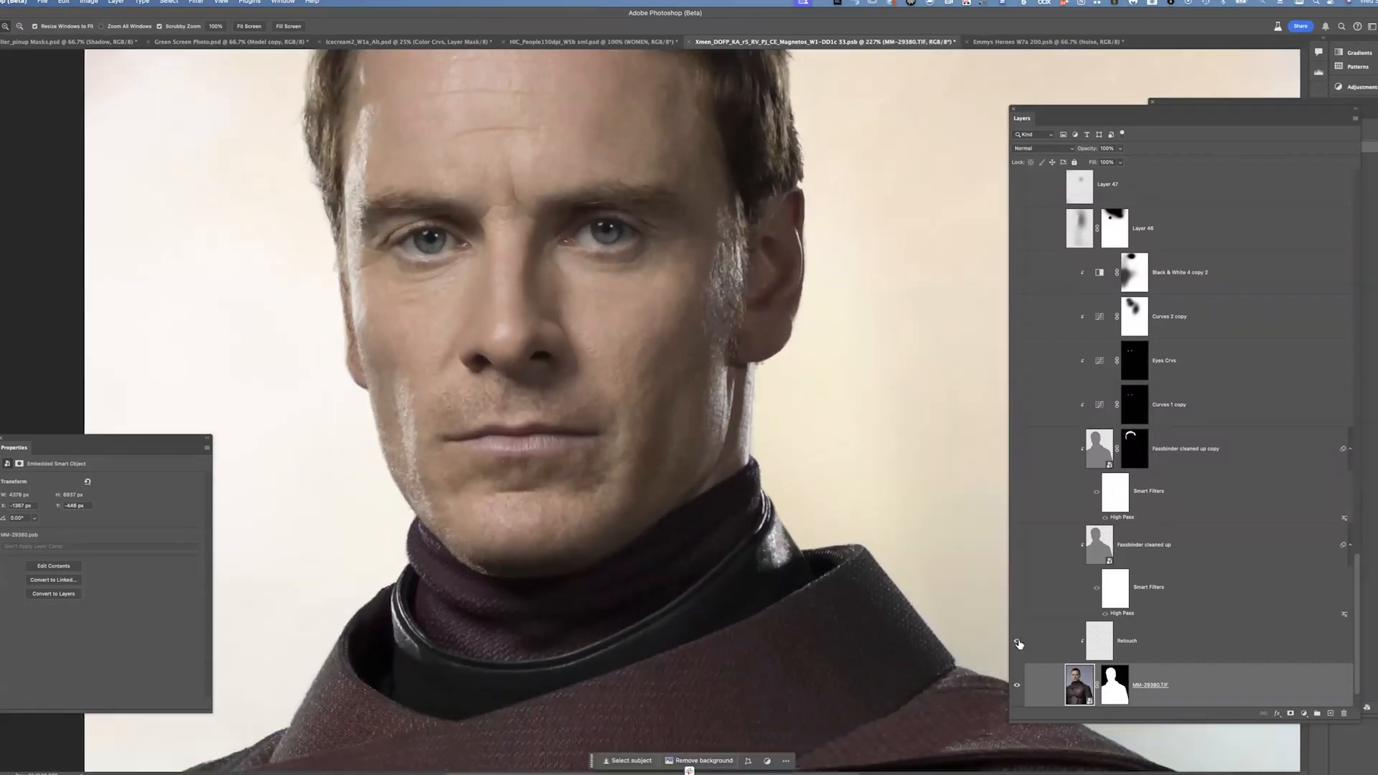
pyautogui.click(1018, 643)
pyautogui.click(1017, 643)
pyautogui.click(1021, 646)
pyautogui.click(1019, 644)
pyautogui.click(1019, 644)
pyautogui.click(1017, 643)
pyautogui.hotkey('ctrl', '-')
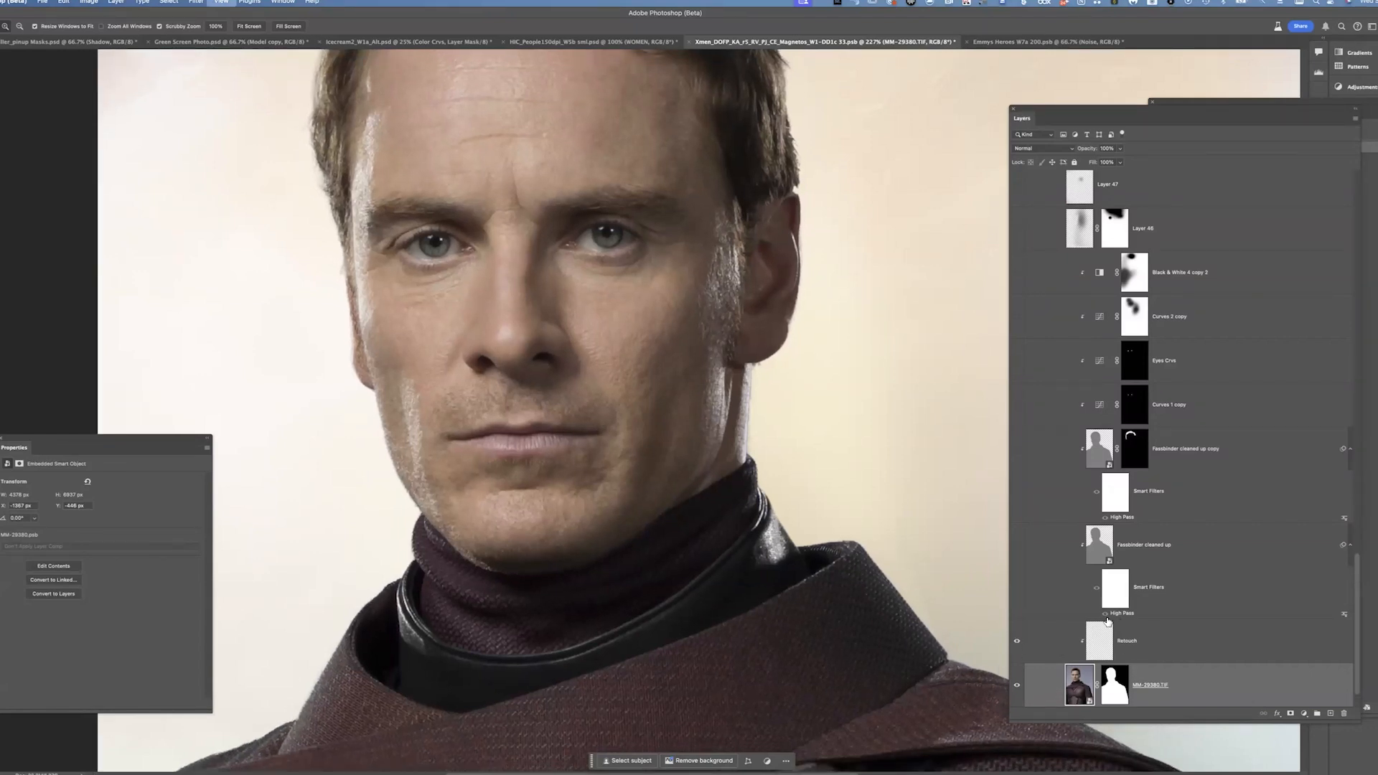
# Turn on and select the Faceblender cleaned up layer, then check its Linear Light blend mode
pyautogui.click(1016, 545)
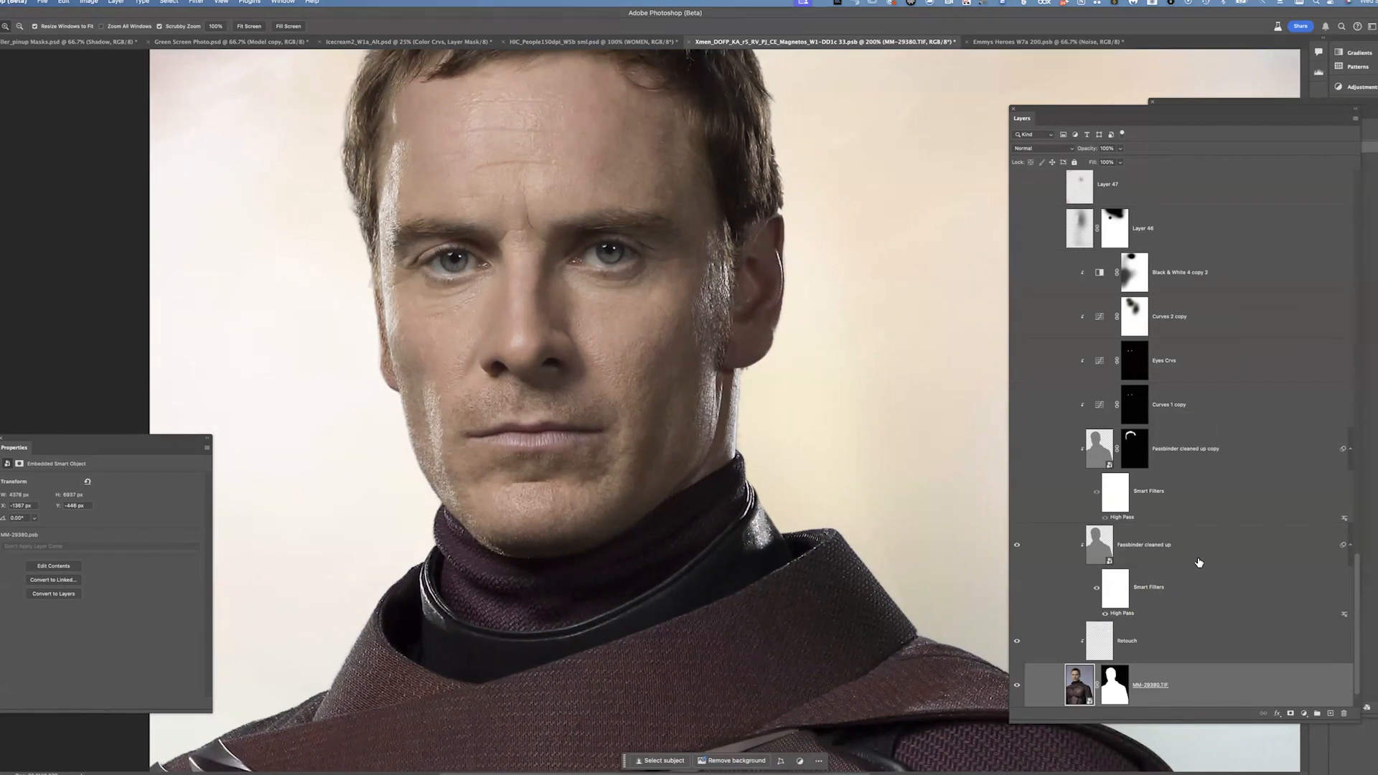
pyautogui.click(1217, 551)
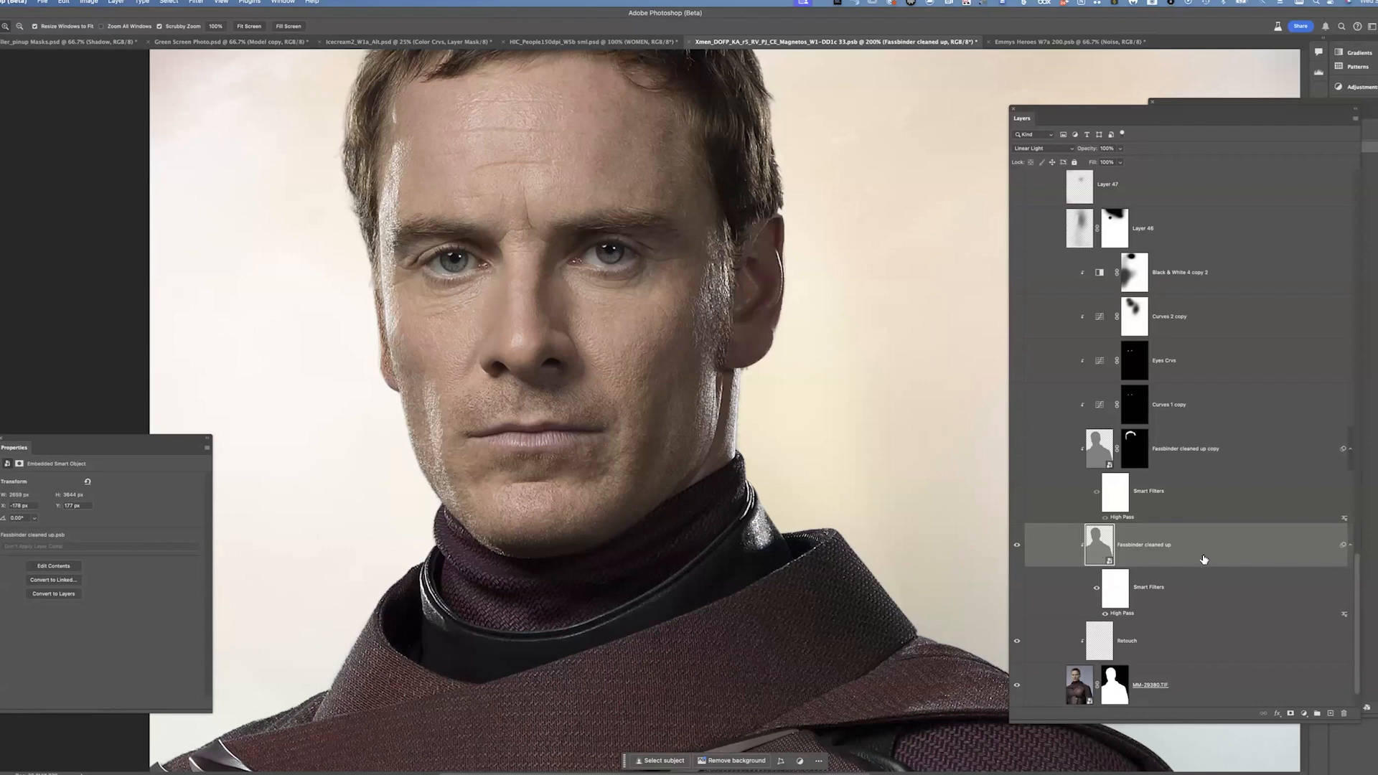
pyautogui.click(1046, 148)
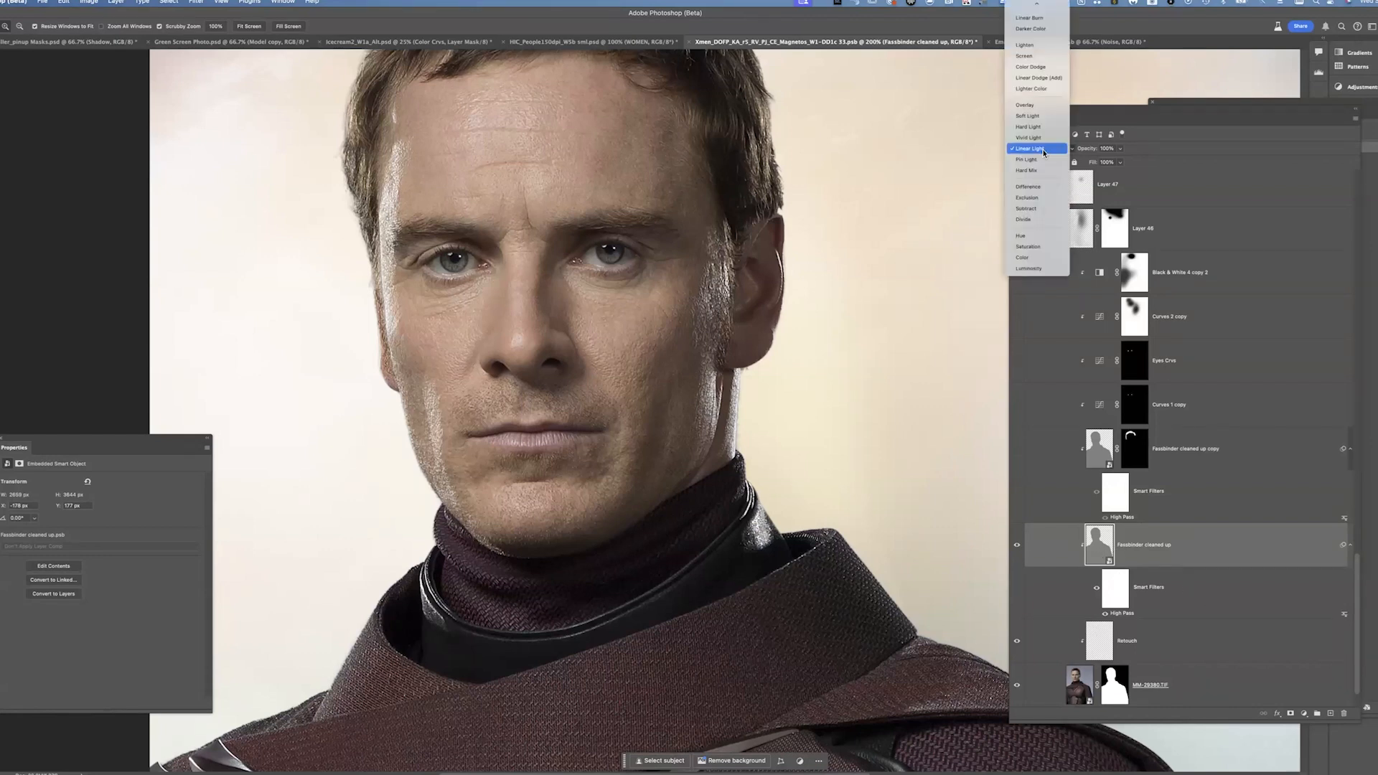
pyautogui.click(1030, 149)
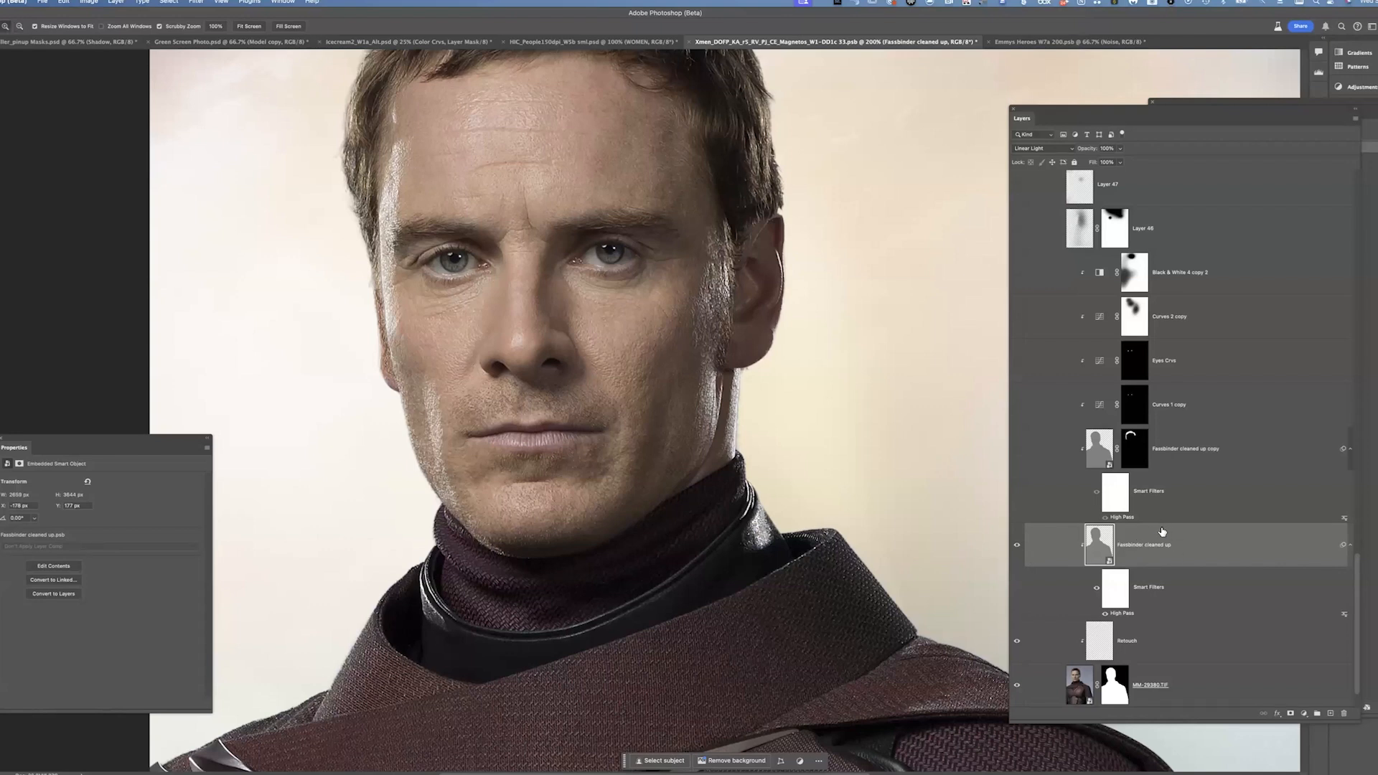
# Duplicate the Faceblender cleaned up layer into a new document and zoom into it
pyautogui.press('alt+super+j')
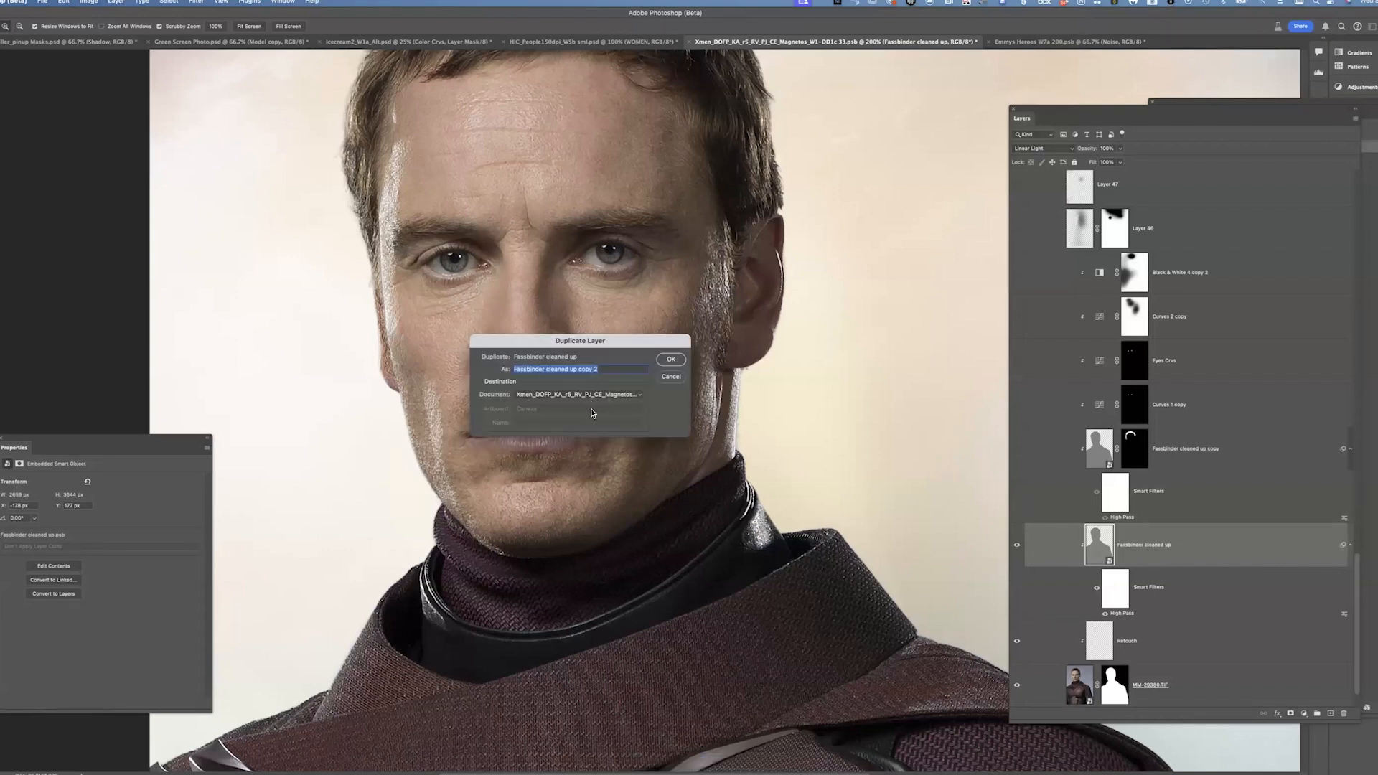
pyautogui.click(593, 395)
pyautogui.click(593, 417)
pyautogui.click(671, 360)
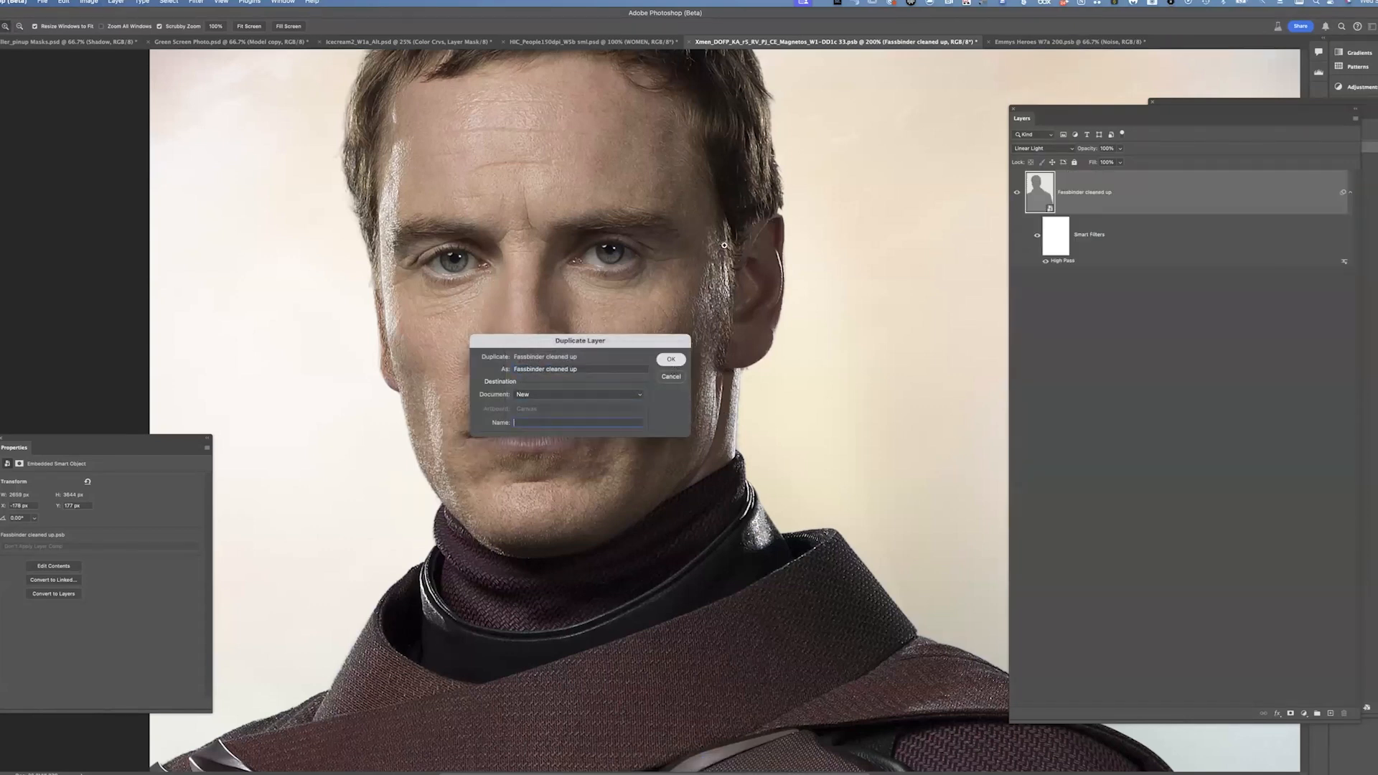
pyautogui.click(682, 336)
pyautogui.moveTo(676, 335); pyautogui.dragTo(826, 555)
pyautogui.moveTo(747, 412); pyautogui.dragTo(798, 514)
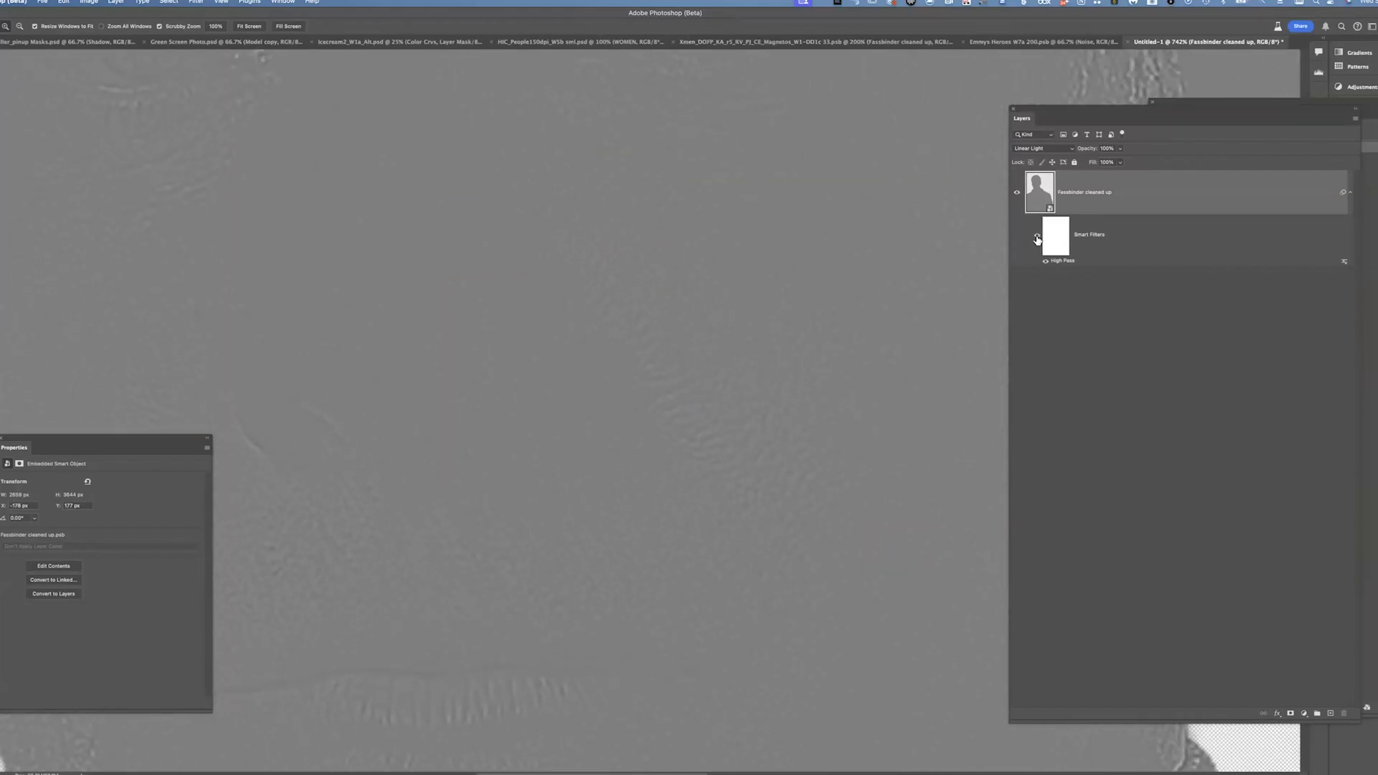
# Toggle the layer's High Pass smart filter off and on to compare the photo with the filtered detail
pyautogui.click(1037, 236)
pyautogui.click(1038, 238)
pyautogui.click(1039, 240)
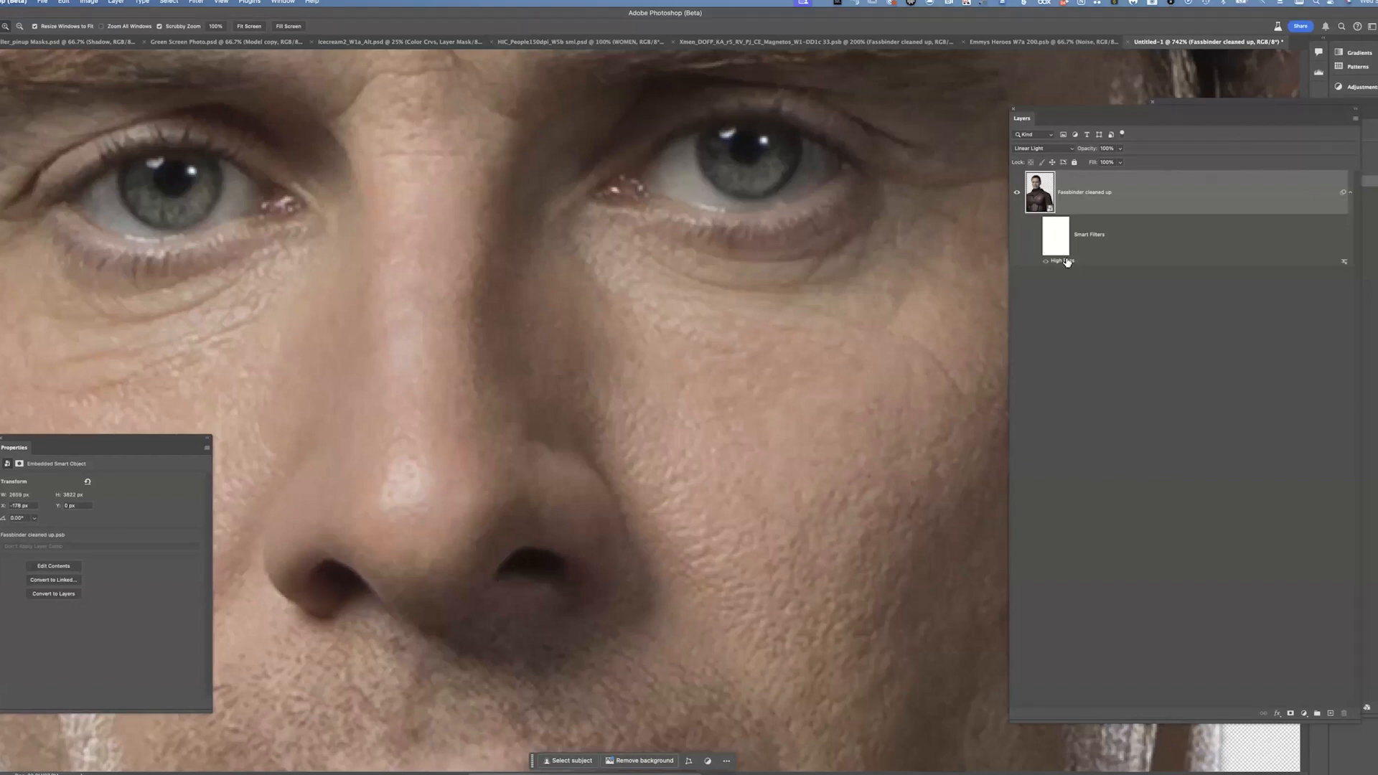
pyautogui.click(1039, 239)
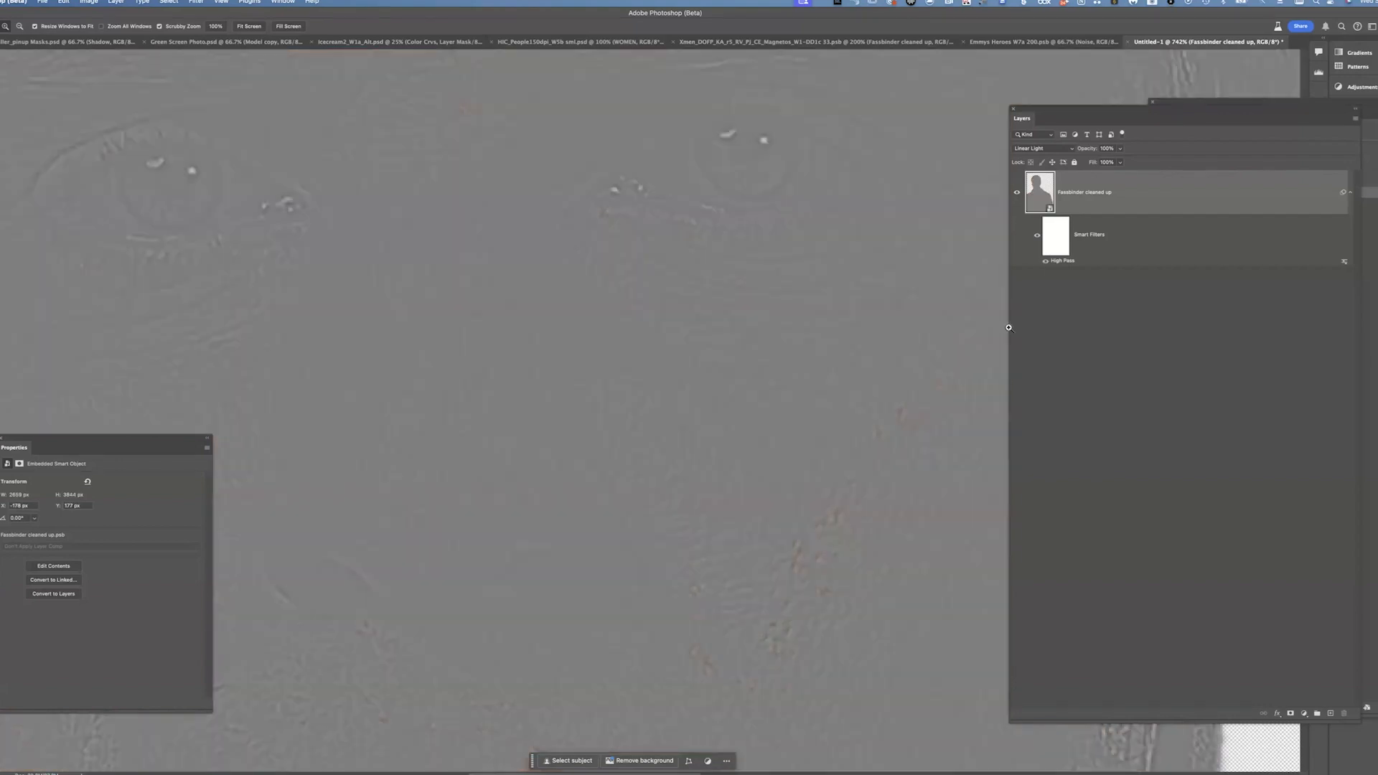
# Examine the High Pass texture across the face and review the layer's blend mode options
pyautogui.moveTo(832, 486); pyautogui.dragTo(649, 308)
pyautogui.moveTo(763, 449); pyautogui.dragTo(763, 320)
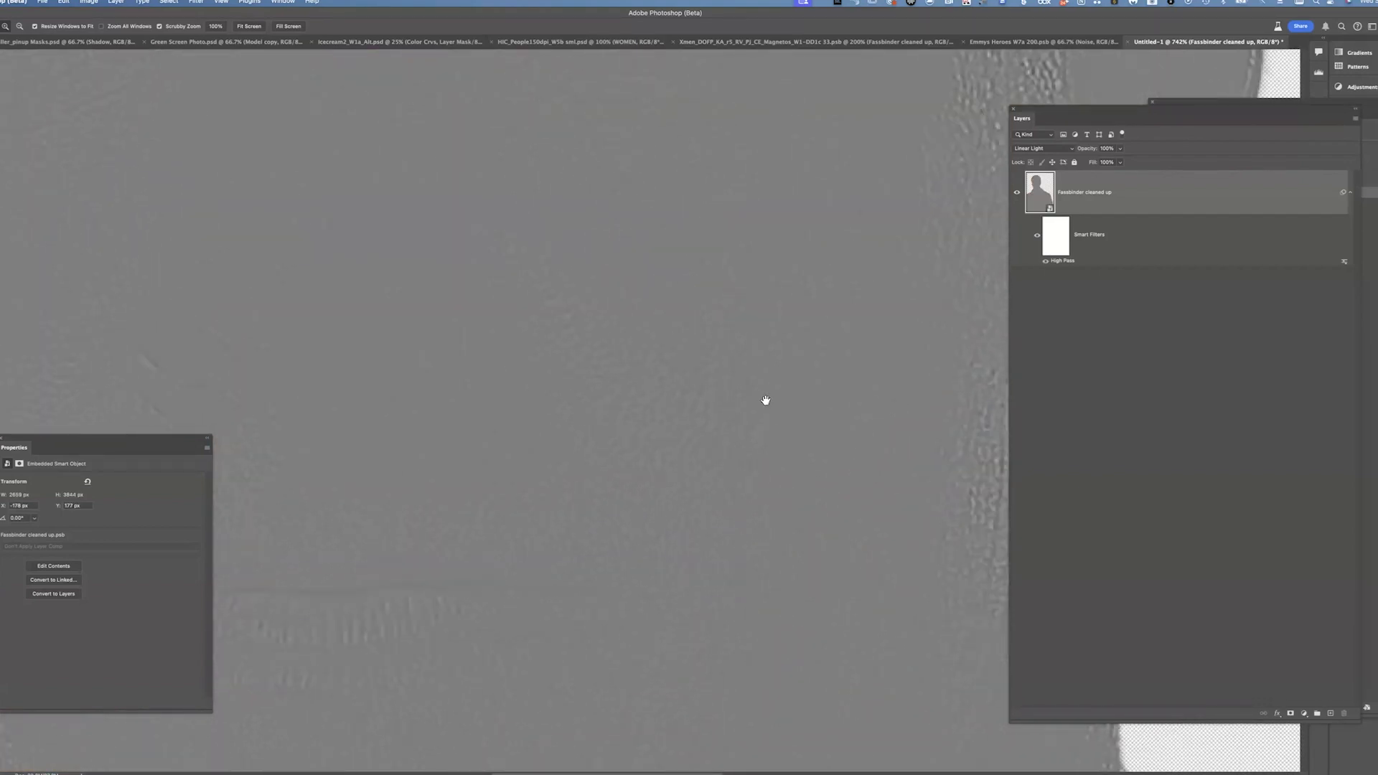
pyautogui.moveTo(567, 208); pyautogui.dragTo(545, 378)
pyautogui.moveTo(513, 259); pyautogui.dragTo(593, 409)
pyautogui.moveTo(528, 295); pyautogui.dragTo(538, 347)
pyautogui.moveTo(741, 186); pyautogui.dragTo(773, 442)
pyautogui.moveTo(957, 330); pyautogui.dragTo(930, 240)
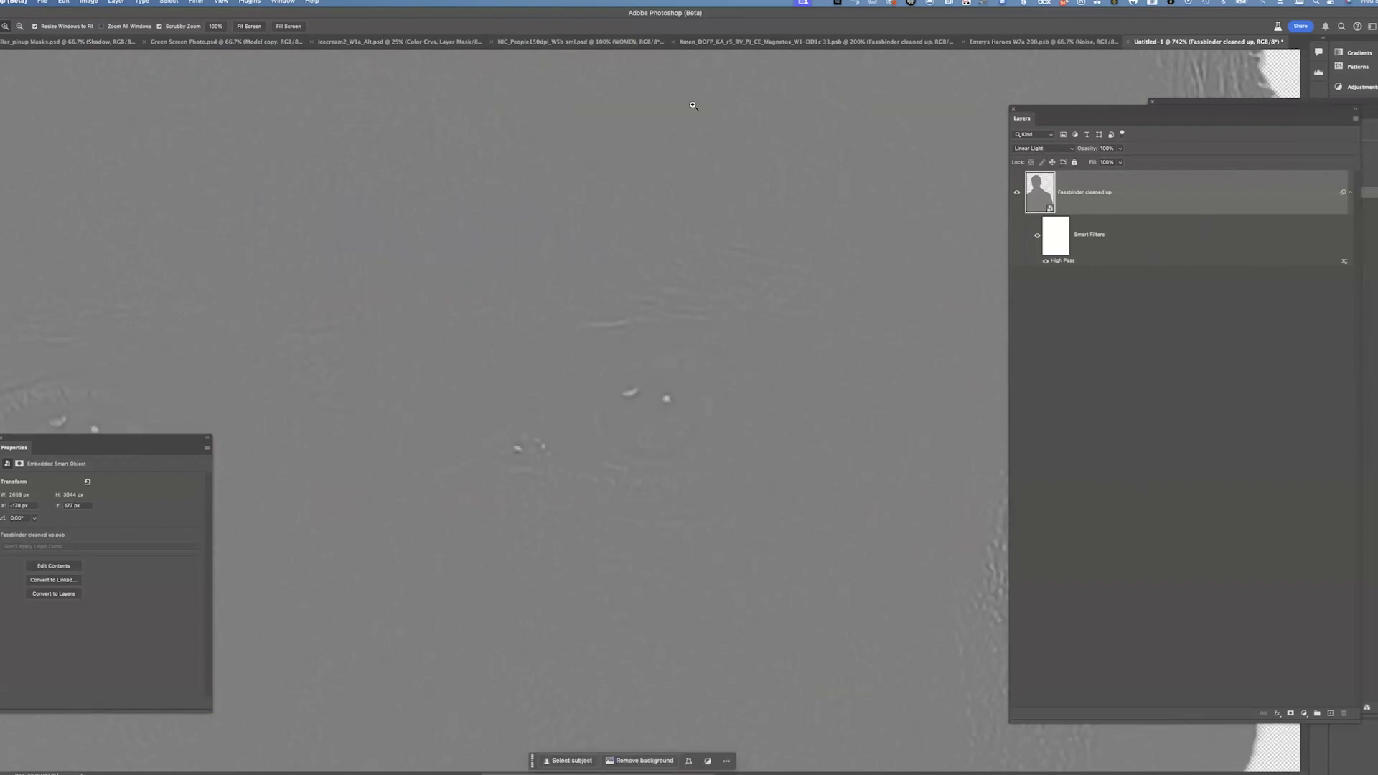
pyautogui.click(1050, 150)
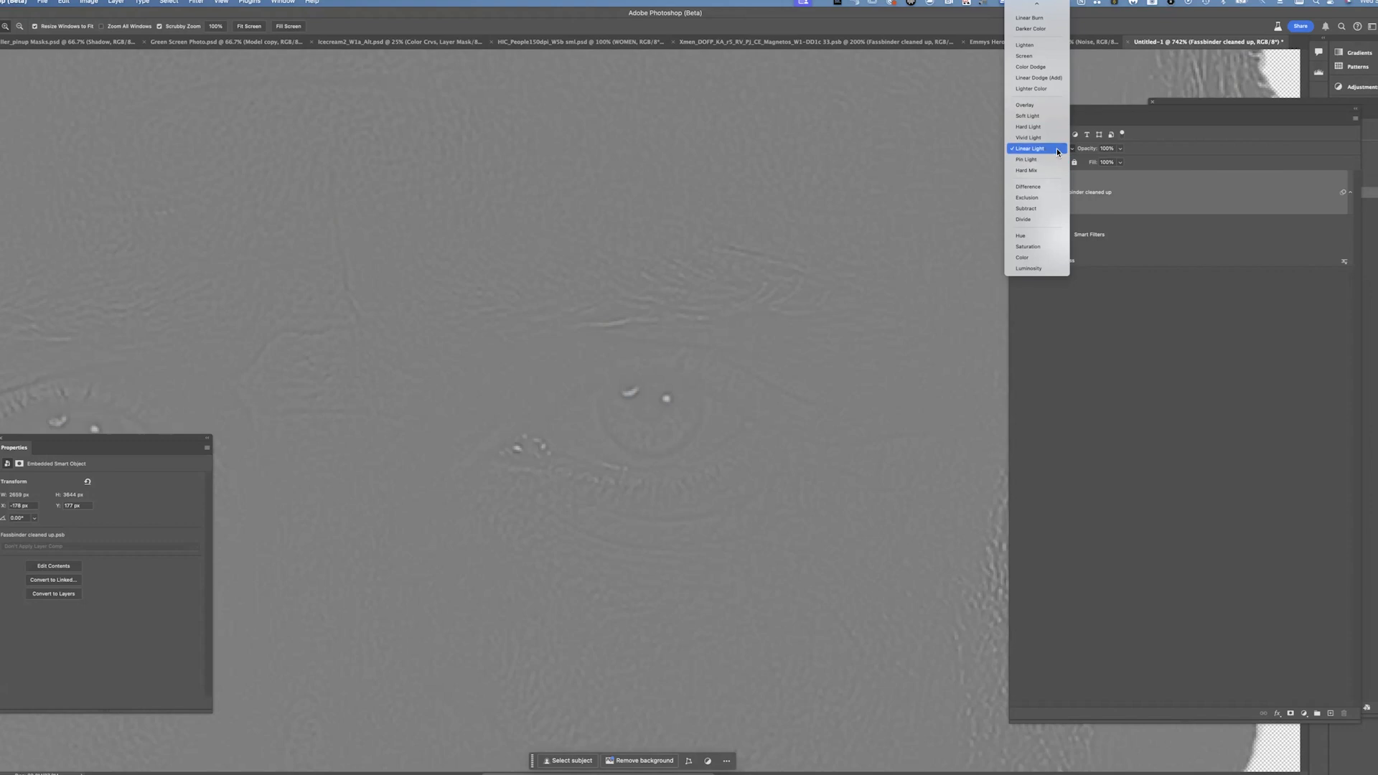
pyautogui.click(1054, 137)
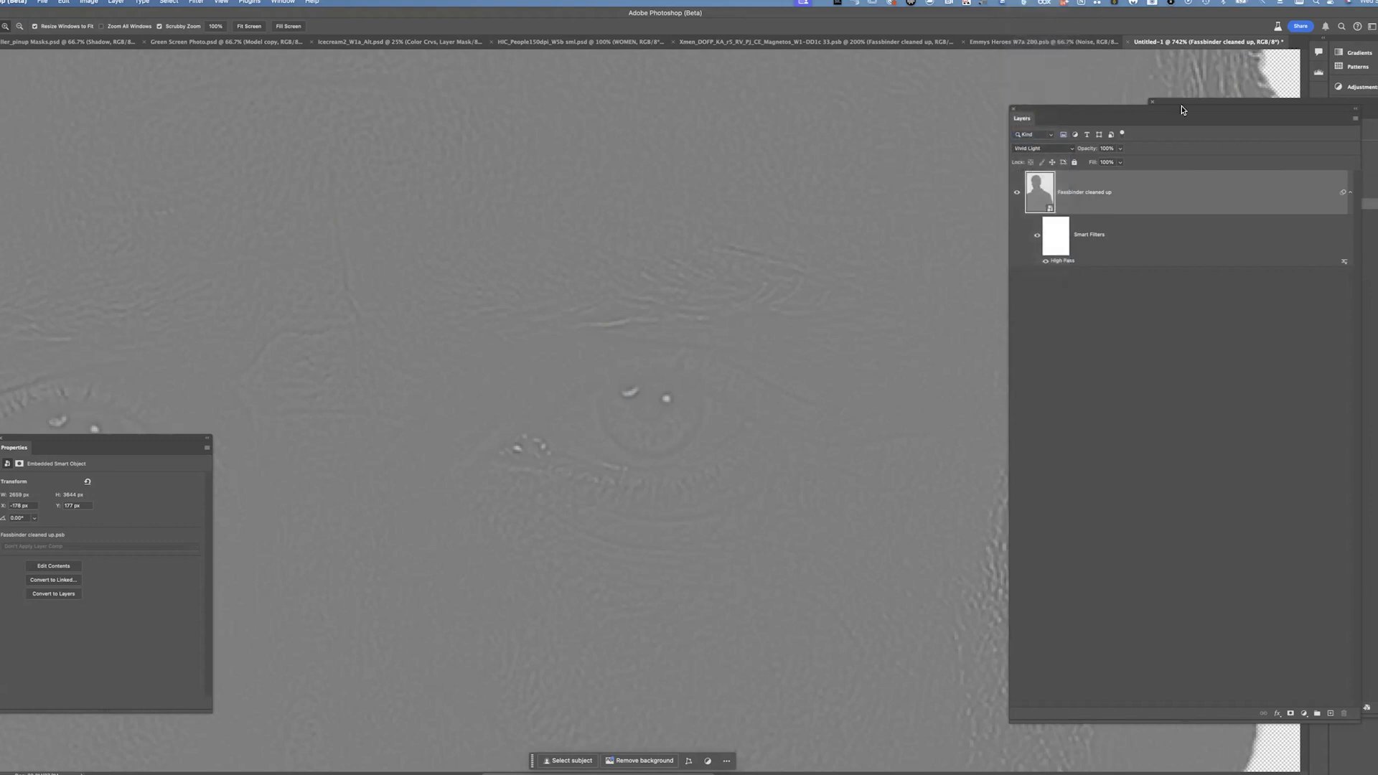
# Return to the Magneto poster document and toggle the Faceblender cleaned up copy layer's visibility
pyautogui.click(1028, 42)
pyautogui.click(720, 48)
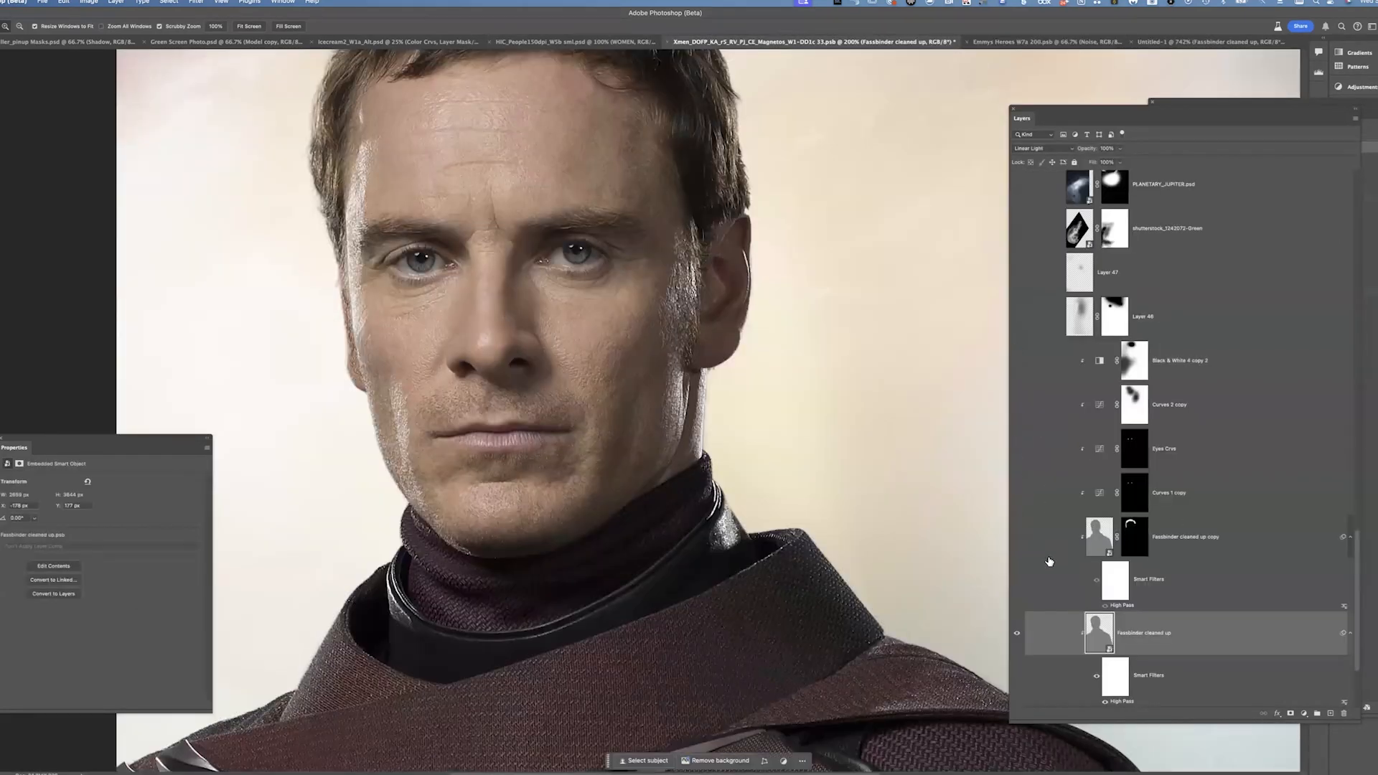
pyautogui.click(1017, 536)
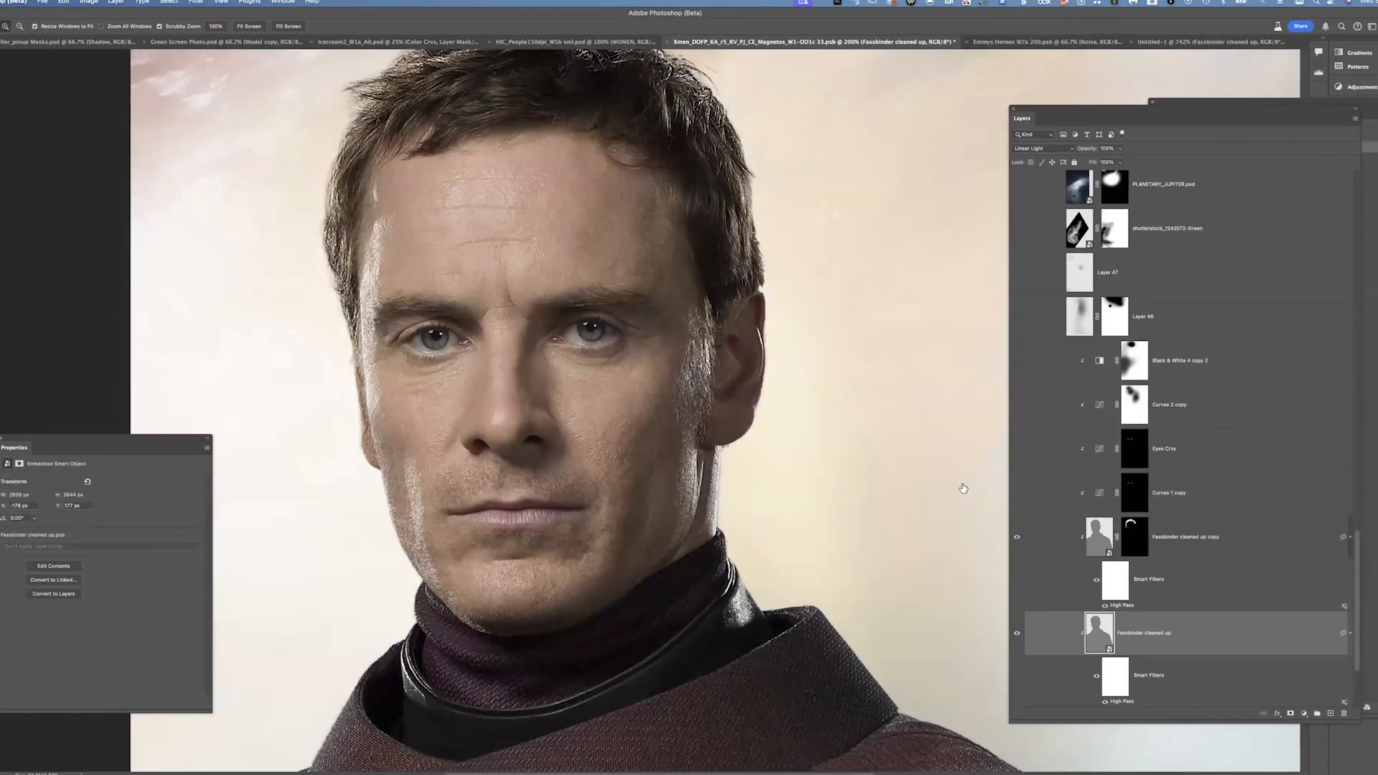
pyautogui.click(1016, 537)
pyautogui.click(1016, 538)
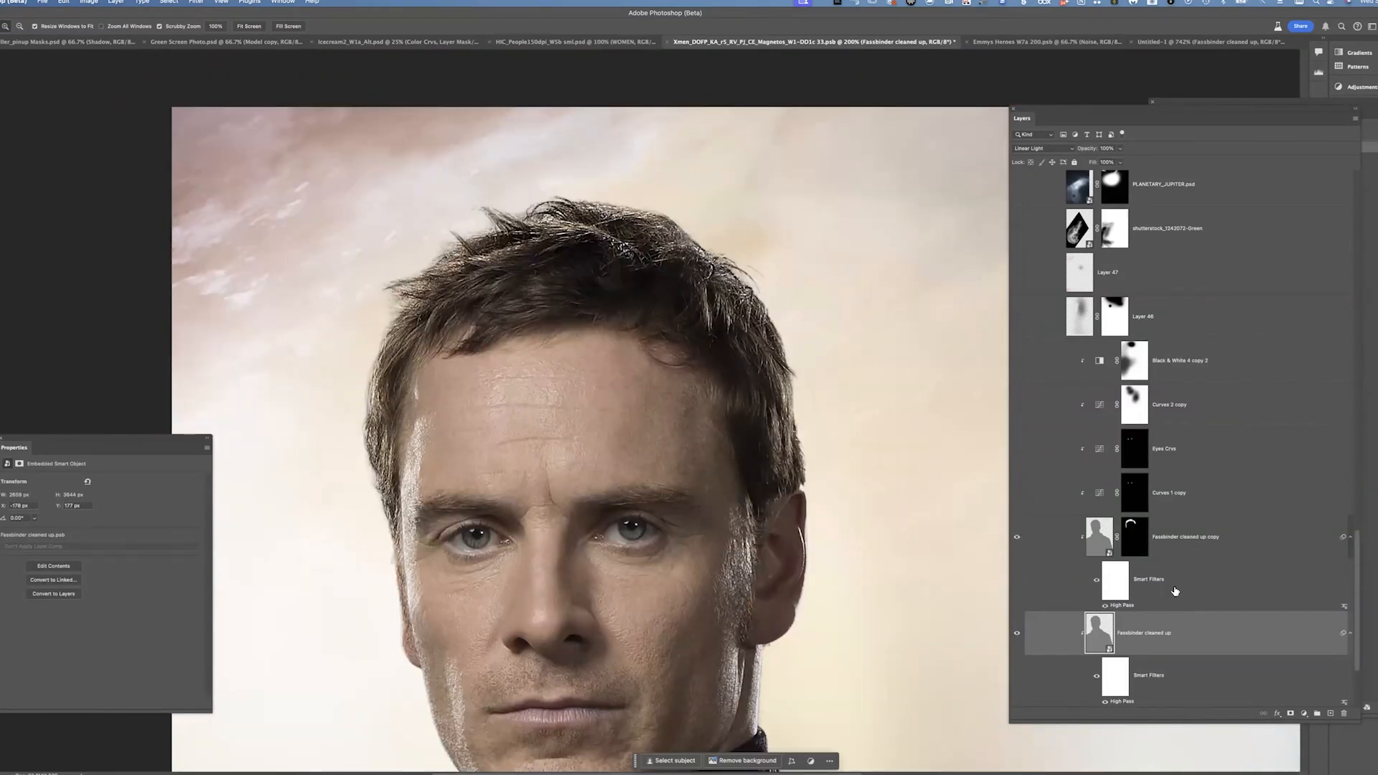
# View the Faceblender cleaned up copy layer's mask on its own, then return to the image
pyautogui.keyDown('alt'); pyautogui.click(1139, 538); pyautogui.keyUp('alt')
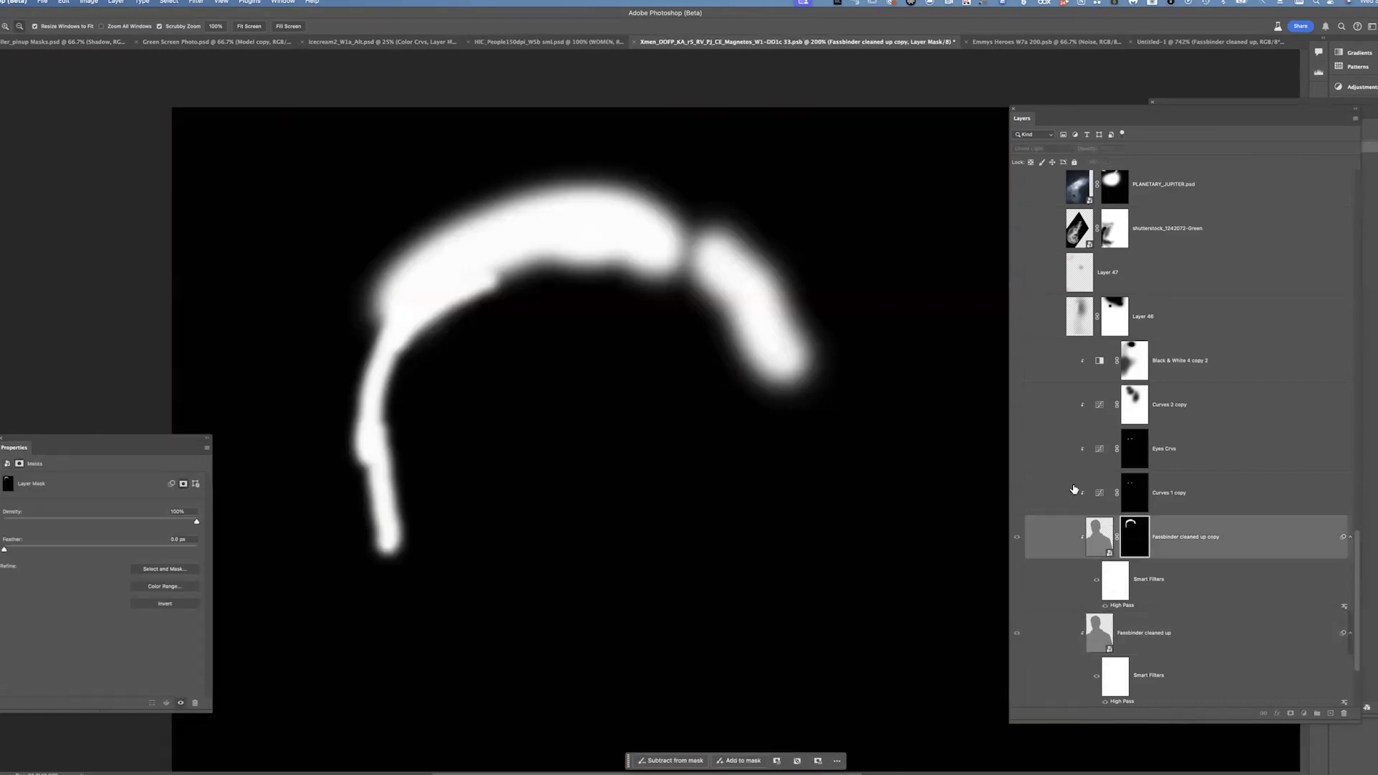
pyautogui.keyDown('alt'); pyautogui.click(1138, 537); pyautogui.keyUp('alt')
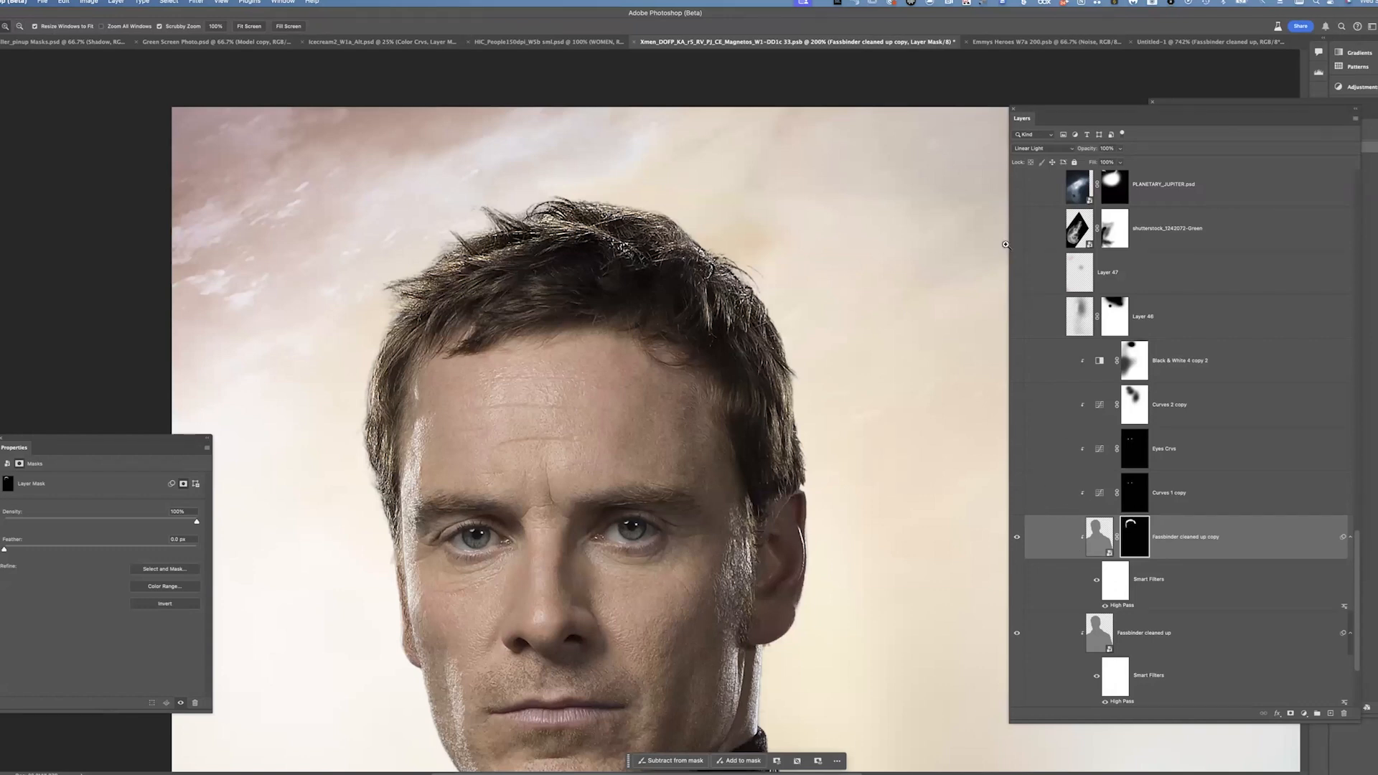
# Turn on the Curves 1 copy, Eyes Crvs, Curves 2 copy and Black & White 4 copy 2 adjustment layers
pyautogui.moveTo(1022, 508); pyautogui.dragTo(1016, 449)
pyautogui.click(1018, 360)
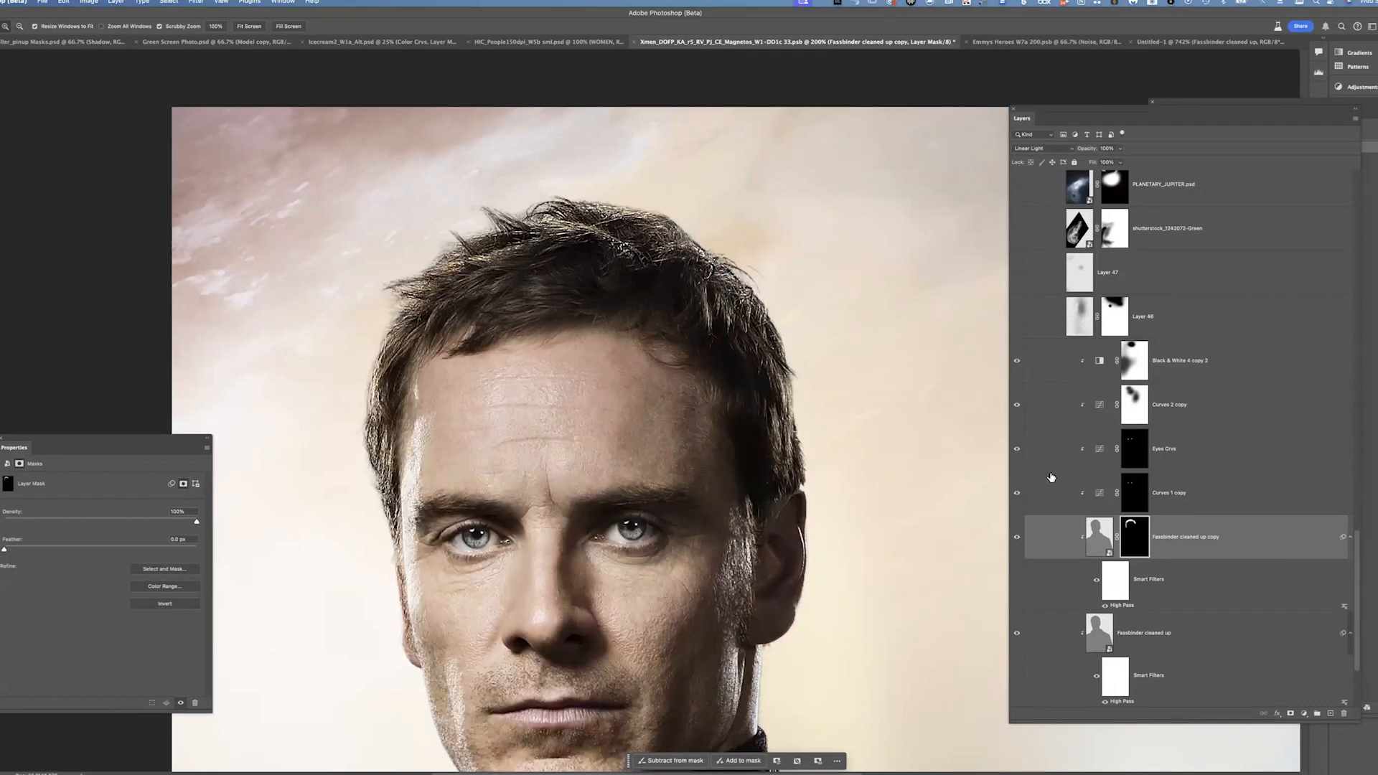
pyautogui.click(1017, 366)
pyautogui.click(1209, 361)
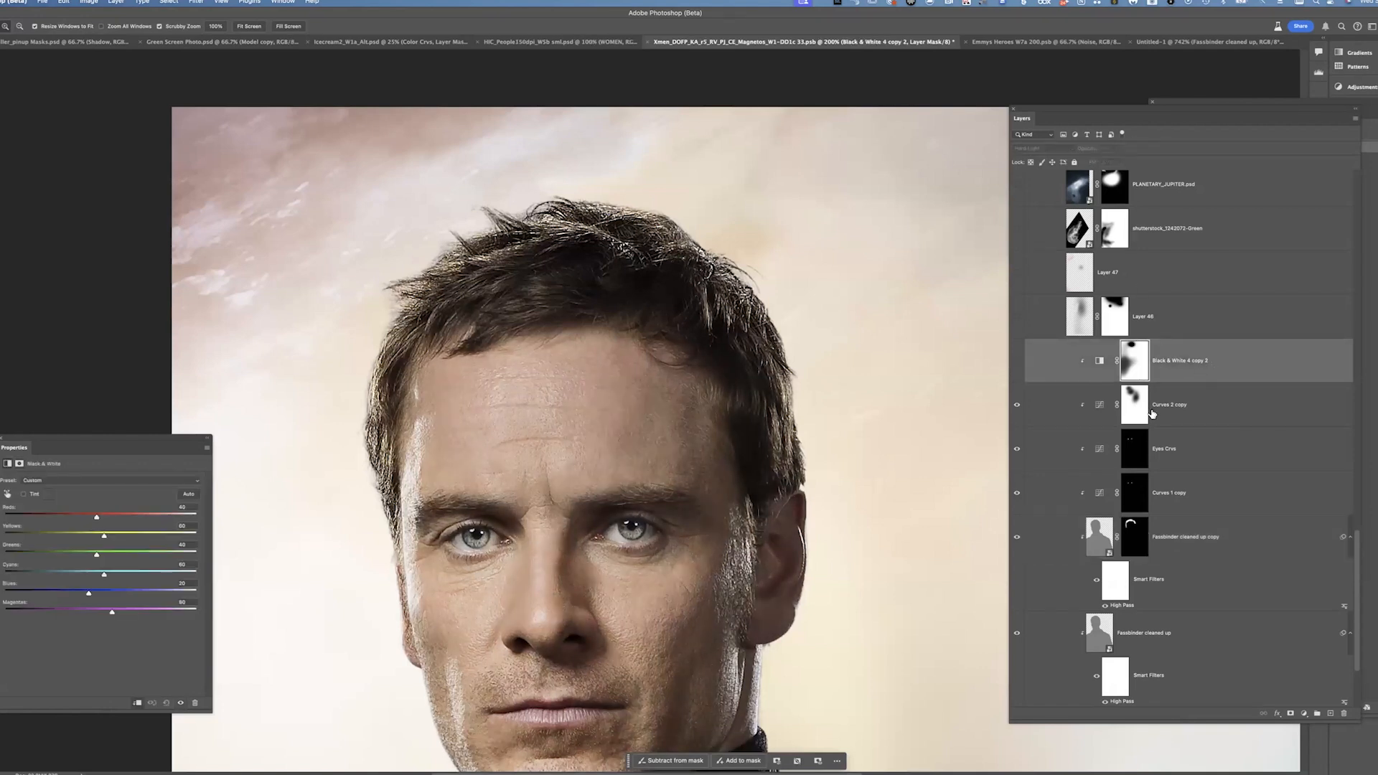
pyautogui.click(1018, 368)
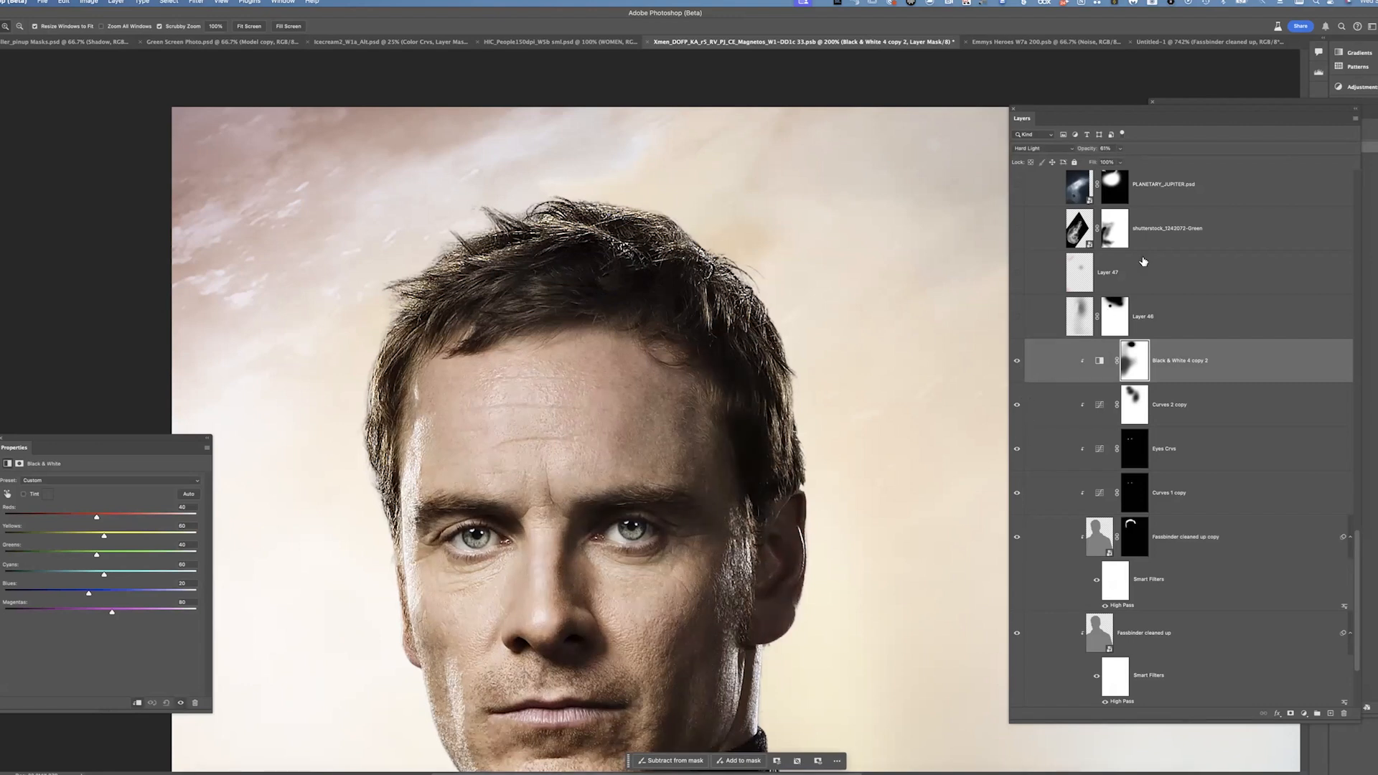
# Toggle the Black & White, Curves 2 copy, Eyes Crvs and Curves 1 copy layers to compare their effects
pyautogui.click(1017, 361)
pyautogui.click(1017, 408)
pyautogui.click(1016, 408)
pyautogui.click(1018, 408)
pyautogui.click(1020, 408)
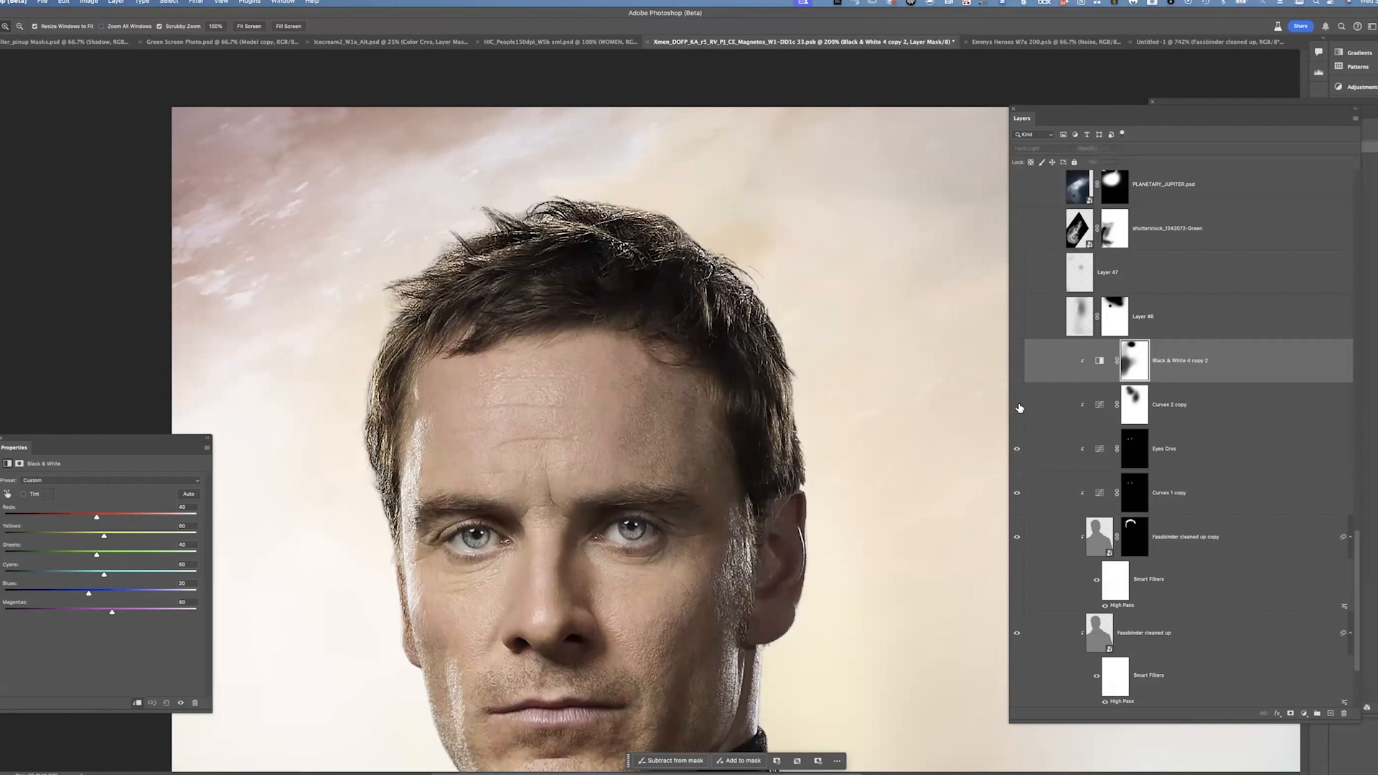
pyautogui.click(1017, 406)
pyautogui.click(1022, 418)
pyautogui.click(1018, 455)
pyautogui.click(1023, 493)
pyautogui.click(1022, 492)
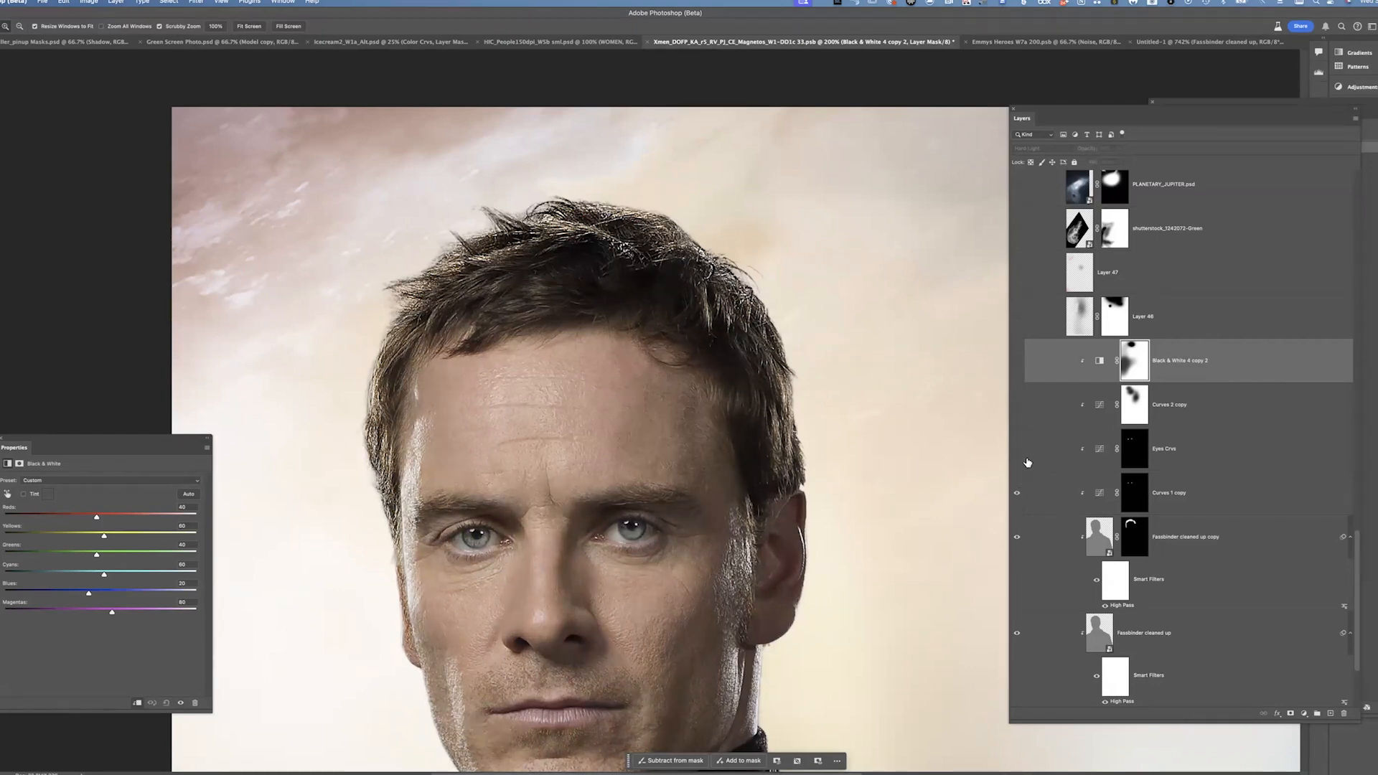
pyautogui.click(1021, 454)
pyautogui.click(1018, 454)
pyautogui.click(1019, 493)
pyautogui.click(1018, 494)
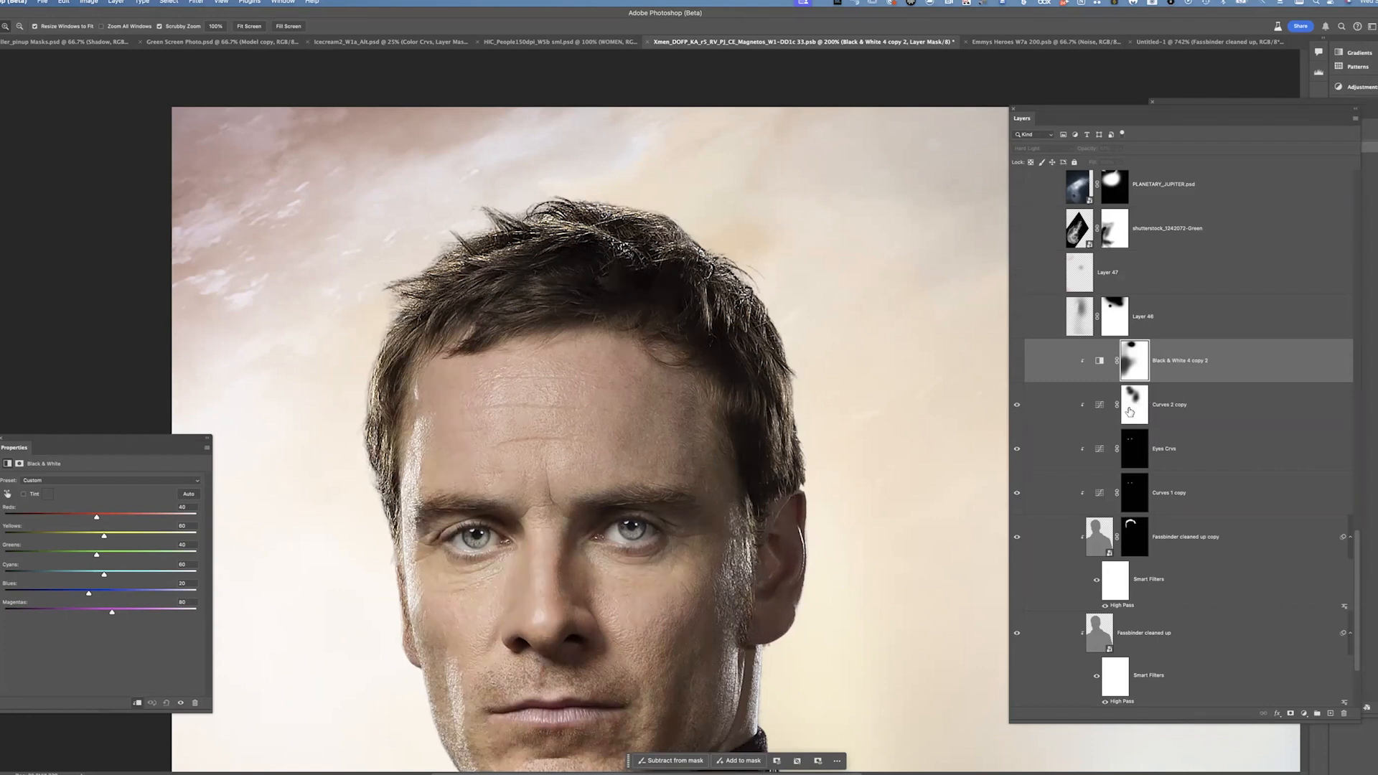
# Select the Curves 2 copy layer to inspect its curve, then select the Black & White 4 copy 2 layer
pyautogui.moveTo(1100, 404); pyautogui.dragTo(1100, 406)
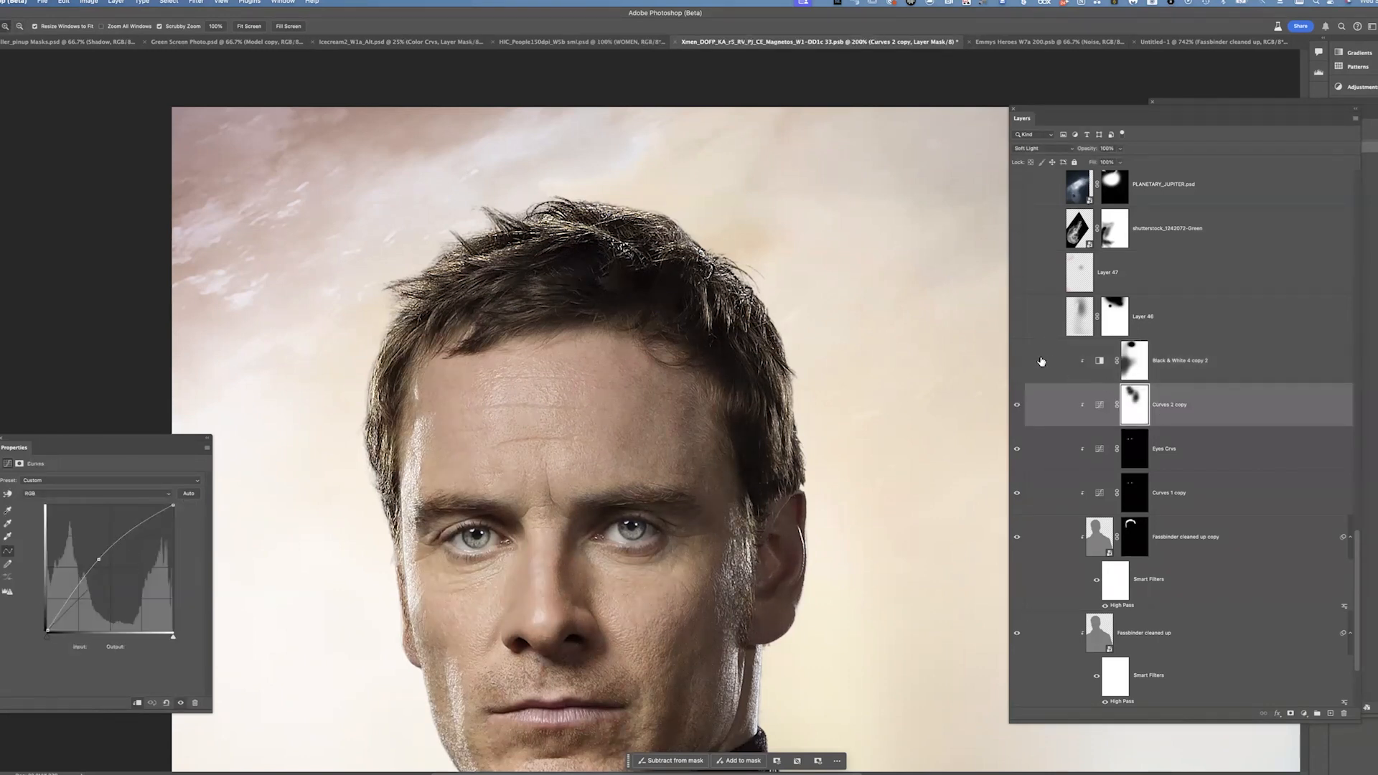
pyautogui.click(1017, 361)
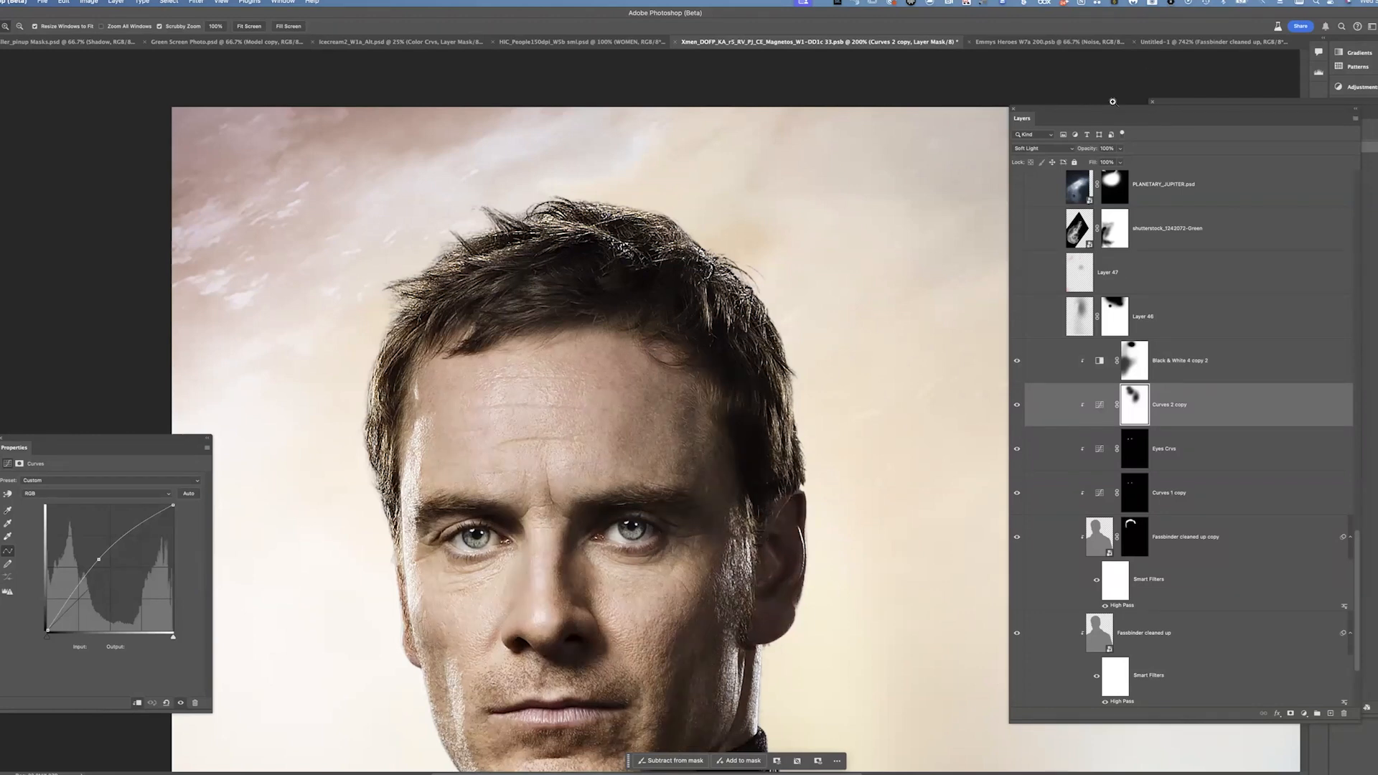
pyautogui.click(1208, 368)
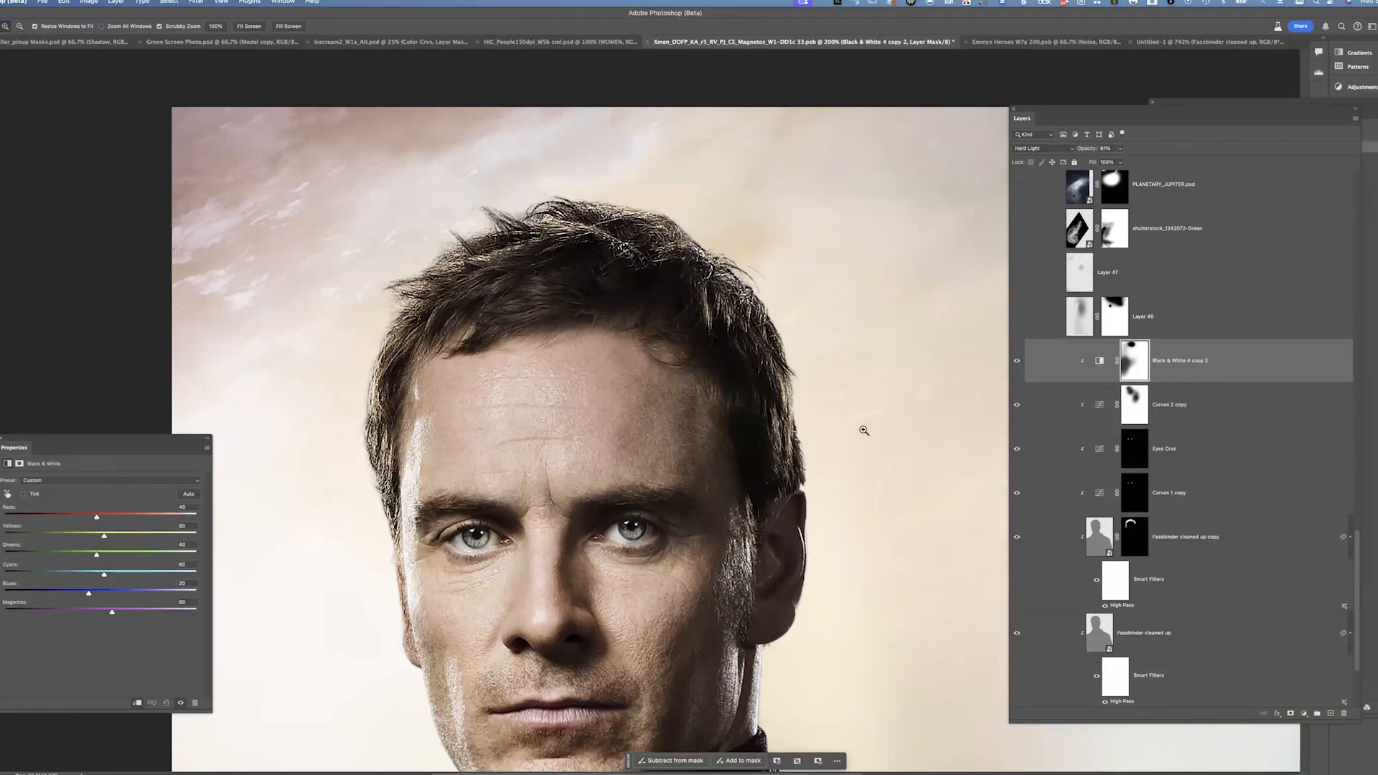
# Zoom out to the full poster and turn on Layer 47 and the shutterstock_1242072-Green smoke layer
pyautogui.press('super+minus')
pyautogui.press('super+minus')
pyautogui.moveTo(631, 474); pyautogui.dragTo(560, 377)
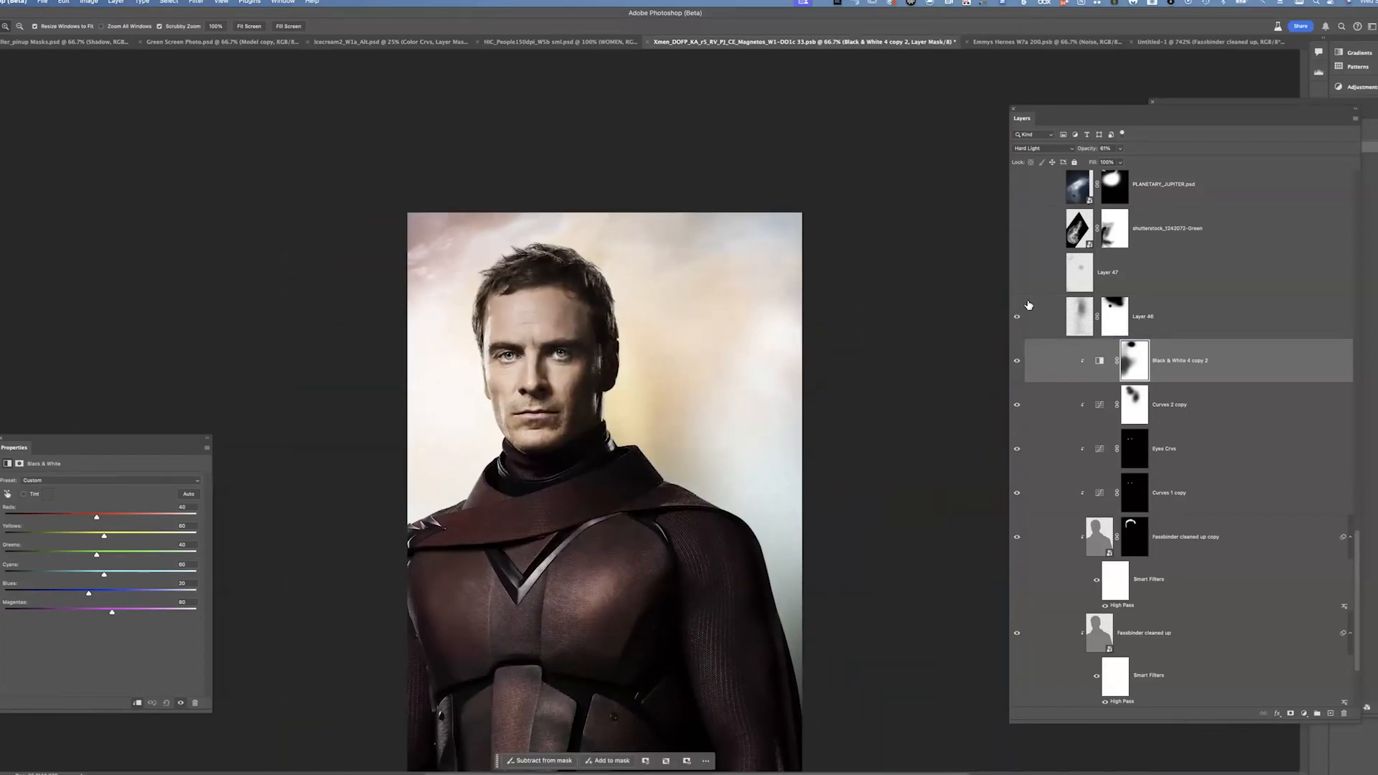
pyautogui.click(1018, 274)
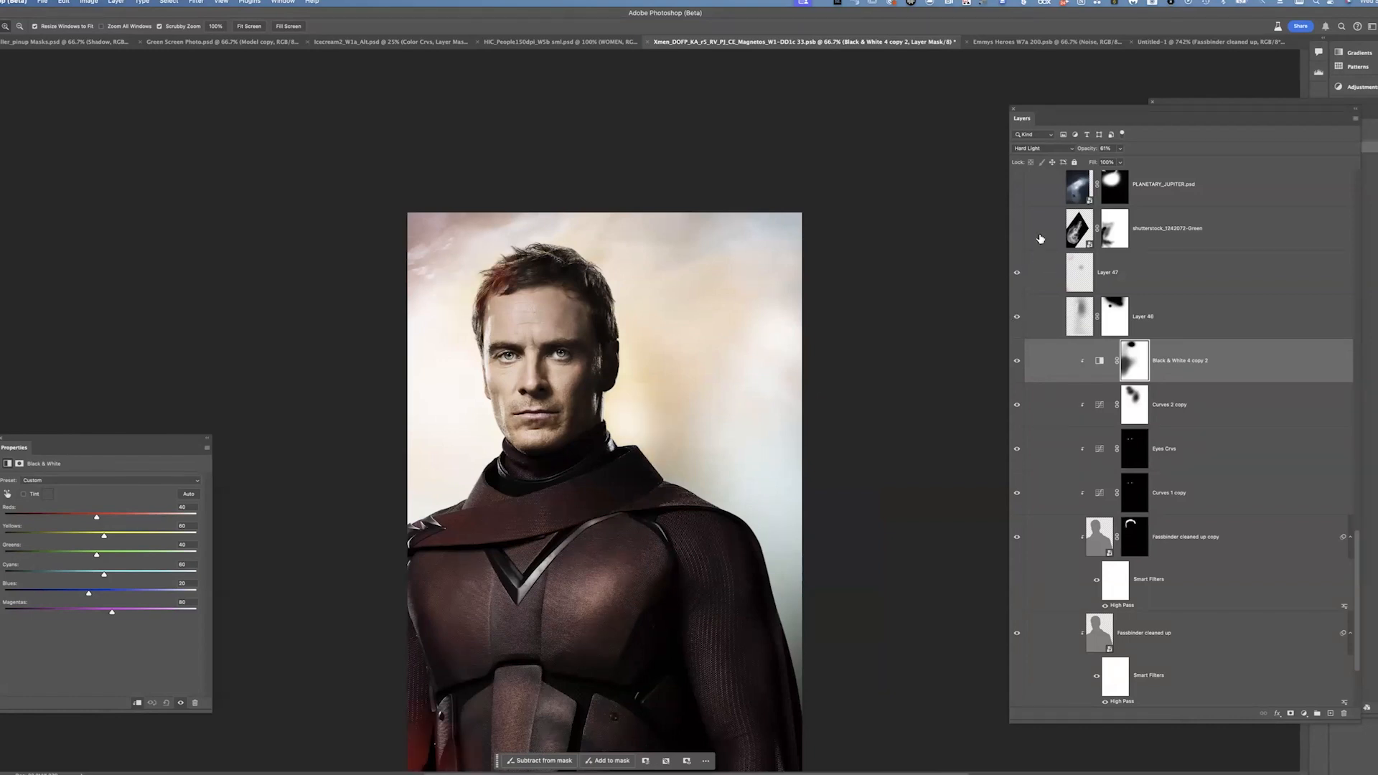
pyautogui.click(1017, 230)
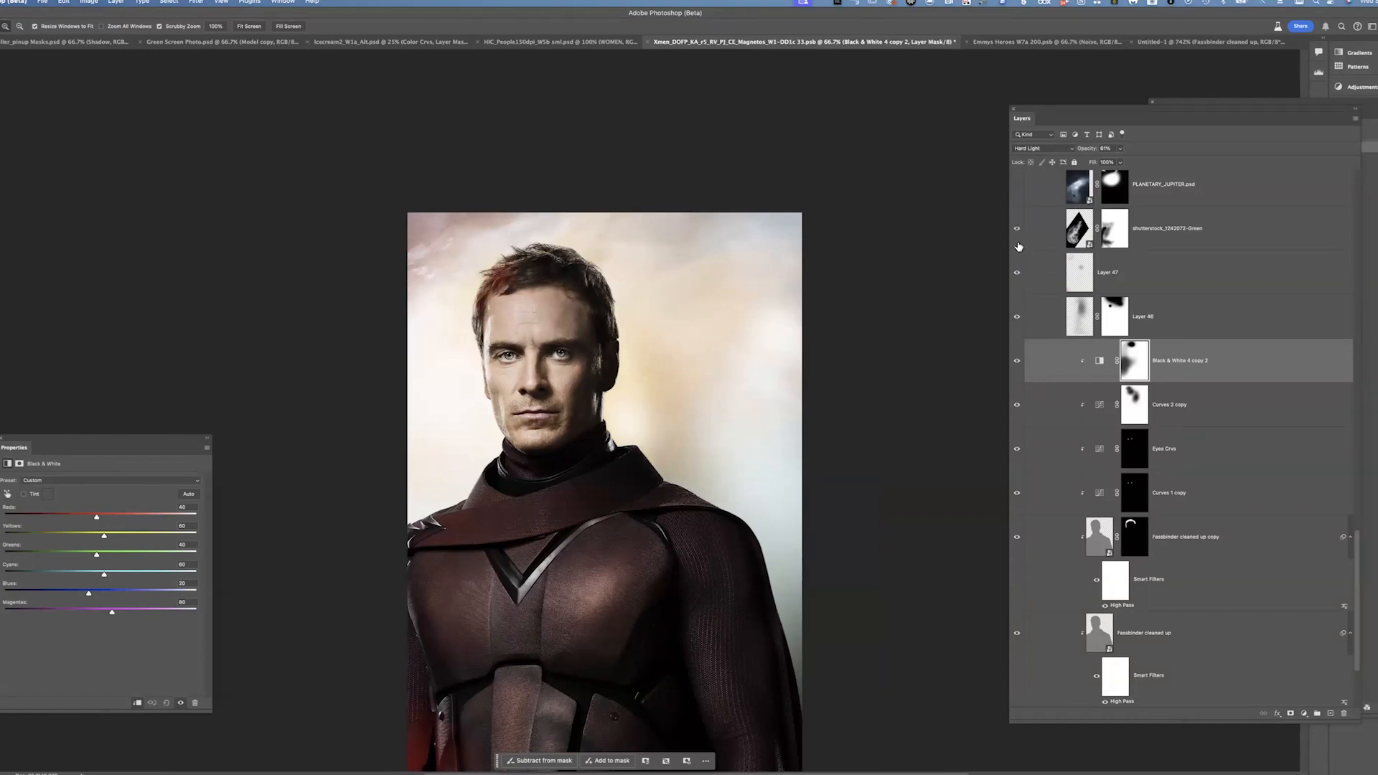
# Select the shutterstock_1242072-Green layer, view it solo, then restore the layers and check its Screen blend mode
pyautogui.click(1186, 213)
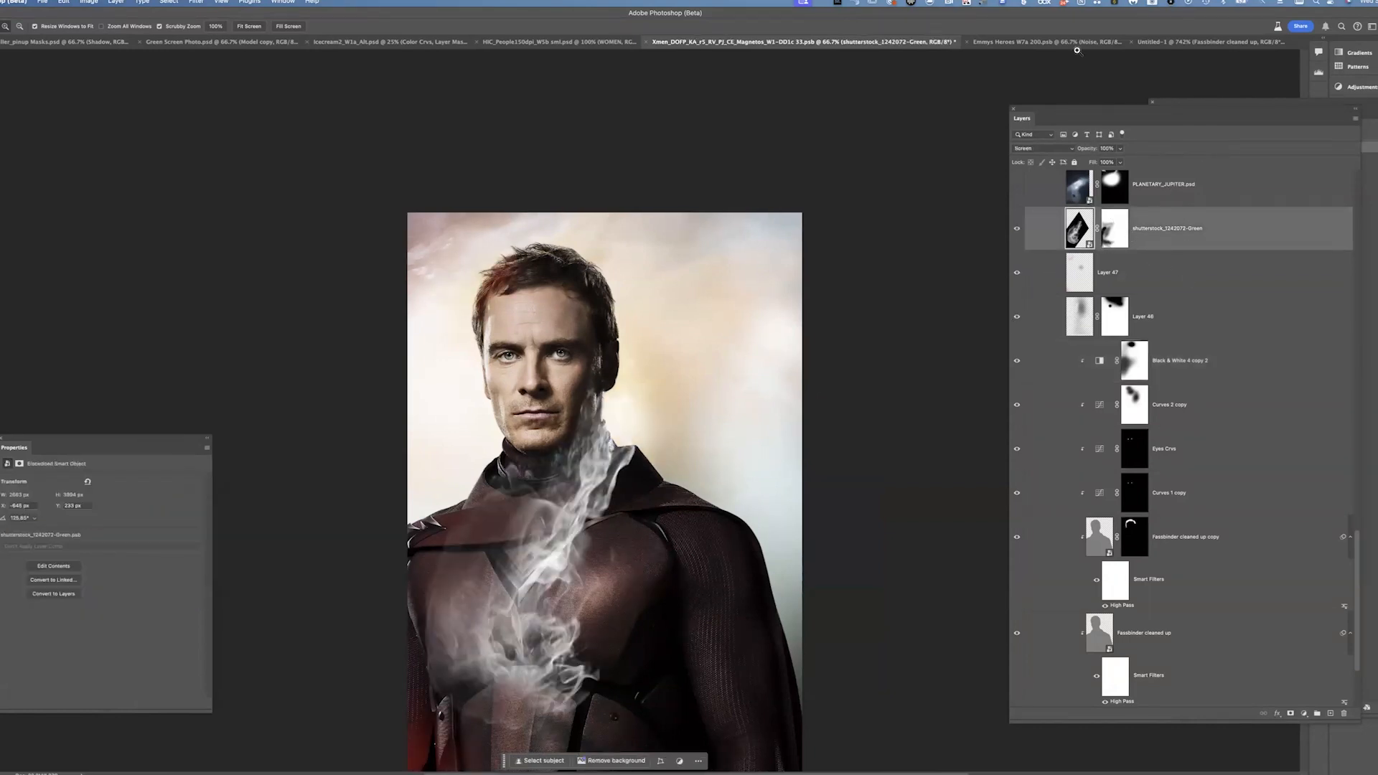
pyautogui.keyDown('alt'); pyautogui.click(1017, 230); pyautogui.keyUp('alt')
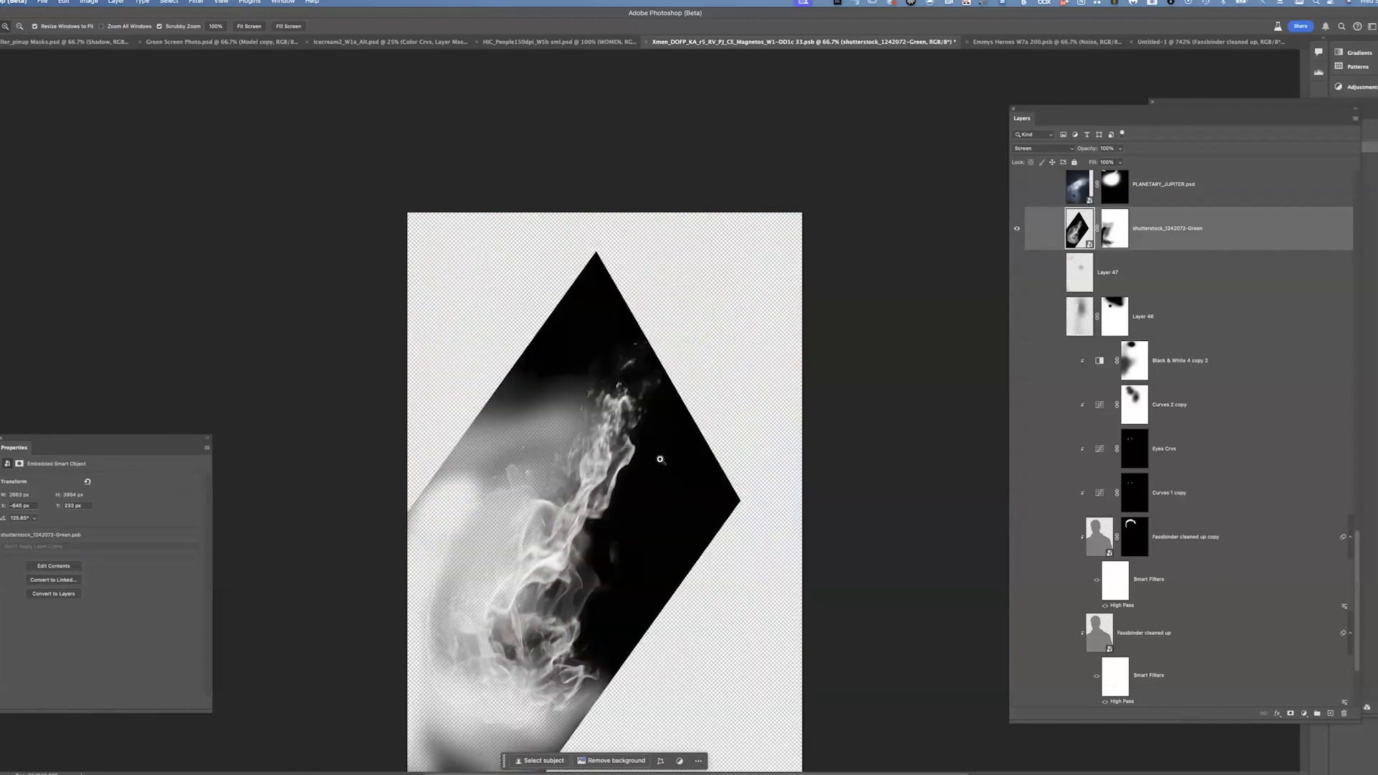
pyautogui.keyDown('alt'); pyautogui.click(1017, 229); pyautogui.keyUp('alt')
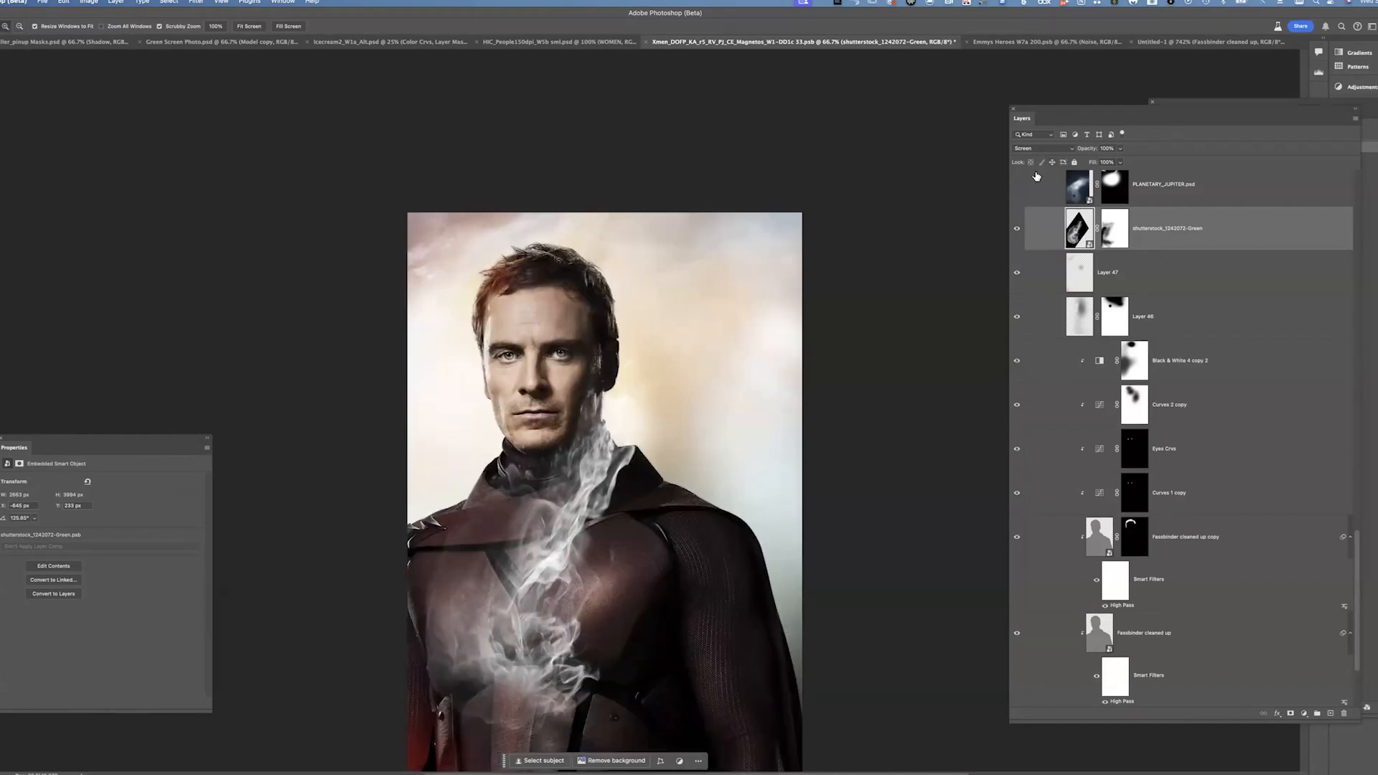
pyautogui.click(1053, 150)
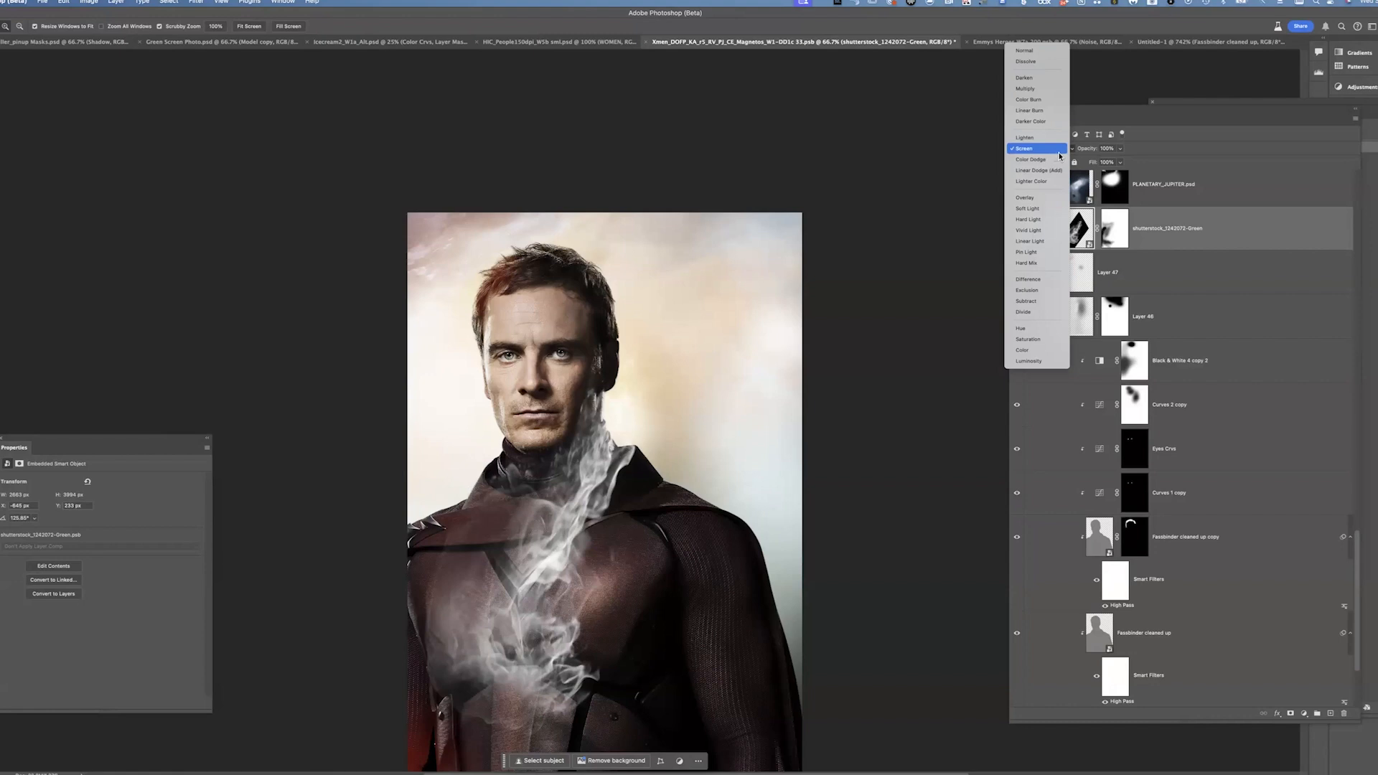
pyautogui.click(1063, 150)
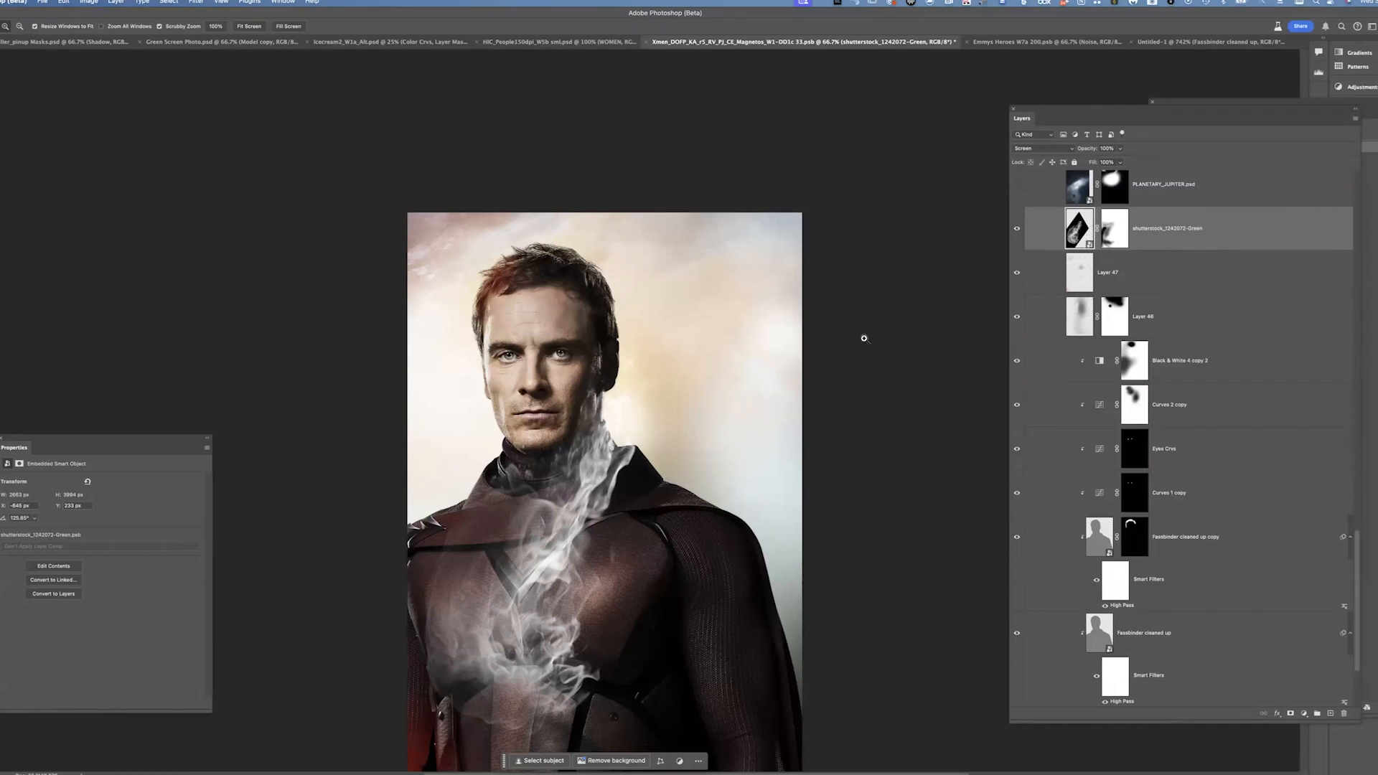
# Turn on the PLANETARY_JUPITER.psd layer and select Layer 47
pyautogui.click(1017, 184)
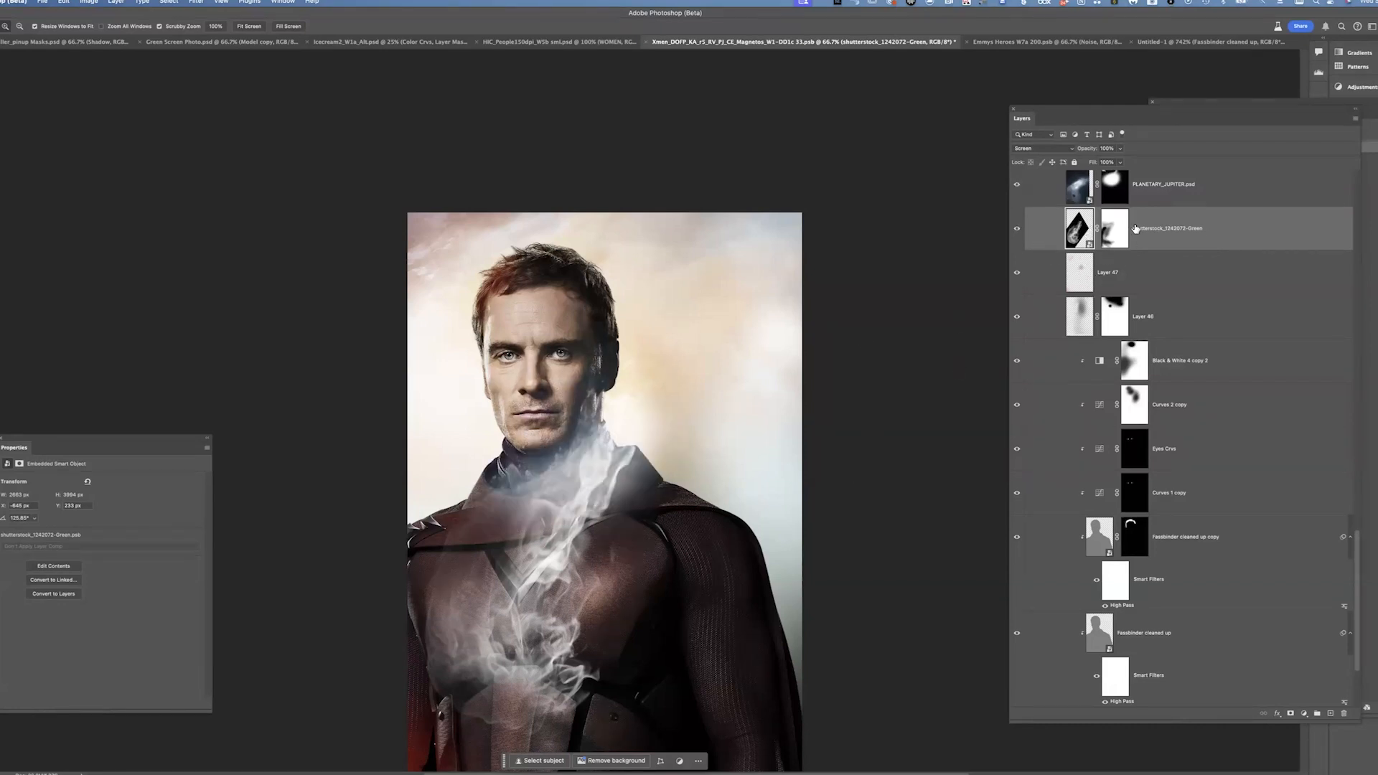
pyautogui.scroll(3, 854, 483)
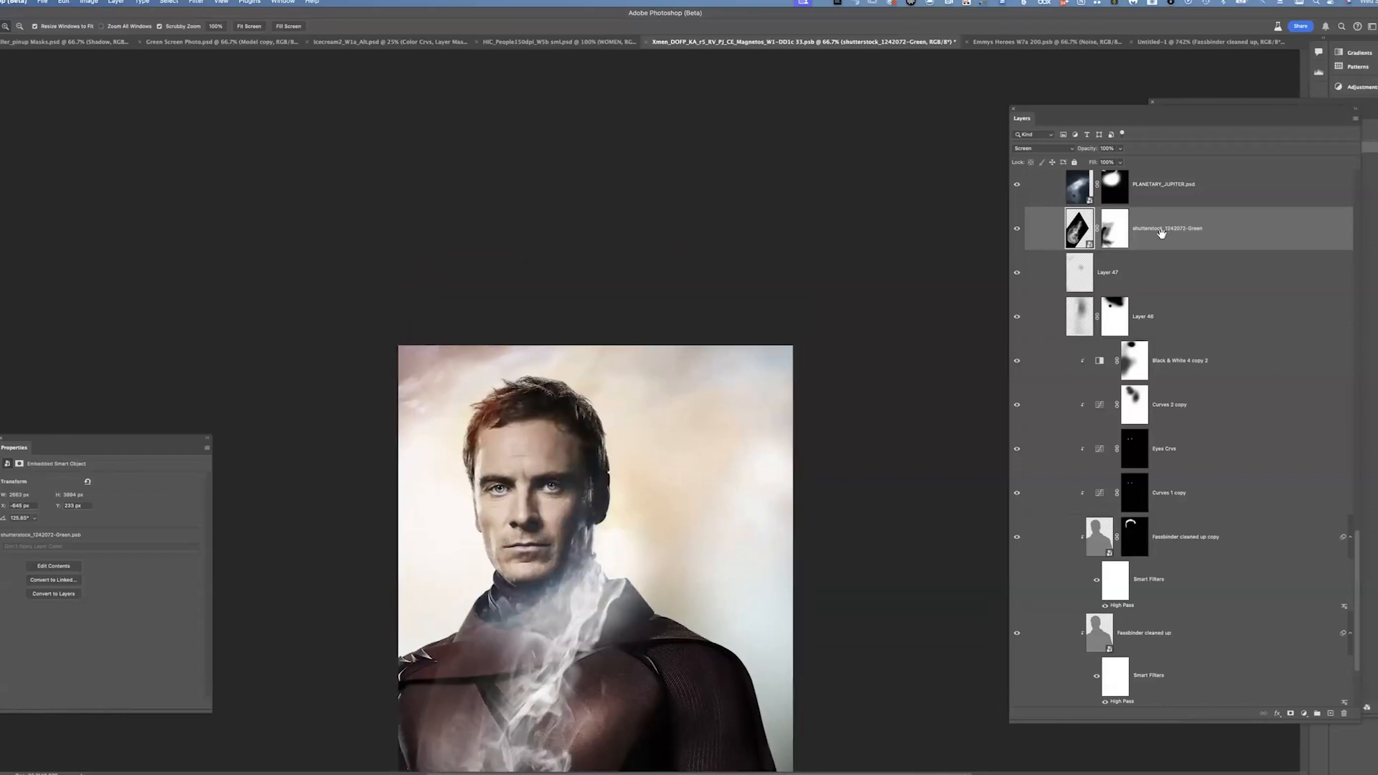
pyautogui.click(1227, 272)
pyautogui.scroll(-3, 868, 433)
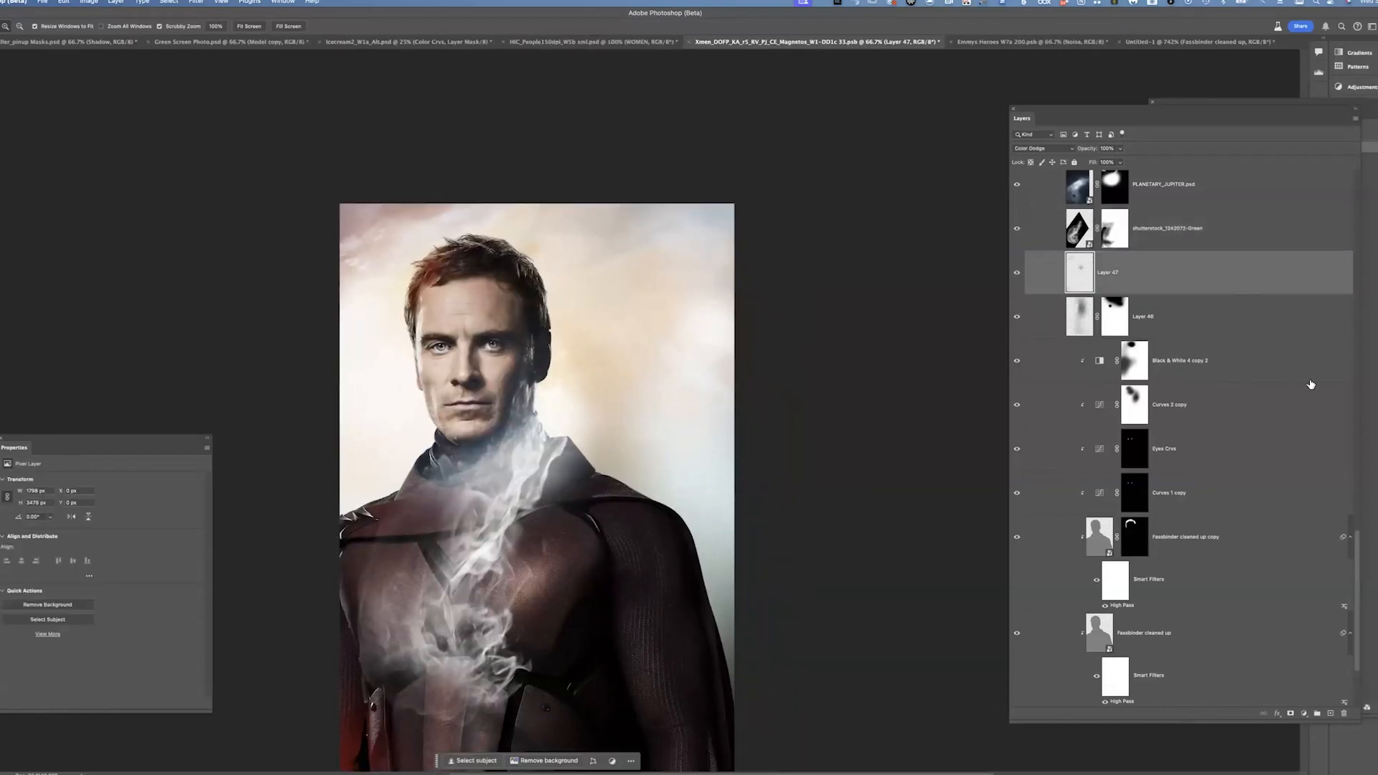
pyautogui.moveTo(1354, 540); pyautogui.dragTo(1345, 462)
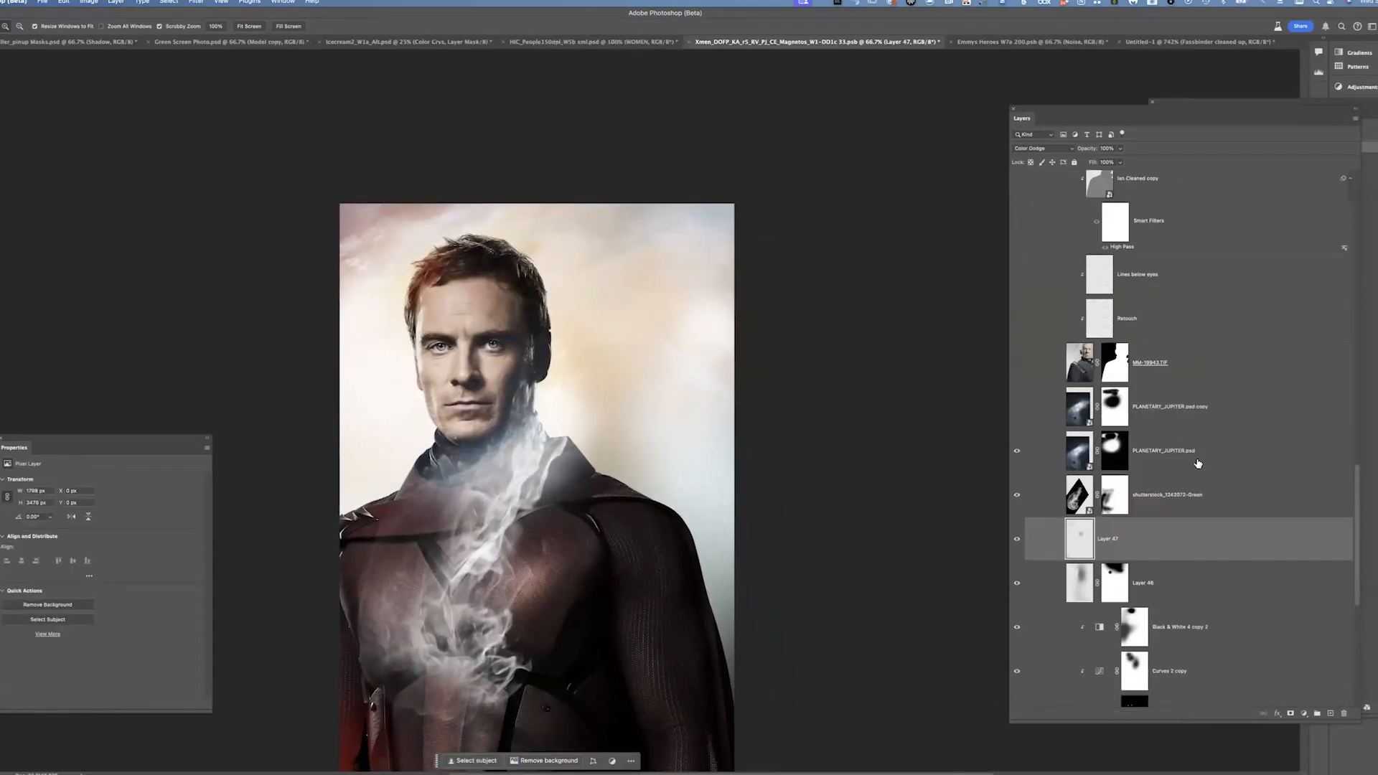
# Turn on the PLANETARY_JUPITER.psd layers, the MM layer and the Retouch layer to reveal the older Magneto
pyautogui.click(1049, 455)
pyautogui.click(1017, 451)
pyautogui.click(1017, 451)
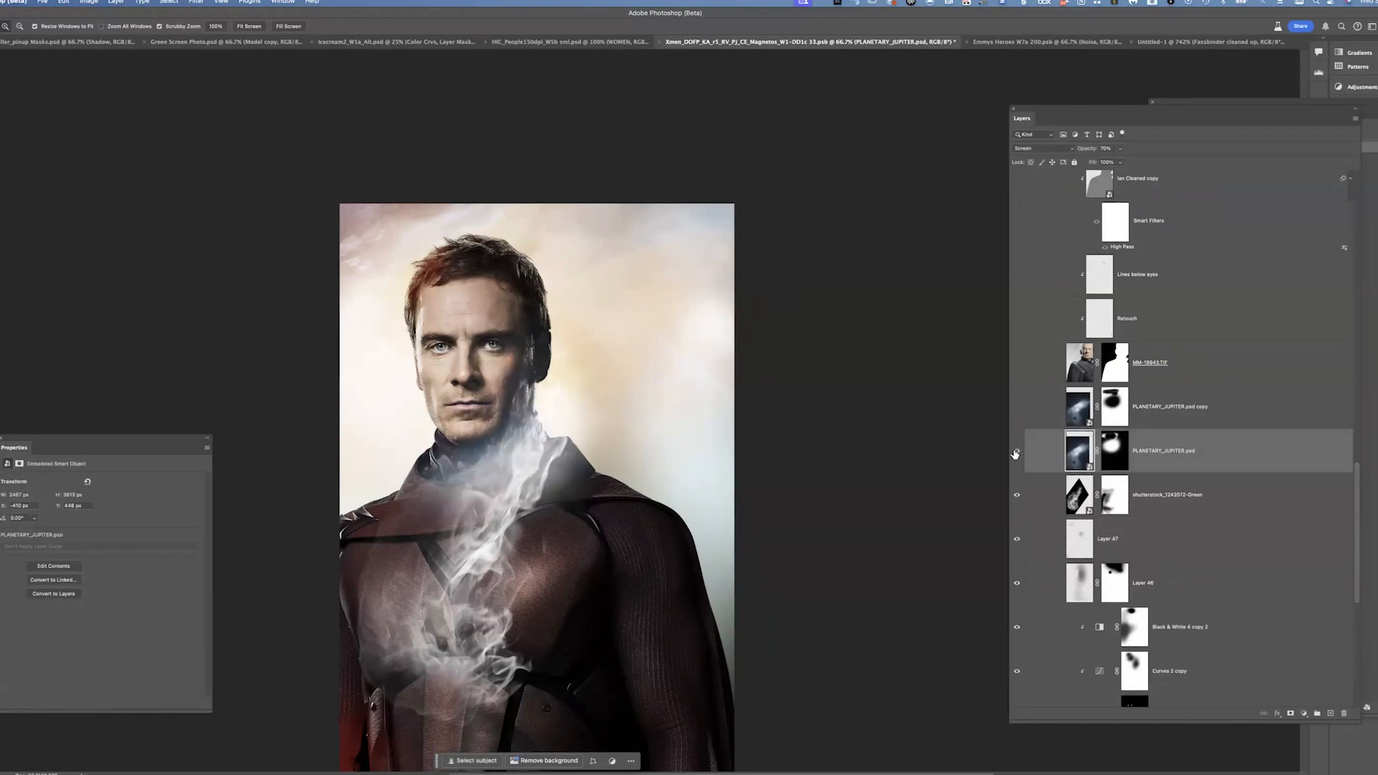
pyautogui.click(1016, 407)
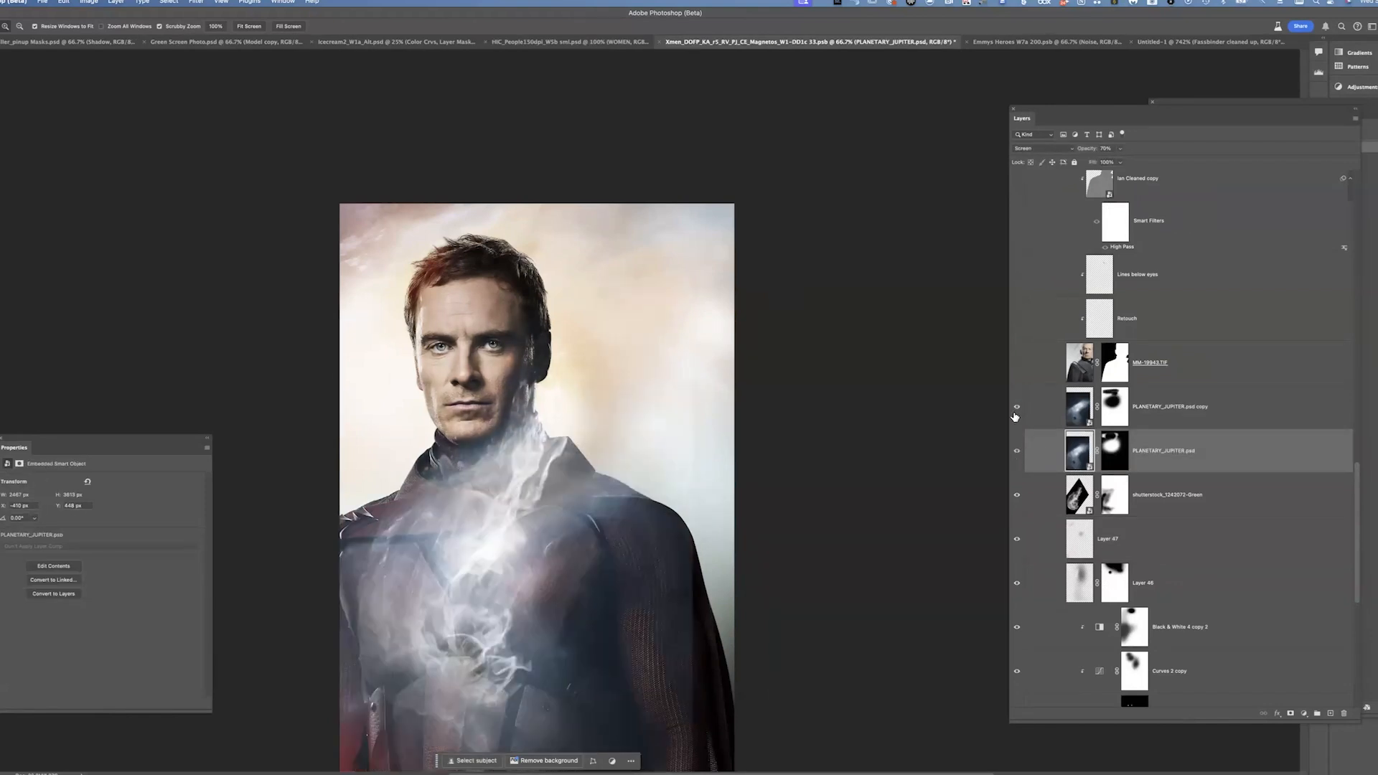
pyautogui.click(1017, 362)
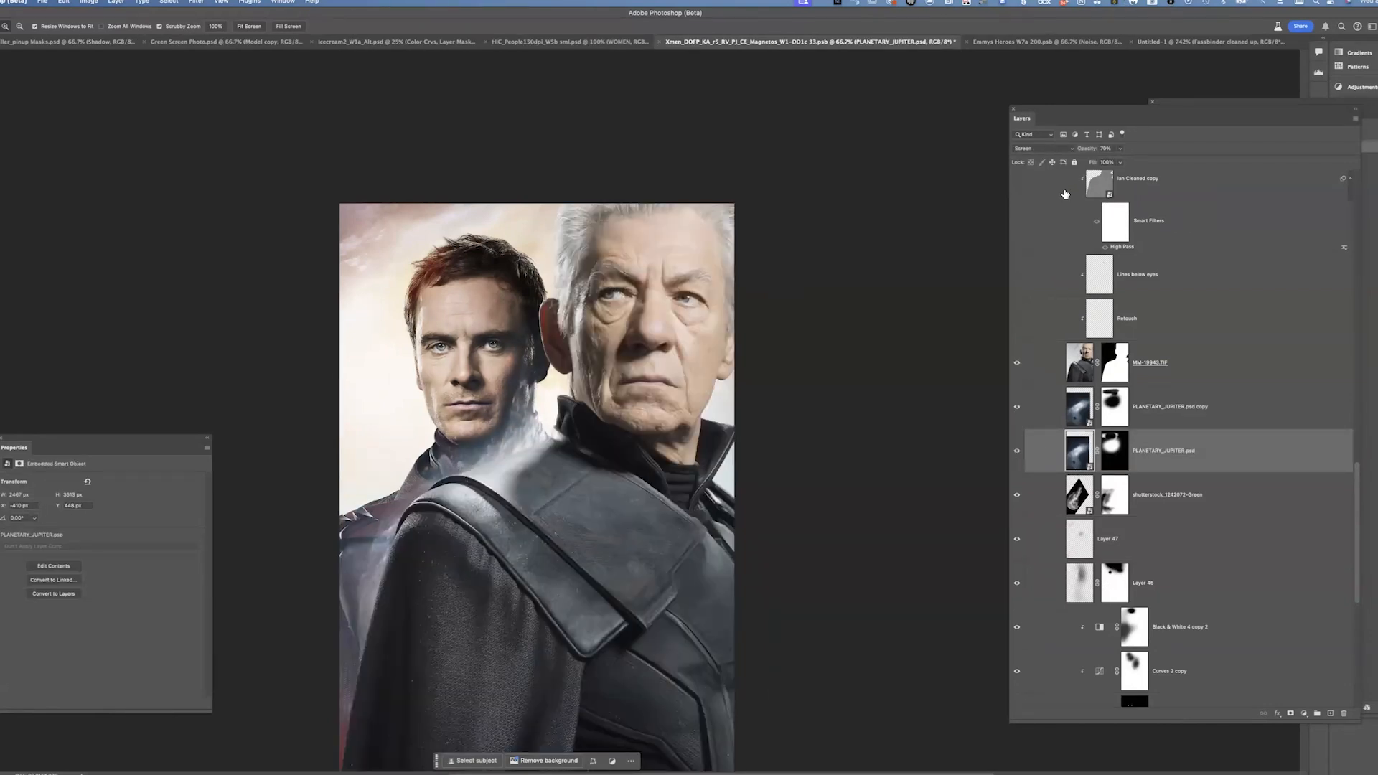
pyautogui.click(1016, 318)
# Zoom into the older face, turn on the Lines below eyes layer and set its opacity to 80%
pyautogui.moveTo(674, 328); pyautogui.dragTo(536, 295)
pyautogui.press('super+equal')
pyautogui.press('super+equal')
pyautogui.press('super+equal')
pyautogui.press('super+equal')
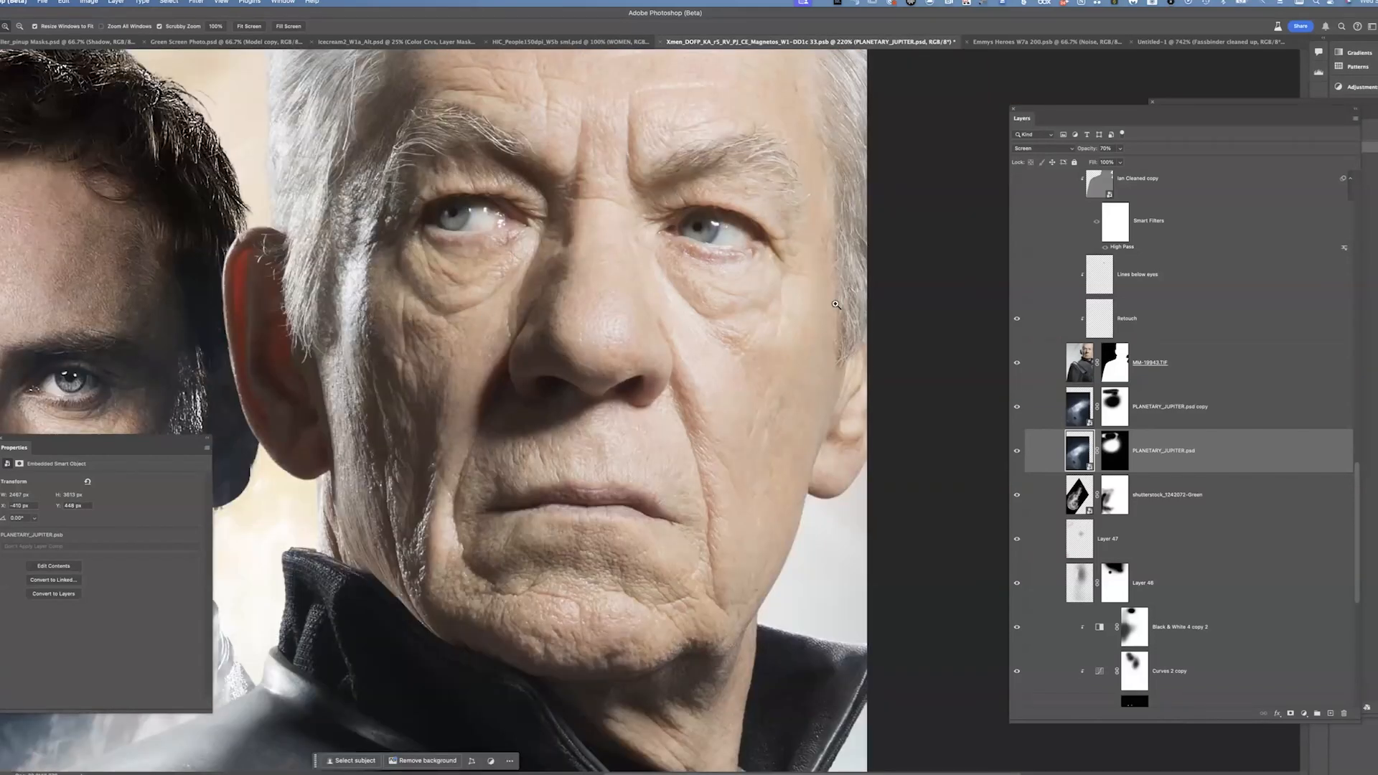
pyautogui.click(1016, 275)
pyautogui.click(1185, 277)
pyautogui.moveTo(1119, 147); pyautogui.dragTo(1167, 163)
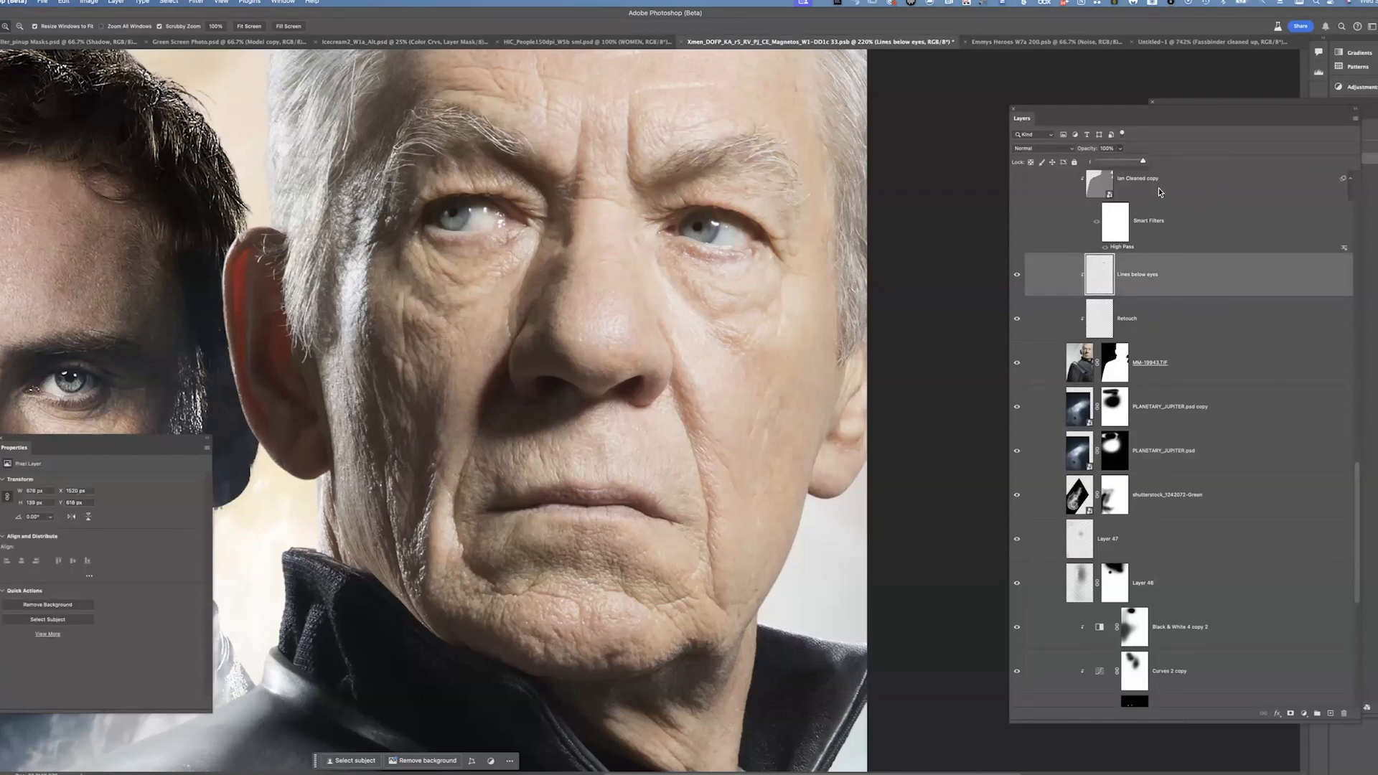
pyautogui.press('Escape')
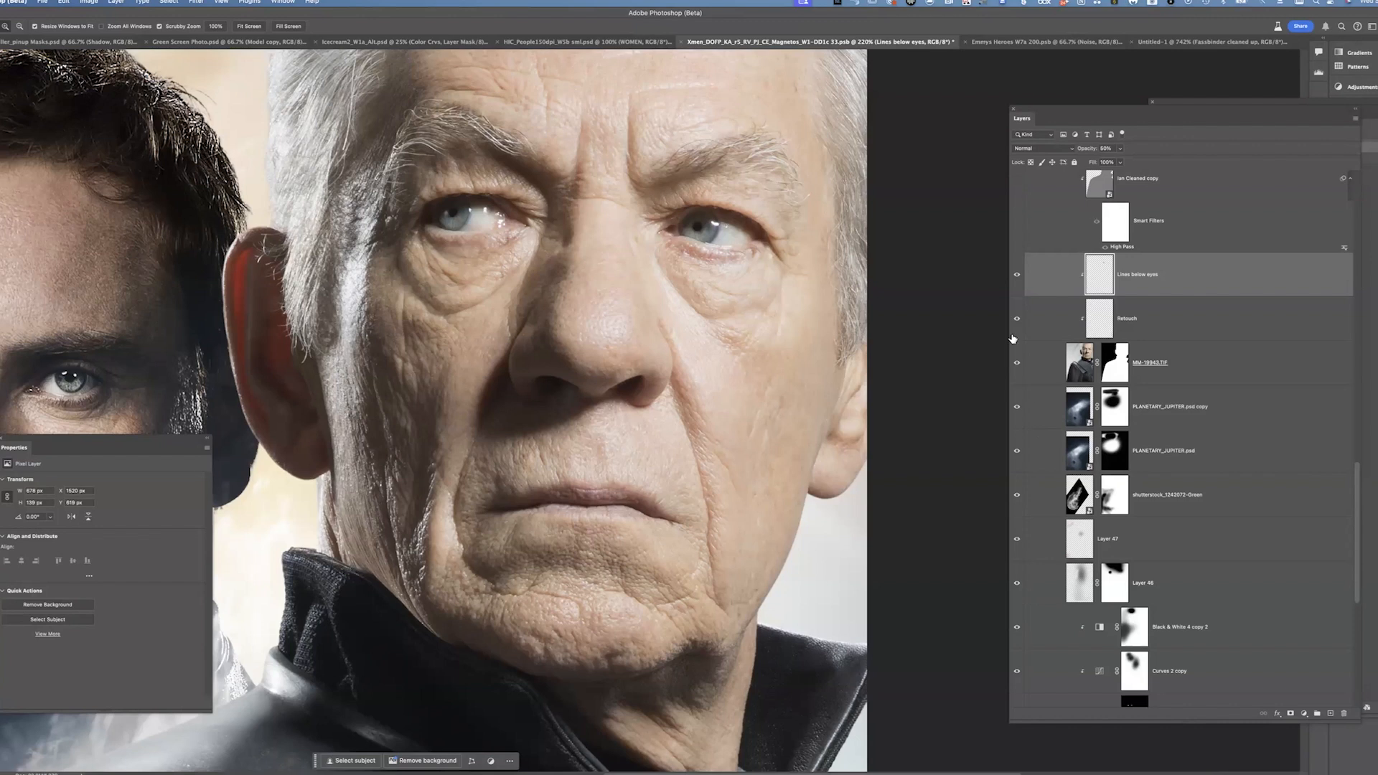
# Toggle the Lines below eyes layer on and off to compare its effect
pyautogui.click(1016, 277)
pyautogui.click(1017, 275)
pyautogui.click(1016, 274)
pyautogui.click(1017, 274)
# Turn on the Ian Cleaned copy, Lum Crvs and Color Crvs layers at full-poster view
pyautogui.scroll(3, 1184, 381)
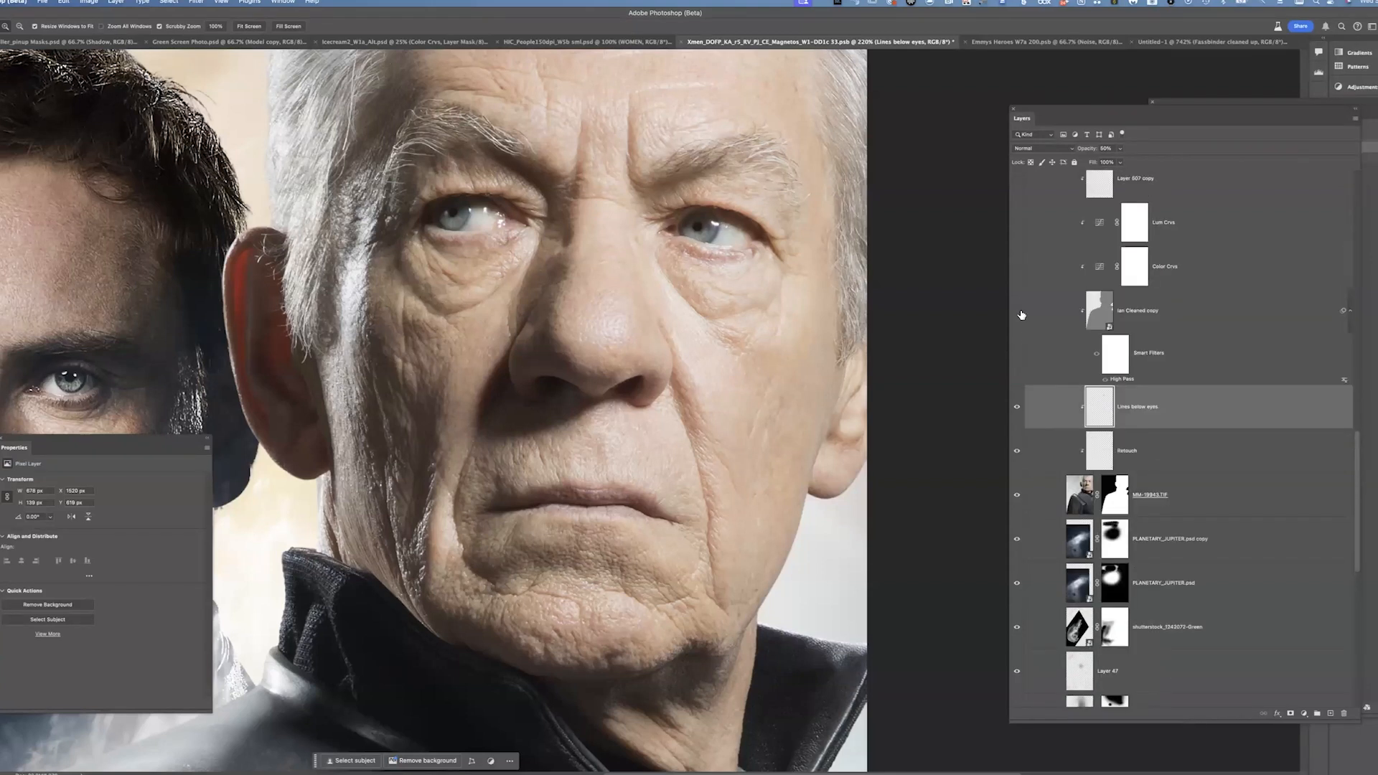
pyautogui.click(1016, 317)
pyautogui.press('super+minus')
pyautogui.press('super+minus')
pyautogui.press('super+minus')
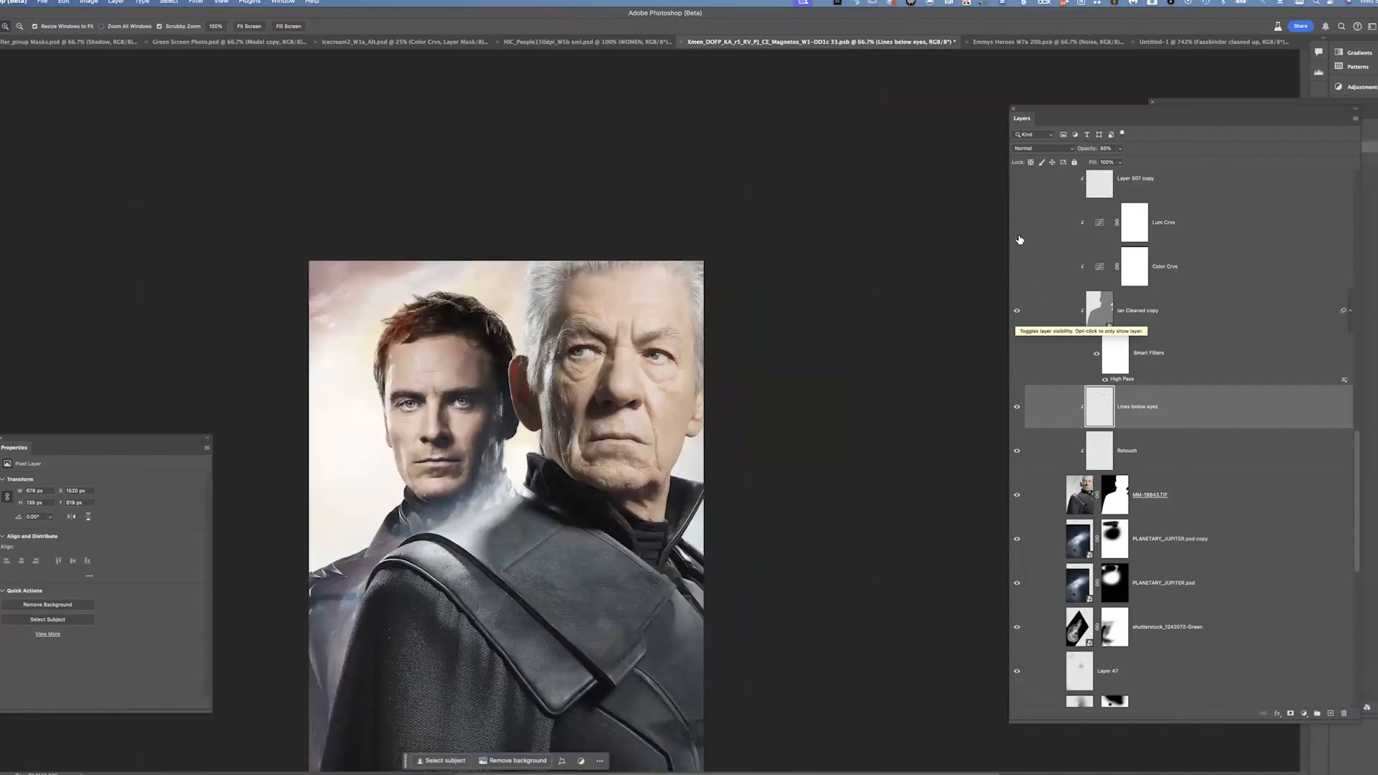
pyautogui.moveTo(1020, 239); pyautogui.dragTo(1018, 267)
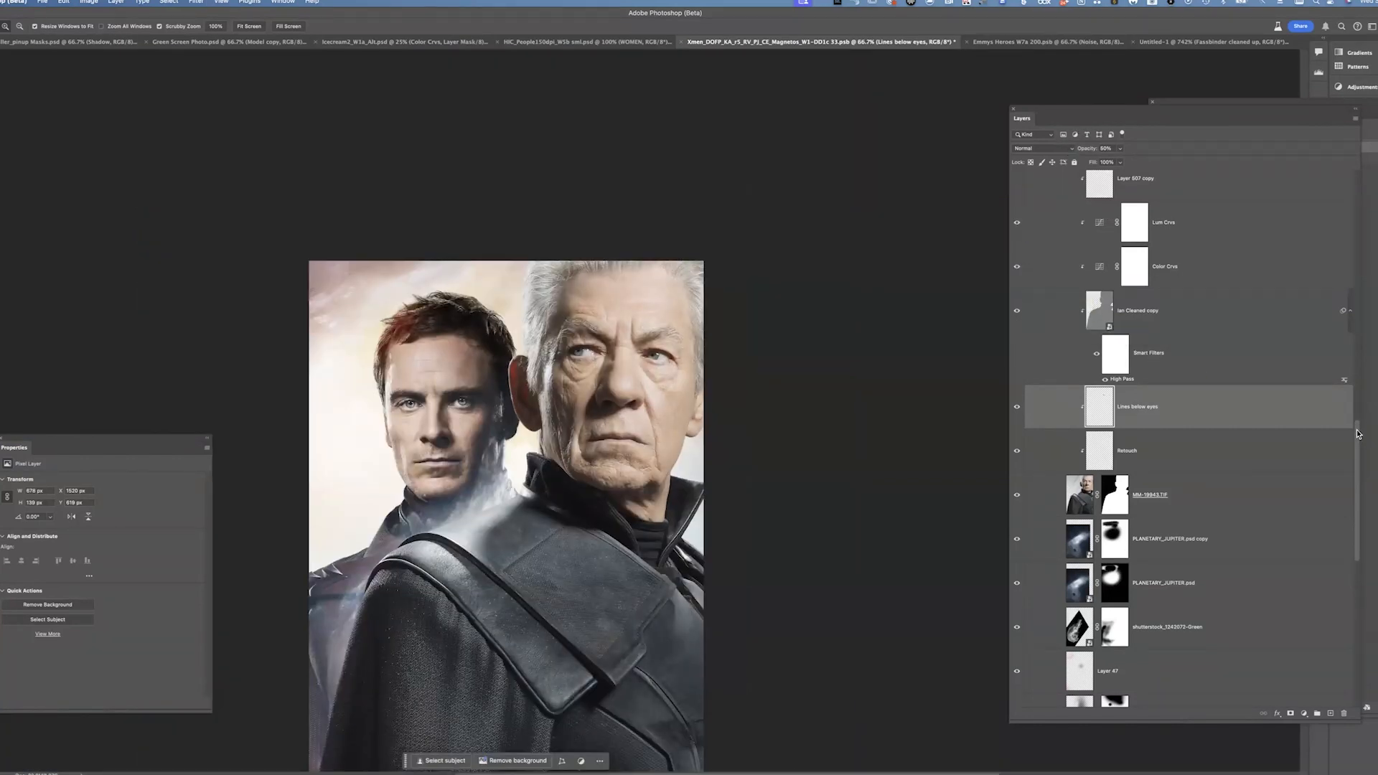
# Turn on the Layer 507 copy and Layer 506 copy layers
pyautogui.scroll(5, 1362, 441)
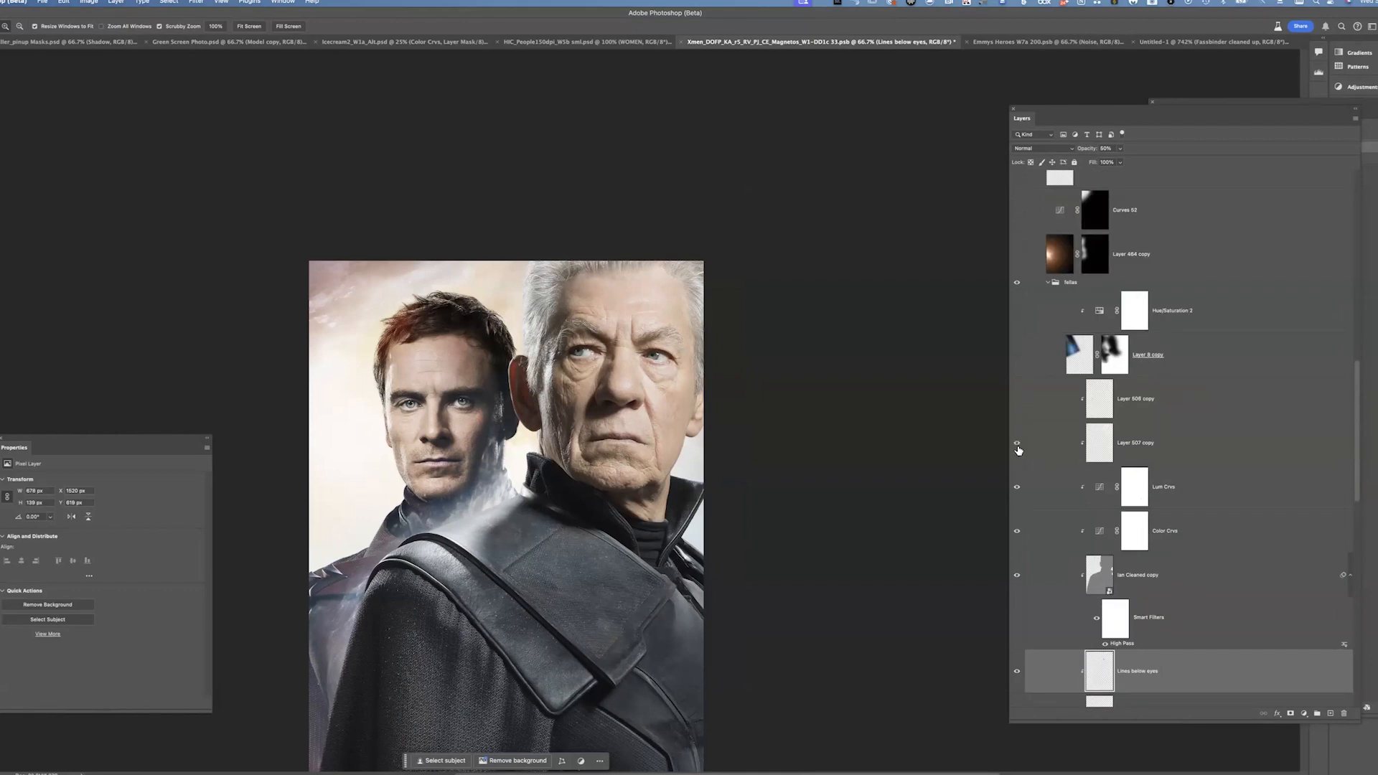
pyautogui.click(1017, 445)
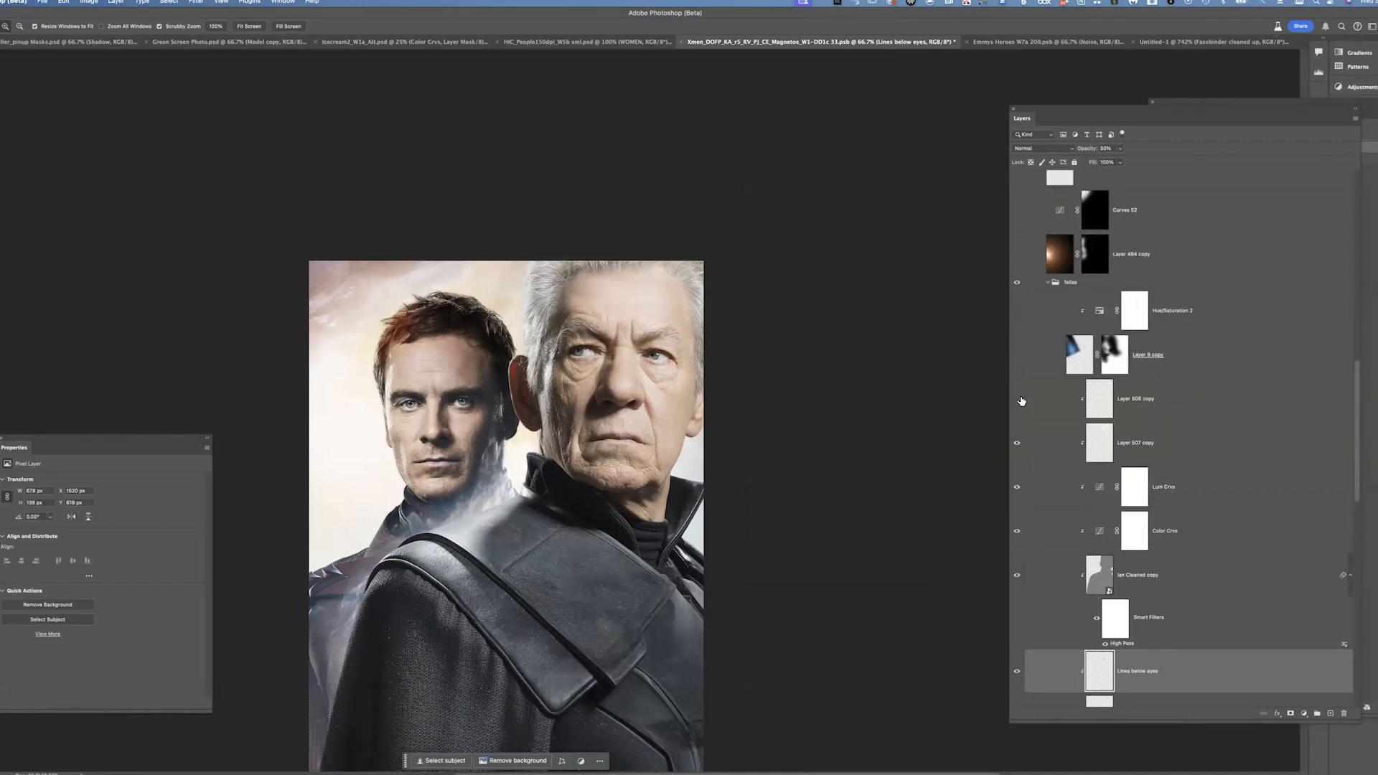
pyautogui.click(1017, 402)
# Select Layer 507 copy and Layer 506 copy, toggling Layer 506 copy to compare its effect
pyautogui.click(1177, 444)
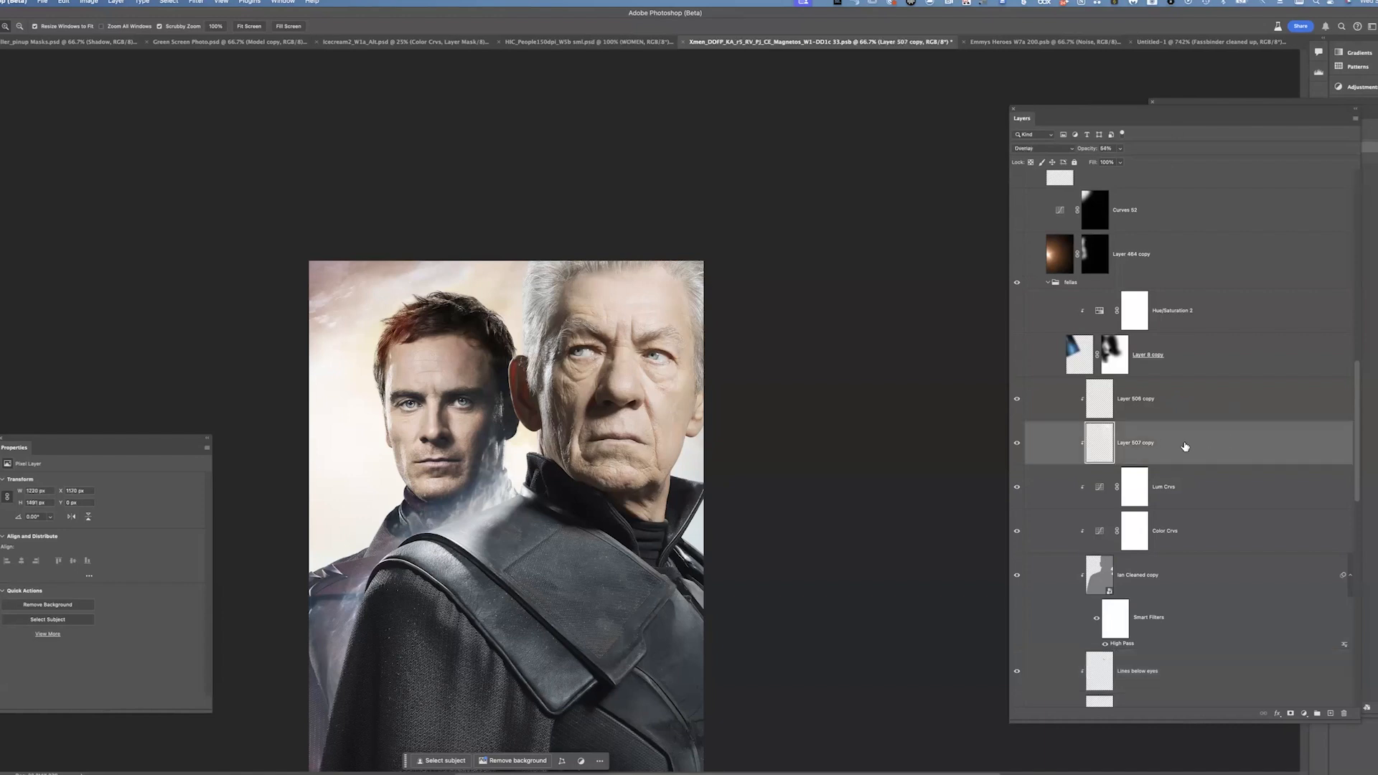
pyautogui.click(1159, 404)
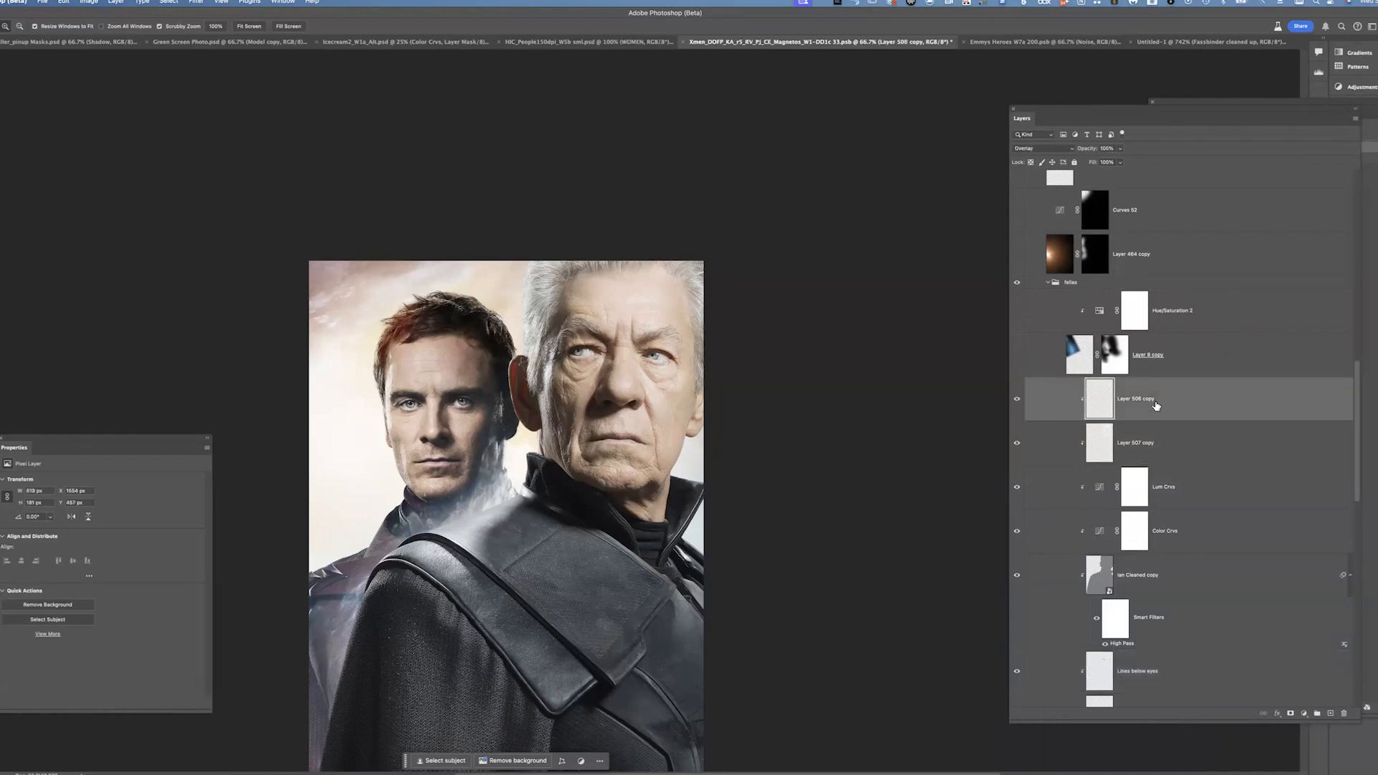
pyautogui.click(1016, 399)
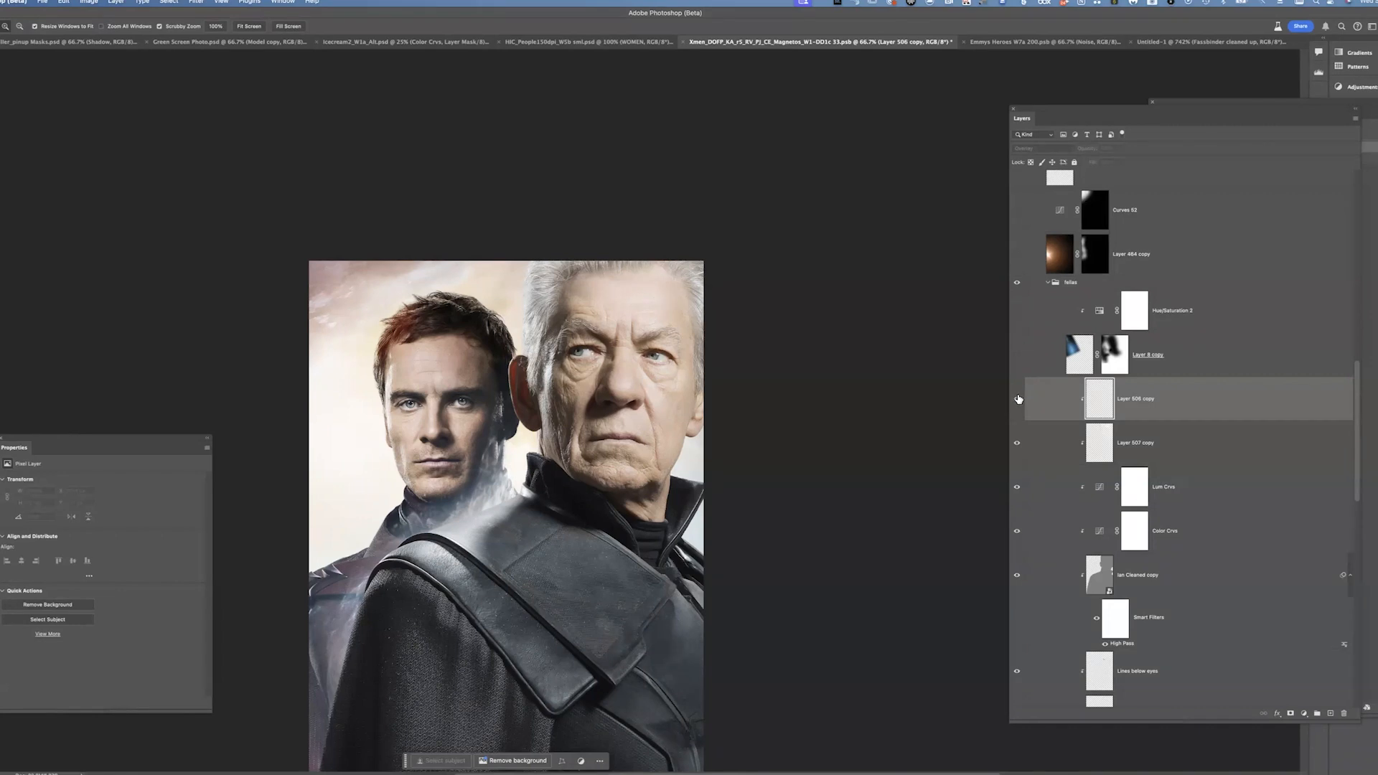
pyautogui.click(1017, 399)
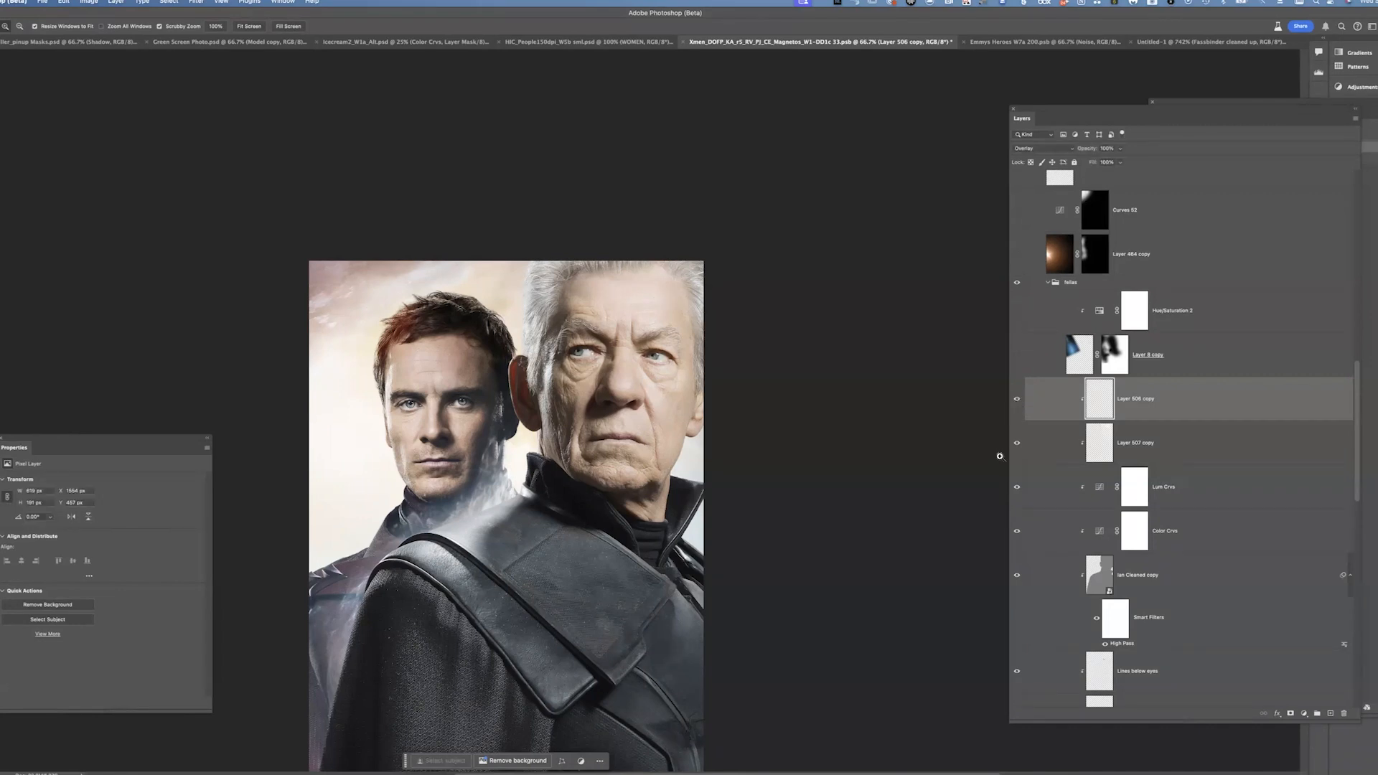
# Turn on Layer 6 copy and Hue/Saturation 2, then select and collapse the fellas group
pyautogui.click(1017, 356)
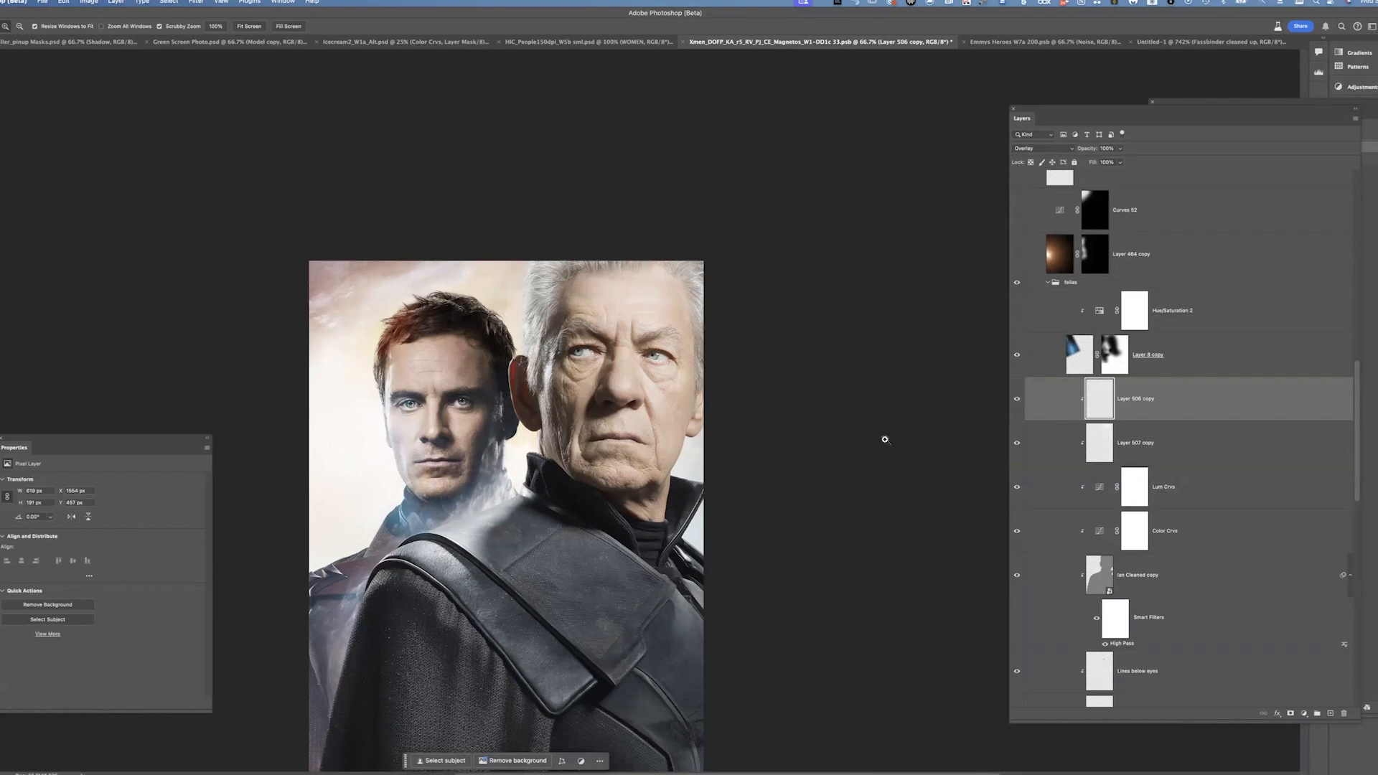
pyautogui.click(1017, 311)
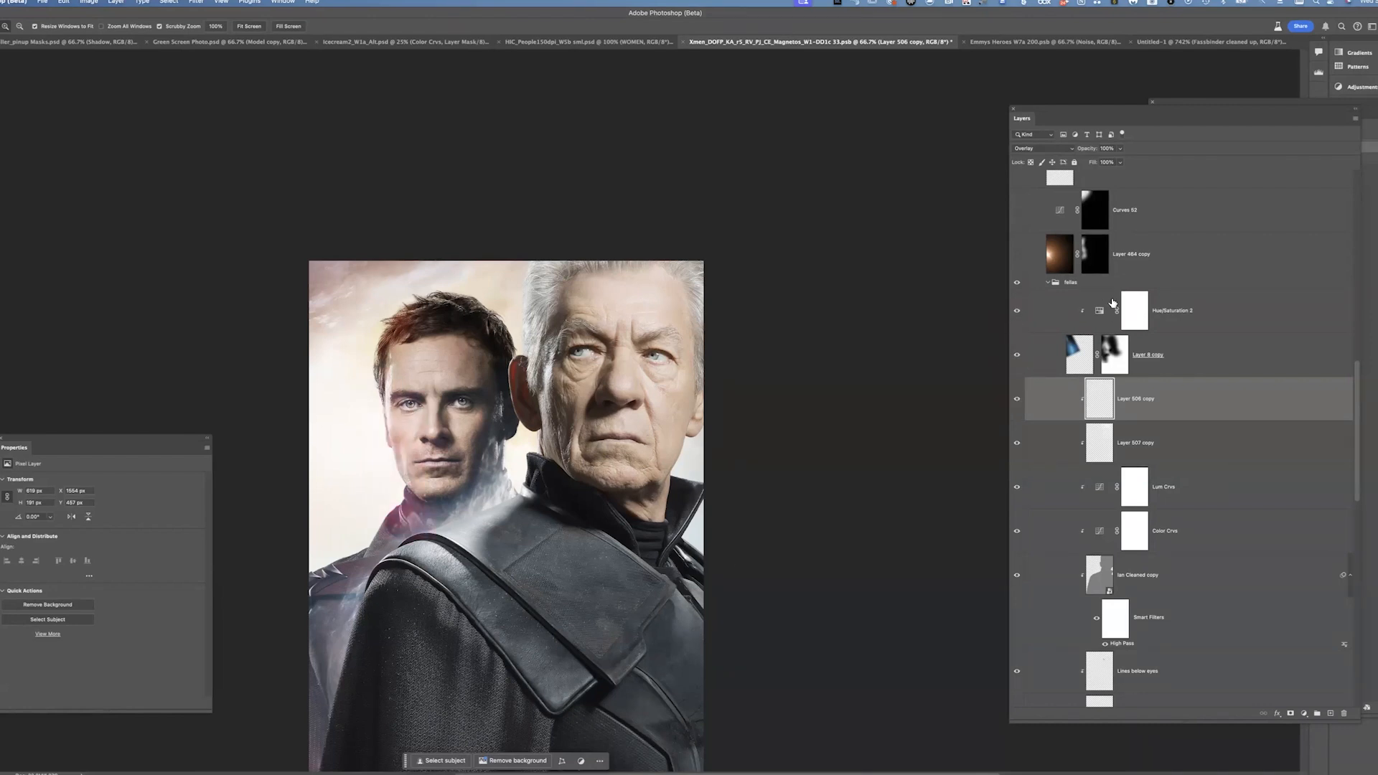
pyautogui.click(1023, 287)
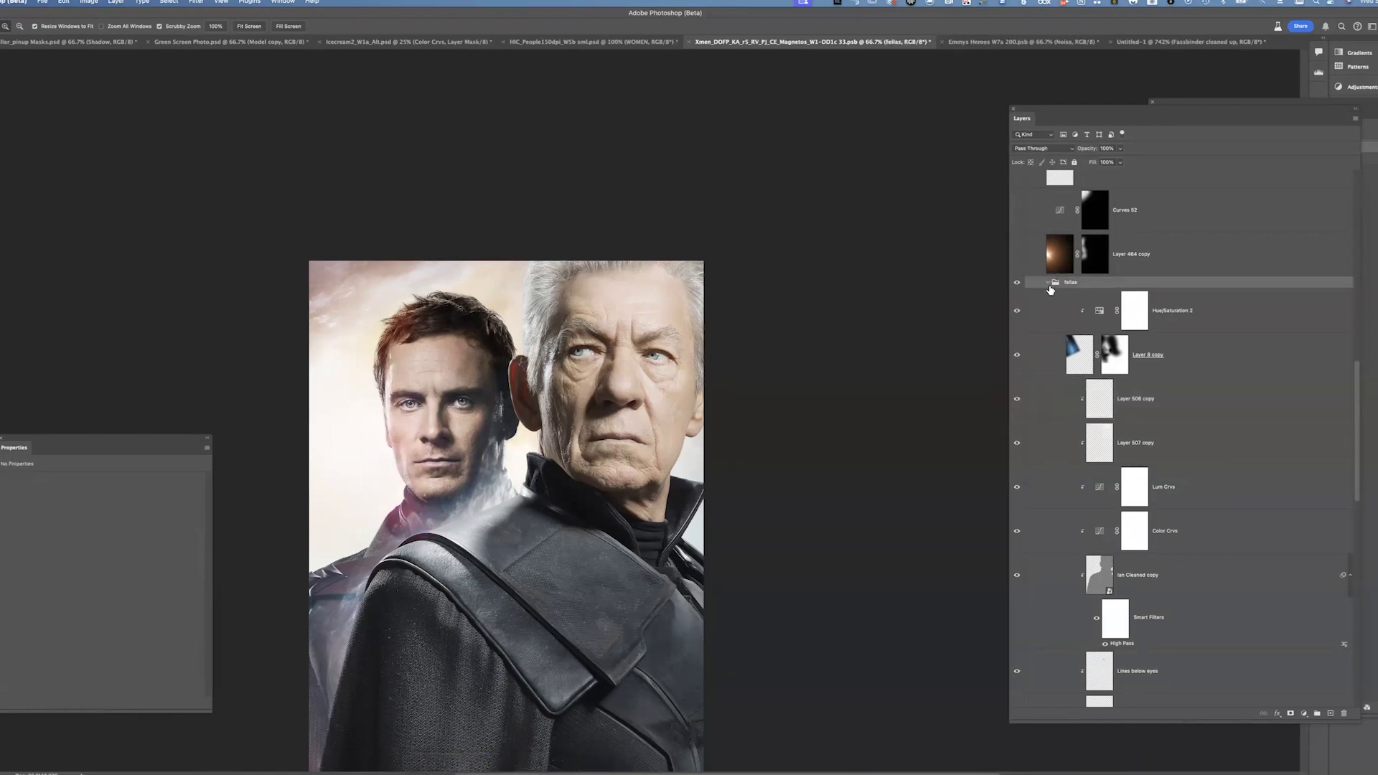
pyautogui.click(1049, 284)
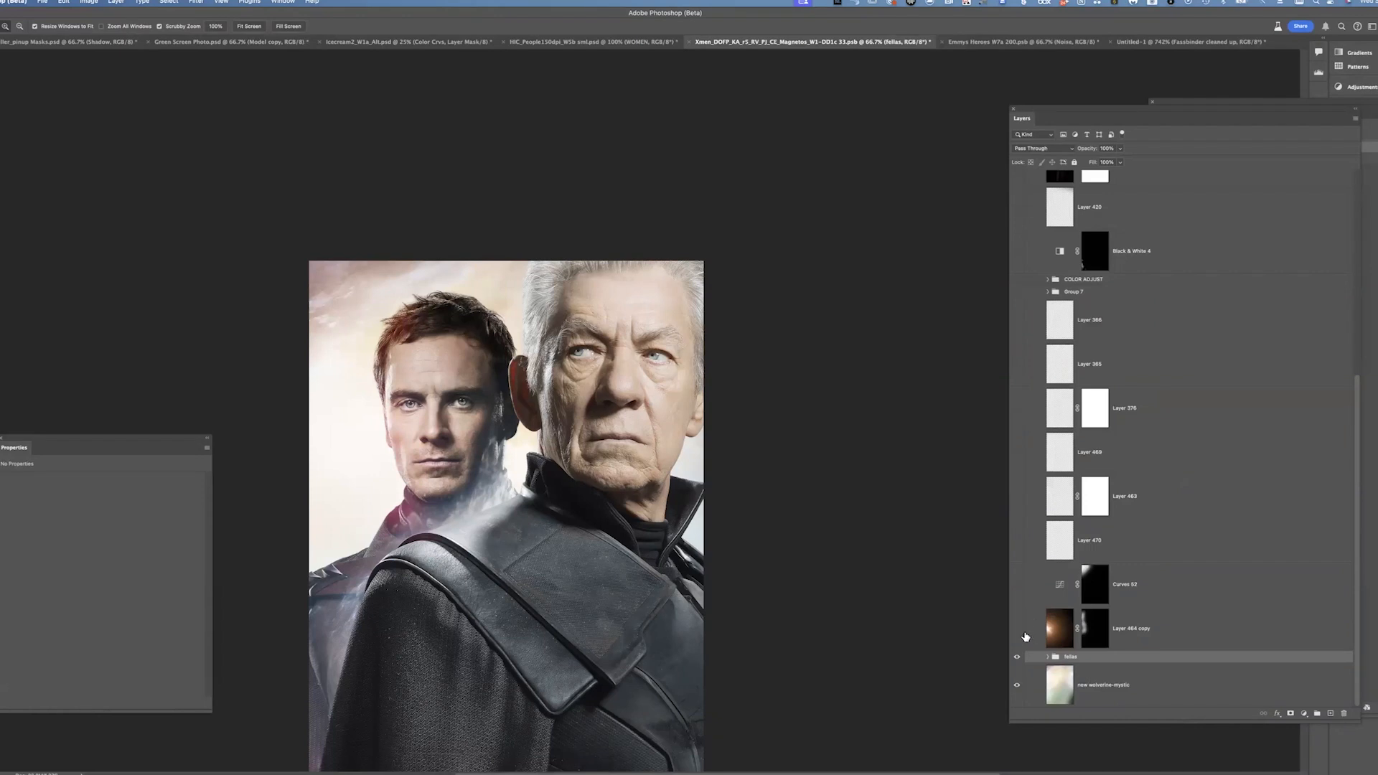
# Turn on Layer 464 copy and the Curves 62 adjustment layer
pyautogui.click(1026, 633)
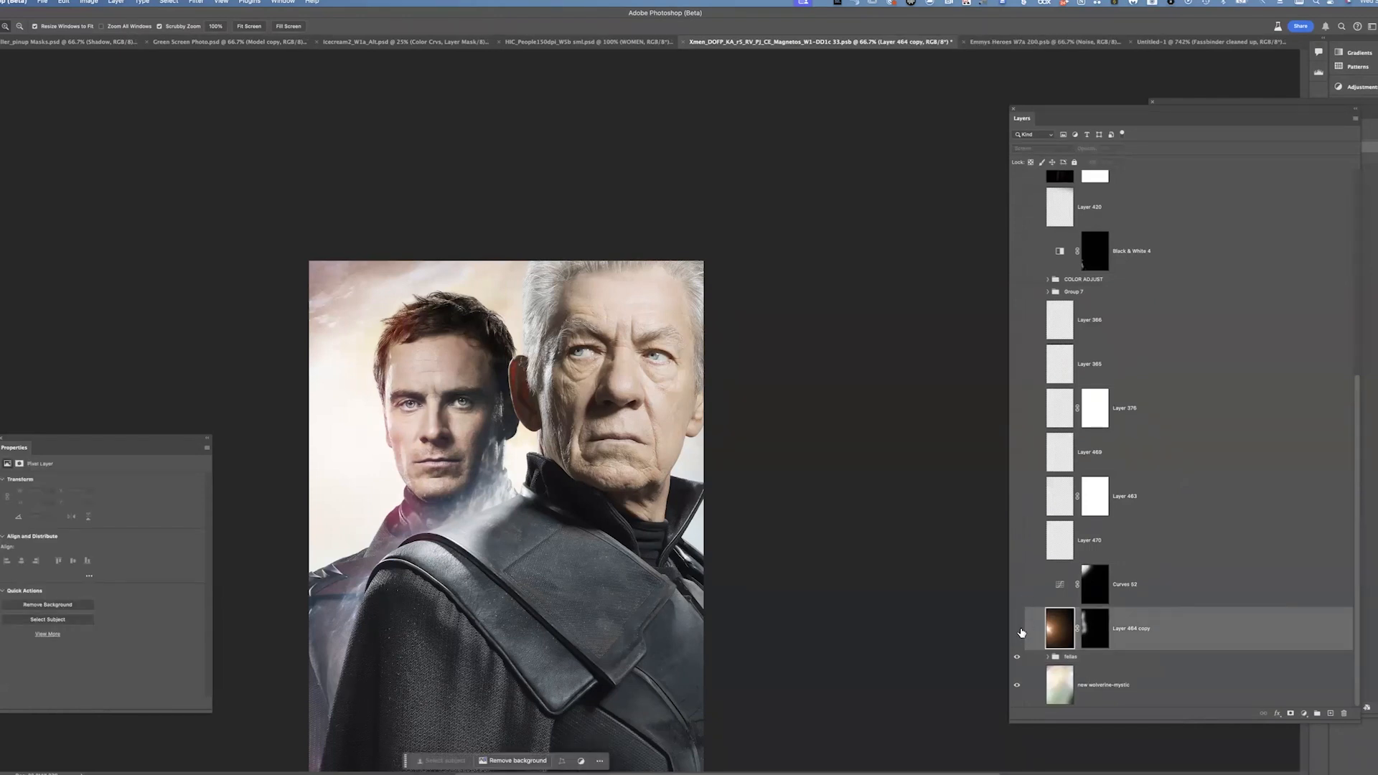
pyautogui.click(1017, 628)
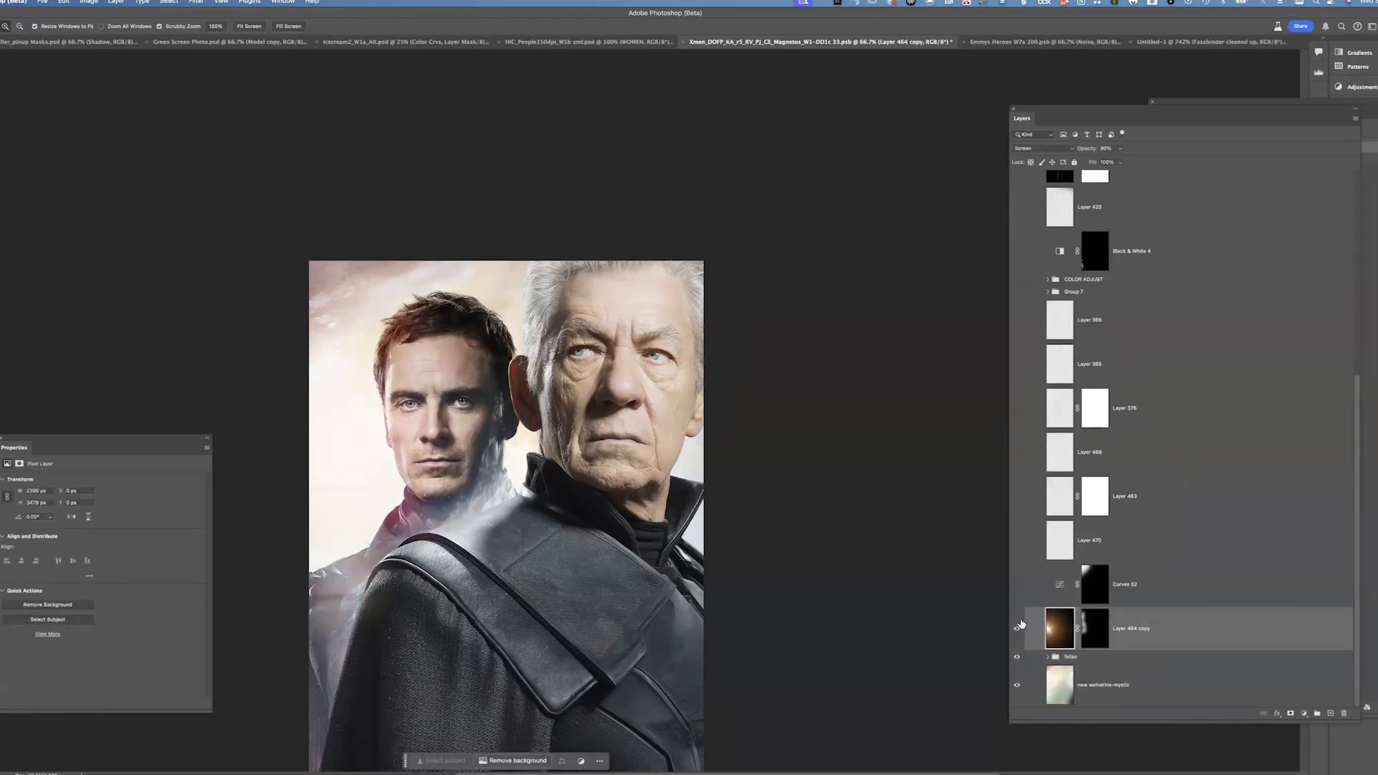
pyautogui.click(1021, 578)
pyautogui.moveTo(1025, 551); pyautogui.dragTo(1025, 477)
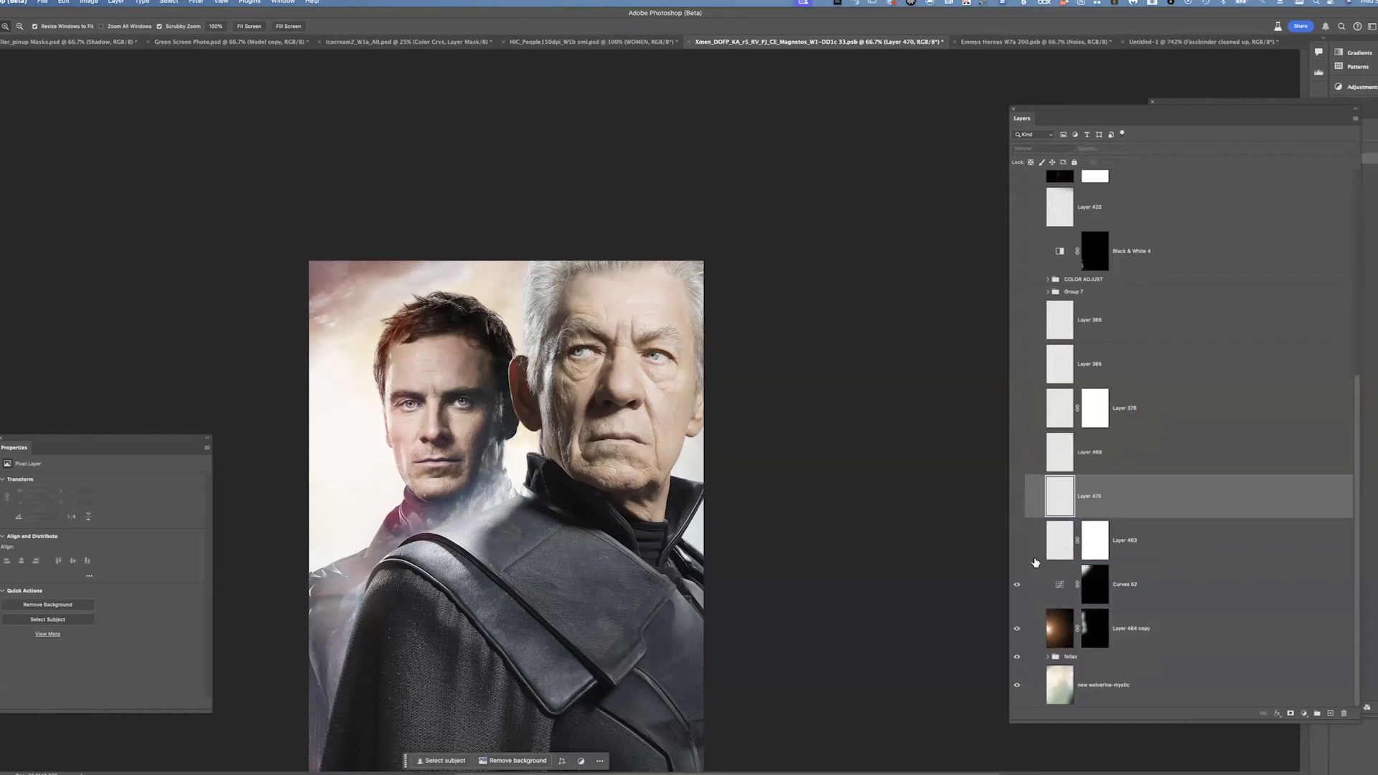
pyautogui.press('super+z')
# Turn on Layers 470, 483, 469, 376, 385 and 386
pyautogui.click(1019, 543)
pyautogui.click(1018, 506)
pyautogui.click(1018, 459)
pyautogui.click(1017, 415)
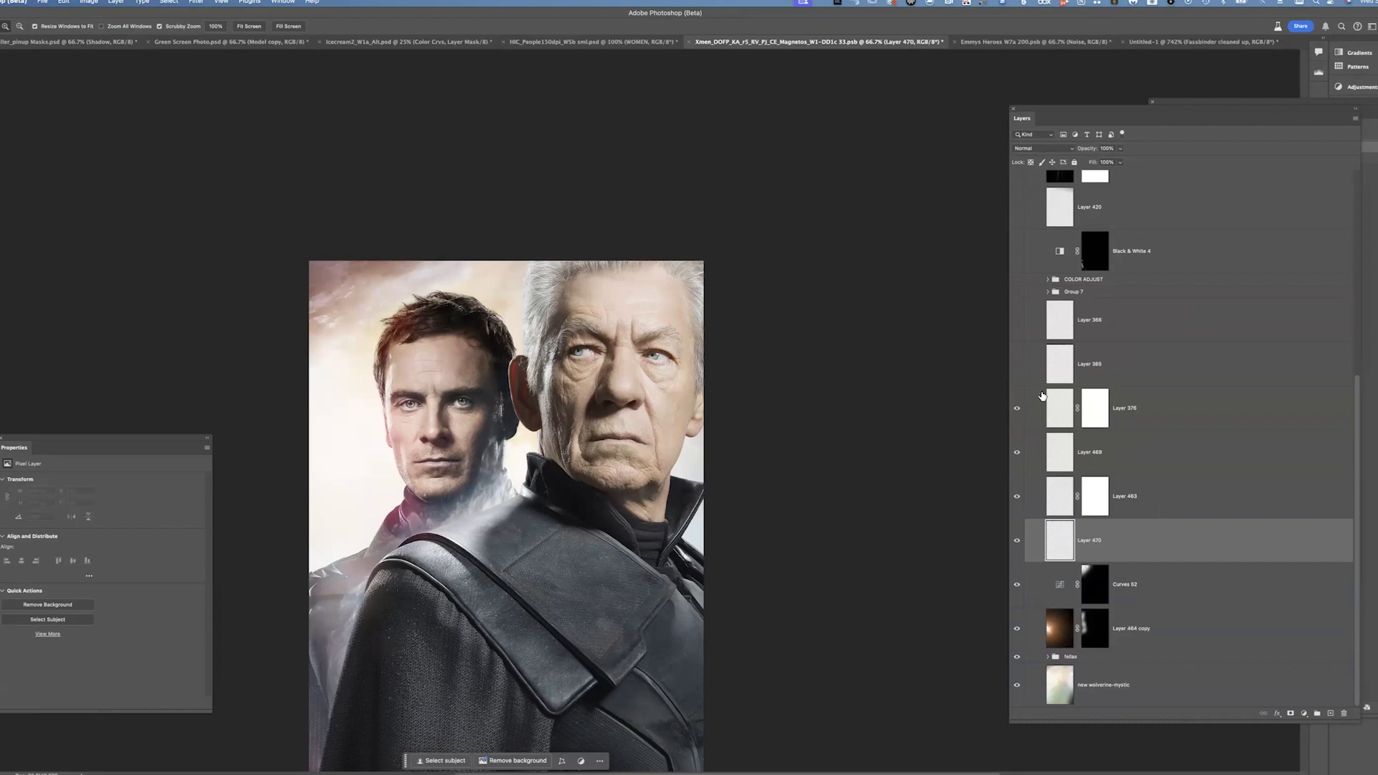
pyautogui.click(1017, 363)
pyautogui.click(1022, 320)
# Expand Group 7 and toggle its visibility to compare its colour grading
pyautogui.click(1050, 293)
pyautogui.click(1048, 292)
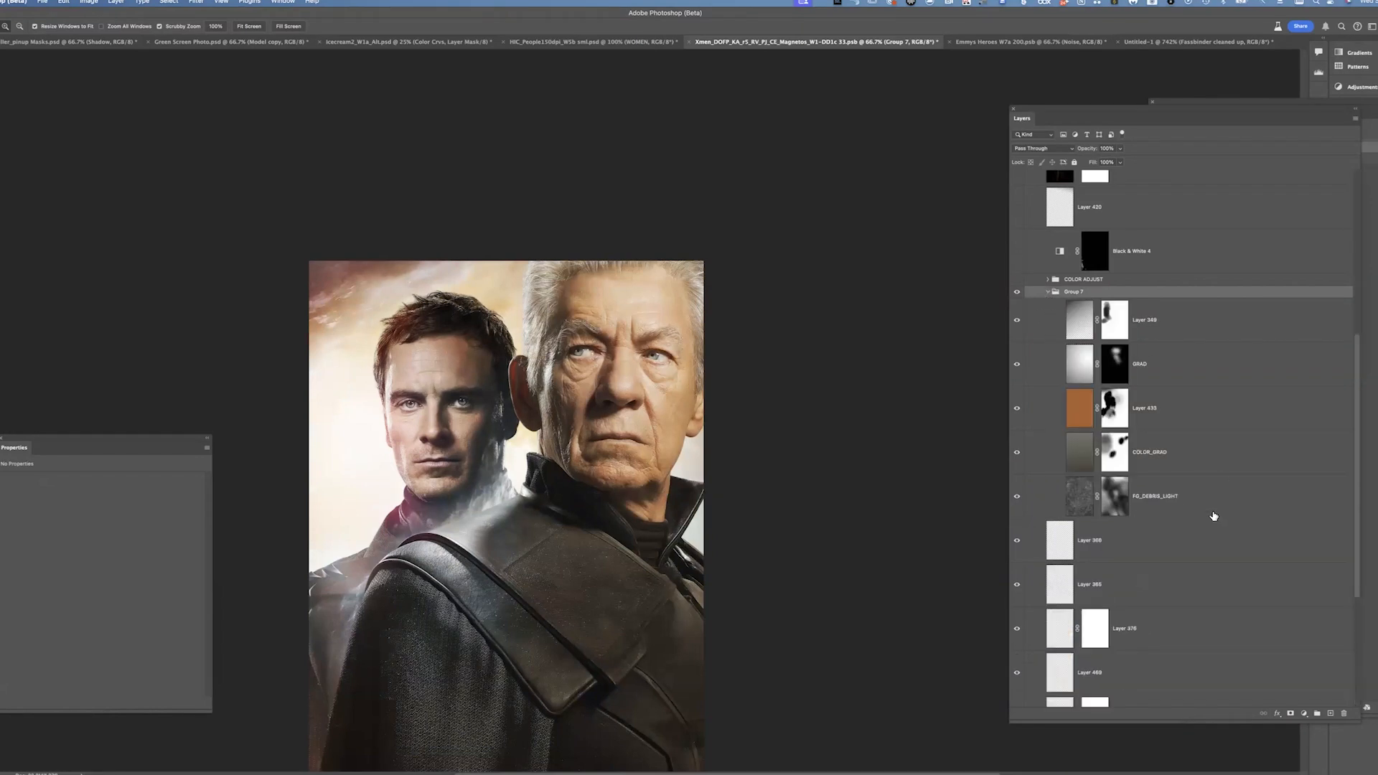
pyautogui.click(1016, 293)
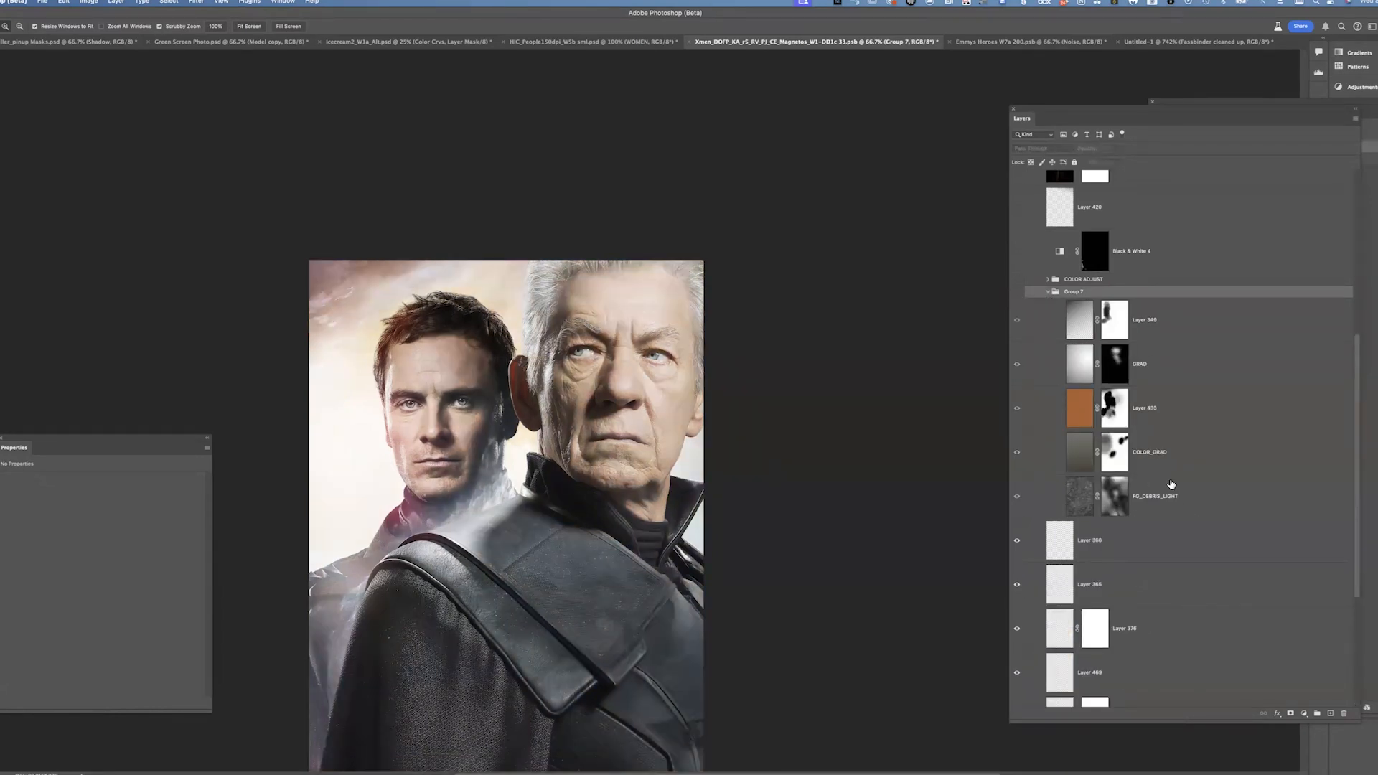
pyautogui.click(1016, 292)
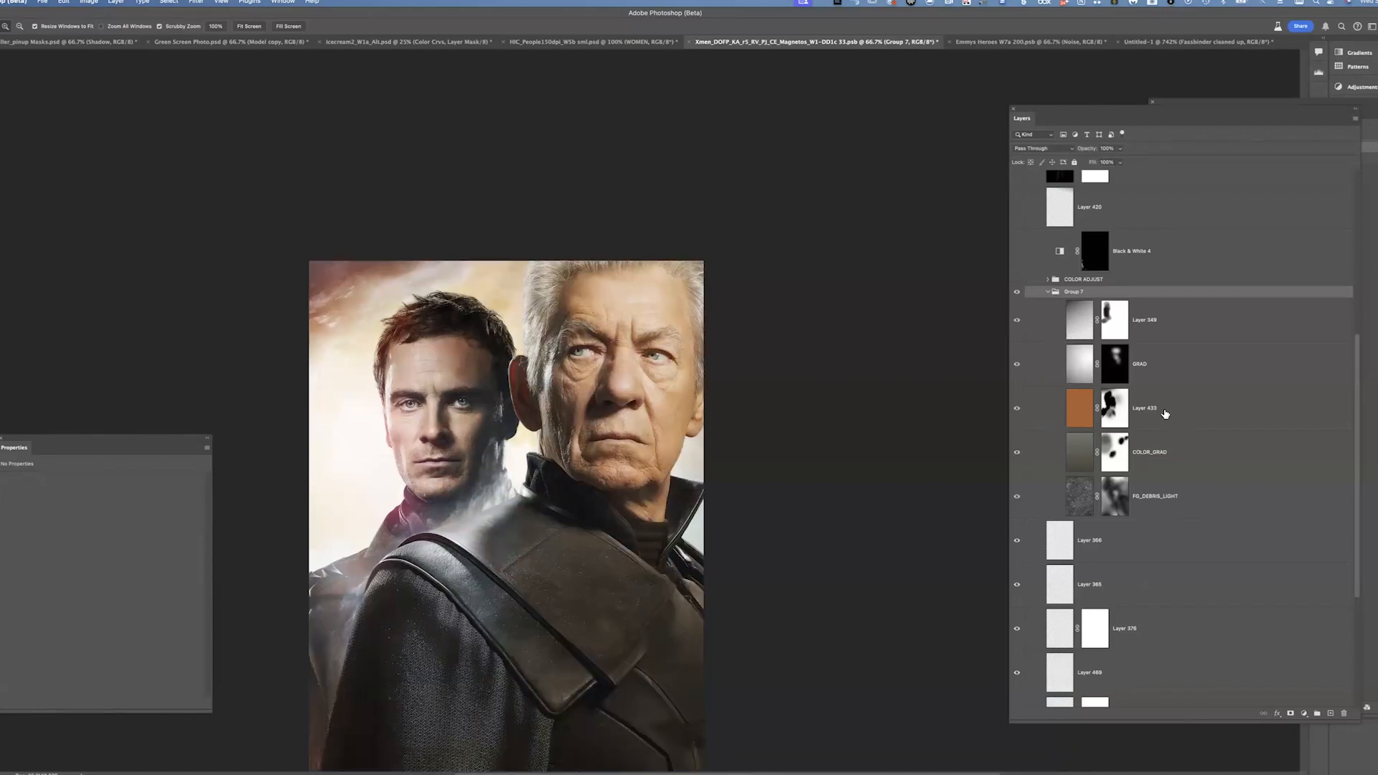
# Select Layer 433 and its mask to inspect them, then collapse Group 7
pyautogui.click(1178, 417)
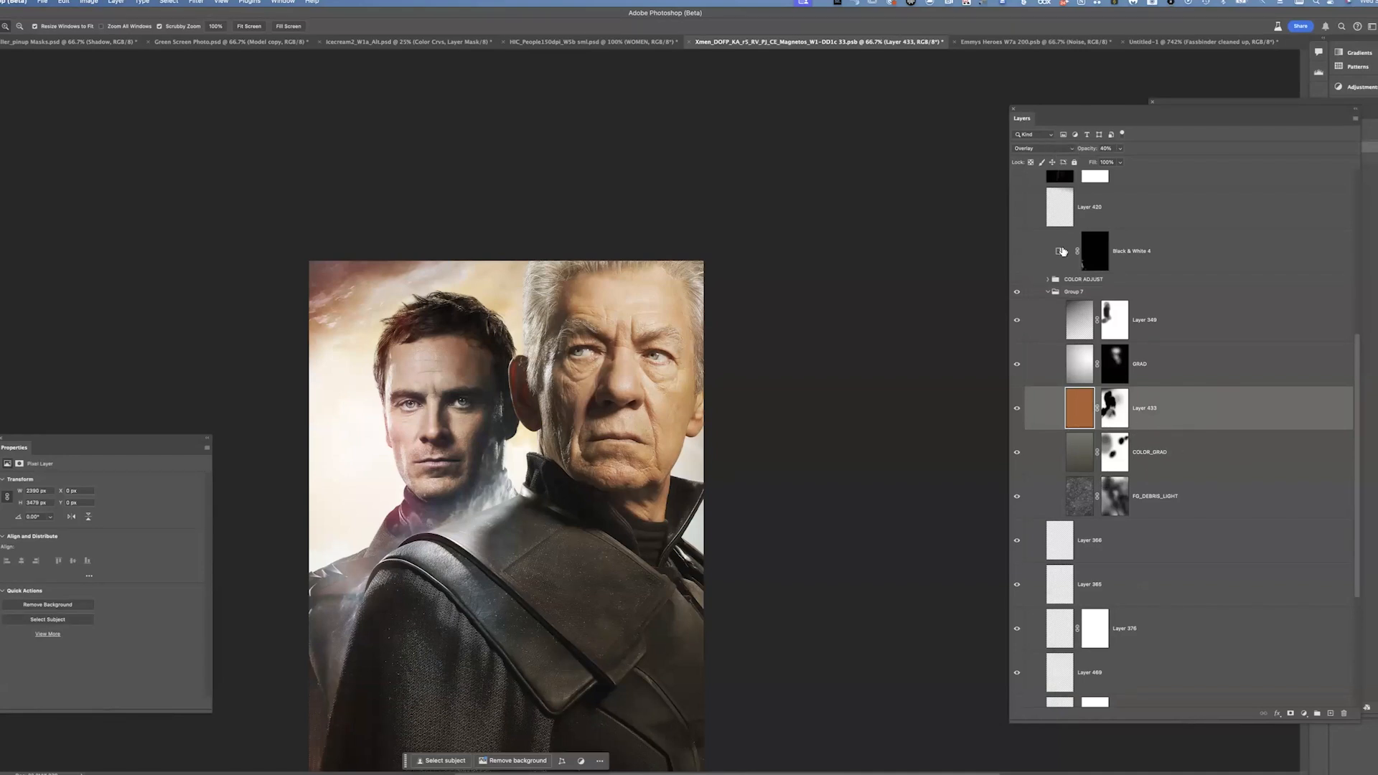
pyautogui.click(1120, 409)
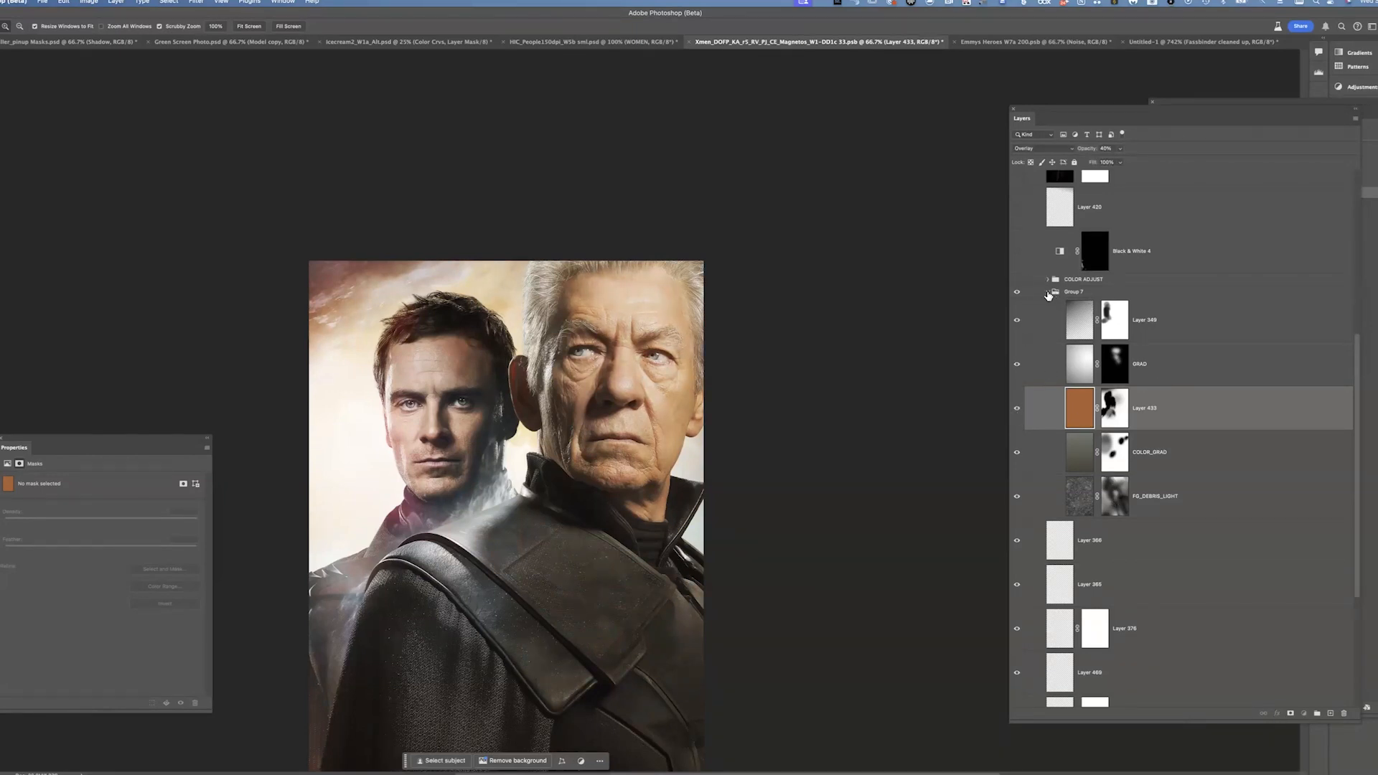
pyautogui.click(1048, 292)
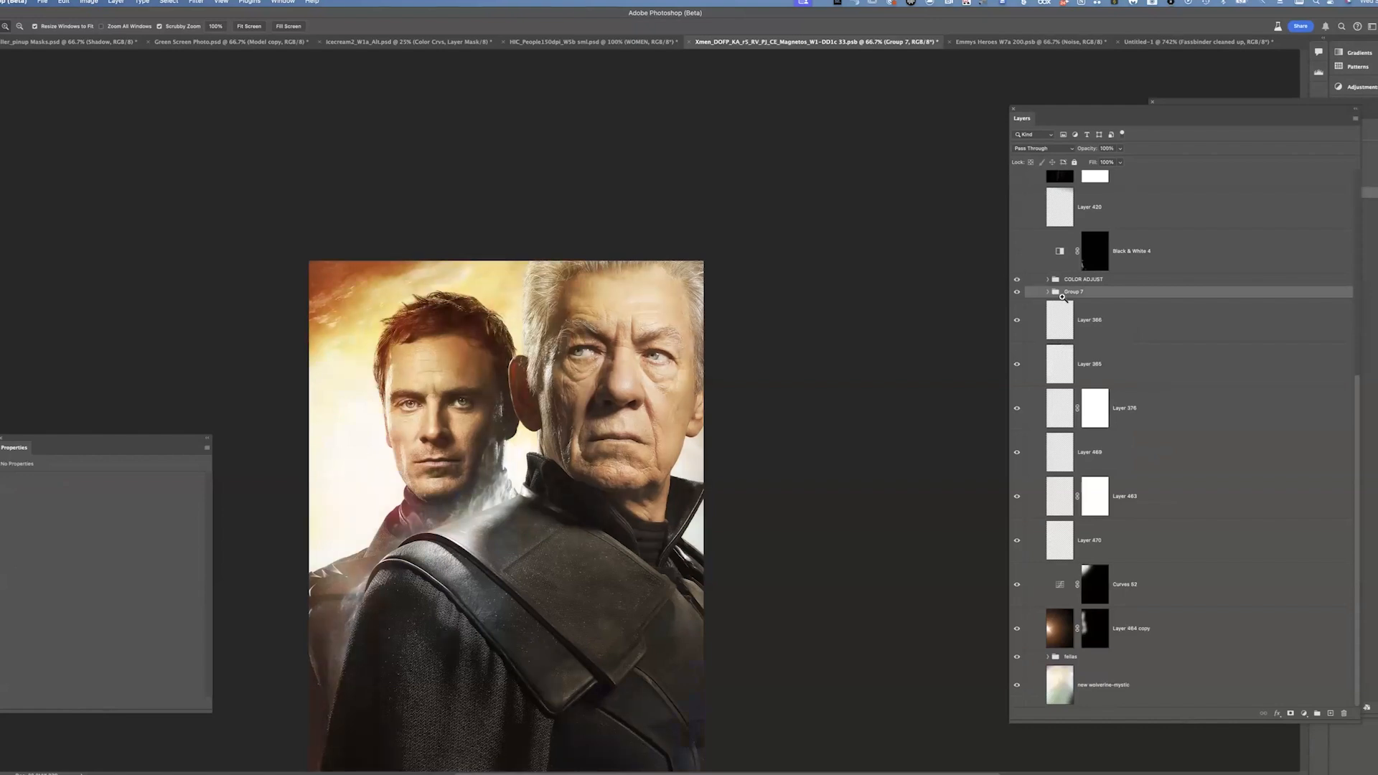
# Review the COLOR ADJUST group's contents, then turn on the Black & White 4 layer
pyautogui.click(1048, 280)
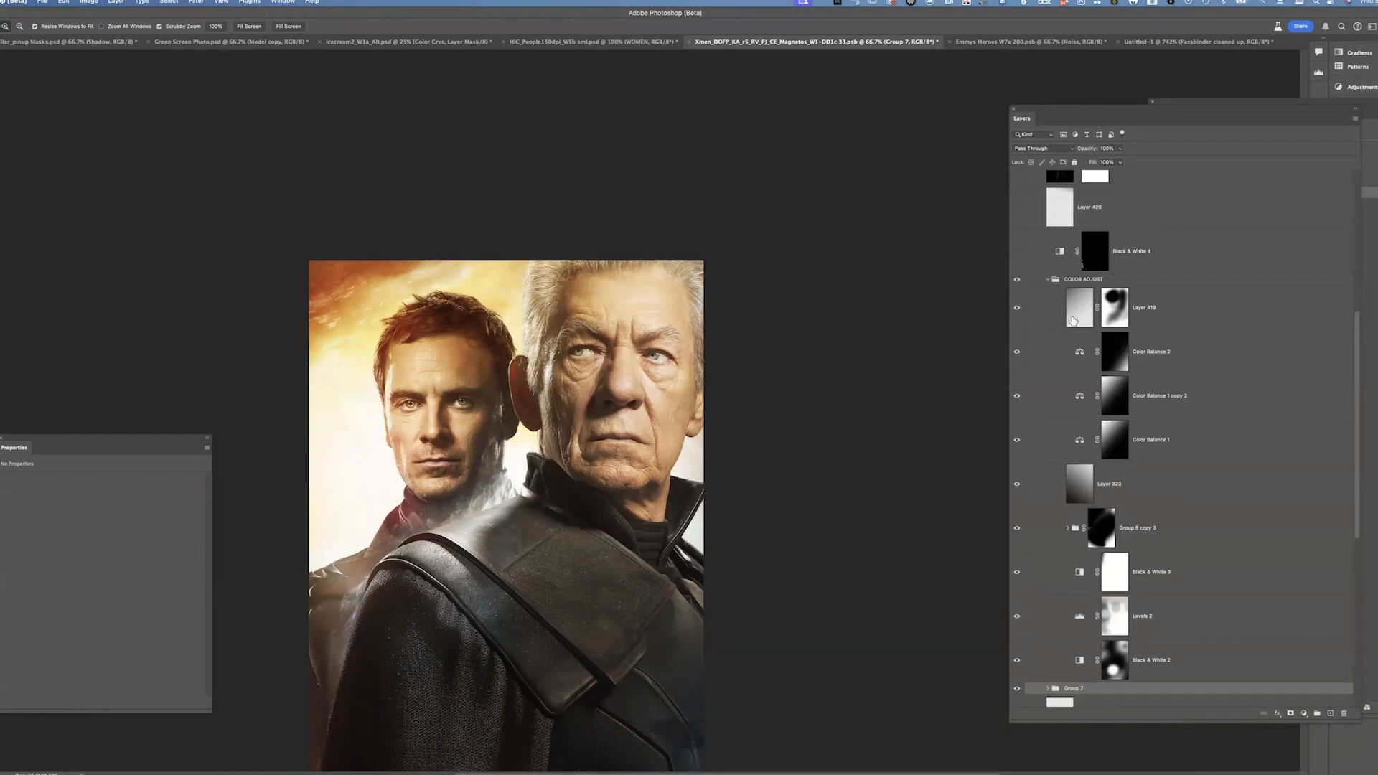
pyautogui.click(1047, 279)
pyautogui.click(1017, 251)
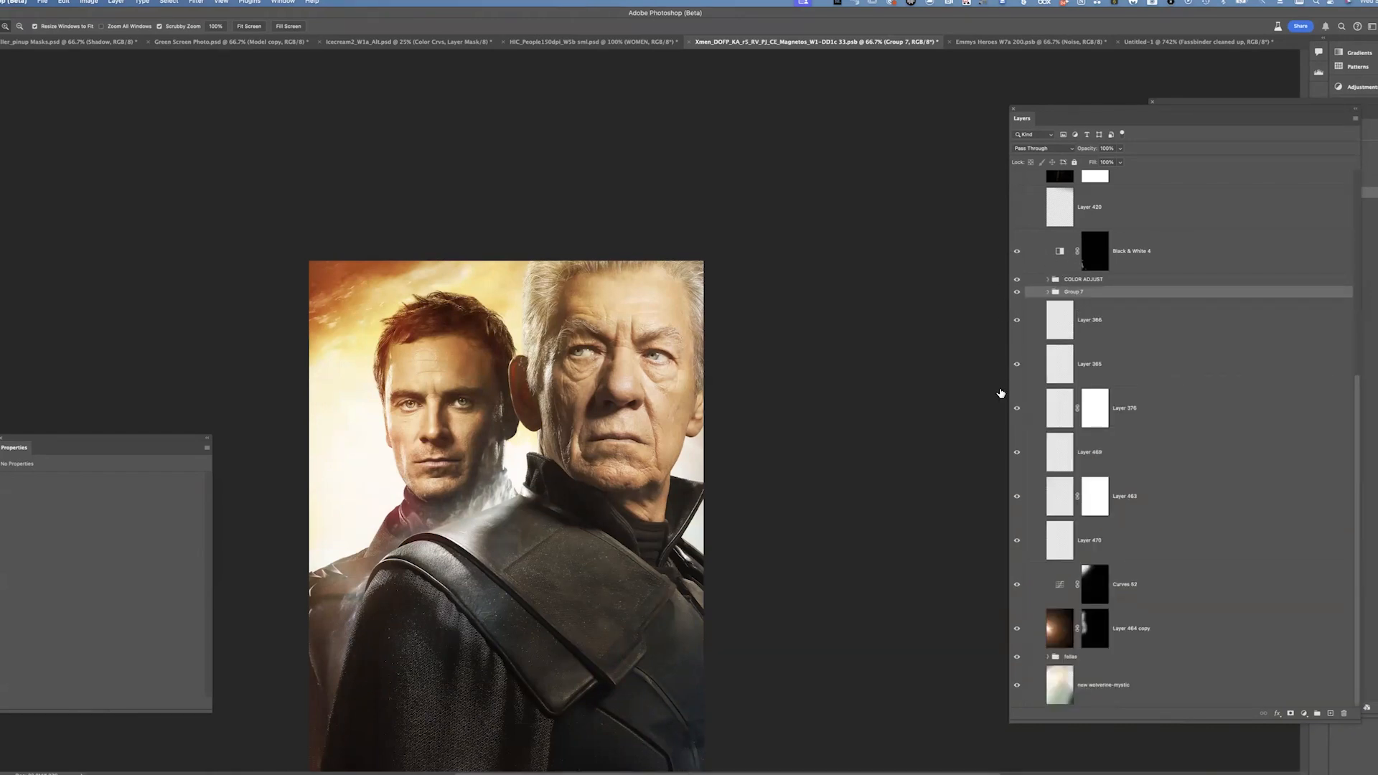
# Turn on visibility for the layers from Layer 420 up through Curves 58 above the COLOR ADJUST group
pyautogui.scroll(-5, 878, 287)
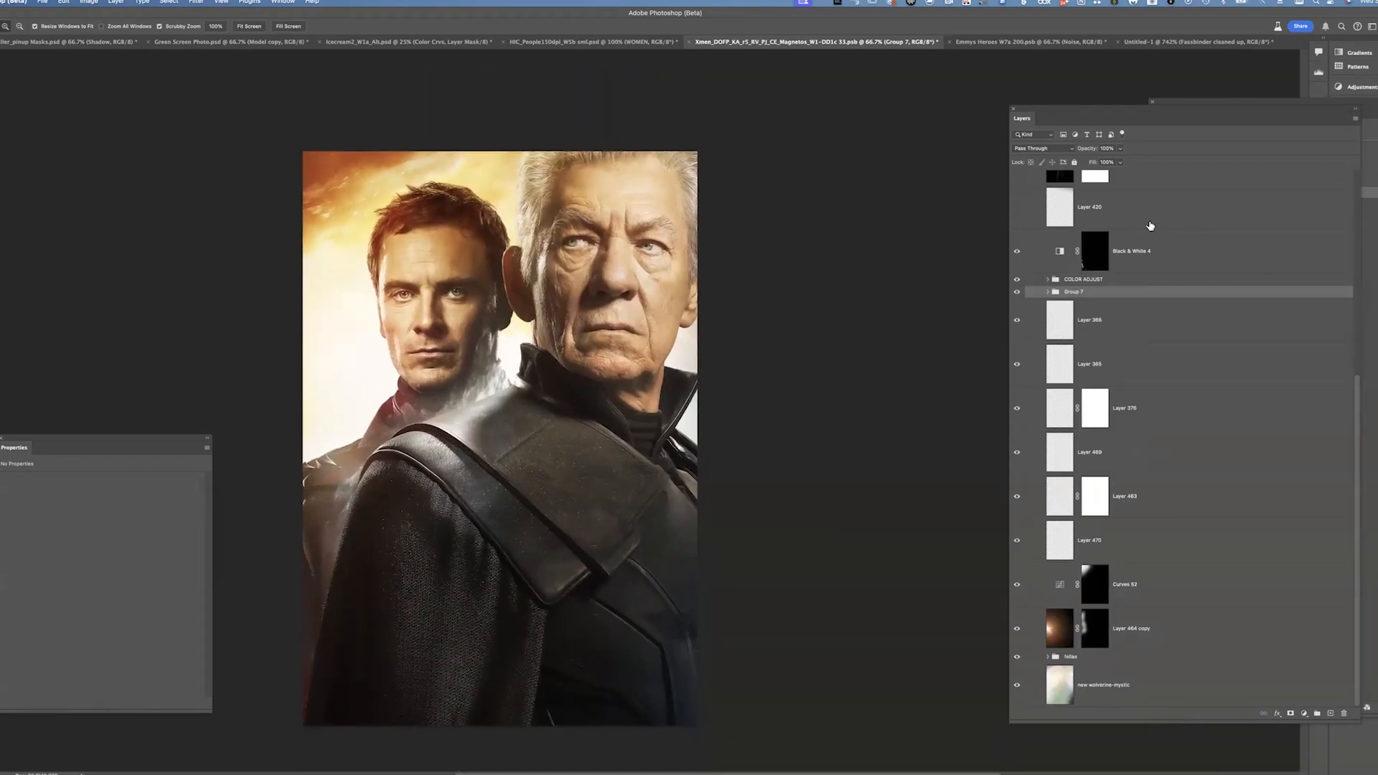
pyautogui.scroll(6, 1347, 340)
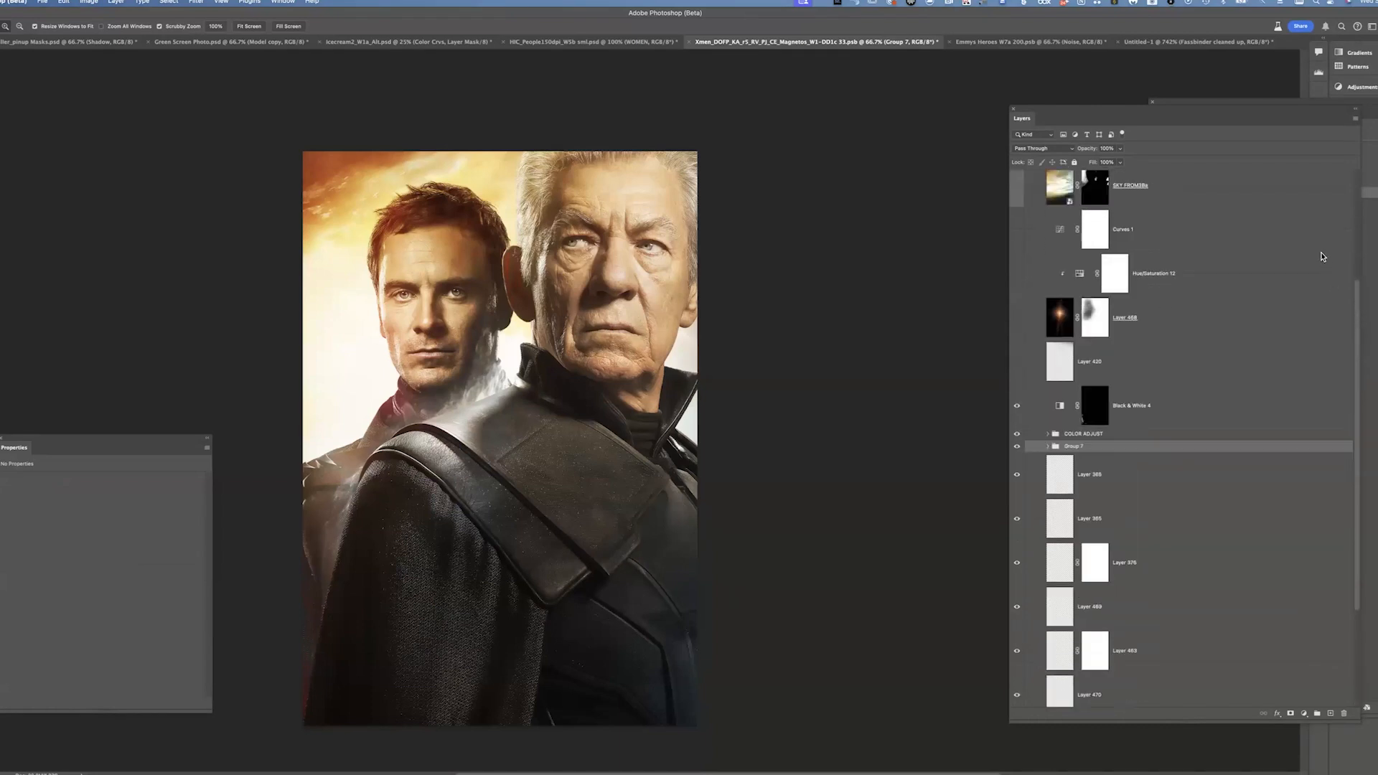
pyautogui.moveTo(1019, 427); pyautogui.dragTo(1016, 234)
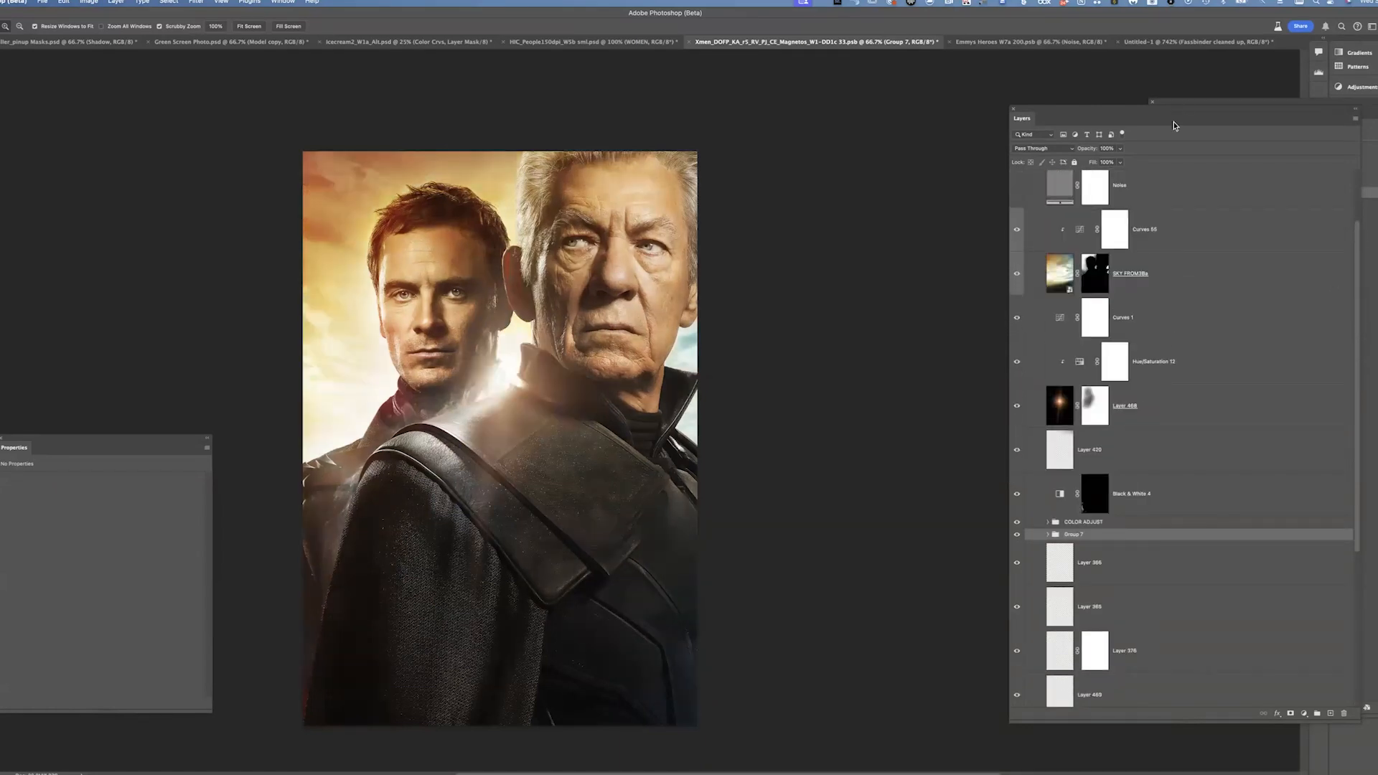
# Toggle the SKY FROM38a layer and view, disable and re-enable its mask to compare the sky replacement
pyautogui.click(1021, 277)
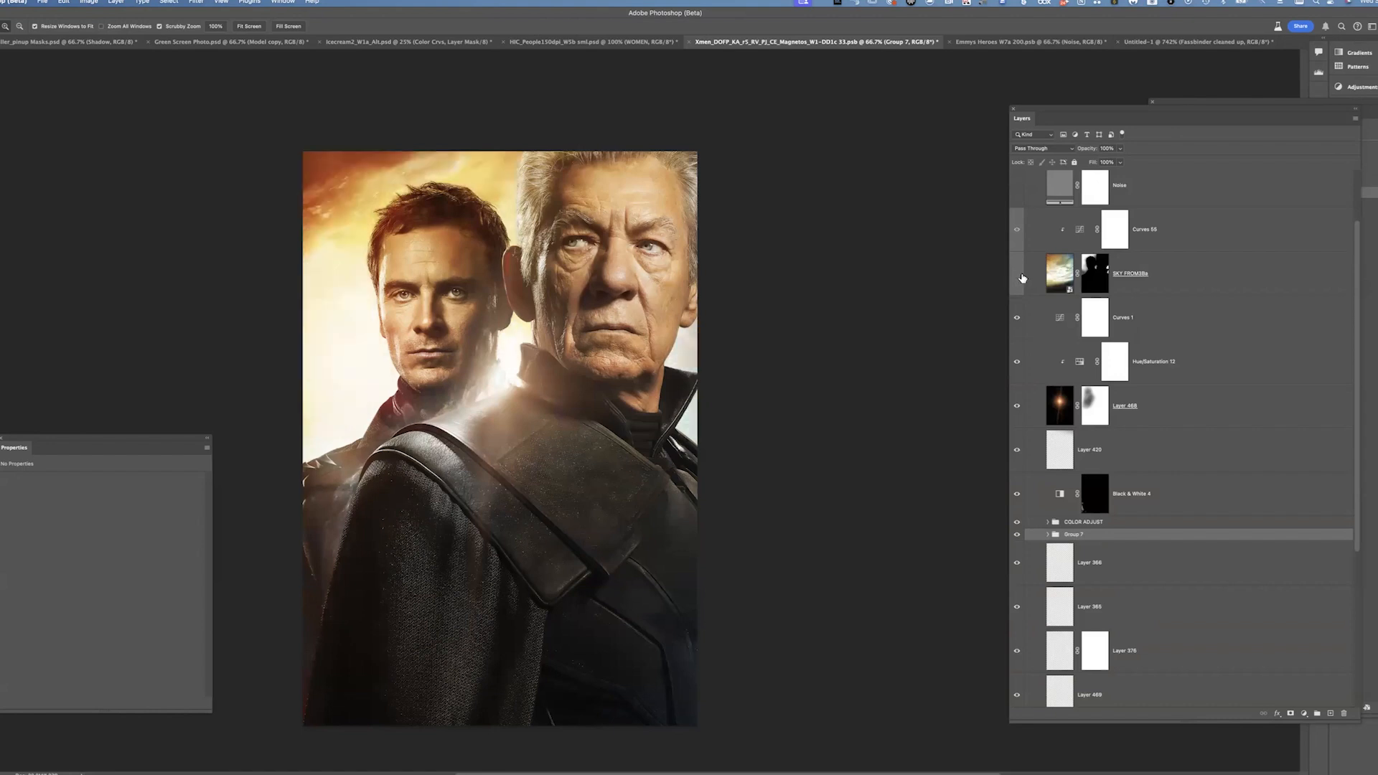
pyautogui.click(1017, 276)
pyautogui.click(1018, 276)
pyautogui.click(1017, 275)
pyautogui.keyDown('alt'); pyautogui.click(1098, 286); pyautogui.keyUp('alt')
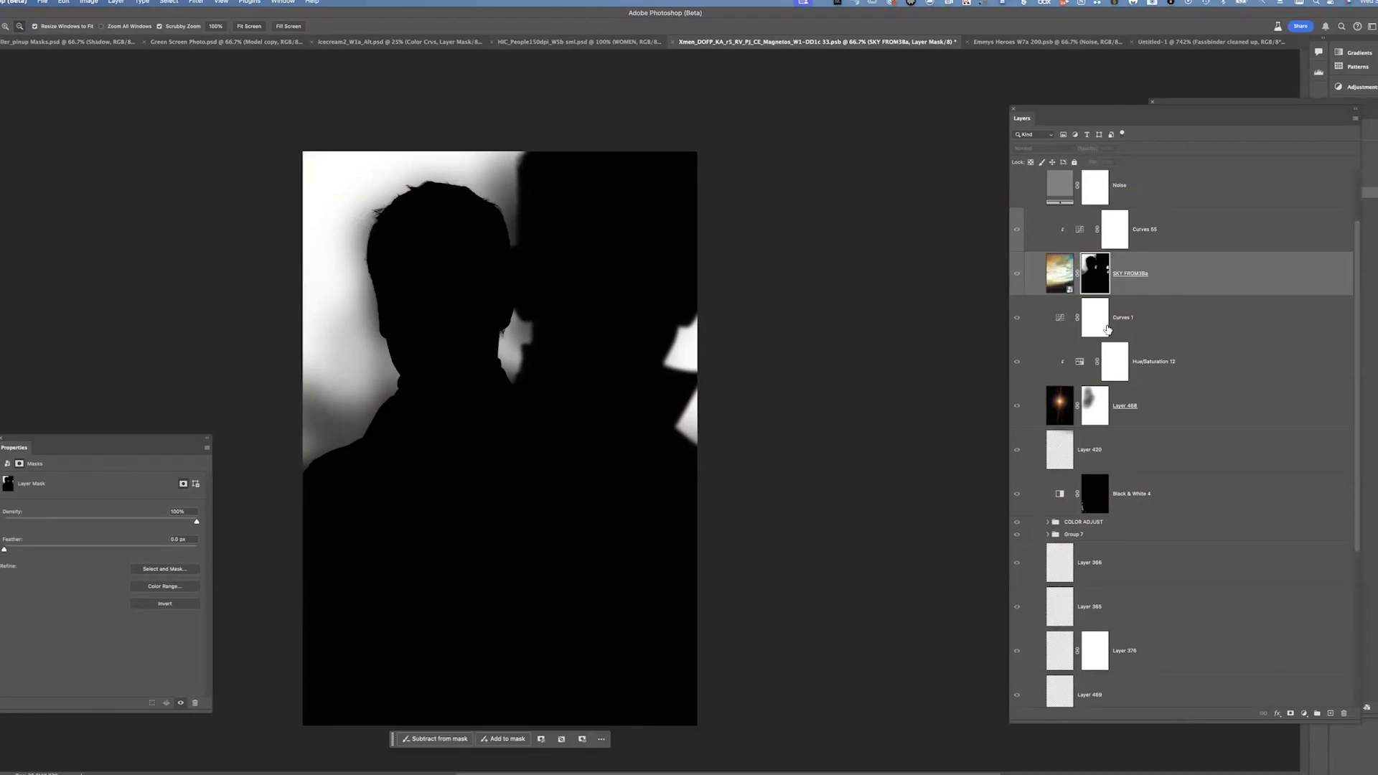
pyautogui.keyDown('alt'); pyautogui.click(1098, 281); pyautogui.keyUp('alt')
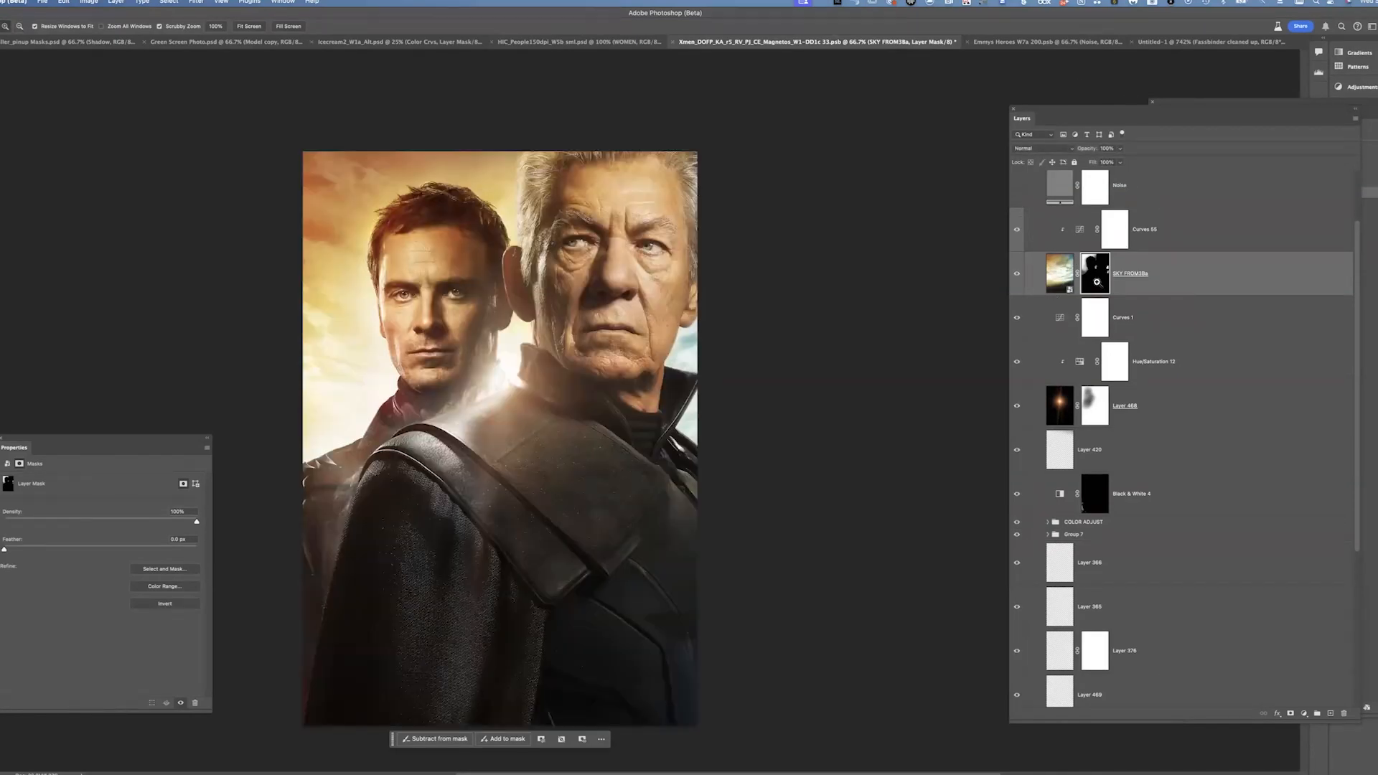
pyautogui.keyDown('shift'); pyautogui.click(1097, 282); pyautogui.keyUp('shift')
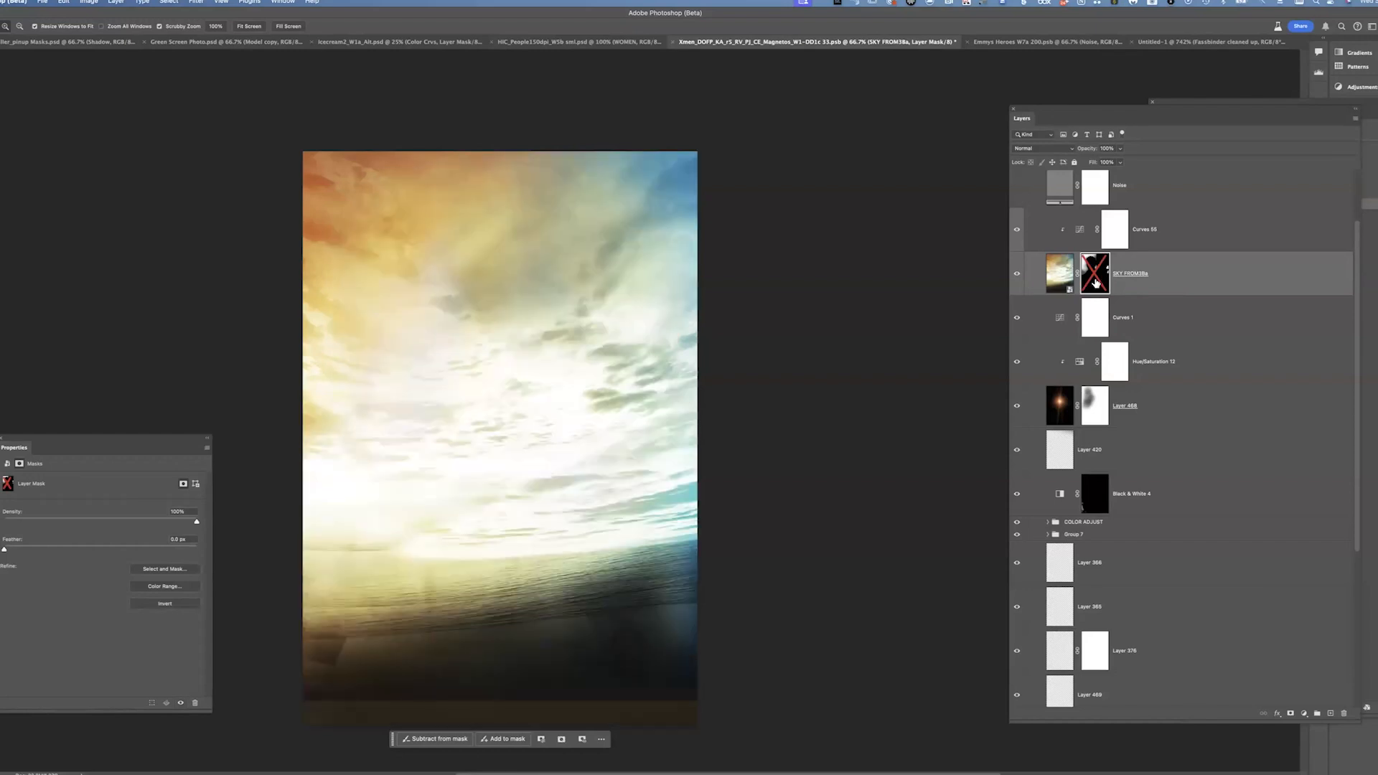
pyautogui.keyDown('shift'); pyautogui.click(1096, 282); pyautogui.keyUp('shift')
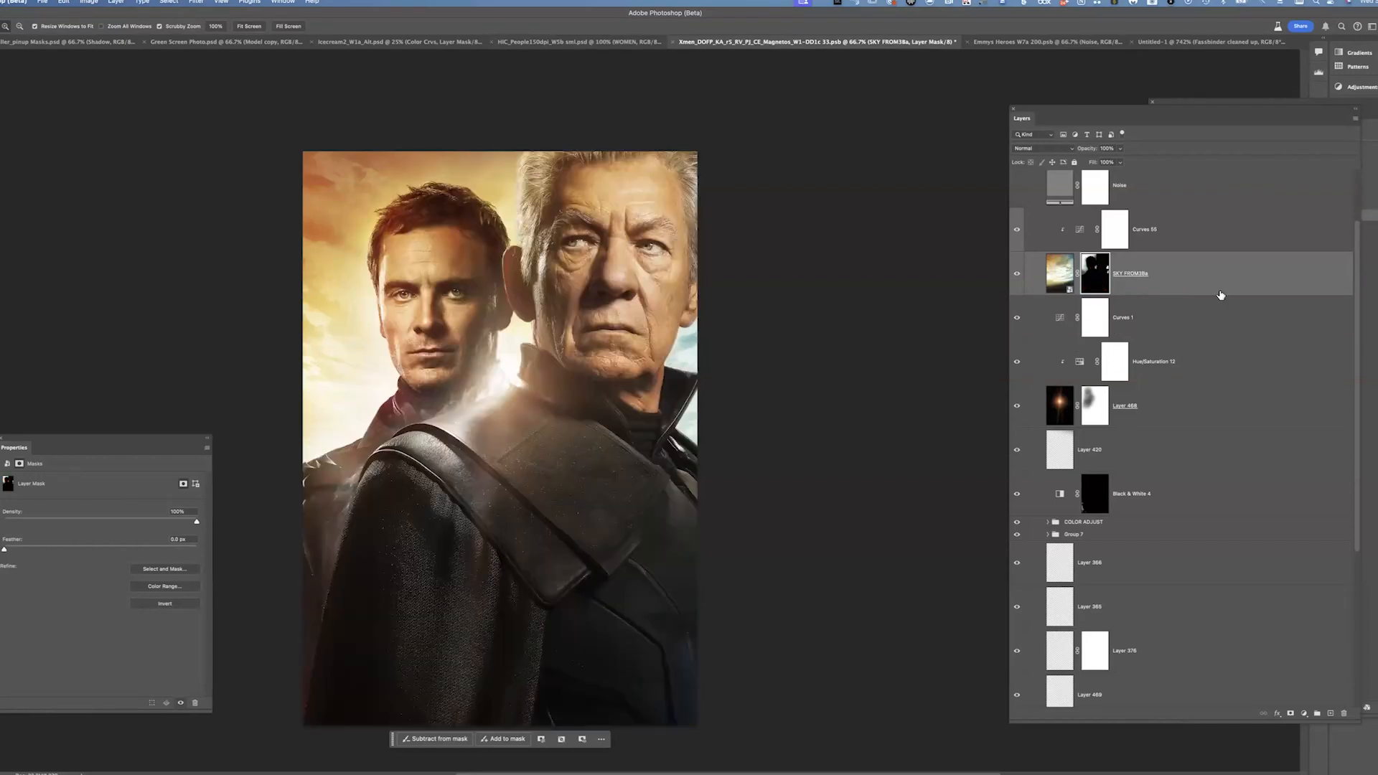
# Turn on the Noise layer and toggle the logo and title groups to preview the finished poster
pyautogui.scroll(3, 1352, 237)
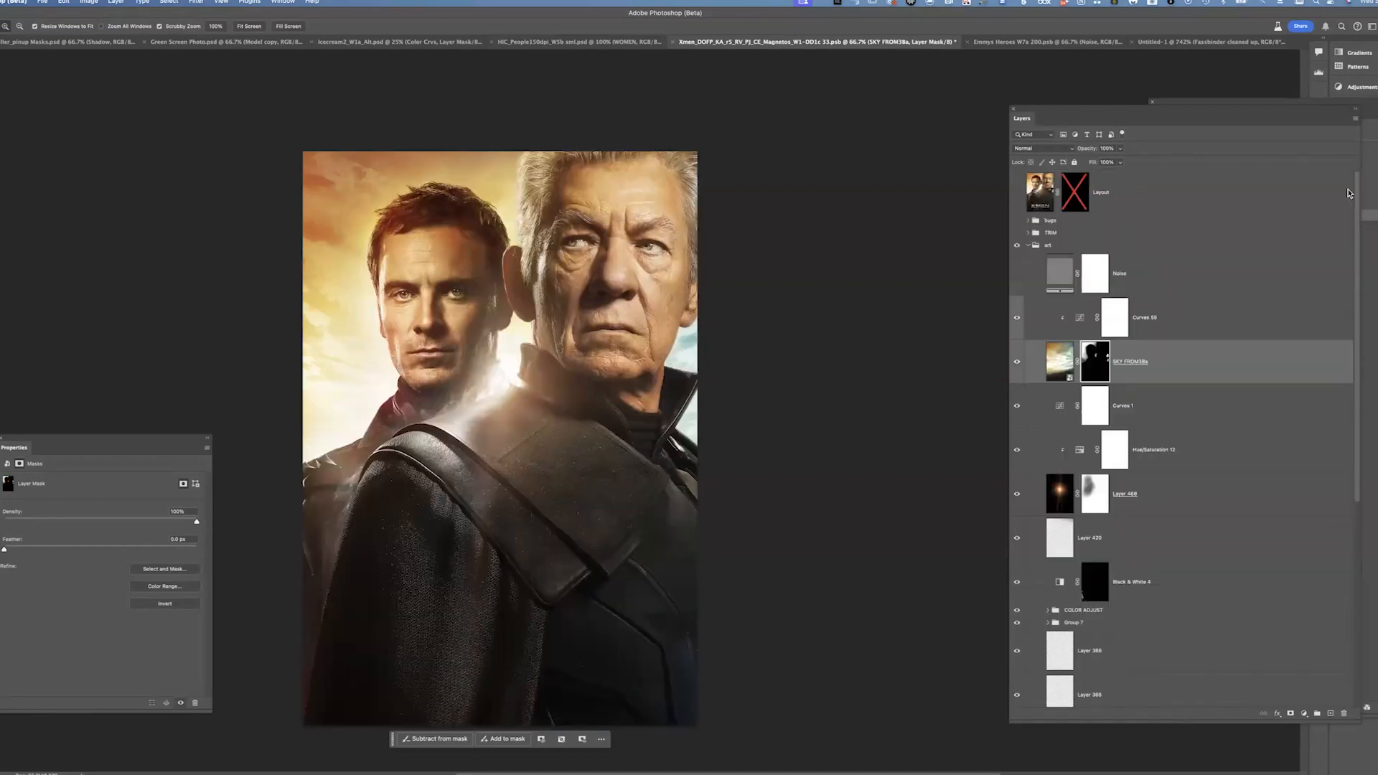
pyautogui.click(1017, 274)
pyautogui.click(1017, 220)
pyautogui.click(1016, 232)
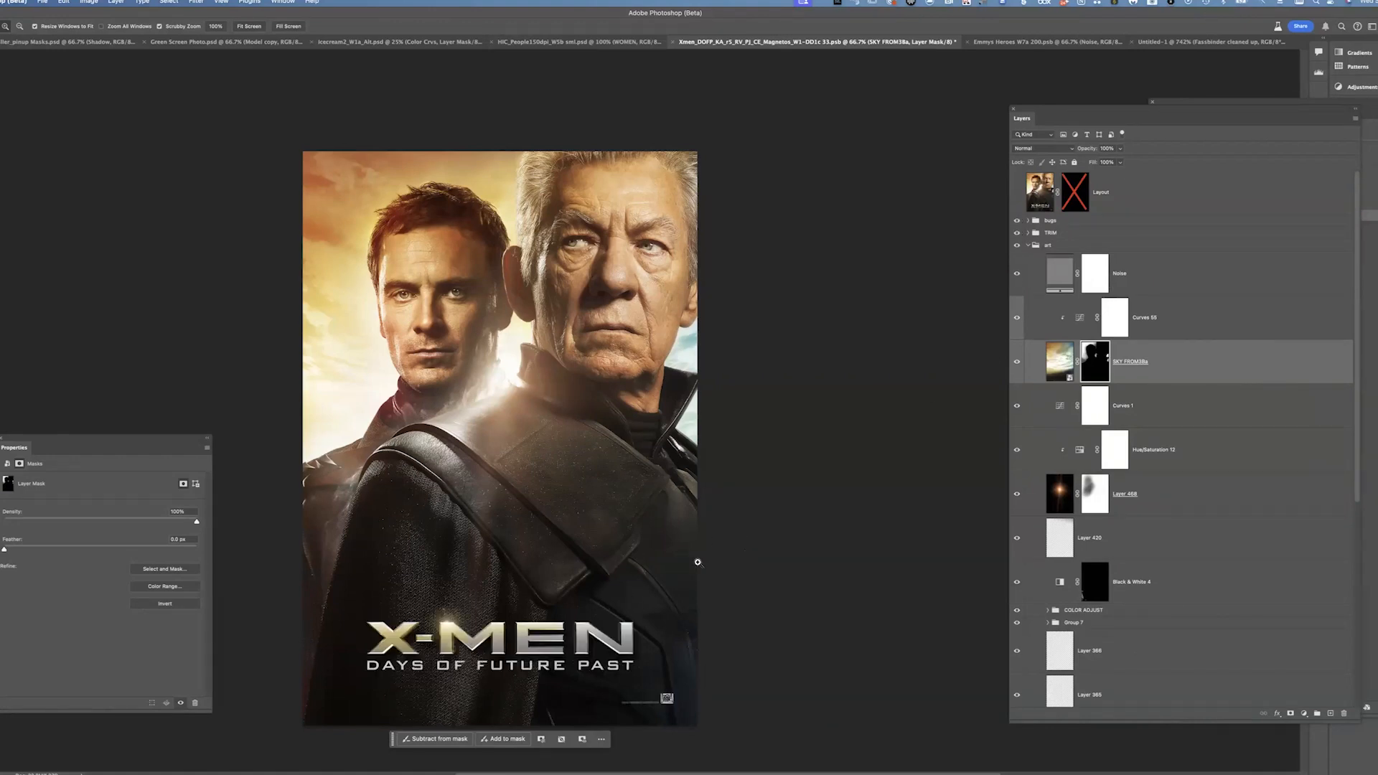
pyautogui.click(1016, 220)
pyautogui.click(1016, 232)
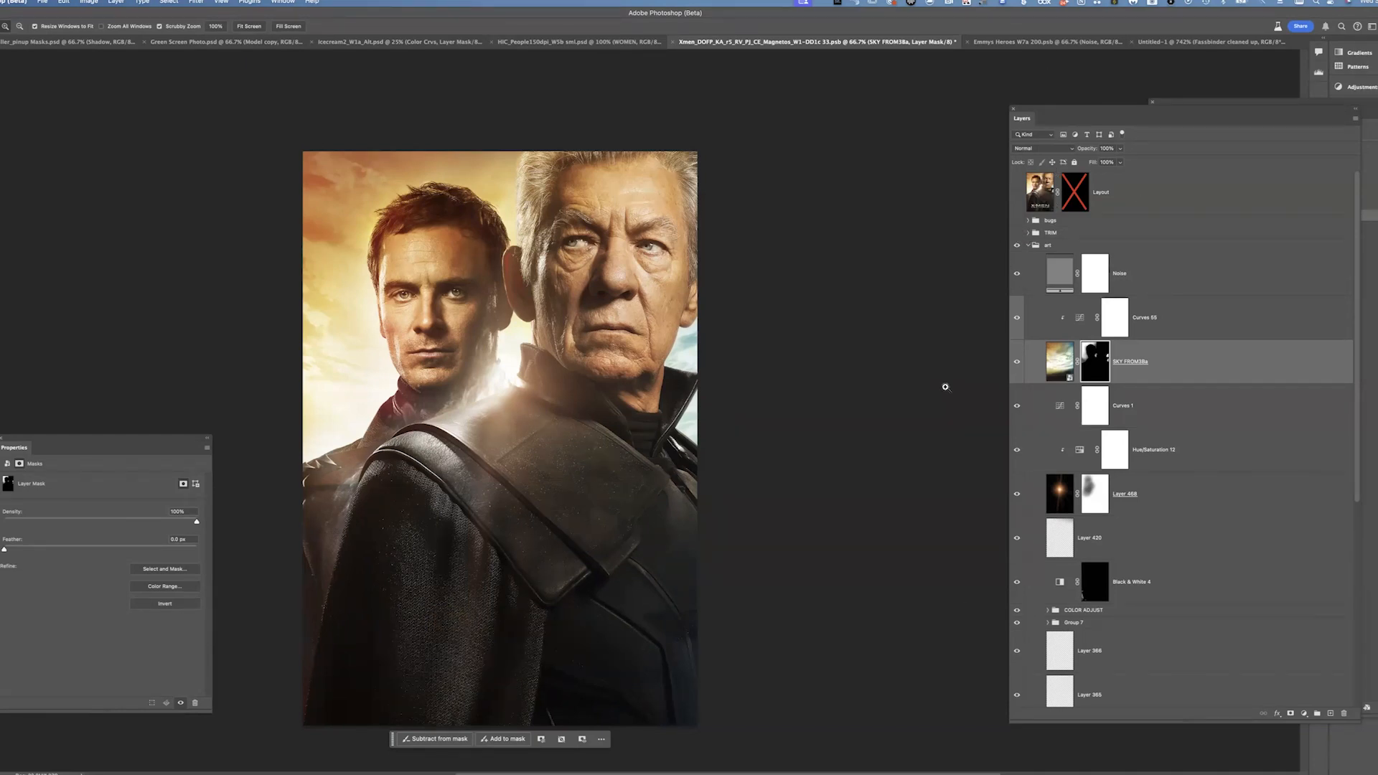
pyautogui.keyDown('alt'); pyautogui.click(945, 386); pyautogui.keyUp('alt')
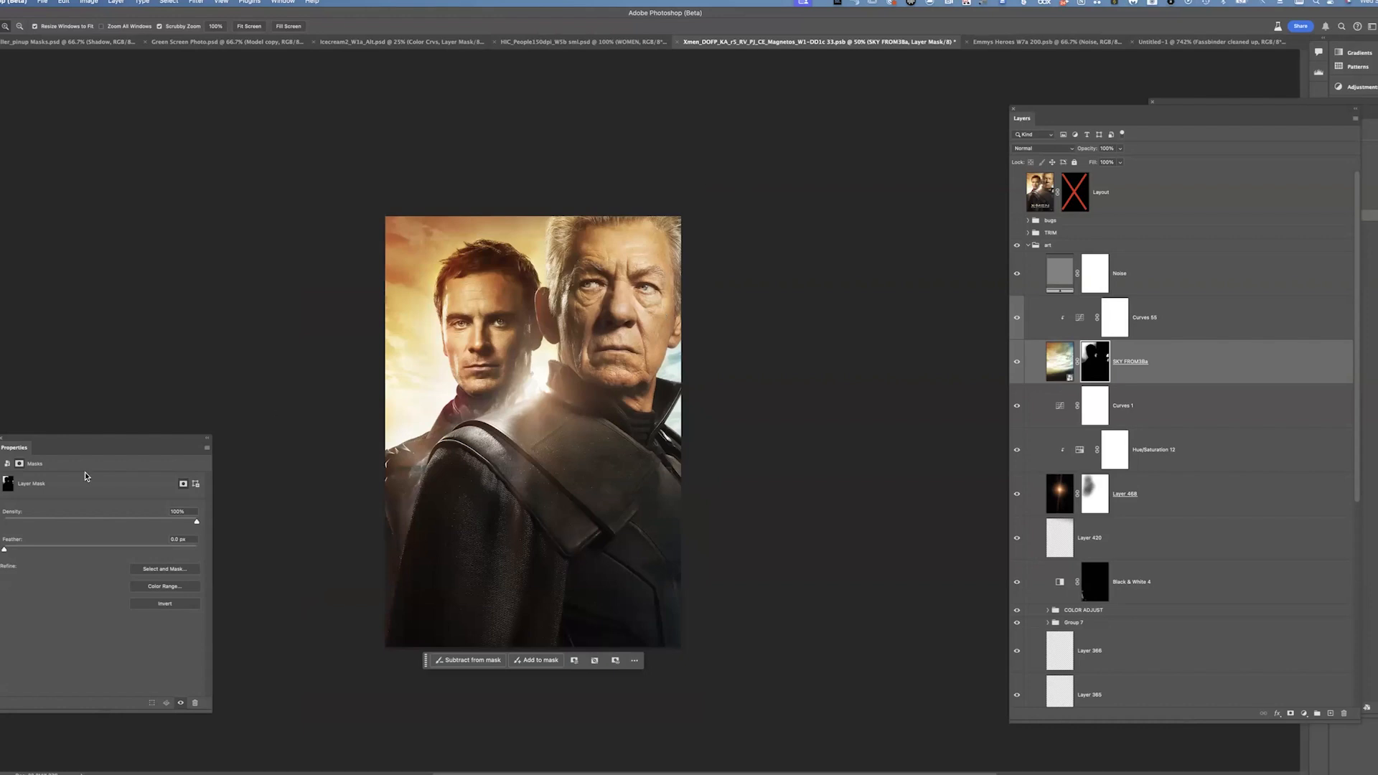
# Switch to the saturation example portrait document, keeping its embedded colour profile
pyautogui.press('super+Tab')
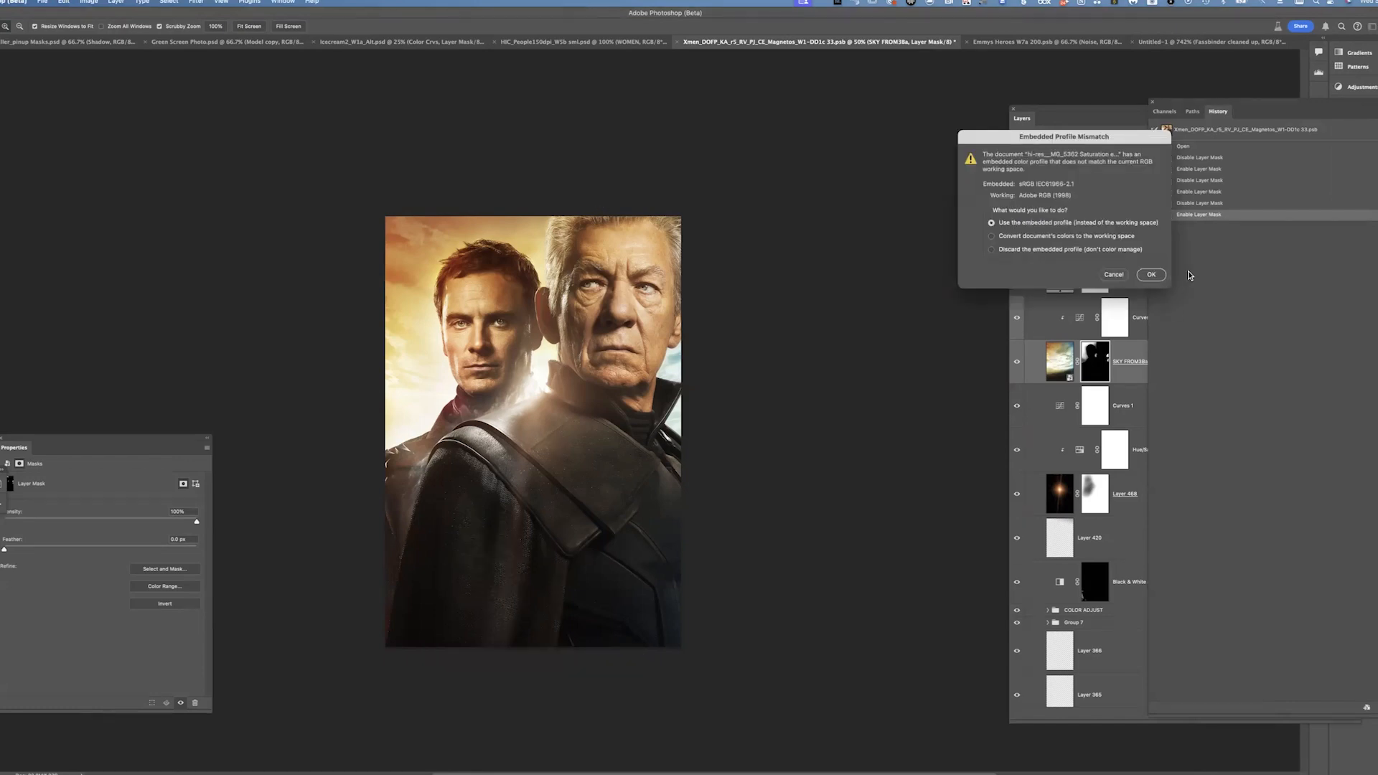
pyautogui.click(1151, 275)
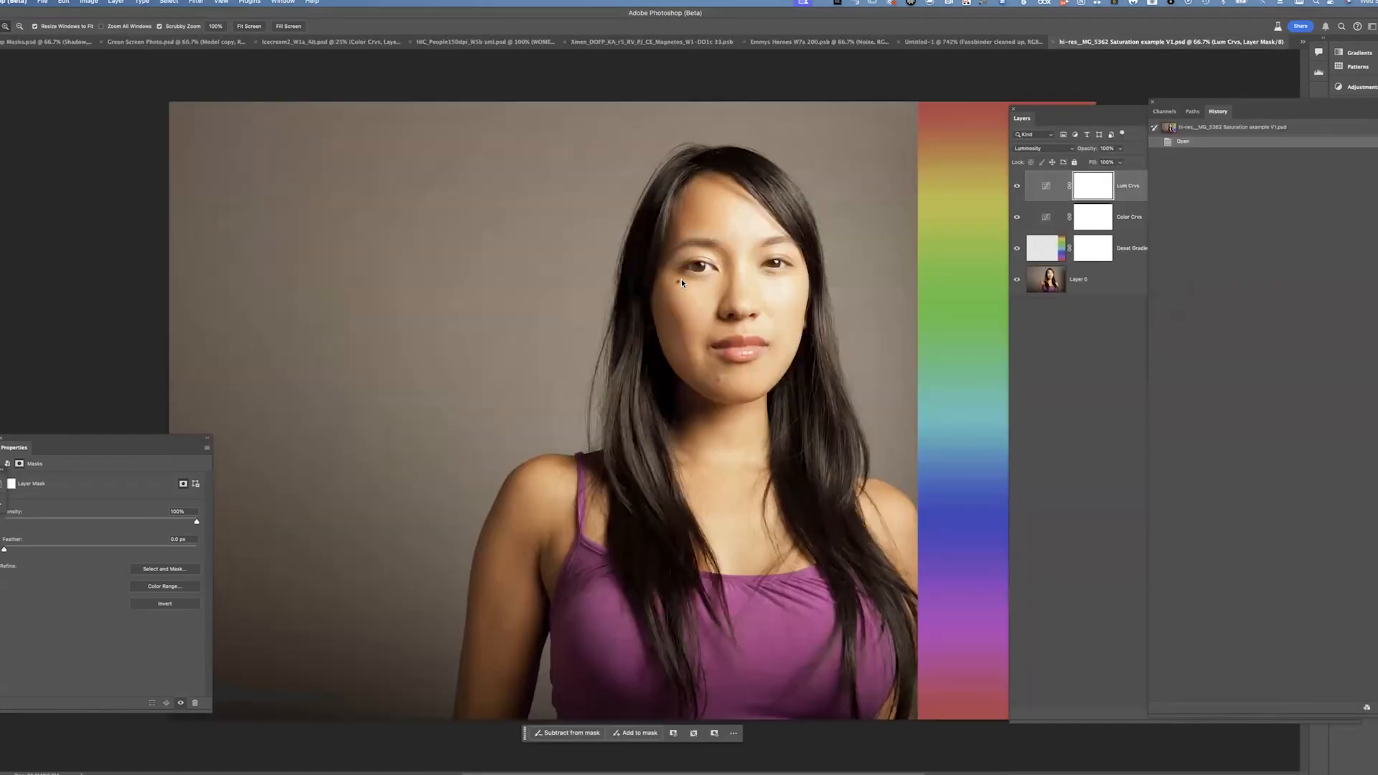
# Hide the Lum Crvs, Color Crvs and Dodge Gradient layers and select Layer 0
pyautogui.click(1017, 186)
pyautogui.click(1017, 217)
pyautogui.click(1016, 247)
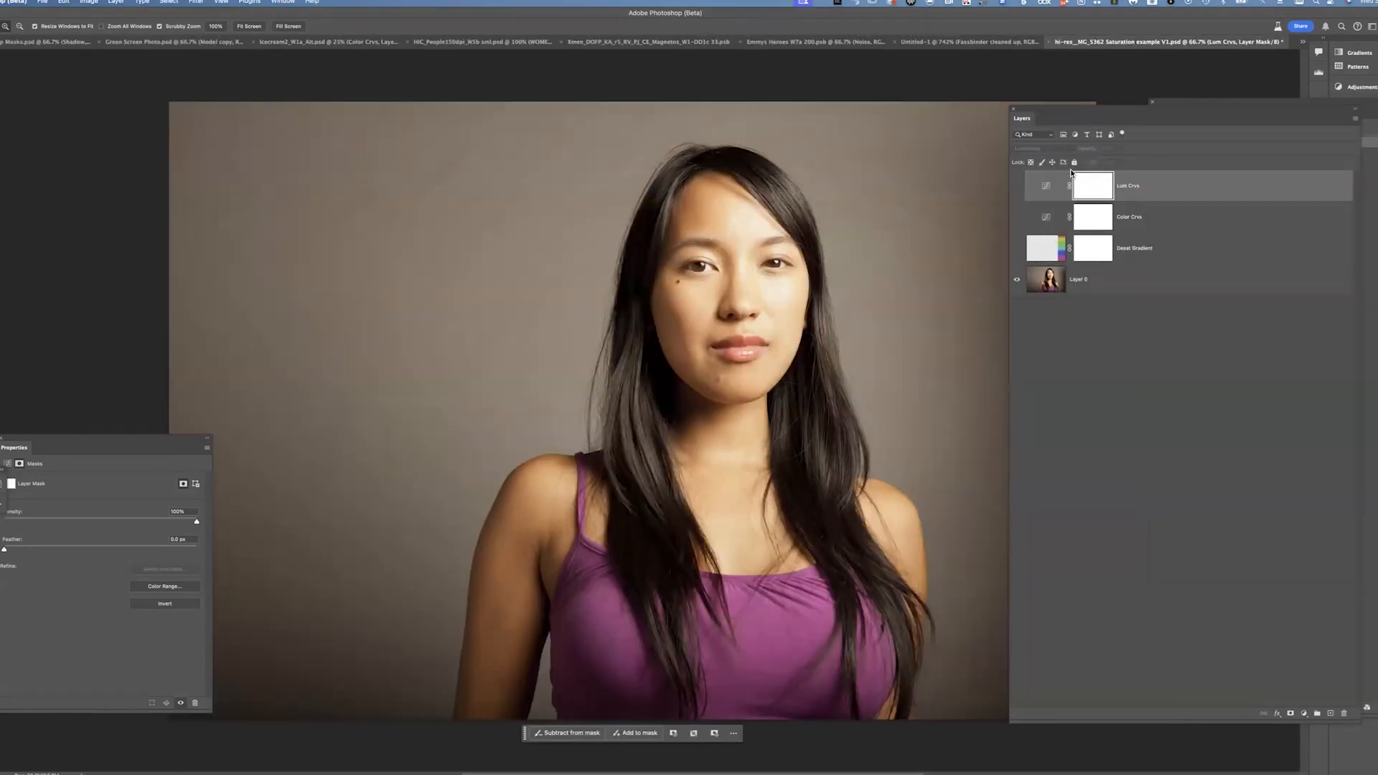
pyautogui.moveTo(622, 237); pyautogui.dragTo(431, 177)
pyautogui.keyDown('alt'); pyautogui.click(582, 240); pyautogui.keyUp('alt')
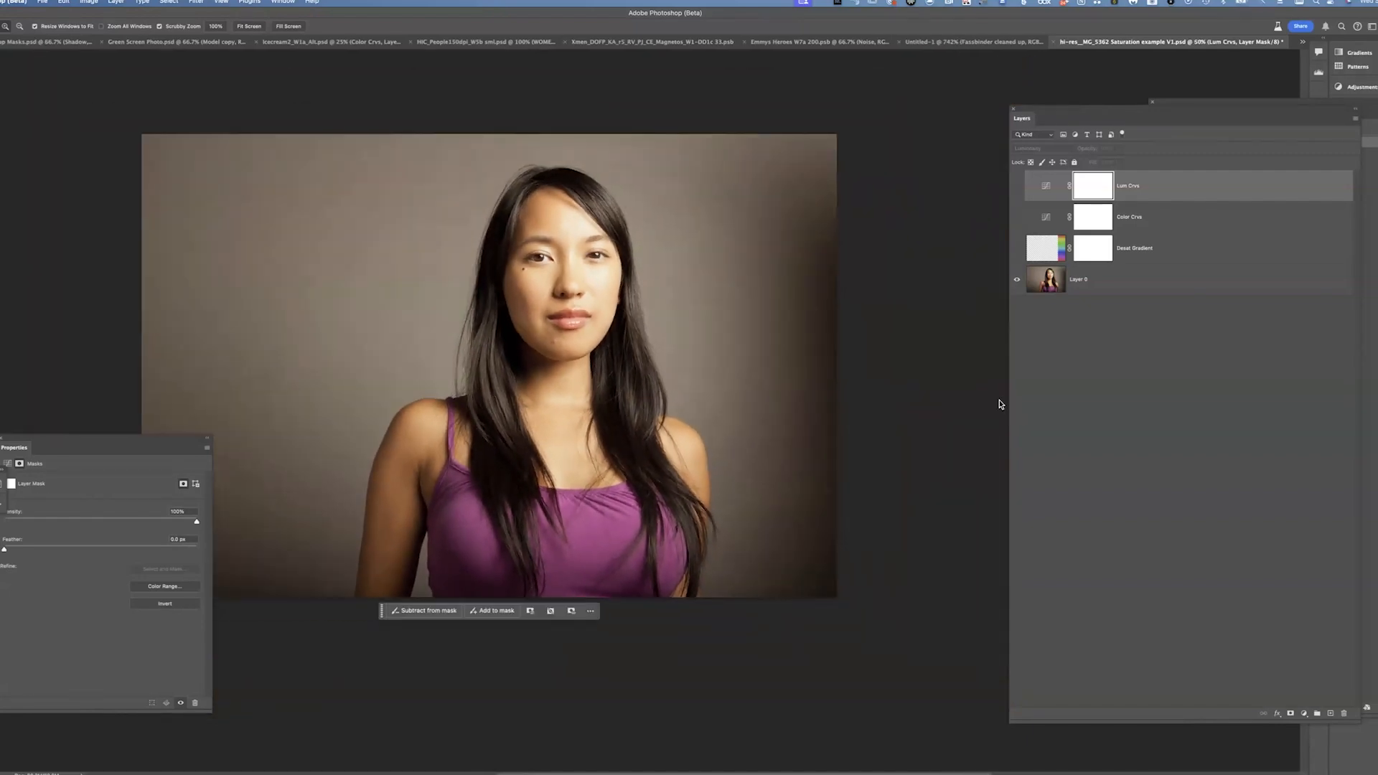
pyautogui.click(1176, 280)
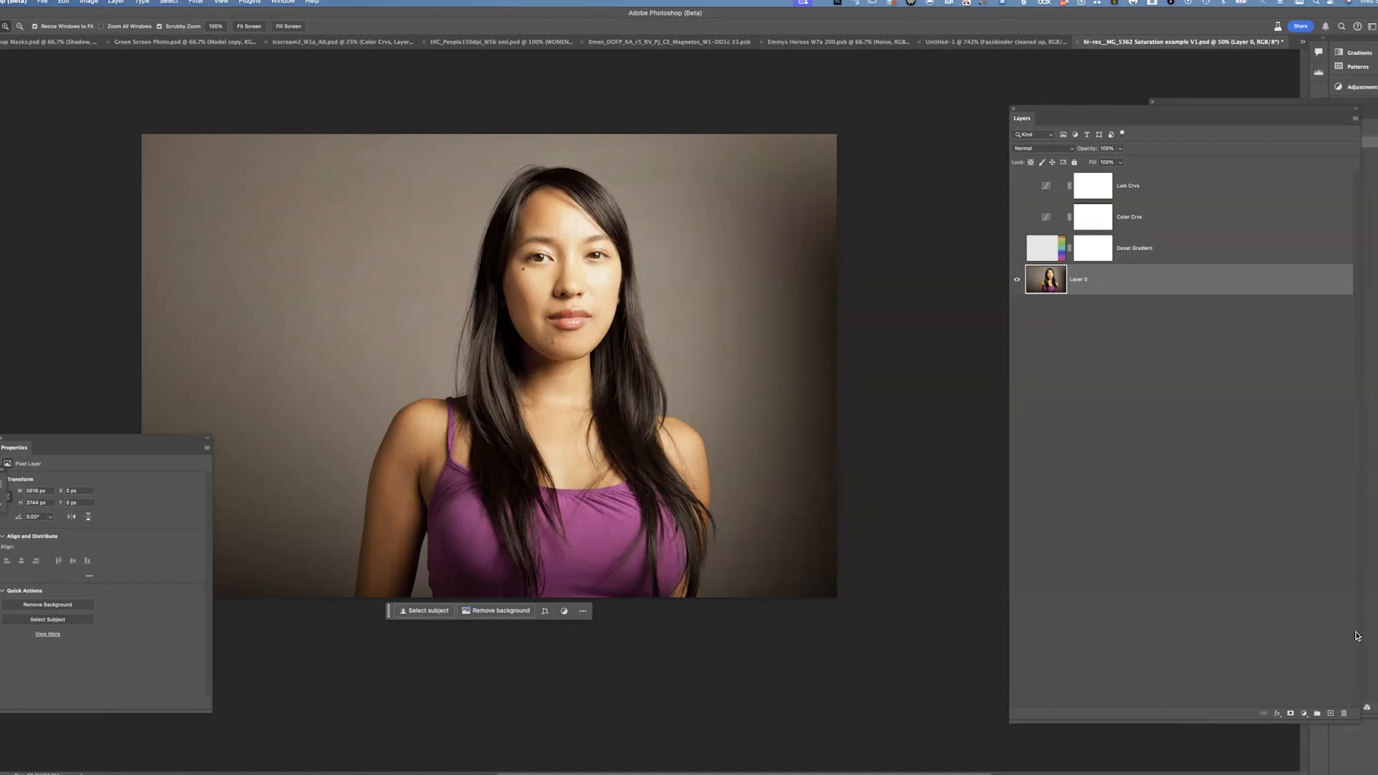
# Add a Curves adjustment layer named Curves 1 above the Dodge Gradient layer
pyautogui.click(1304, 714)
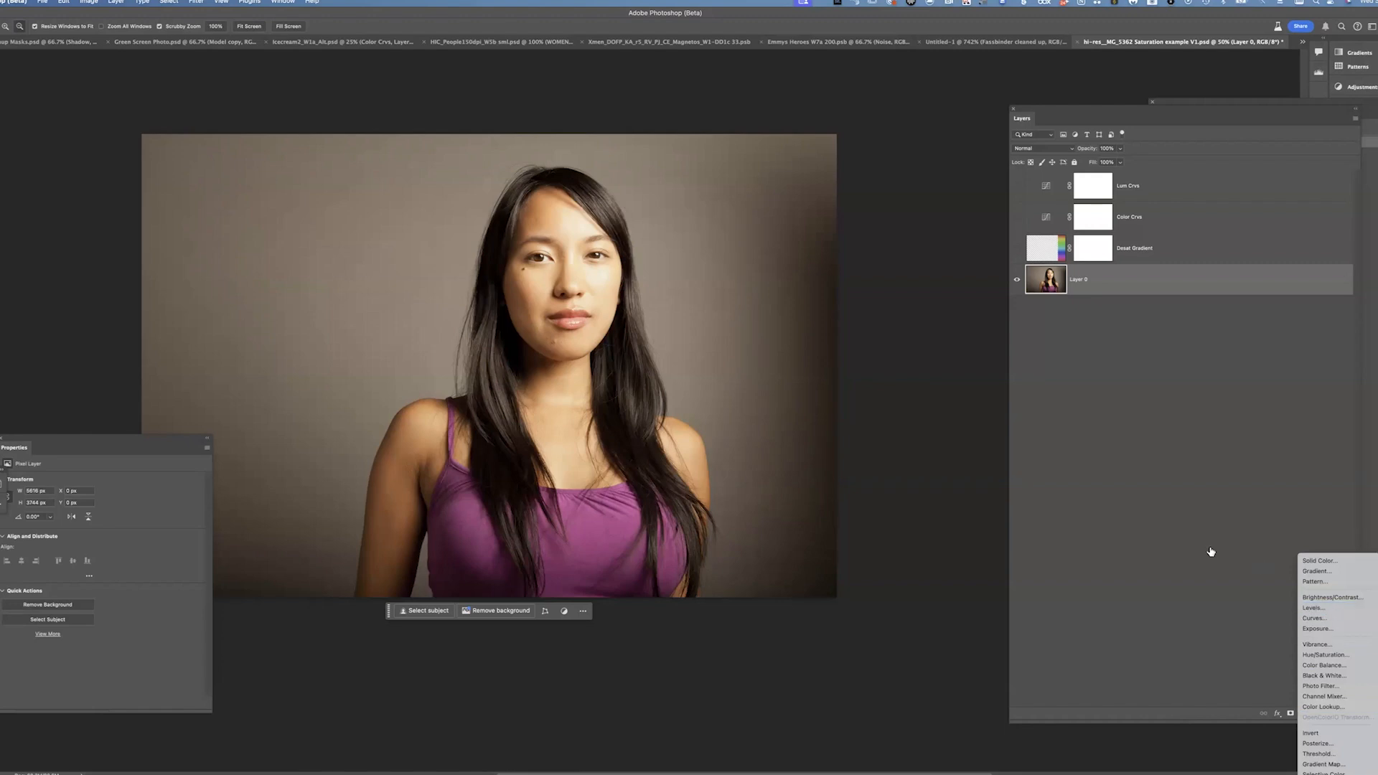
pyautogui.press('Escape')
pyautogui.click(1192, 258)
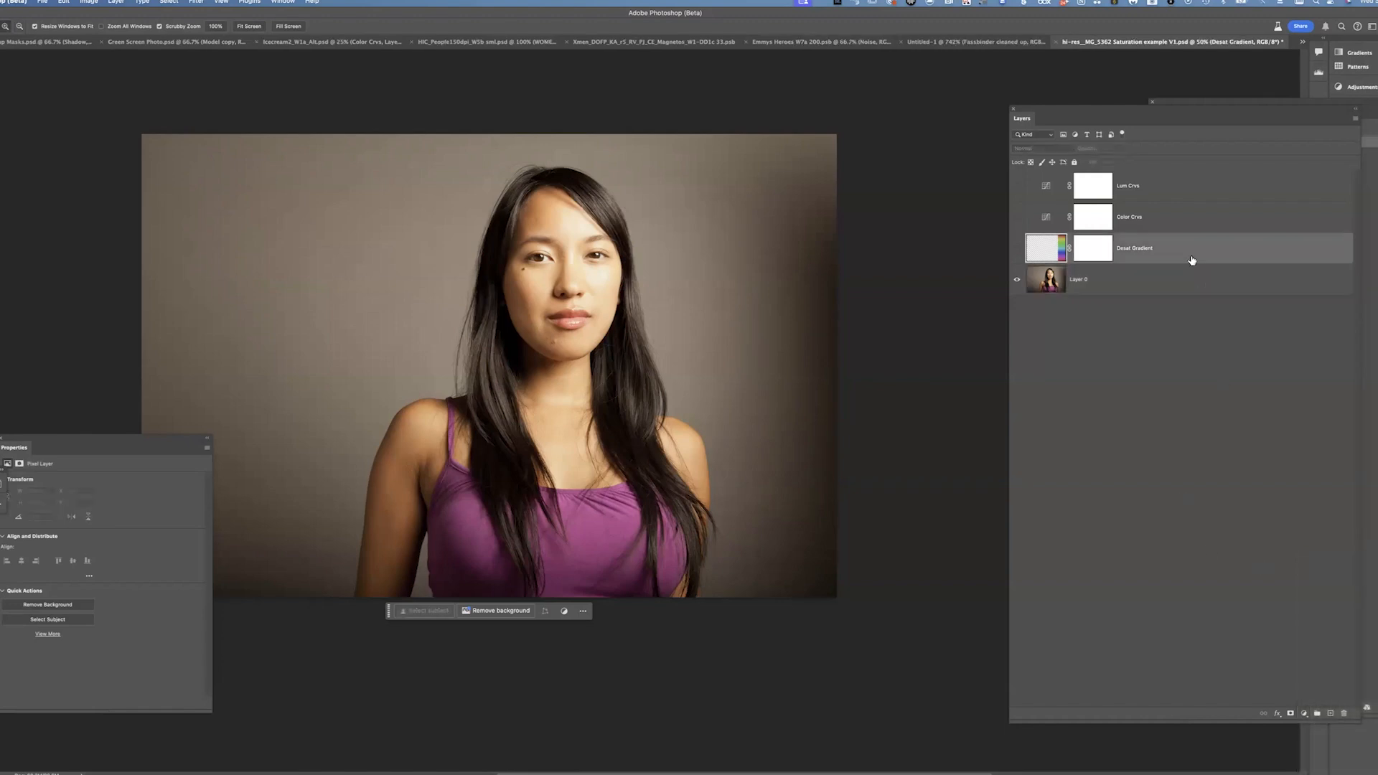
pyautogui.click(1304, 713)
pyautogui.click(1326, 621)
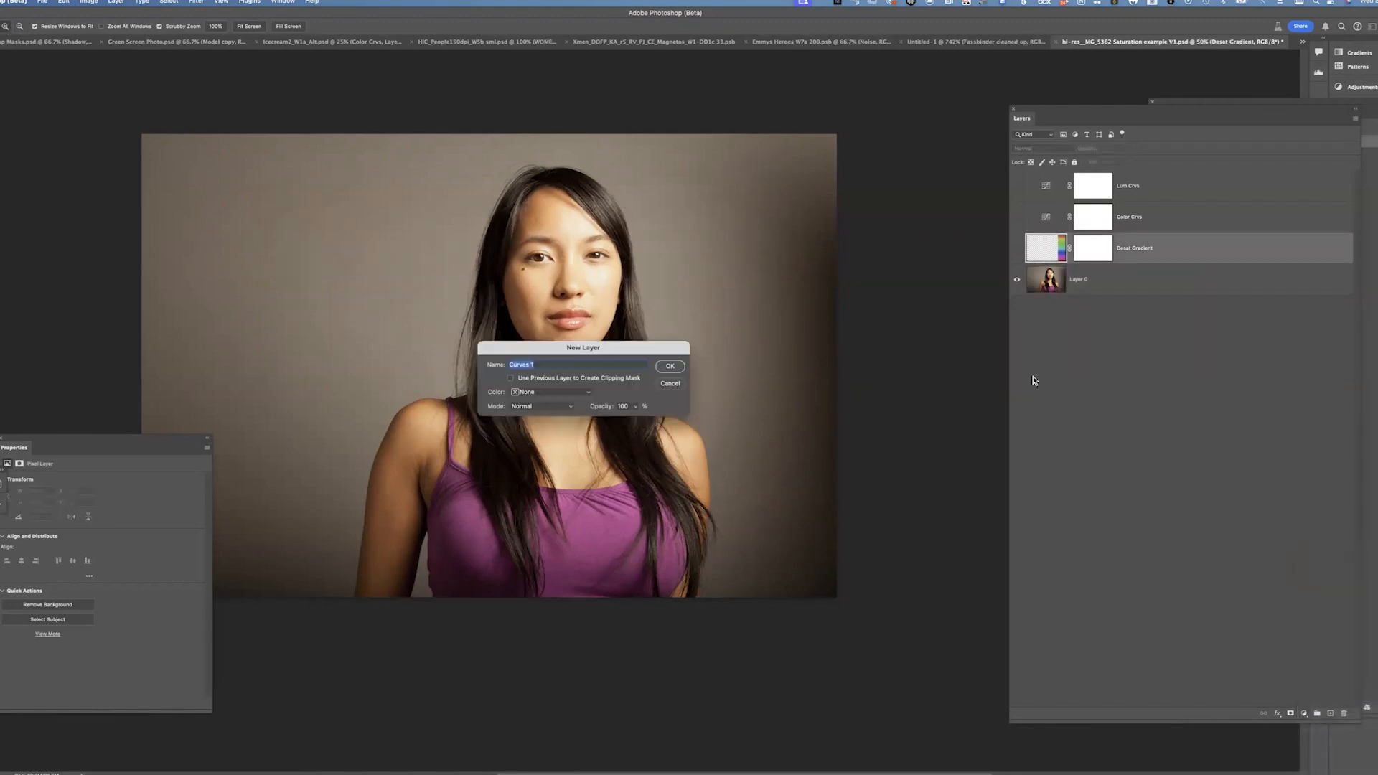
pyautogui.click(666, 371)
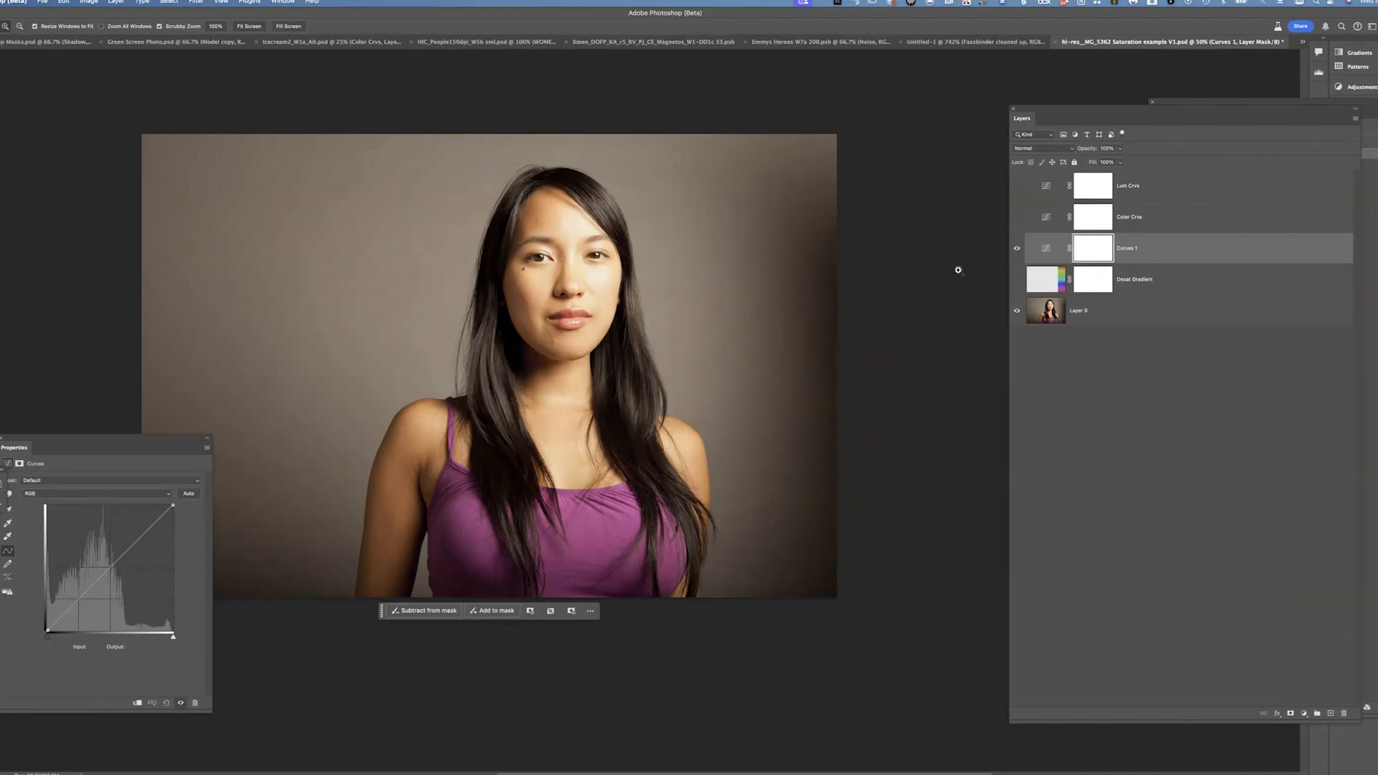
# Try darkening and brightening the portrait with Curves 1 points, checking the Red channel, then reset the curve
pyautogui.moveTo(121, 444); pyautogui.dragTo(105, 391)
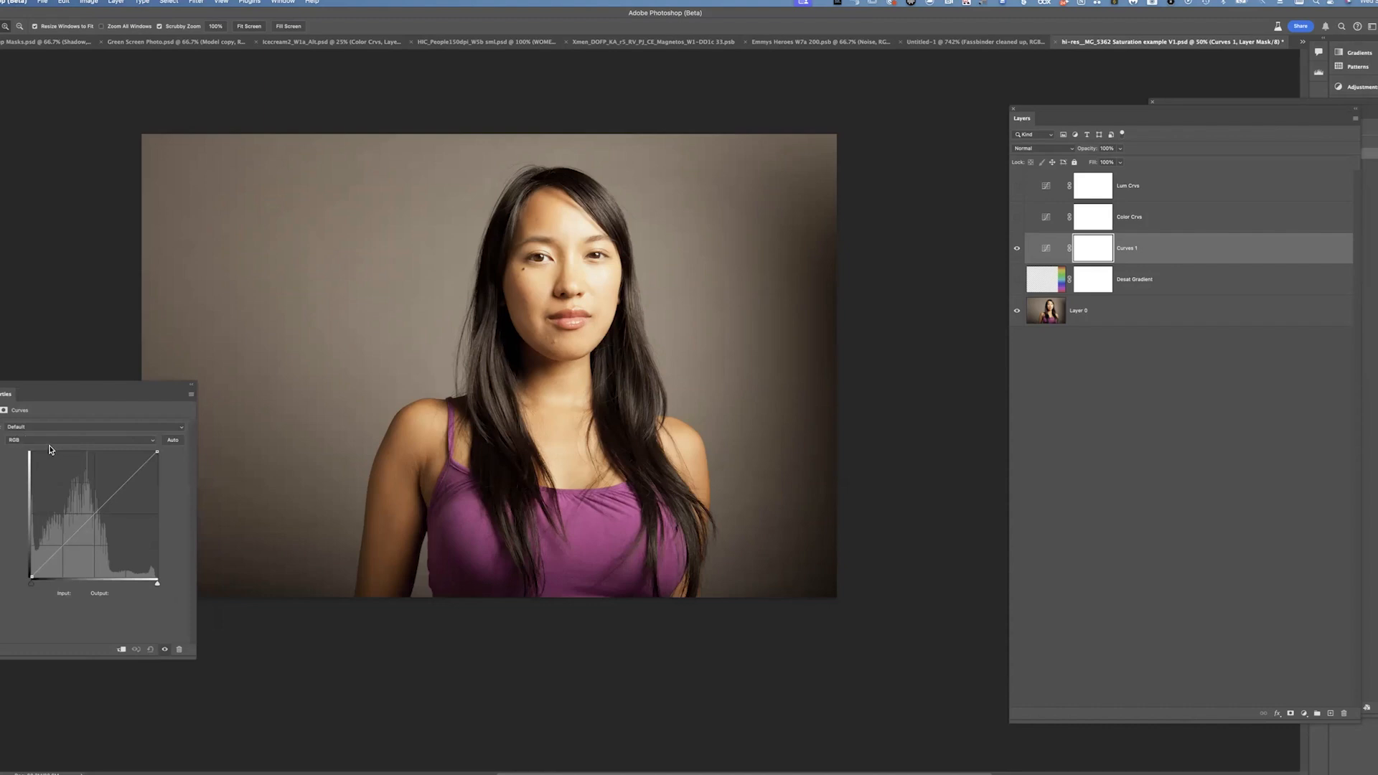
pyautogui.moveTo(99, 511); pyautogui.dragTo(115, 527)
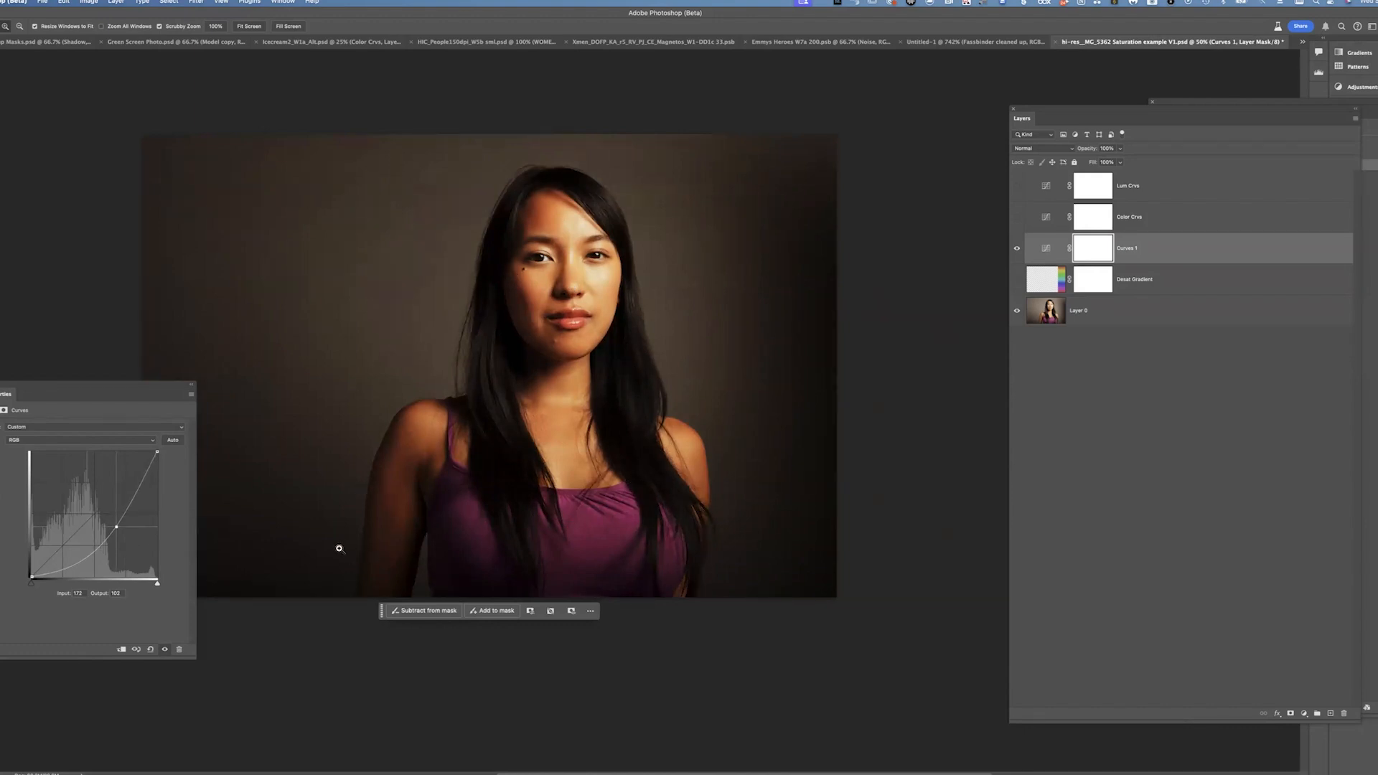
pyautogui.moveTo(117, 527); pyautogui.dragTo(112, 522)
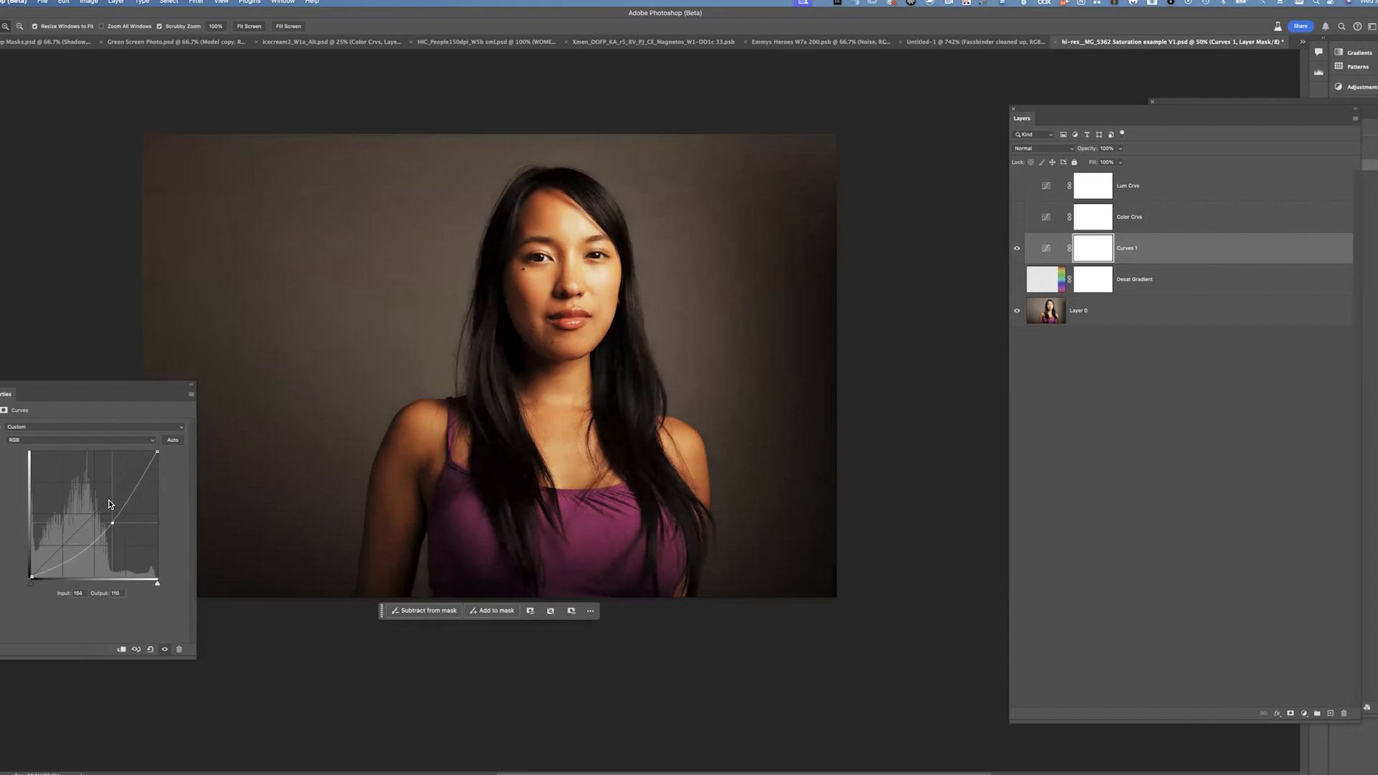
pyautogui.click(101, 440)
pyautogui.click(108, 451)
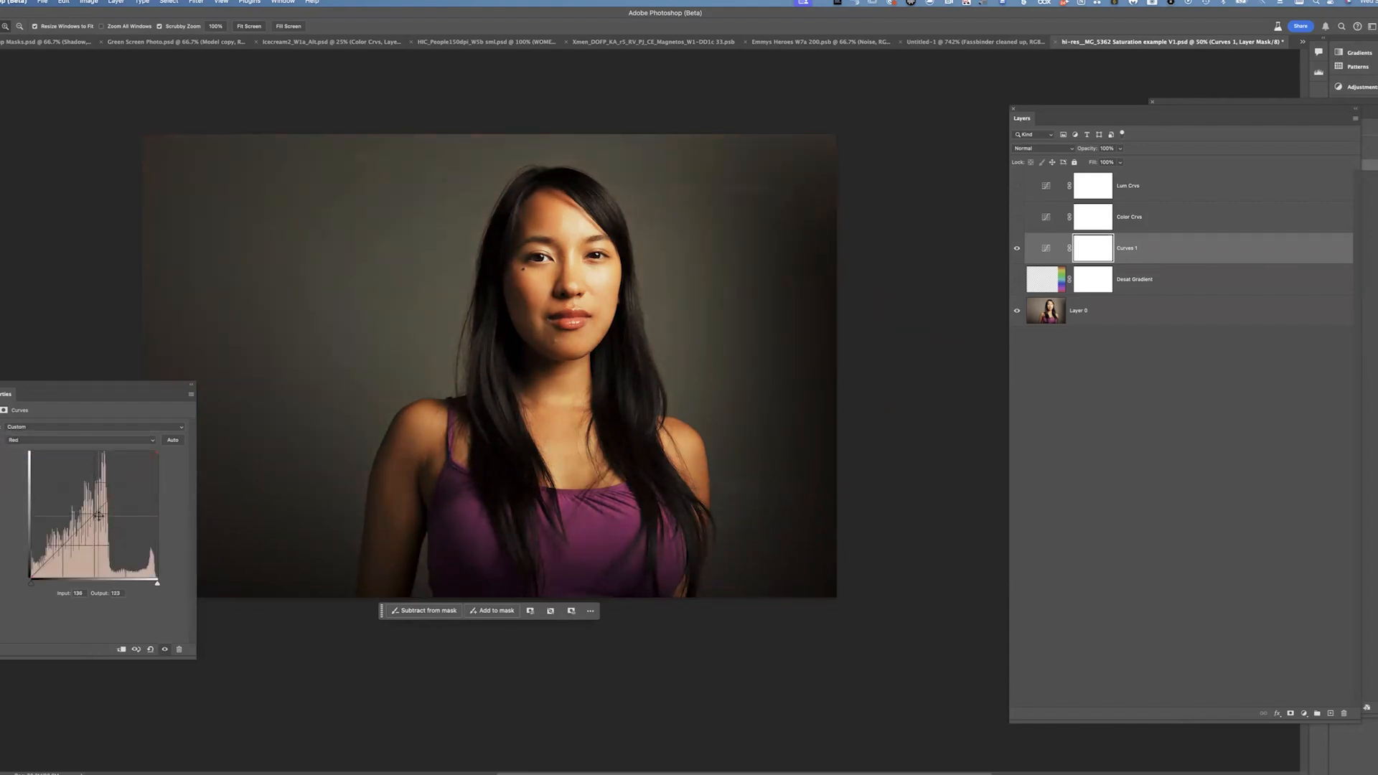
pyautogui.click(96, 440)
pyautogui.click(96, 430)
pyautogui.moveTo(113, 522); pyautogui.dragTo(106, 521)
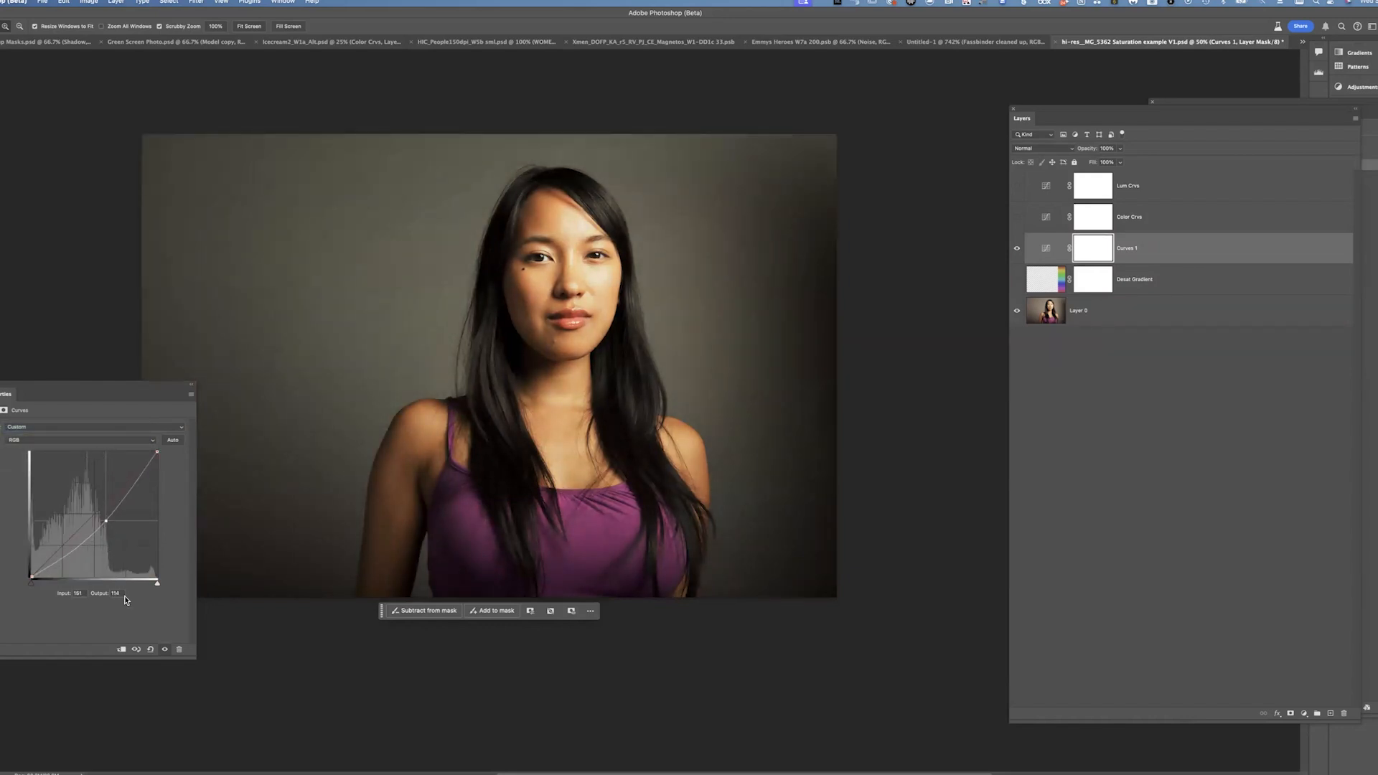
pyautogui.click(151, 650)
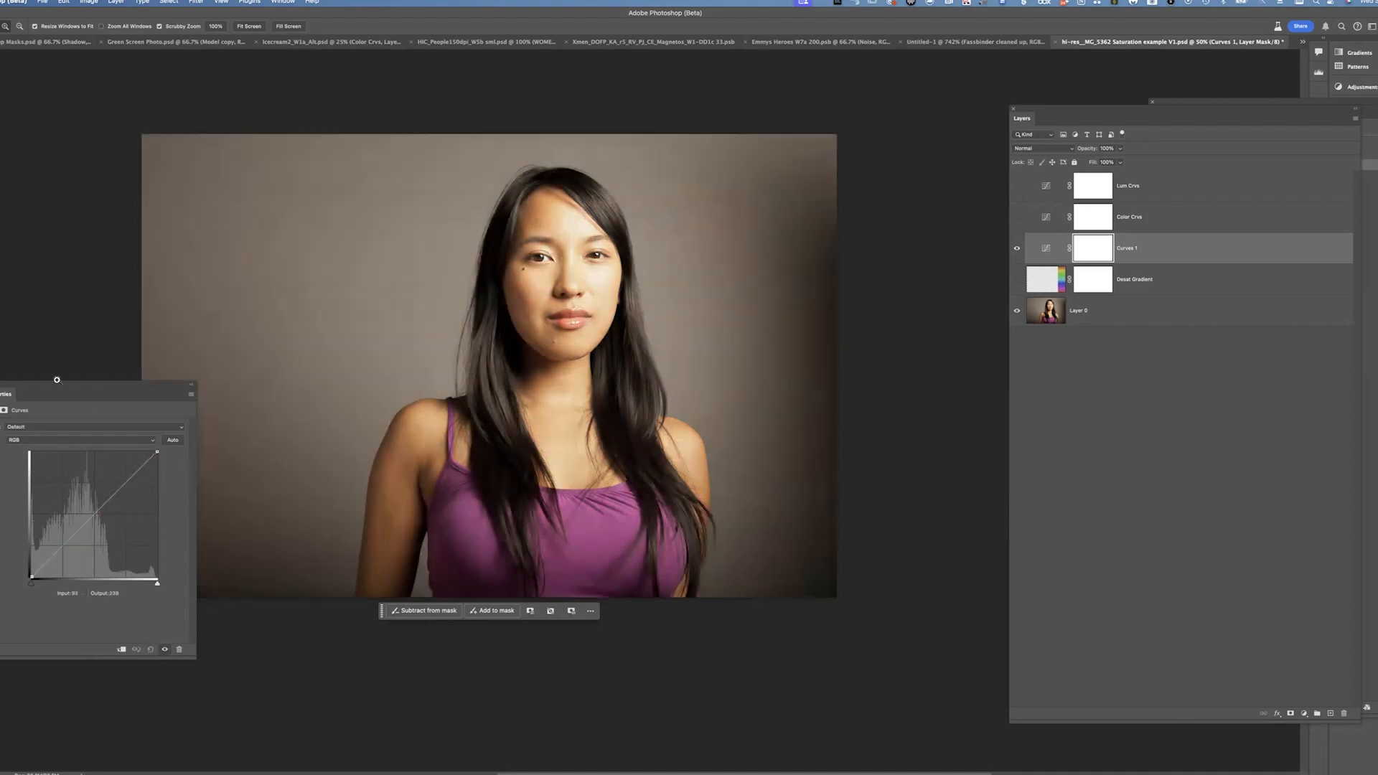
pyautogui.moveTo(98, 515); pyautogui.dragTo(62, 492)
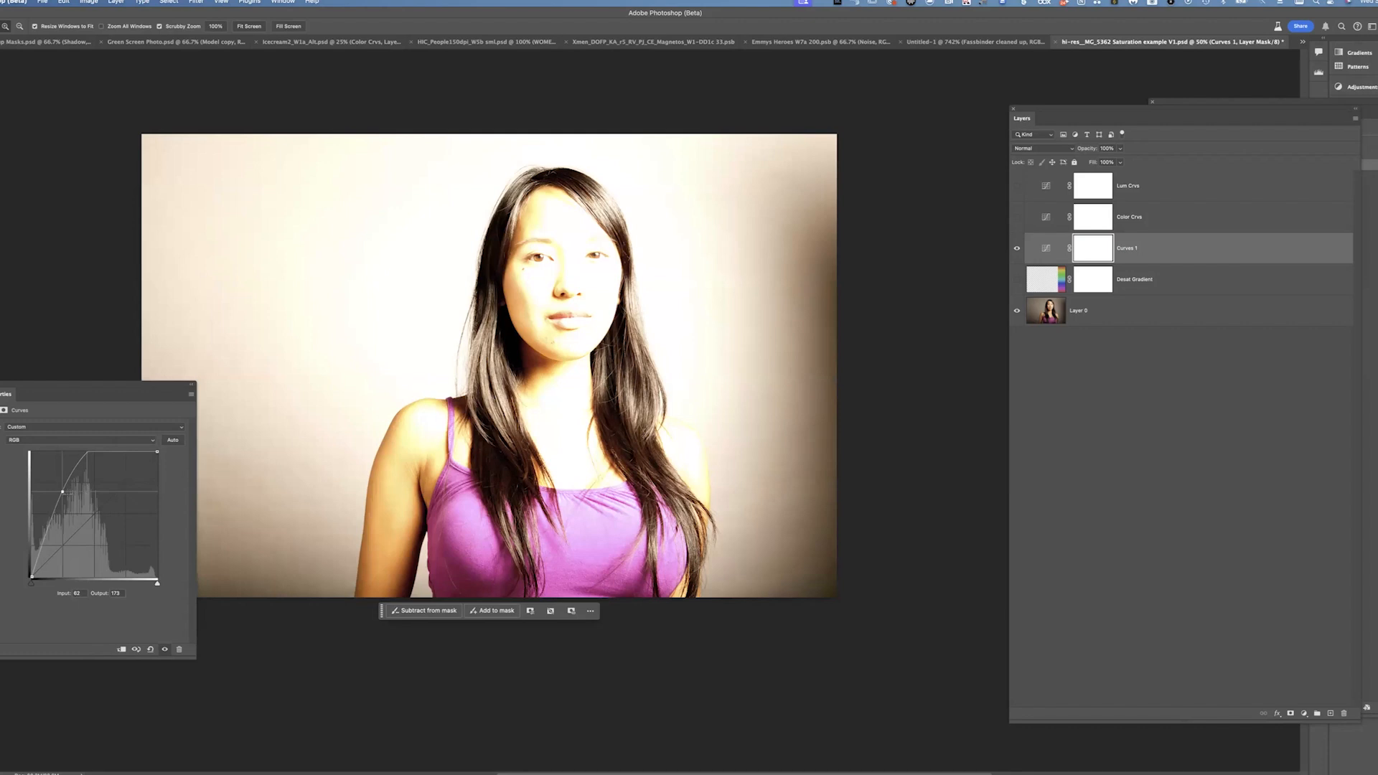
pyautogui.moveTo(63, 491); pyautogui.dragTo(207, 332)
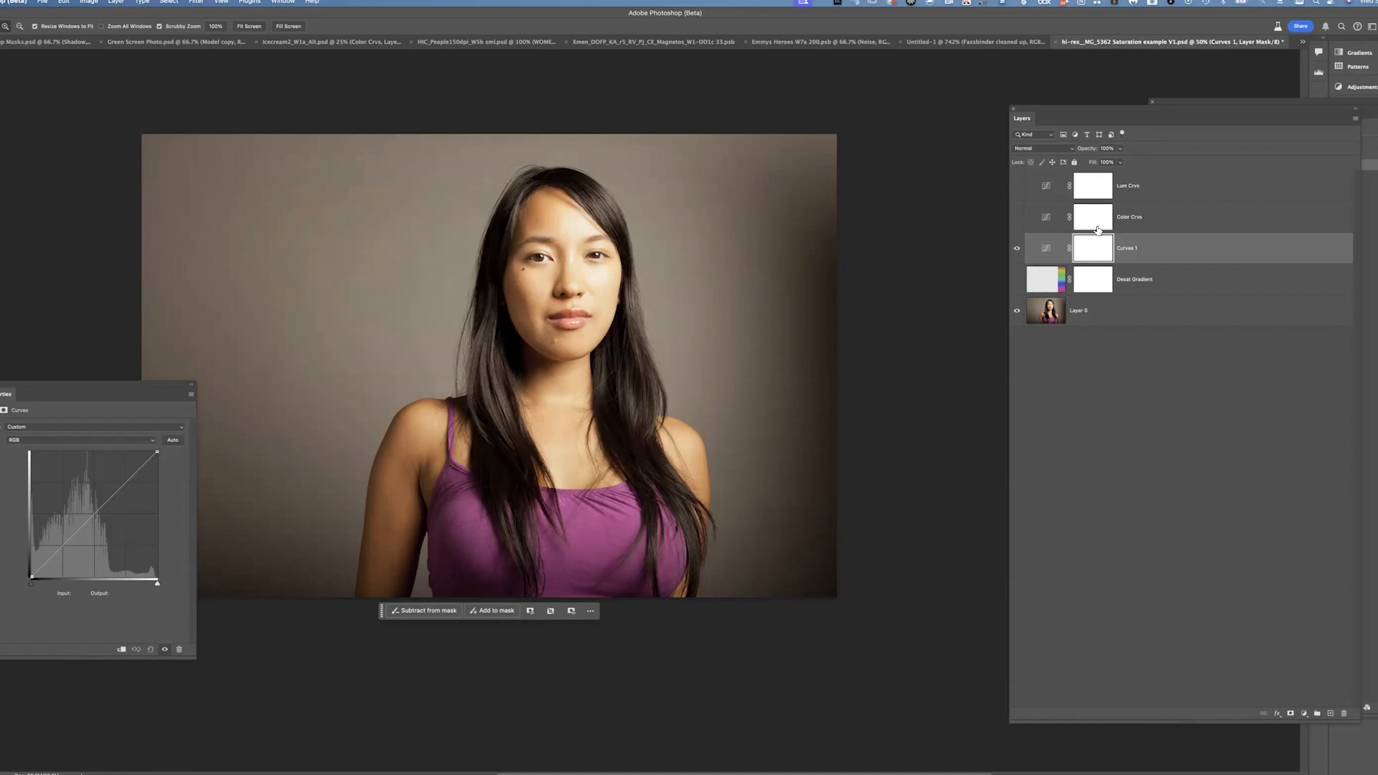
# Hide Curves 1 and turn on the Color Crvs and Lum Crvs layers
pyautogui.click(1016, 248)
pyautogui.click(1148, 219)
pyautogui.click(1016, 217)
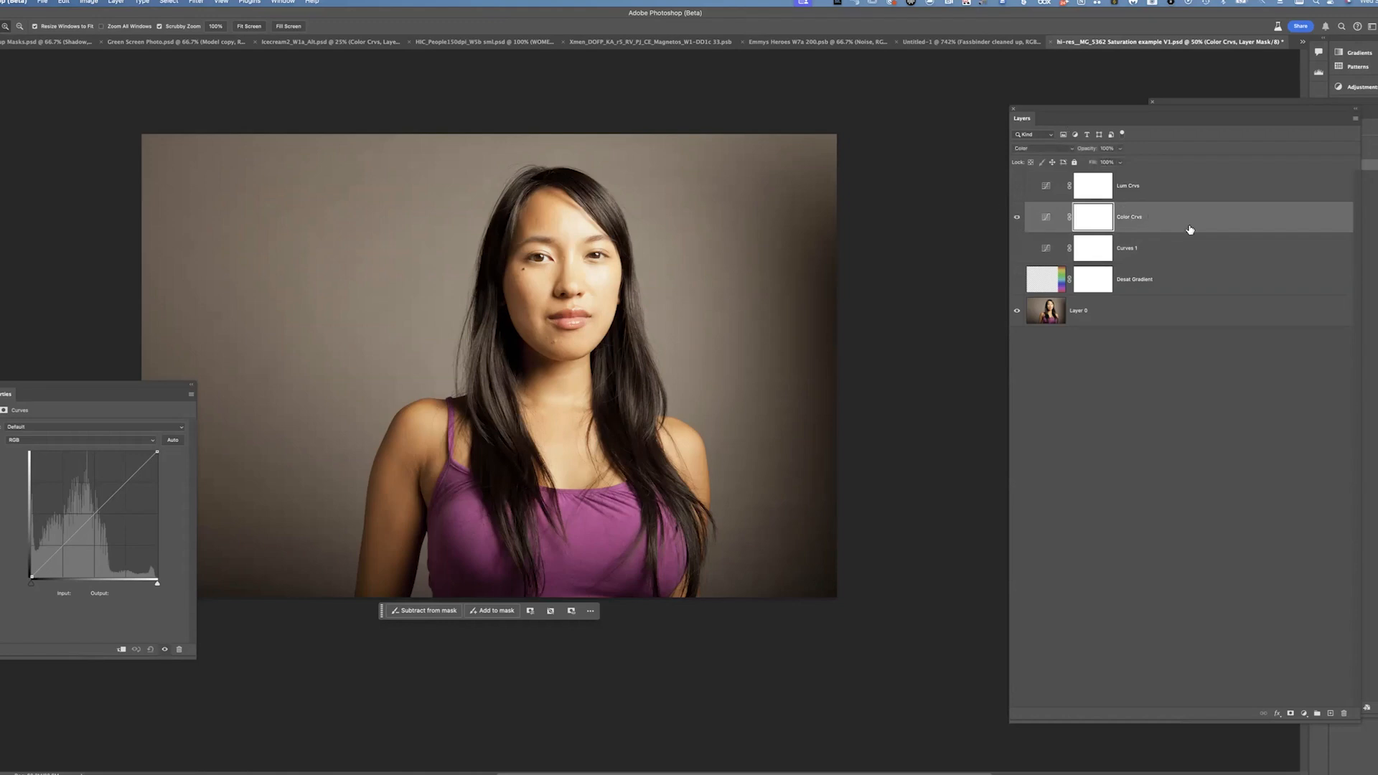
pyautogui.click(1016, 186)
# Compare the Color Crvs and Lum Crvs layers, testing and removing a point on the Lum Crvs curve
pyautogui.click(1158, 189)
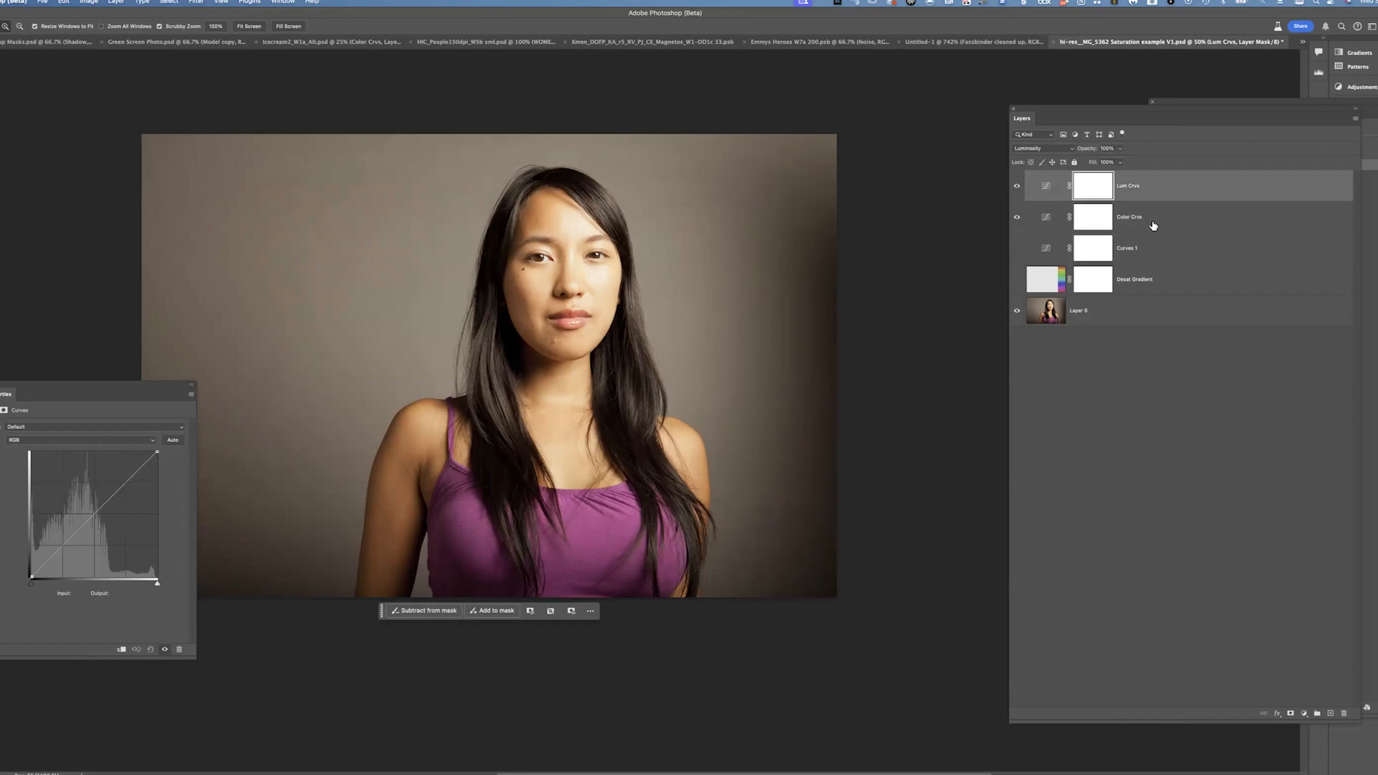
pyautogui.click(1170, 231)
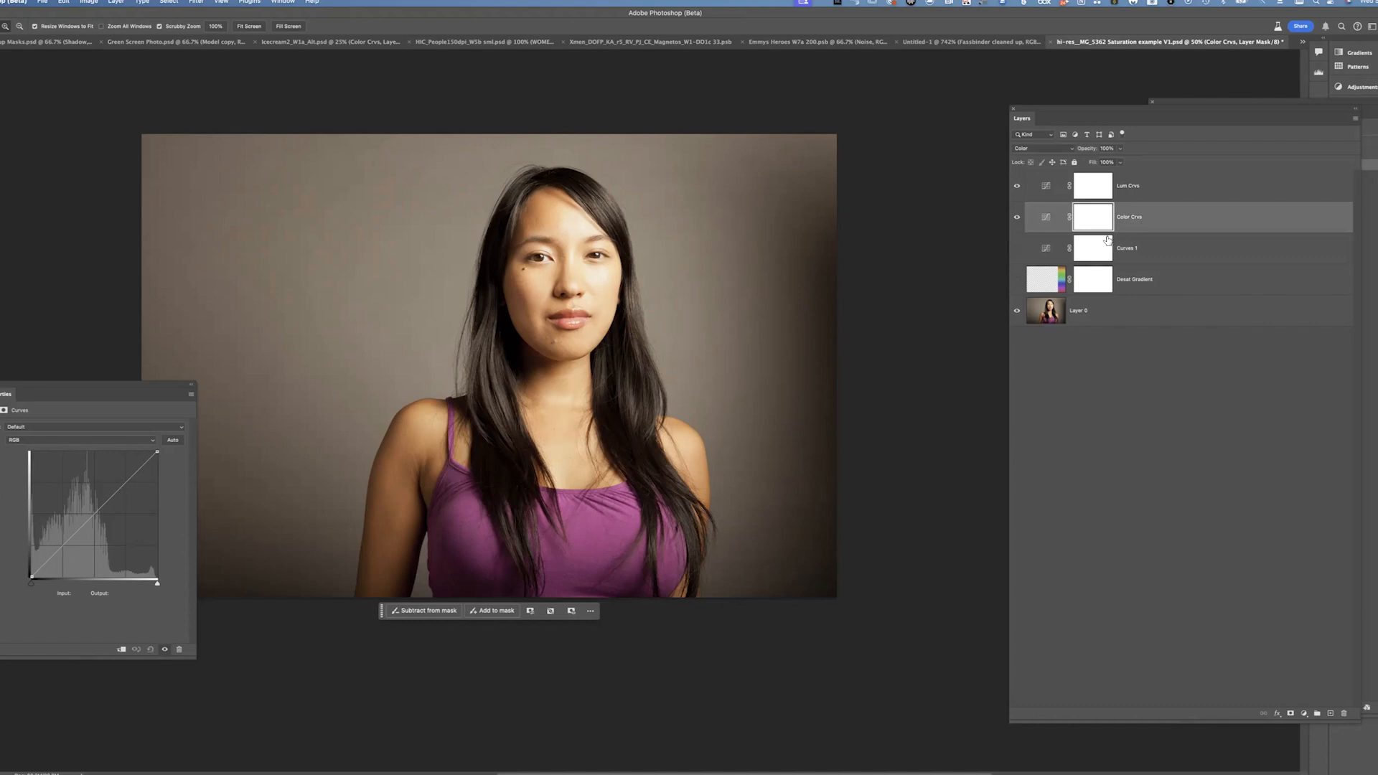
pyautogui.click(1156, 190)
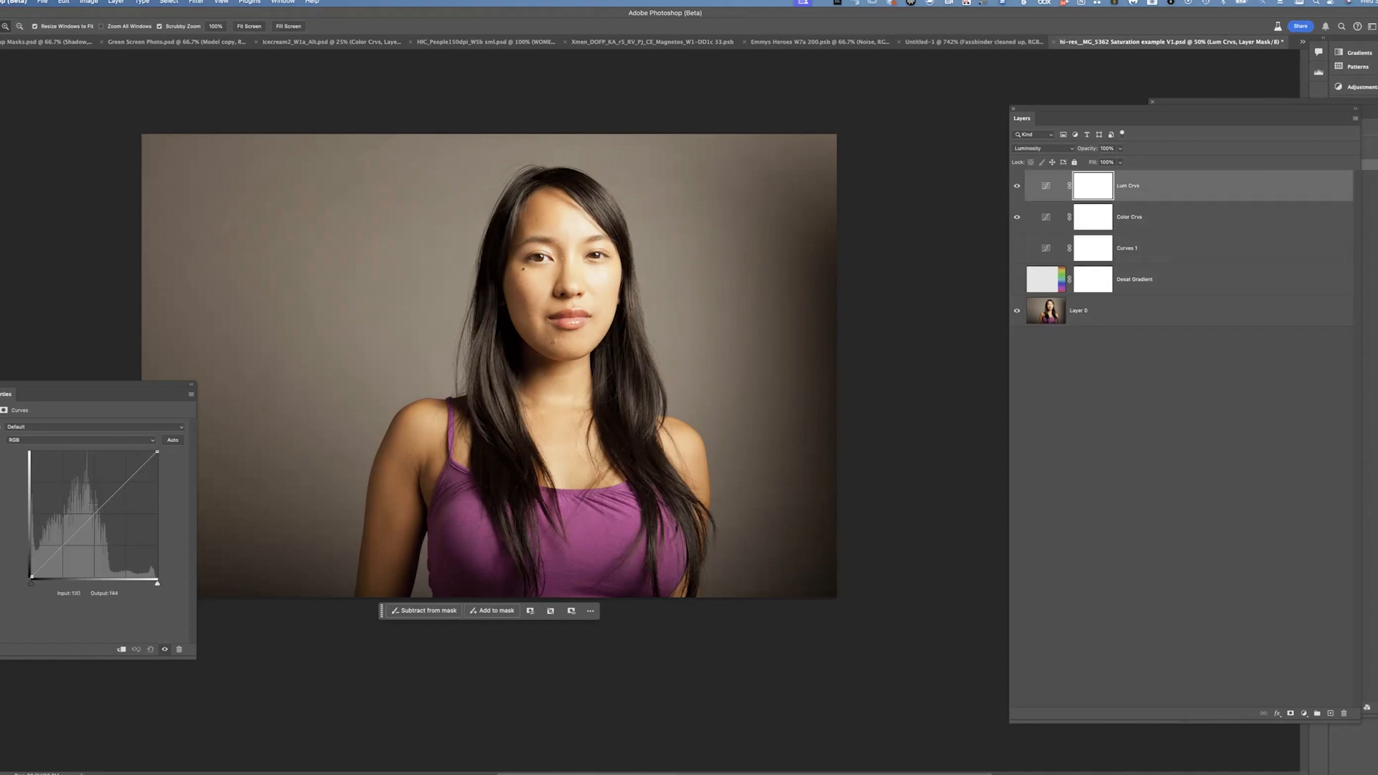
pyautogui.moveTo(107, 501); pyautogui.dragTo(67, 498)
pyautogui.moveTo(67, 497); pyautogui.dragTo(173, 223)
# Select the Color Crvs layer, switch its curve to the Red channel, and pull red down on the face with the targeted adjustment tool
pyautogui.click(1185, 219)
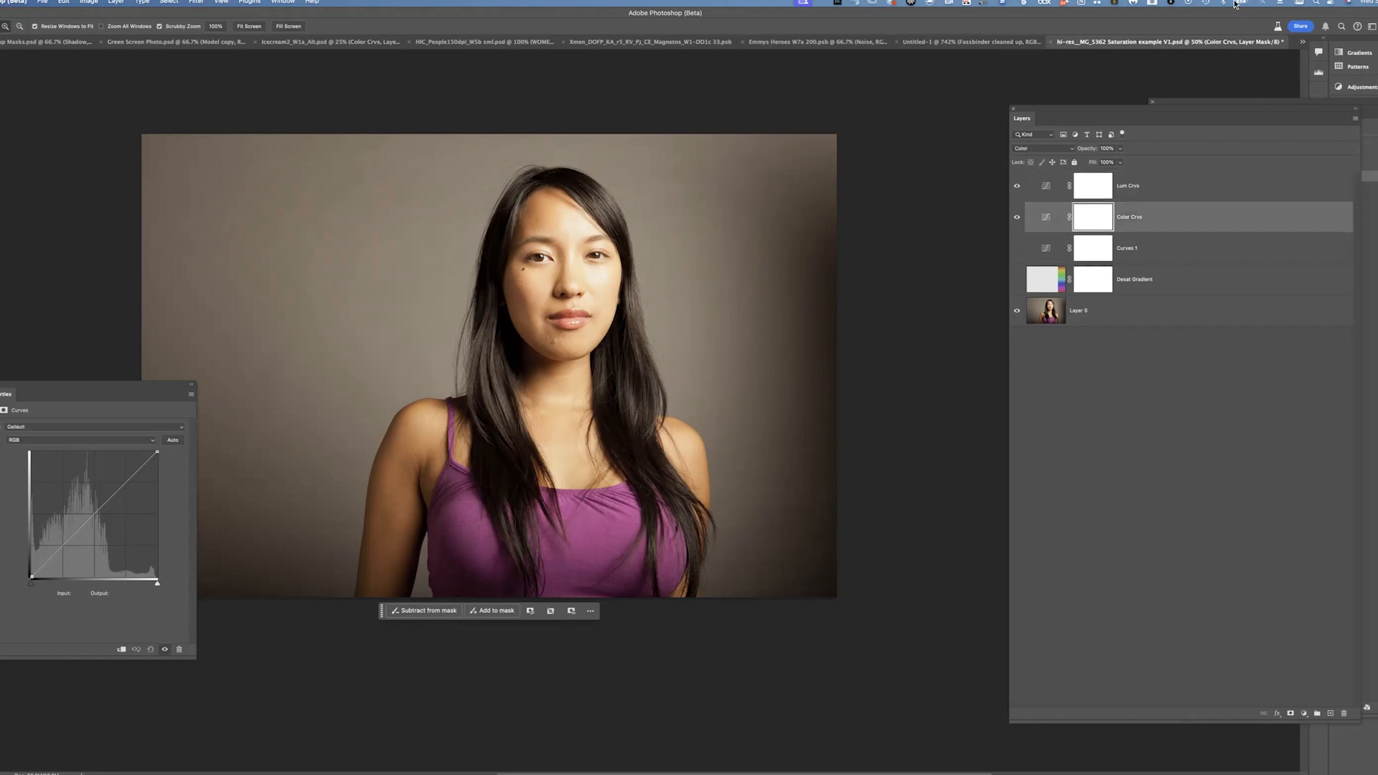
pyautogui.click(75, 439)
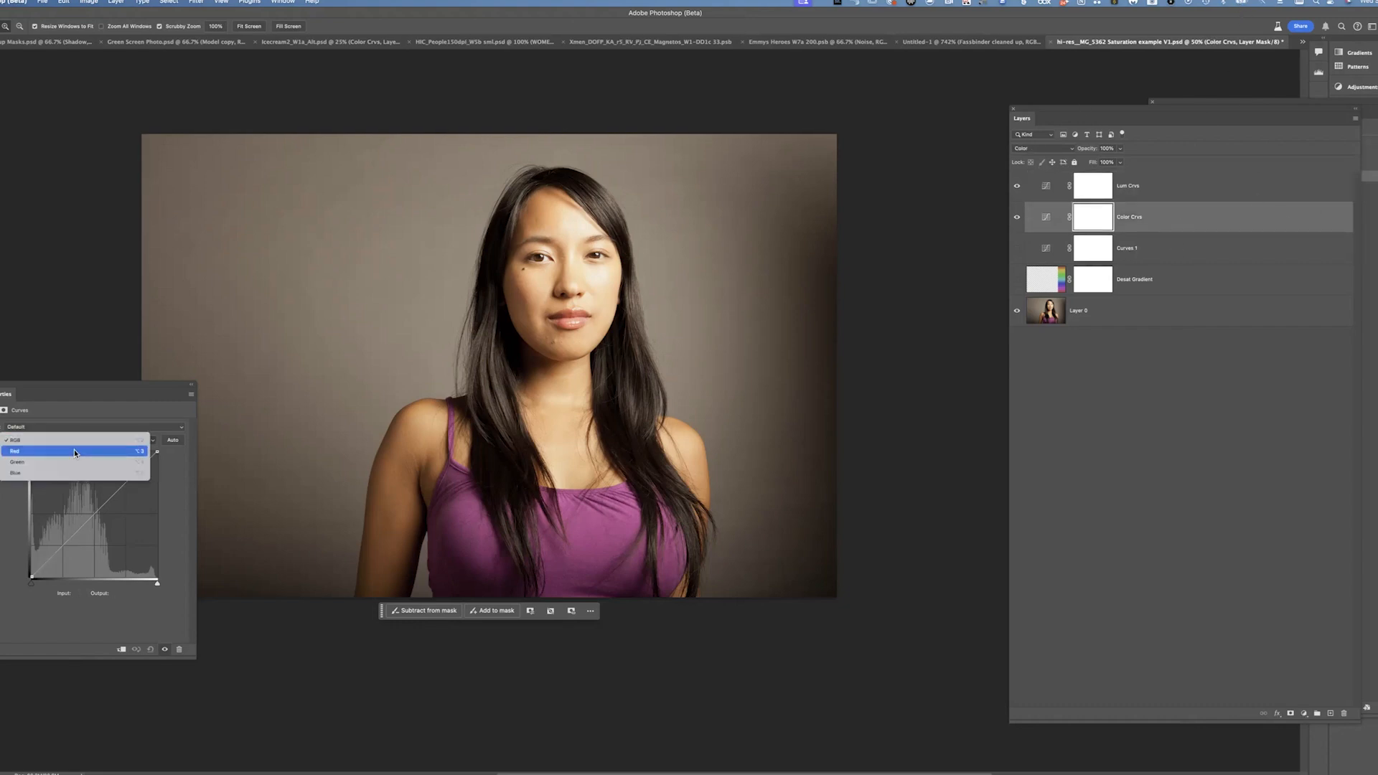
pyautogui.click(75, 451)
pyautogui.click(4, 452)
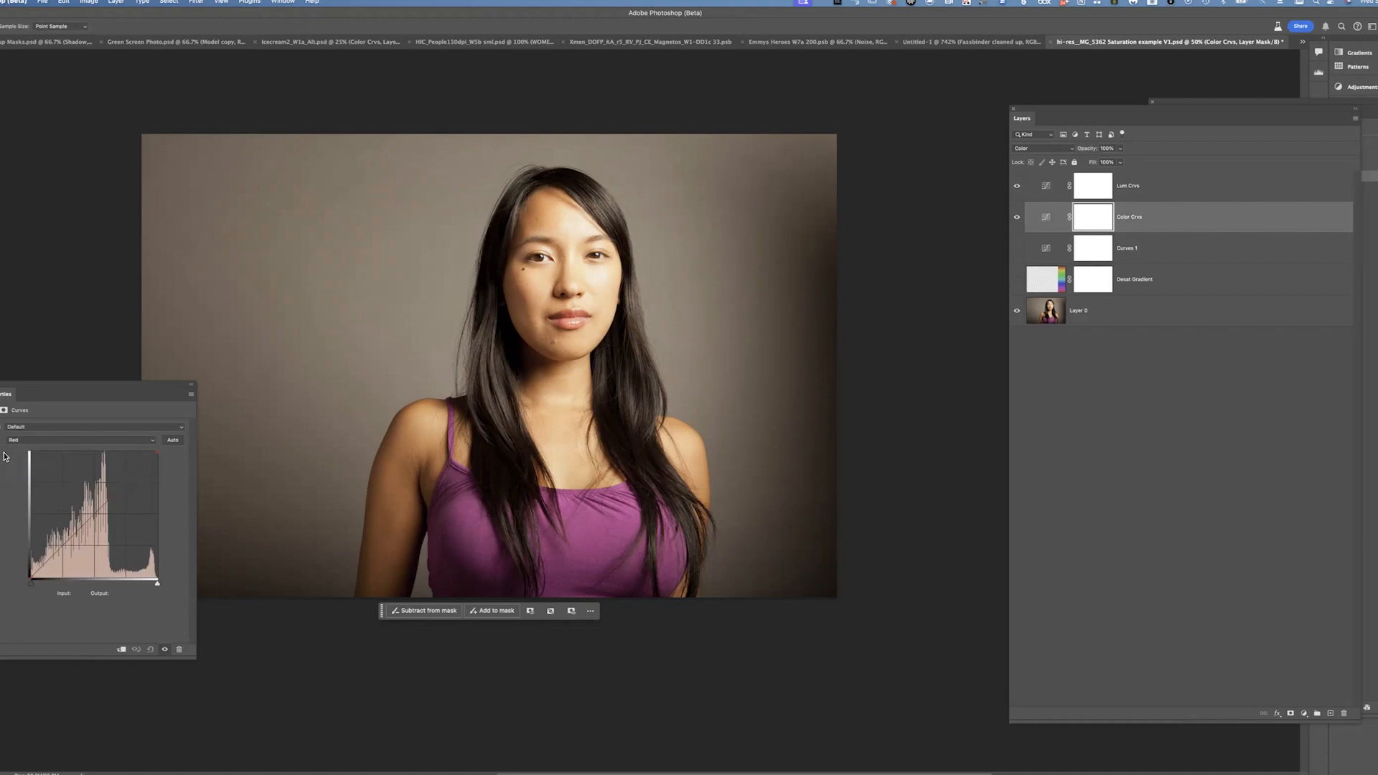
pyautogui.moveTo(540, 278); pyautogui.dragTo(535, 310)
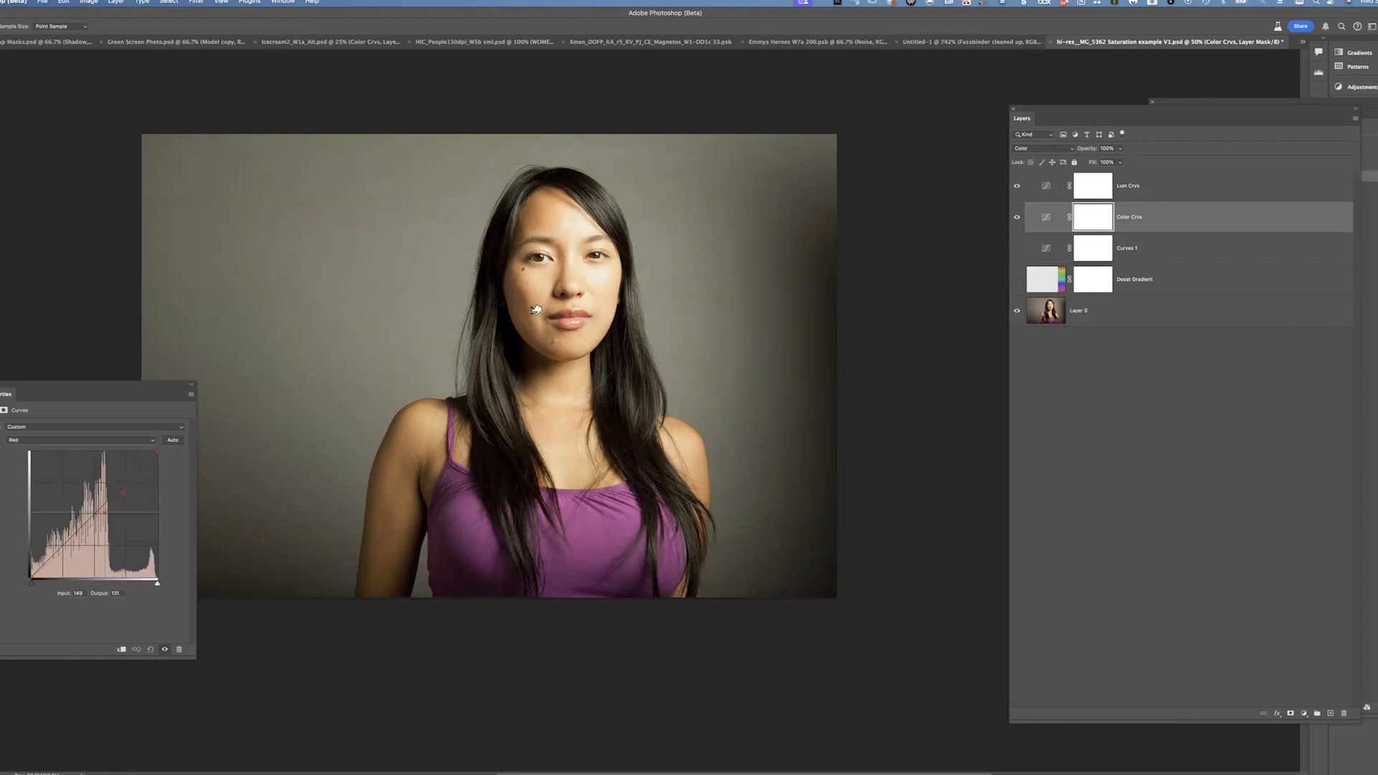
pyautogui.moveTo(536, 310); pyautogui.dragTo(535, 311)
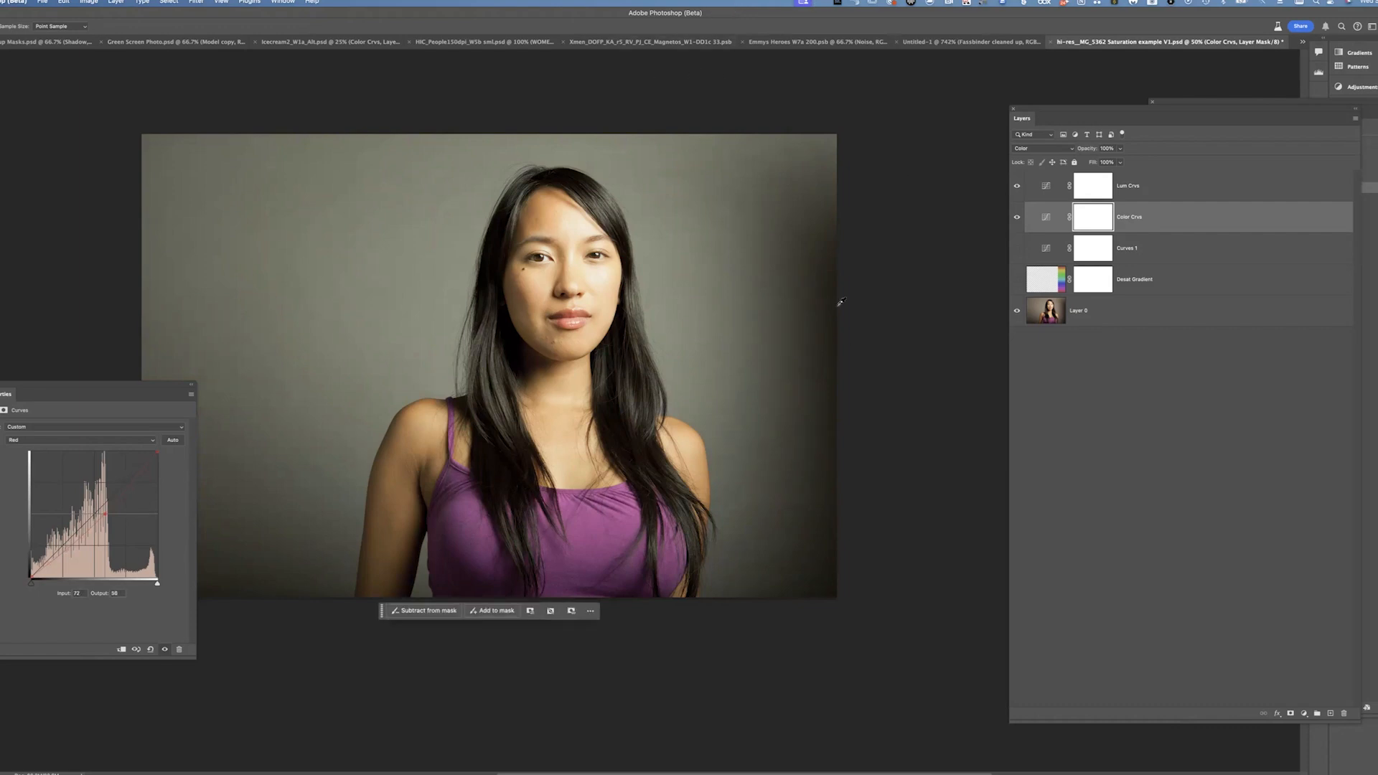
# Toggle Color Crvs visibility to compare, remove the Red curve point, and return to the RGB channel
pyautogui.click(1016, 217)
pyautogui.click(1017, 218)
pyautogui.click(1016, 217)
pyautogui.moveTo(104, 516); pyautogui.dragTo(317, 315)
pyautogui.click(111, 441)
pyautogui.click(109, 427)
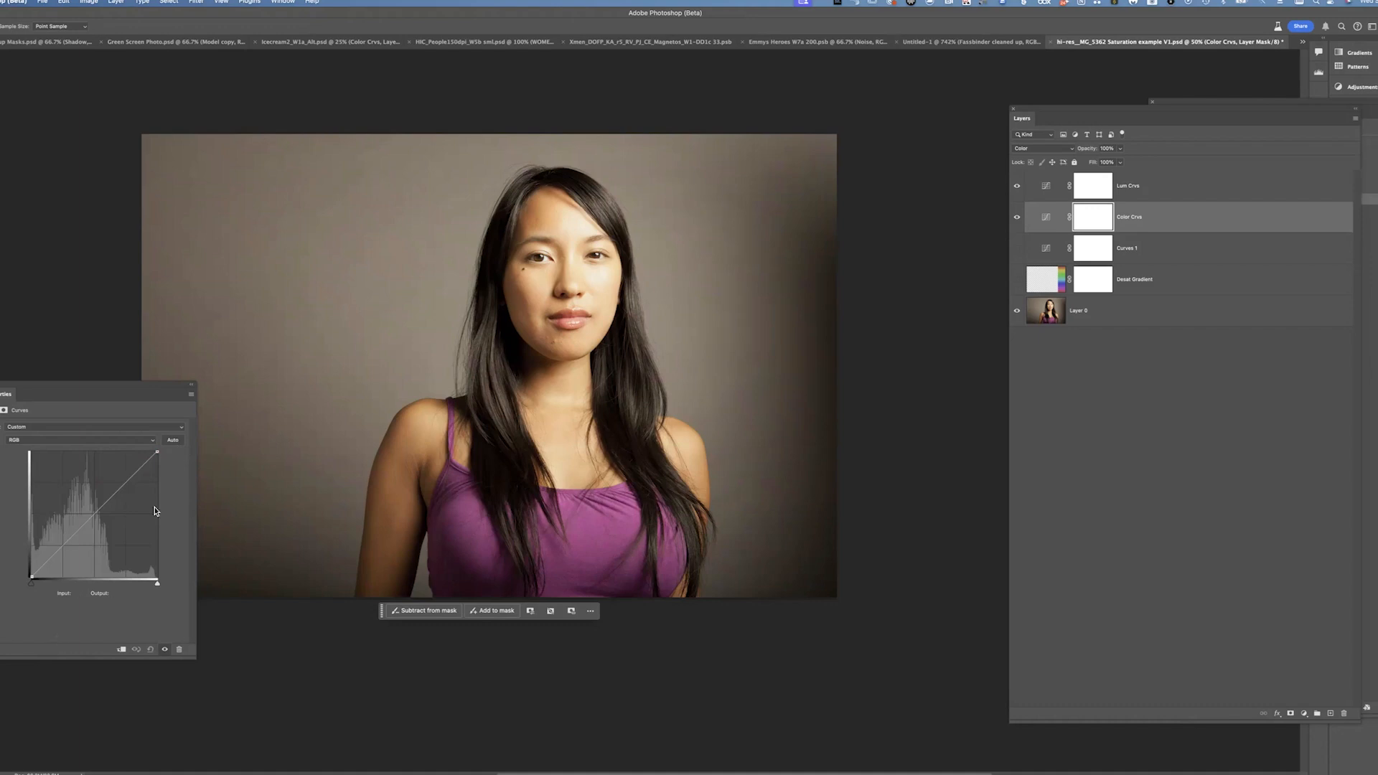
# Try lowering the RGB highlight point and adding a Red channel point, then reset the curve to default
pyautogui.moveTo(157, 452); pyautogui.dragTo(184, 524)
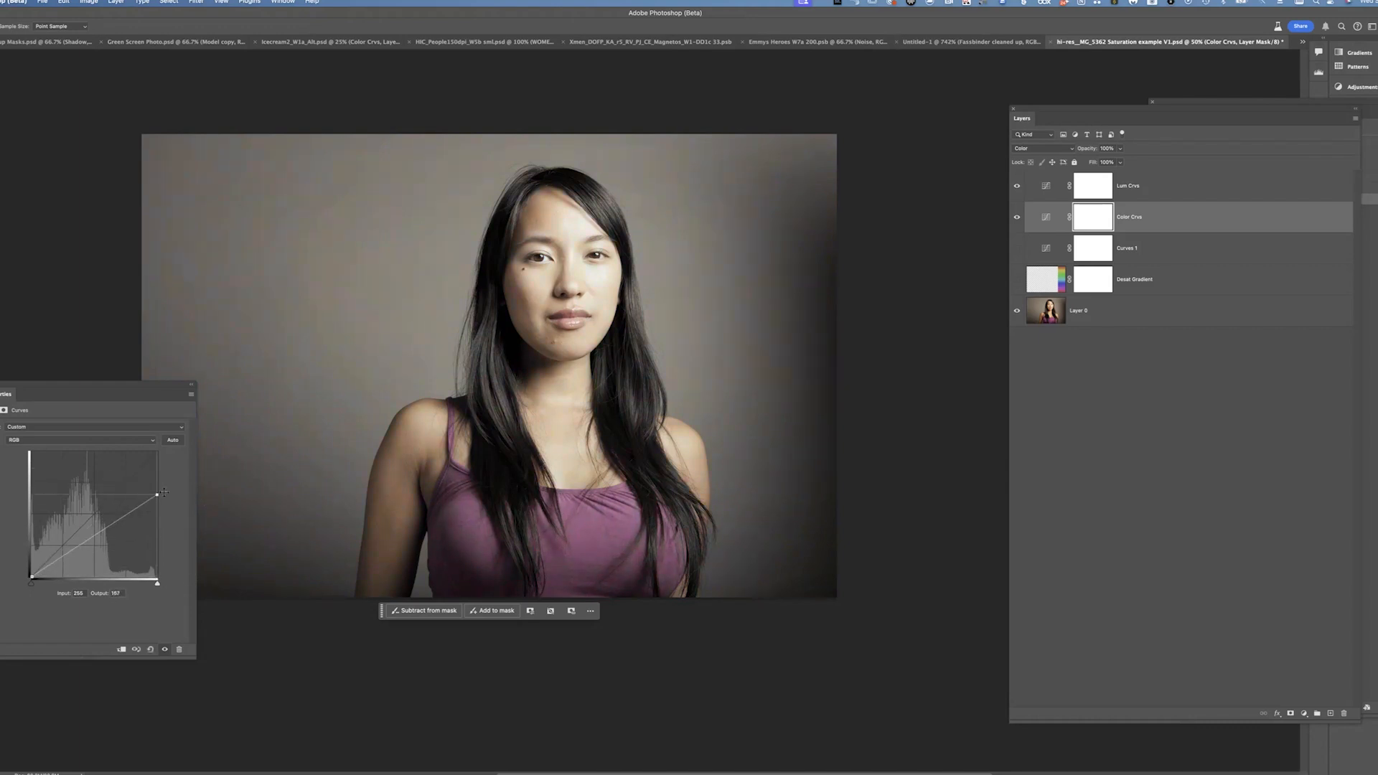
pyautogui.click(98, 440)
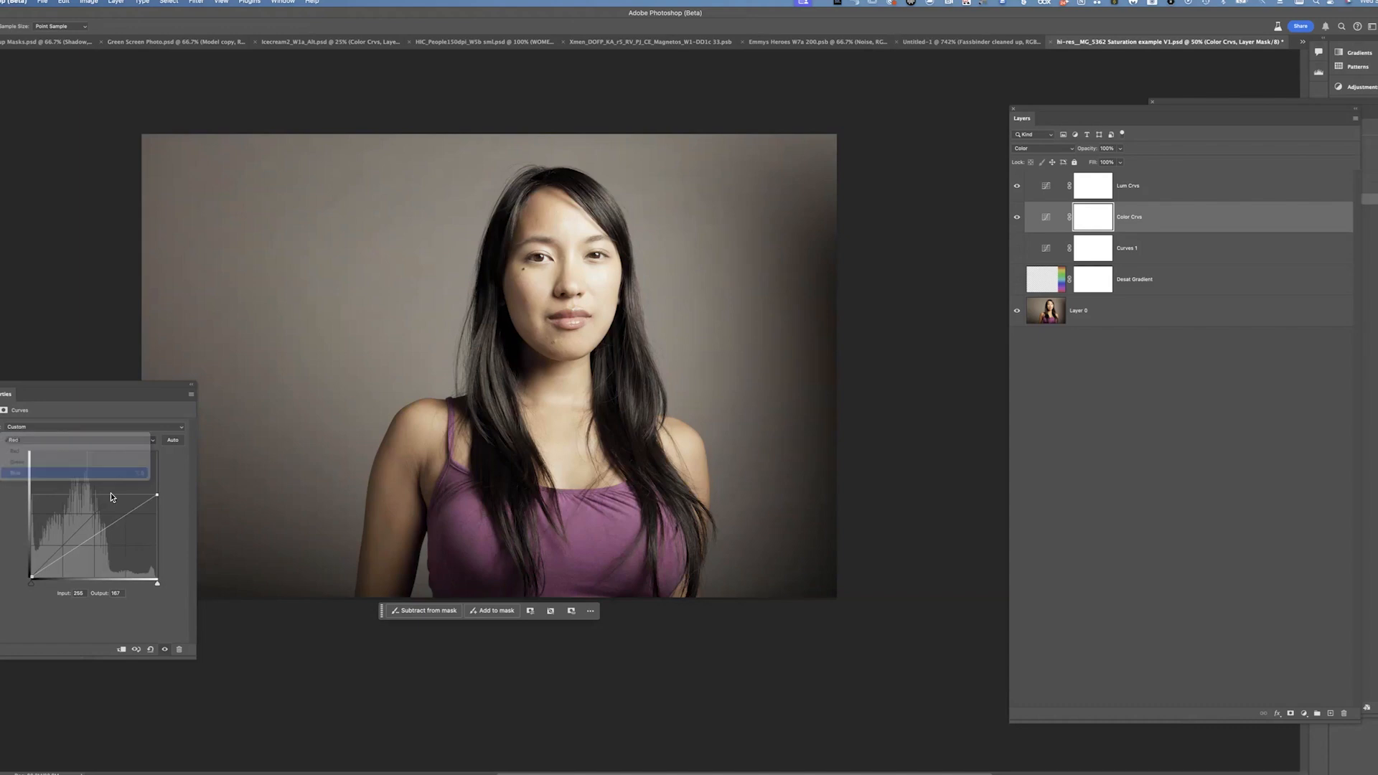
pyautogui.click(89, 452)
pyautogui.moveTo(79, 528); pyautogui.dragTo(109, 516)
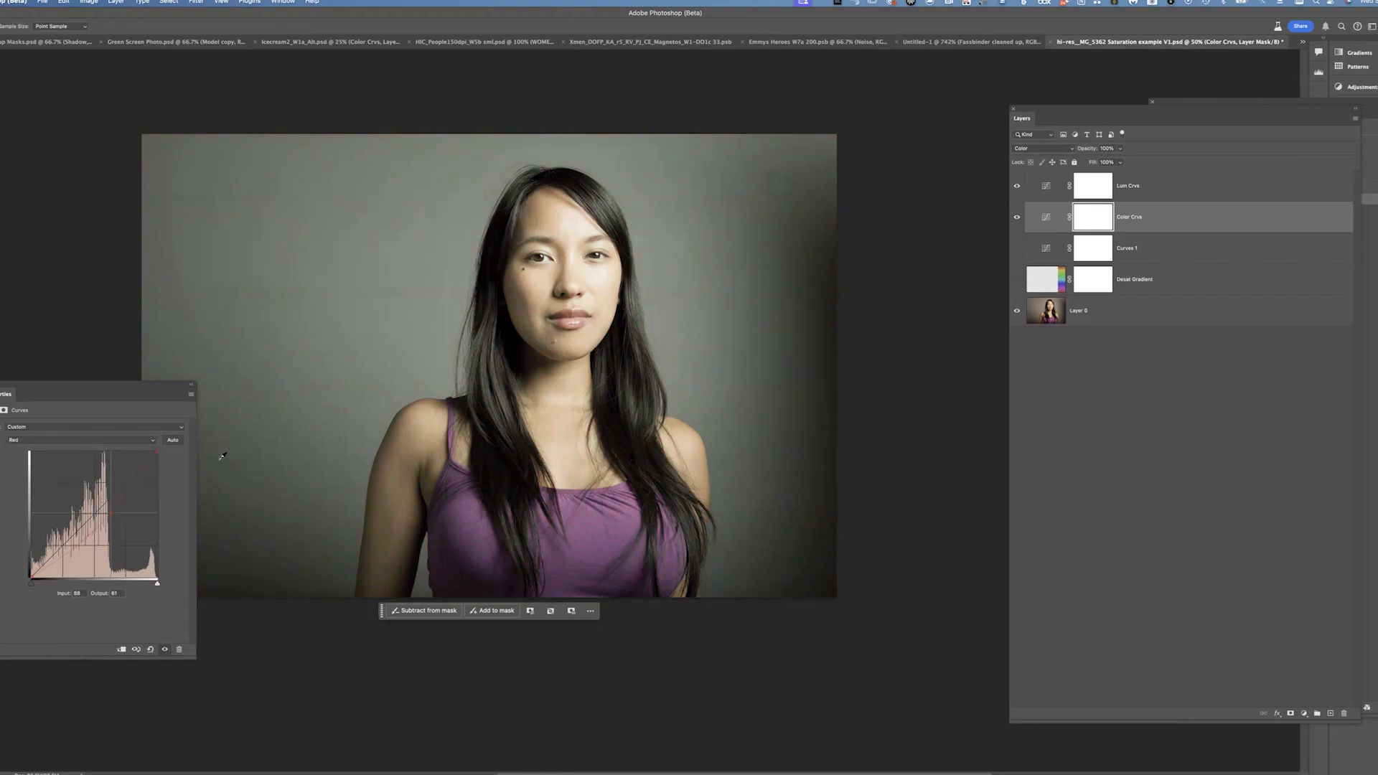
pyautogui.click(150, 649)
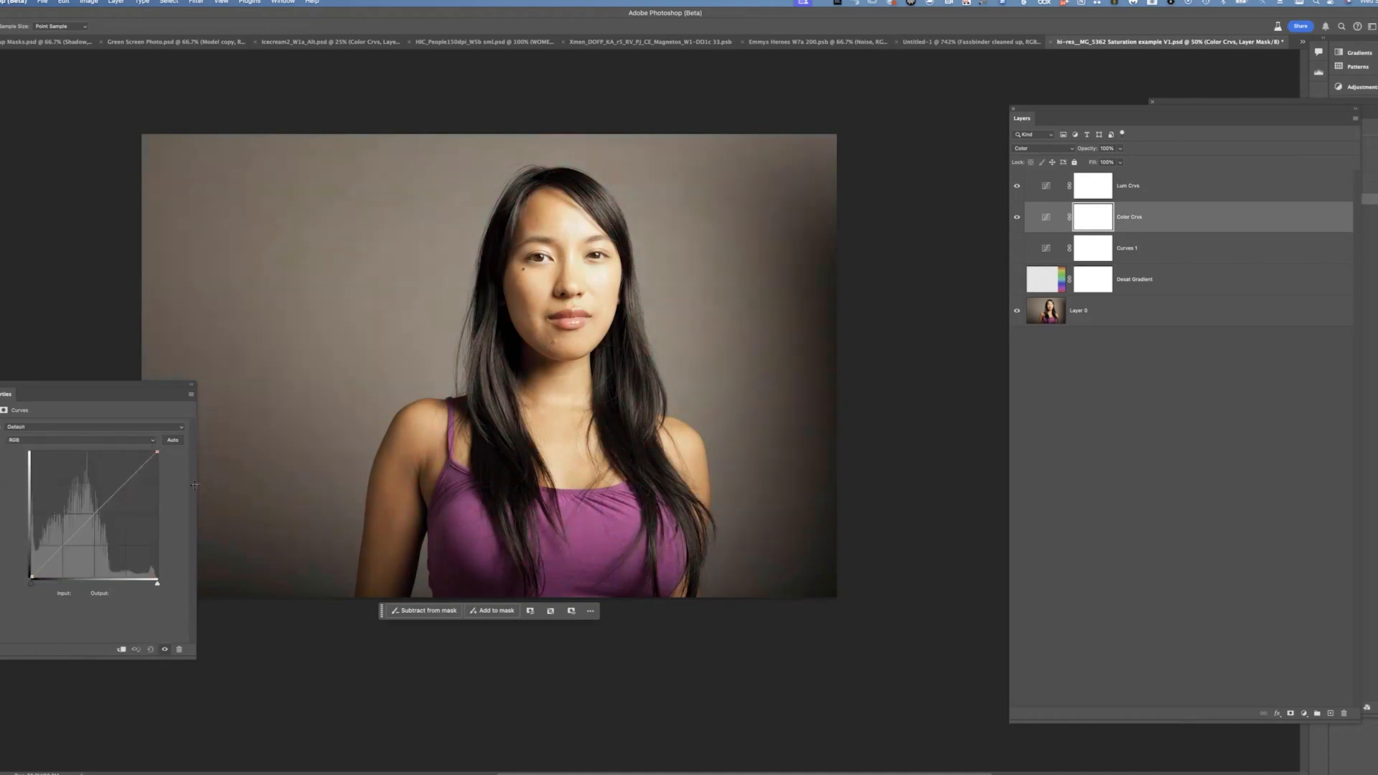
# Add and reposition several points on the Color Crvs RGB curve, deleting one of them
pyautogui.moveTo(157, 451); pyautogui.dragTo(180, 409)
pyautogui.moveTo(31, 578); pyautogui.dragTo(27, 636)
pyautogui.moveTo(94, 515); pyautogui.dragTo(72, 497)
pyautogui.moveTo(87, 515); pyautogui.dragTo(221, 406)
pyautogui.moveTo(141, 470); pyautogui.dragTo(124, 473)
pyautogui.moveTo(76, 525); pyautogui.dragTo(73, 542)
pyautogui.click(124, 473)
pyautogui.moveTo(72, 543); pyautogui.dragTo(73, 543)
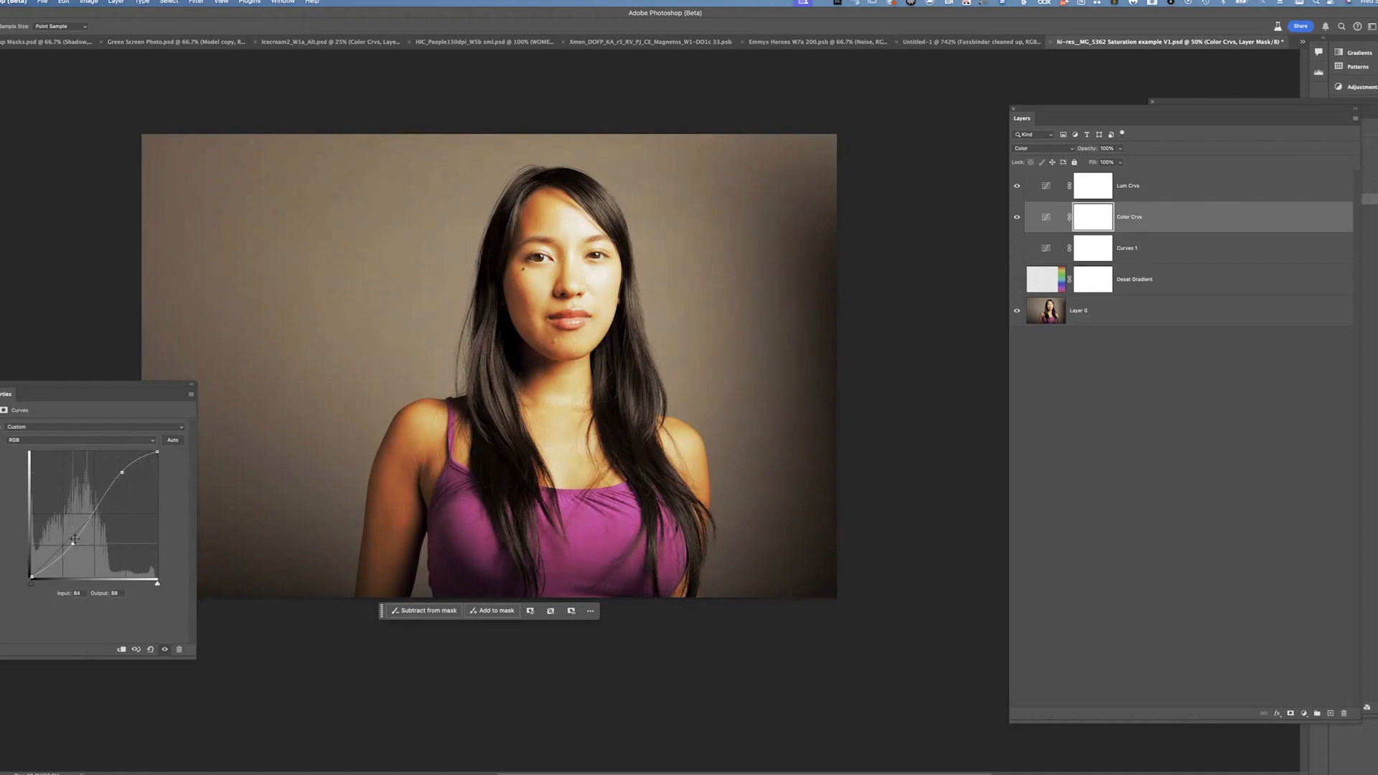
pyautogui.moveTo(124, 478); pyautogui.dragTo(130, 484)
pyautogui.moveTo(73, 544); pyautogui.dragTo(79, 550)
pyautogui.click(128, 478)
pyautogui.moveTo(80, 551); pyautogui.dragTo(60, 537)
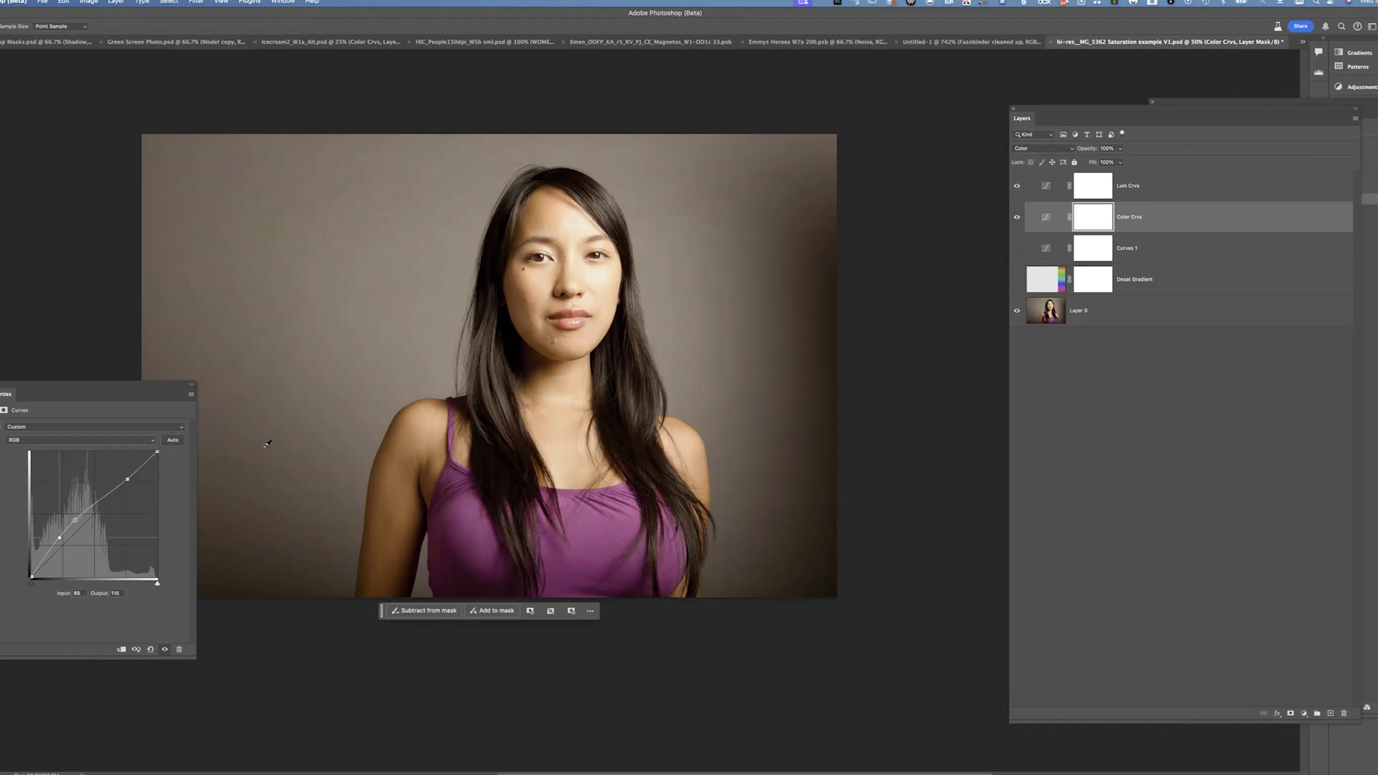
pyautogui.press('Delete')
pyautogui.moveTo(62, 547); pyautogui.dragTo(62, 545)
pyautogui.moveTo(137, 477); pyautogui.dragTo(137, 477)
# Toggle the Color Crvs adjustment's visibility on and off, then toggle visibility across the Lum Crvs and Color Crvs layers
pyautogui.click(165, 648)
pyautogui.click(165, 649)
pyautogui.moveTo(1018, 218); pyautogui.dragTo(1019, 191)
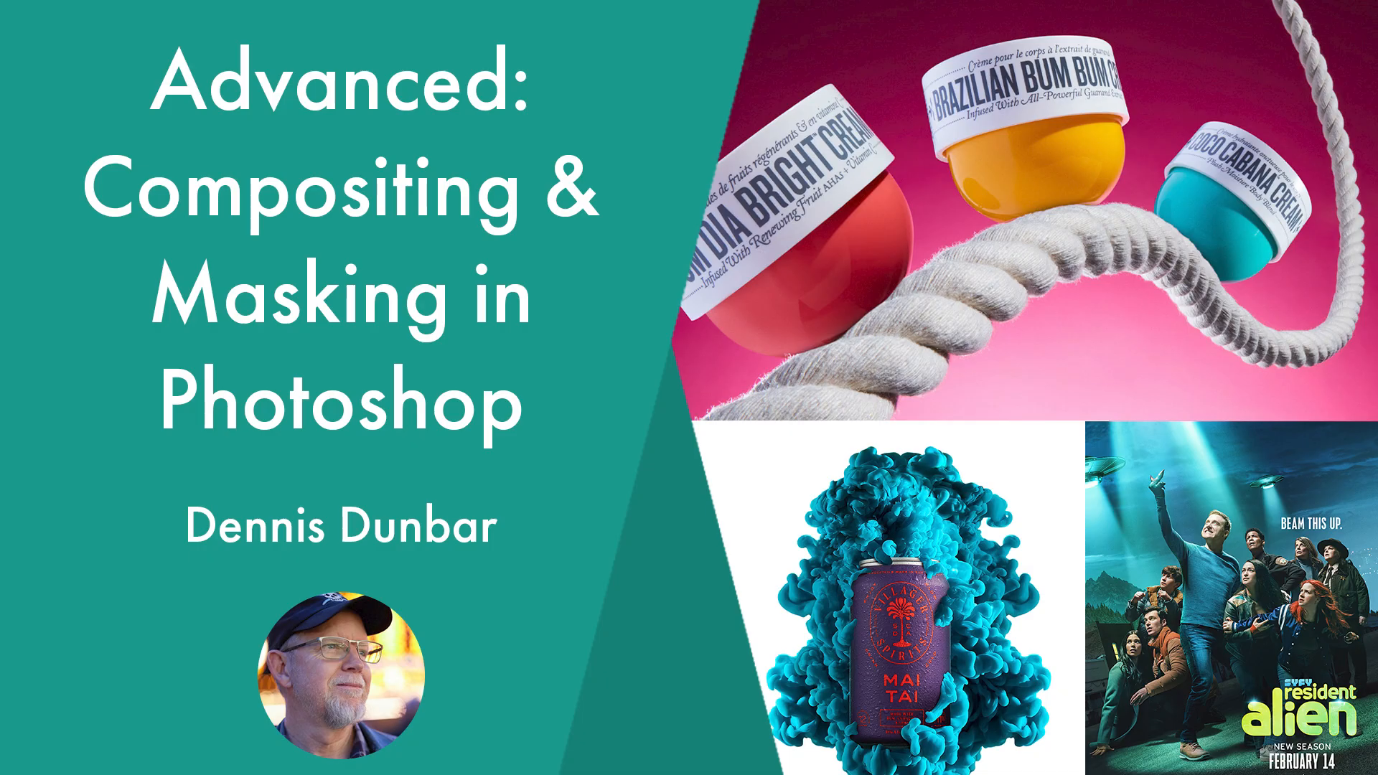